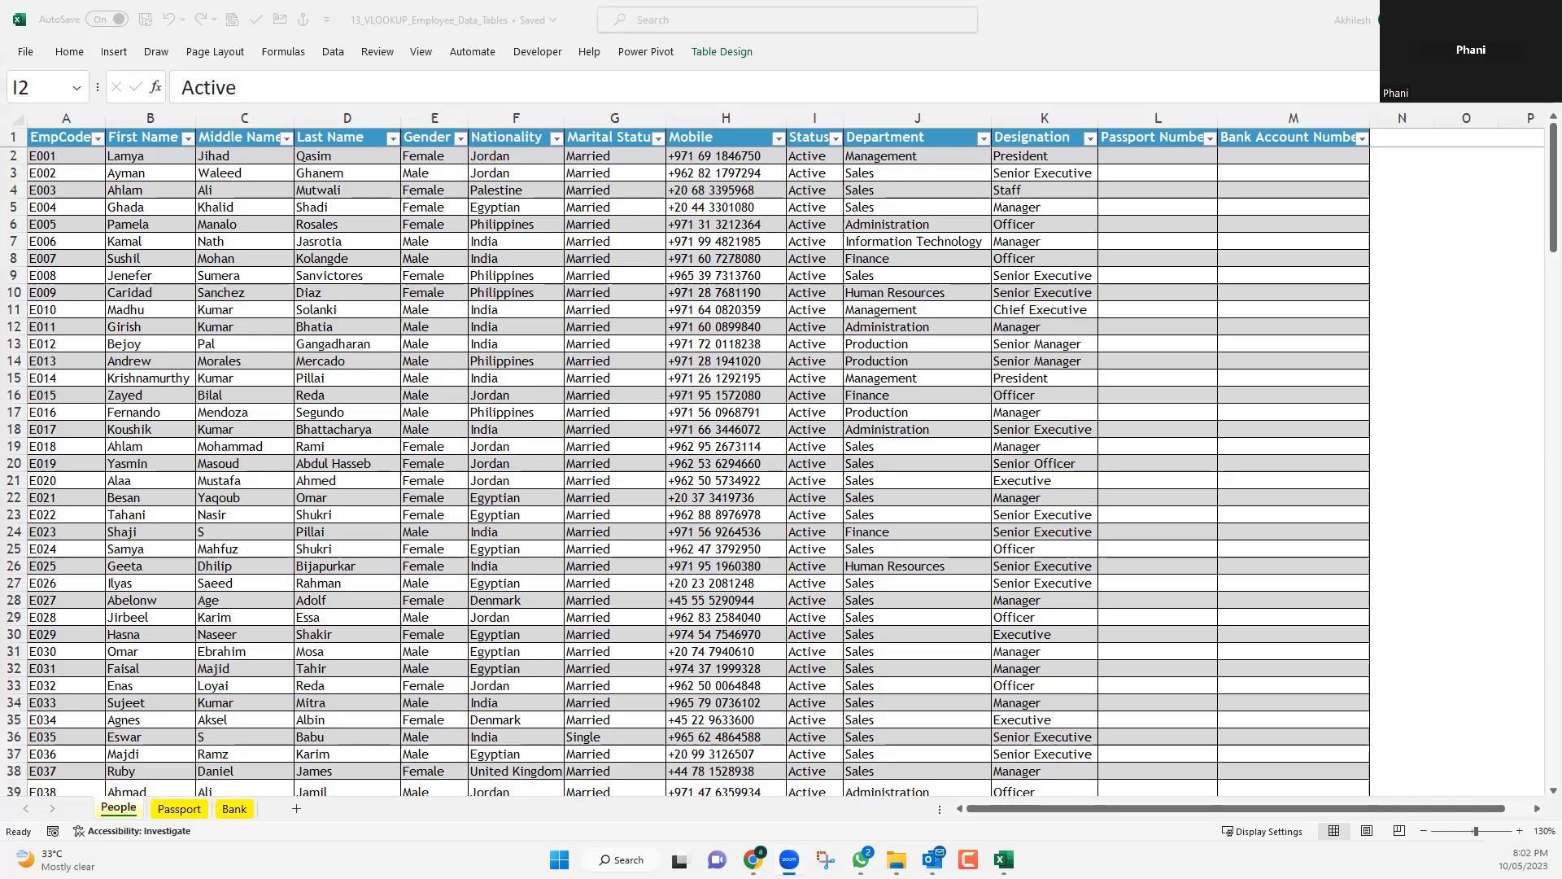
Examine the People and Passport sheets, comparing their EmpCode, Nationality and Department columns.
left_click(1133, 156)
left_click(1132, 156)
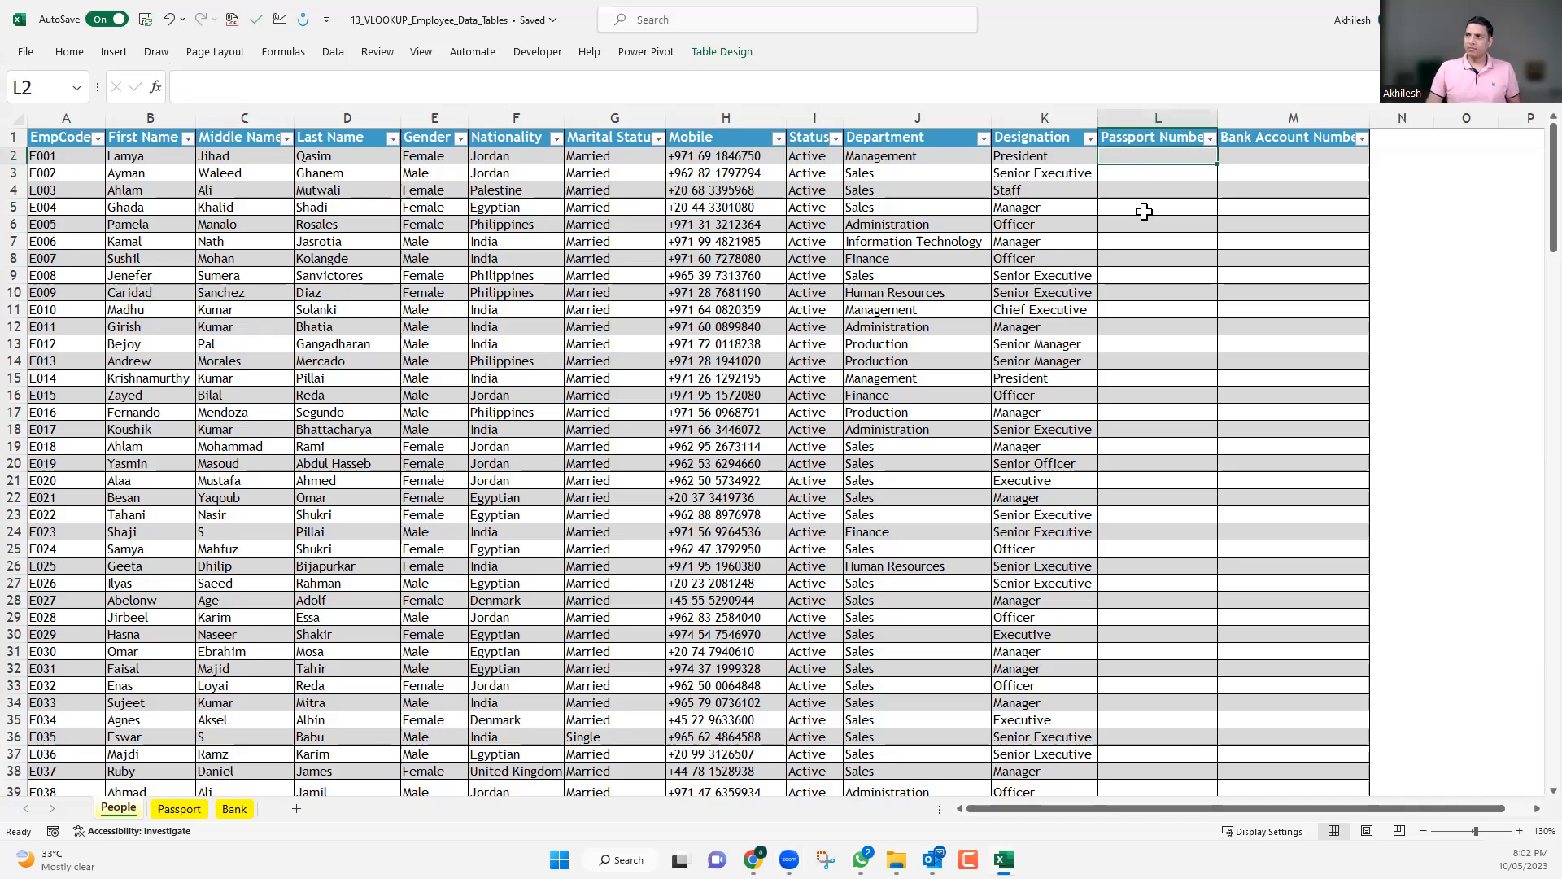
scroll(1144, 212, "up", 1, "ctrl")
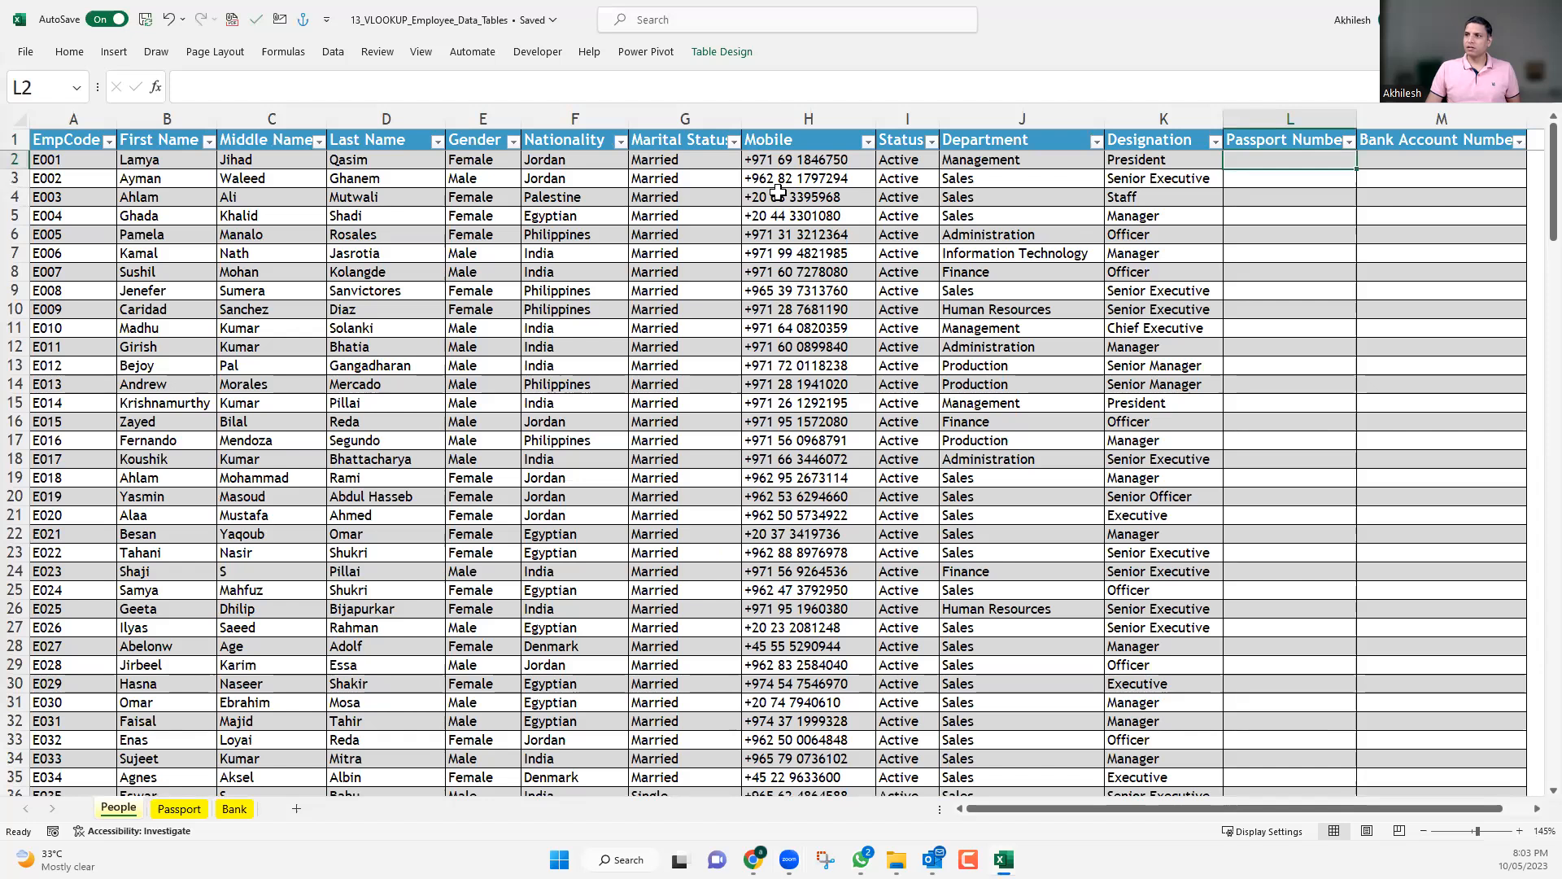
left_click_drag(1090, 813, 1220, 828)
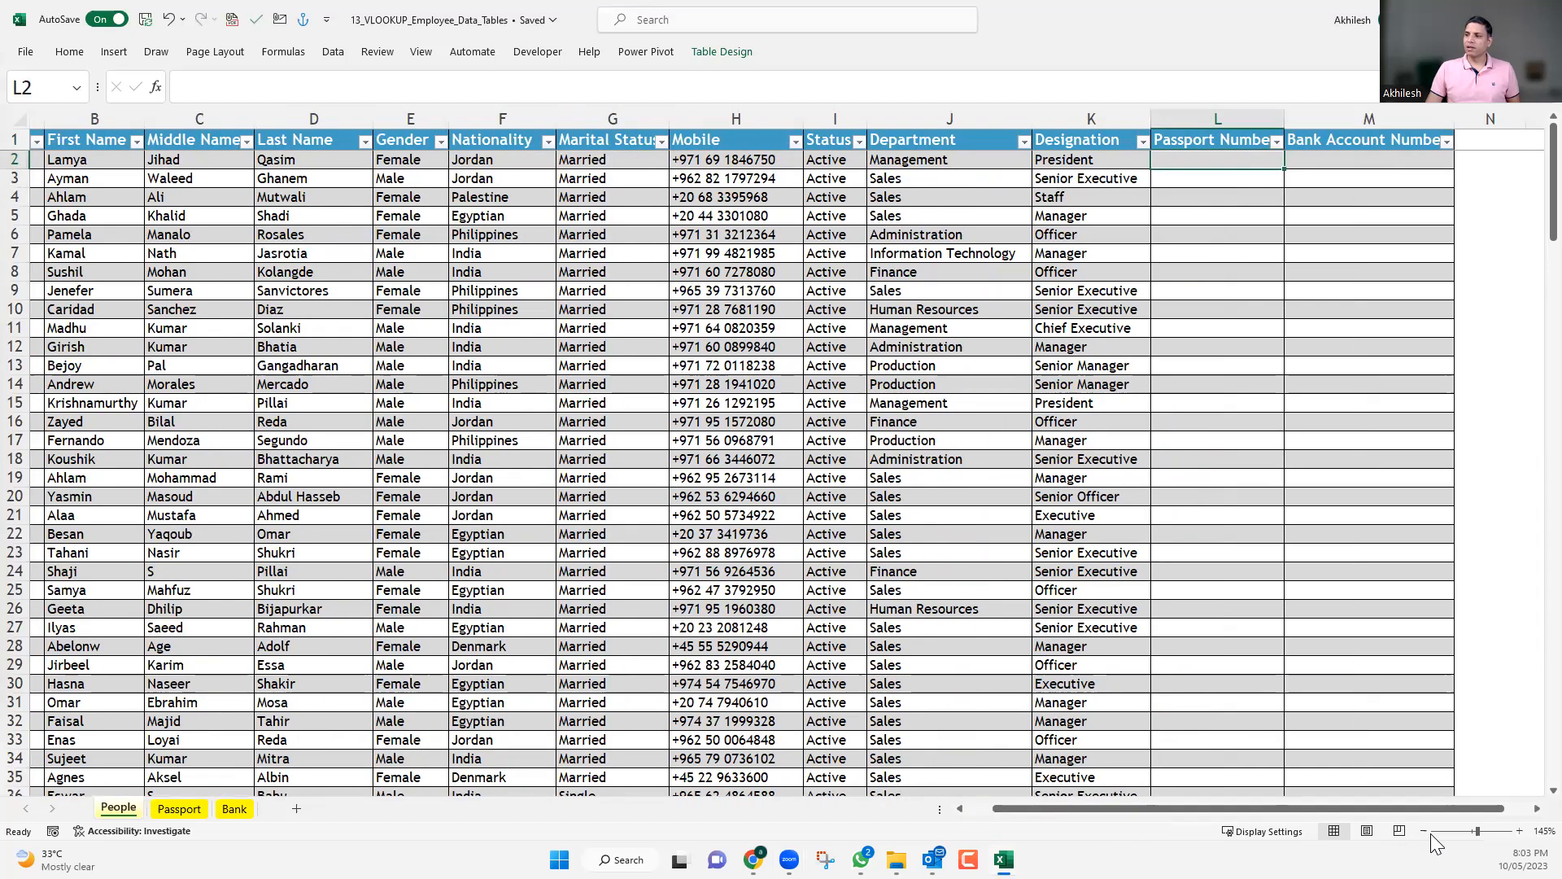
left_click(1423, 831)
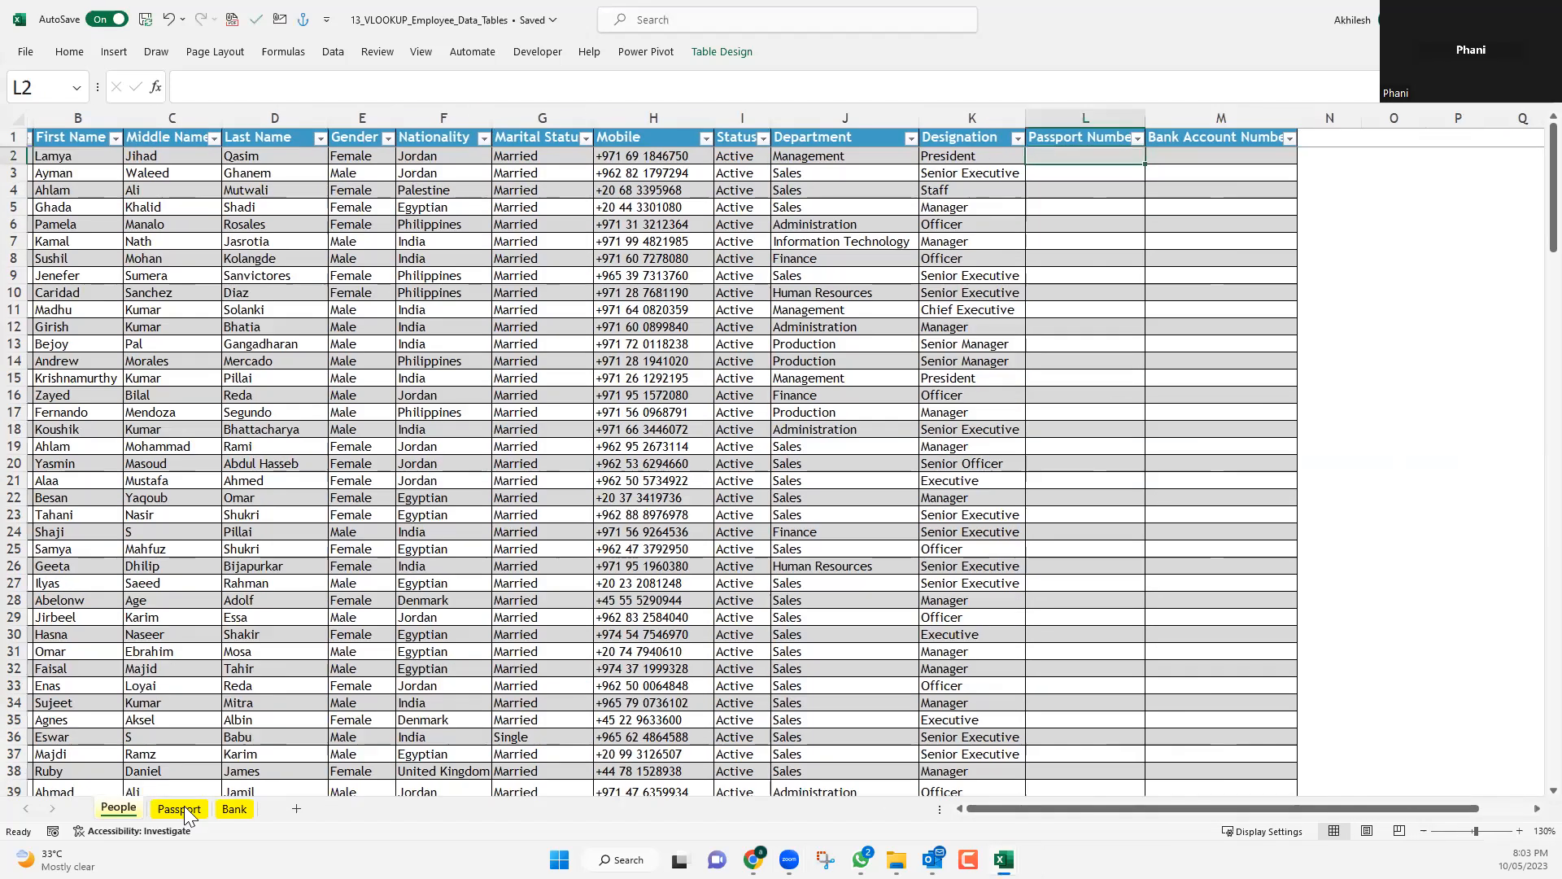
left_click(179, 809)
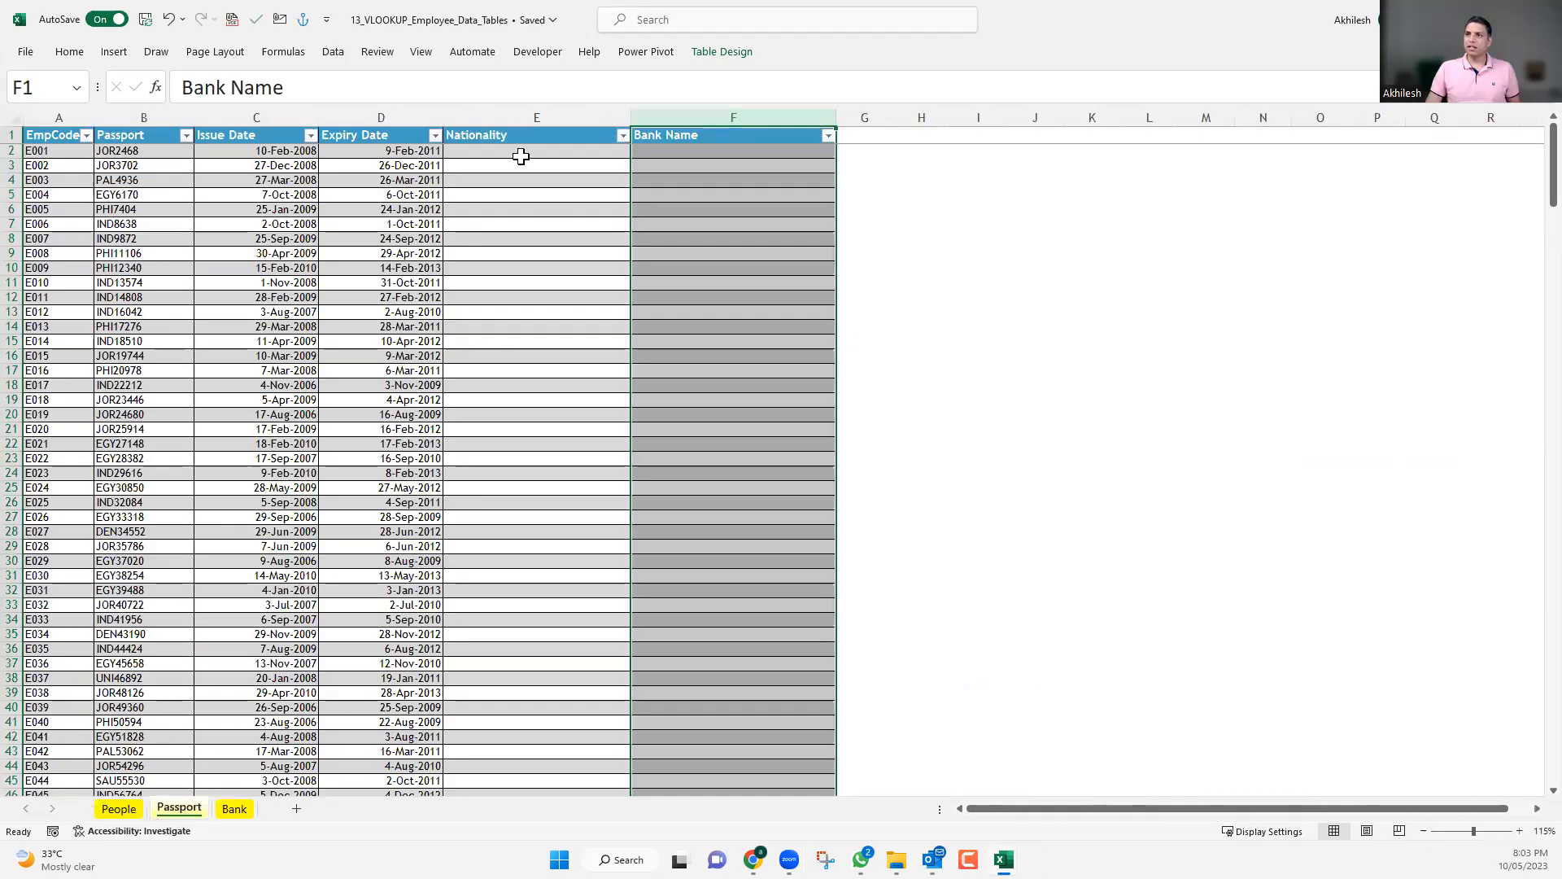
left_click(517, 150)
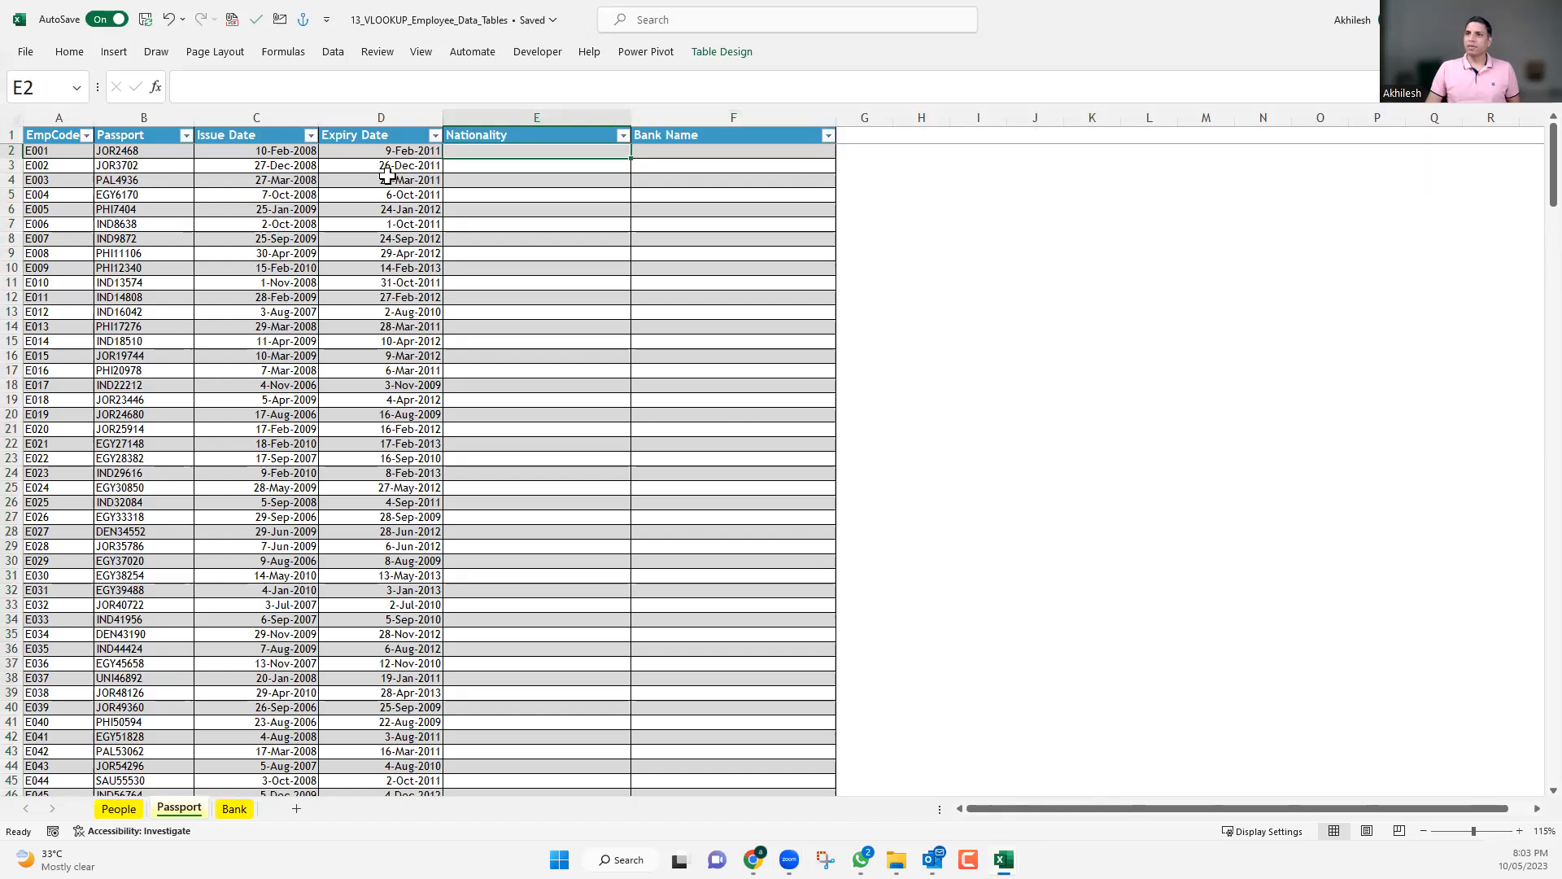
key("ctrl+Page_Up")
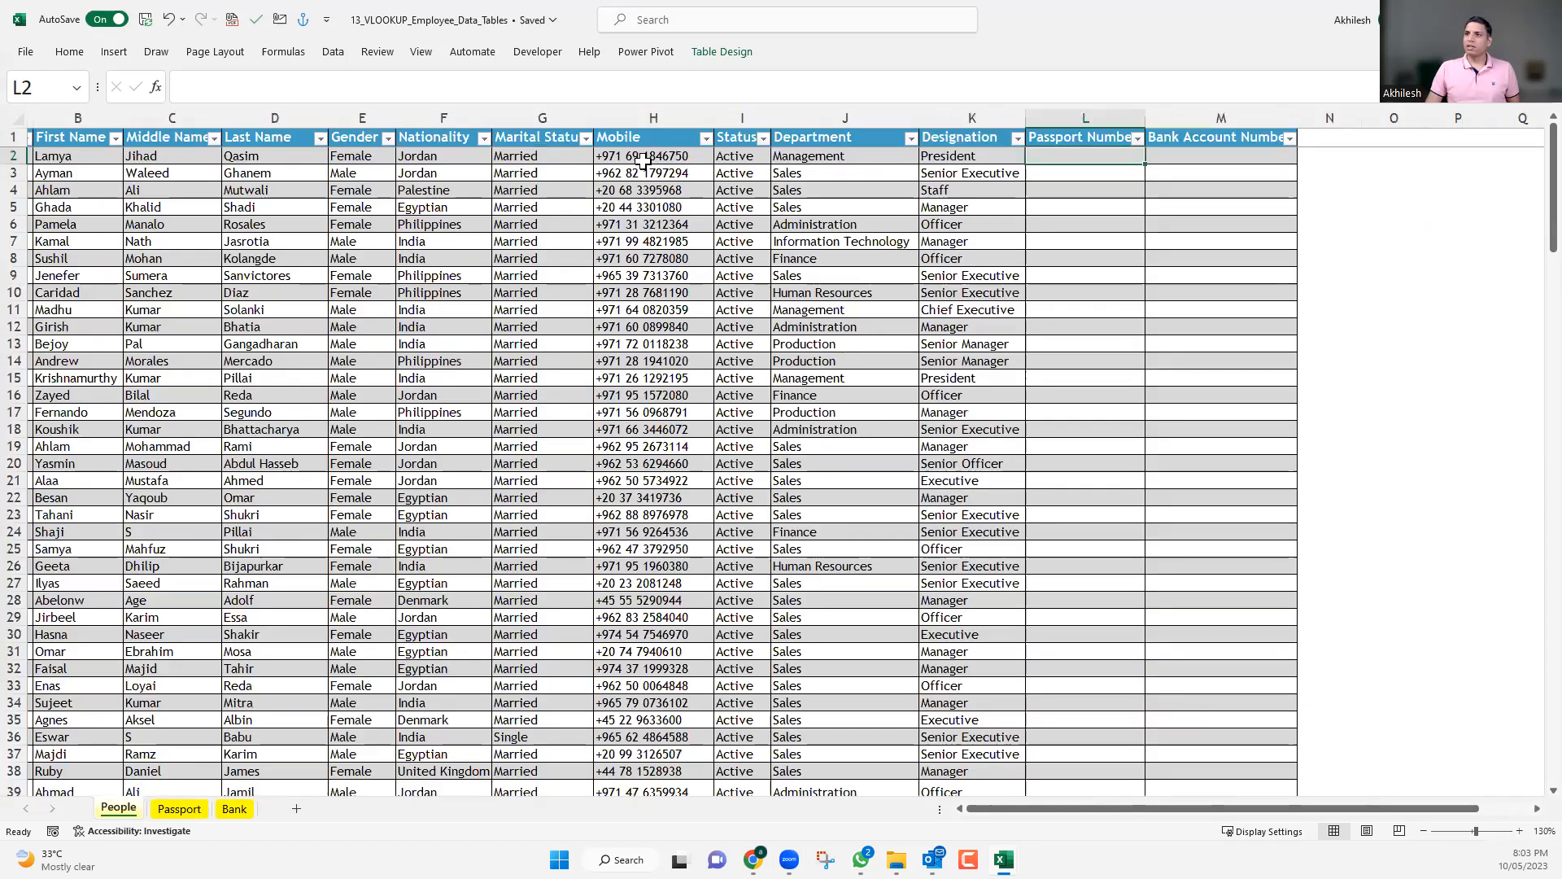
left_click(443, 136)
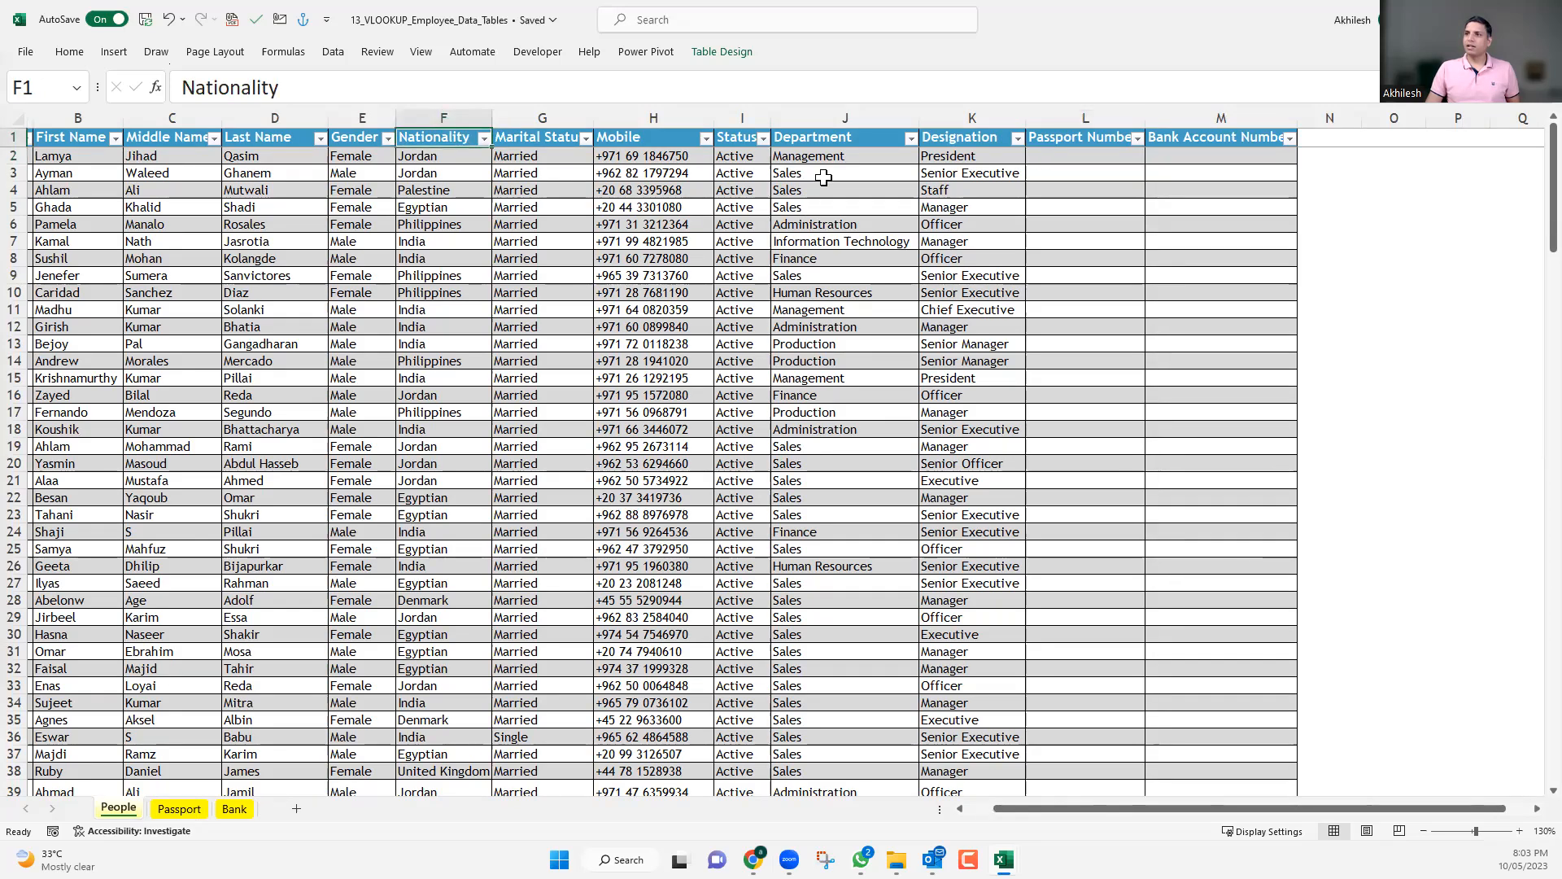
left_click(822, 135)
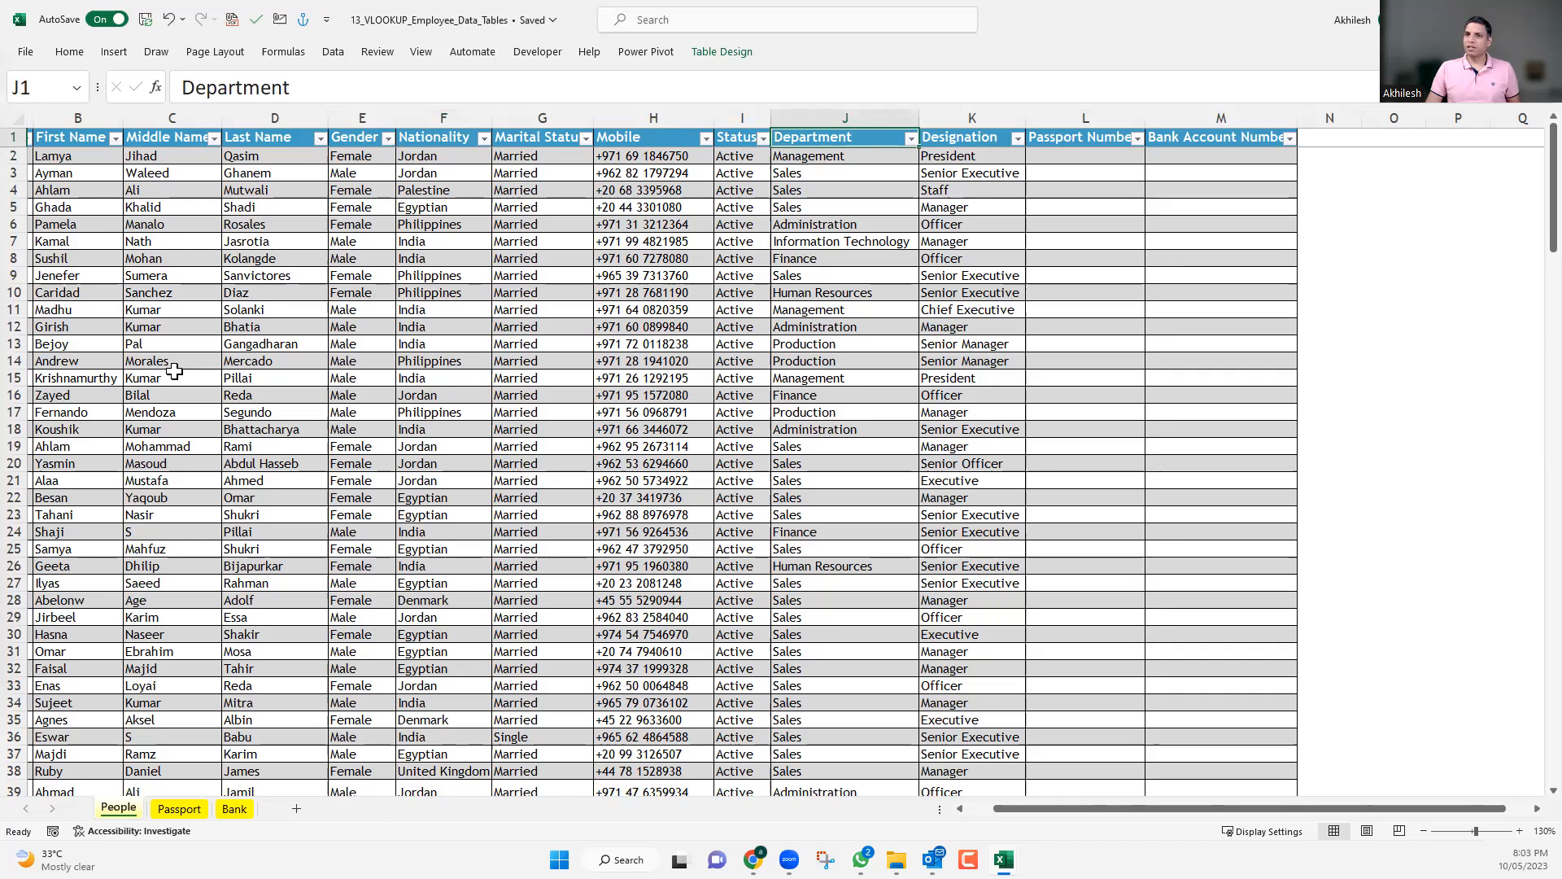
left_click(970, 809)
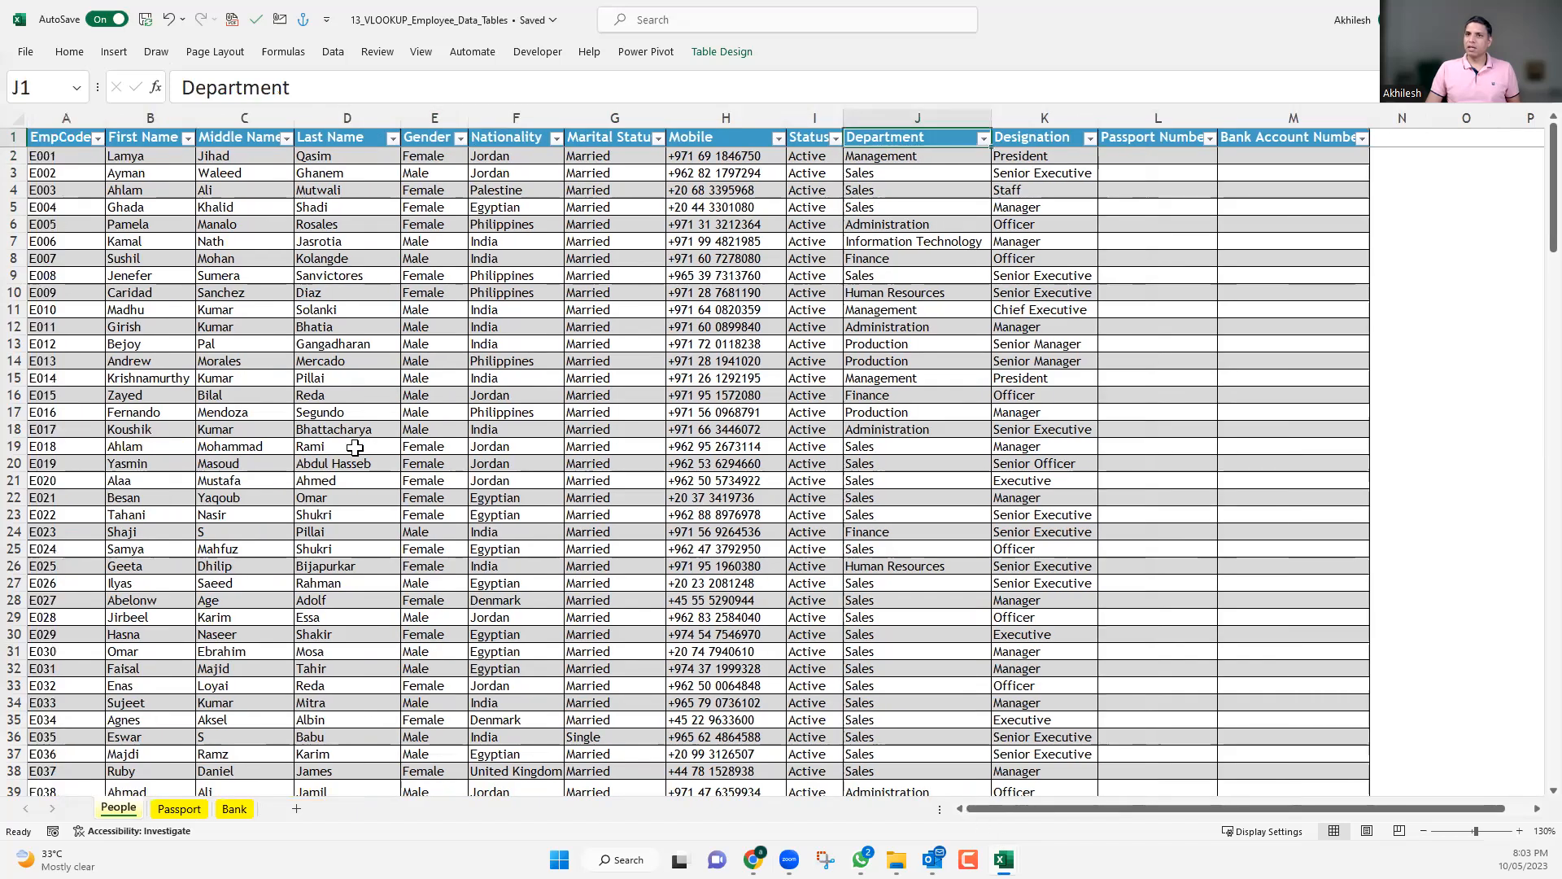
left_click(64, 117)
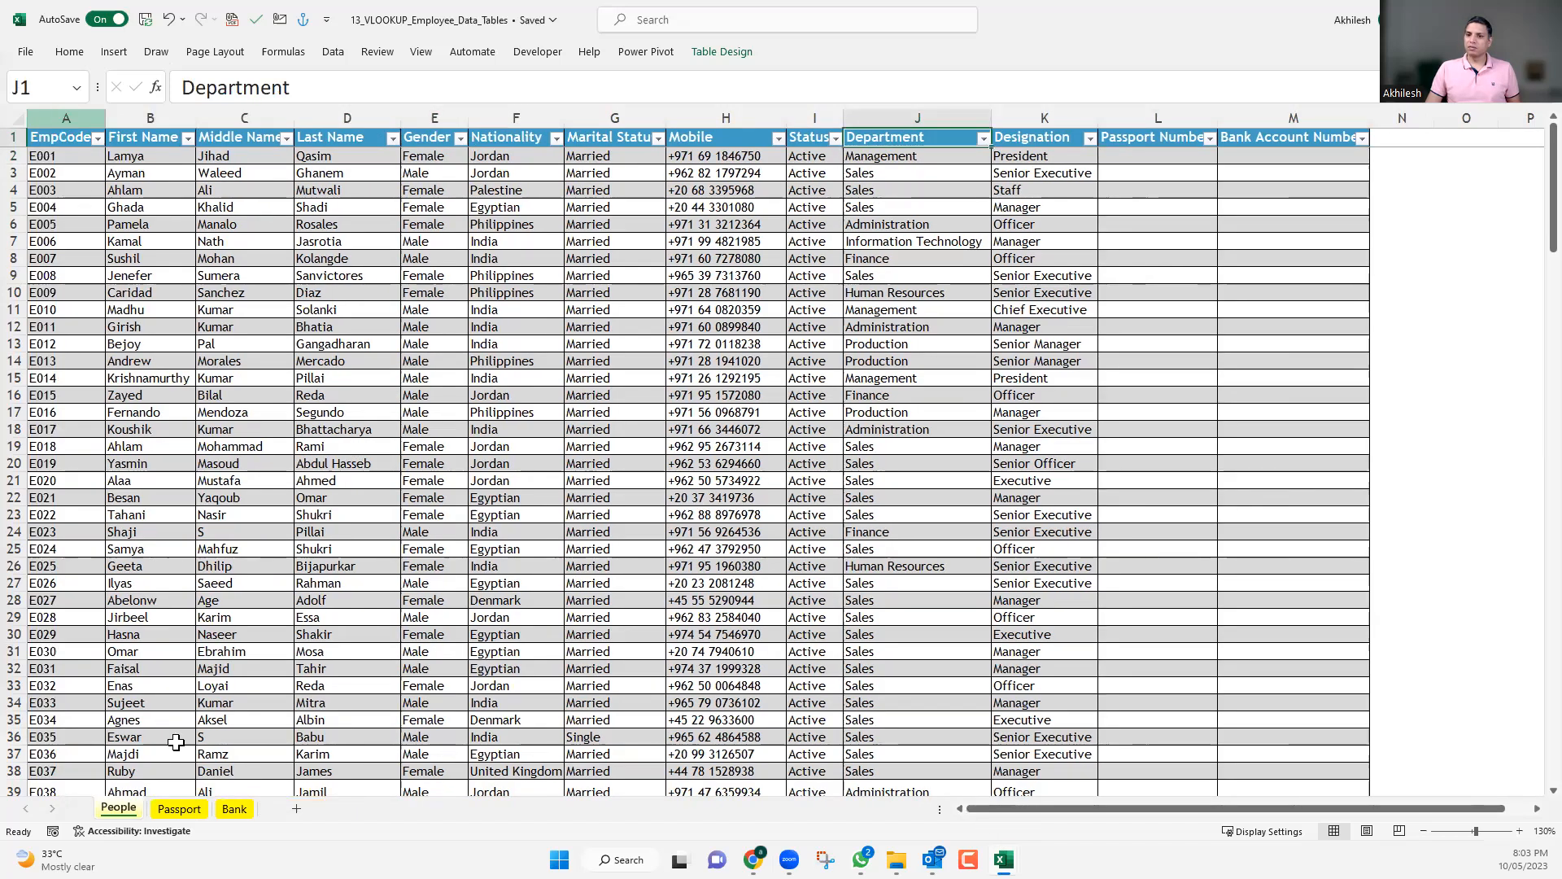
On the Passport sheet, rename the Bank Name column header in F1 to Department.
left_click(179, 808)
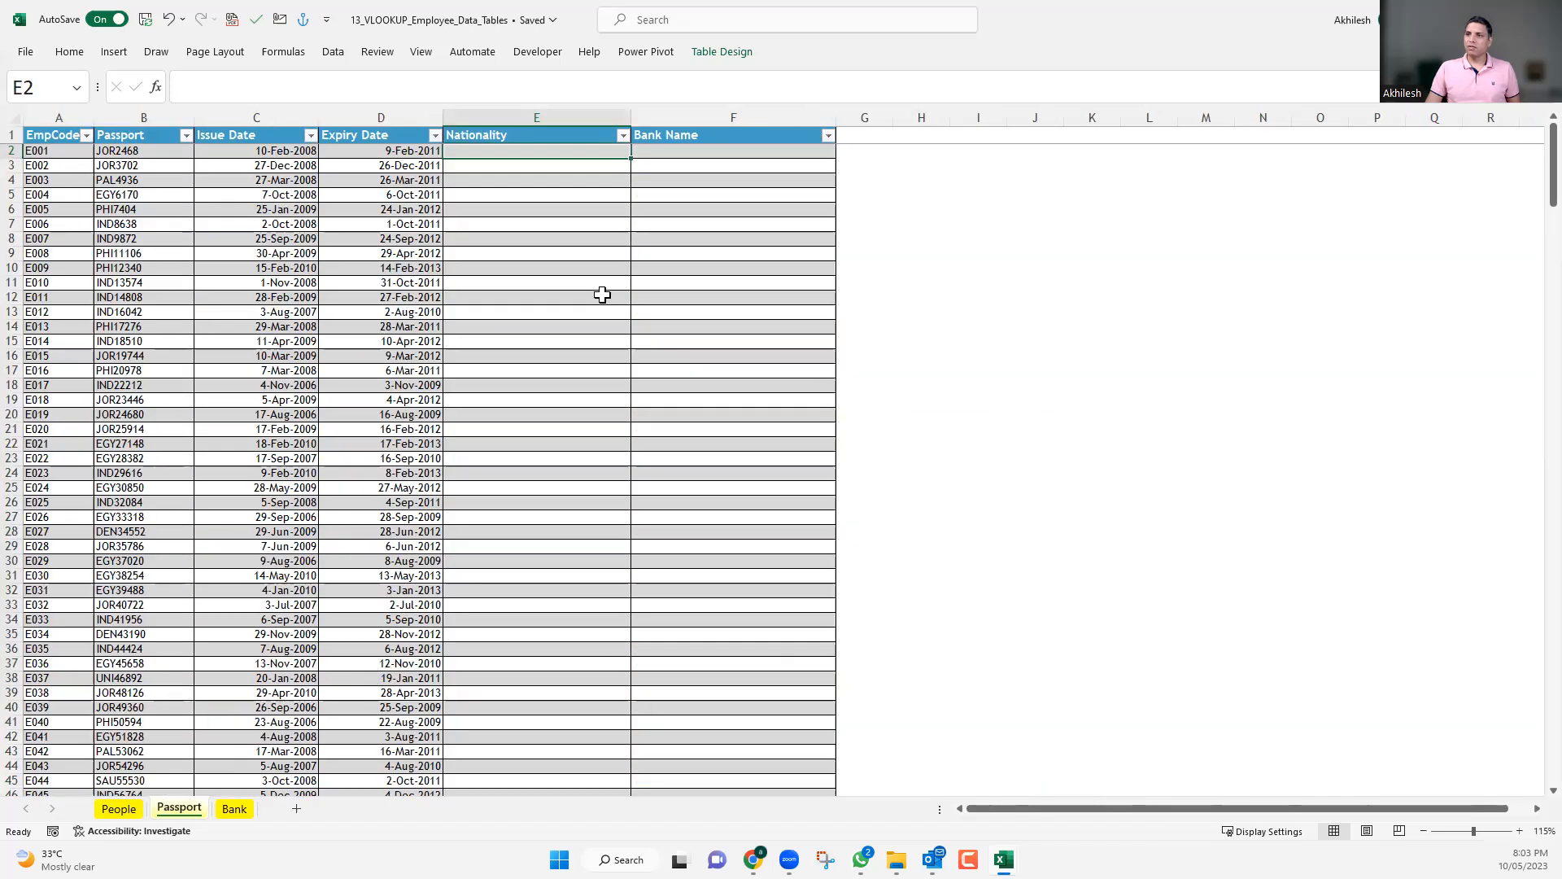
left_click(677, 138)
type("Depart")
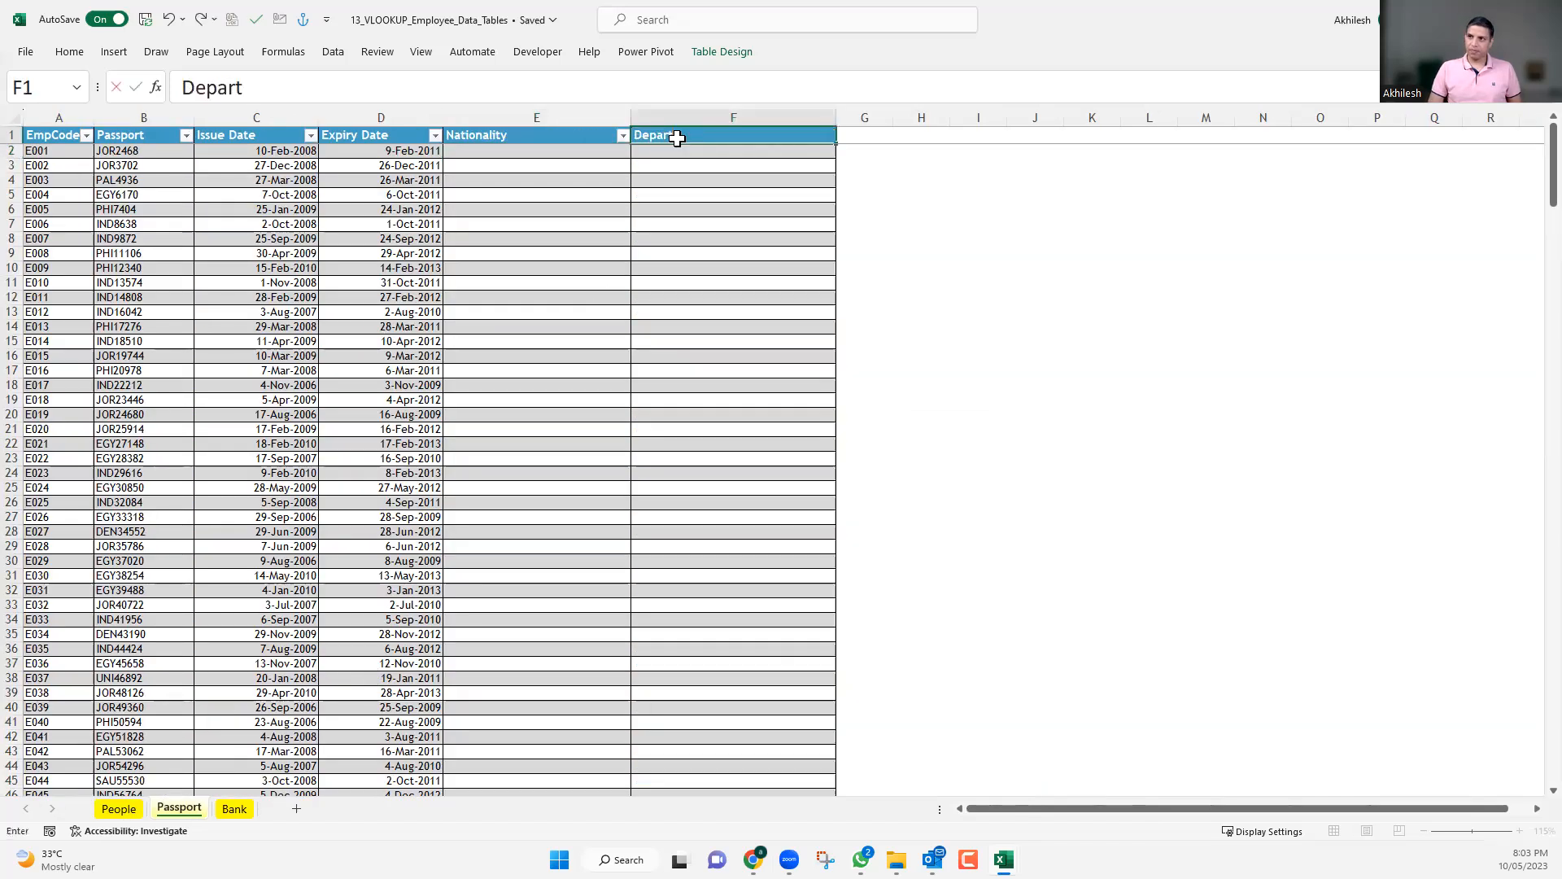
type("ment")
key("Return")
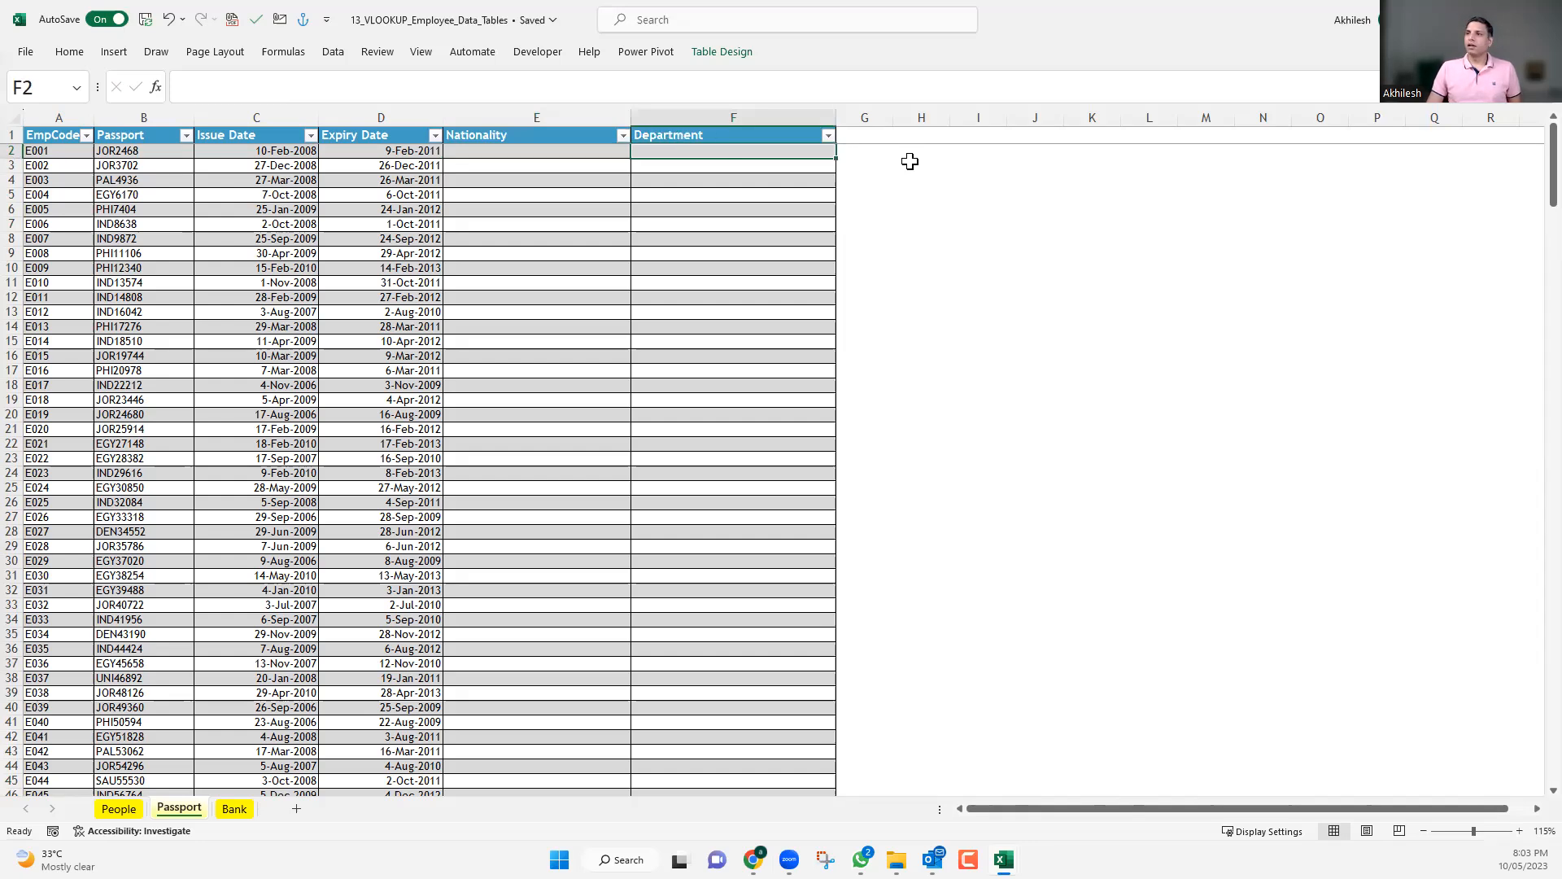
Copy the Nationality and Department headers to I1:J1 on the Passport sheet and fit both column widths to their text.
left_click_drag(550, 135, 668, 133)
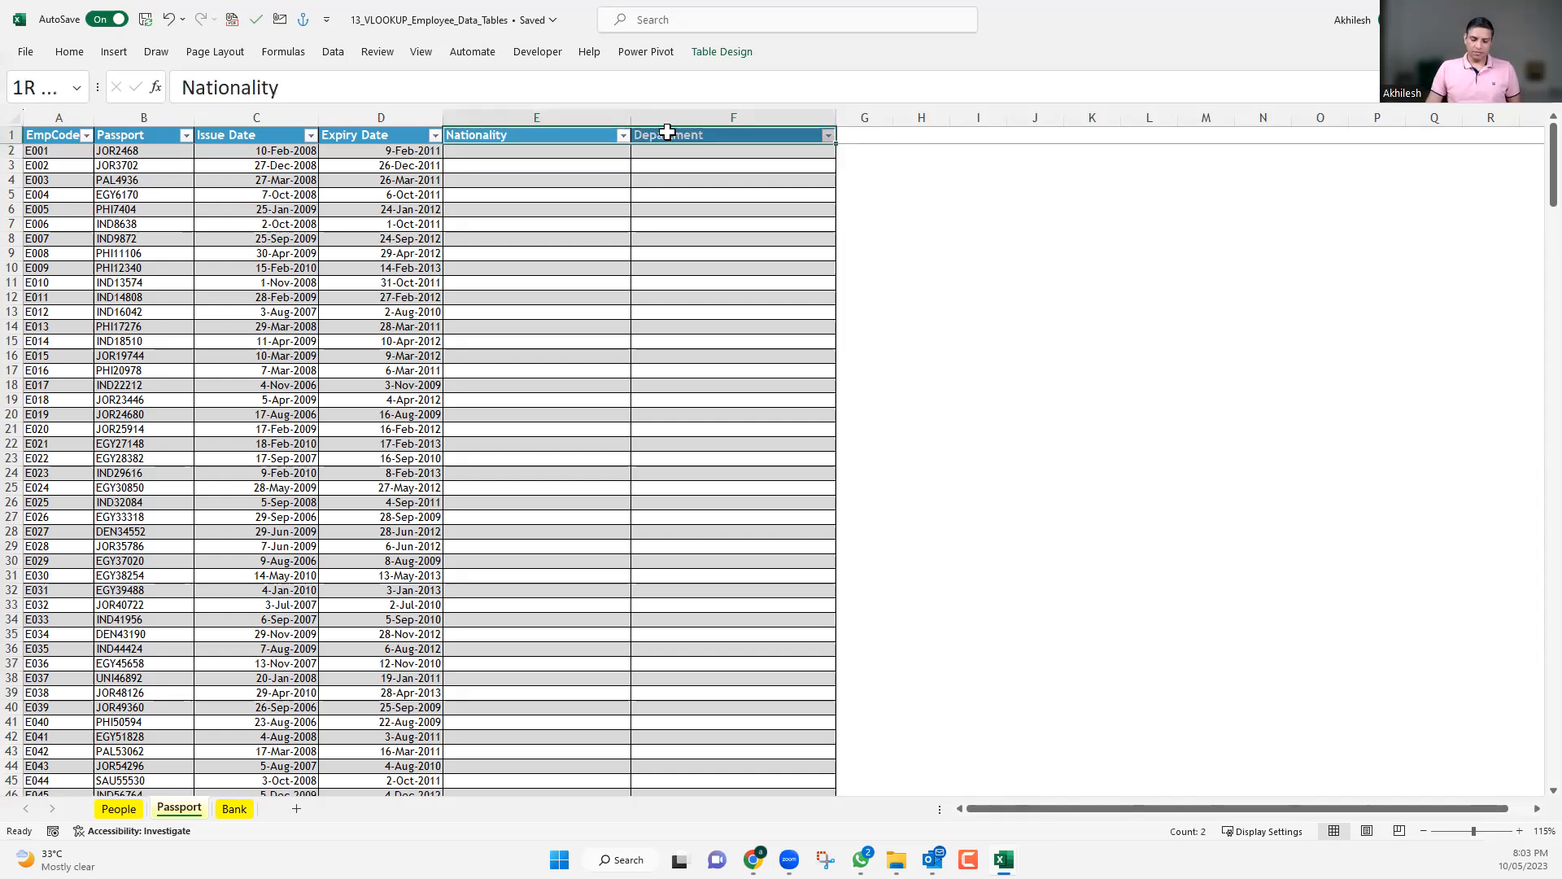
key("ctrl+c")
left_click(977, 135)
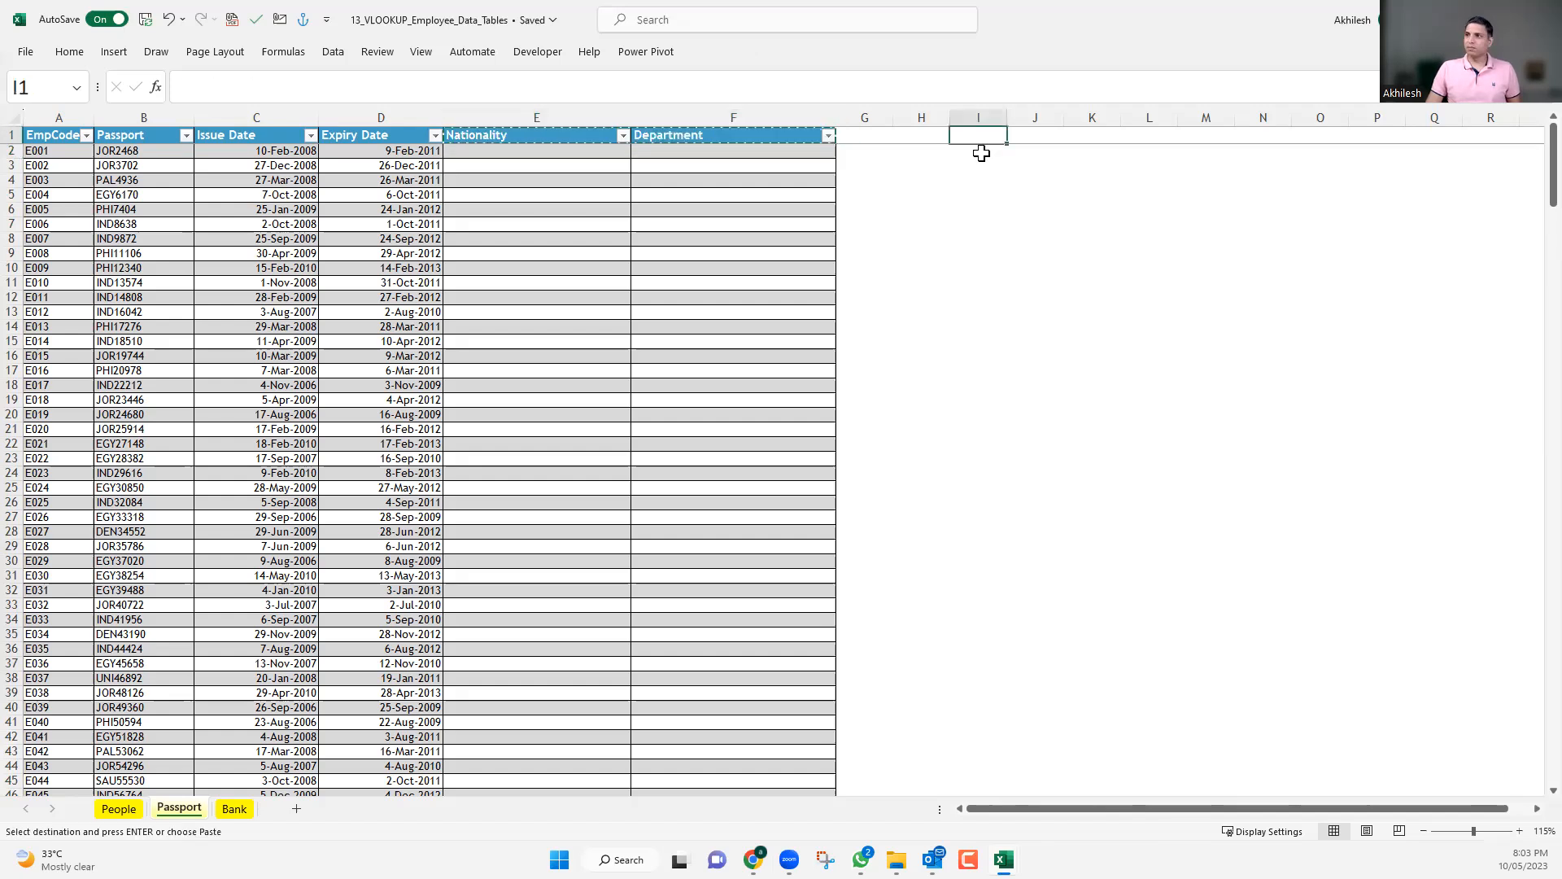
key("ctrl+v")
left_click_drag(976, 118, 1032, 119)
double_click(1007, 118)
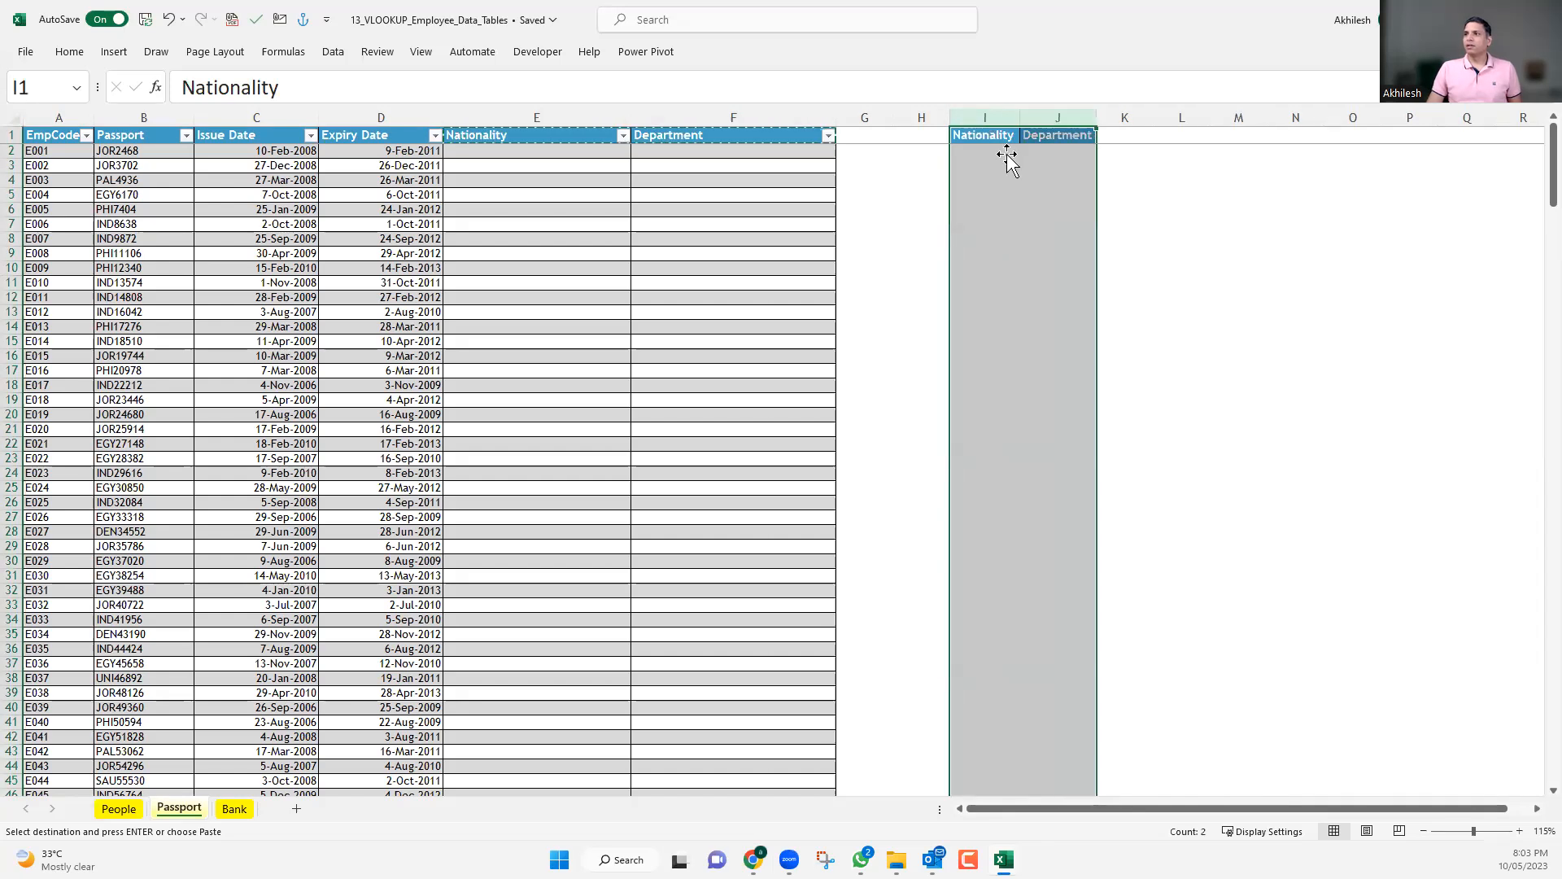
left_click(1008, 156)
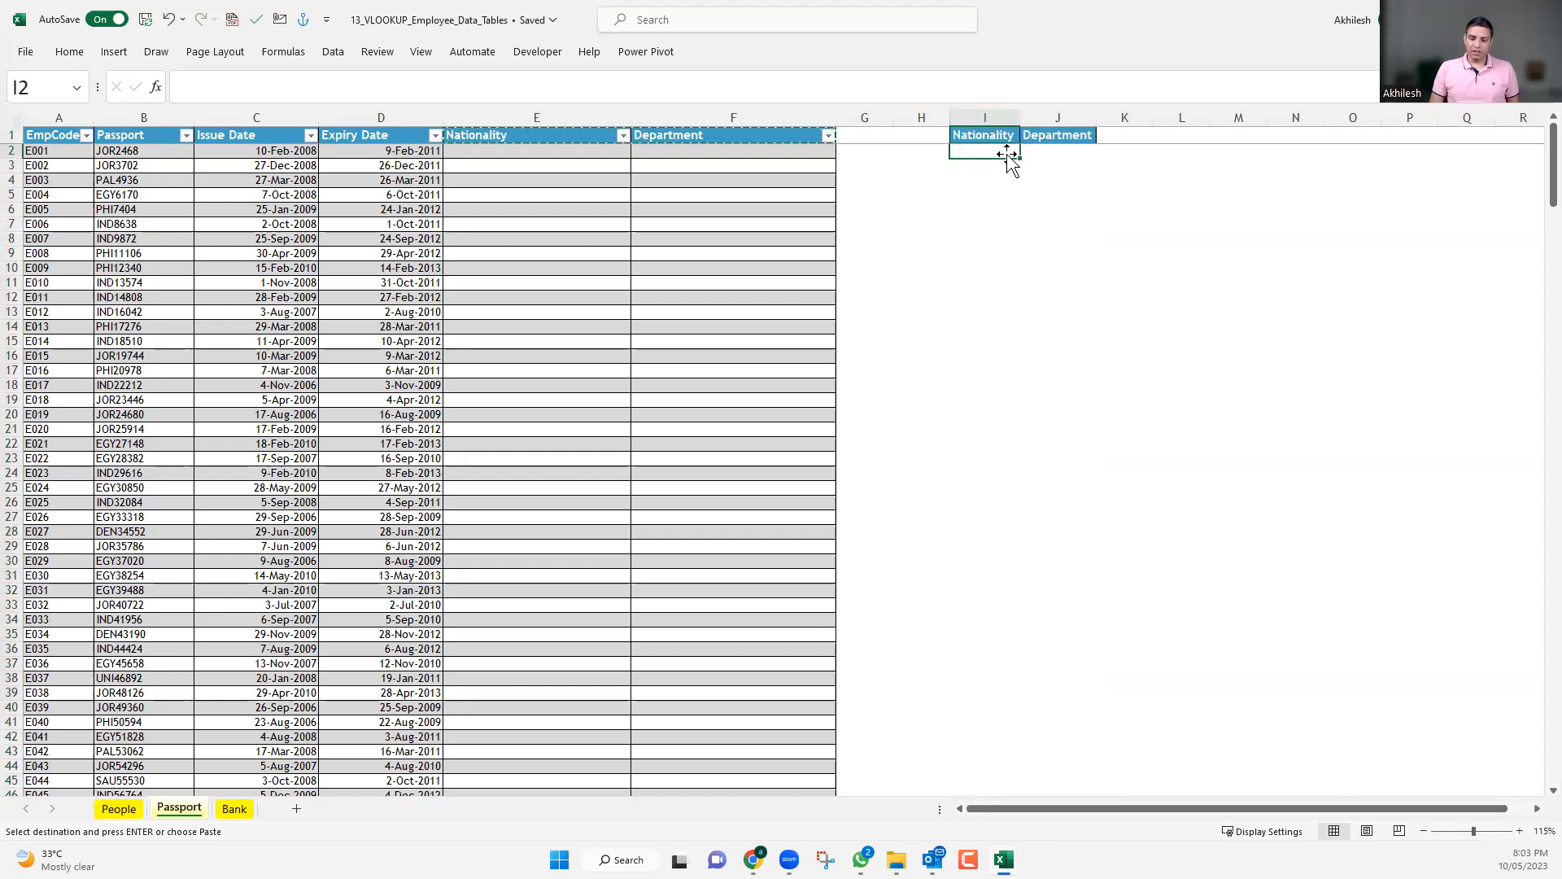
type("=")
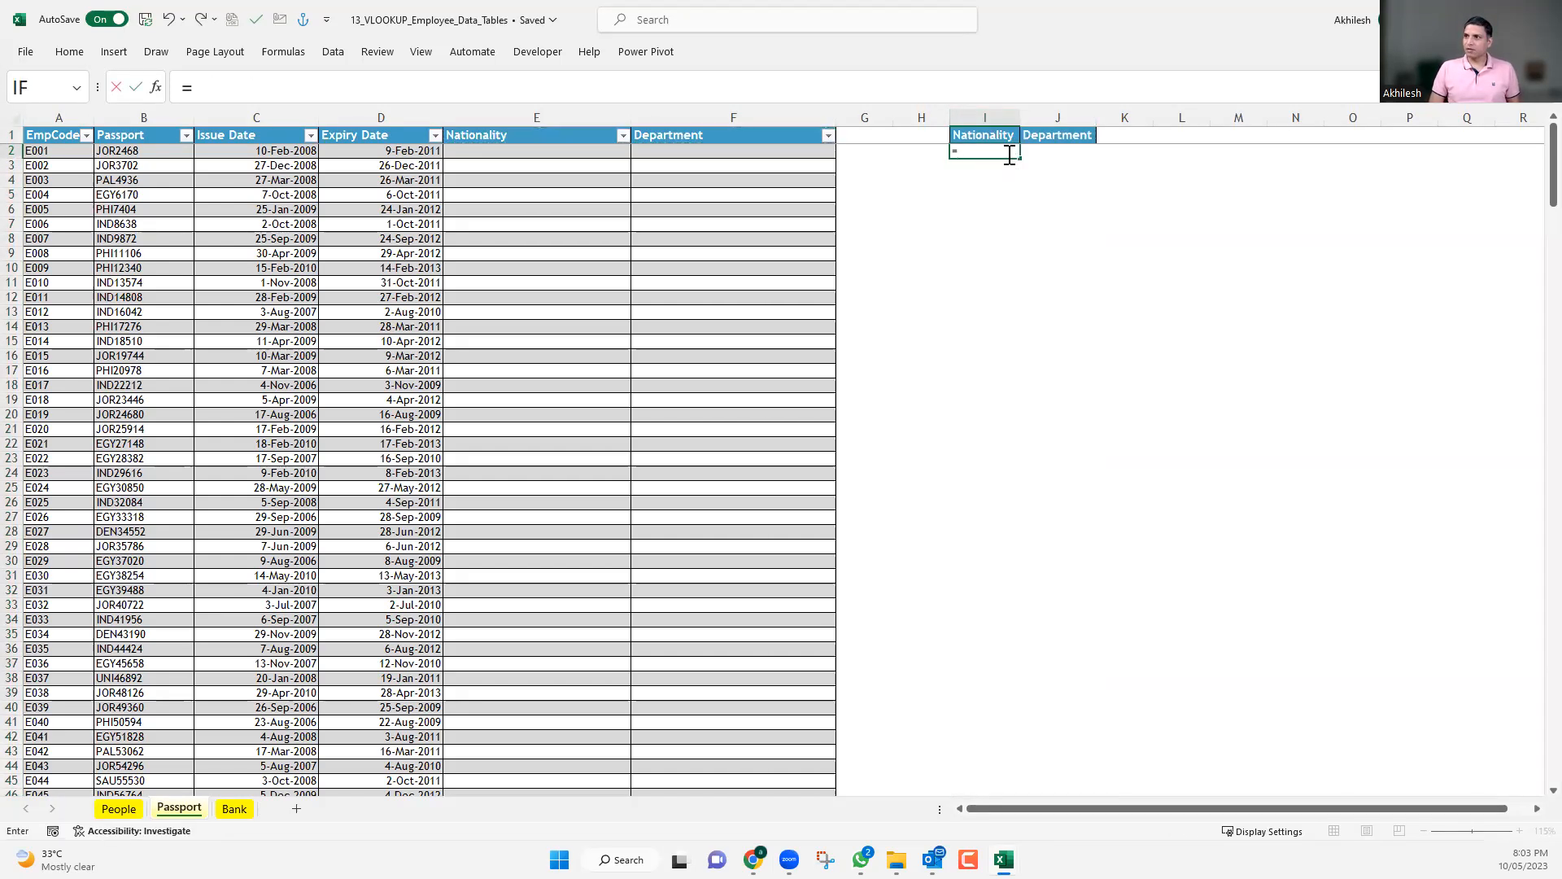
type("vl")
key("Tab")
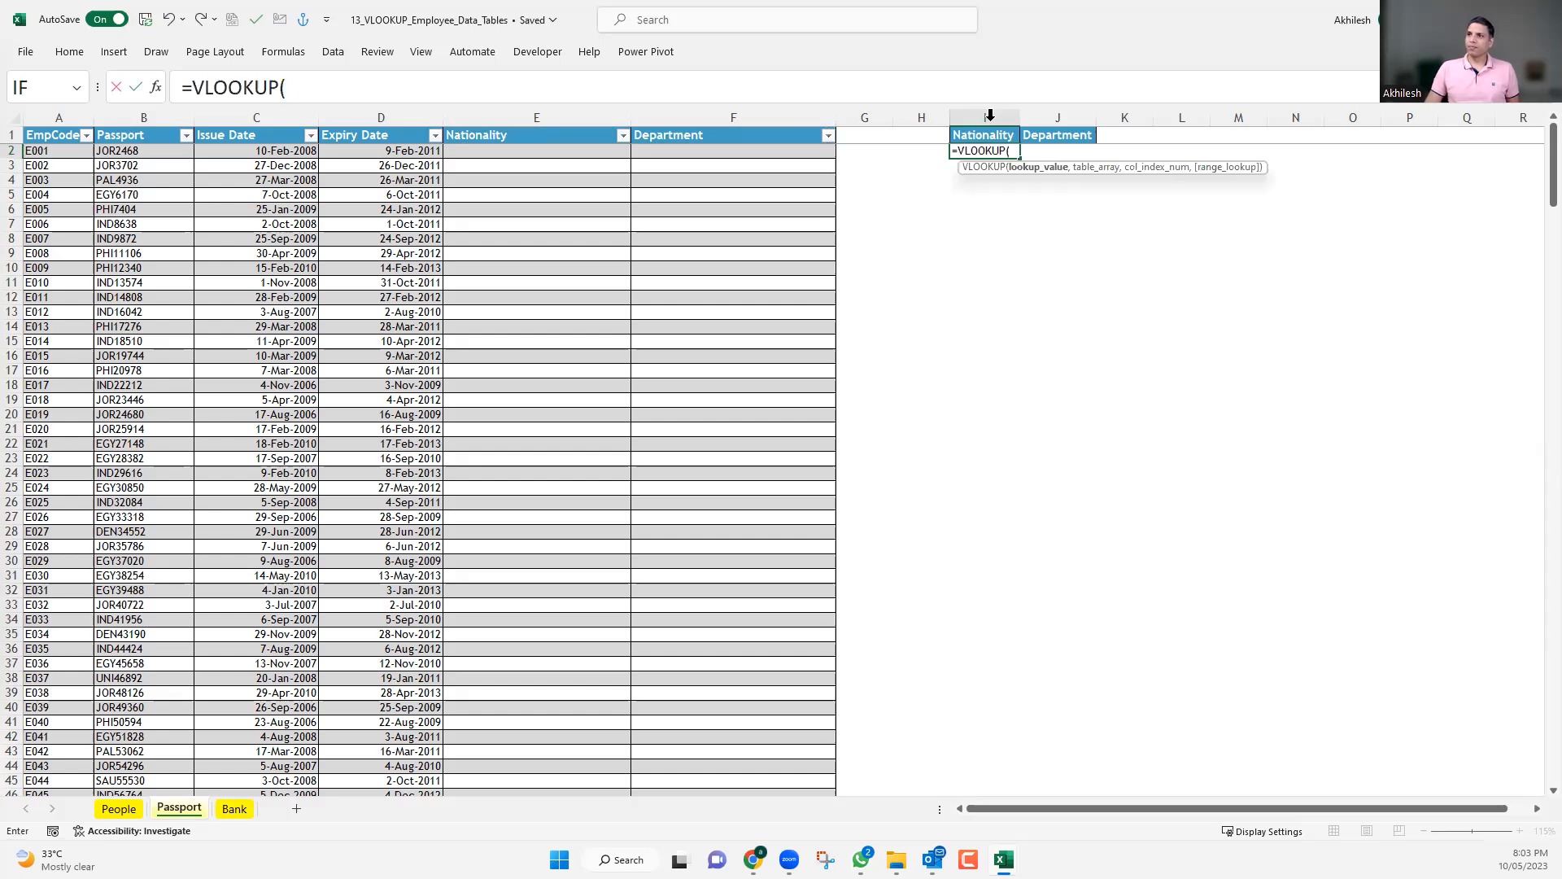
left_click(50, 153)
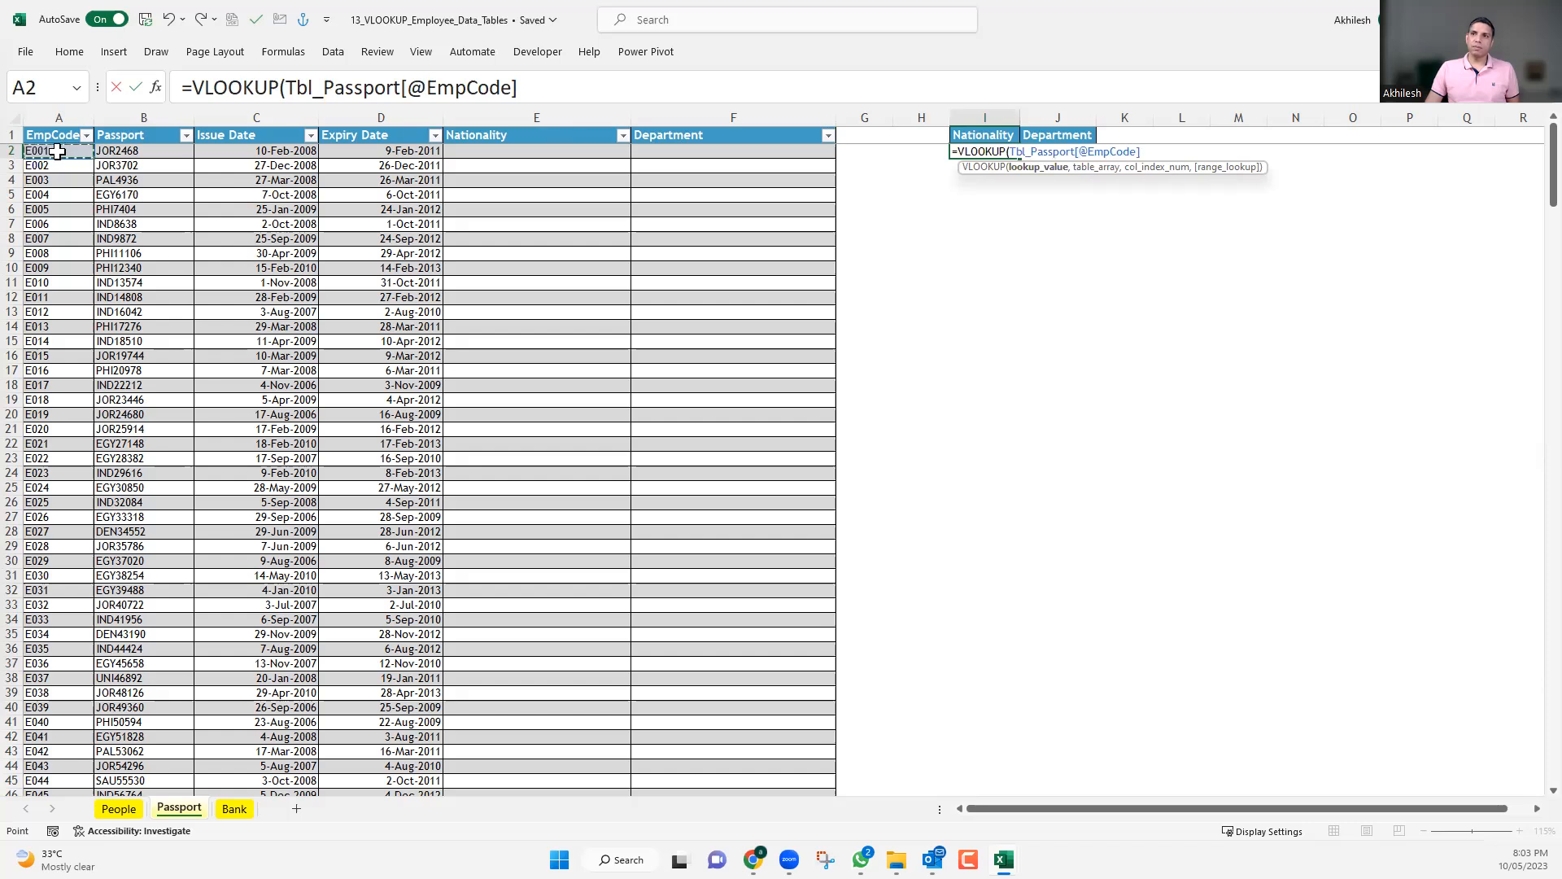
type(",")
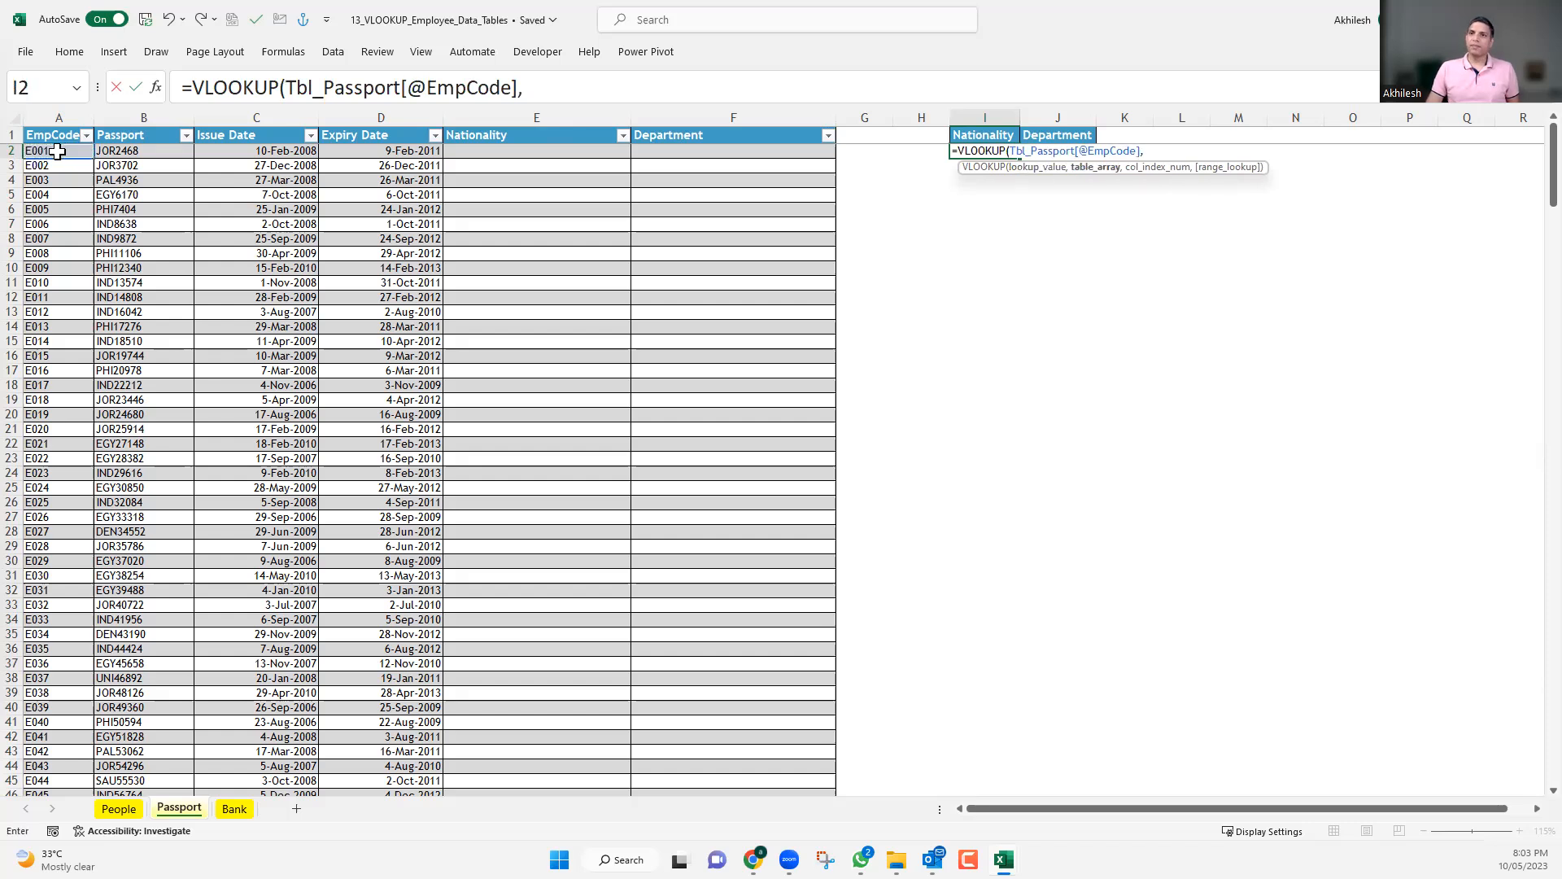
Try columns A:M of the People sheet as the VLOOKUP table array.
left_click(122, 810)
left_click_drag(54, 109, 1210, 232)
left_click_drag(1328, 241, 1284, 548)
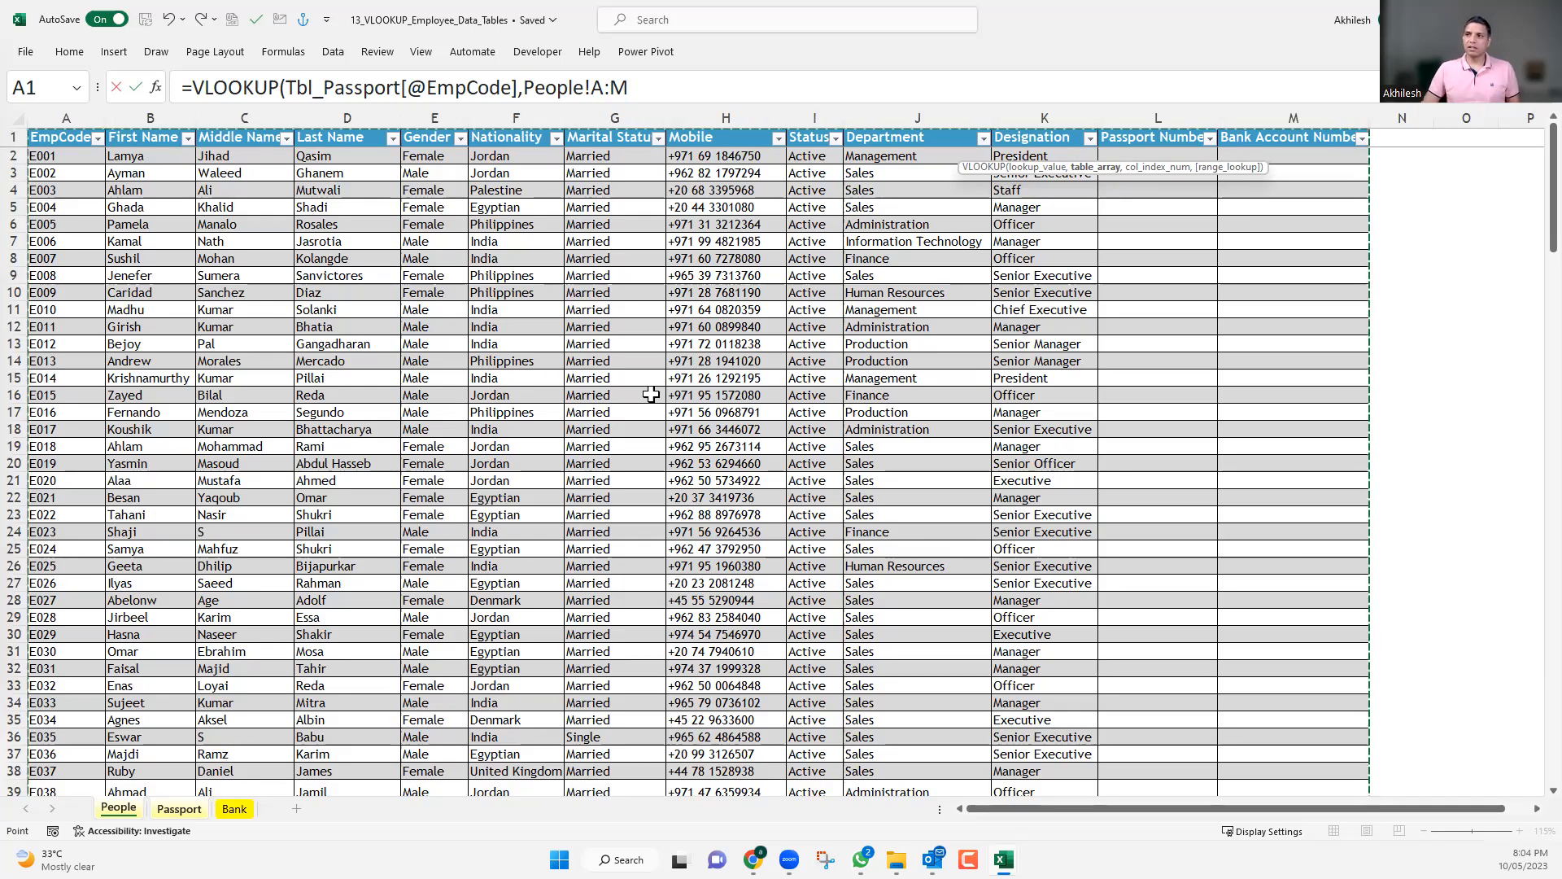
Replace the range reference in the I2 formula's table array with the table name Tbl_People.
double_click(526, 88)
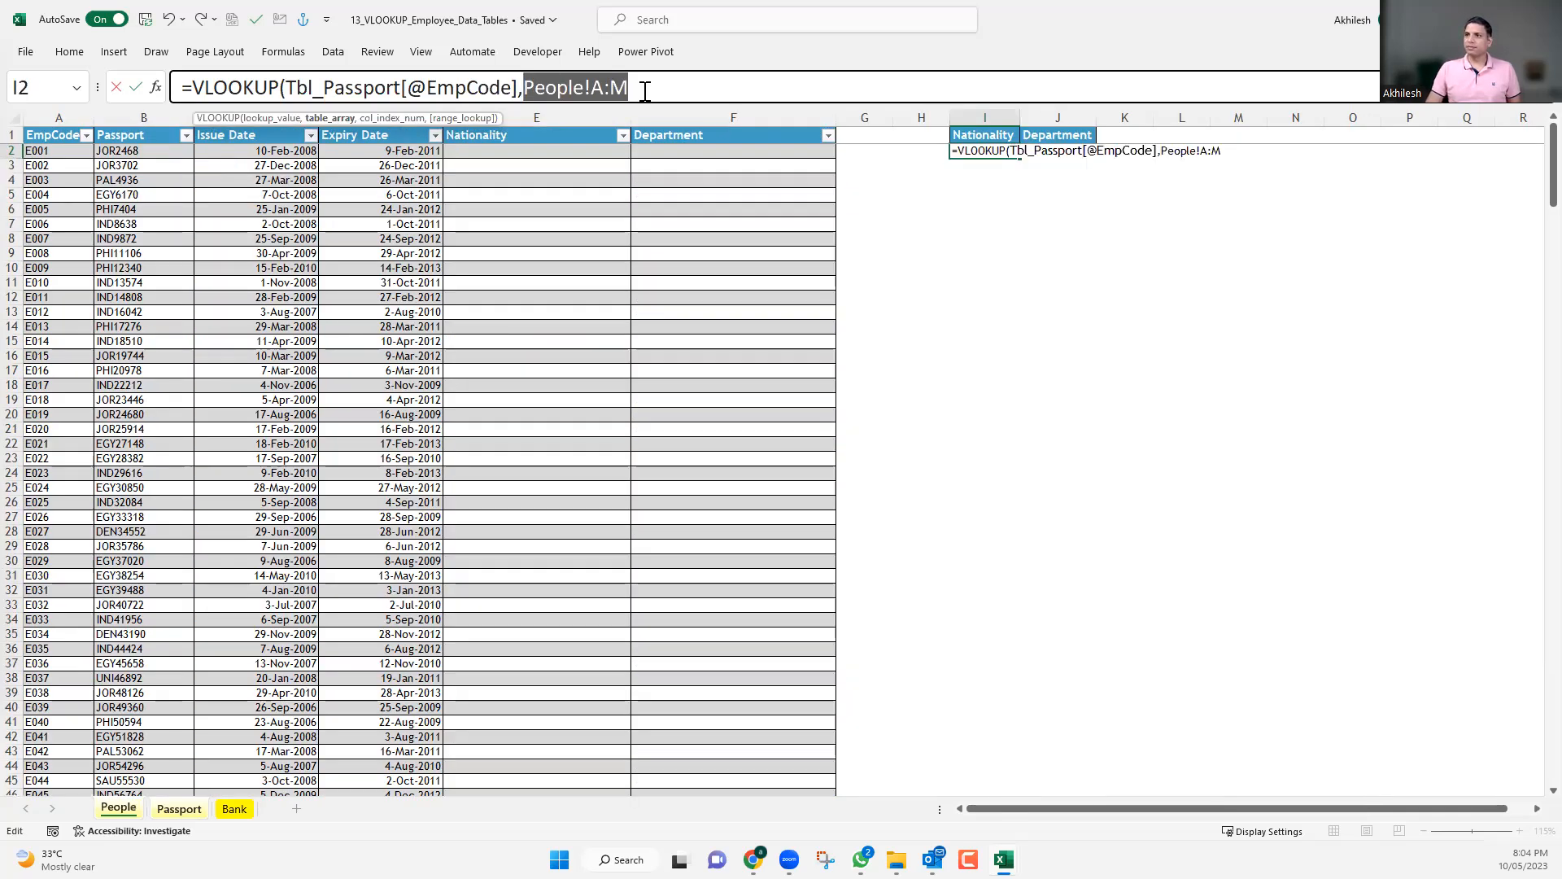
type("tb")
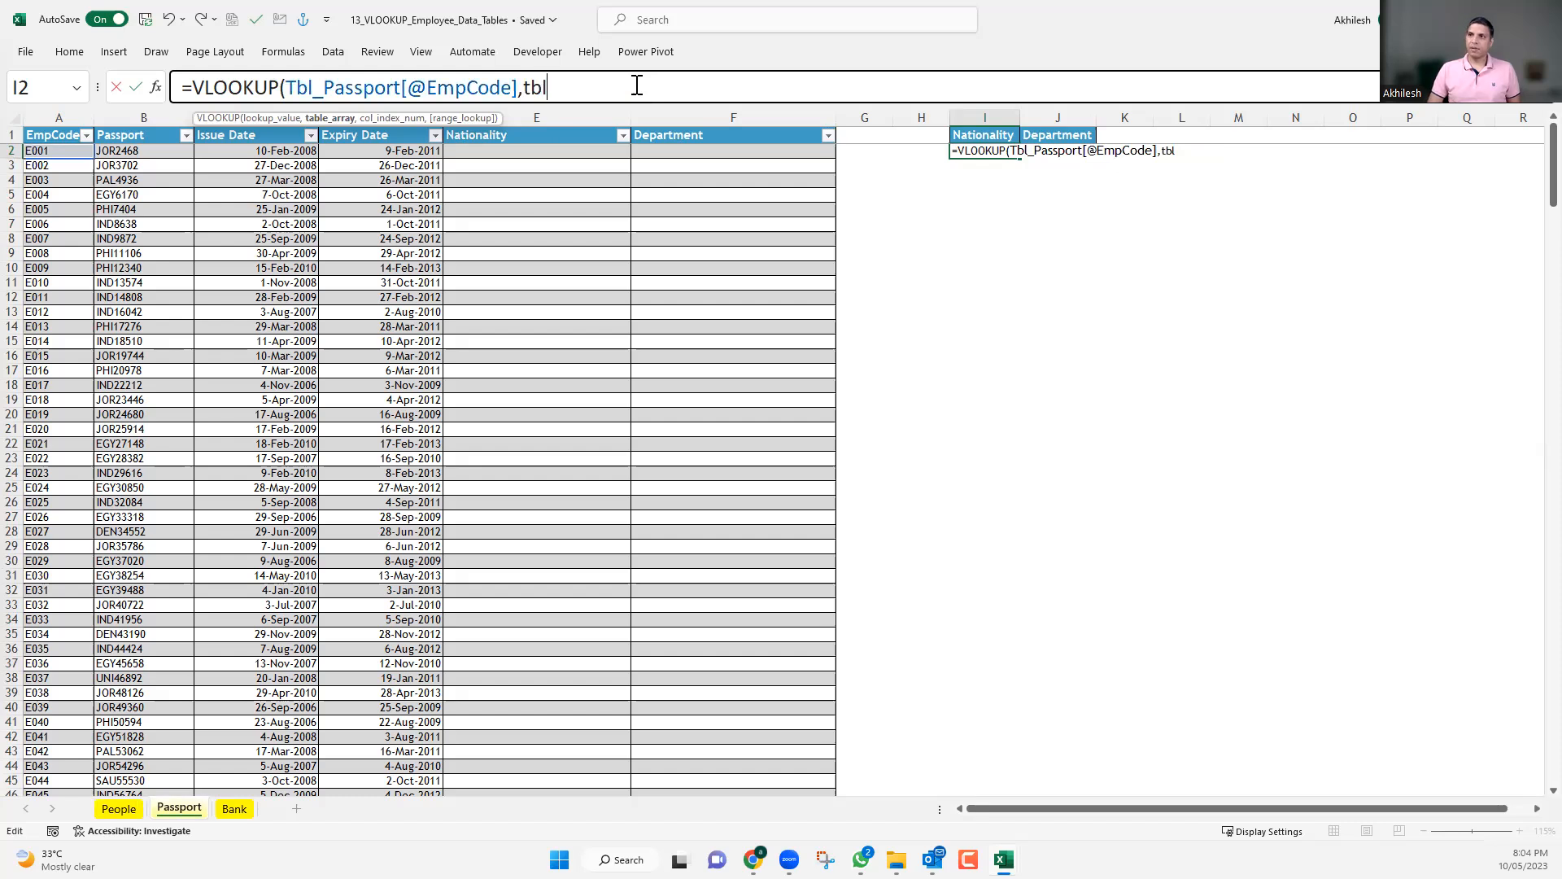
type("l")
left_click(563, 161)
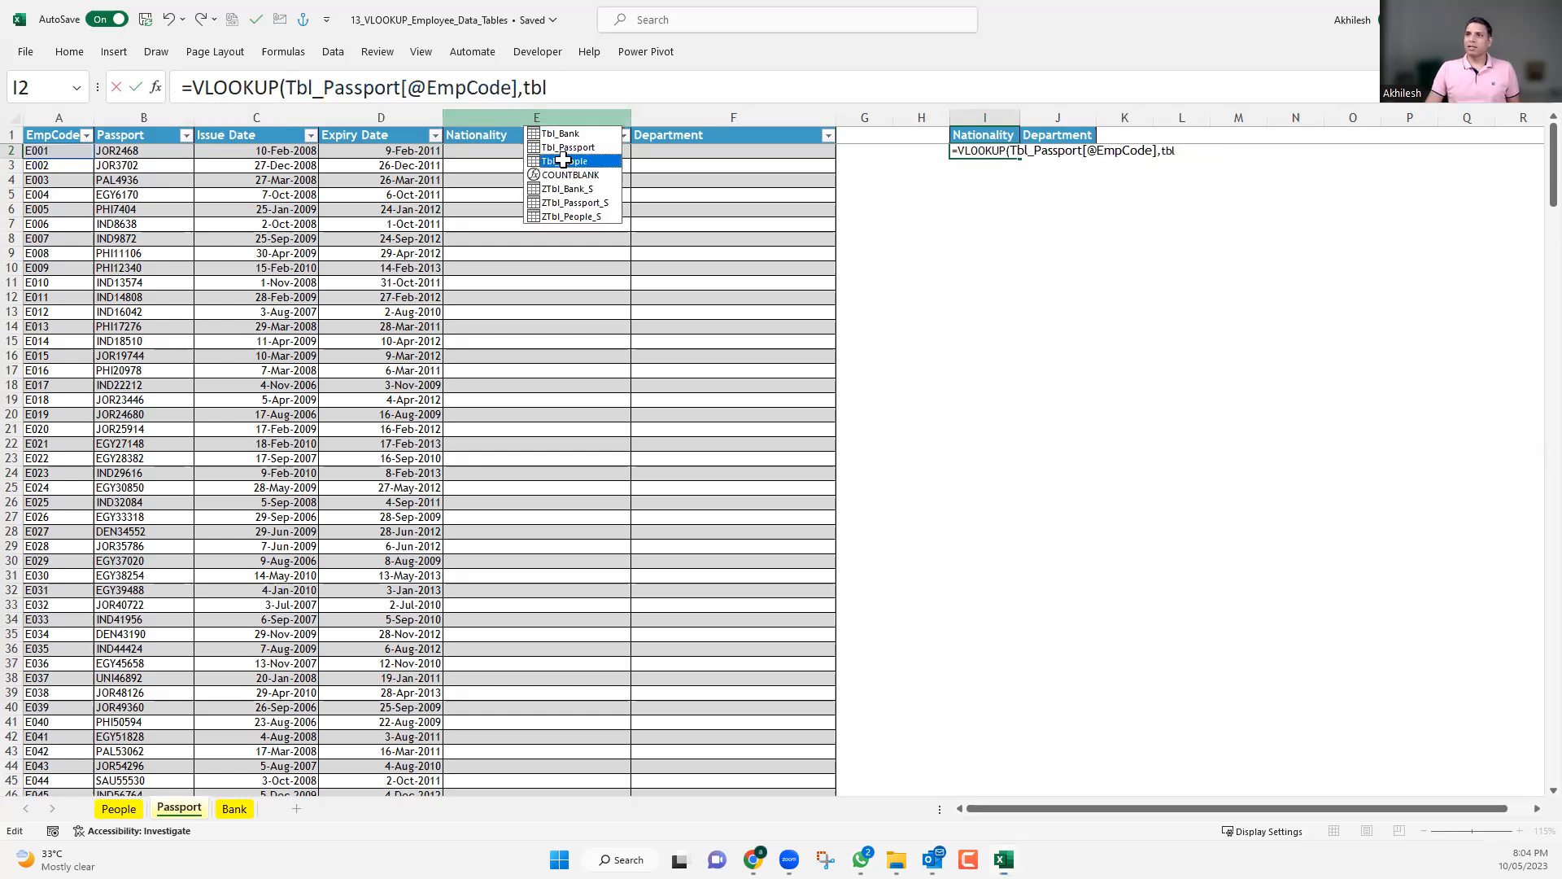
double_click(563, 161)
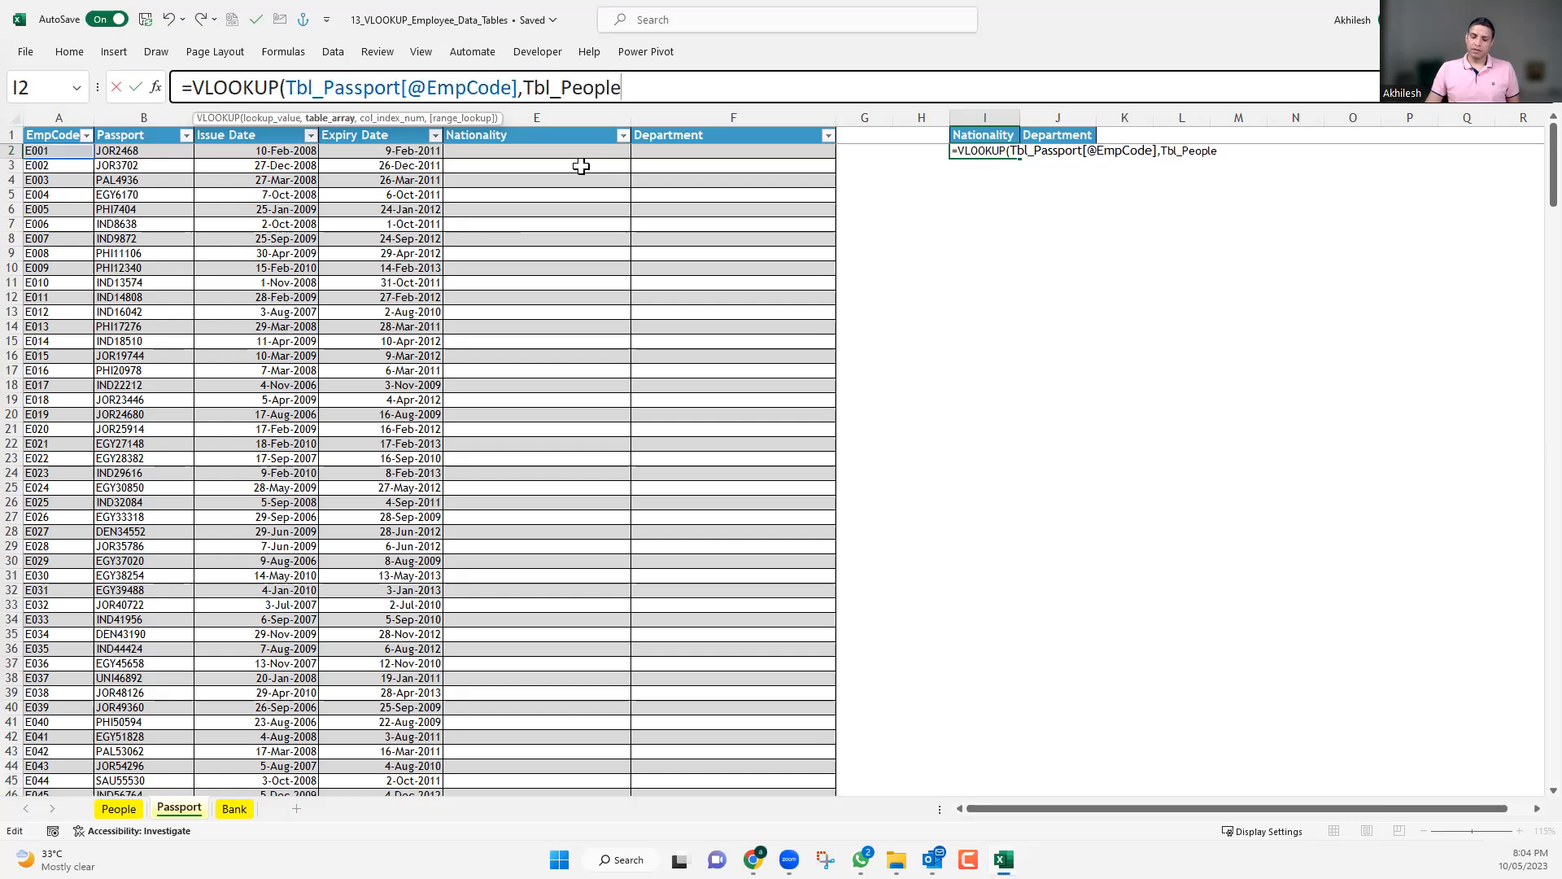
Complete the I2 VLOOKUP with column index 6 and an exact match (0), and select the finished cell.
type(",")
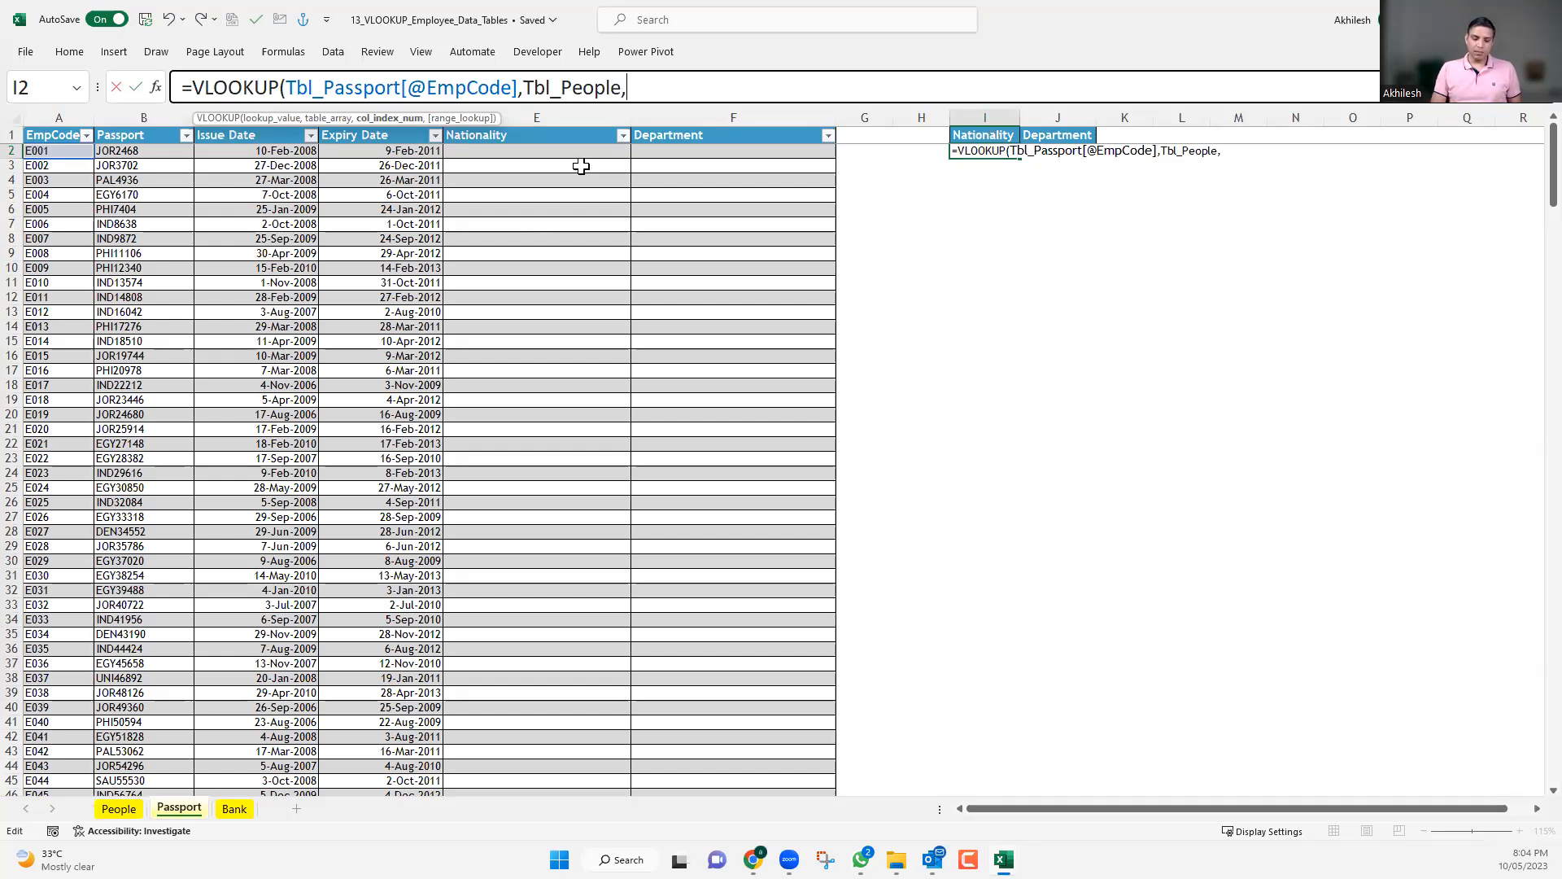
type("6,0")
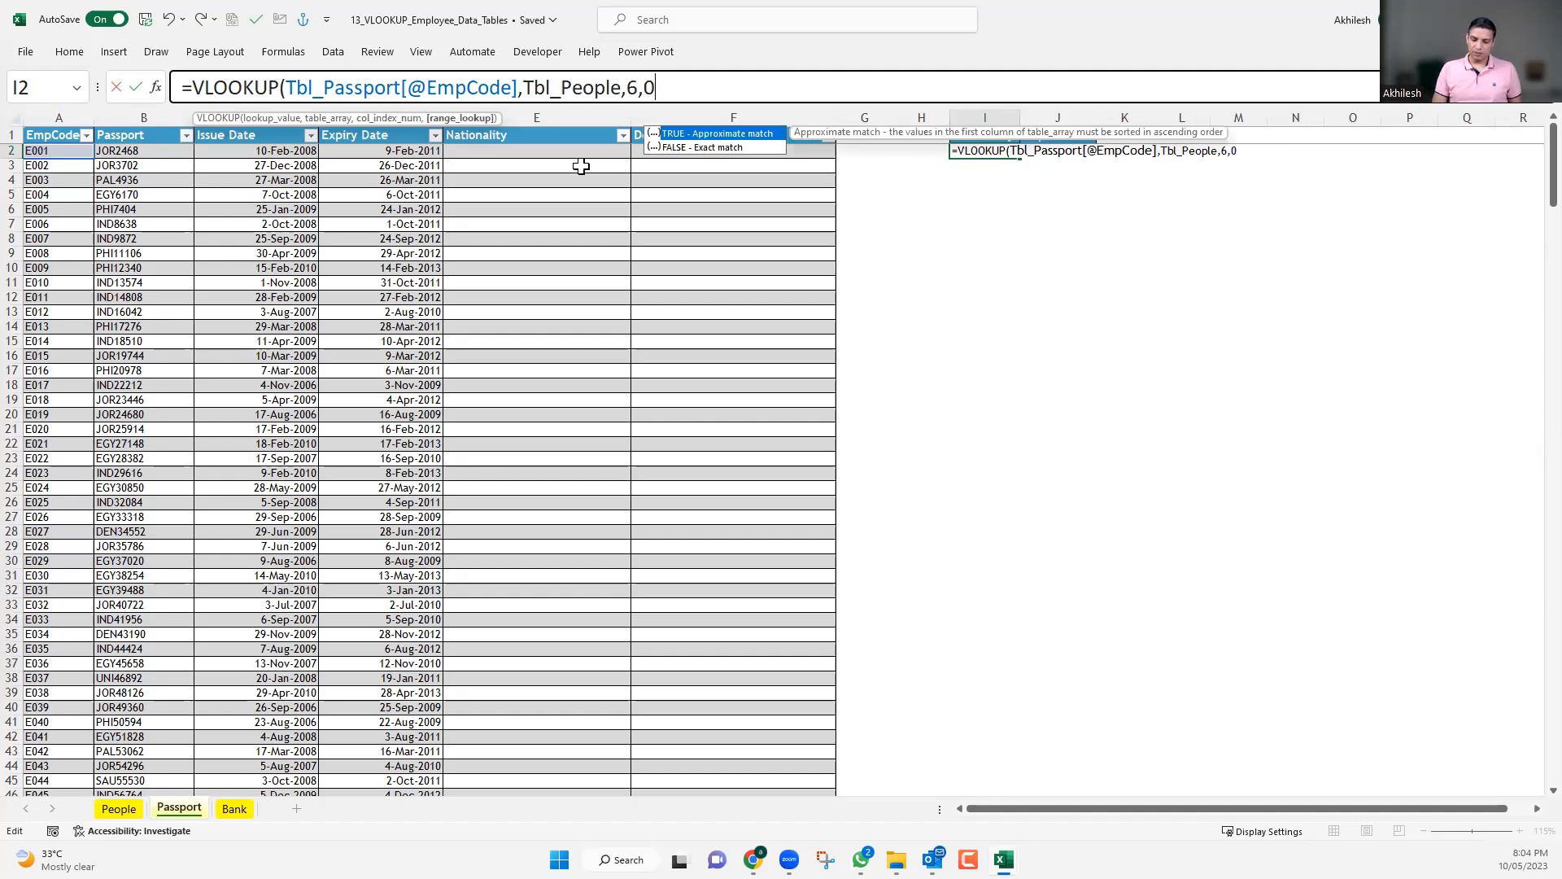
type(")")
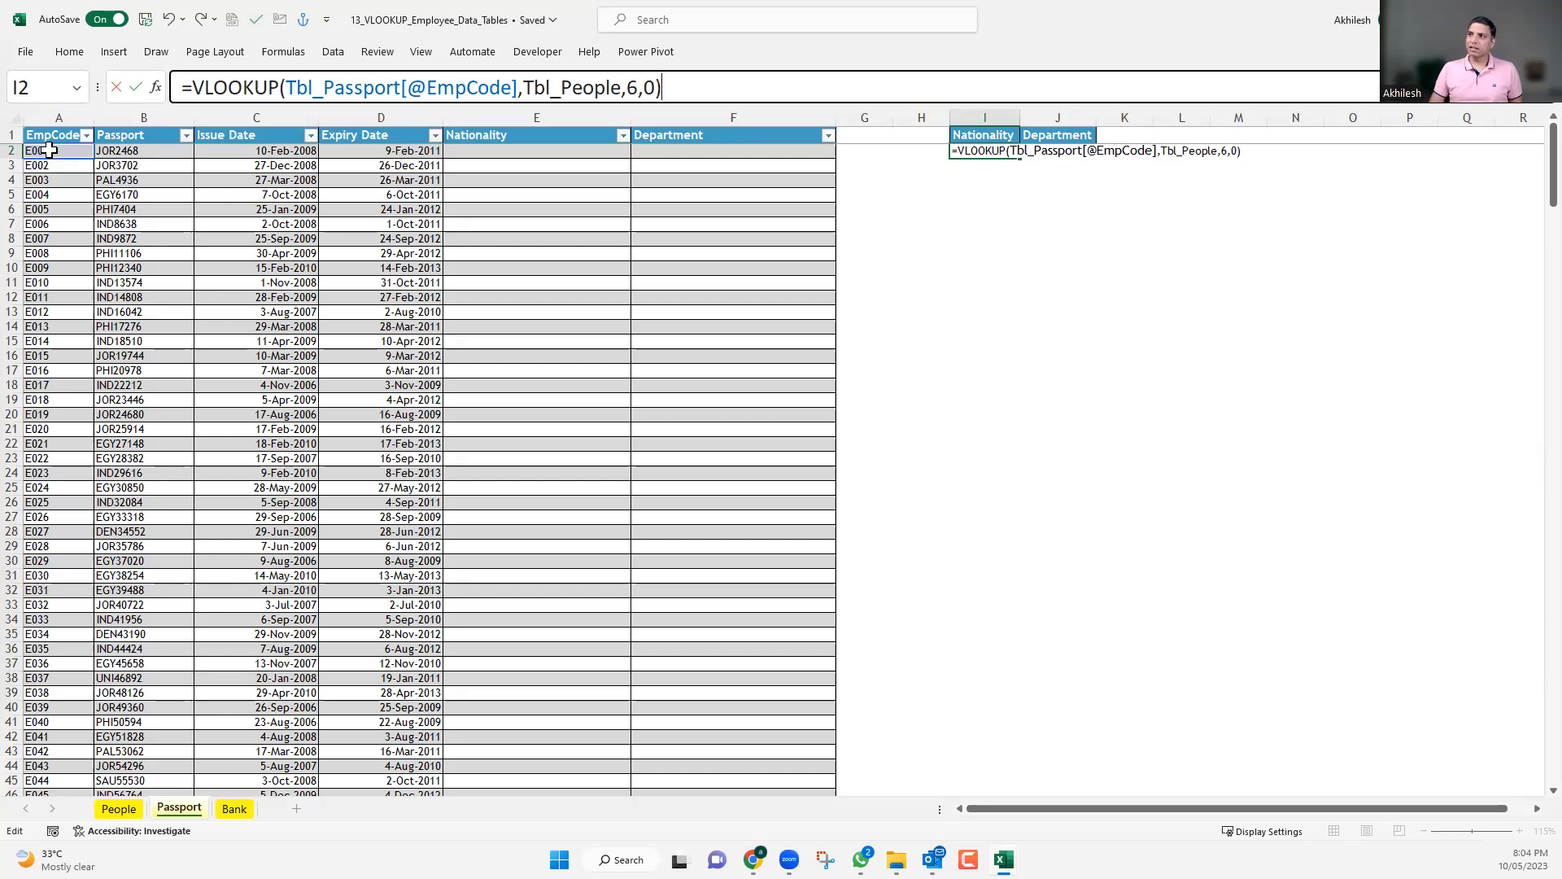
key("Return")
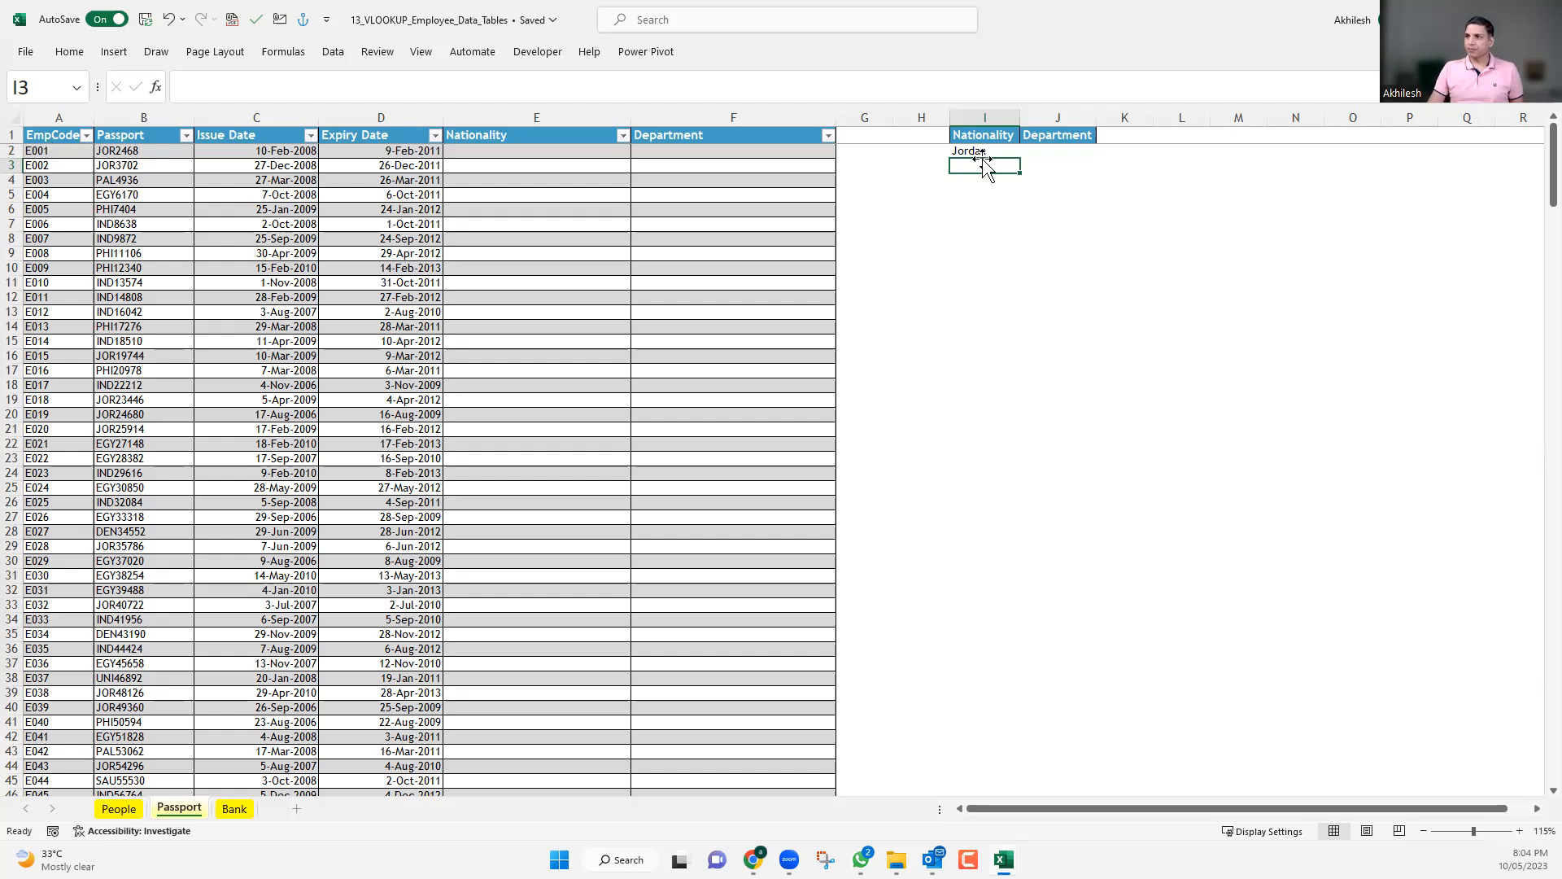
key("Up")
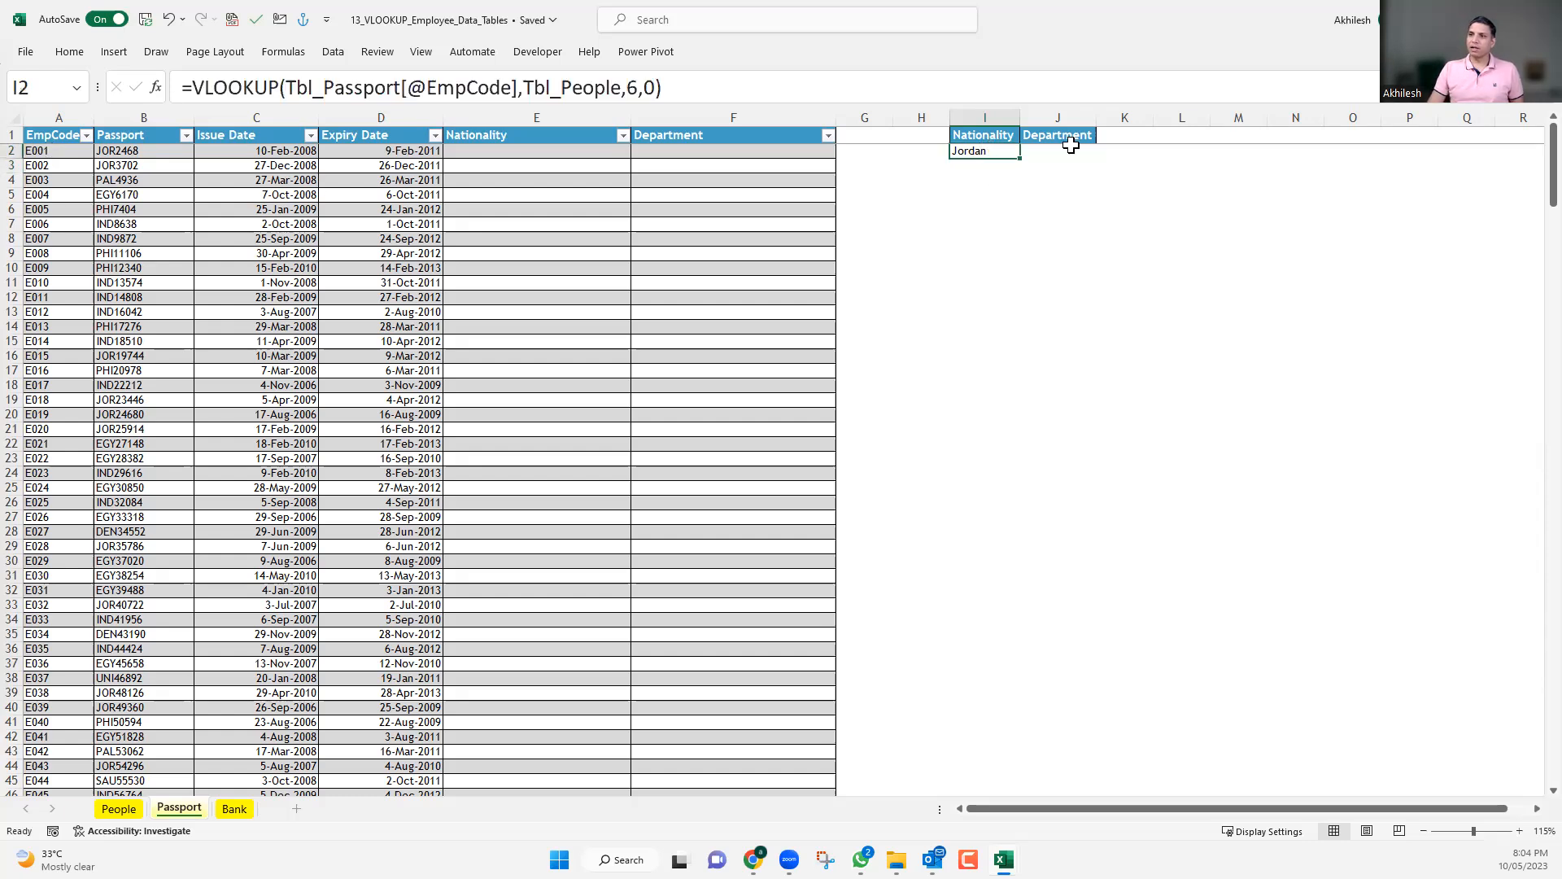
Count the header columns from EmpCode to Department on the People sheet and return to the Passport sheet.
left_click(118, 808)
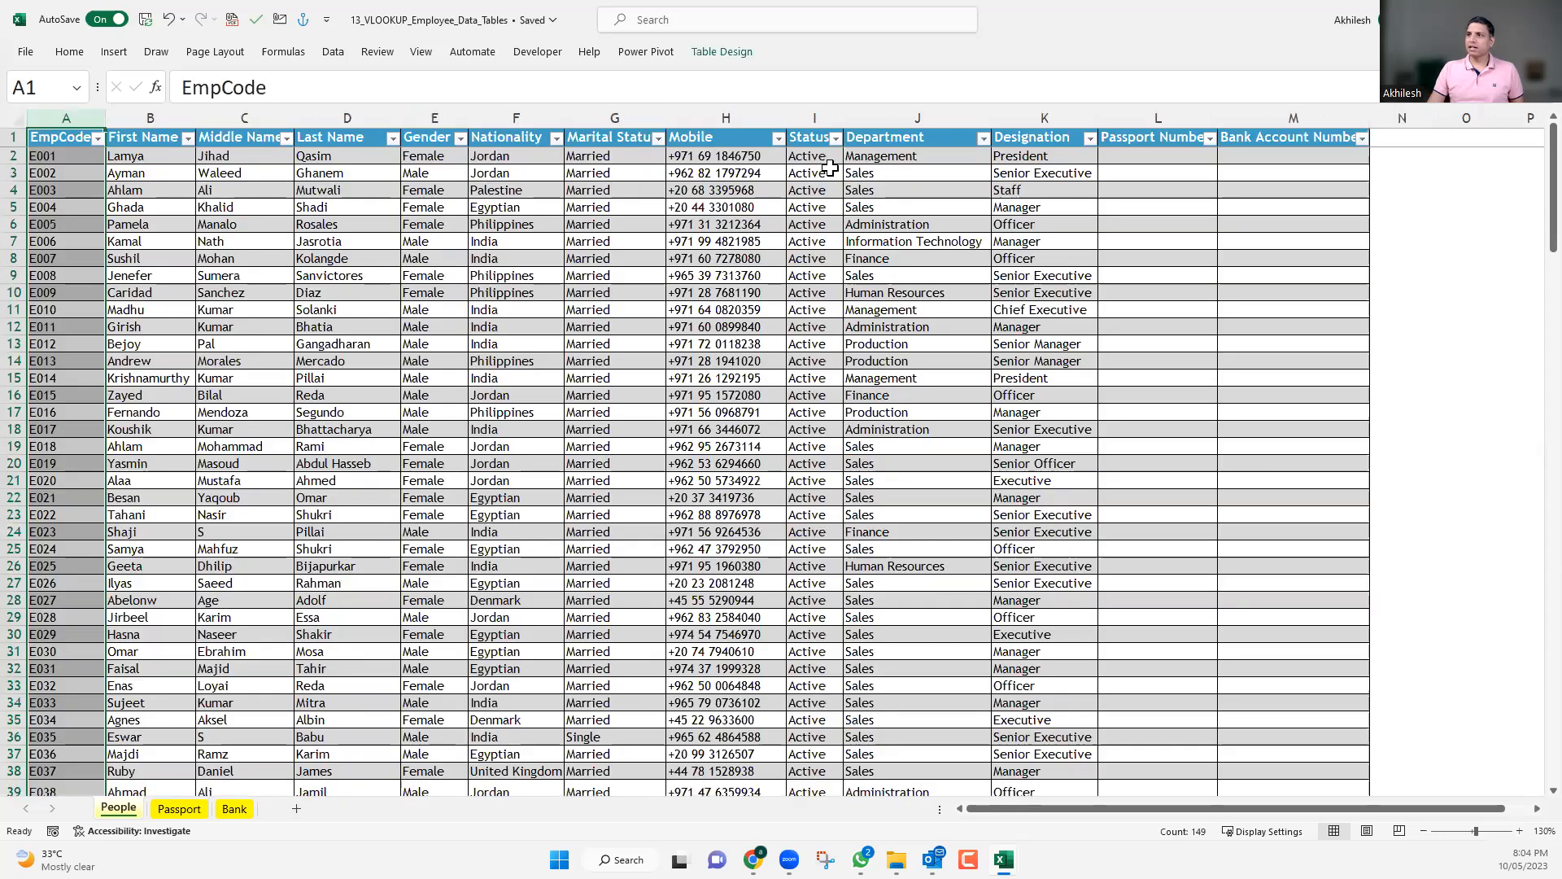
left_click_drag(913, 138, 62, 140)
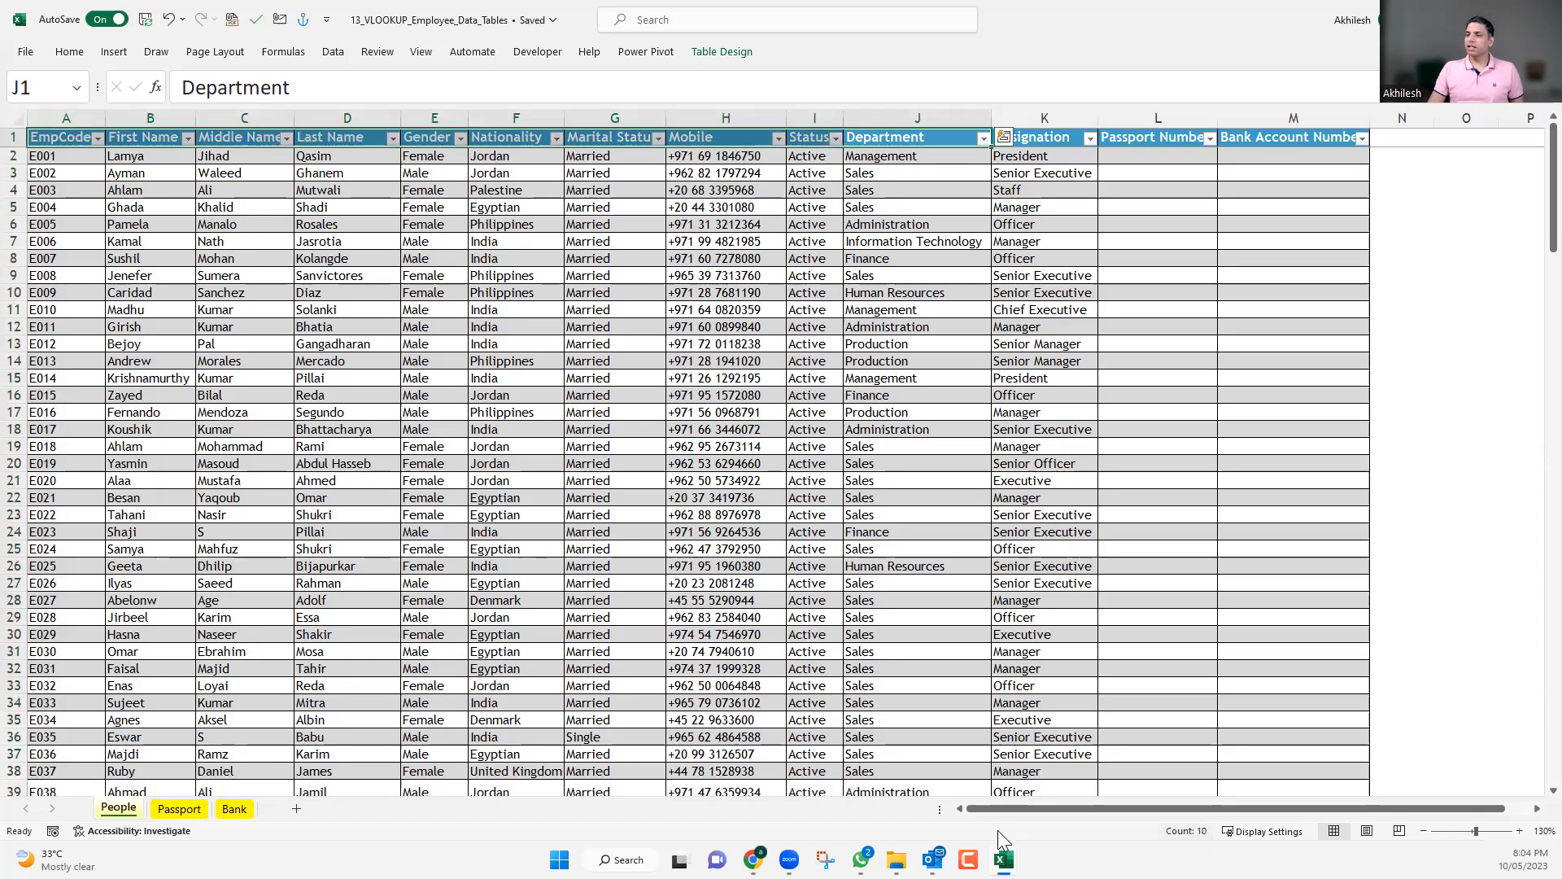
key("ctrl+Page_Down")
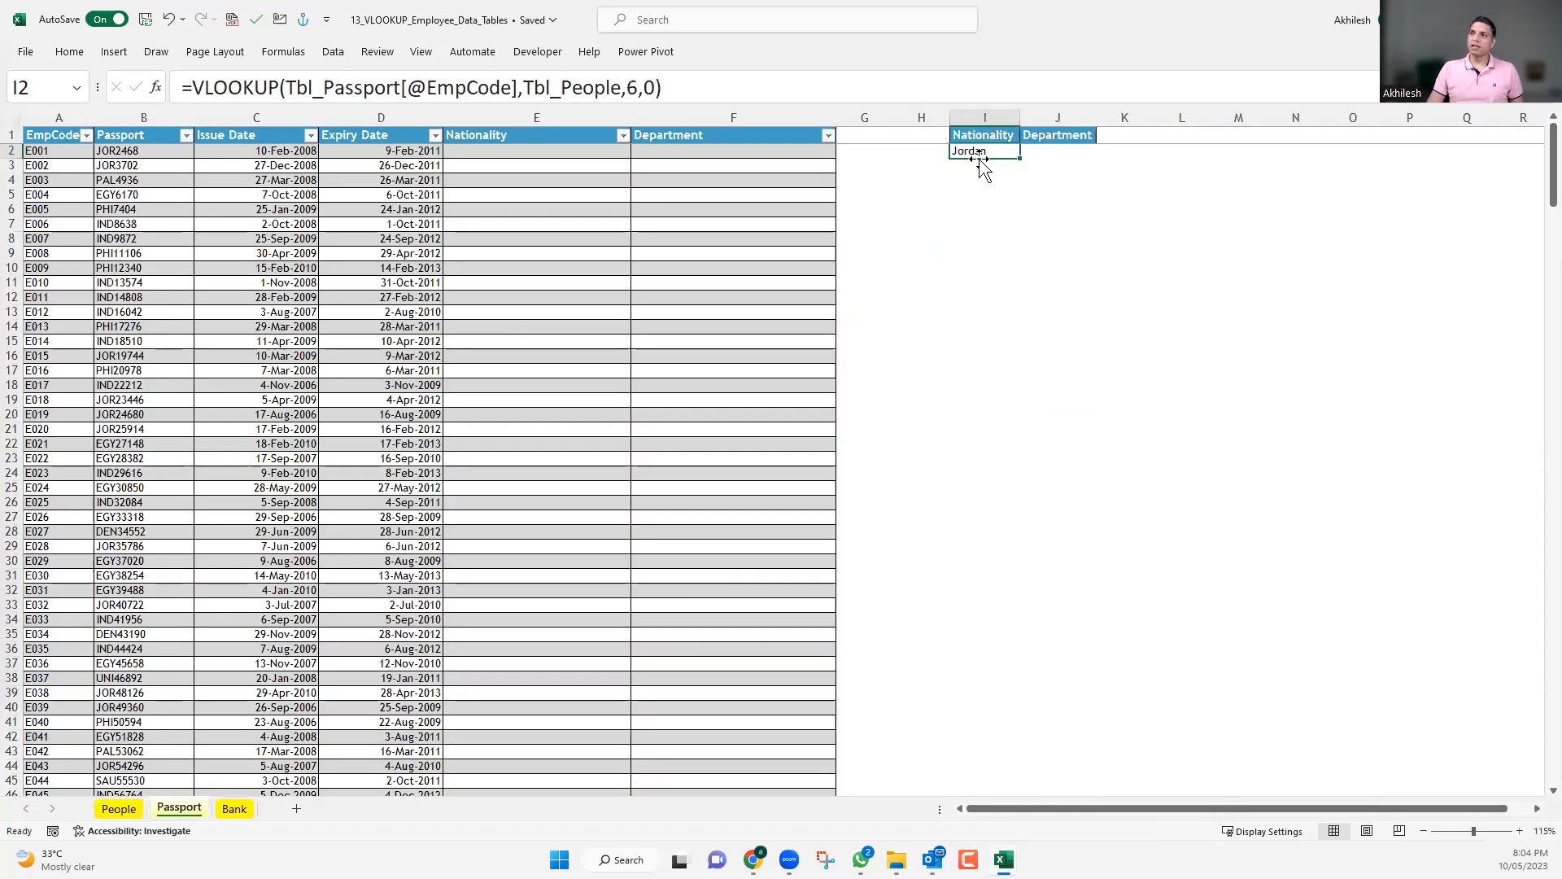
Change the column index in the I2 VLOOKUP to the array constant {6,10} to return Nationality and Department together.
double_click(995, 151)
key("Escape")
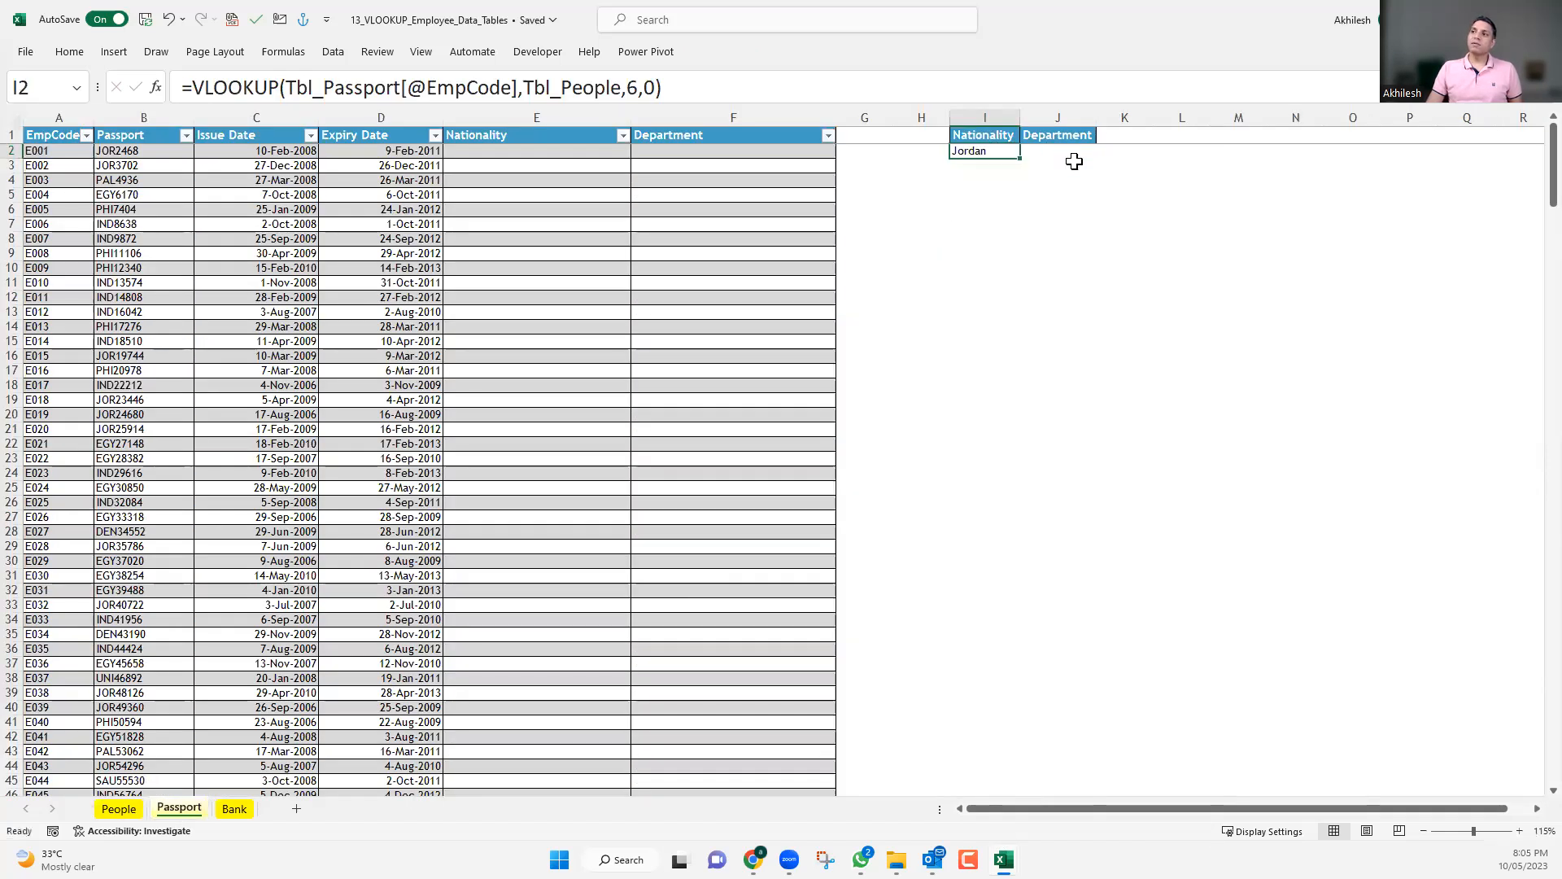
left_click(1058, 153)
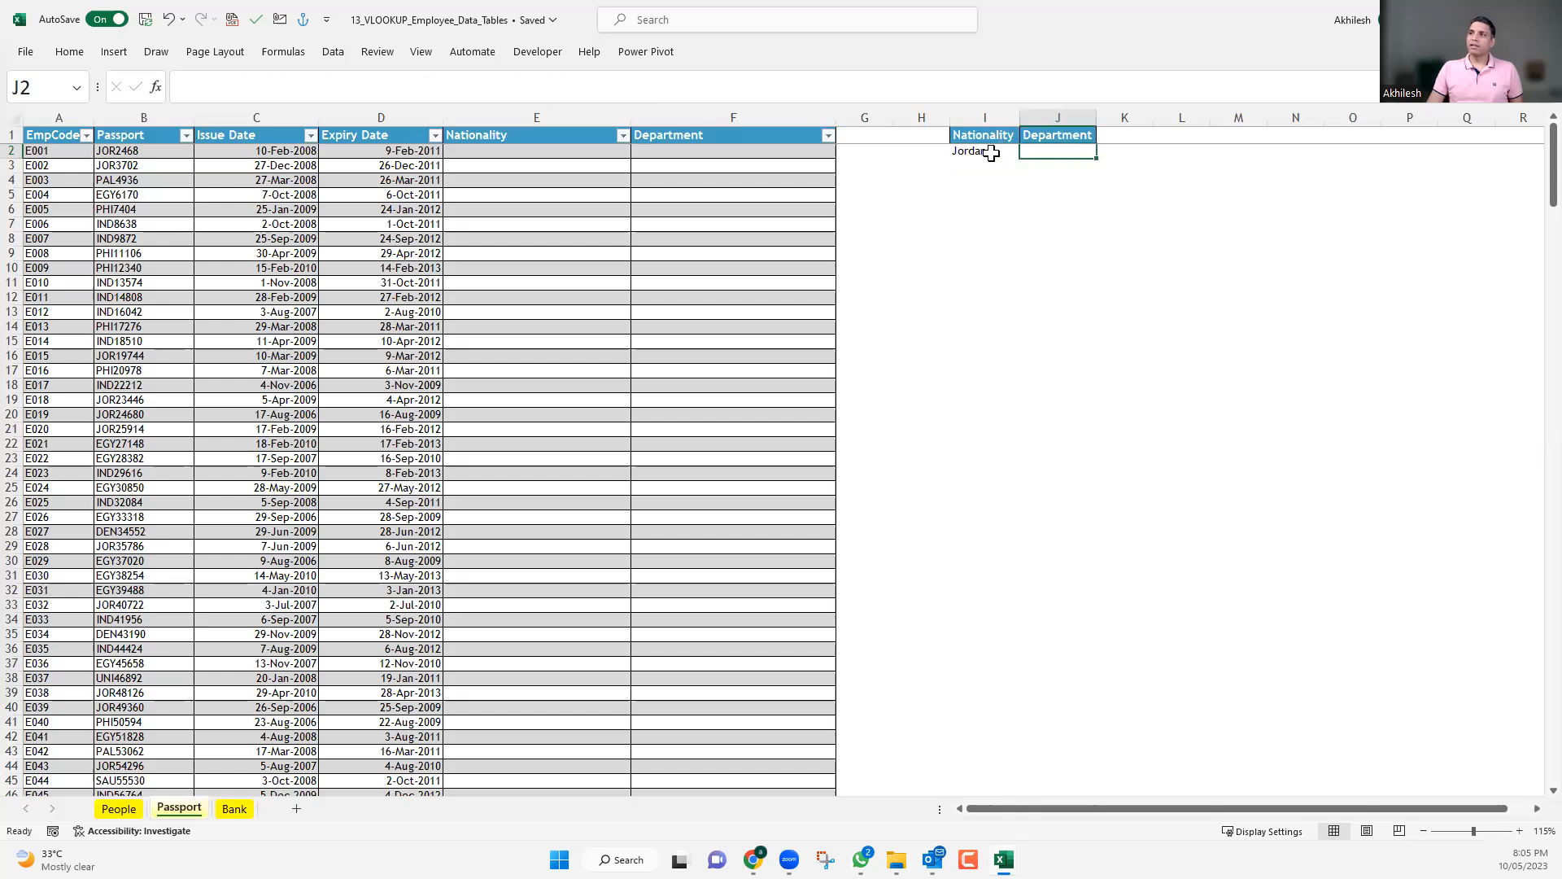
left_click(991, 153)
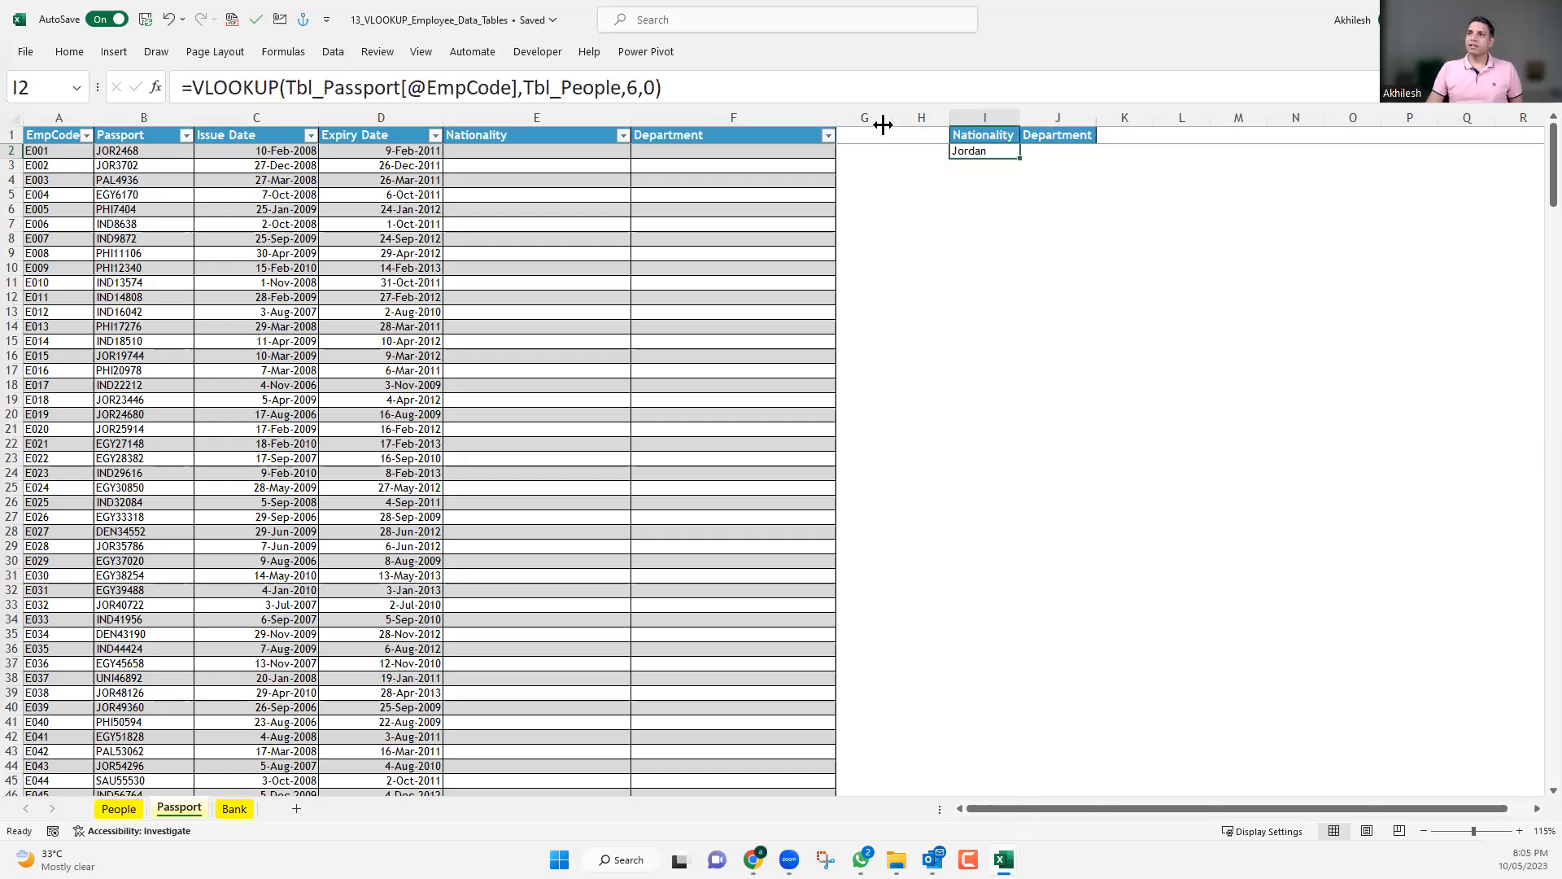
left_click(627, 87)
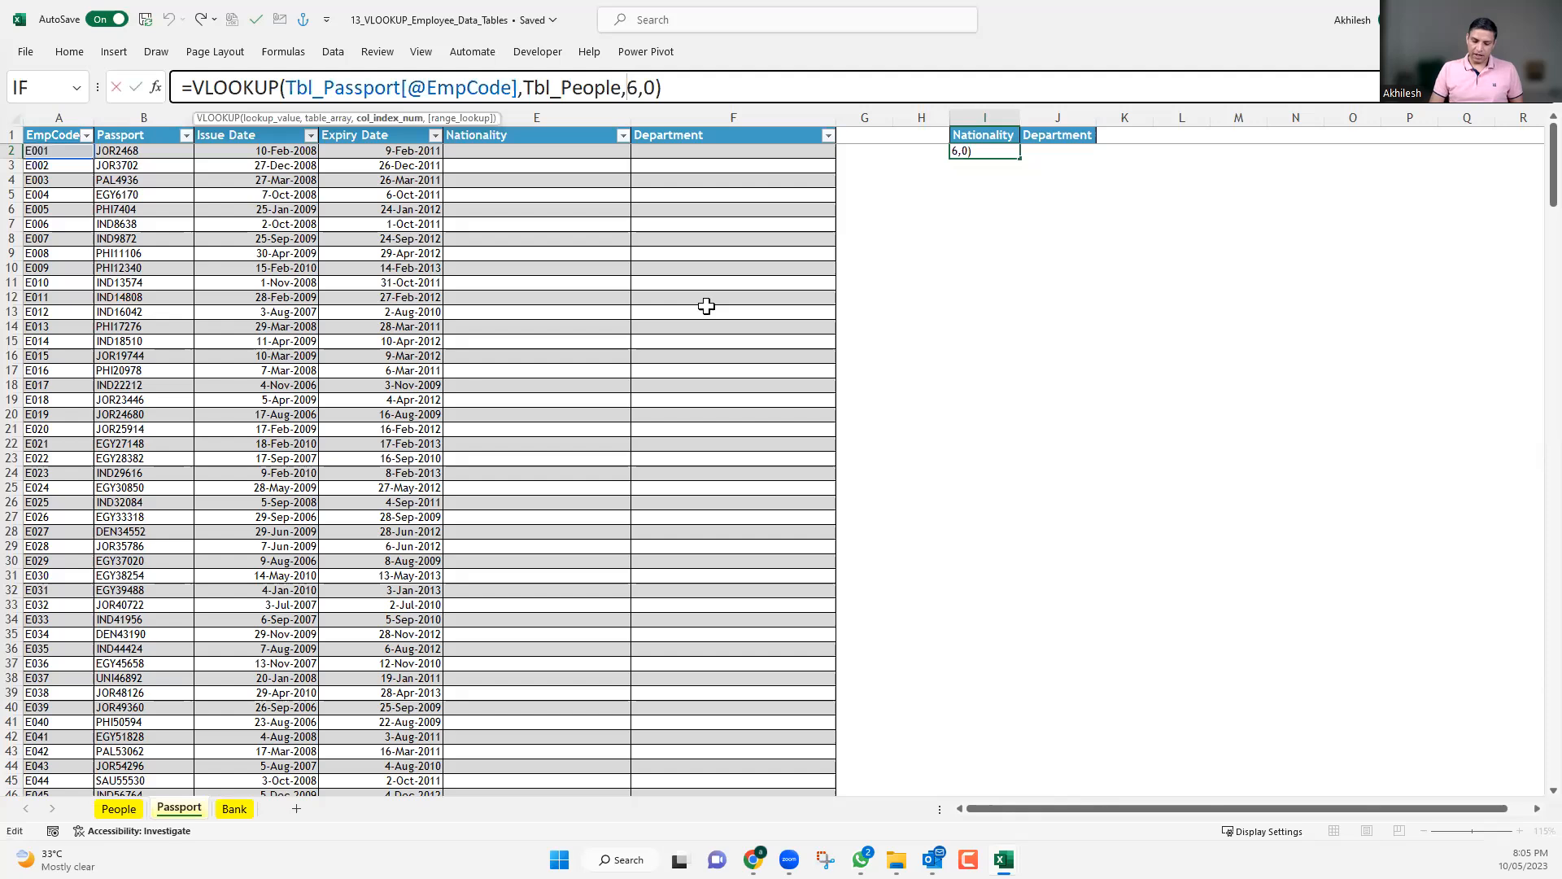
type("{")
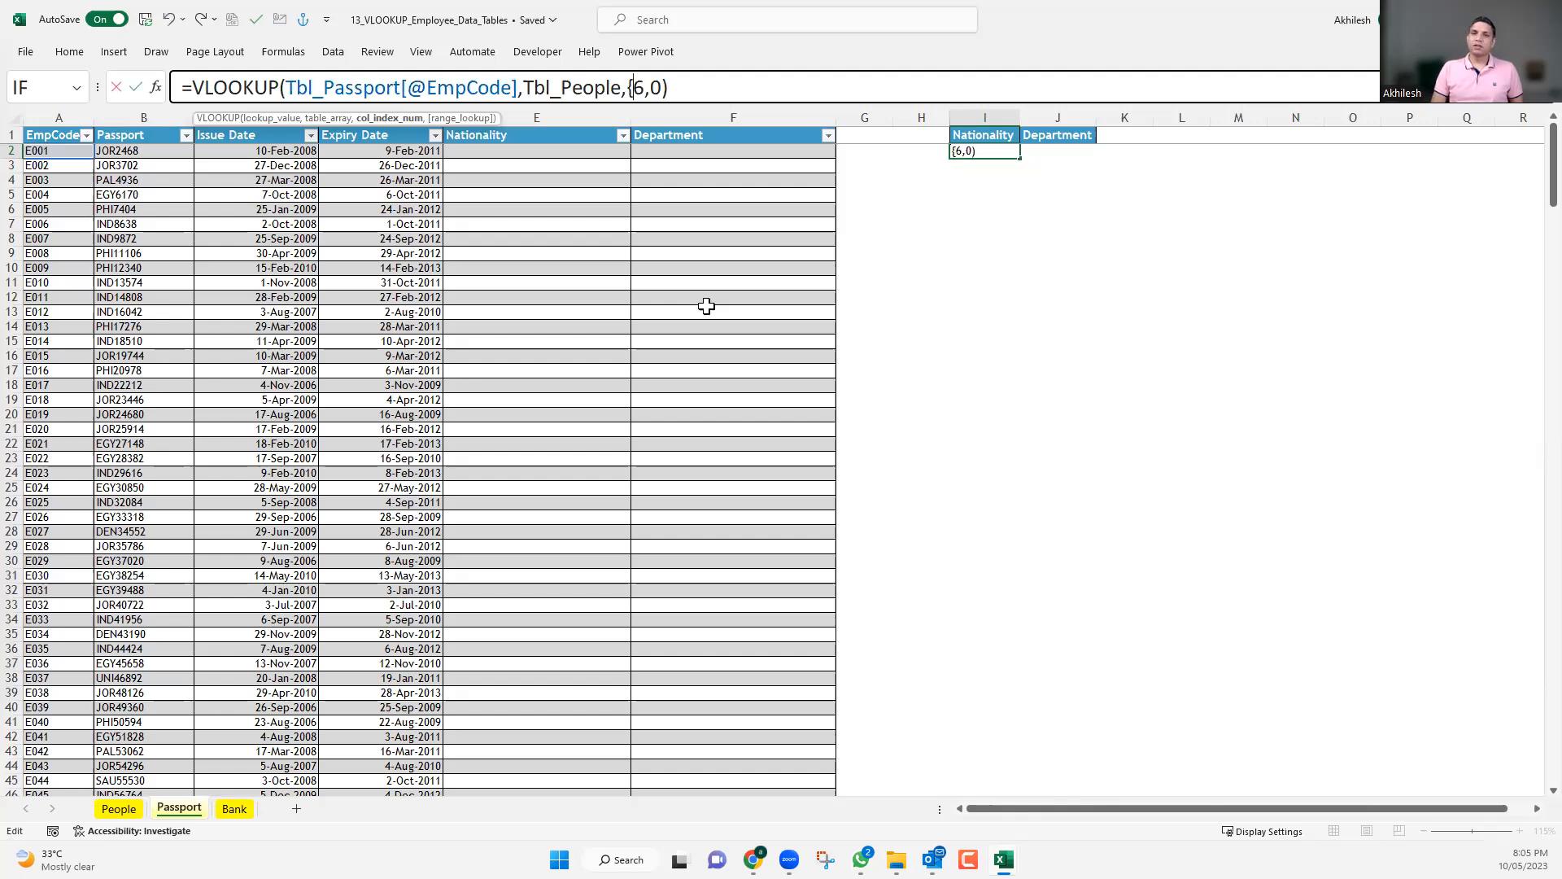
left_click(645, 87)
type(",")
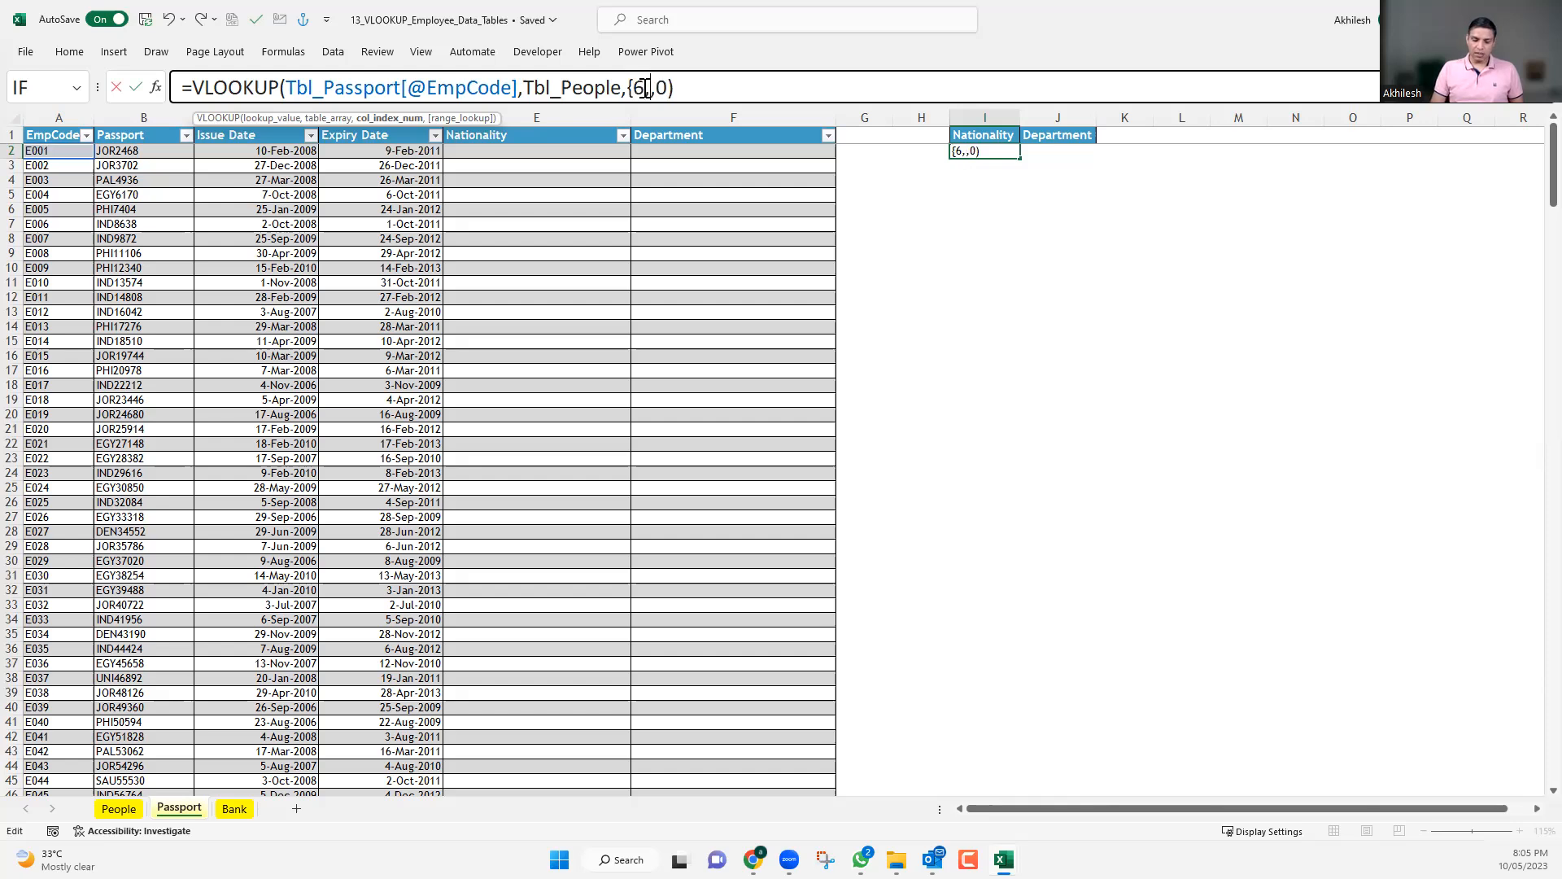
type("10")
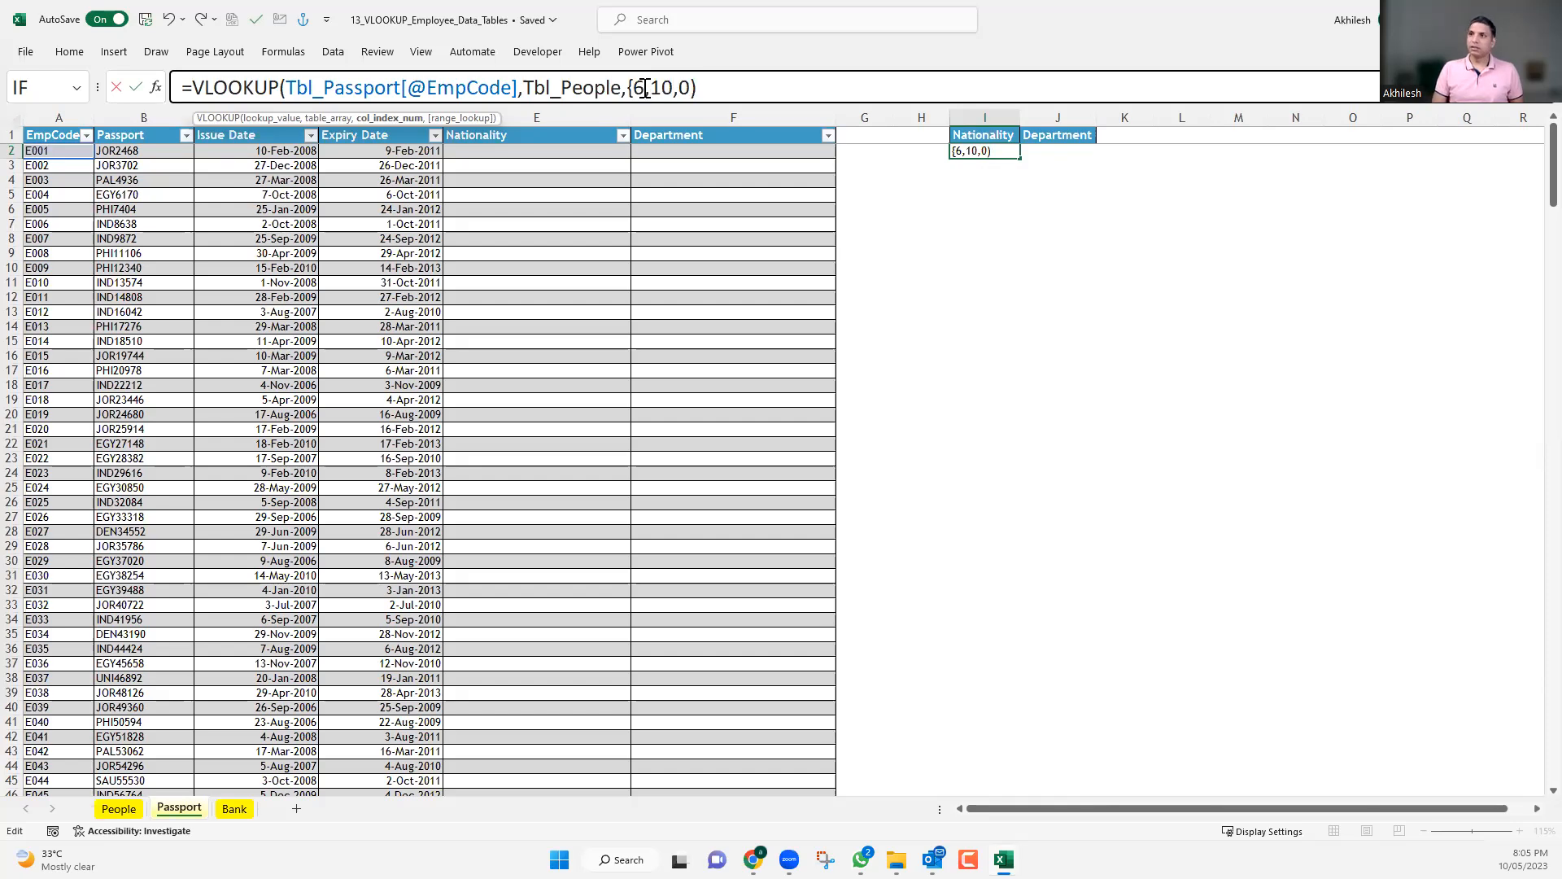
type("}")
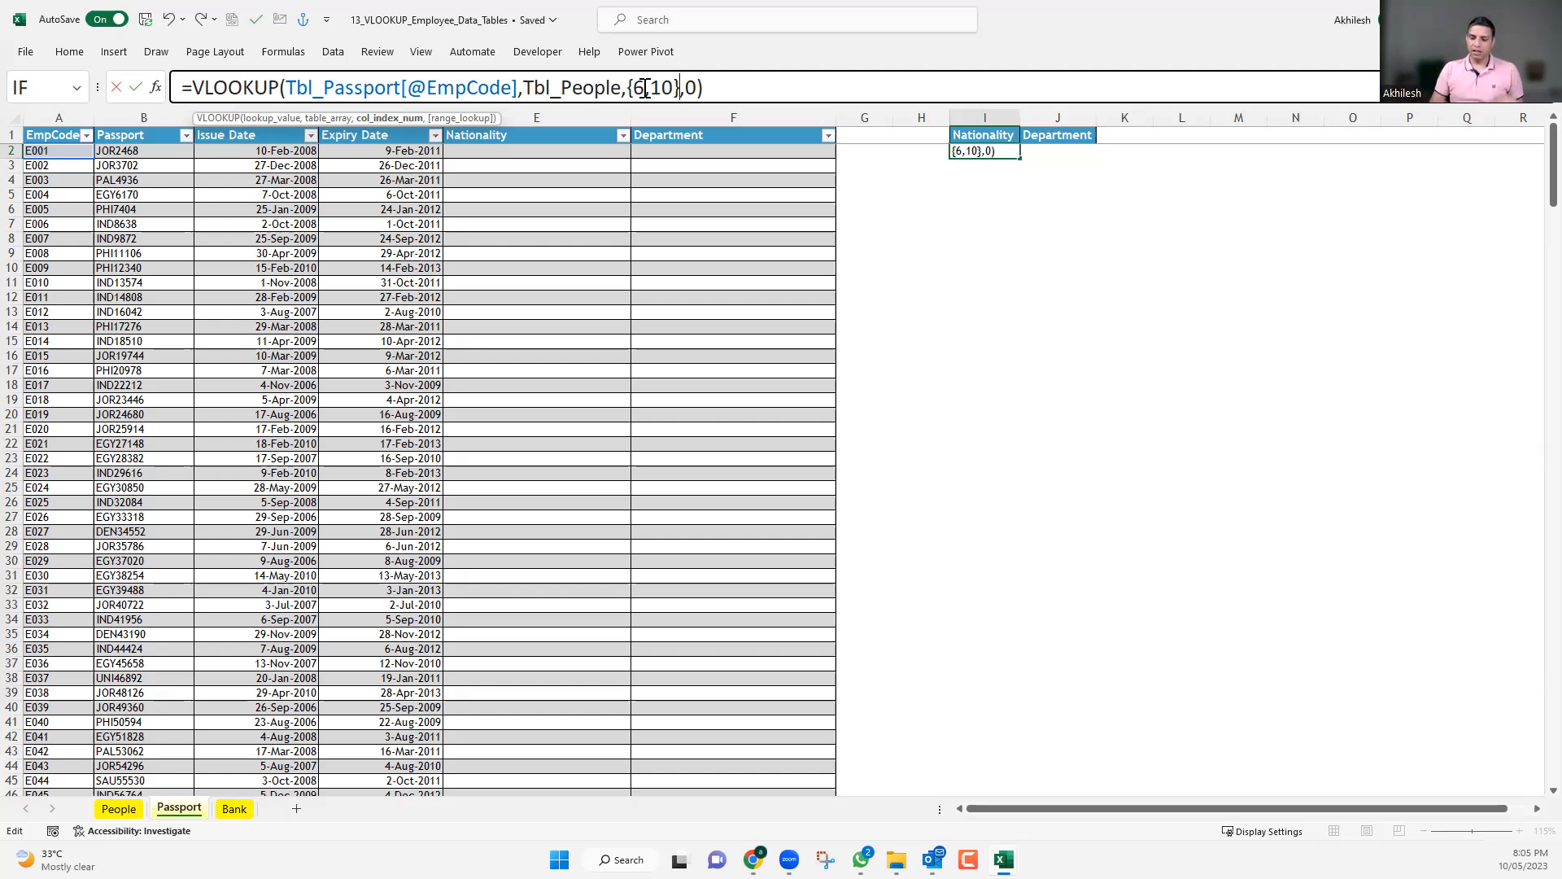
key("Return")
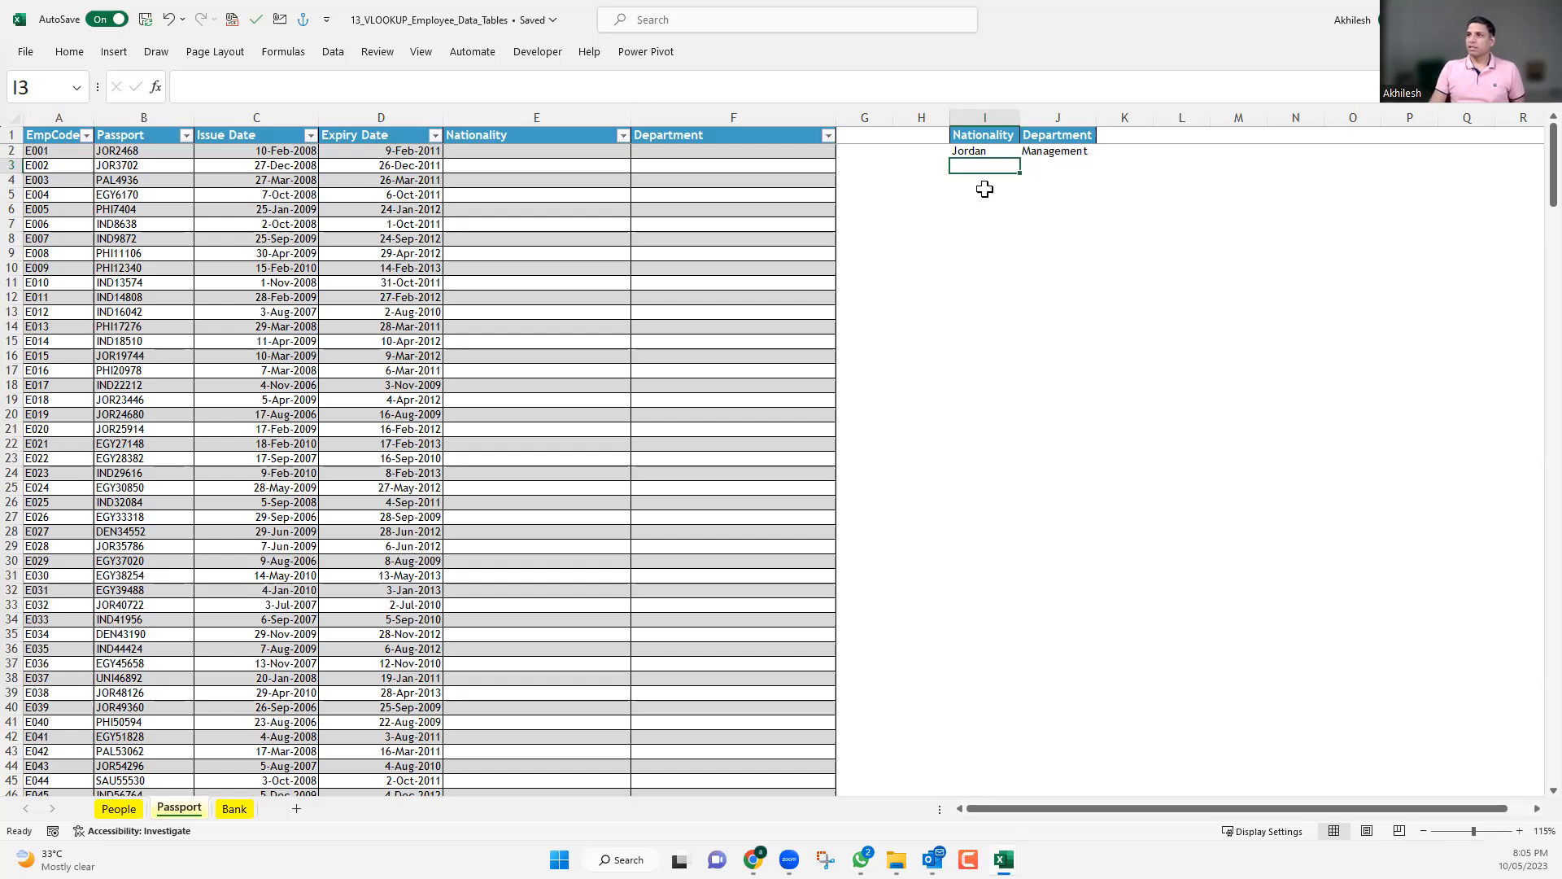
Replace the array constant in the I2 VLOOKUP with the single column index 6.
left_click(1001, 150)
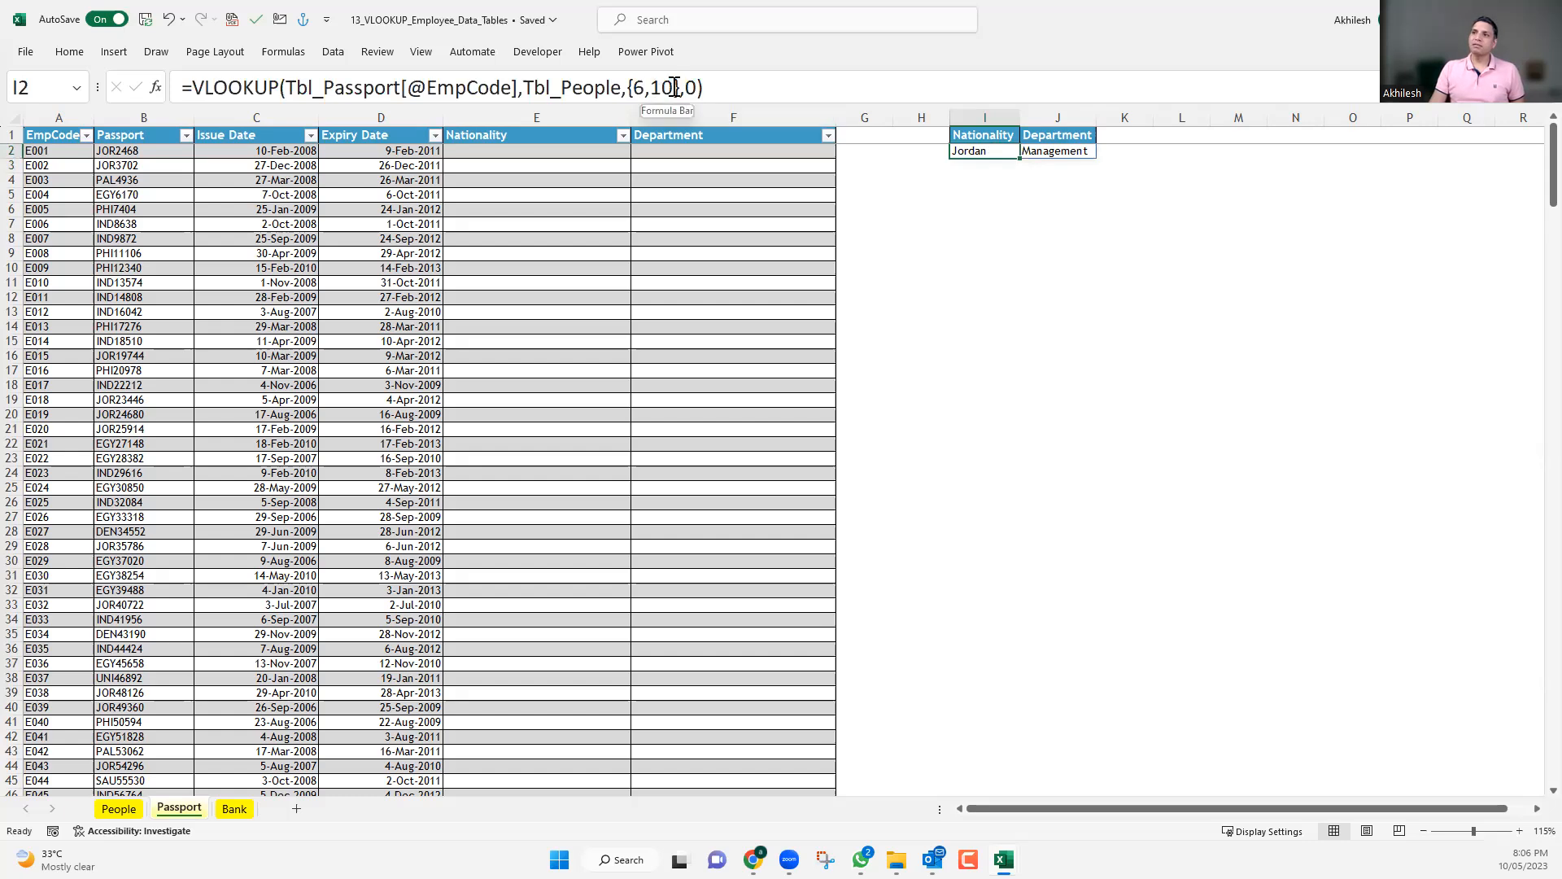
left_click(677, 99)
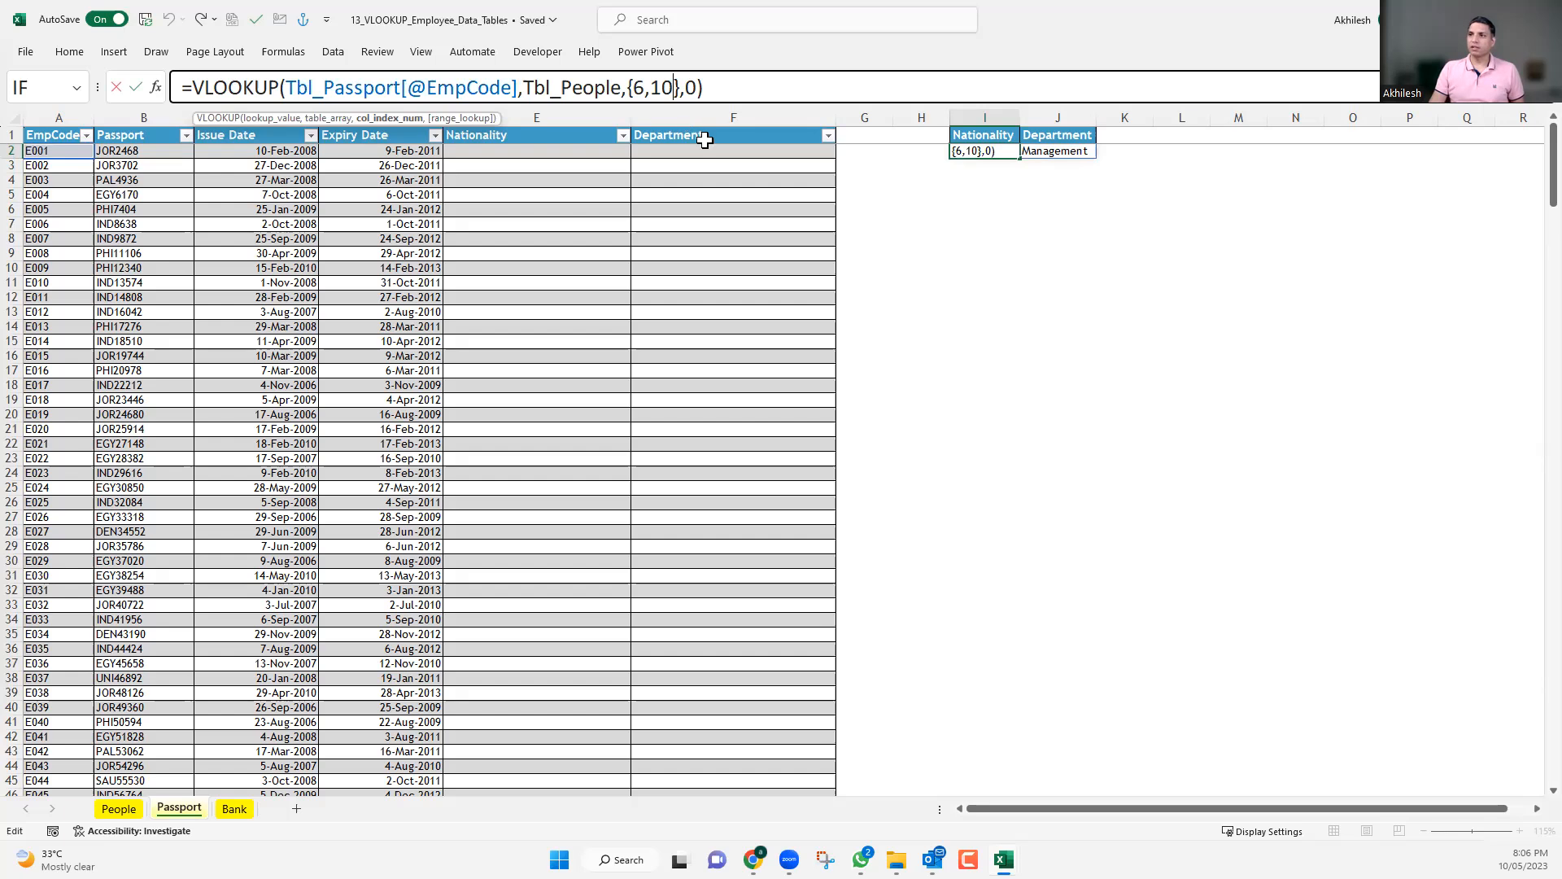
left_click(999, 159)
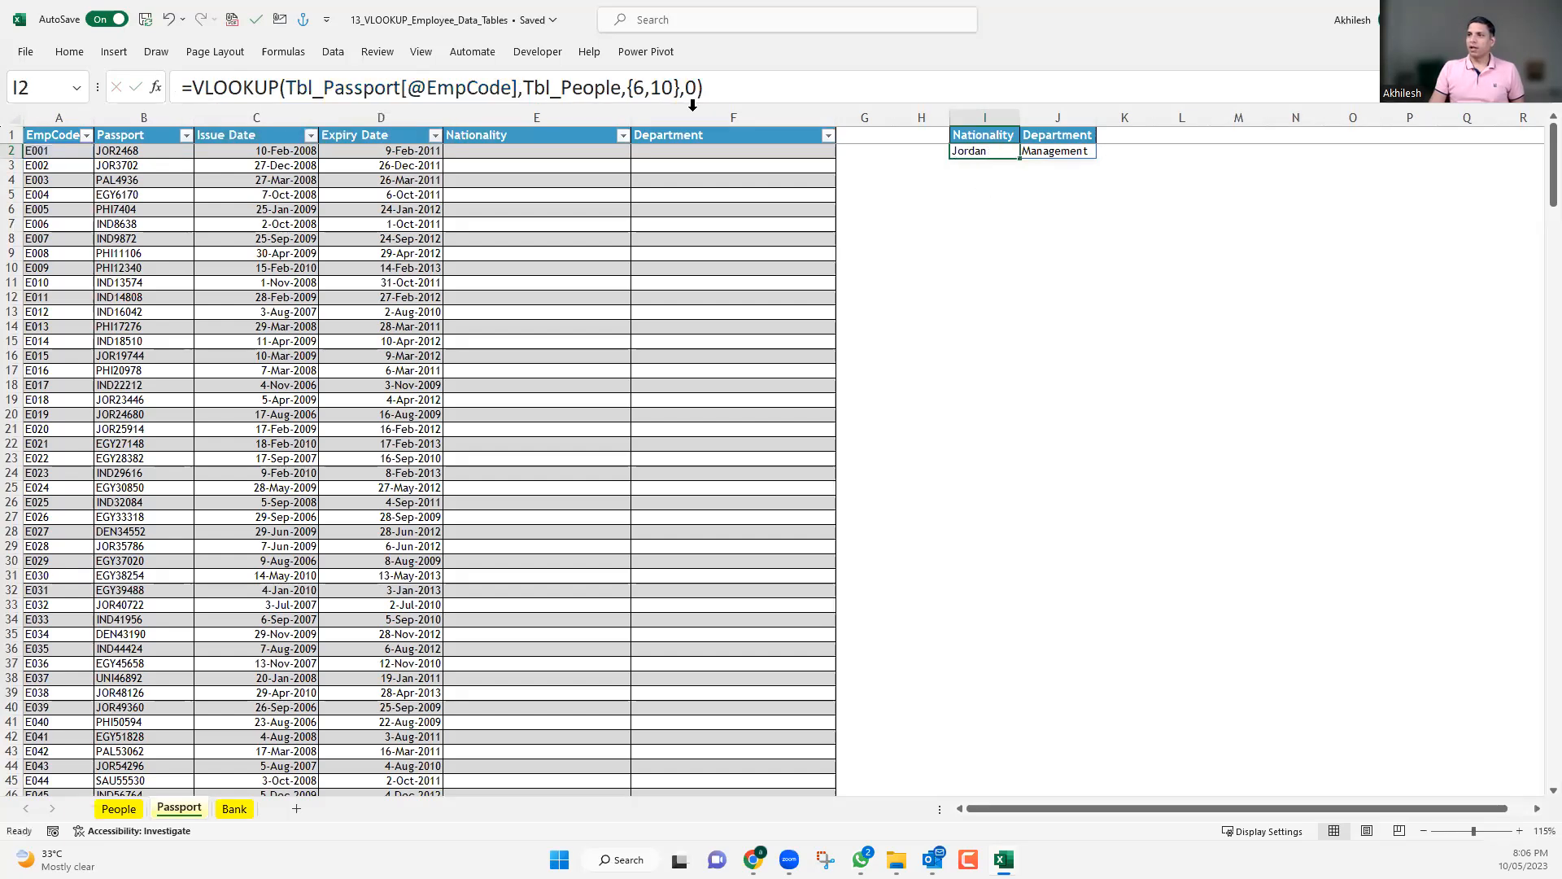
double_click(672, 88)
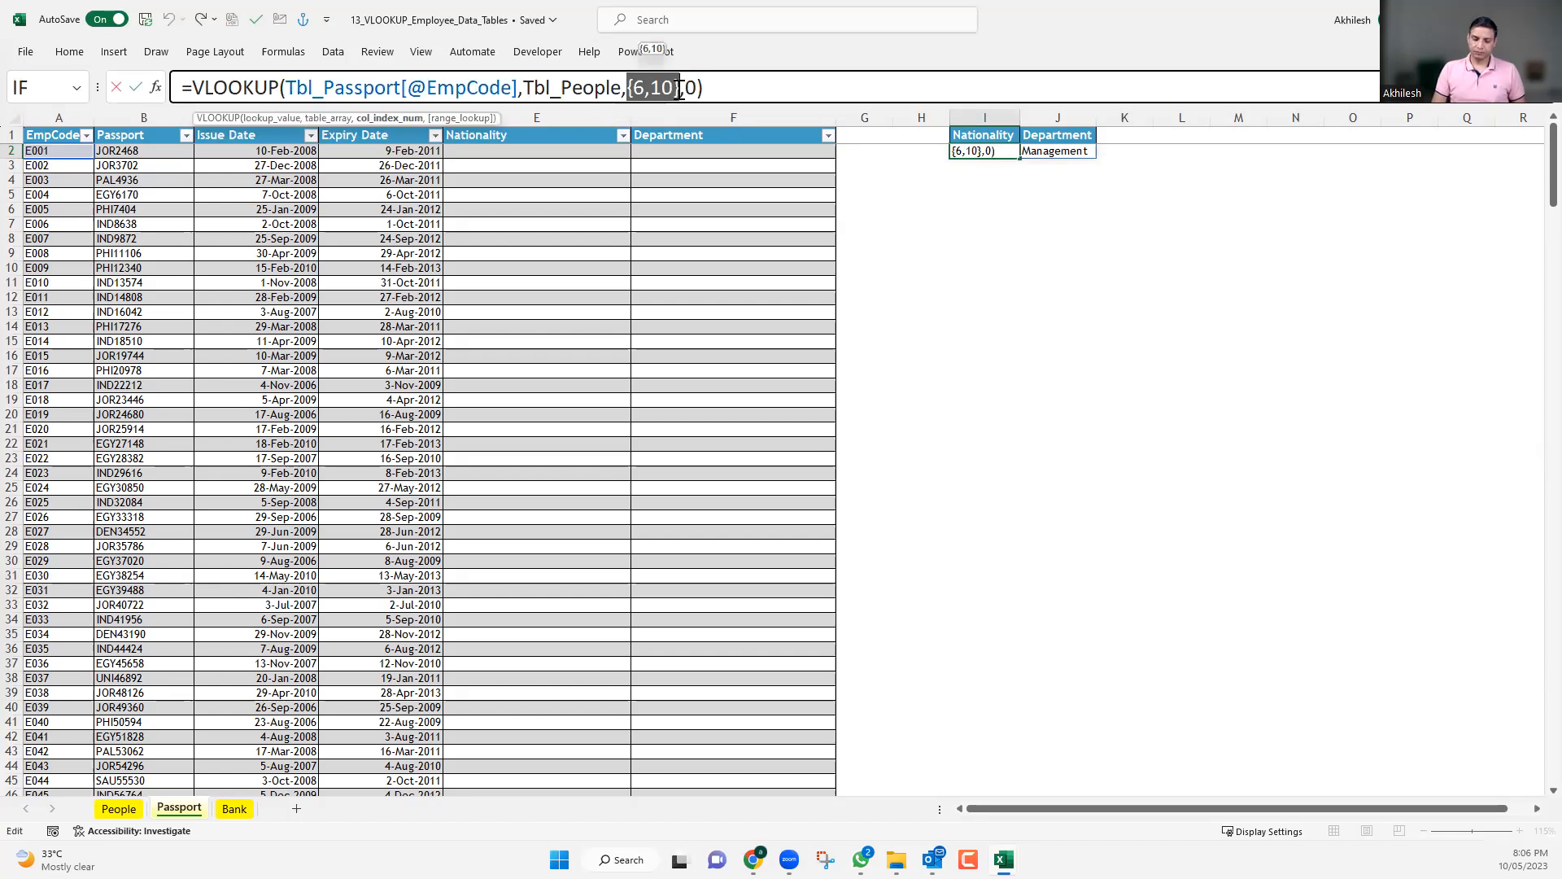
type("6")
key("Return")
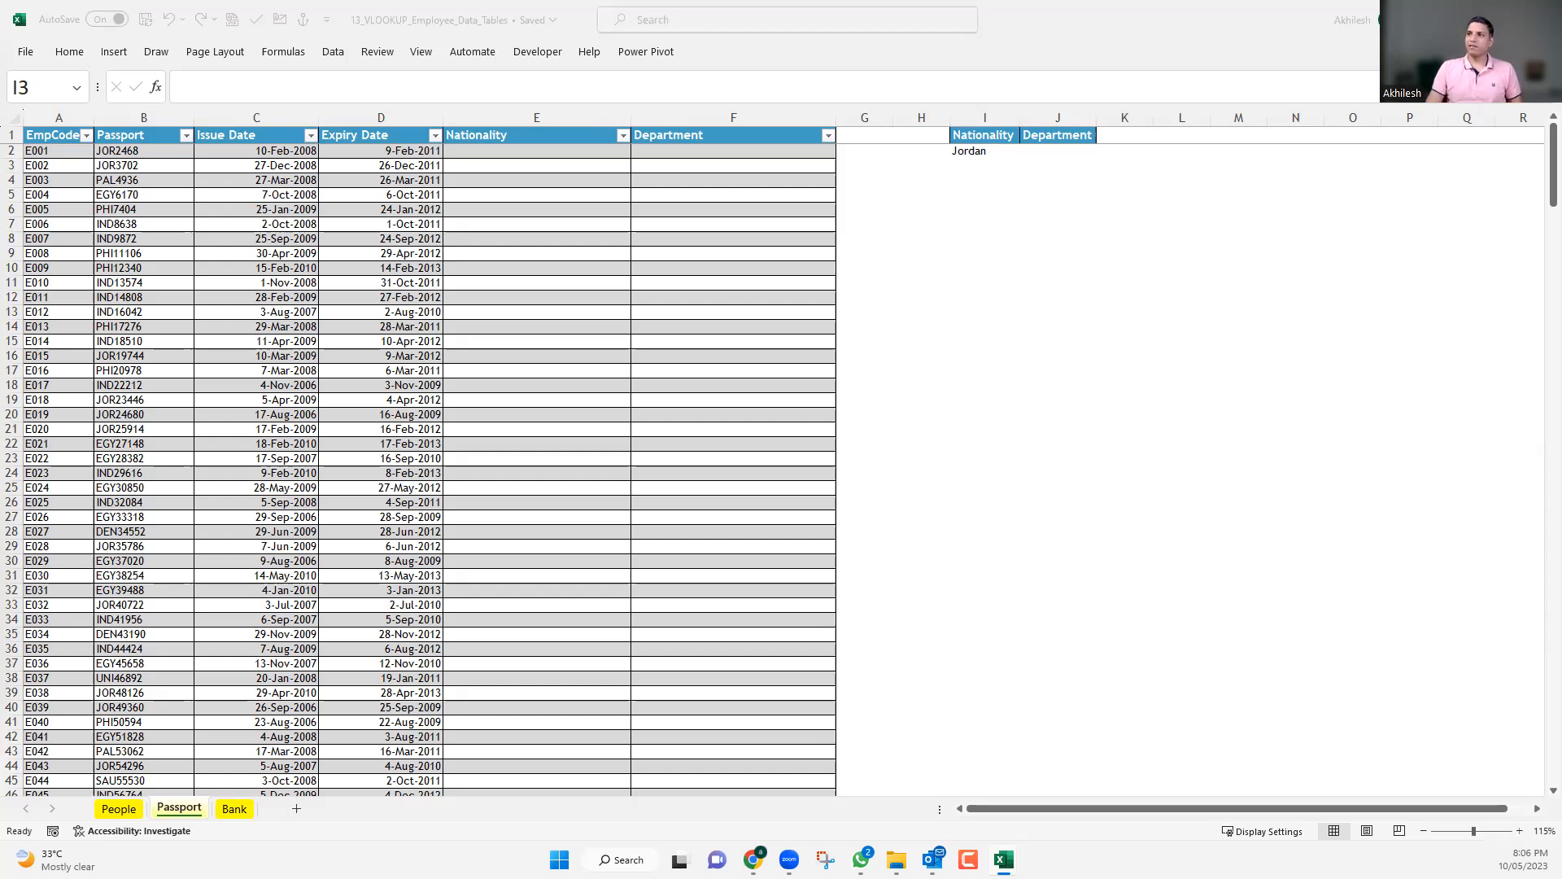
Delete the VLOOKUP formula from cell I2 beside the Passport table.
left_click(986, 116)
left_click(984, 153)
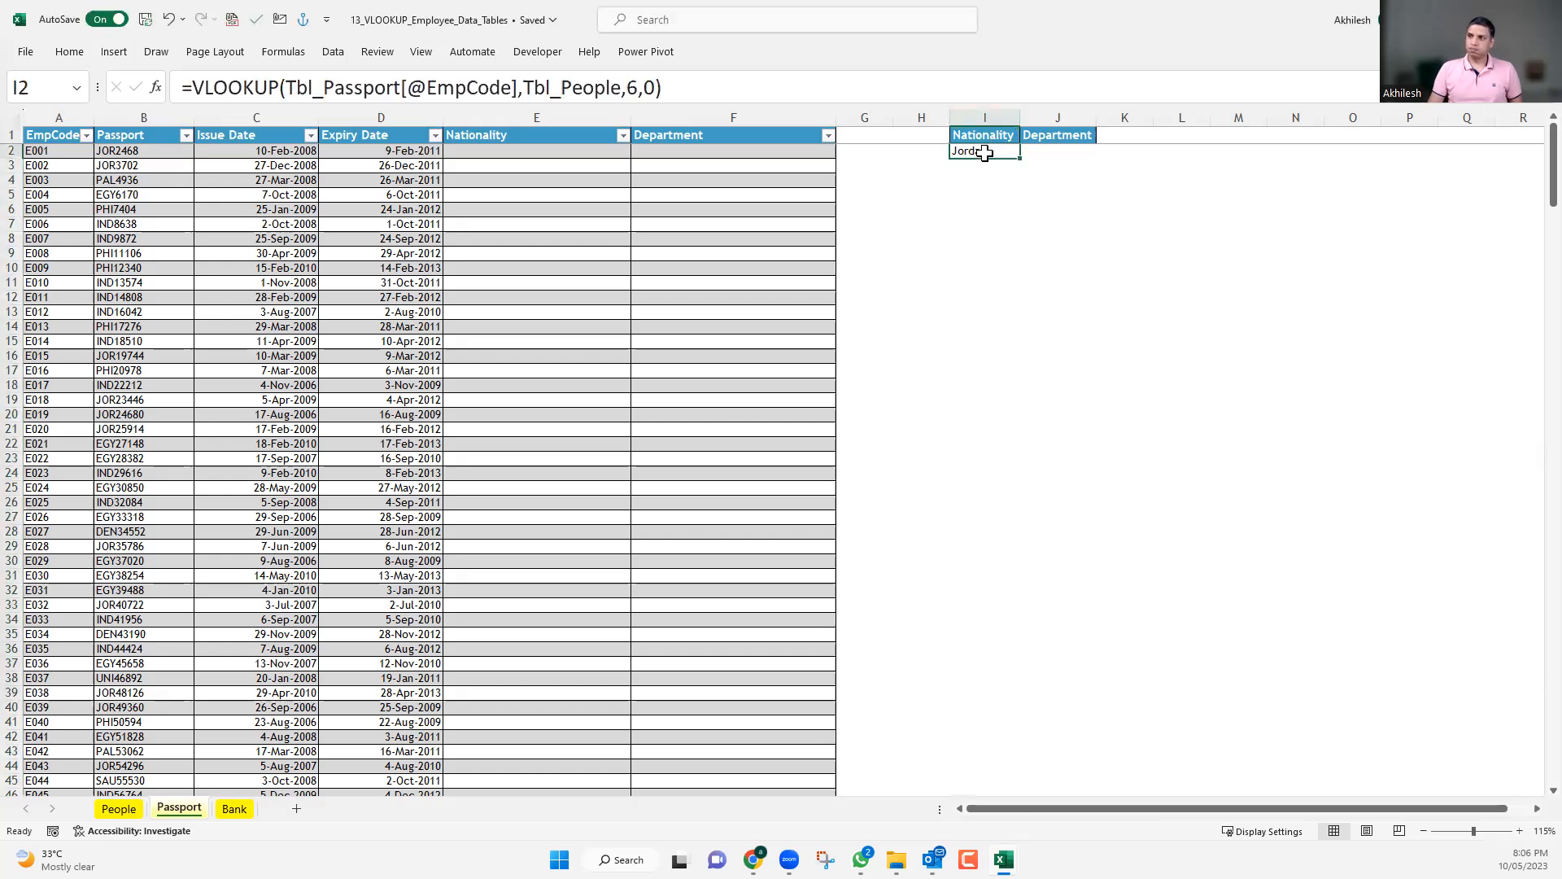
key("Delete")
left_click(519, 149)
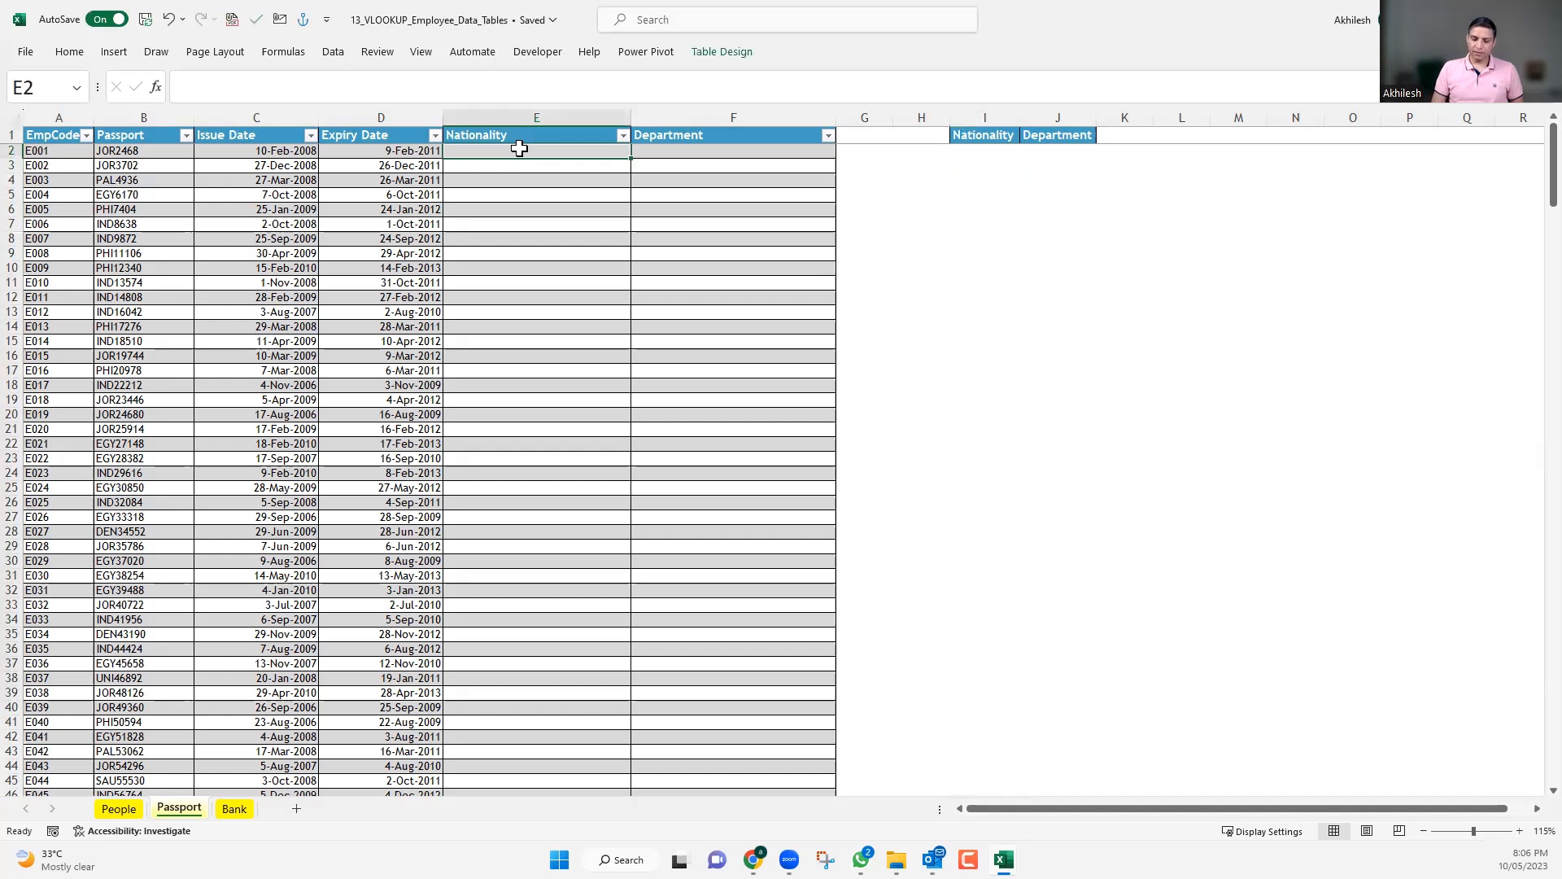
type("=")
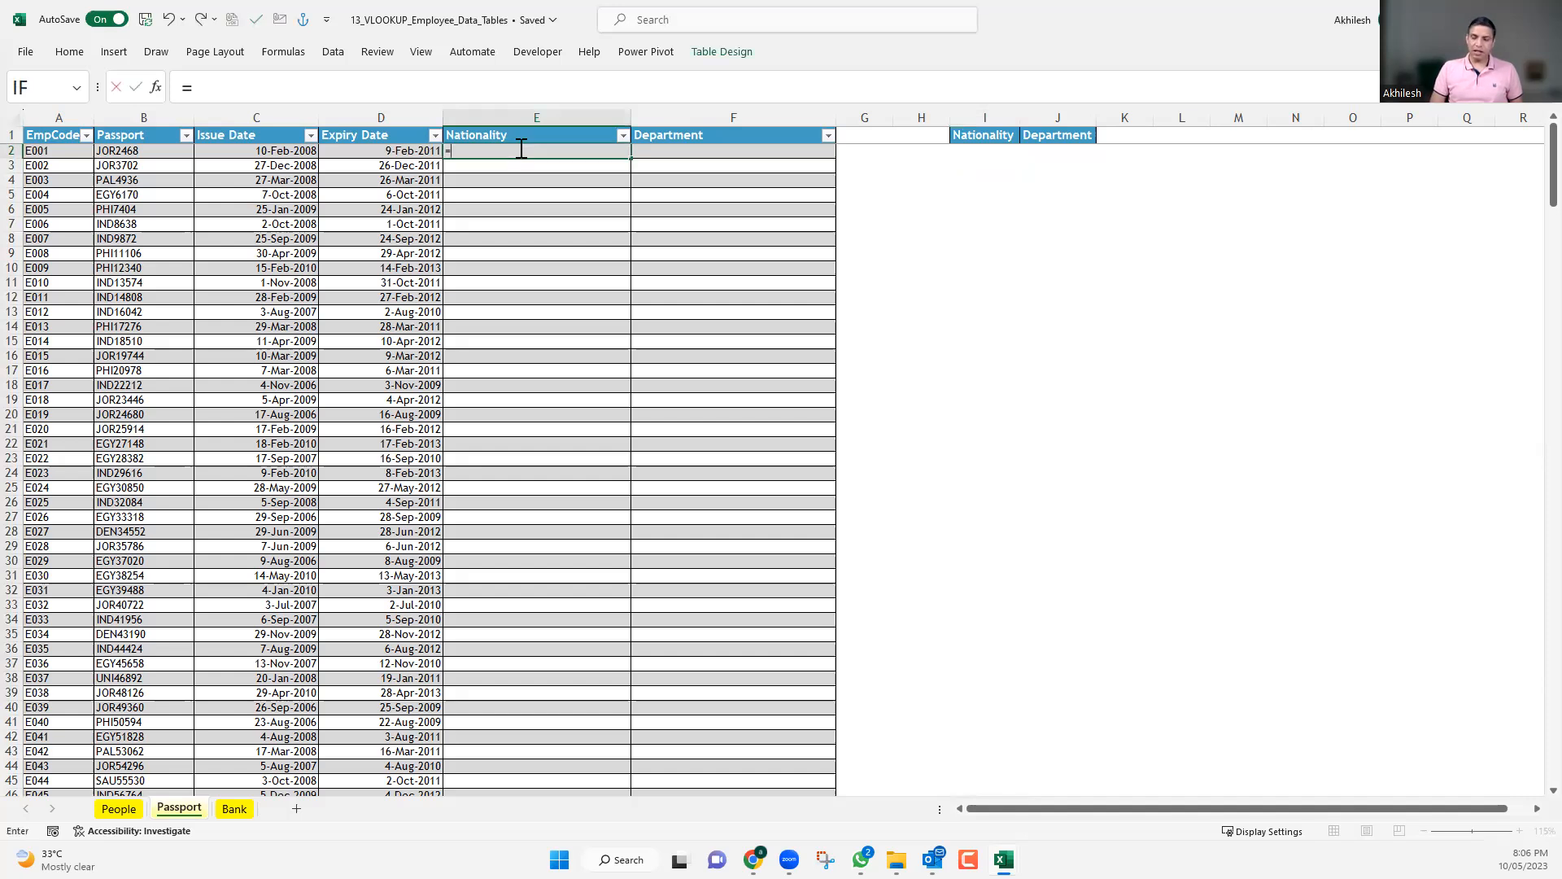
type("vl")
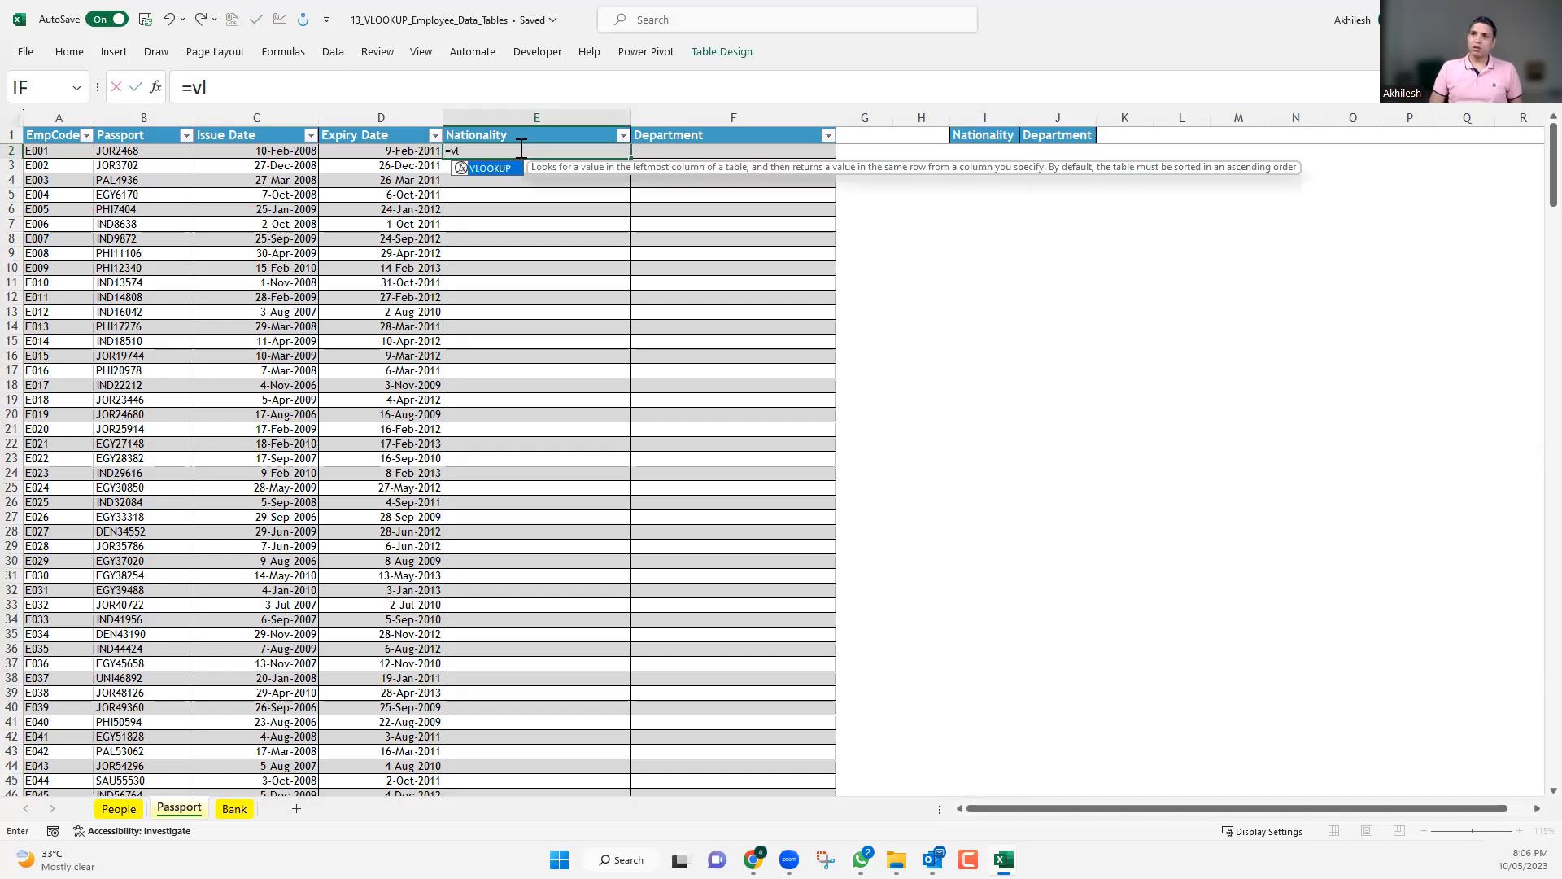
key("Tab")
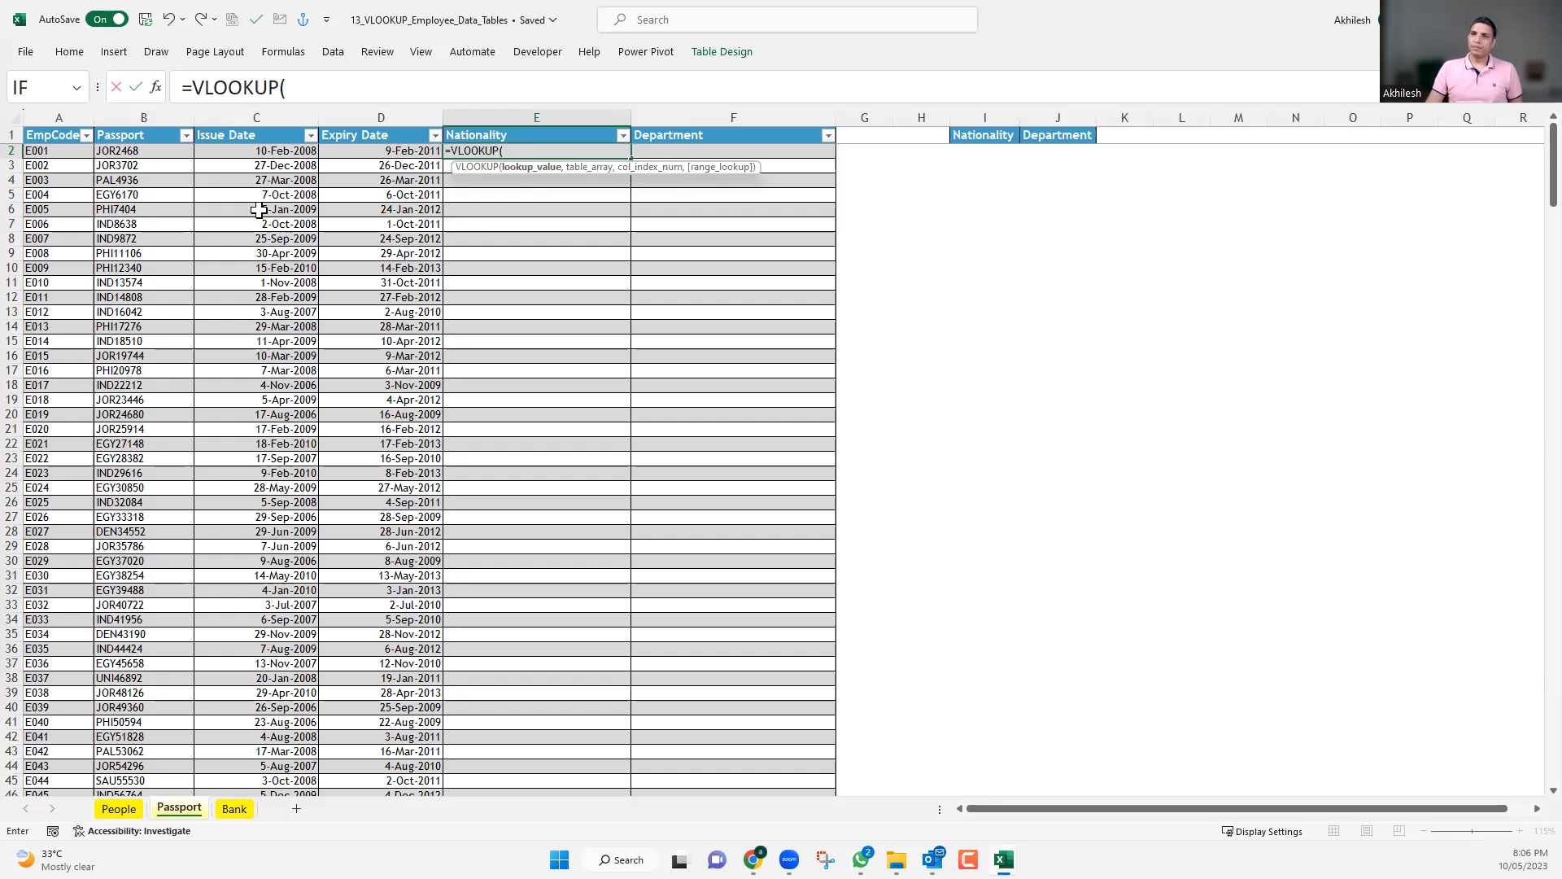
left_click(56, 152)
key("Escape")
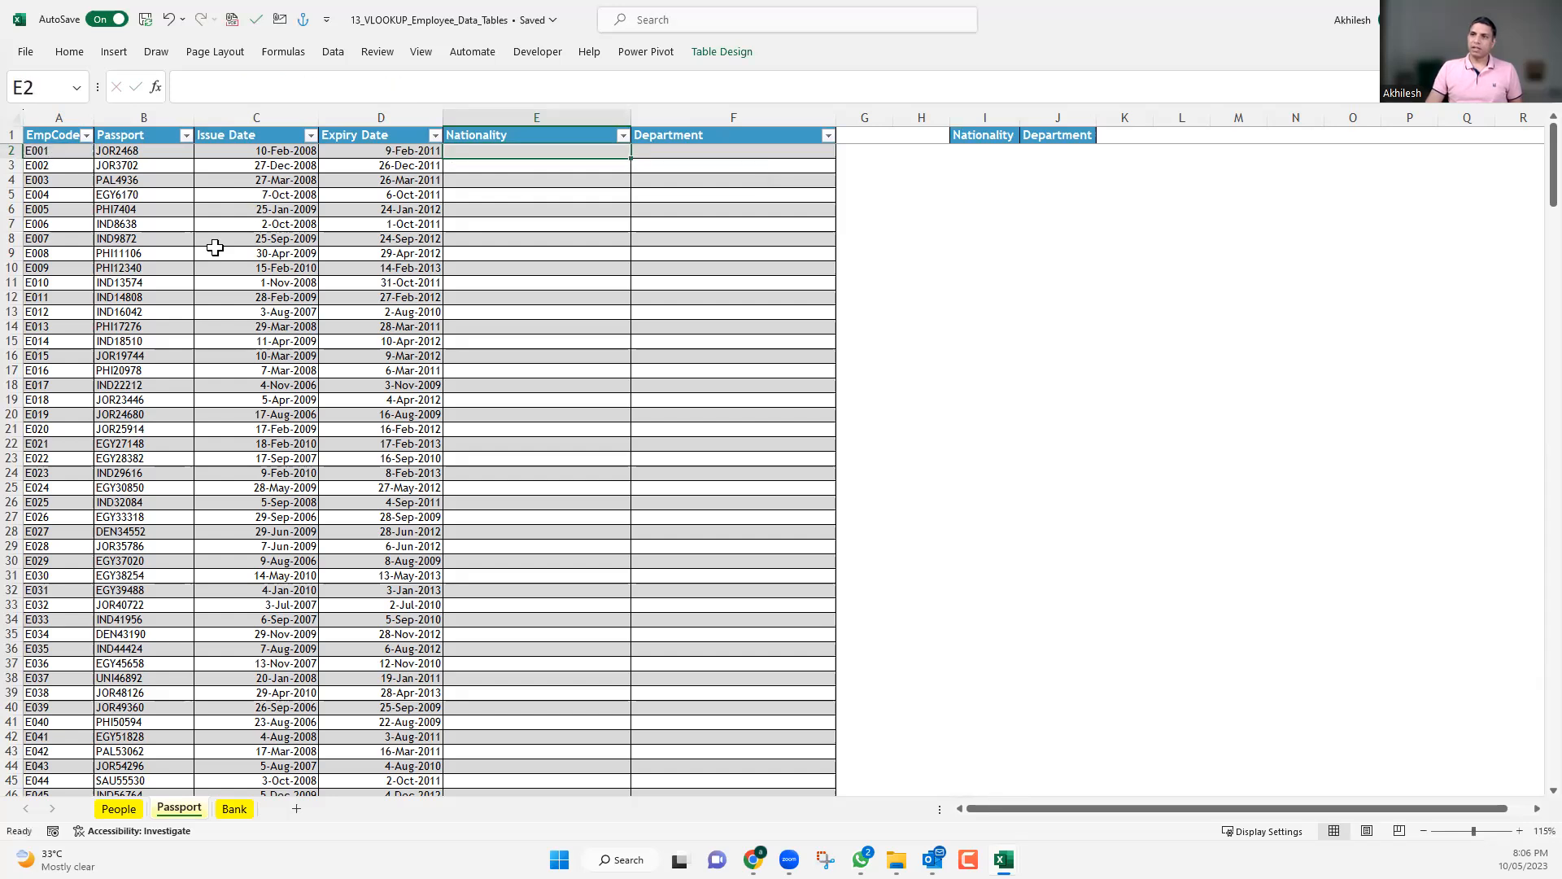
scroll(721, 214, "up", 3)
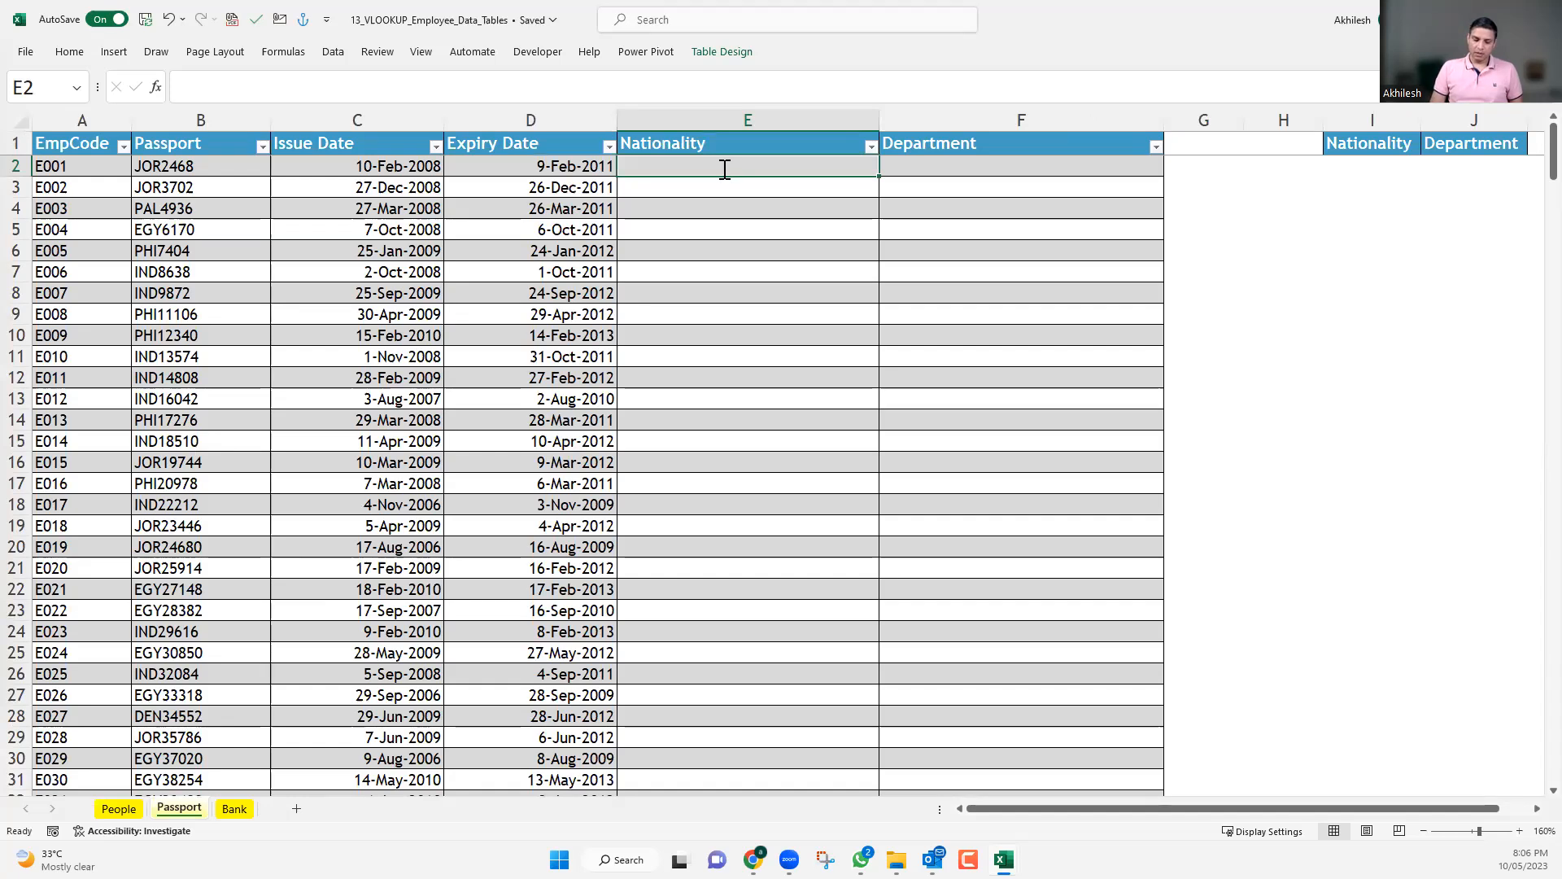
type("=vl")
key("Tab")
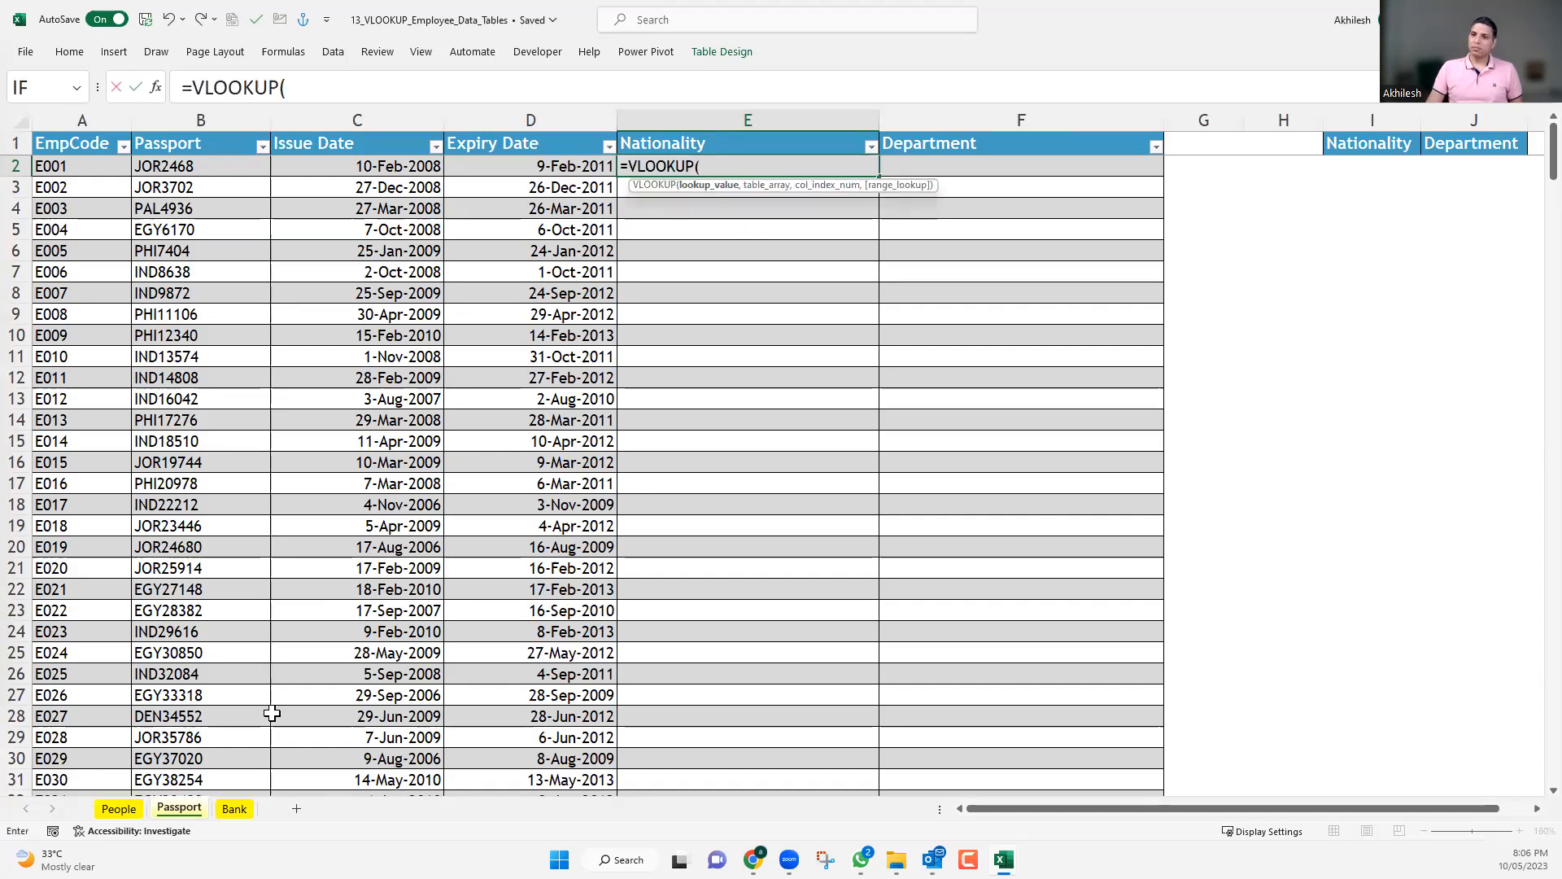
left_click(61, 167)
type(",")
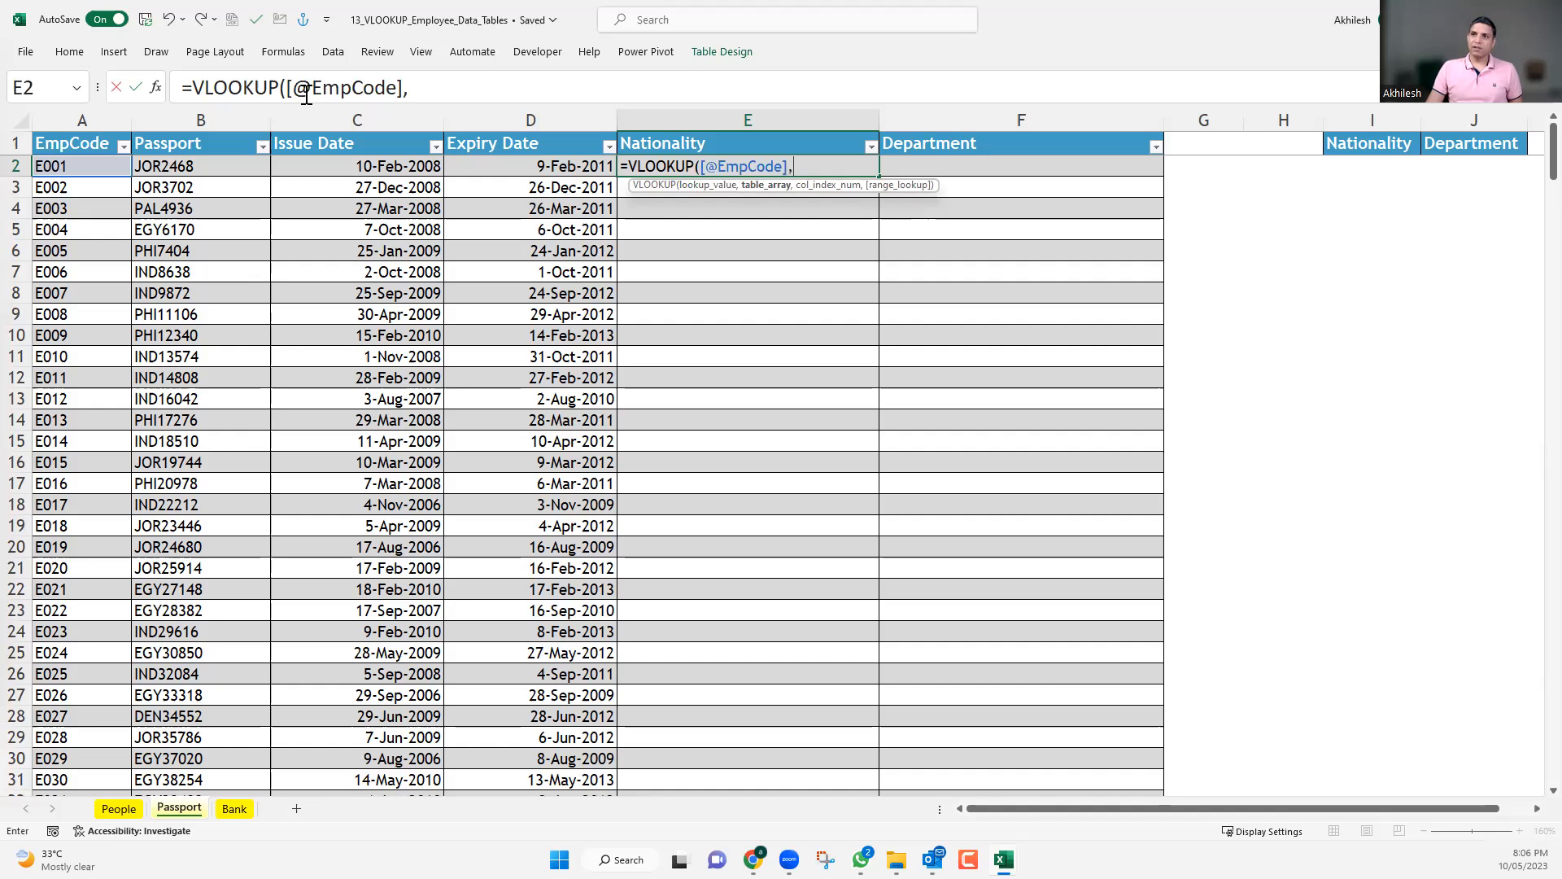
left_click_drag(285, 86, 405, 83)
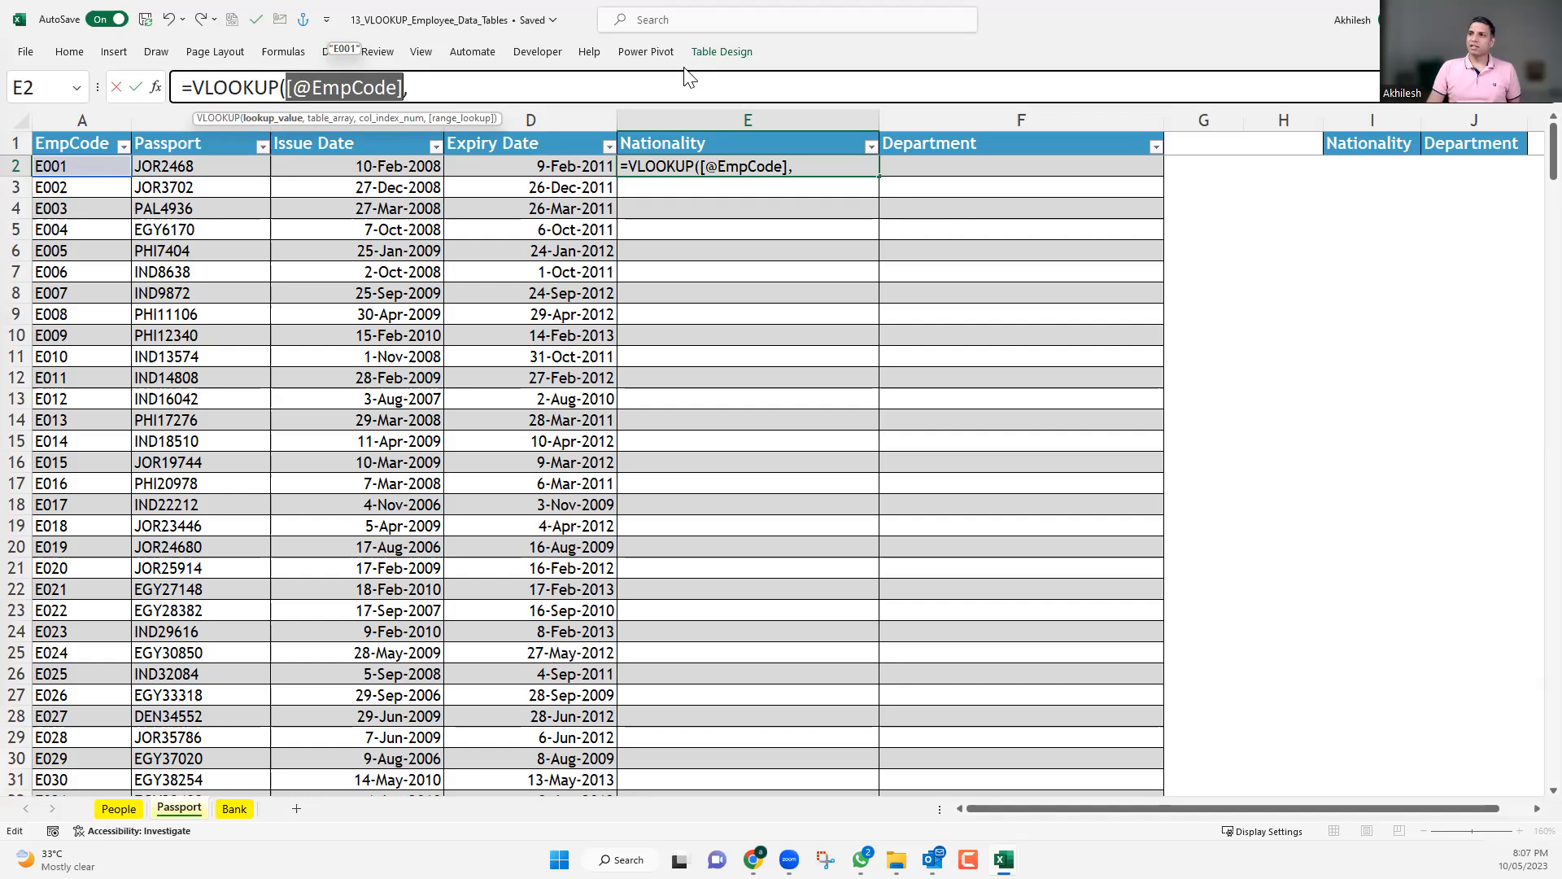
key("Escape")
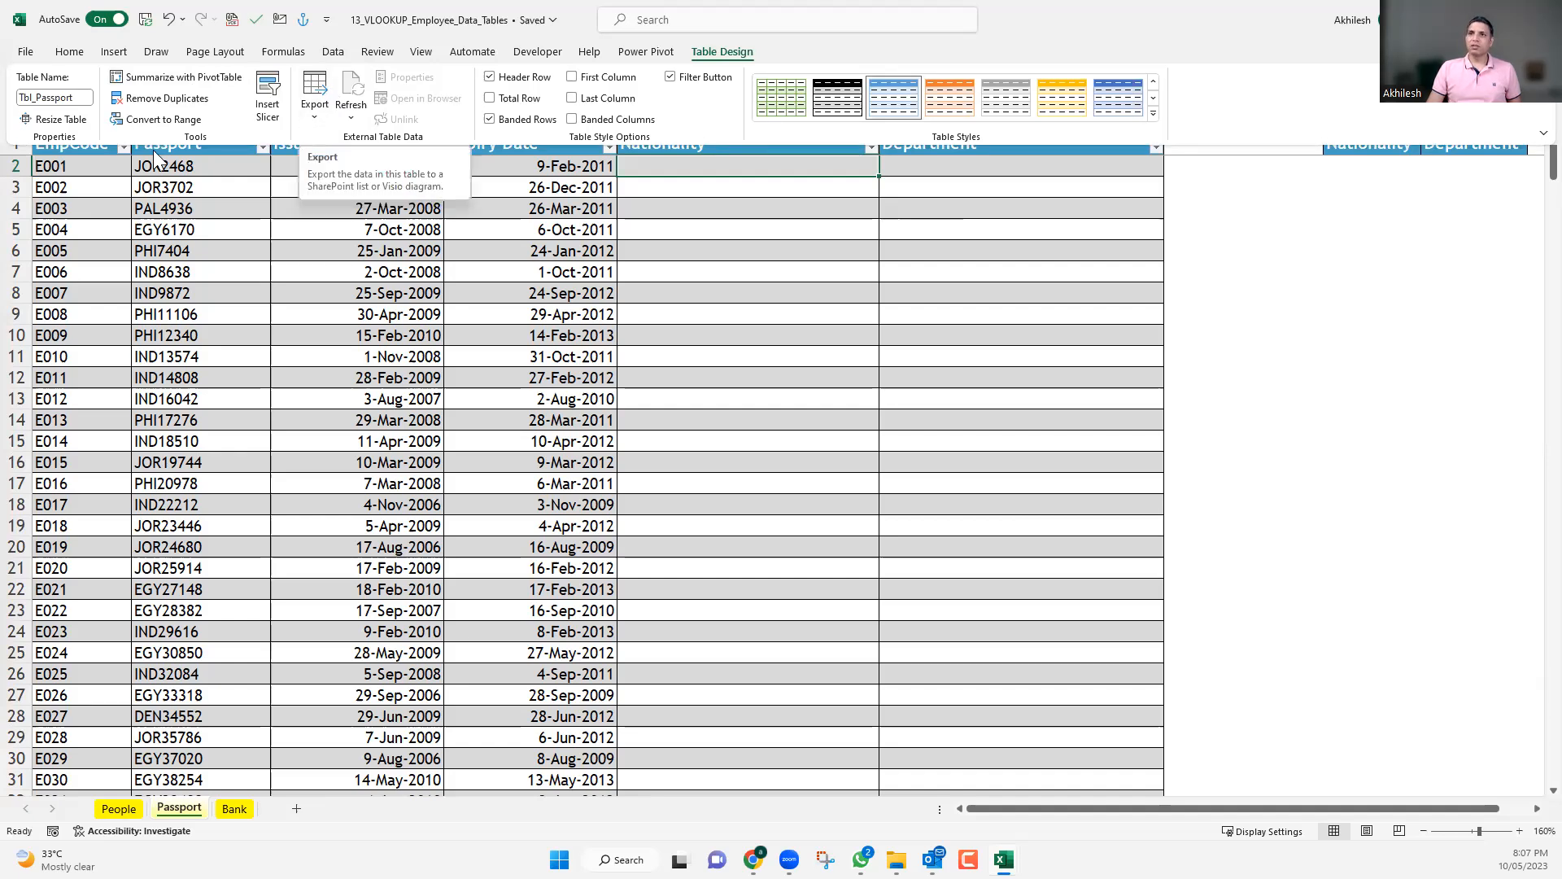
Try a formula in E2 that references the same-row EmpCode, extending the reference to the whole EmpCode column.
left_click(88, 170)
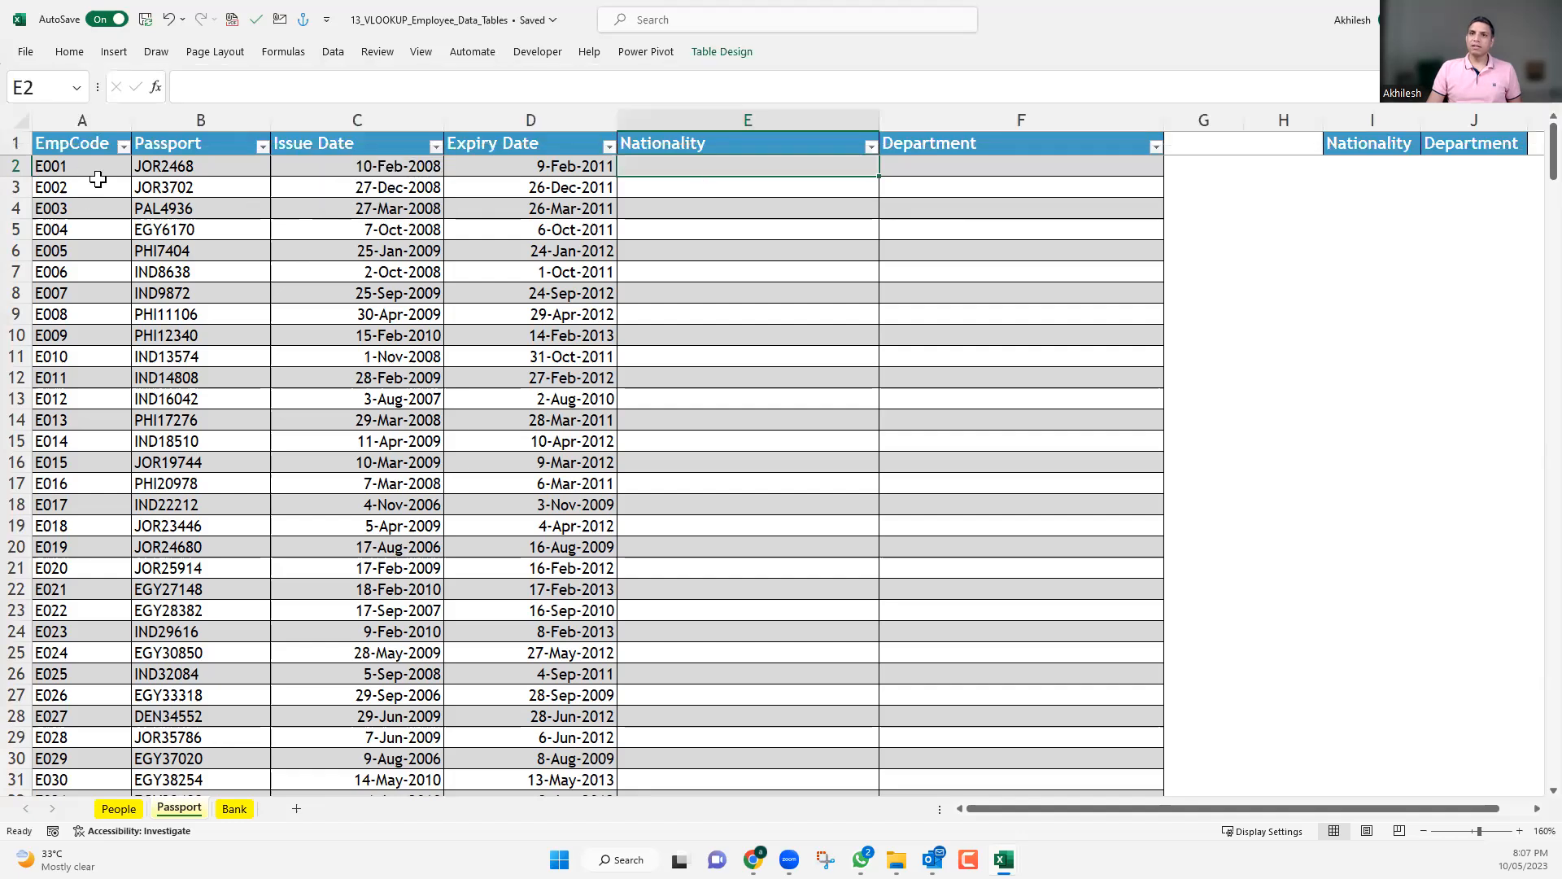
left_click(159, 169)
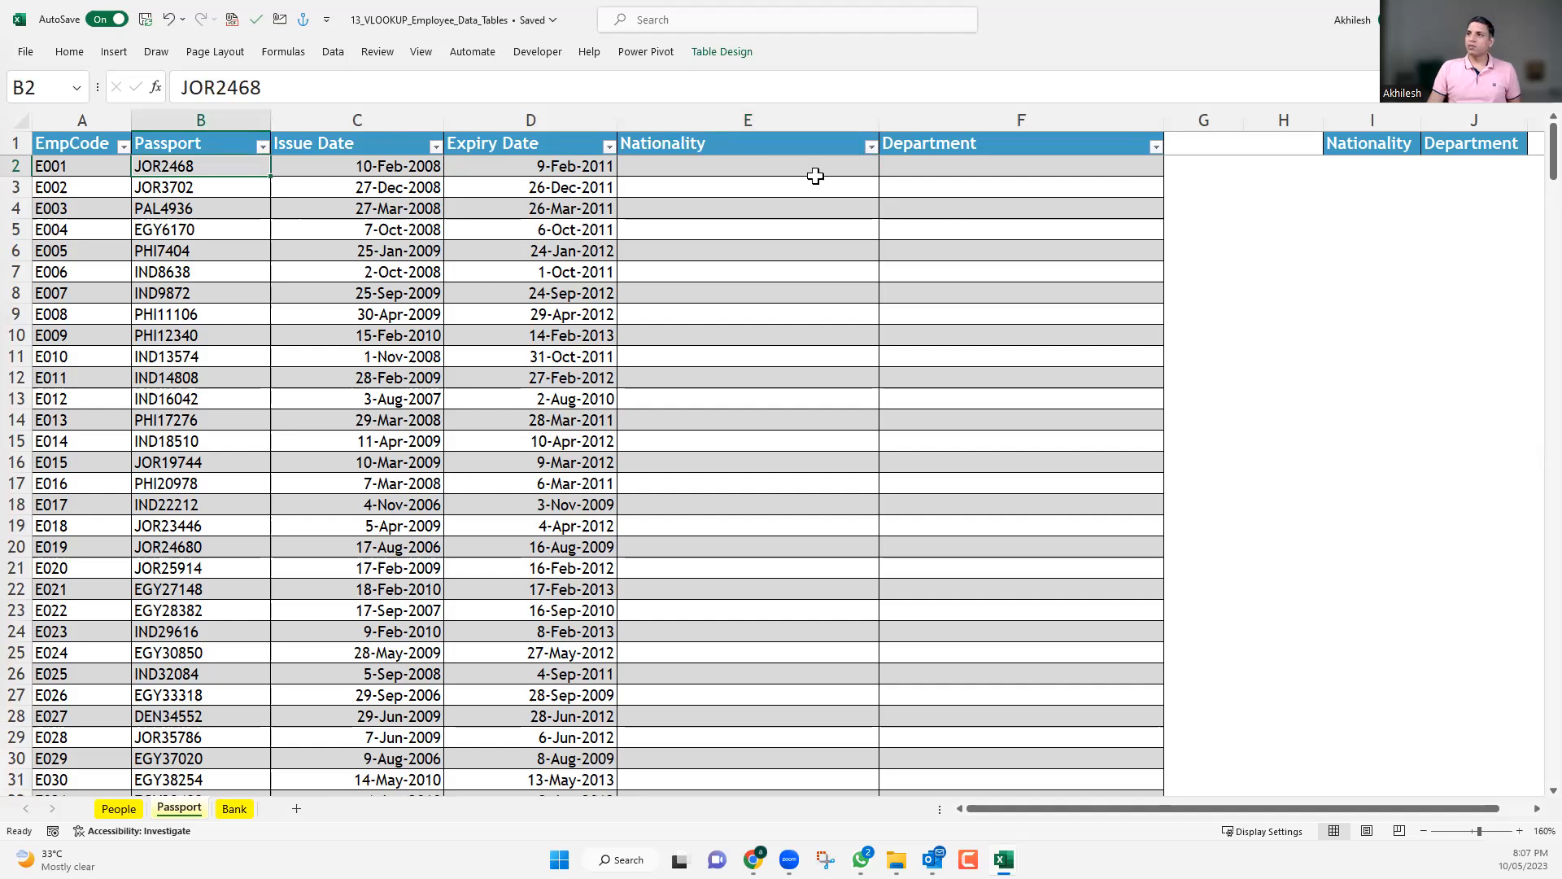
left_click(789, 167)
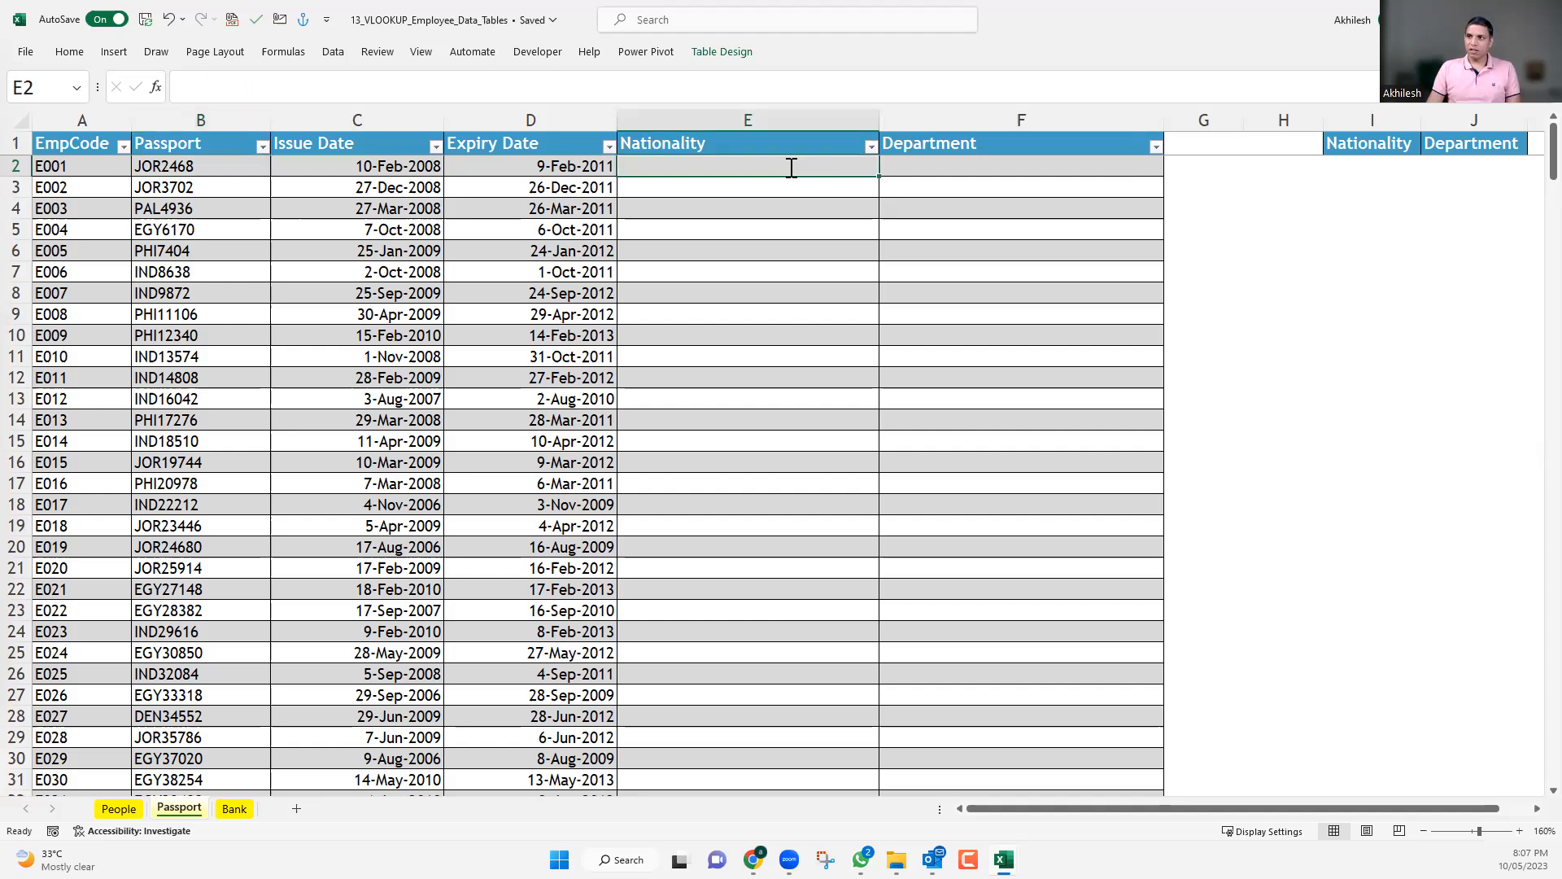
type("=")
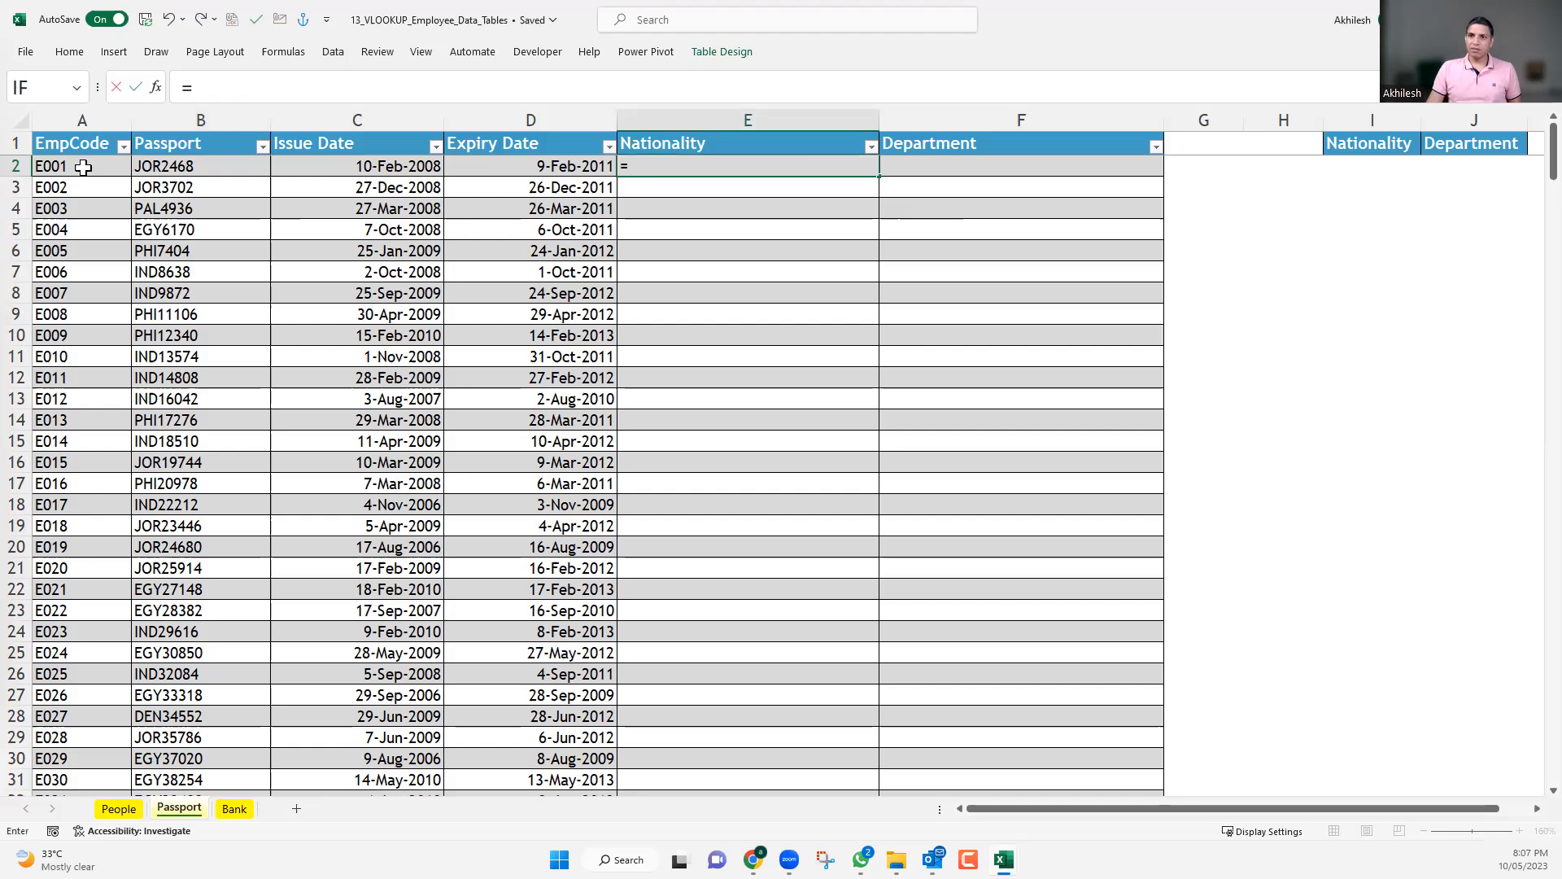
left_click(89, 175)
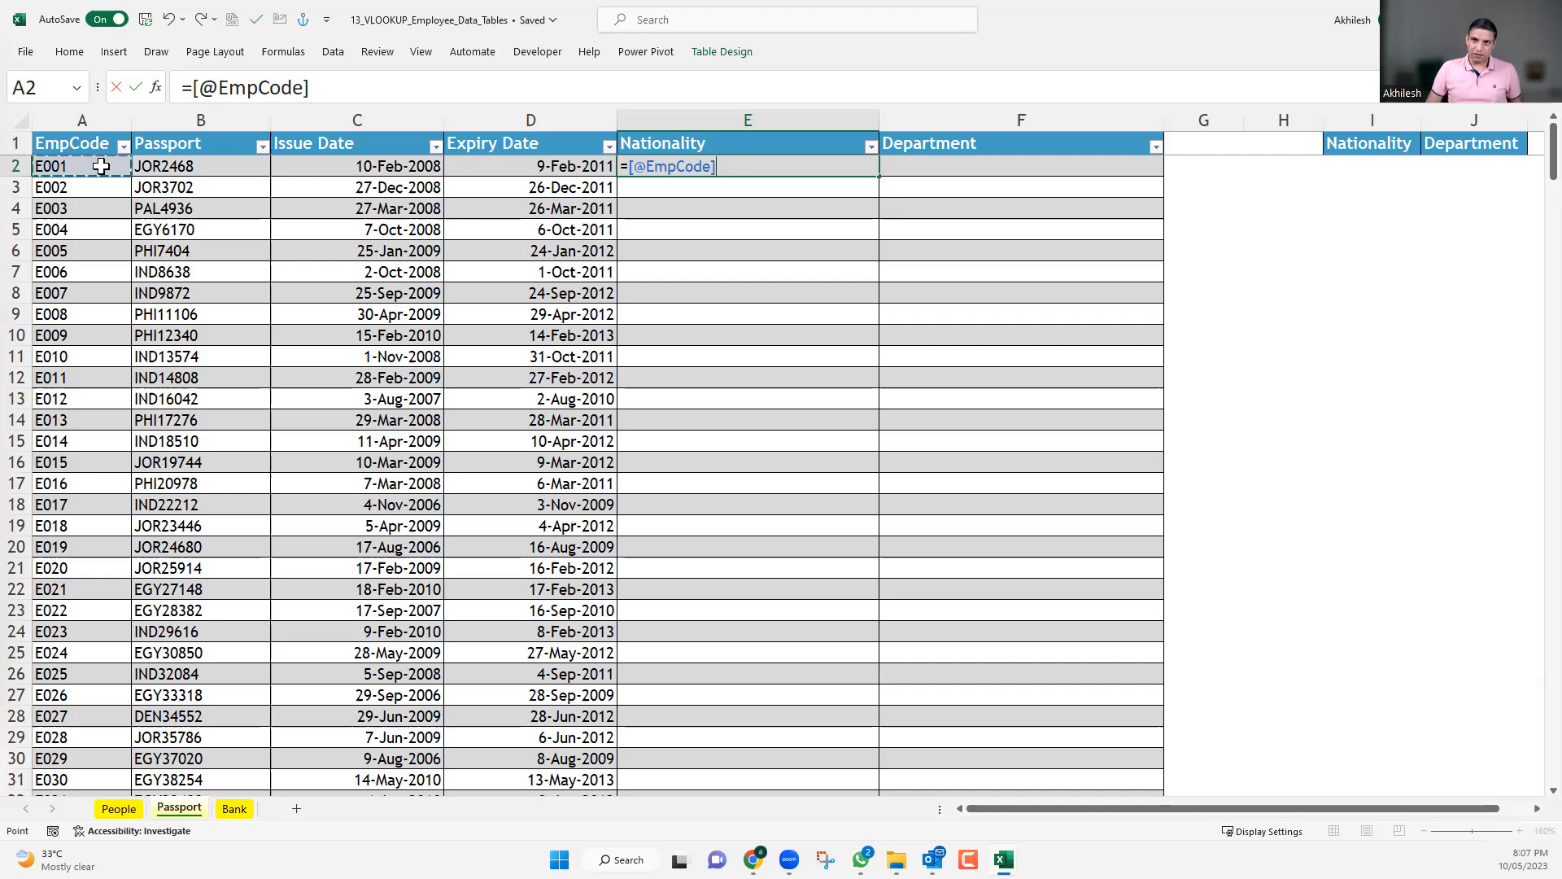
key("ctrl+shift+Down")
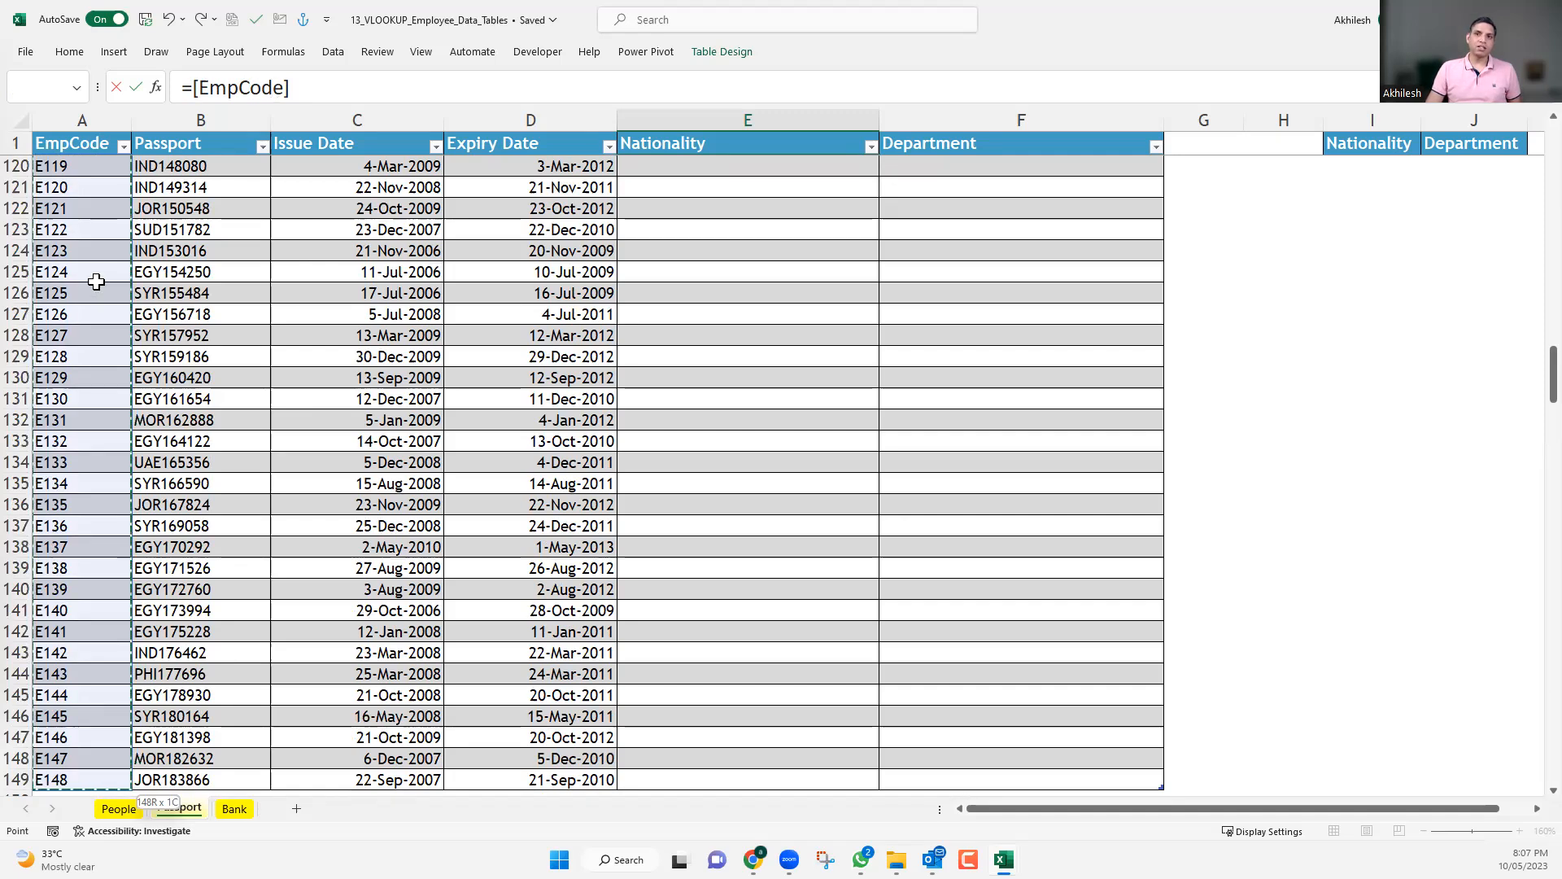
Try pointing the E2 formula at the same-row EmpCode cell A2 and at cell A4 in another row.
scroll(102, 259, "up", 19)
scroll(103, 244, "up", 20)
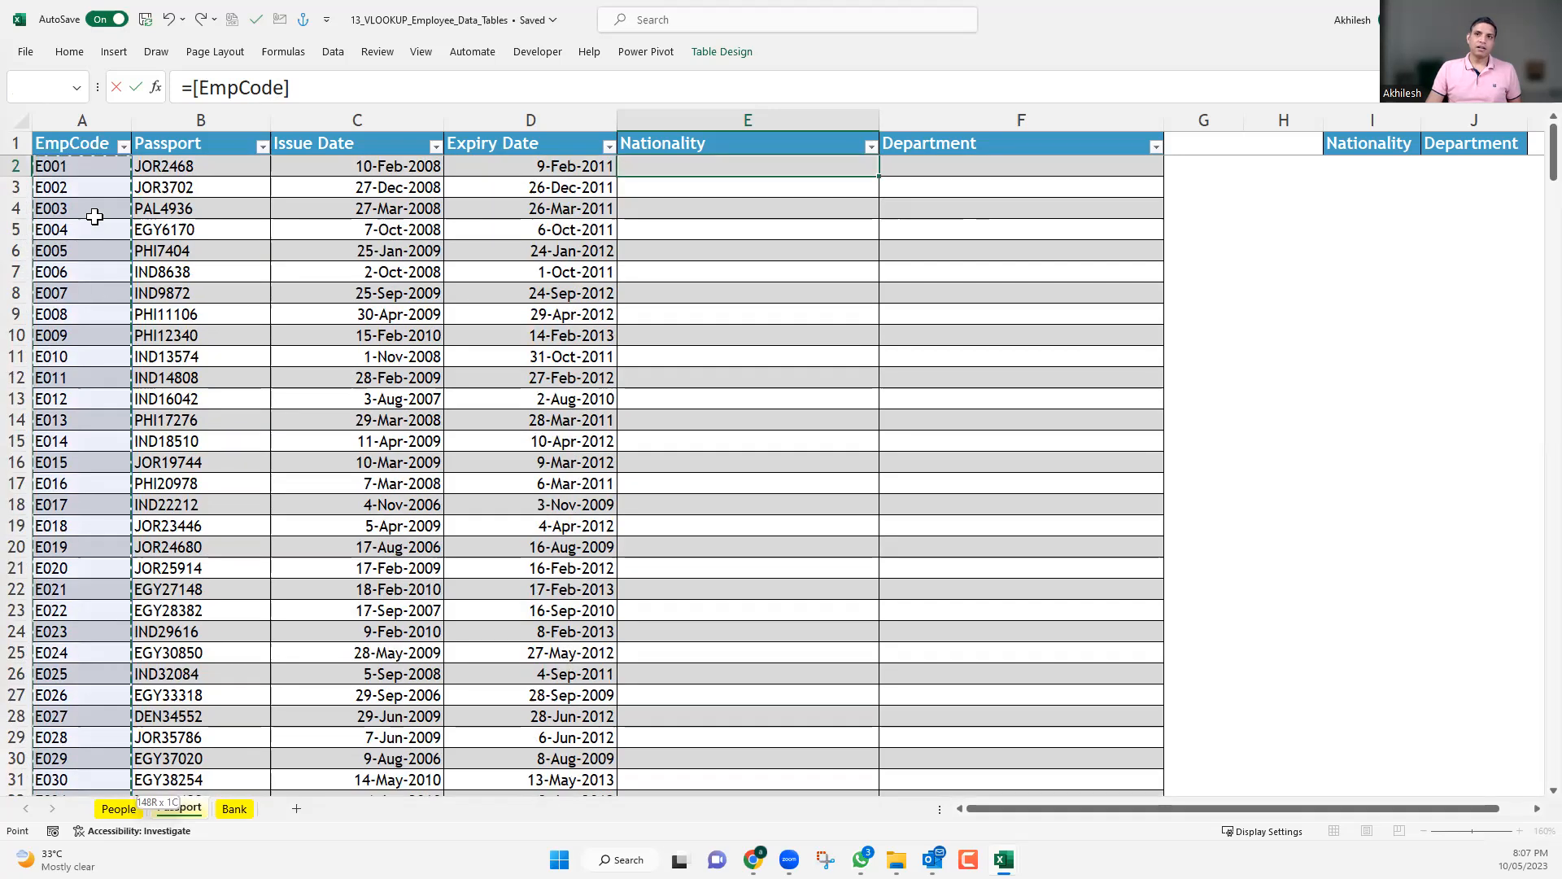
left_click(89, 168)
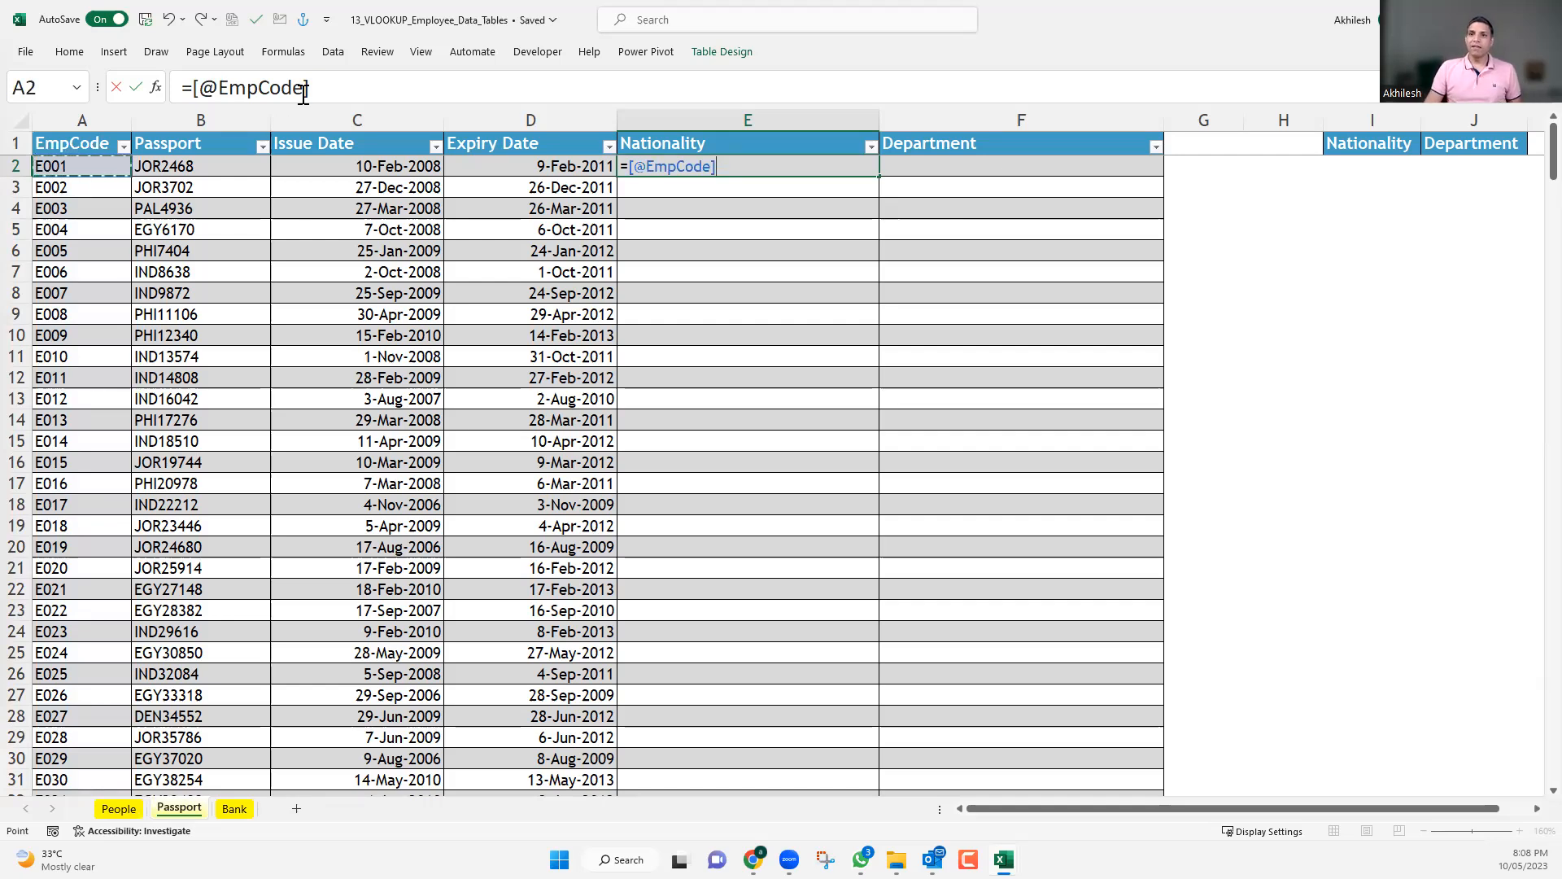
left_click(76, 210)
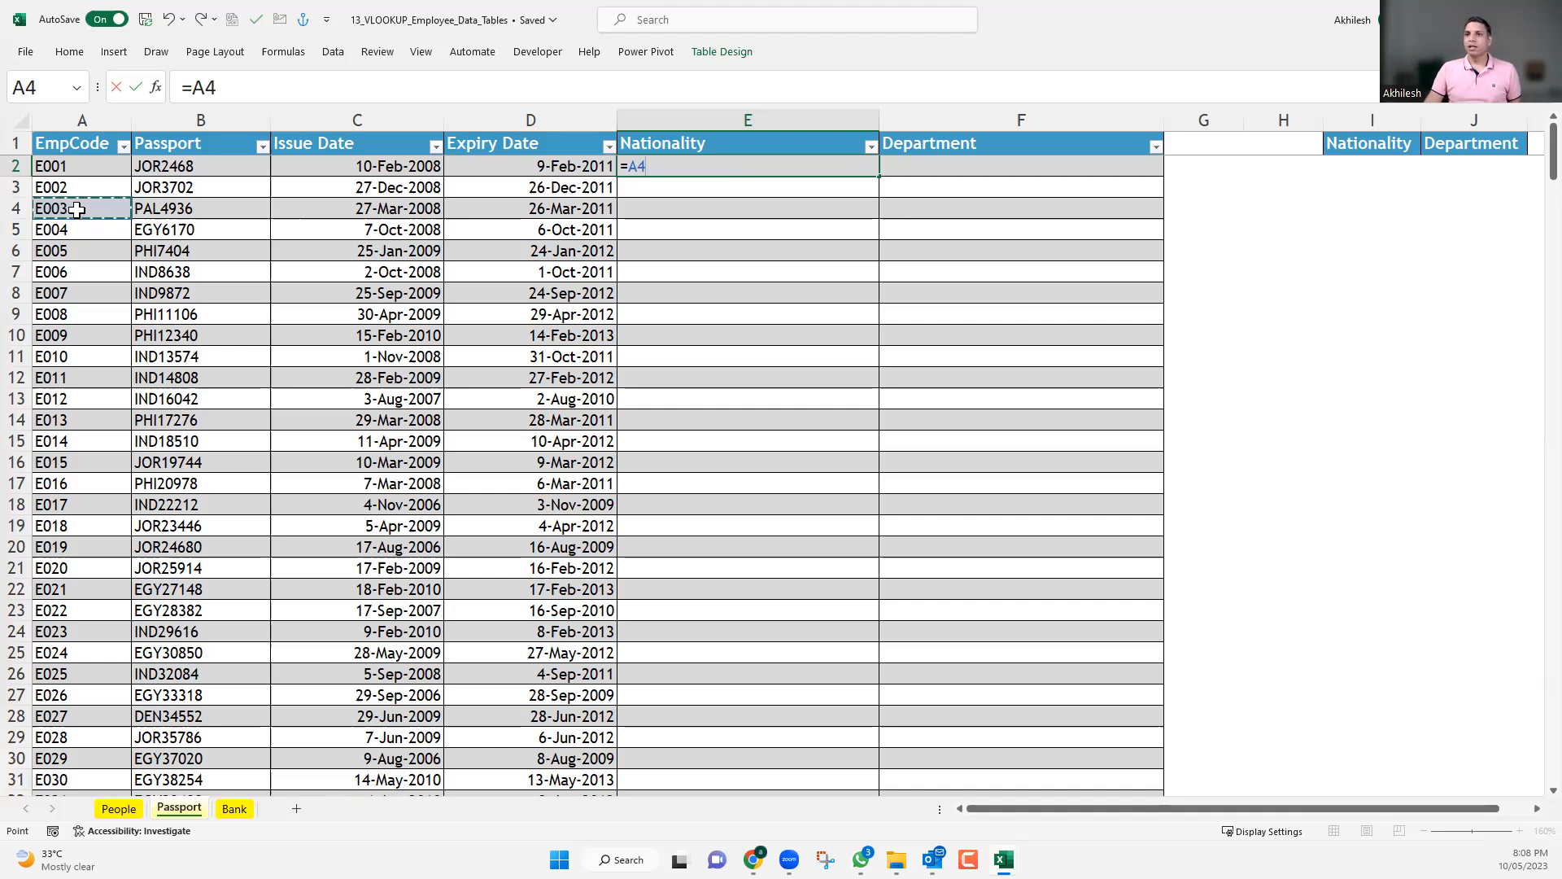
key("Escape")
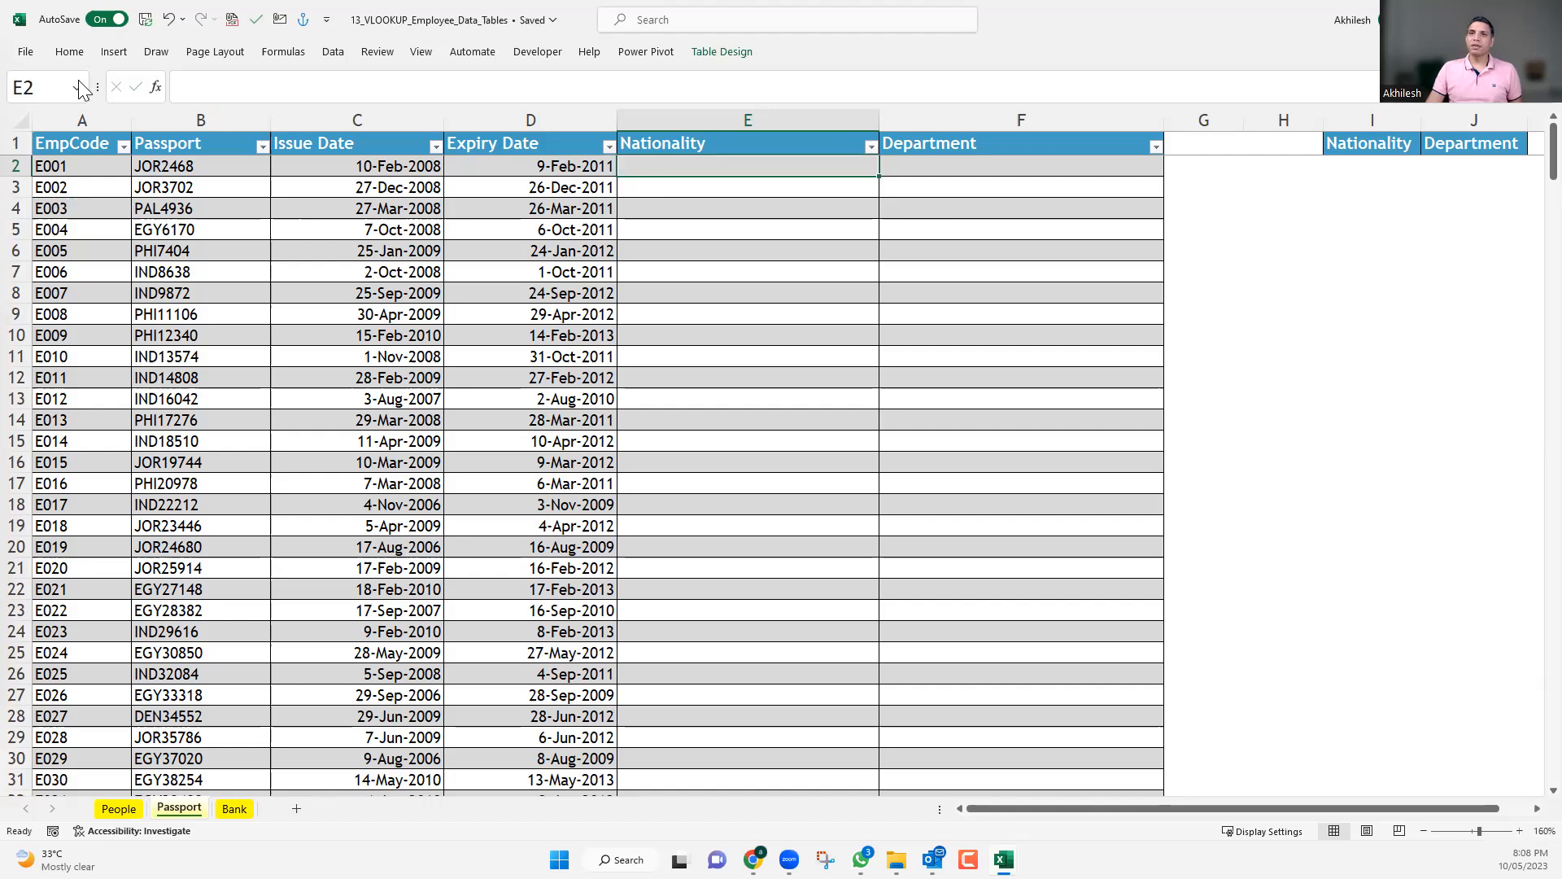
Turn off the option to use table names in formulas in the program's formula settings.
left_click(28, 50)
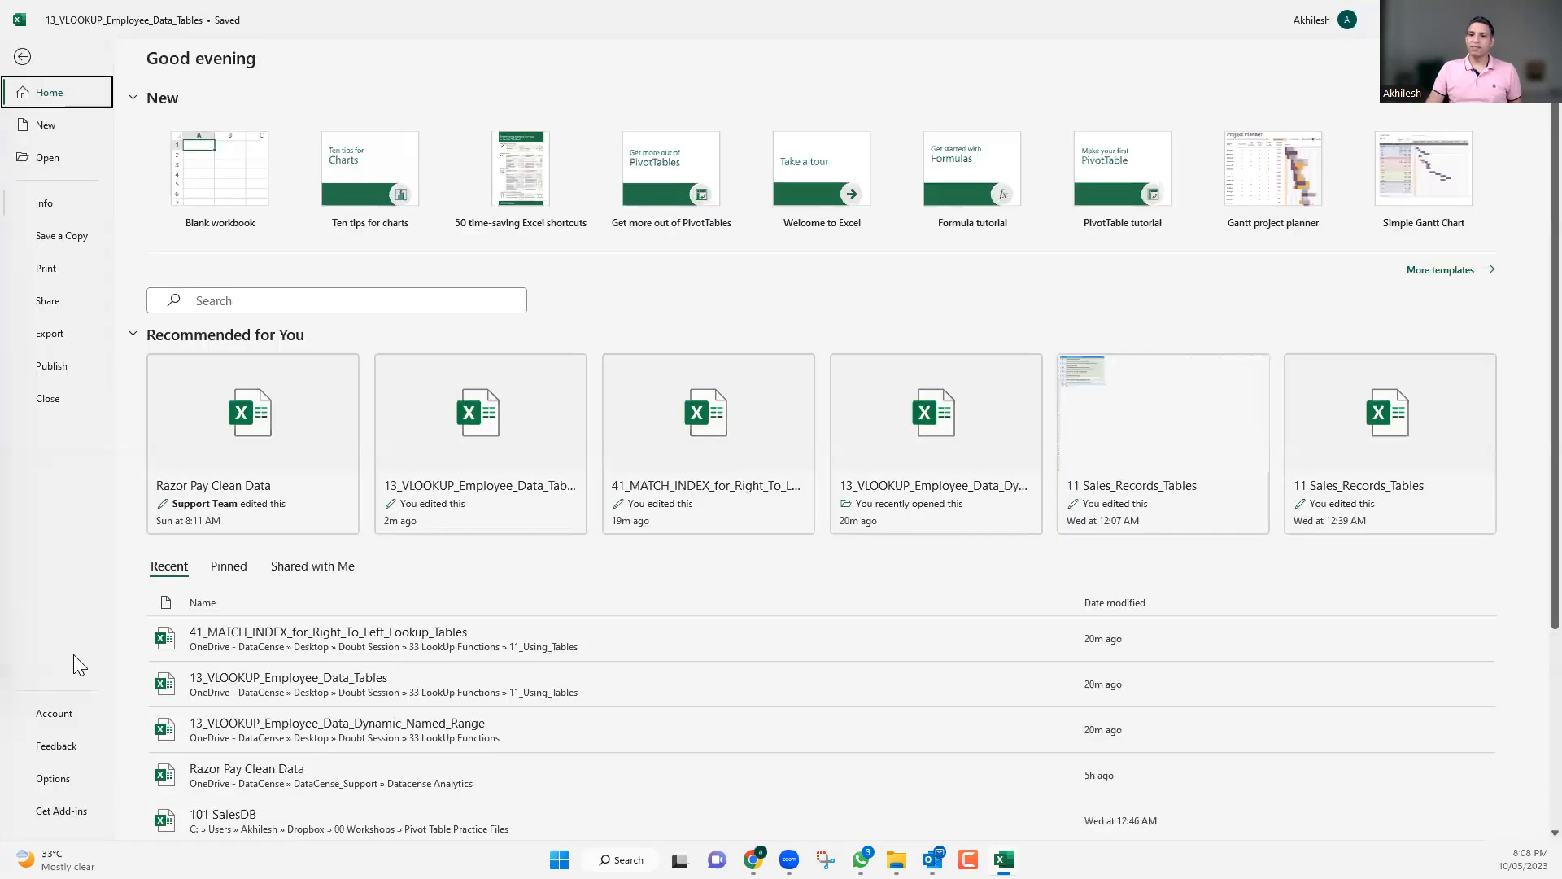
key("Escape")
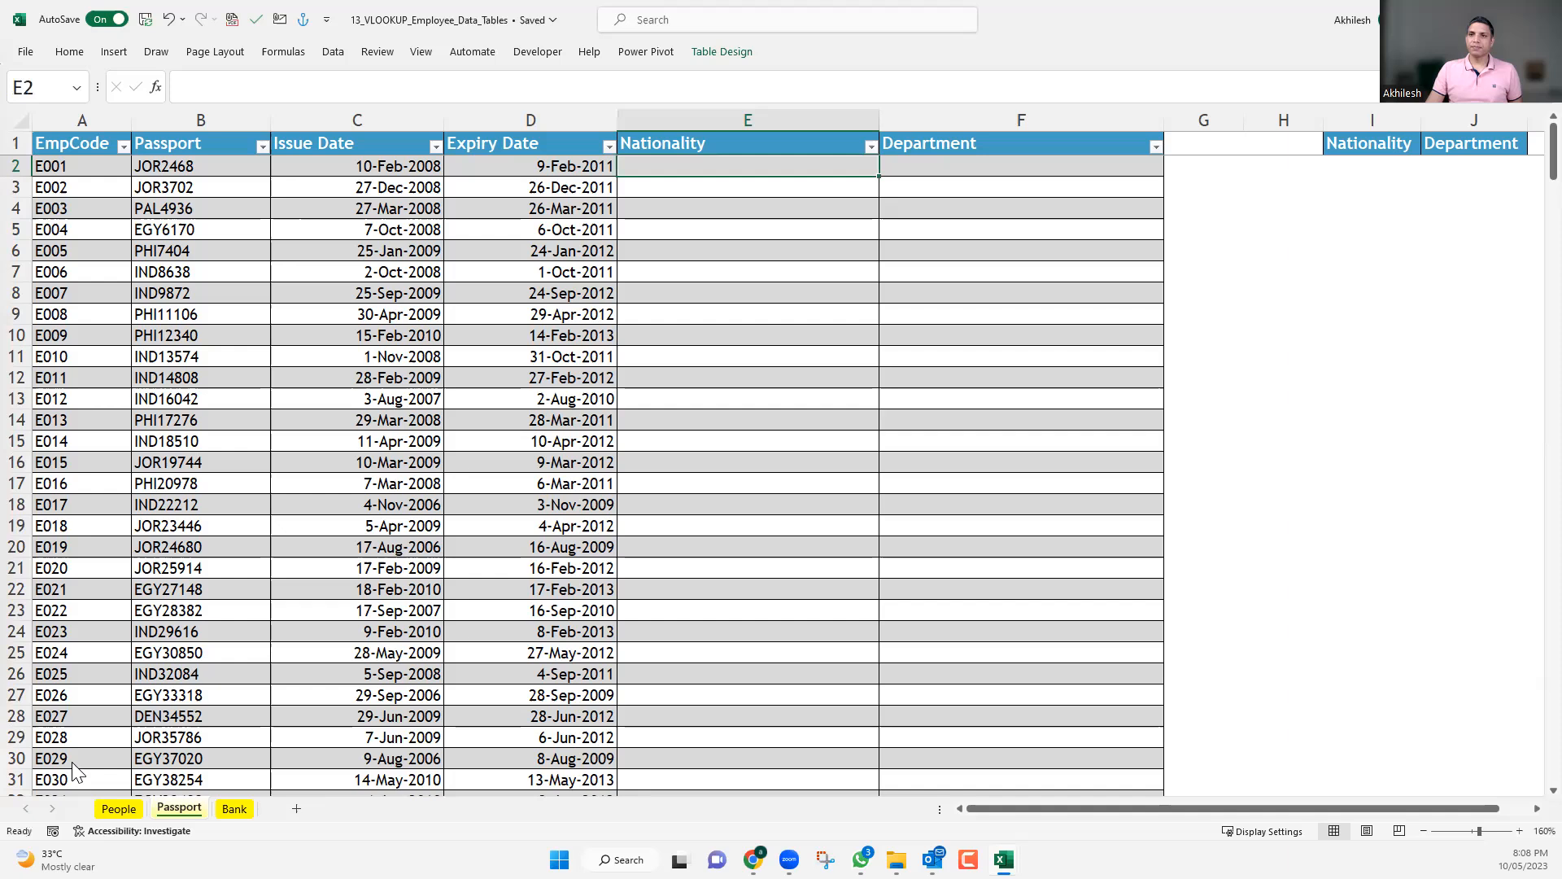
left_click(502, 213)
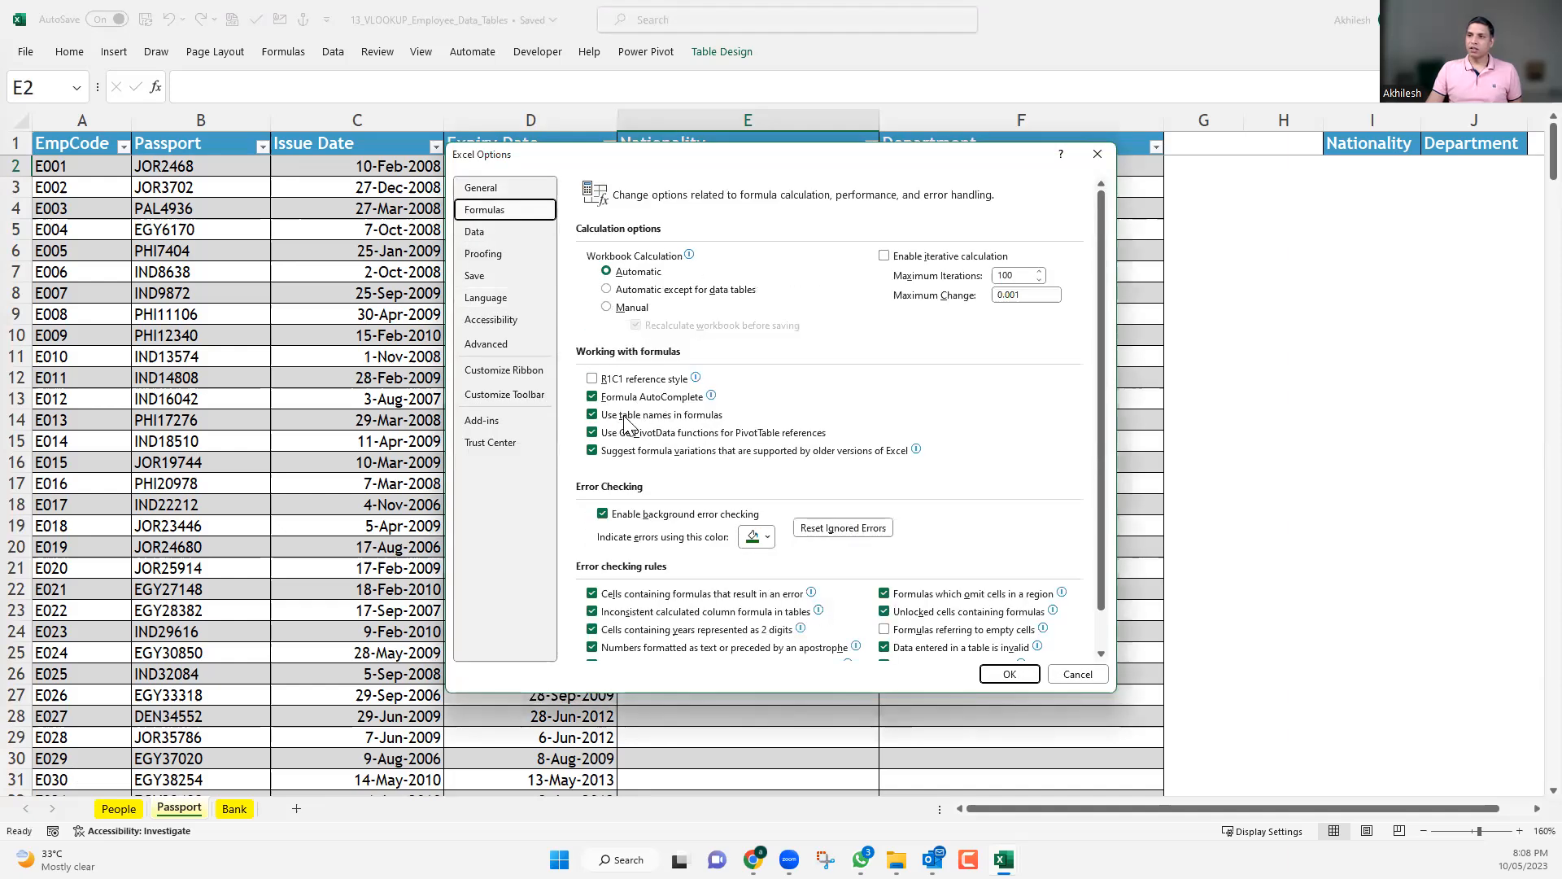
left_click(689, 417)
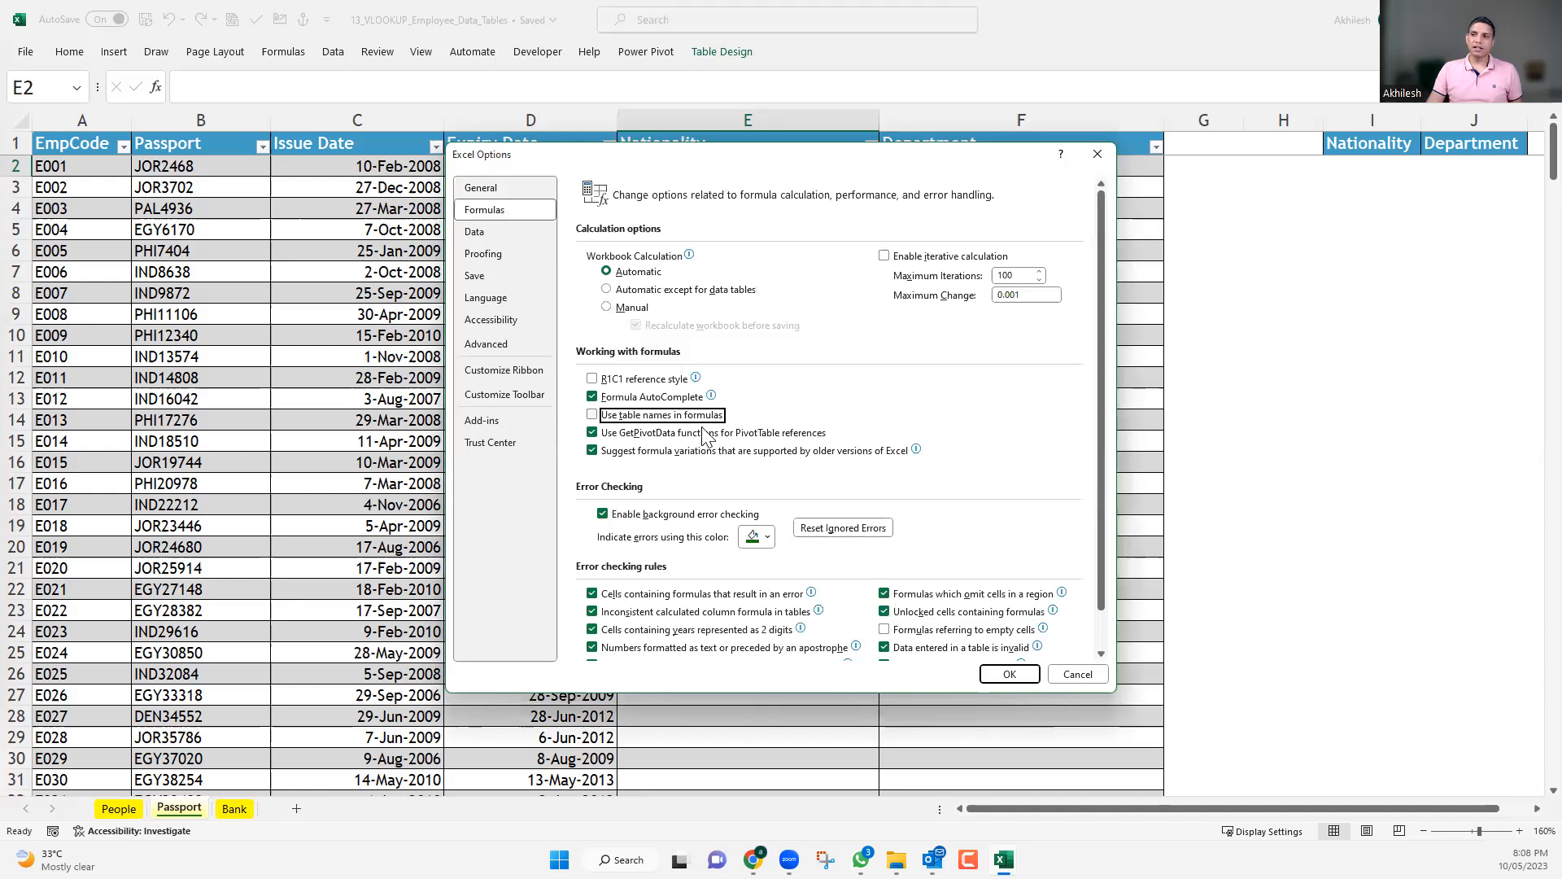
left_click(1008, 674)
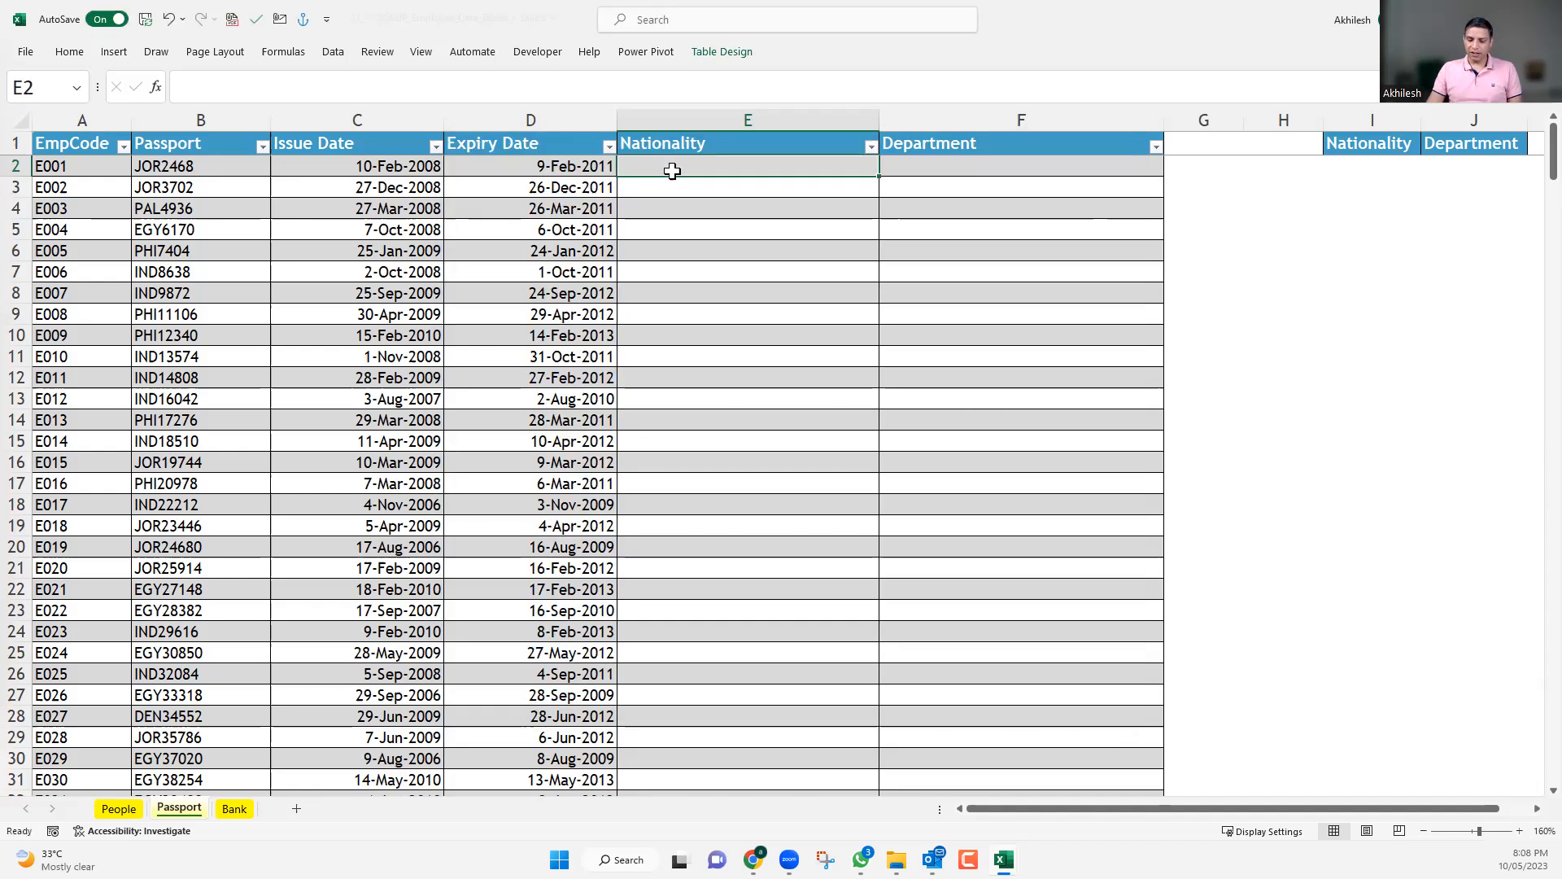
Try a formula in E2 of the Passport table that references the EmpCode cell A2.
type("=")
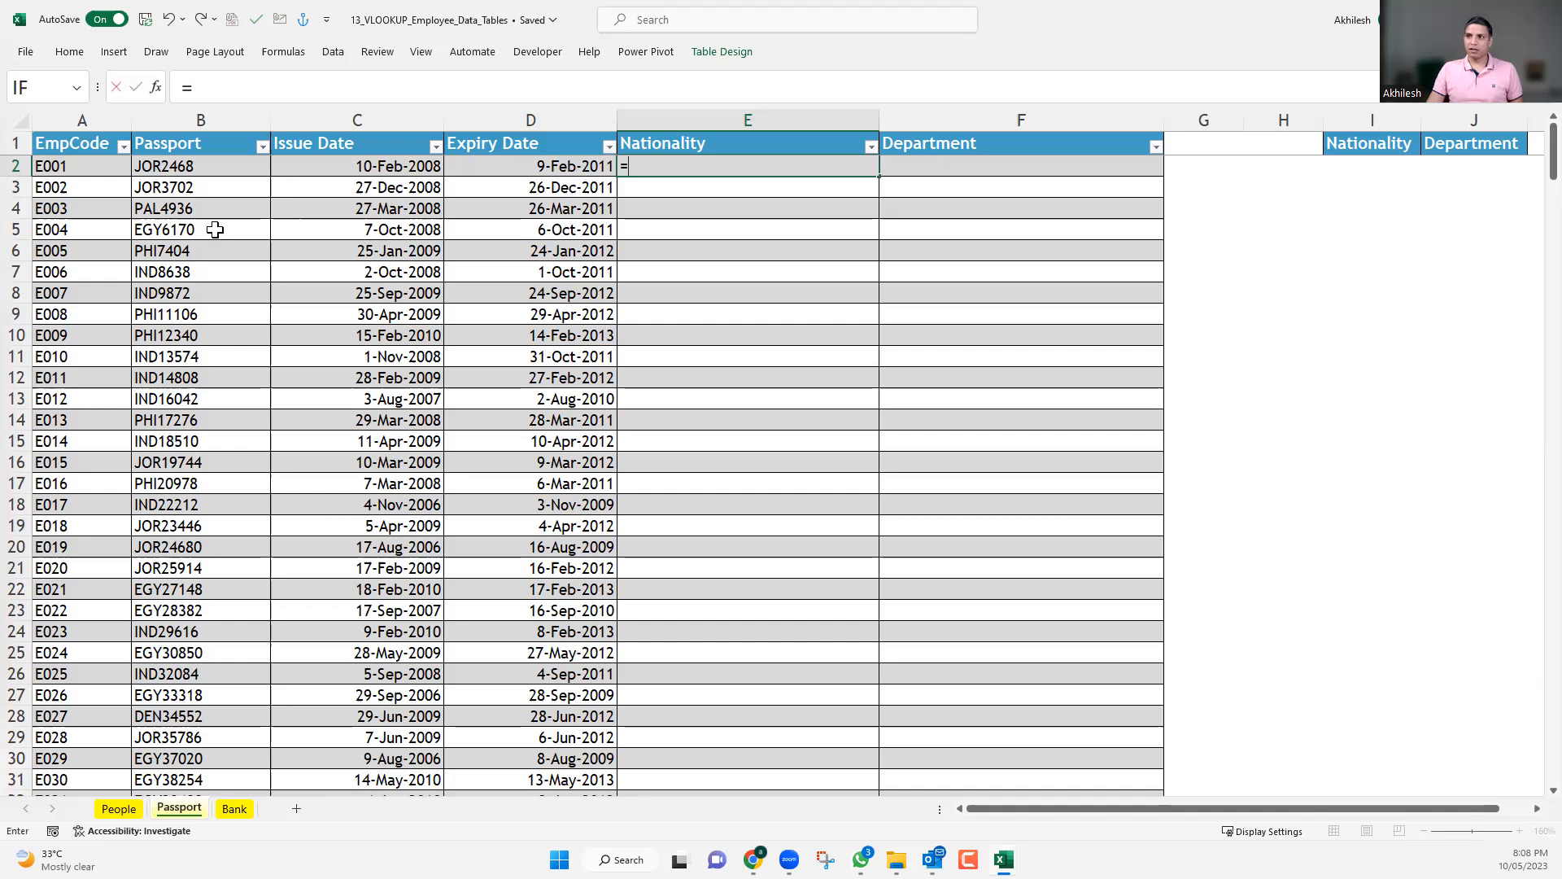
left_click(90, 167)
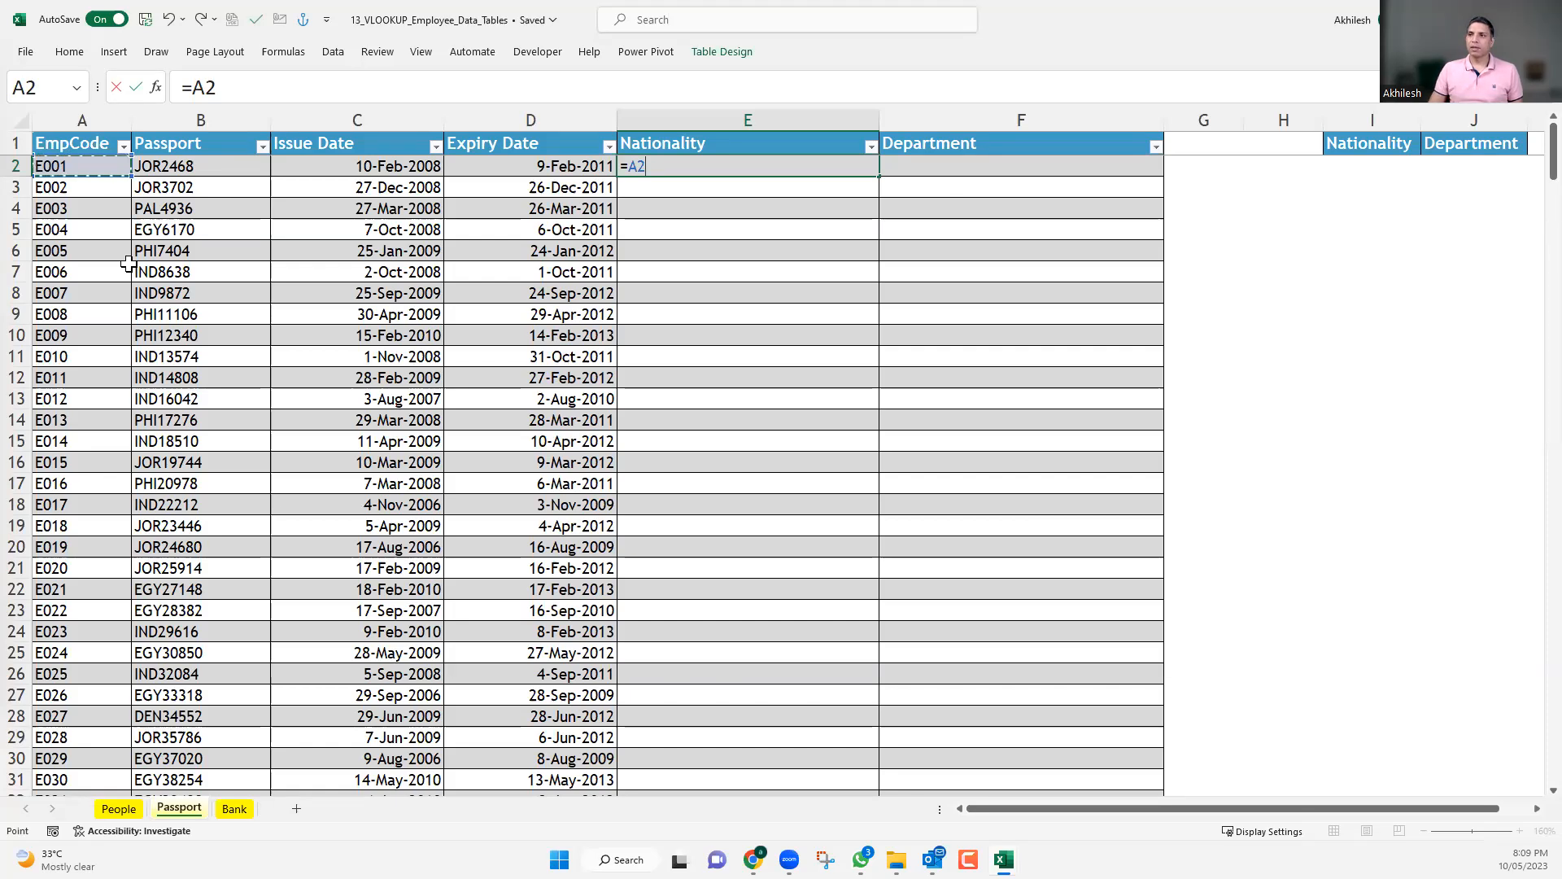
key("Escape")
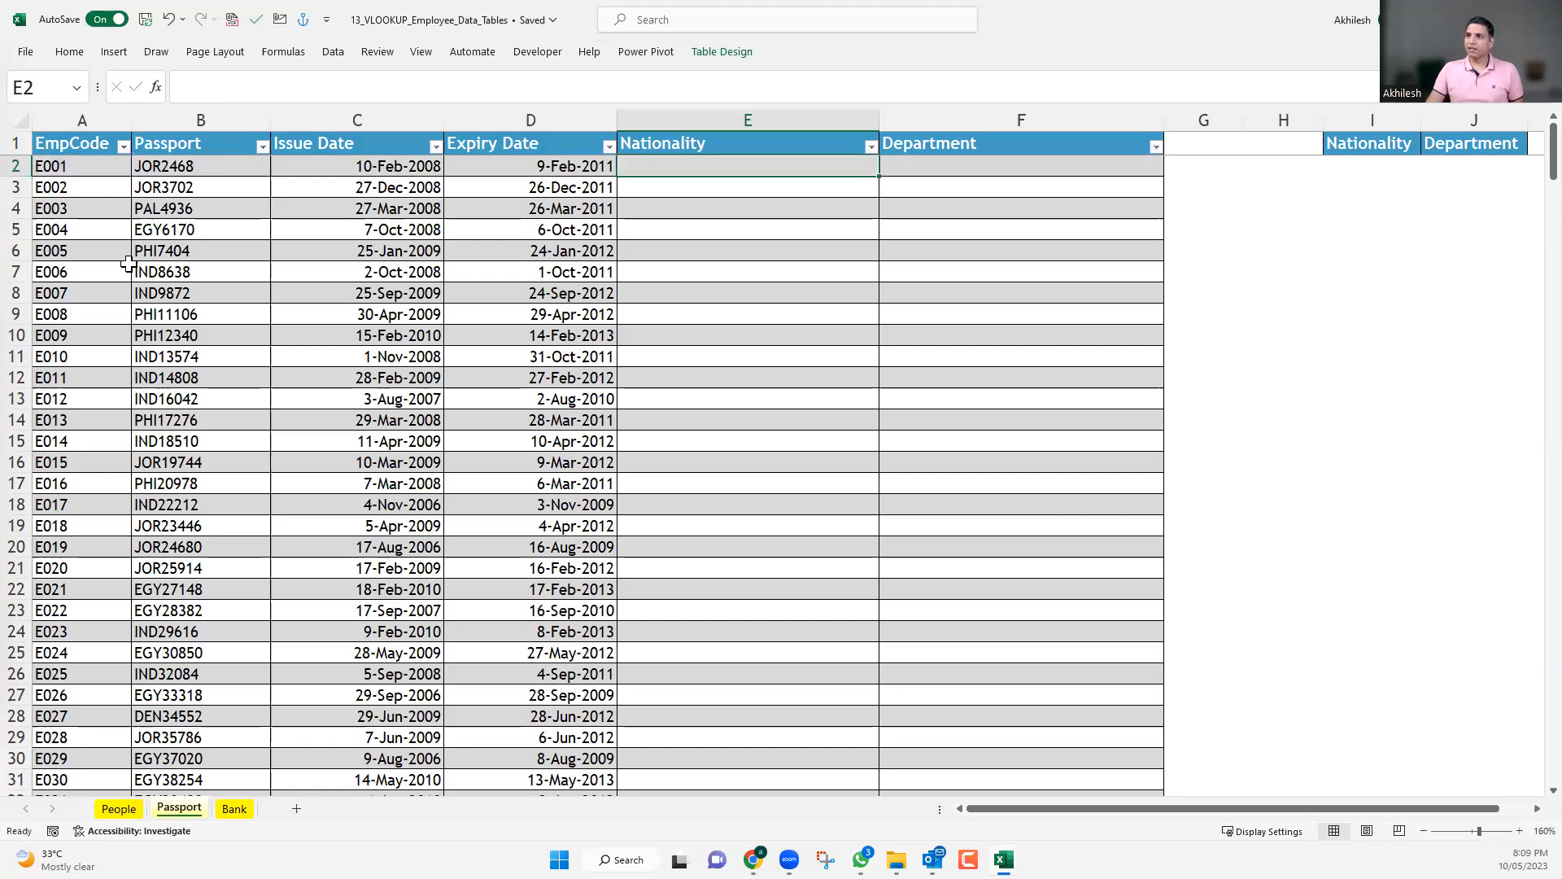
Start a VLOOKUP in E2 of the Passport table with EmpCode cell A2 as the lookup value.
type("=")
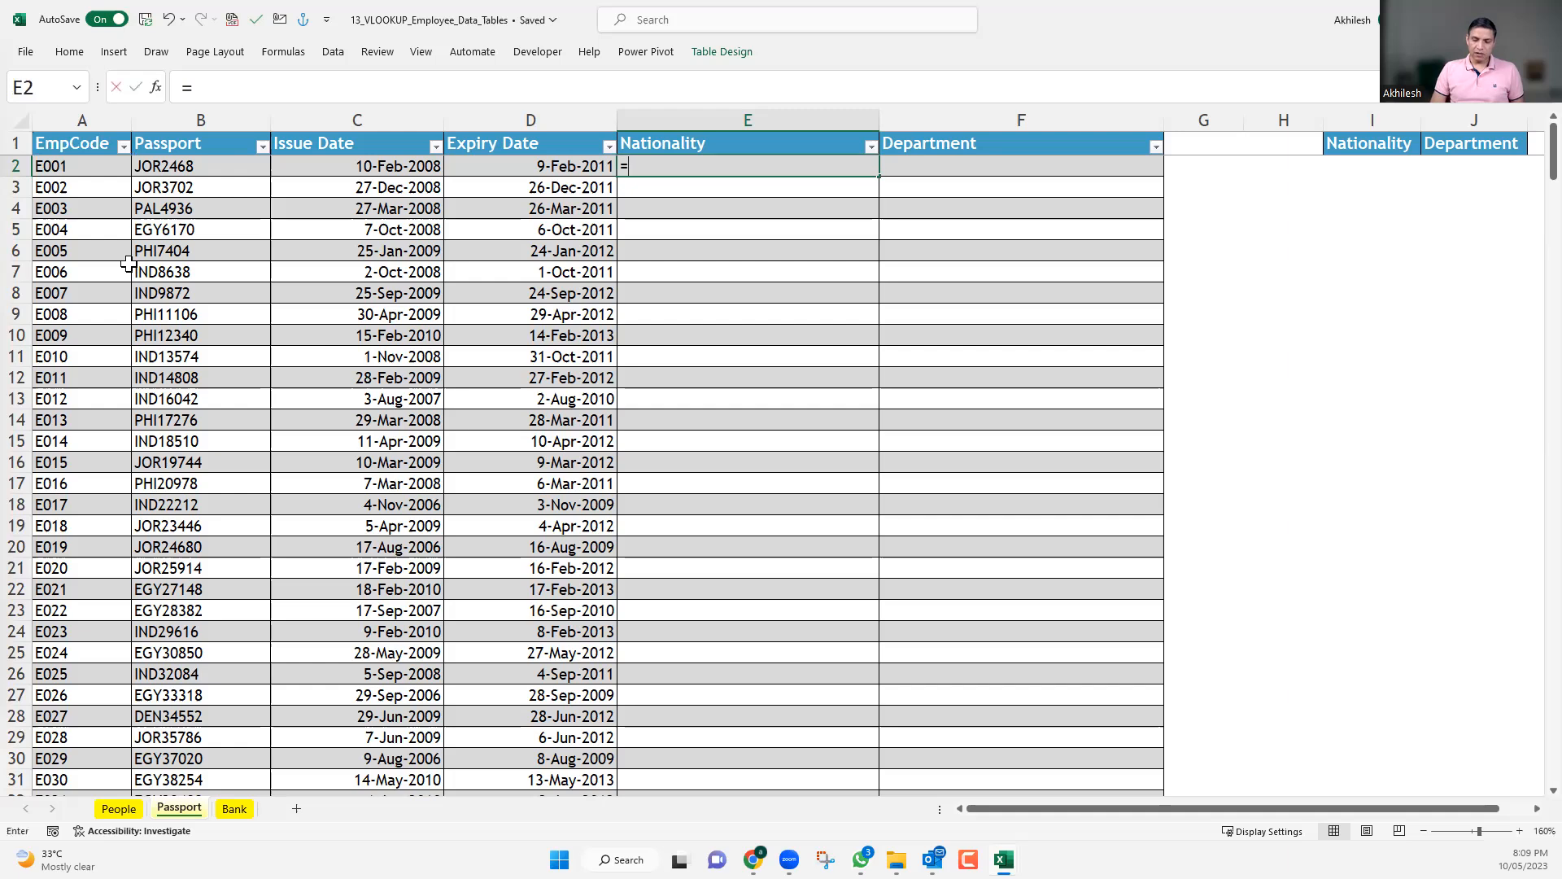
type("VLOOKUP(")
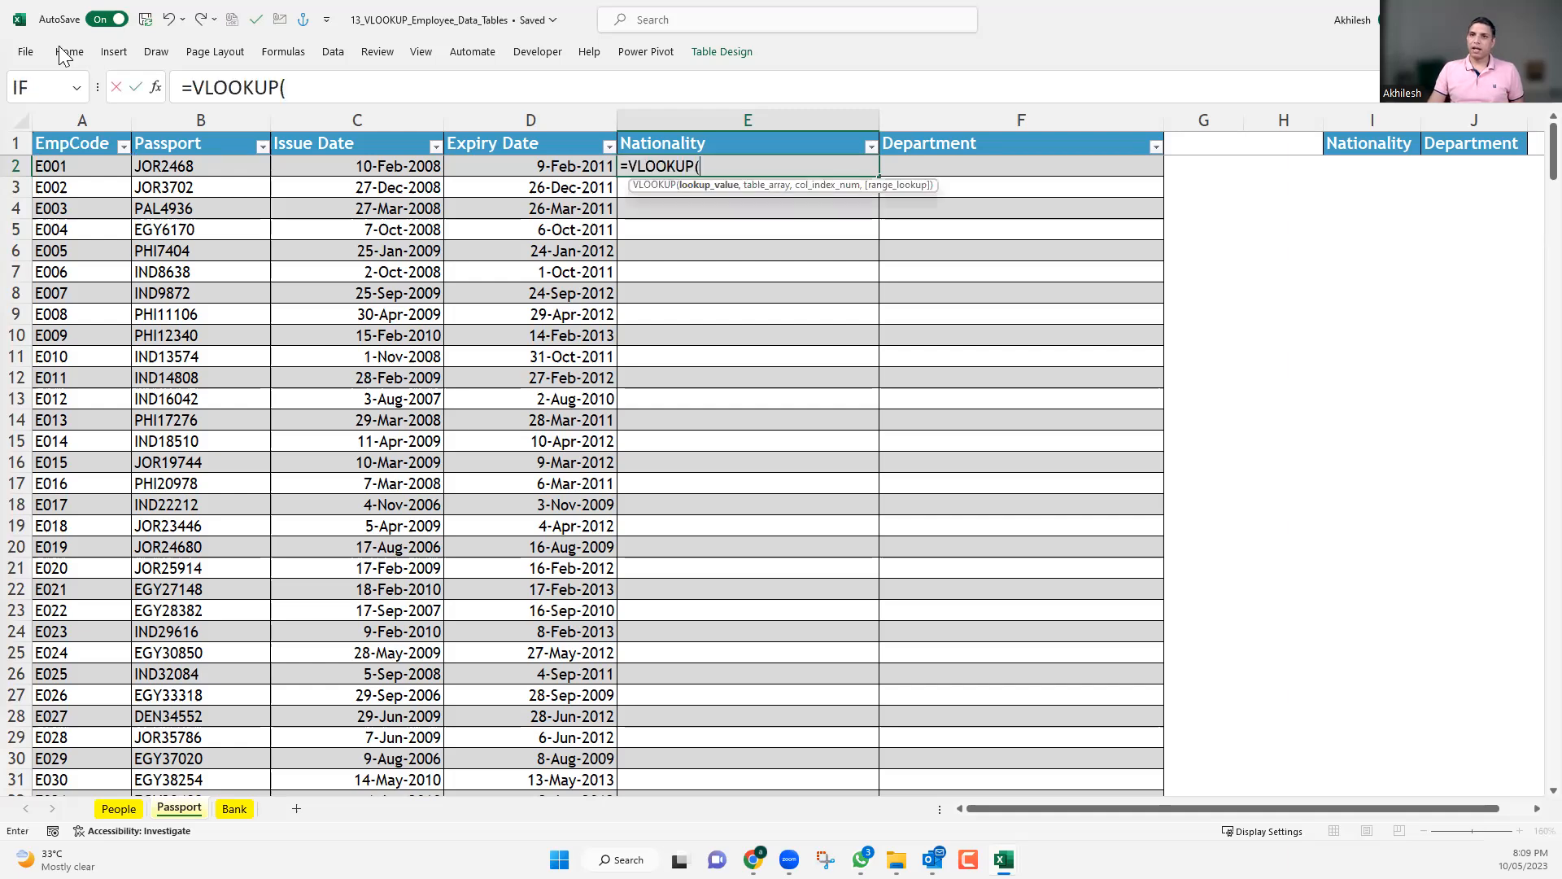
left_click(109, 168)
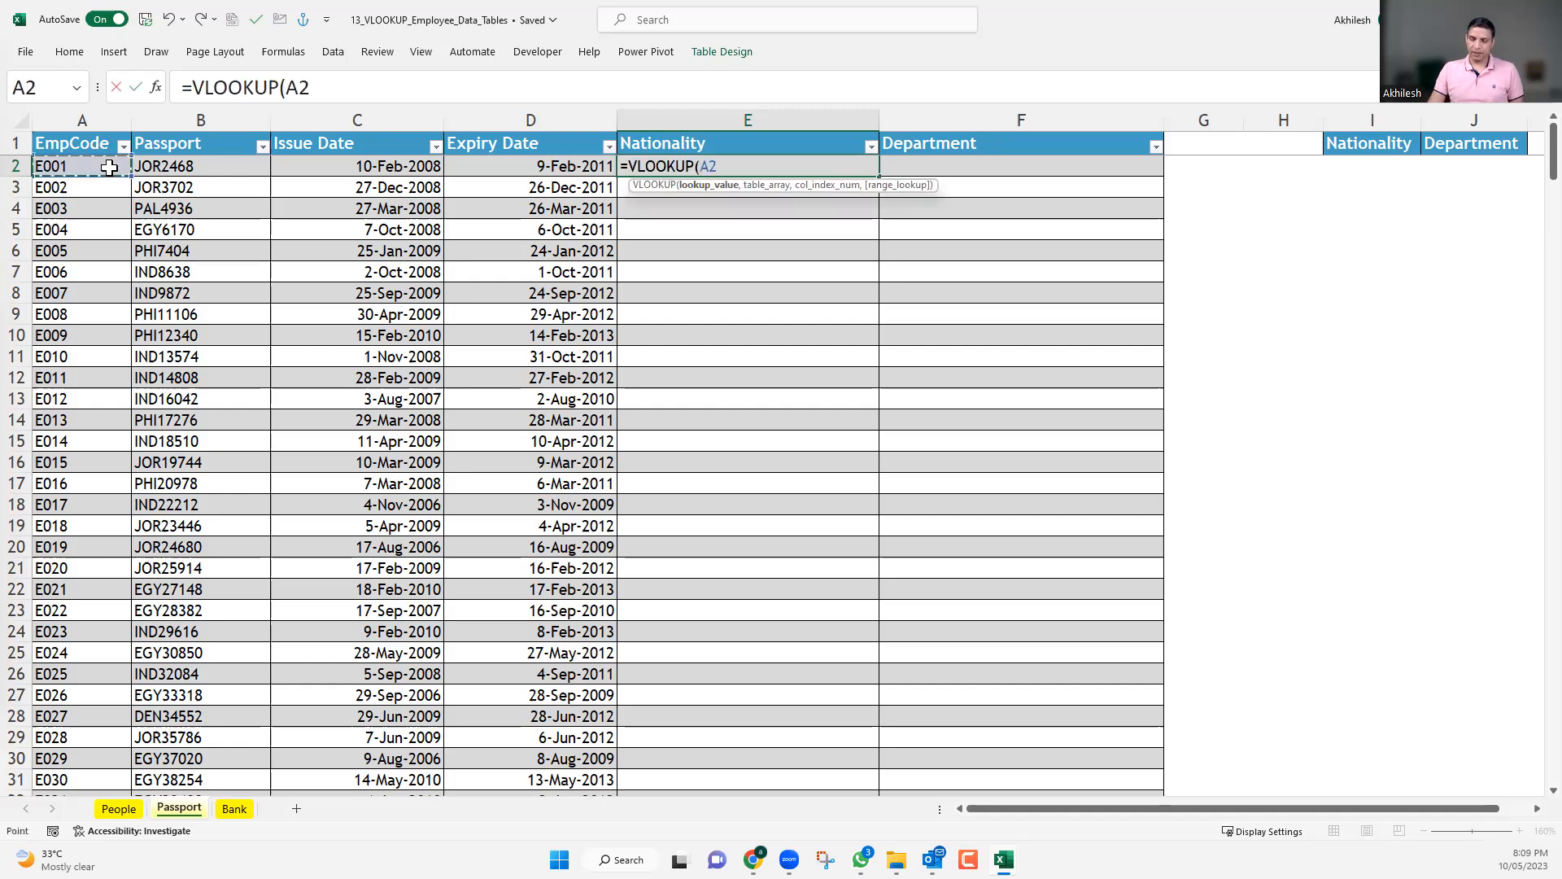
type(",")
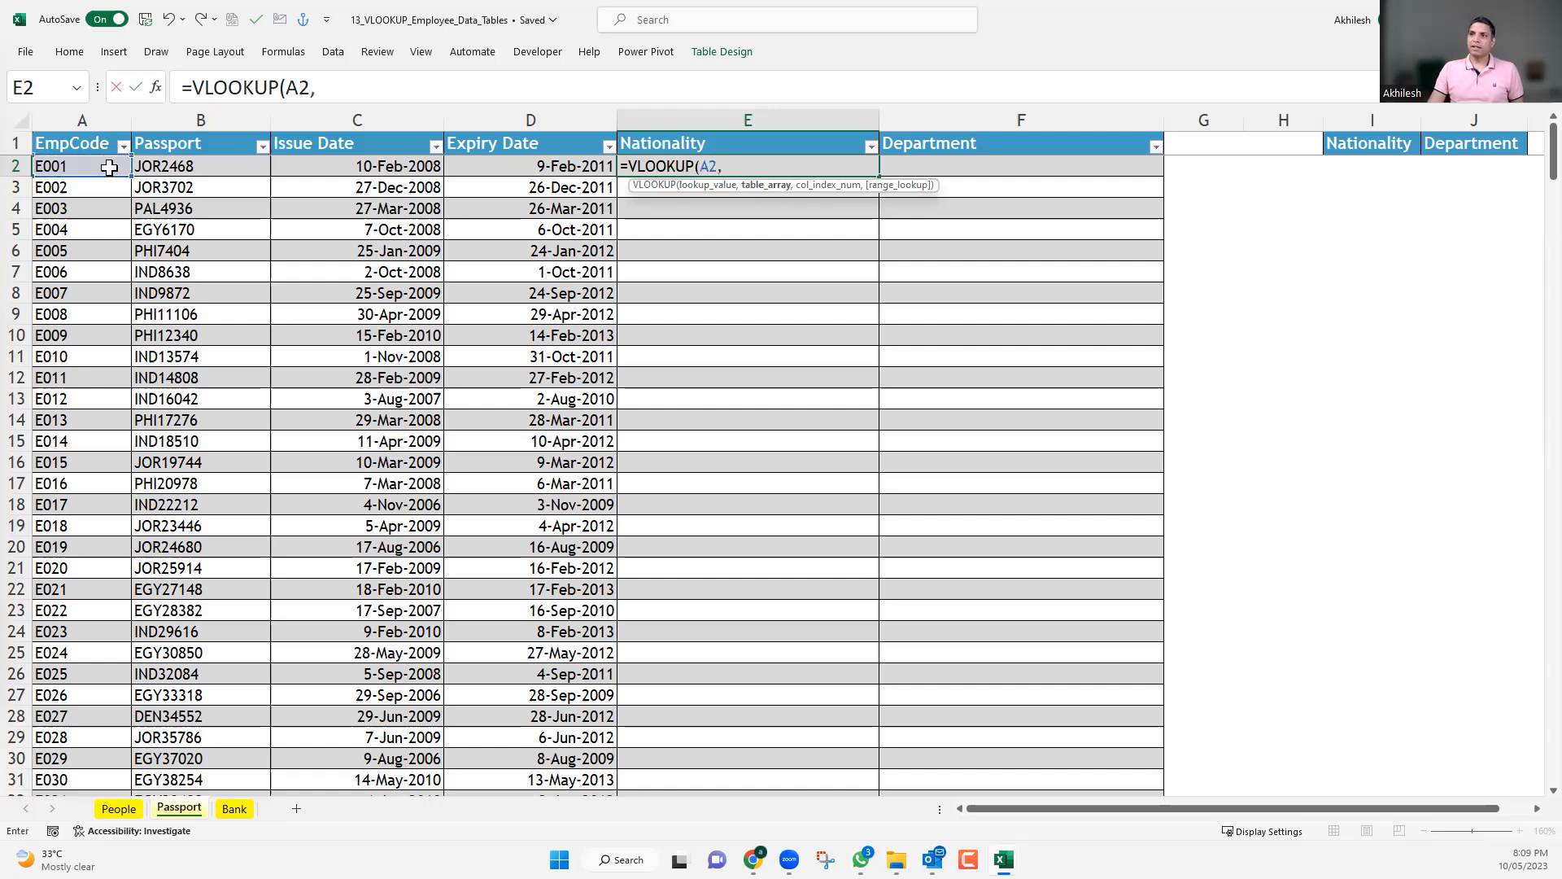
Set the table array of the E2 VLOOKUP to Tbl_People in place of the People sheet reference.
left_click(120, 809)
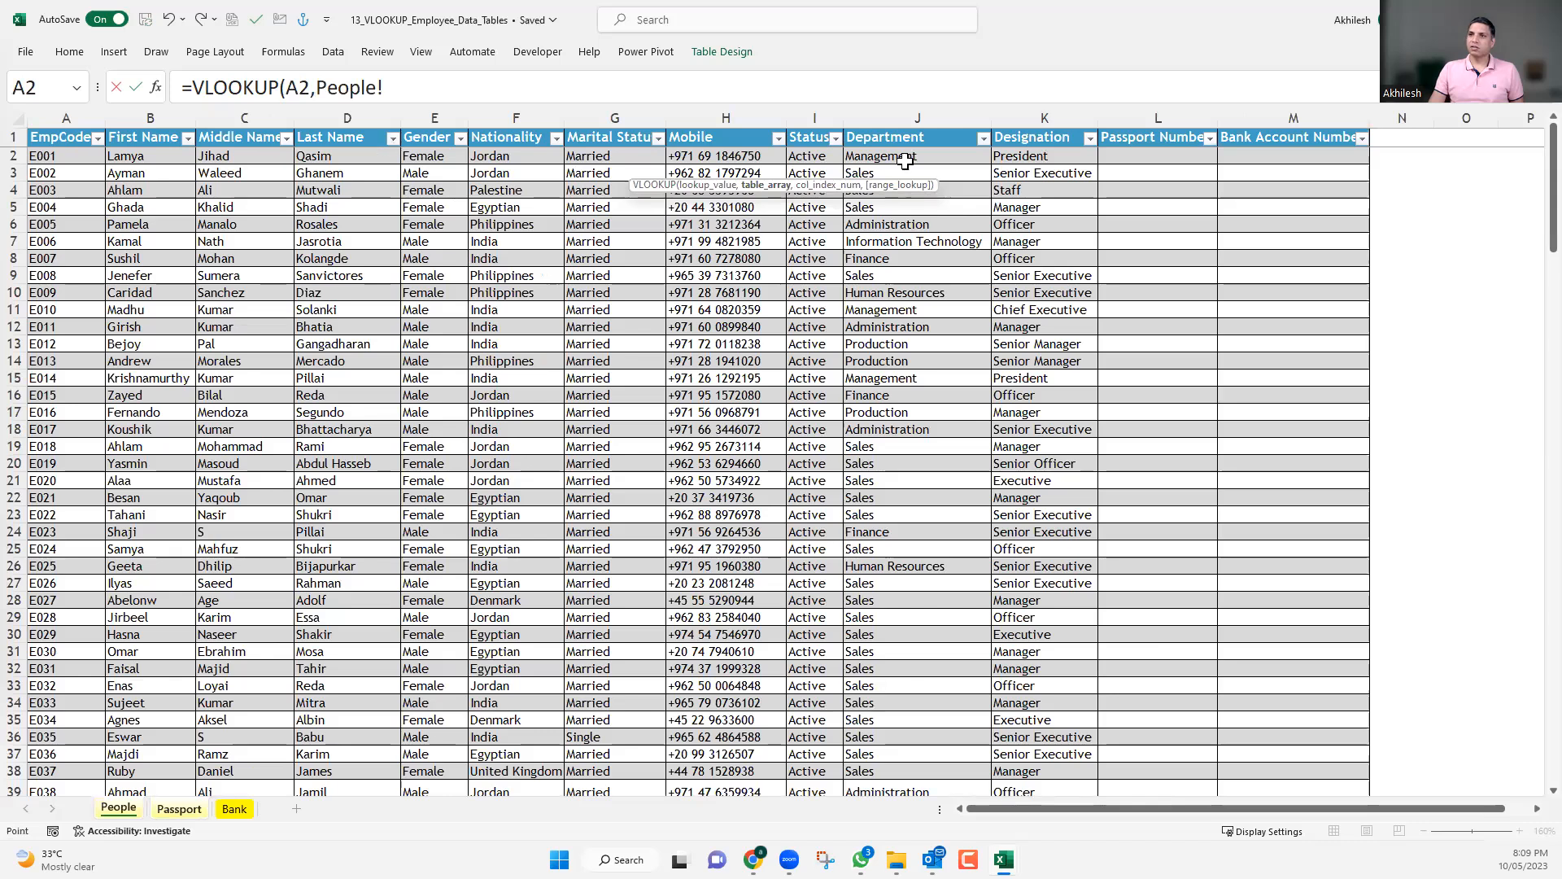
double_click(320, 90)
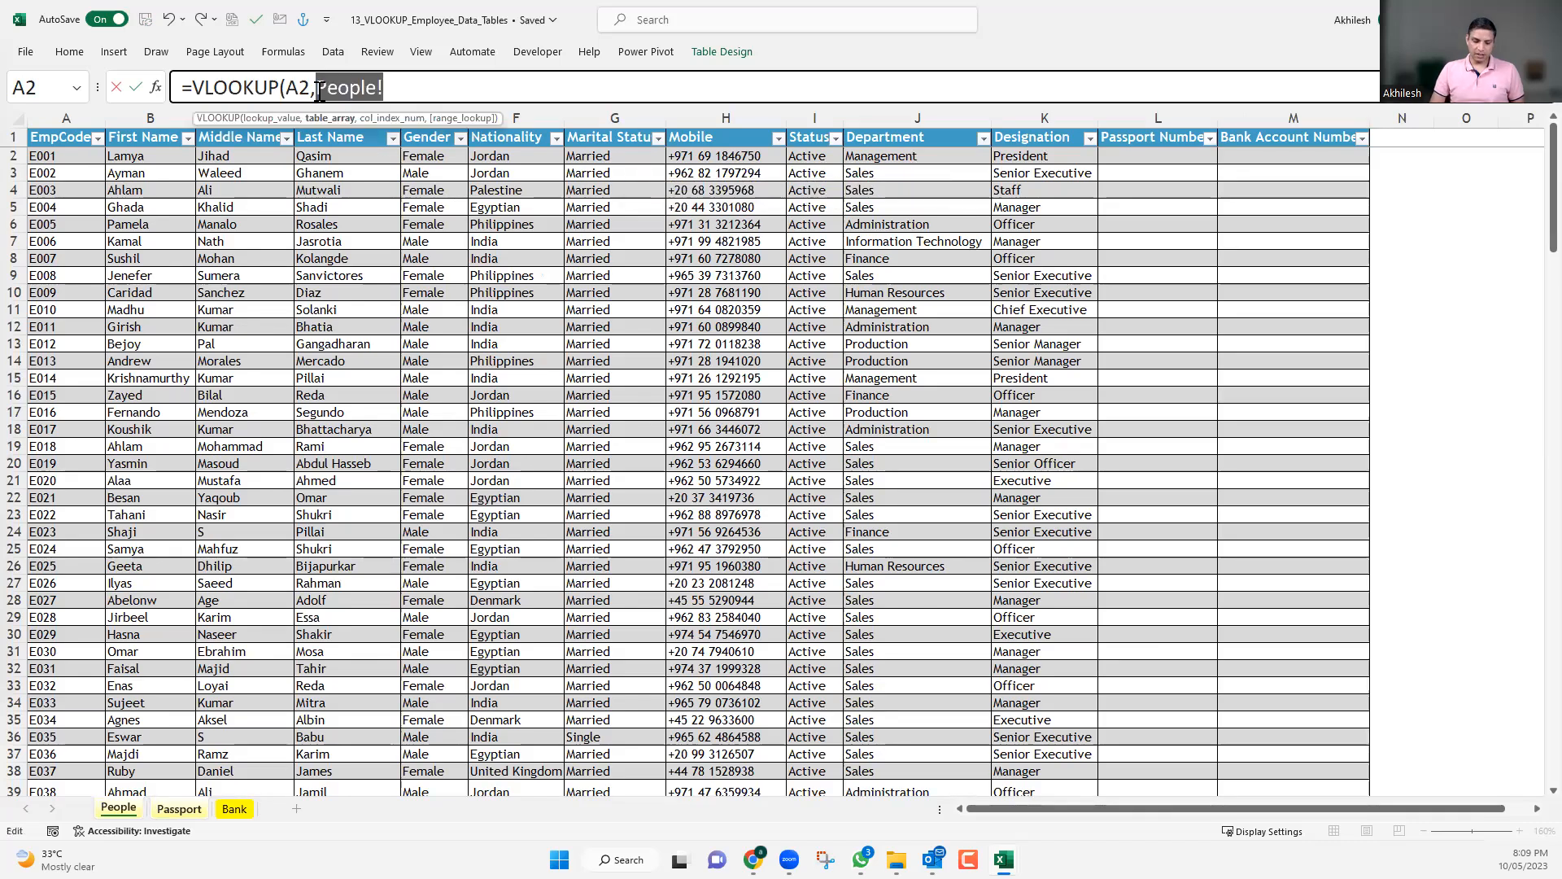
type("tabl")
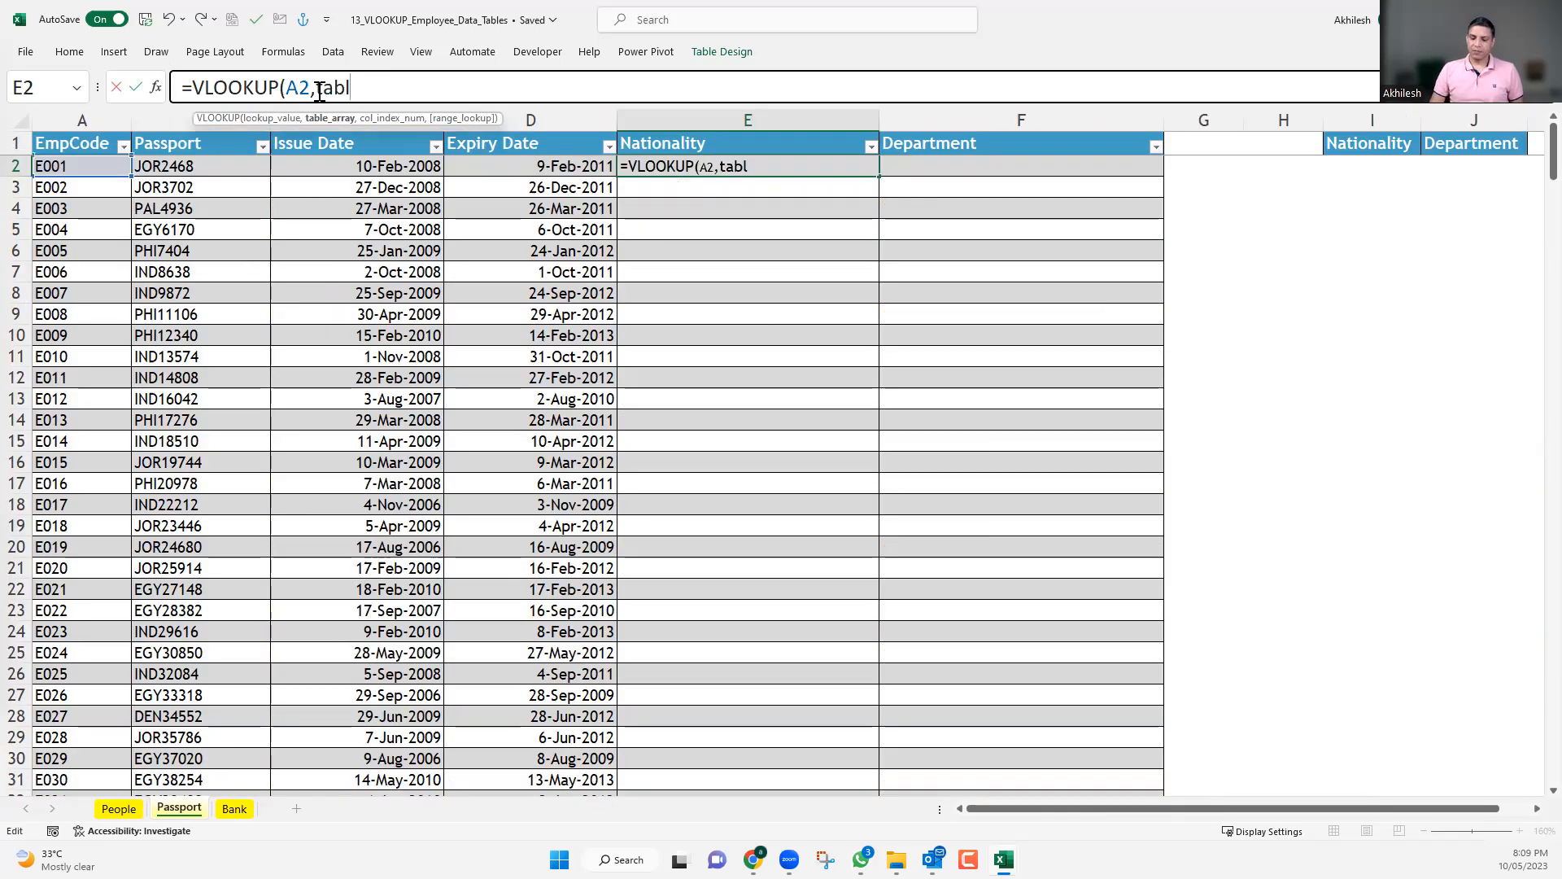
key("BackSpace")
key("BackSpace")
key("BackSpace")
type("bl")
double_click(376, 162)
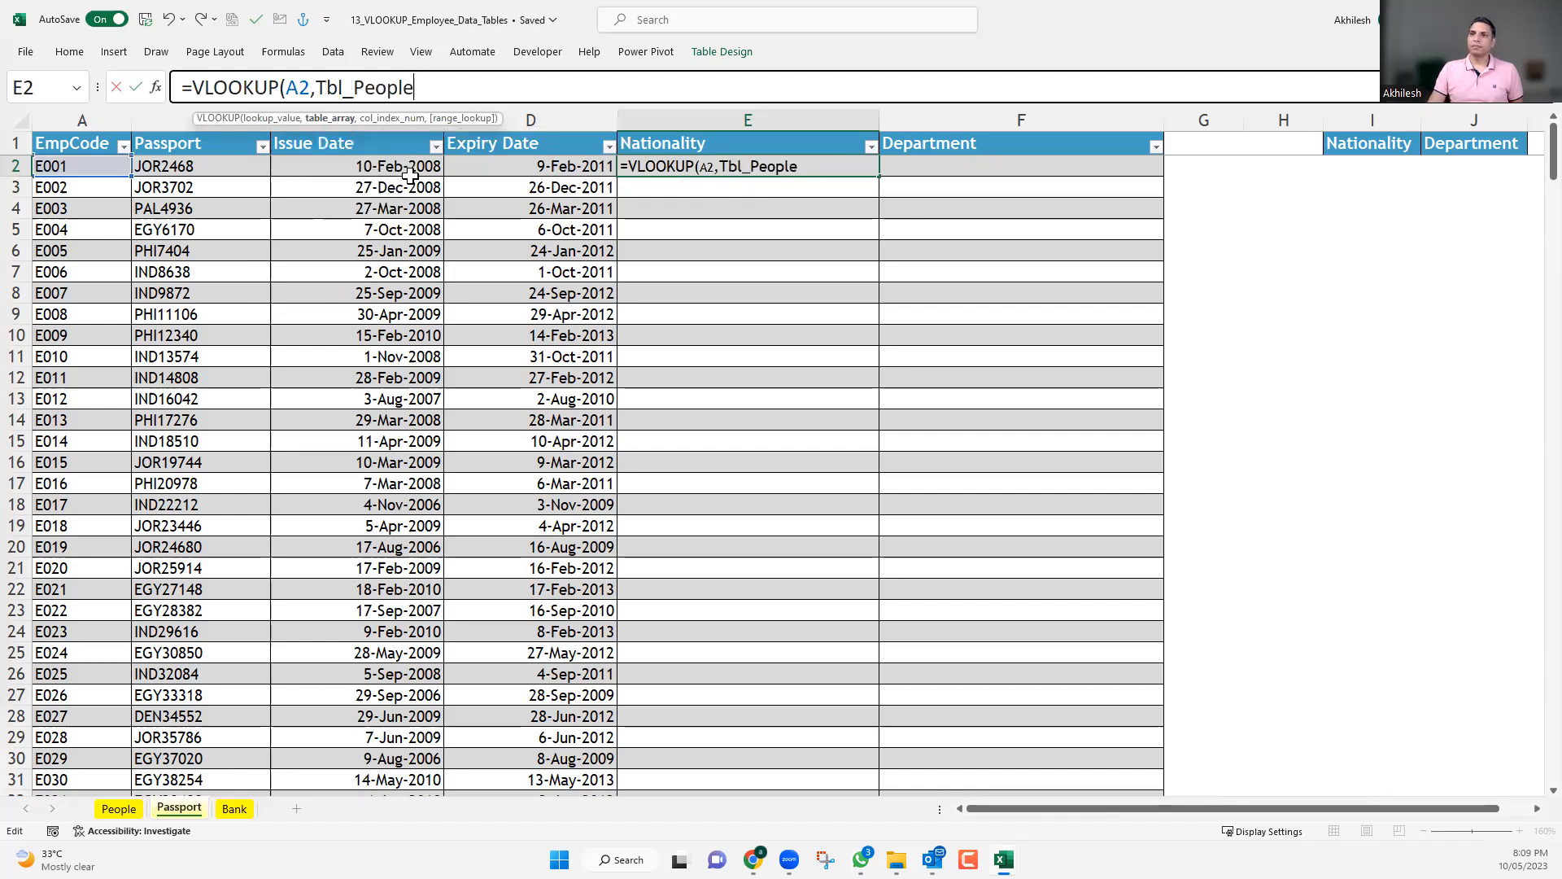
Remove the table name from the E2 formula and pick Tbl_People again from the suggested names.
type(",")
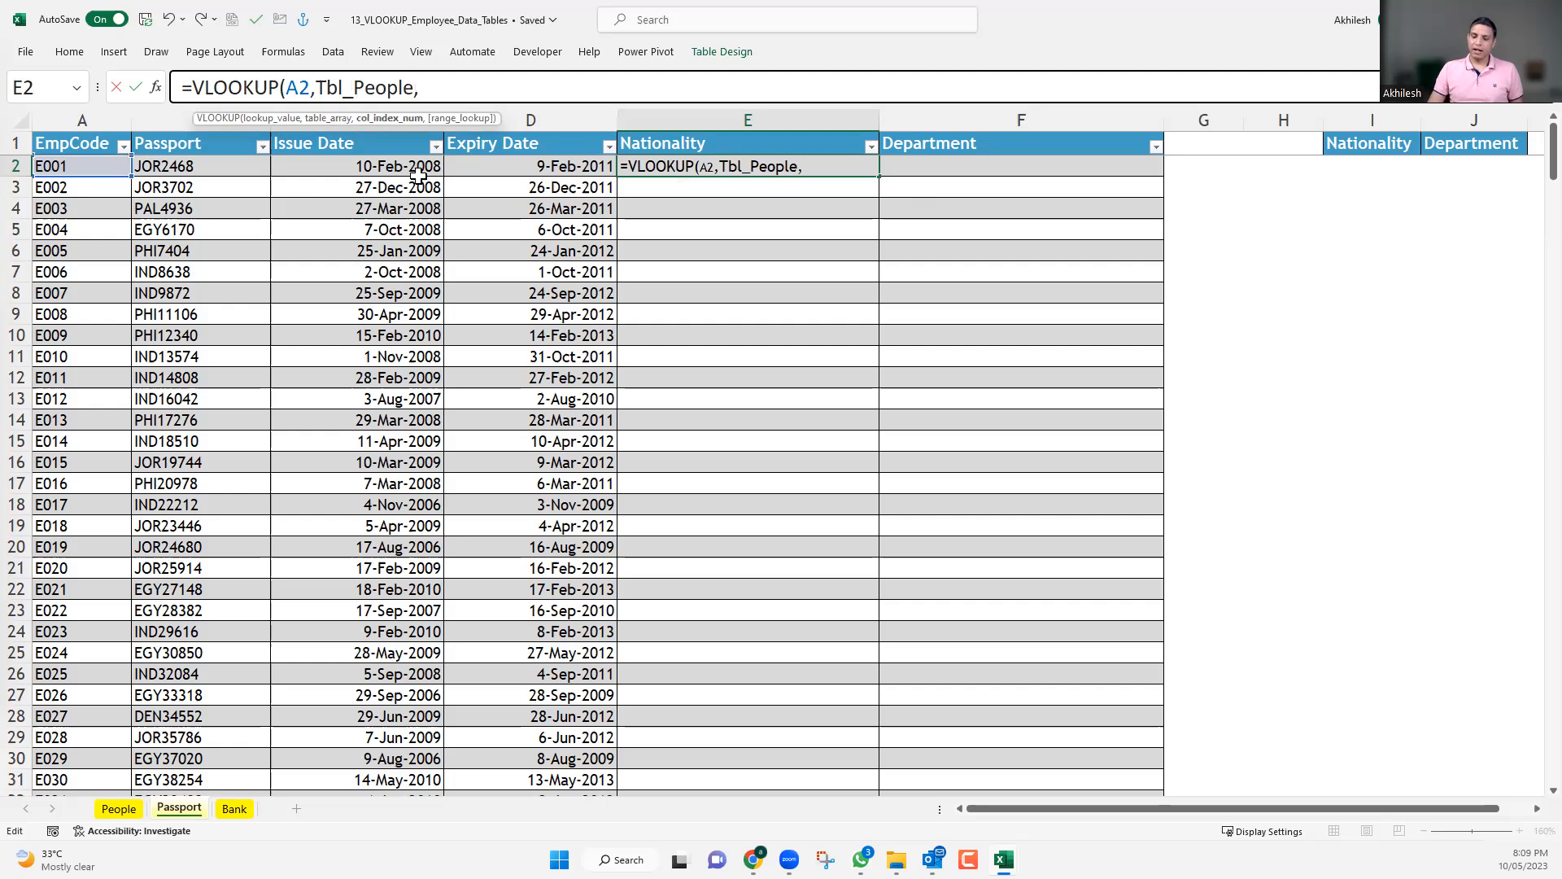
key("BackSpace")
key("BackSpace")
key("BackSpace")
key("BackSpace")
key("BackSpace")
key("BackSpace")
key("BackSpace")
key("BackSpace")
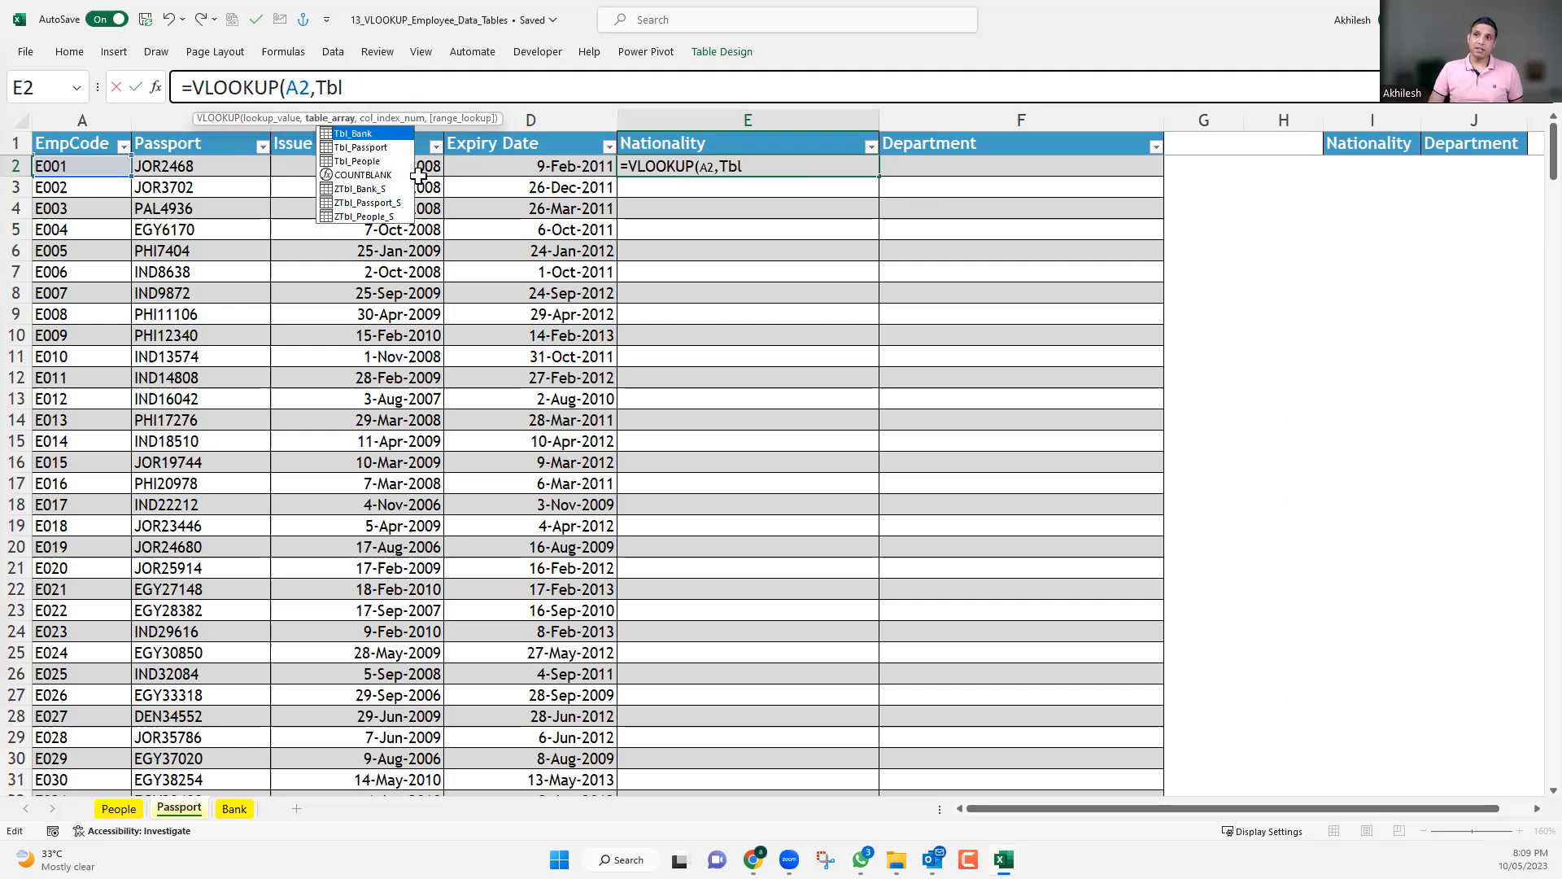
key("BackSpace")
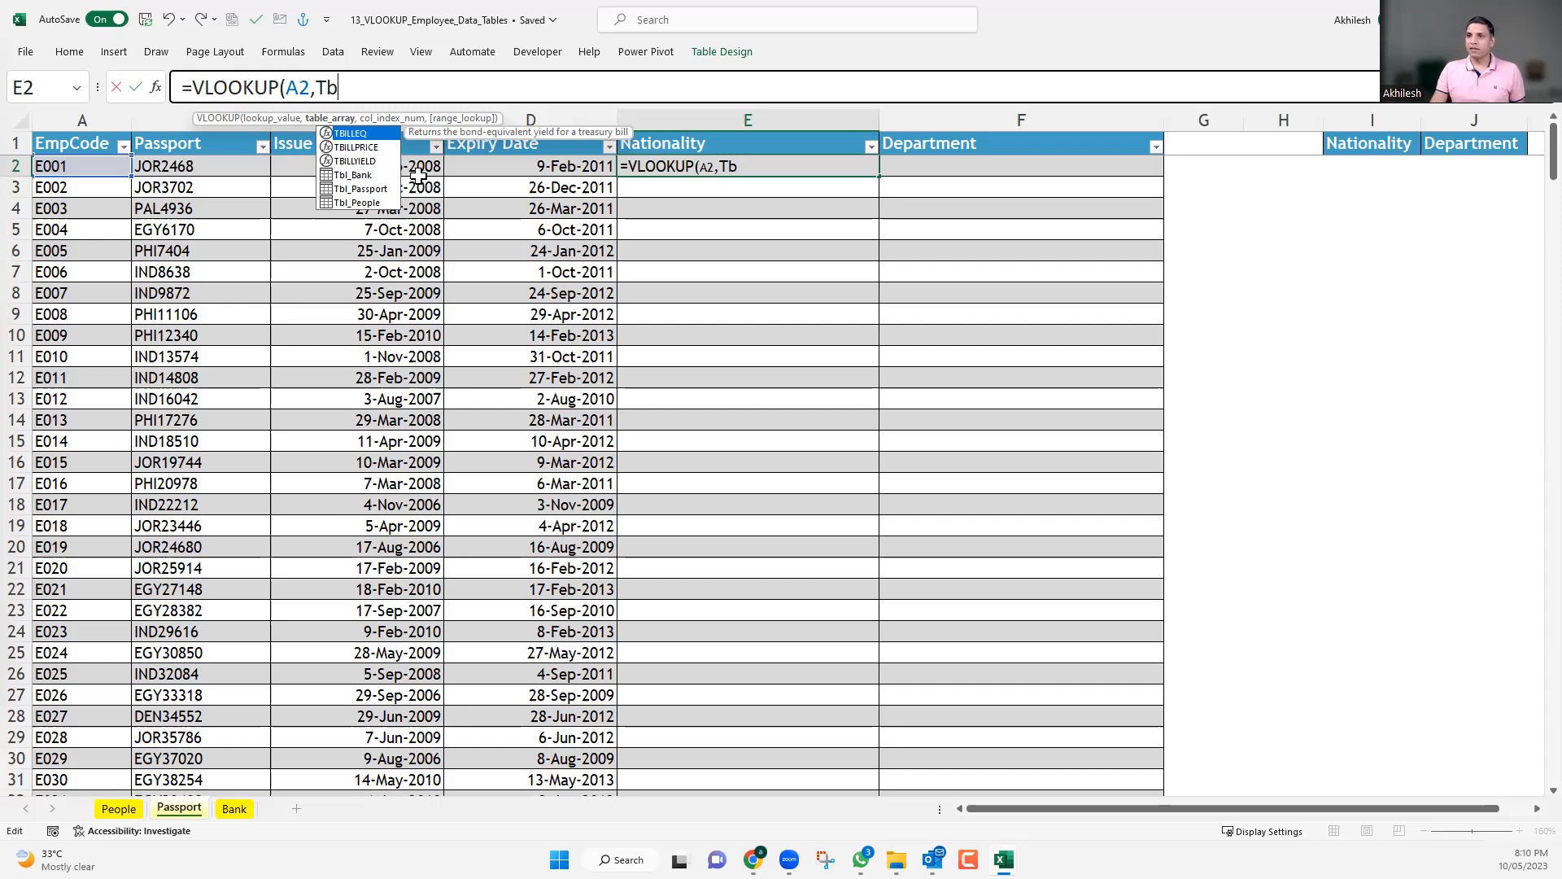
double_click(364, 202)
Complete the E2 VLOOKUP with column index 6 and exact match 0 to fill the Nationality column.
type(",6")
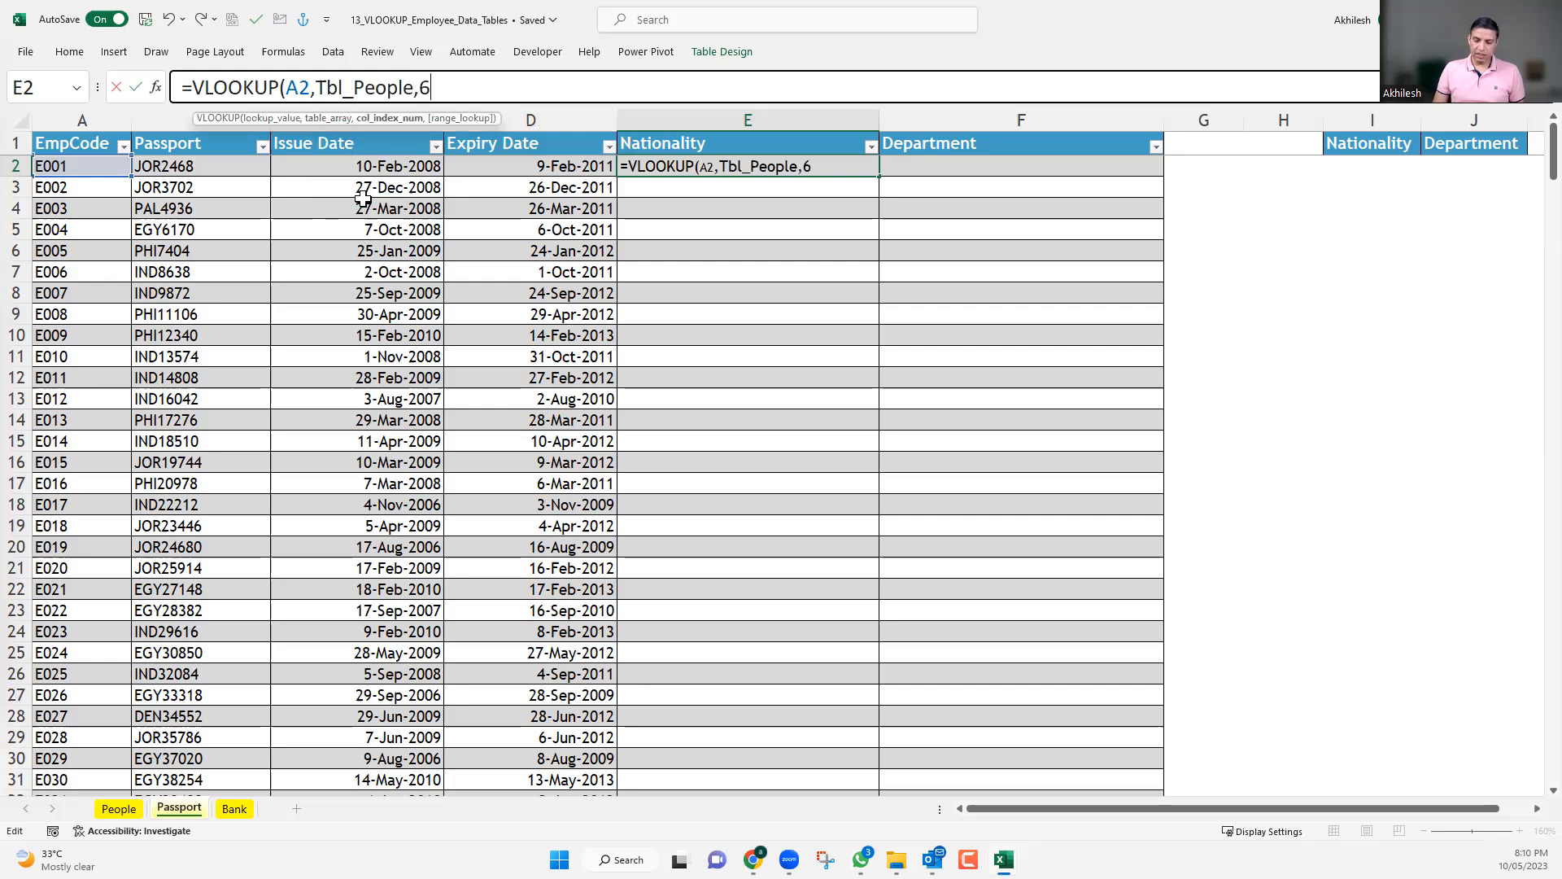
type(",0")
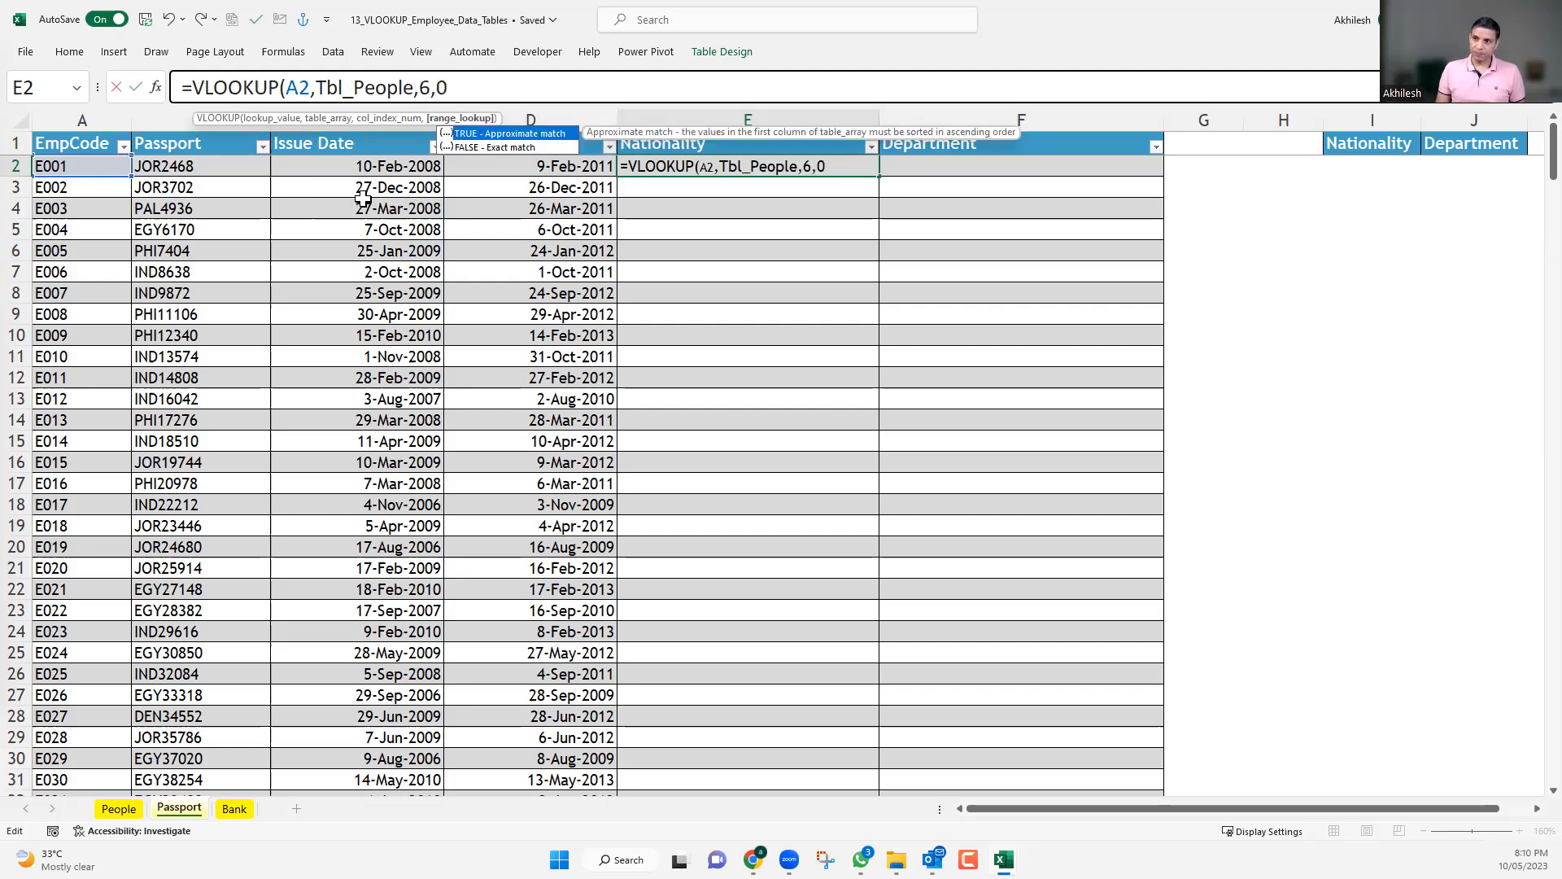
key("Return")
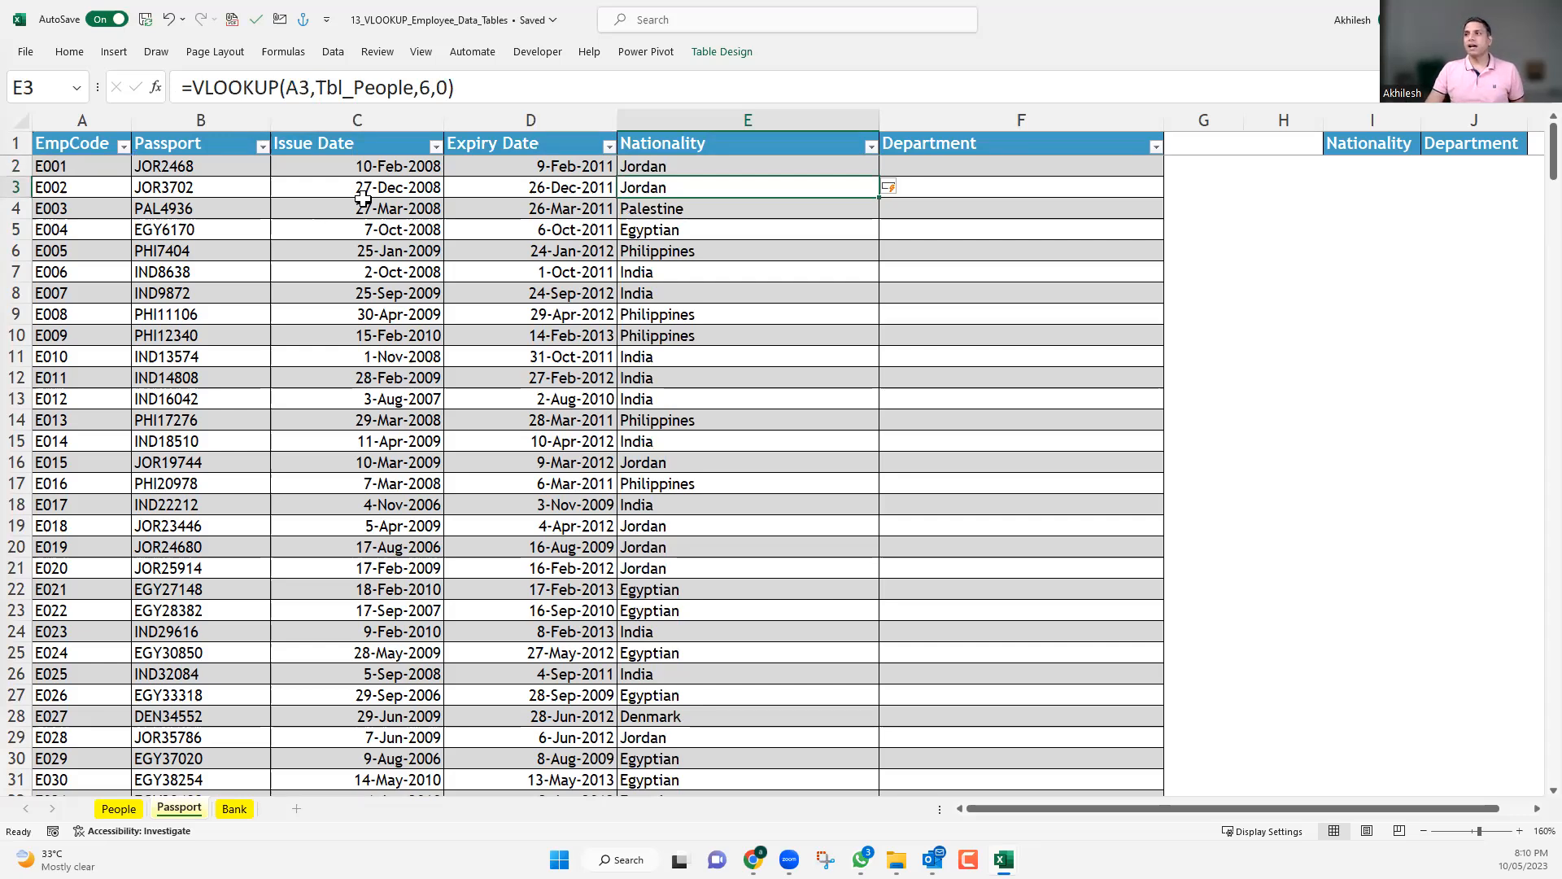
Count the columns on the People sheet by selecting headers from EmpCode through Nationality and through Designation.
left_click(120, 811)
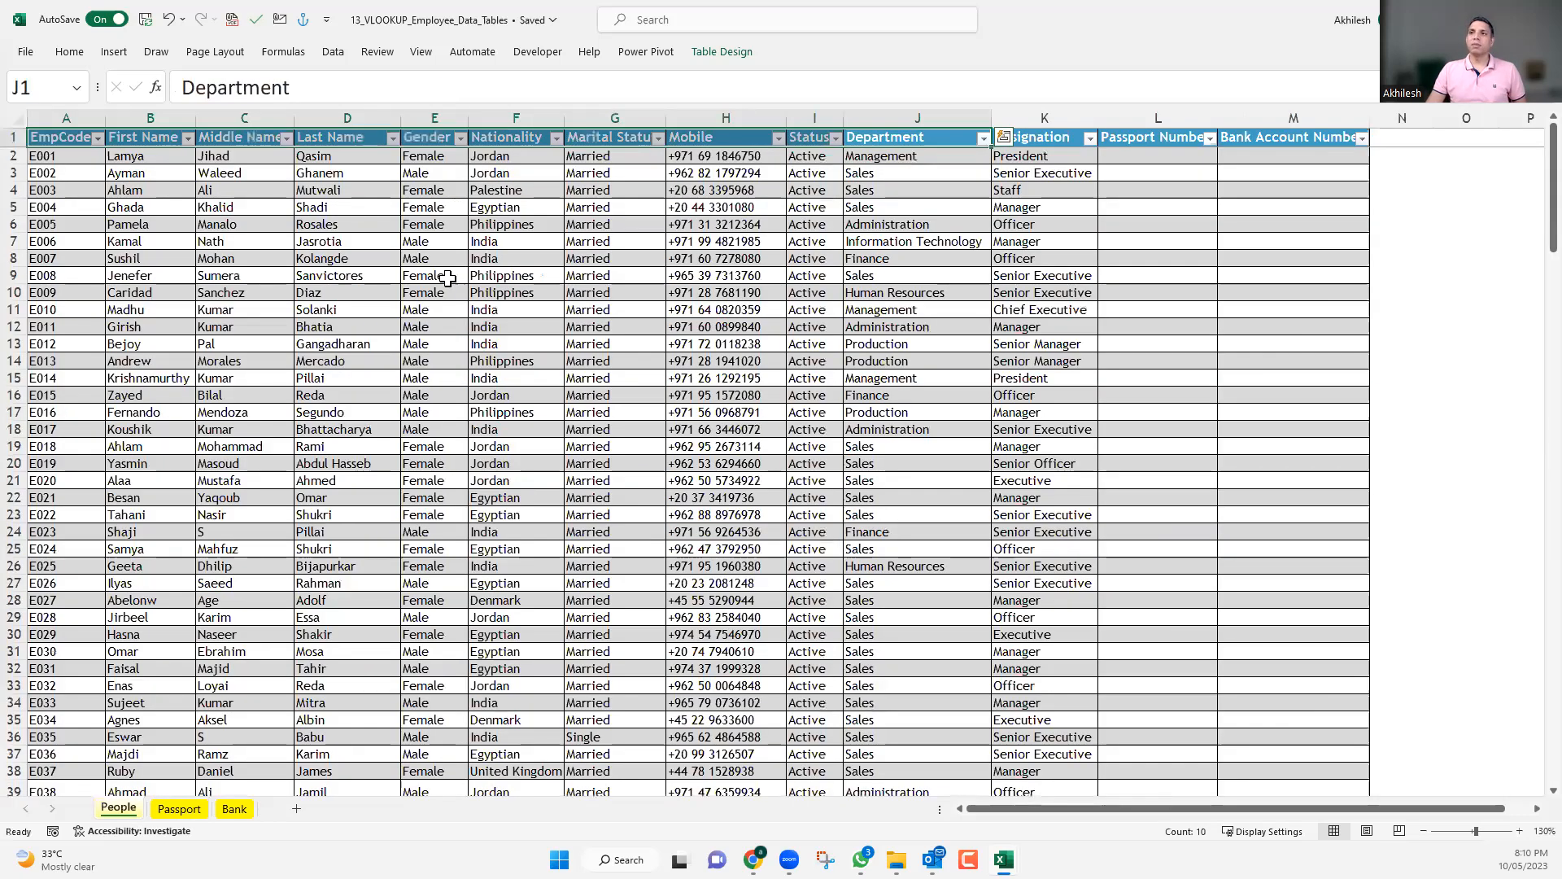
left_click(447, 277)
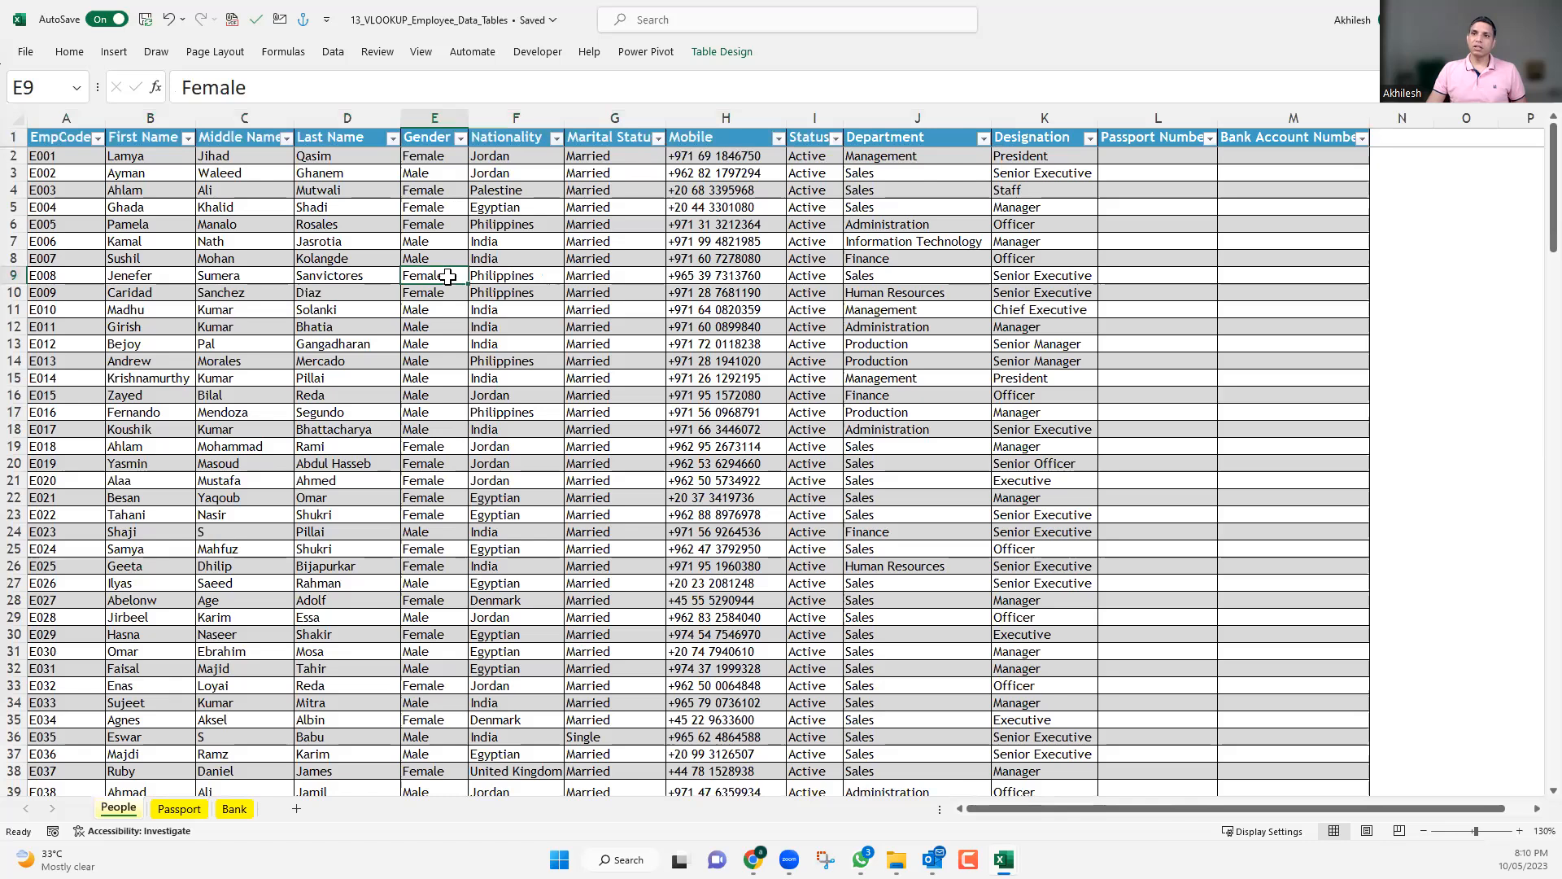
left_click_drag(65, 137, 491, 138)
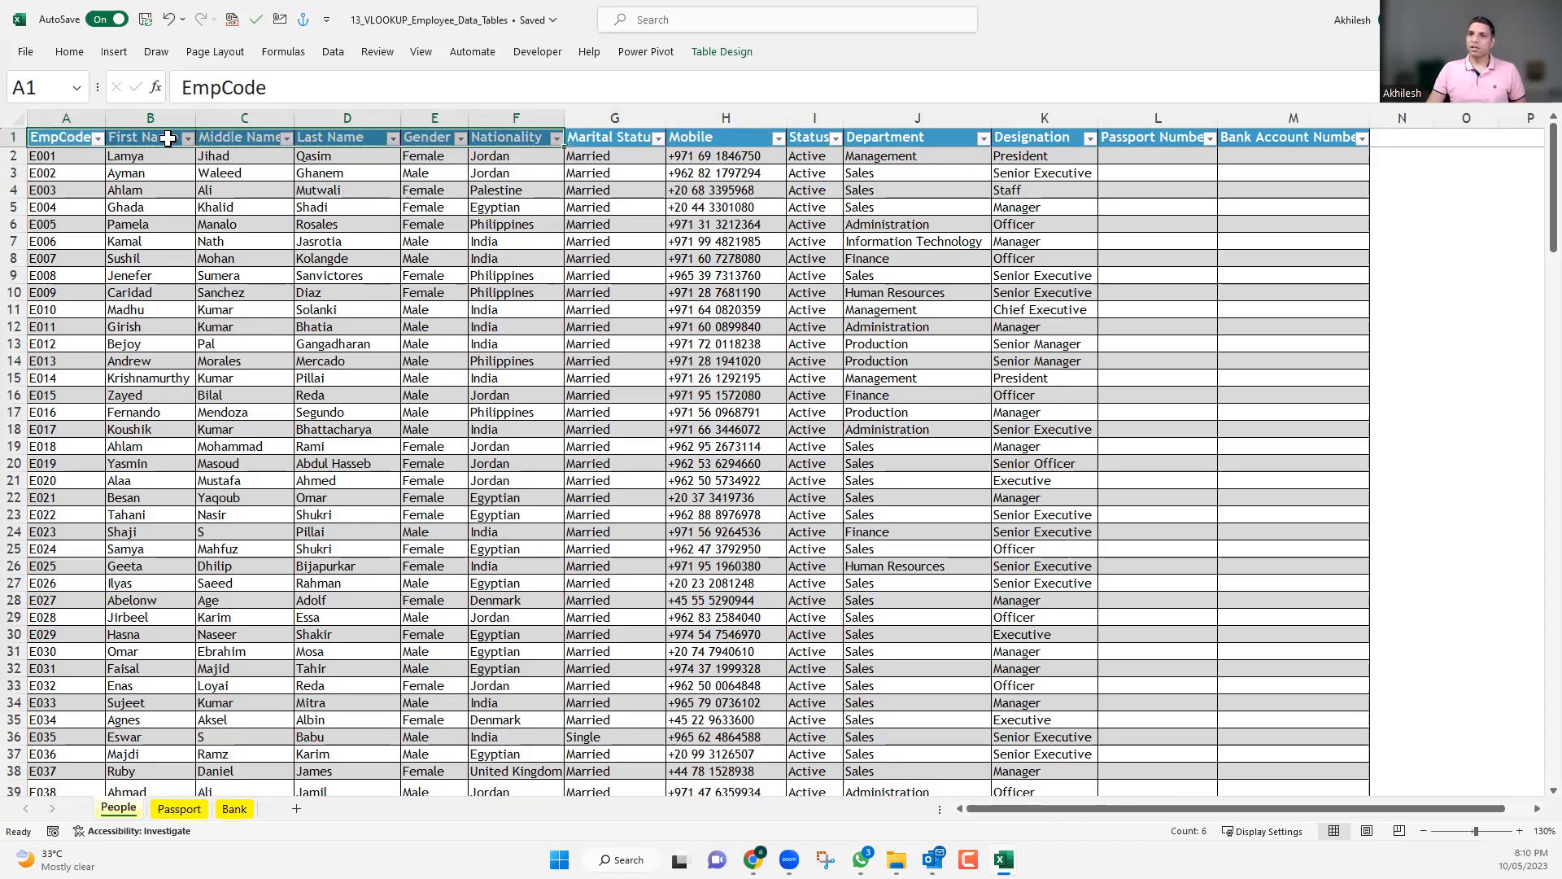
left_click_drag(795, 140, 1050, 138)
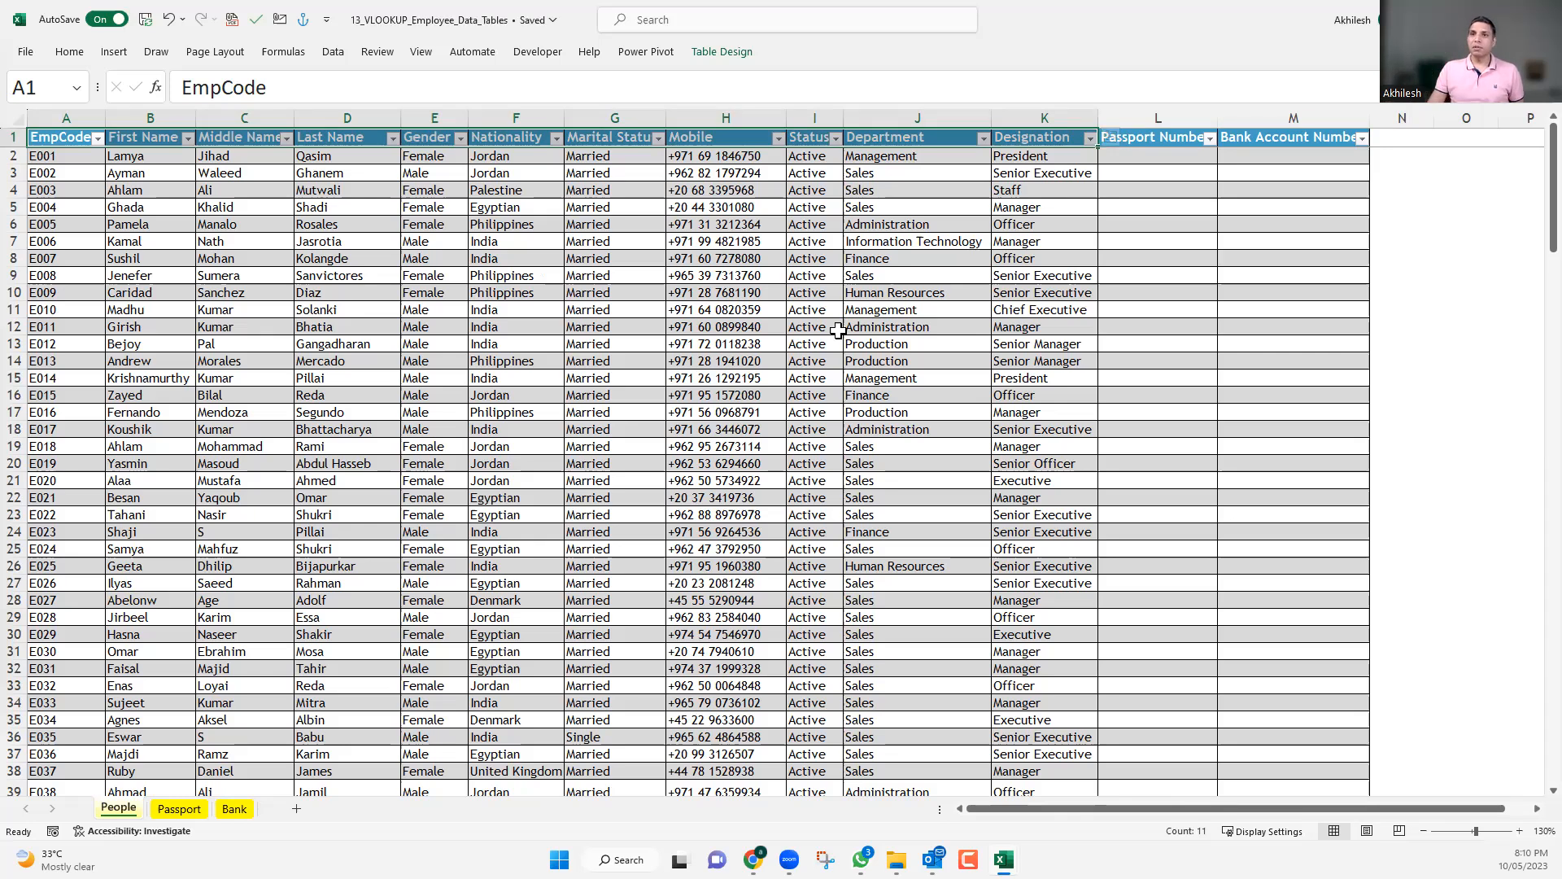
left_click(326, 192)
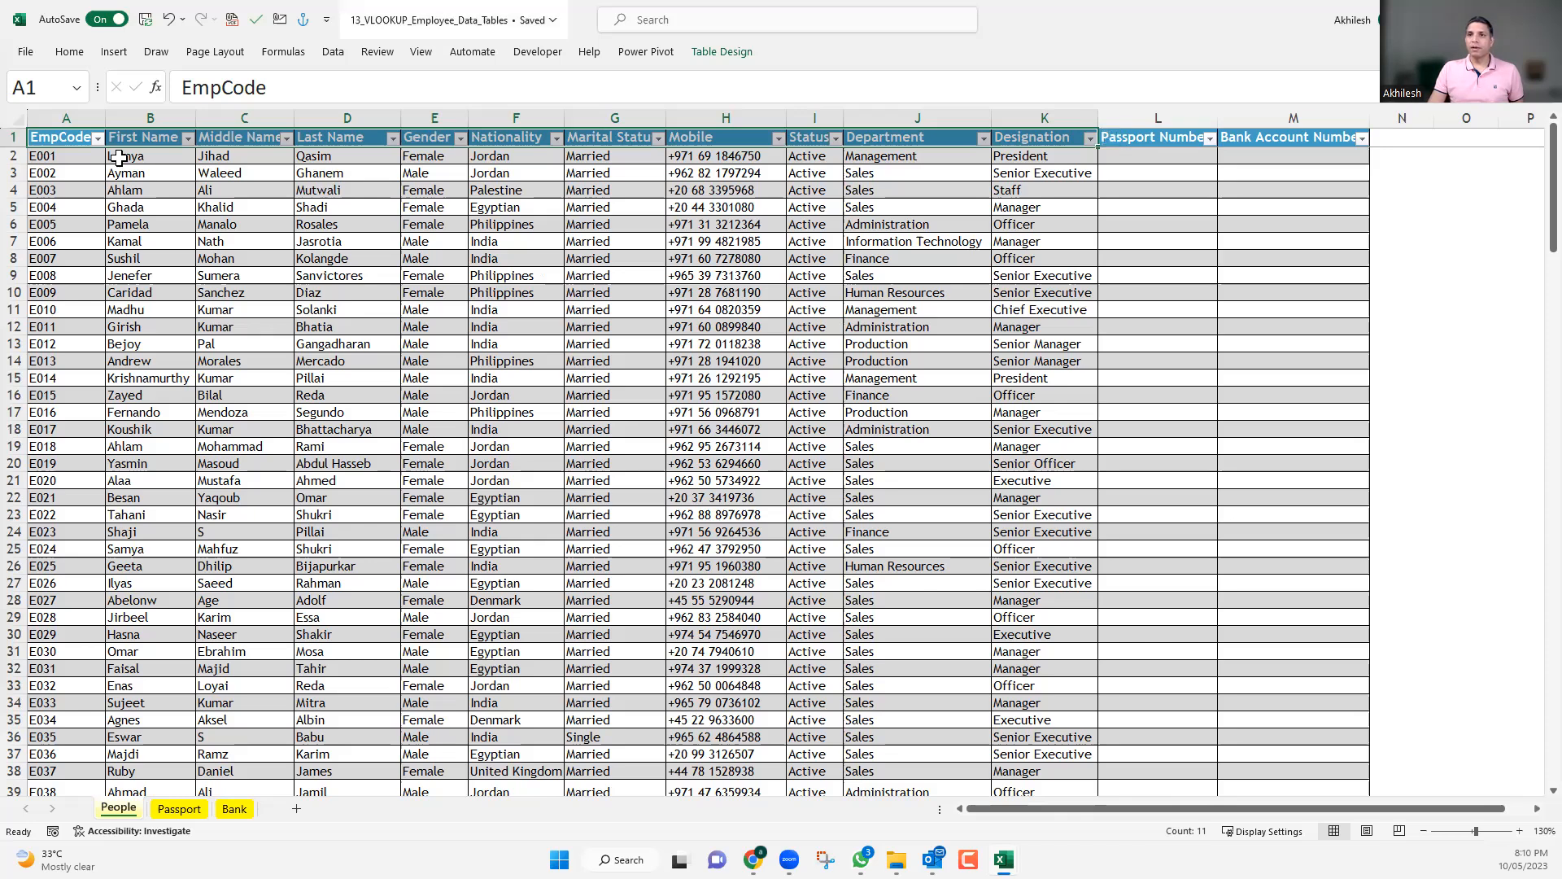
Insert a blank row above the header row of the People table.
left_click(16, 138)
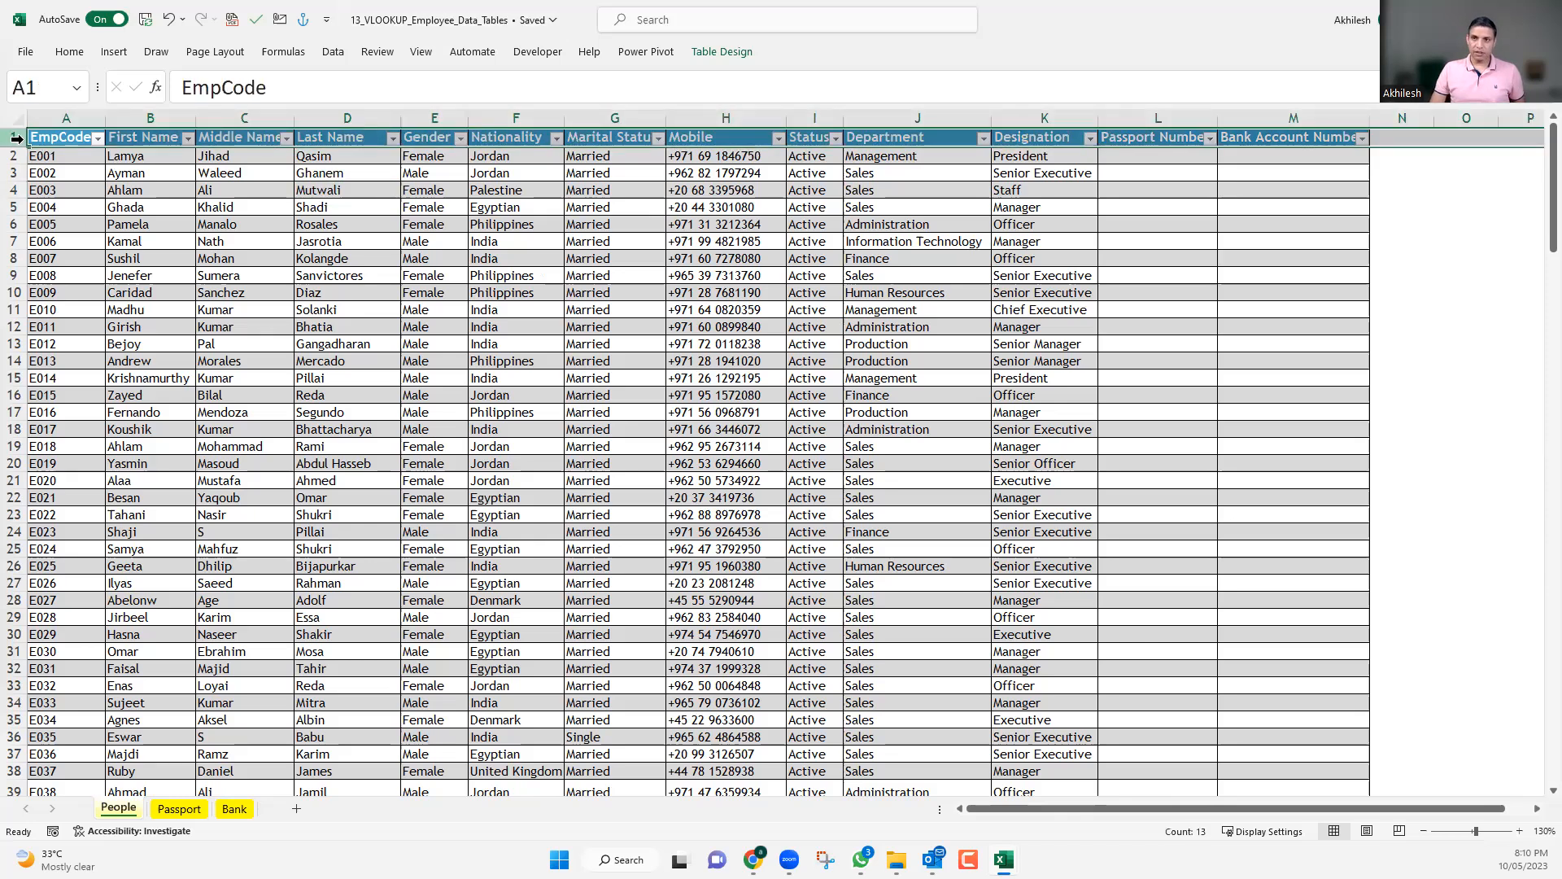
key("ctrl+shift+equal")
left_click(154, 237)
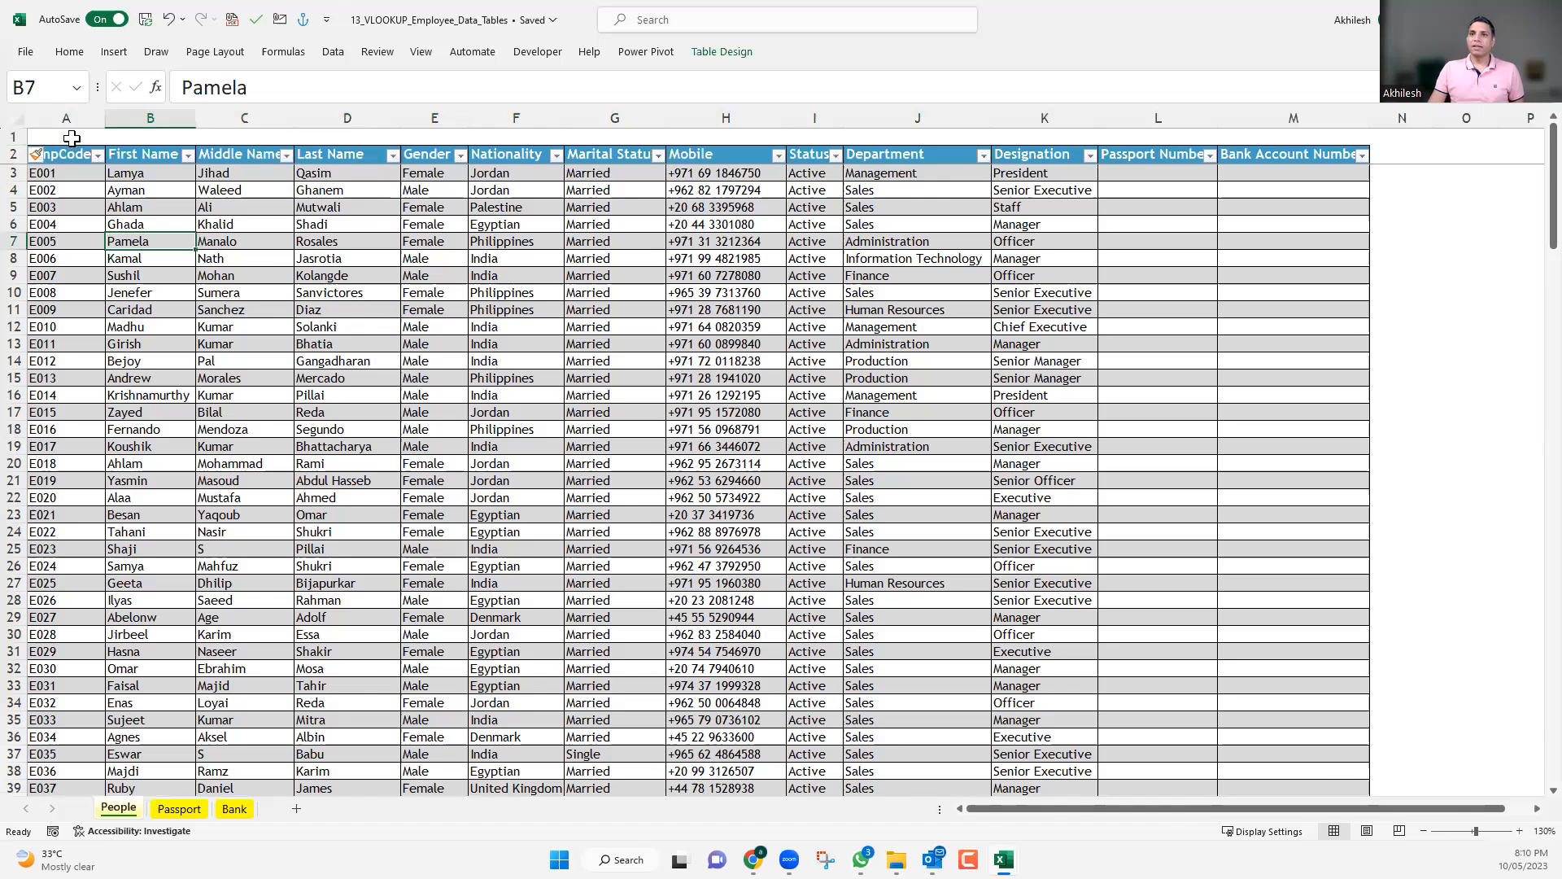
Number the People table's columns in row 1 by entering 1 and 2 in A1:B1 and filling the series to 13 in column M.
left_click(72, 138)
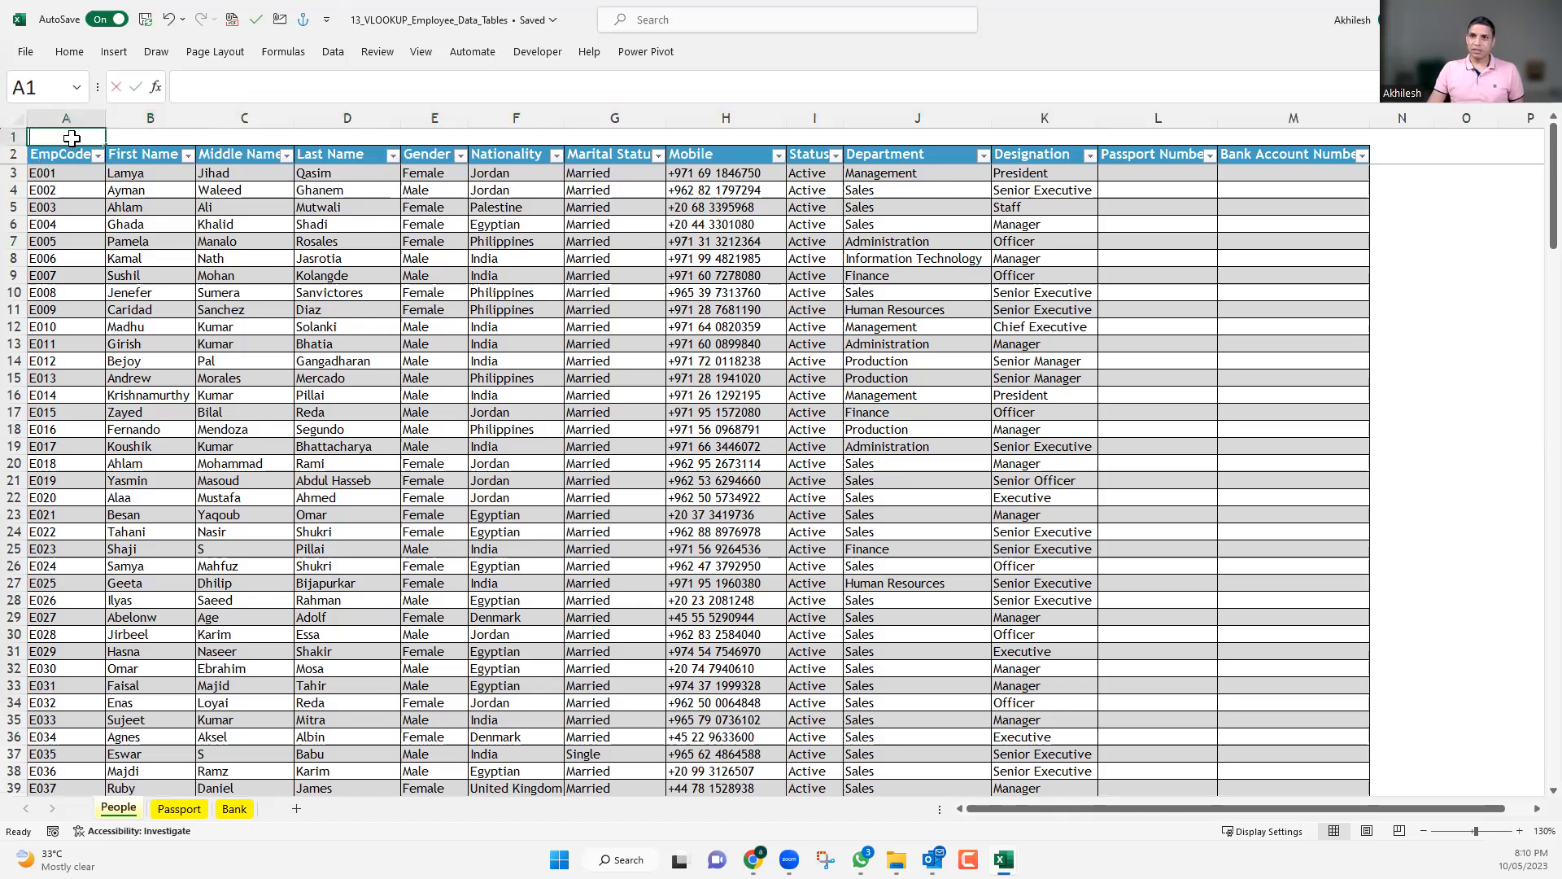
type("1")
key("Tab")
type("2")
left_click_drag(72, 139, 1336, 135)
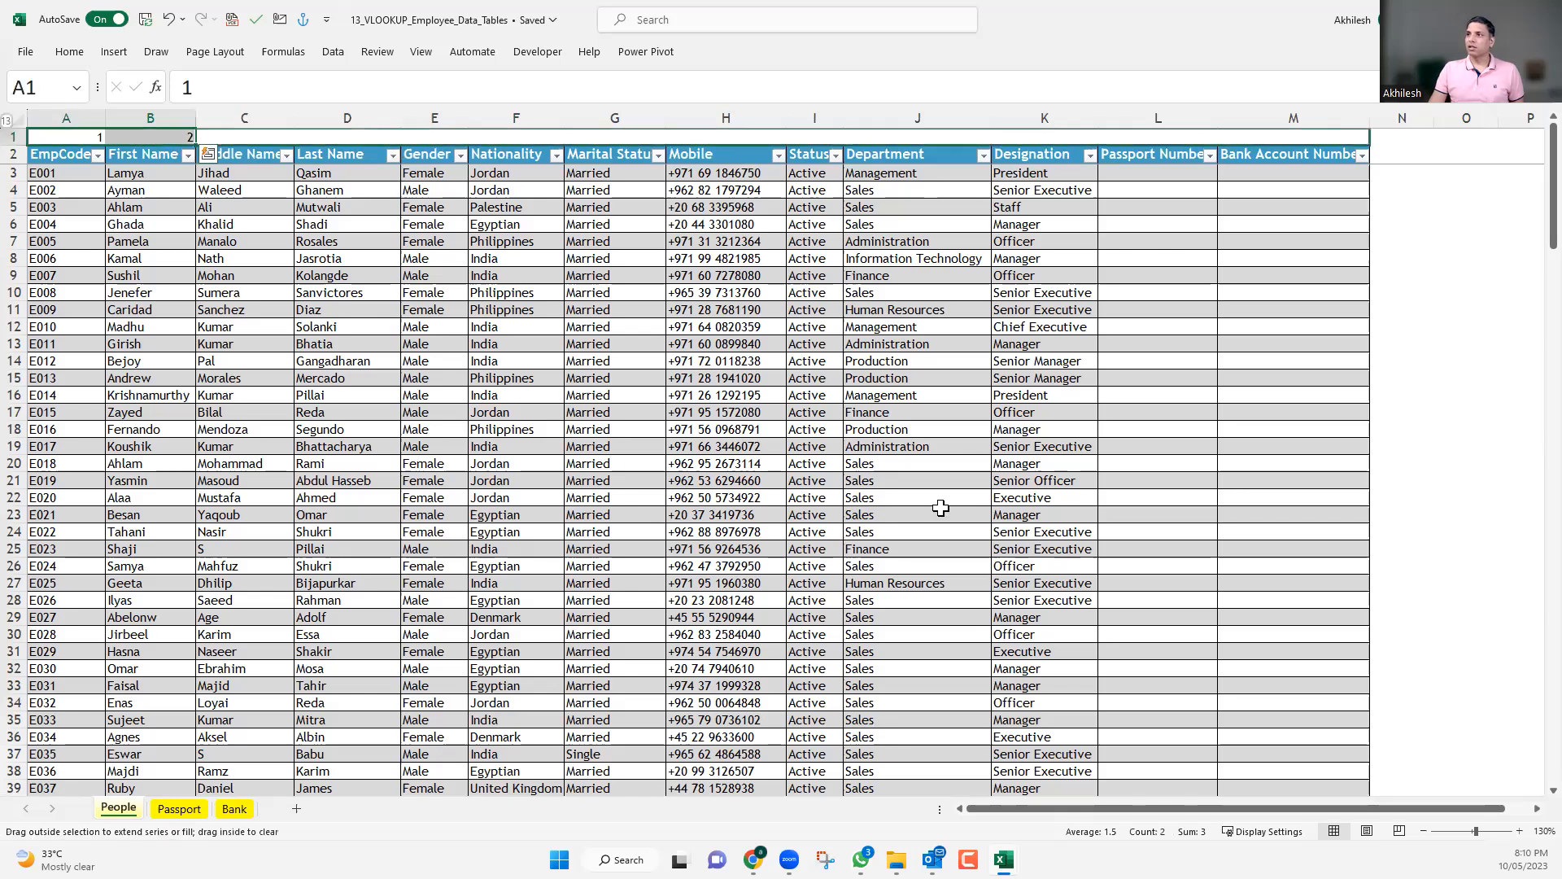
left_click(826, 583)
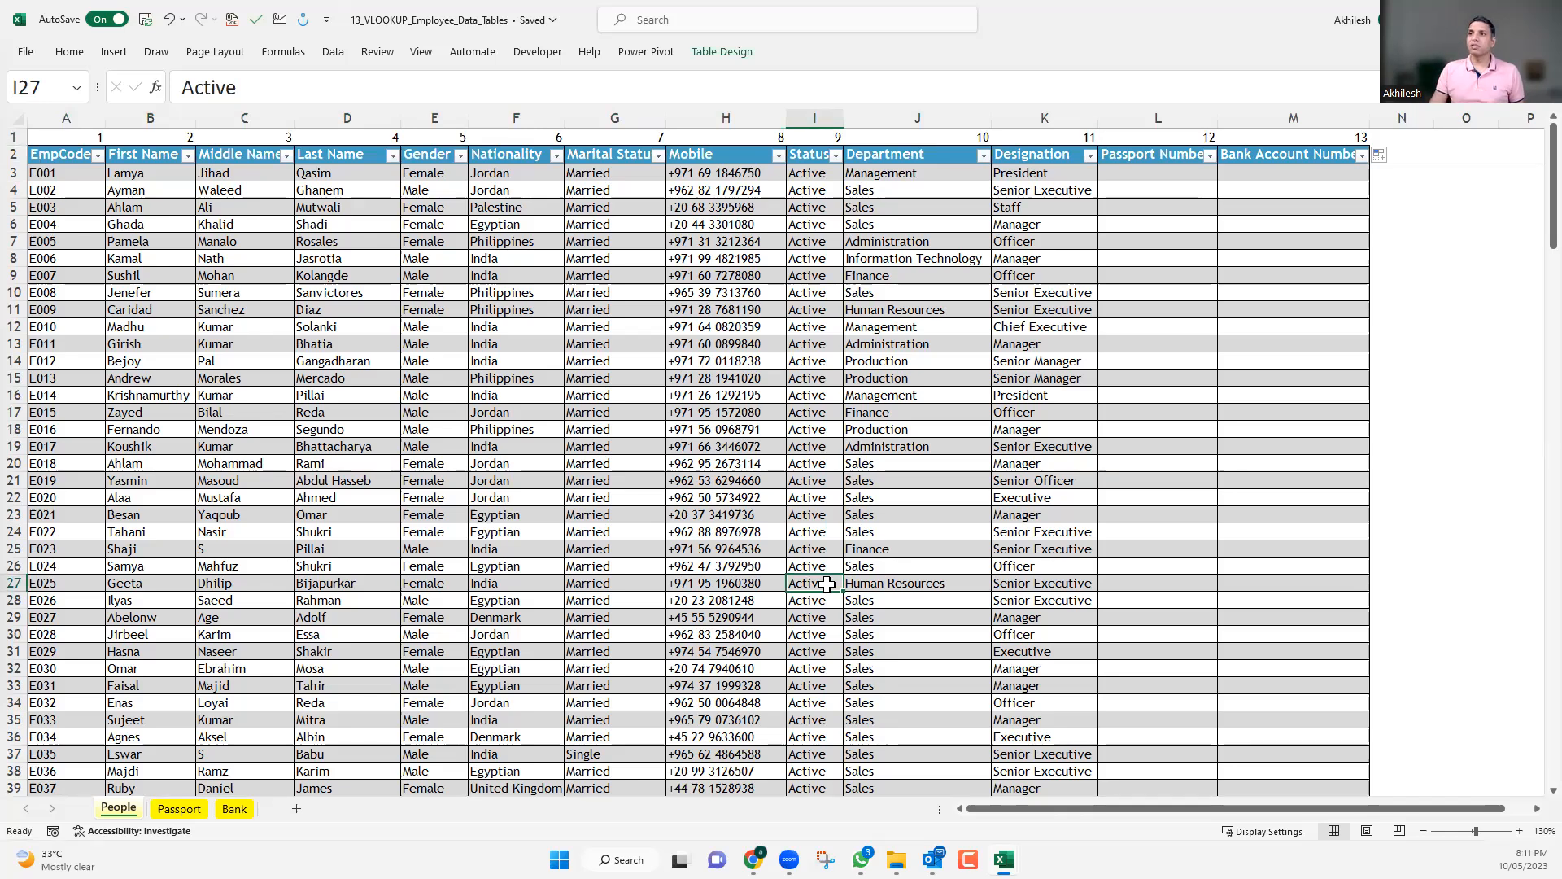
Check the column number above Marital Status, and view the Nationality formula in E2 on the Passport sheet.
left_click(623, 138)
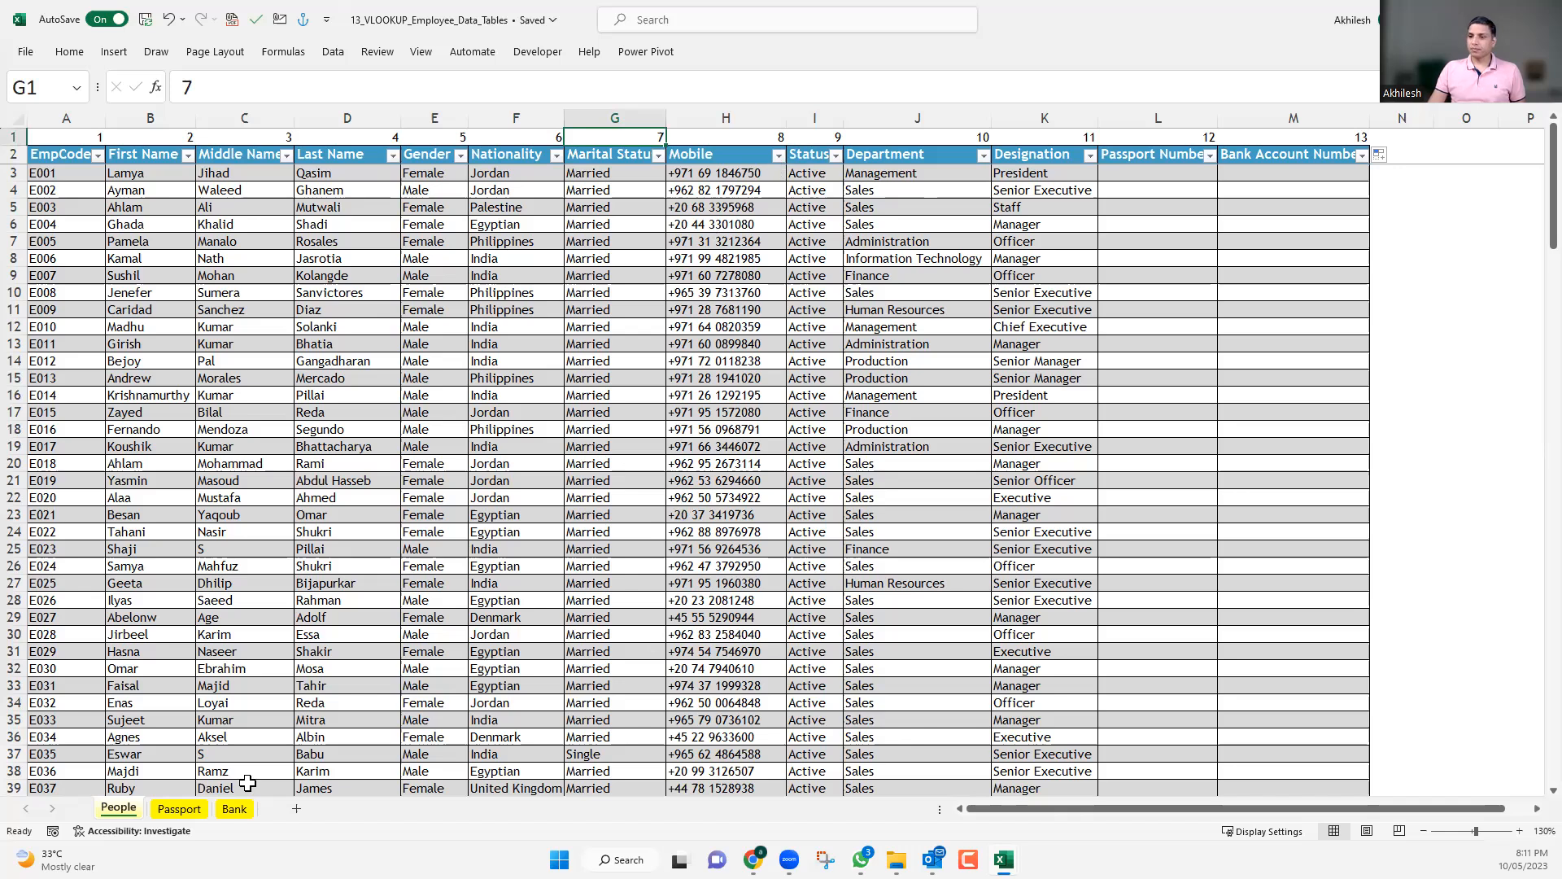
key("ctrl+Page_Down")
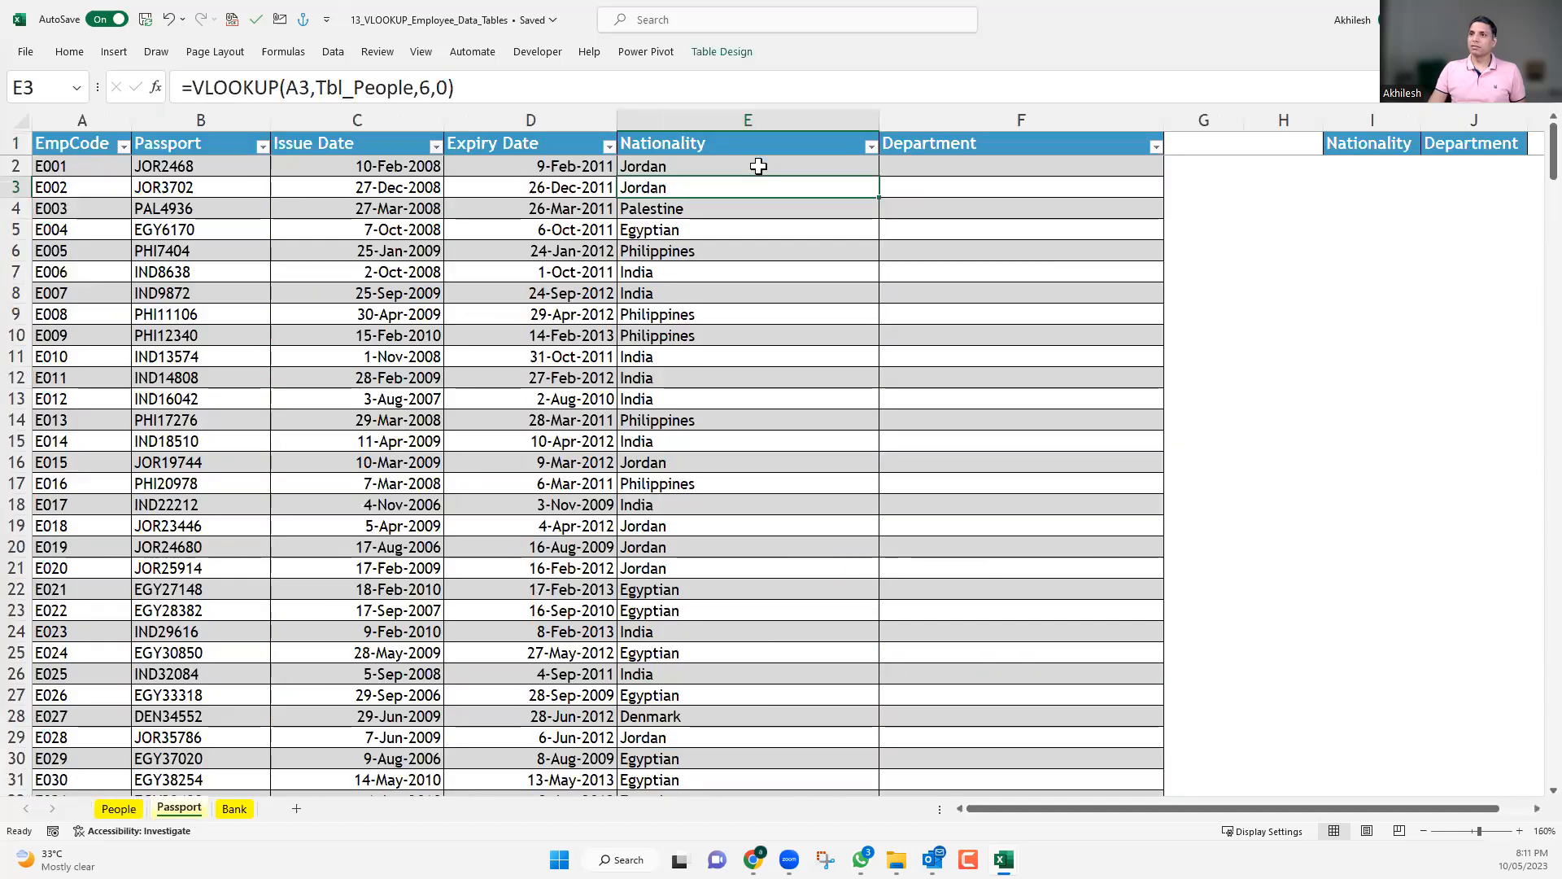
left_click(758, 166)
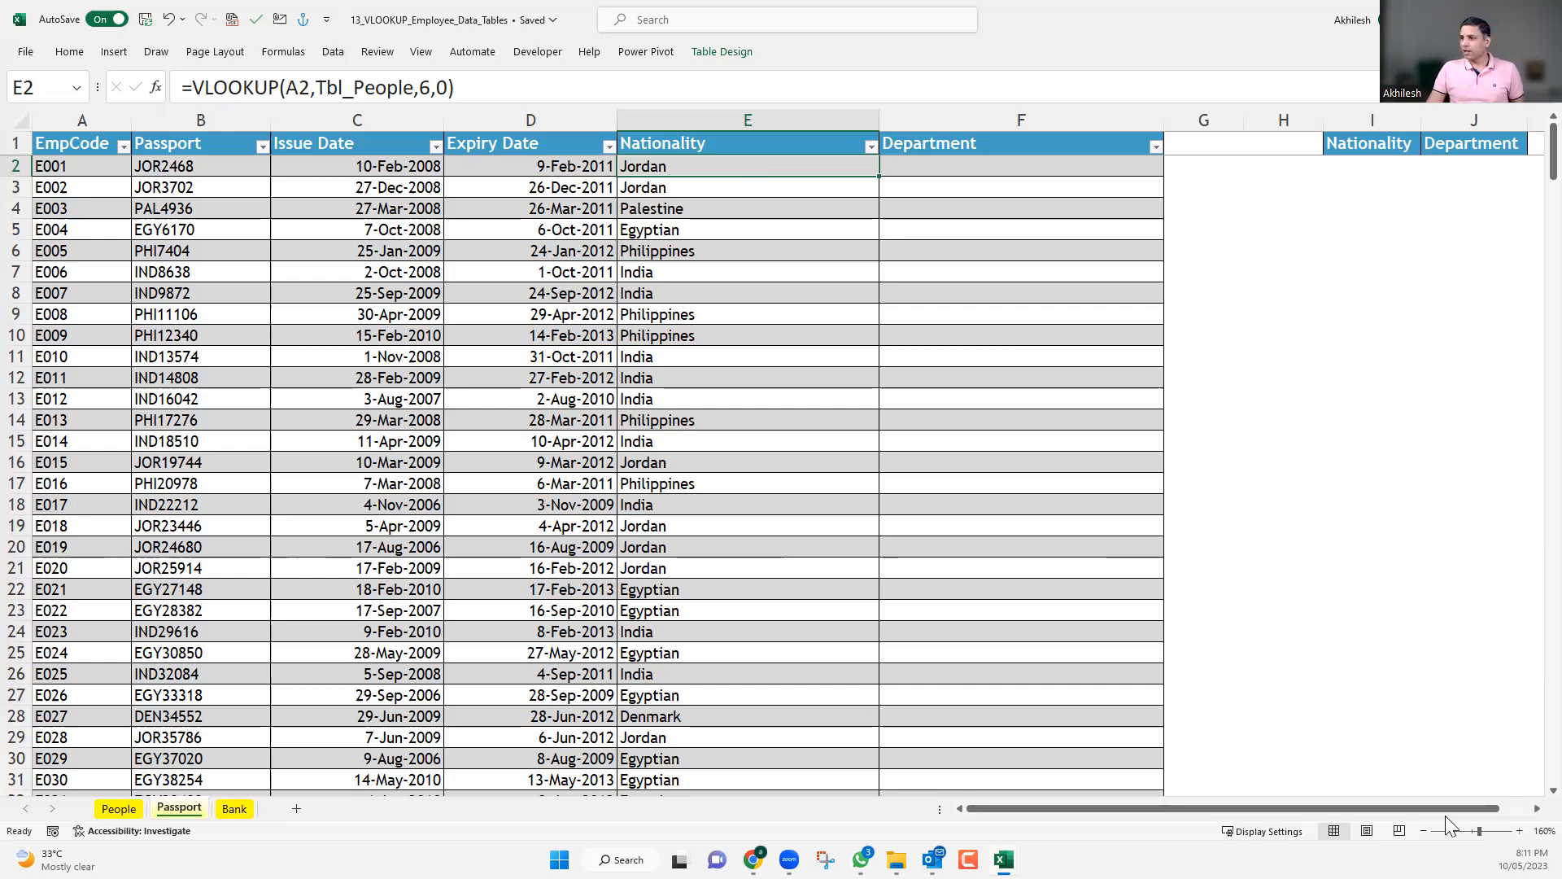
Narrow the Department column F of the Passport table.
left_click(1424, 831)
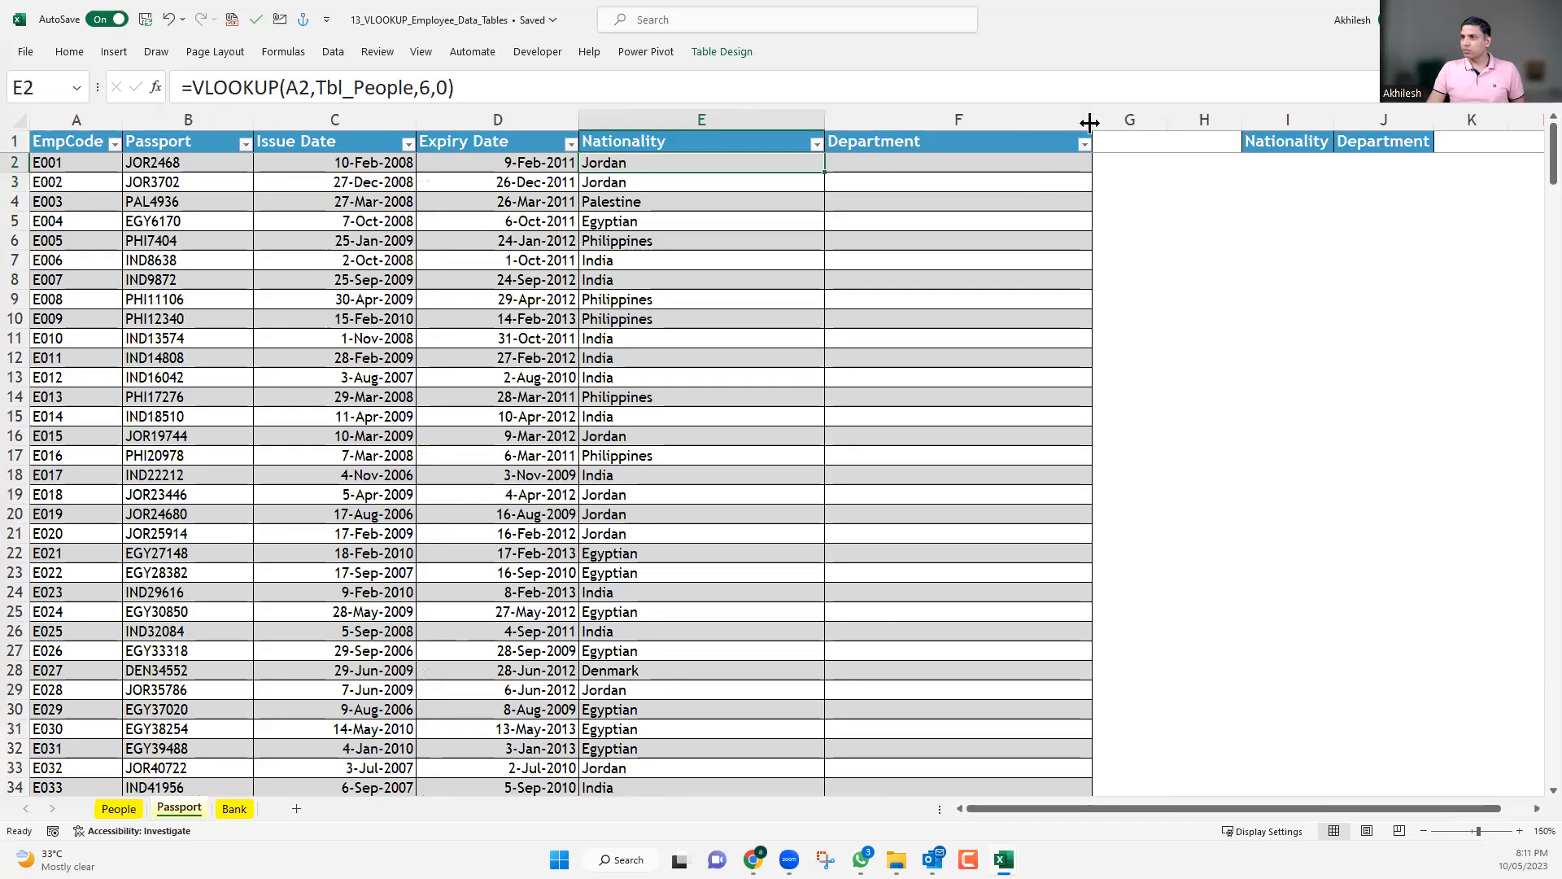
left_click_drag(997, 143, 970, 154)
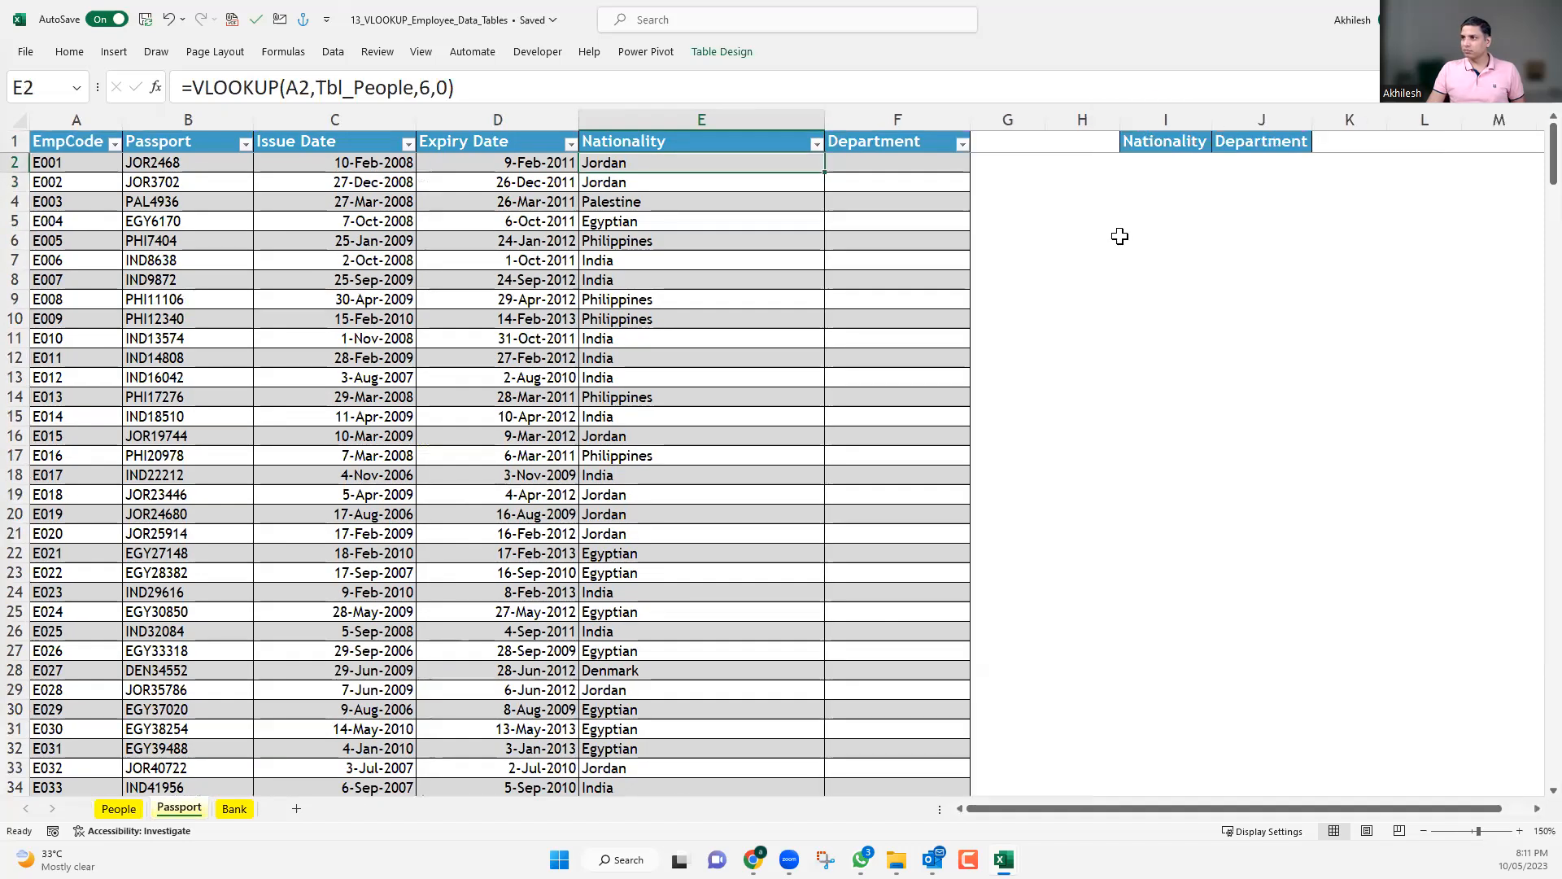
left_click(1128, 224)
left_click(1112, 217)
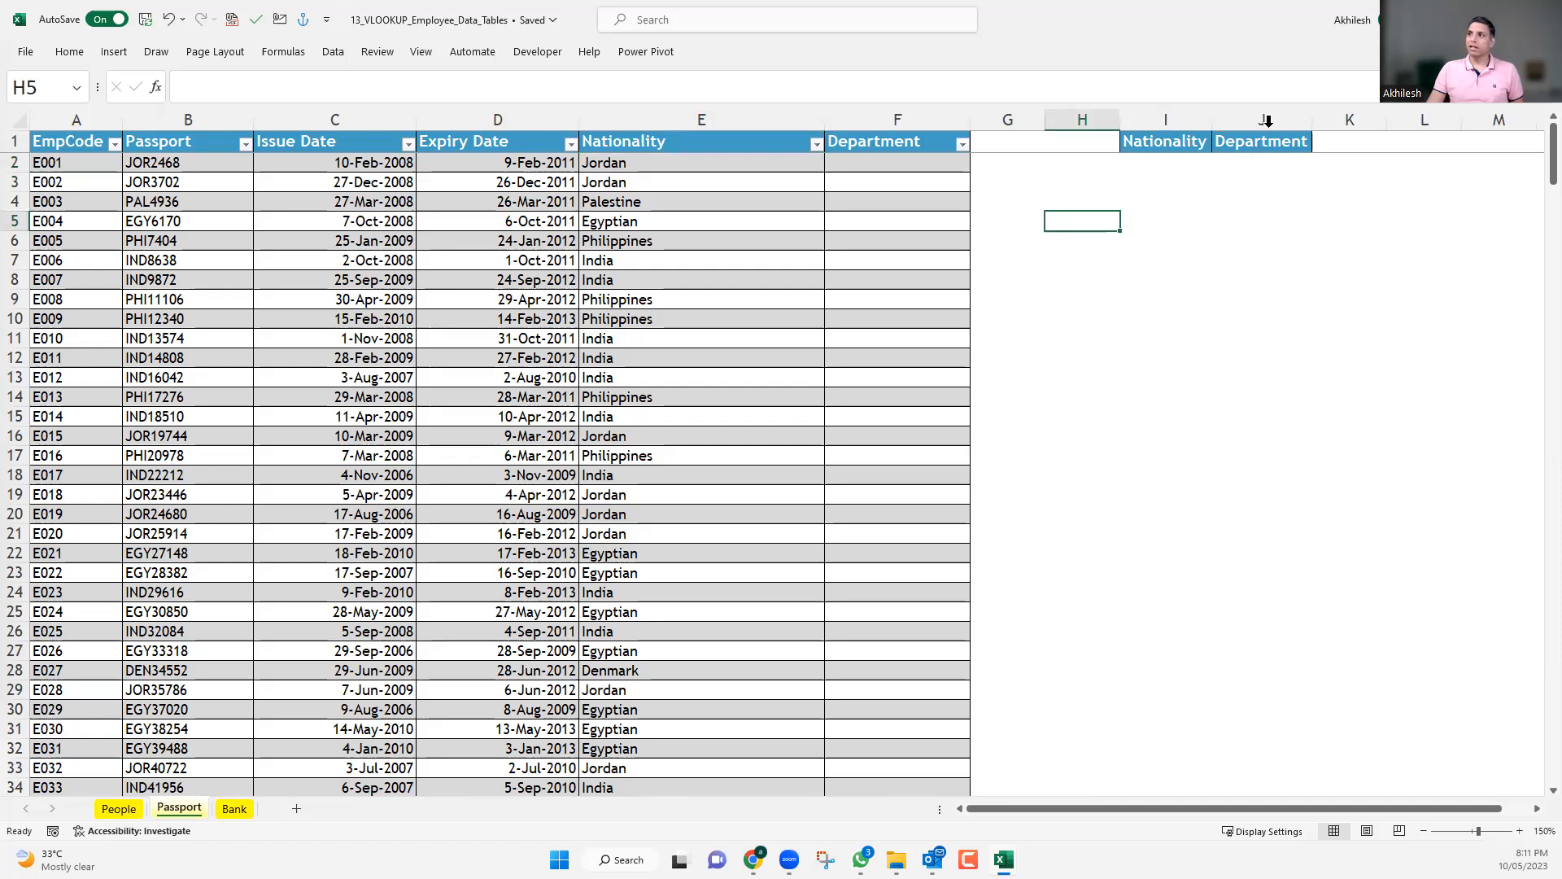
Delete columns J and I, which hold the spare Department and Nationality headers beside the Passport table.
left_click(1266, 114)
key("ctrl+minus")
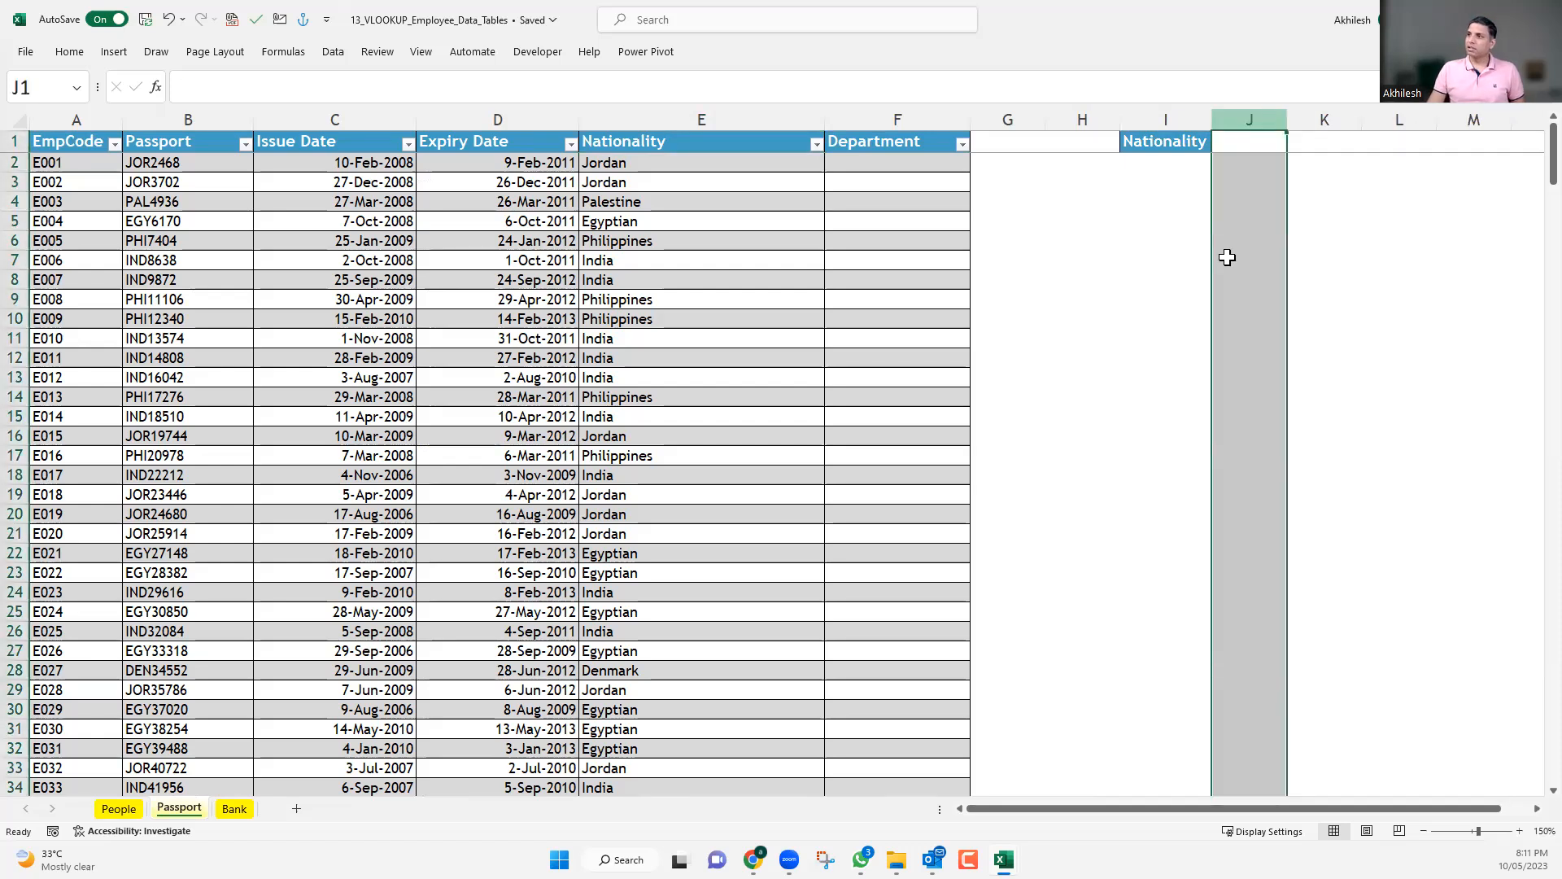
left_click(1186, 259)
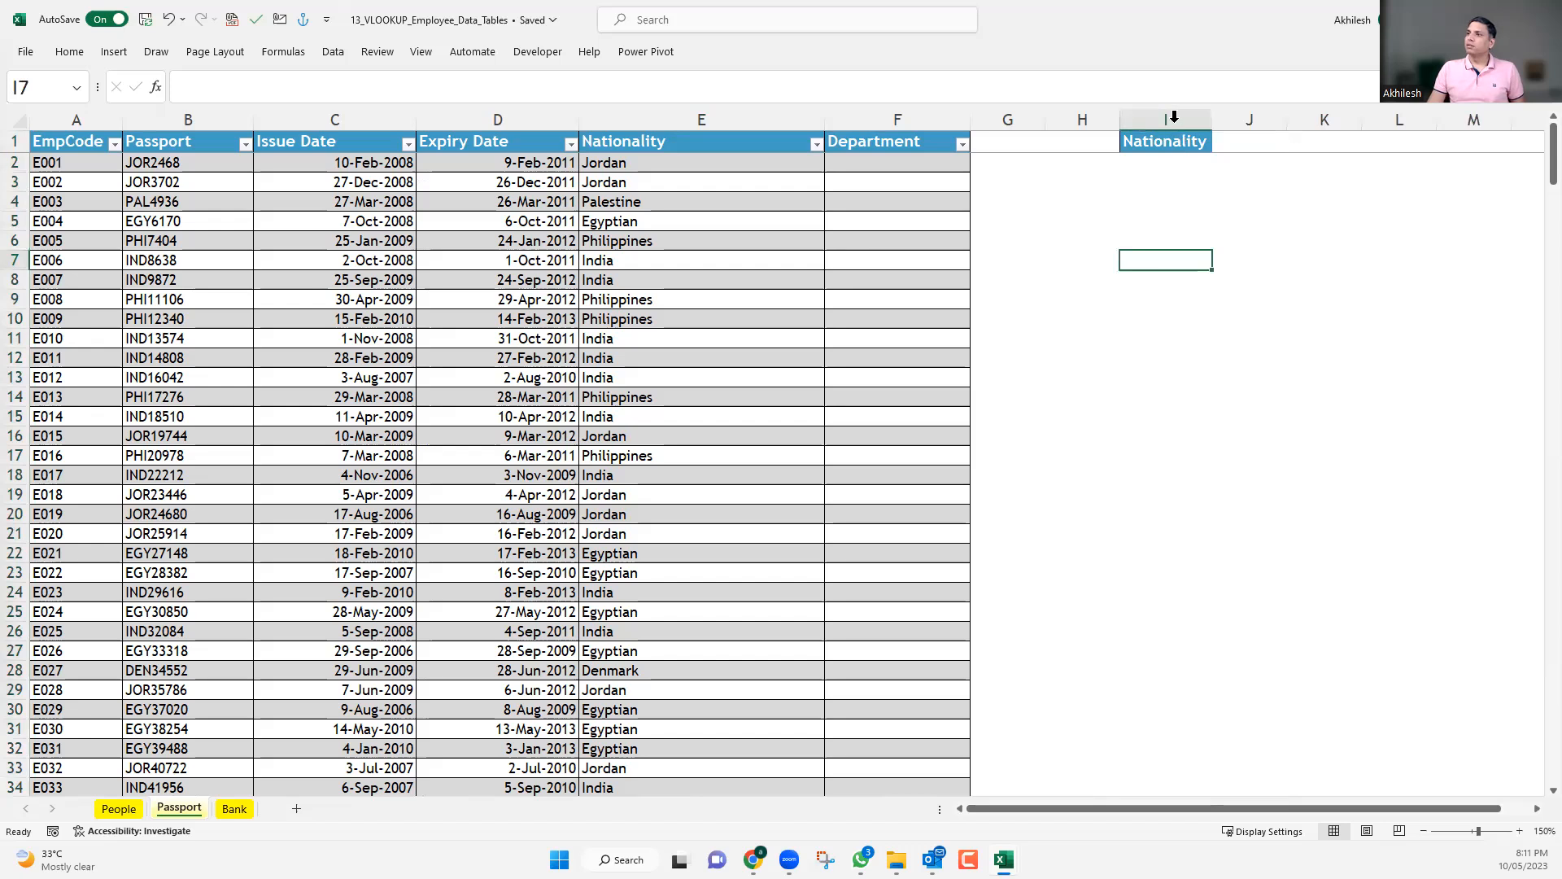
left_click(1174, 117)
key("ctrl+minus")
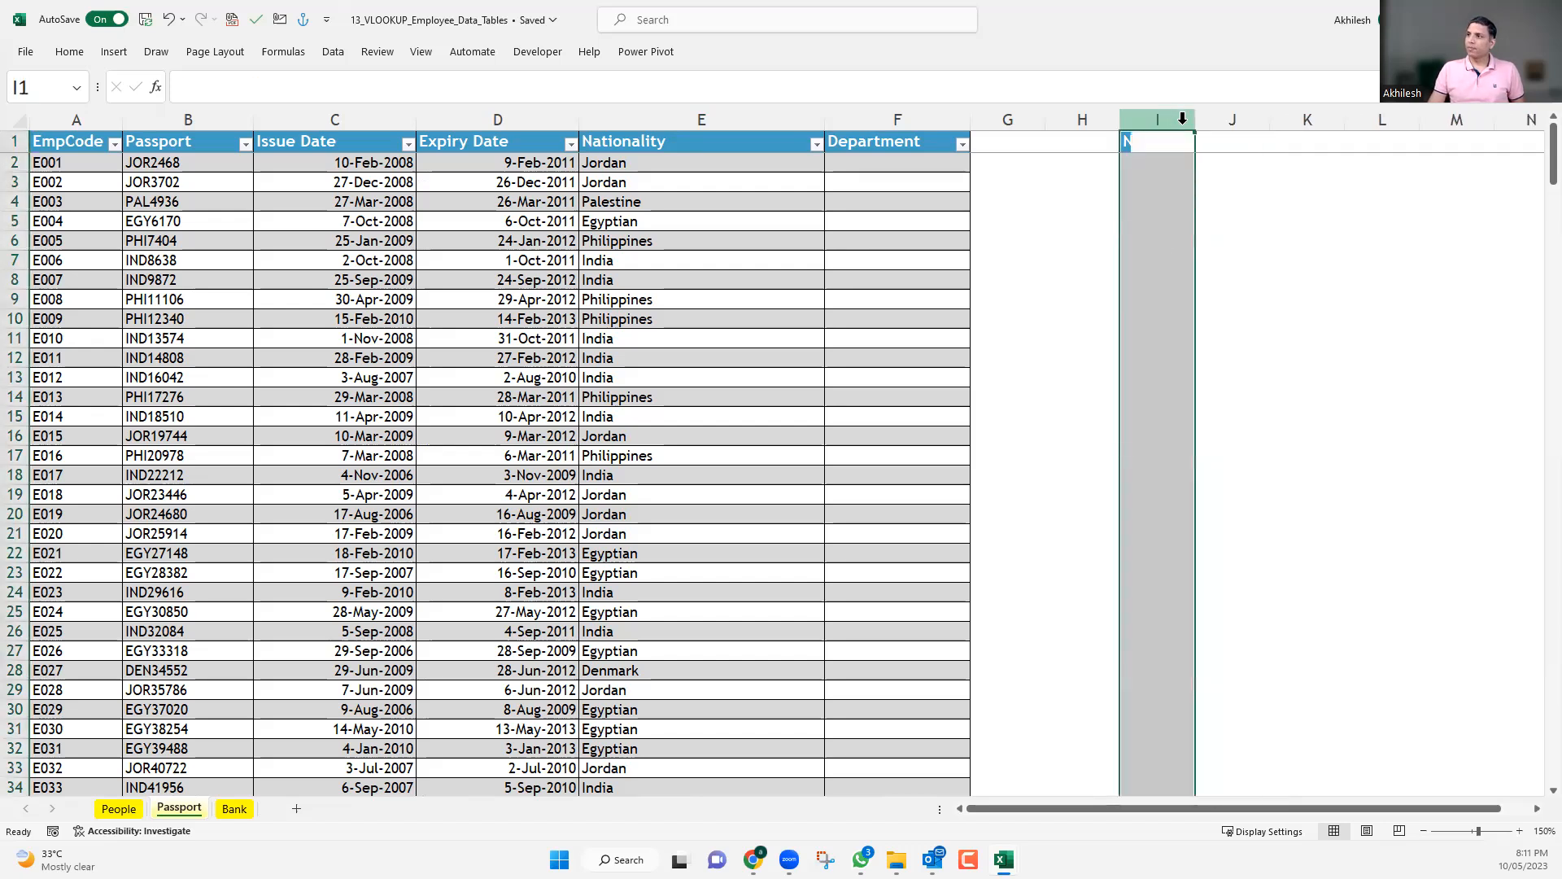
left_click(1148, 260)
left_click(1140, 176)
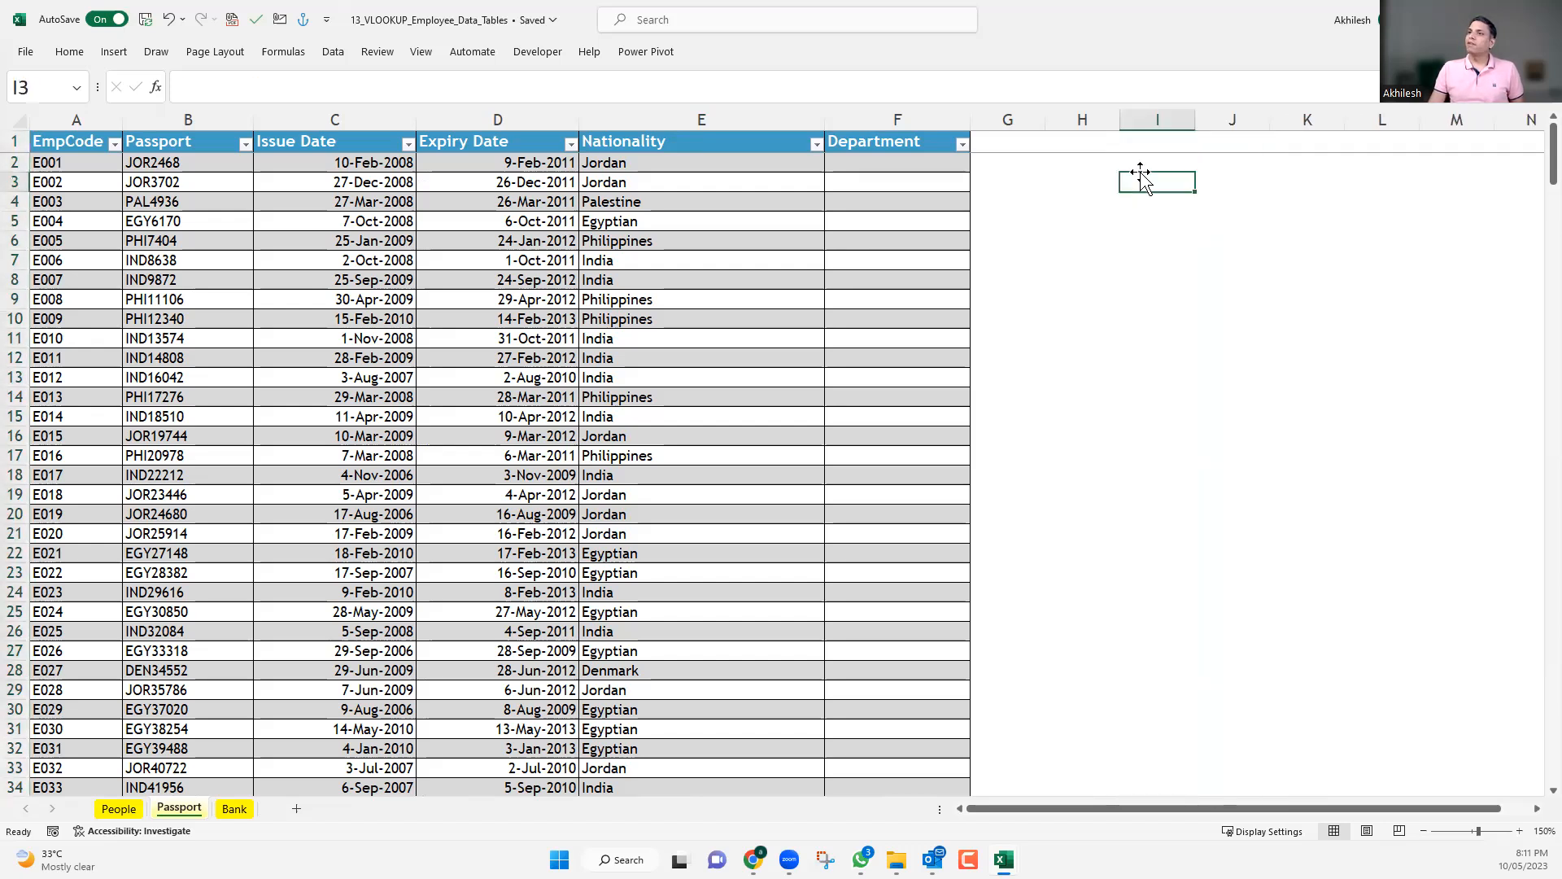
Compare the Passport table's Nationality header with its position in the People header row, counting from EmpCode through Nationality.
left_click(752, 142)
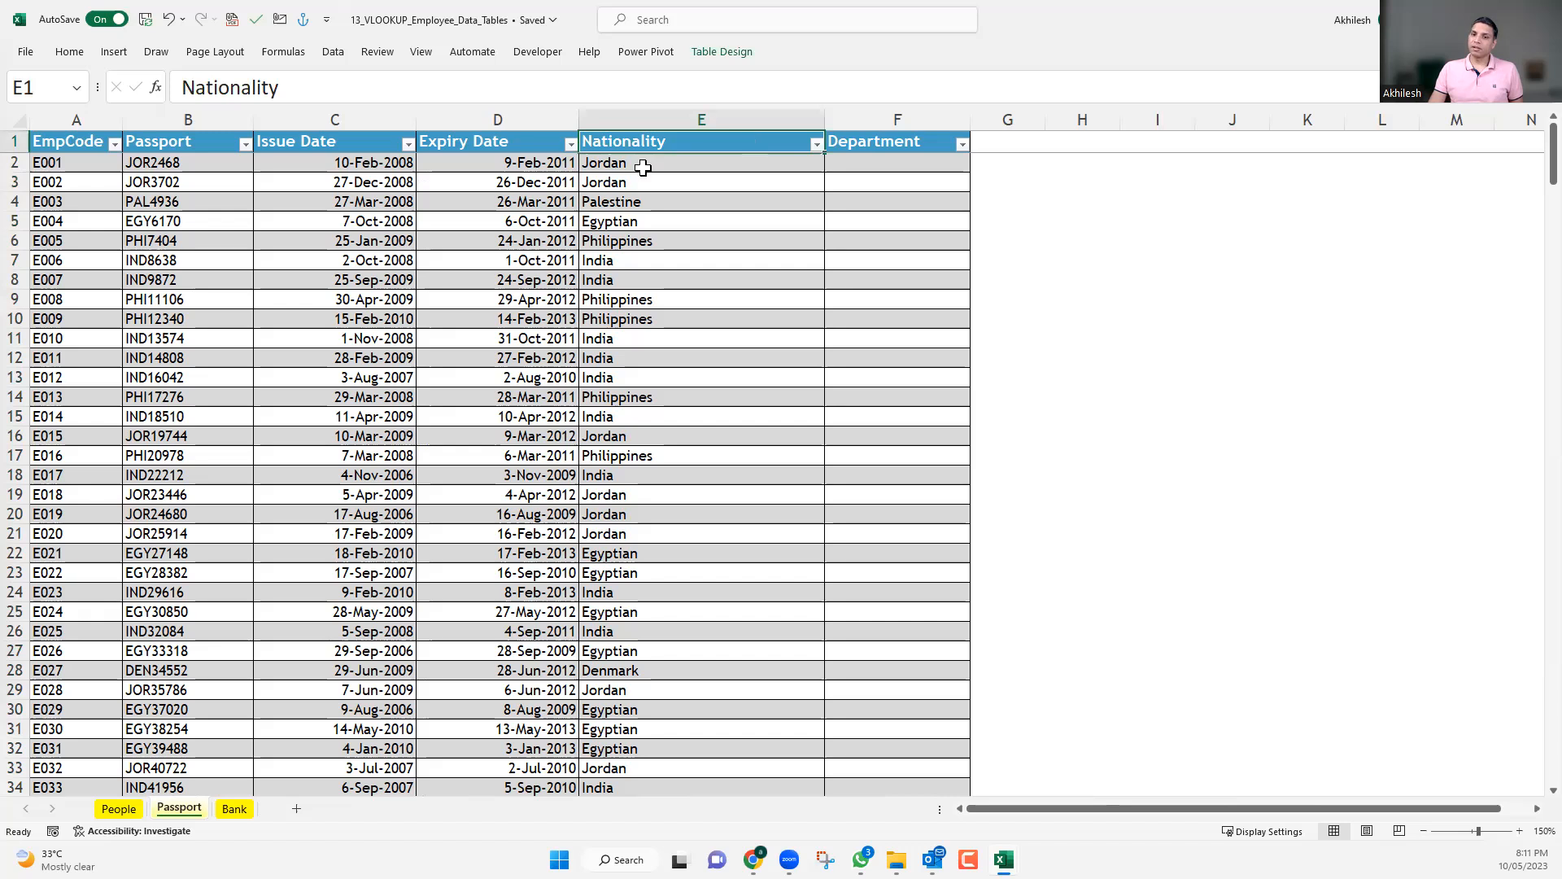
left_click(118, 809)
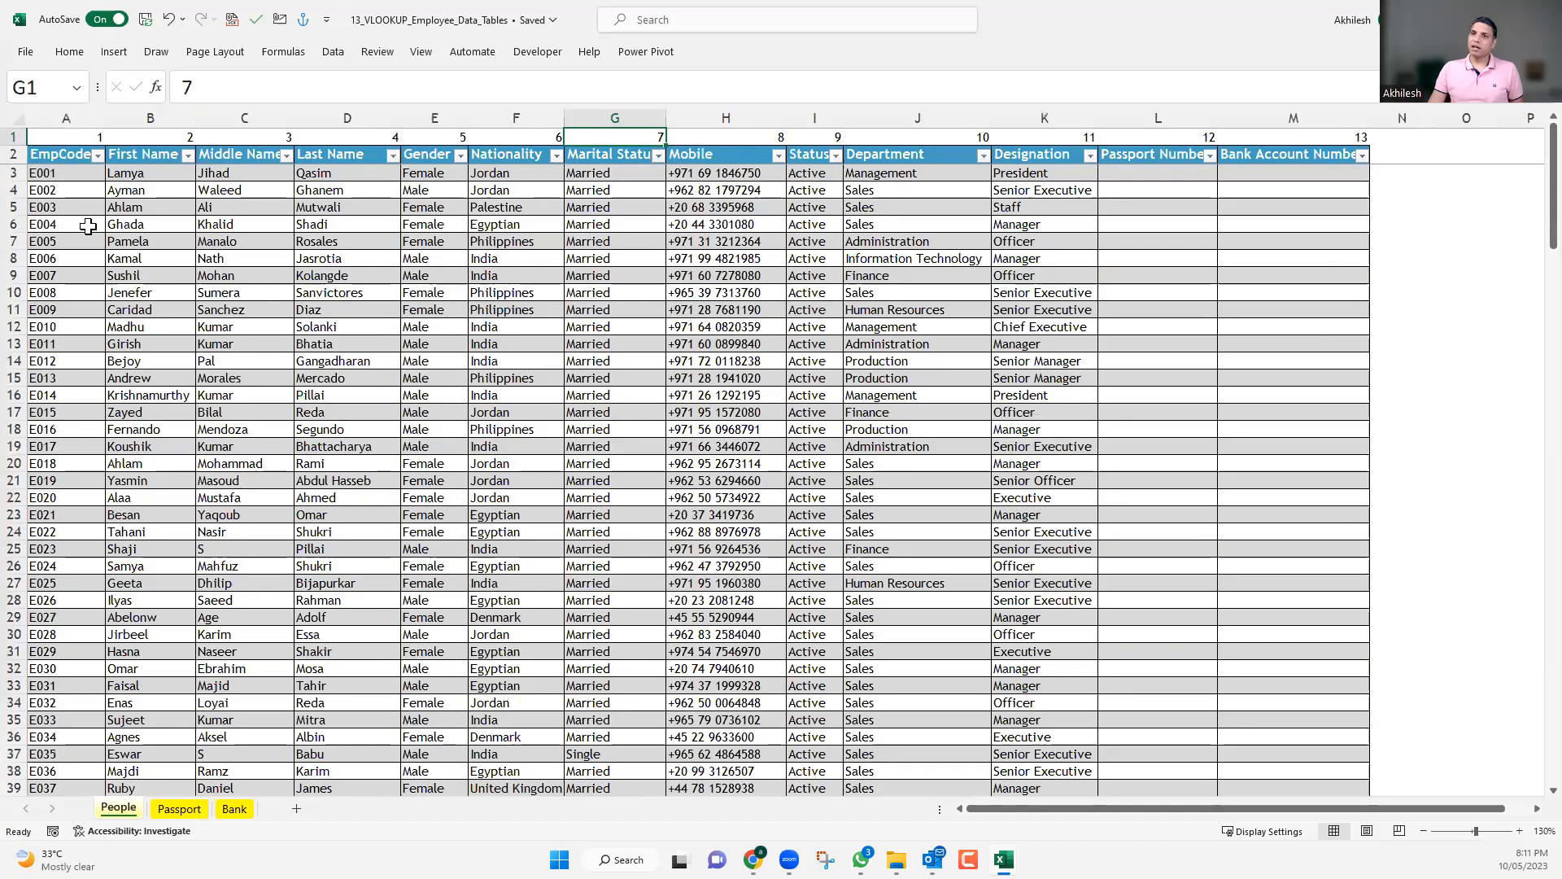
left_click(15, 153)
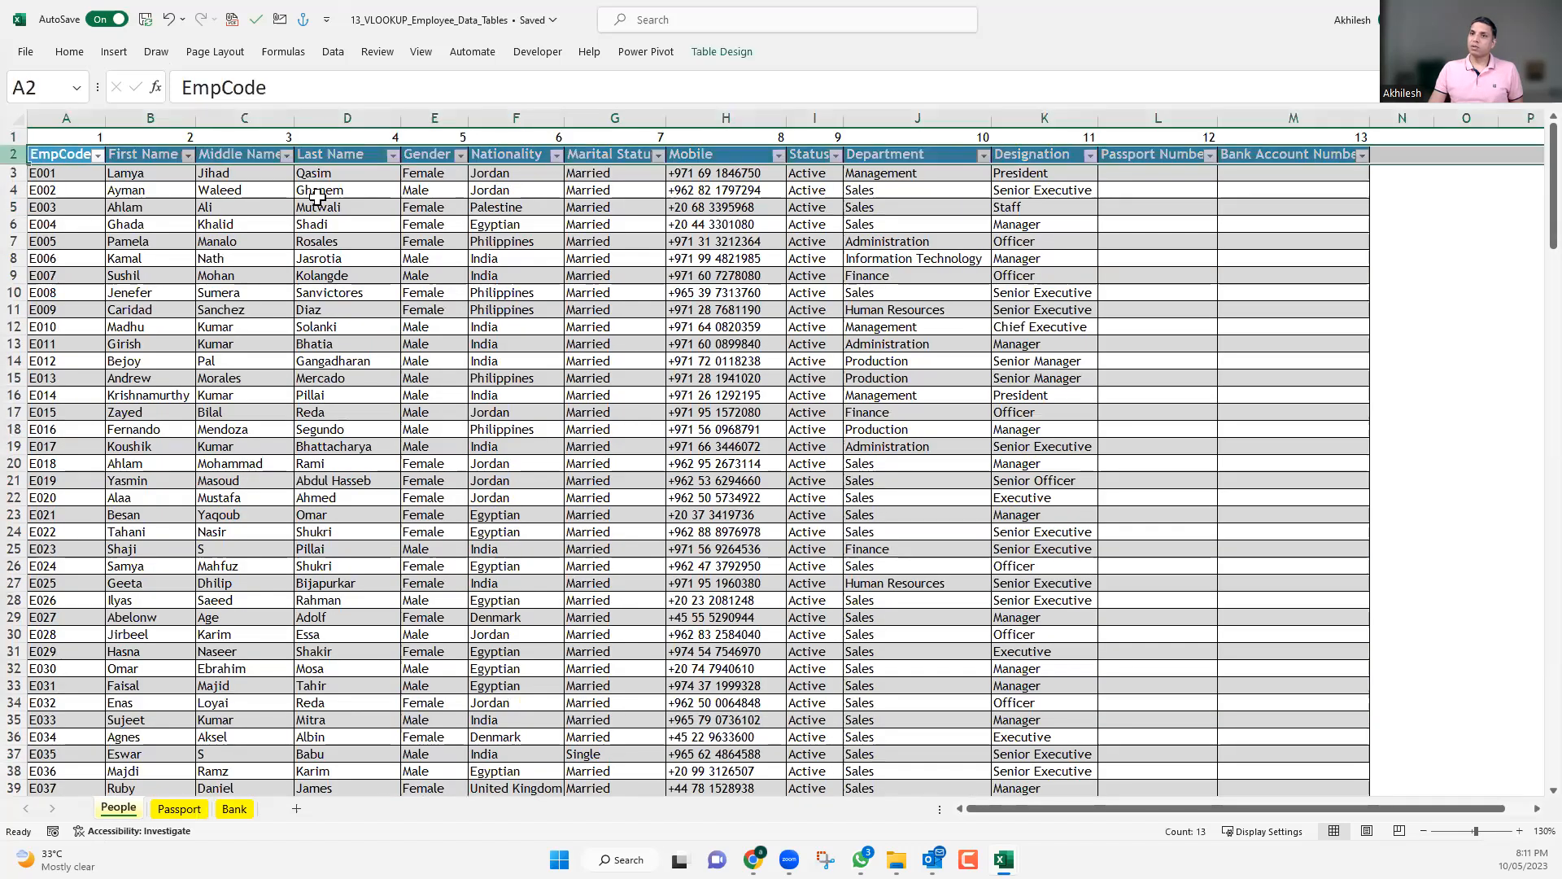
left_click(65, 153)
left_click_drag(461, 151, 513, 156)
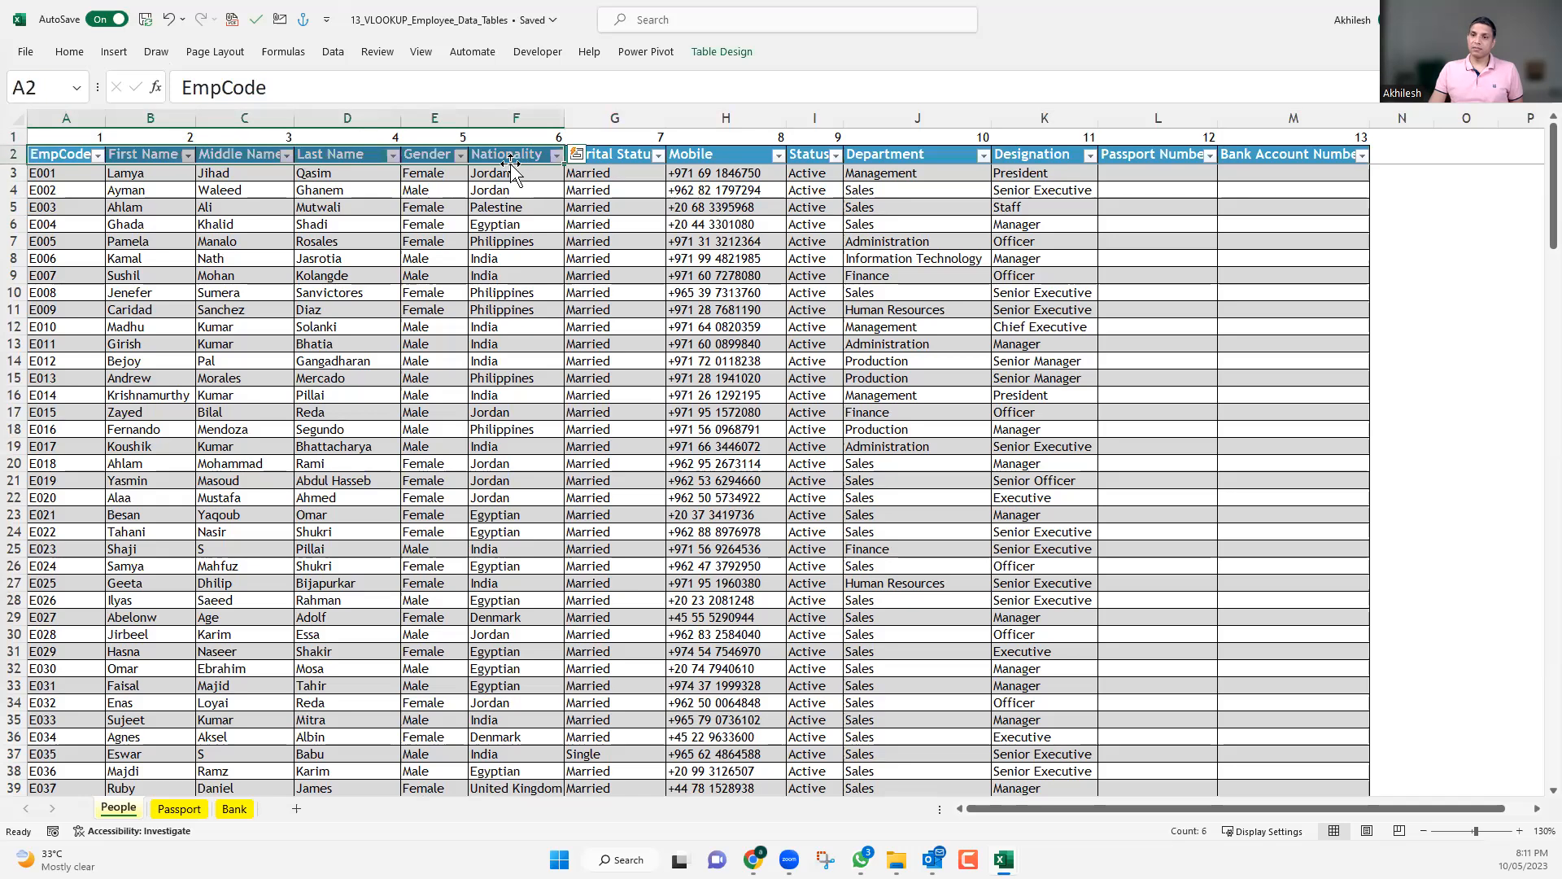
key("ctrl+Page_Down")
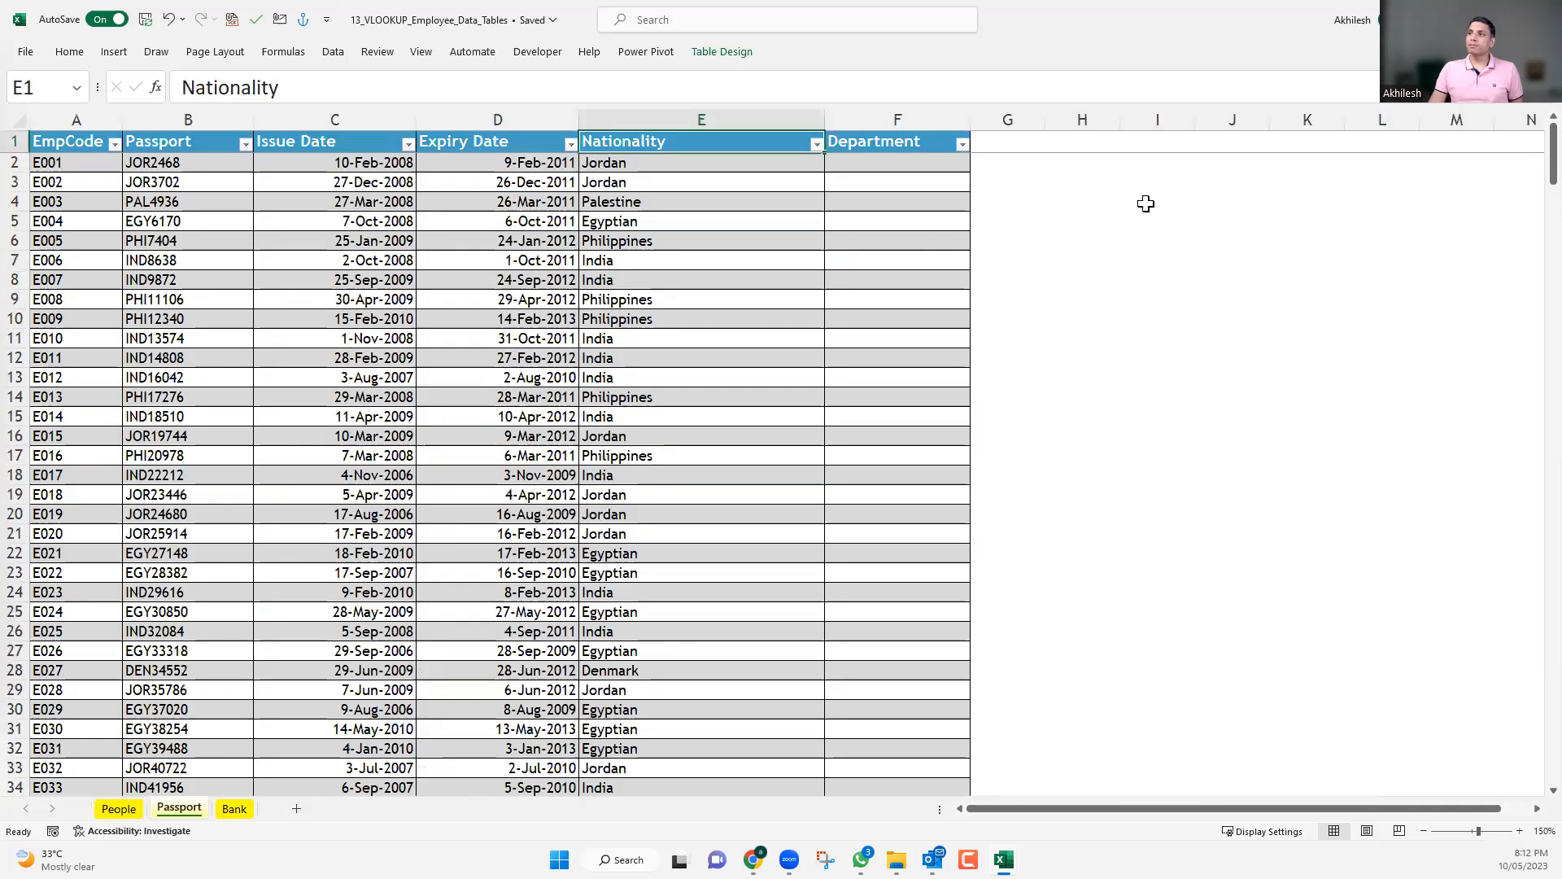
Start a MATCH formula in I4 of the Passport sheet with the Nationality header E1 as the lookup value.
left_click(1146, 202)
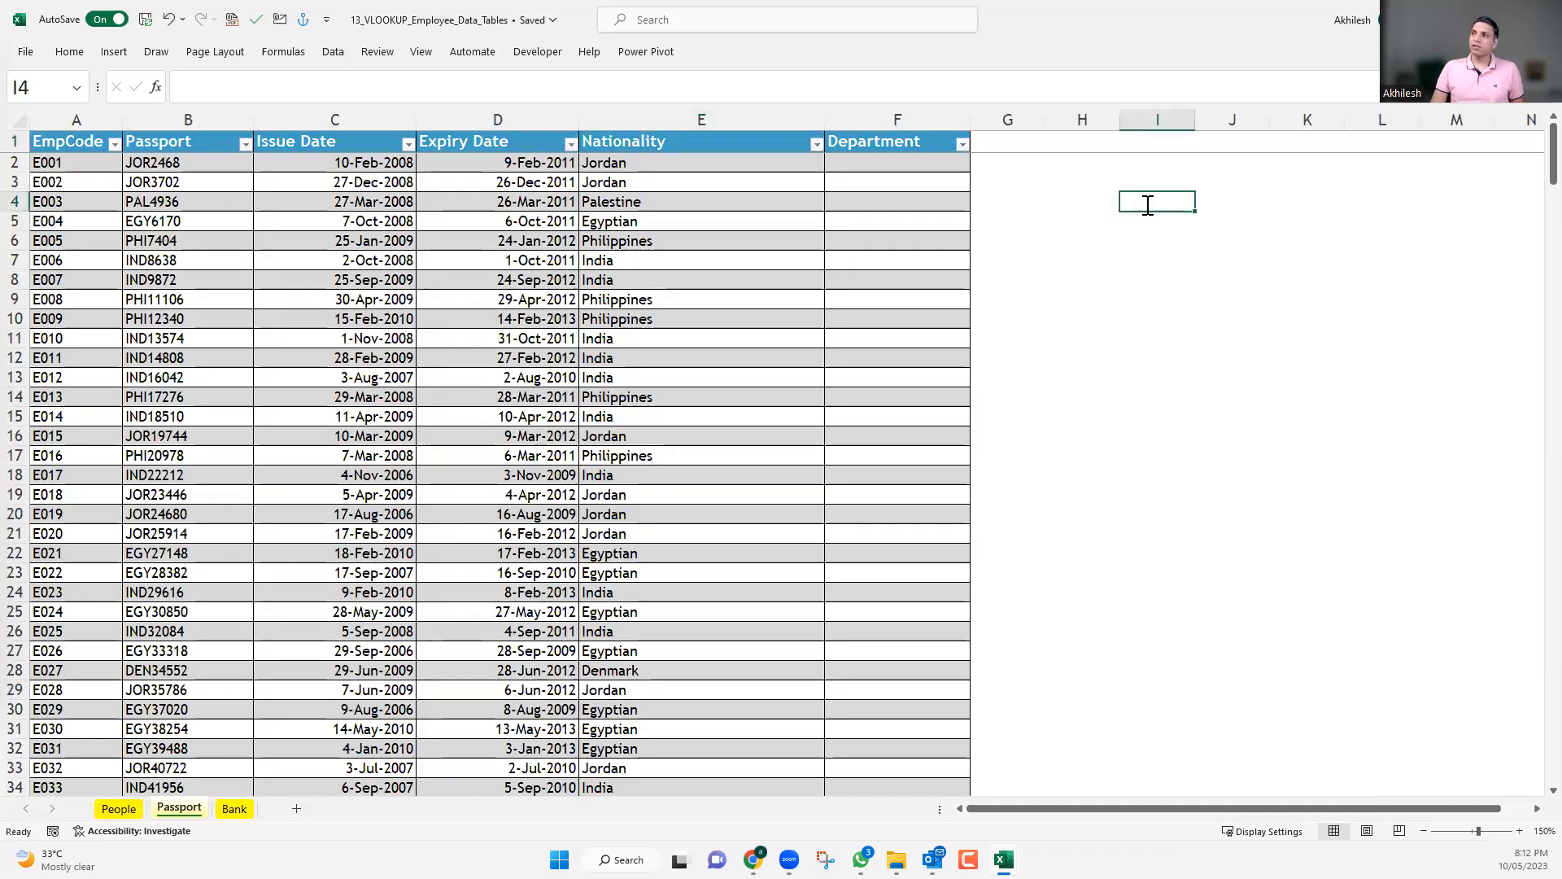
type("=")
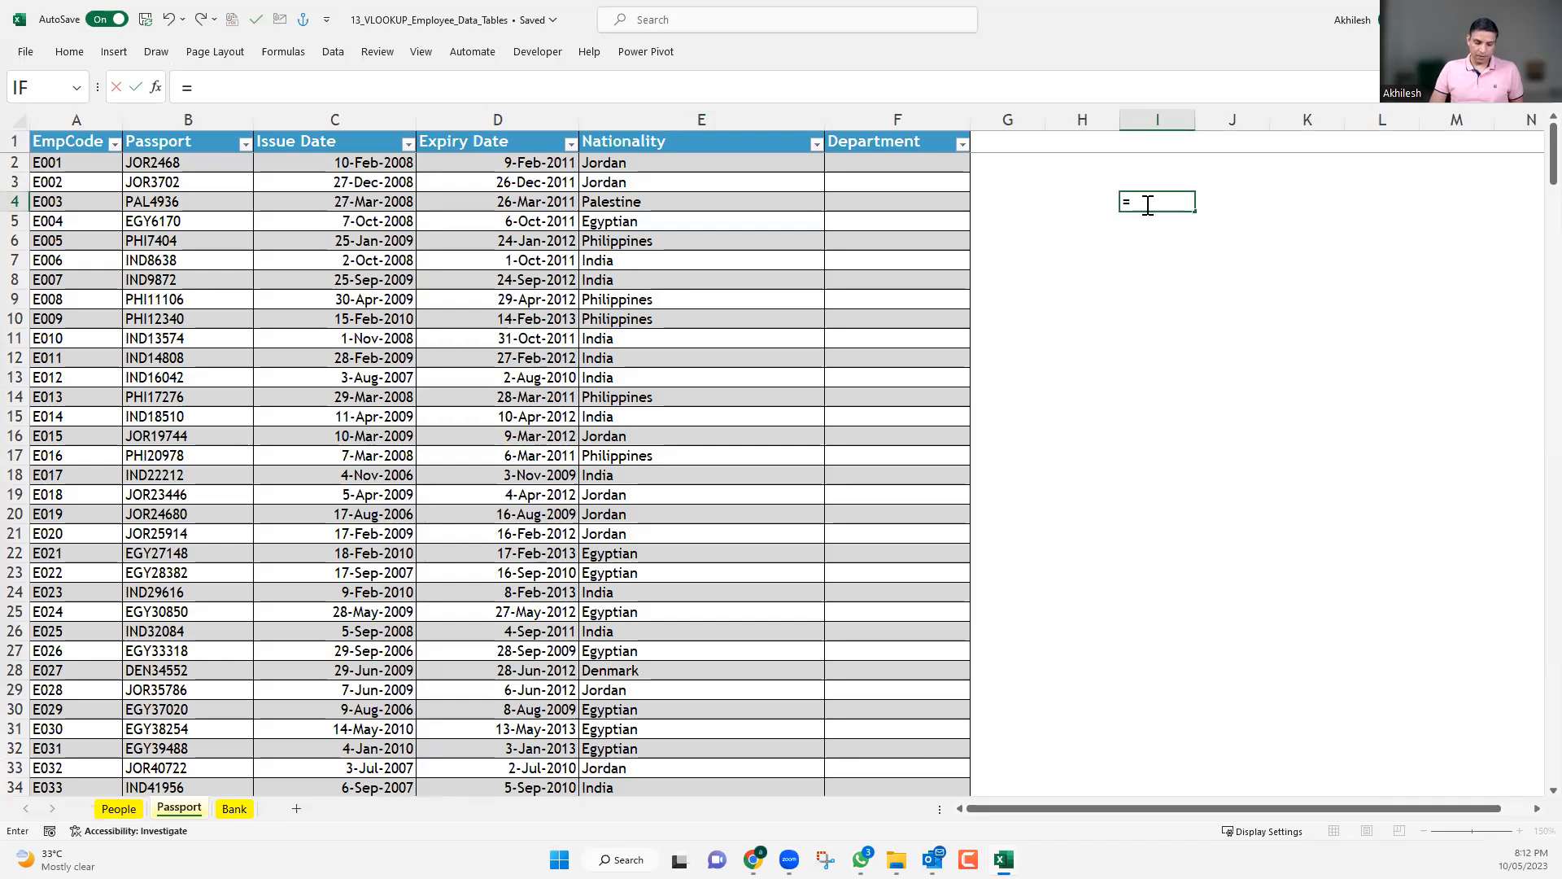
type("matc")
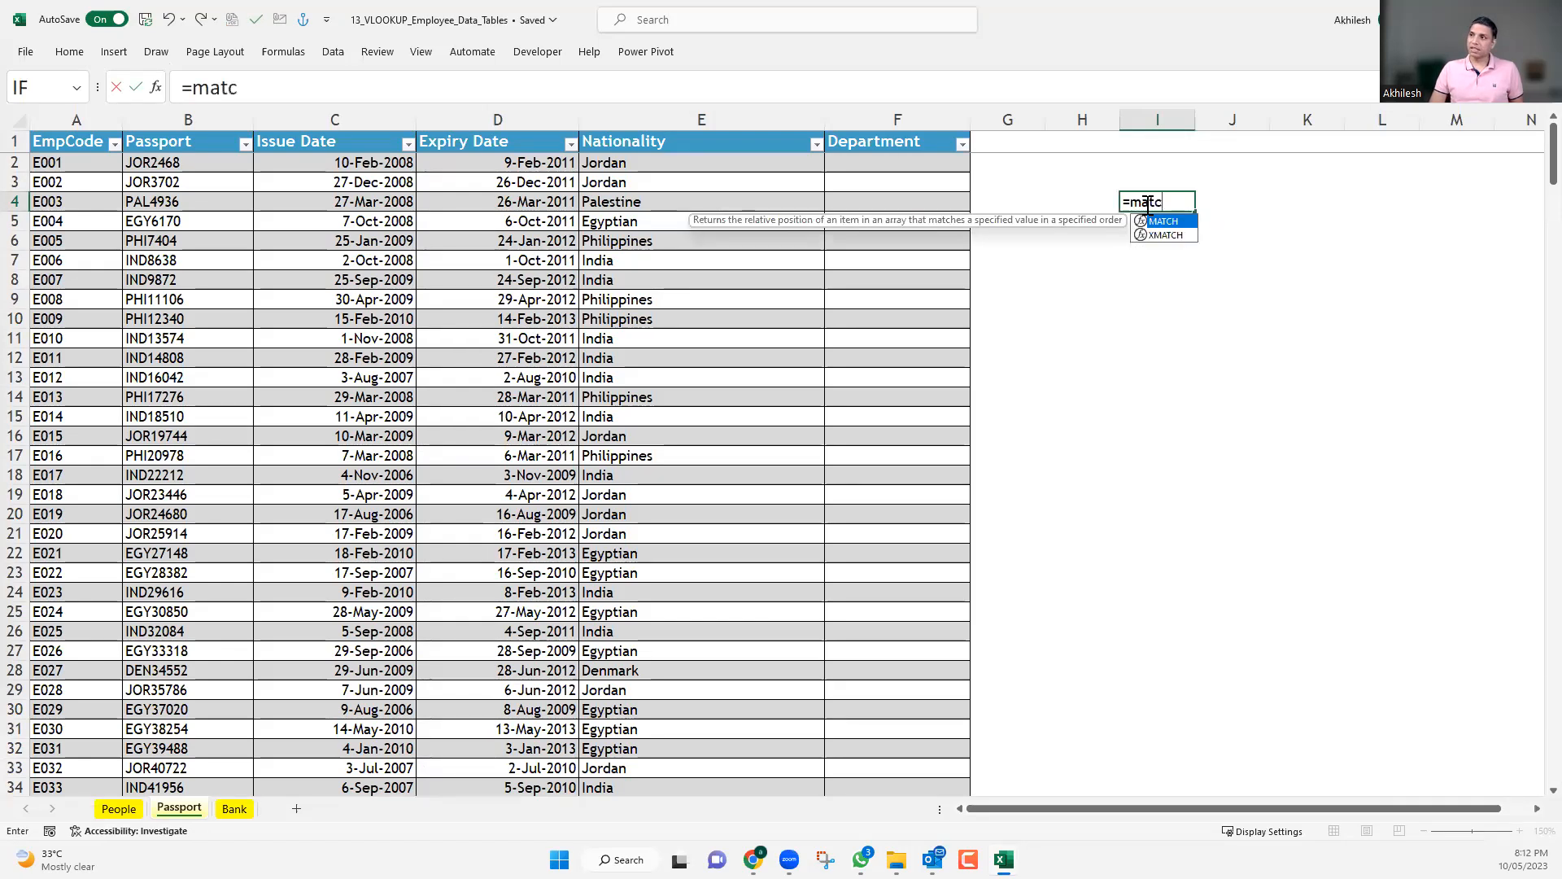
key("Tab")
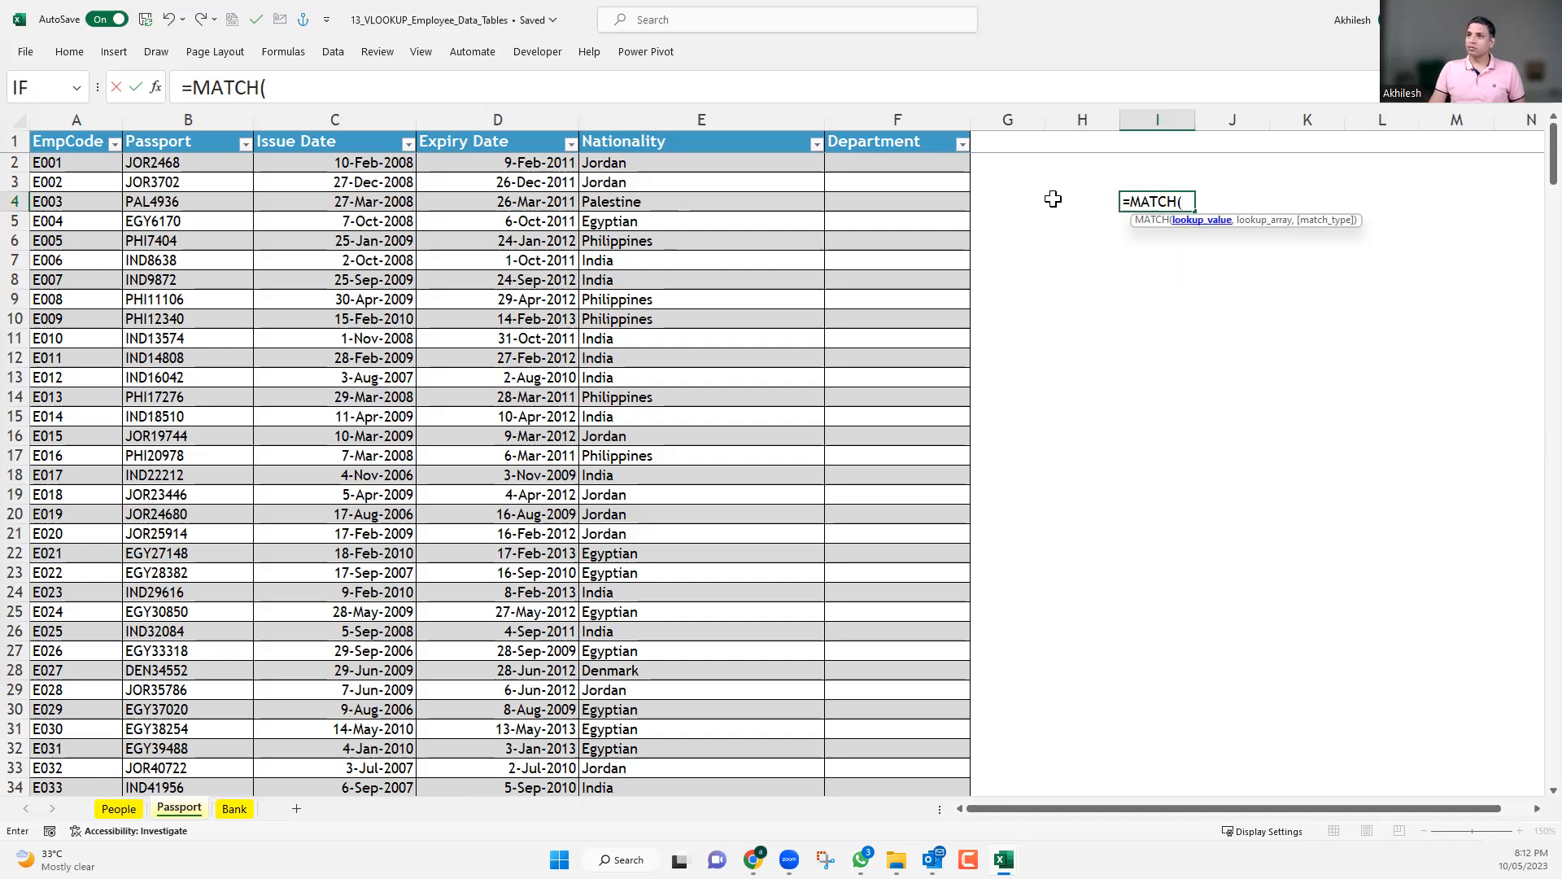
left_click(757, 142)
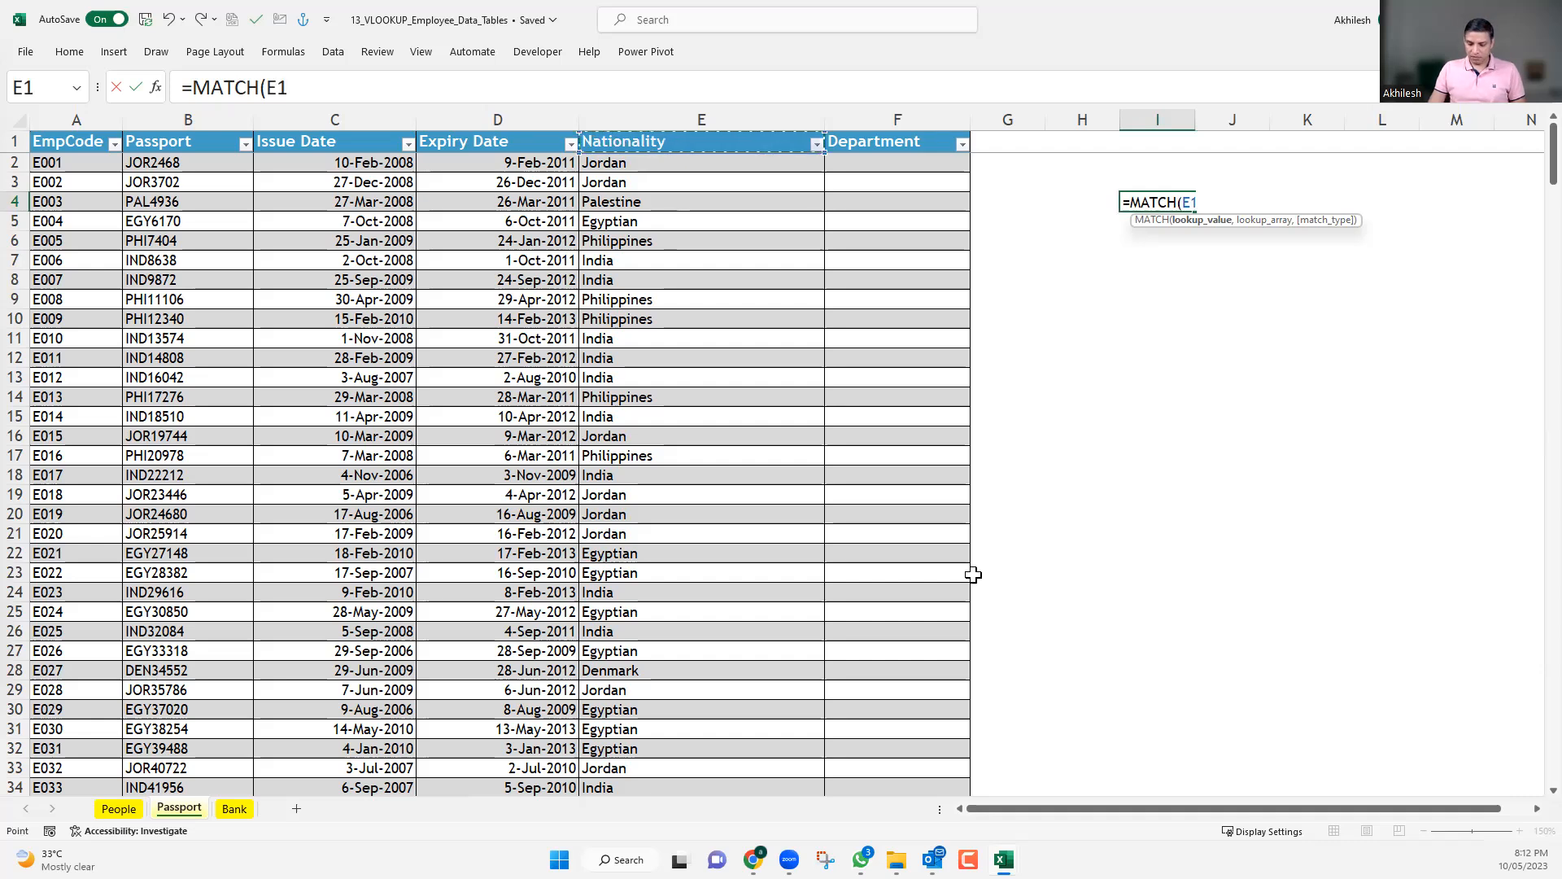
type(",")
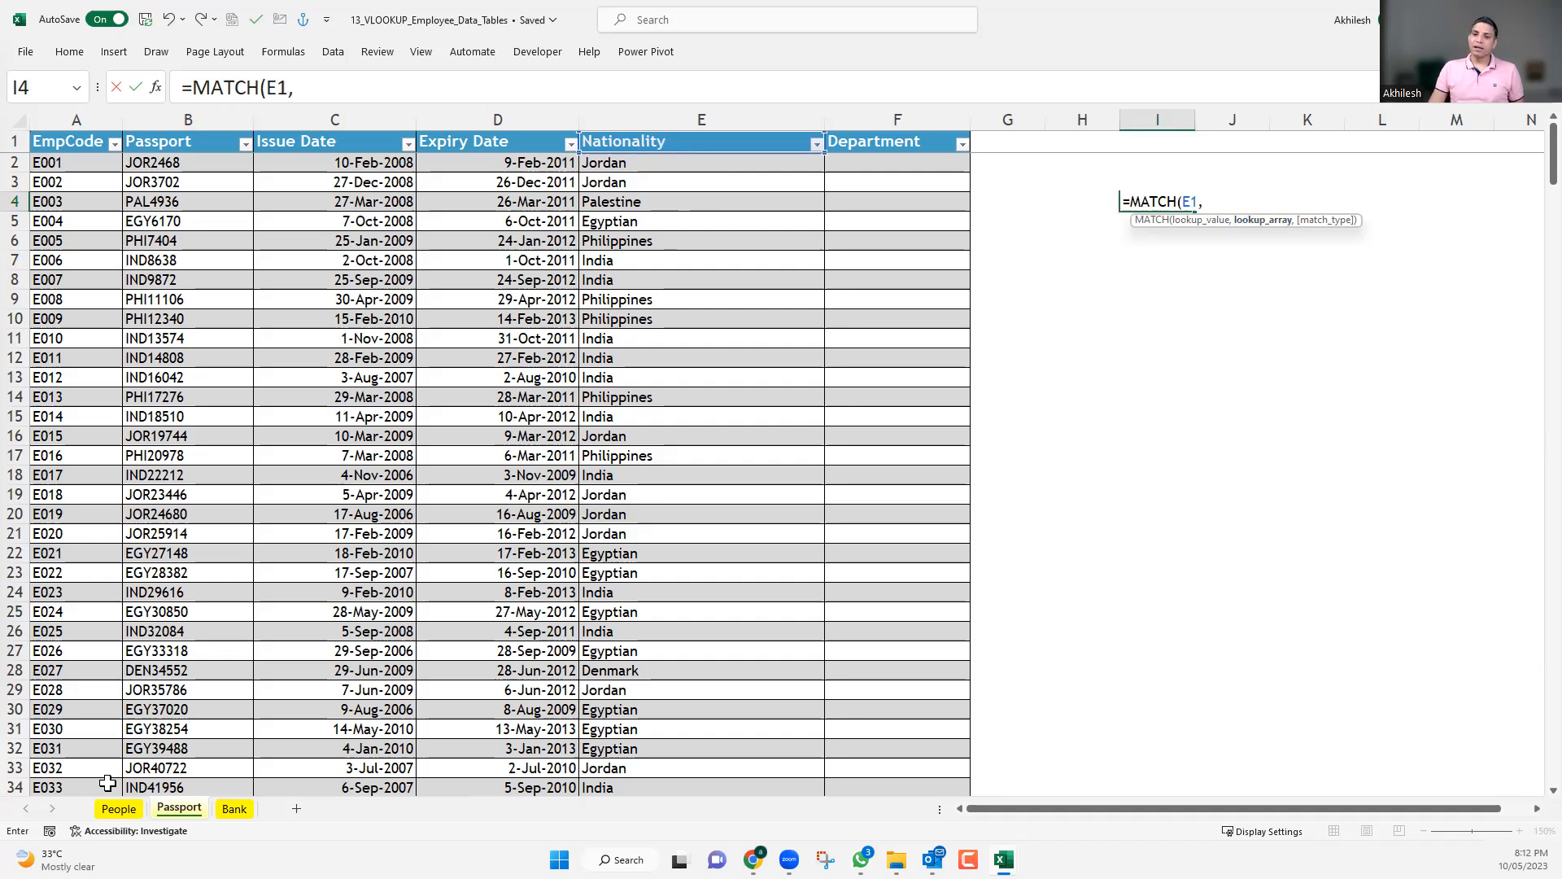
Complete the MATCH formula with the whole row 2 of the People sheet as lookup array and match type 0, and review it in I4.
left_click(118, 808)
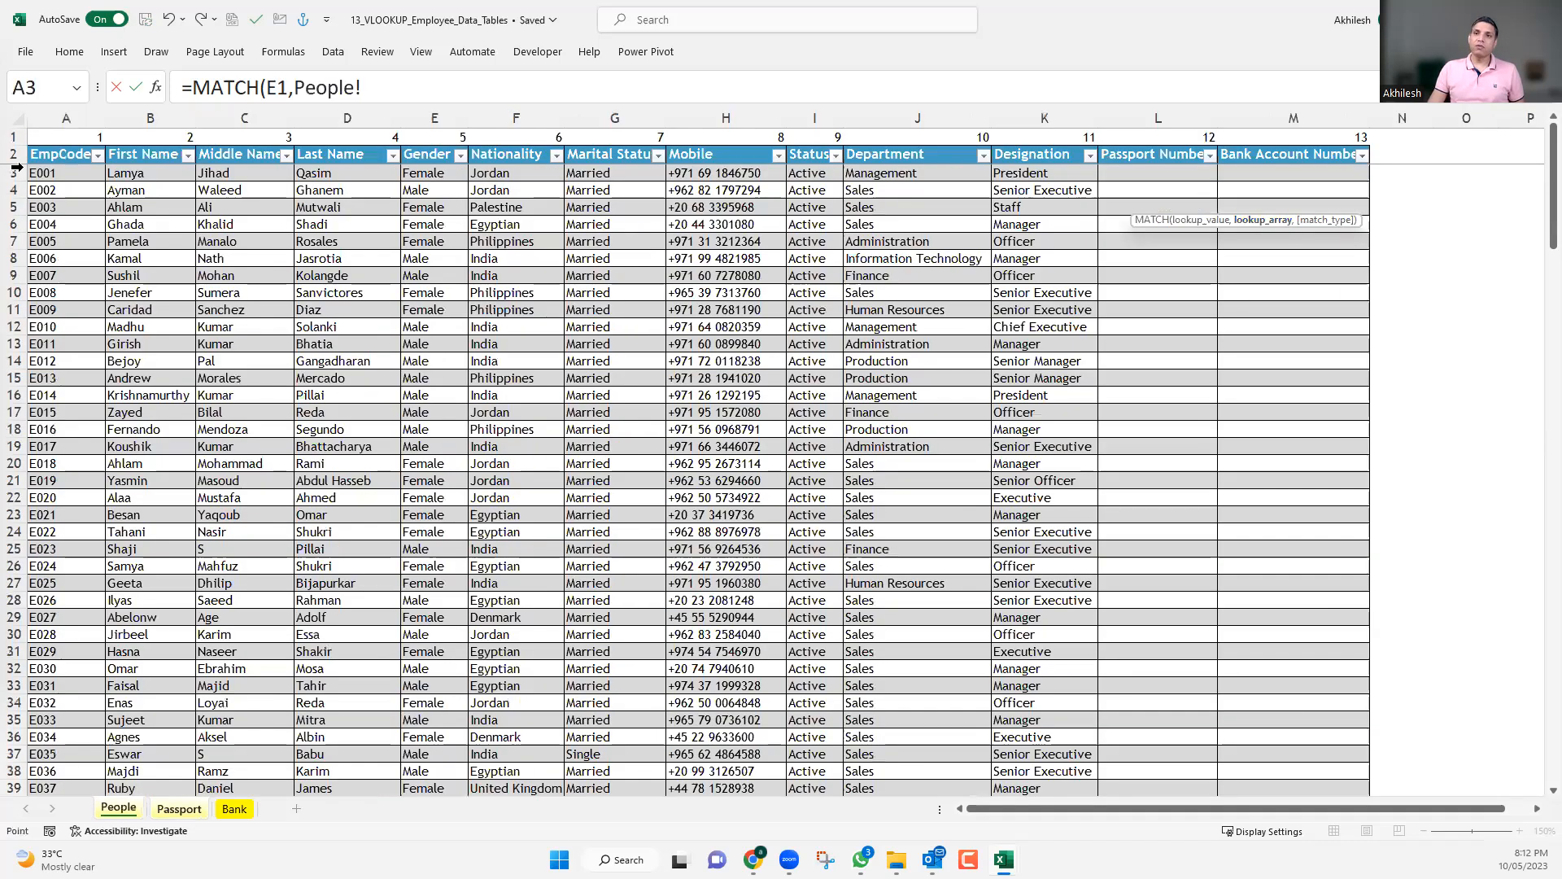
left_click(26, 160)
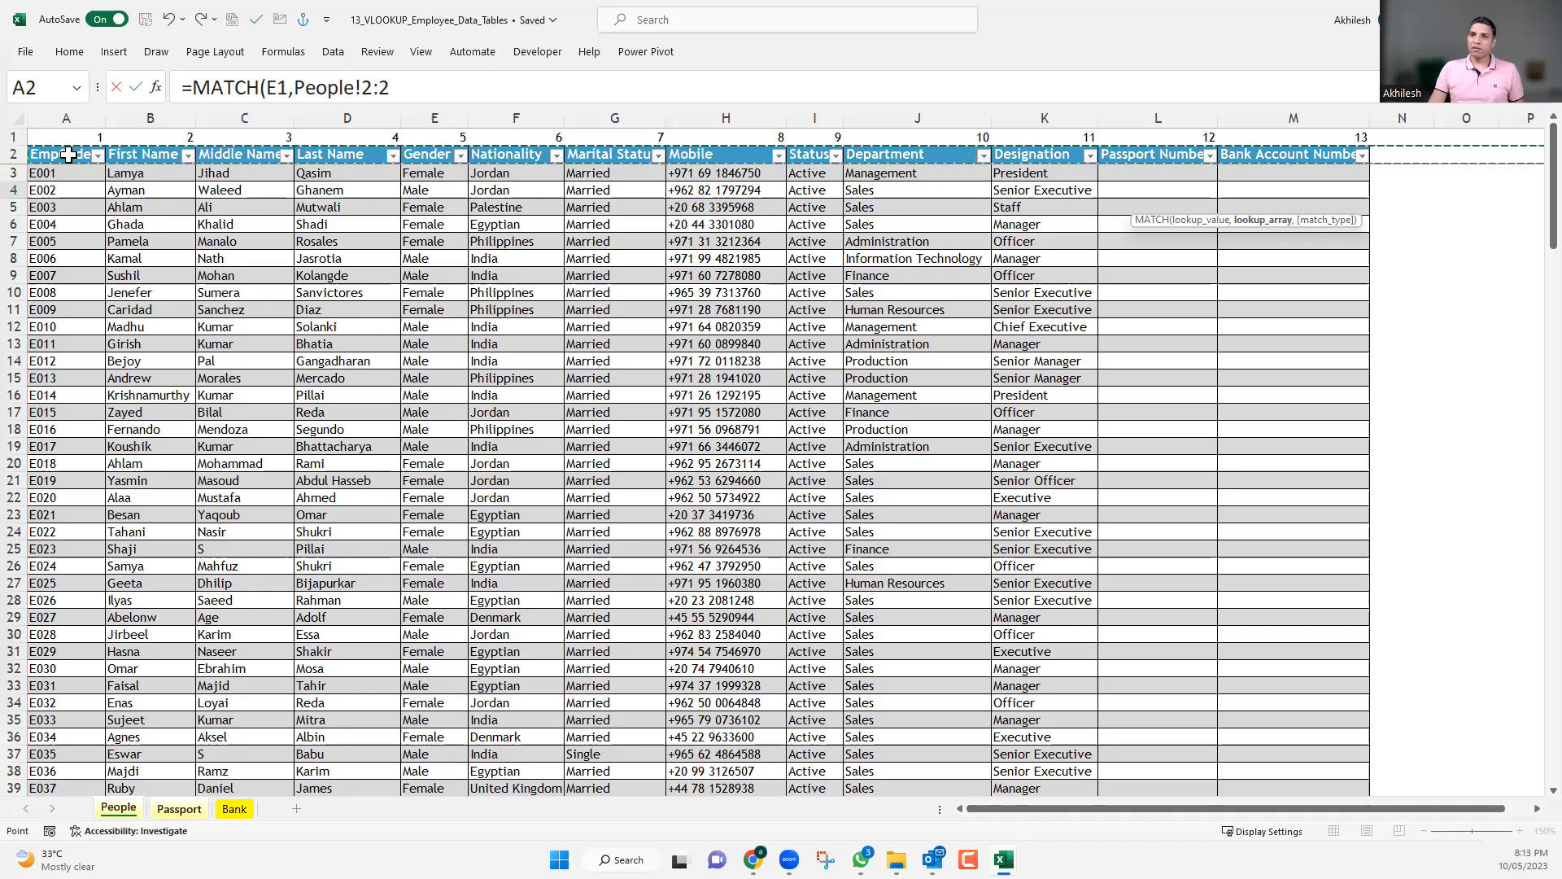
left_click_drag(68, 154, 276, 155)
left_click_drag(1299, 170, 1298, 156)
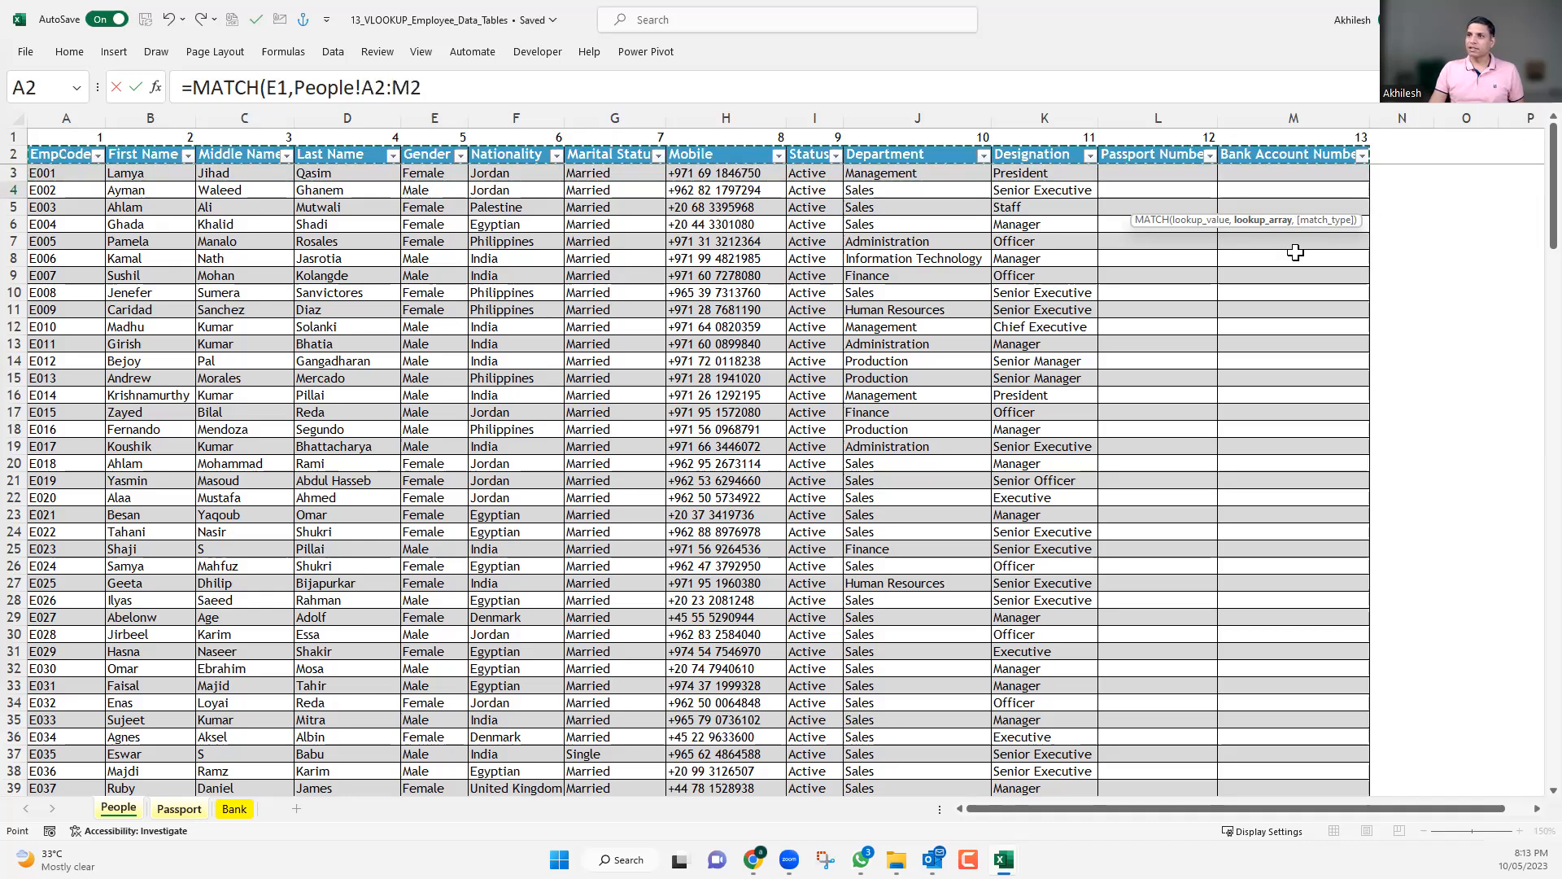
left_click(16, 151)
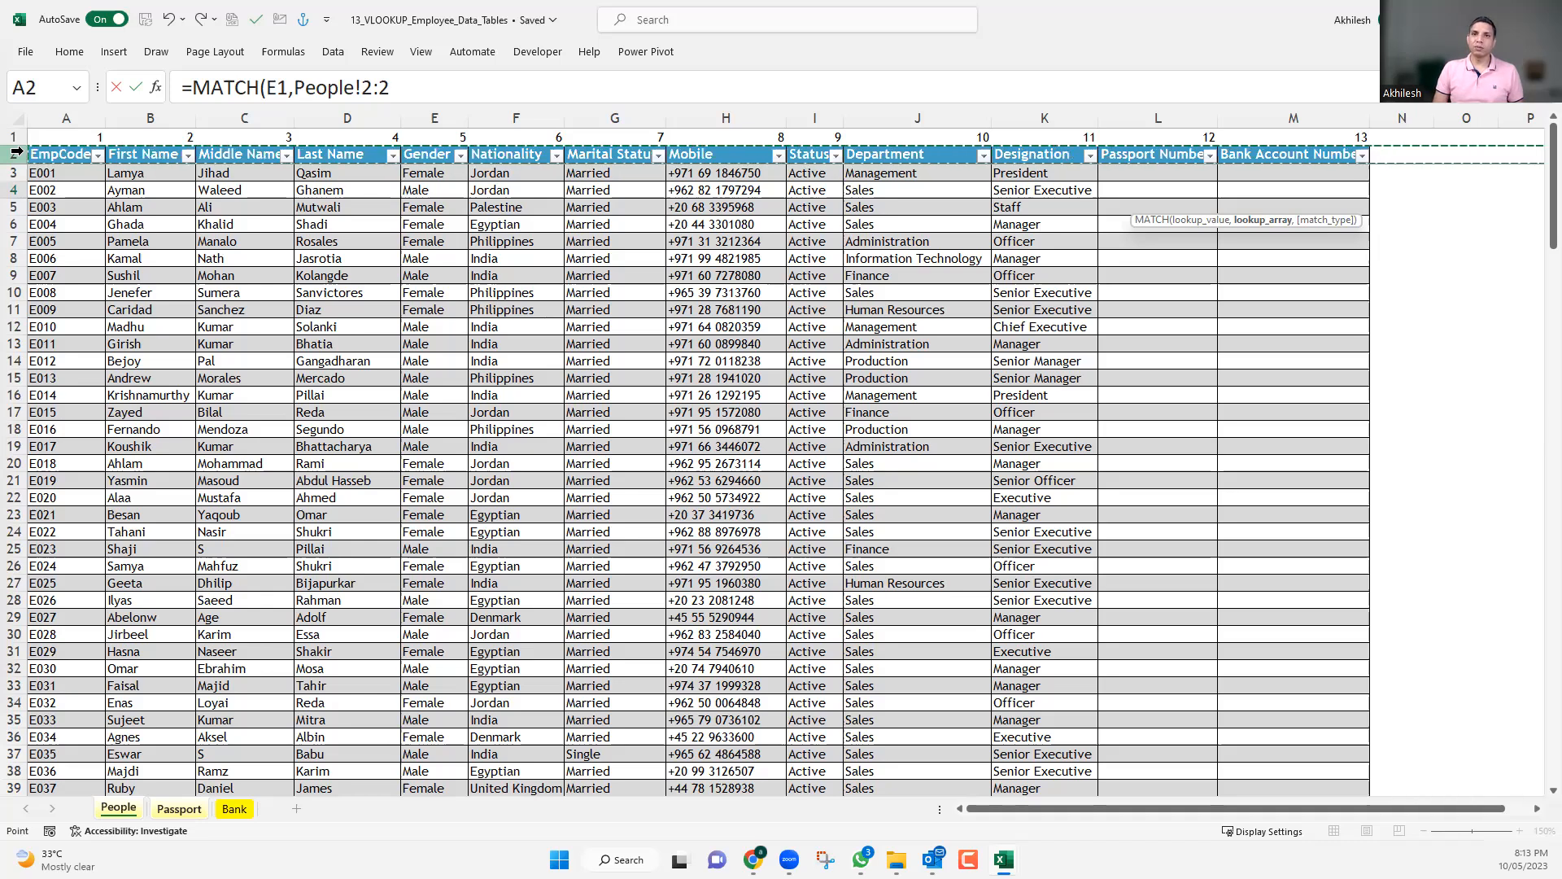
type(",")
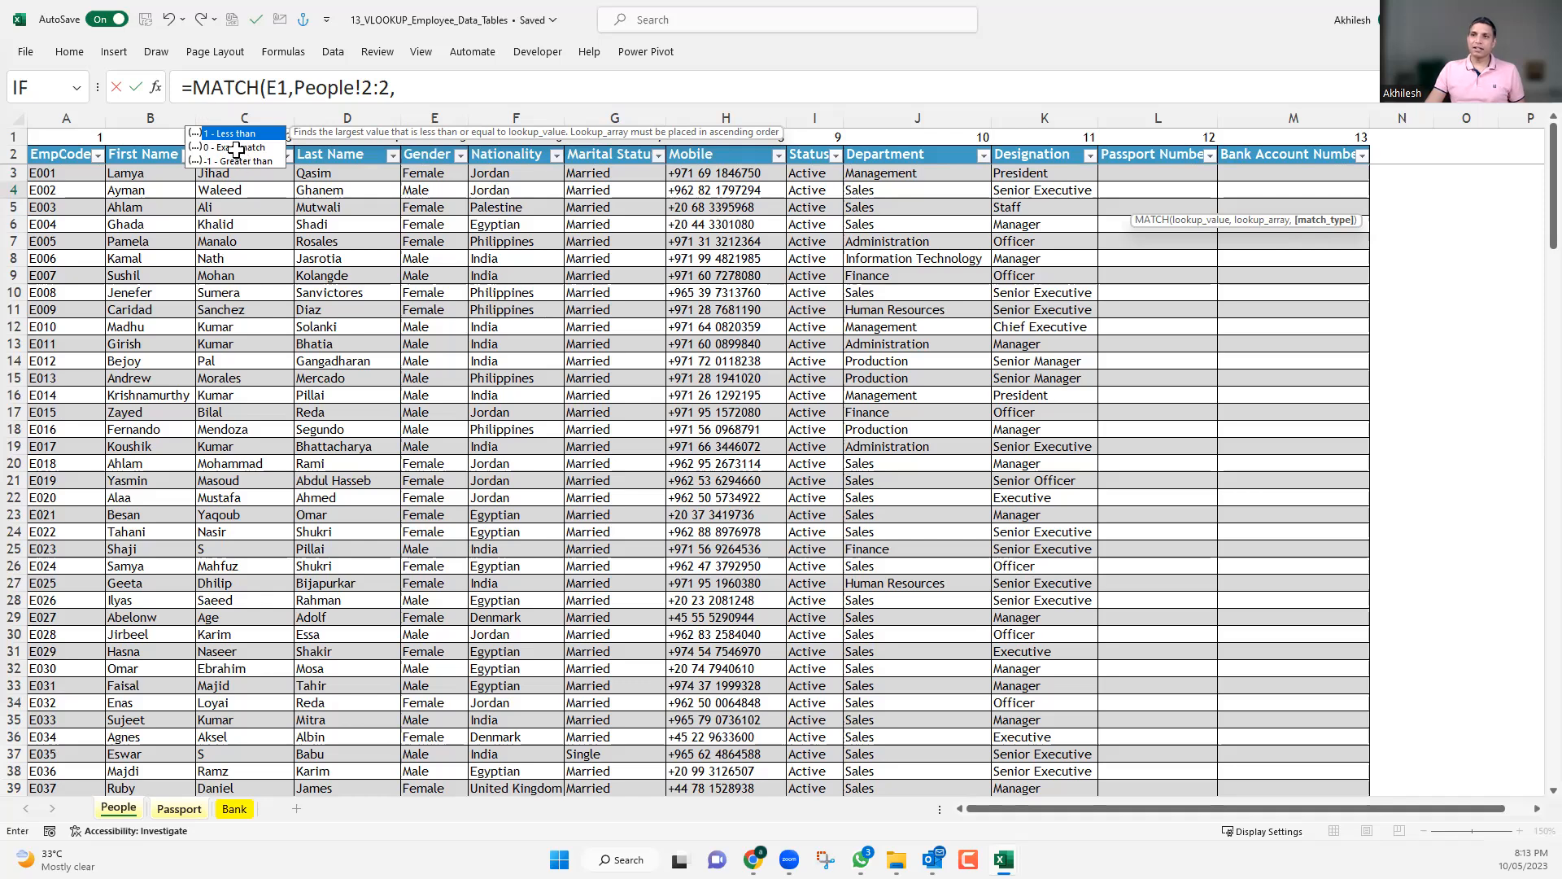
type("0")
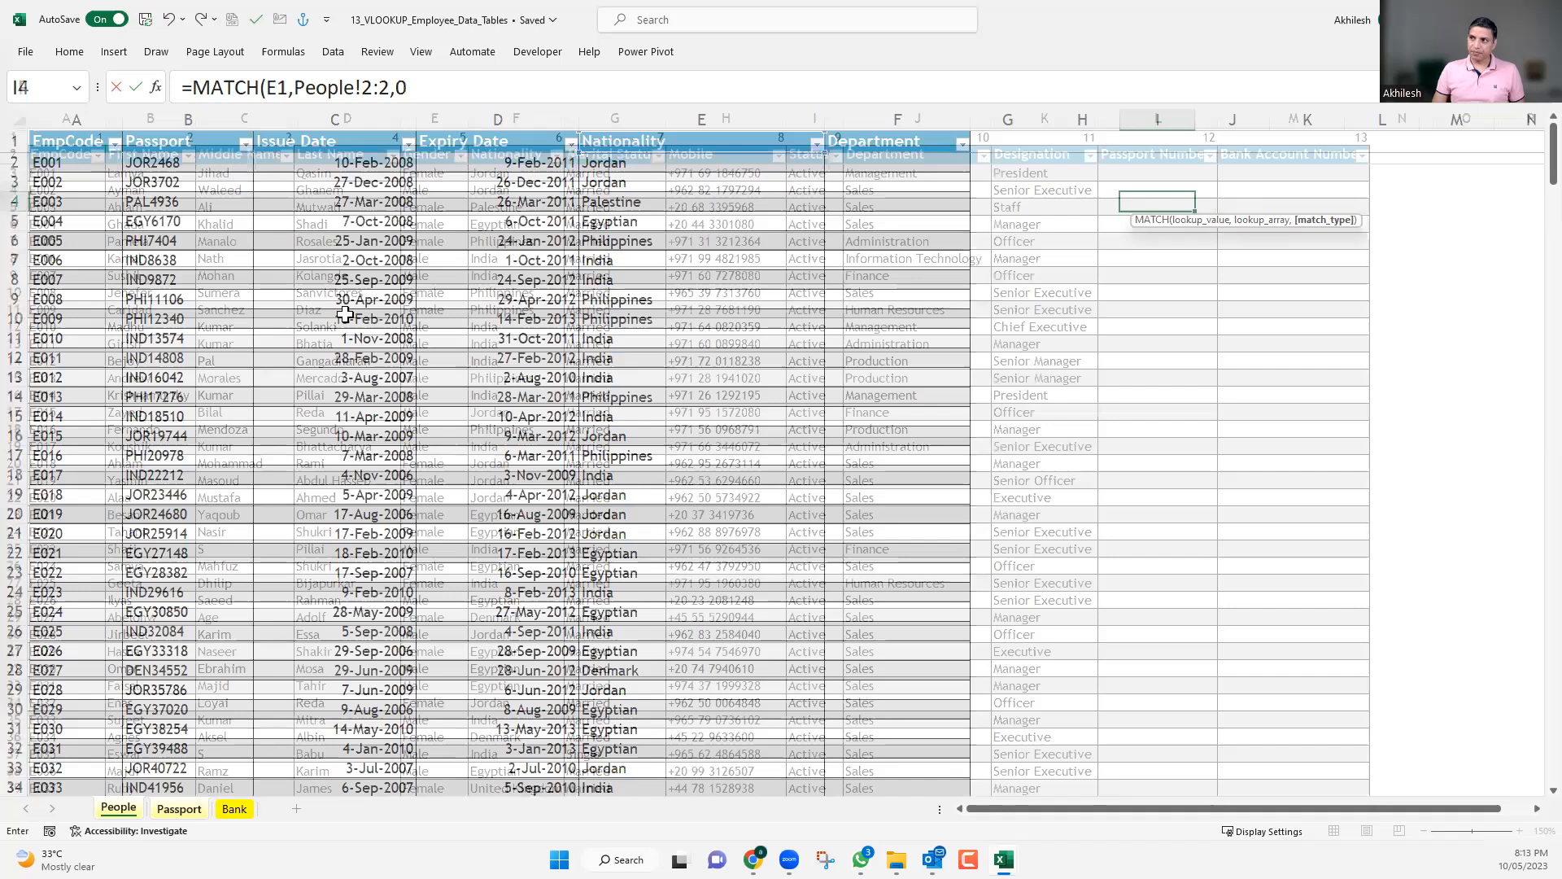
key("Return")
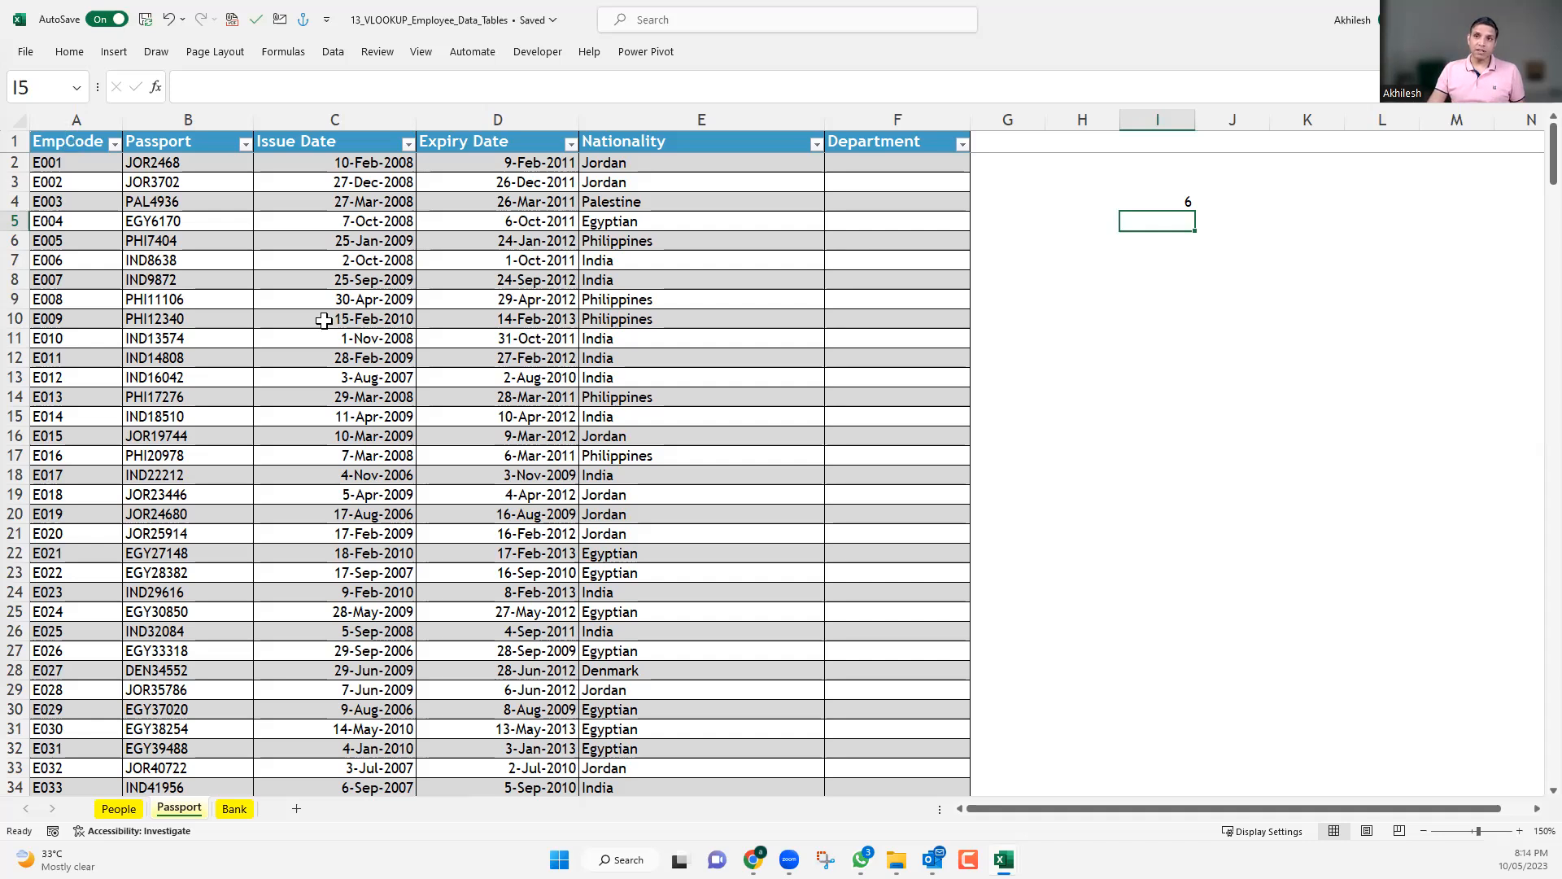
left_click_drag(70, 142, 645, 650)
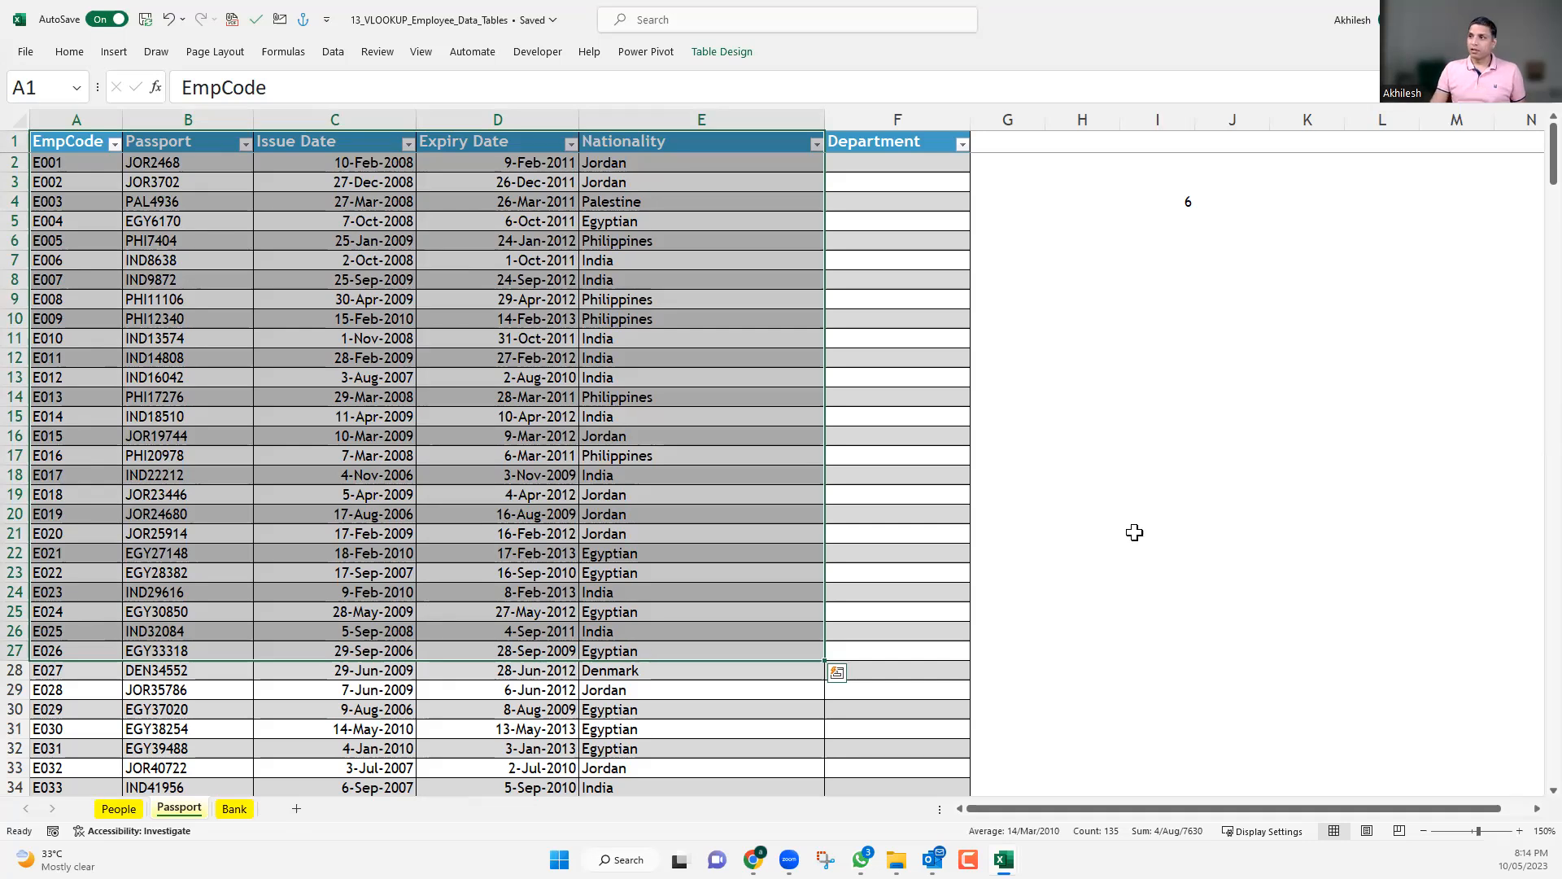
left_click(1170, 205)
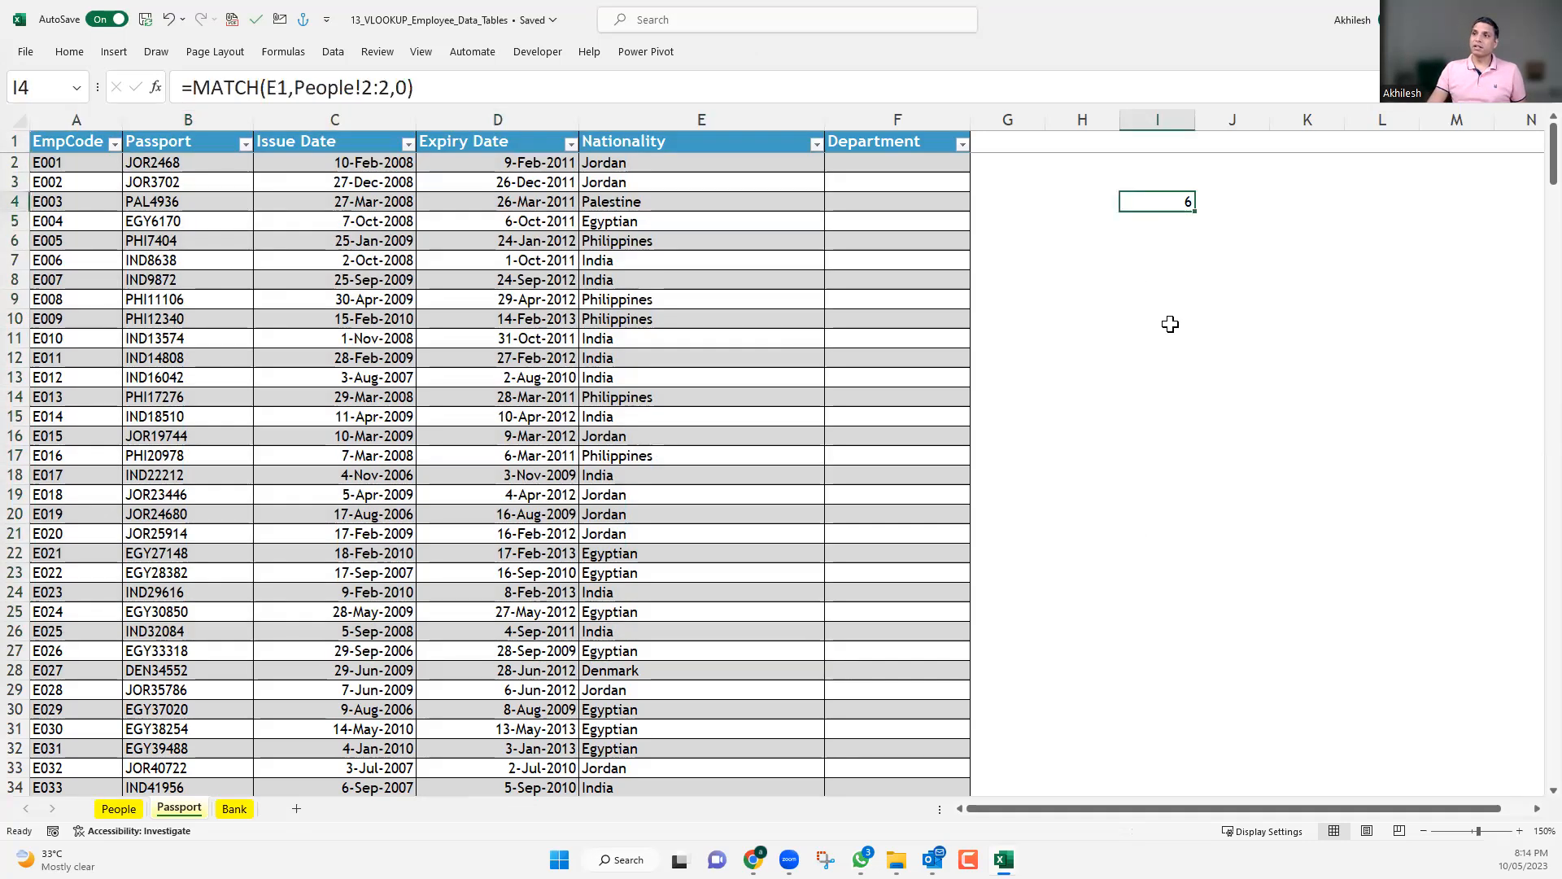
Start a MATCH formula in I6 with the Department header F1 as lookup value and row 2 of the People sheet as lookup array.
left_click(1155, 245)
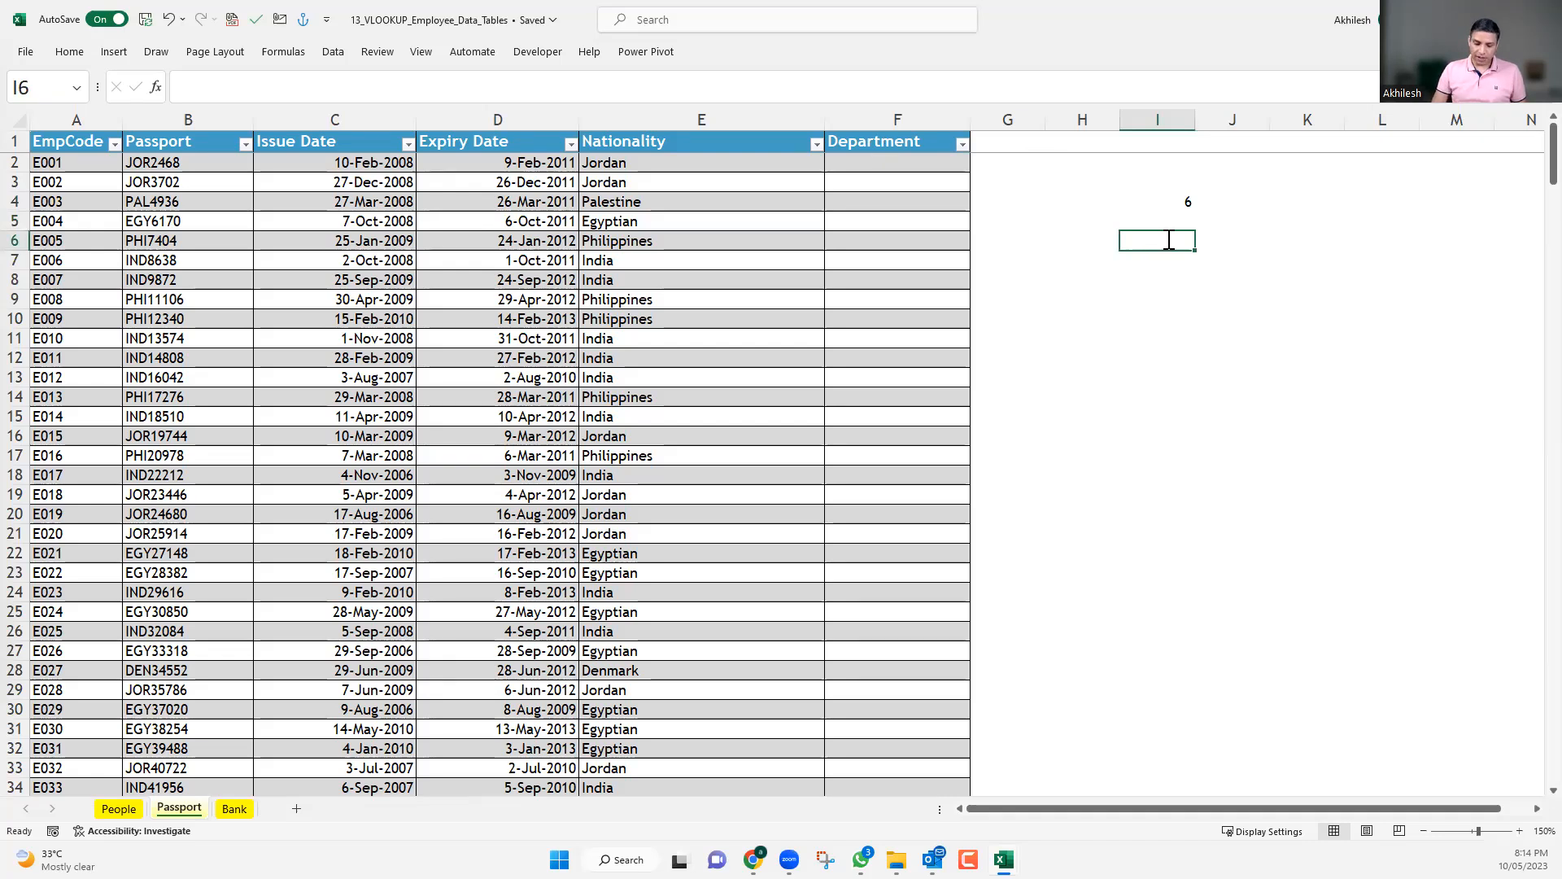
type("=mat")
key("Tab")
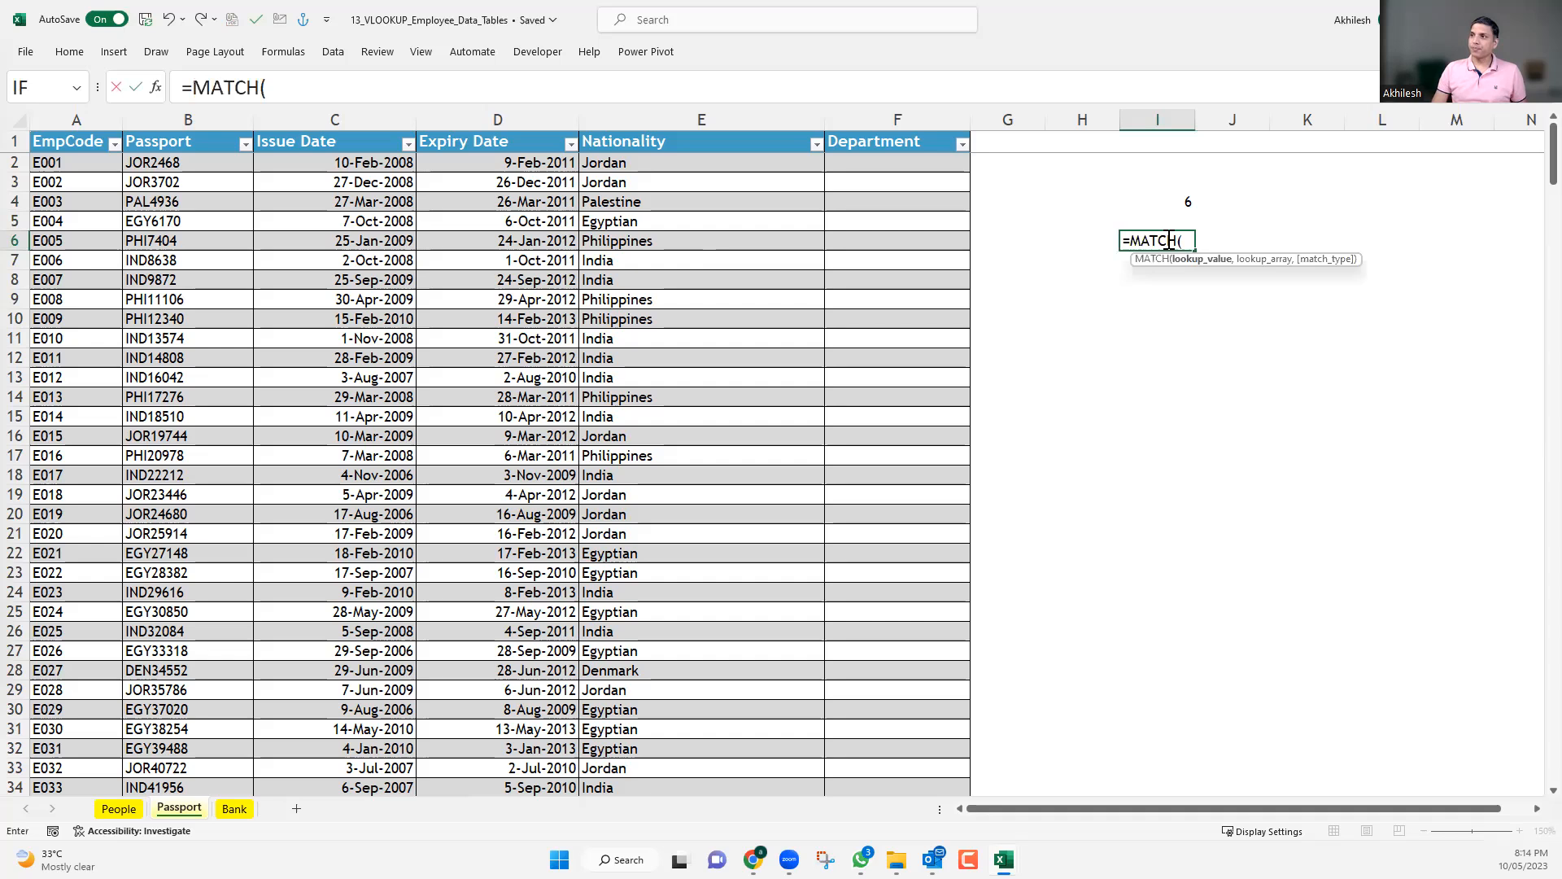
left_click(913, 141)
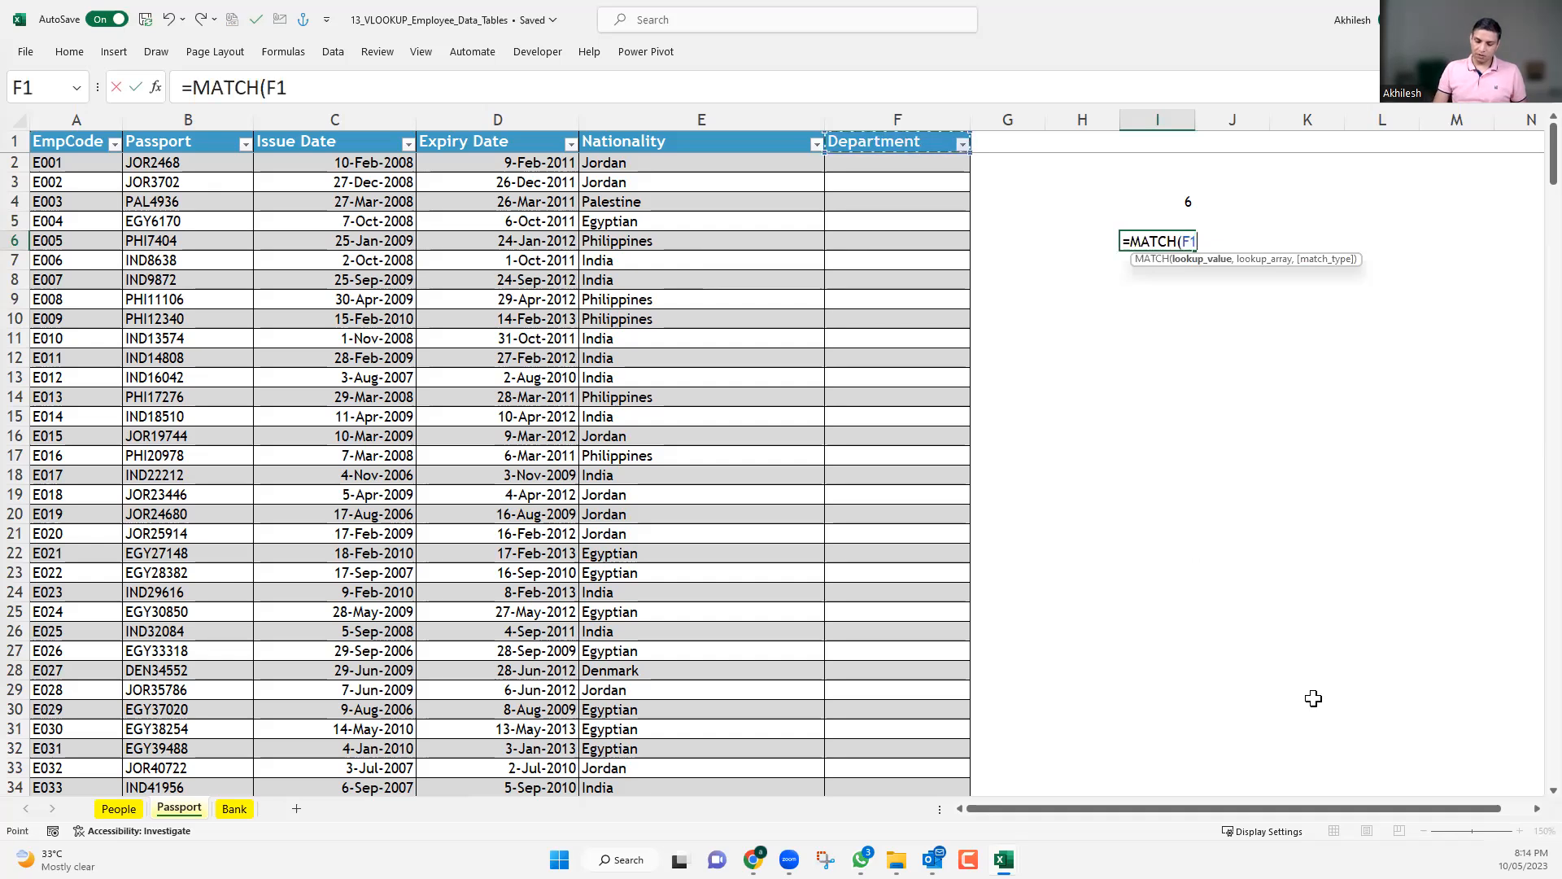
key("BackSpace")
key("BackSpace")
type("\"")
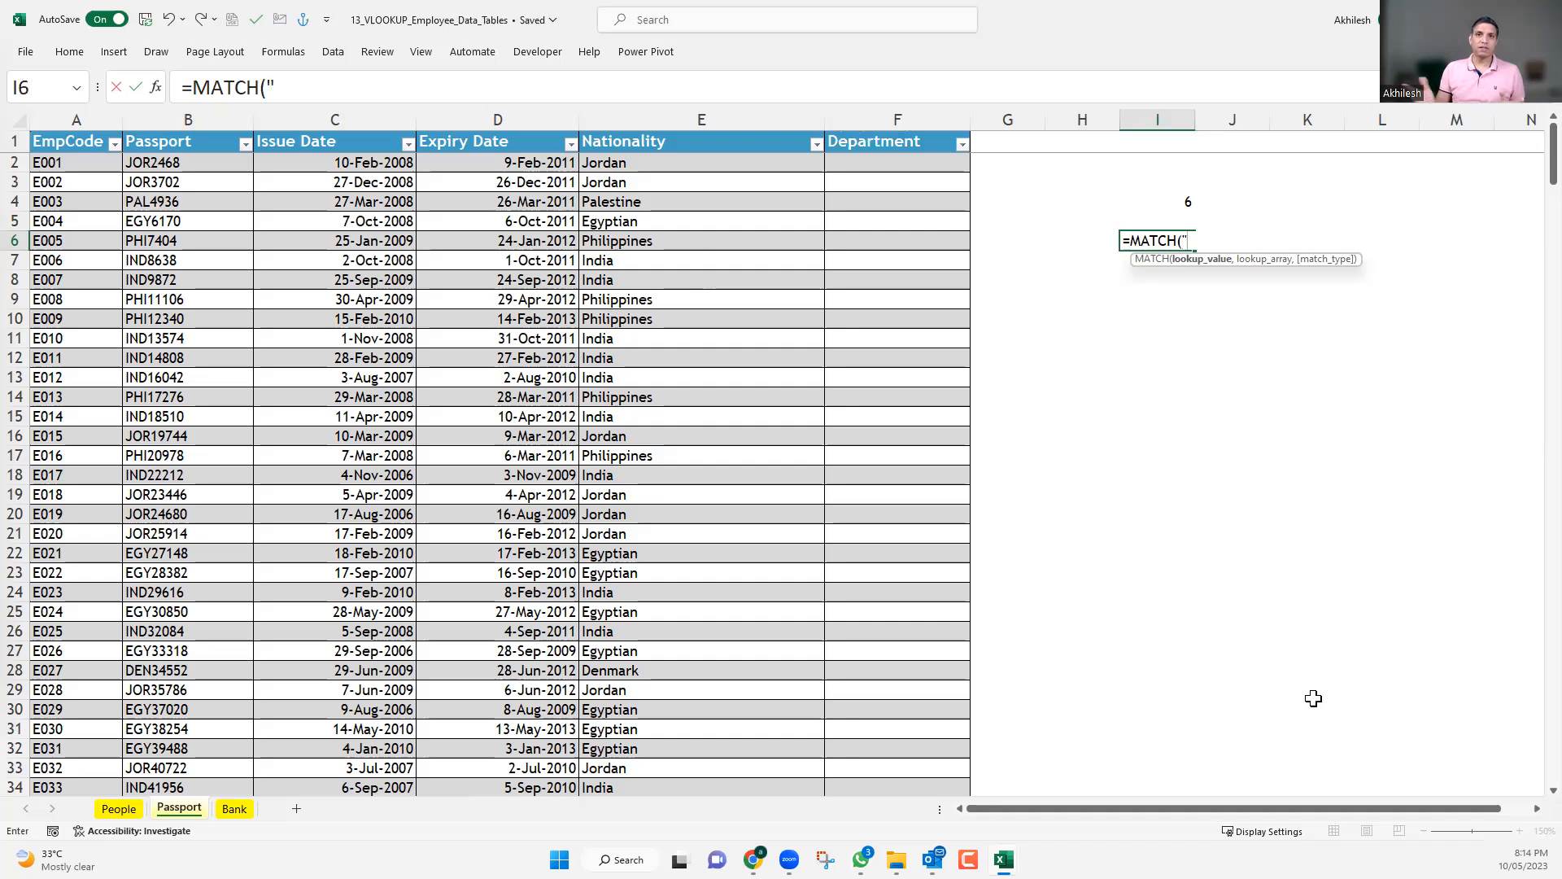
key("BackSpace")
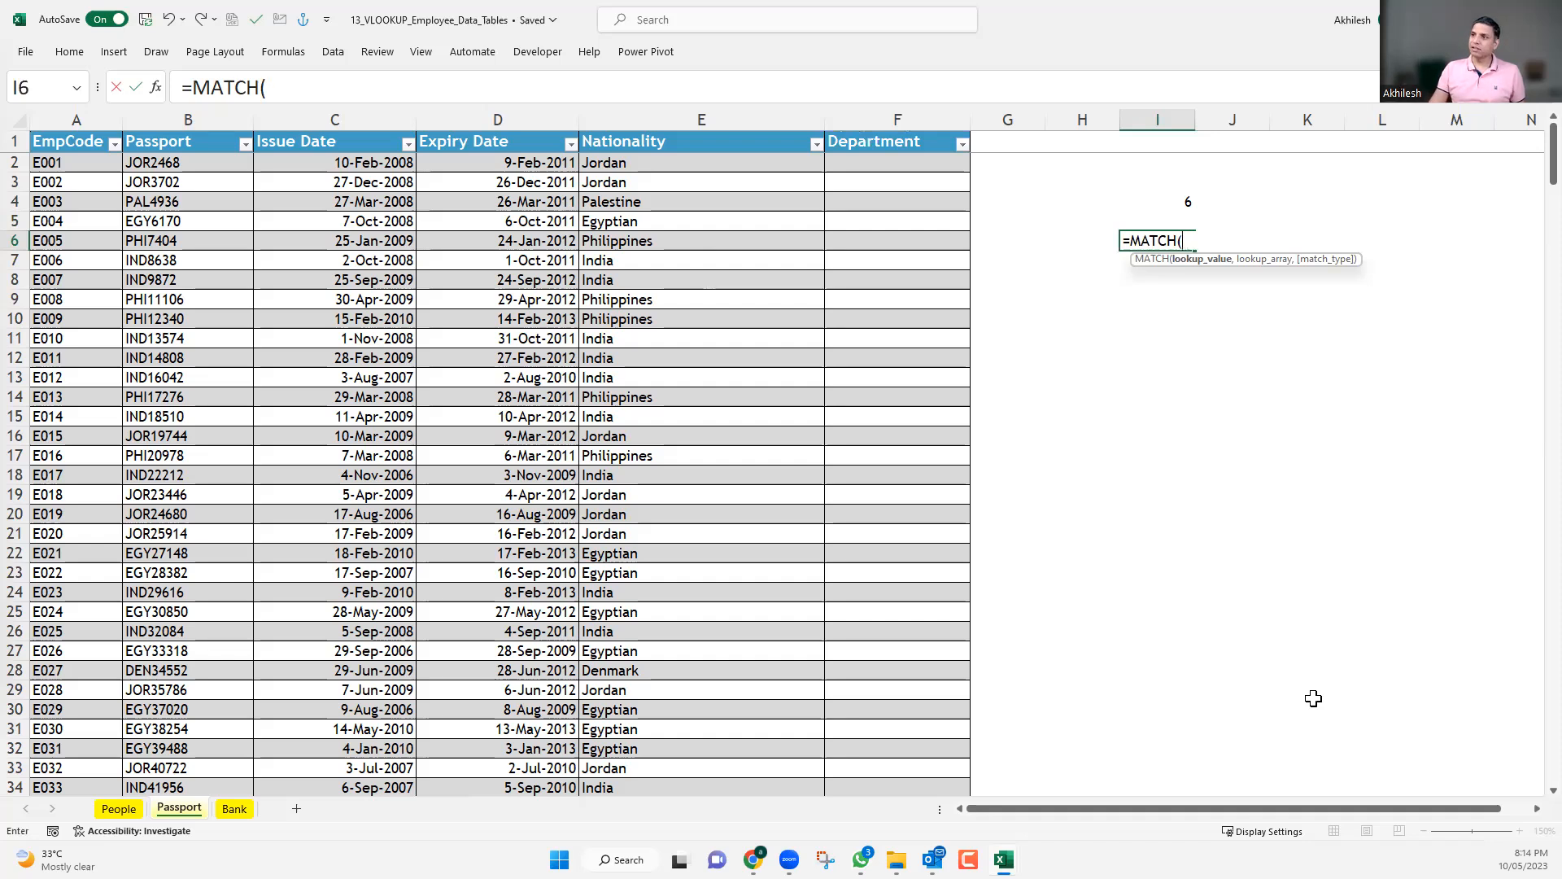
left_click(916, 144)
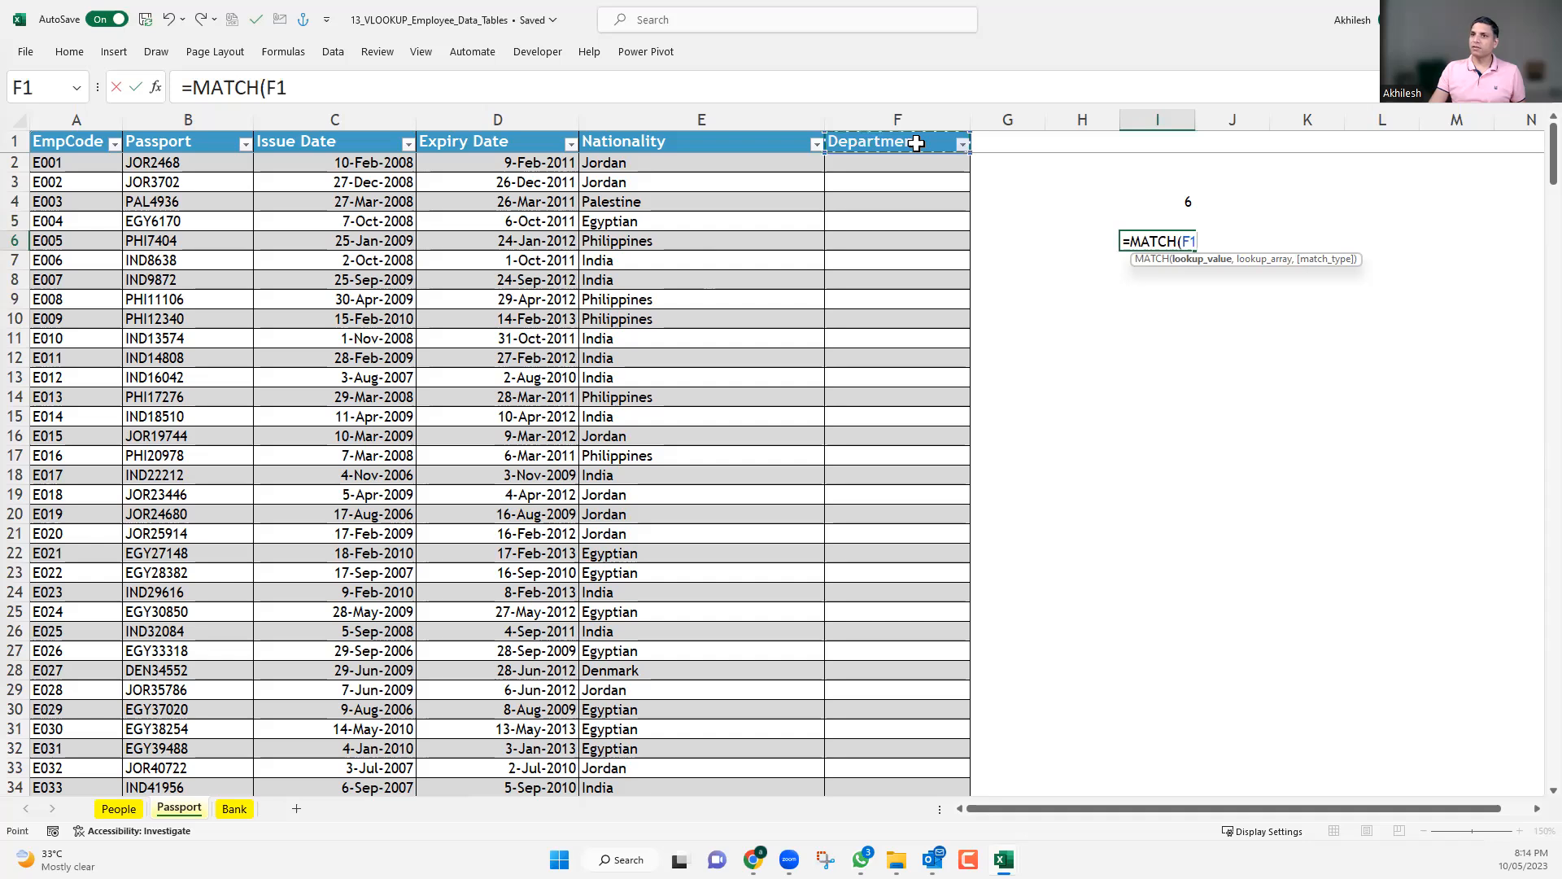
type(",")
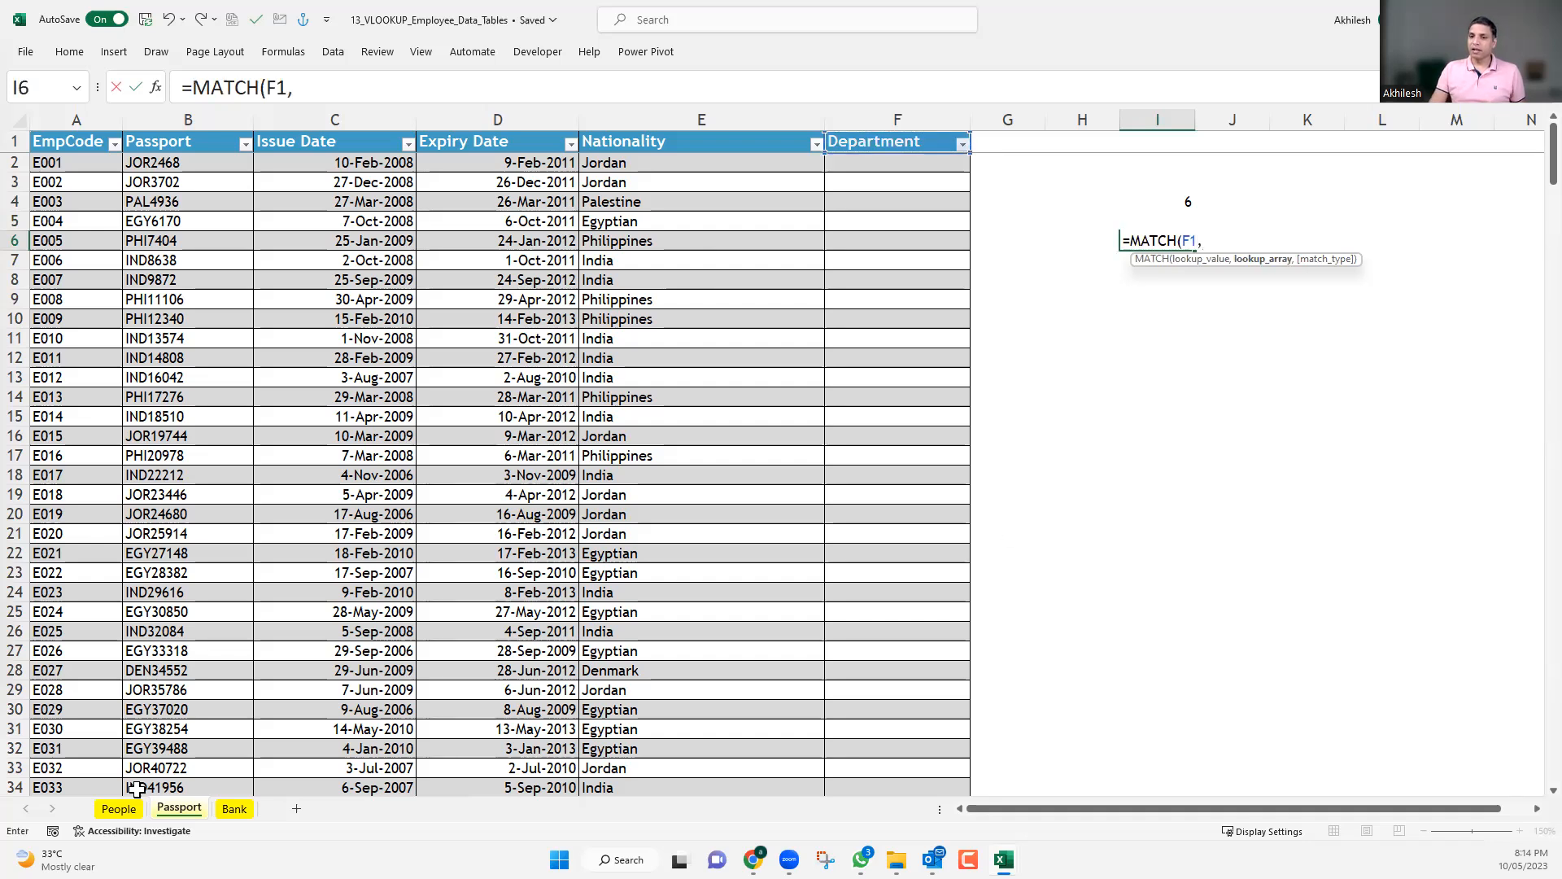
left_click(118, 808)
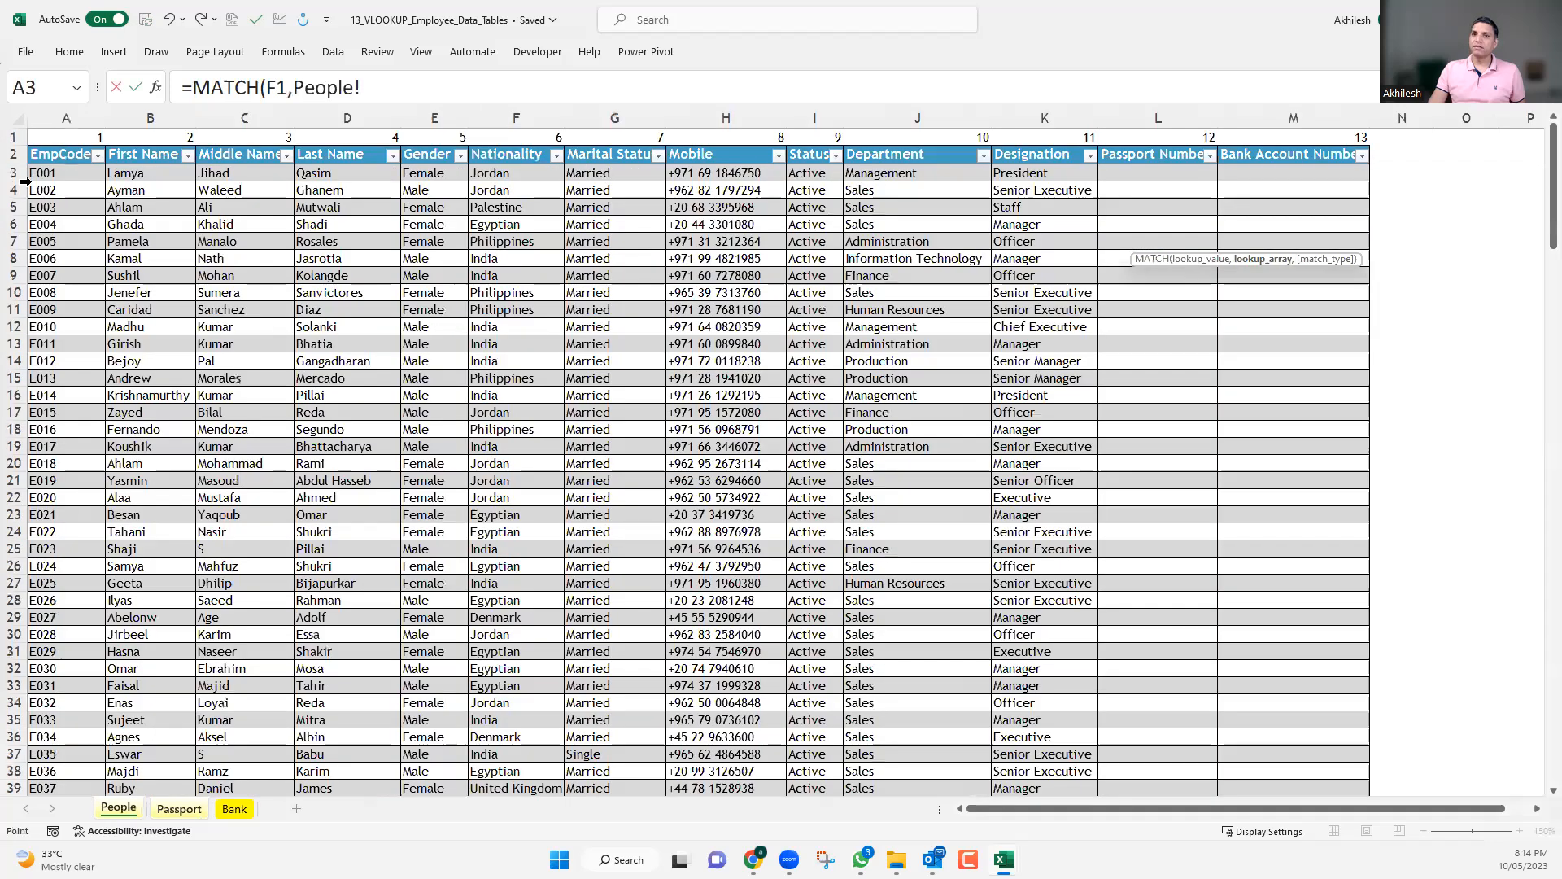
left_click(16, 152)
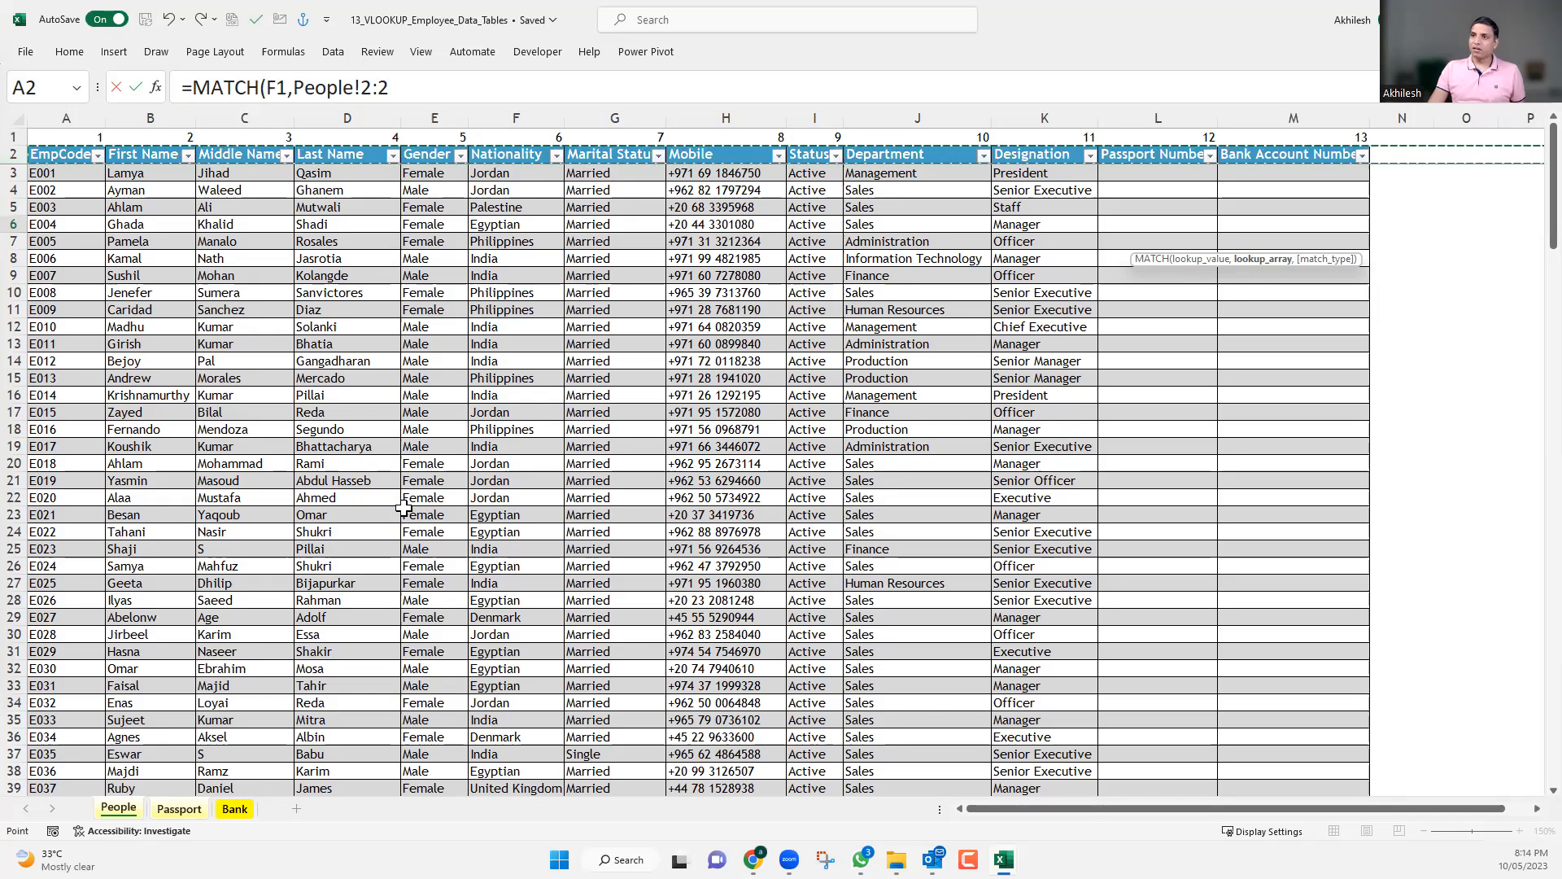
Replace the People!2:2 lookup array in the I6 formula with the table reference Tbl_People[#Headers].
left_click(391, 87)
left_click(295, 87, "shift")
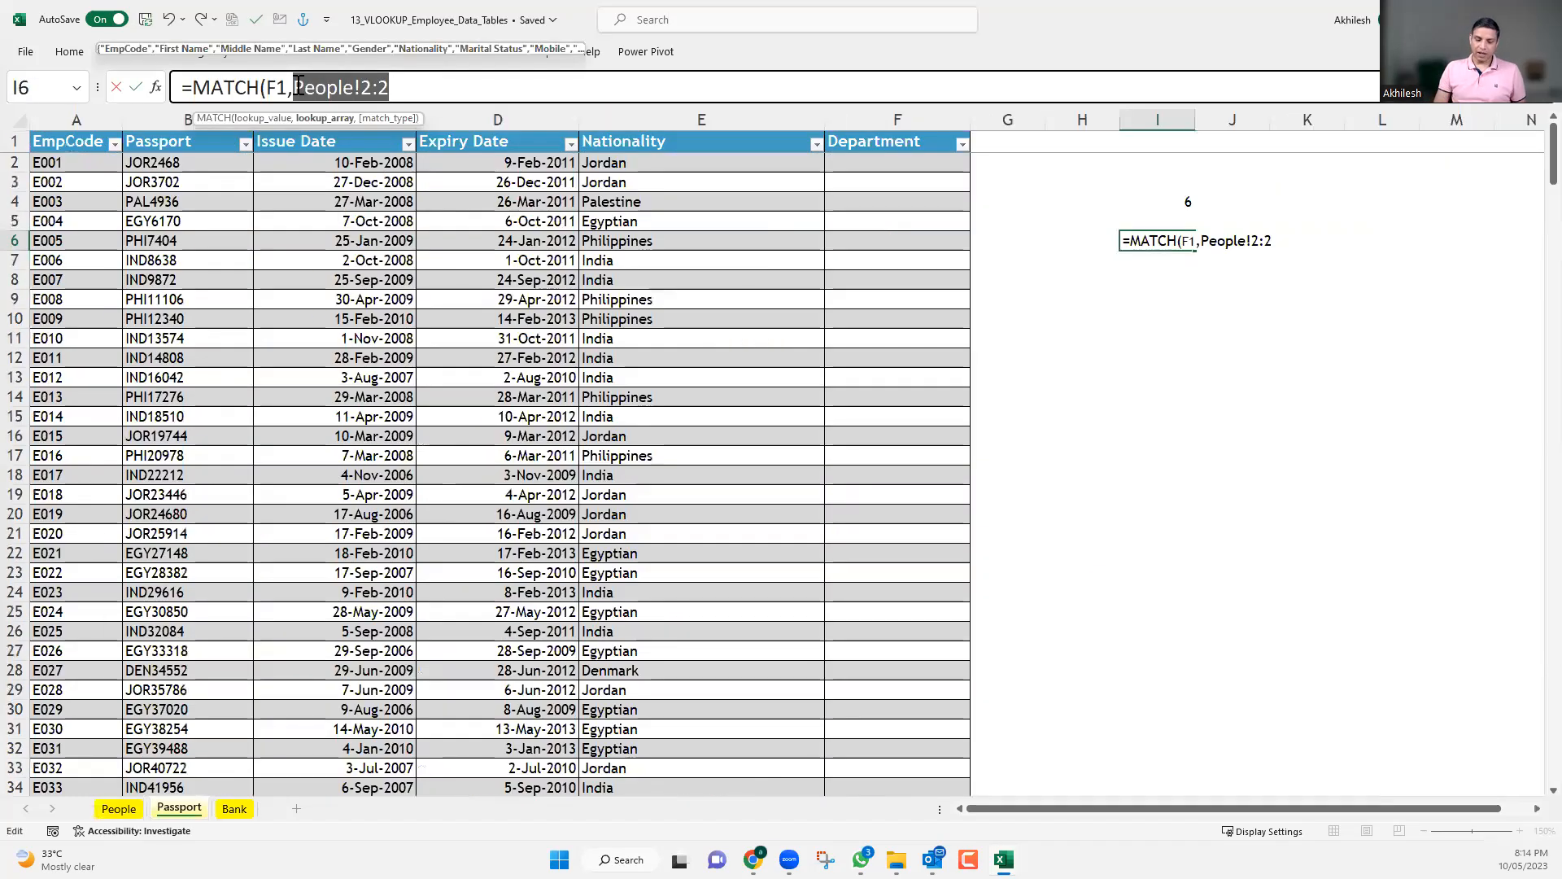
type("tbl")
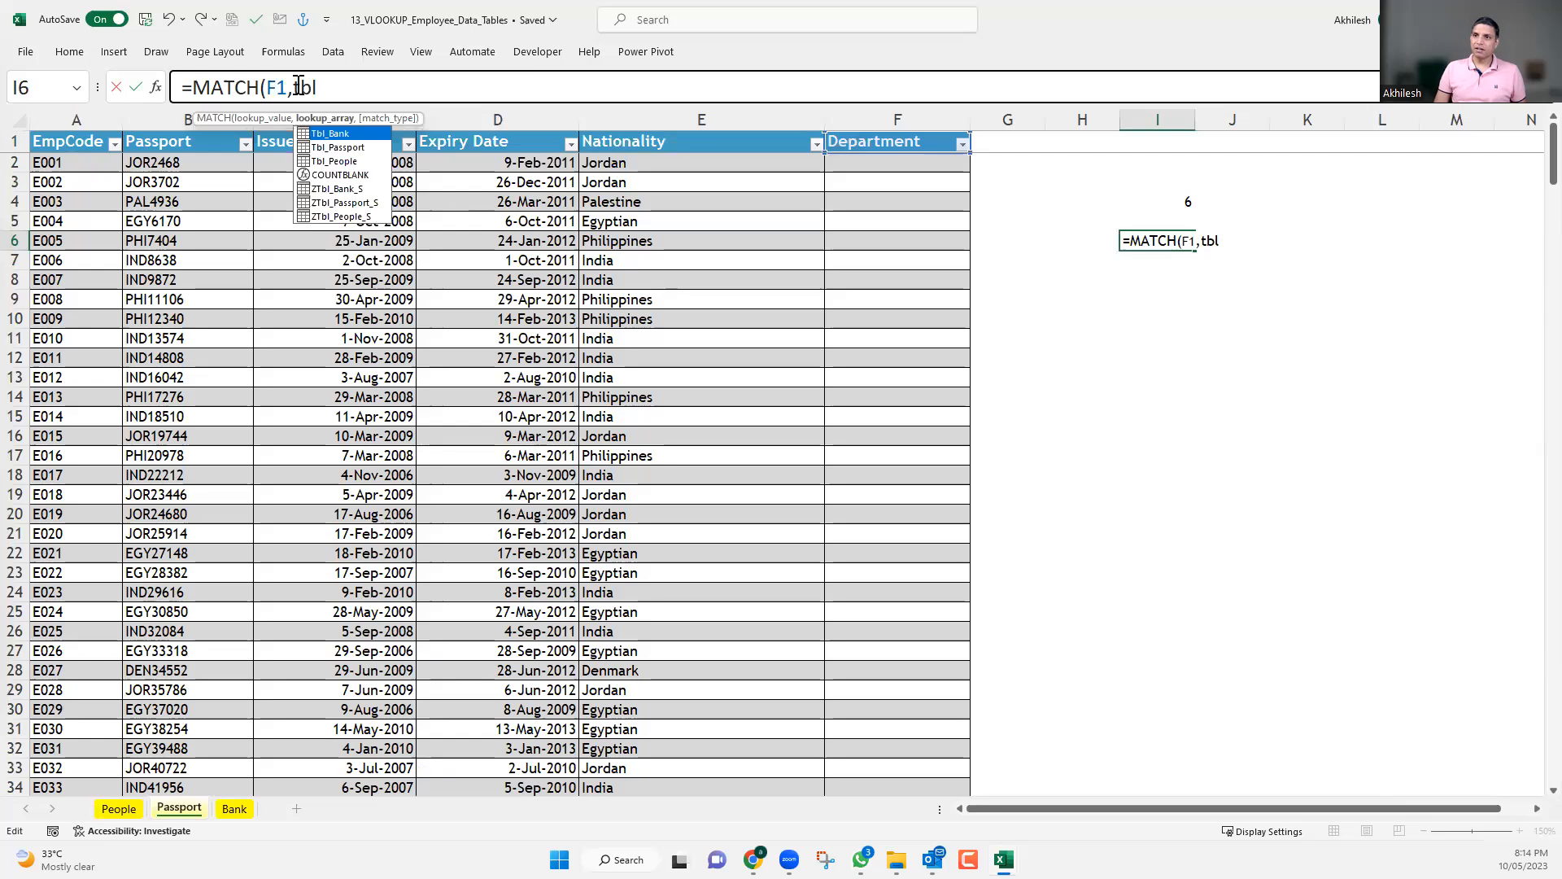
key("Down")
key("Down")
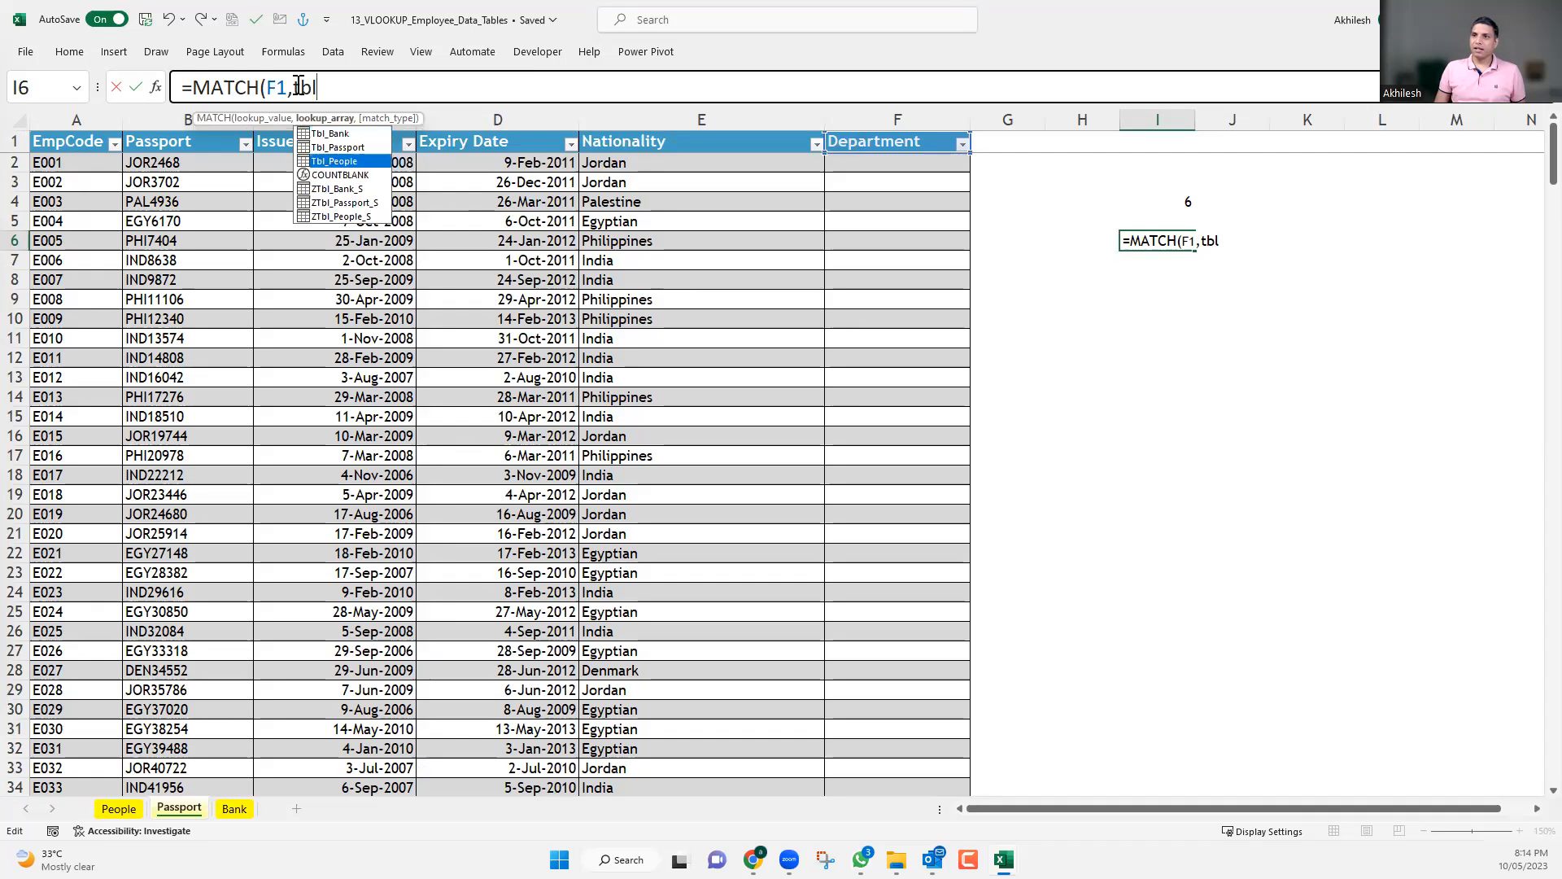
key("Tab")
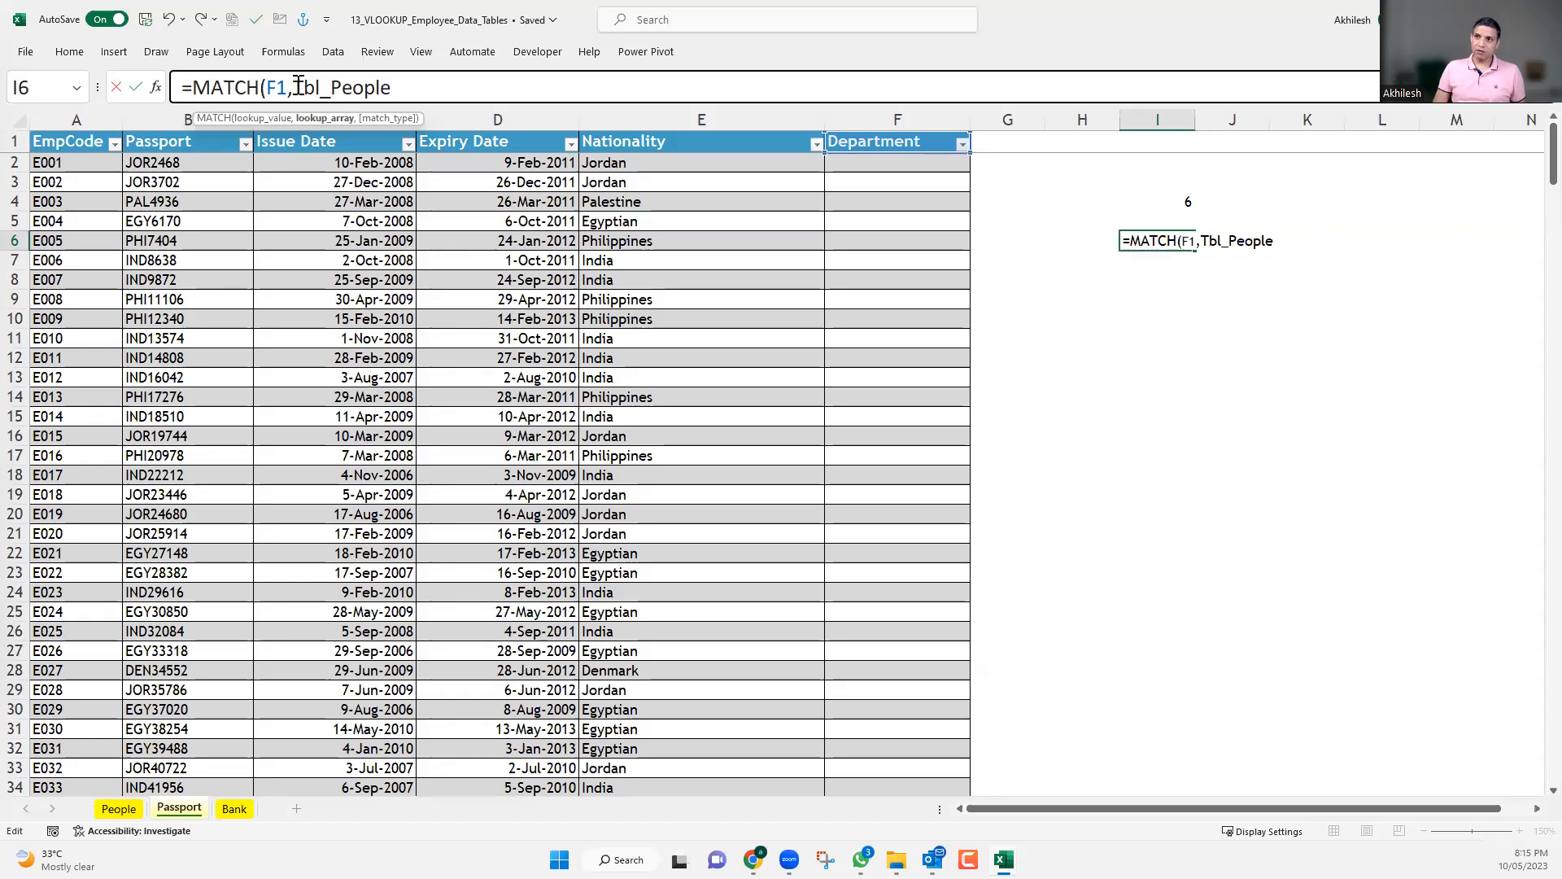
type("[")
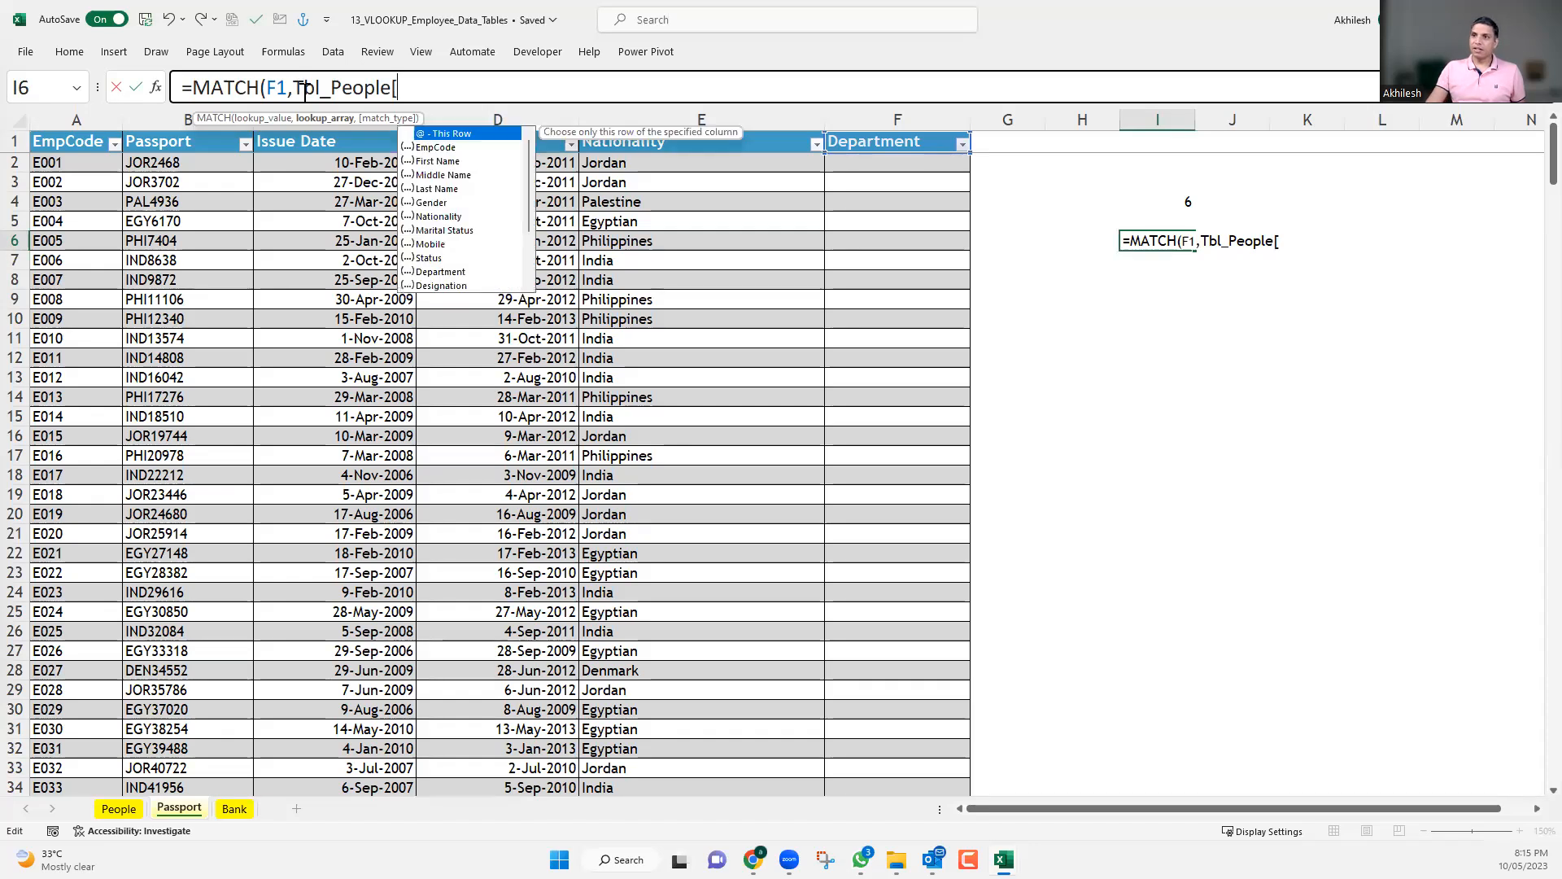
scroll(458, 248, "down", 3)
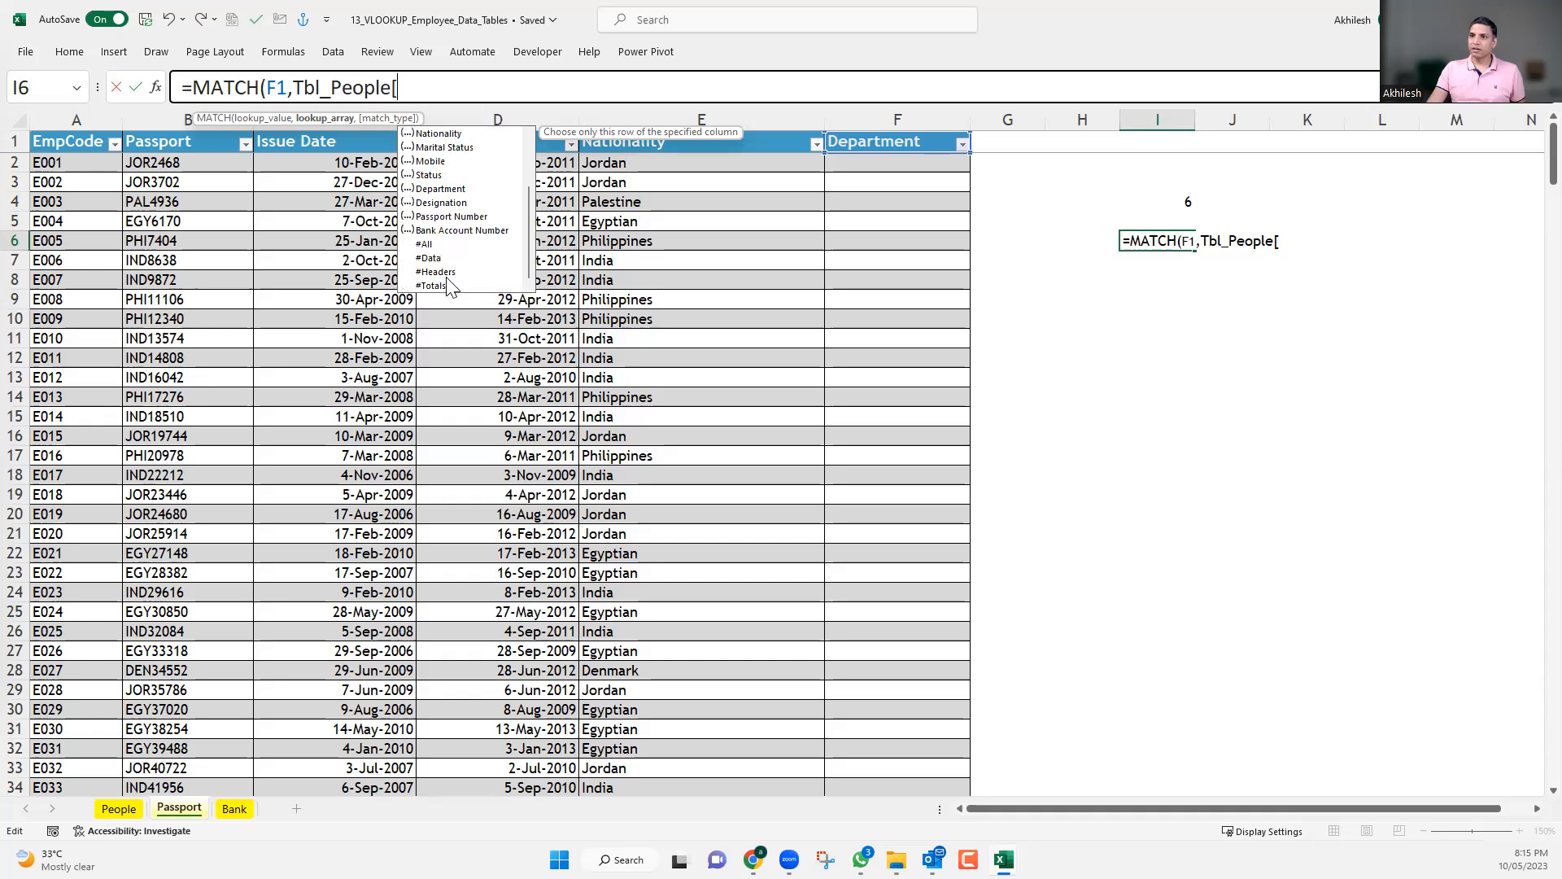
double_click(440, 271)
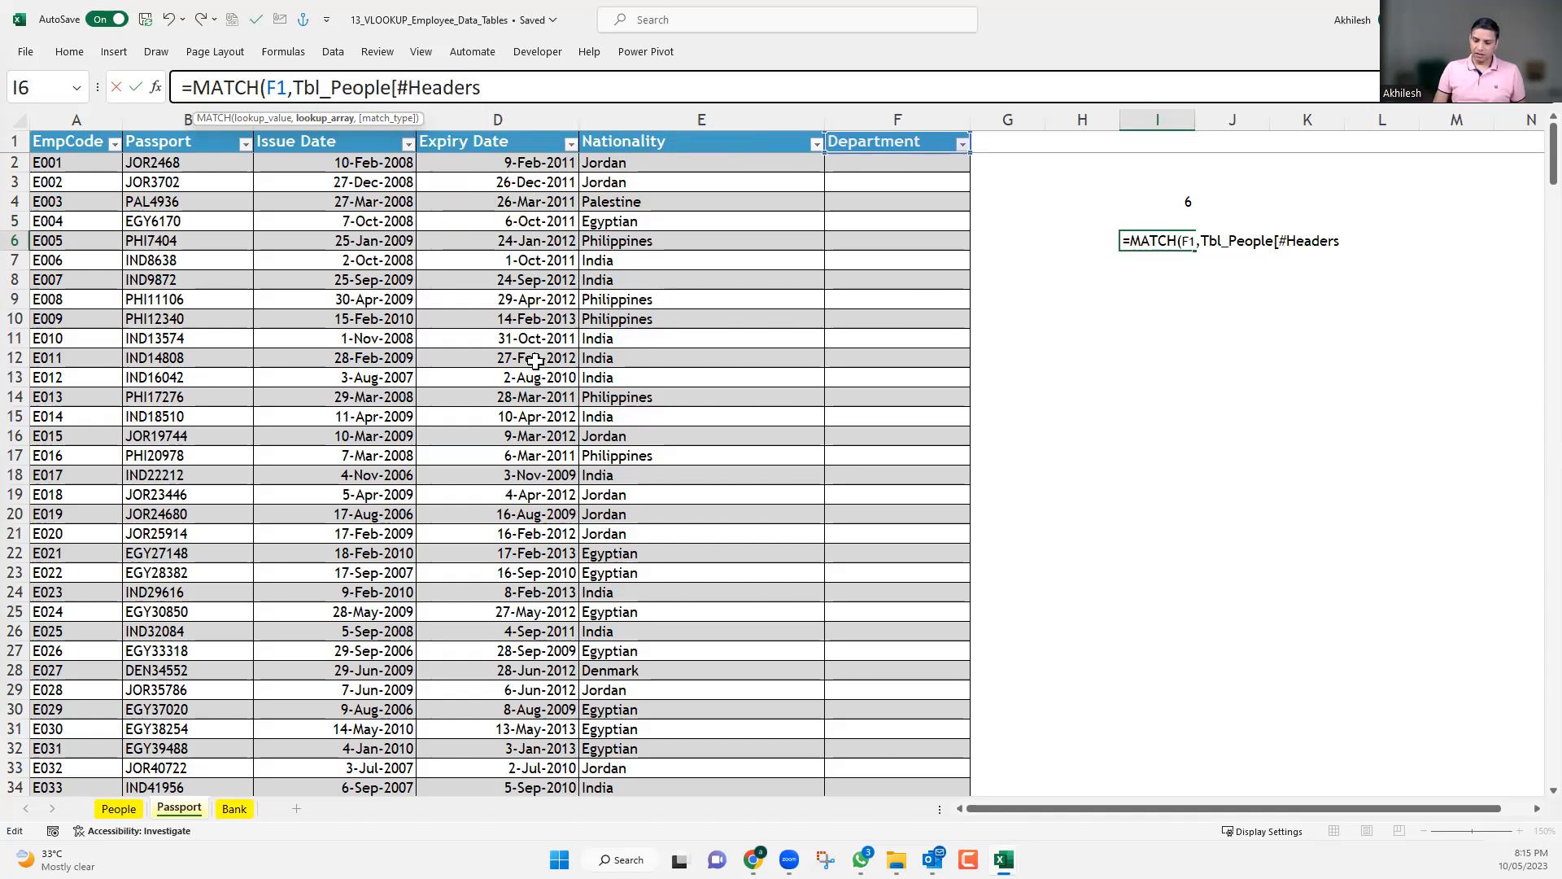
type("]")
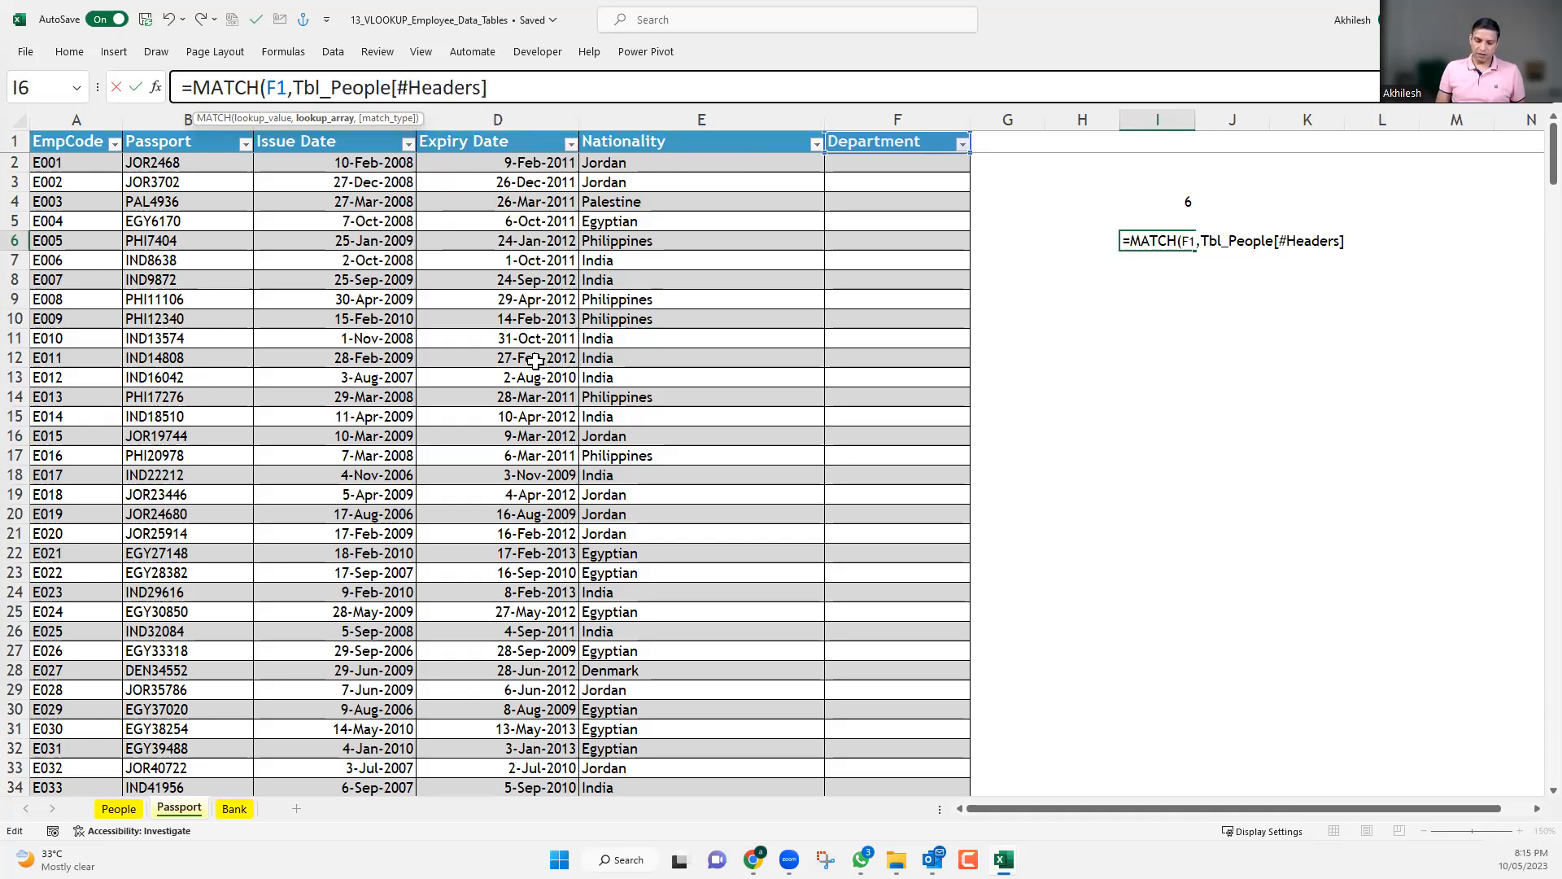
type(",0")
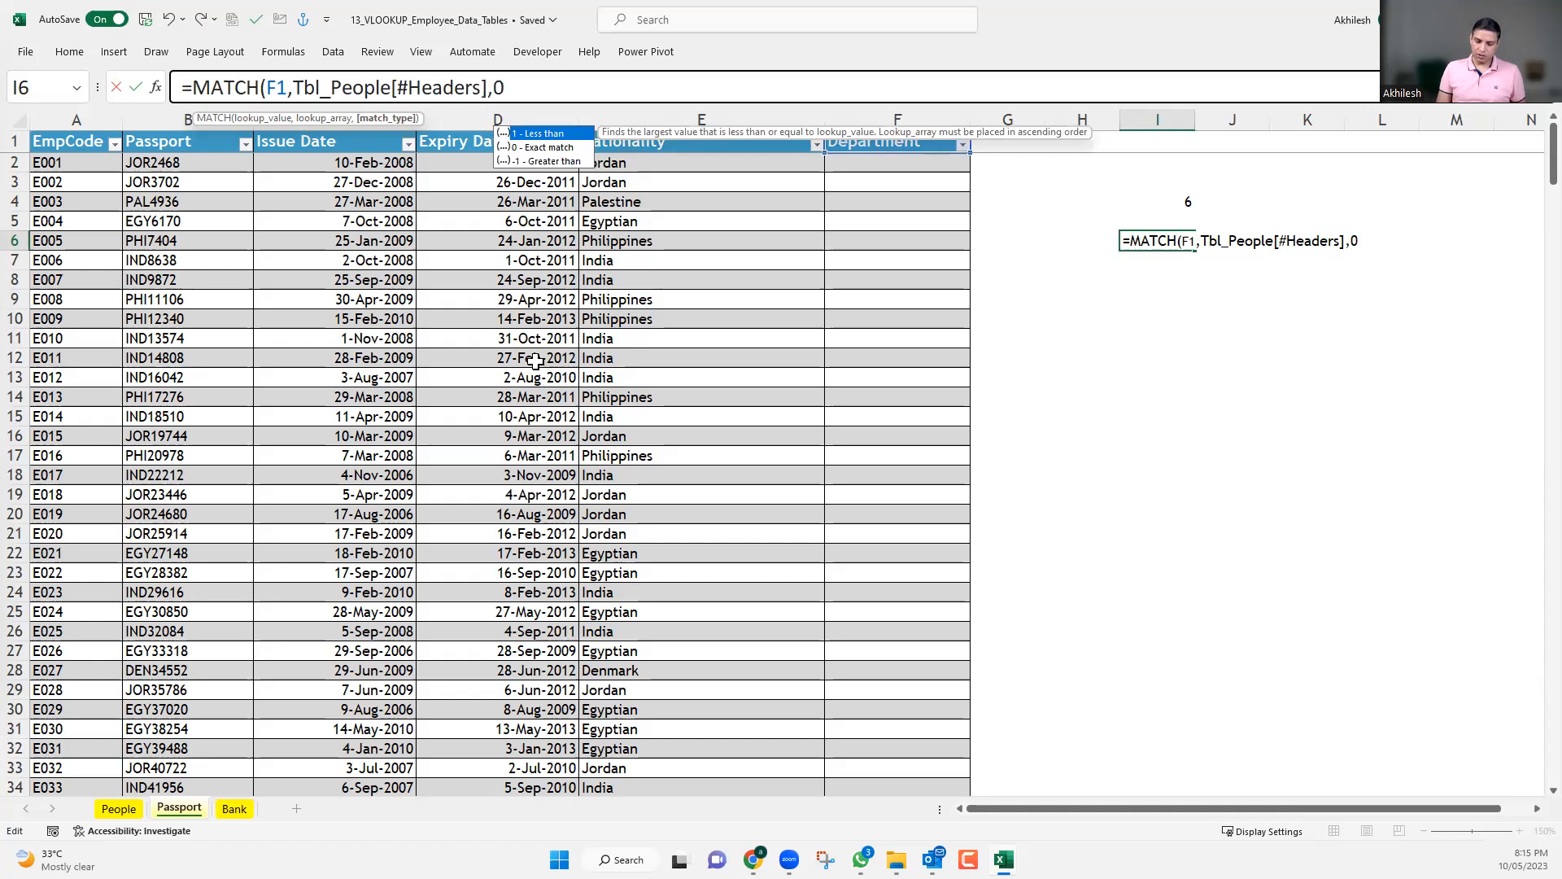
type(")")
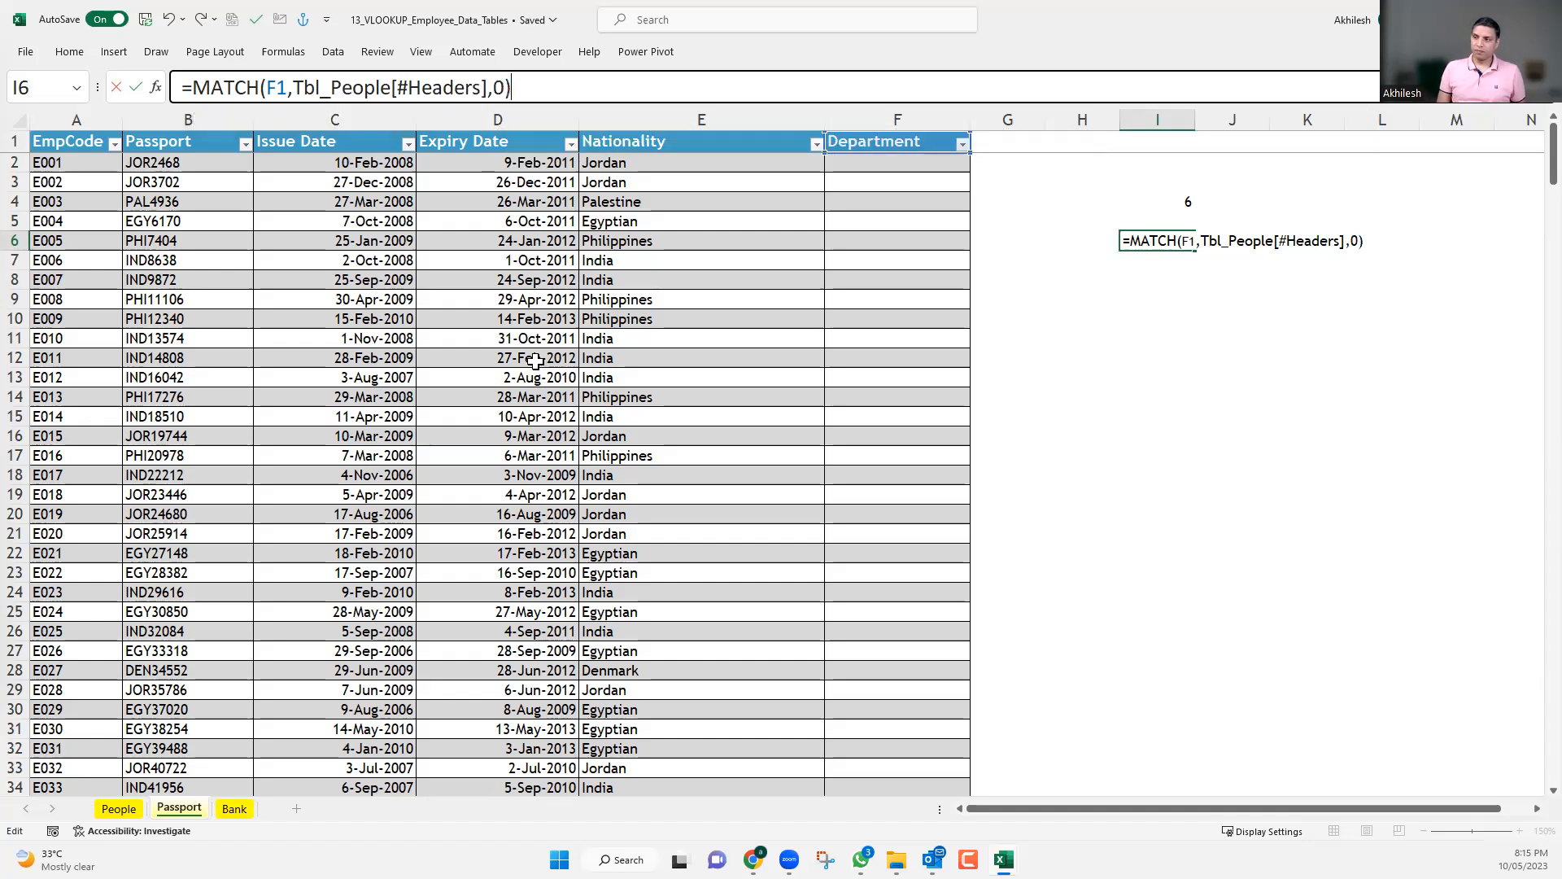
Finish the I6 MATCH formula with match type 0 and compare it with the MATCH formula in I4.
key("Return")
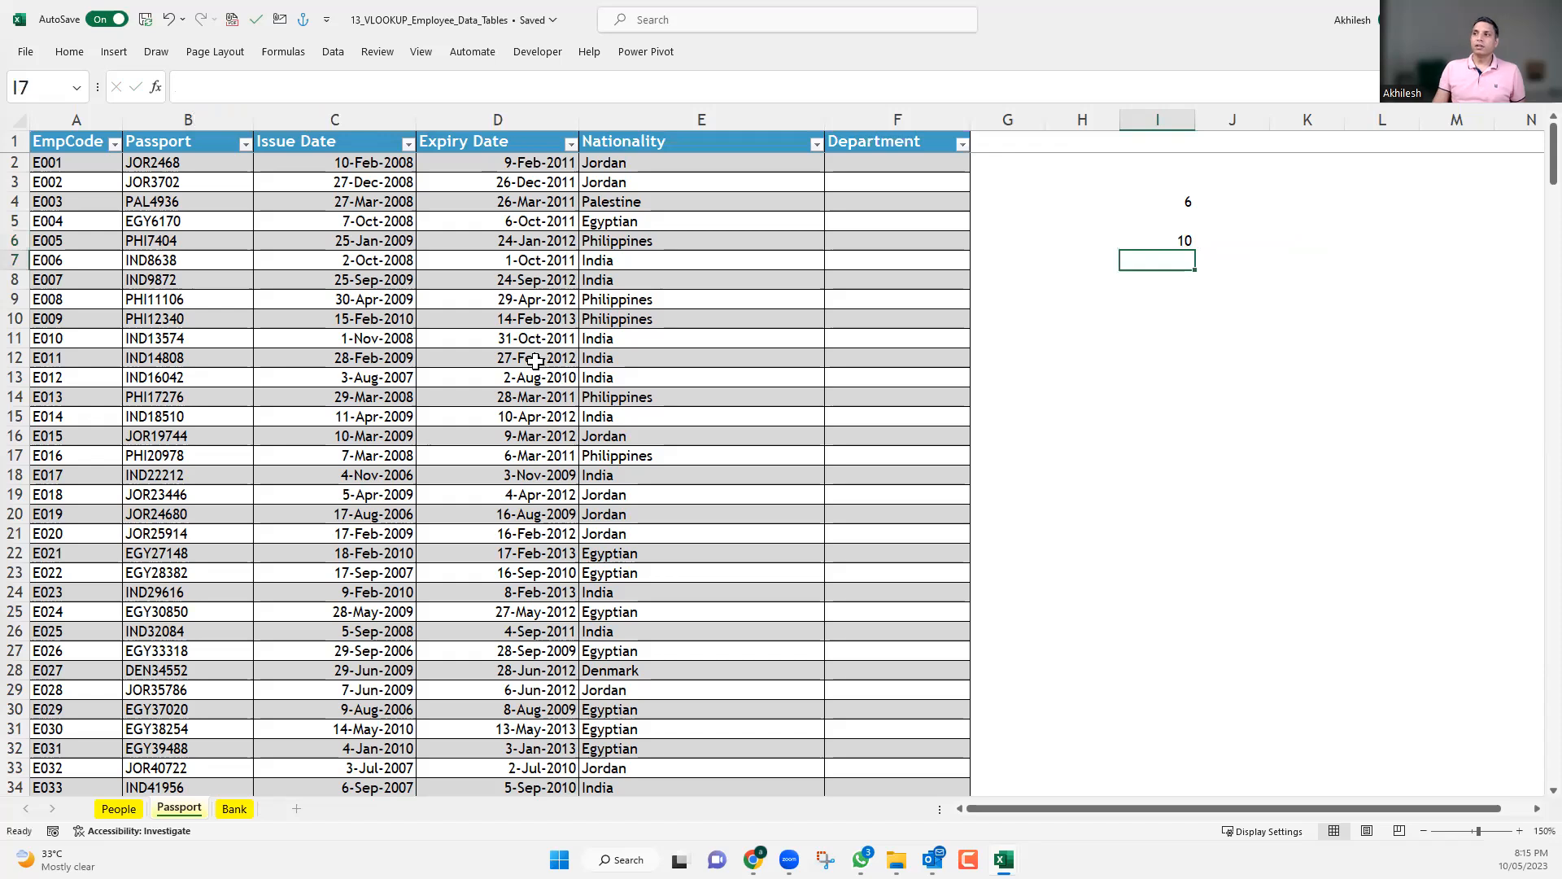
left_click(1171, 244)
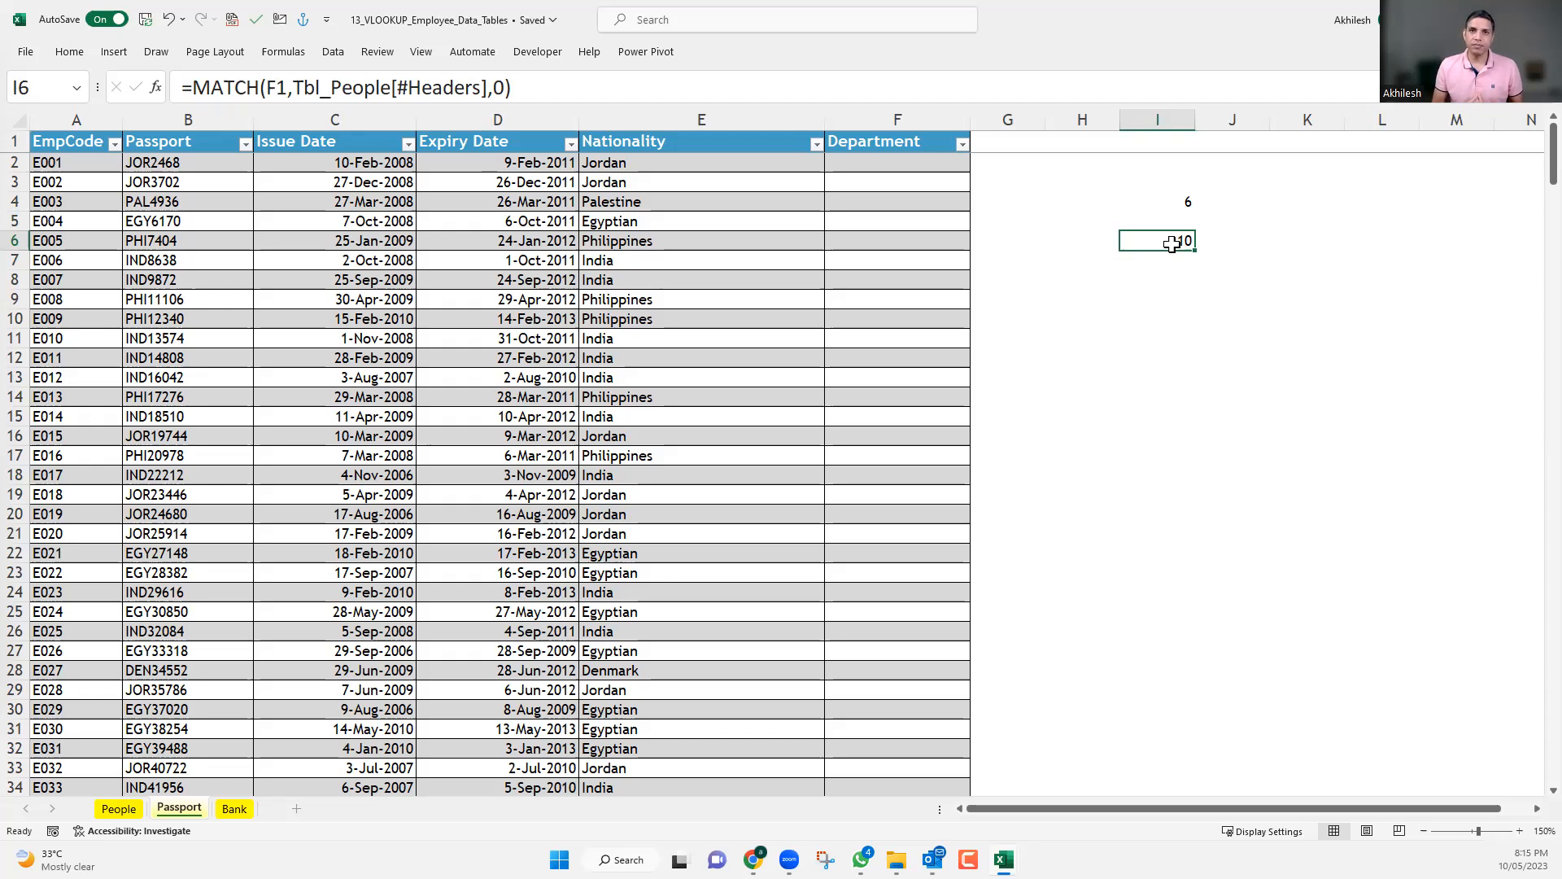
left_click(1175, 203)
left_click(1177, 237)
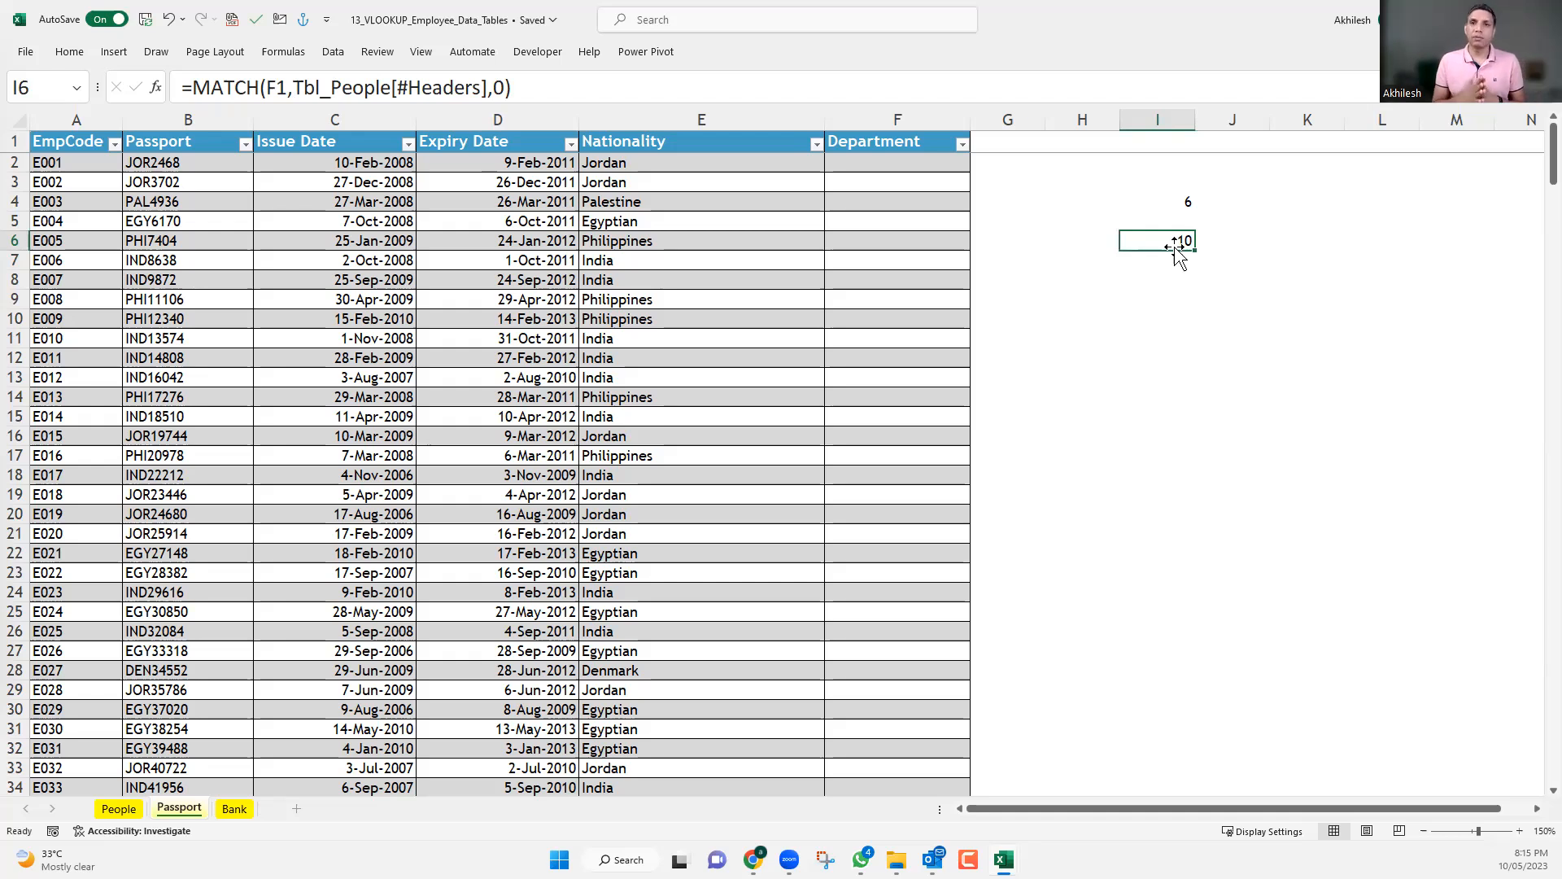
Replace the column index 6 in the E2 VLOOKUP formula with the absolute reference $I$4.
left_click(749, 164)
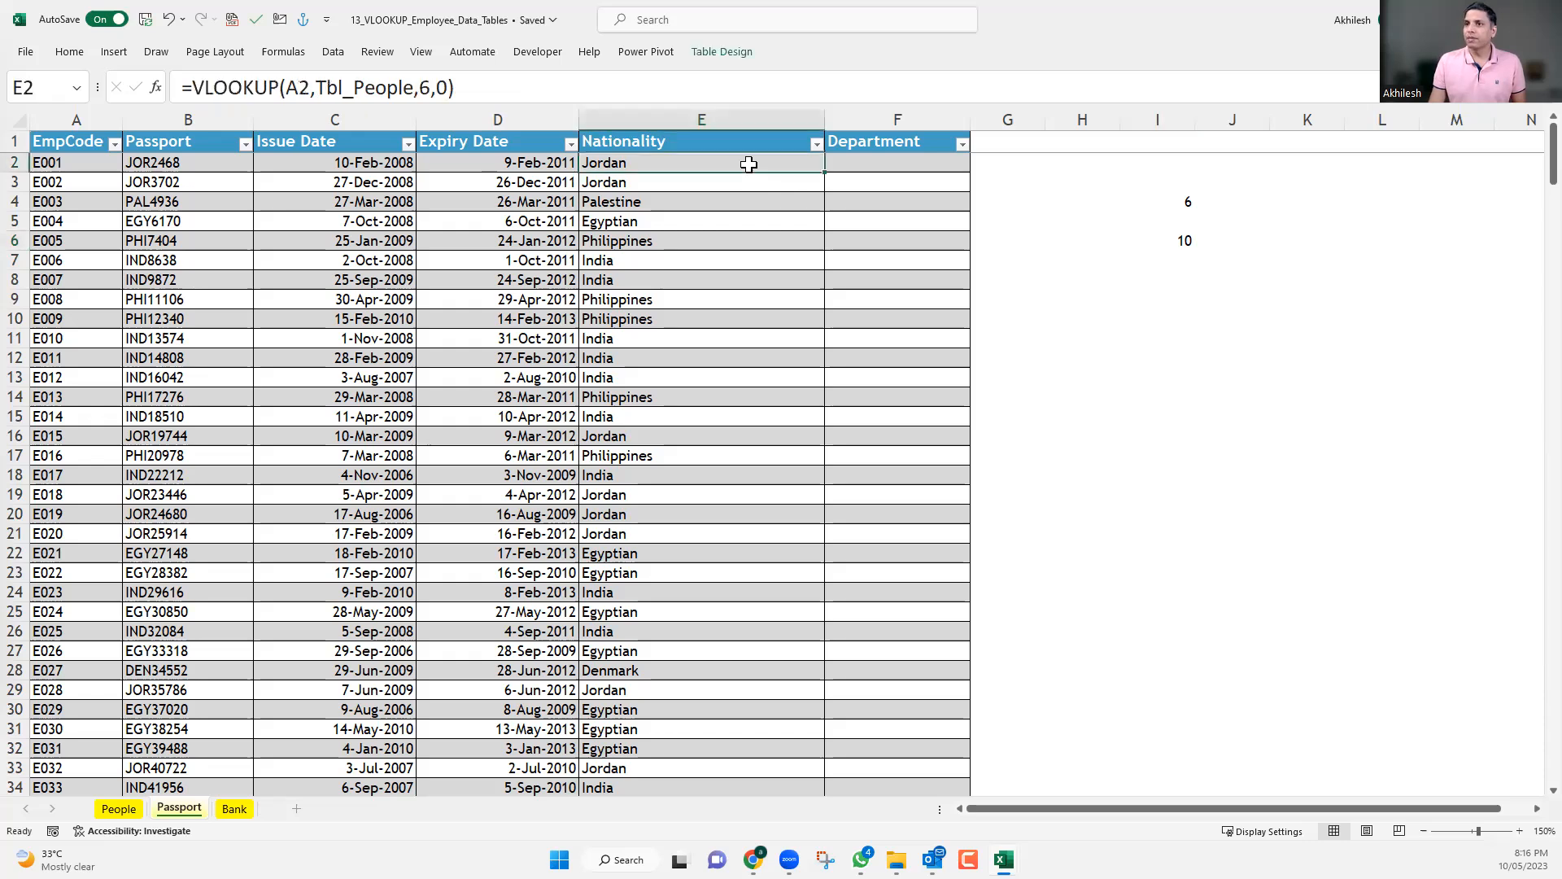
double_click(426, 87)
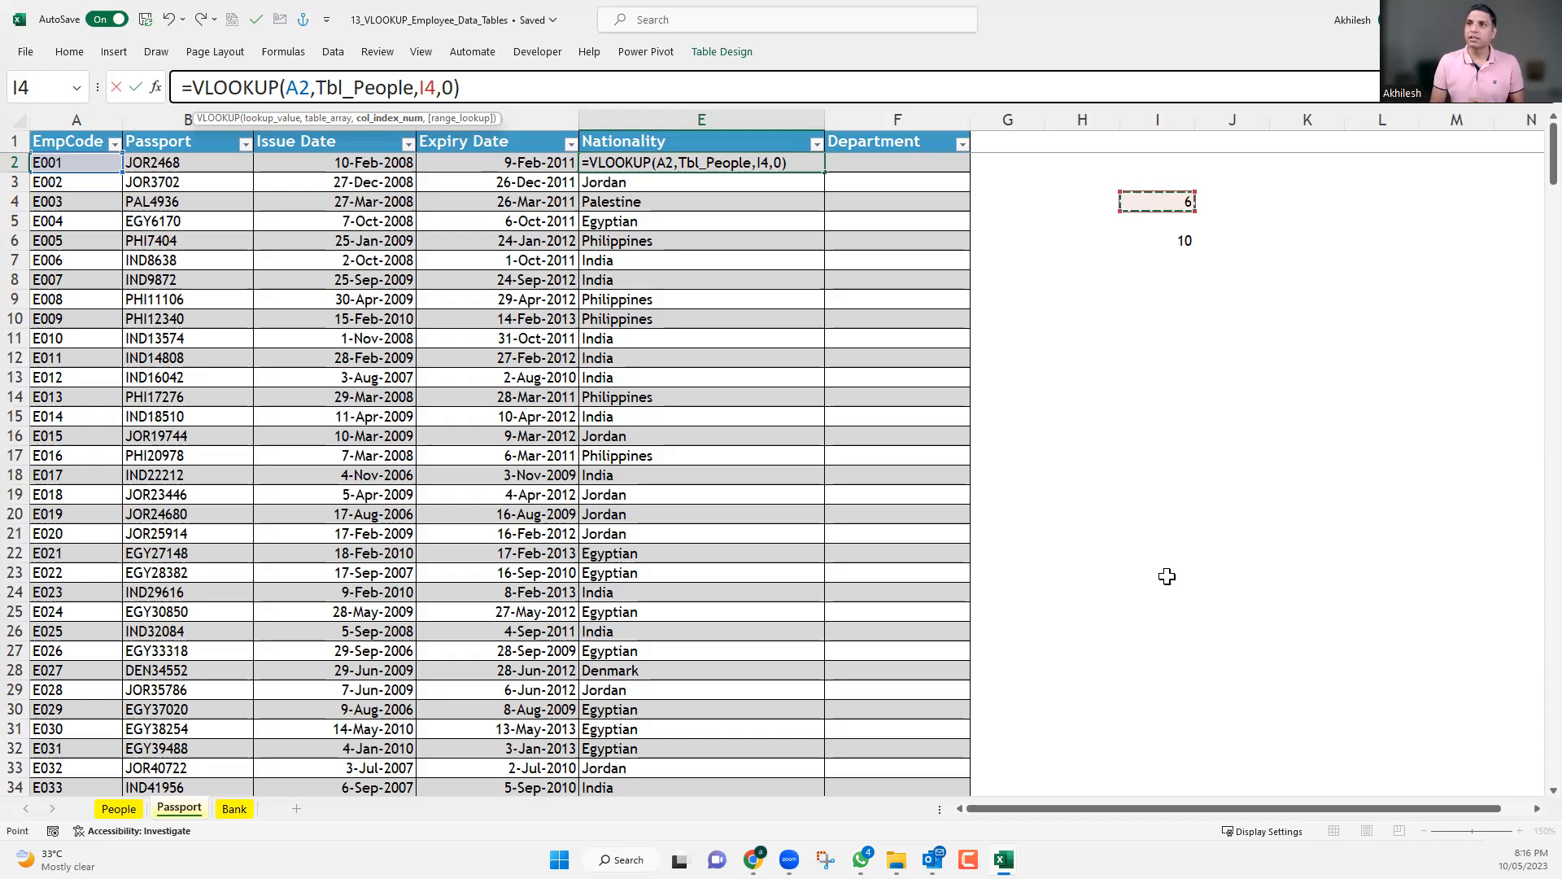
key("F4")
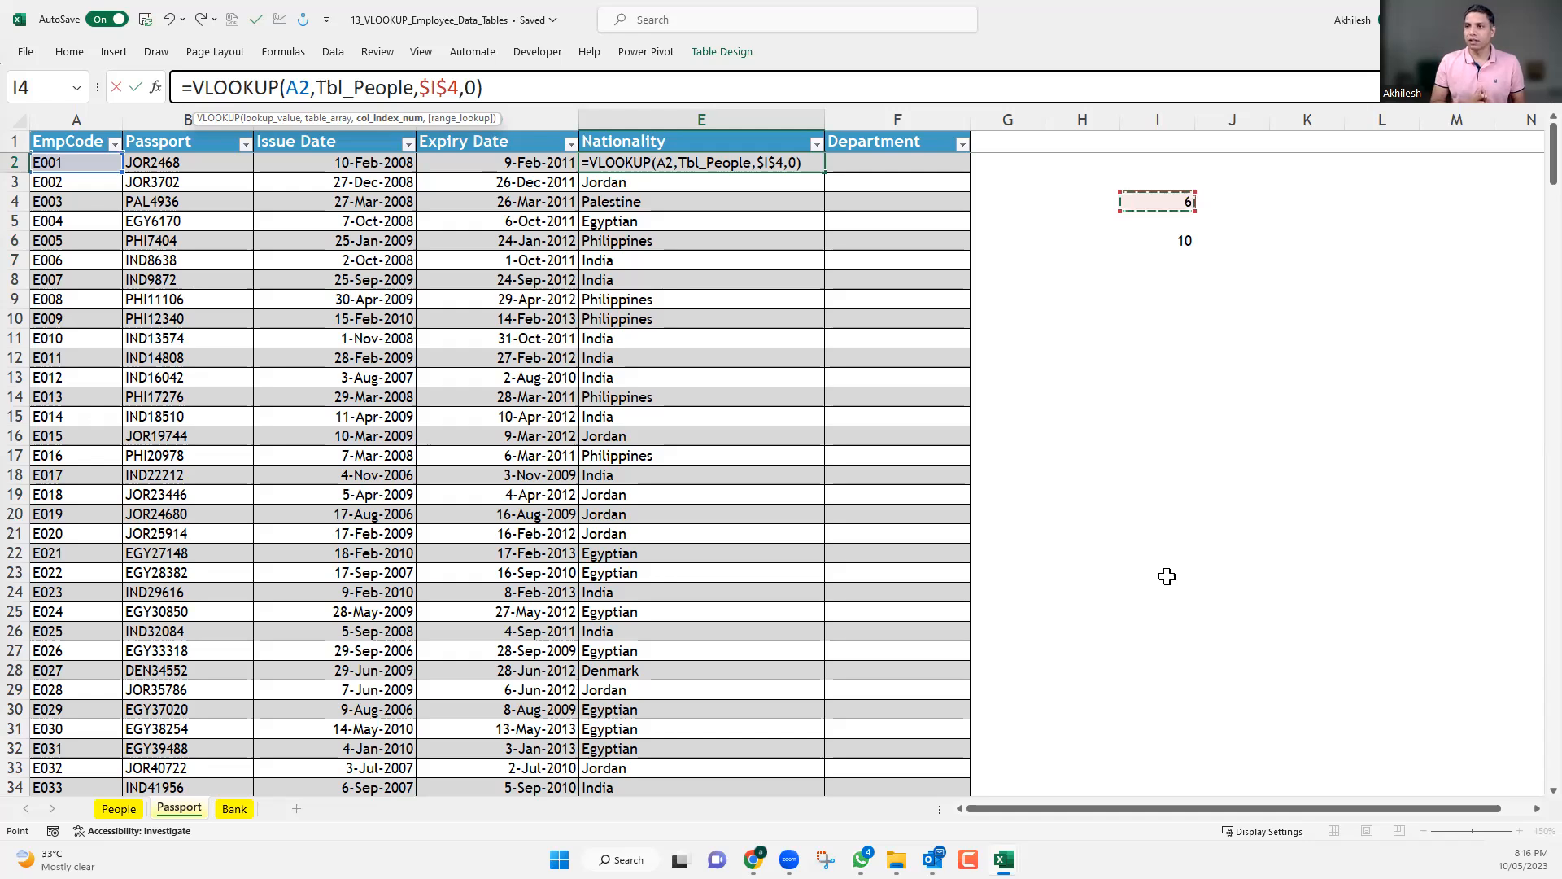
key("Return")
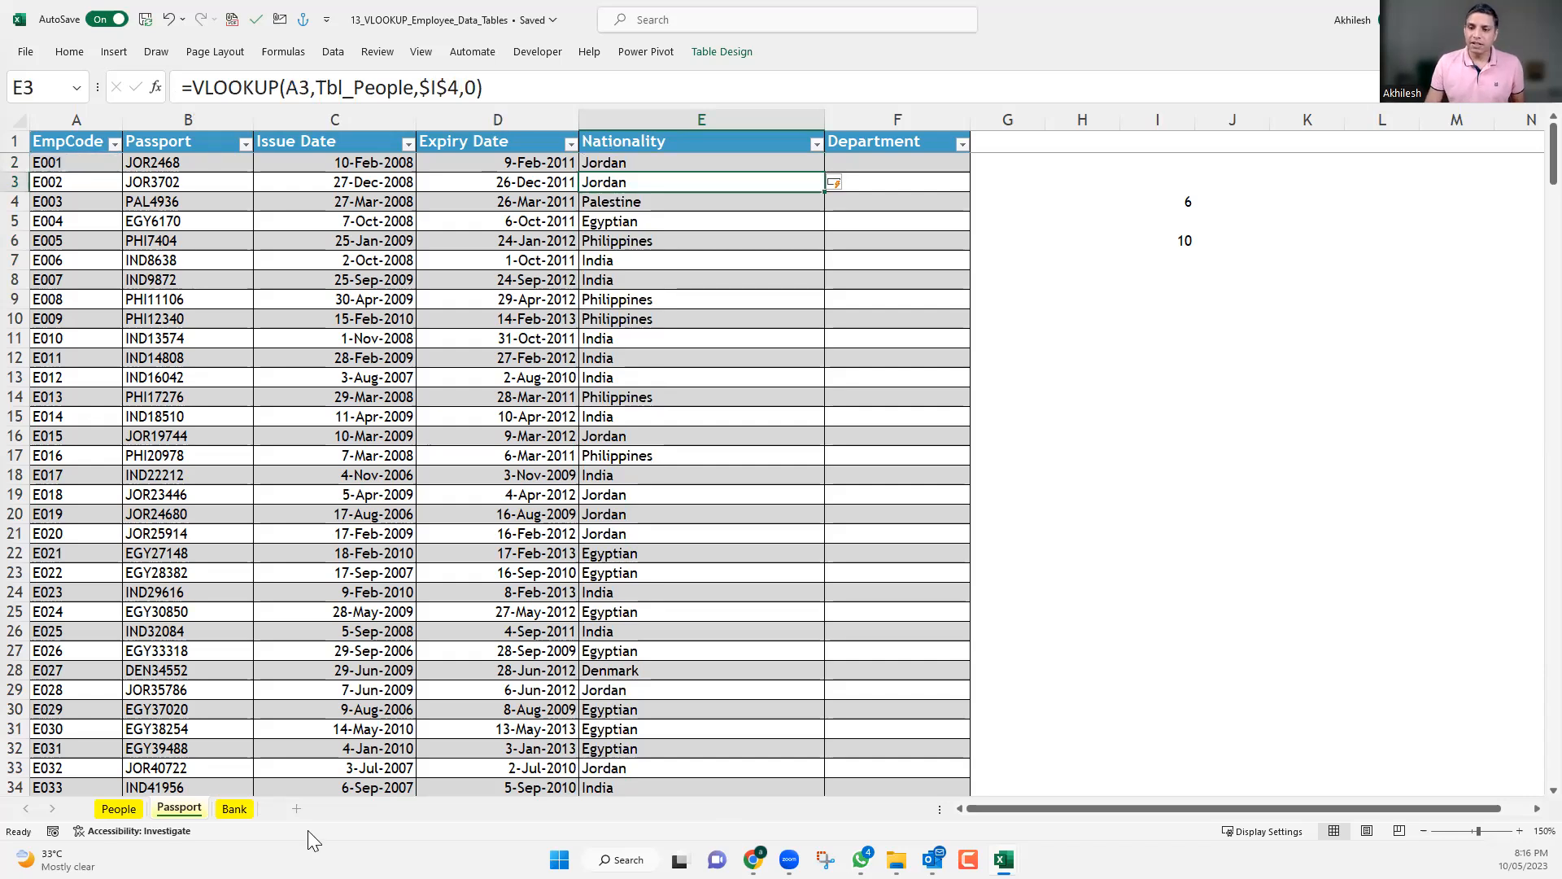
Move the Nationality column of the People sheet so that it sits directly before the Department column.
left_click(119, 809)
left_click(379, 330)
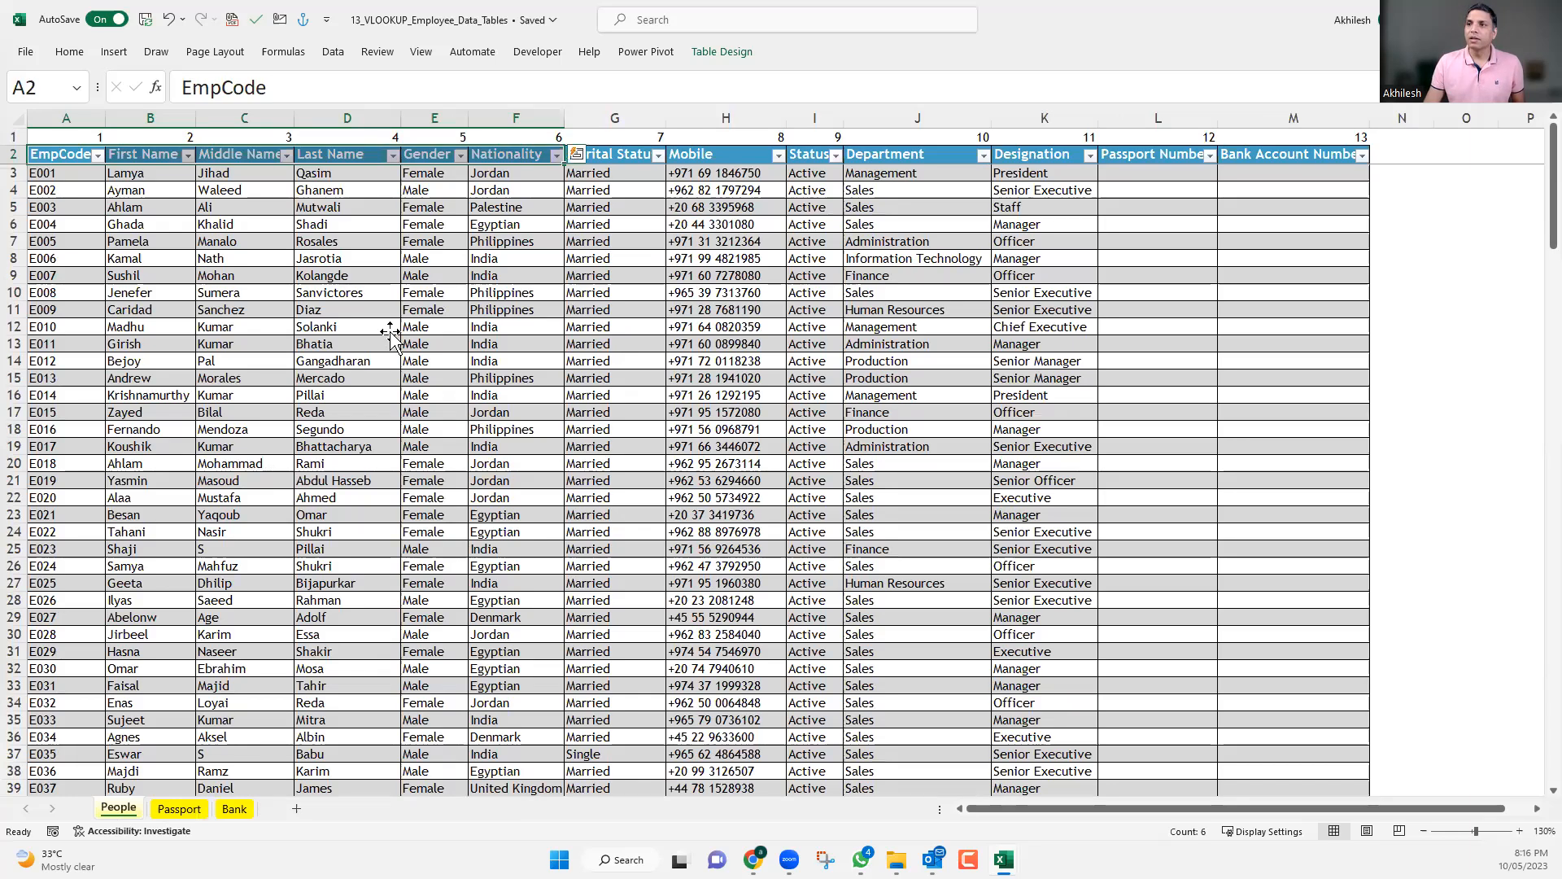
left_click(511, 116)
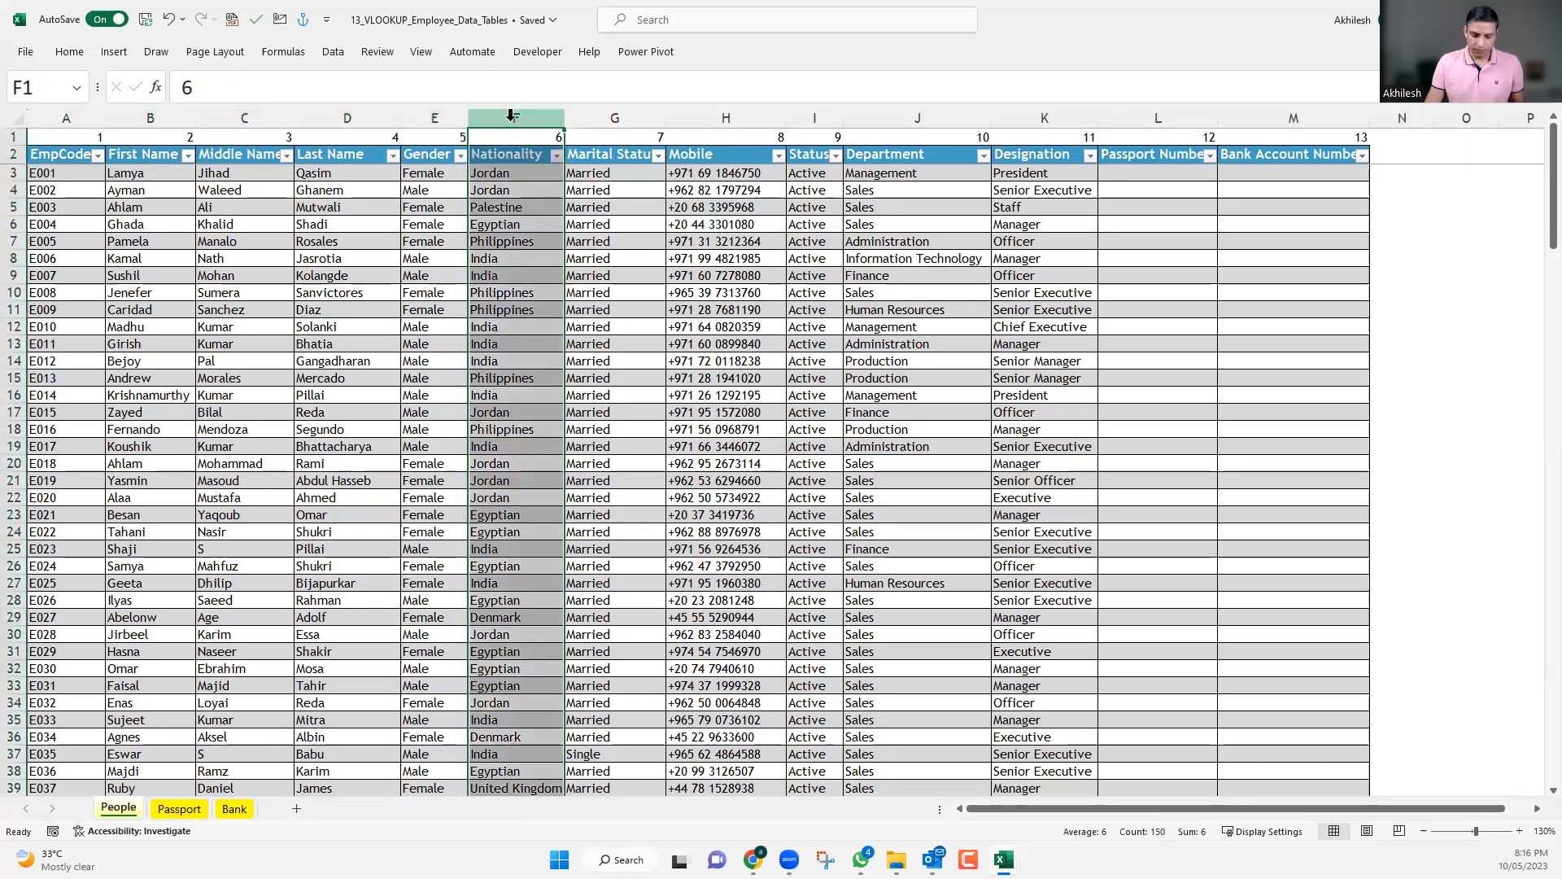
key("ctrl+c")
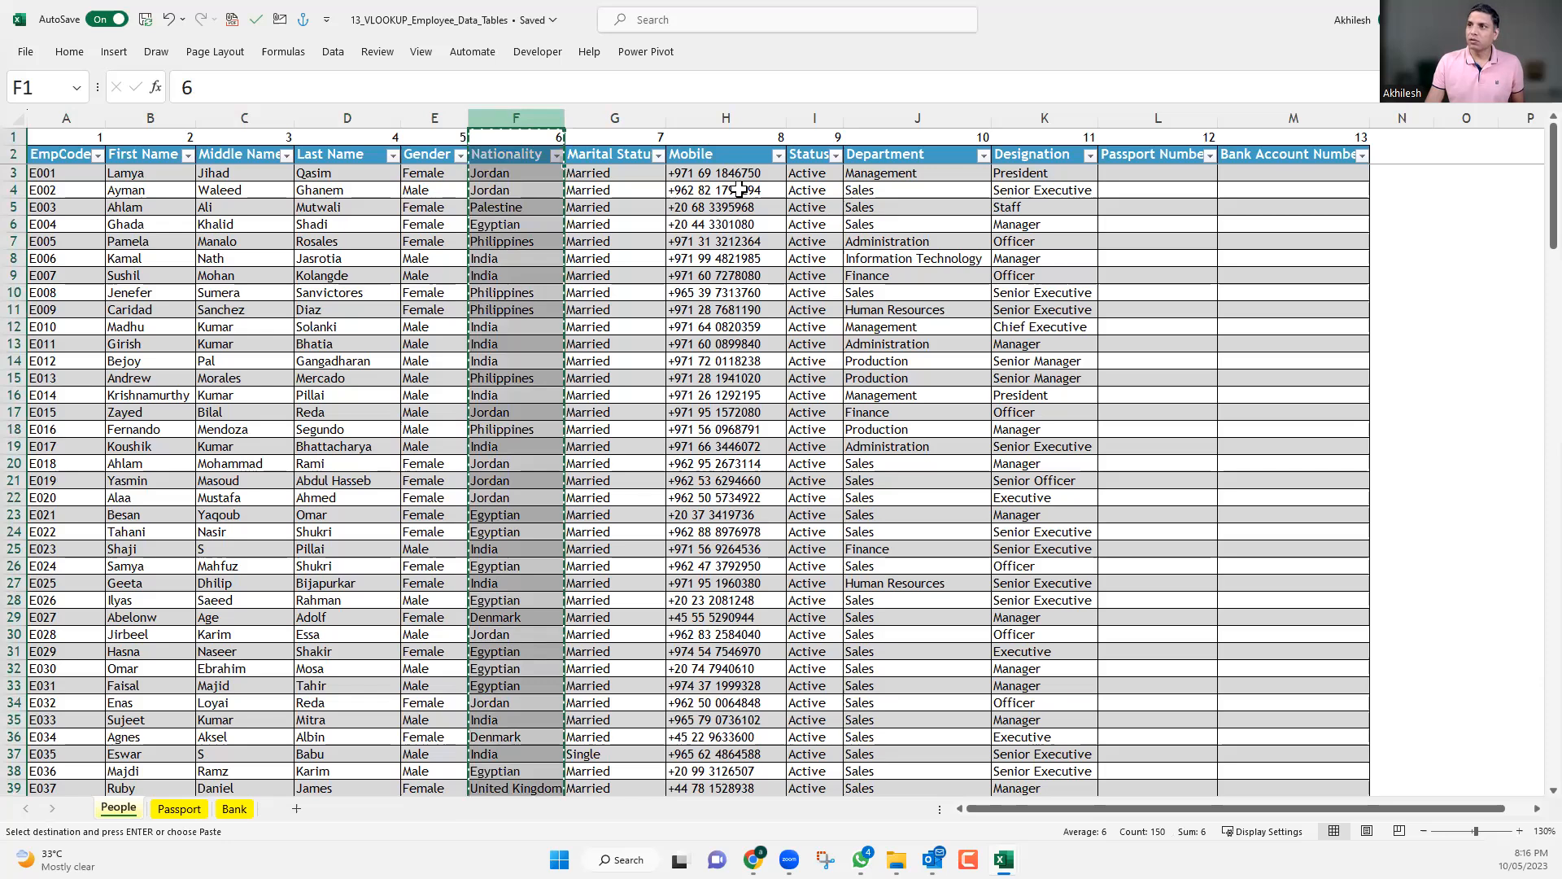
left_click(860, 111)
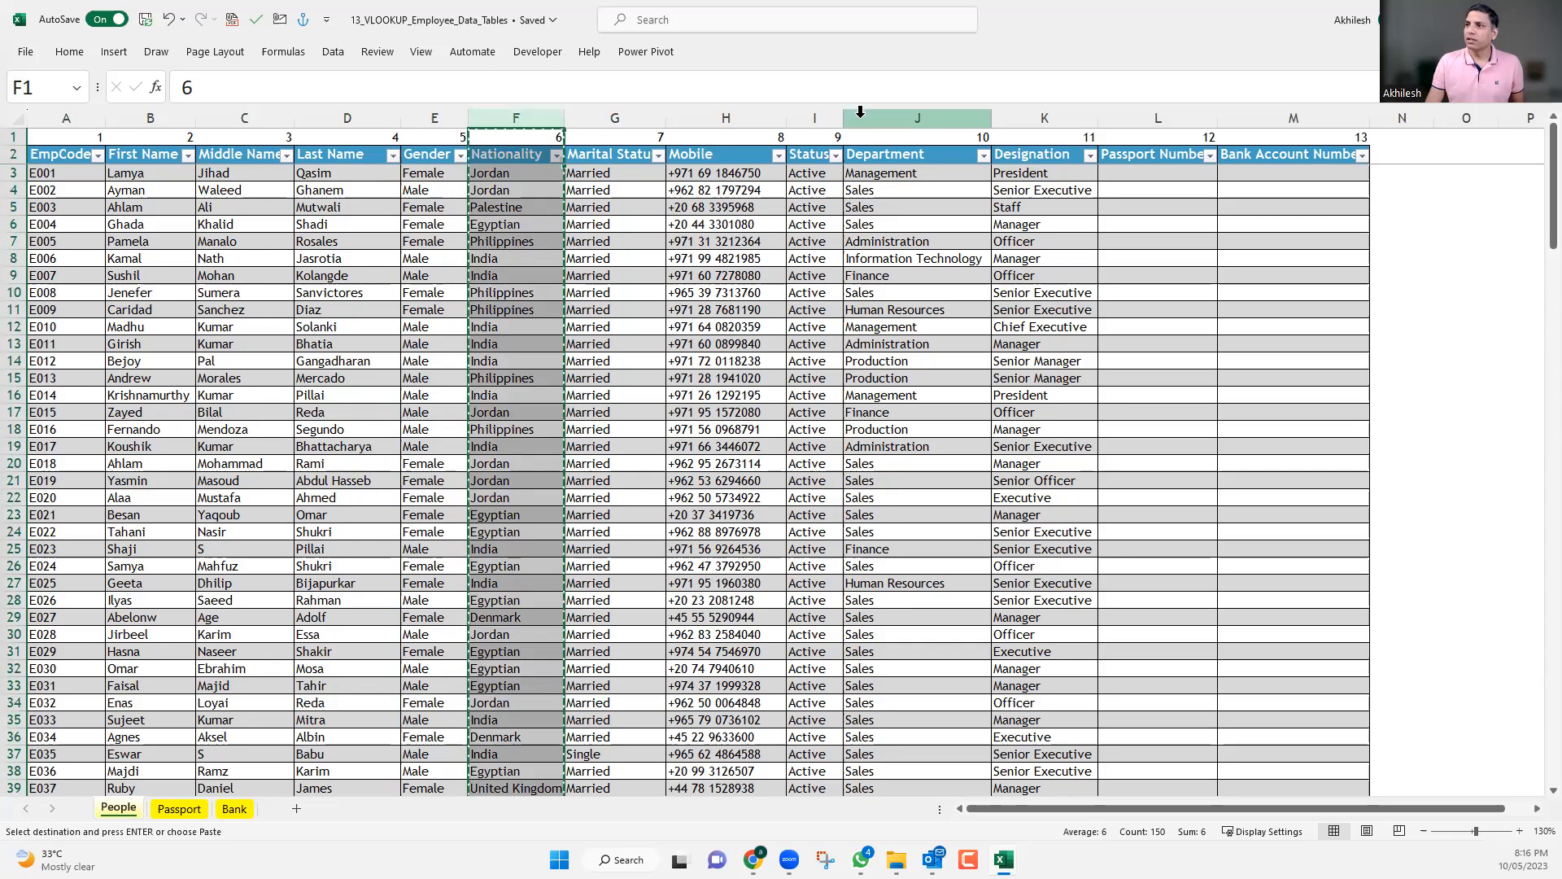
left_click(916, 283)
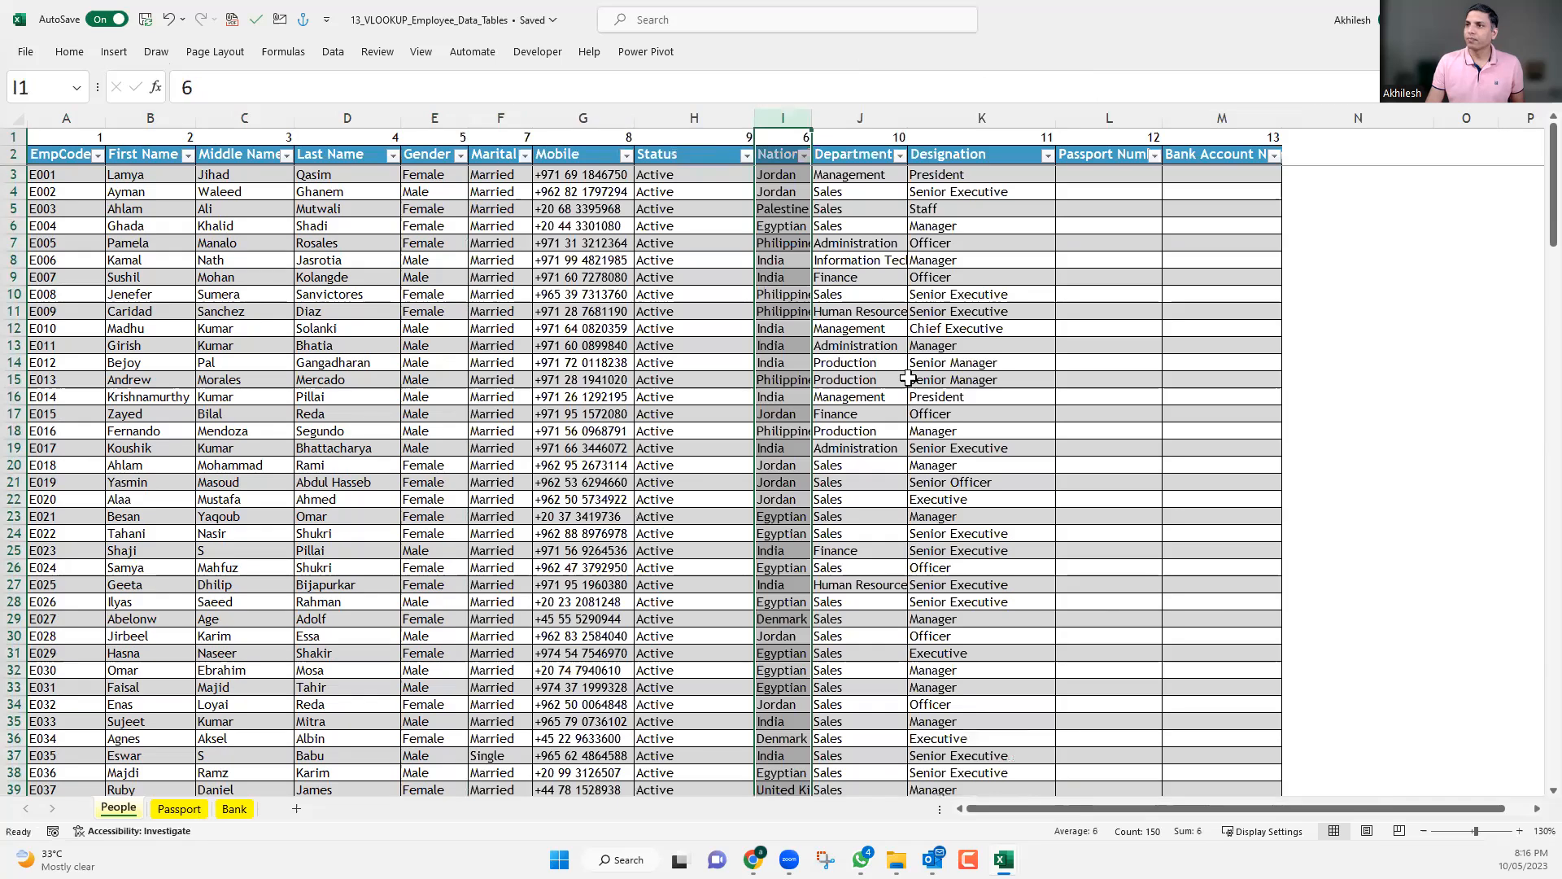
Review the VLOOKUP in E2 of the Passport sheet, clear the MATCH formula from I6, and select I4.
left_click(179, 809)
left_click(668, 162)
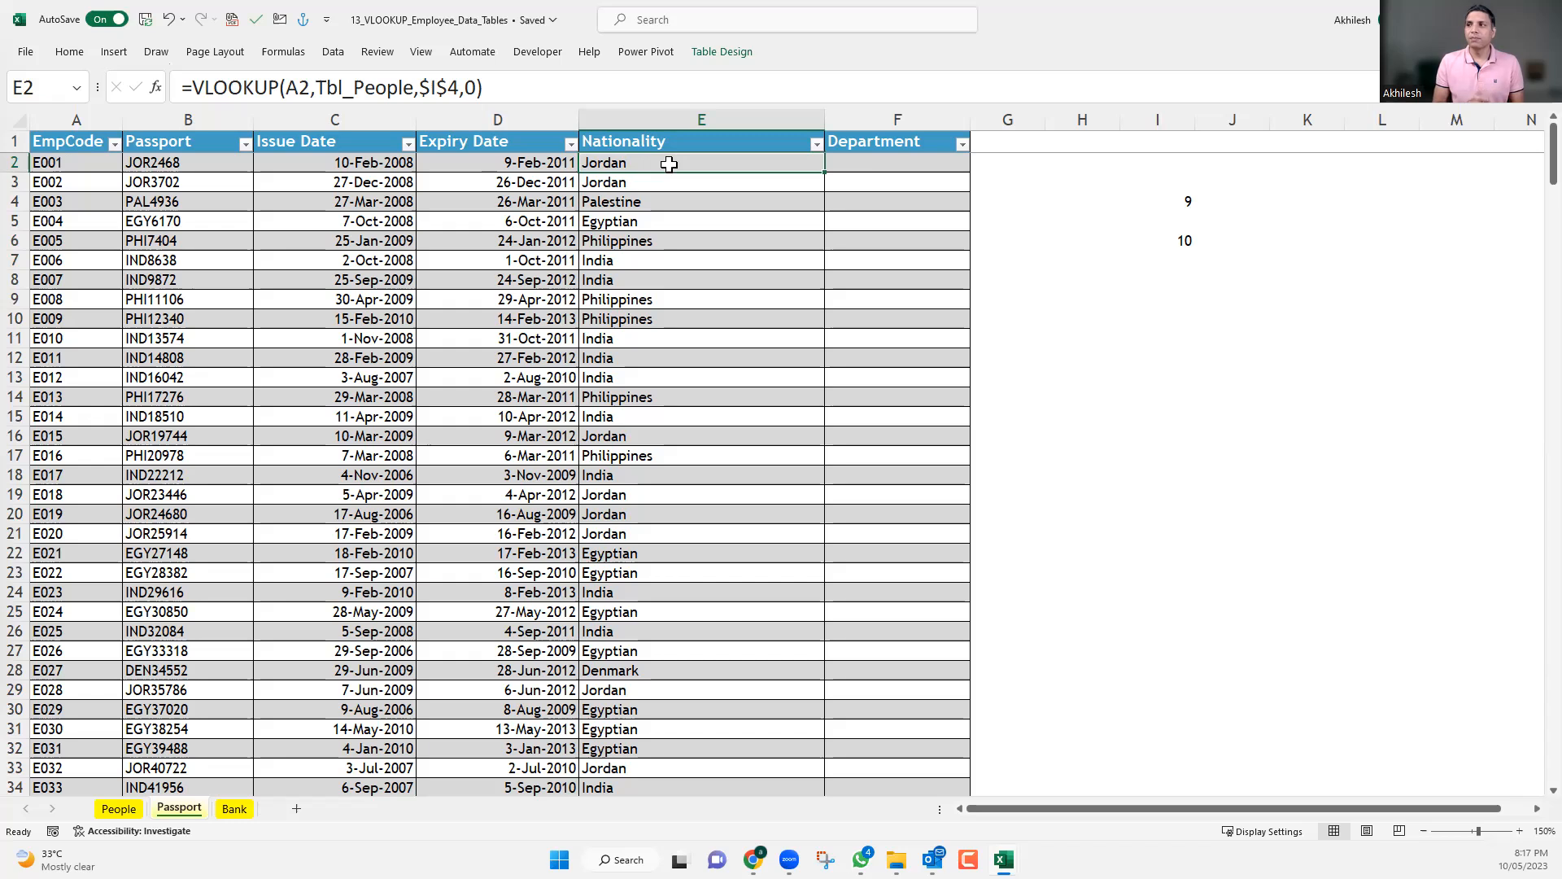
left_click(1188, 244)
left_click(1181, 200)
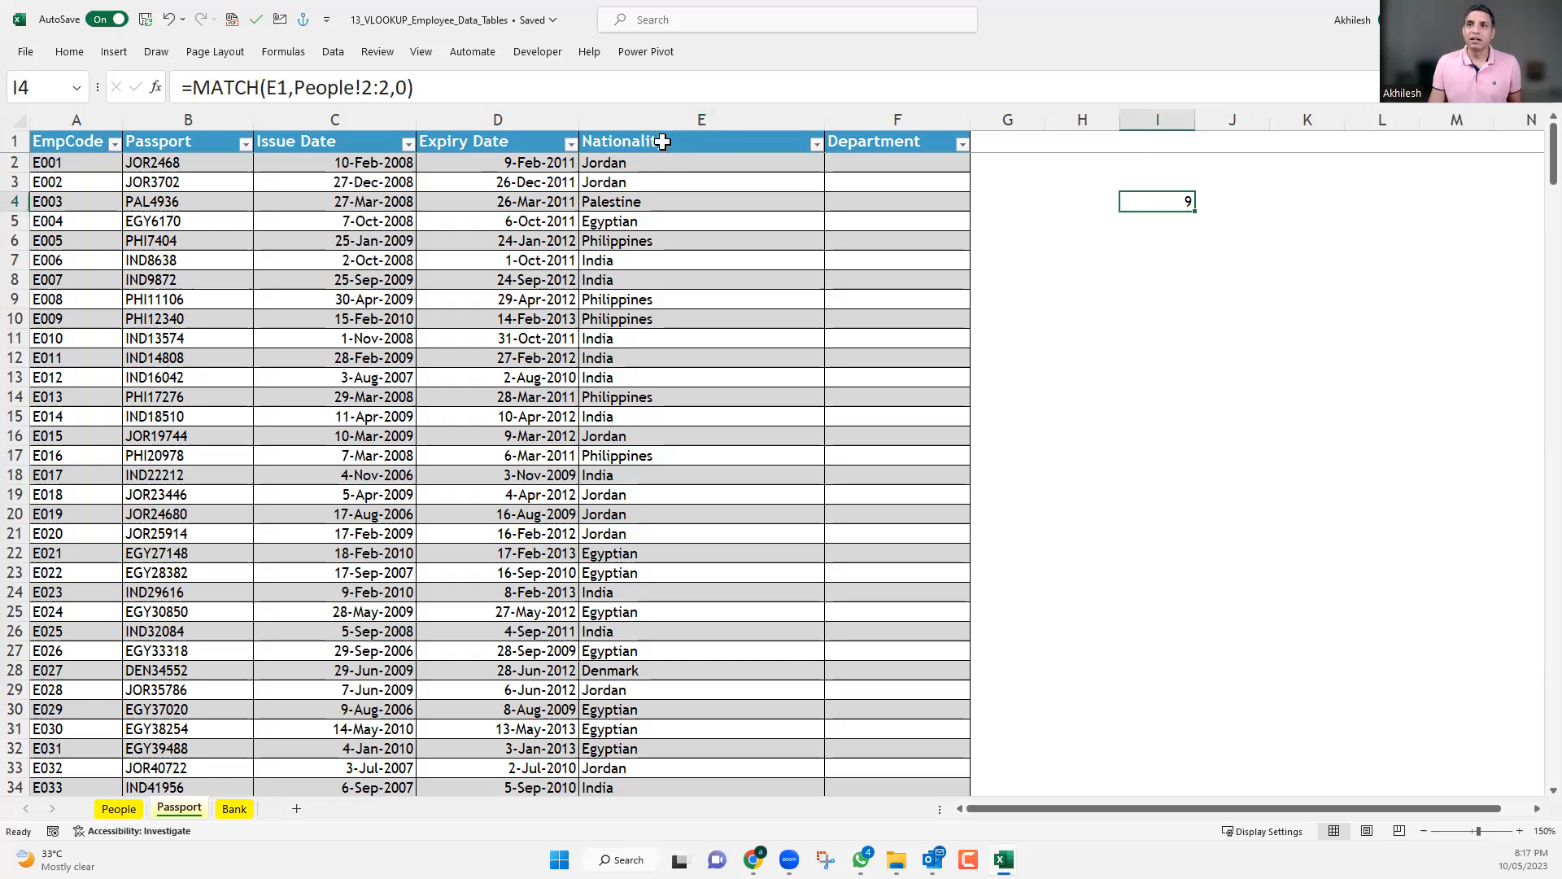
Compare the header row of the People sheet with the Nationality header in E1 of the Passport sheet.
left_click(119, 808)
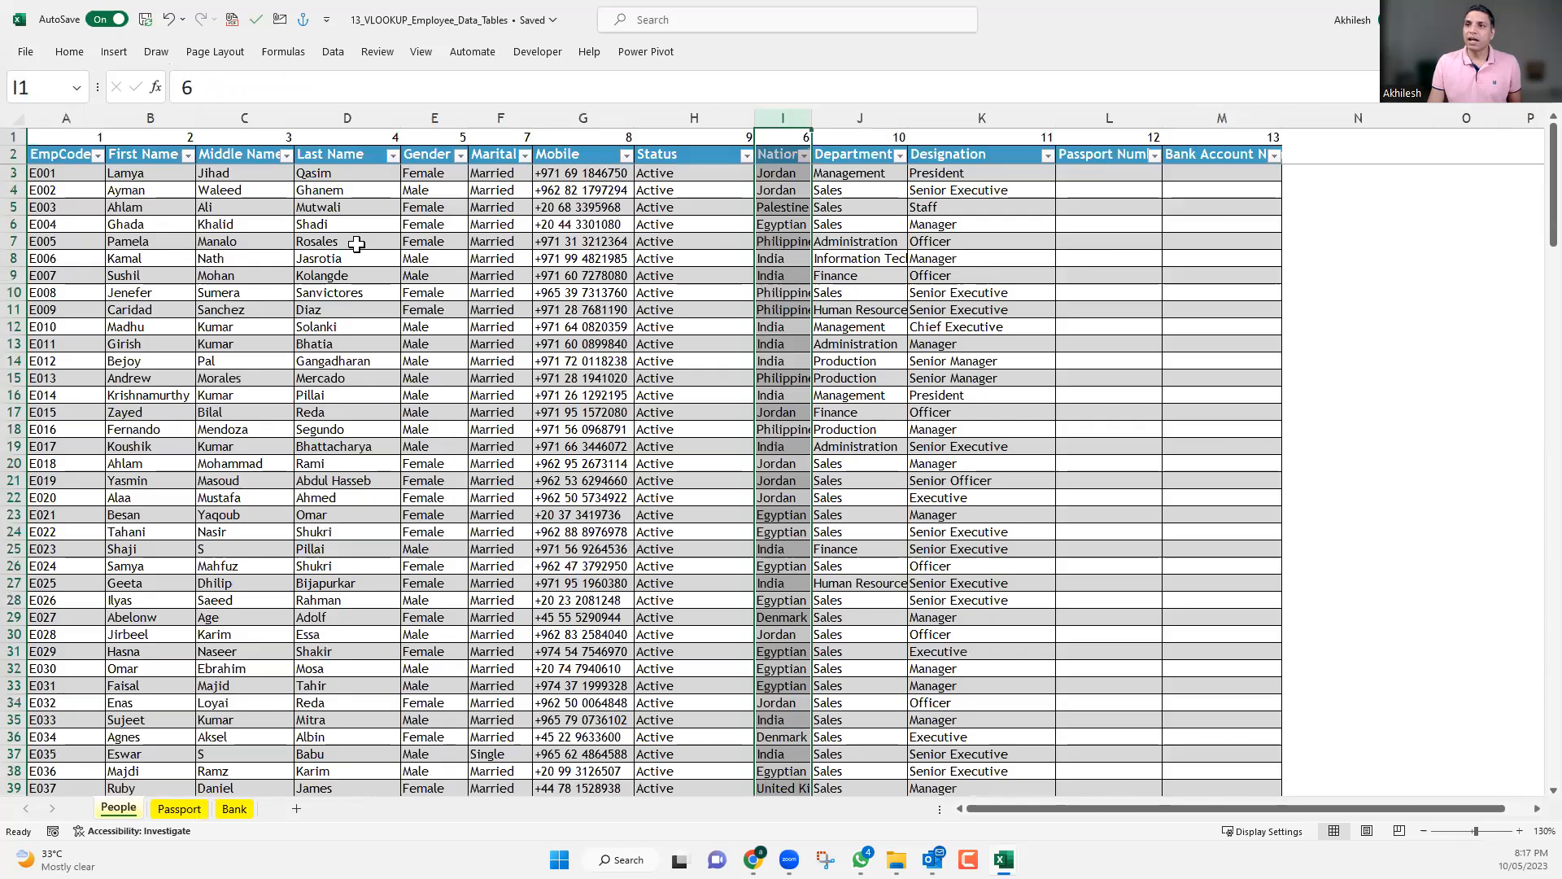
left_click(336, 157)
left_click(179, 808)
left_click(657, 142)
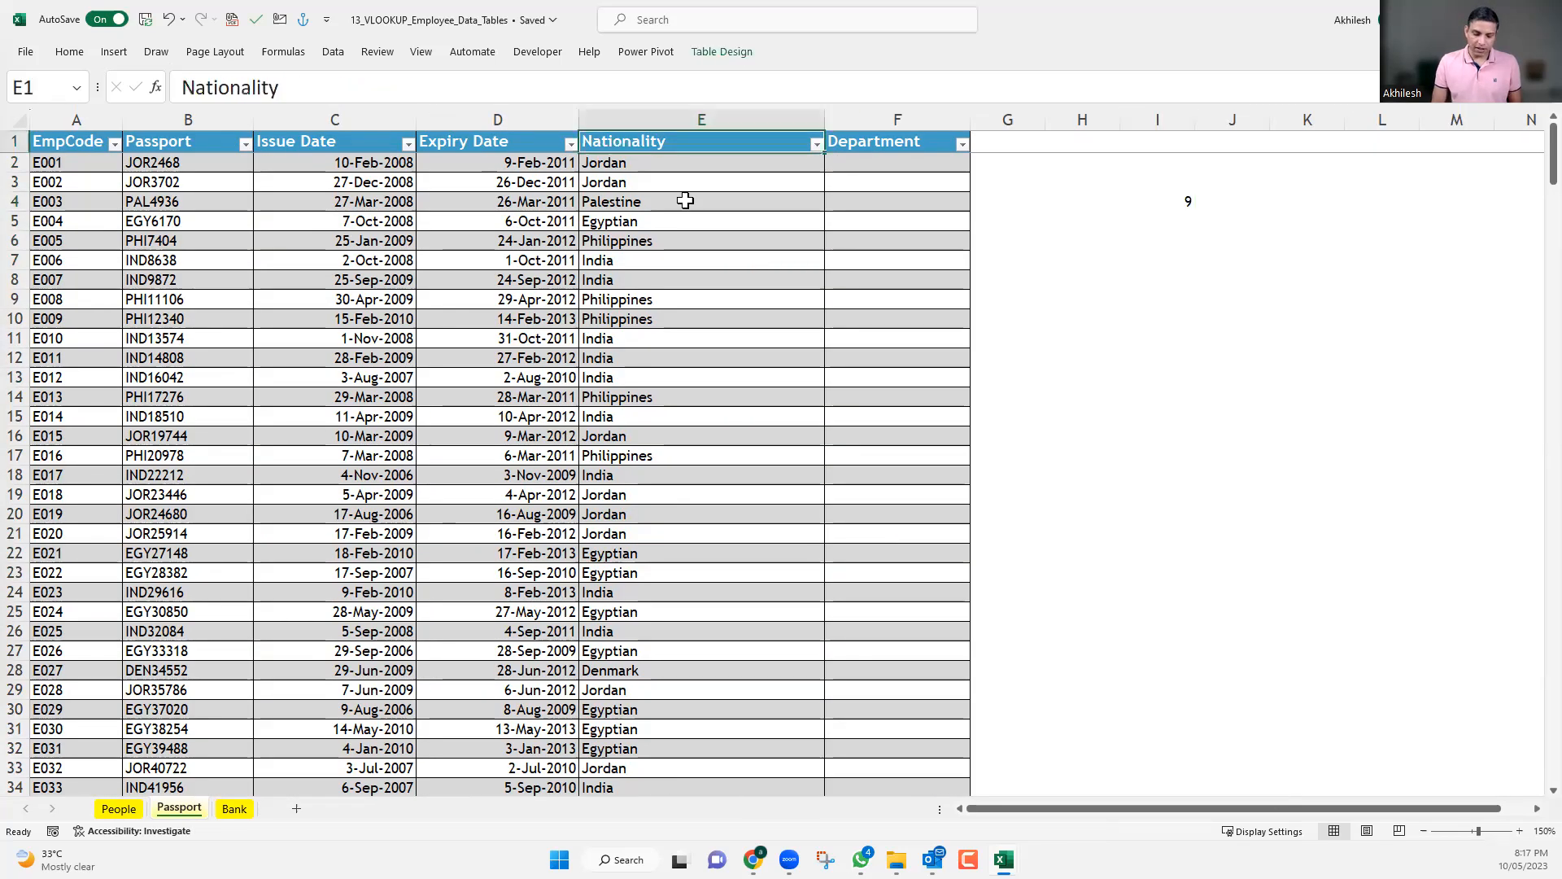
Change the header in E1 of the Passport sheet to Last Name.
type("Last Nam")
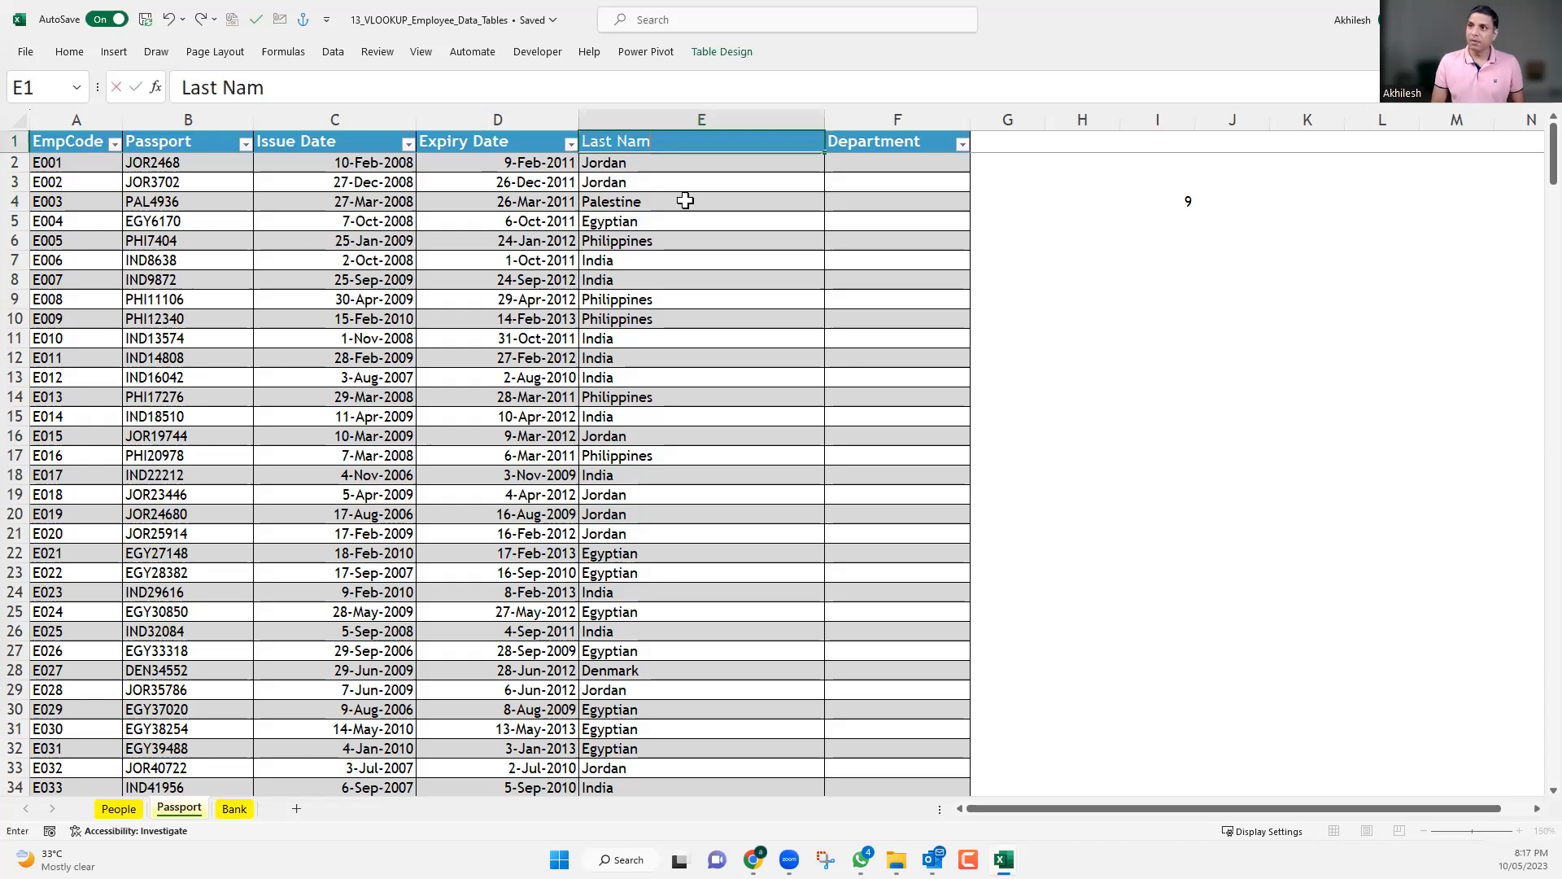
type("e")
key("Return")
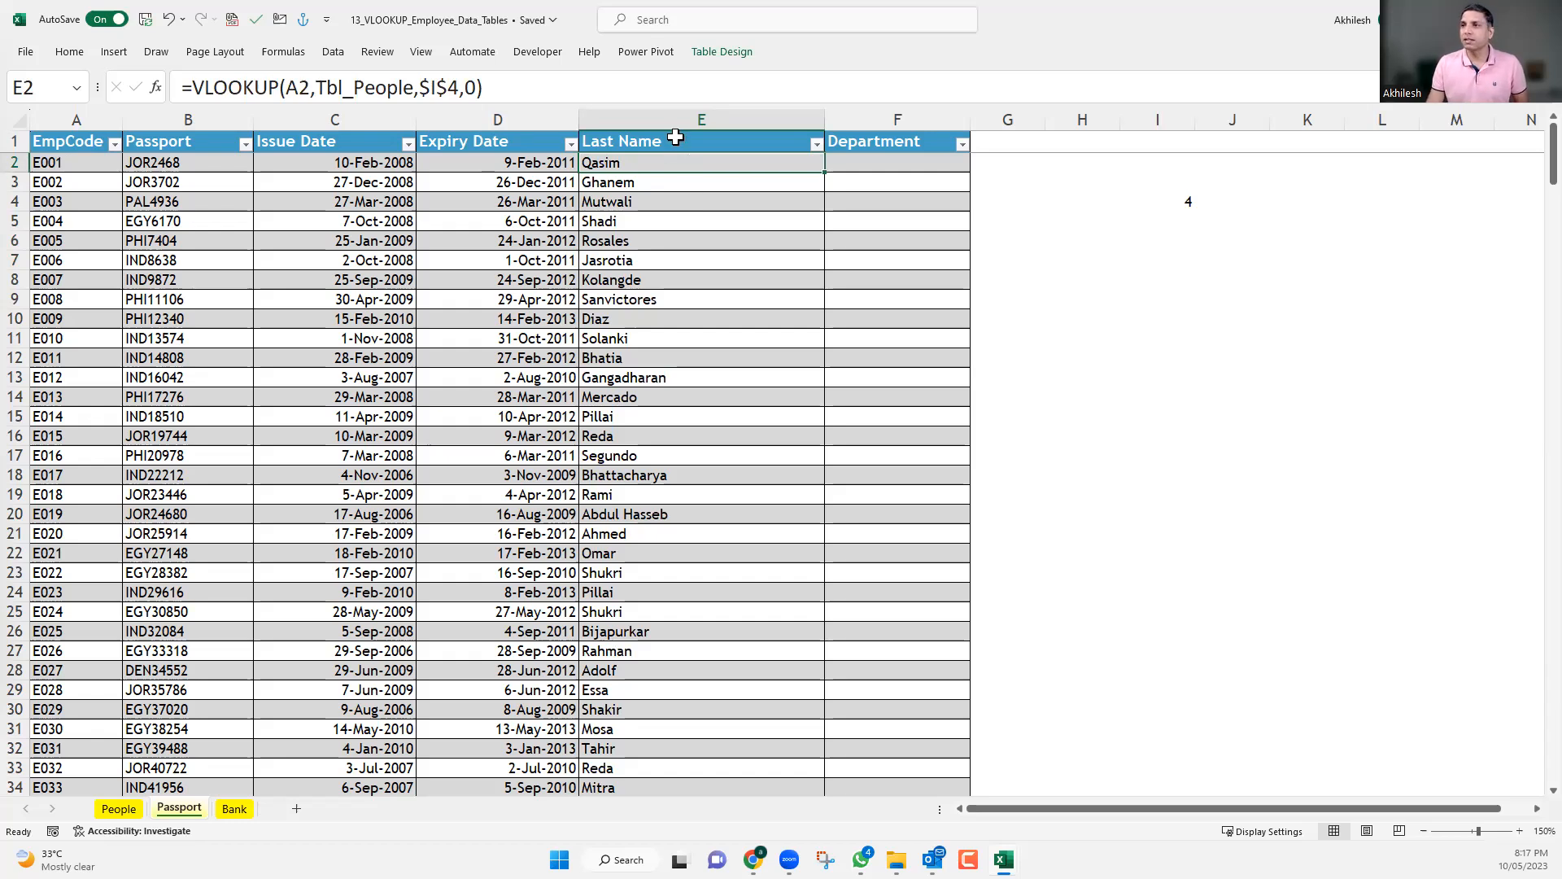
key("Up")
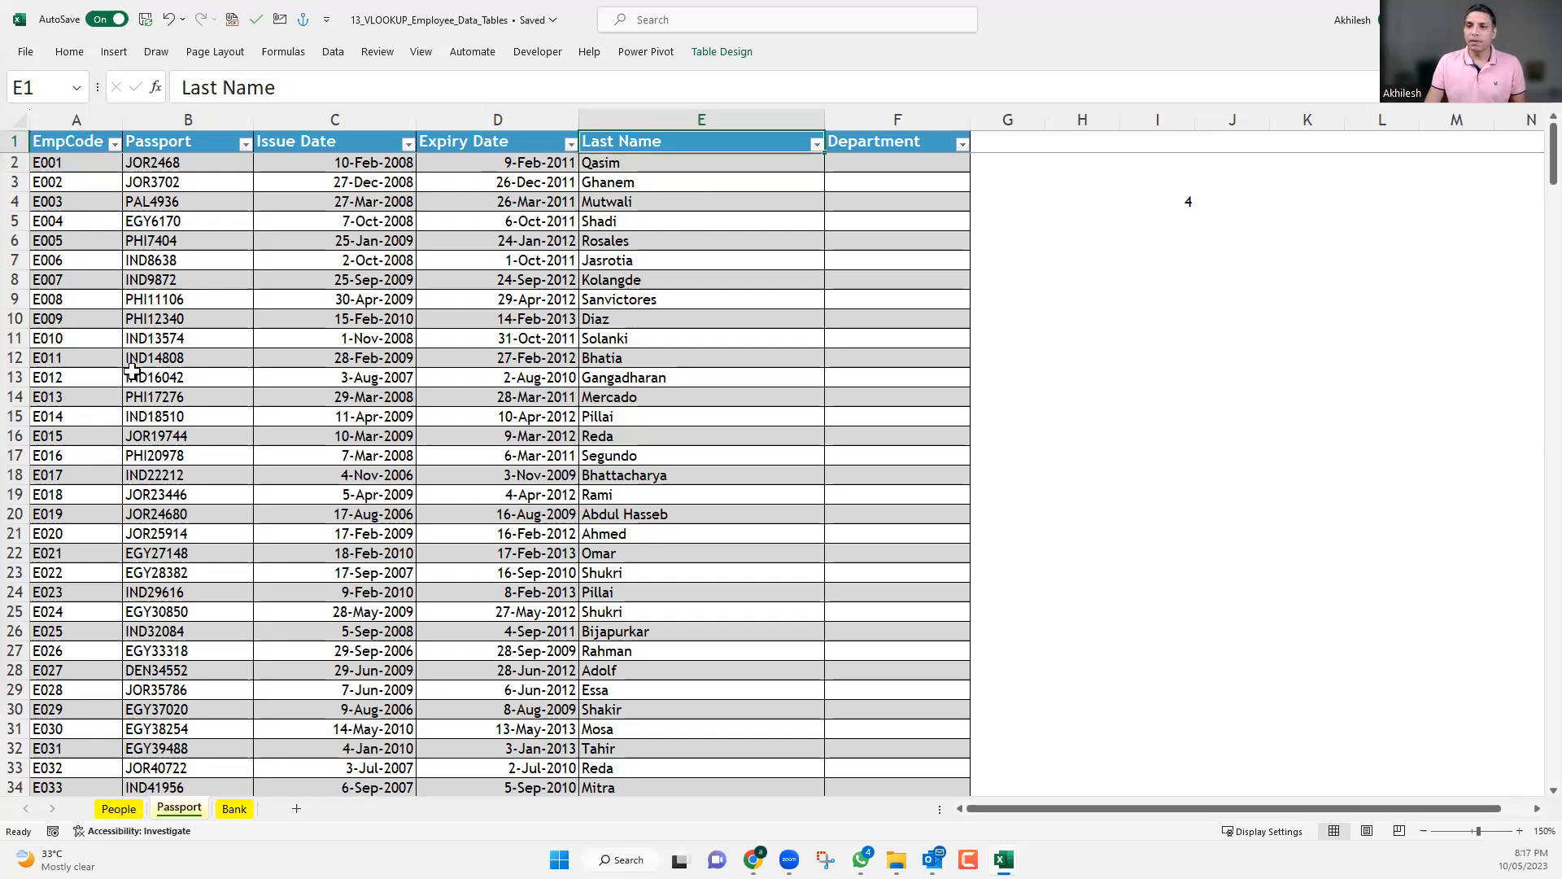
Check header row 2 of the People sheet against the MATCH formula in I4 and the VLOOKUP in E2 of the Passport sheet.
key("ctrl+Page_Up")
left_click(16, 155)
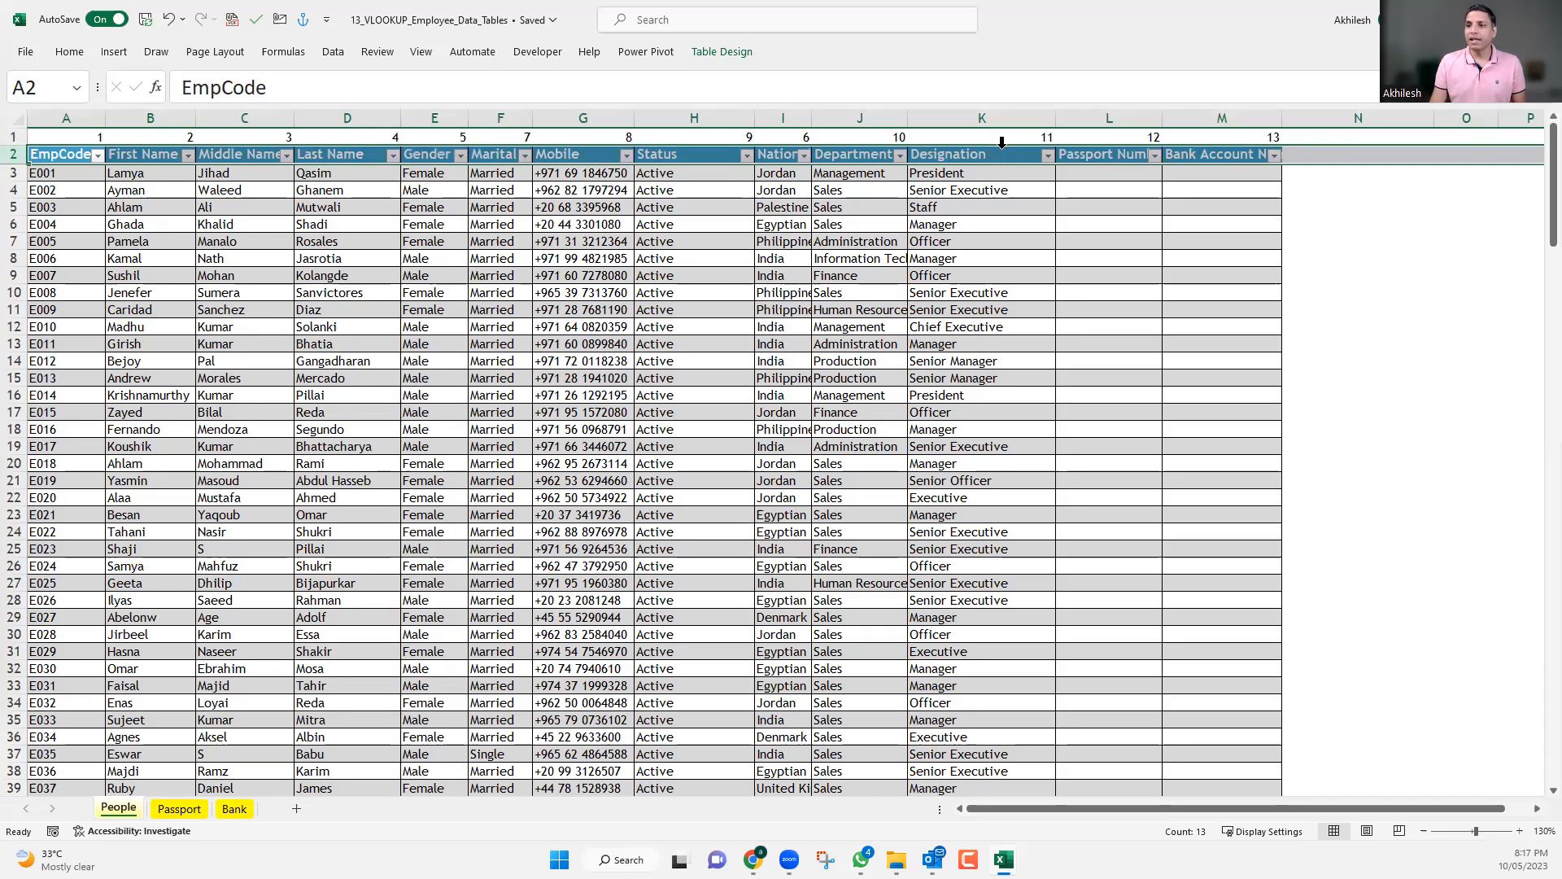
key("ctrl+Page_Down")
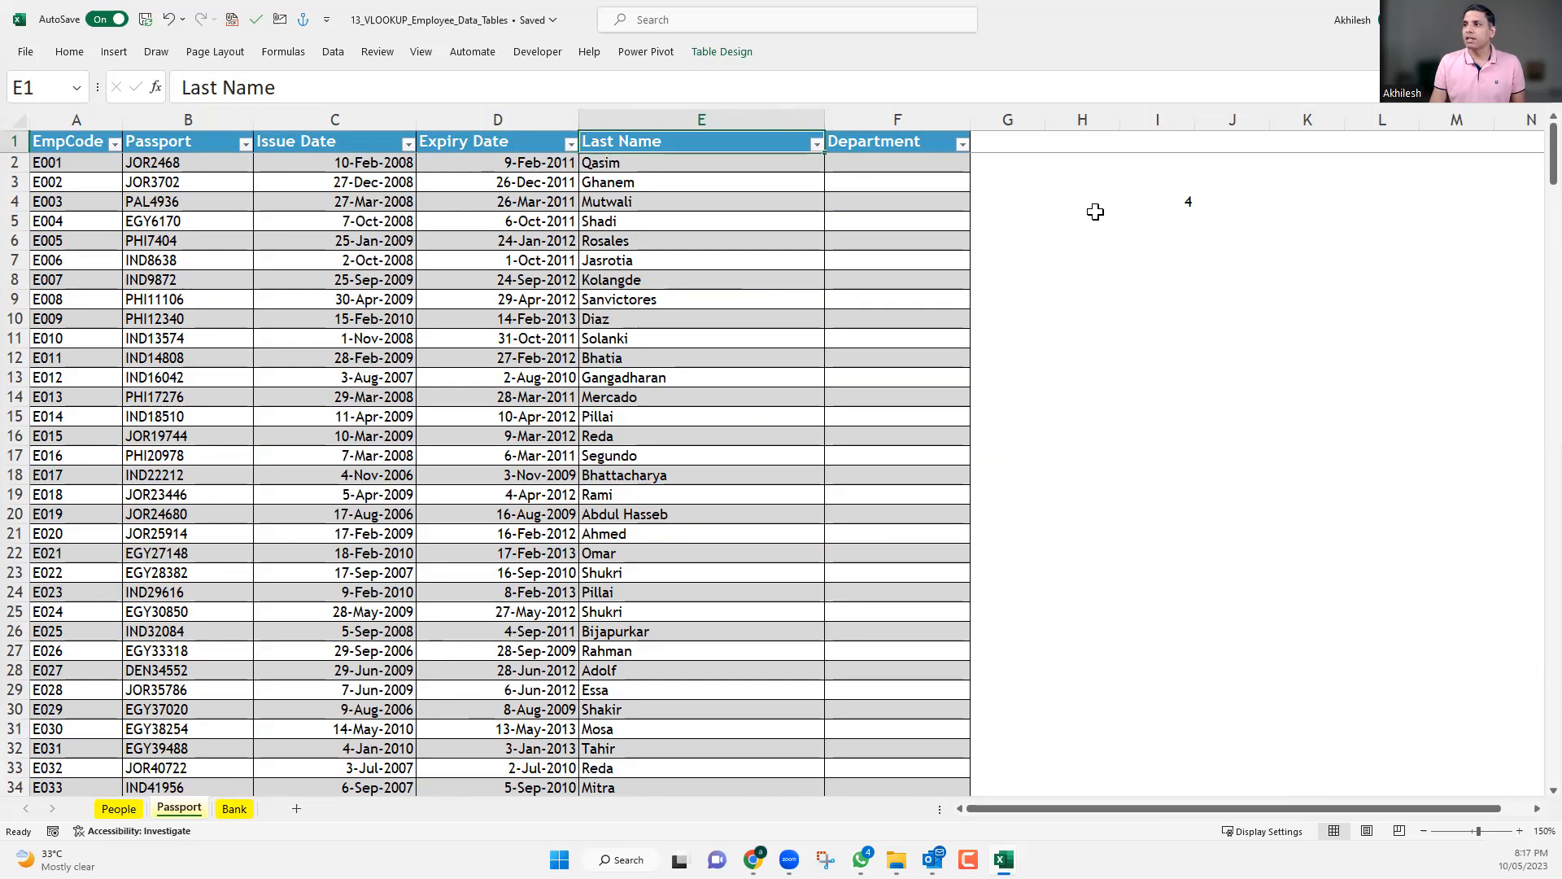
left_click(1174, 202)
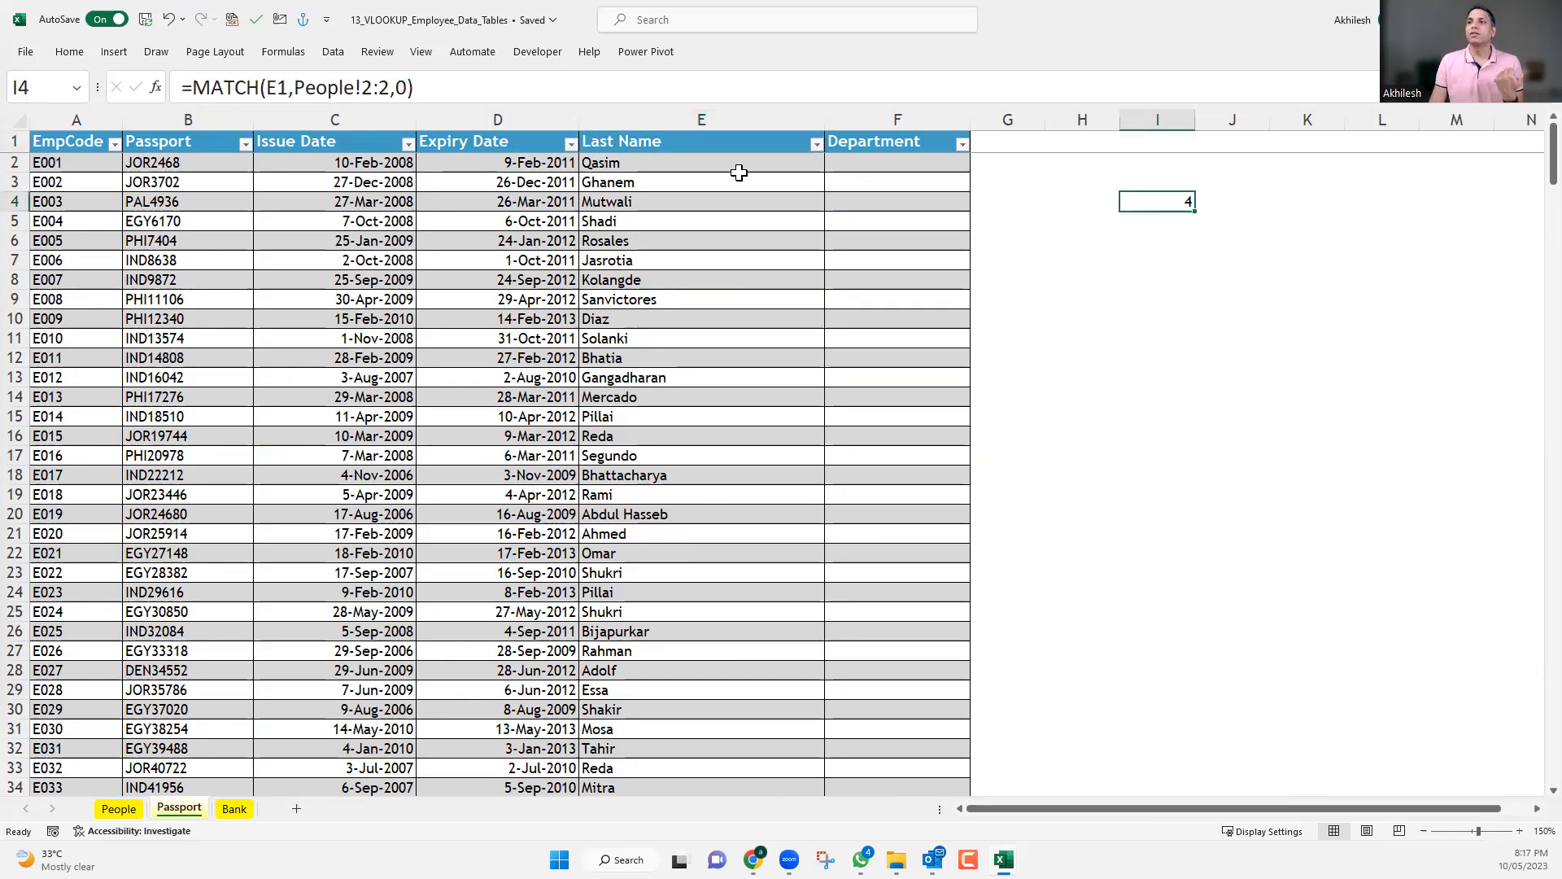
left_click(714, 163)
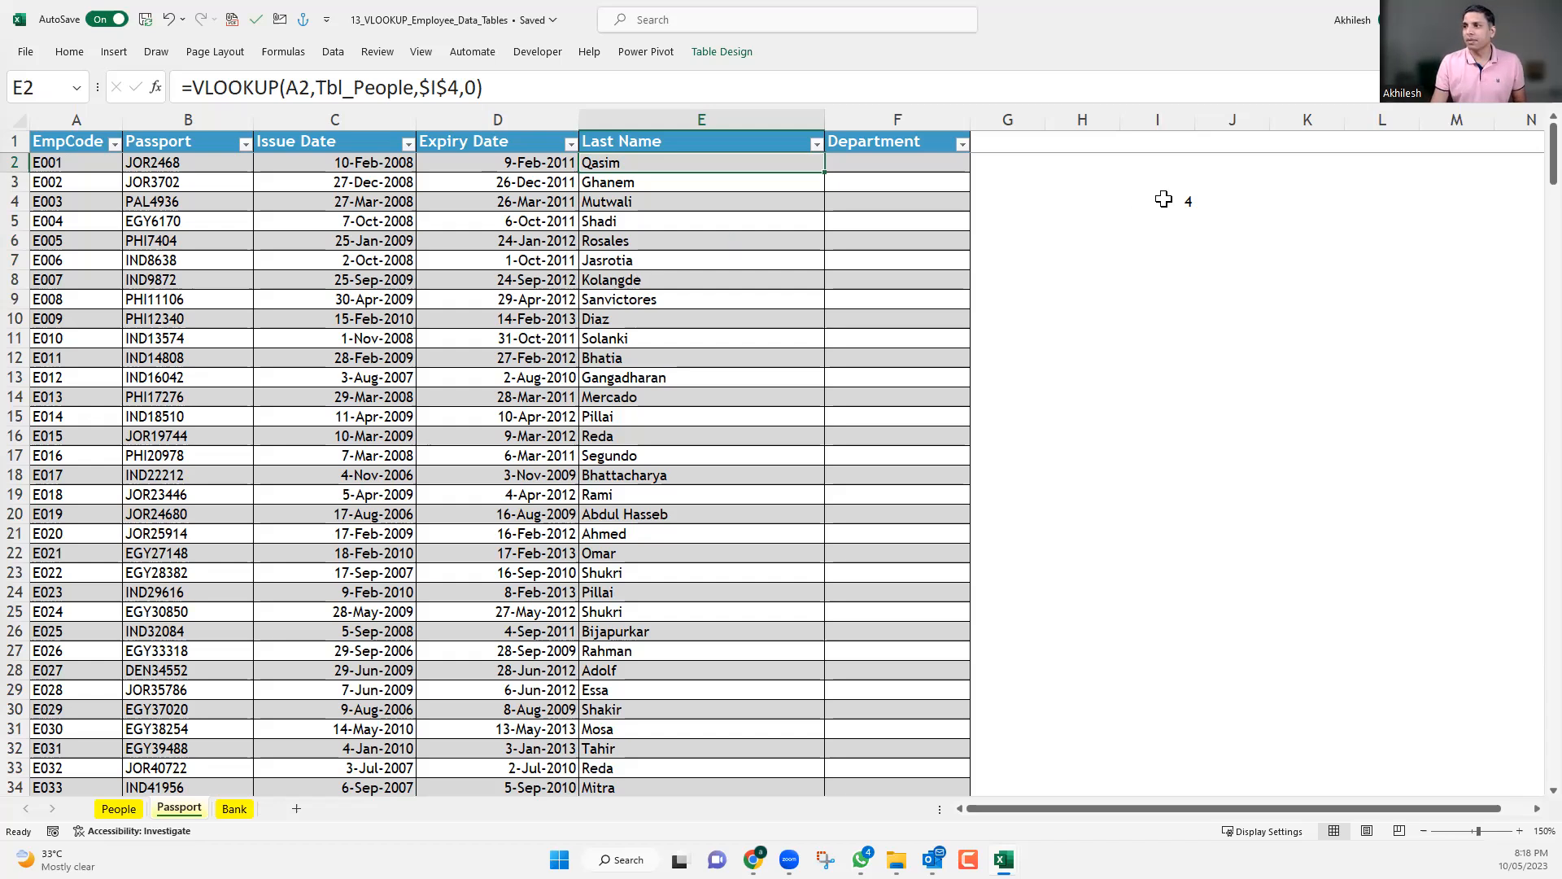
left_click(1166, 201)
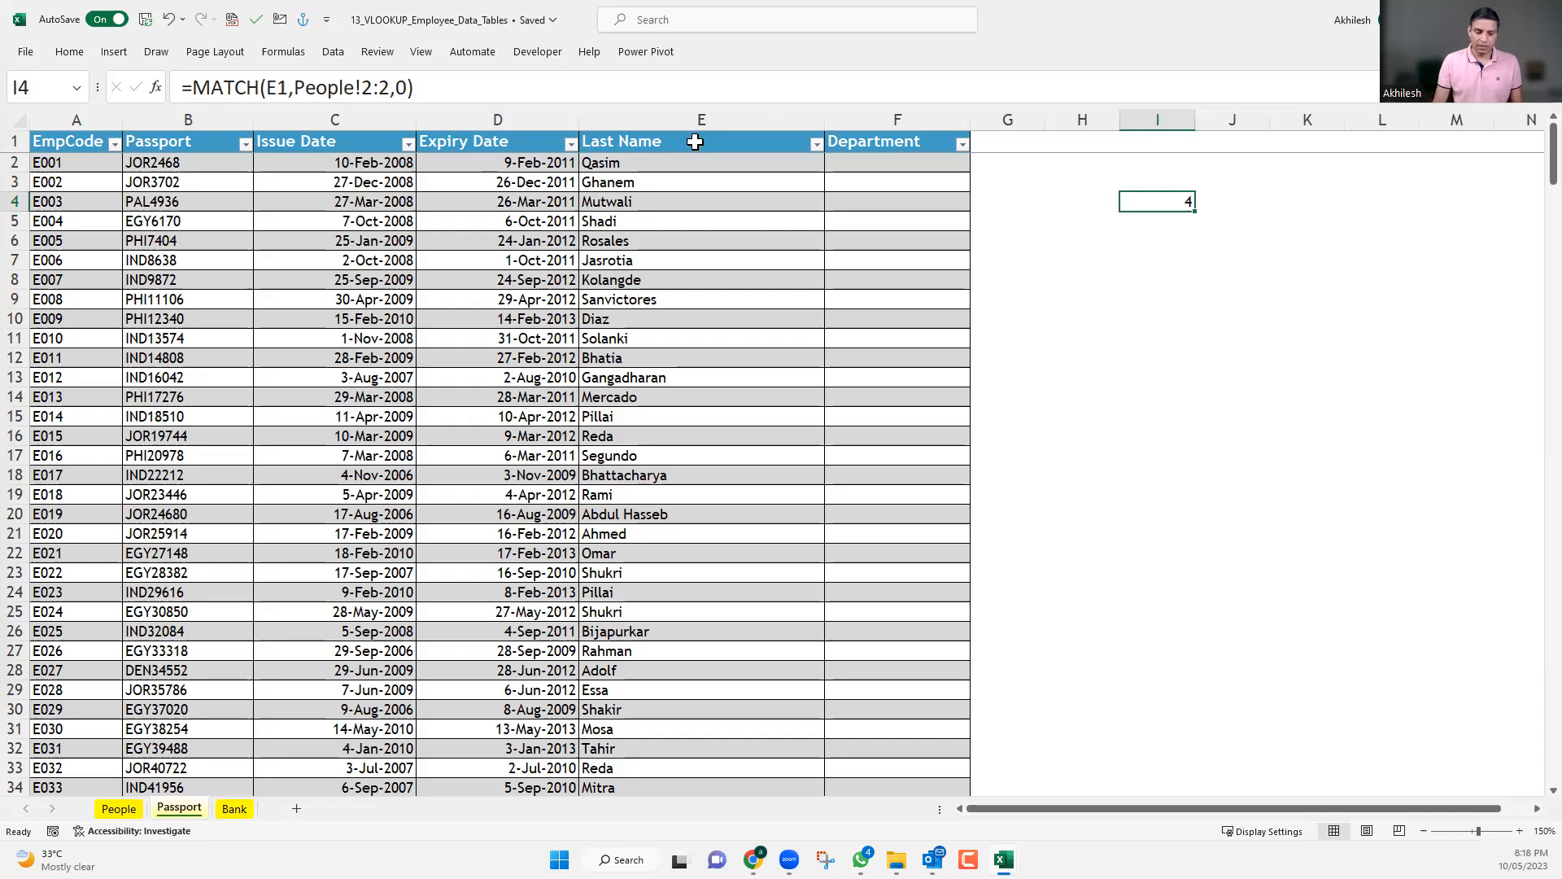
Change the E1 header of the Passport sheet to Department and delete the redundant empty column F.
left_click(695, 142)
type("Depart")
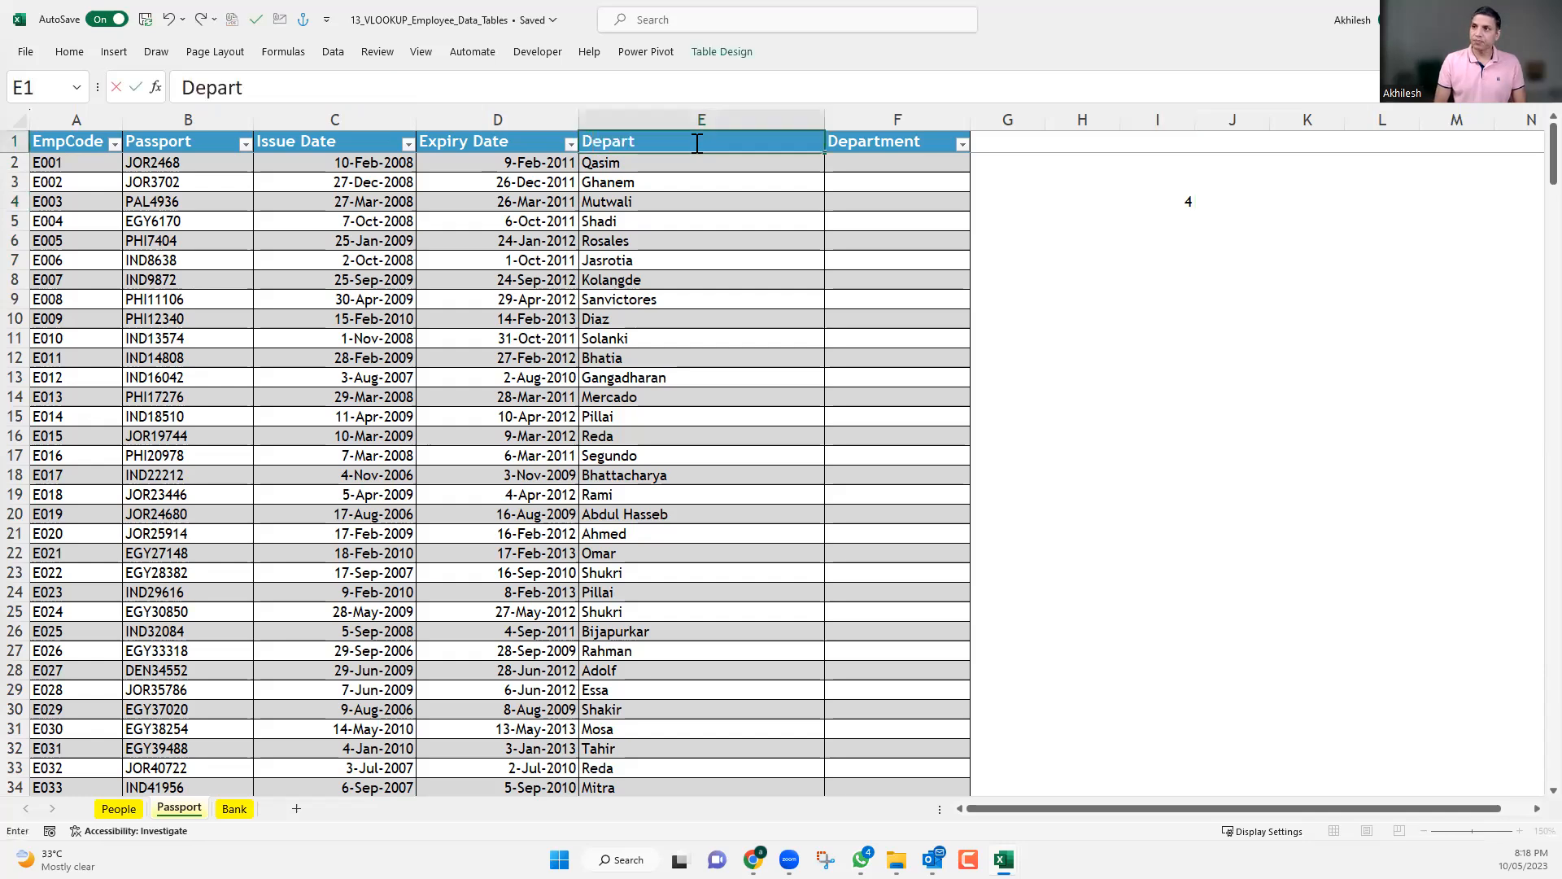
type("ment")
key("Return")
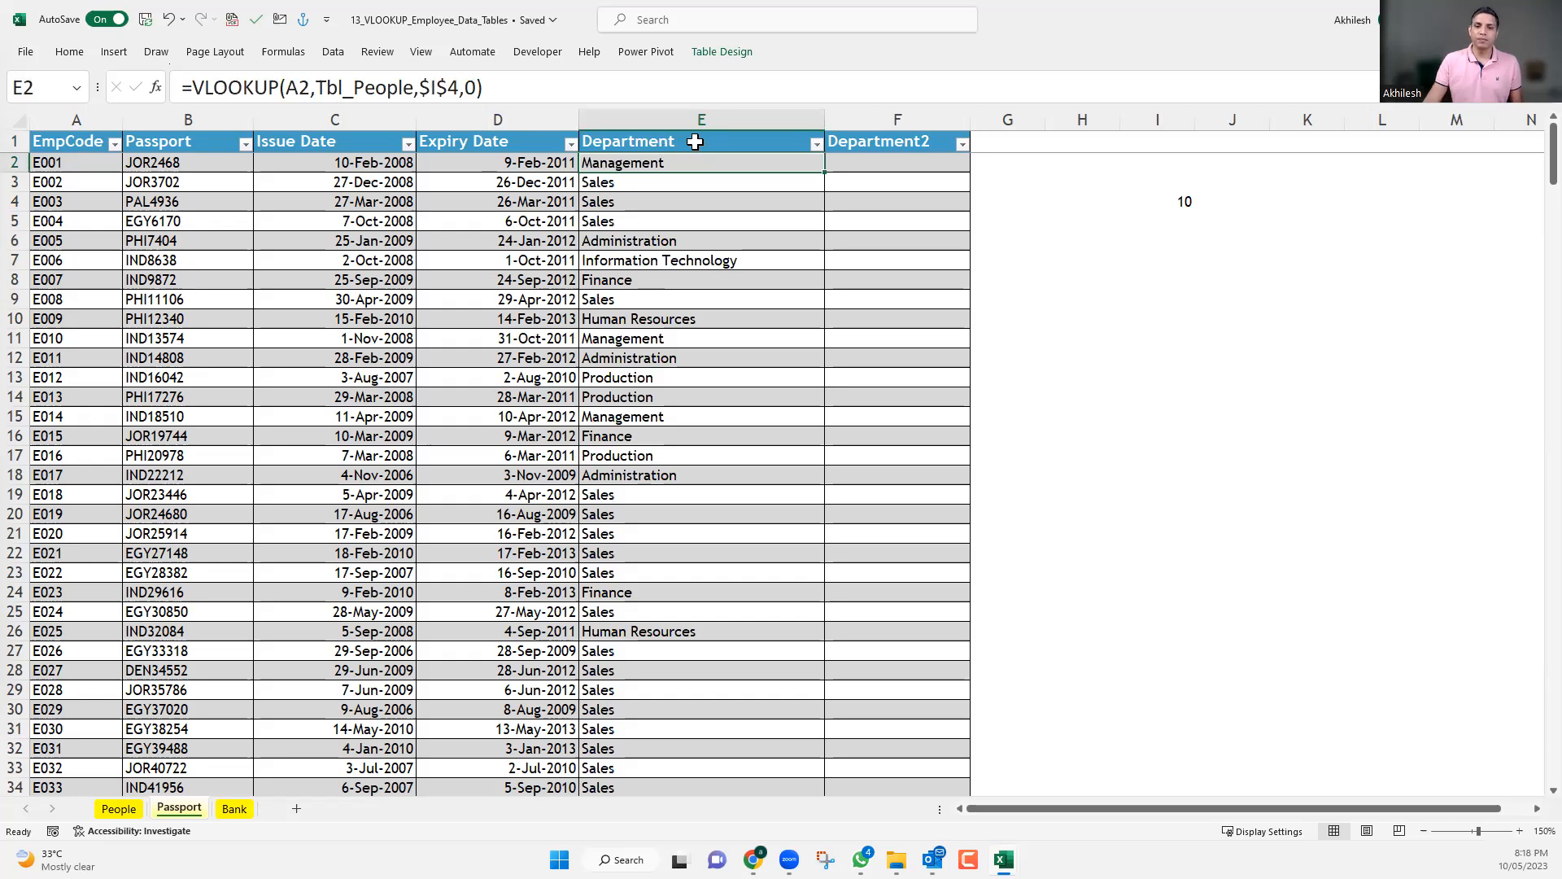
left_click(926, 108)
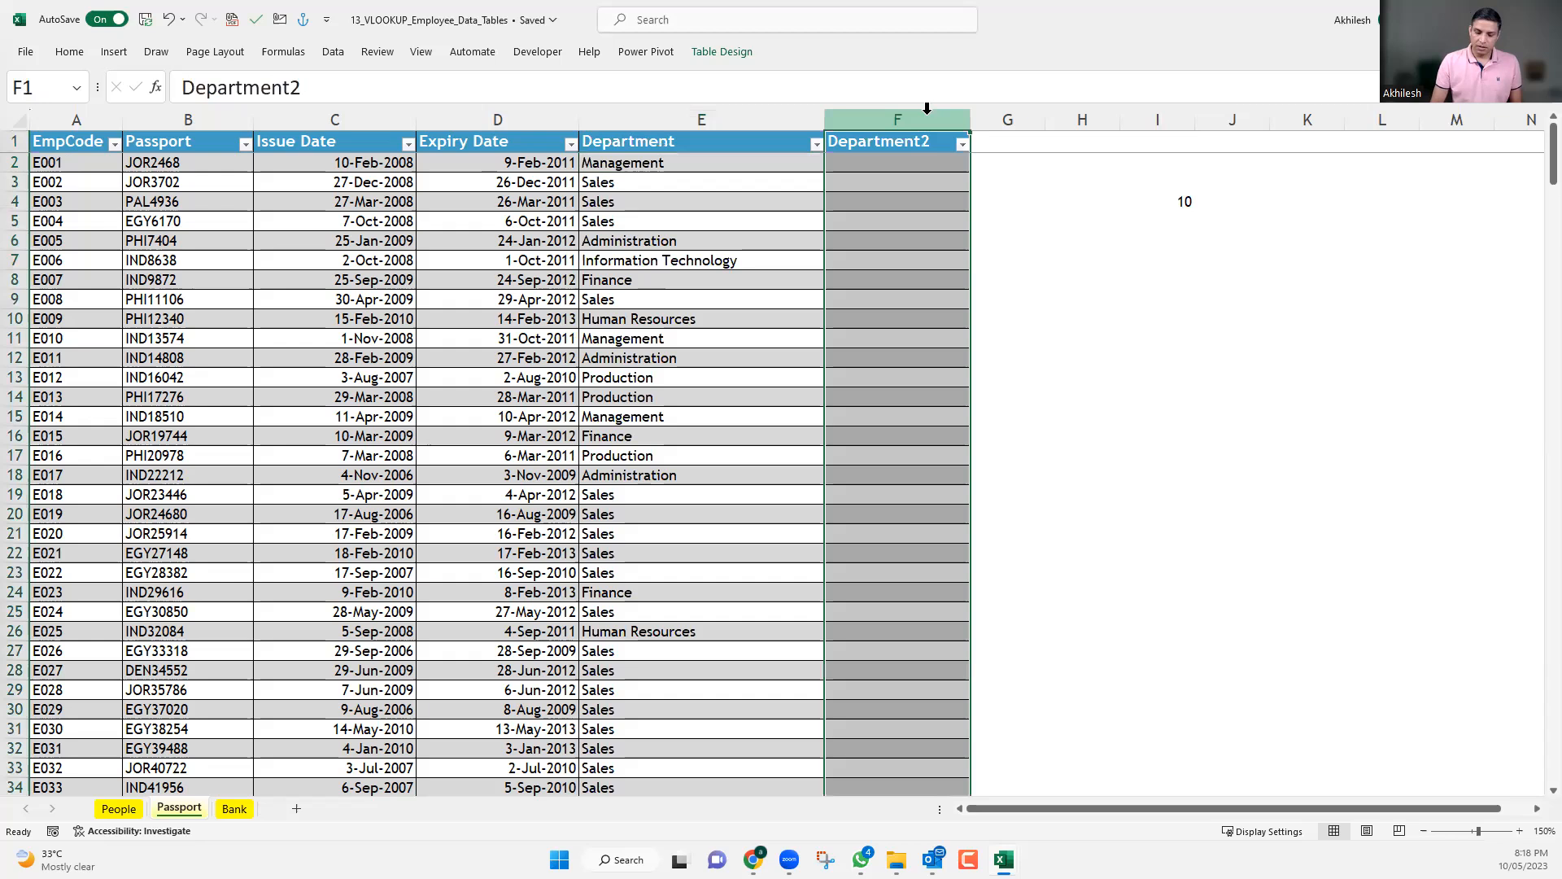
key("ctrl+minus")
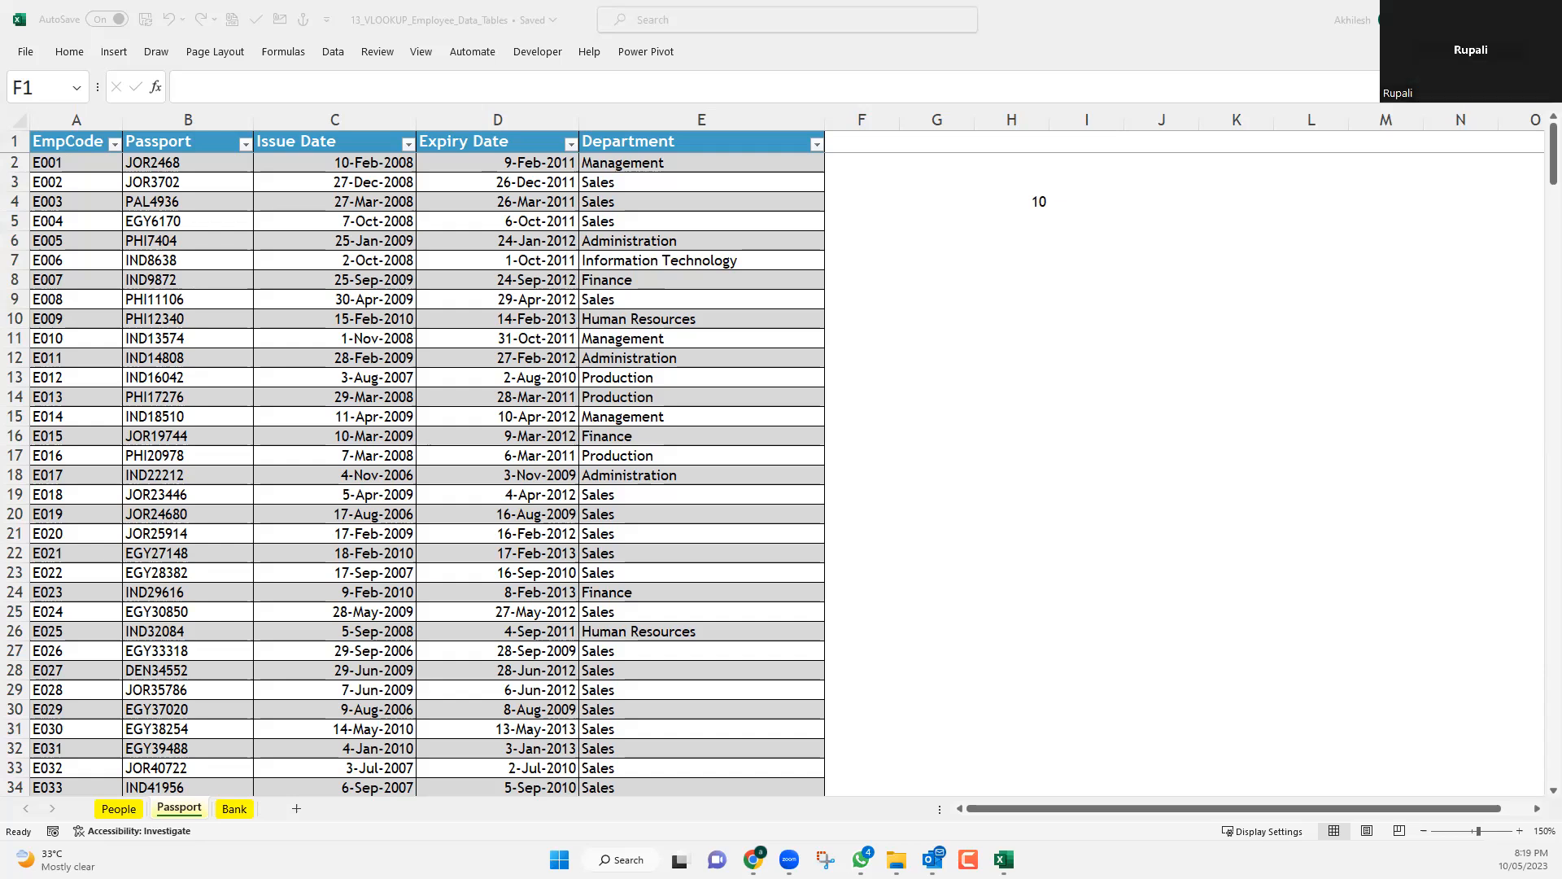
Review the MATCH formula in H4 and clear the VLOOKUP formulas from the Department column, from E2 down to the table's last row.
left_click(1022, 201)
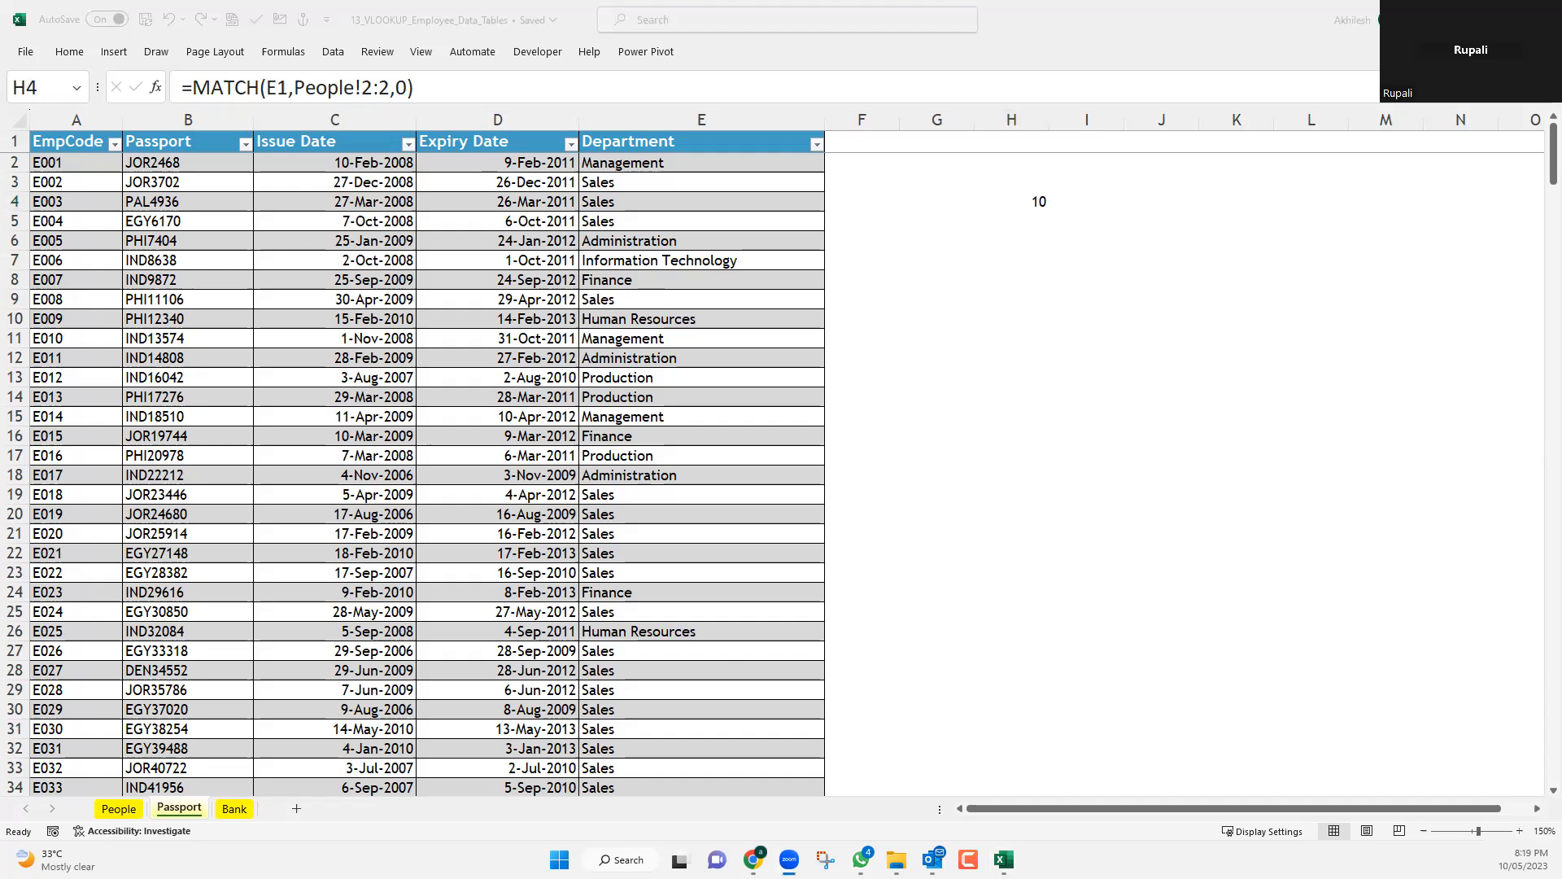
left_click(733, 158)
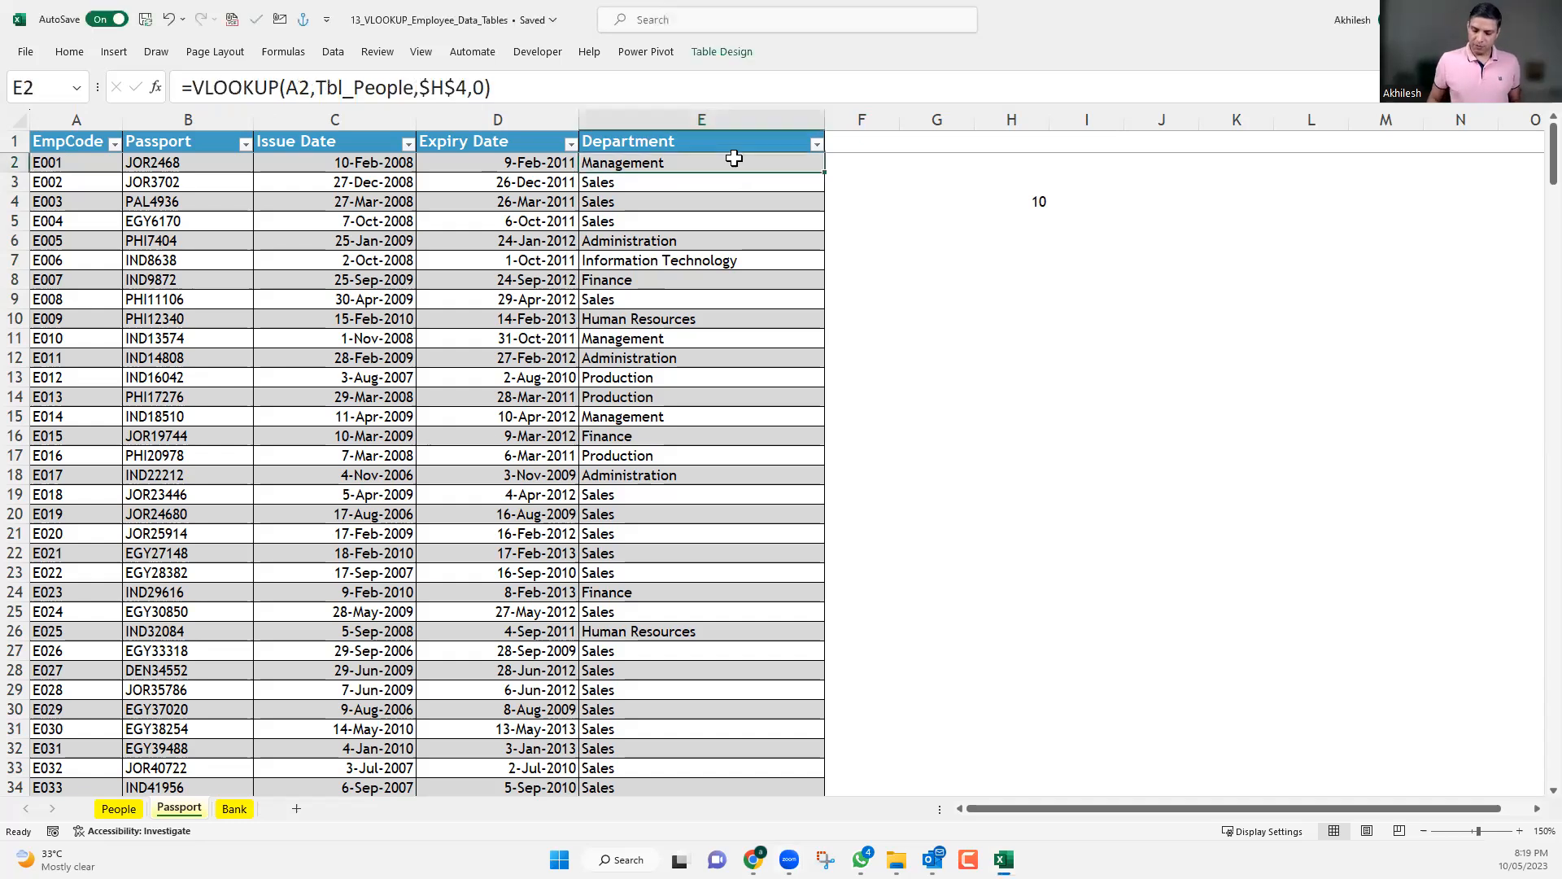
key("ctrl+shift+Down")
key("Delete")
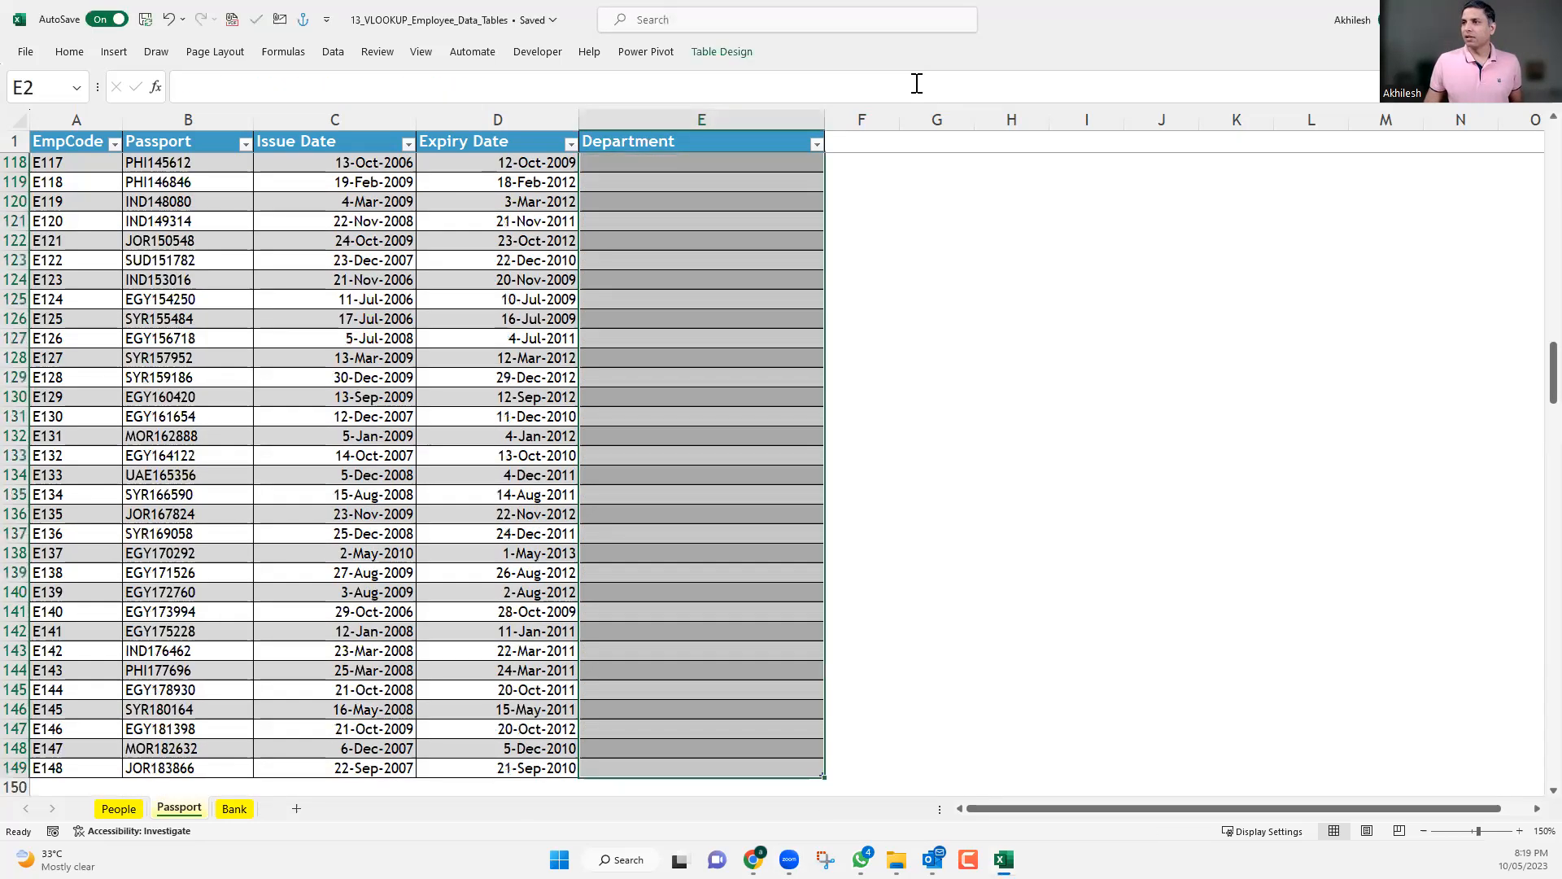
scroll(1524, 353, "up", 4)
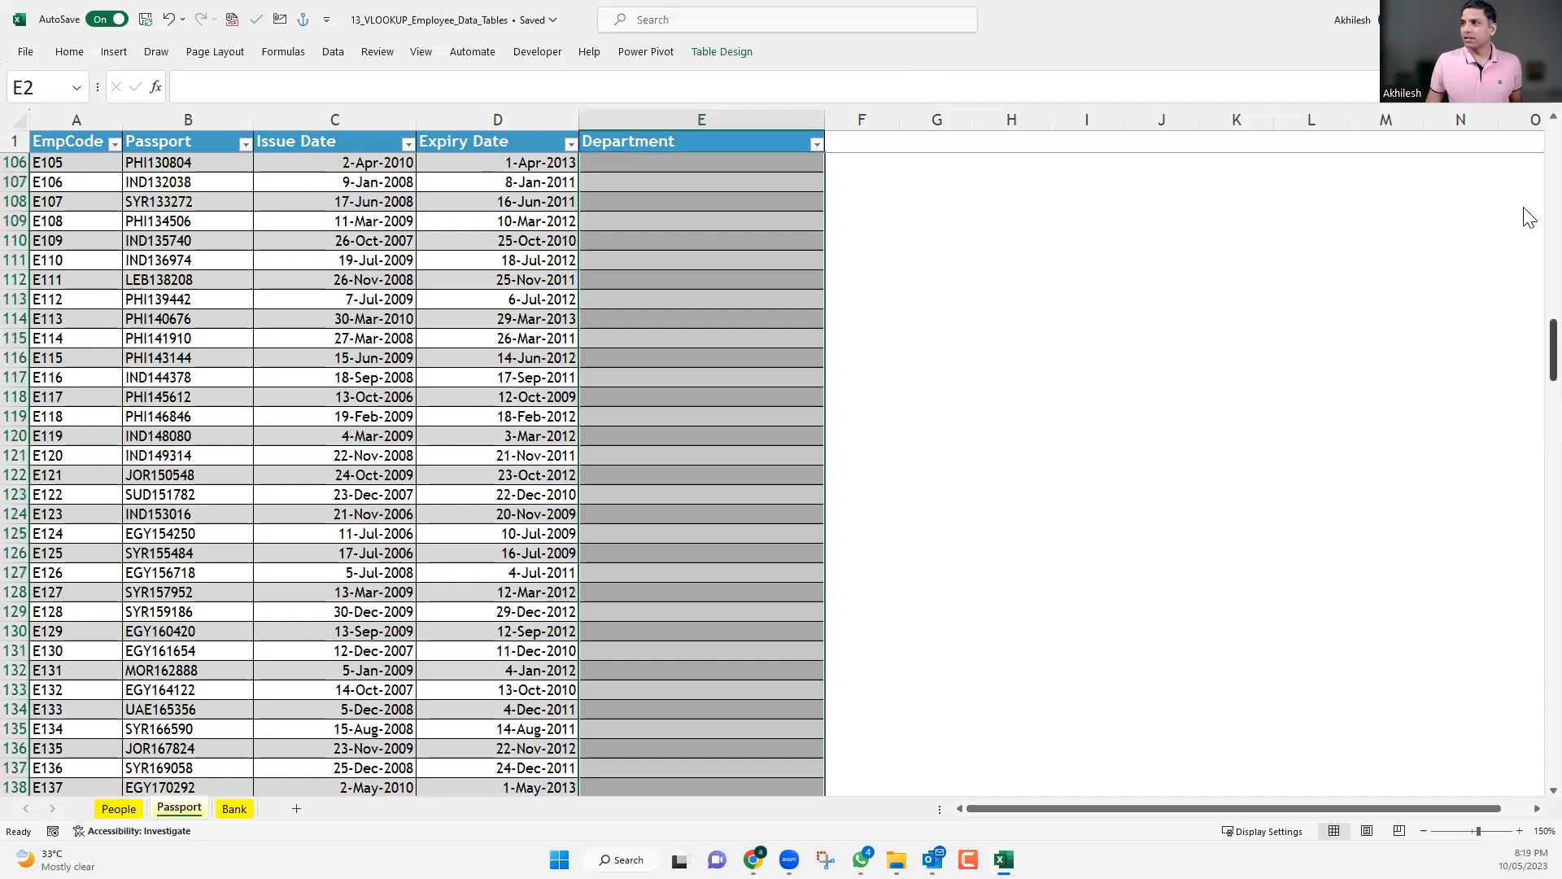
scroll(1530, 134, "up", 20)
left_click(1044, 205)
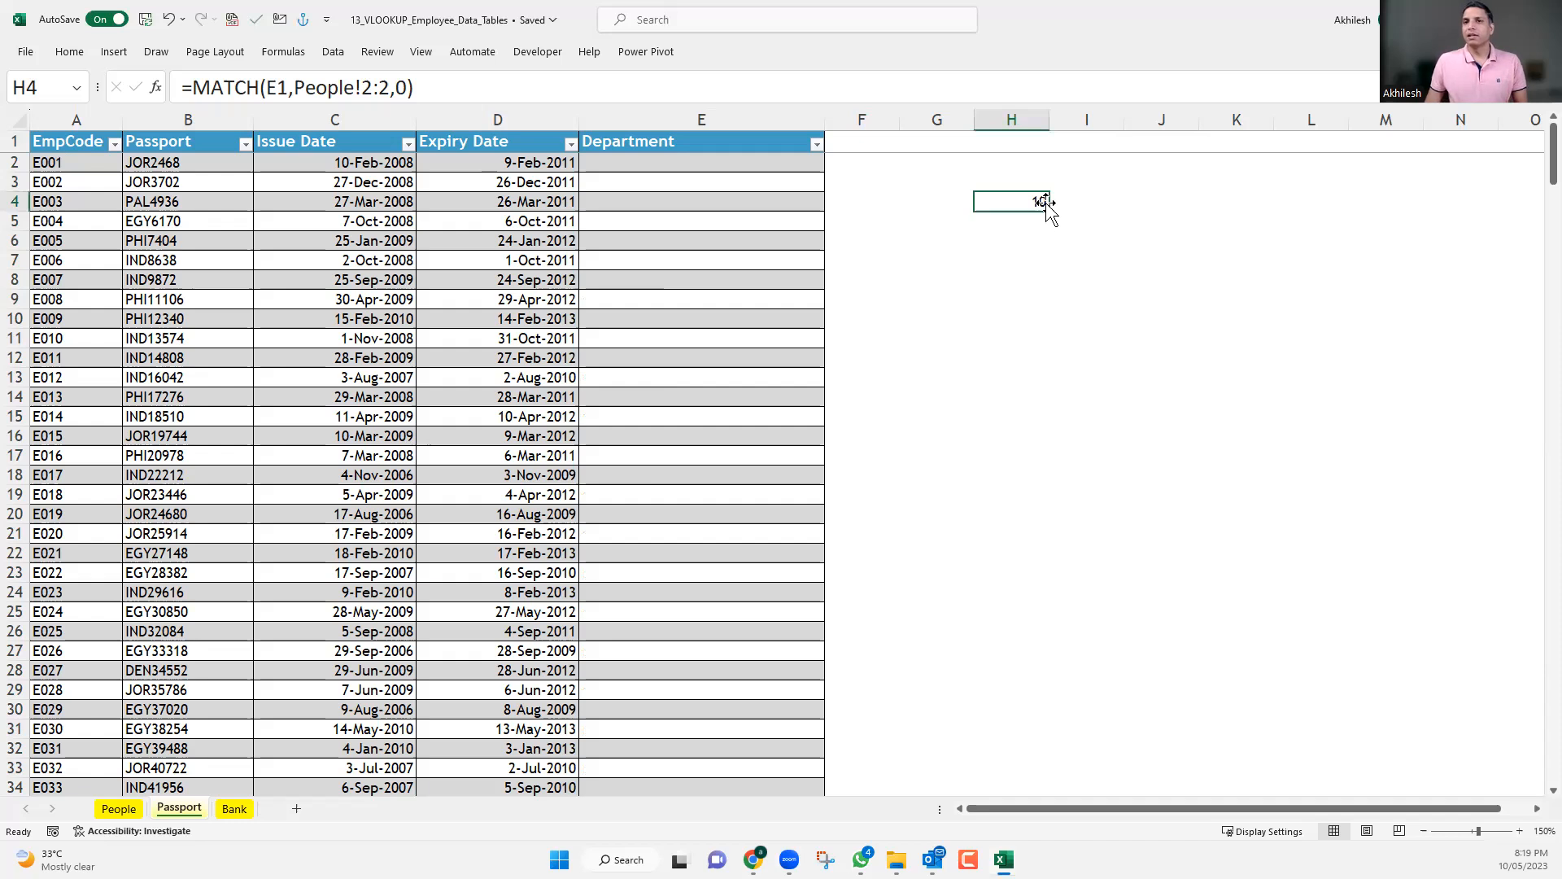
Start a VLOOKUP formula in E2 with A2 as the lookup value and Tbl_People as the table array.
left_click(659, 161)
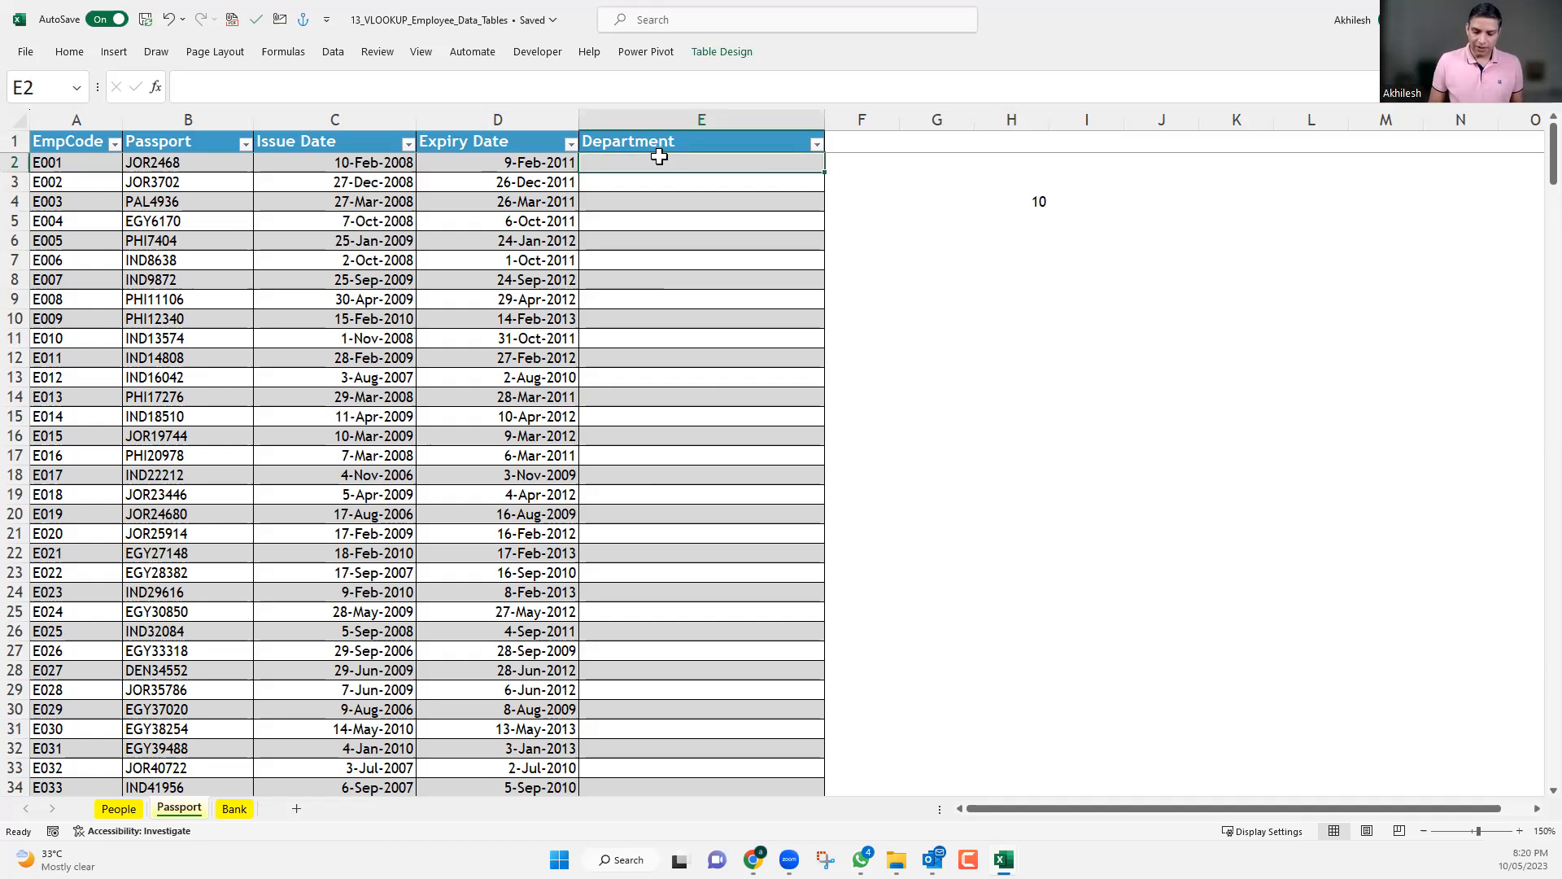
type("=")
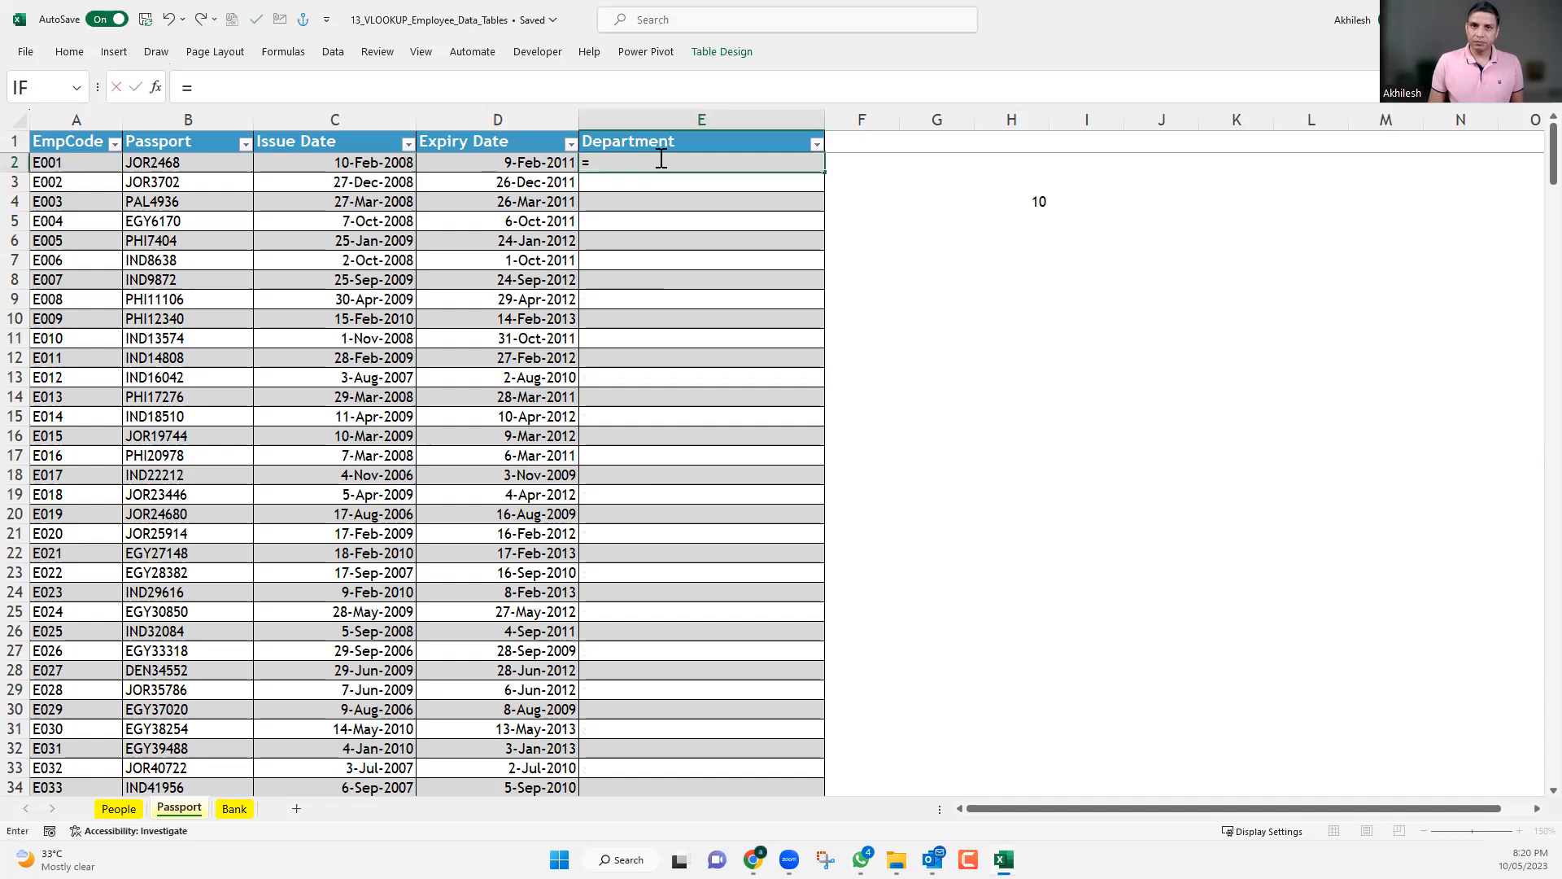
type("VLOOKUP(")
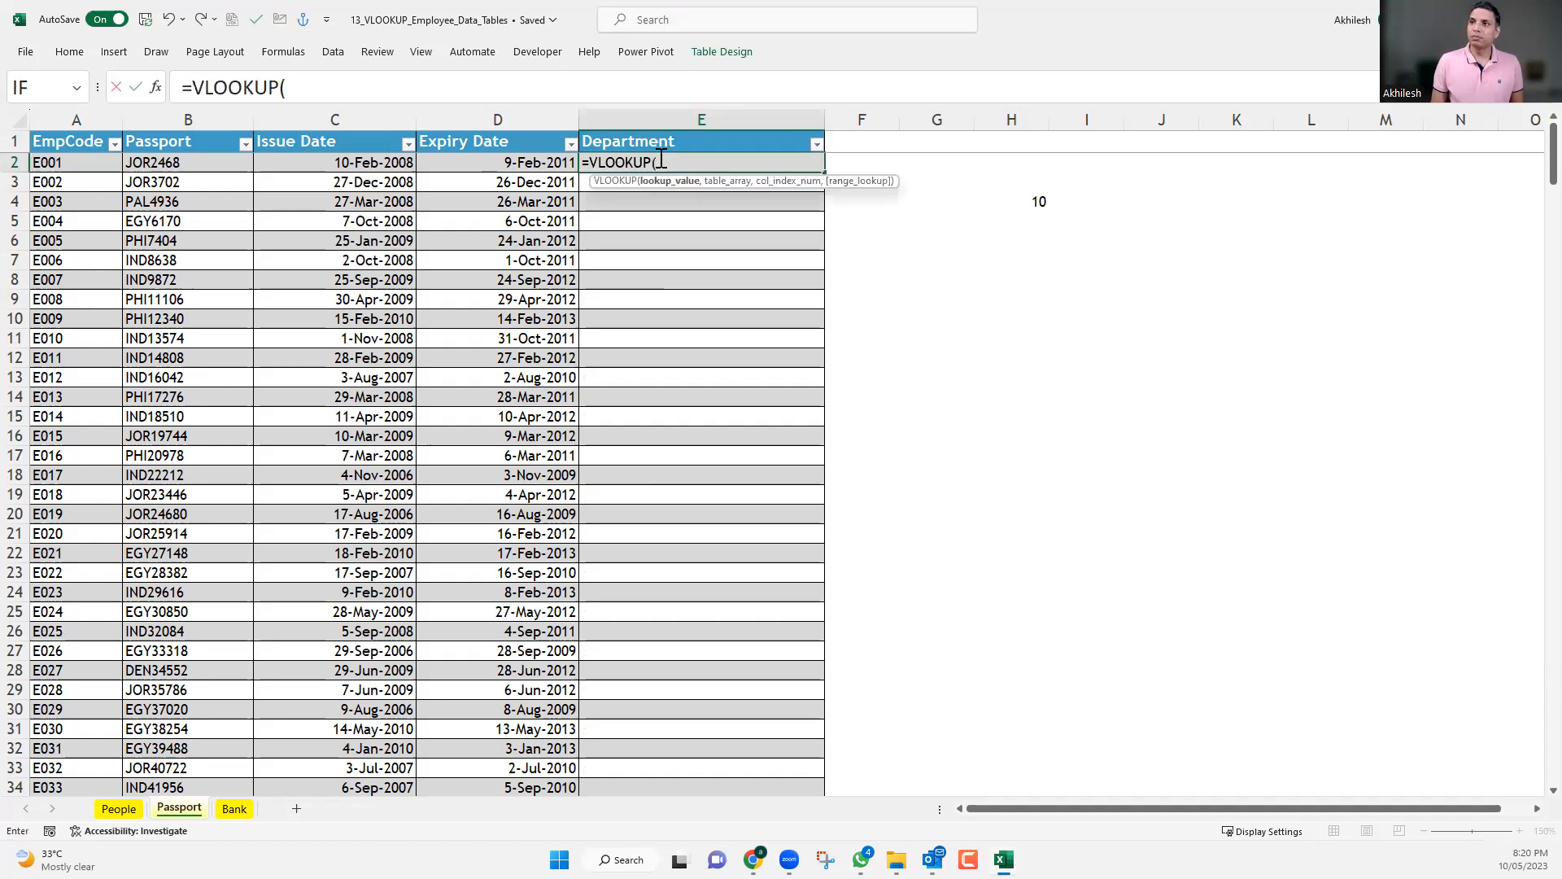
left_click(72, 163)
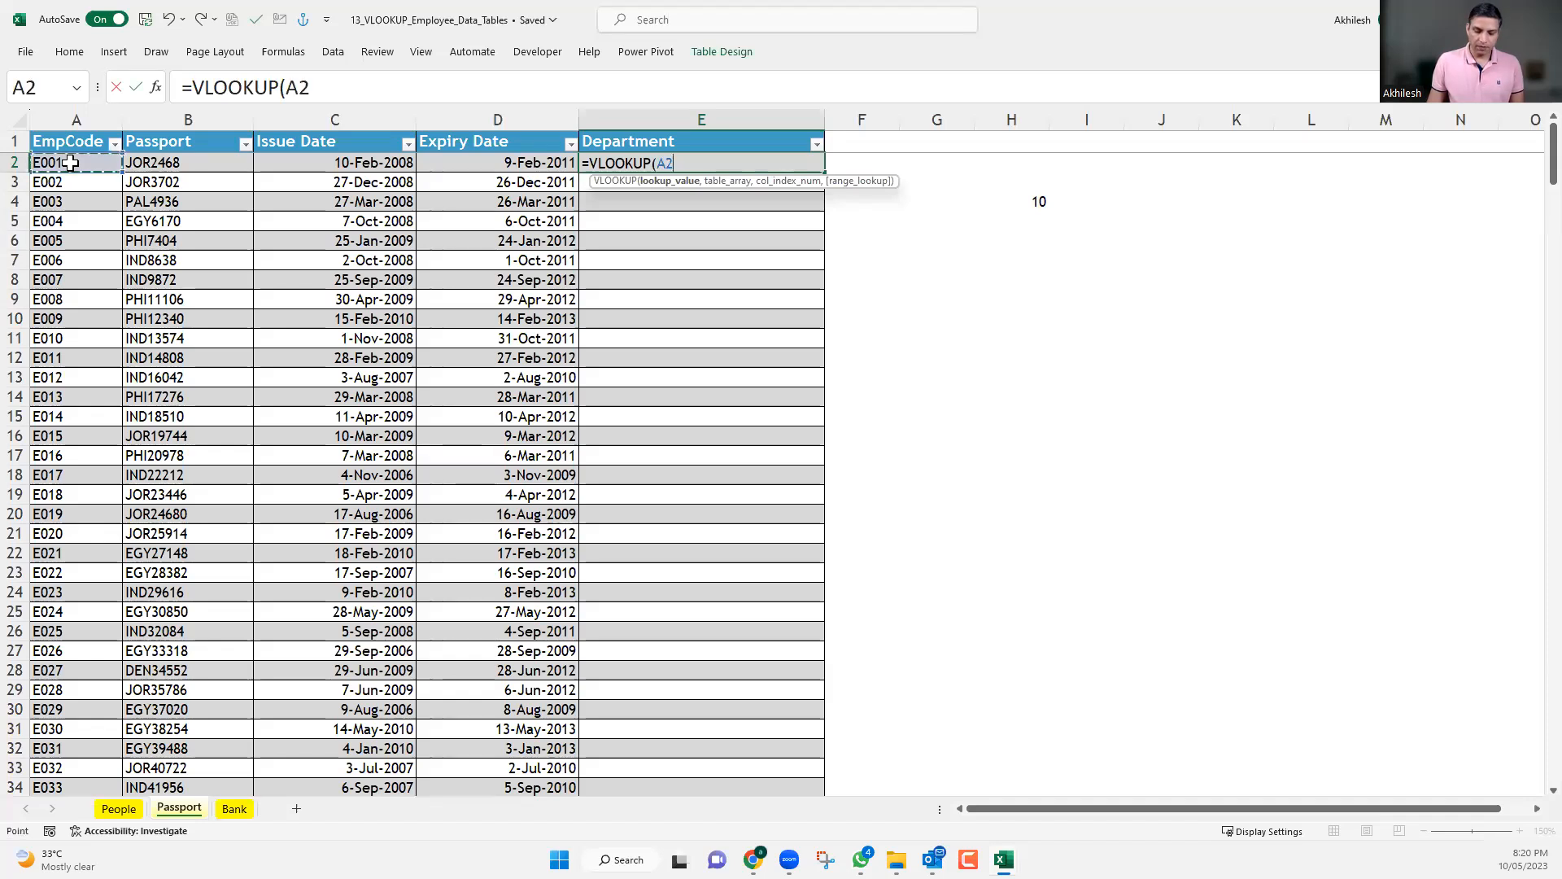
type(",")
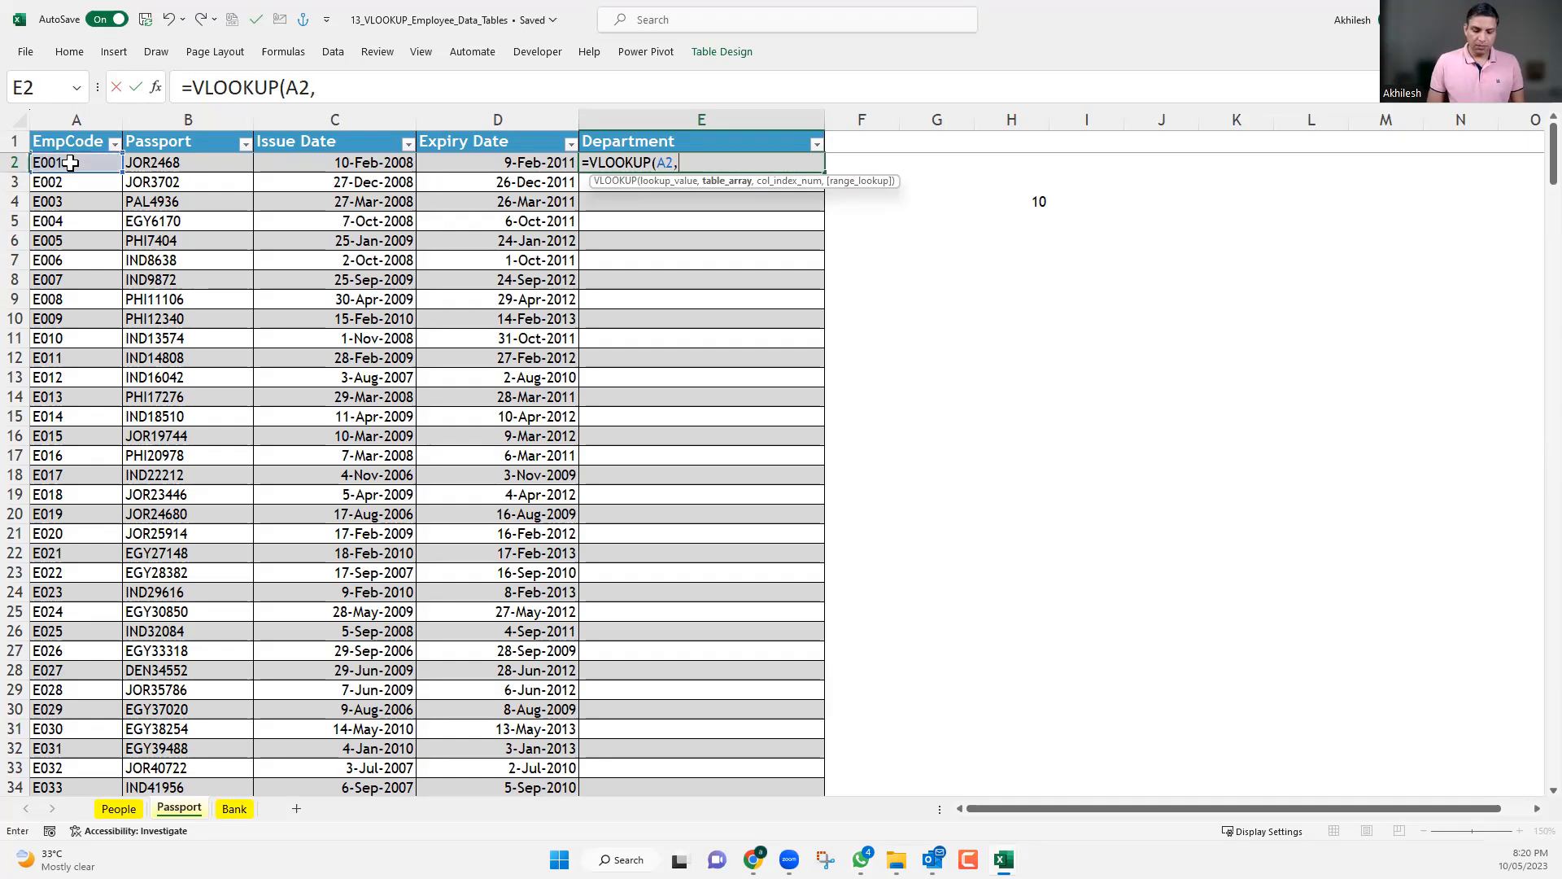
type("tbl")
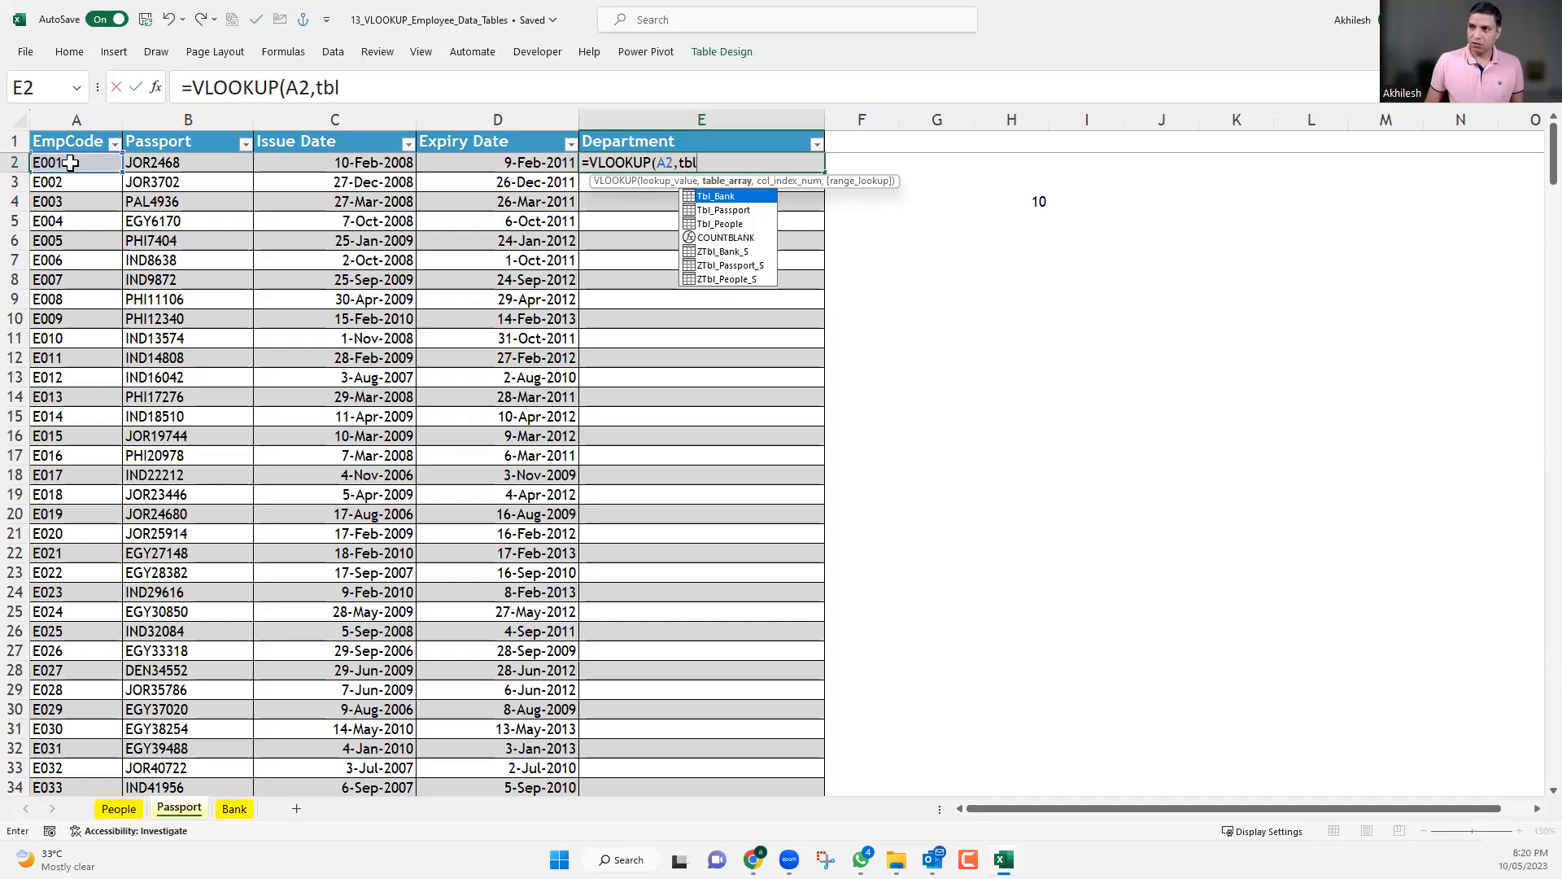
key("Down")
key("Down")
key("Tab")
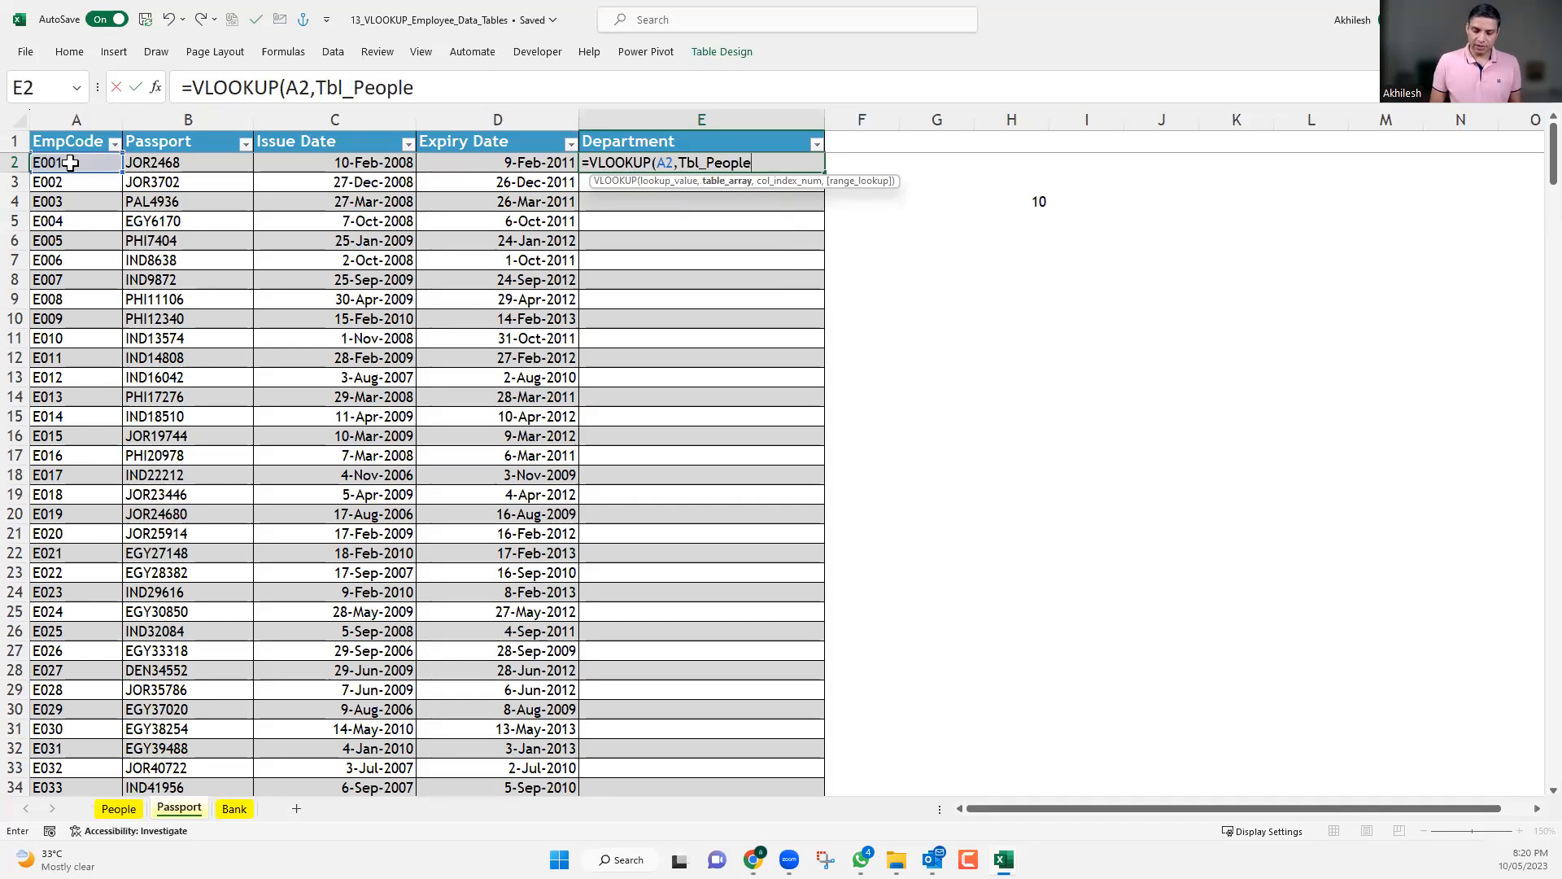
type(",")
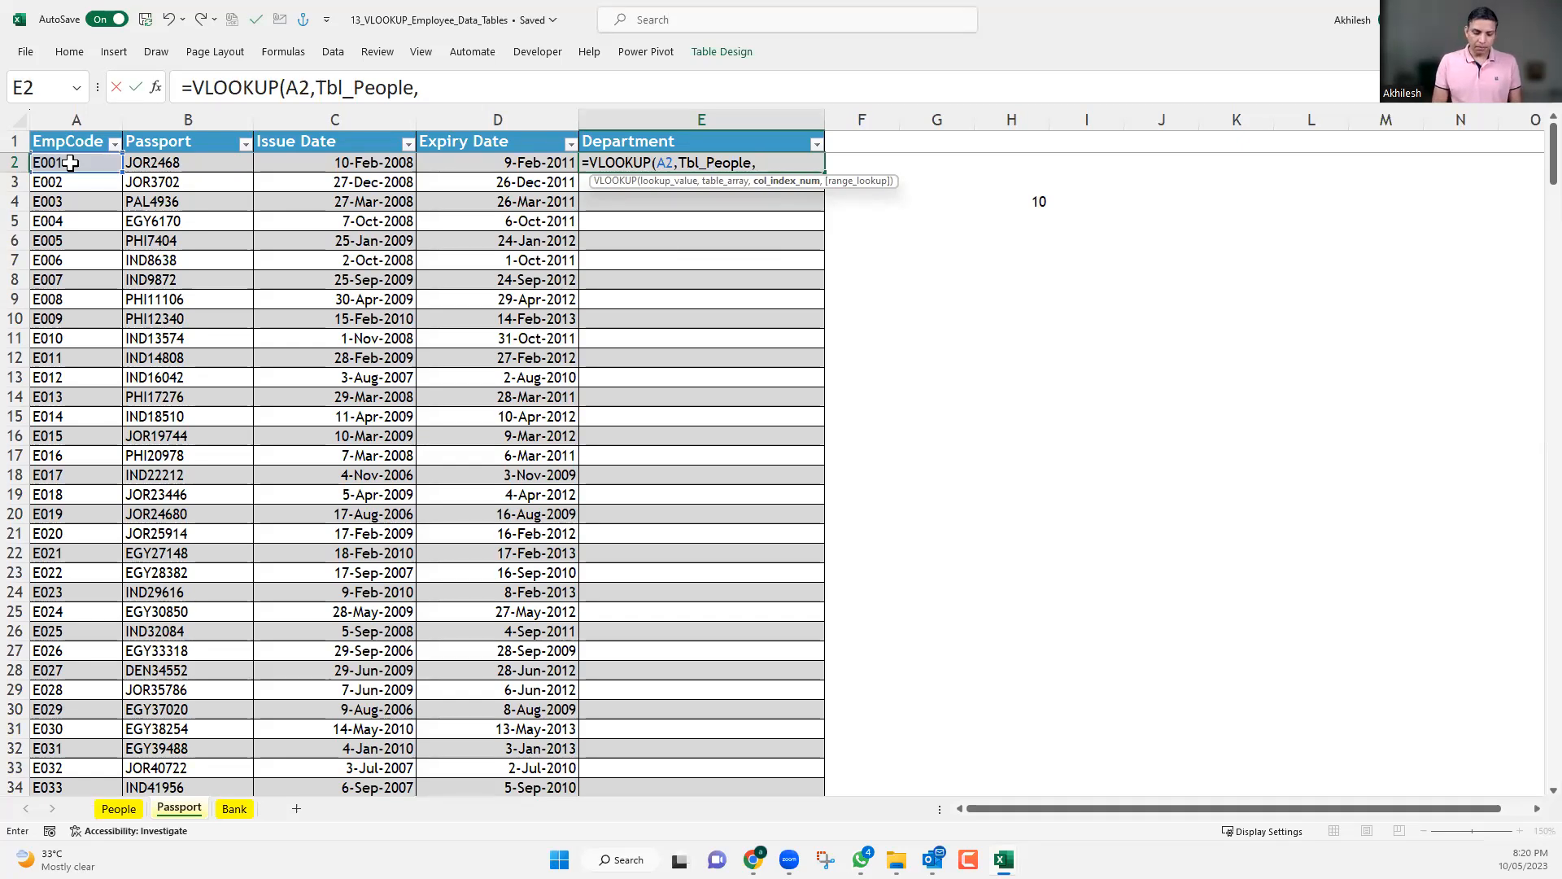
Nest a MATCH function as the VLOOKUP's column index, with the absolute reference $E$1 as its lookup value.
type("match")
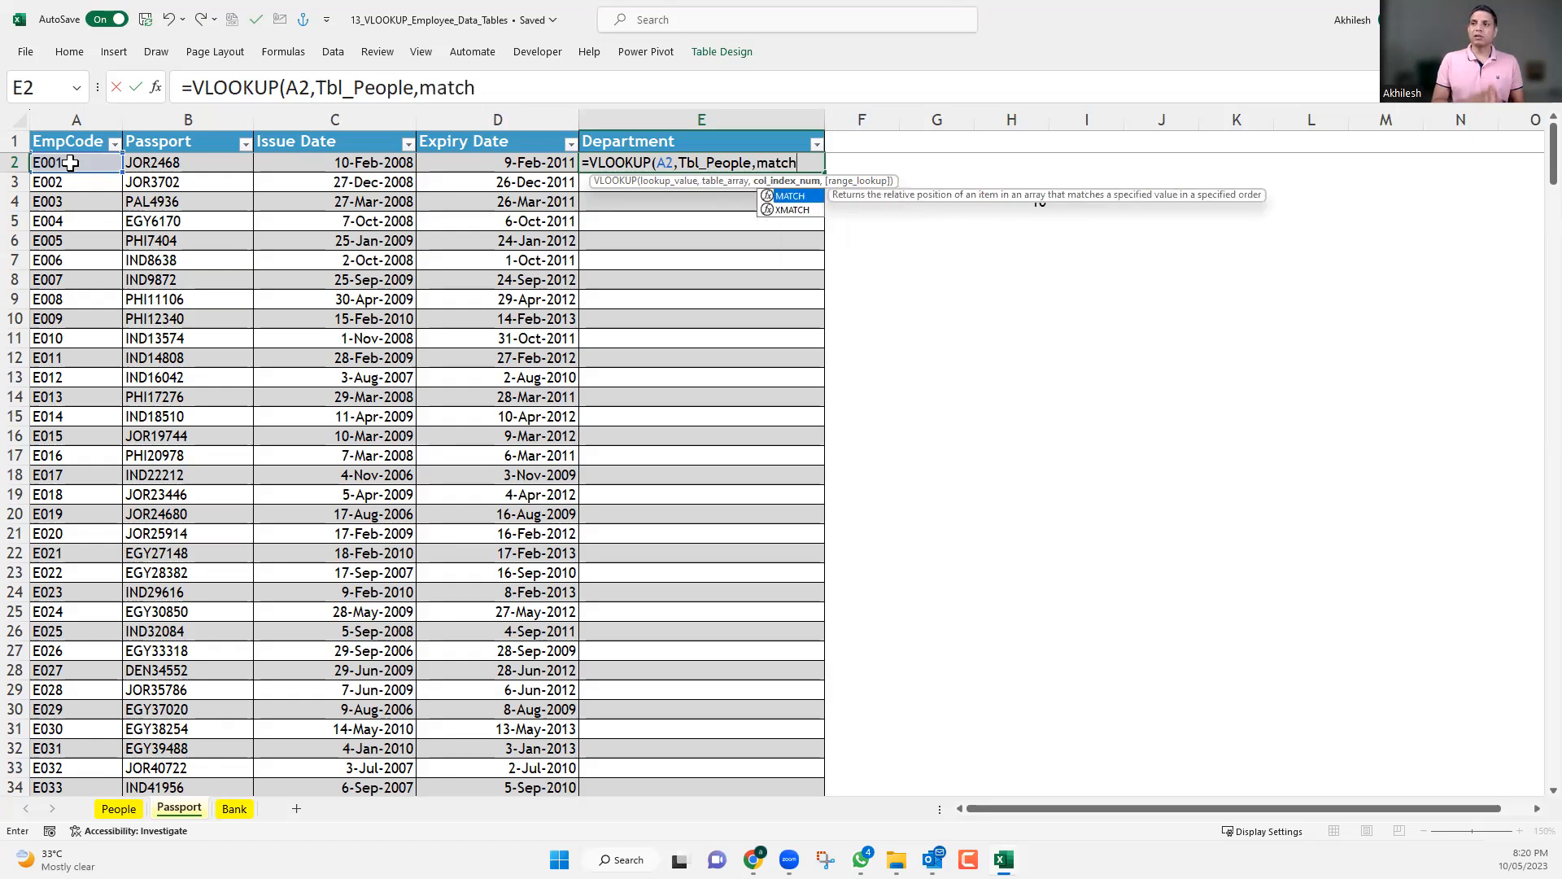
key("Tab")
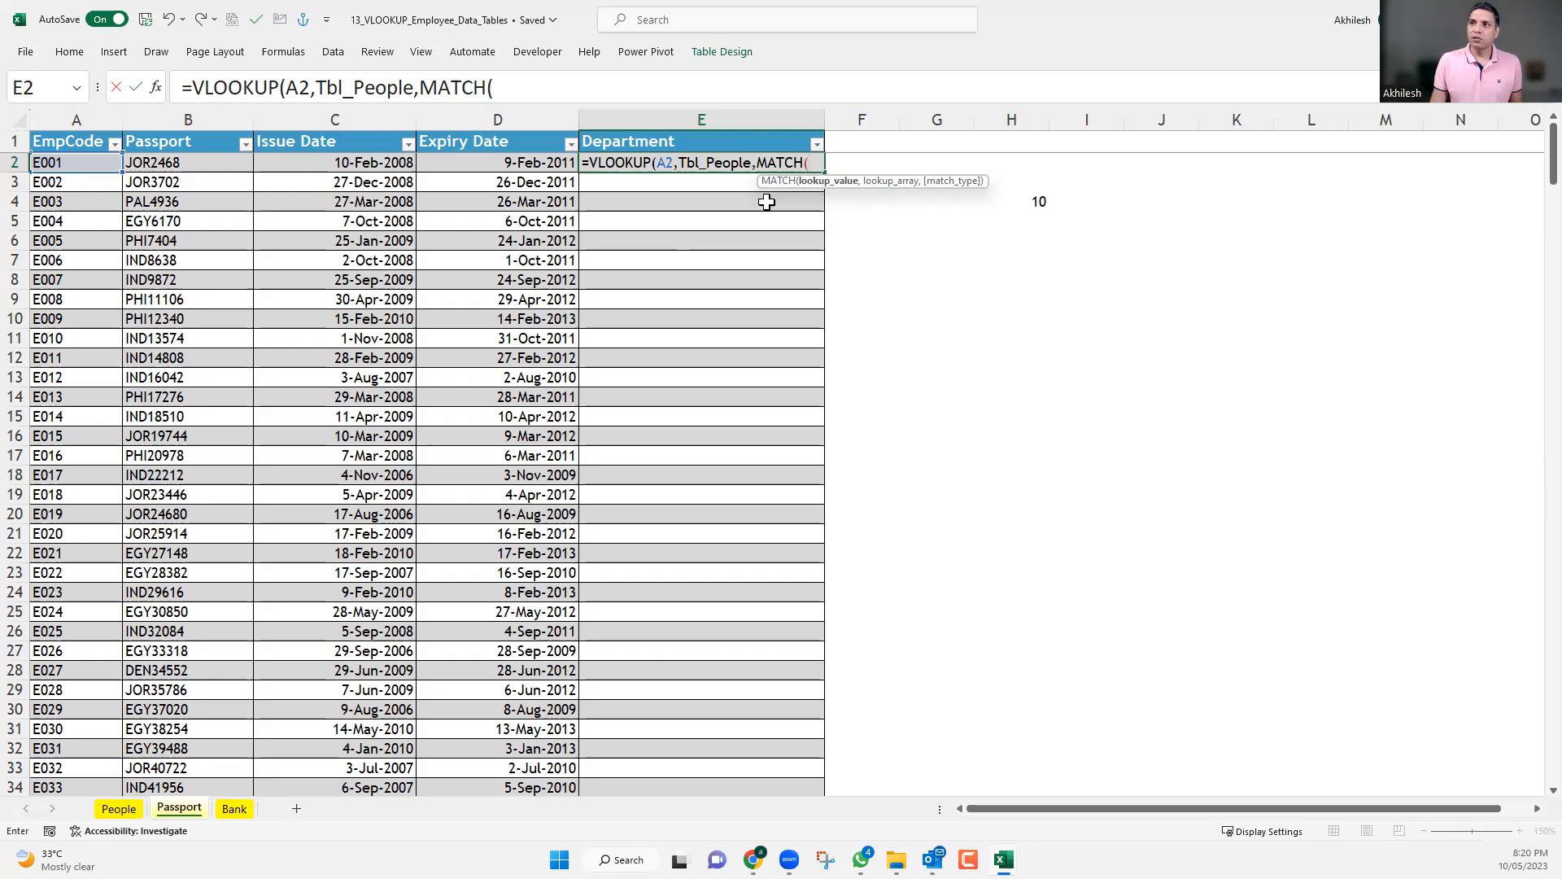
key("Up")
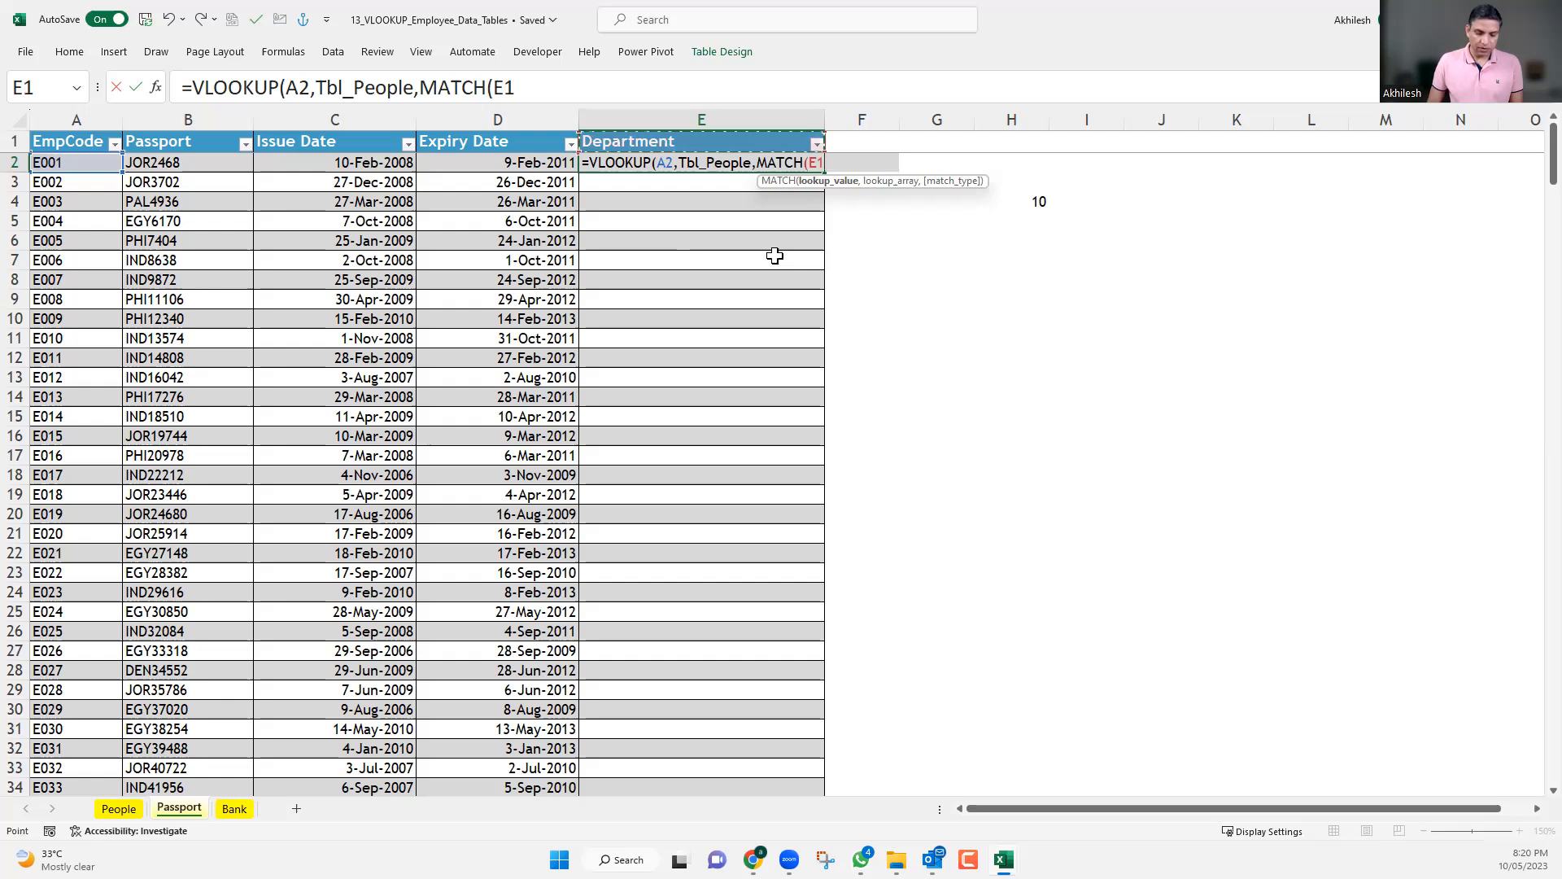
key("F4")
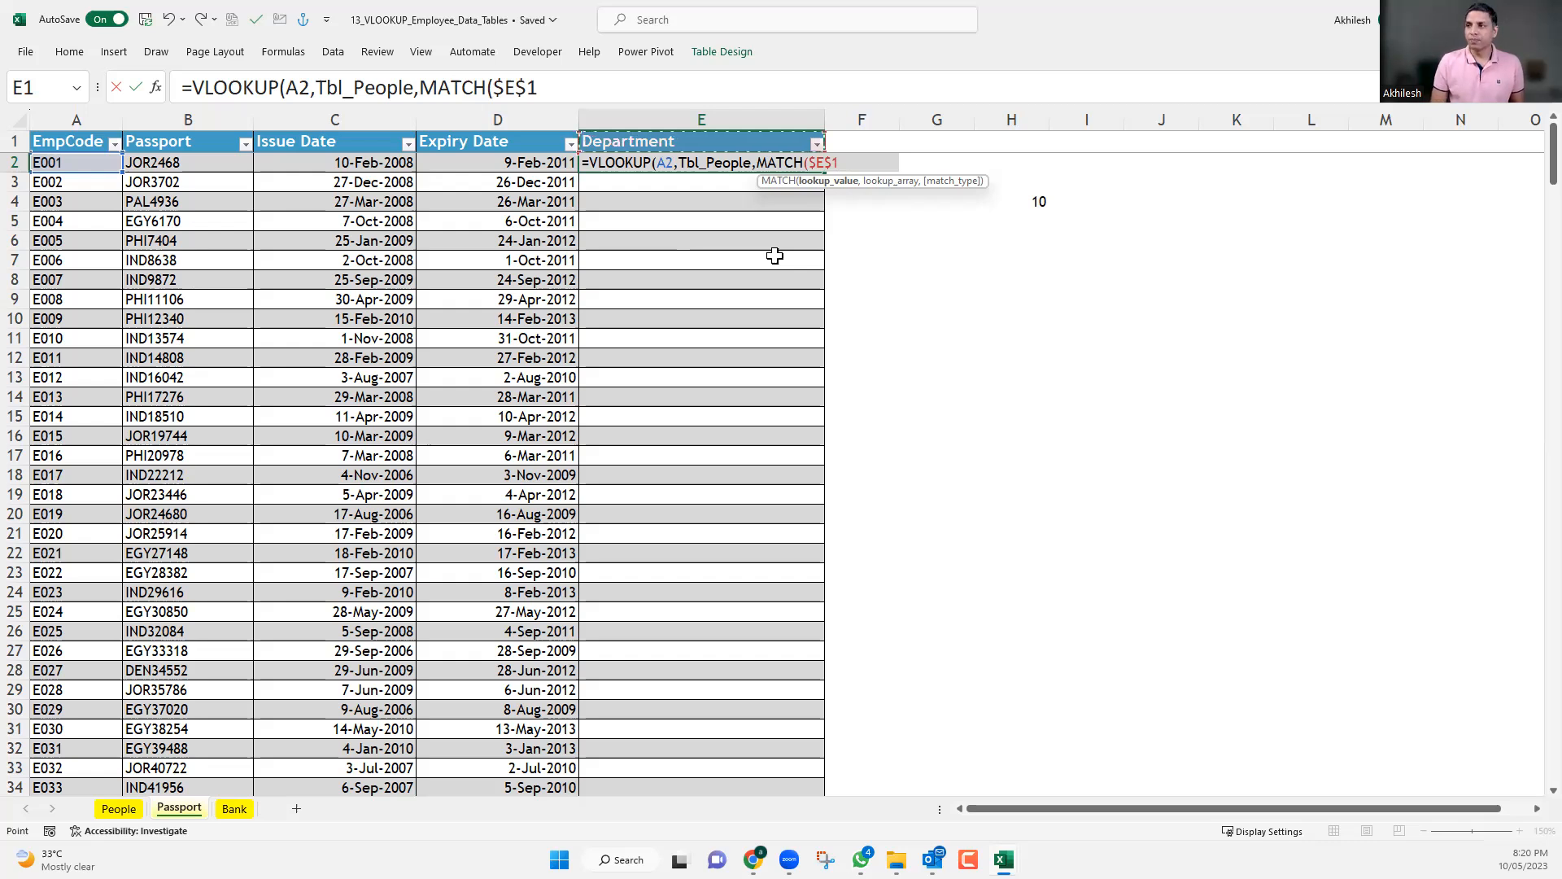
type(",")
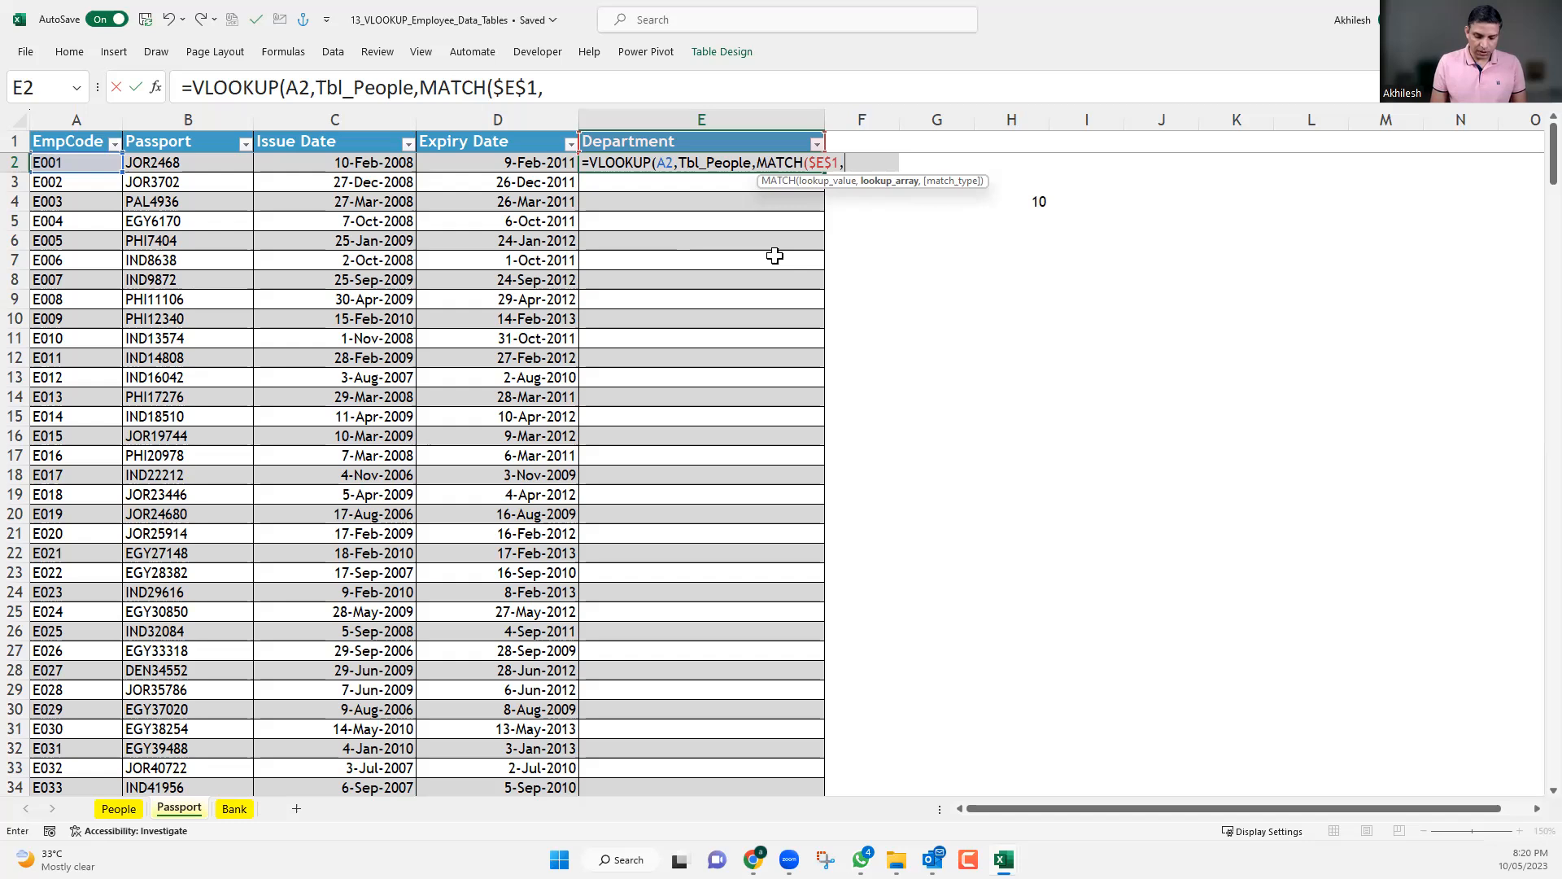
type("tbl")
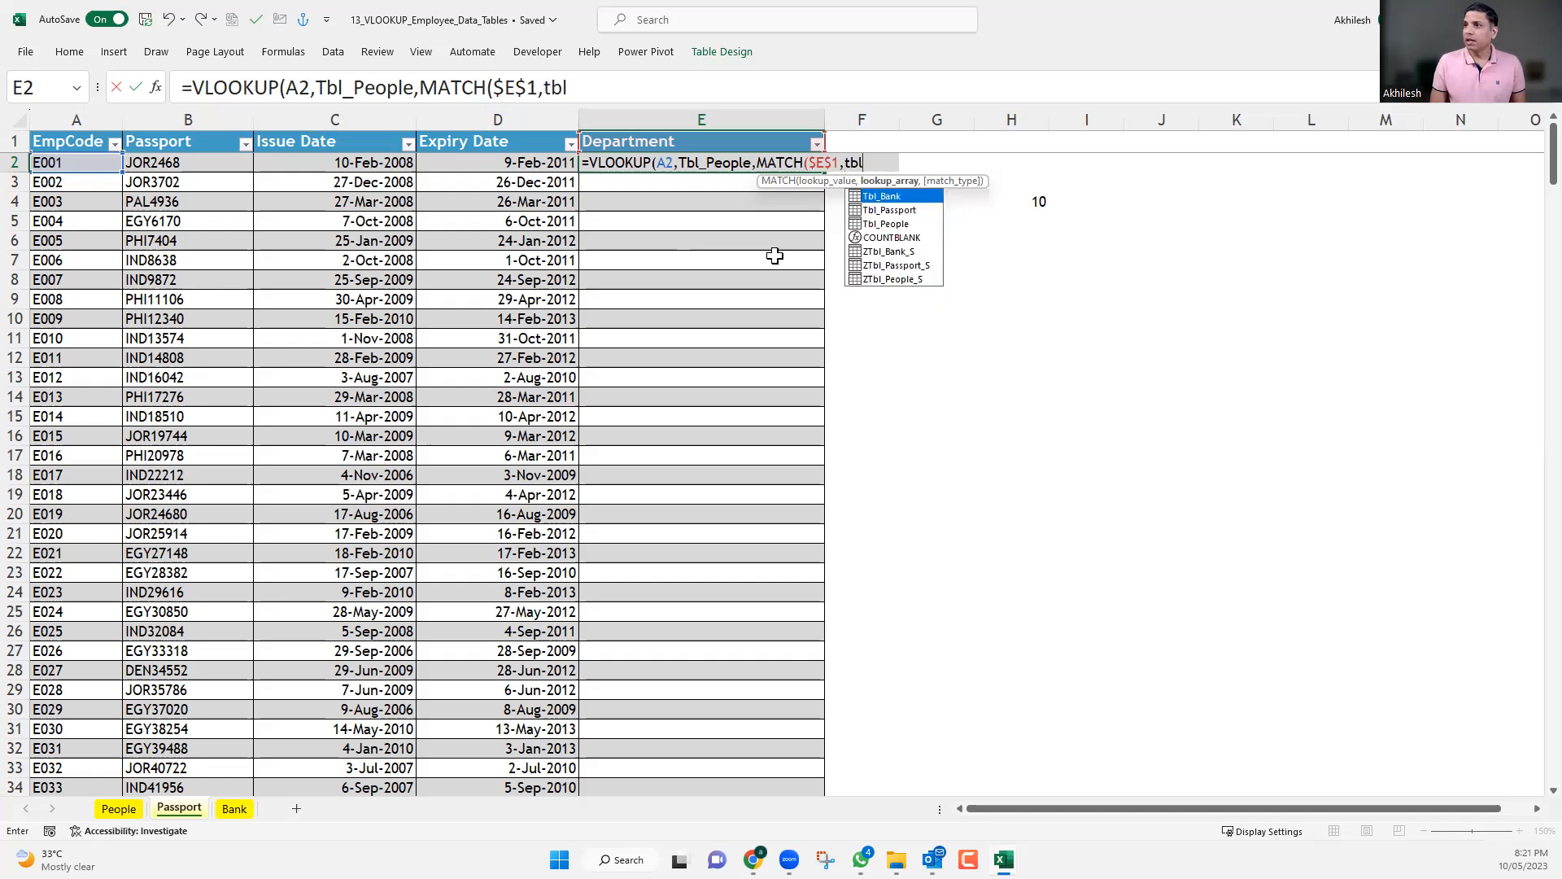
key("Down")
key("Down")
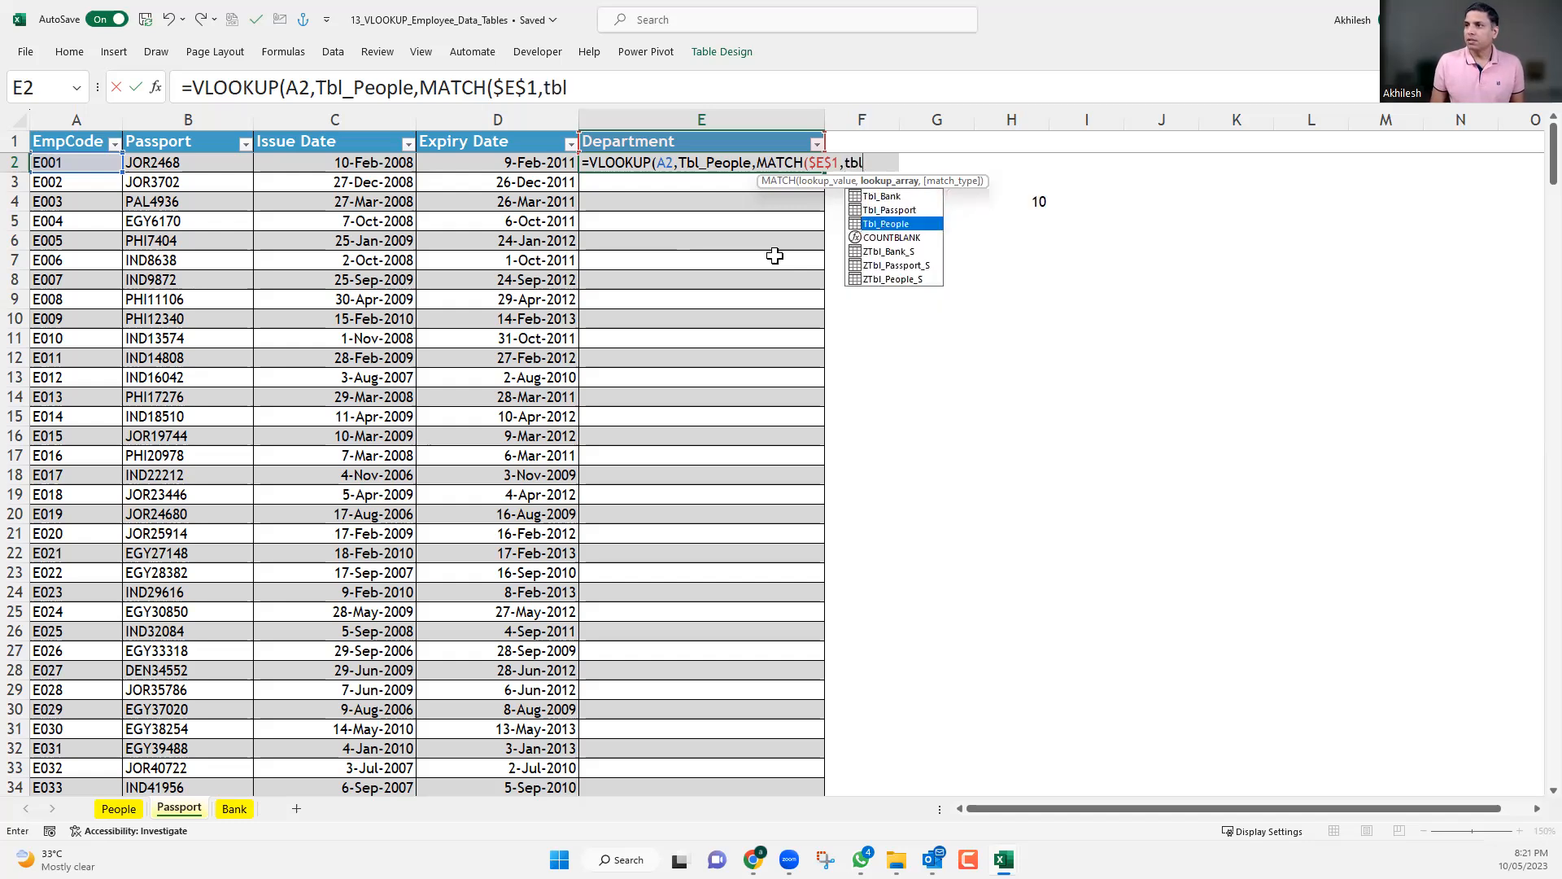
key("BackSpace")
key("BackSpace")
key("BackSpace")
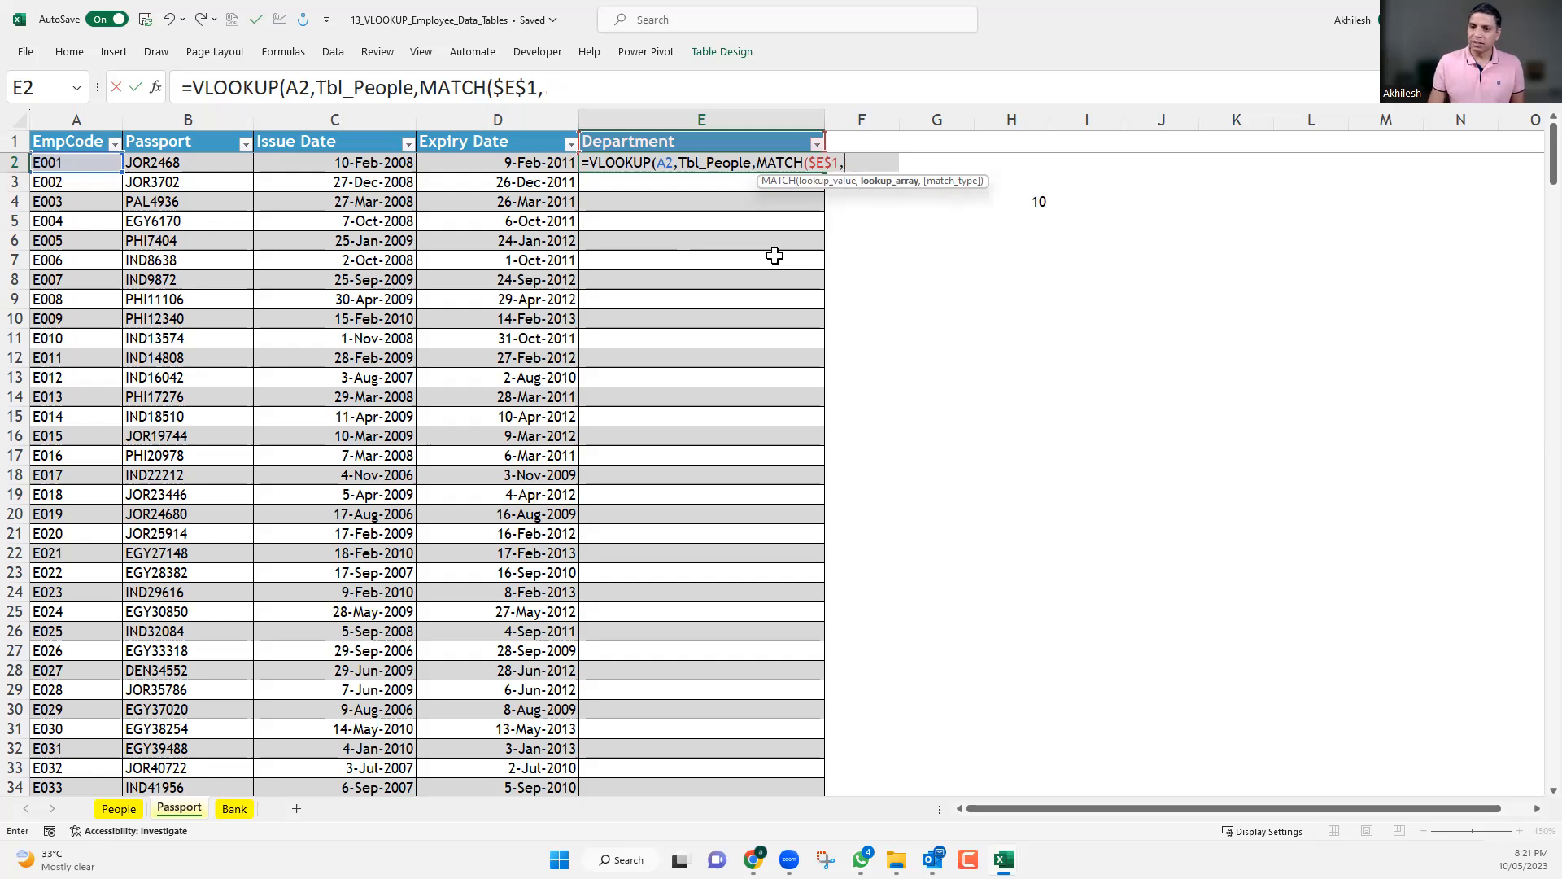
Complete the nested MATCH with header row 2 of the People sheet as absolute lookup array People!$2:$2 and match type 0.
left_click(132, 810)
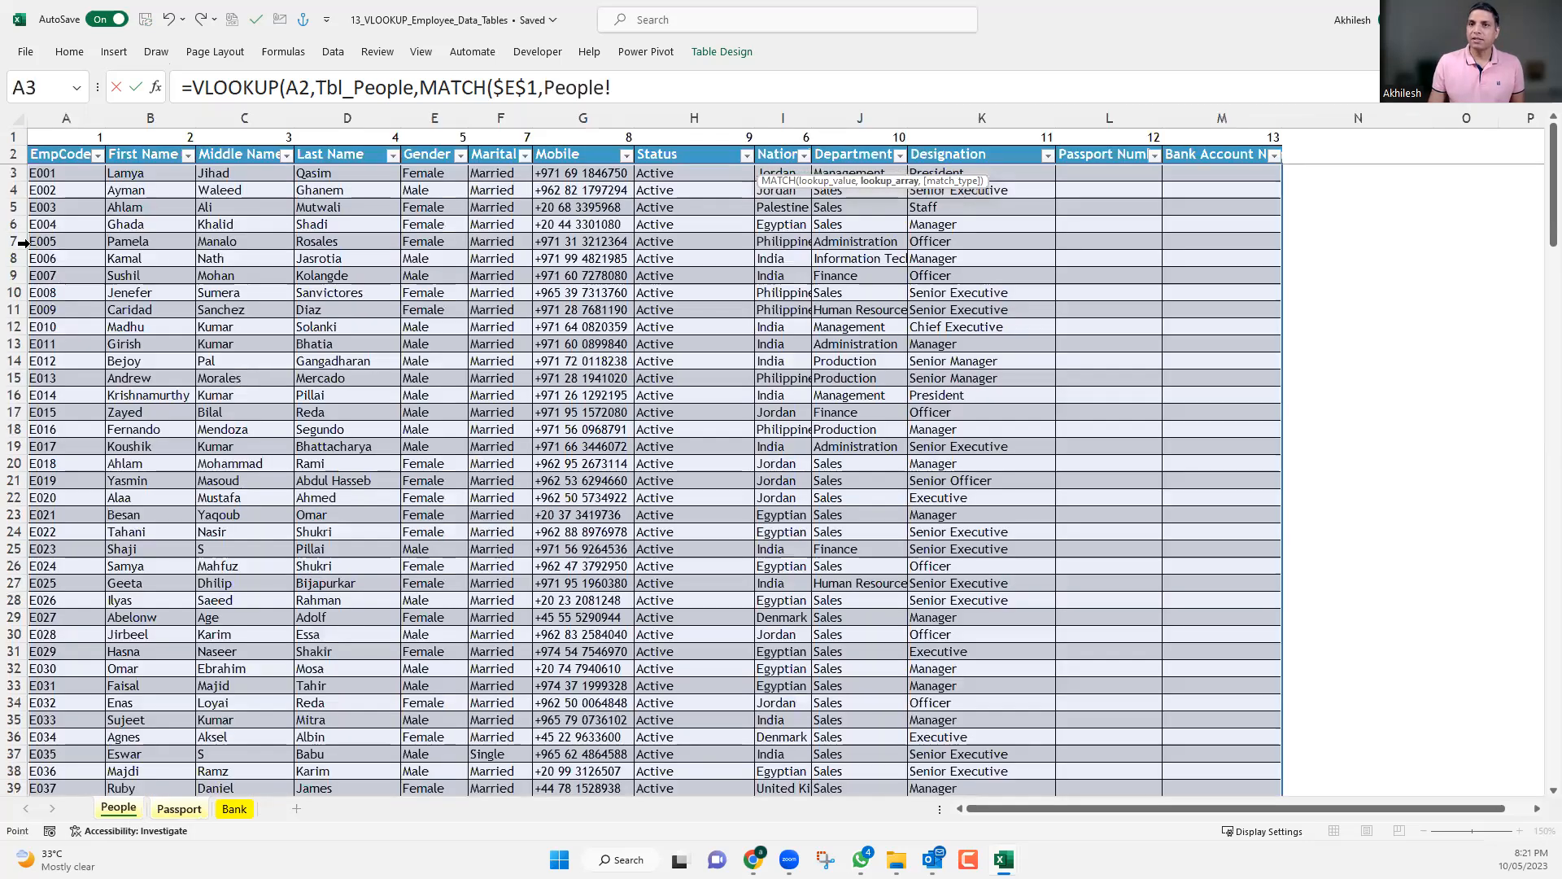
left_click(16, 157)
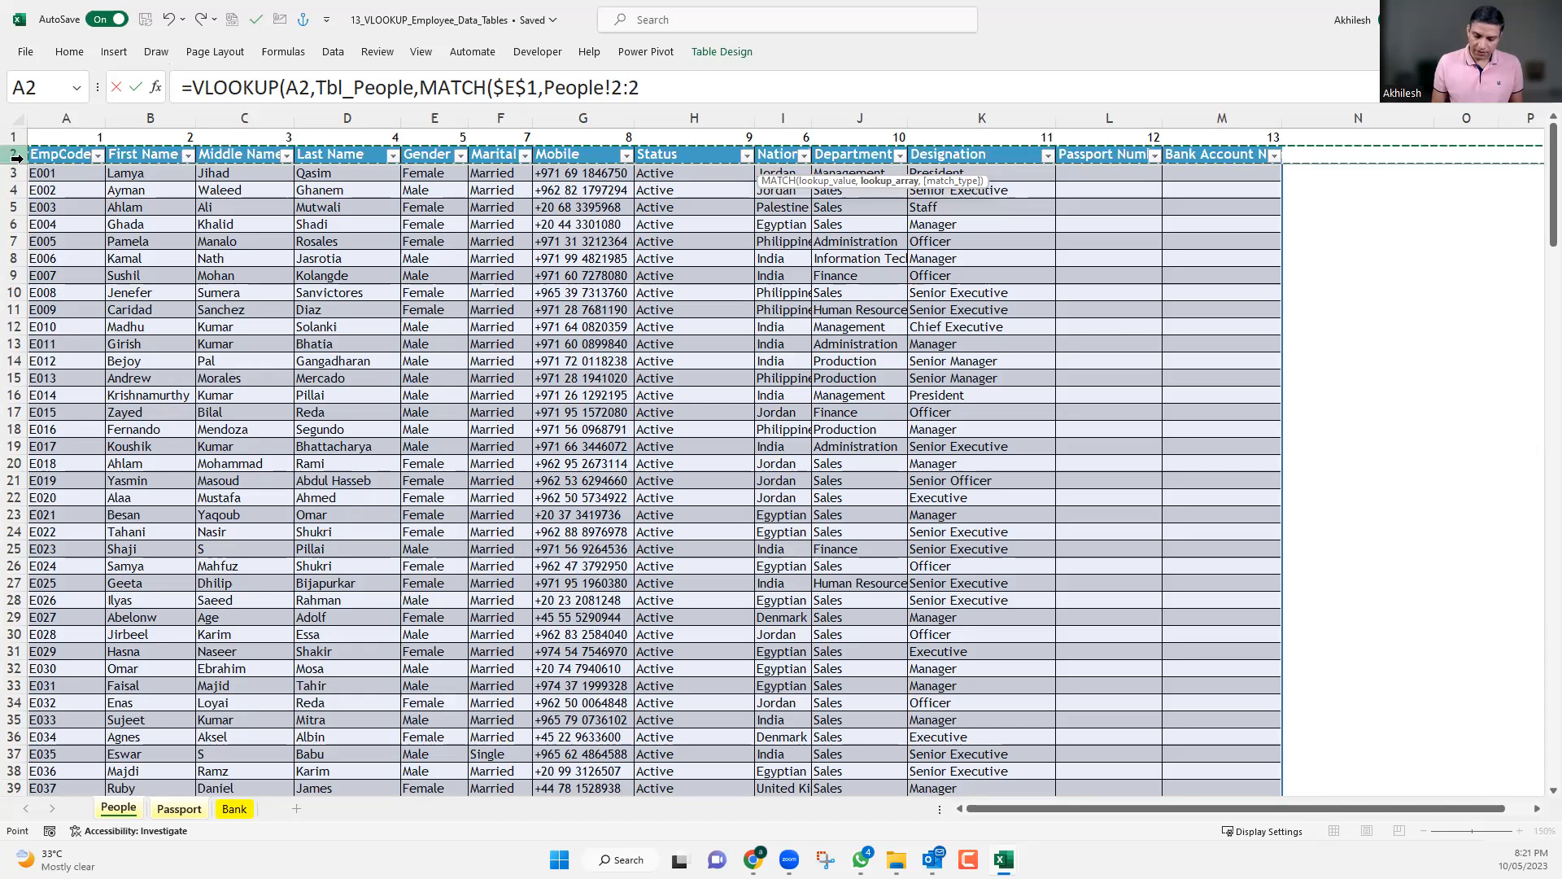
key("F4")
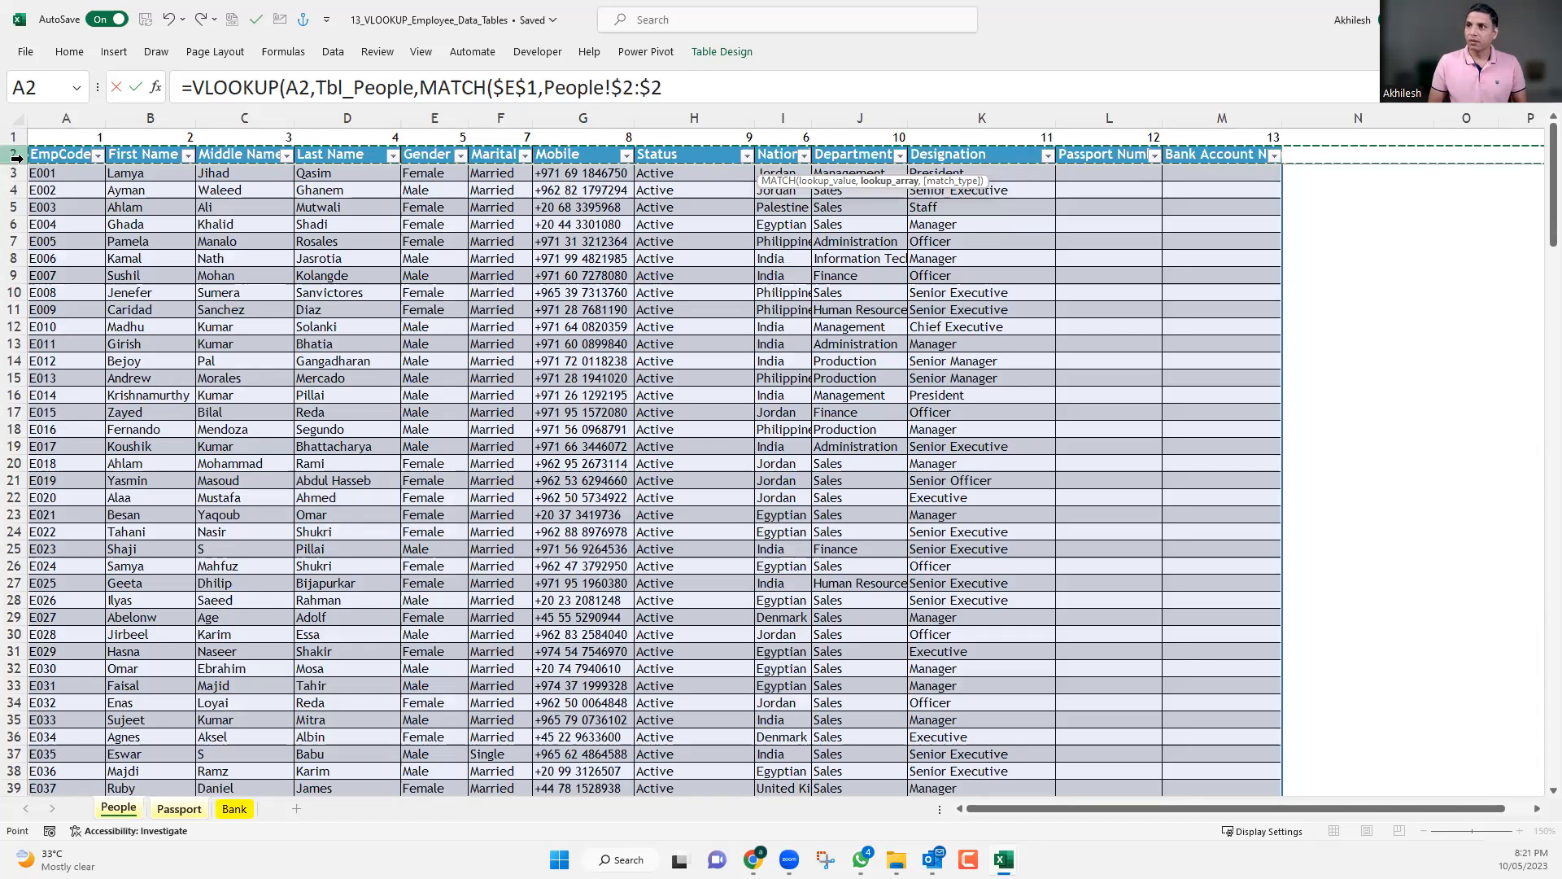
type(",")
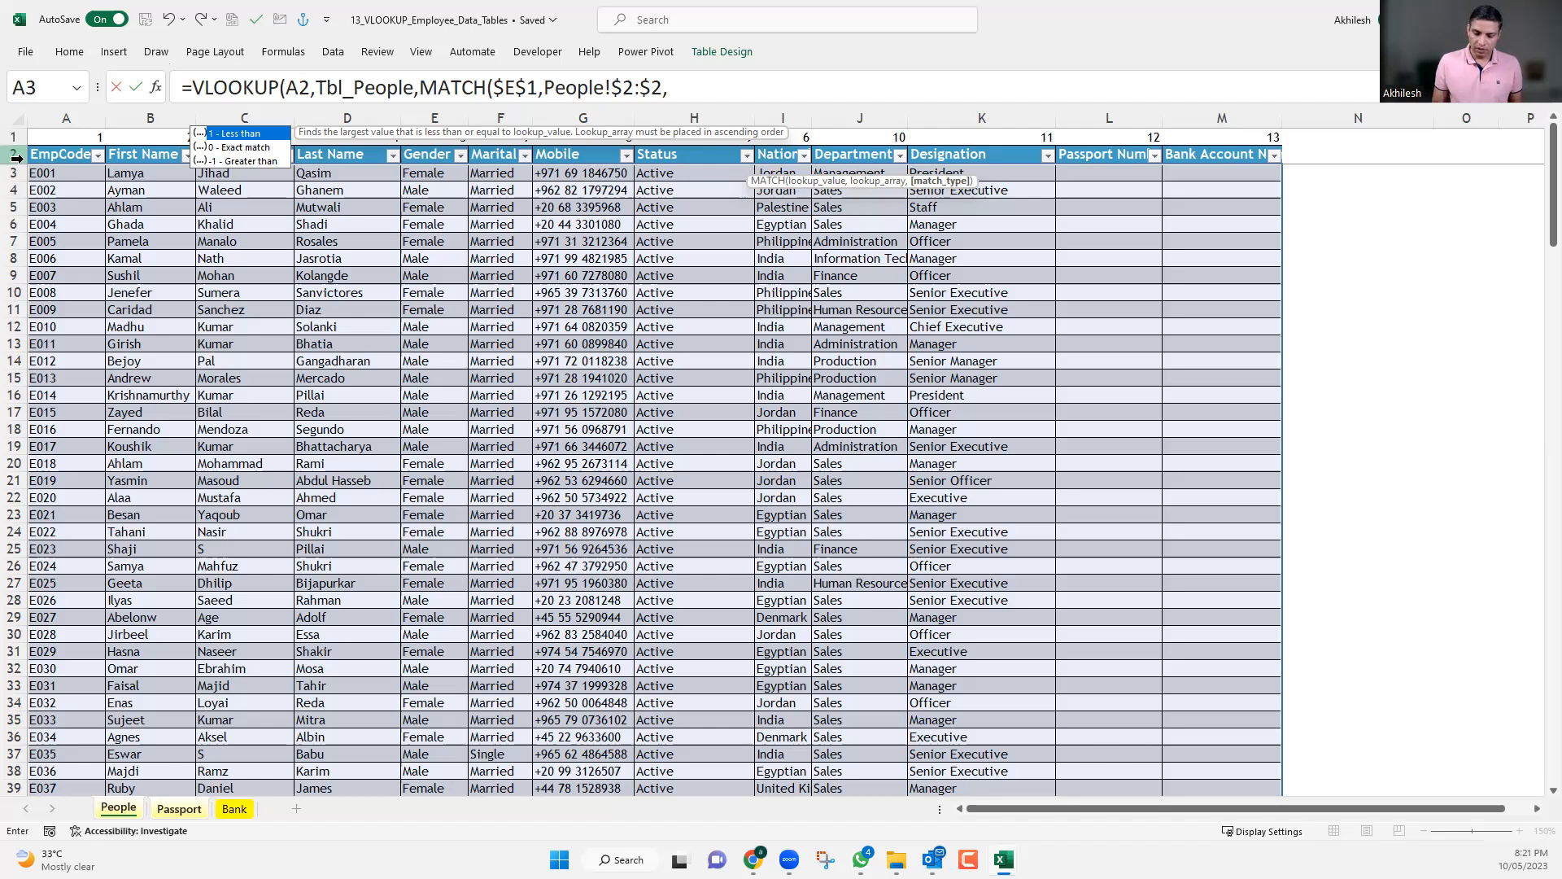
type(",")
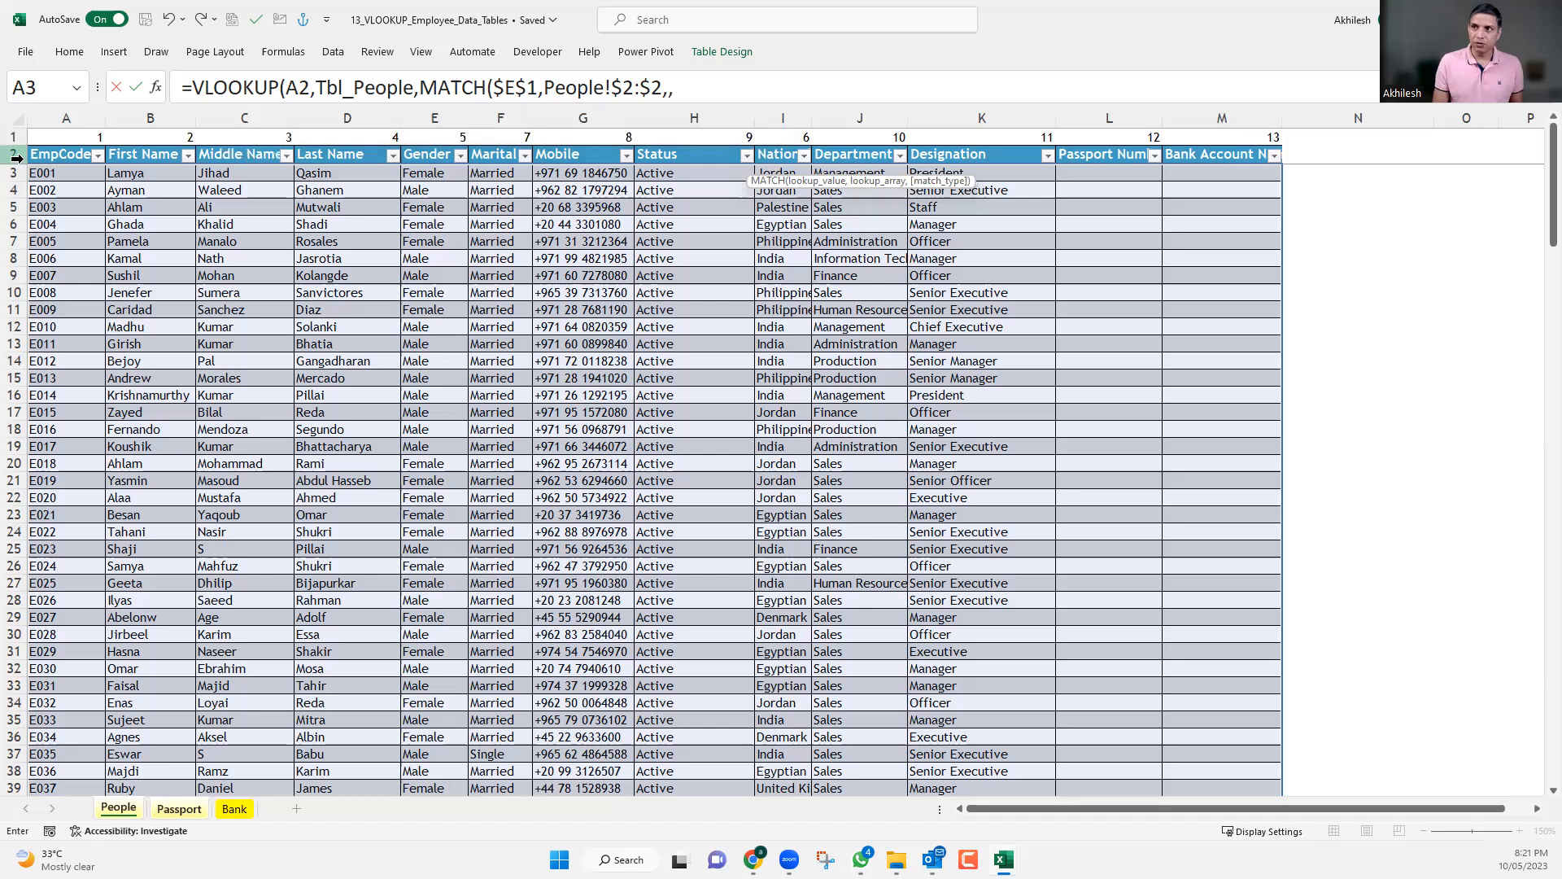
type("0")
key("BackSpace")
key("BackSpace")
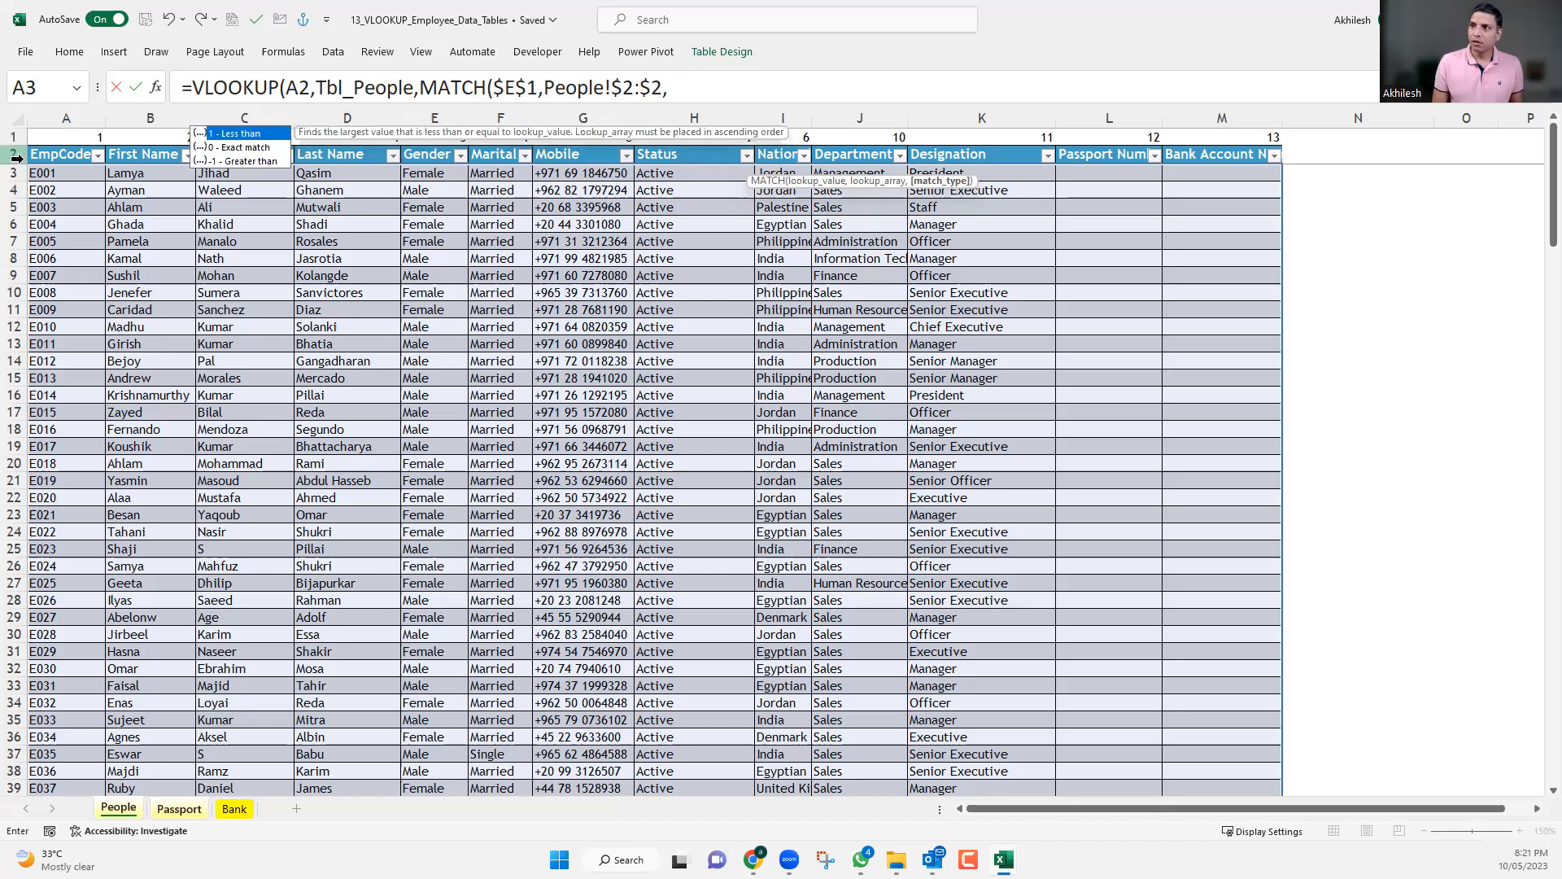
type("0")
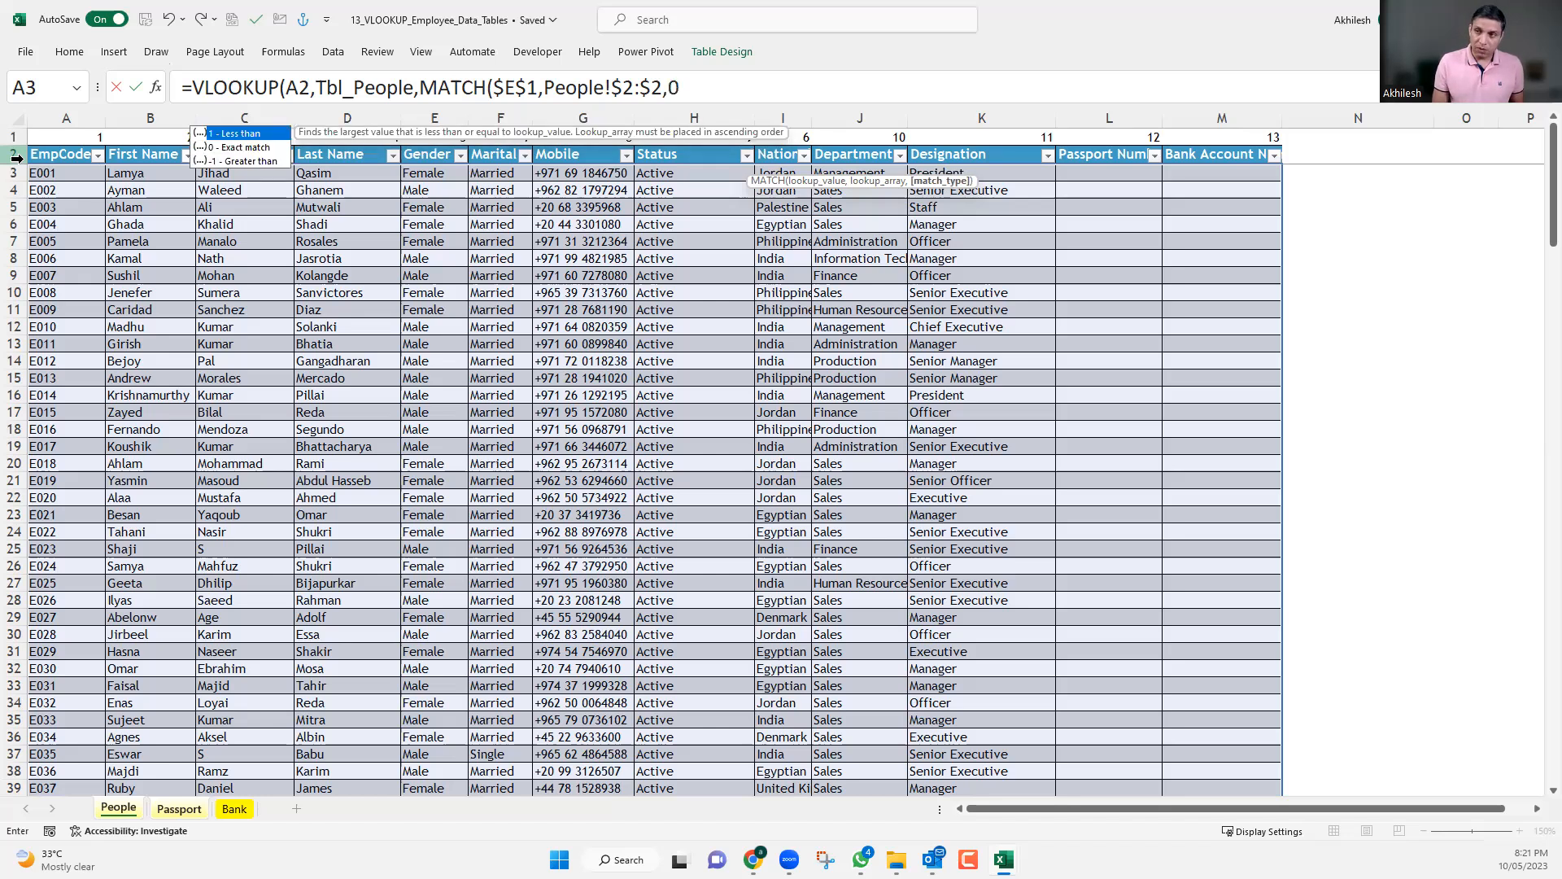
type(")")
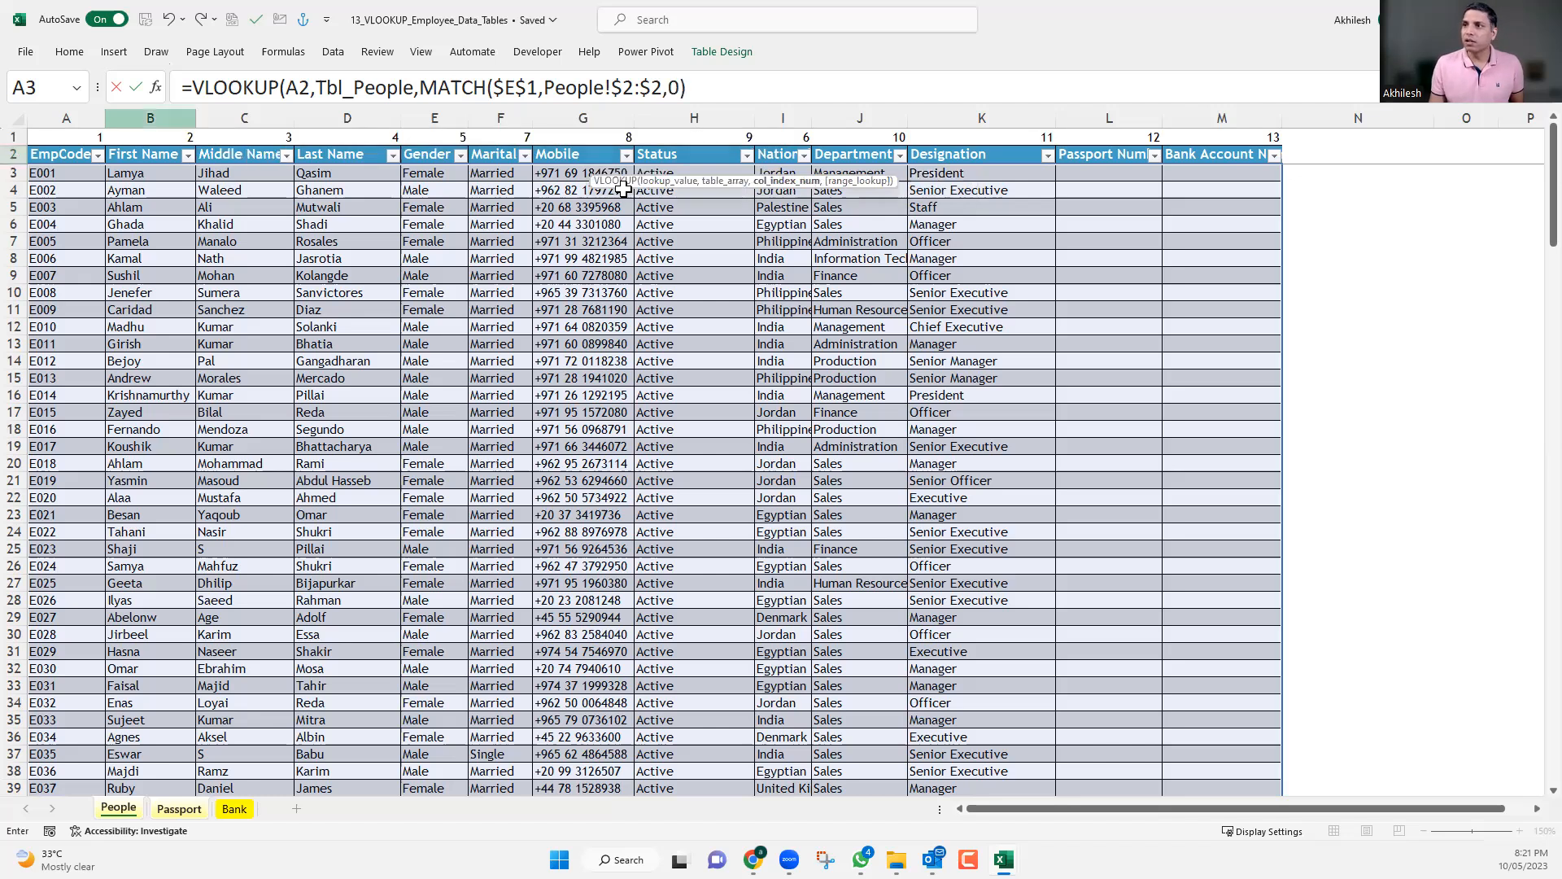
Finish the E2 VLOOKUP after the MATCH argument with range lookup 0 and fill the Department column.
left_click(419, 87, "shift")
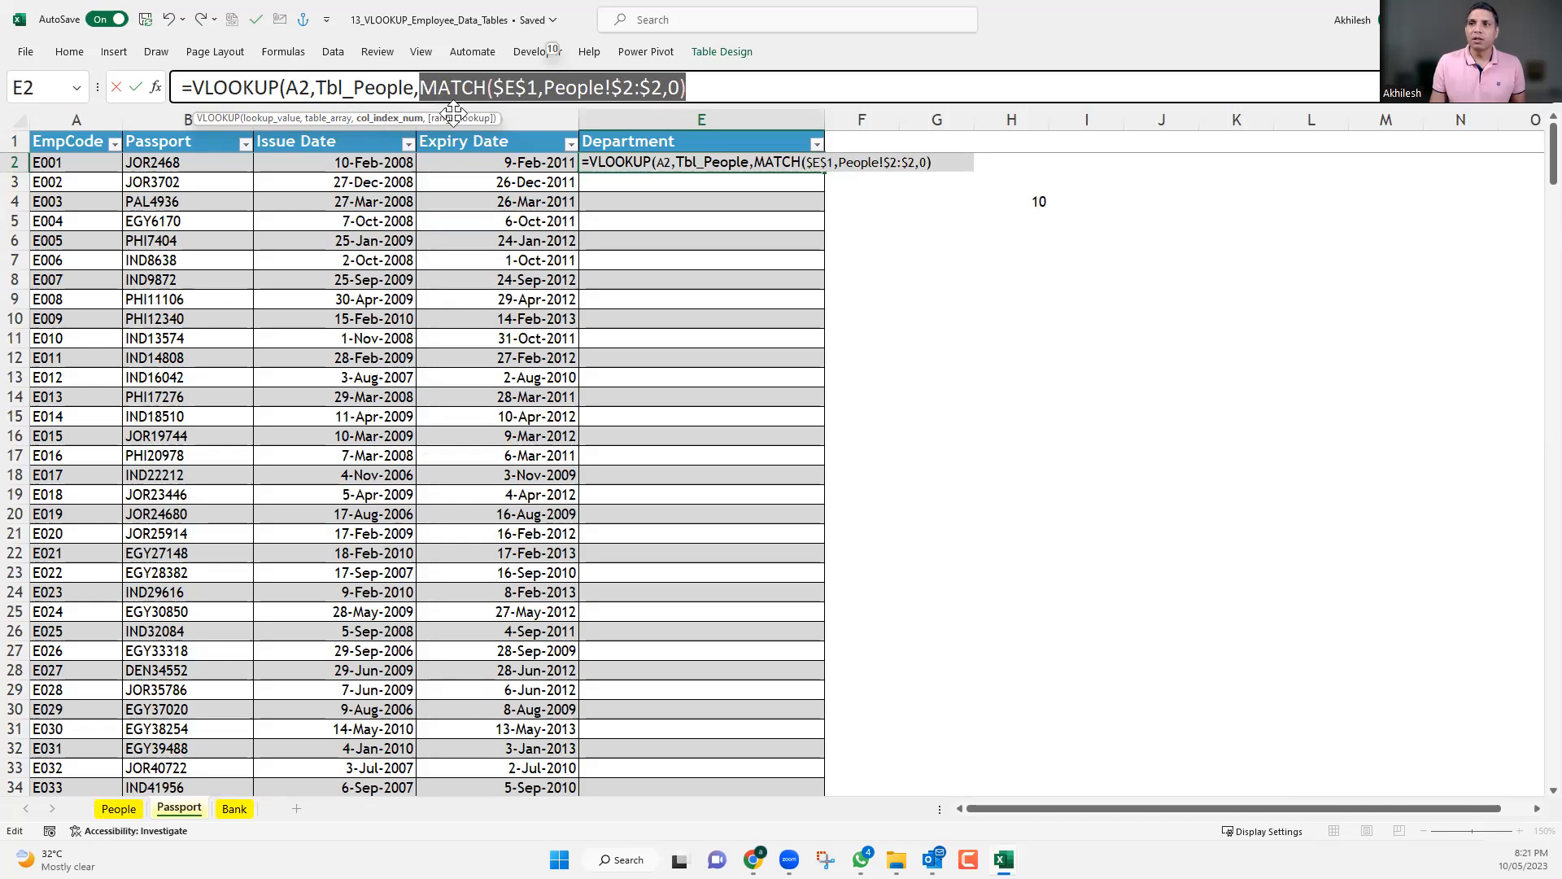
left_click(698, 90)
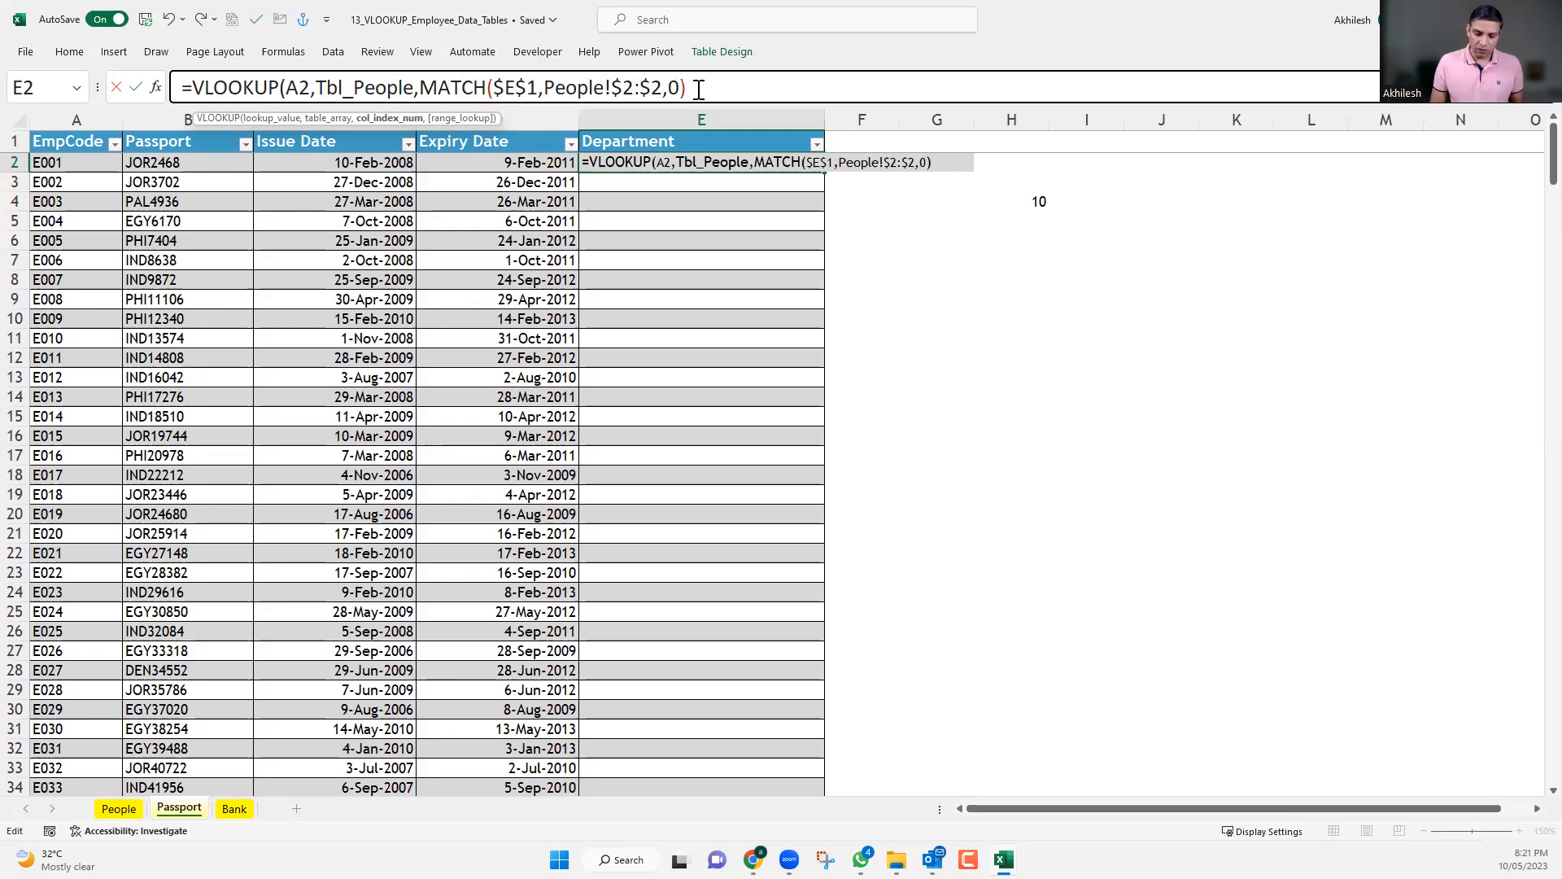
type(",0)")
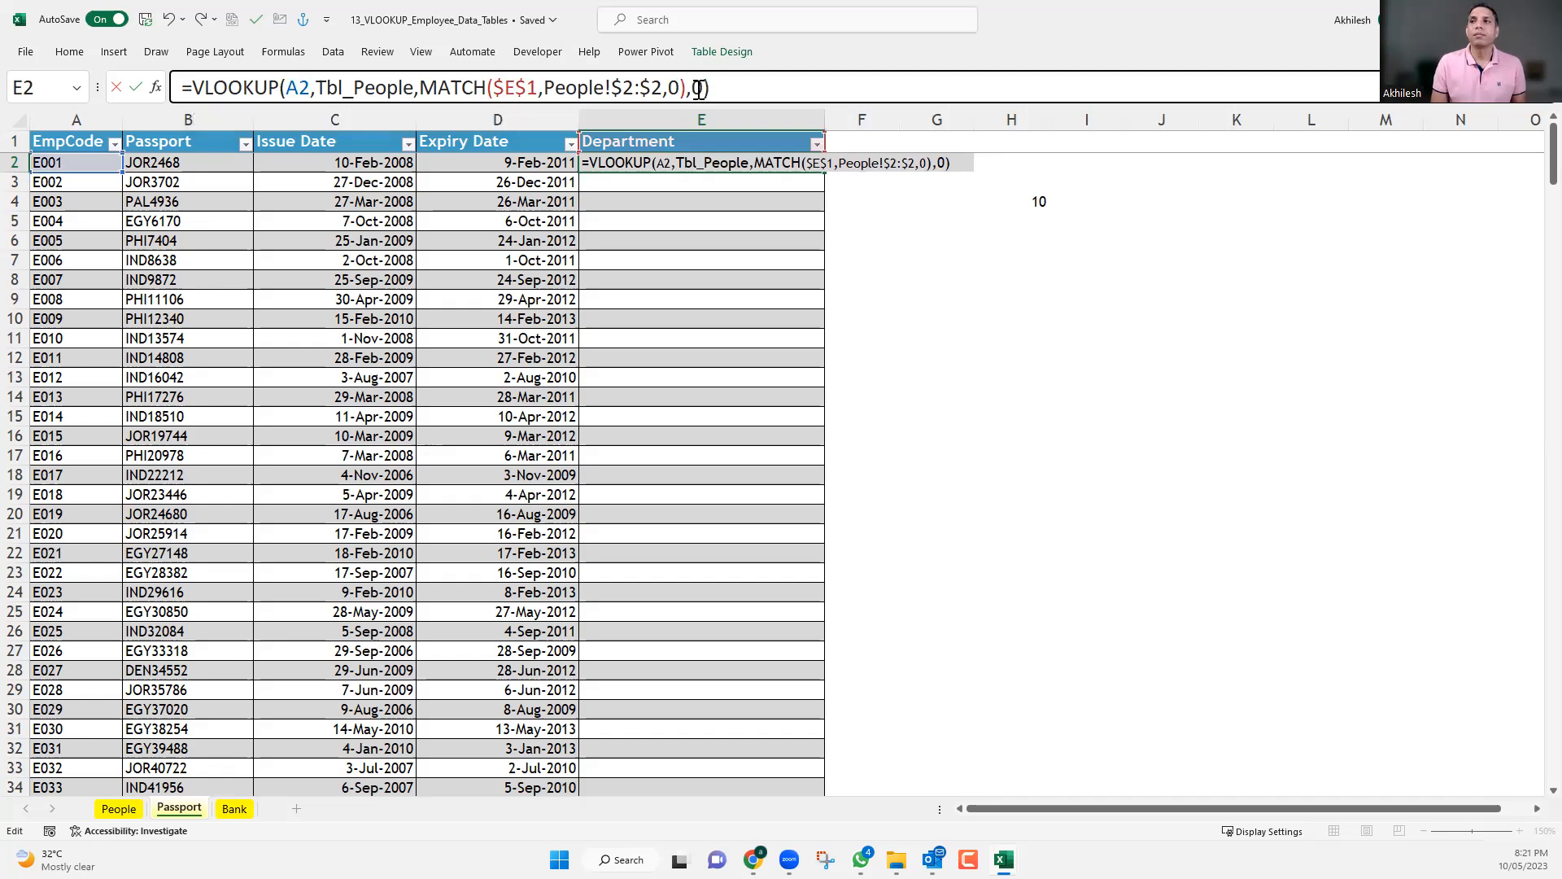
key("Return")
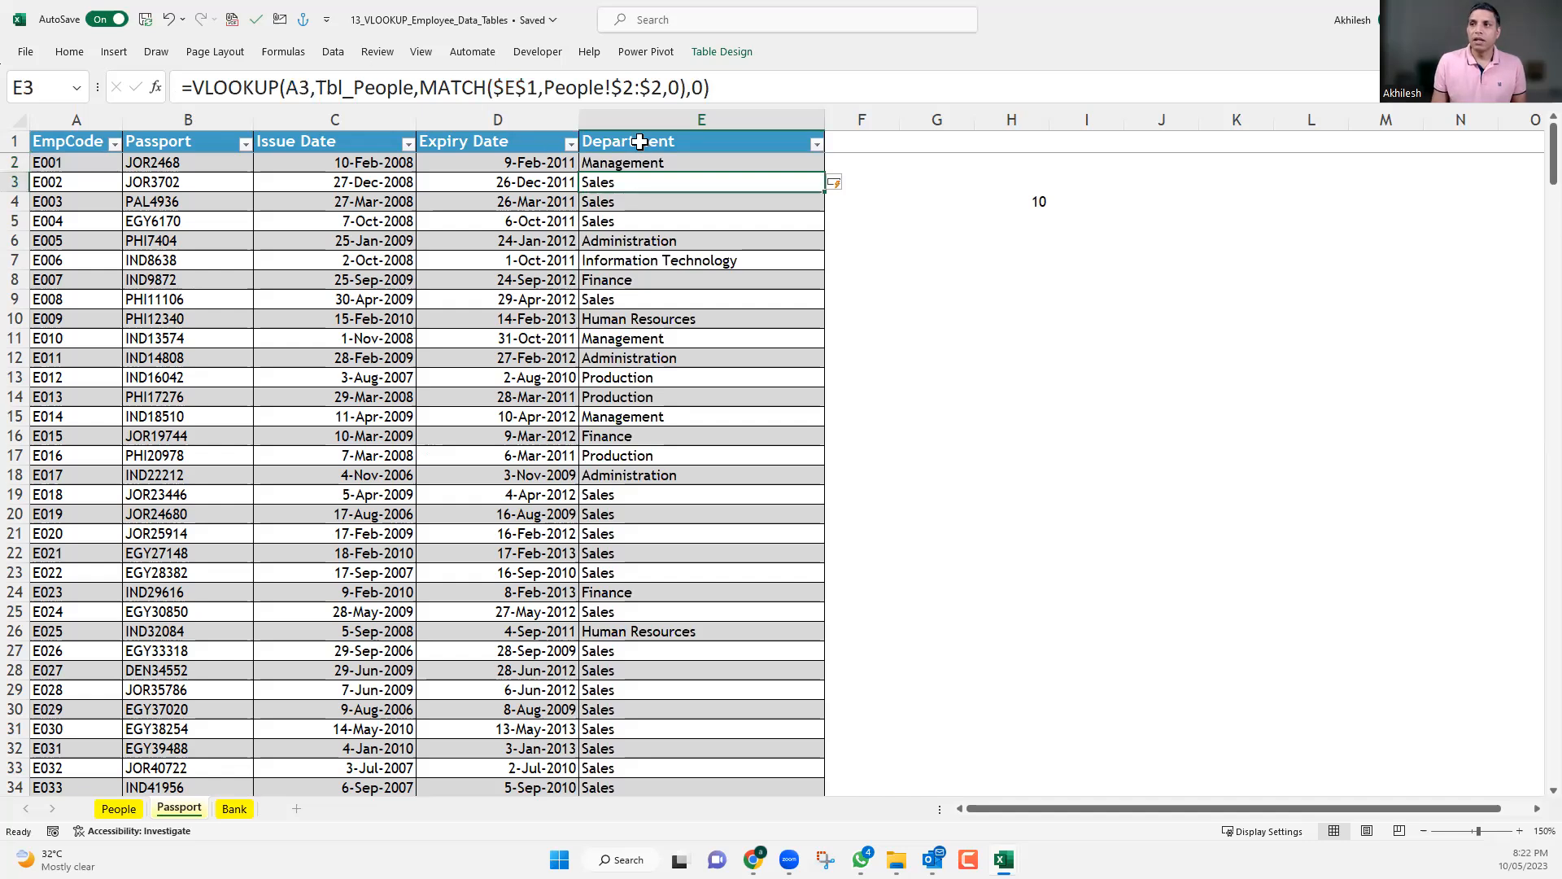
Change the E1 header of the Passport sheet to Mobile.
key("Up")
key("Up")
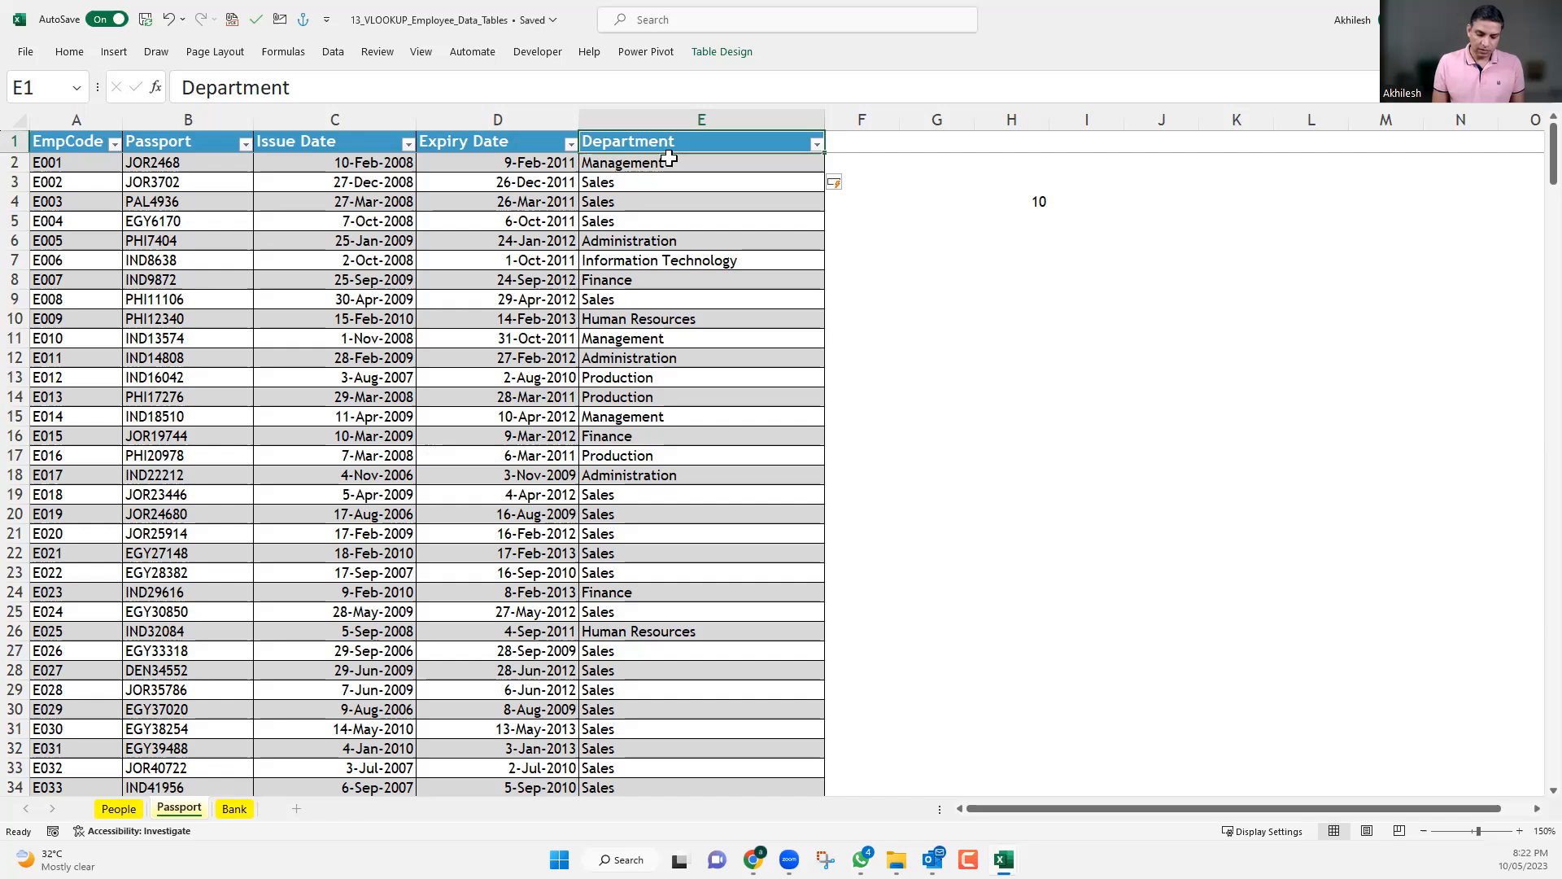
type("MObi")
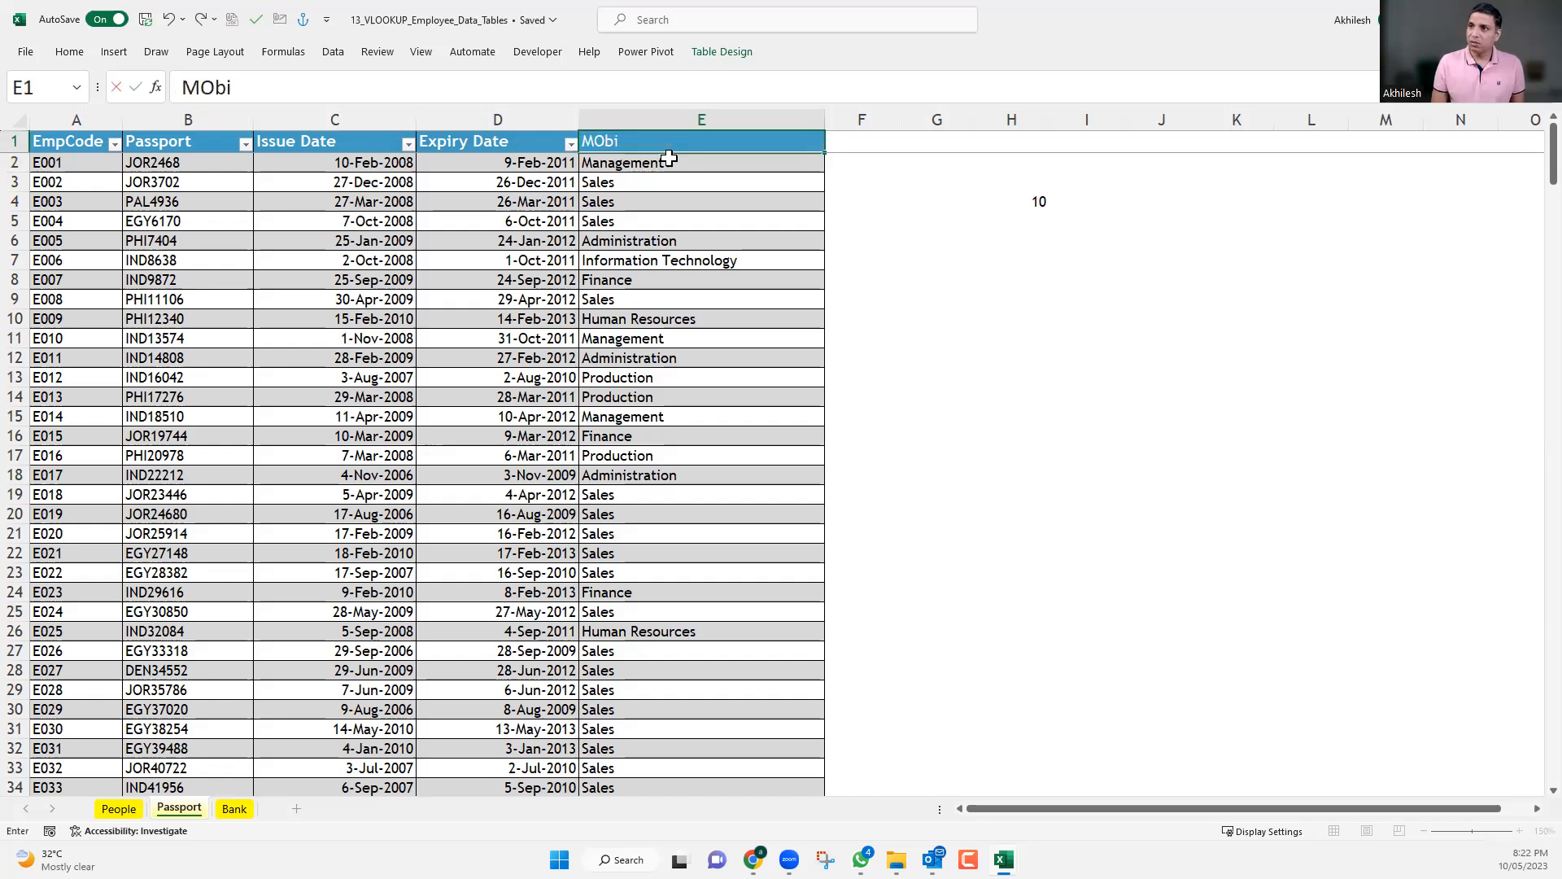
key("BackSpace")
key("BackSpace")
key("BackSpace")
type("obile")
key("Return")
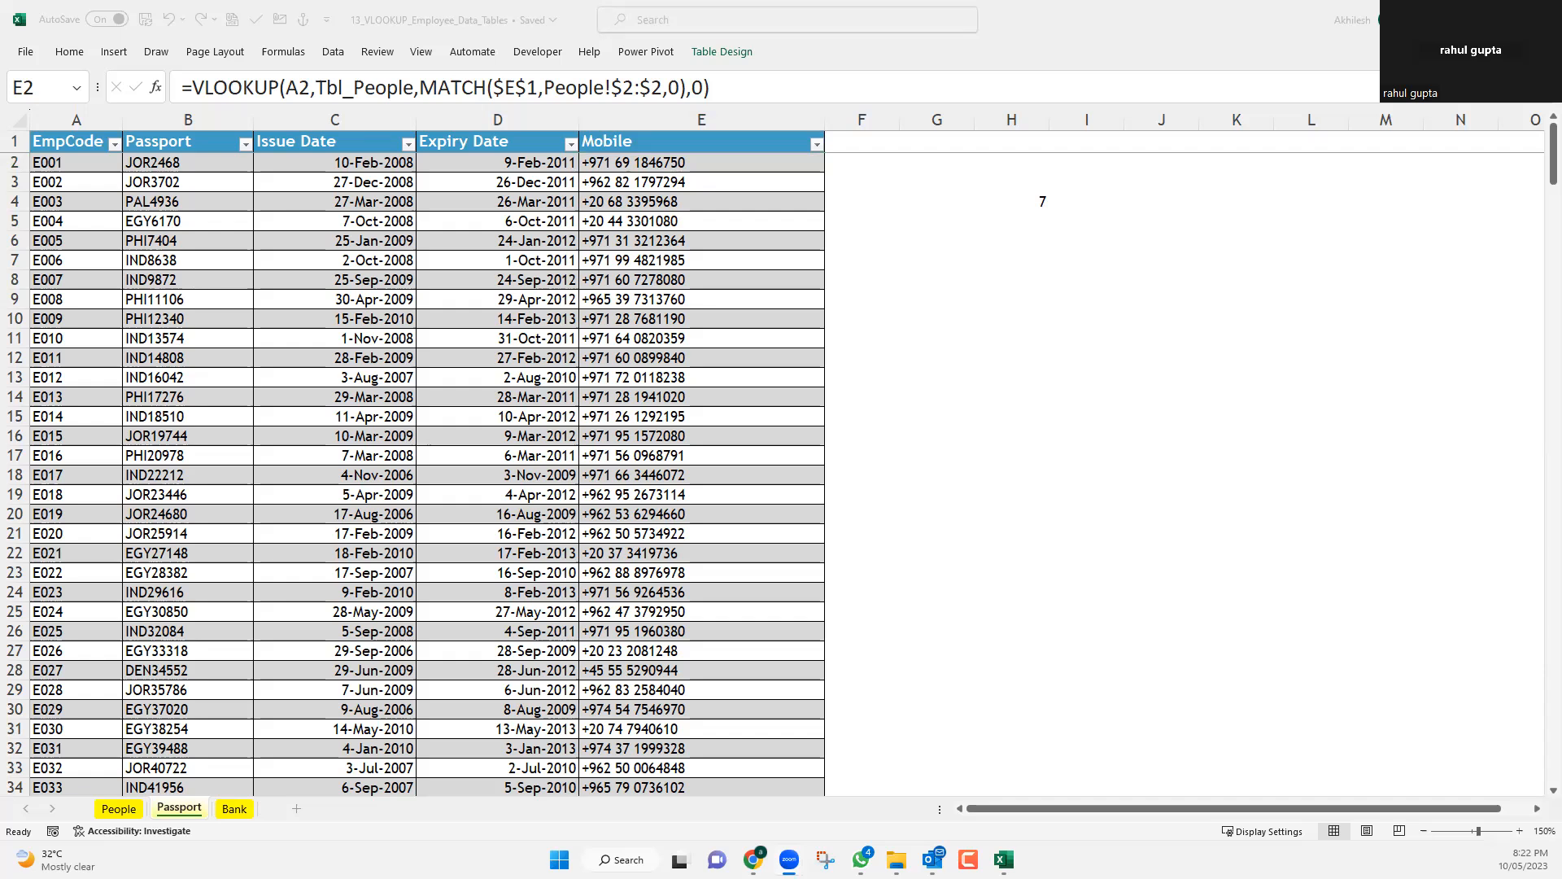
Review the E2 formula, try copying it into F2, and inspect the lookup value in the pasted formula.
left_click(750, 163)
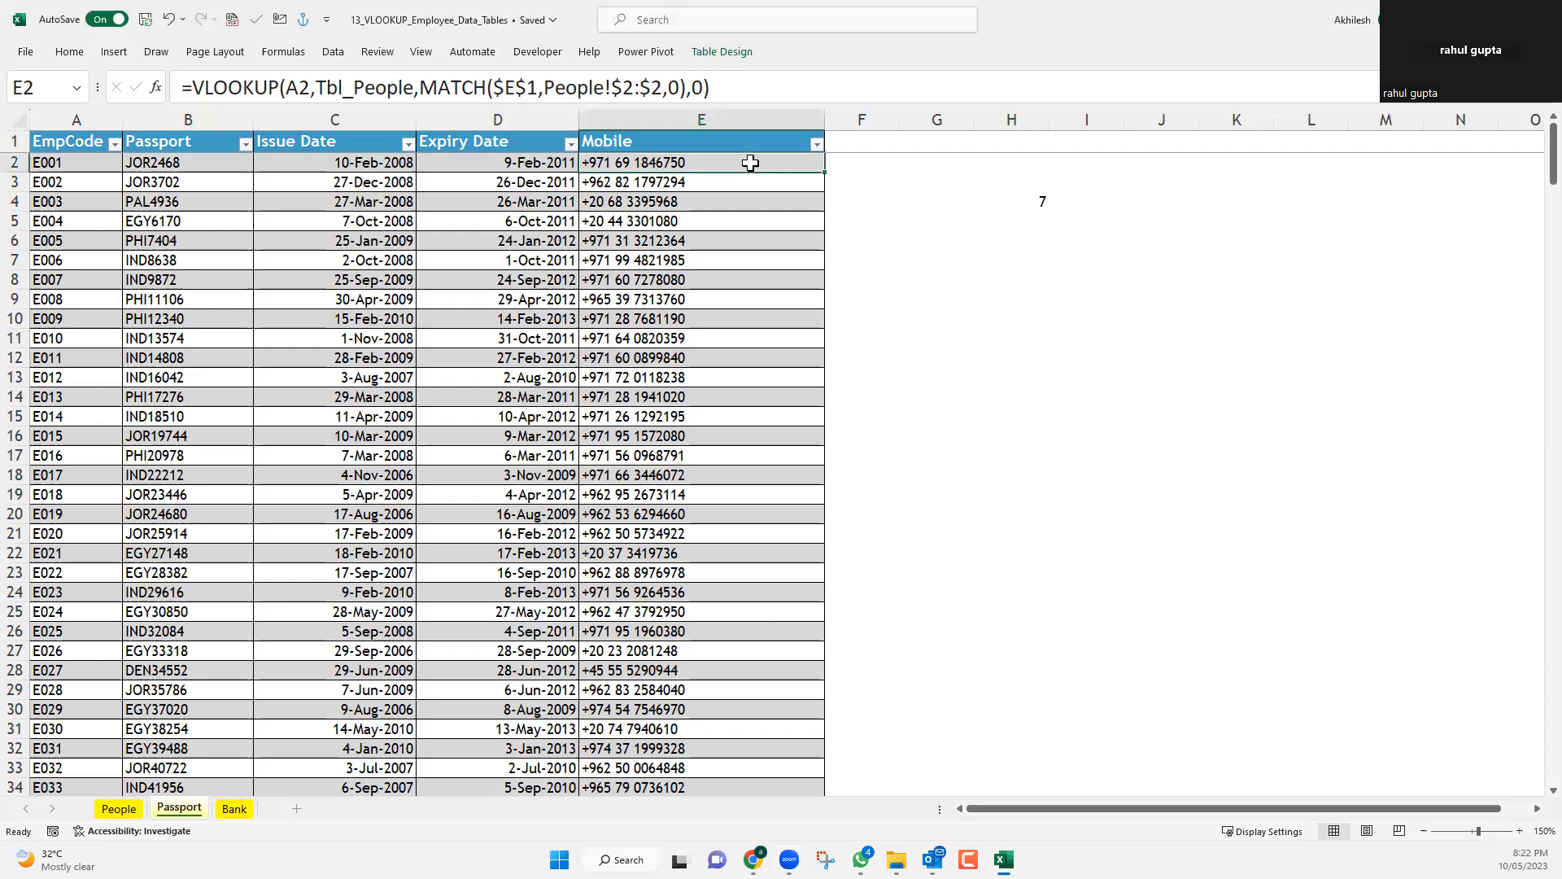
double_click(751, 163)
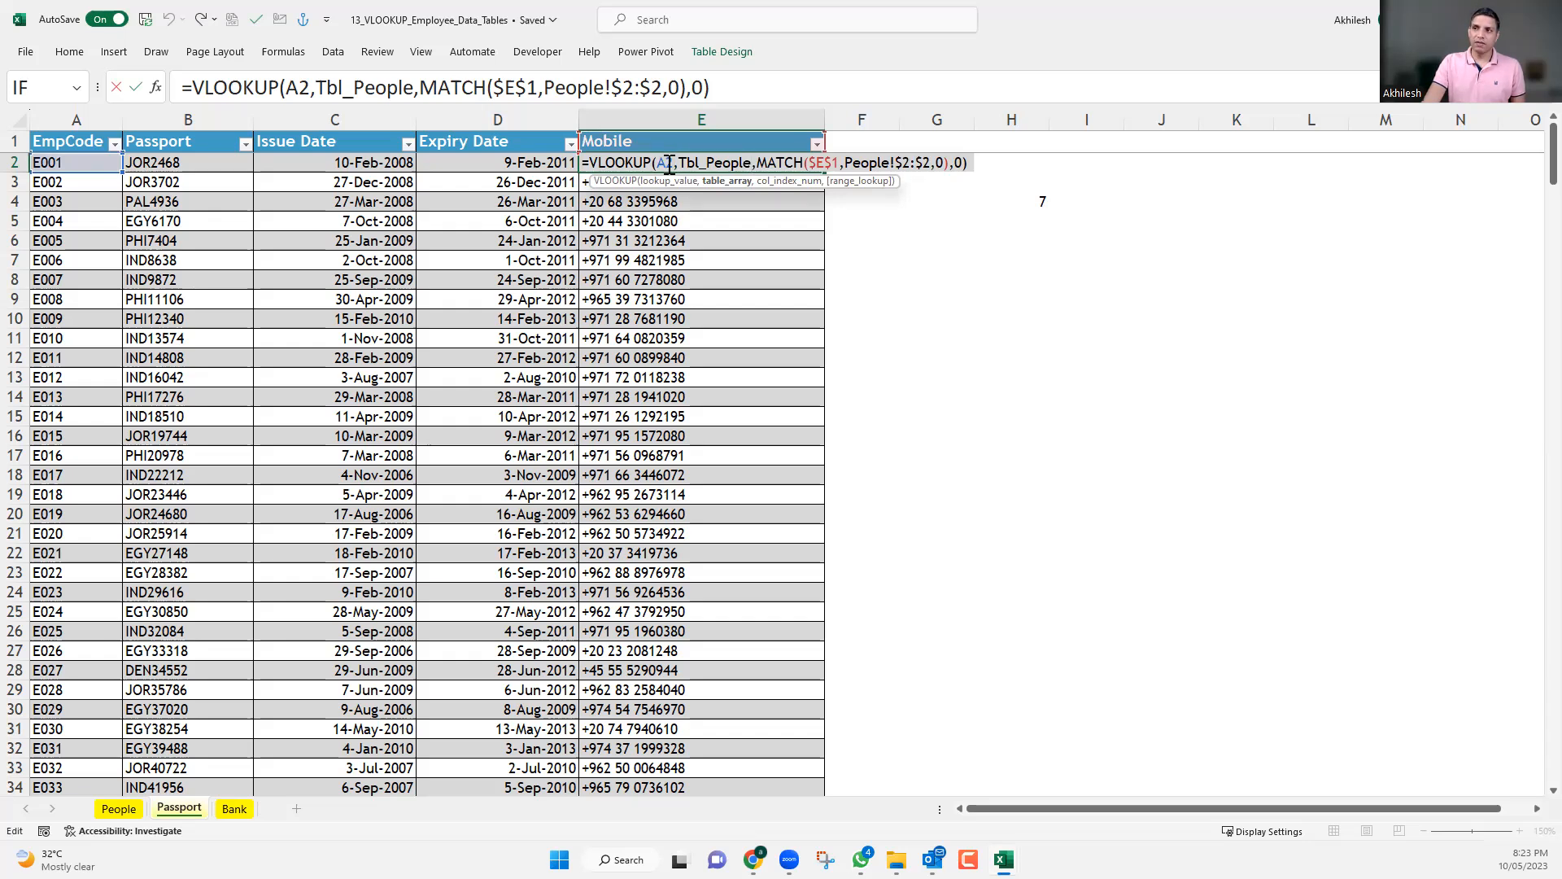
key("ctrl+Return")
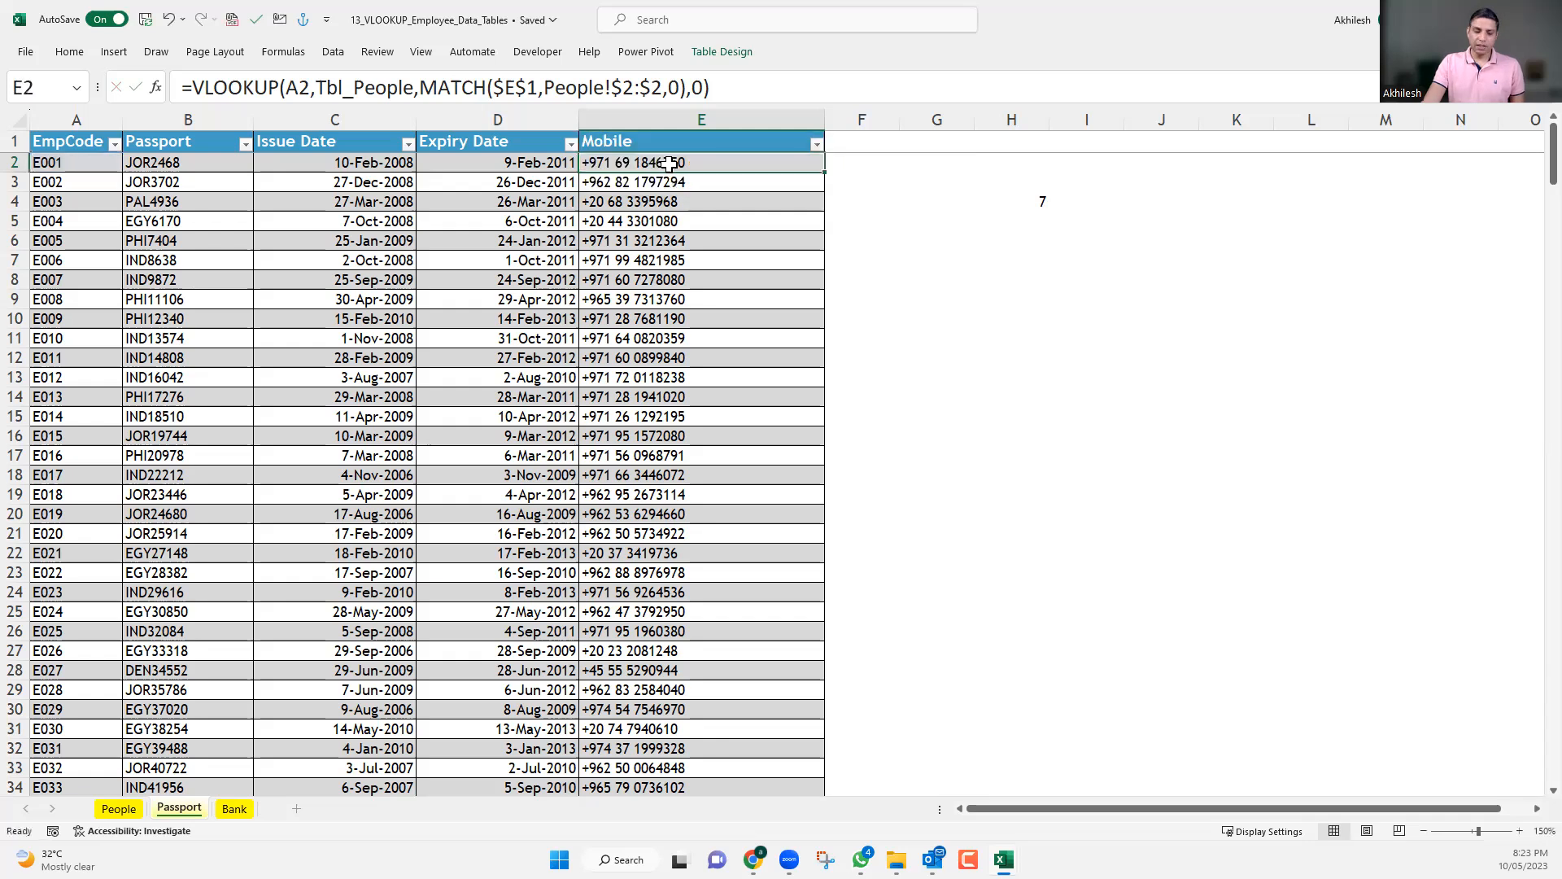
key("ctrl+c")
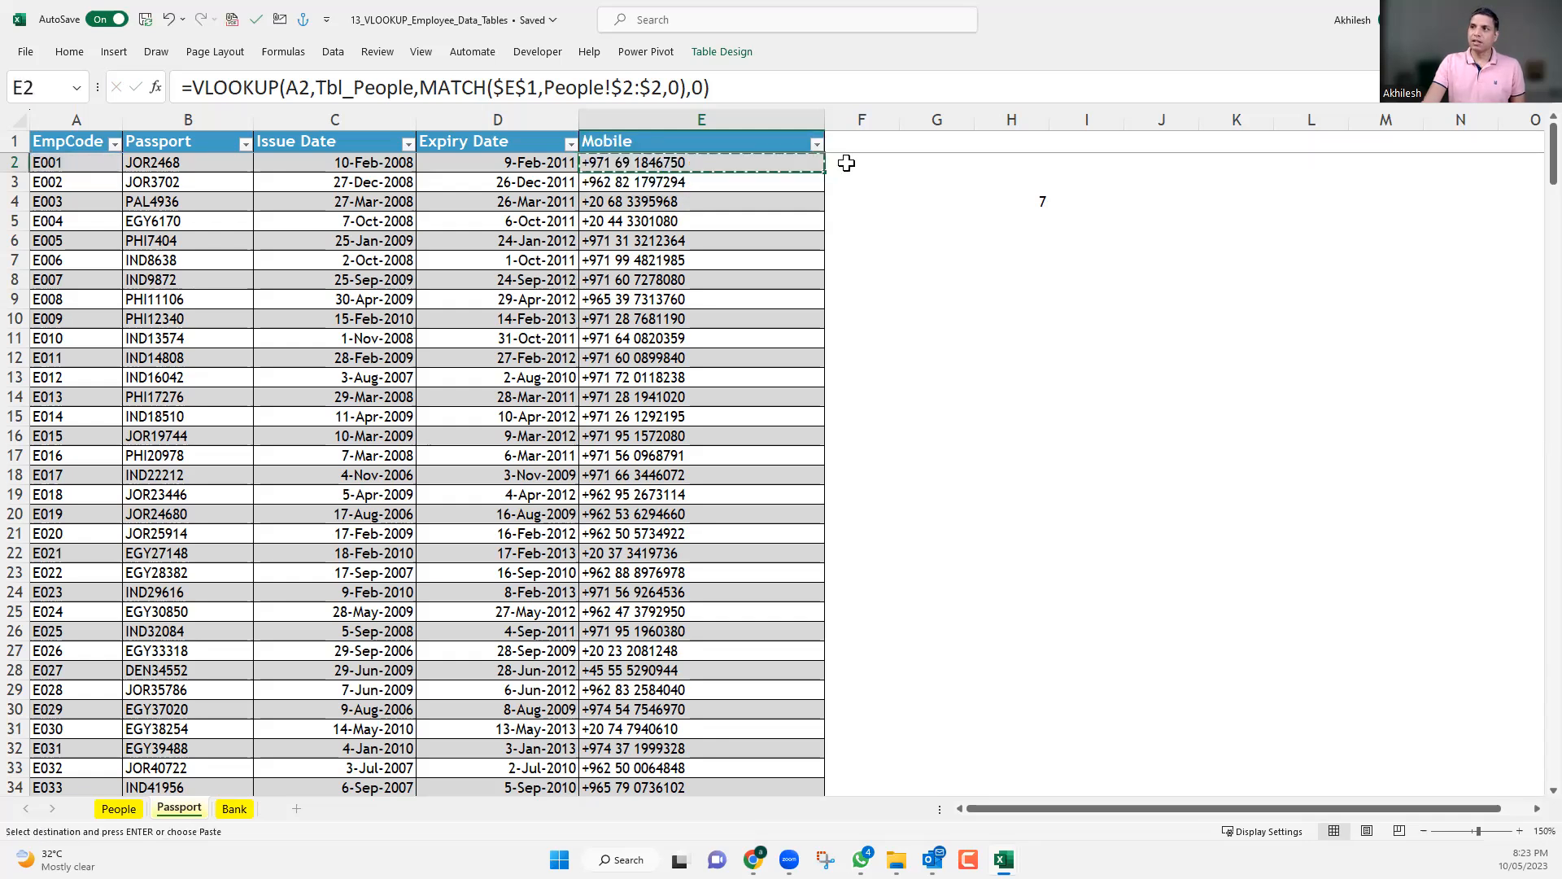
left_click(839, 163)
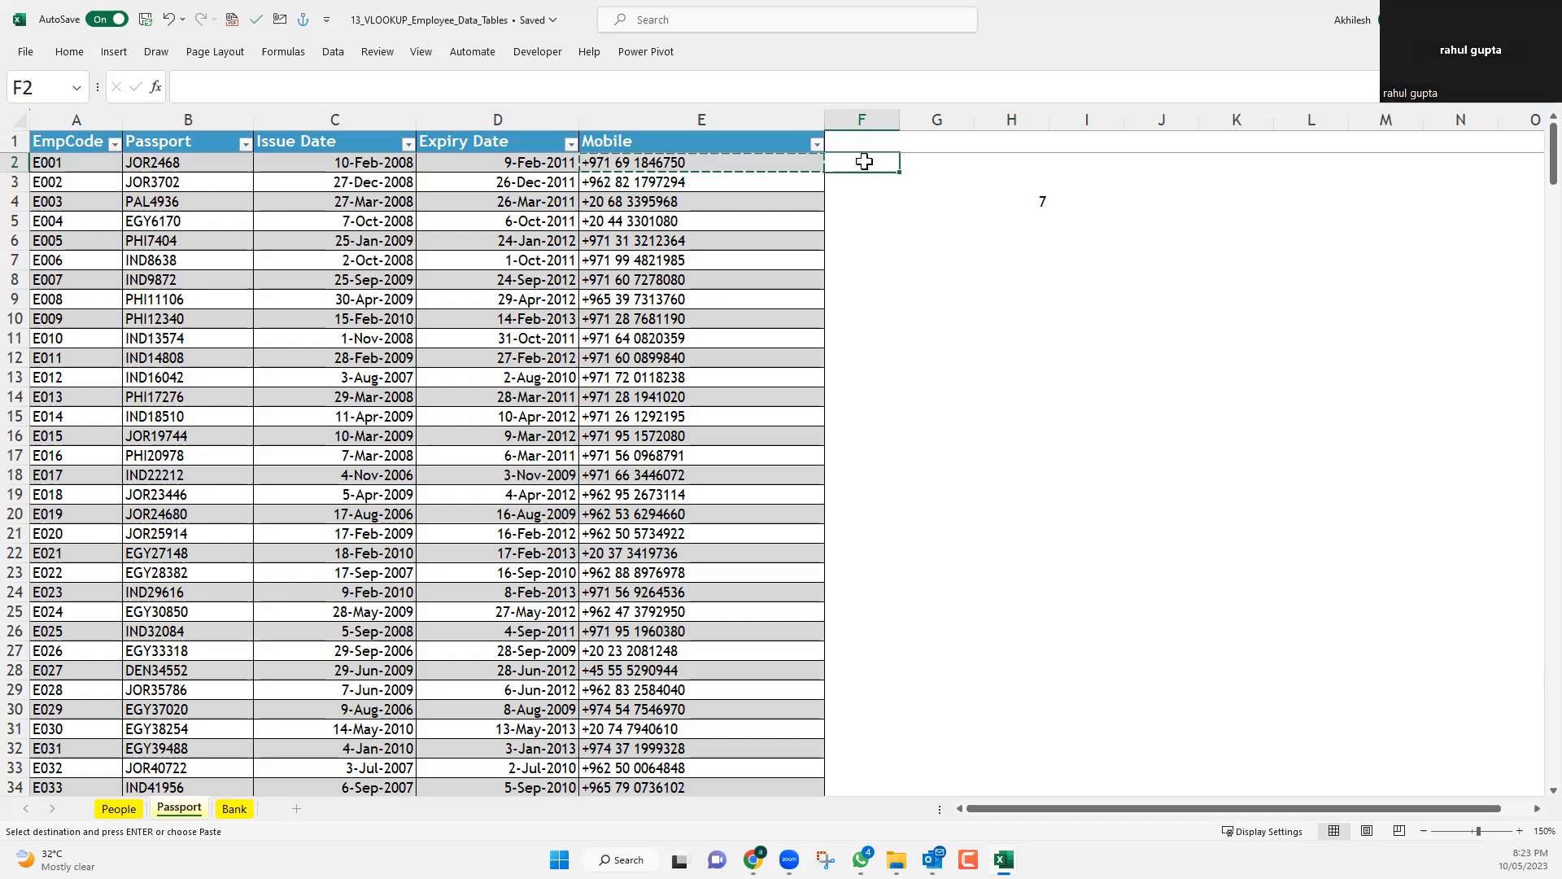
key("ctrl+v")
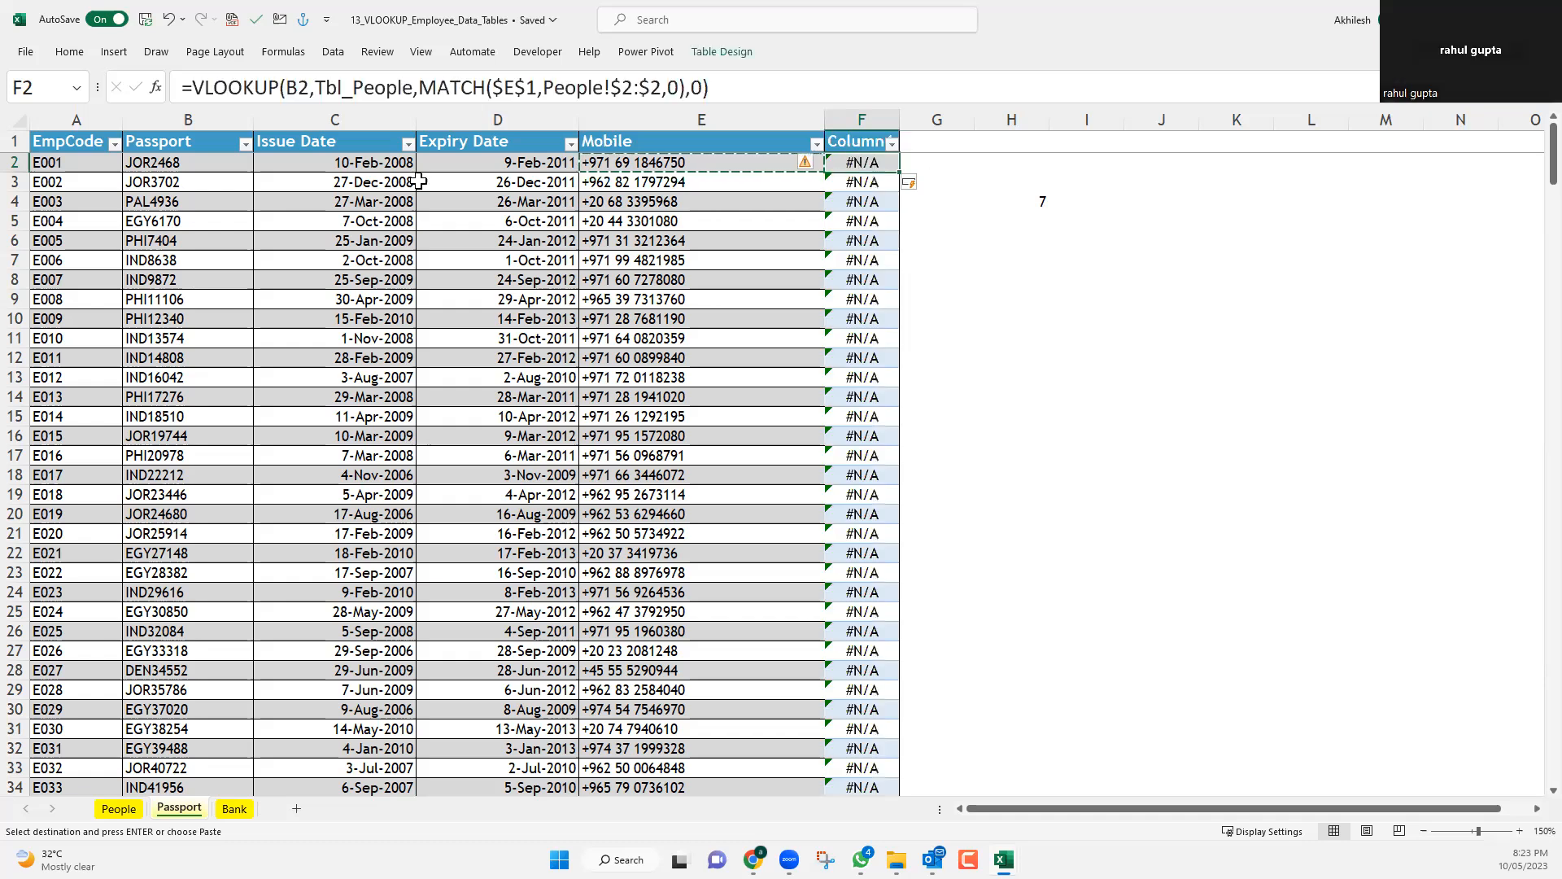
double_click(295, 88)
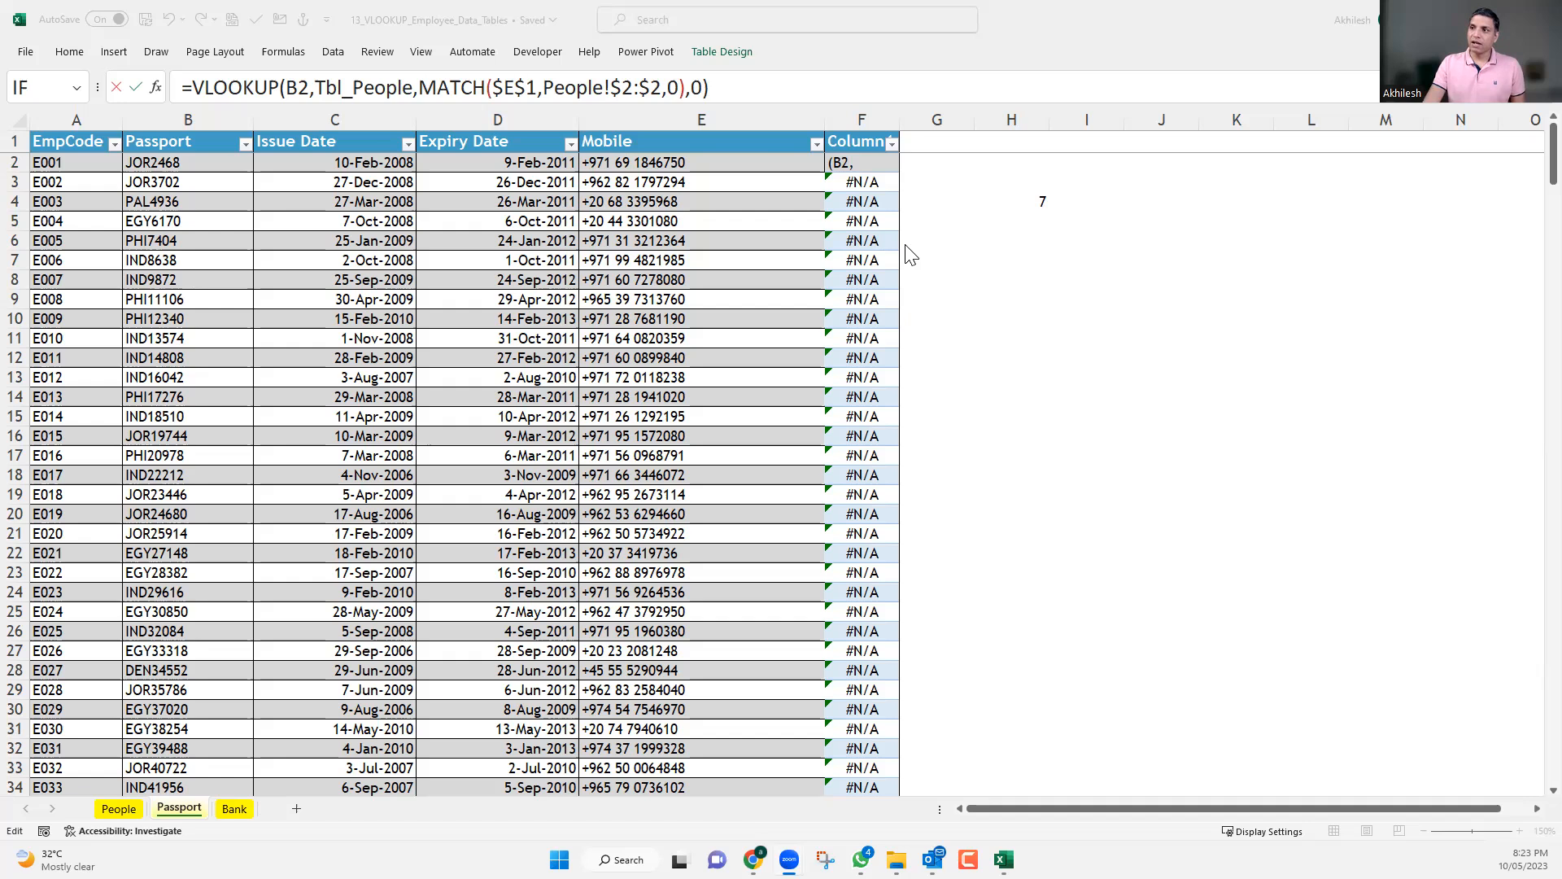
key("ctrl+Return")
Undo the formula paste into F2, including the column fill and the table expansion.
key("ctrl+z")
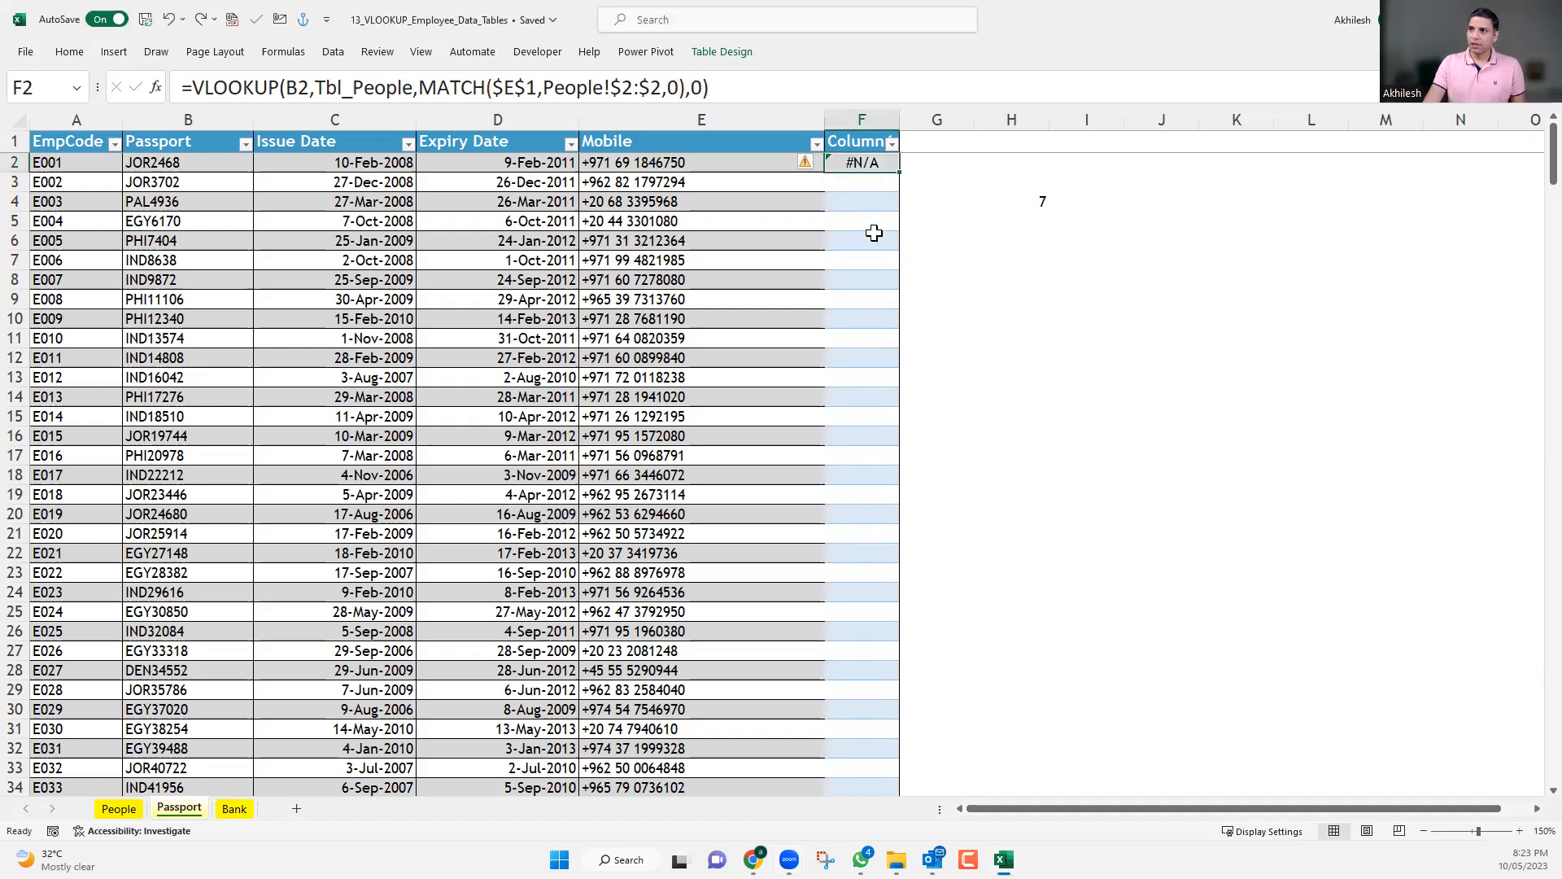
key("ctrl+z")
key("ctrl+z")
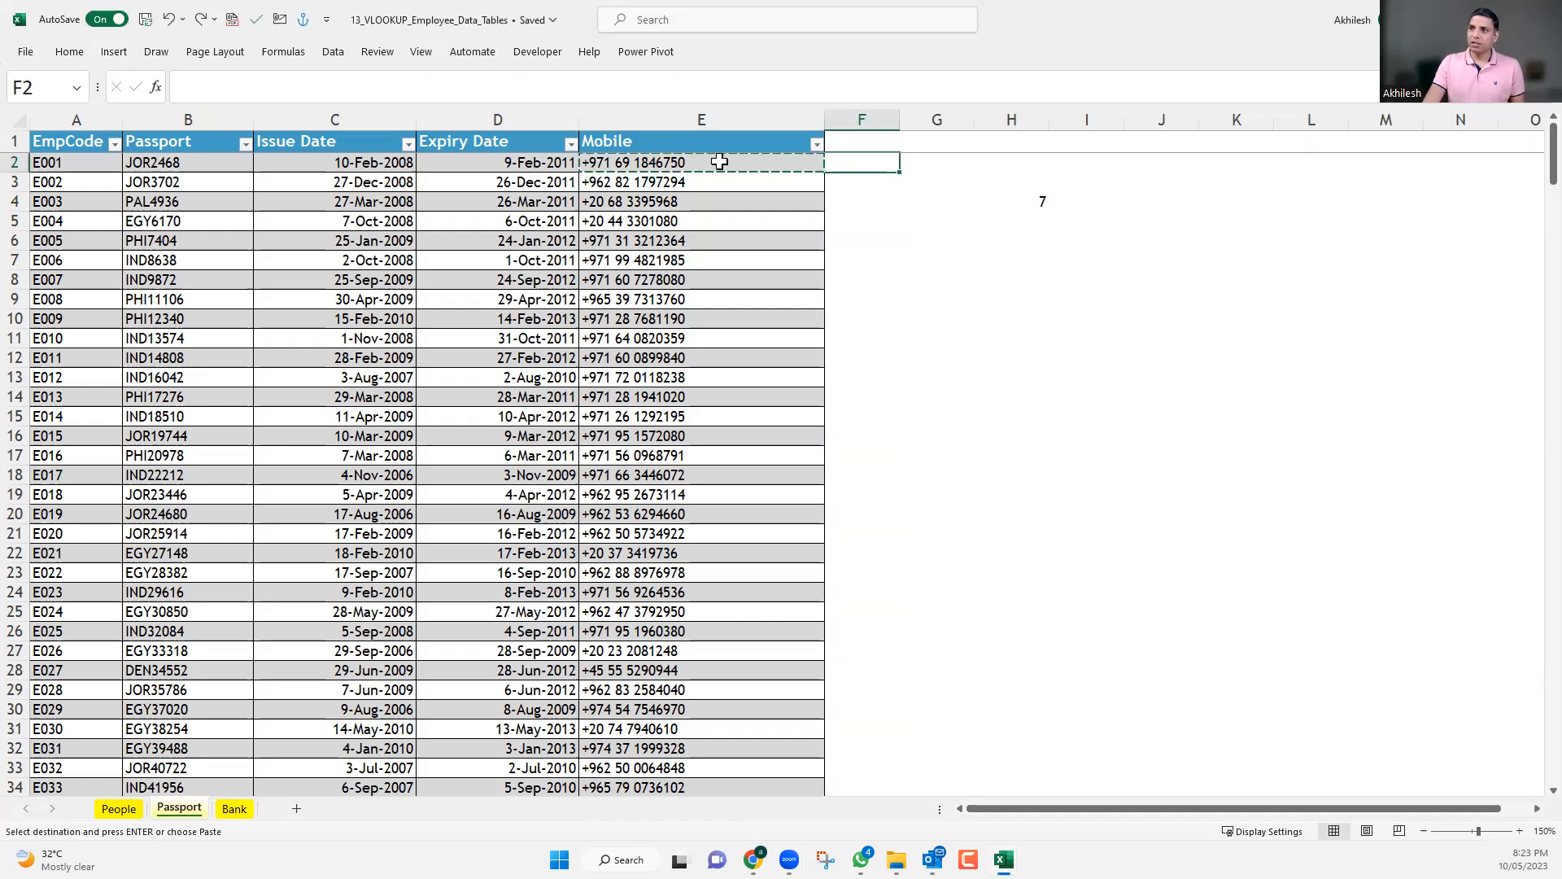
Lock only the column of the VLOOKUP lookup value in E2 by making the reference $A2.
double_click(716, 162)
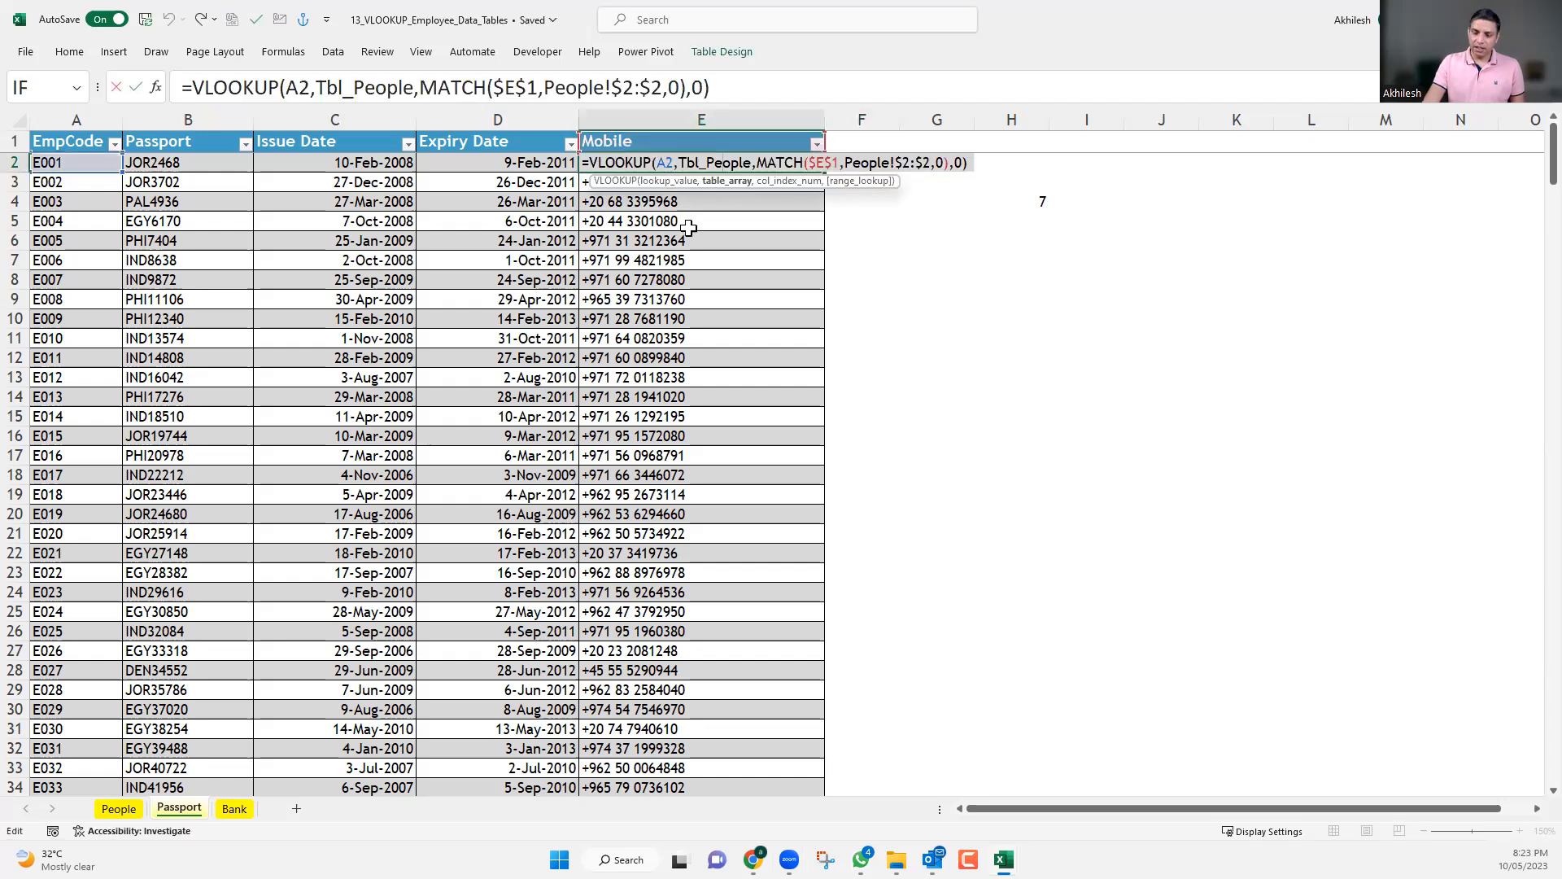
key("ctrl+Left")
key("ctrl+Left")
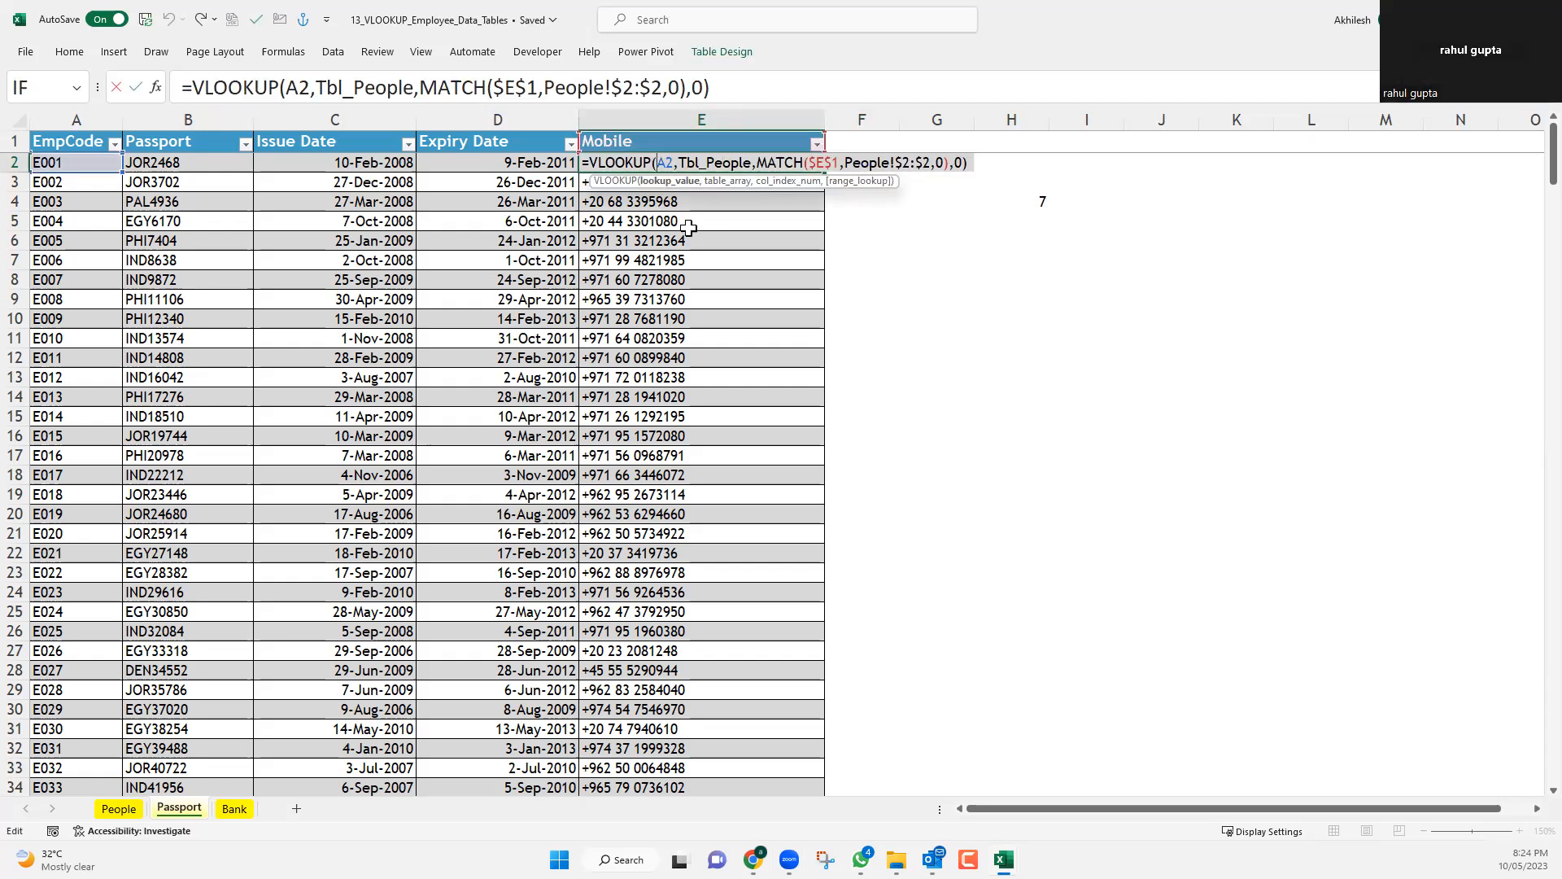
key("F4")
key("F4")
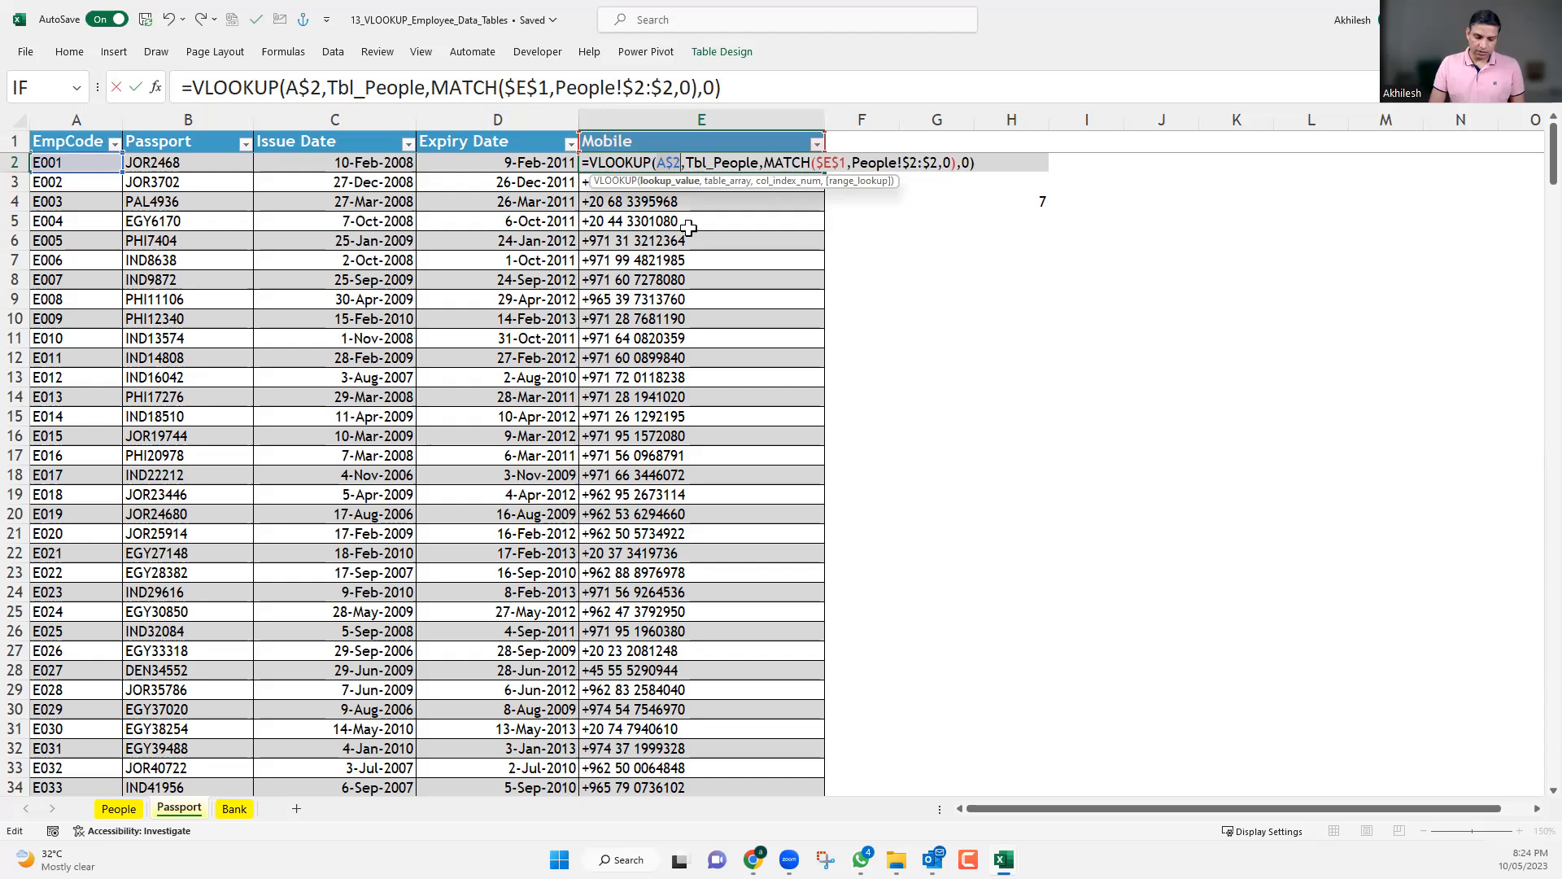
key("F4")
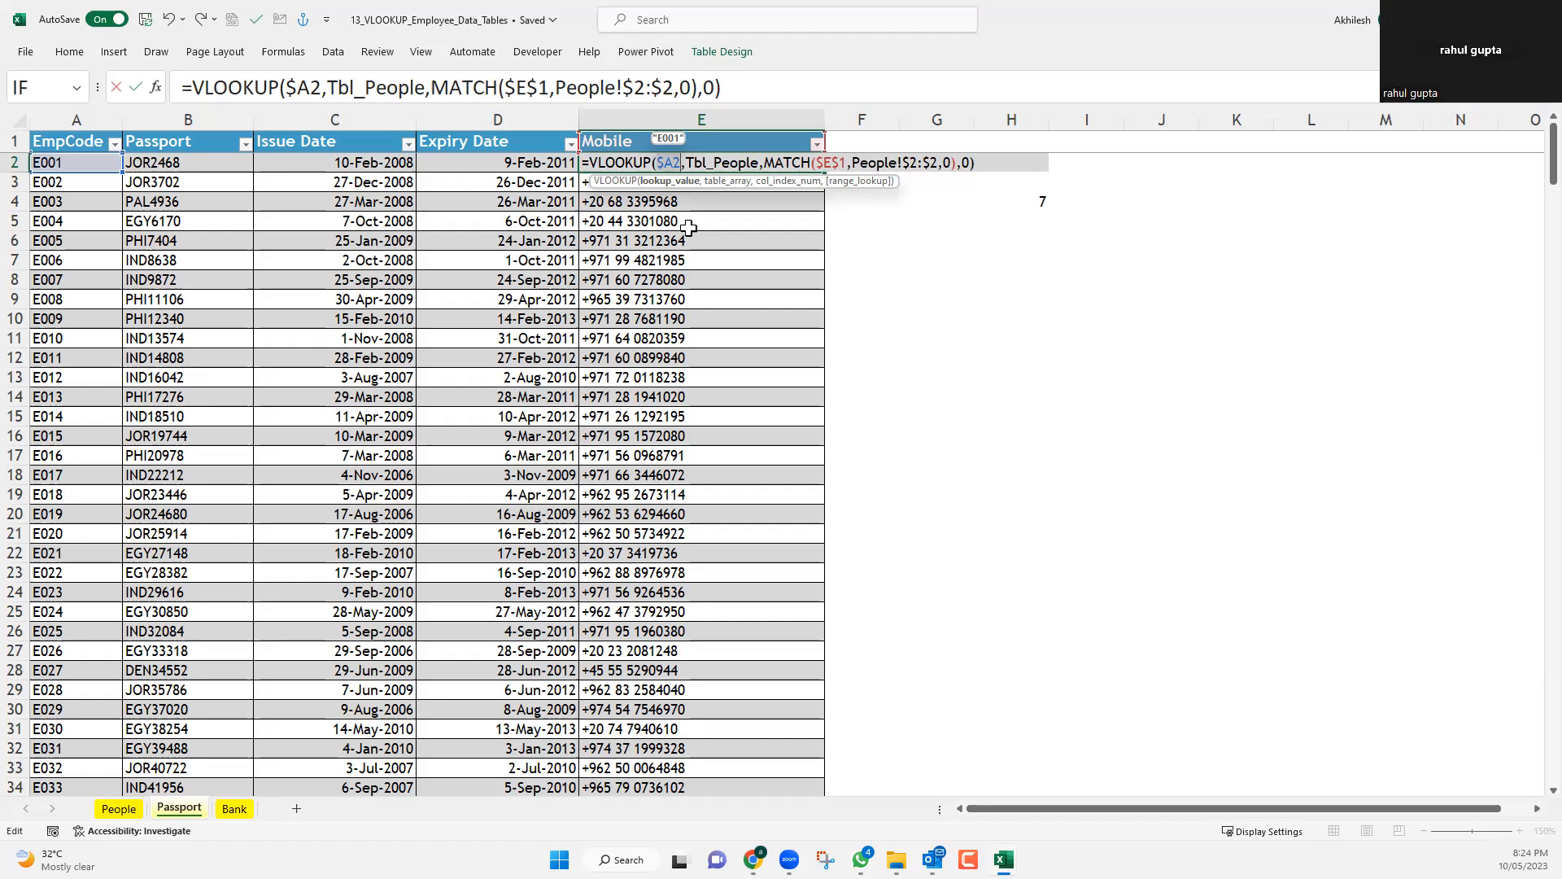
key("Return")
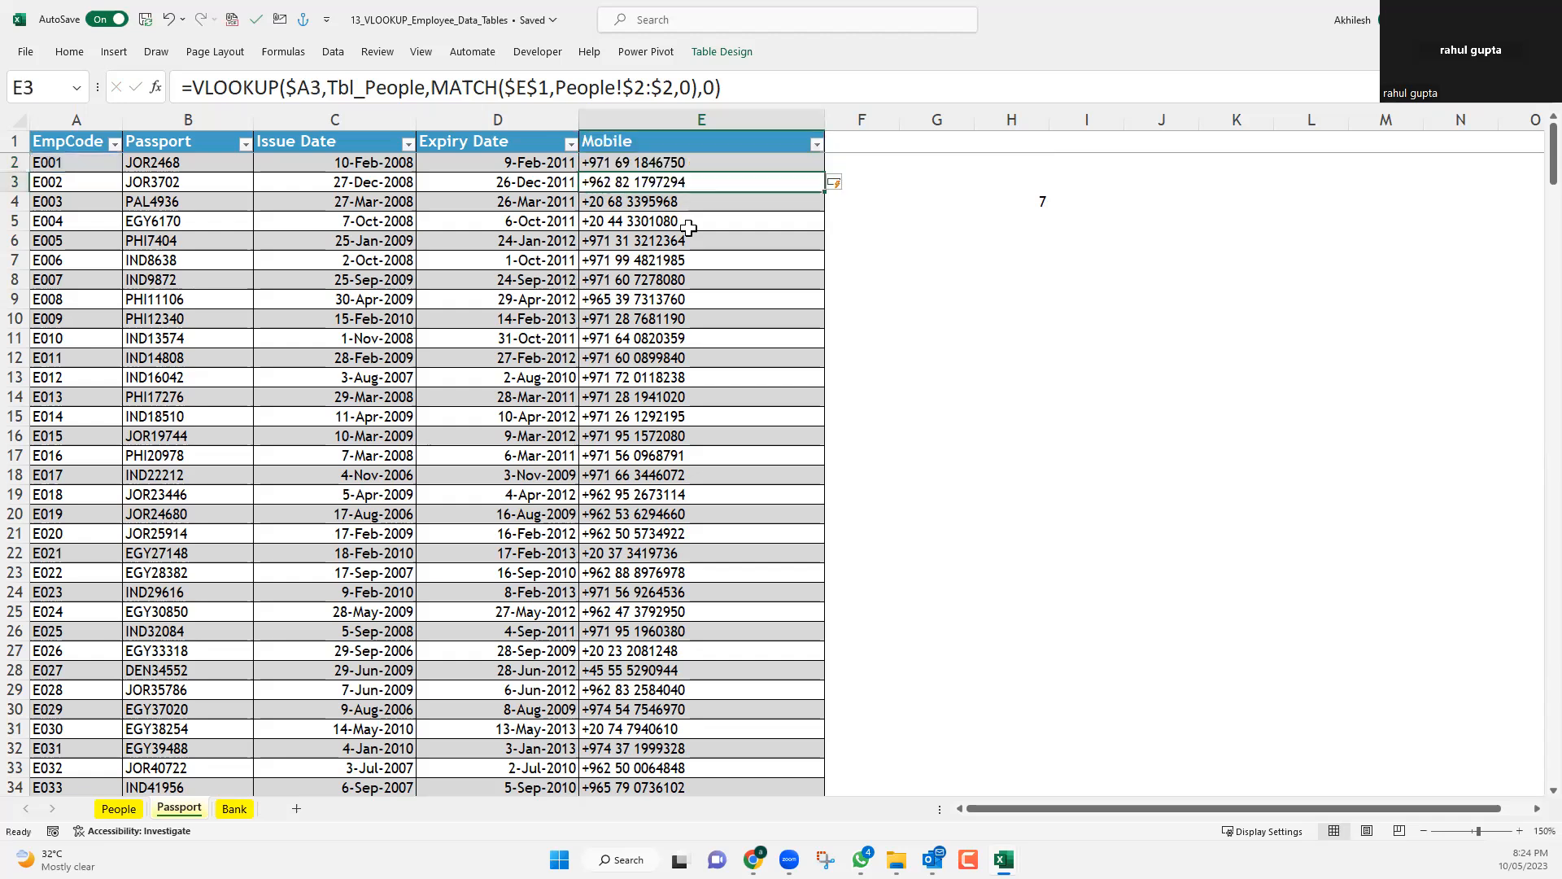
Make the MATCH lookup value in the E2 formula row-absolute only, as E$1.
left_click(677, 163)
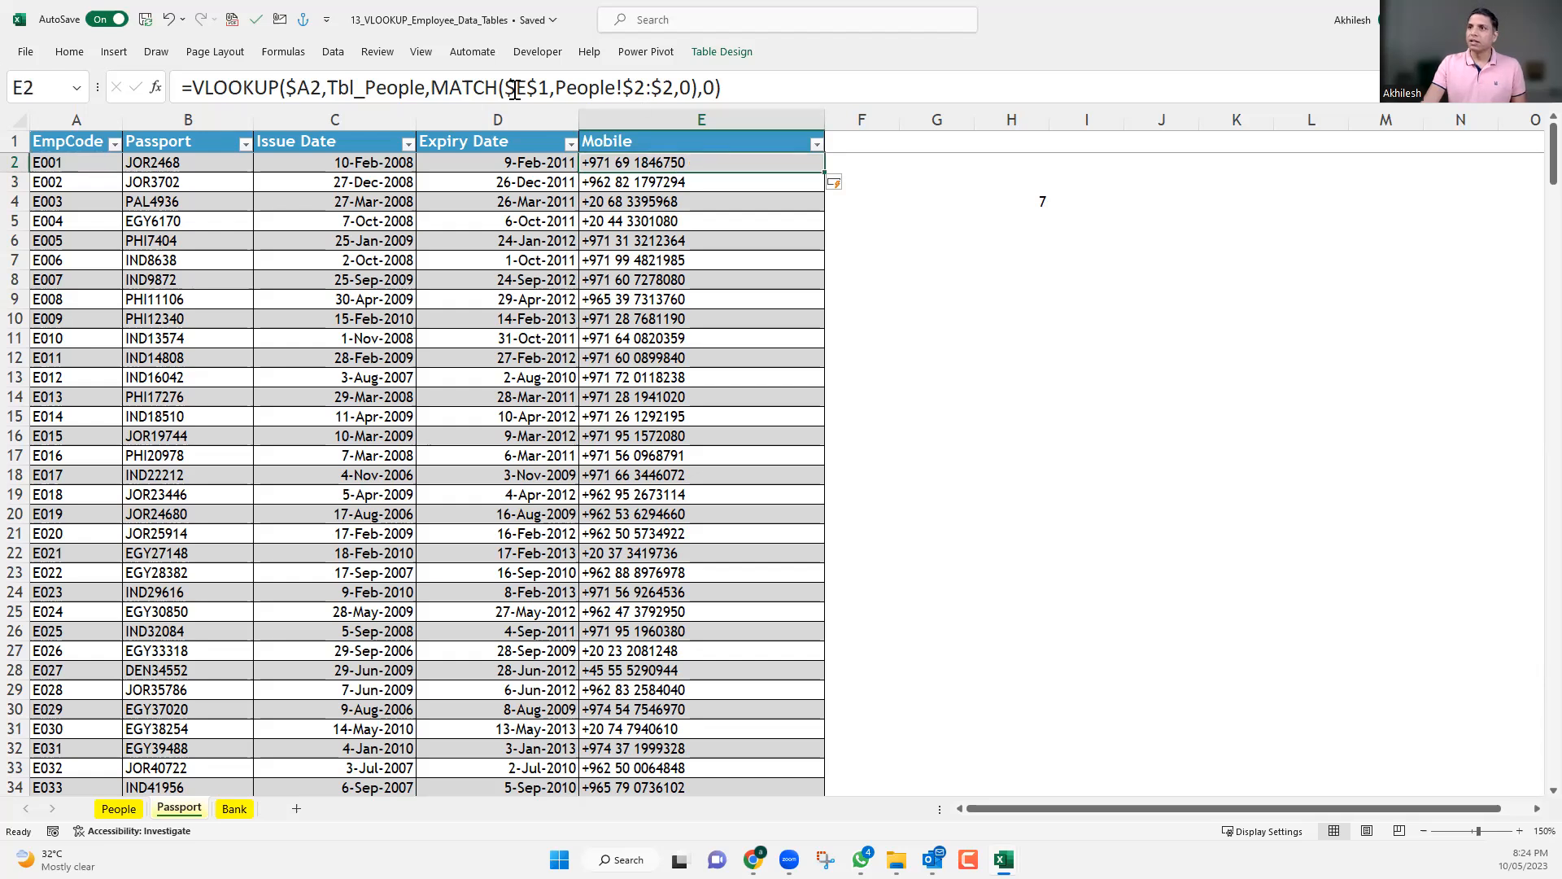
left_click_drag(505, 86, 550, 86)
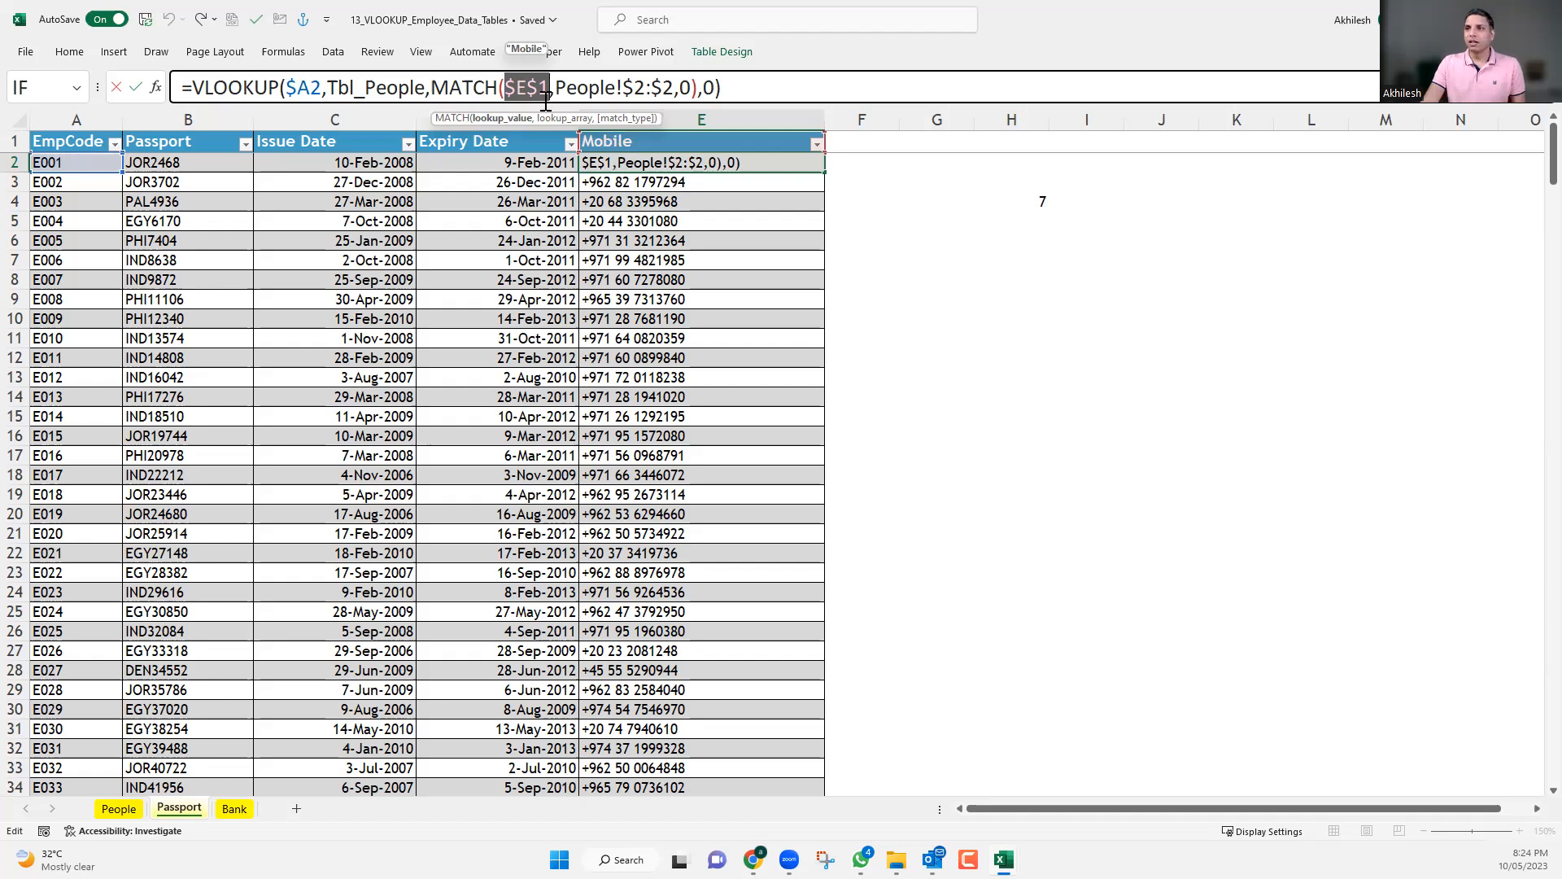
key("Right")
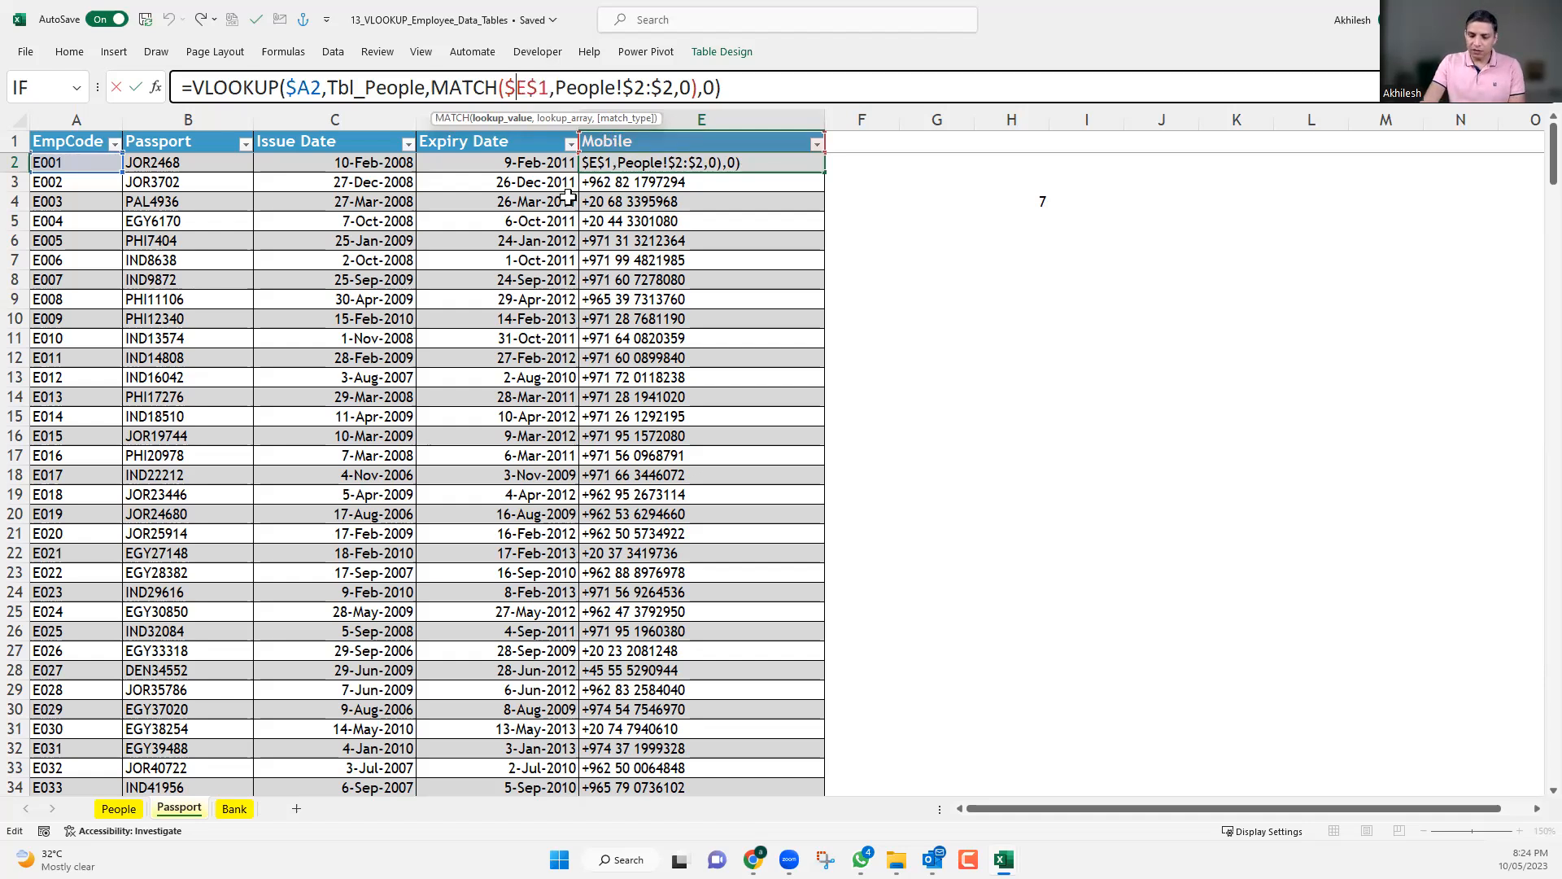
key("BackSpace")
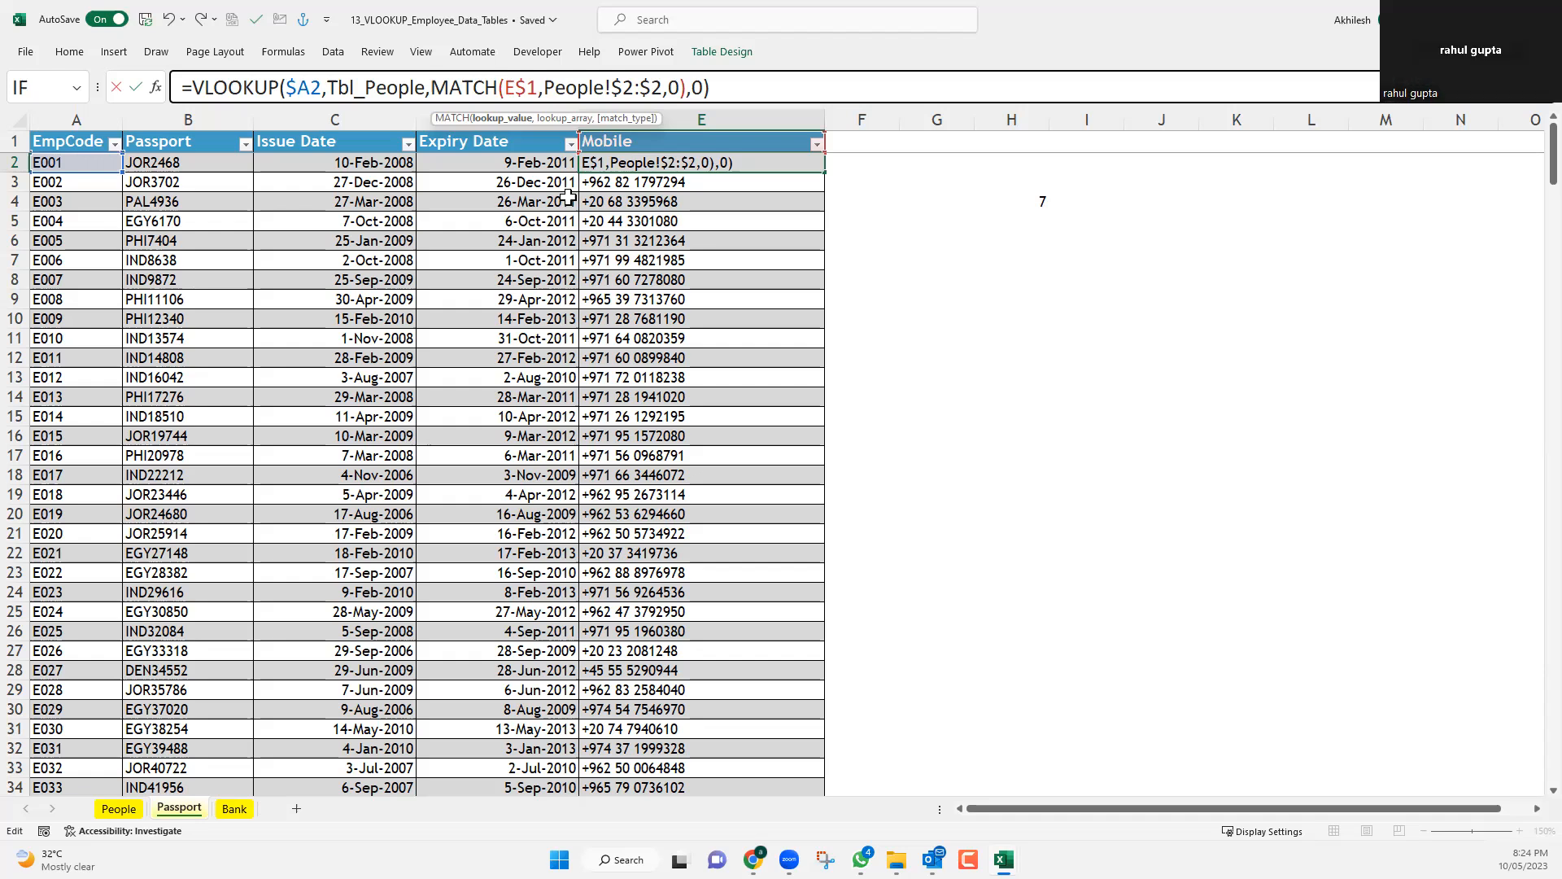
key("Return")
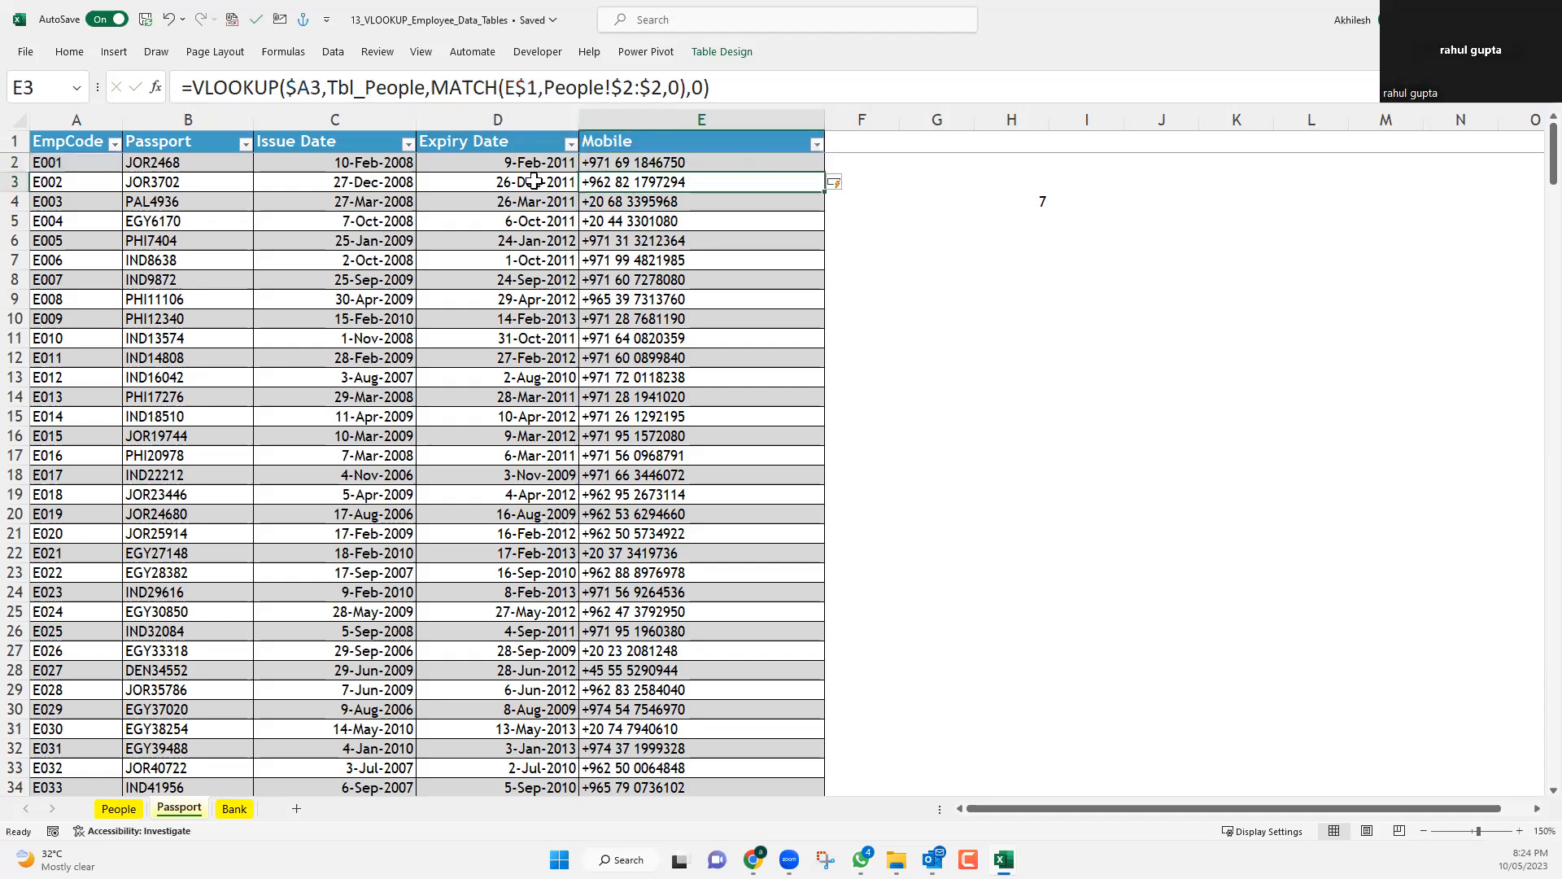
Copy the E2 lookup formula into F2 so it fills the adjacent new table column, and widen column F.
left_click(722, 161)
key("ctrl+c")
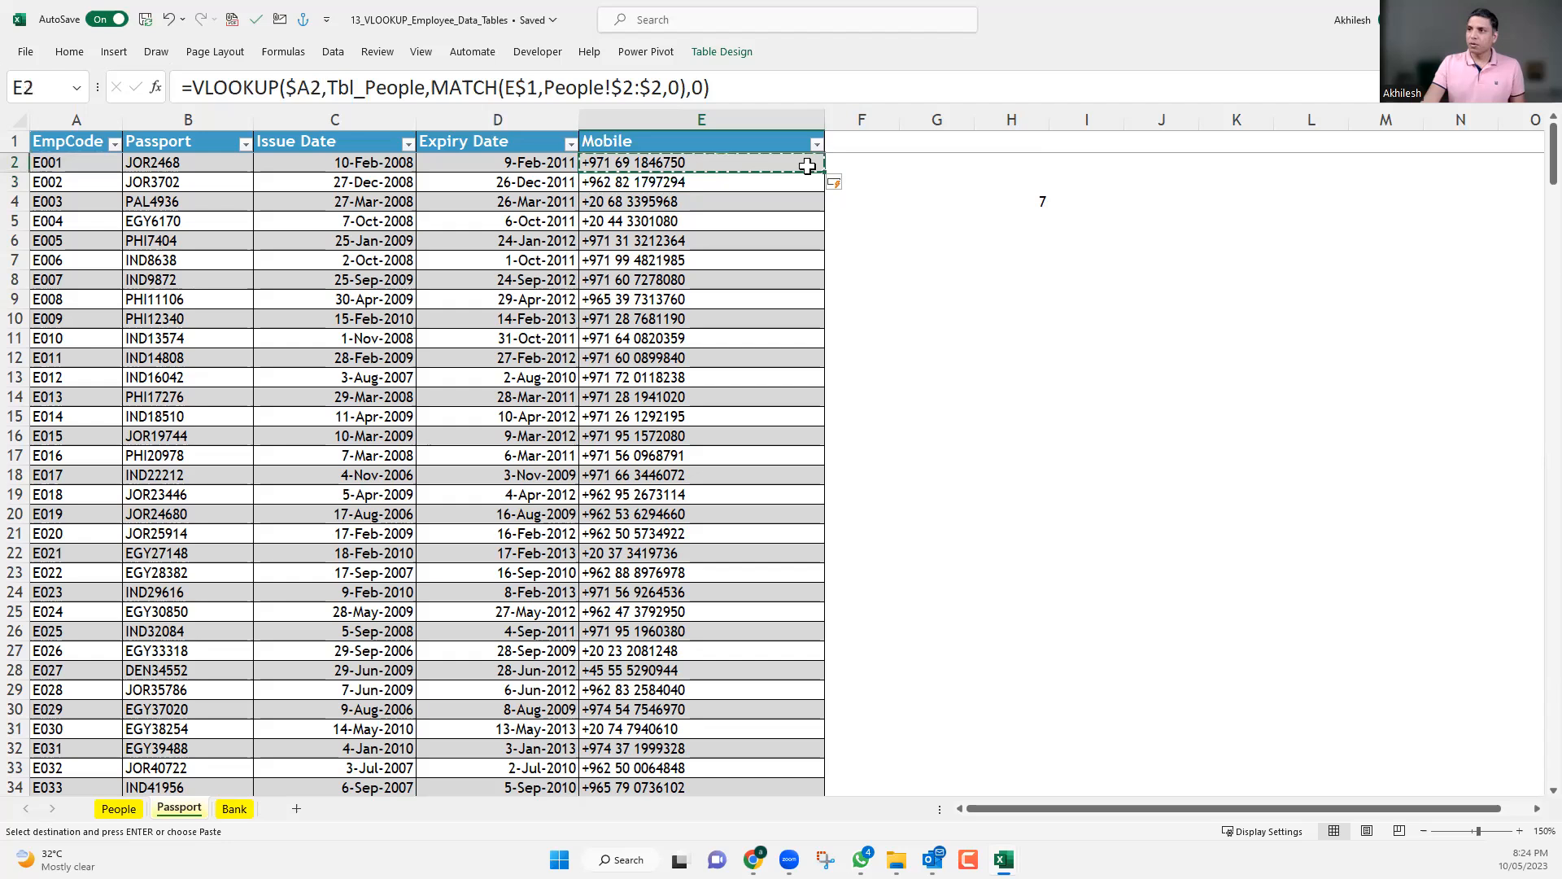
left_click(850, 161)
key("ctrl+v")
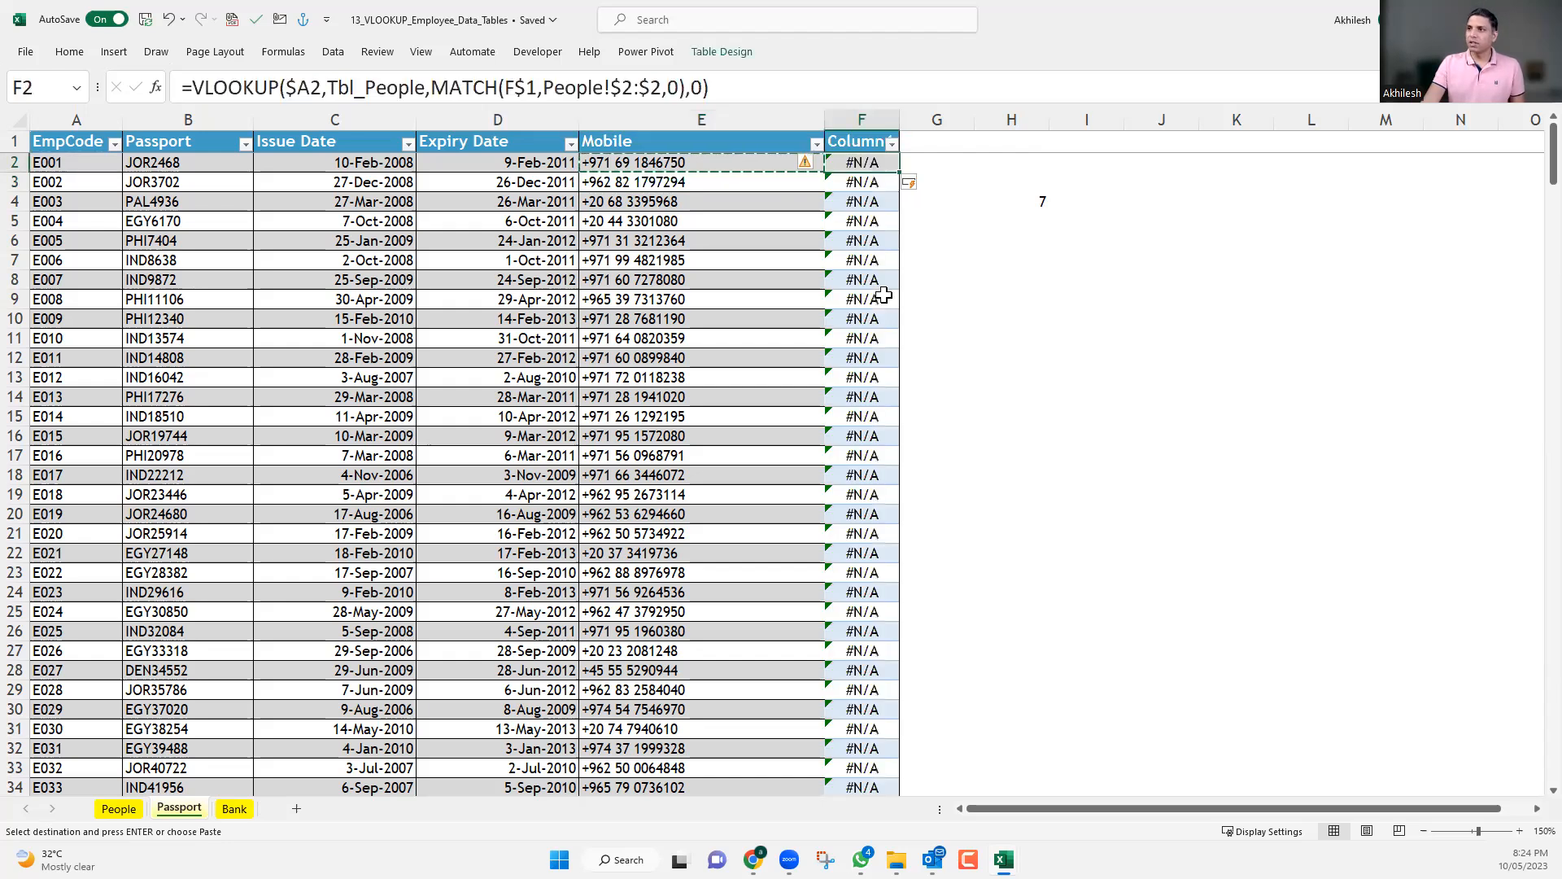
left_click_drag(906, 115, 1002, 116)
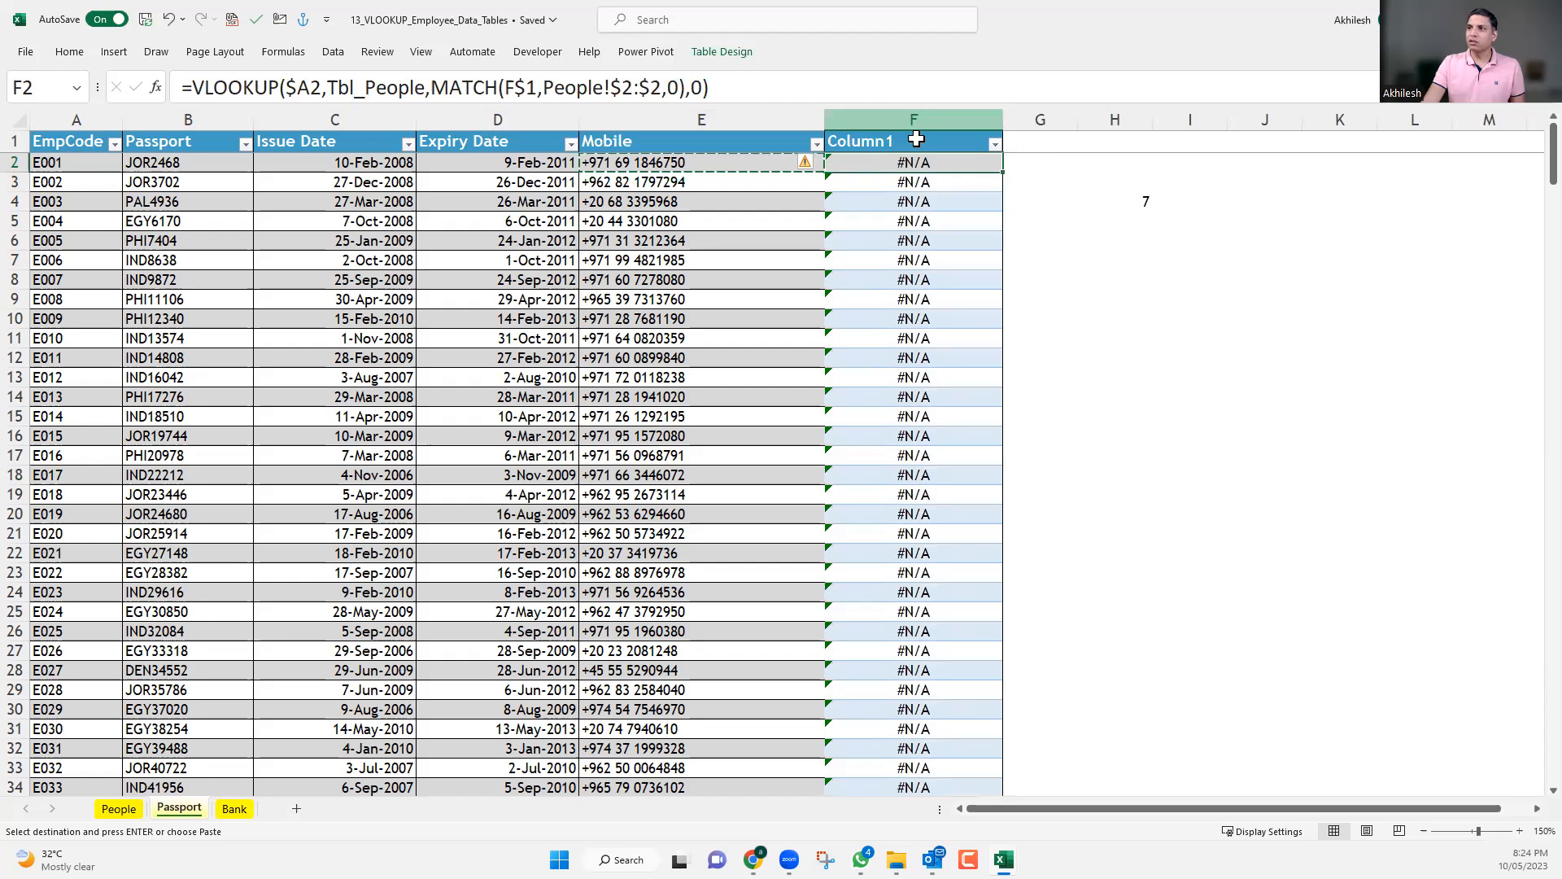
Check the field names on the People sheet and rename the Passport header in F1 as Gender.
left_click(910, 142)
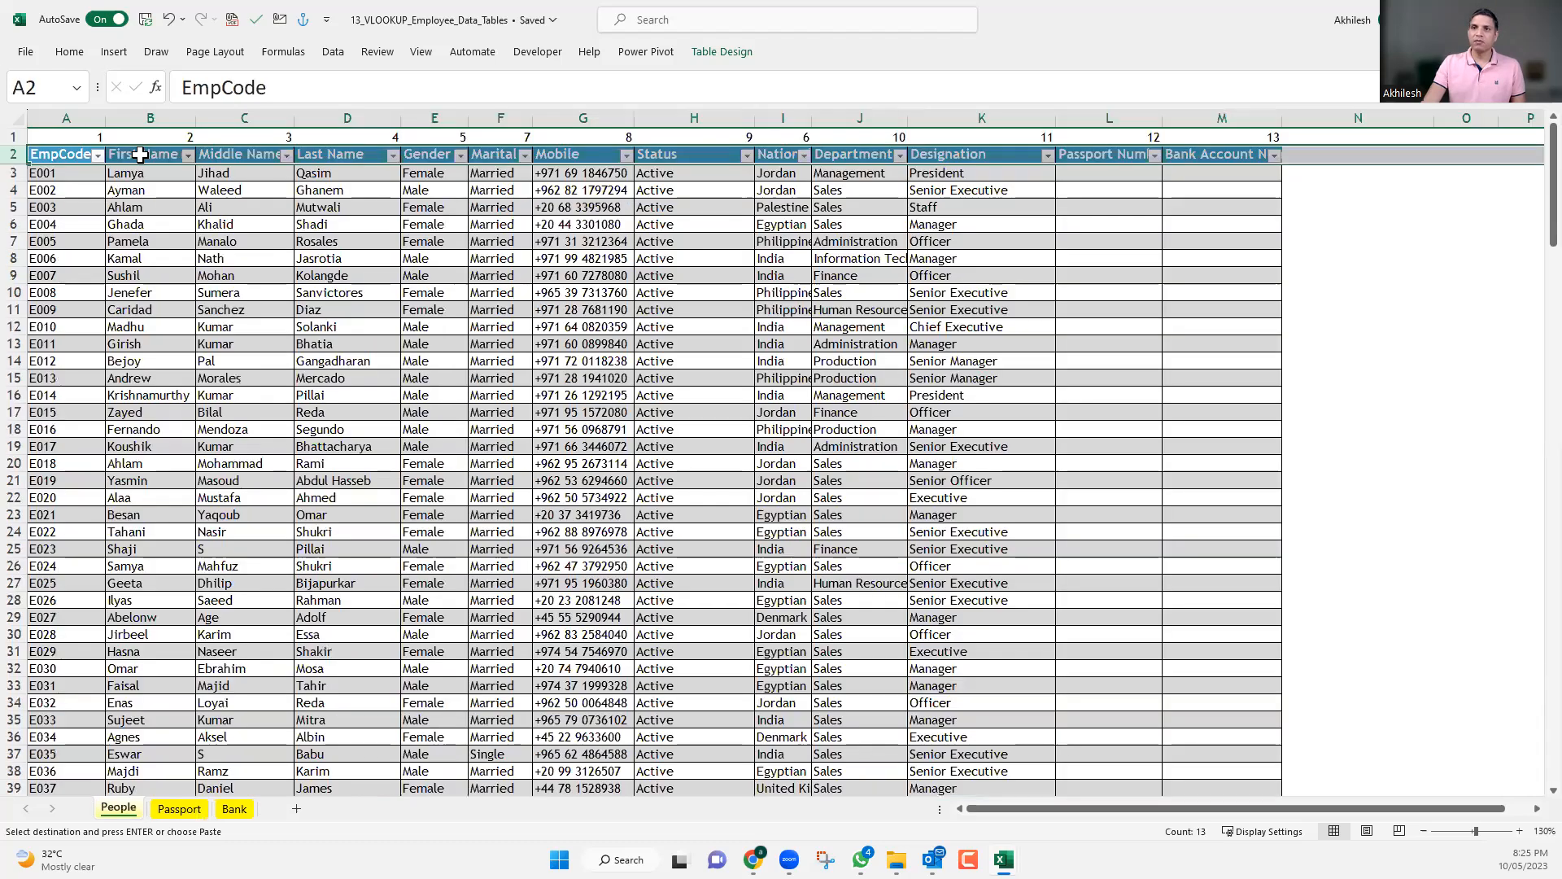
left_click(140, 154)
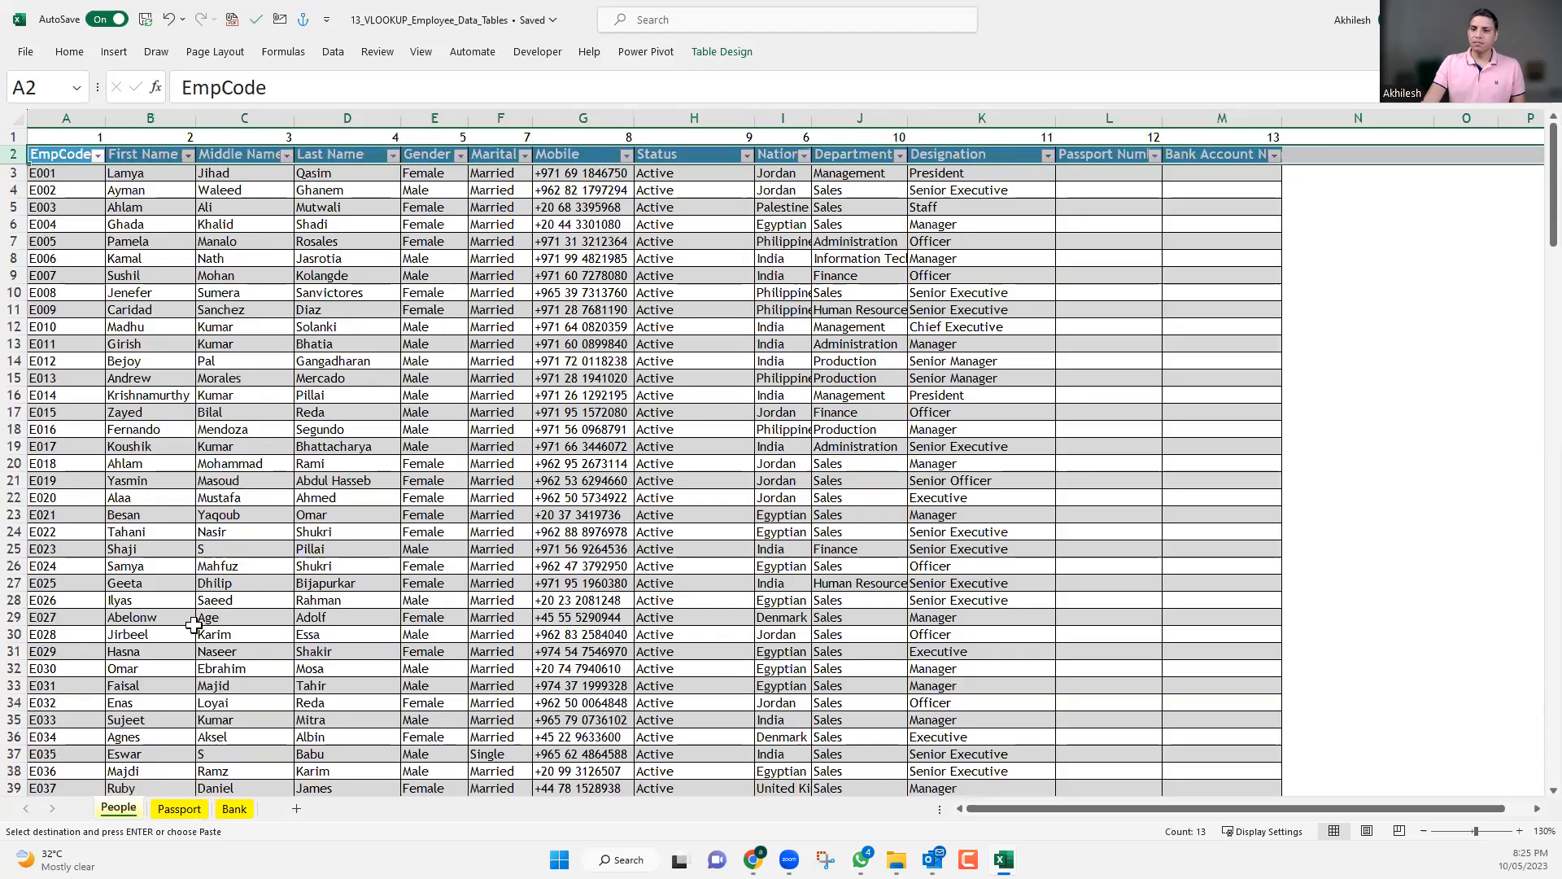
left_click(186, 813)
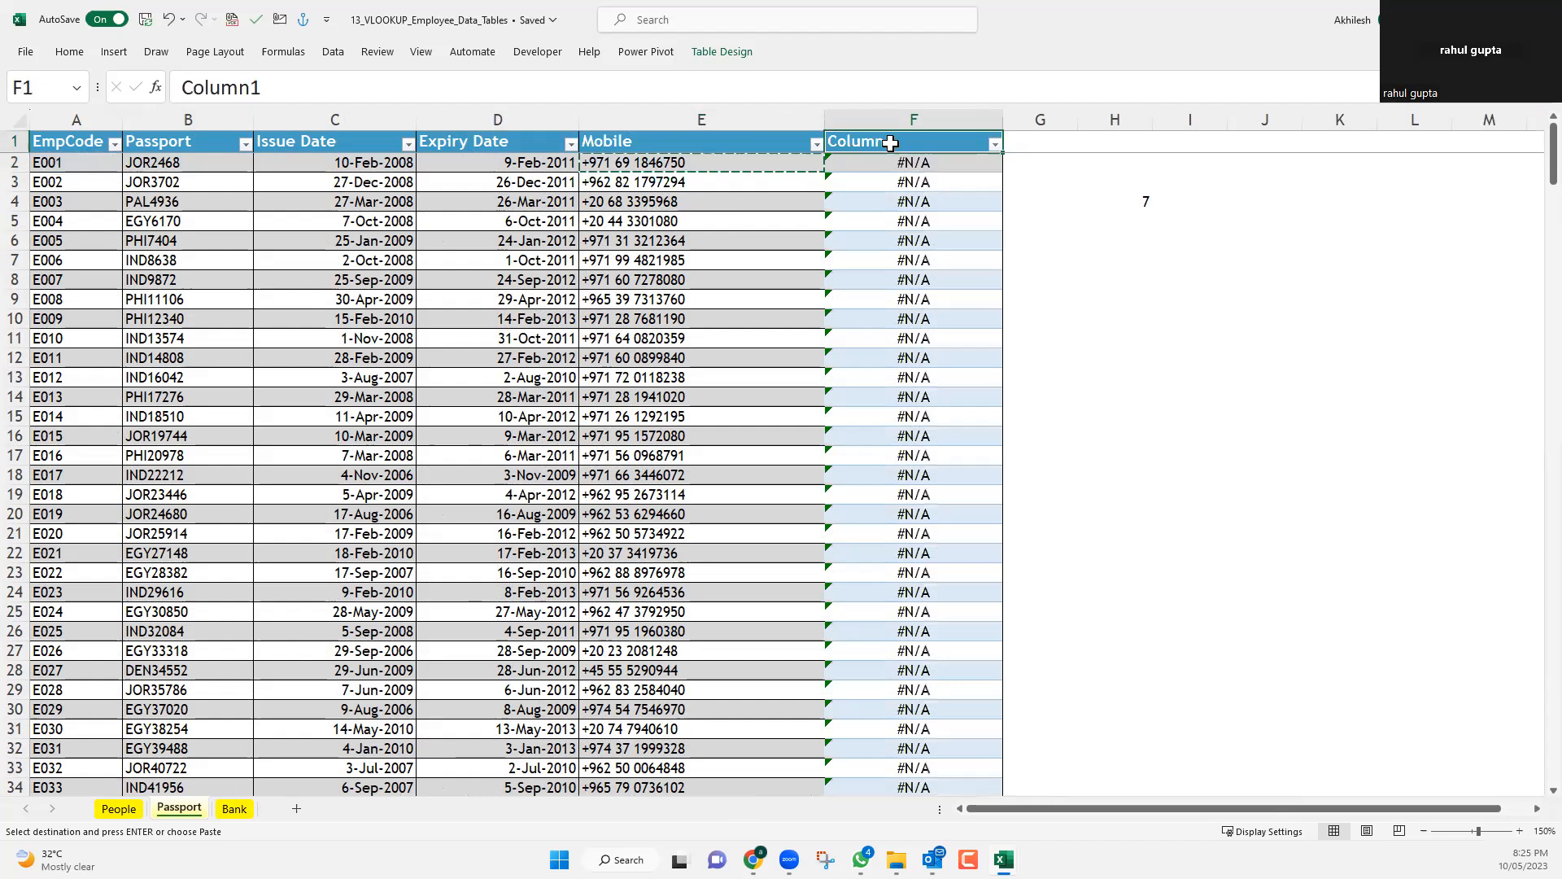
type("Ge")
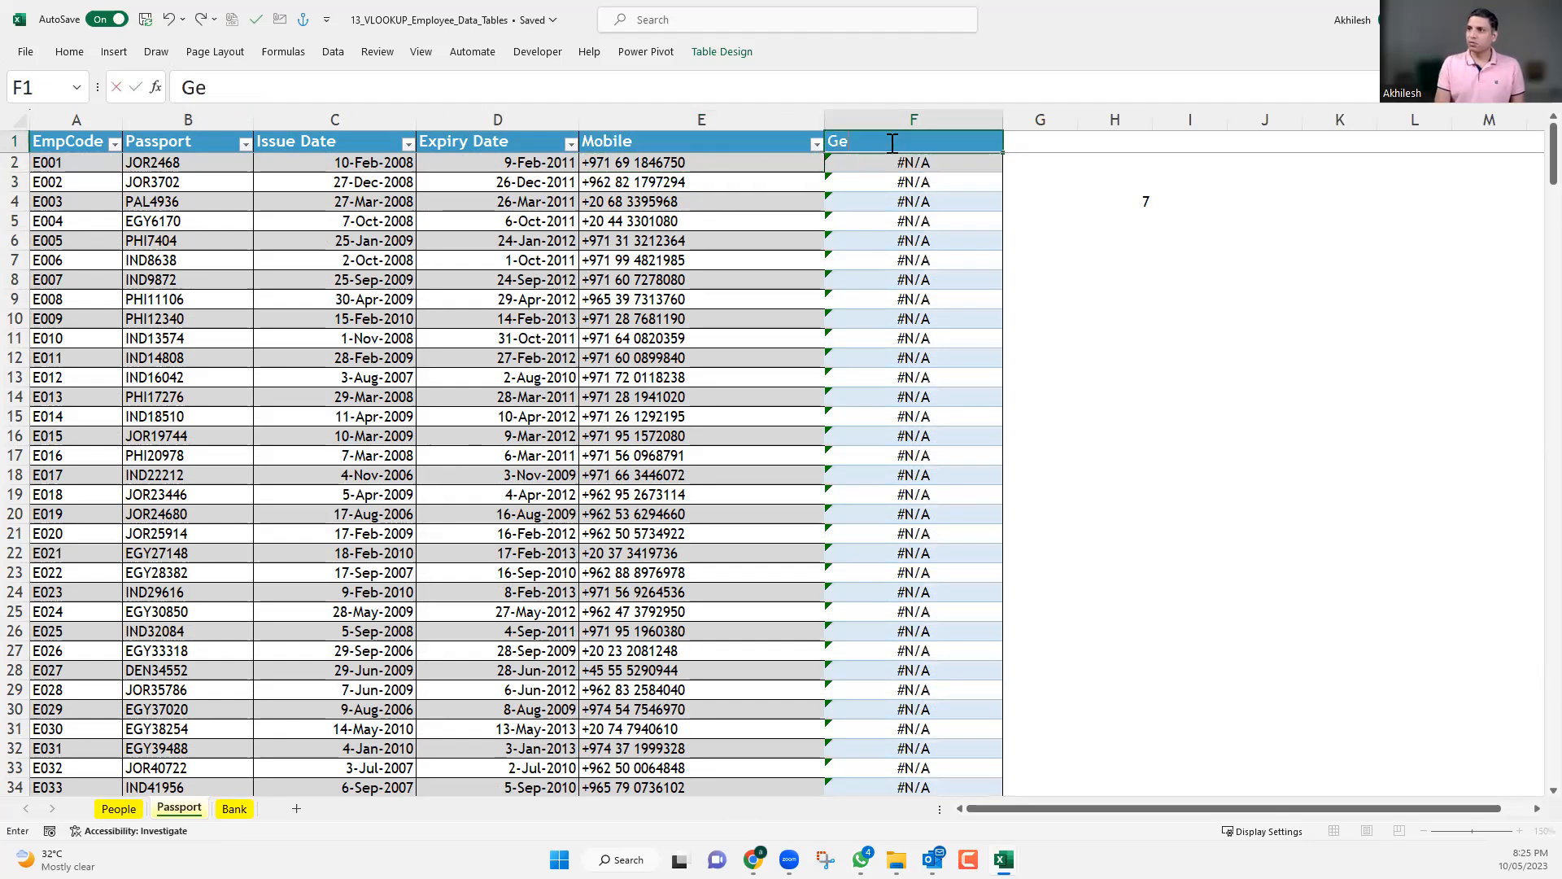
type("nder")
key("Return")
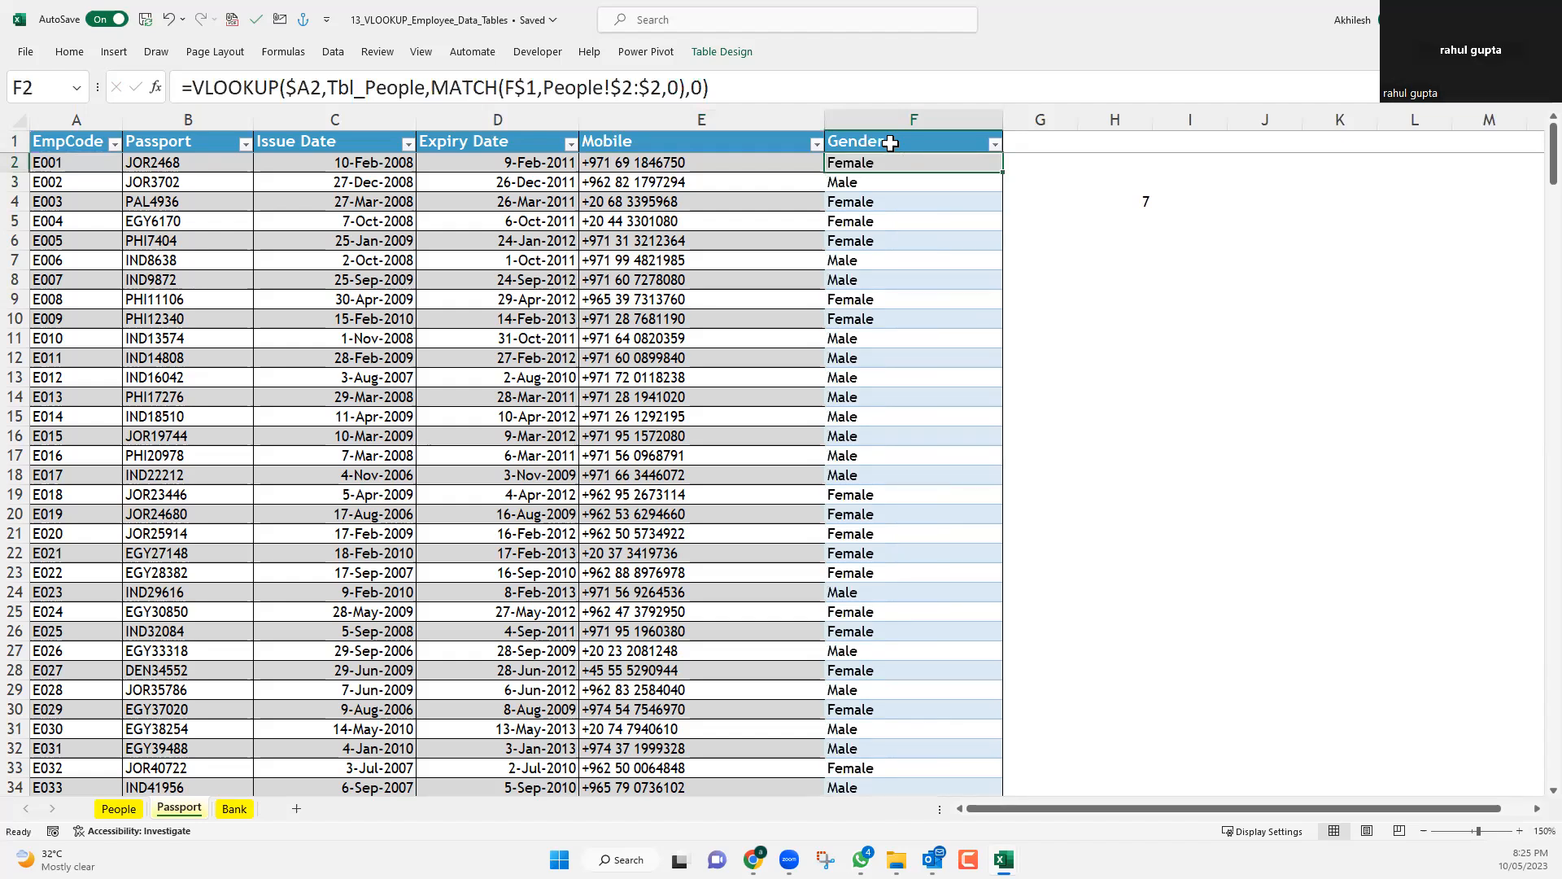
Examine the row-locked E$1 reference in the E2 formula against the header cells E1 and F1.
key("Left")
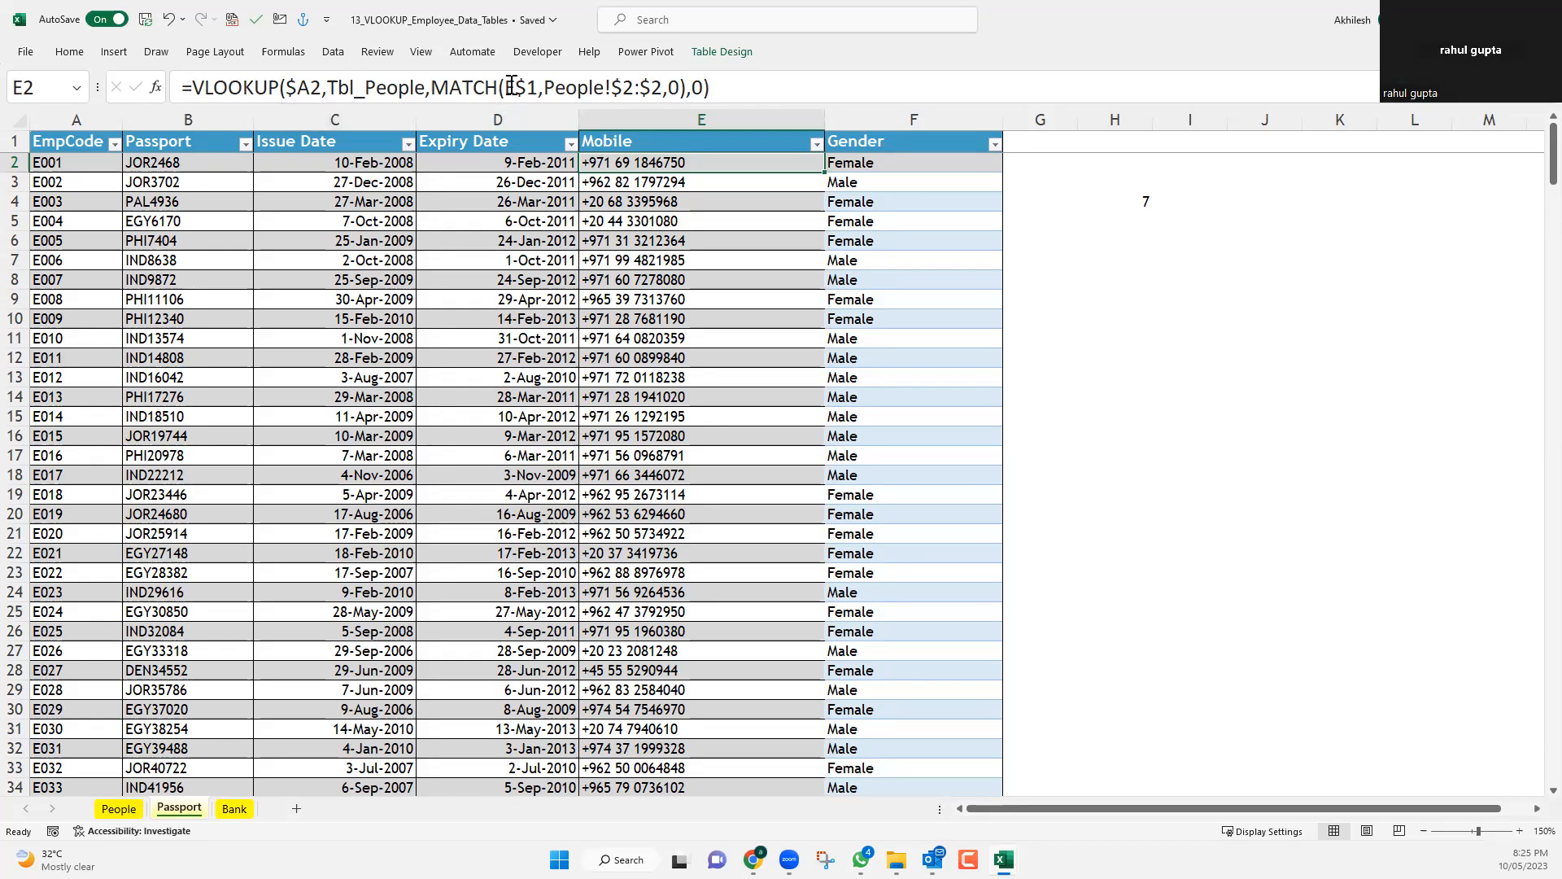
left_click_drag(518, 88, 530, 89)
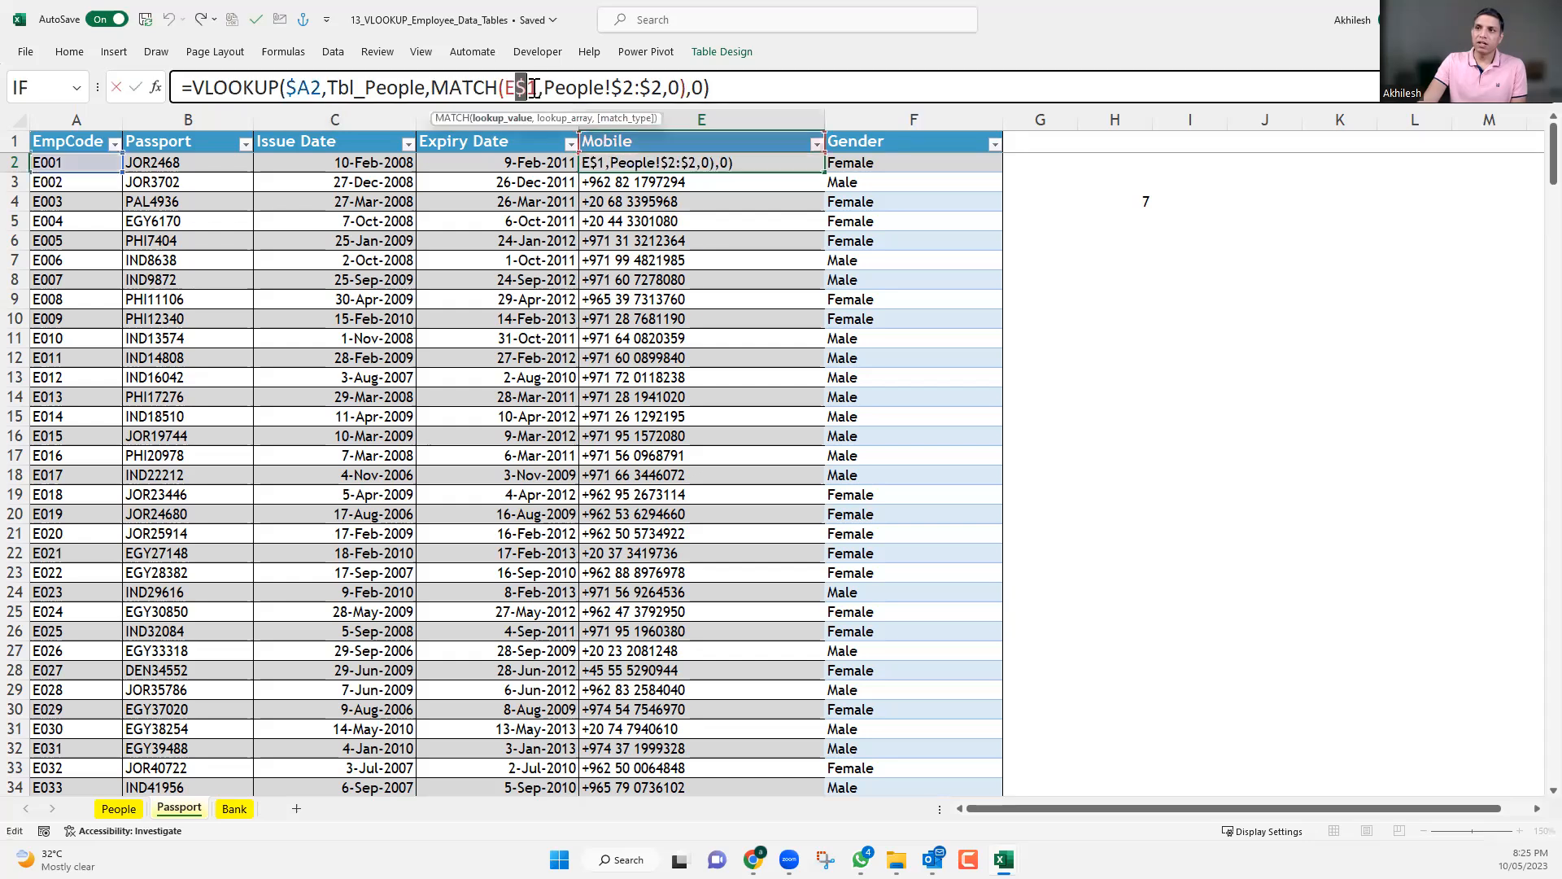
key("shift+Right")
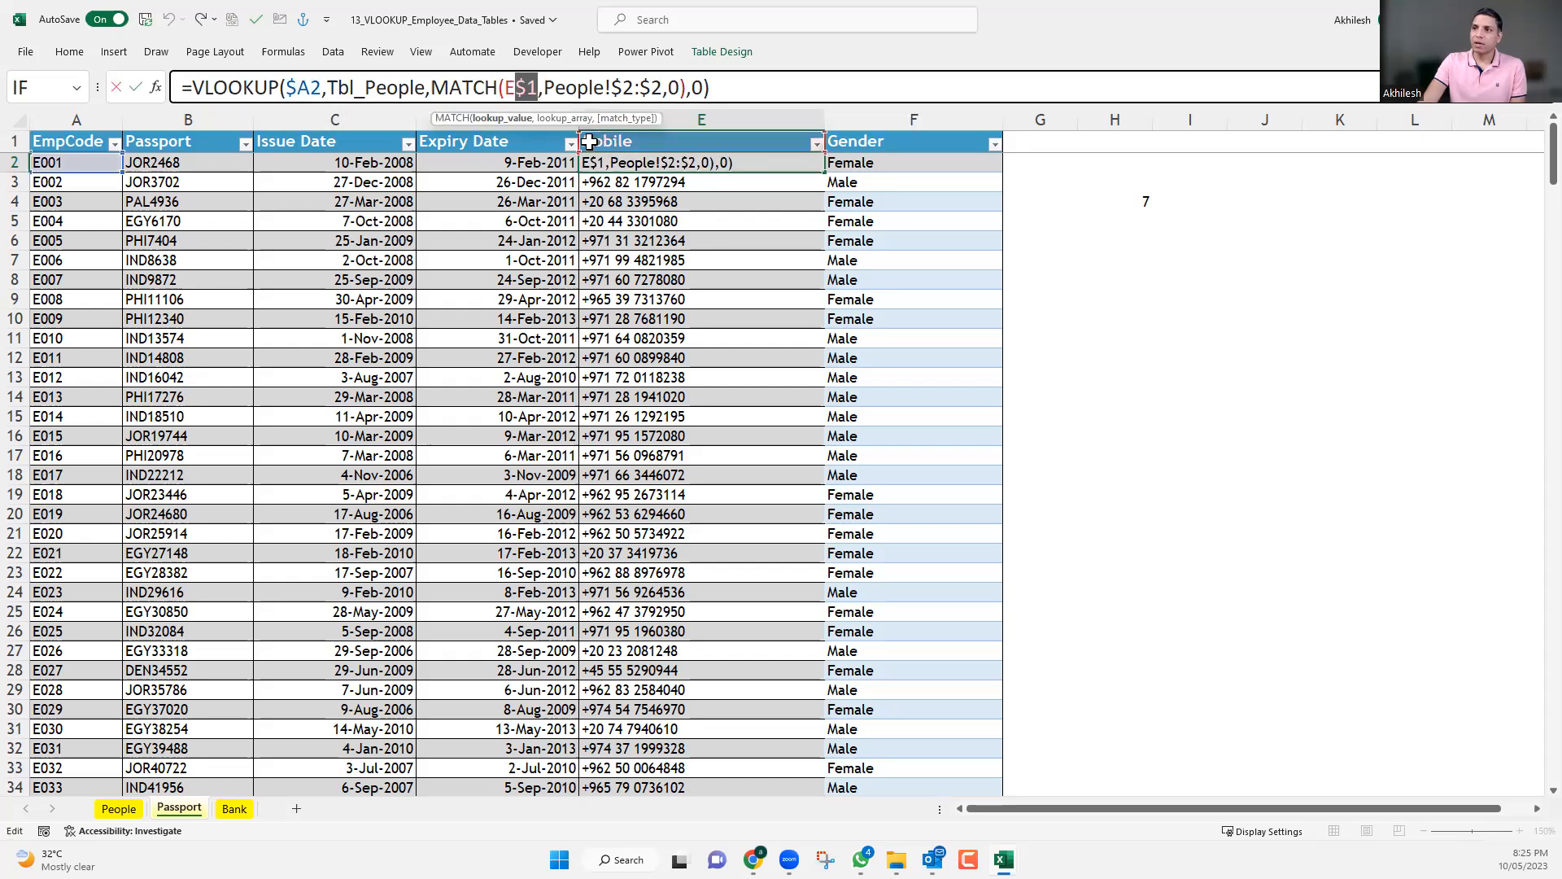
left_click(595, 142)
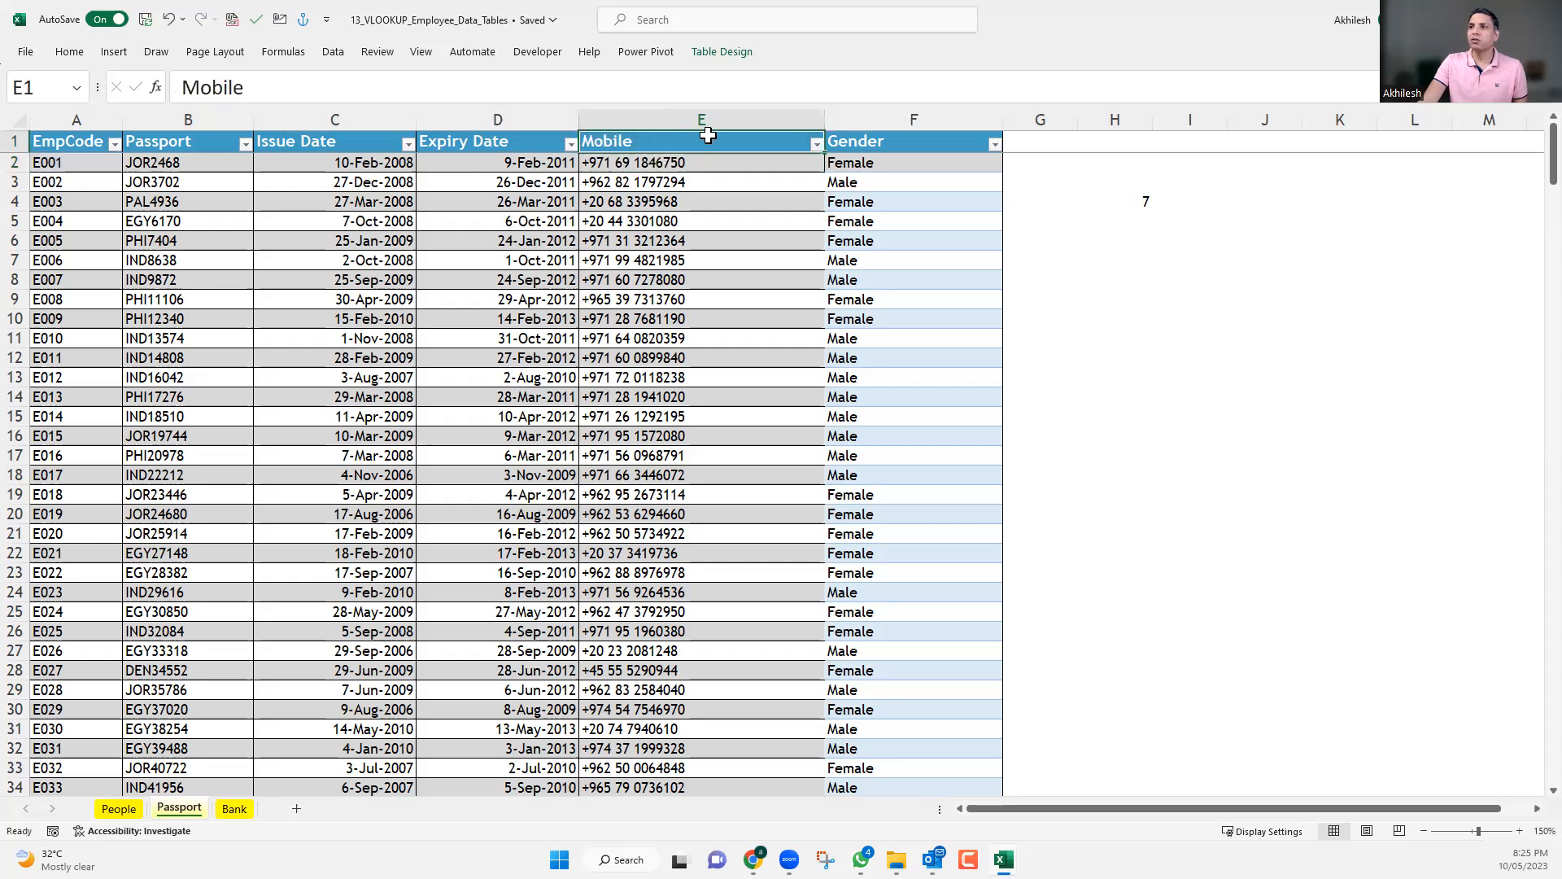
left_click(880, 132, "shift")
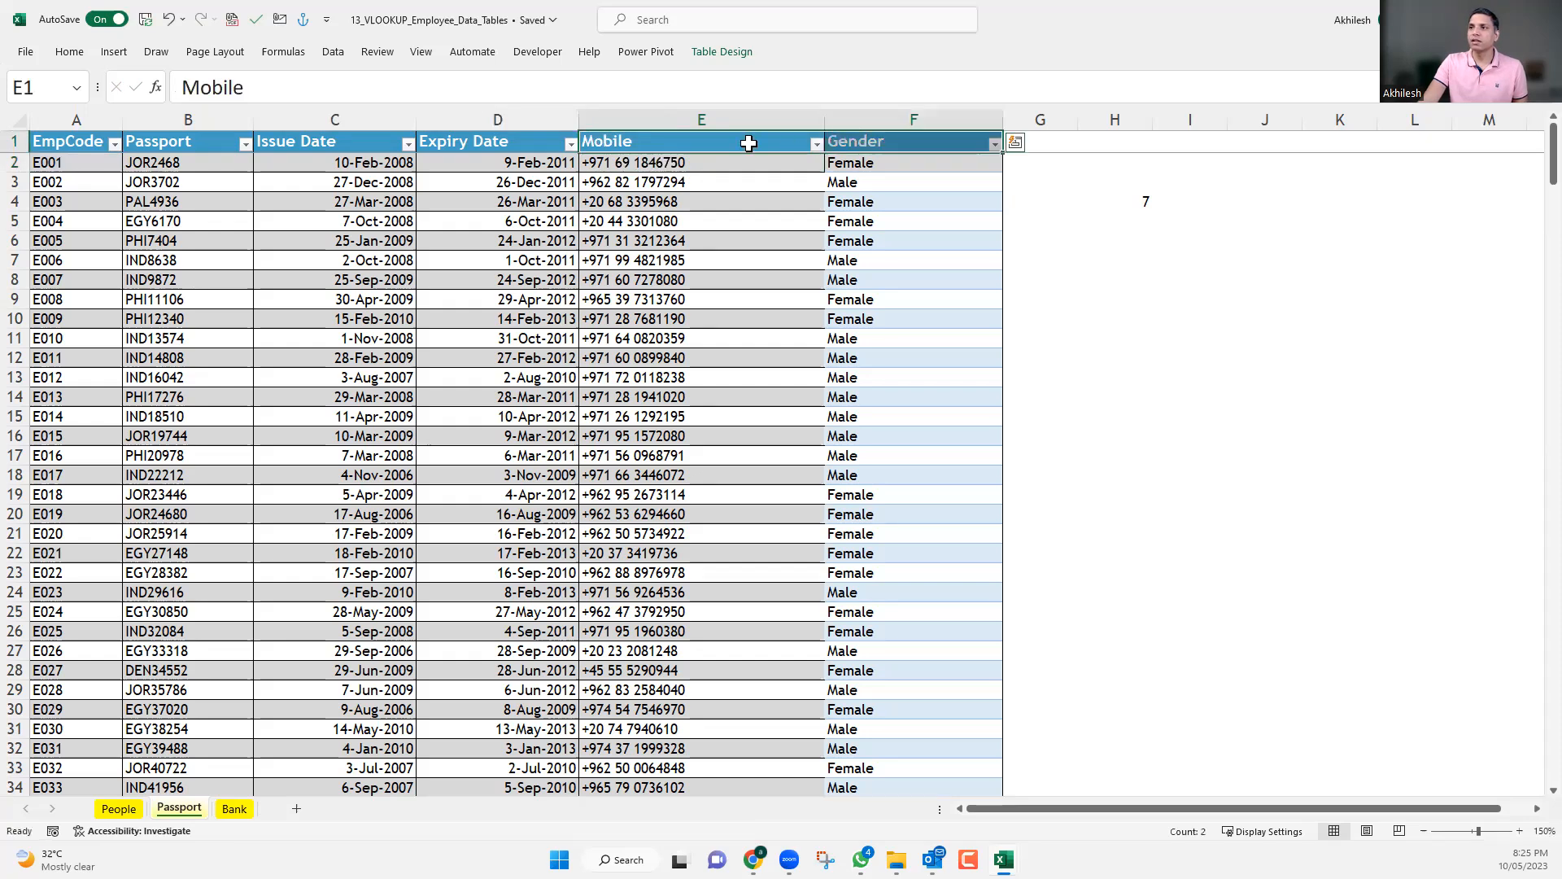
left_click(770, 143)
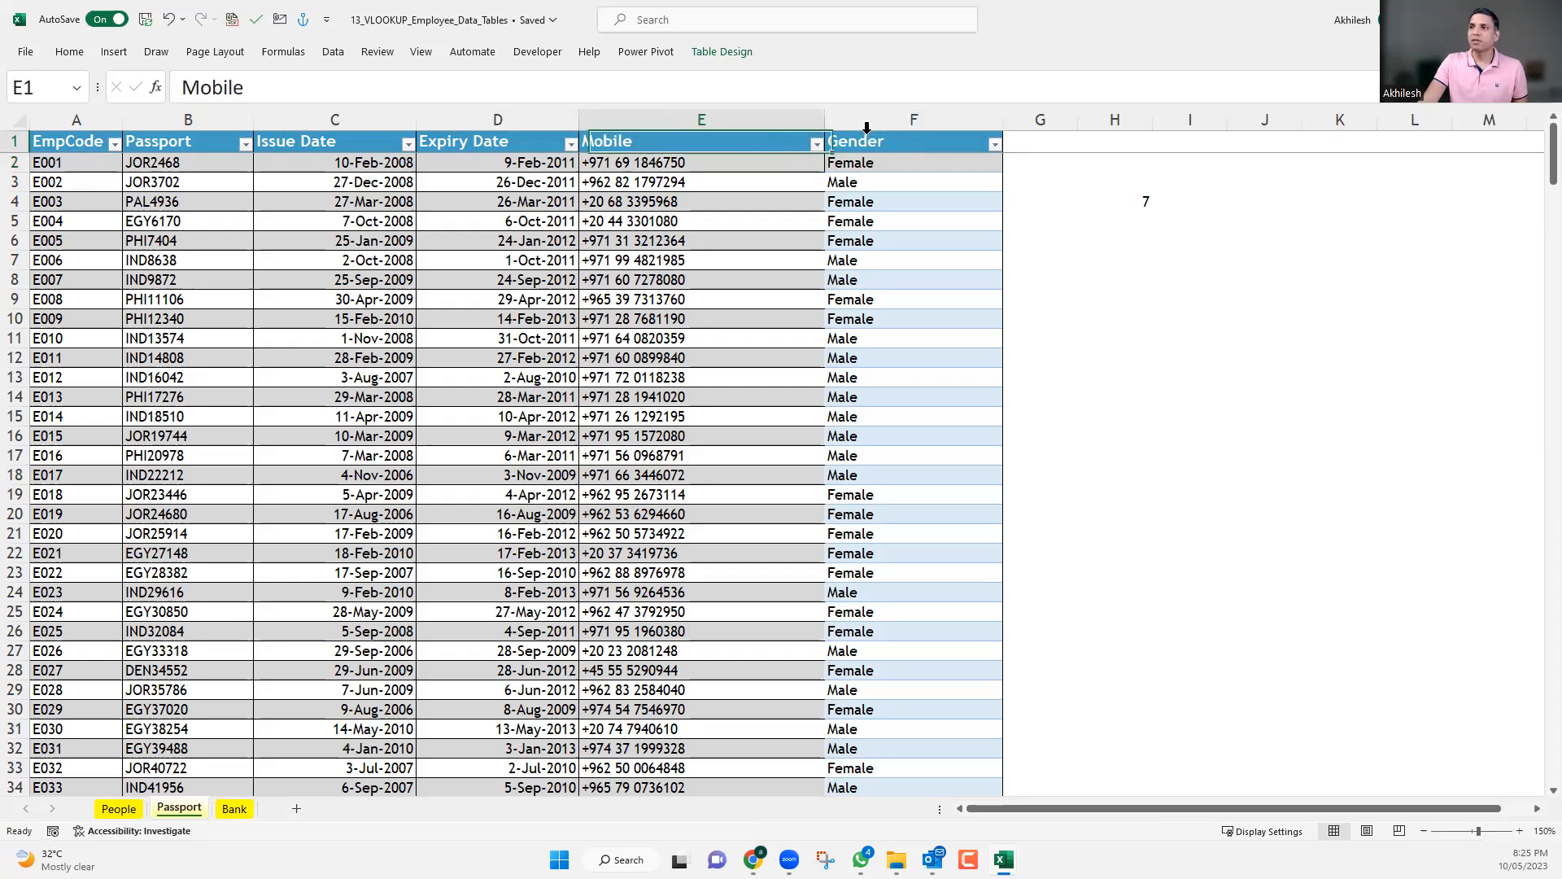
left_click(876, 141)
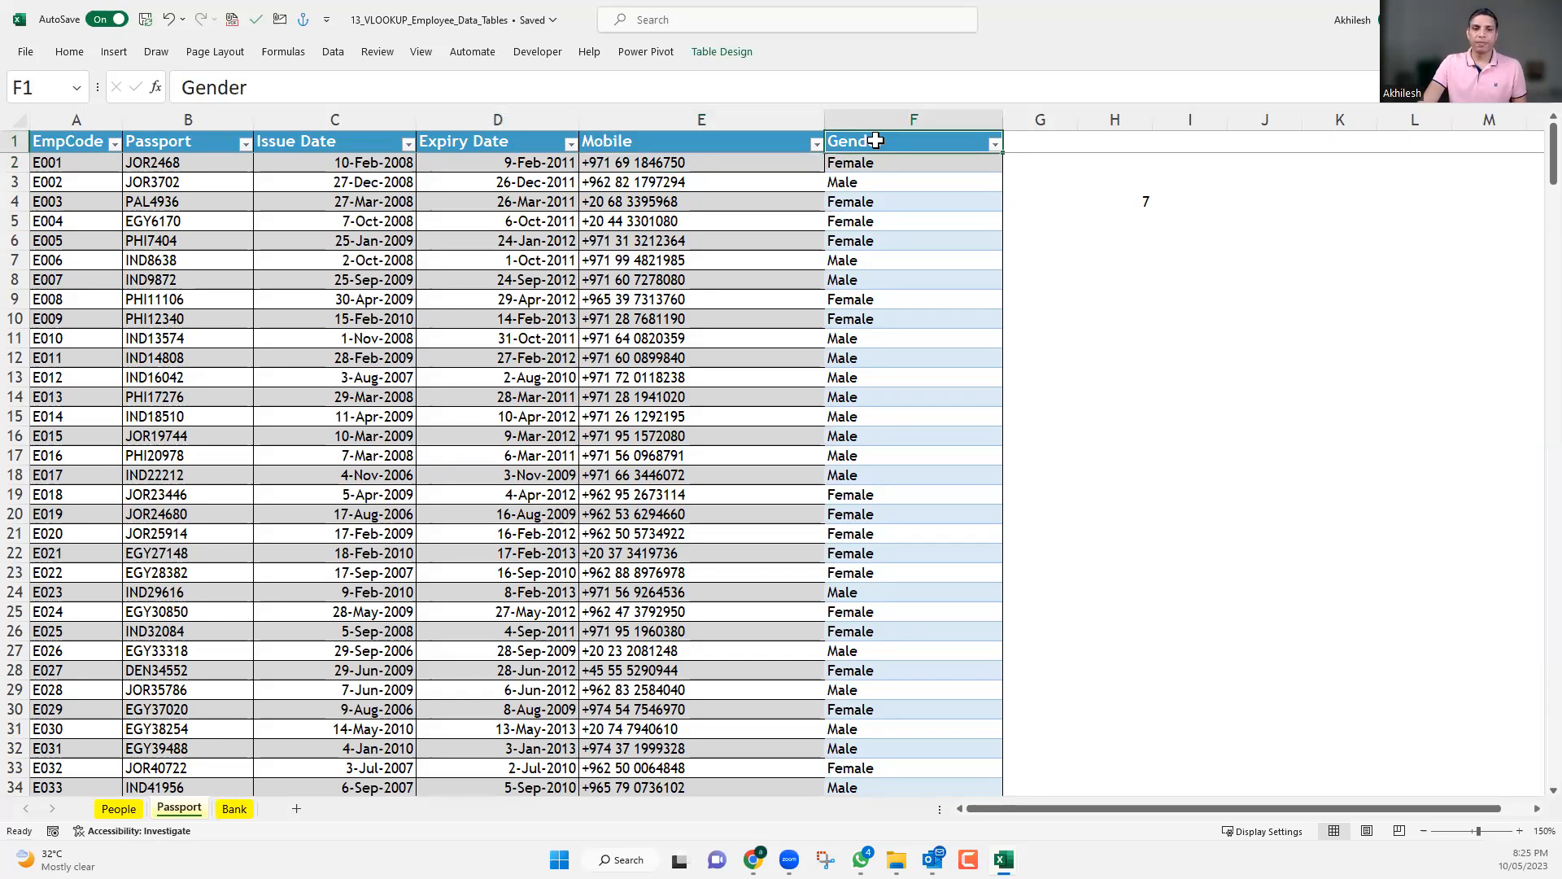
left_click(783, 145)
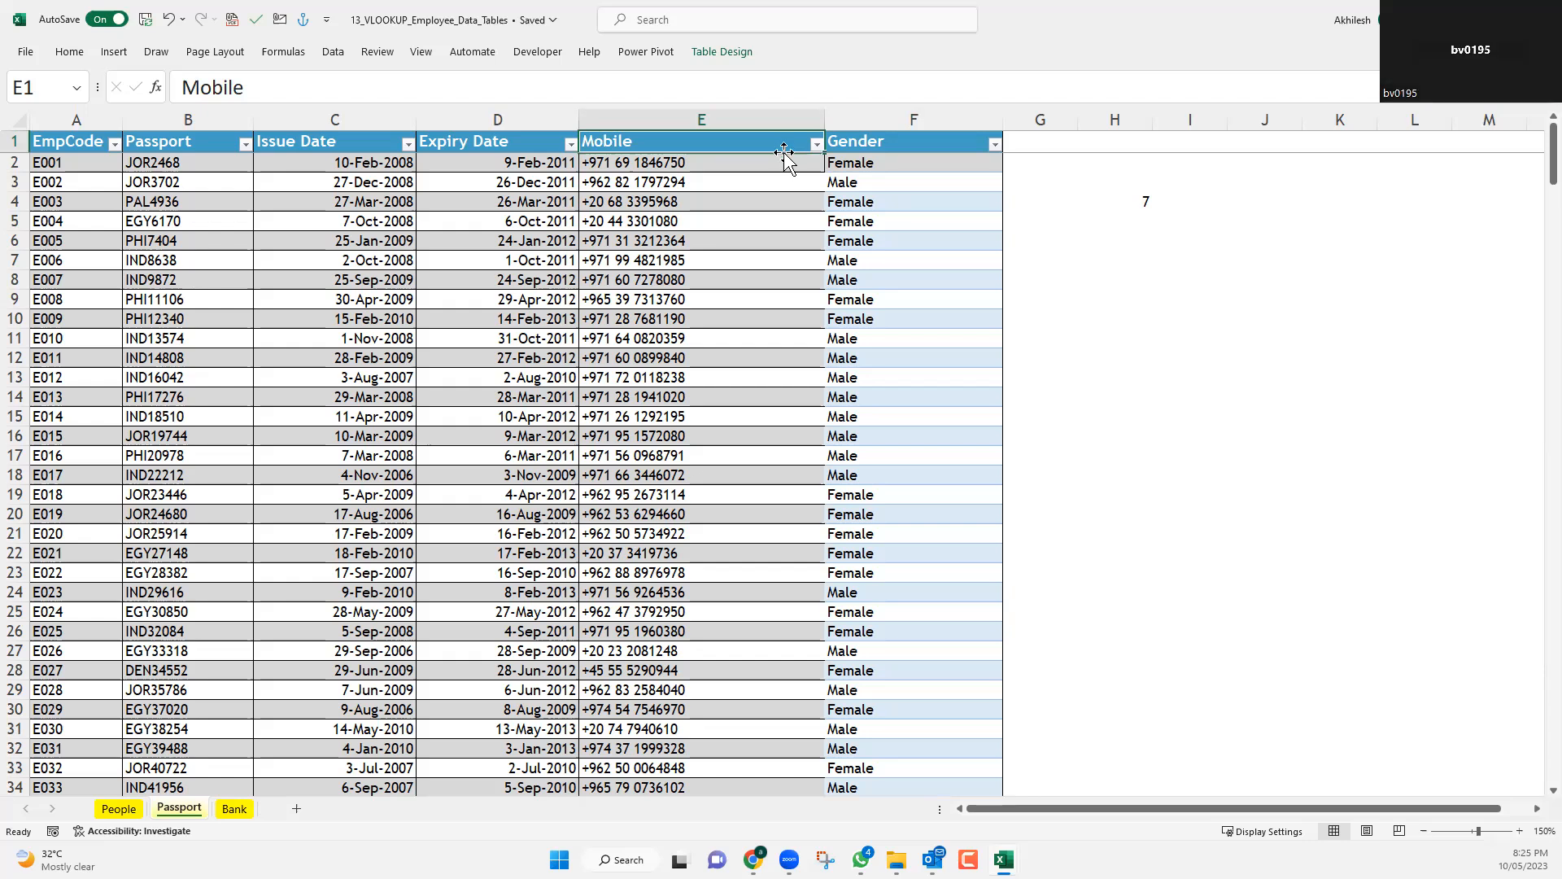
Review the match-type options of the VLOOKUP range_lookup argument in F2 and re-enter 0 for an exact match.
left_click(882, 167)
left_click(691, 88)
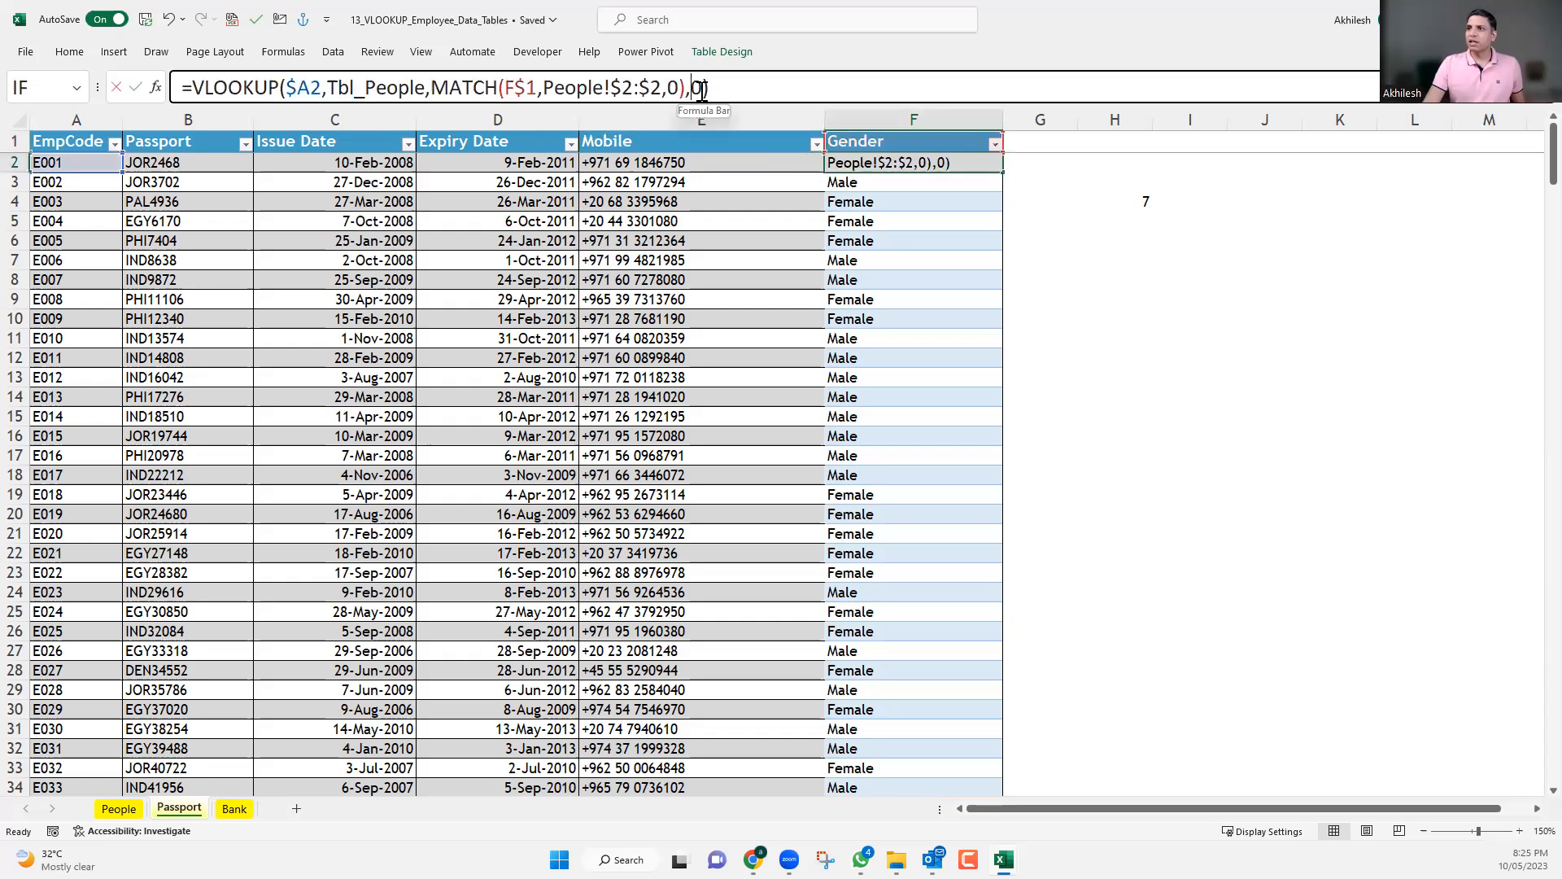
double_click(699, 88)
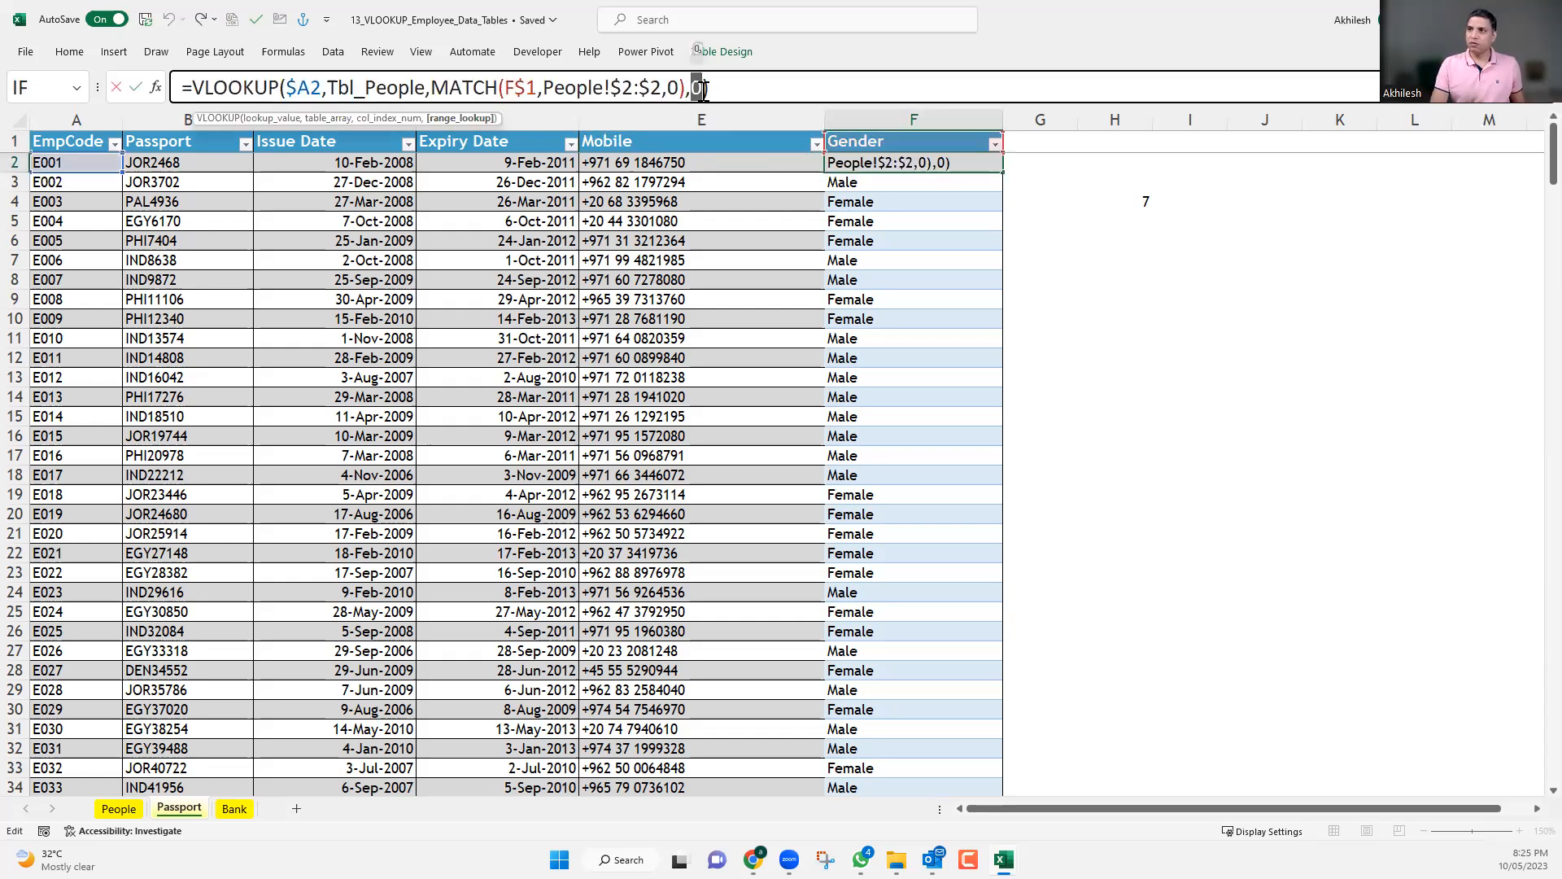
key("BackSpace")
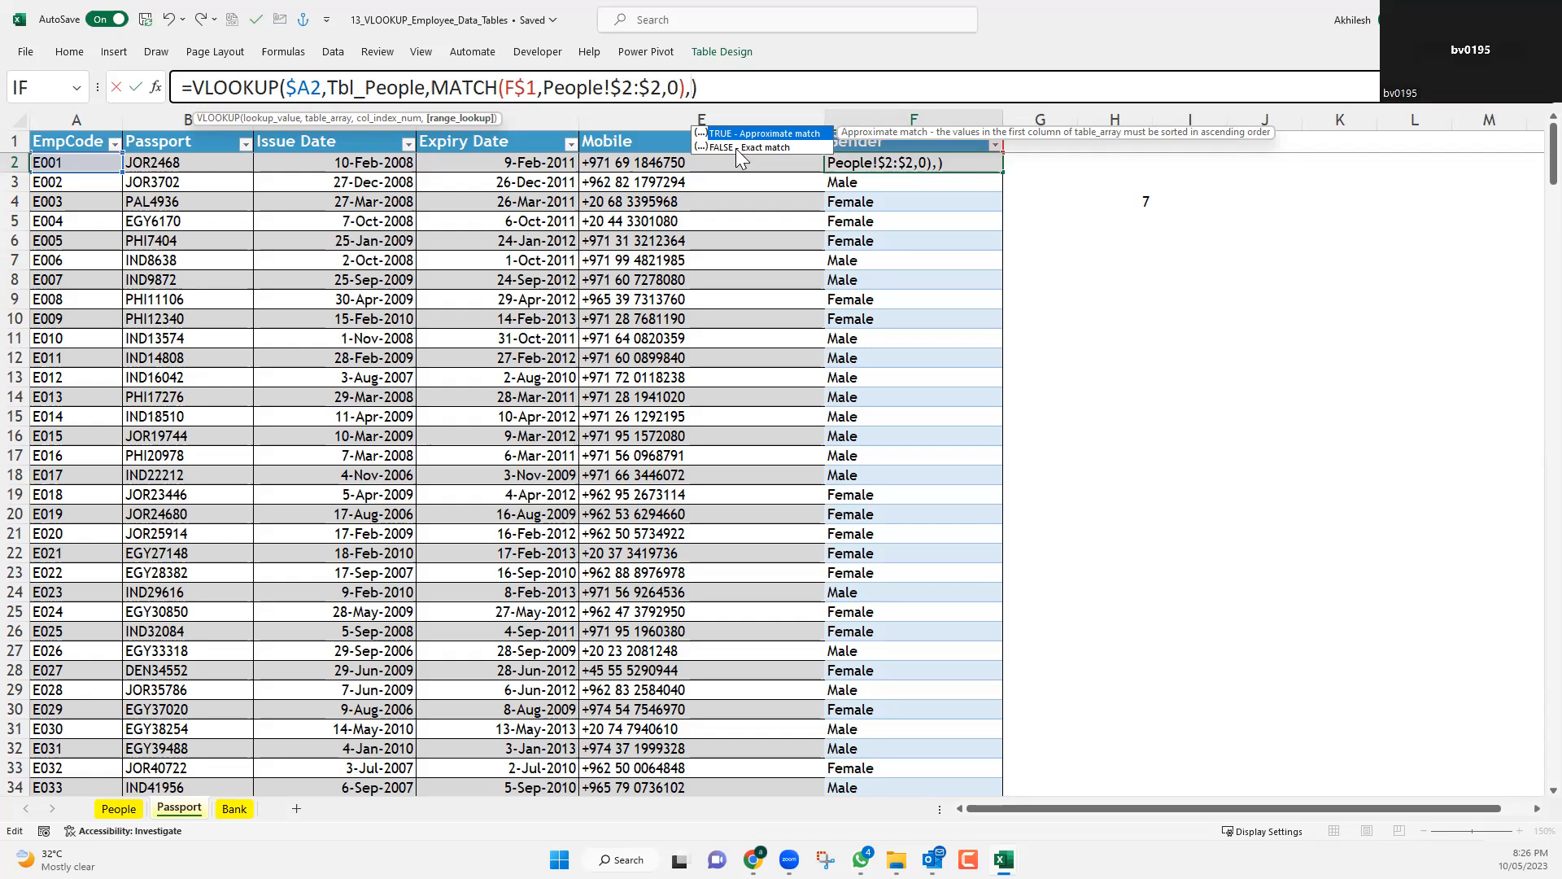
type("0")
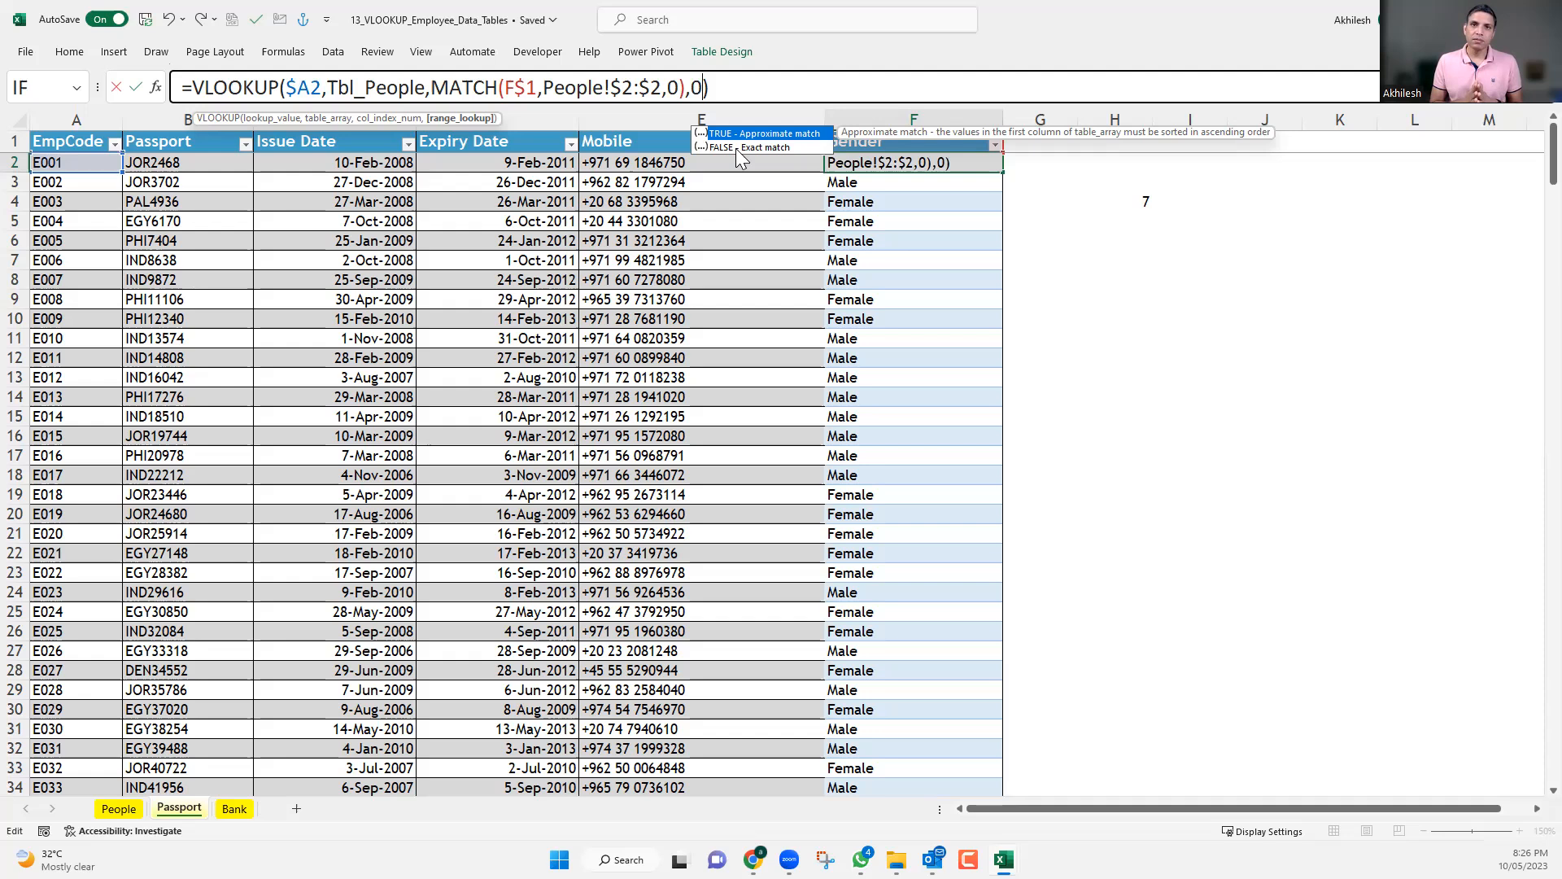
key("Return")
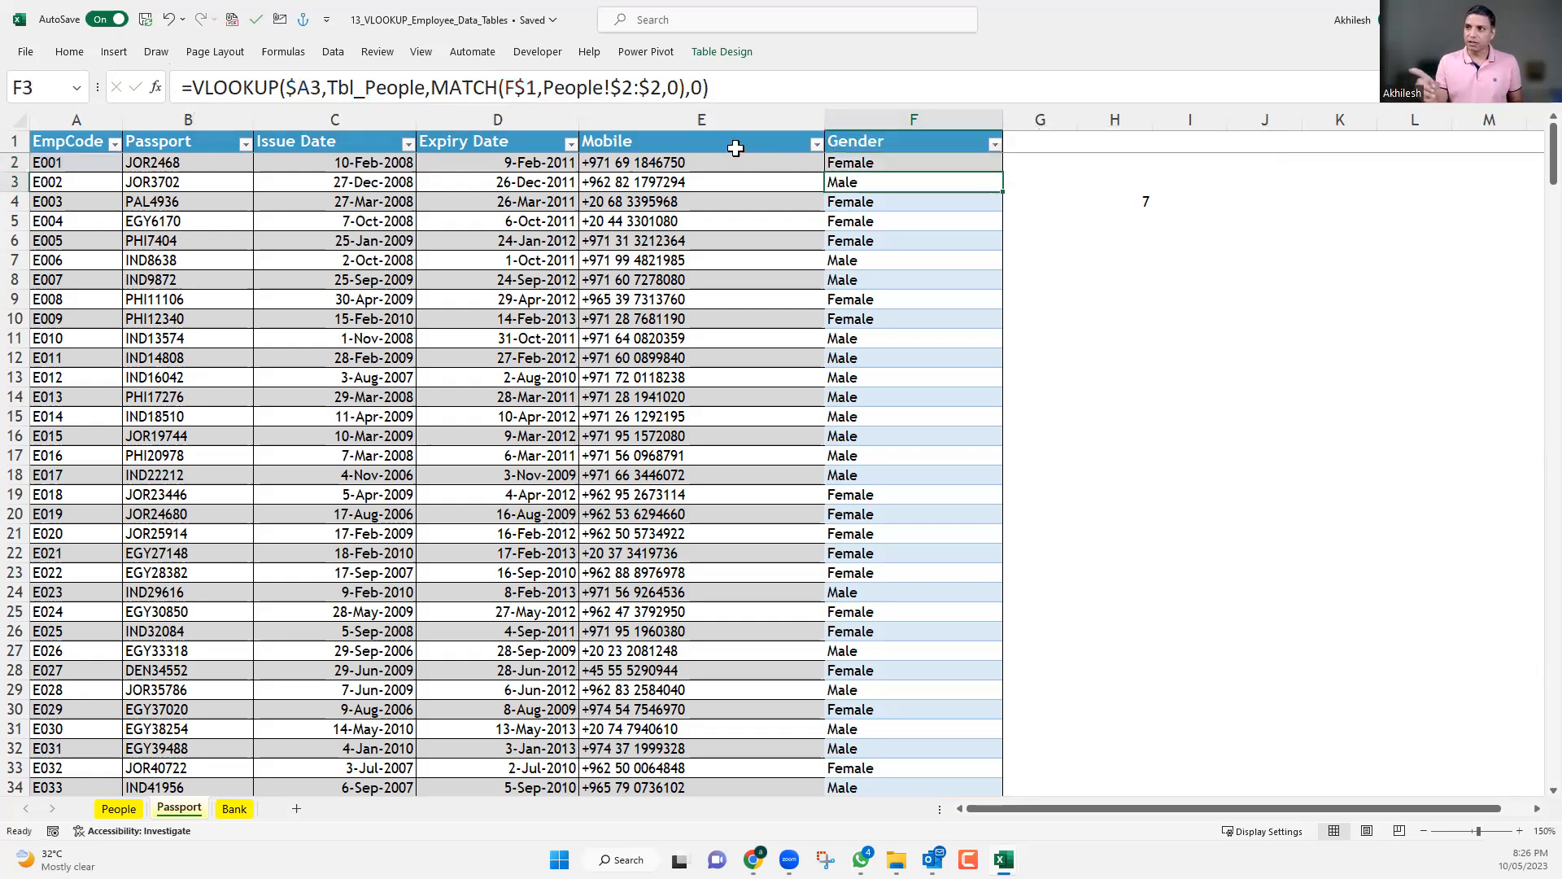
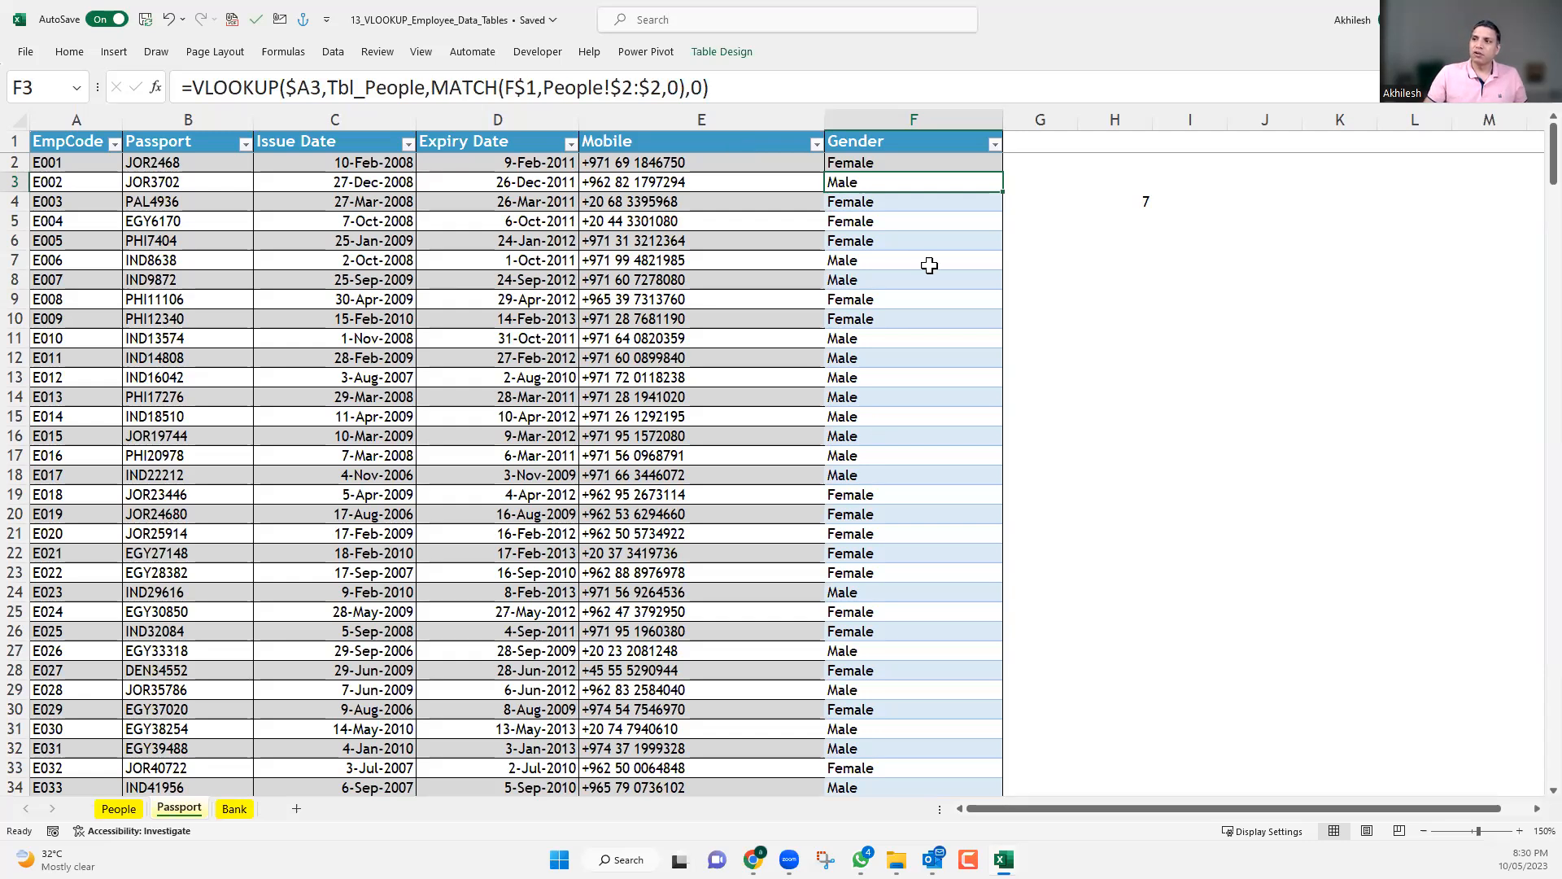
left_click_drag(900, 163, 900, 530)
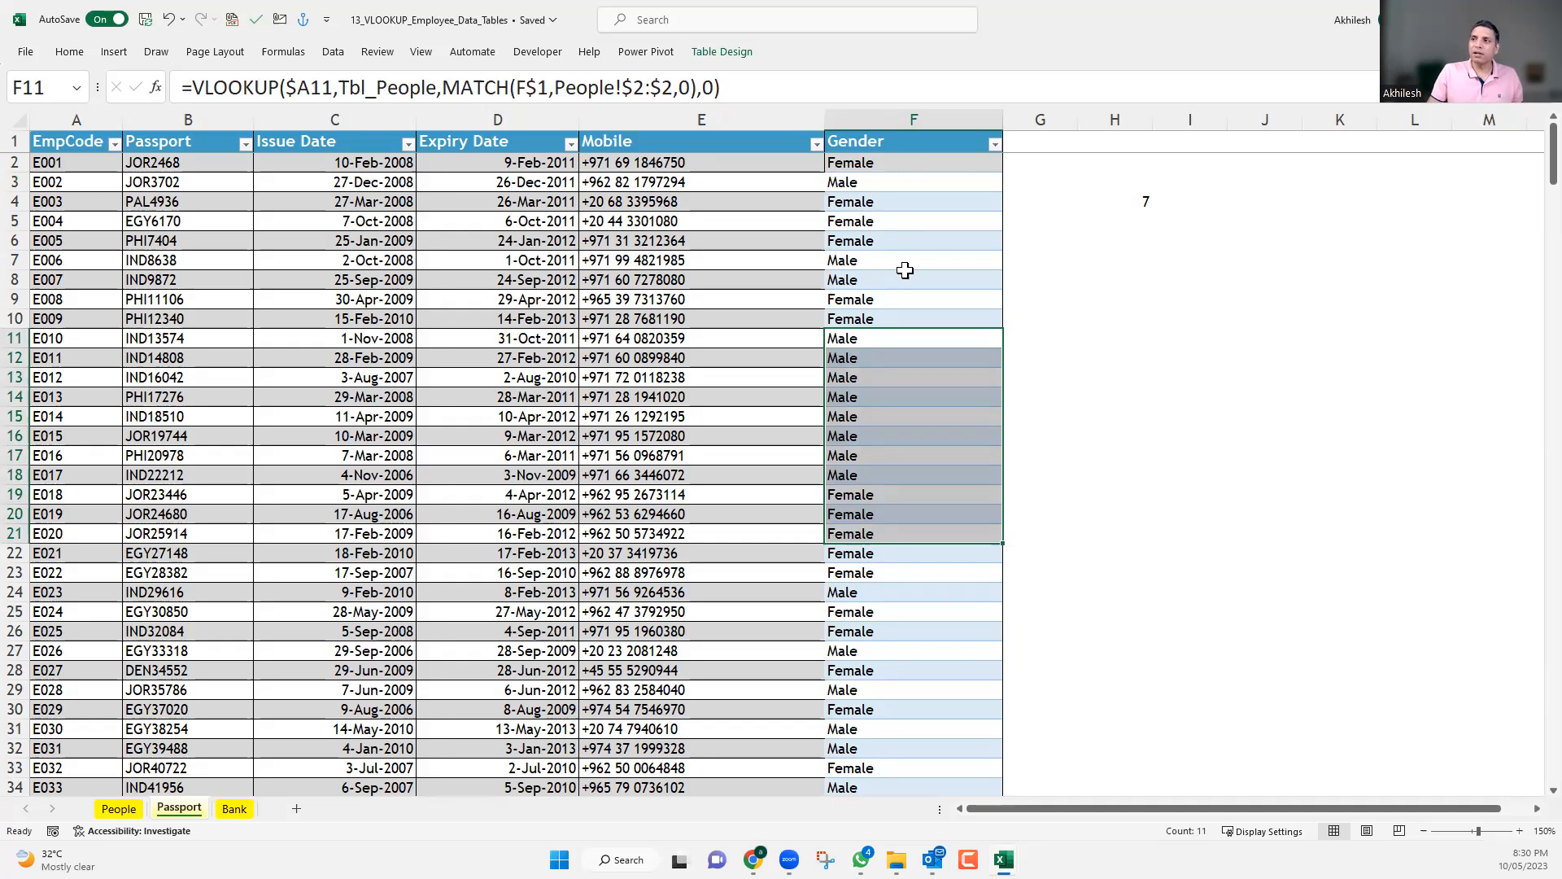
left_click_drag(909, 162, 910, 300)
left_click_drag(888, 358, 889, 495)
left_click_drag(898, 591, 899, 729)
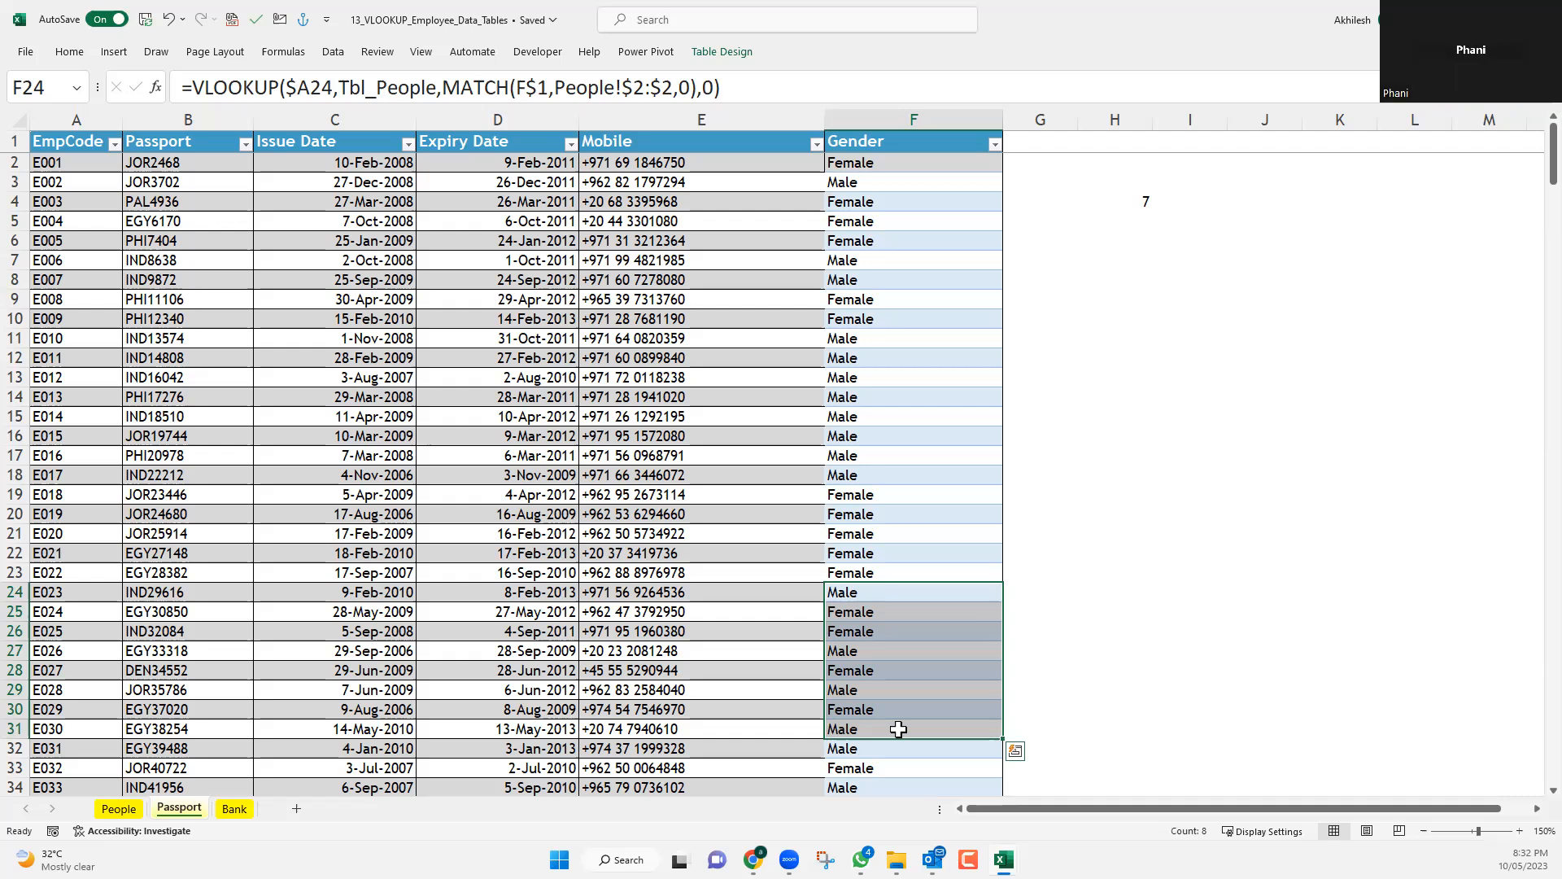
left_click(903, 162)
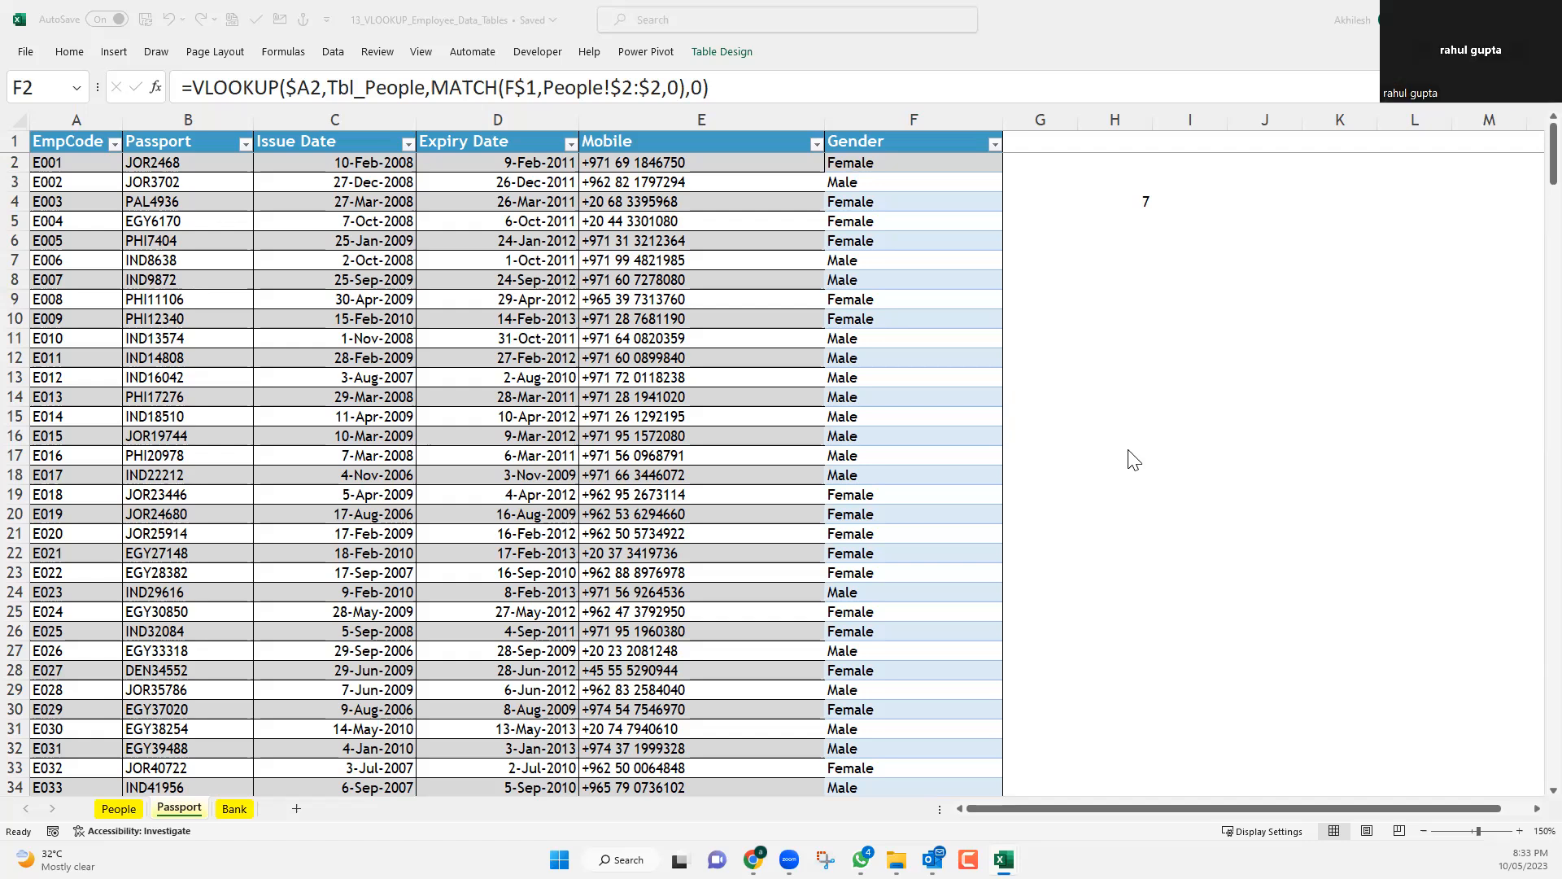
left_click(1135, 213)
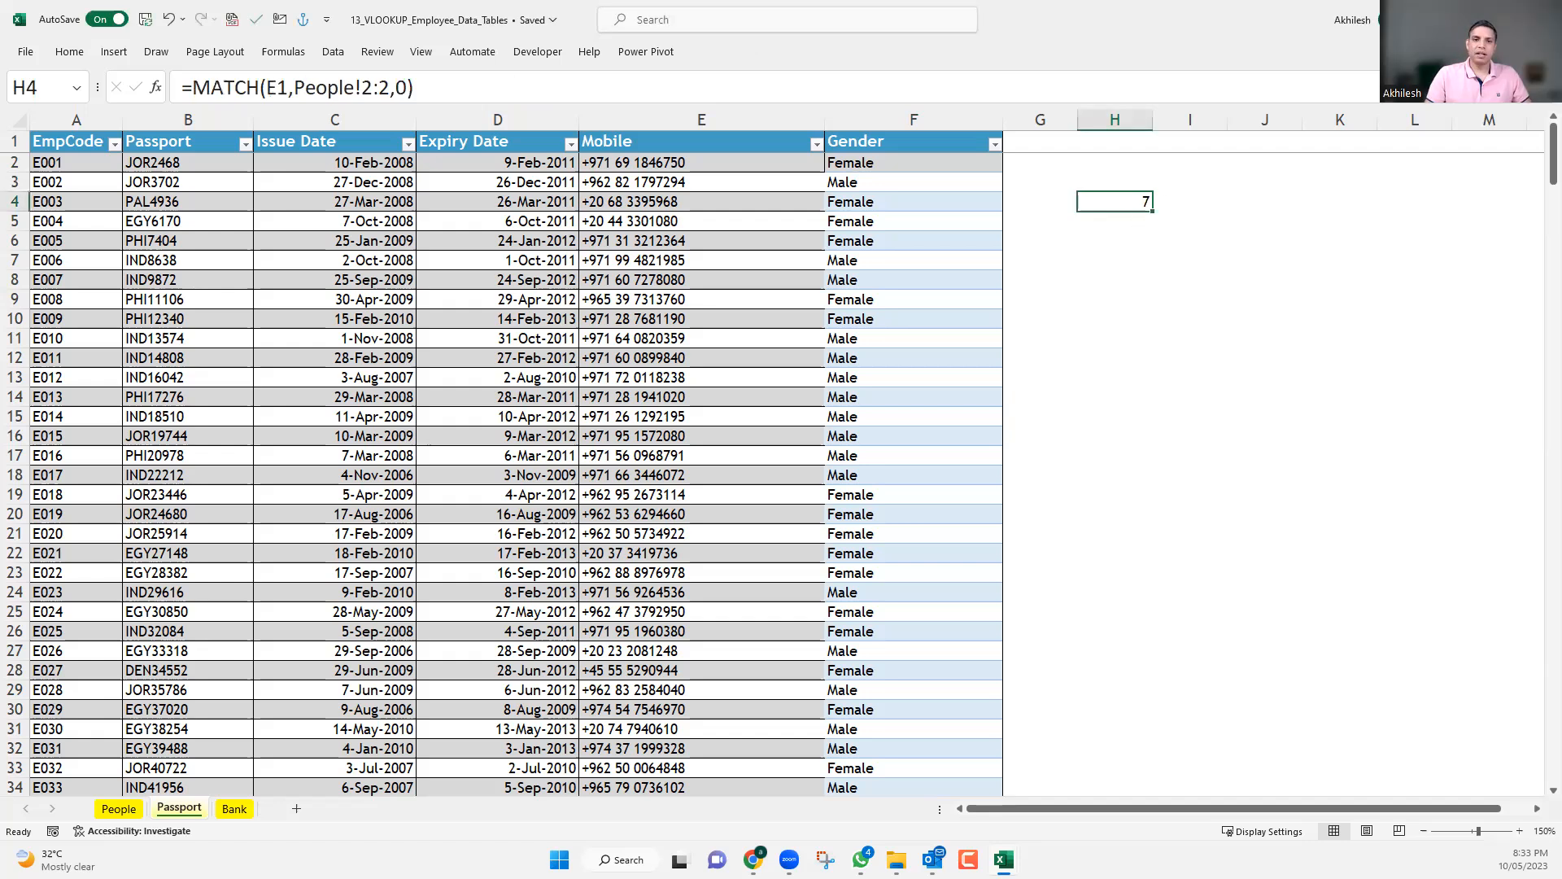
Switch to the 41_MATCH_INDEX_for_Right_To_Left_Lookup_Tables workbook and enlarge the view of its Scratch sheet.
key("alt+Tab")
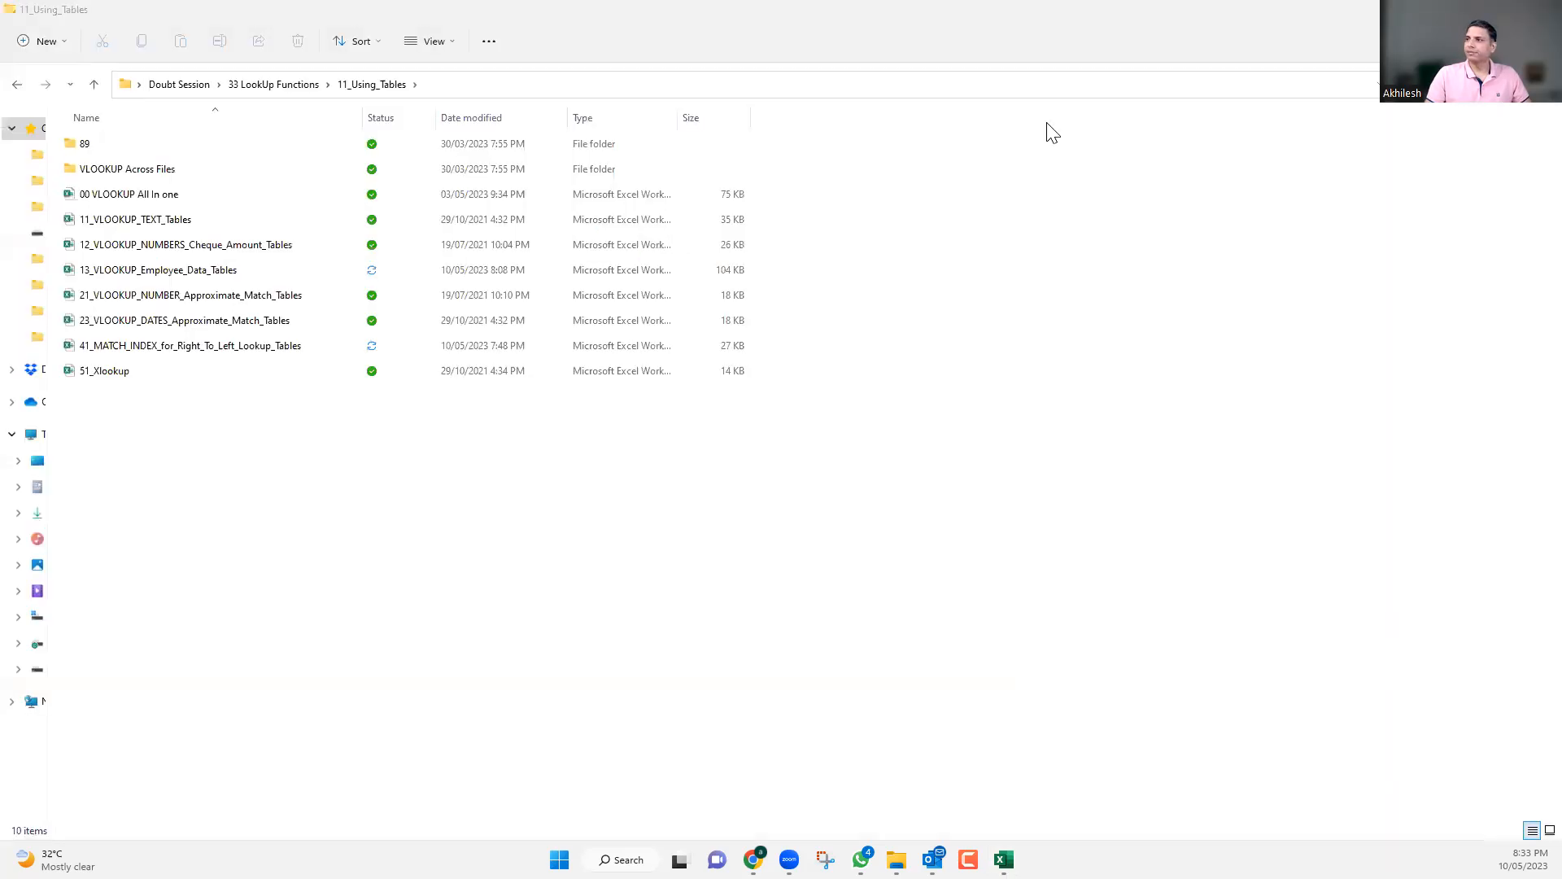
left_click(1244, 96)
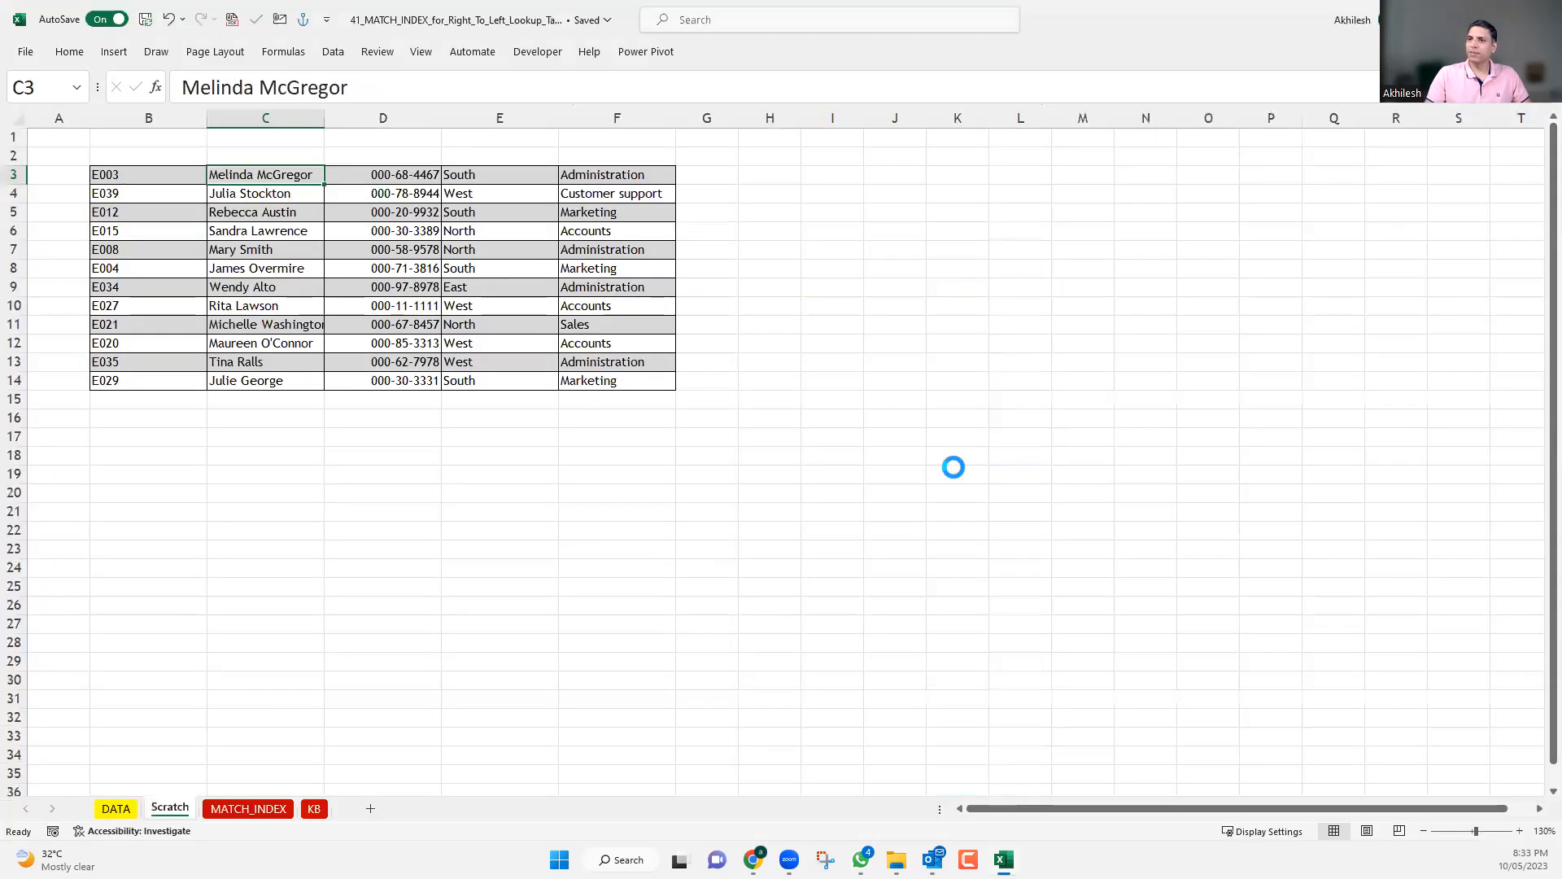
scroll(564, 278, "up", 5)
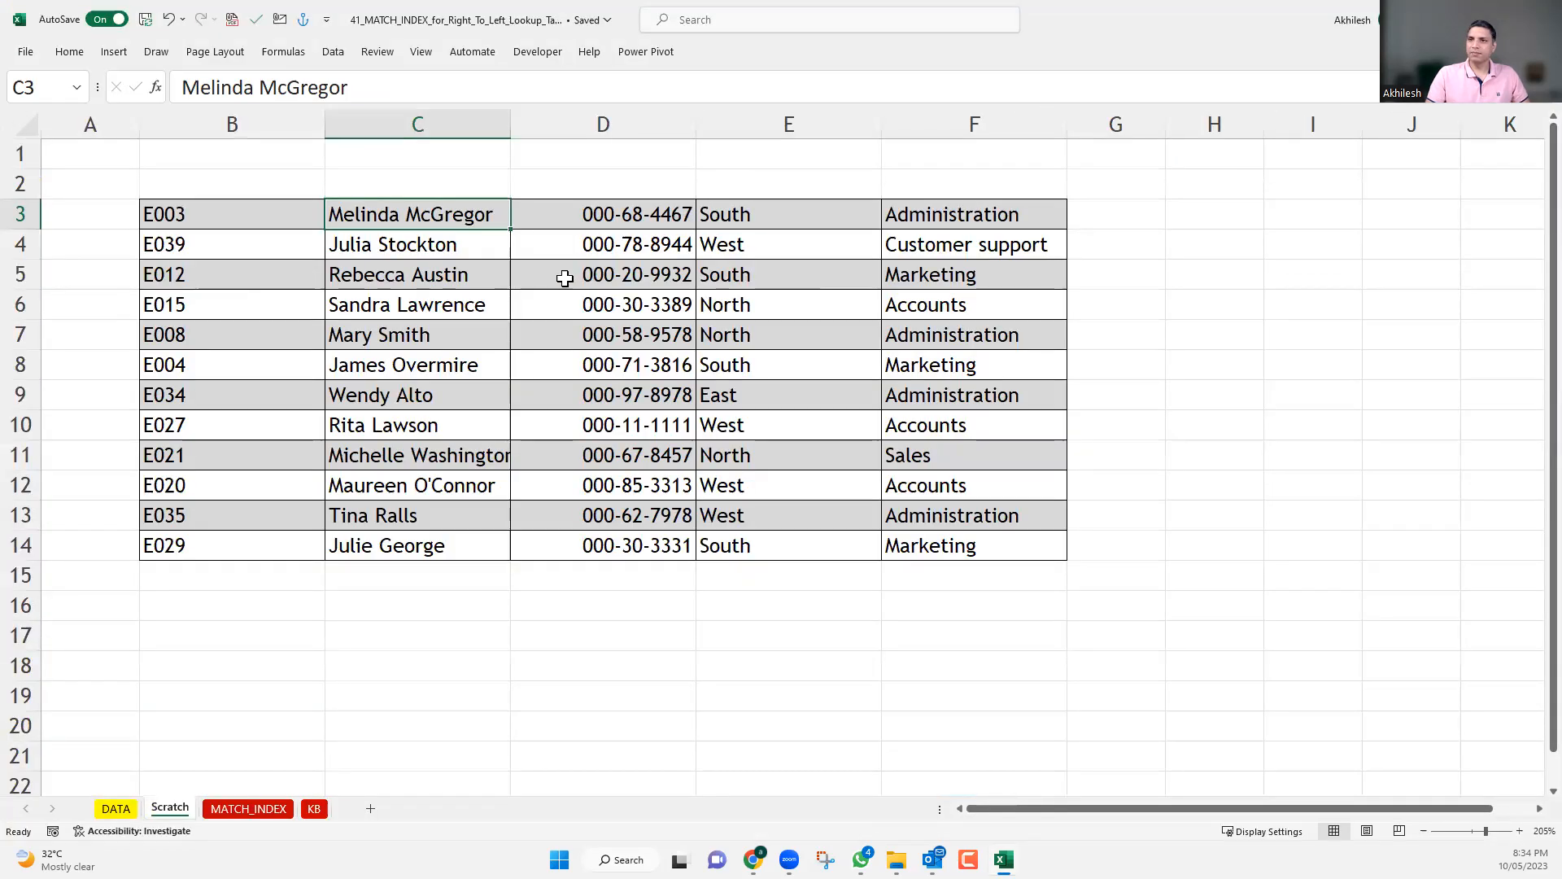
Select the employee data block B3:F14 and widen the Name Box to check the range's name in full.
left_click_drag(245, 218, 500, 508)
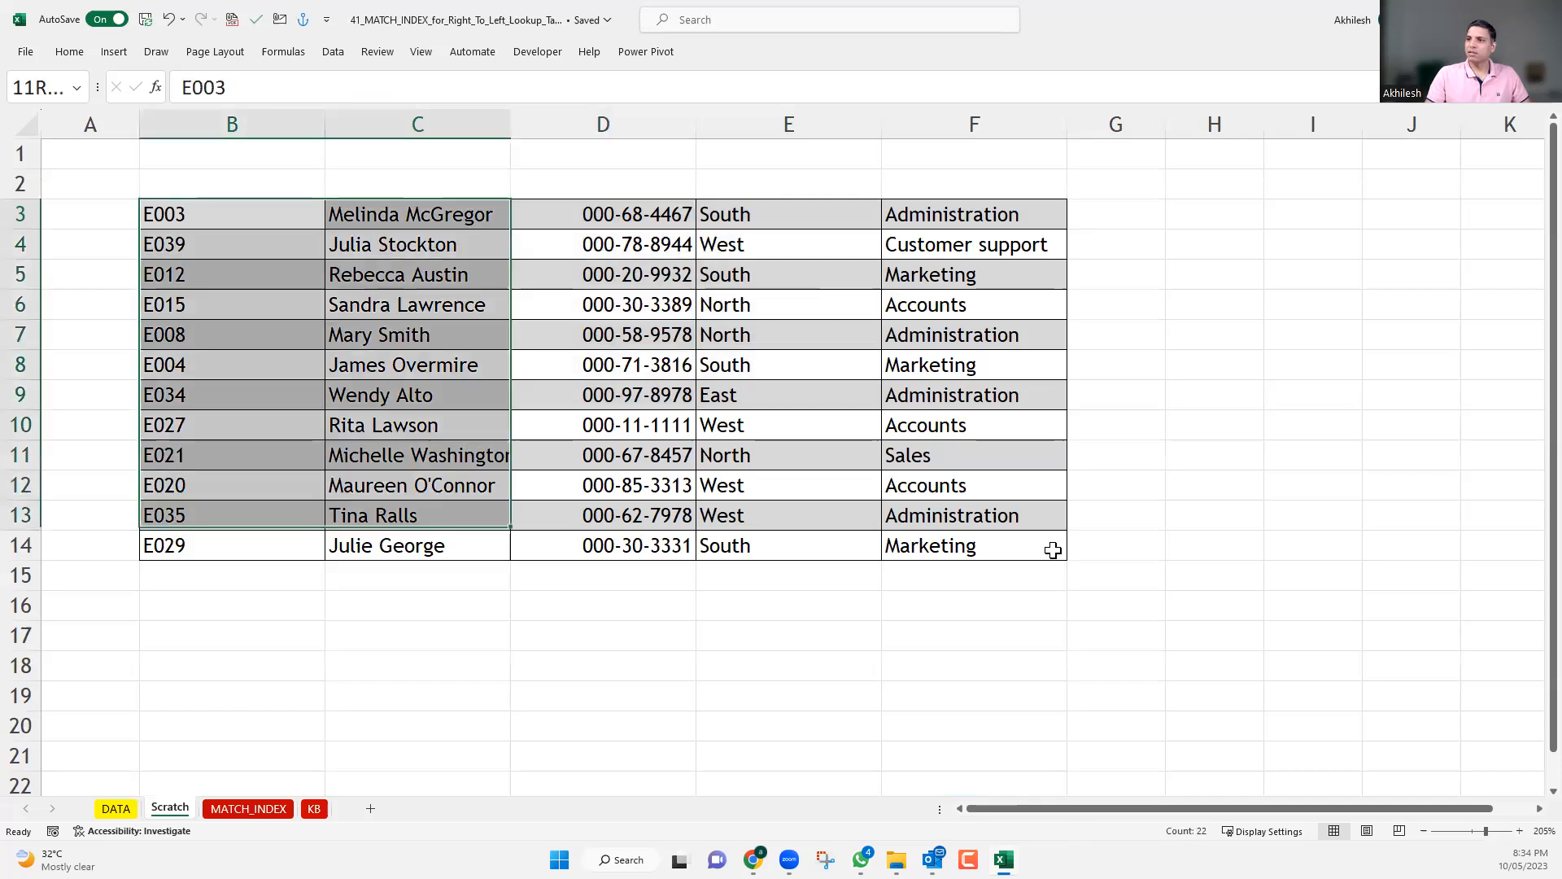
left_click(1053, 551, "shift")
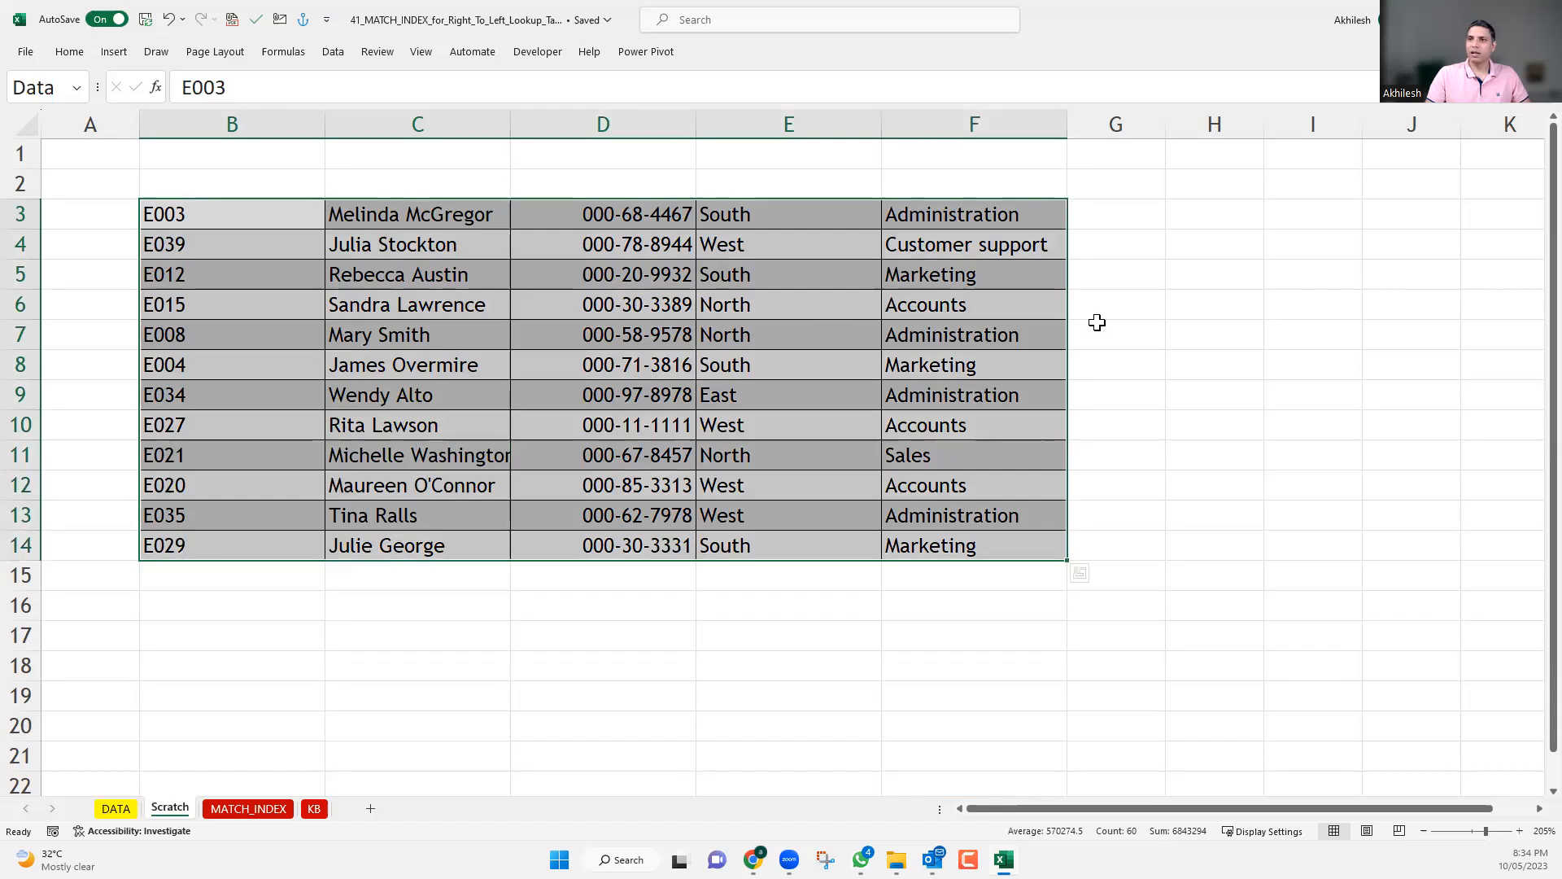
left_click(68, 52)
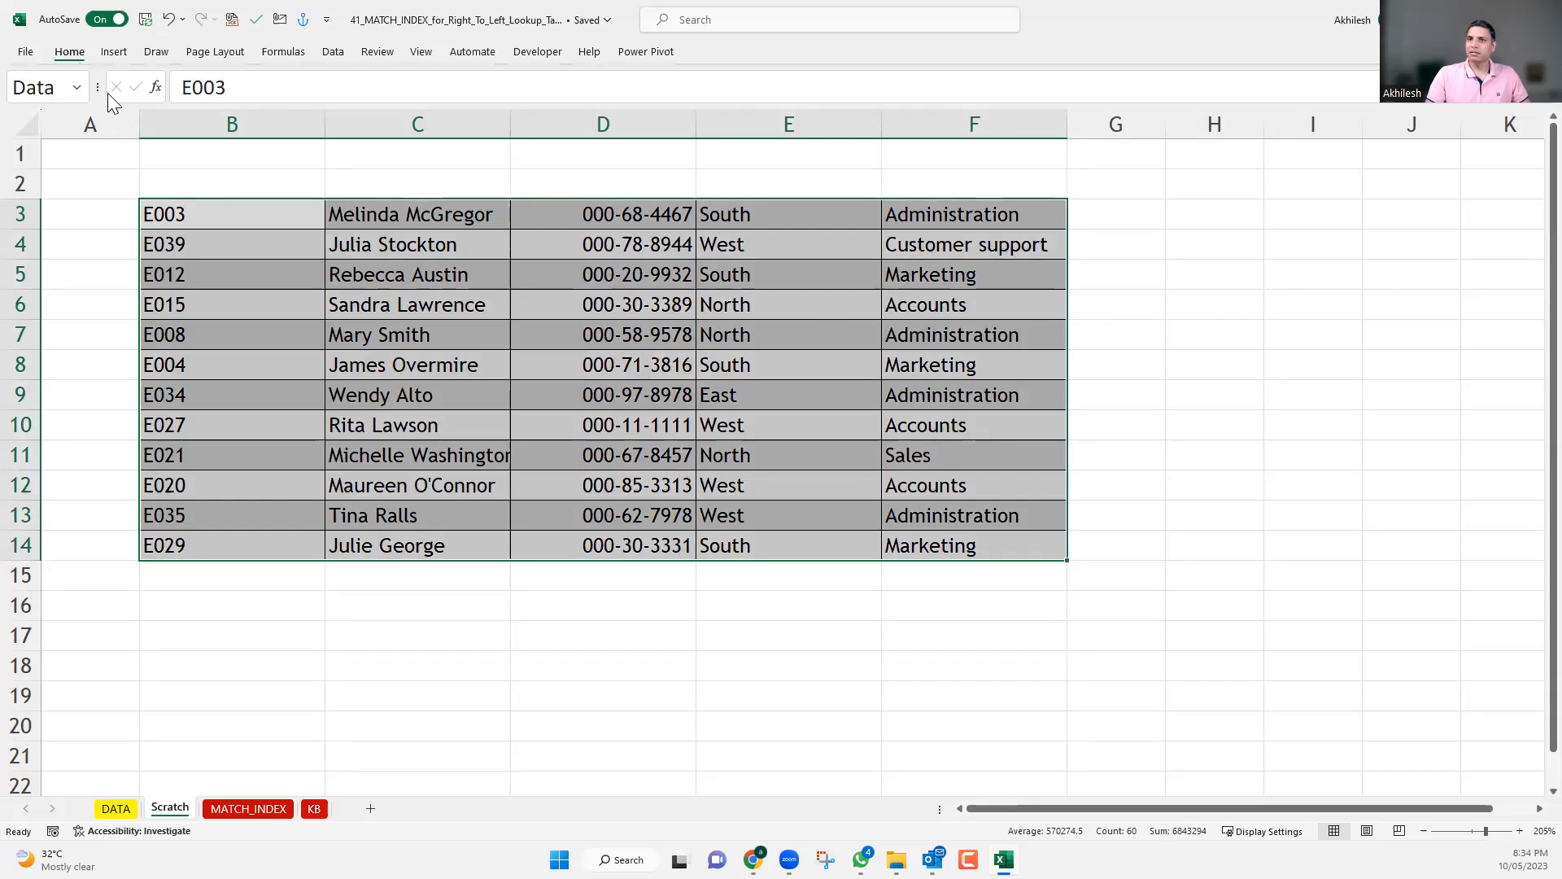
left_click(711, 690)
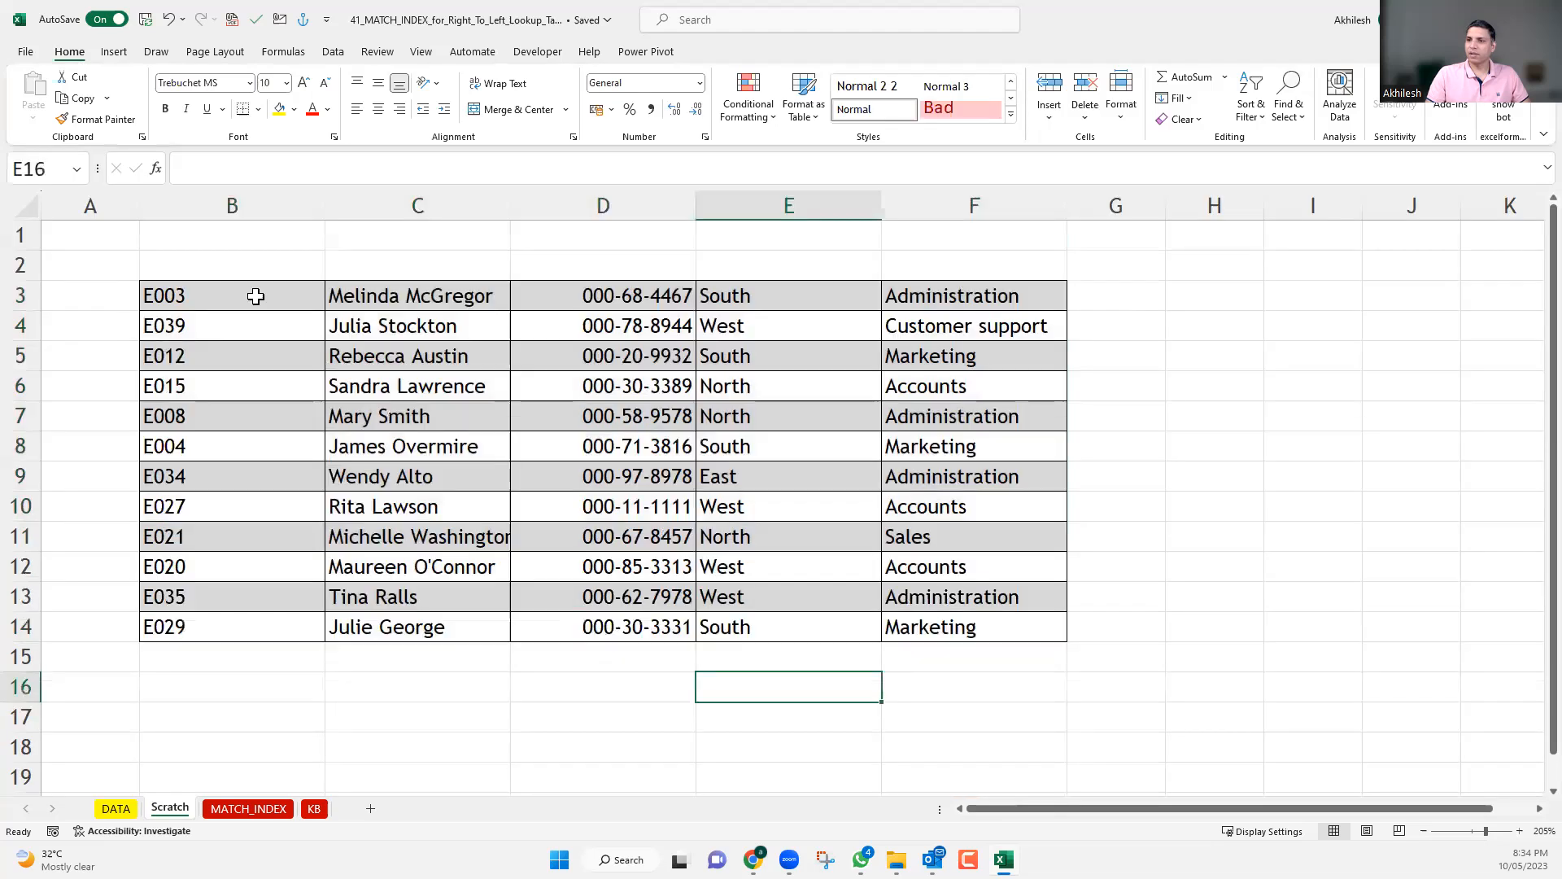
left_click_drag(256, 296, 984, 627)
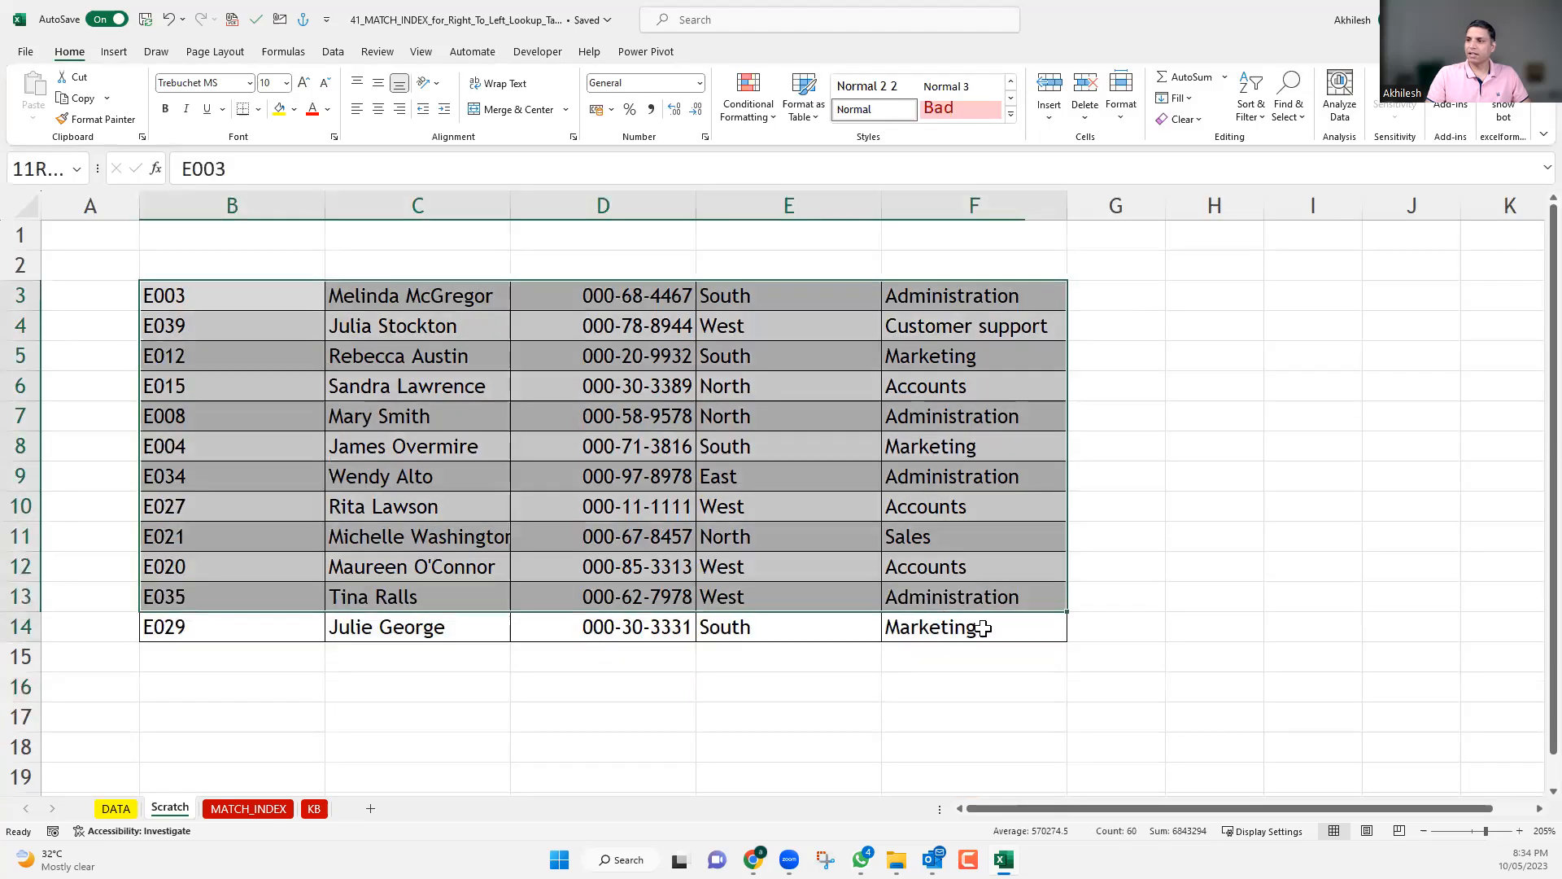
left_click_drag(97, 169, 181, 171)
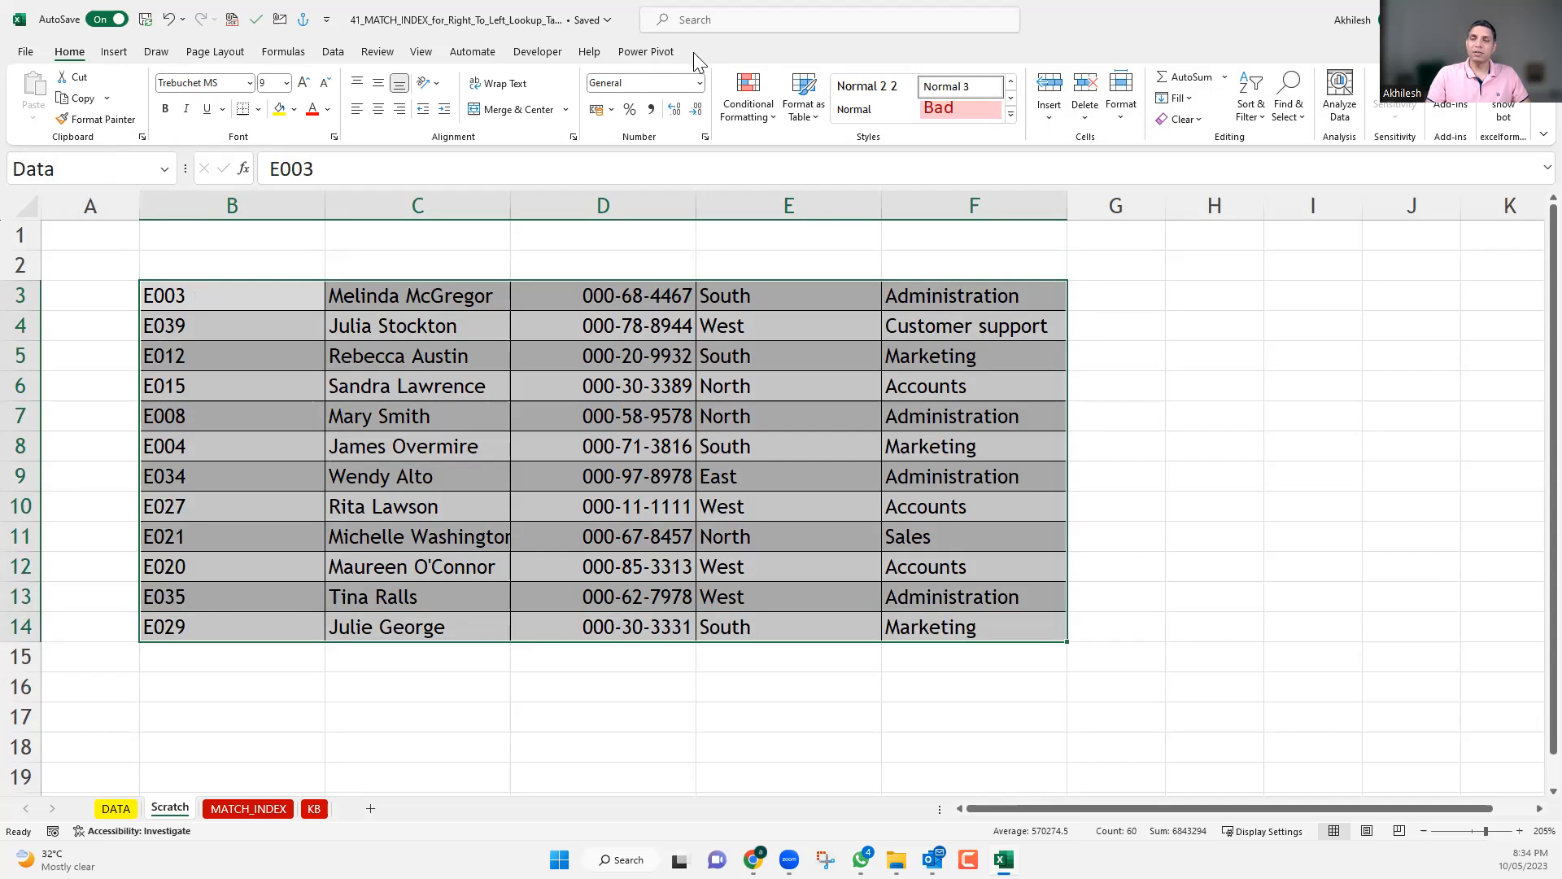
left_click(279, 299)
left_click(986, 631, "shift")
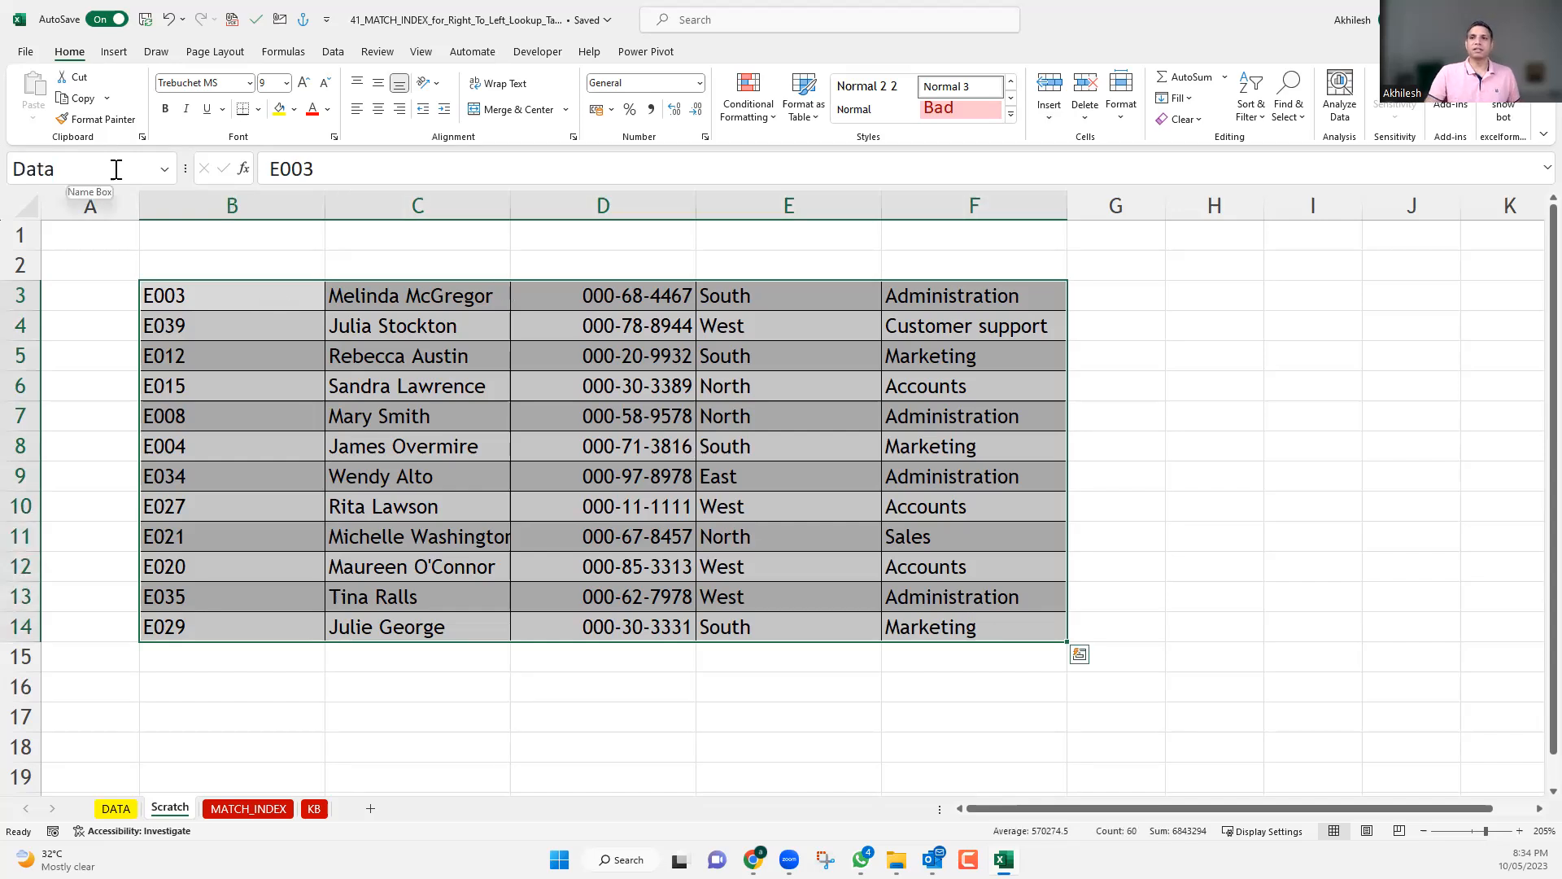
Narrow column B on the Scratch sheet to fit the employee codes more closely.
left_click(201, 263)
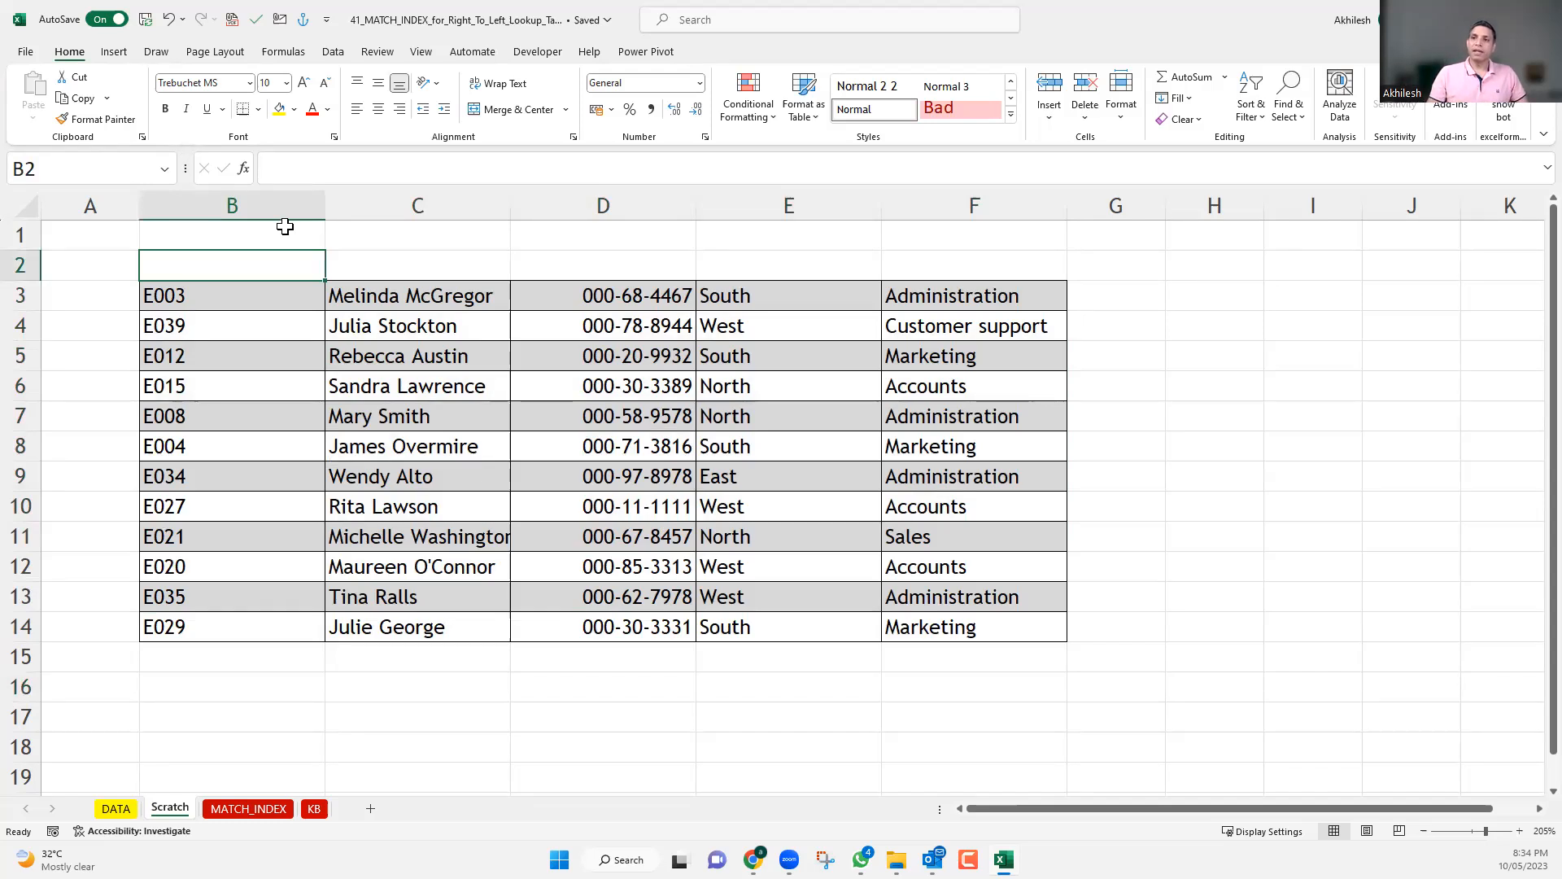
left_click_drag(330, 205, 254, 213)
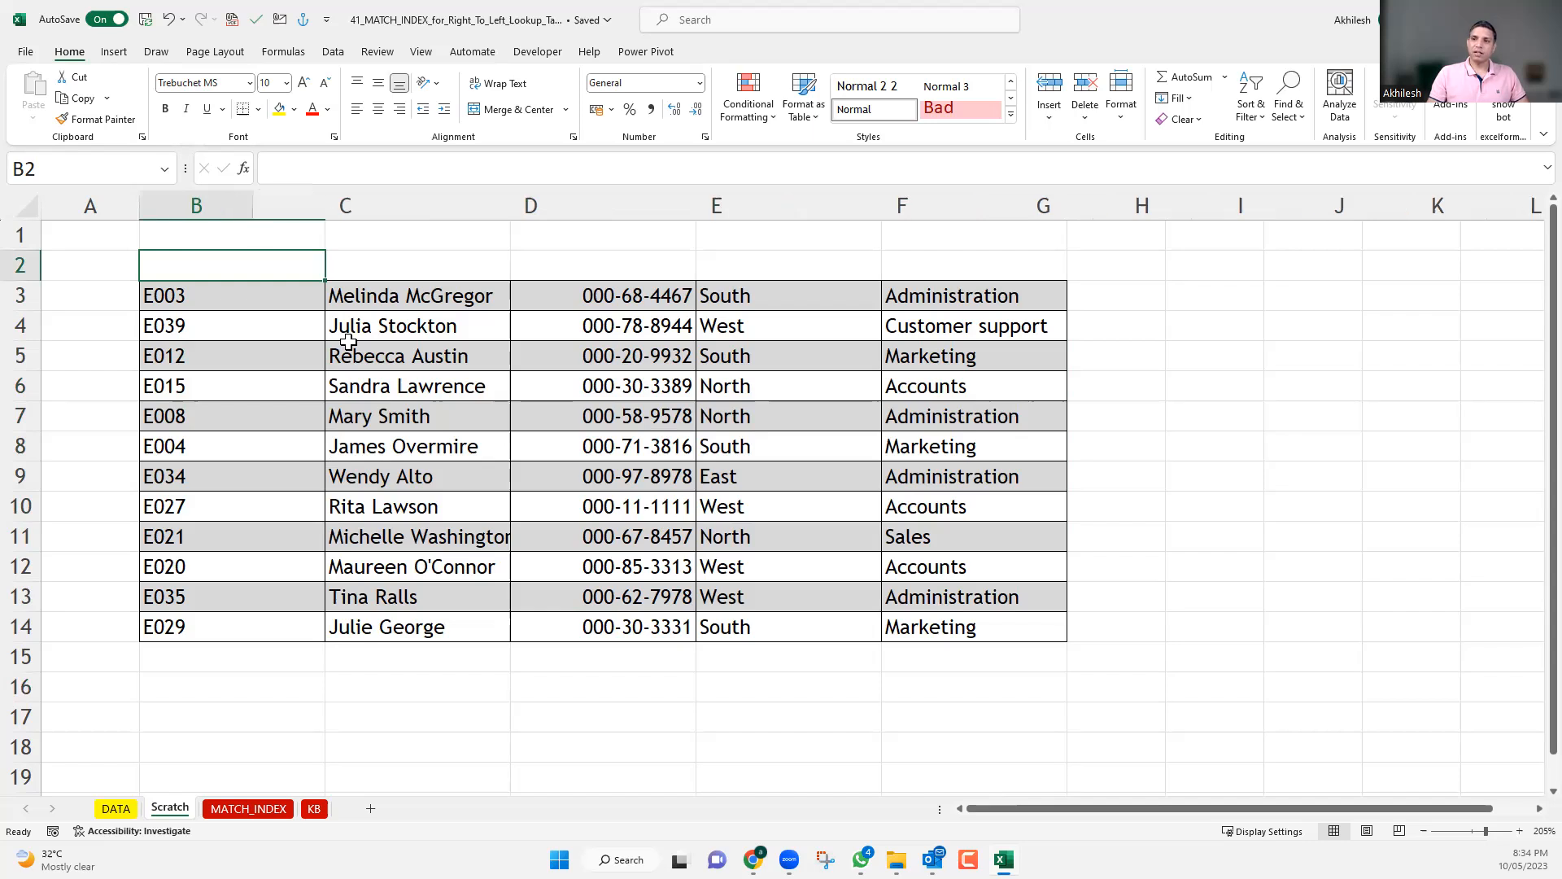
scroll(918, 395, "down", 2)
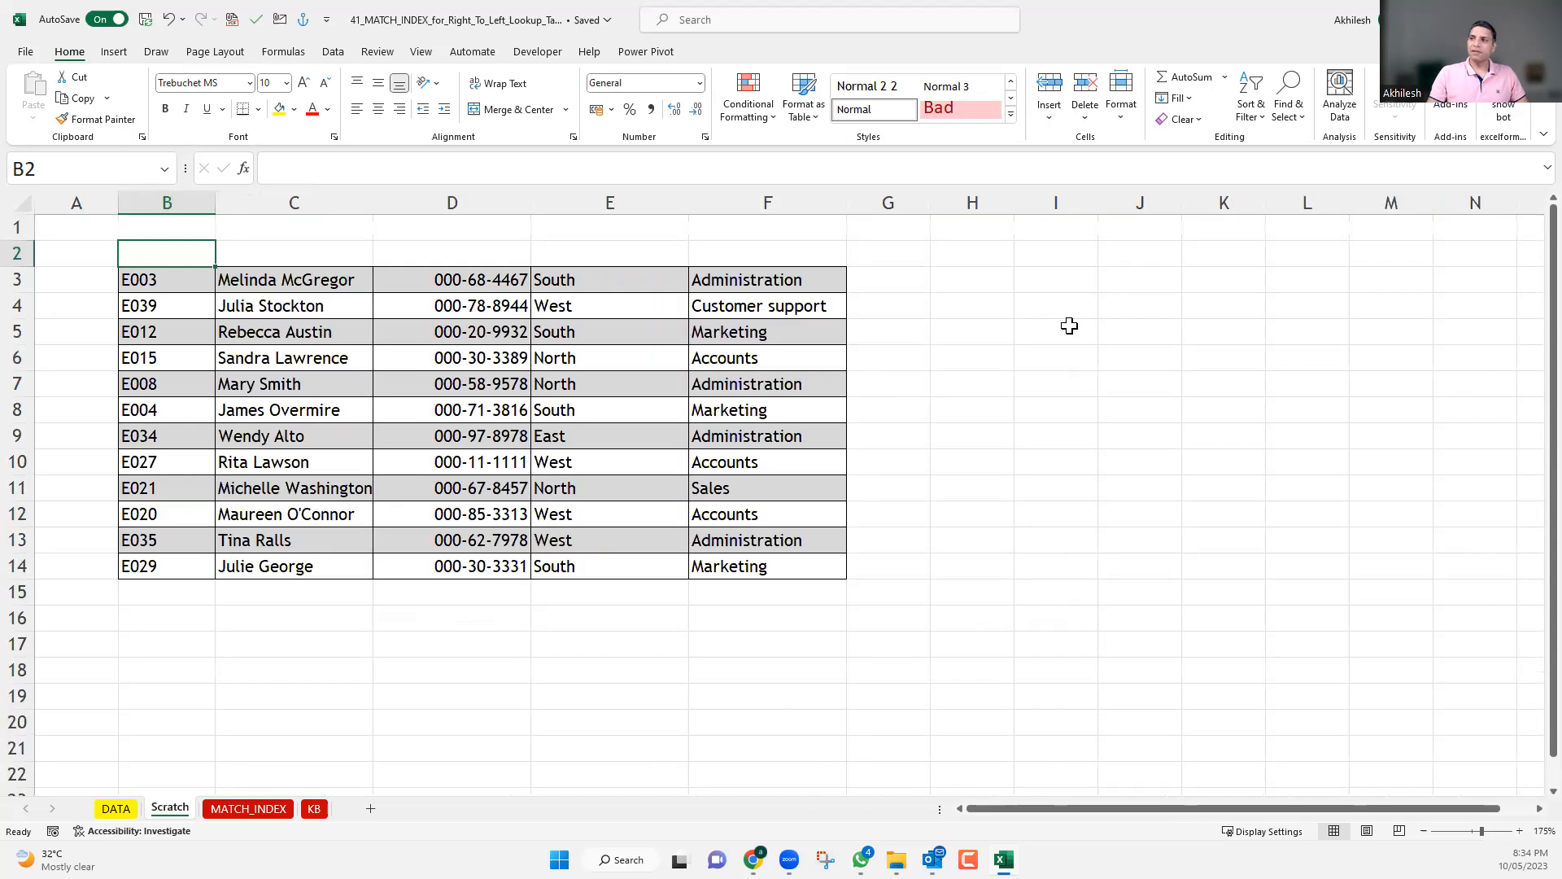
Enter the example position beside the data block, with 5 in I4 and 2 in J4.
left_click(1063, 308)
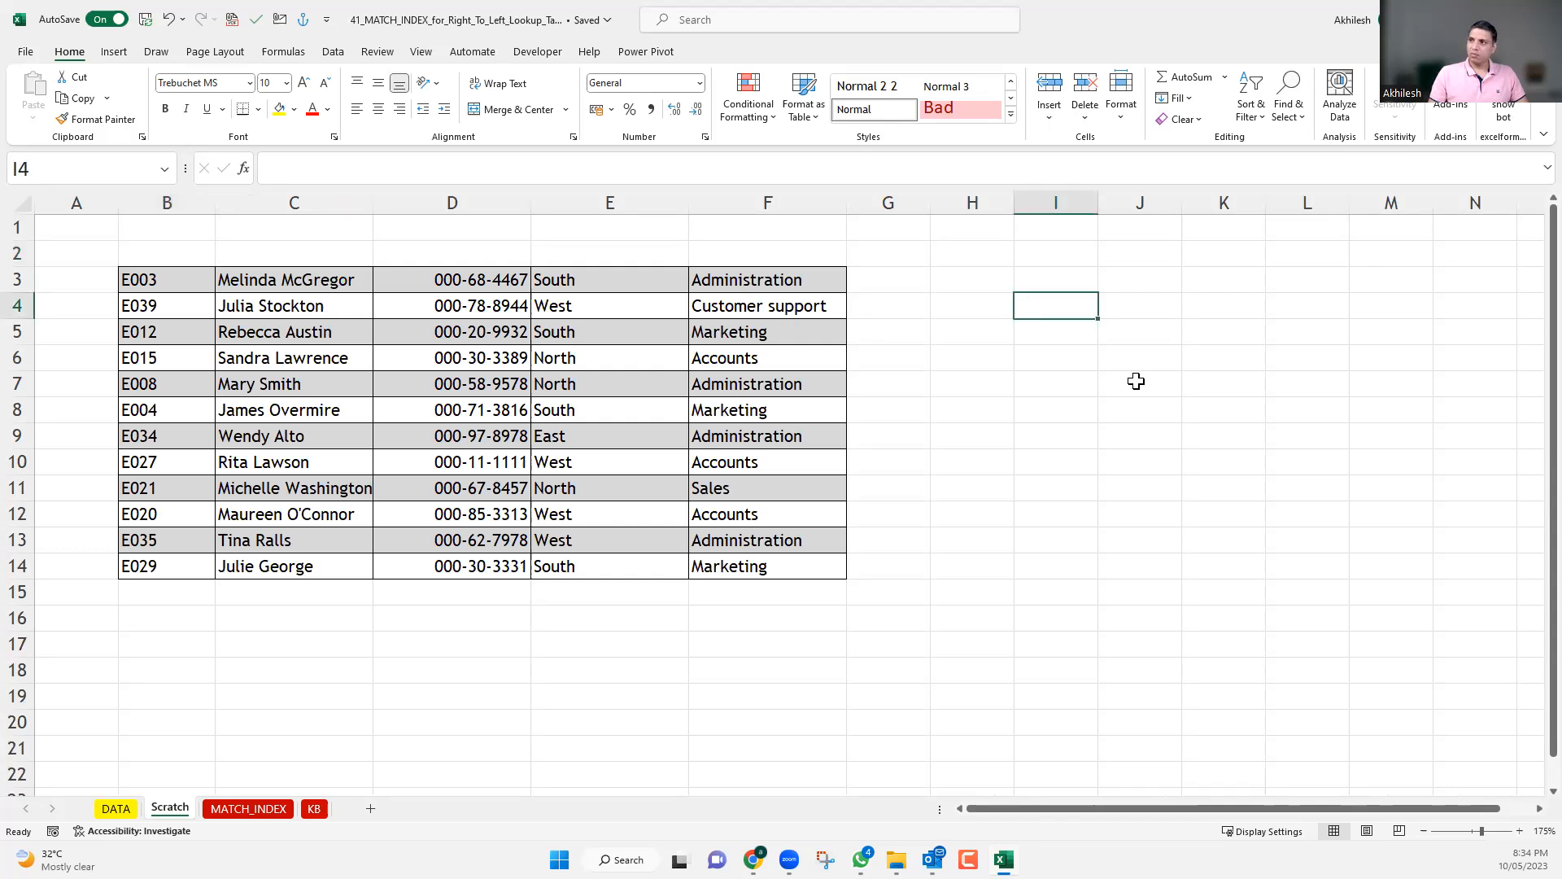
type("5")
key("Tab")
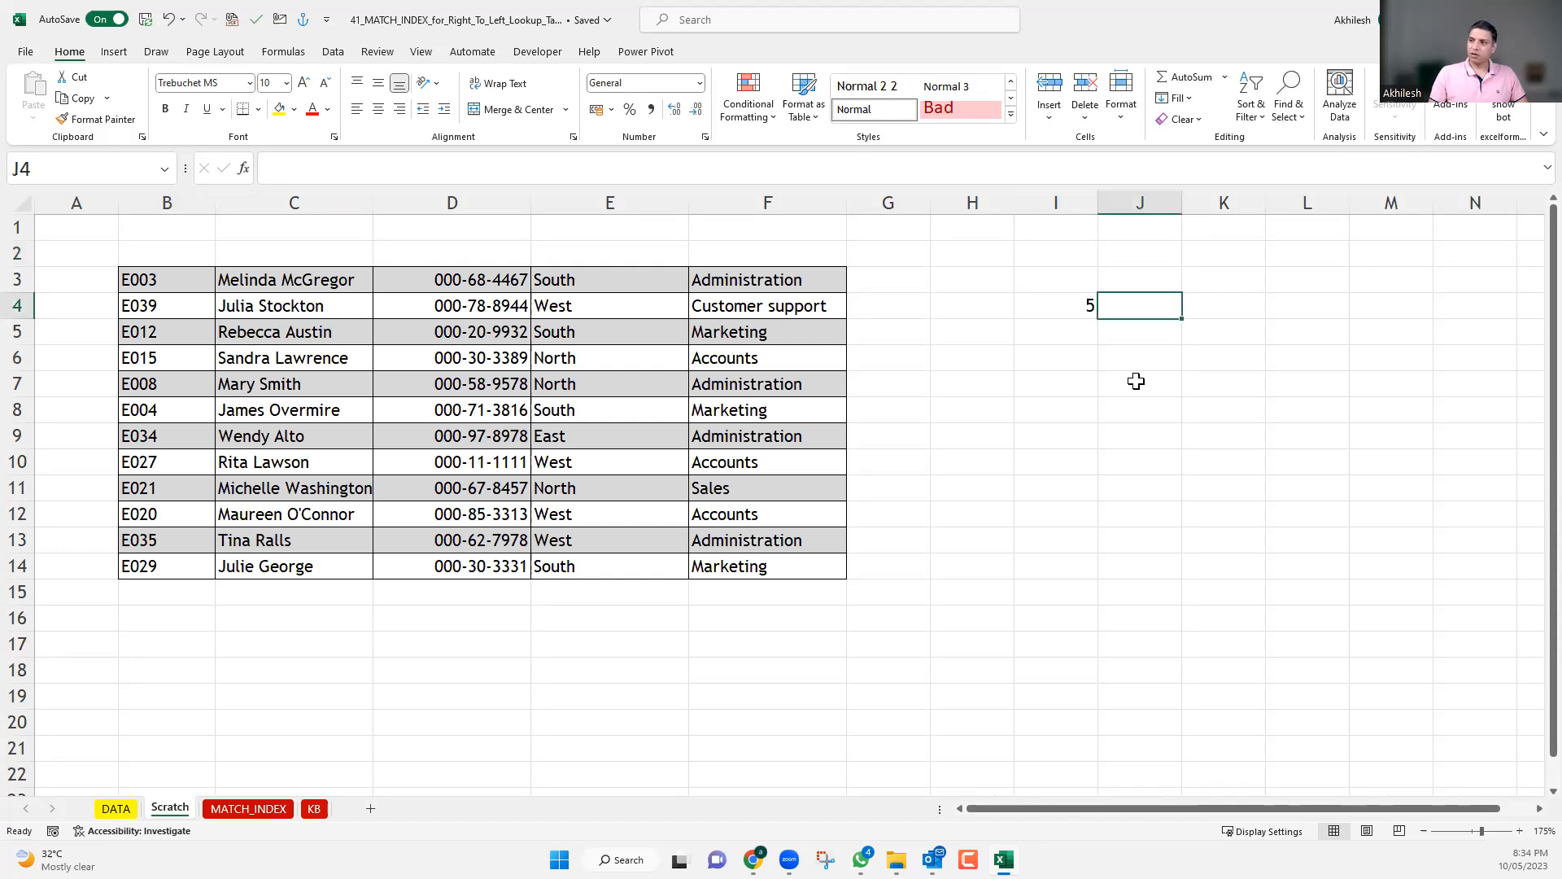
type("2")
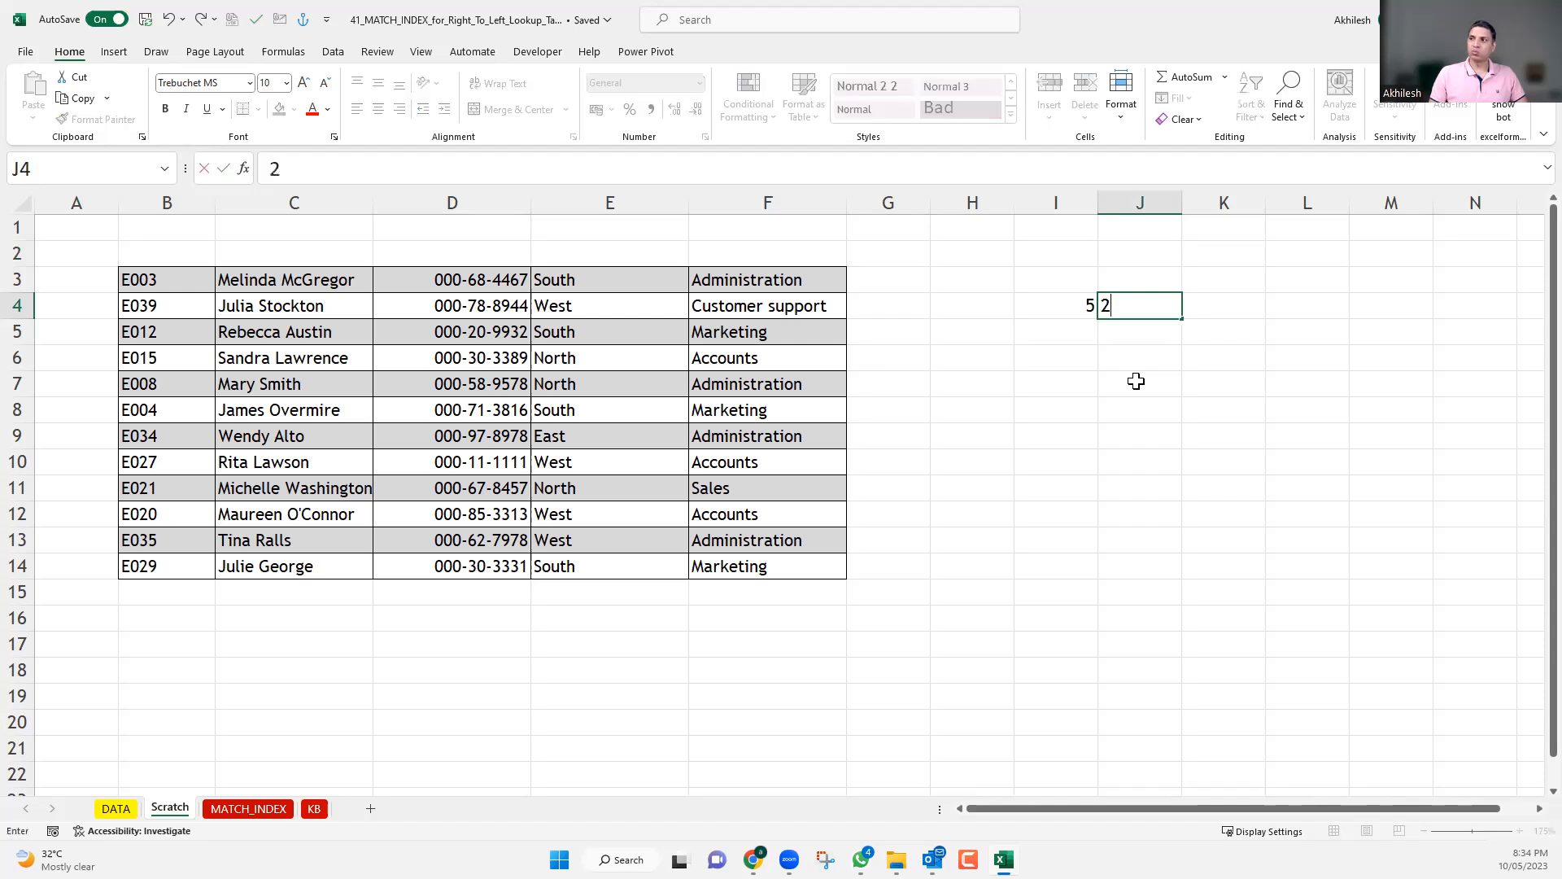
key("Return")
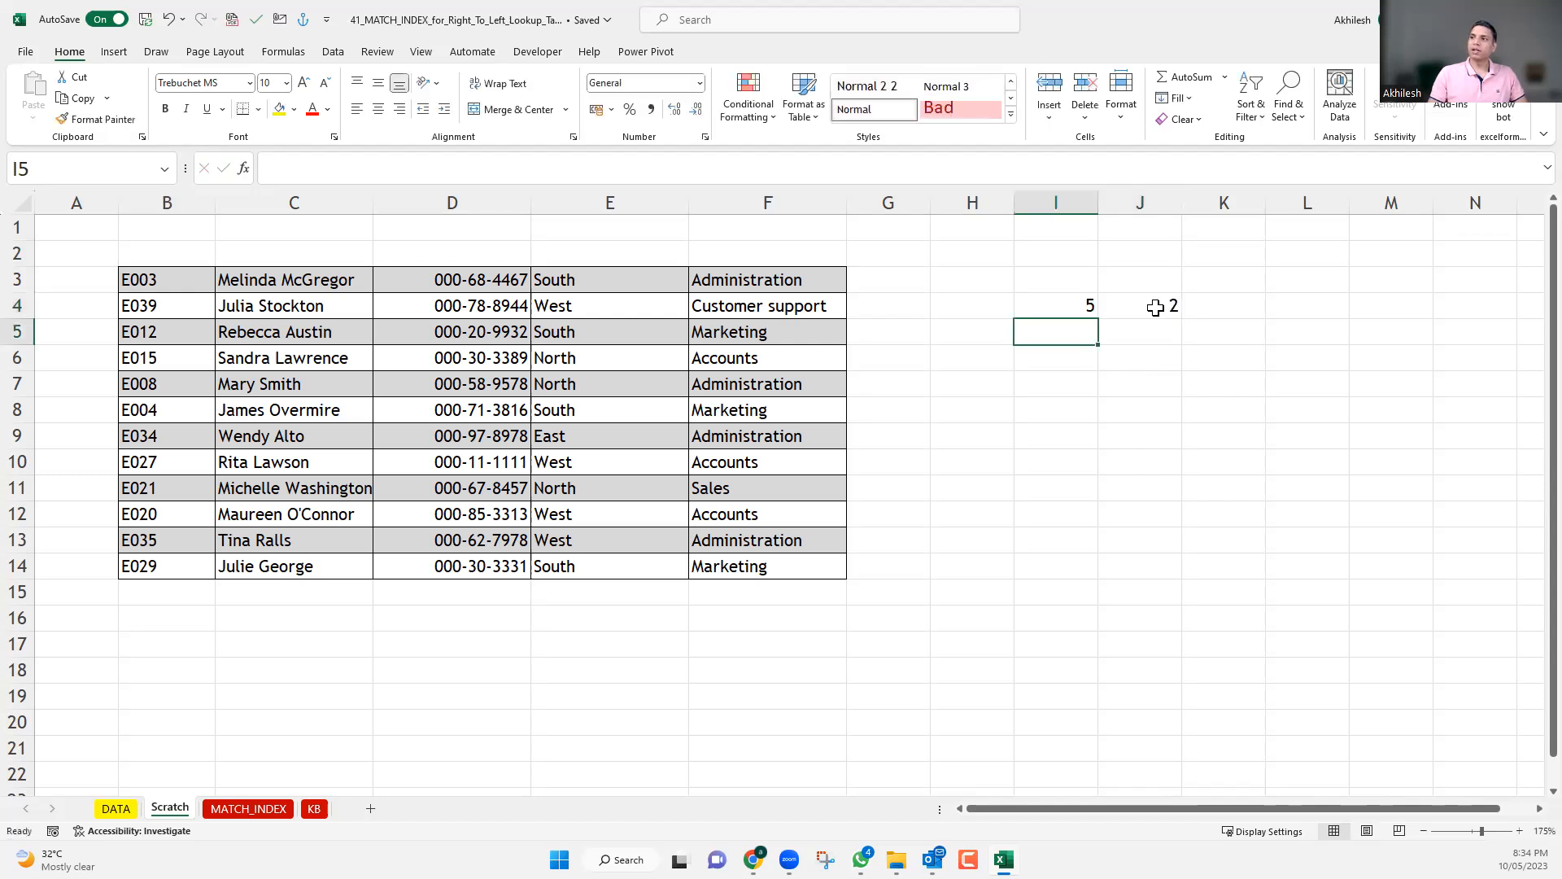
Label the example row and column numbers with the headings R in I3 and C in J3.
left_click(1074, 283)
type("R")
key("Tab")
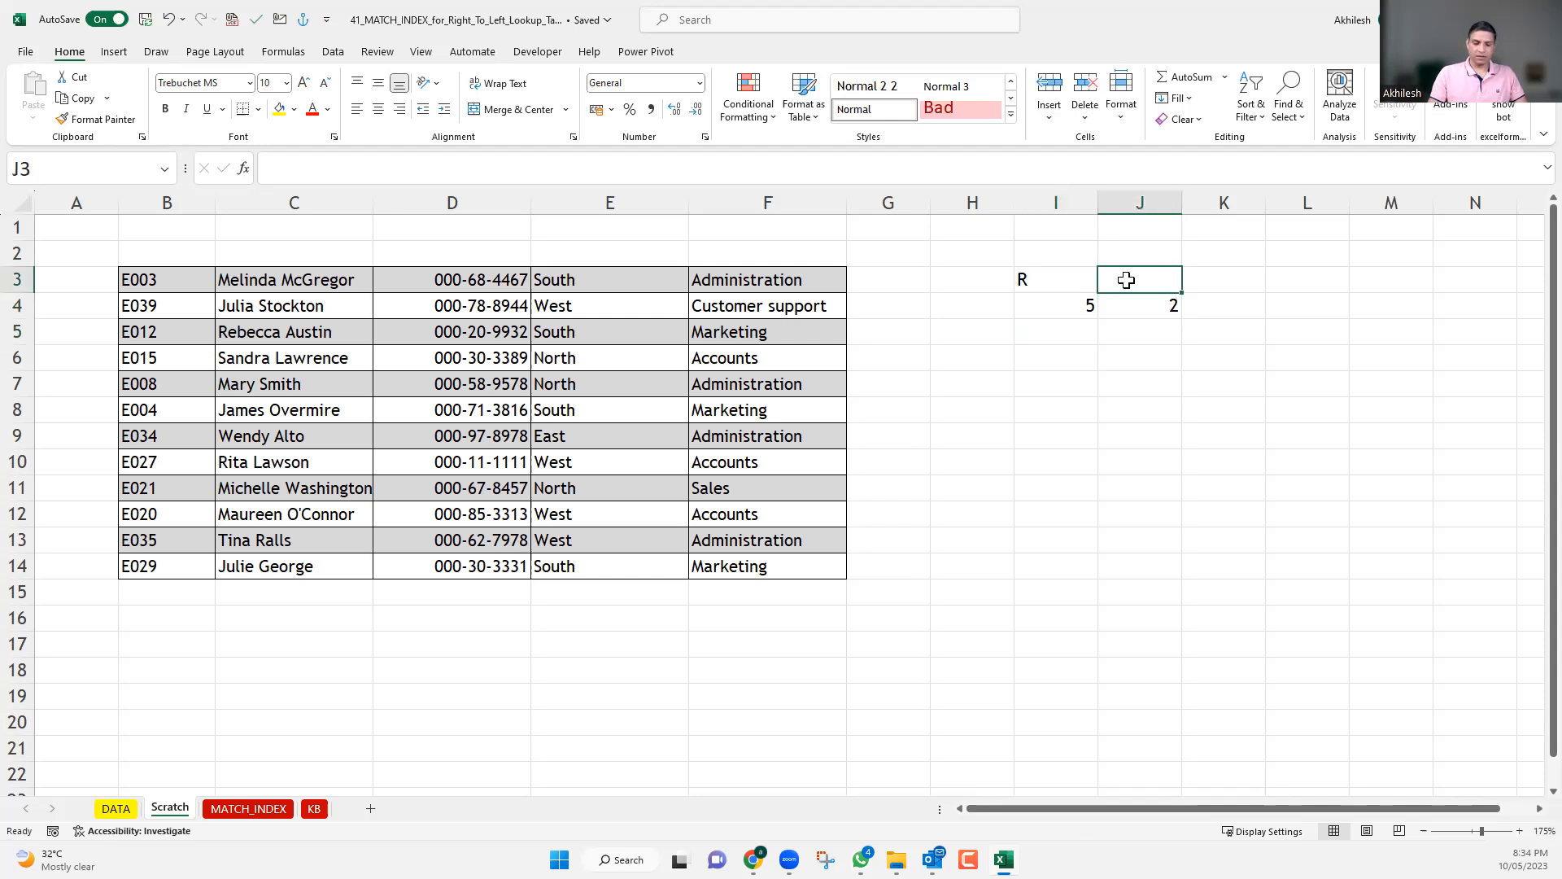
type("C")
key("Return")
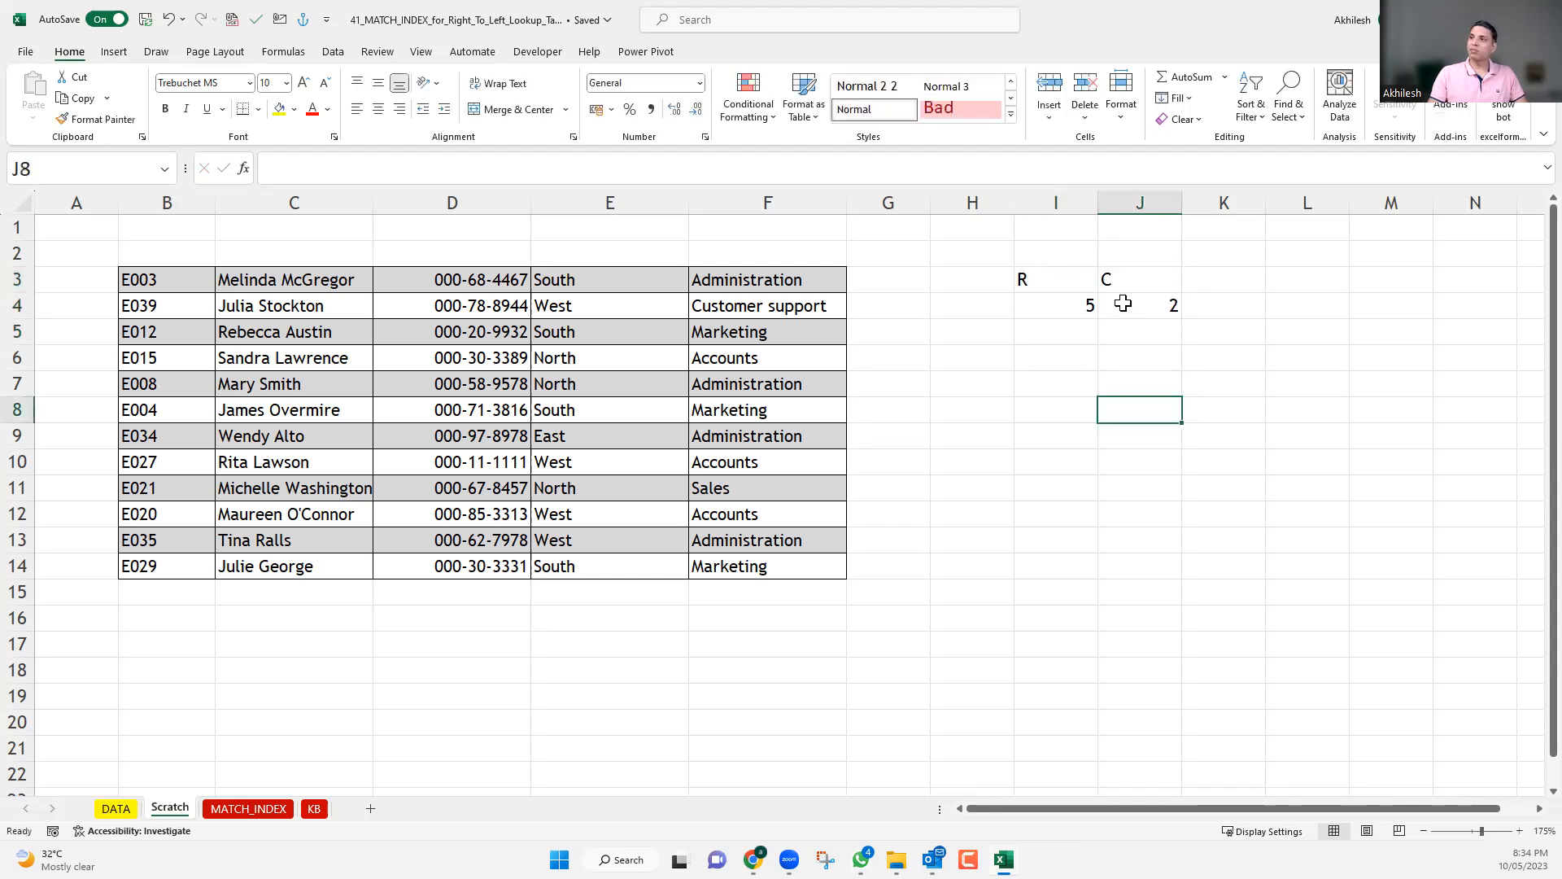
Centre the headings and numbers in I3:J4 horizontally.
left_click_drag(1033, 276, 1155, 308)
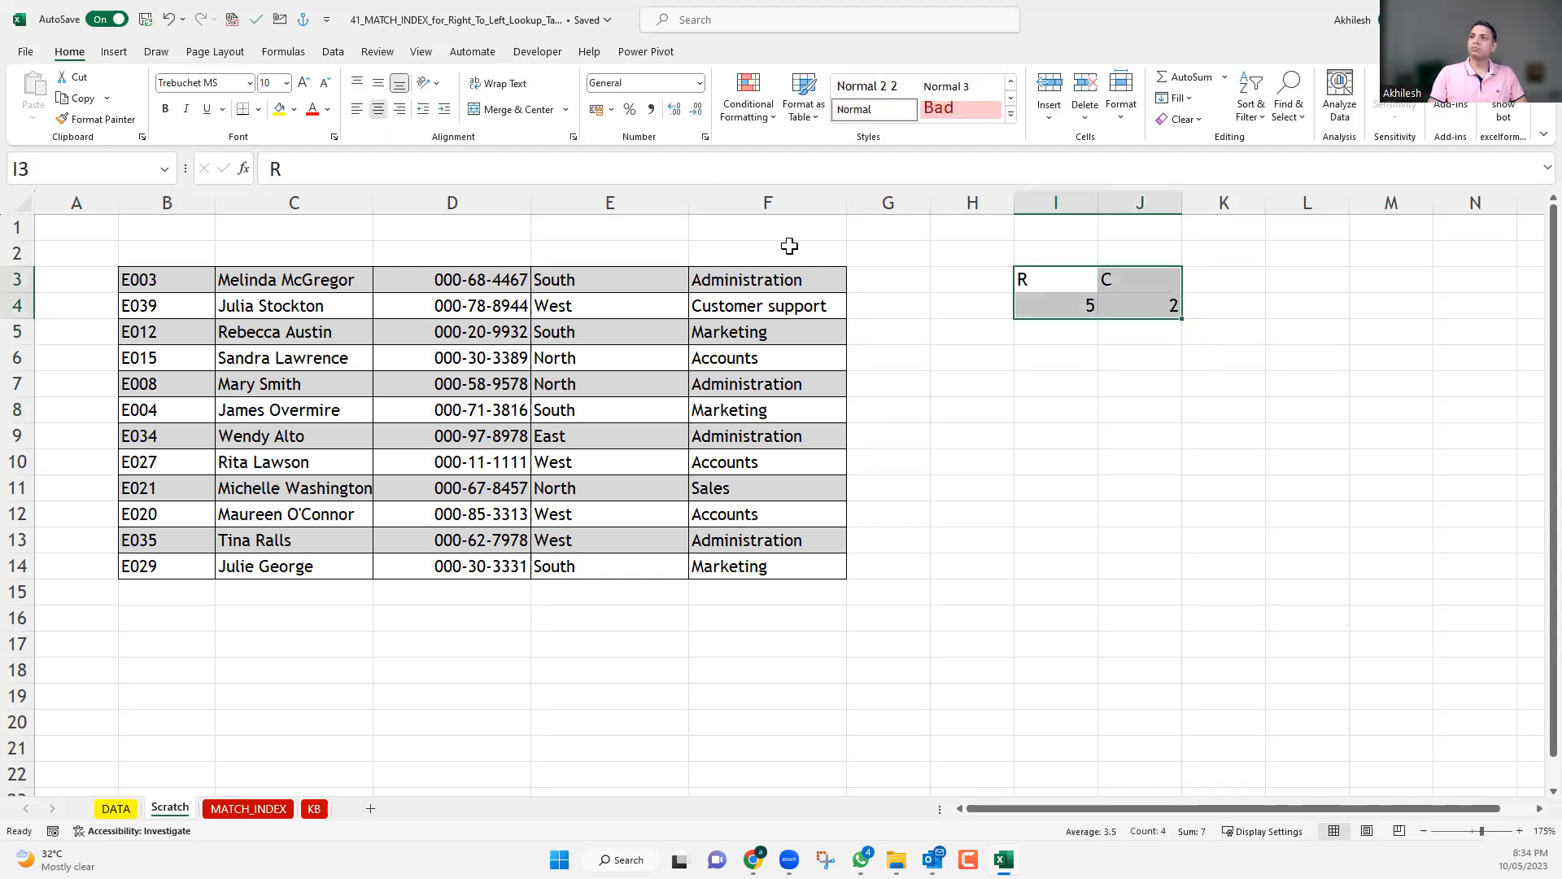
key("alt+h")
key("a")
key("c")
left_click(1150, 429)
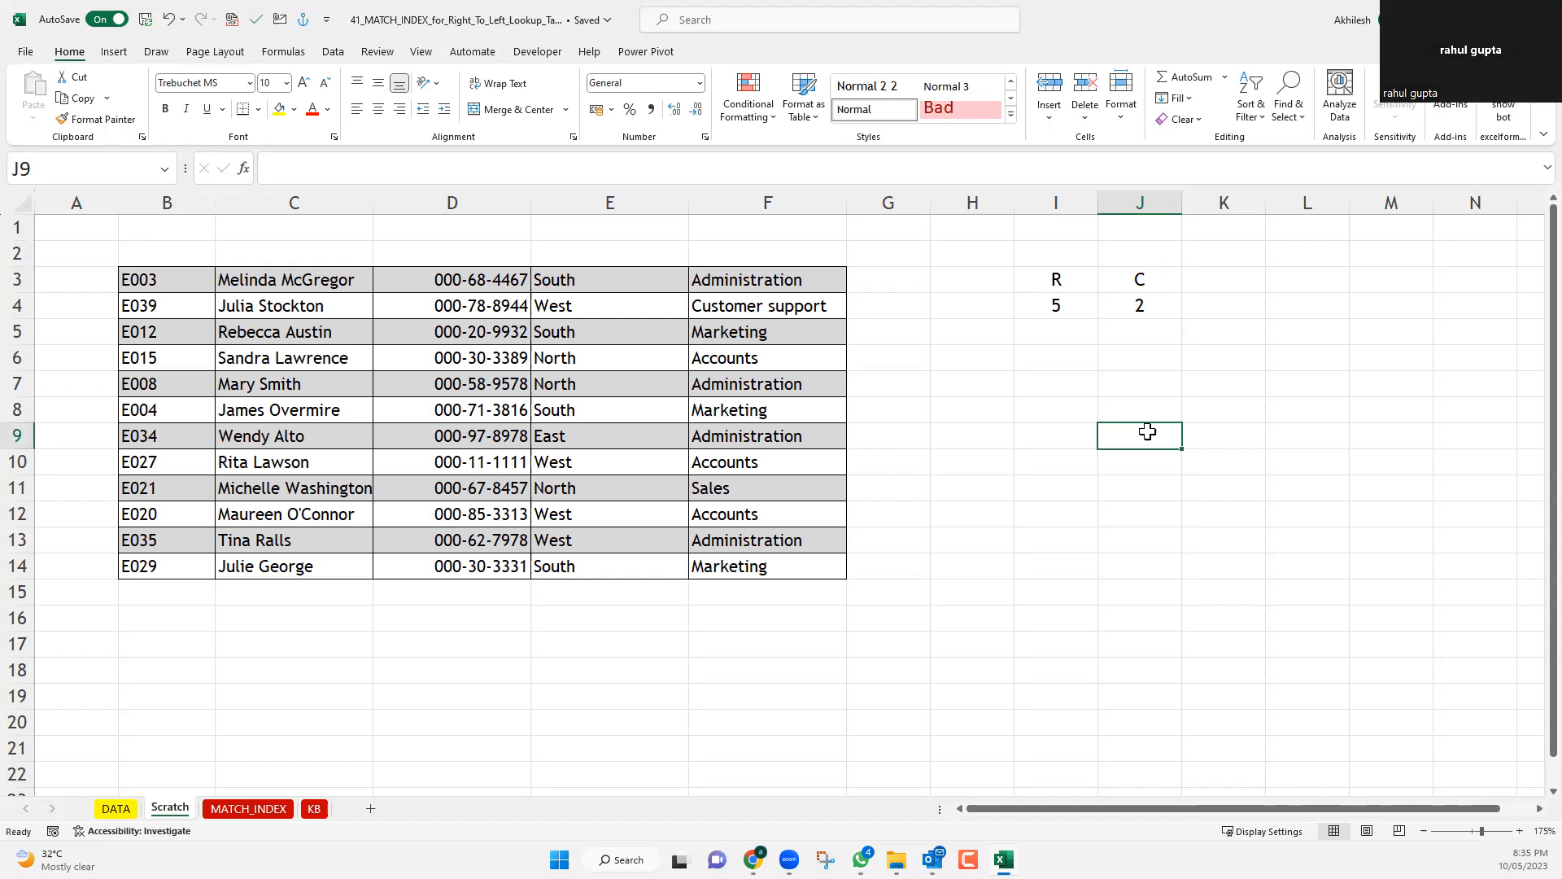
Trace which cell lies at row 5, column 2 of the B3:F14 block, counting within the block instead of using sheet row numbers.
left_click(224, 334)
left_click_drag(161, 334, 753, 334)
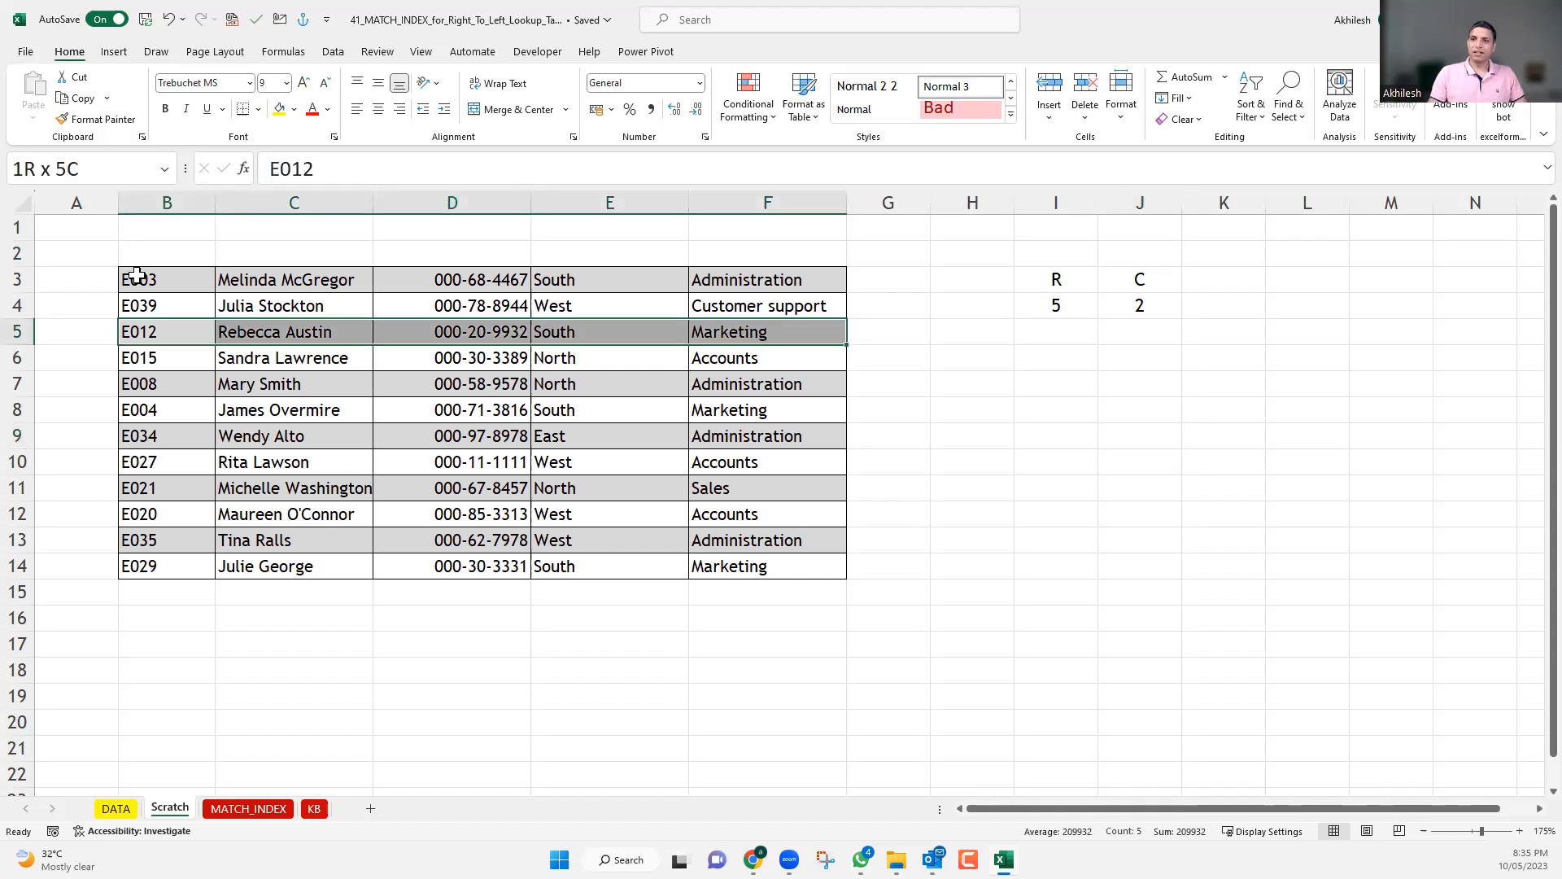
left_click_drag(150, 280, 752, 565)
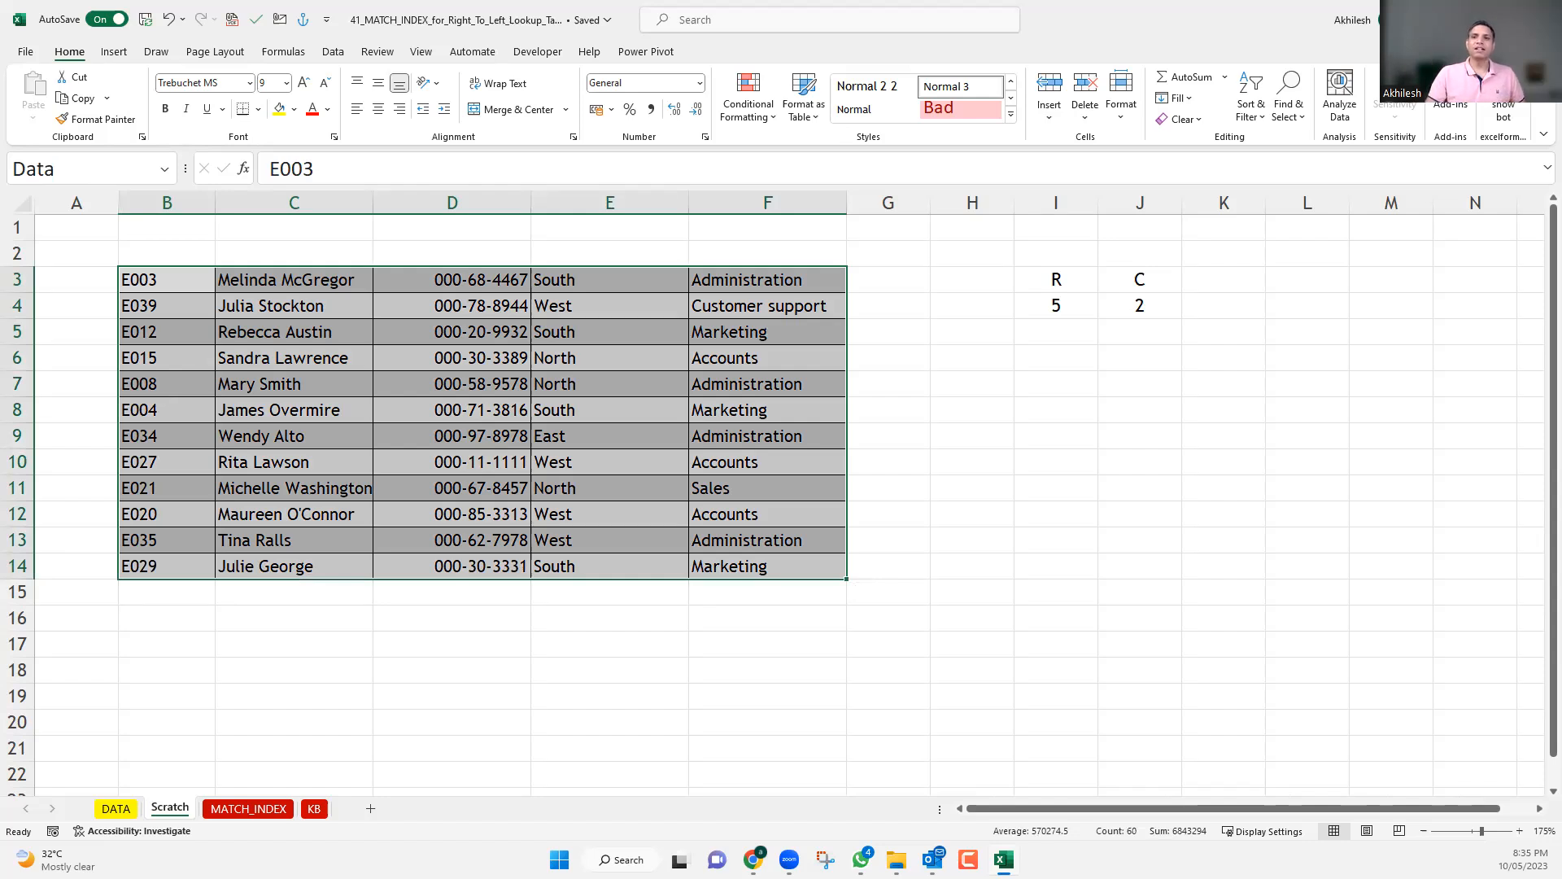
left_click(18, 331)
left_click(174, 280)
left_click_drag(462, 433, 798, 569)
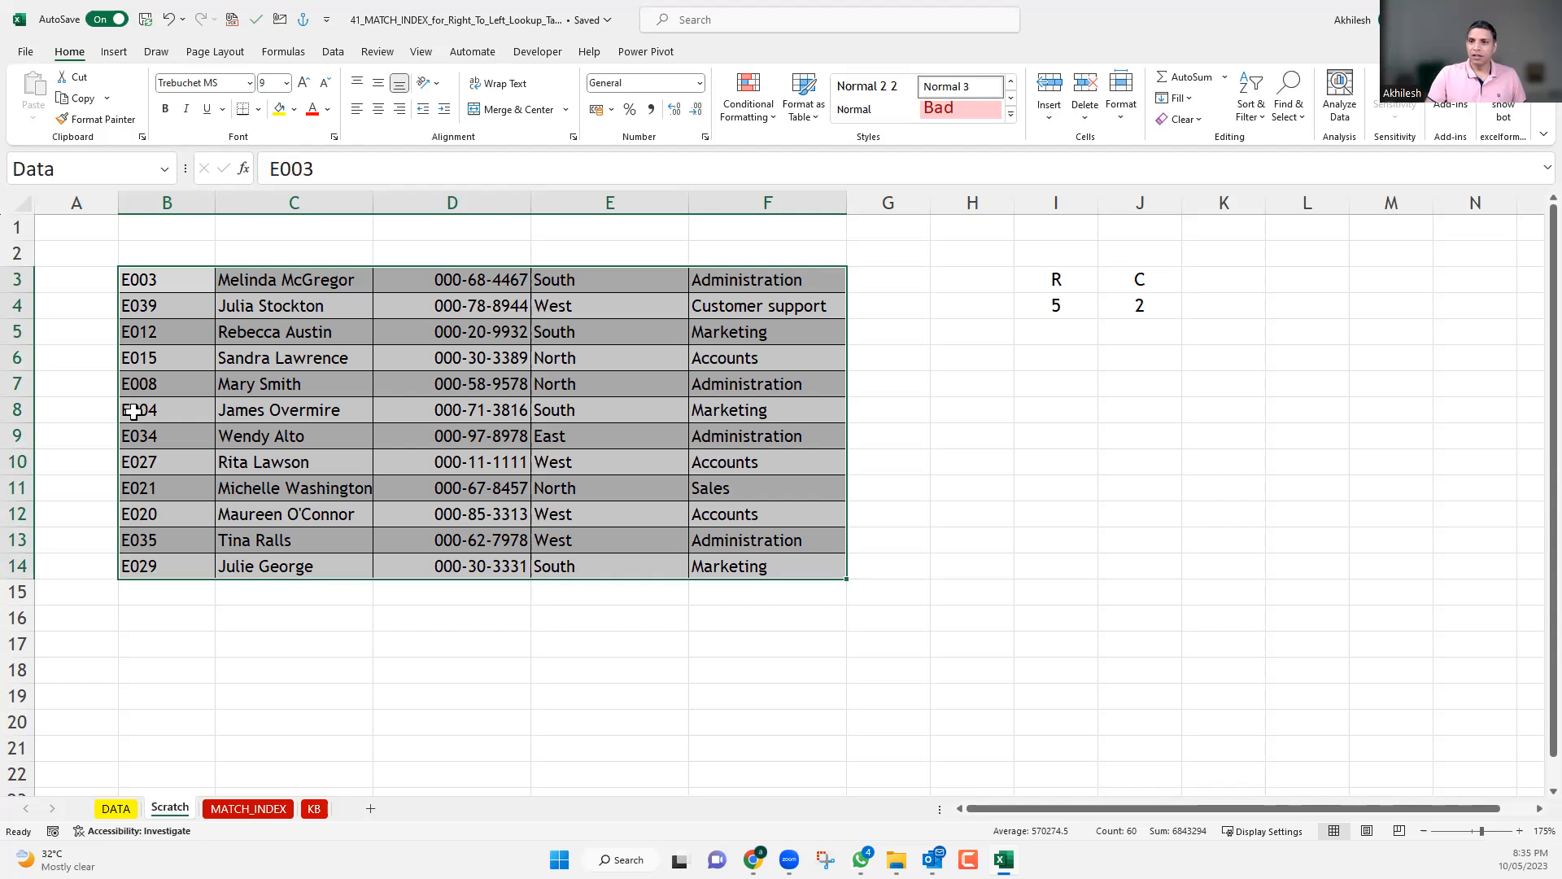
left_click_drag(157, 279, 170, 384)
left_click(171, 384)
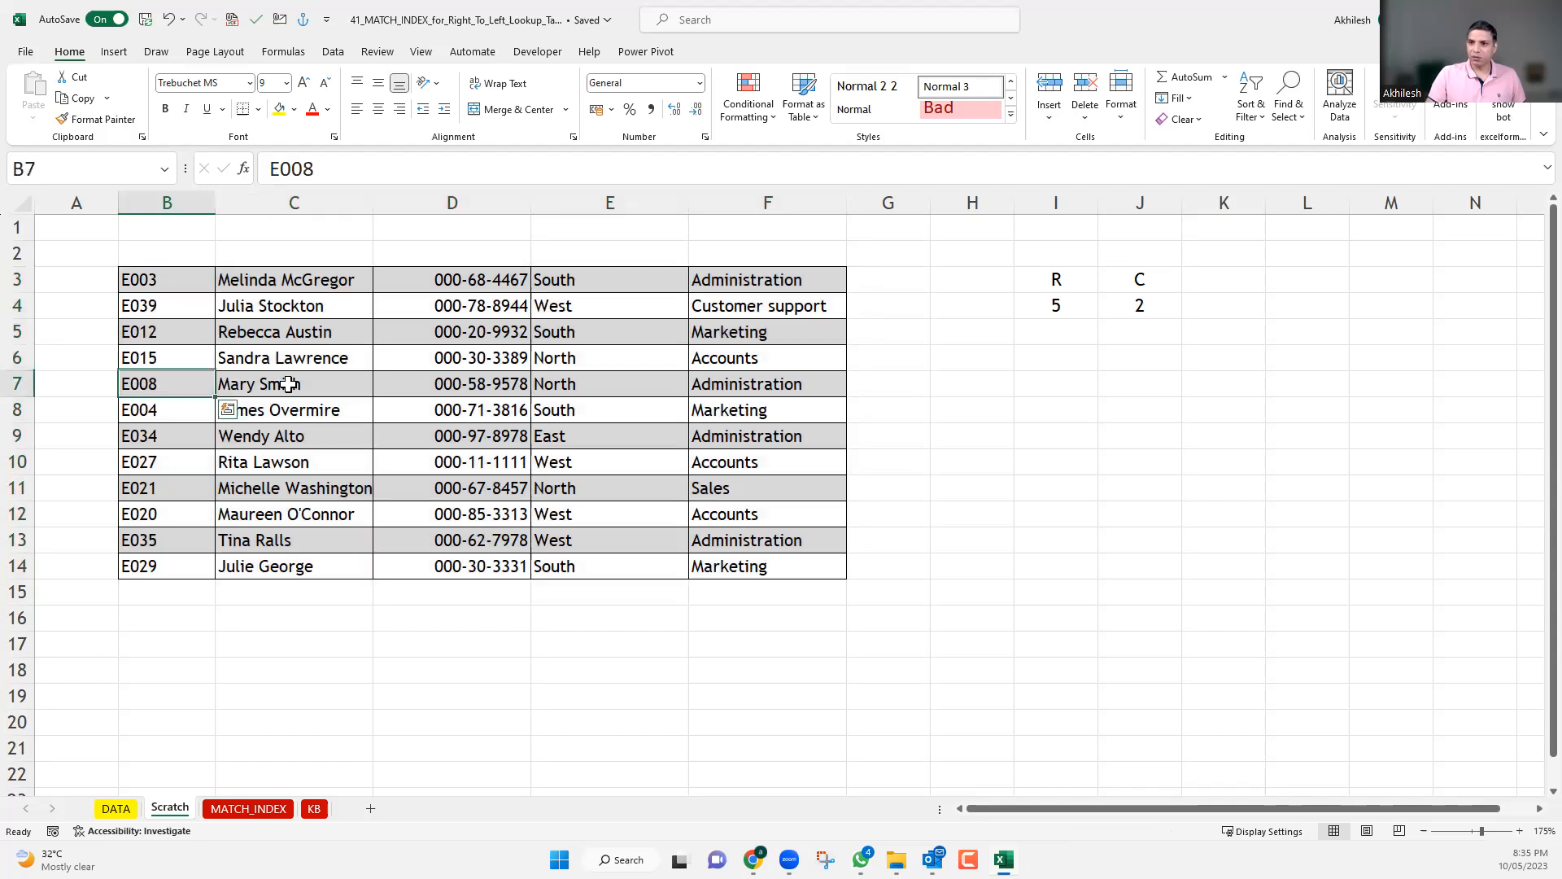
left_click(300, 380, "shift")
key("Right")
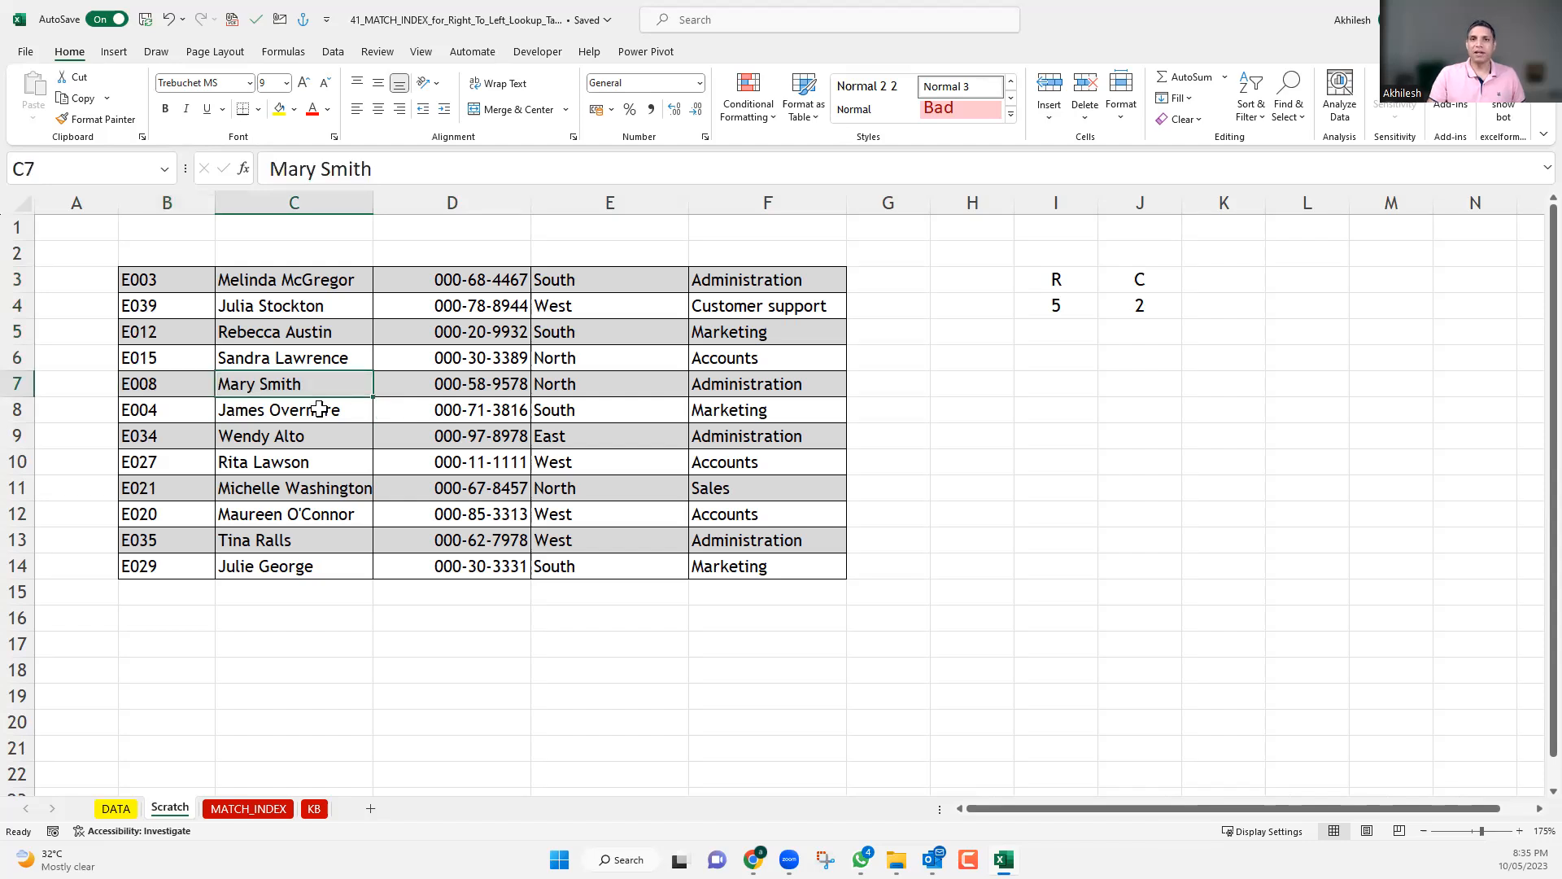
Enter a second example position, with row number 8 in I6 and column number 5 in J6.
left_click(1076, 357)
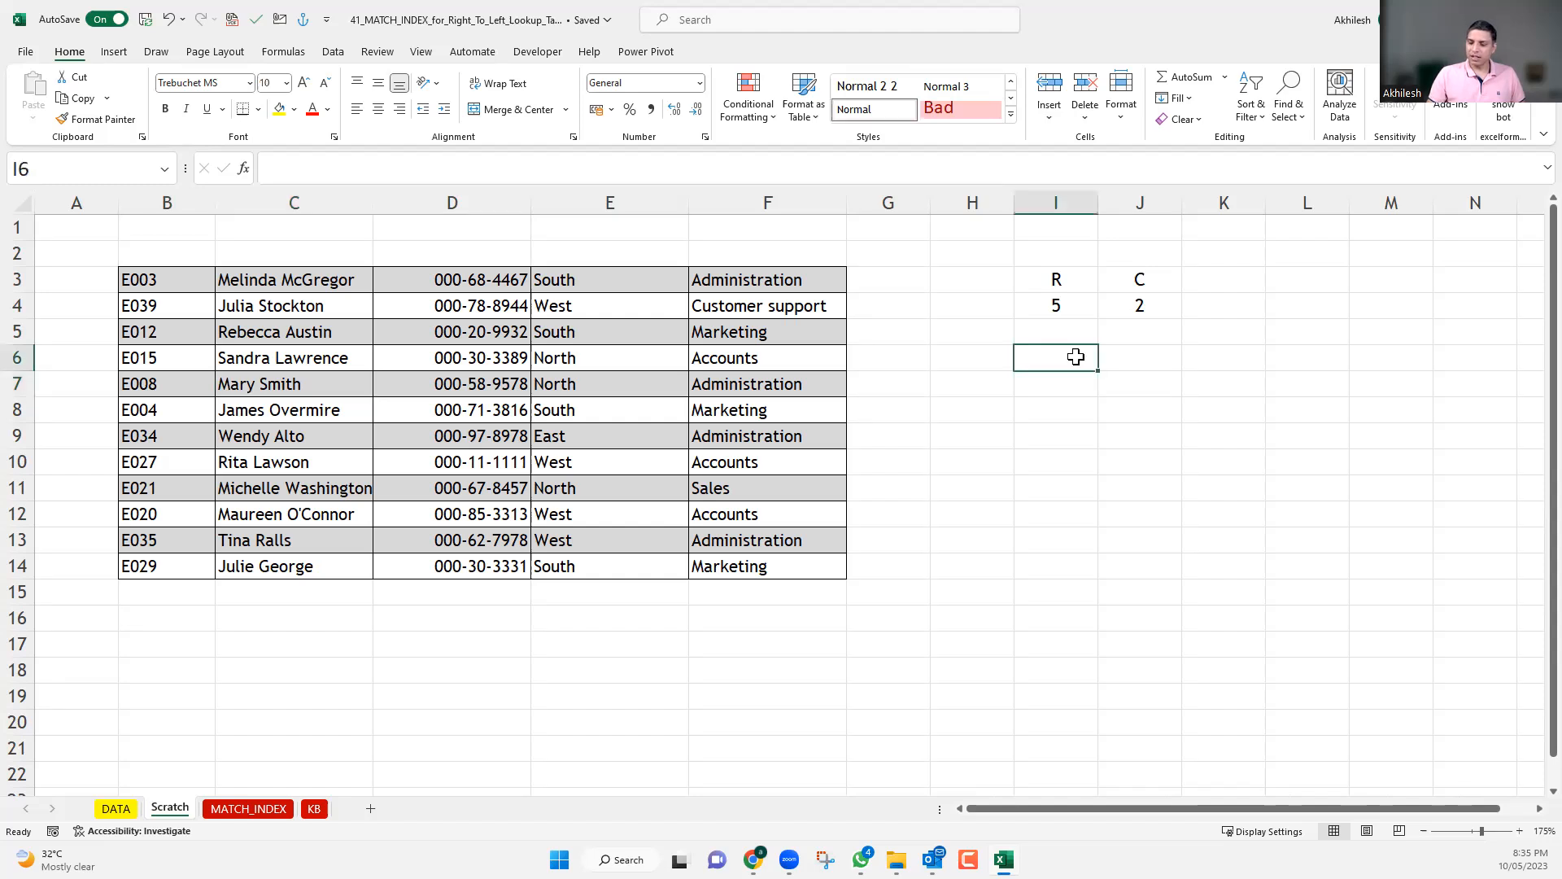
type("8")
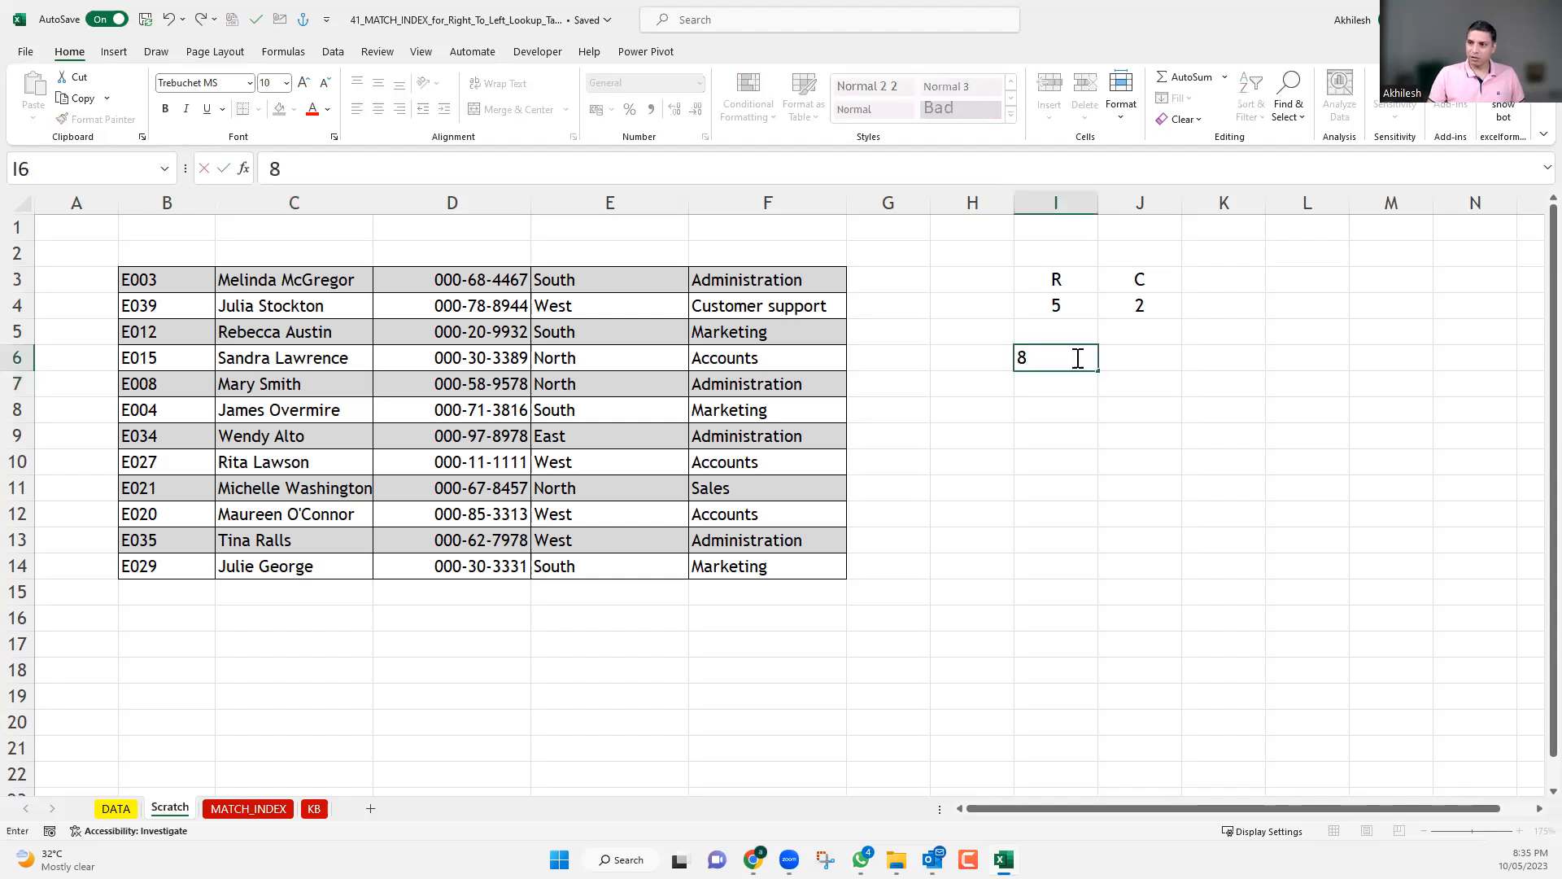
type("8")
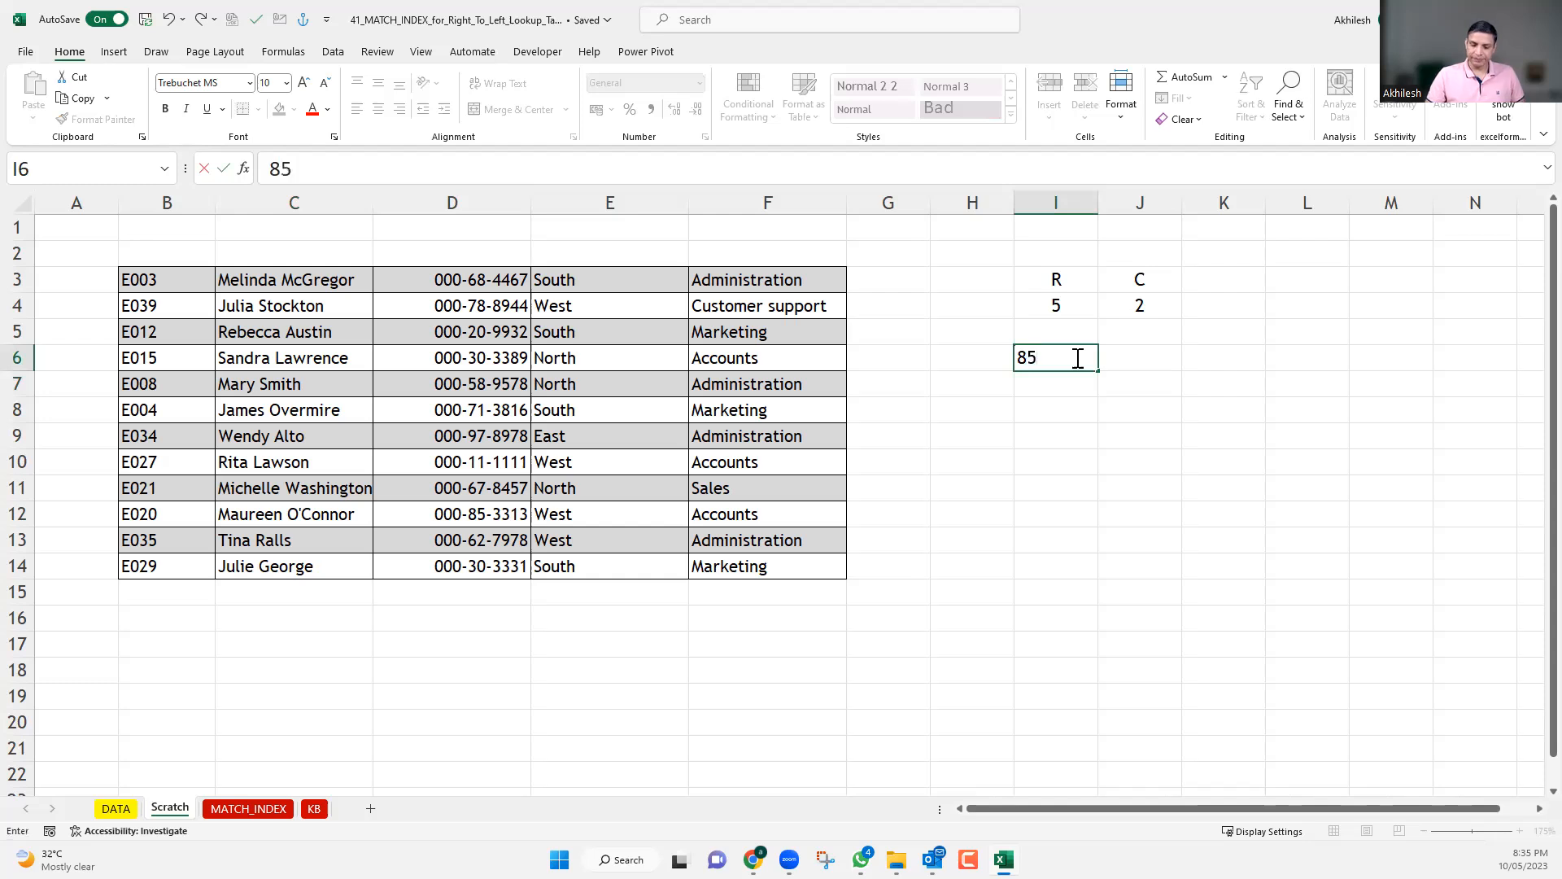
key("Tab")
type("5")
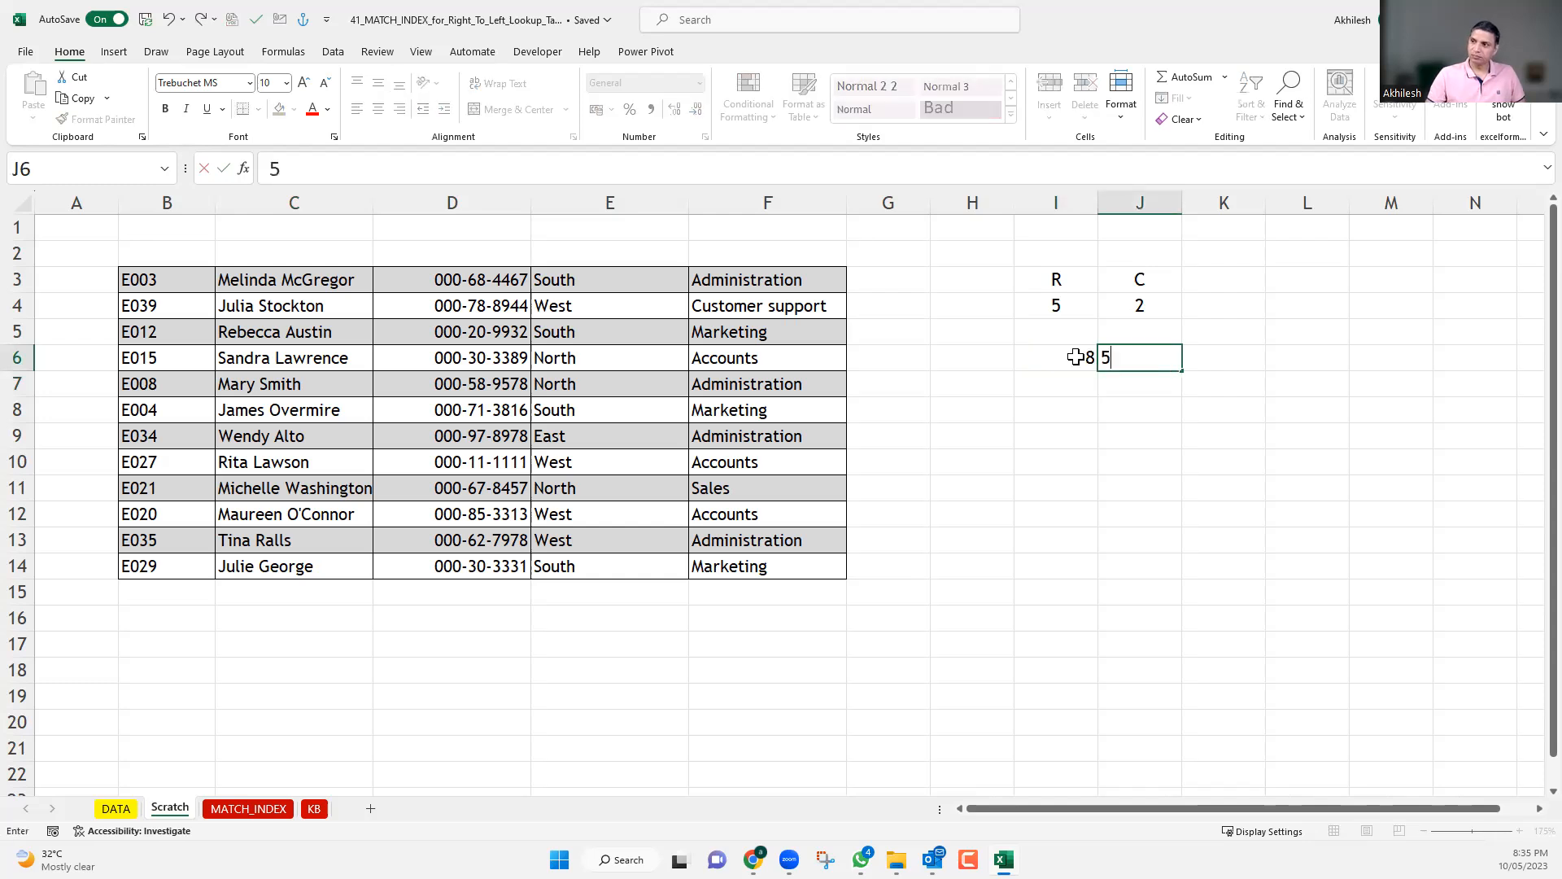
left_click(1051, 436)
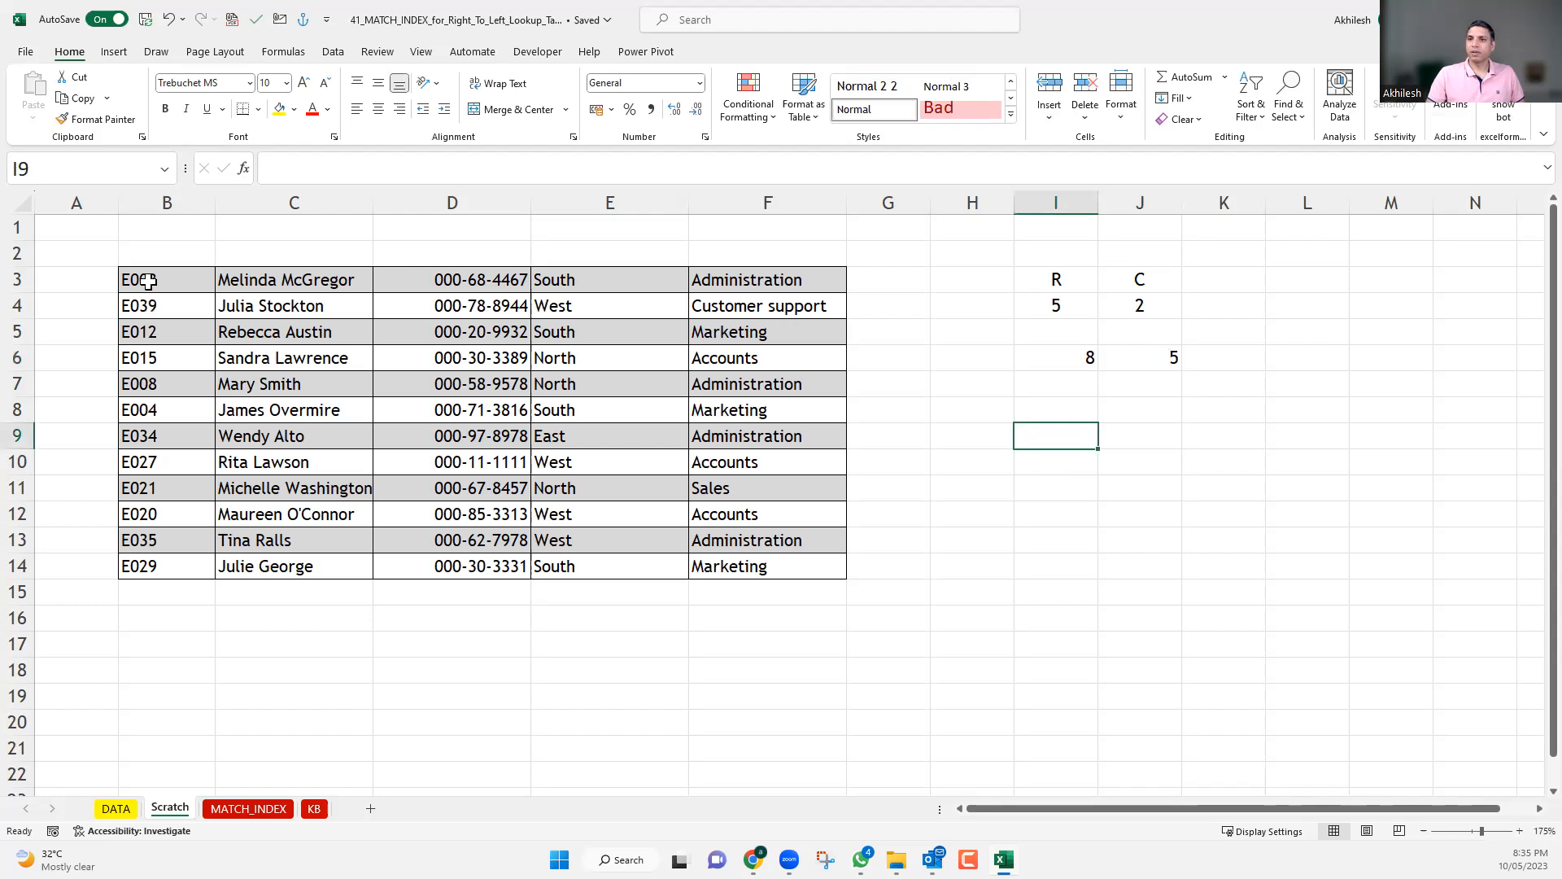
Trace which cell lies at row 8, column 5 of the B3:F14 block, counting within the block.
left_click_drag(149, 281, 163, 411)
left_click_drag(168, 498, 712, 456)
left_click(741, 458)
Clear the example headings and the row and column numbers from I3:J6.
left_click_drag(1053, 271, 1155, 375)
key("Delete")
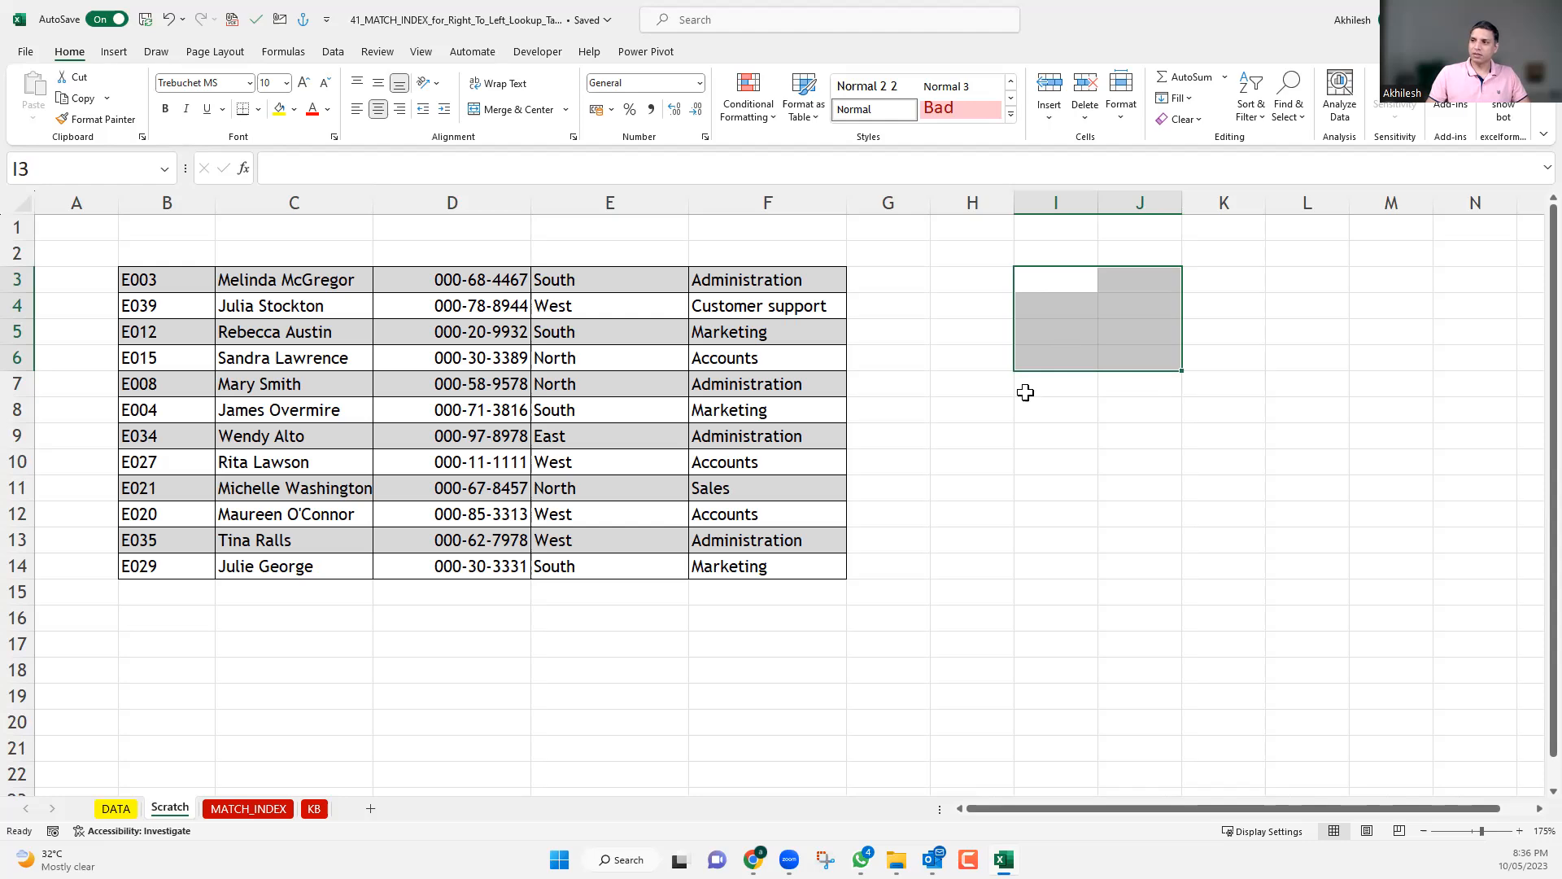
scroll(935, 223, "down", 1, "ctrl")
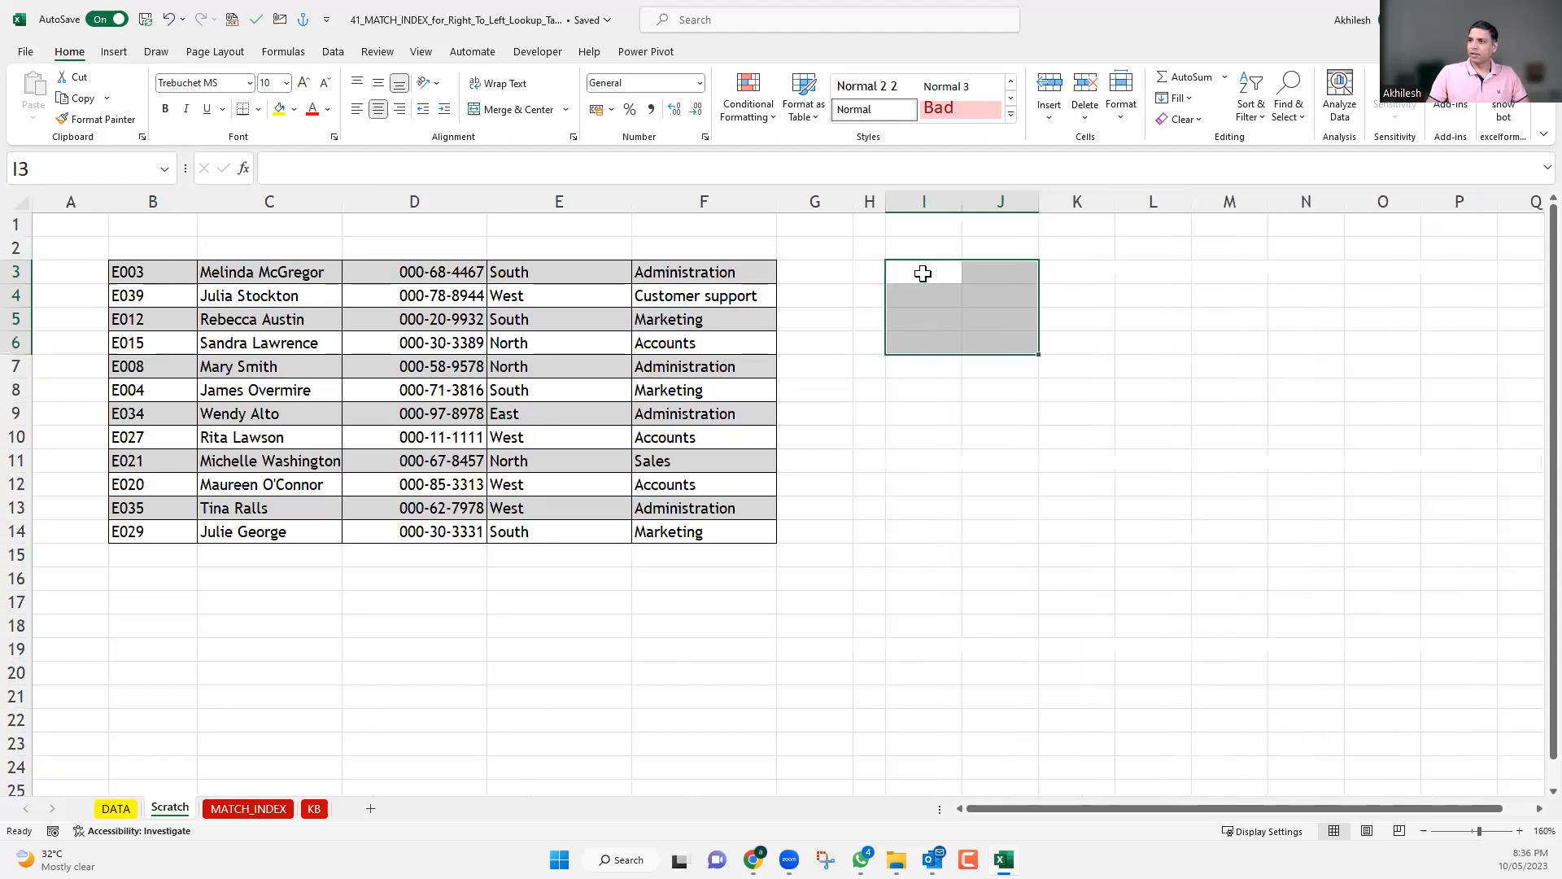
Enter =INDEX(data,5,2) in I3 to return the value at row 5, column 2 of the named range.
left_click(924, 273)
type("=")
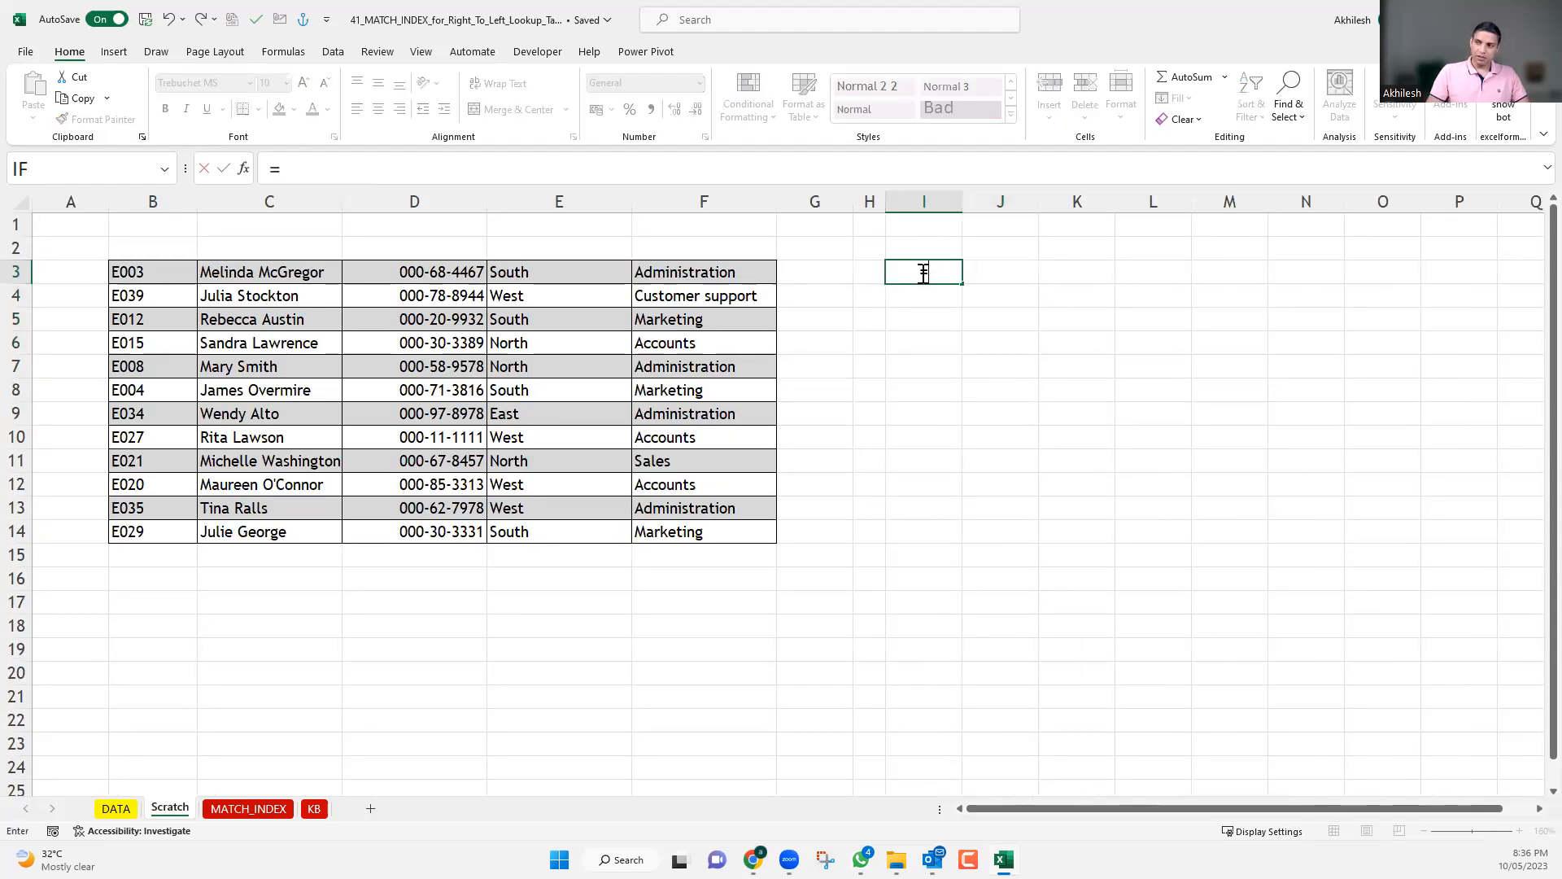
type("in")
key("Tab")
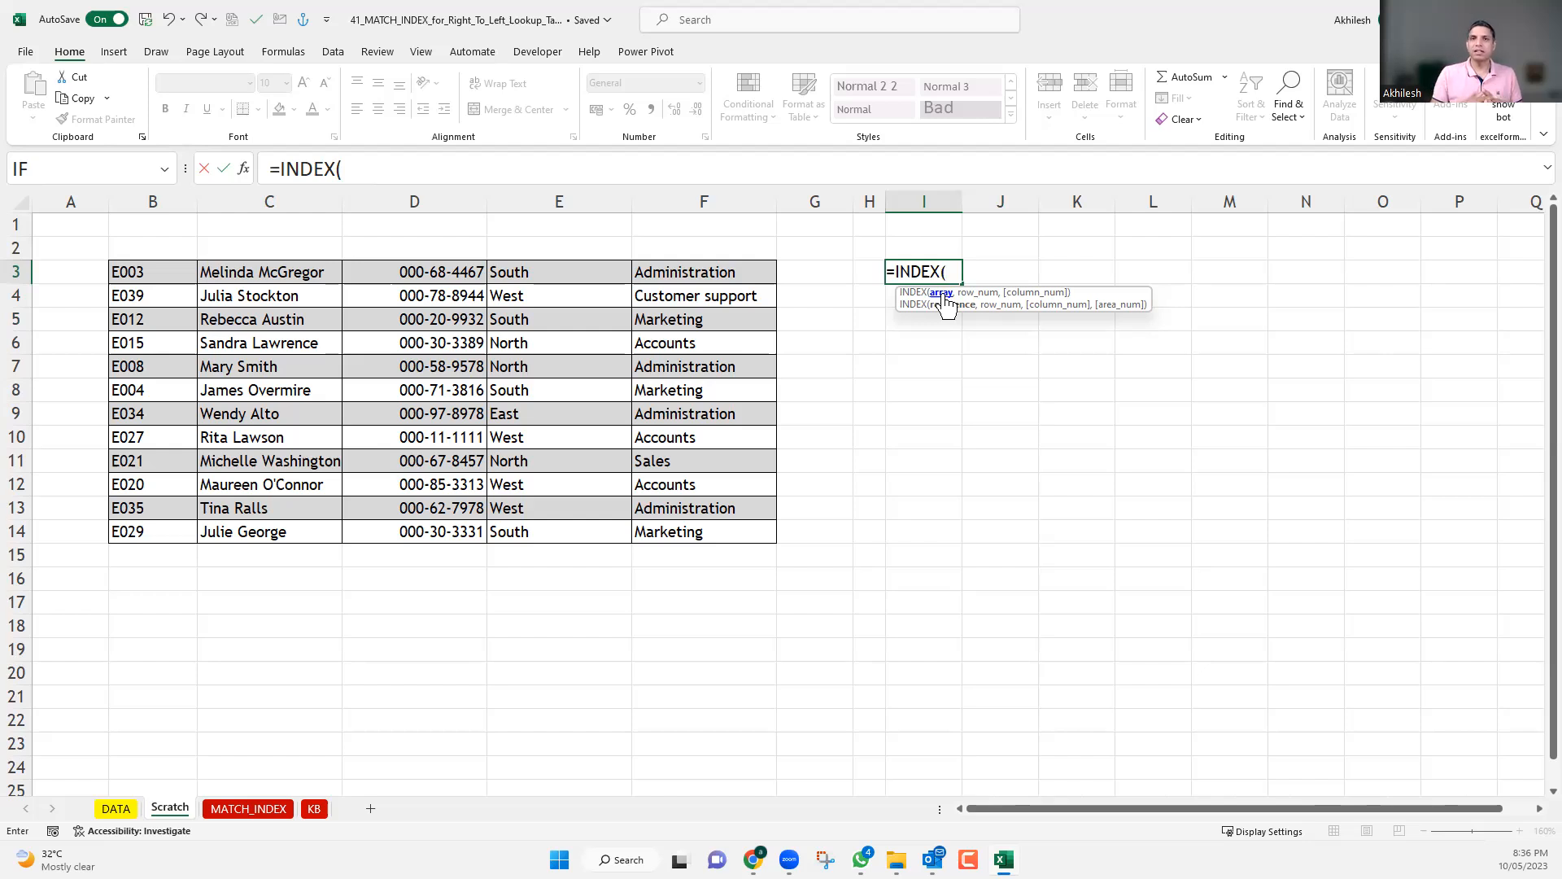
type("da")
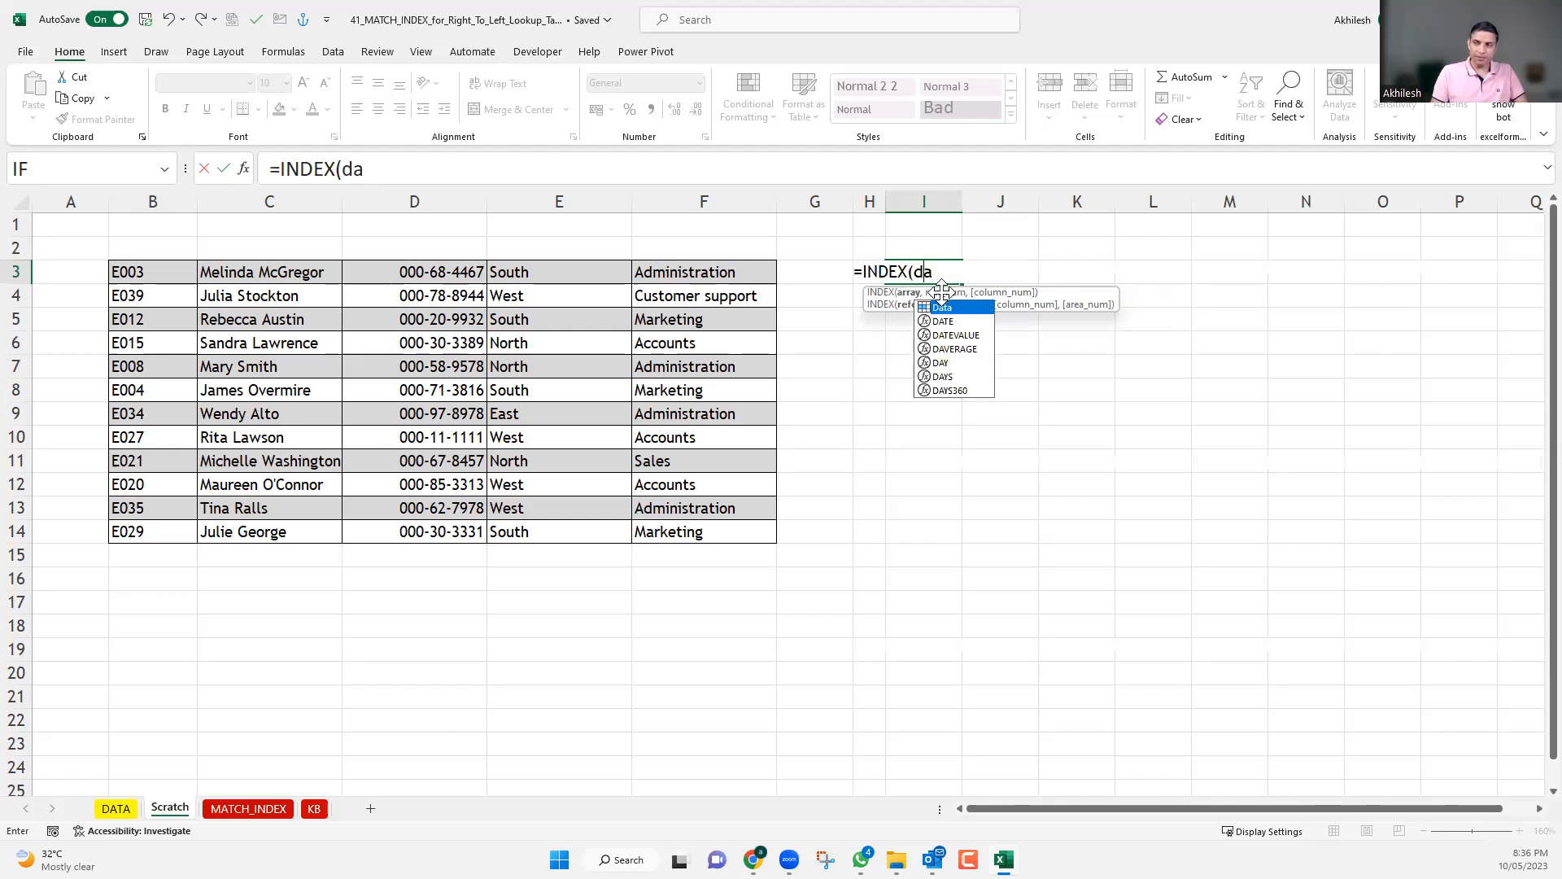
type("ta")
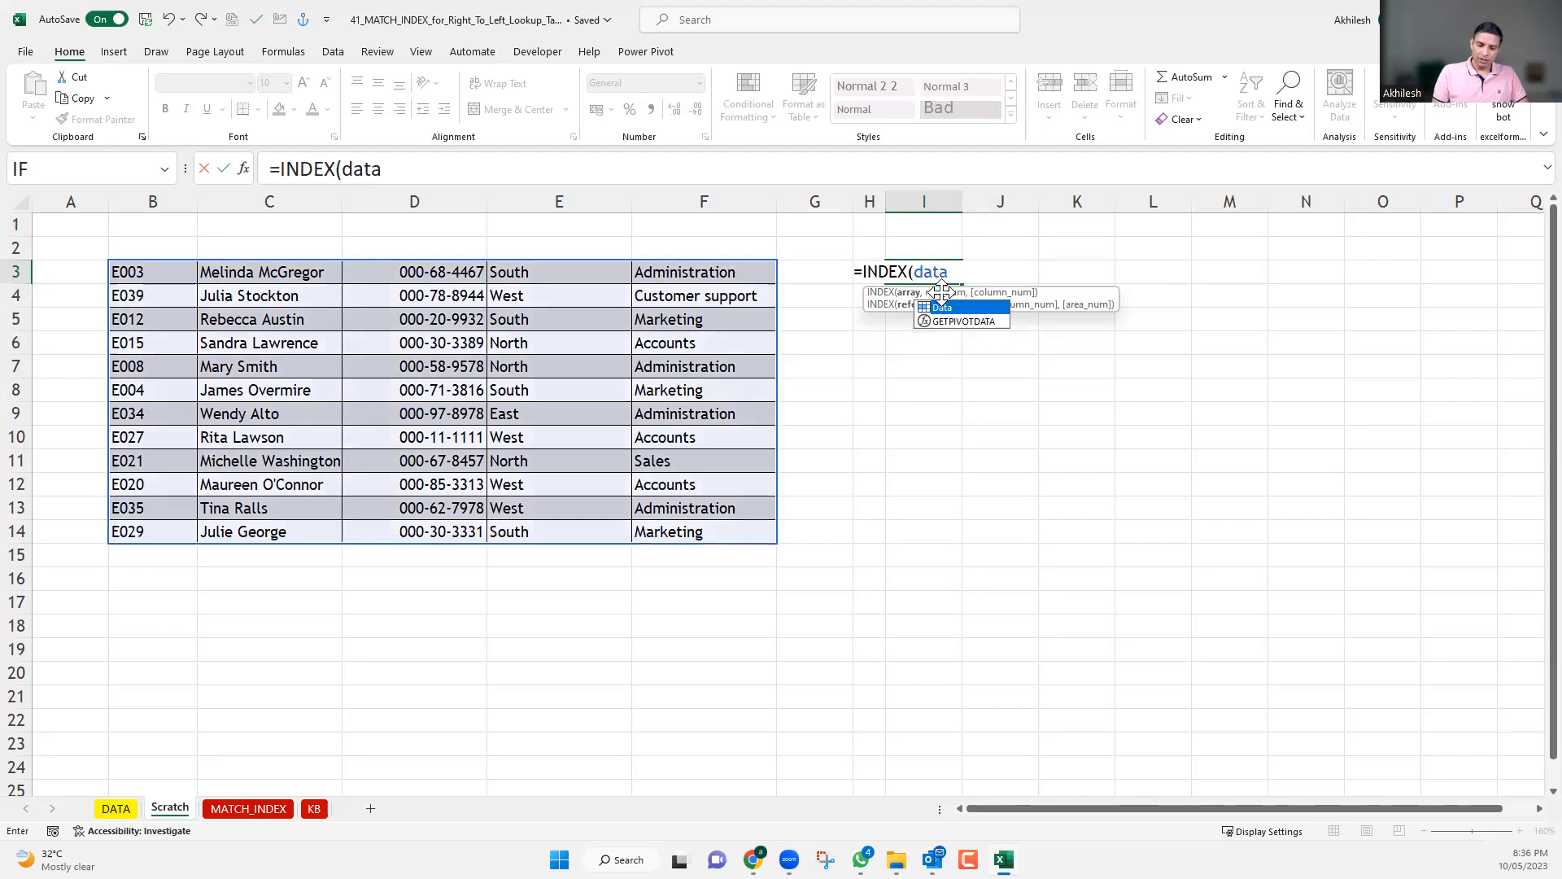
type(",")
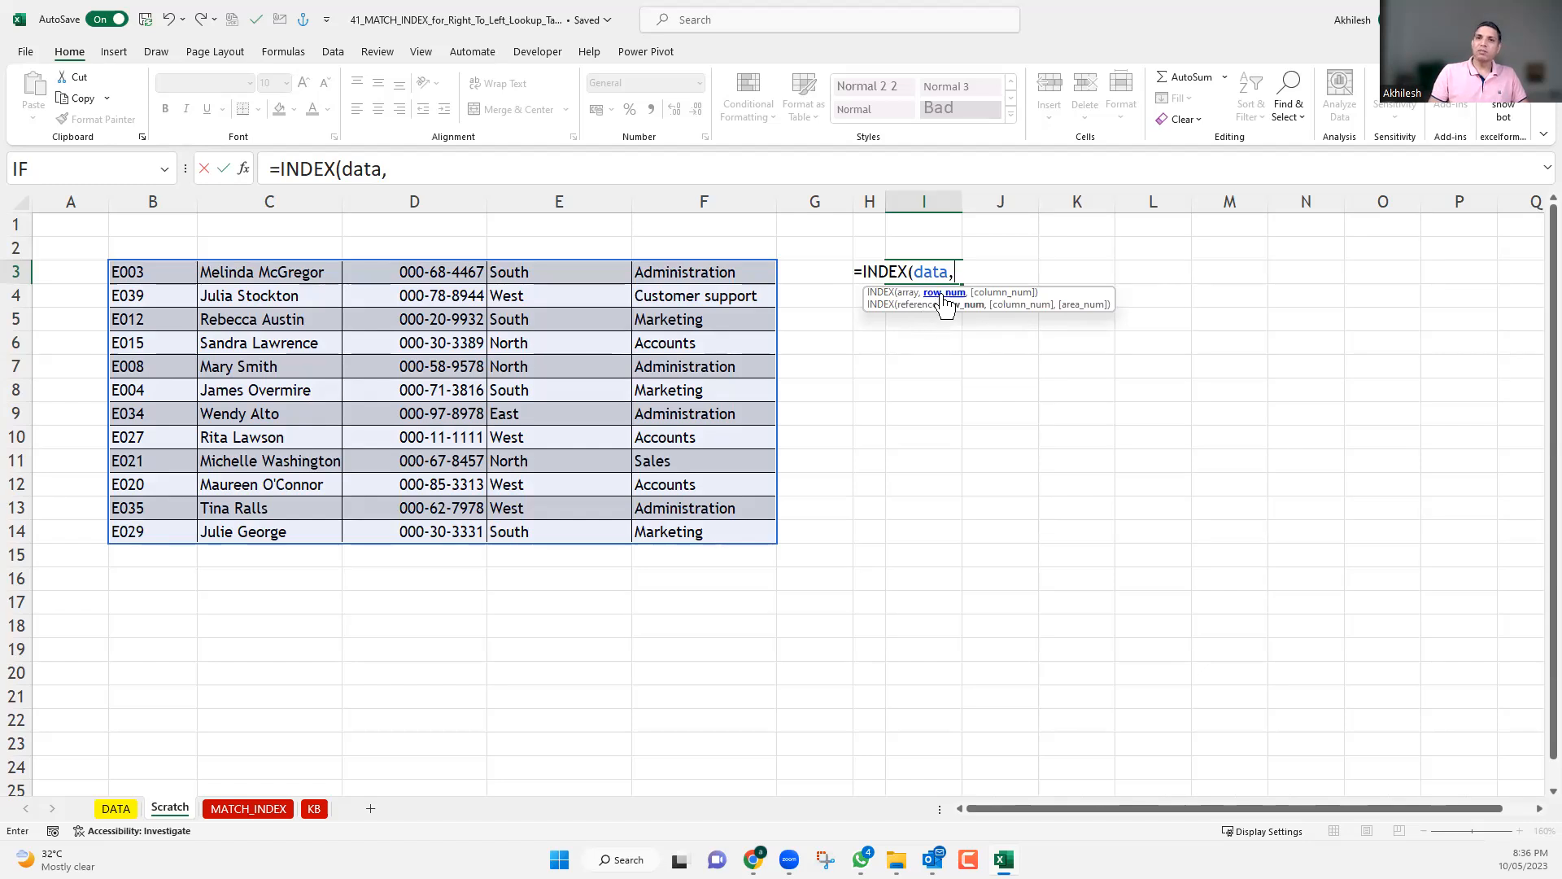
type("5")
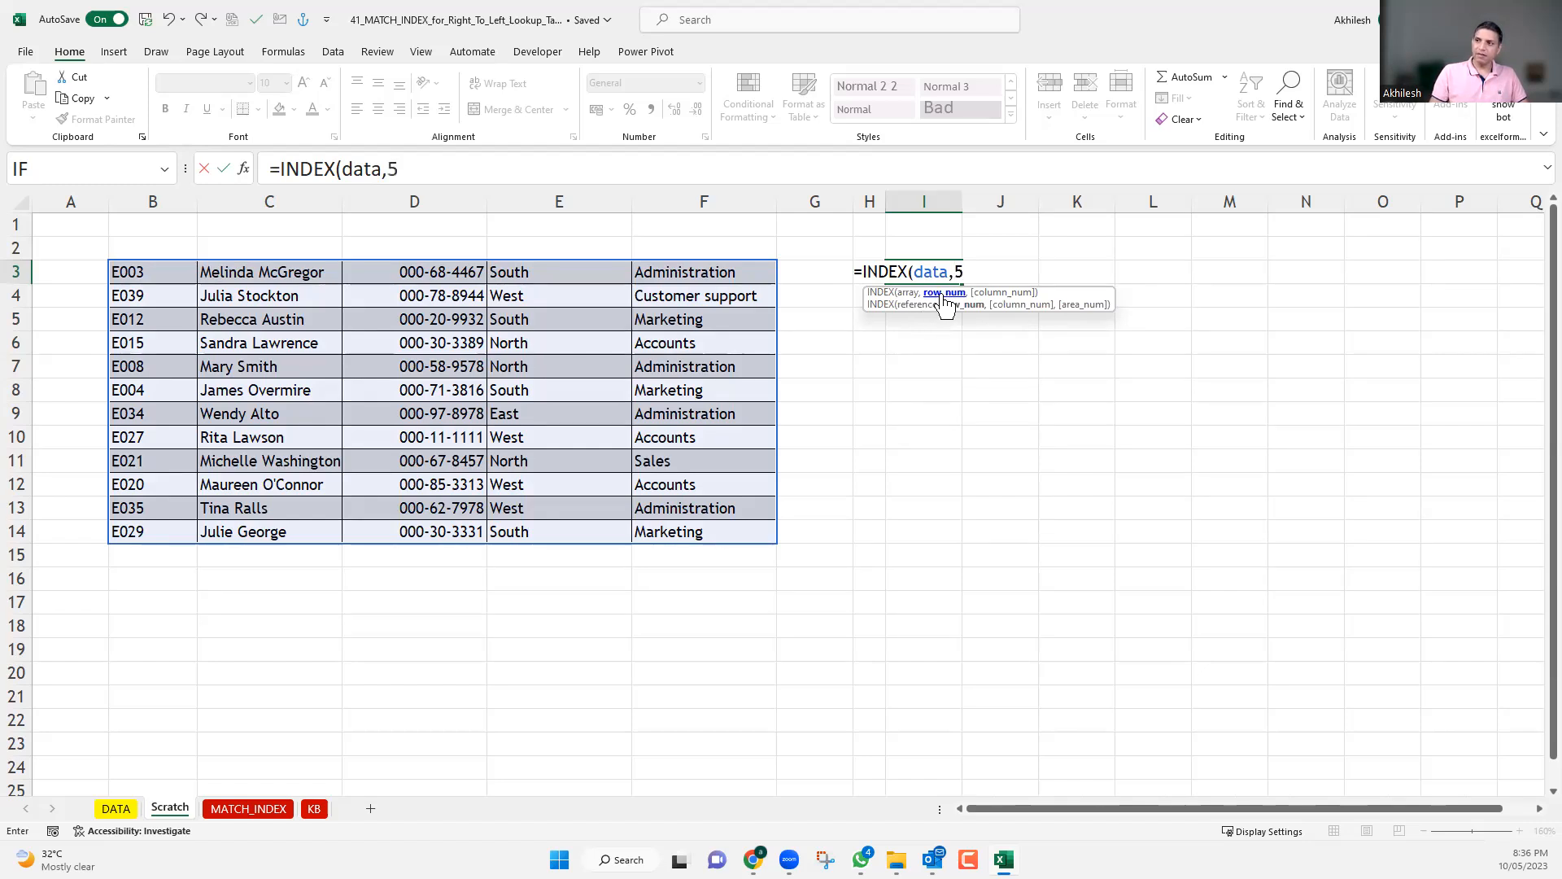
type(",")
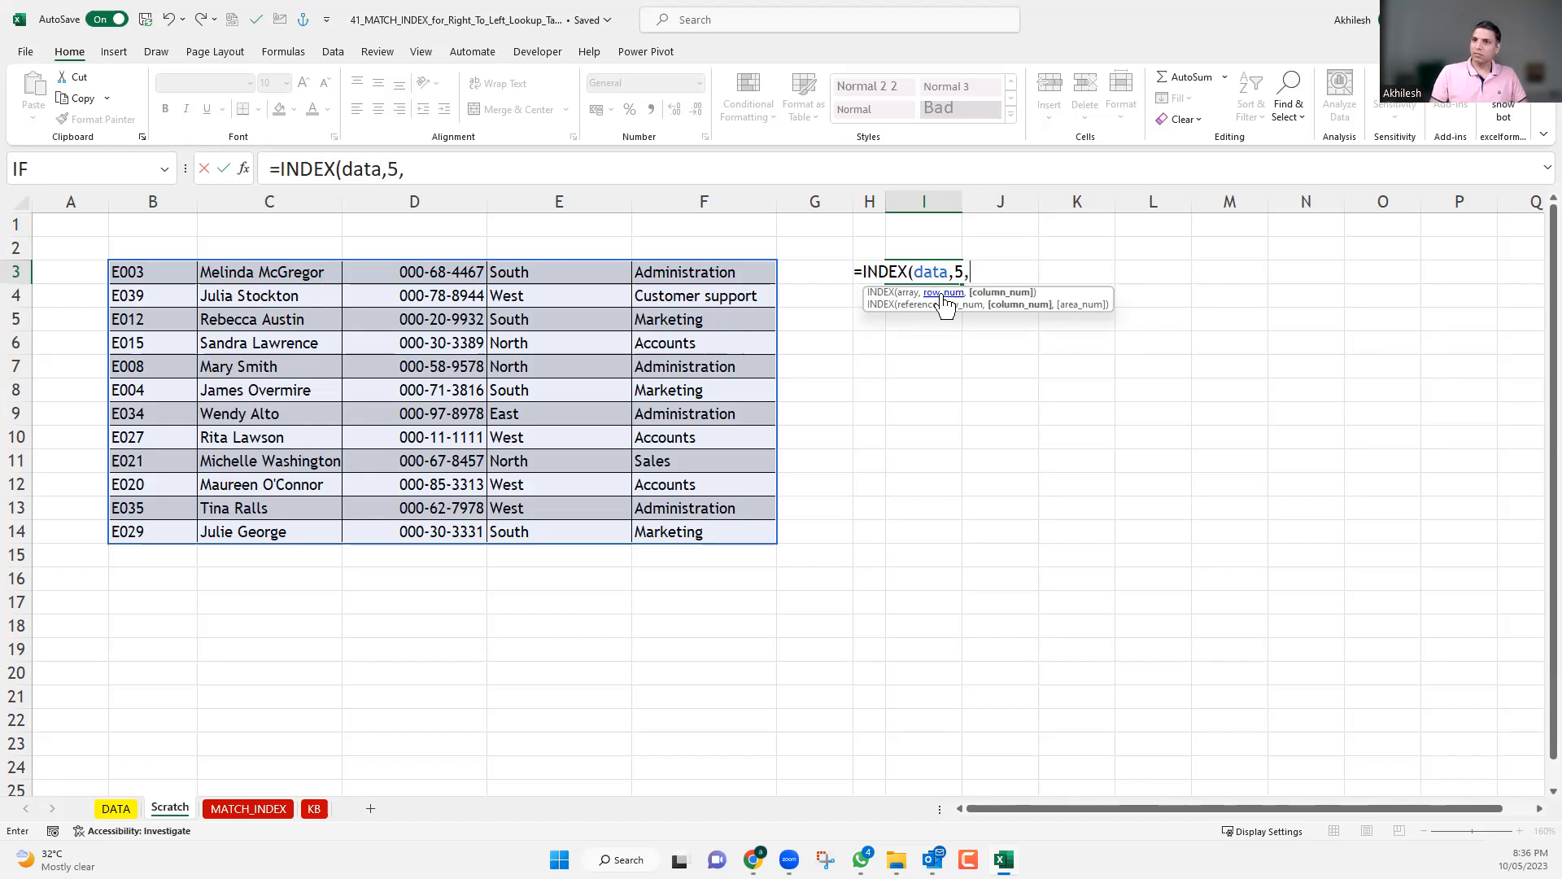
type("2")
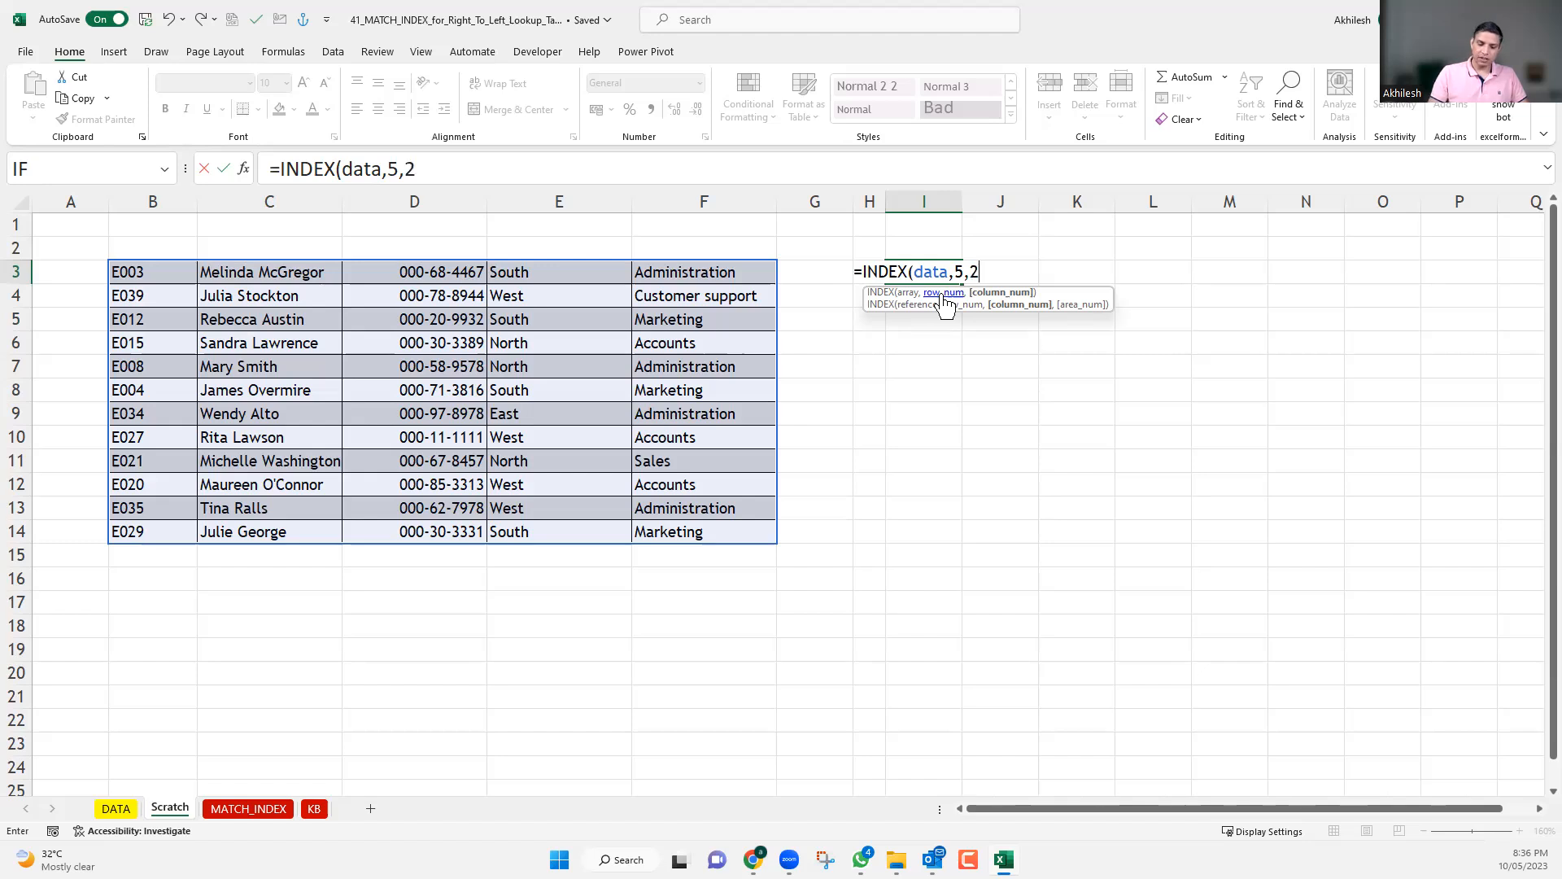
type(")")
key("Return")
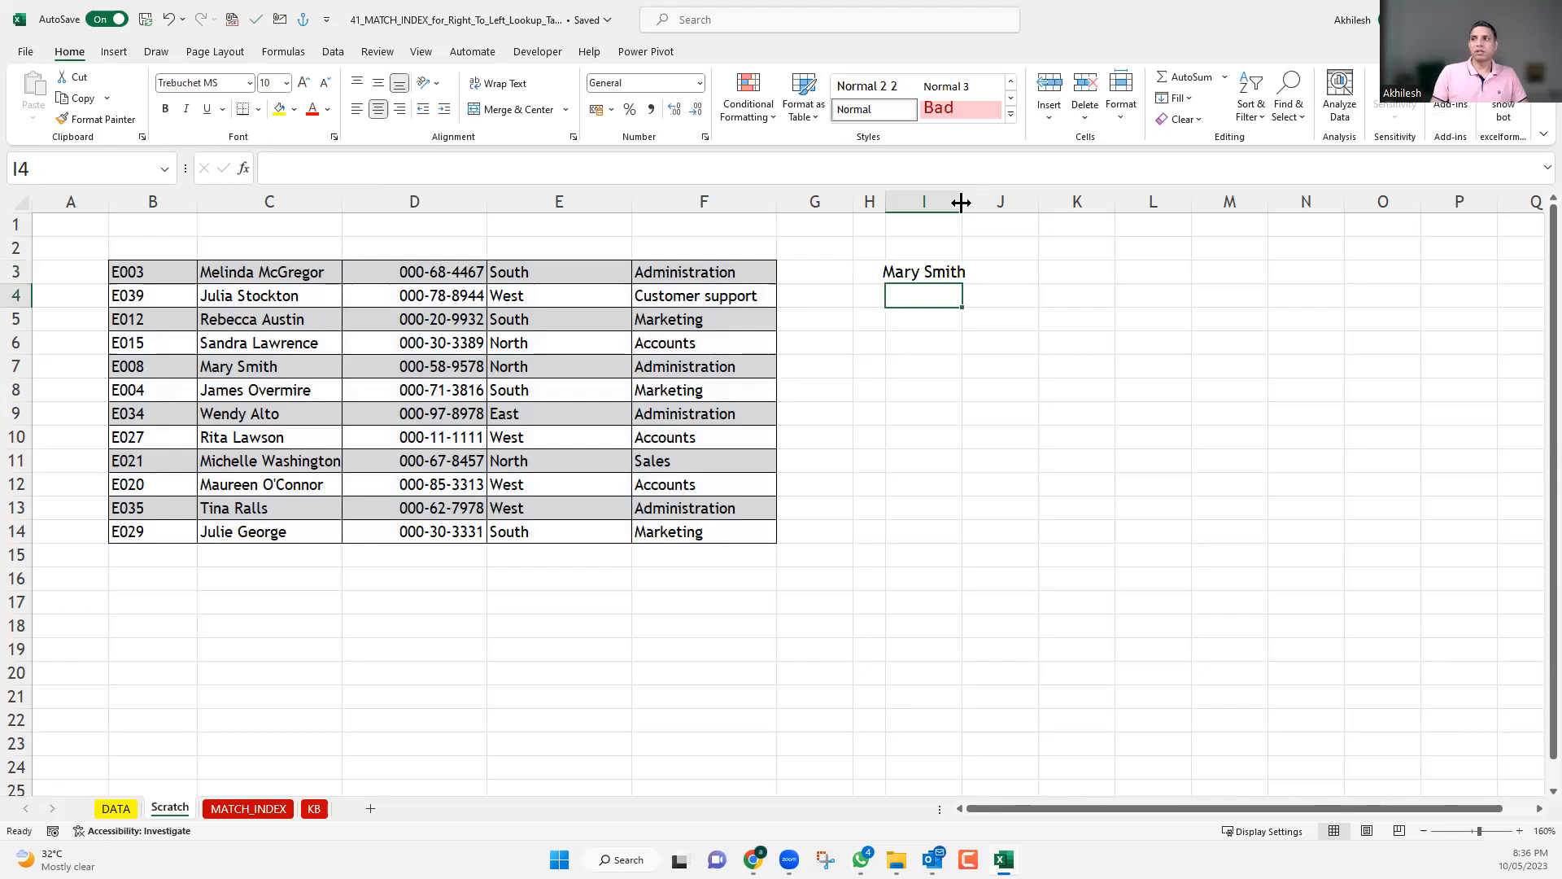
Review the array, row and column arguments of the INDEX formula in I3, leaving it as it is.
left_click(934, 270)
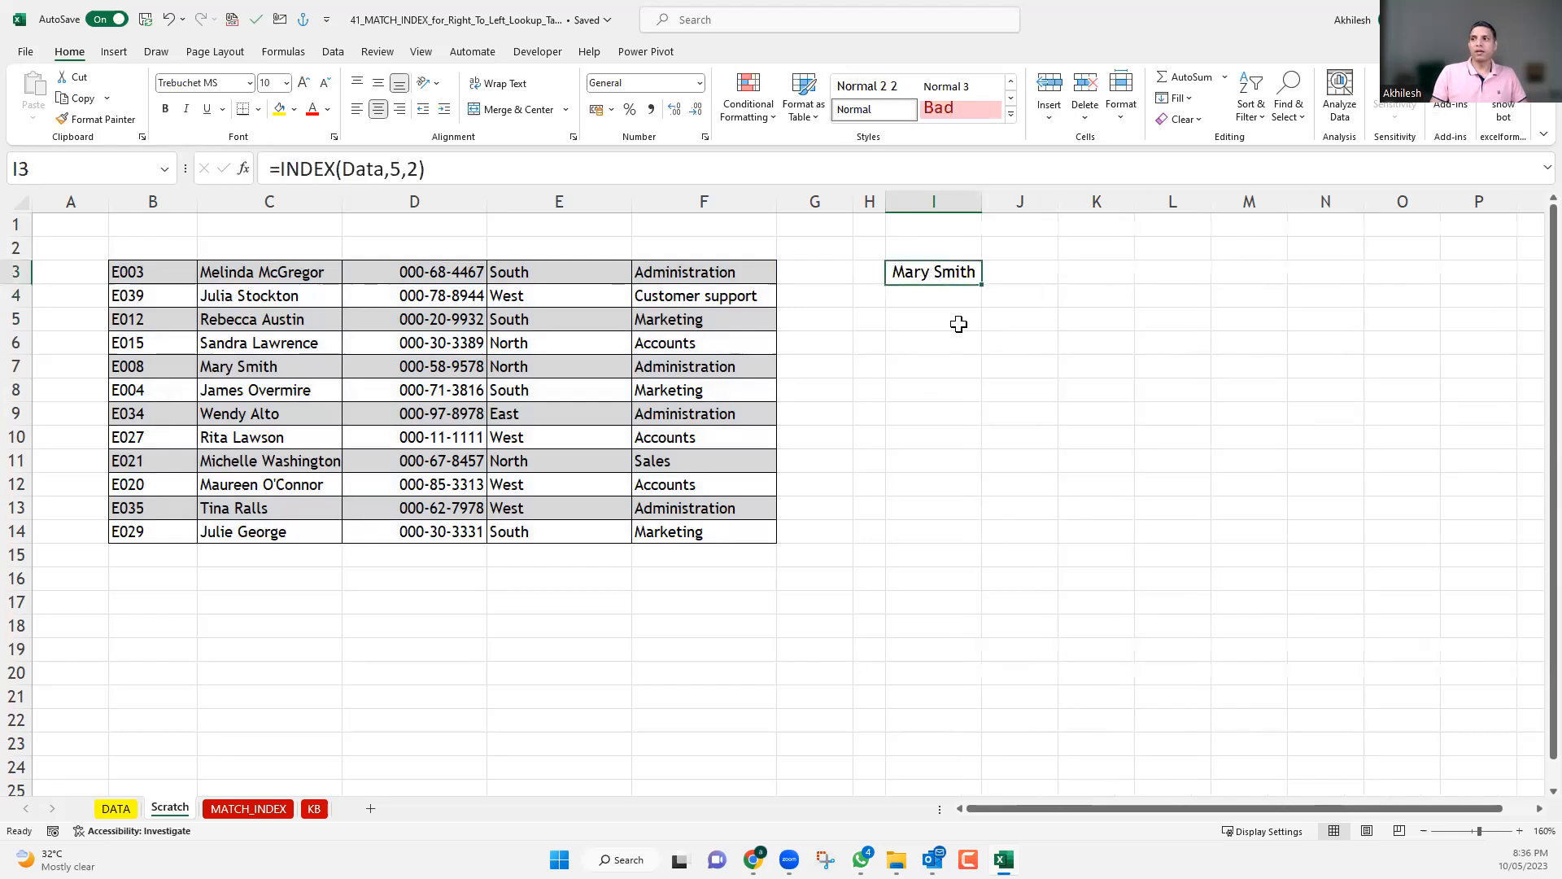
double_click(940, 271)
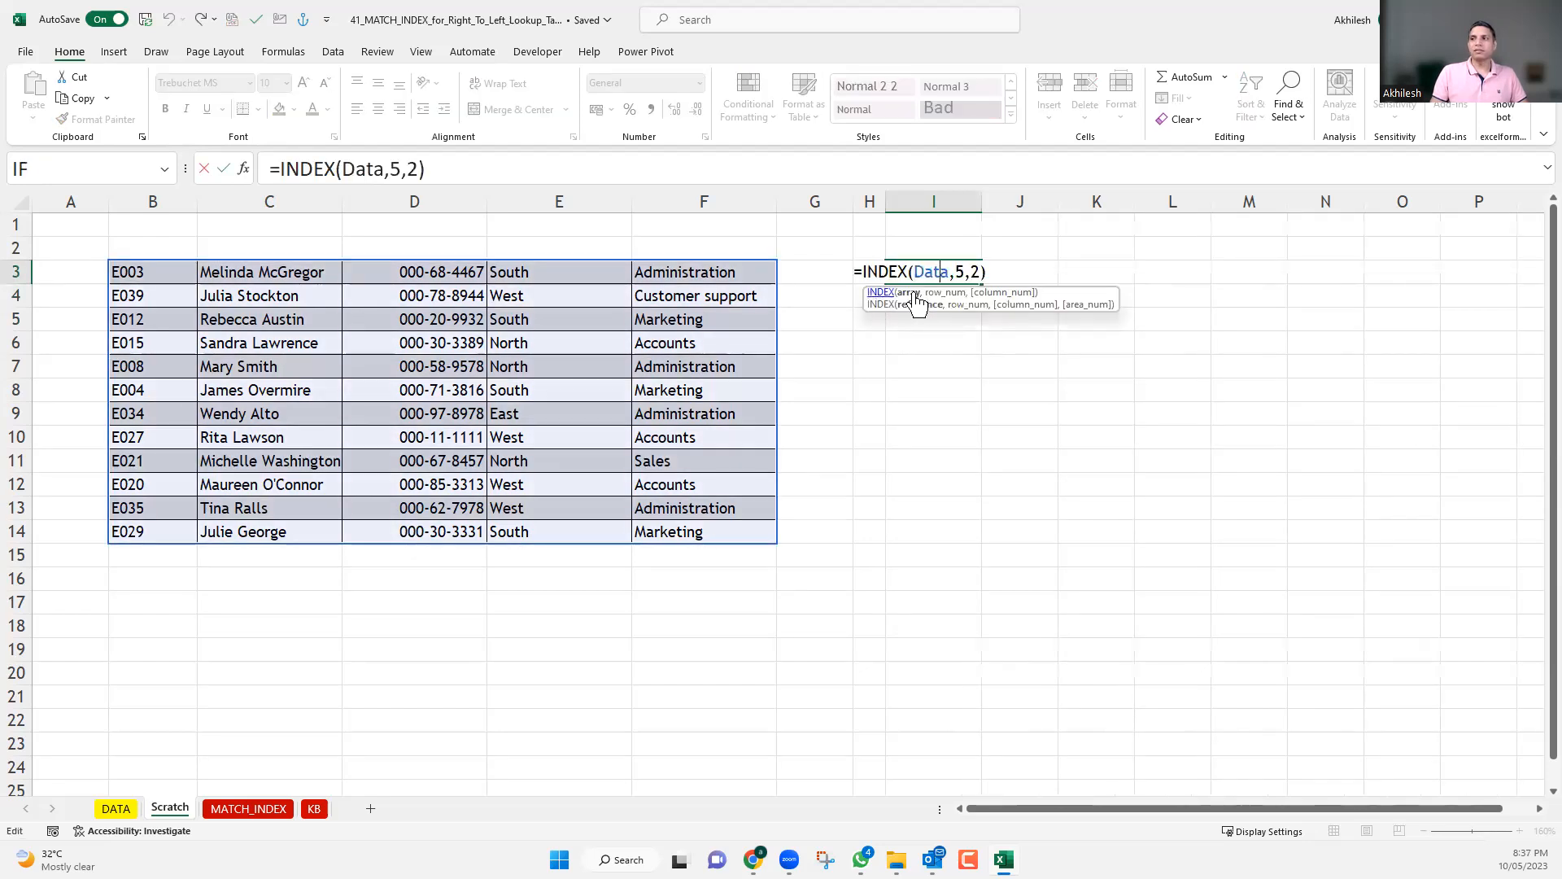
left_click(975, 324)
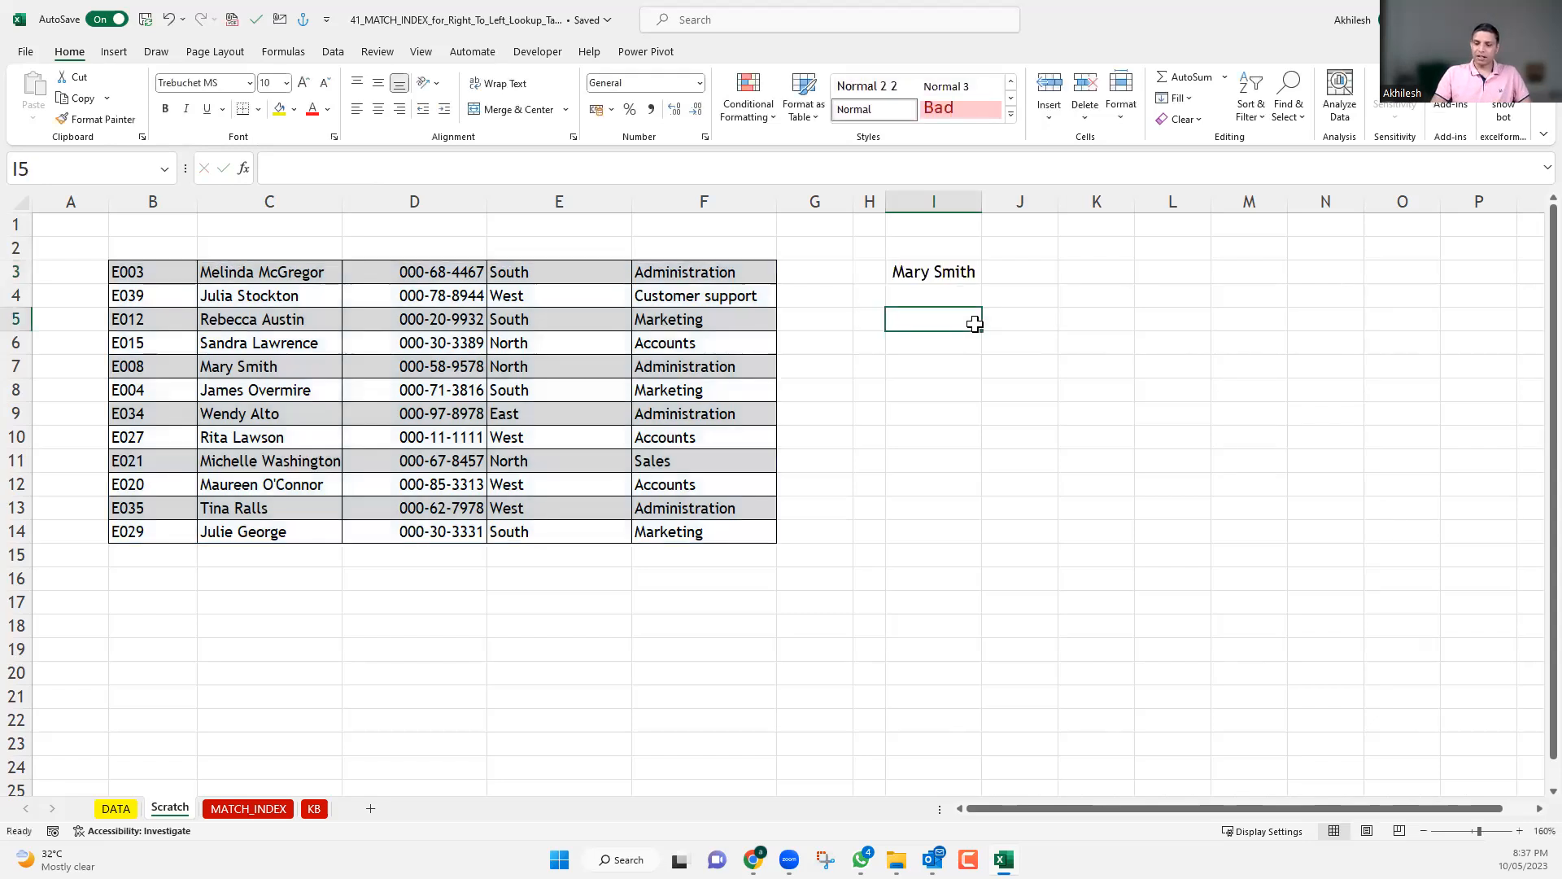
Enter =INDEX(Data,8,5) in I5 to return the value at row 8, column 5 of the named range.
type("=in")
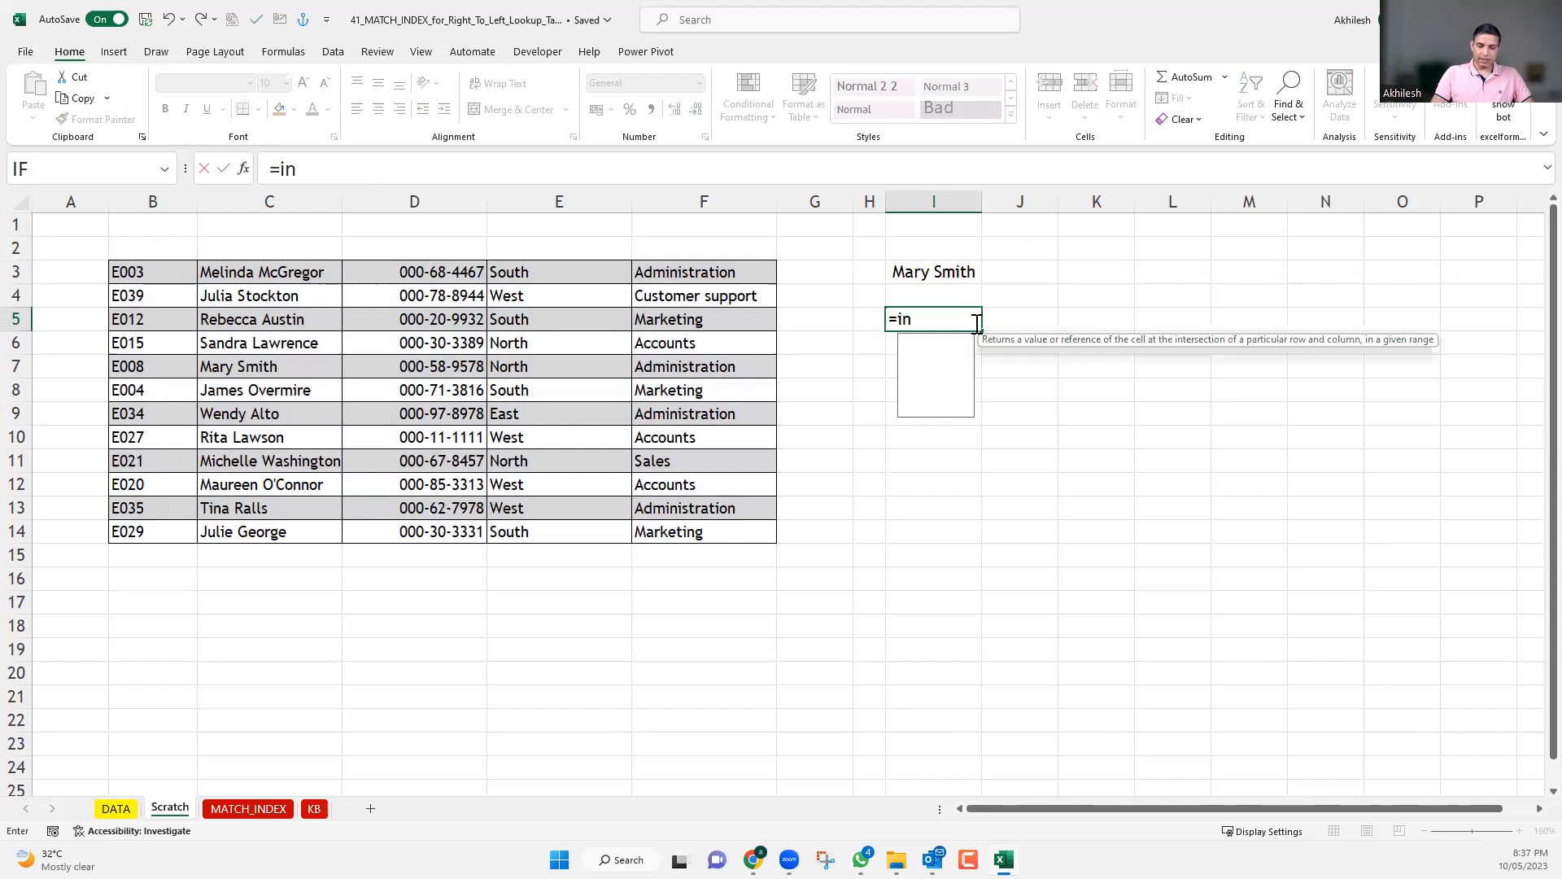
key("Tab")
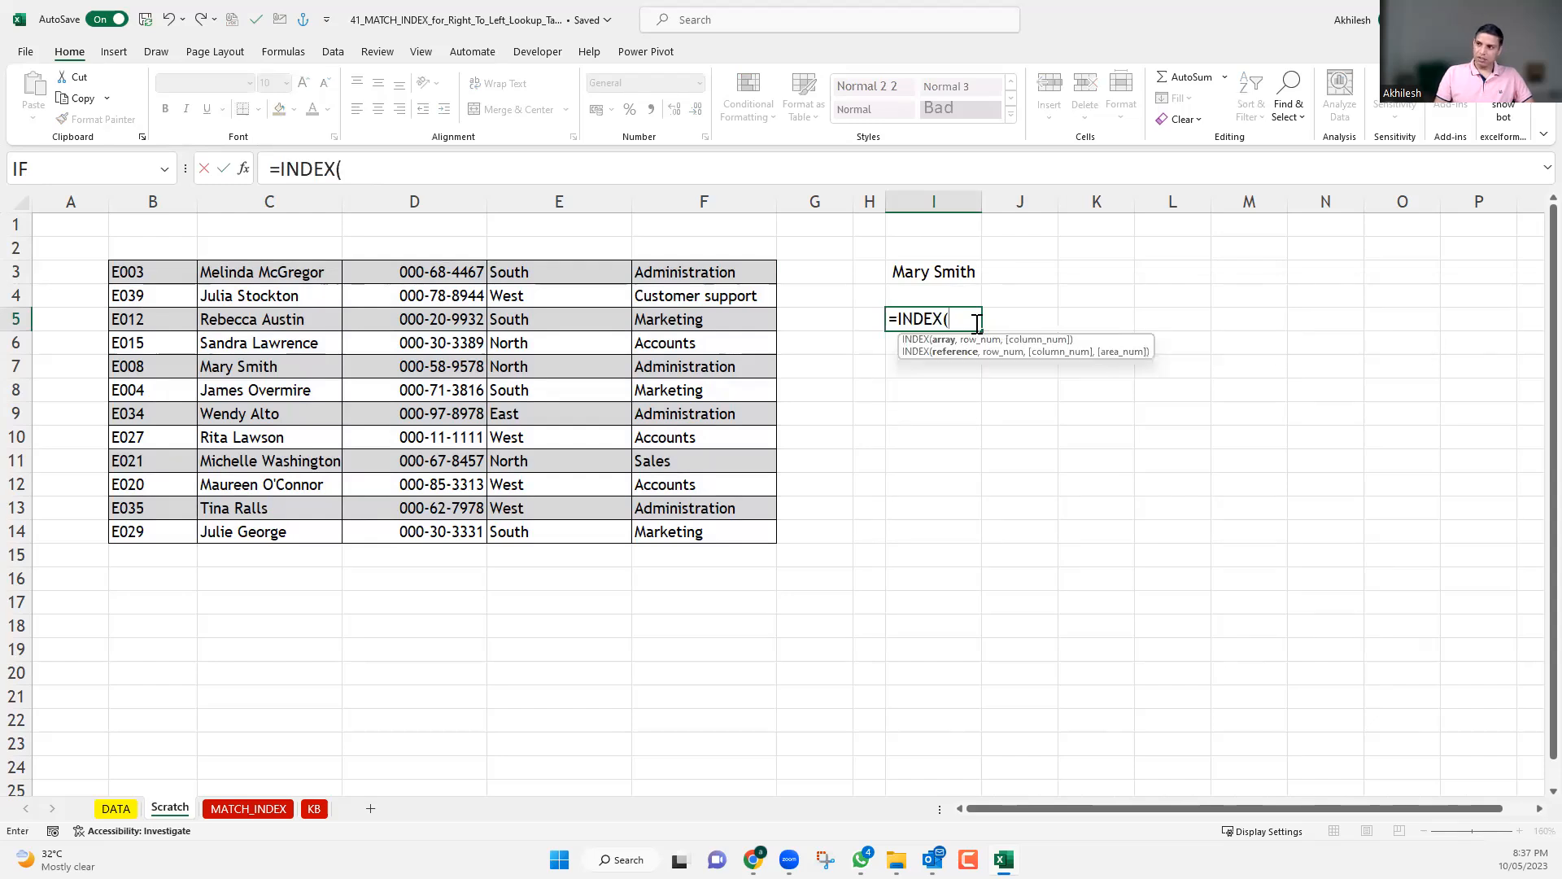
type("8")
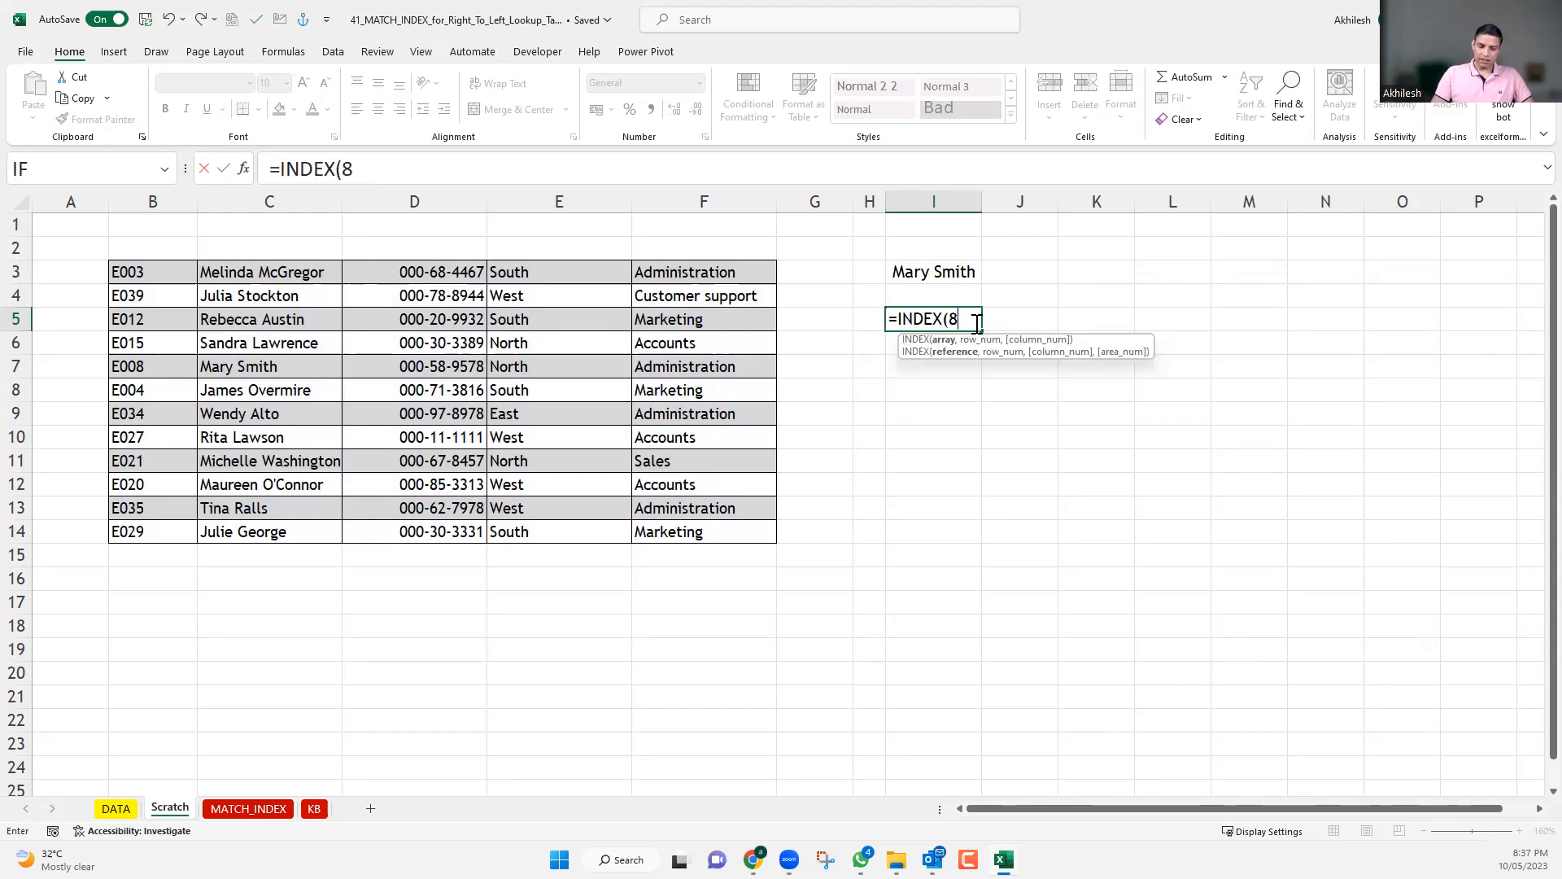
key("BackSpace")
type("data")
key("Tab")
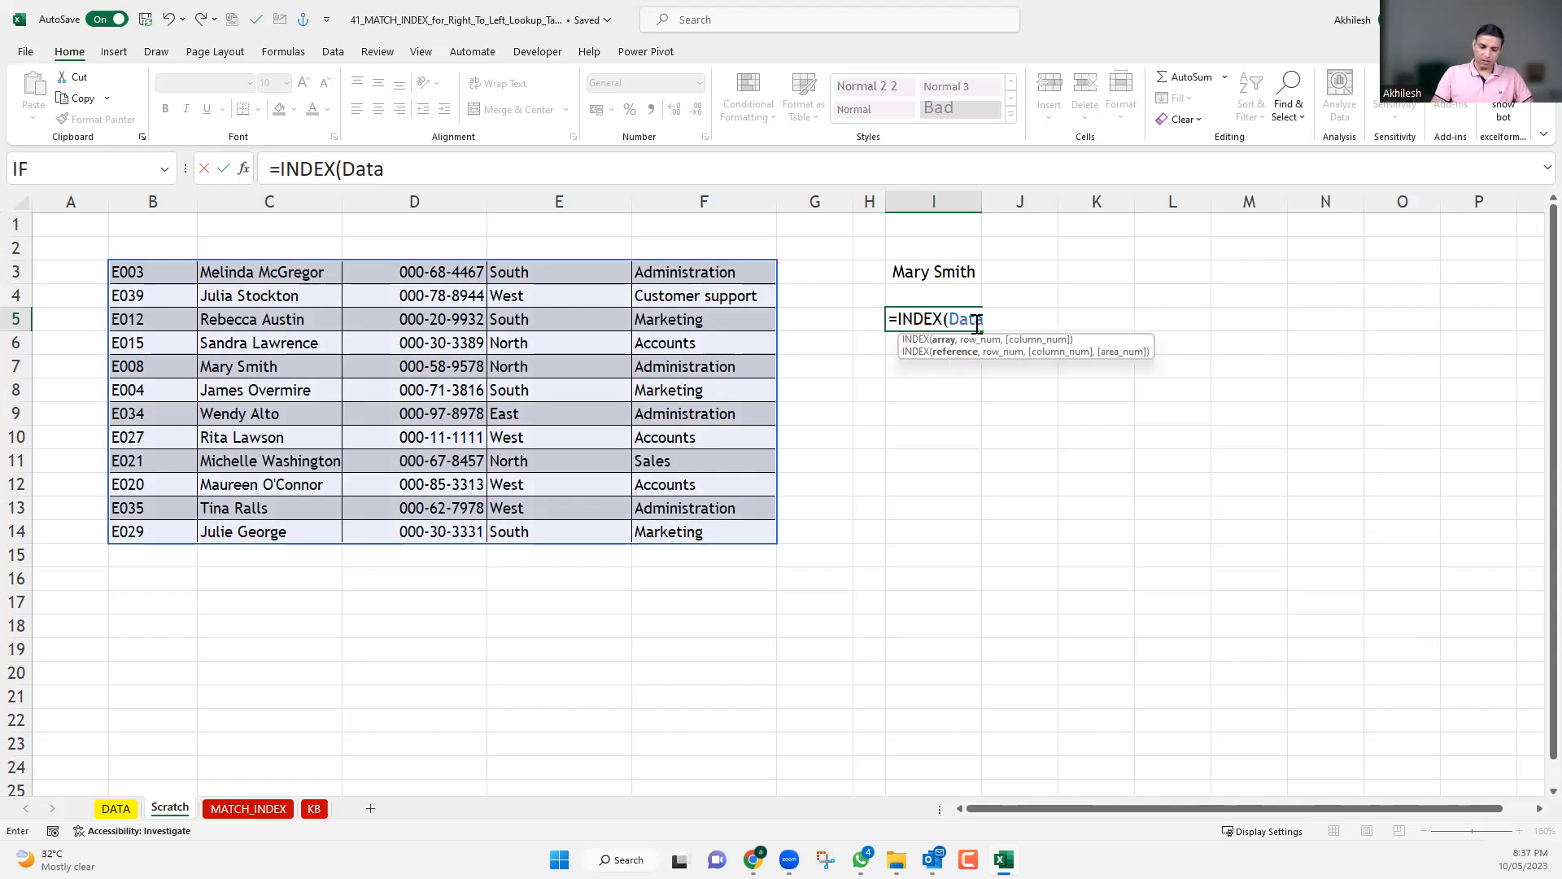
type(",8")
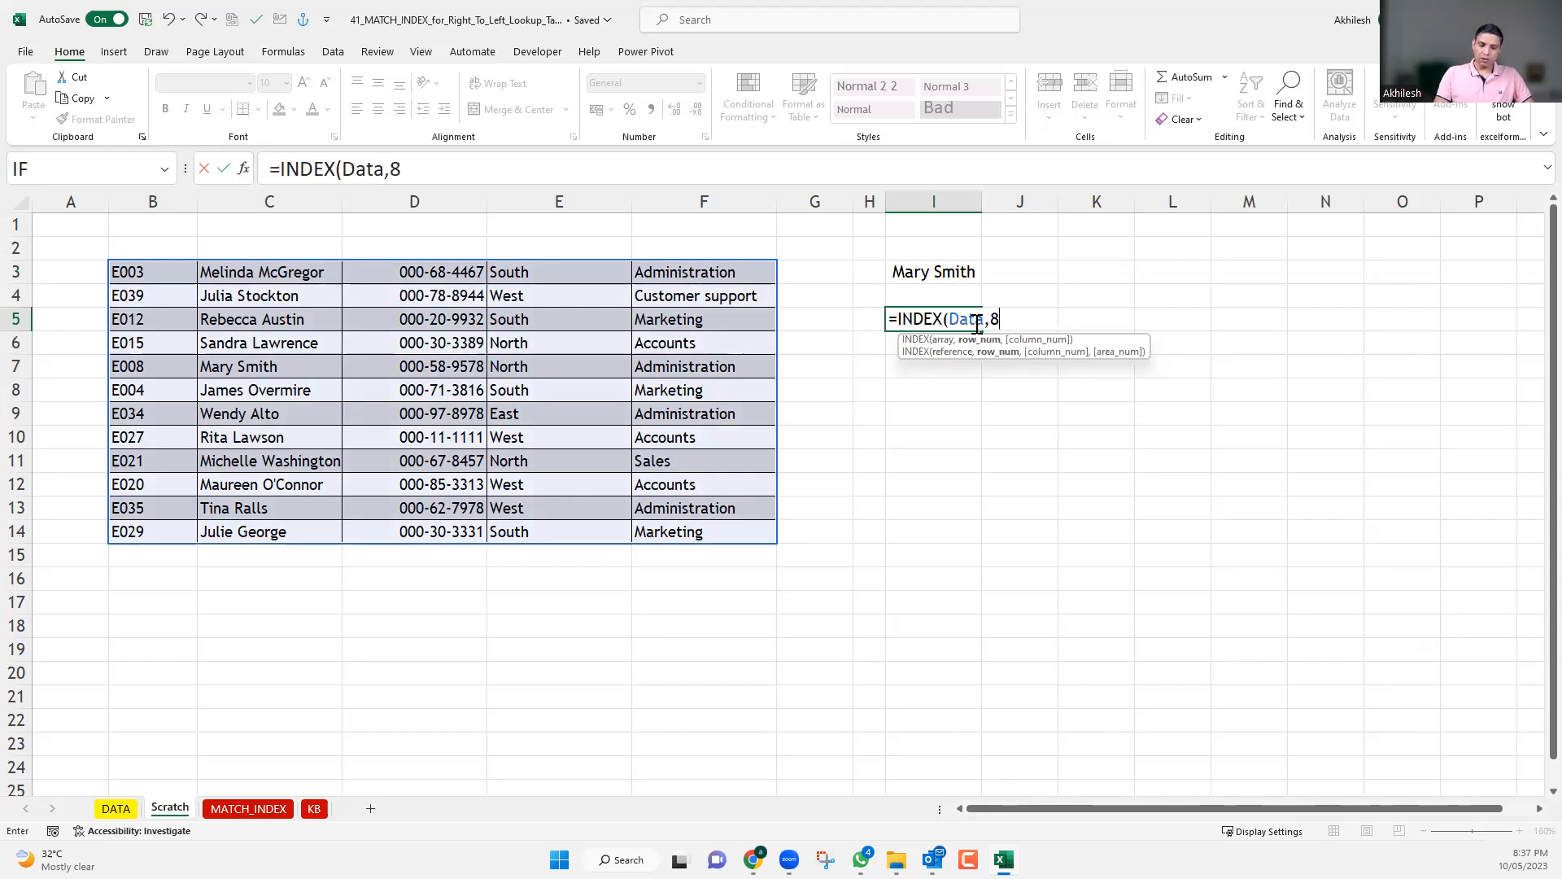
type(",5")
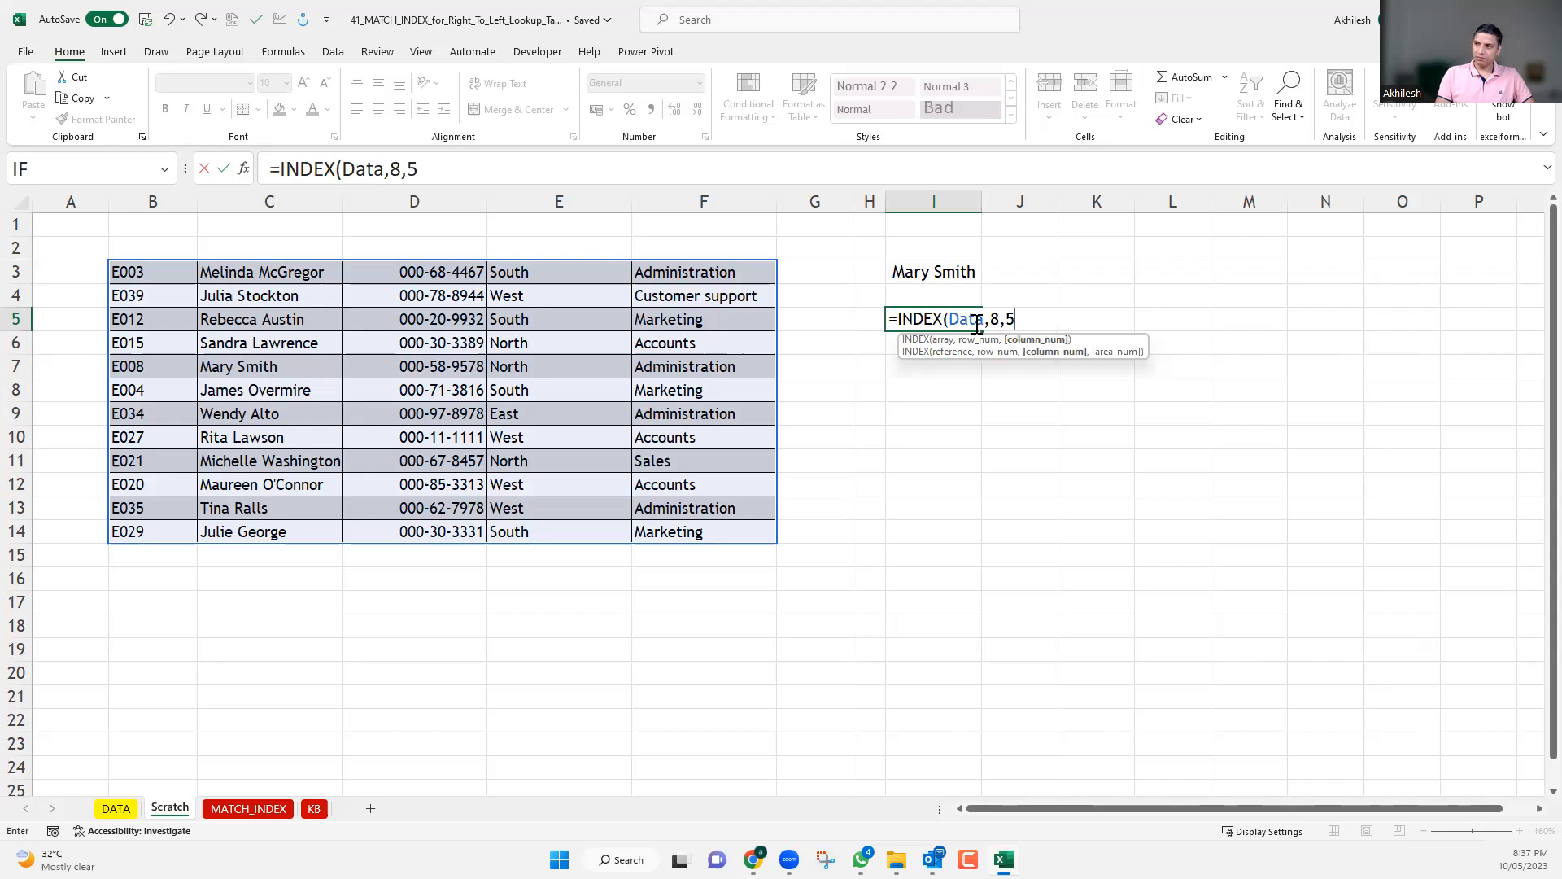
type(")")
key("Return")
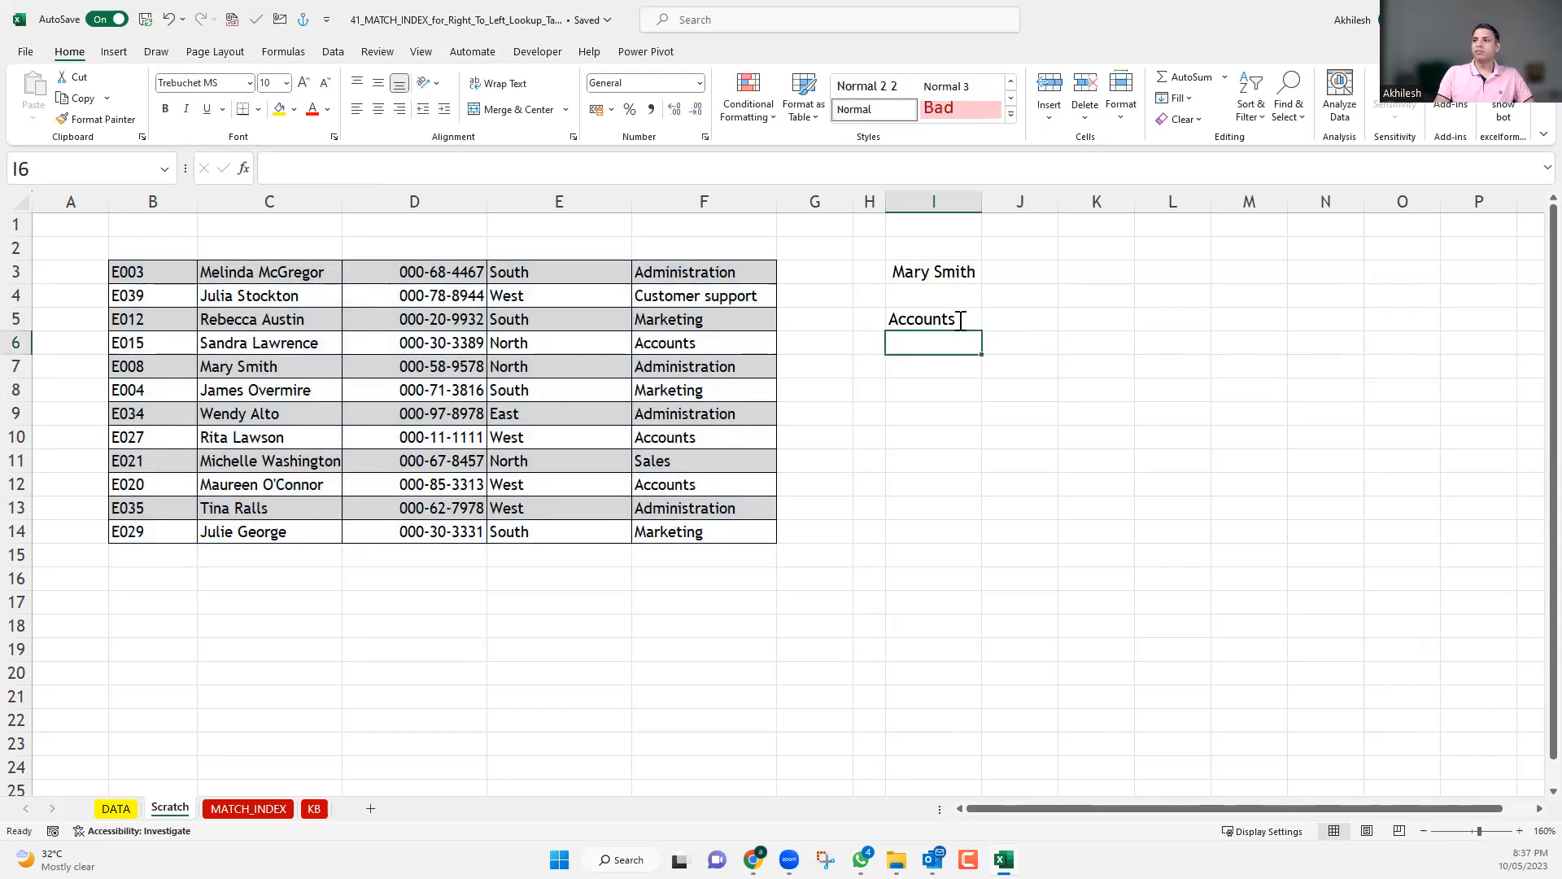
Show the INDEX formula in I5 as plain text by putting an apostrophe in front of it.
double_click(893, 319)
left_click(893, 319)
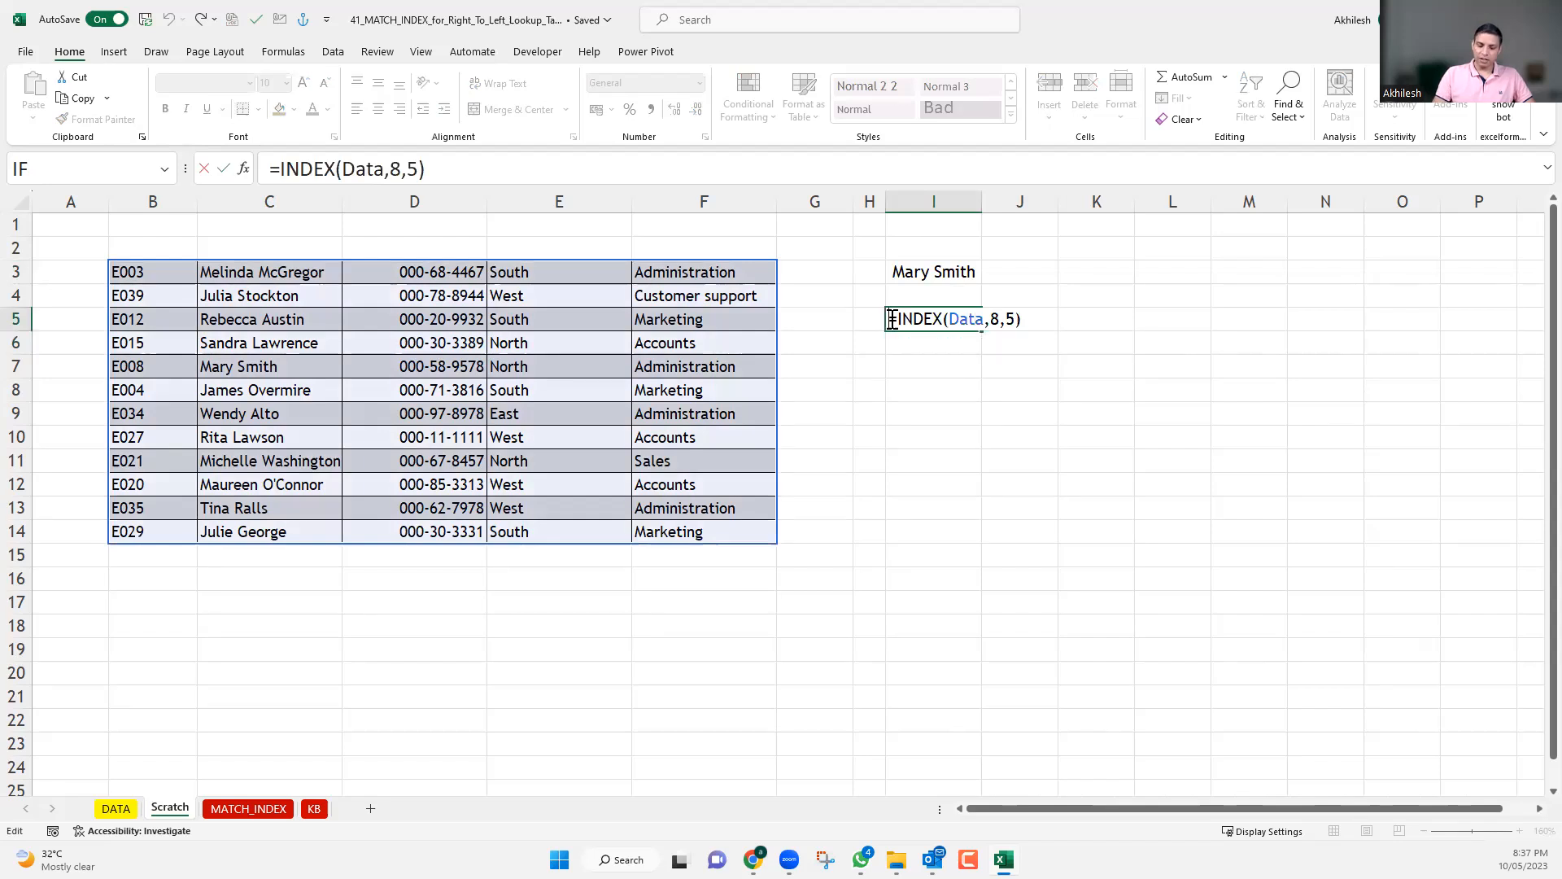
type("'")
key("Escape")
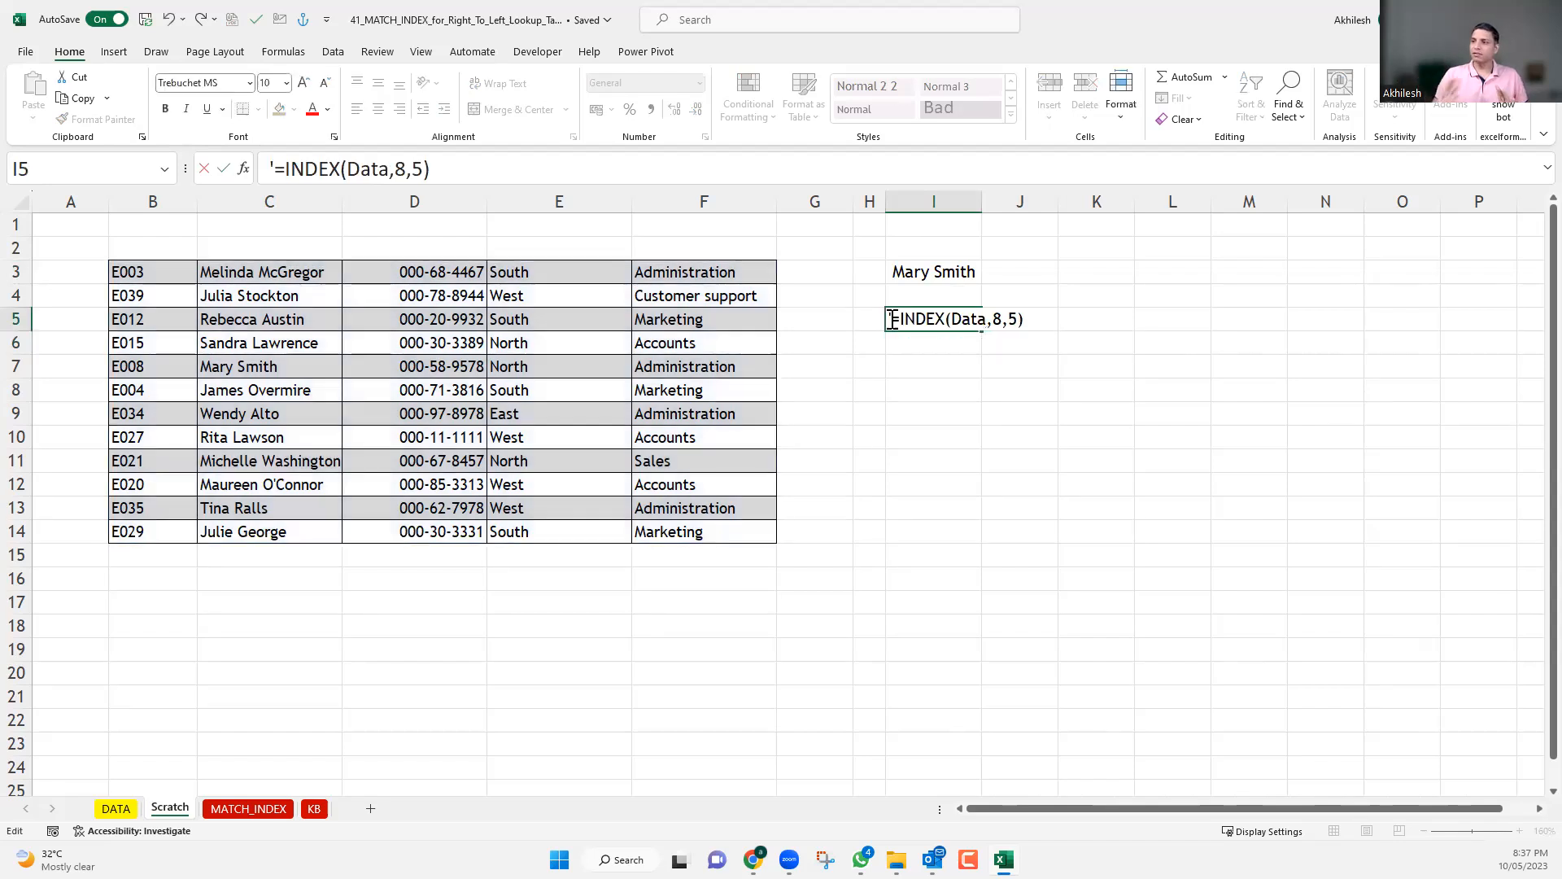
key("Return")
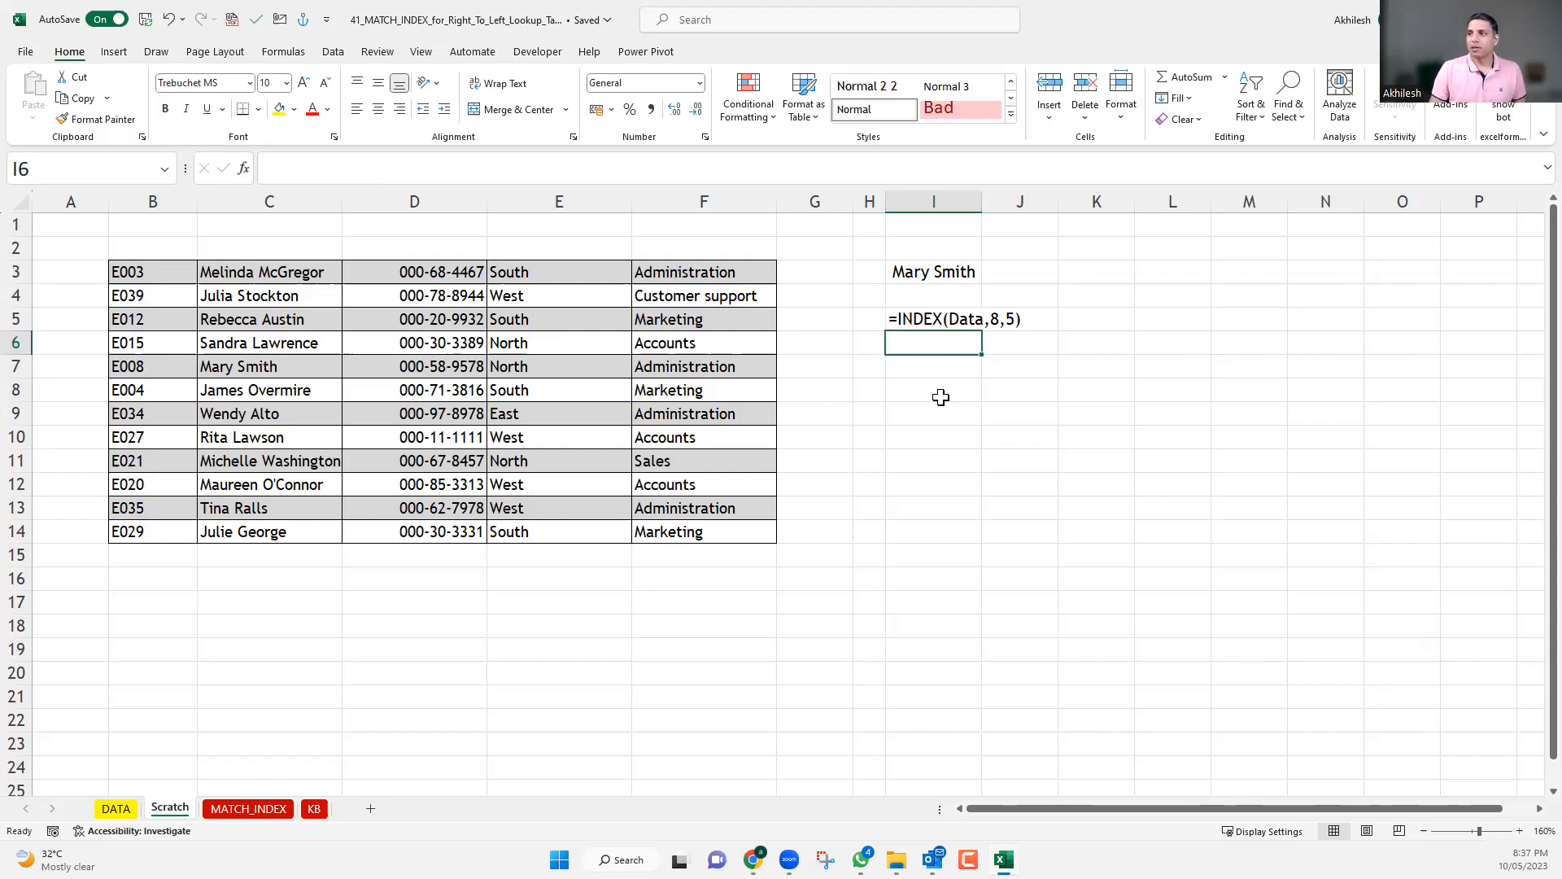
Make the text in I5 a live formula without the column number, =INDEX(Data,8,), to return the whole eighth row.
key("Up")
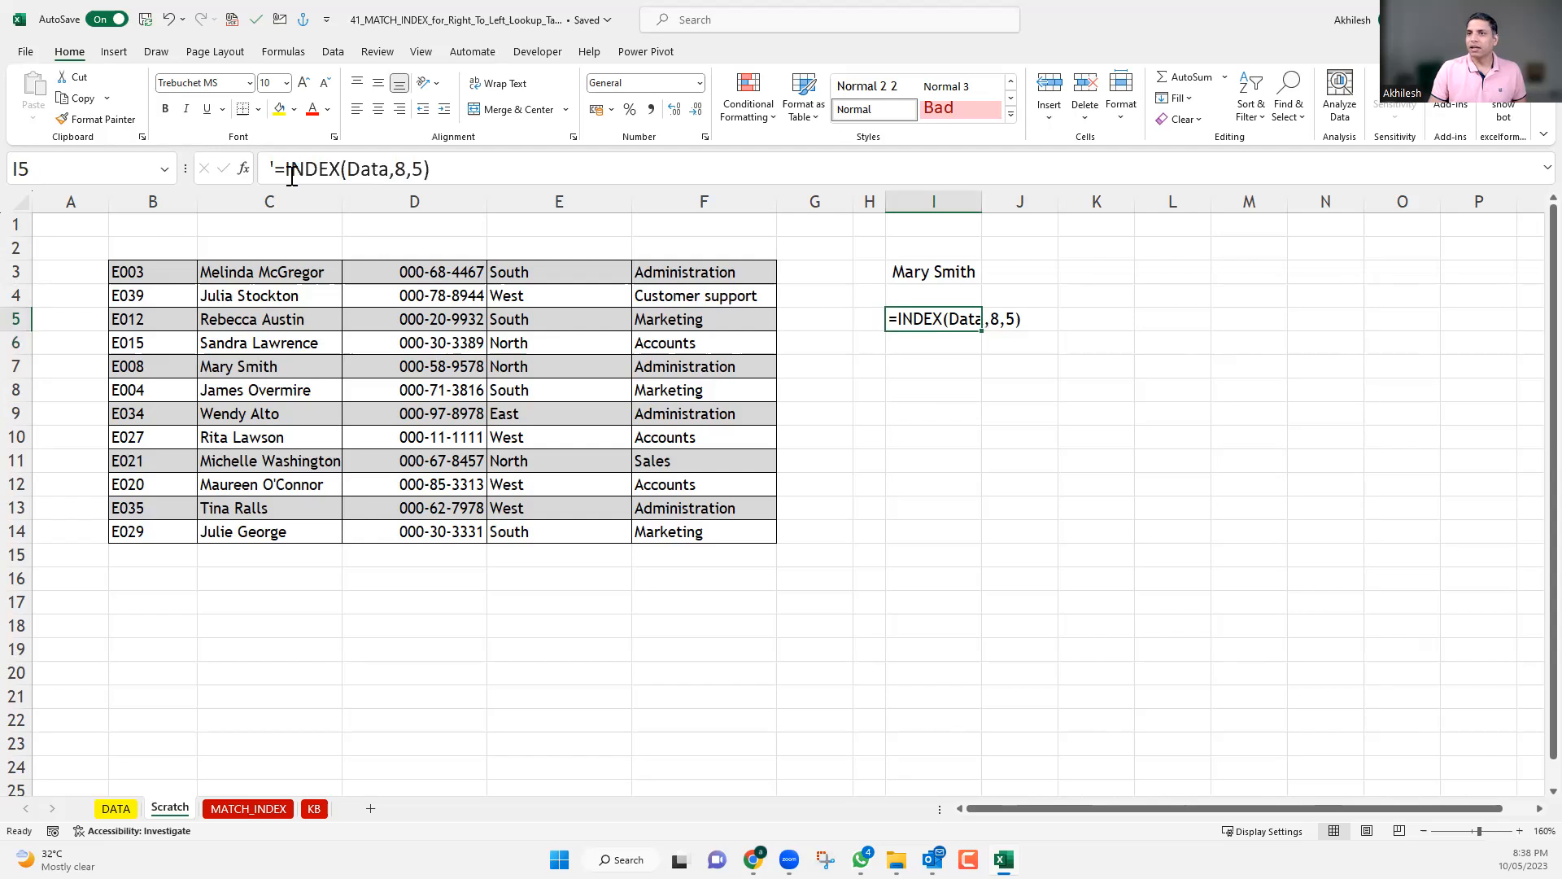
left_click(268, 160)
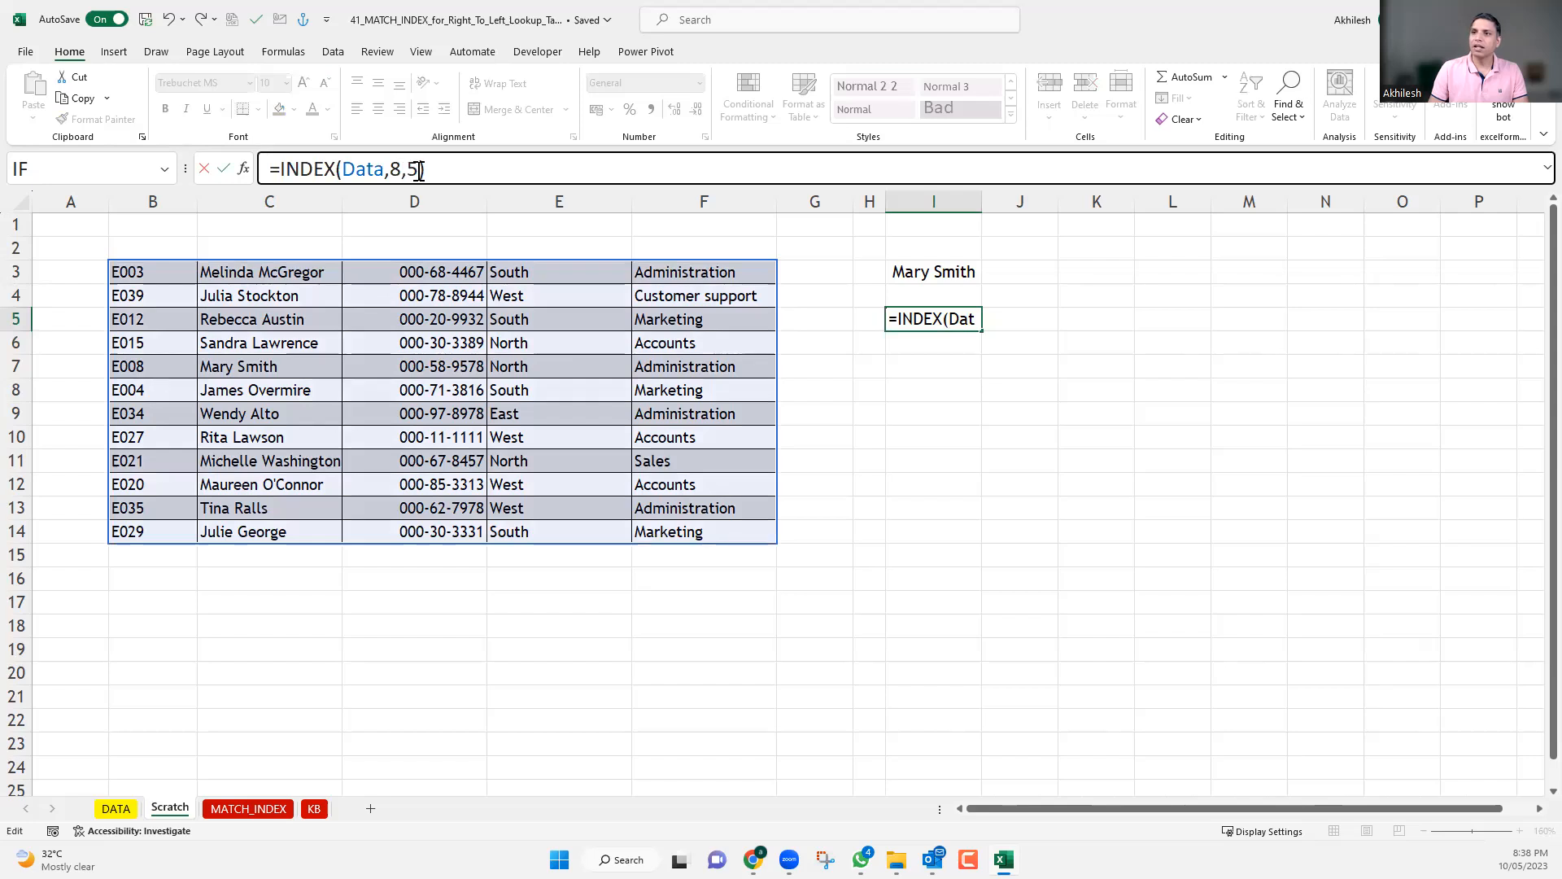
left_click_drag(419, 171, 406, 171)
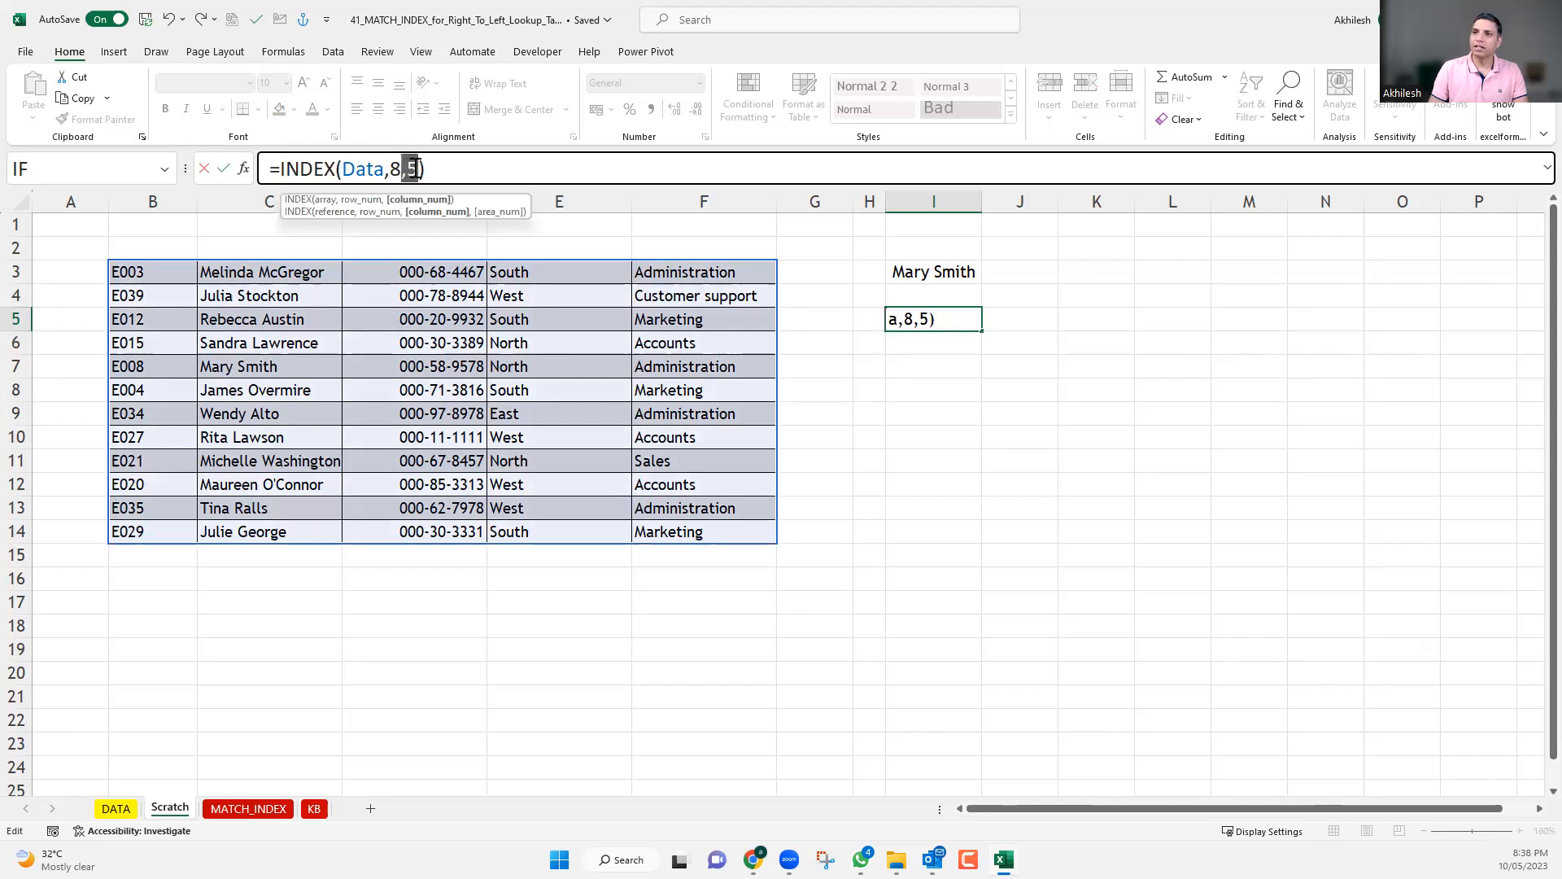
key("BackSpace")
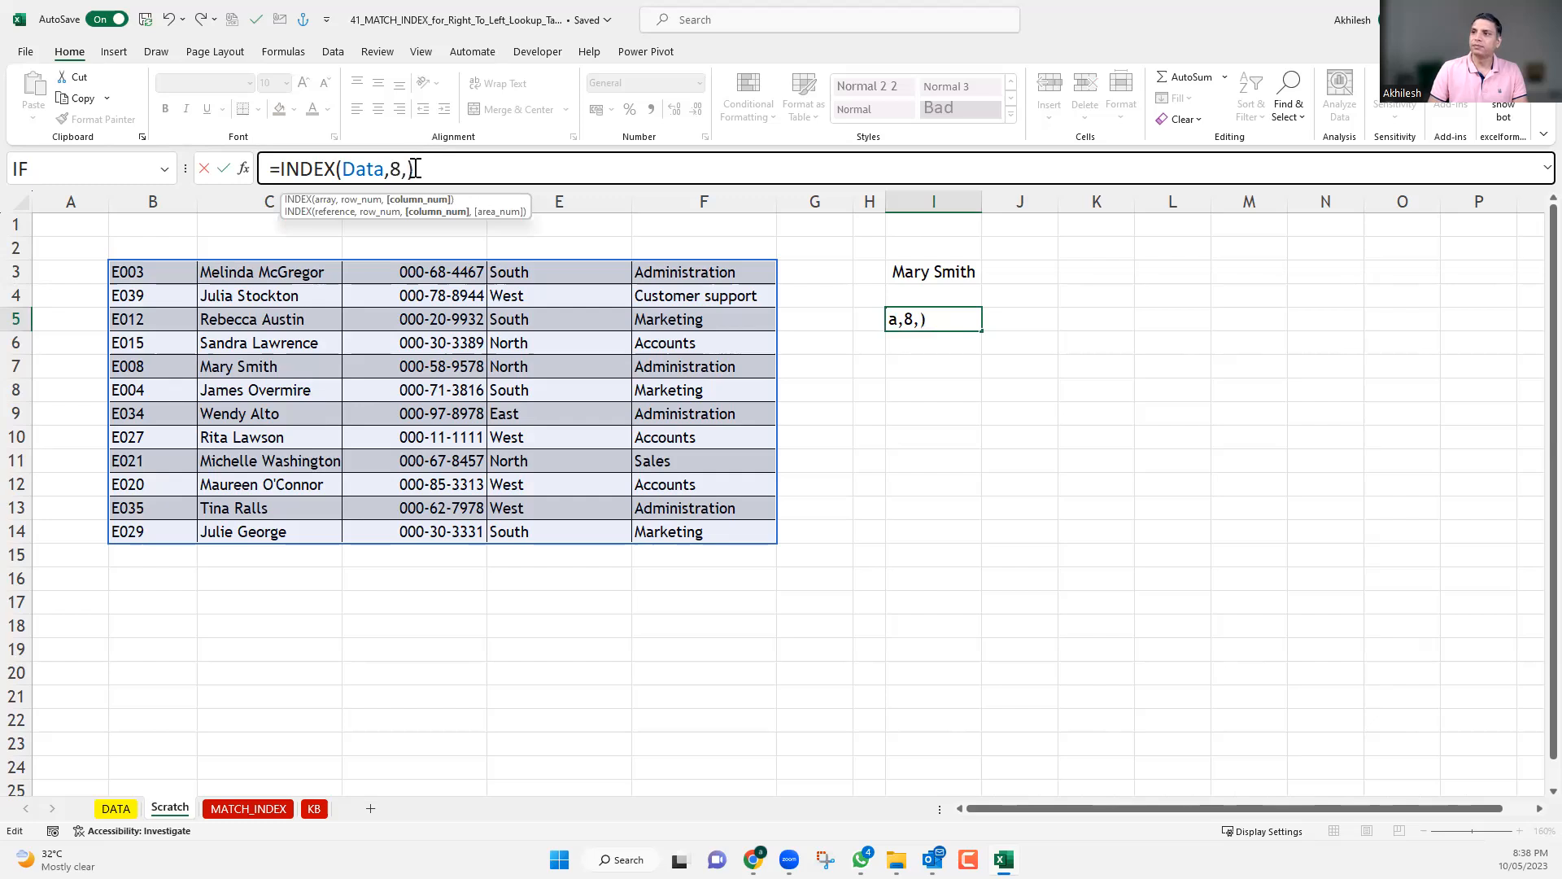
key("Return")
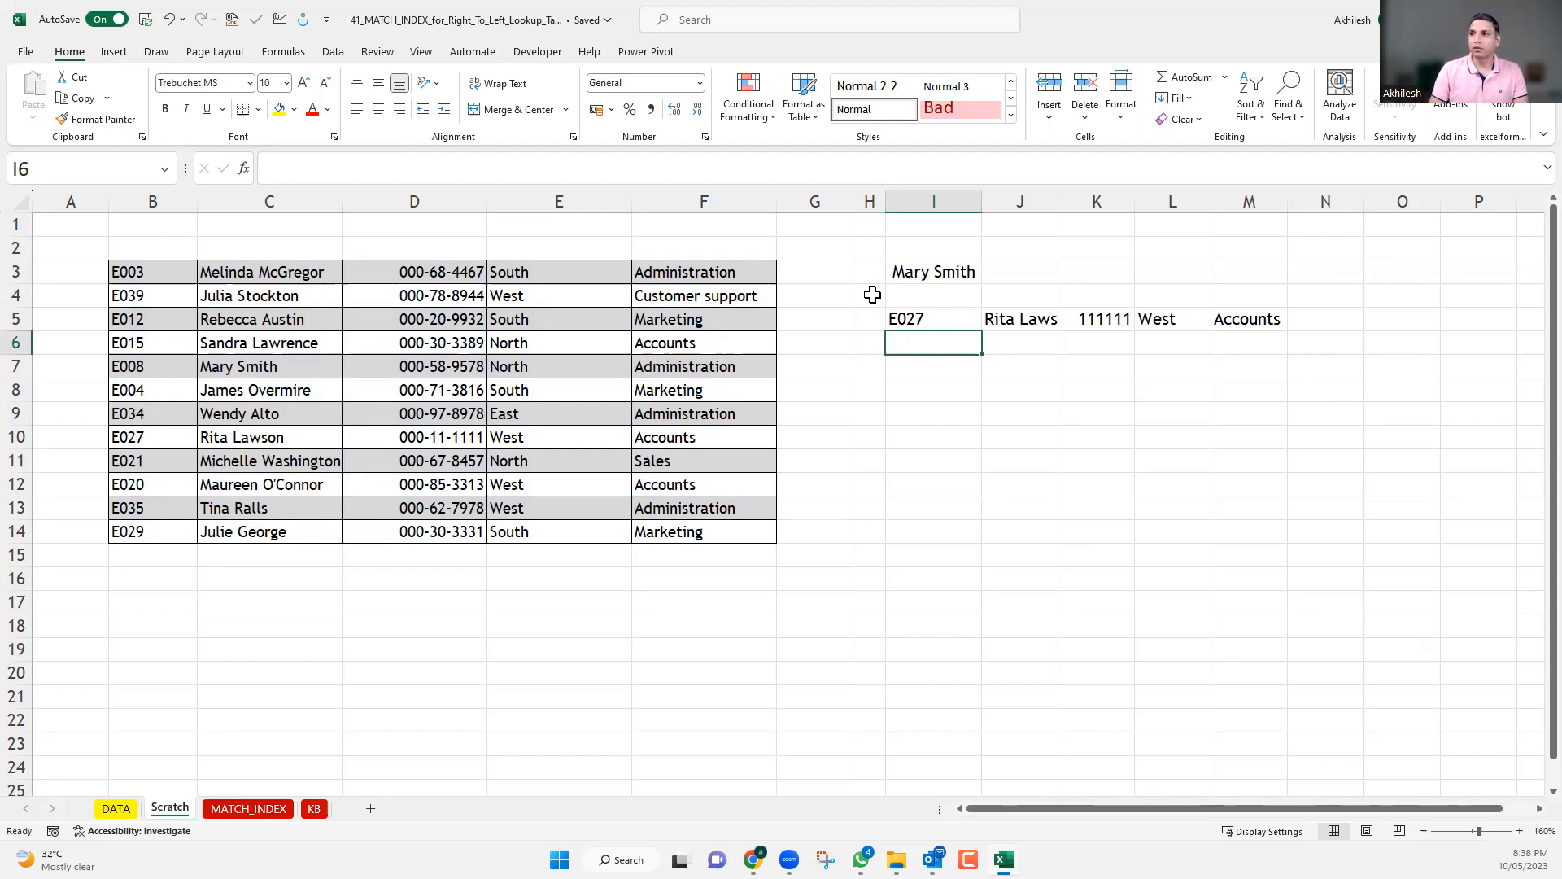
Change the formula in I5 to =INDEX(Data,,2), leaving the row number empty to return the whole second column.
left_click_drag(1247, 315, 955, 313)
left_click(955, 314)
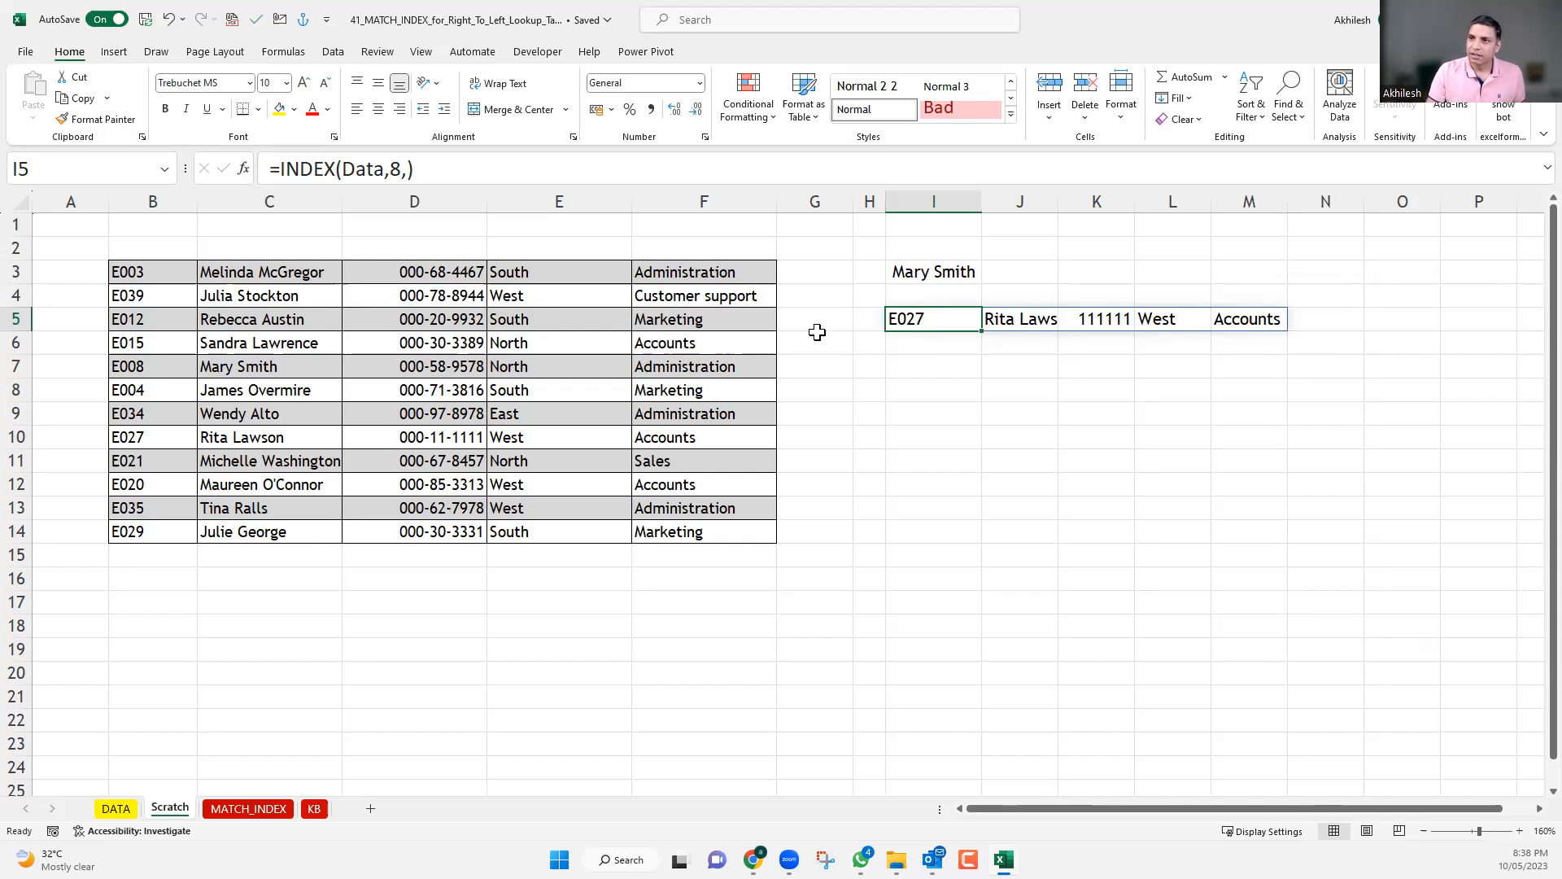
double_click(397, 170)
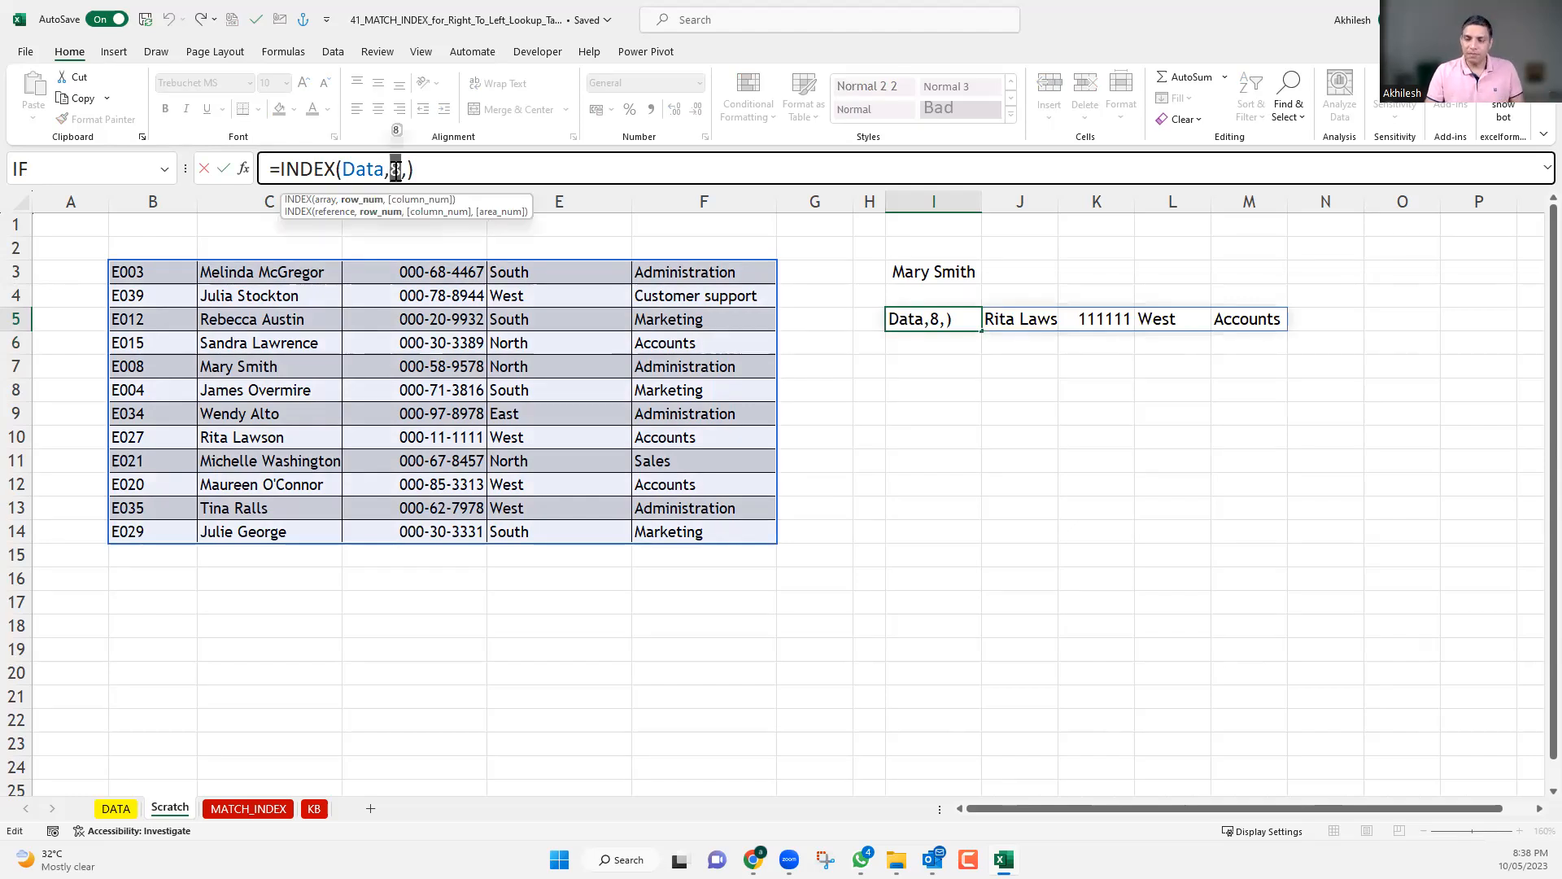
key("BackSpace")
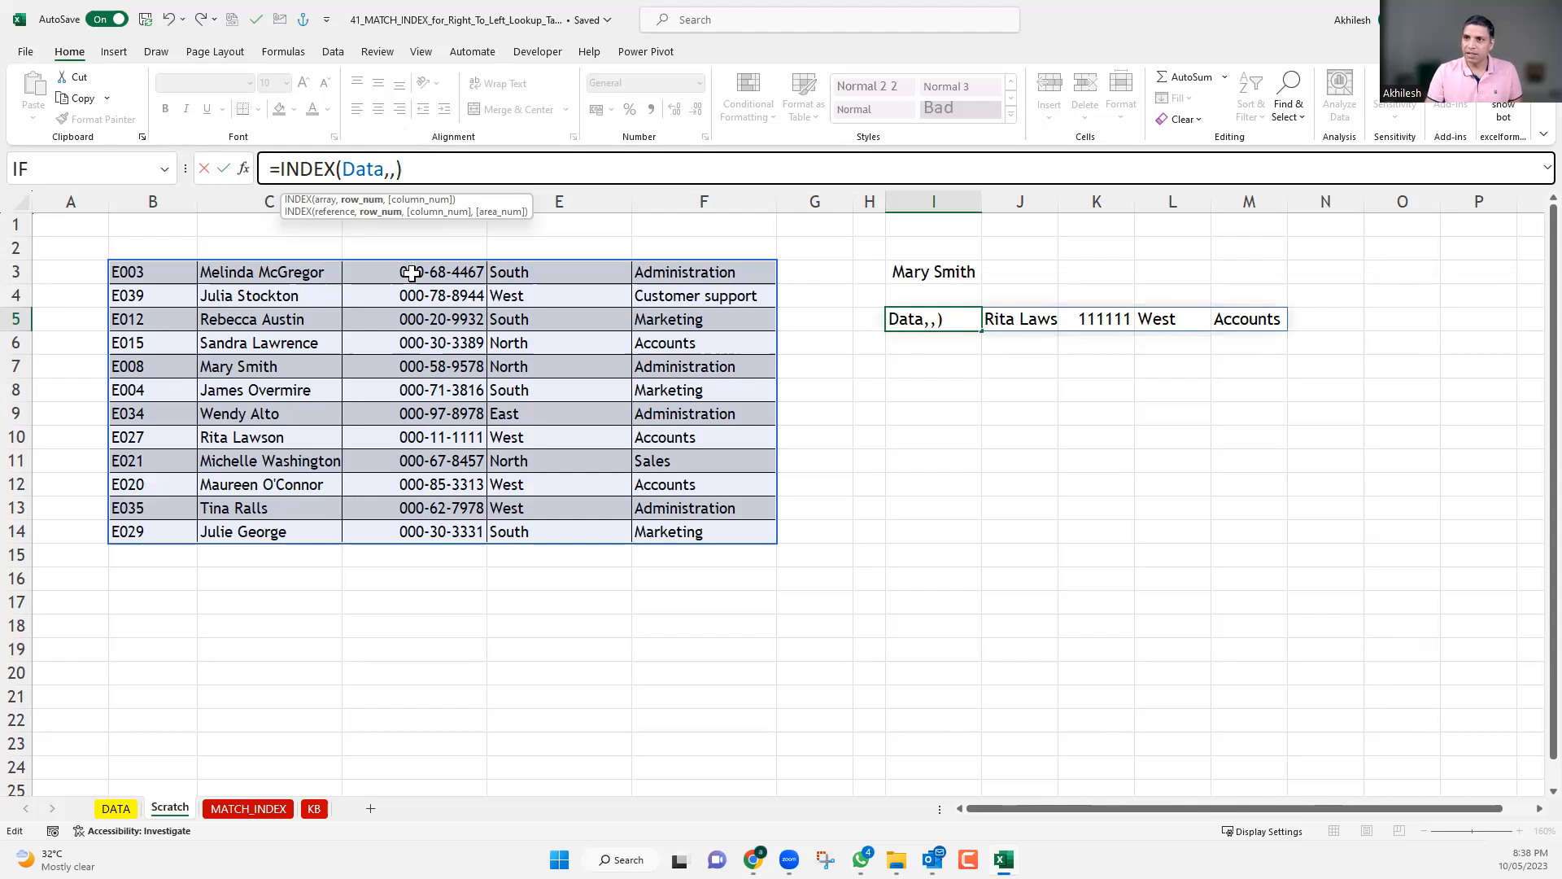
key("Right")
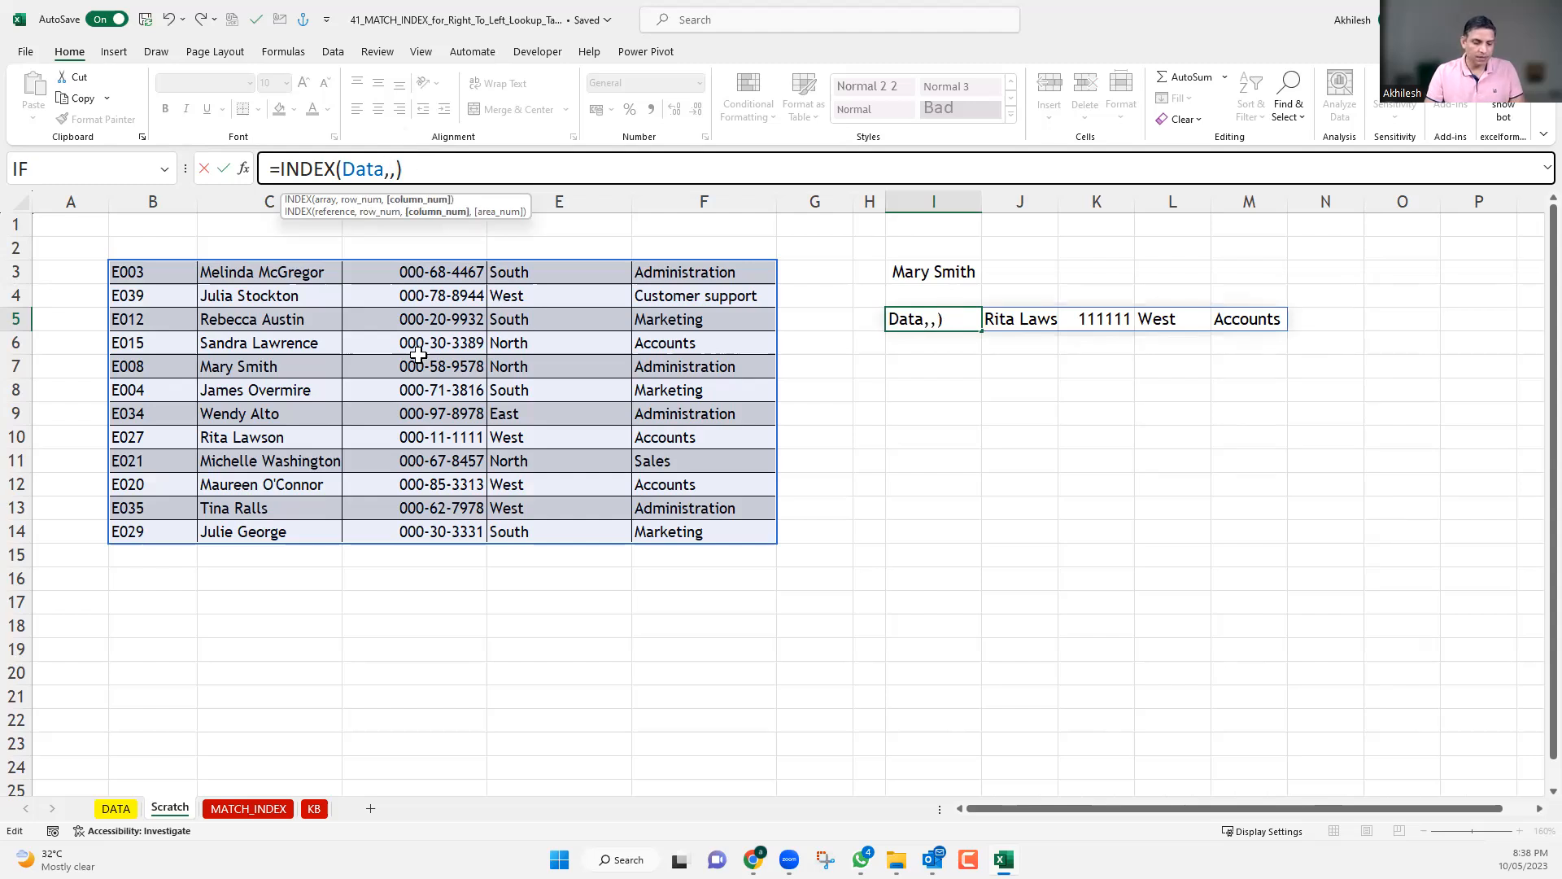
type("2")
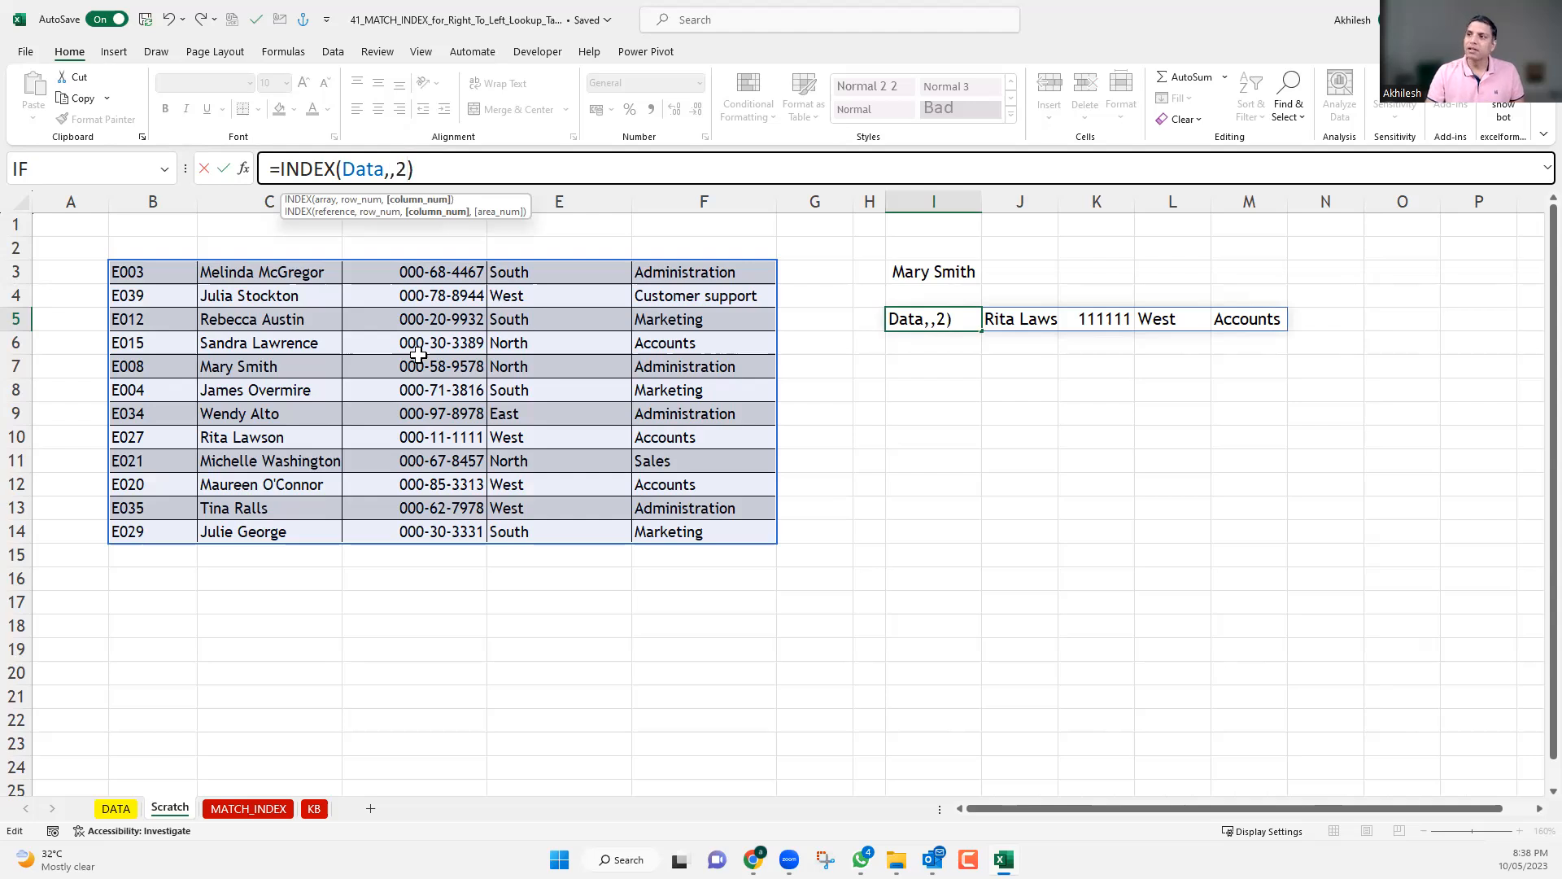
key("Return")
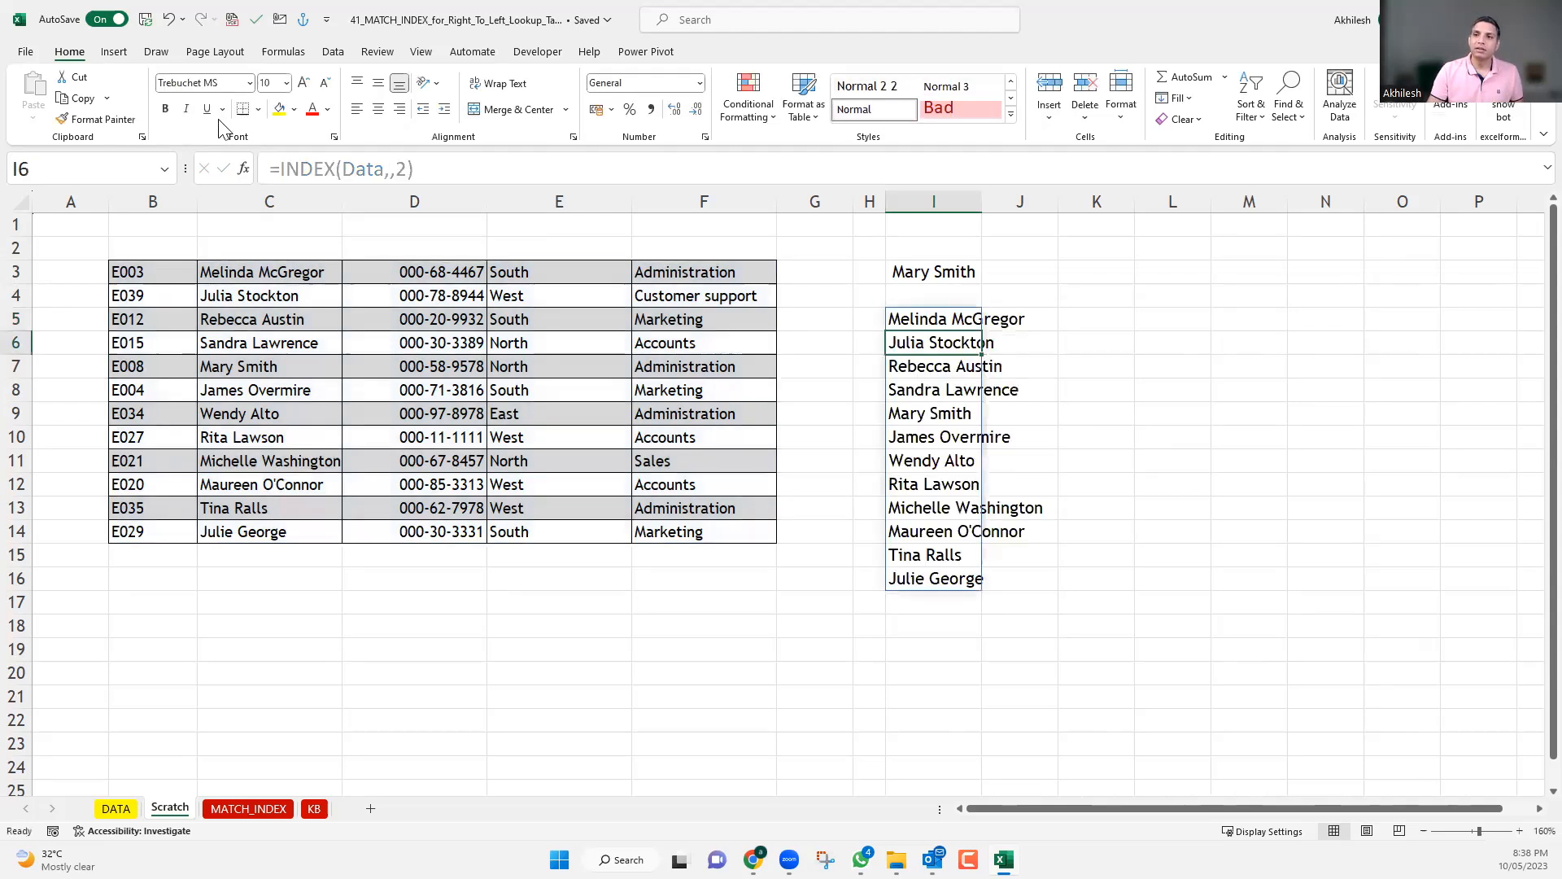
Select the names in C3:C14 for comparison and autofit column I to the returned names.
left_click_drag(262, 273, 256, 526)
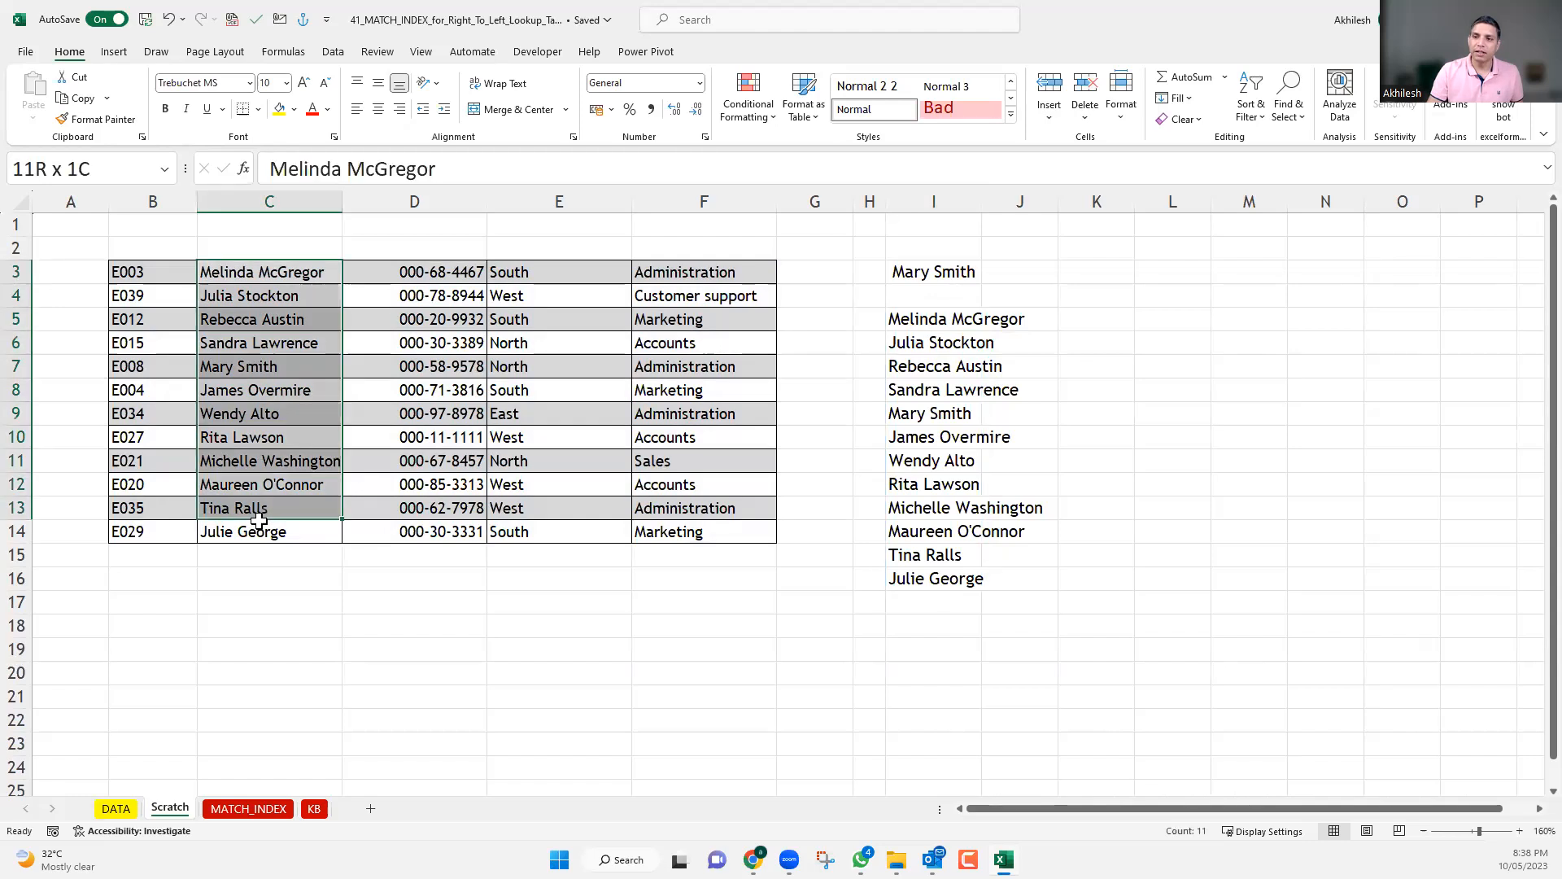
double_click(987, 190)
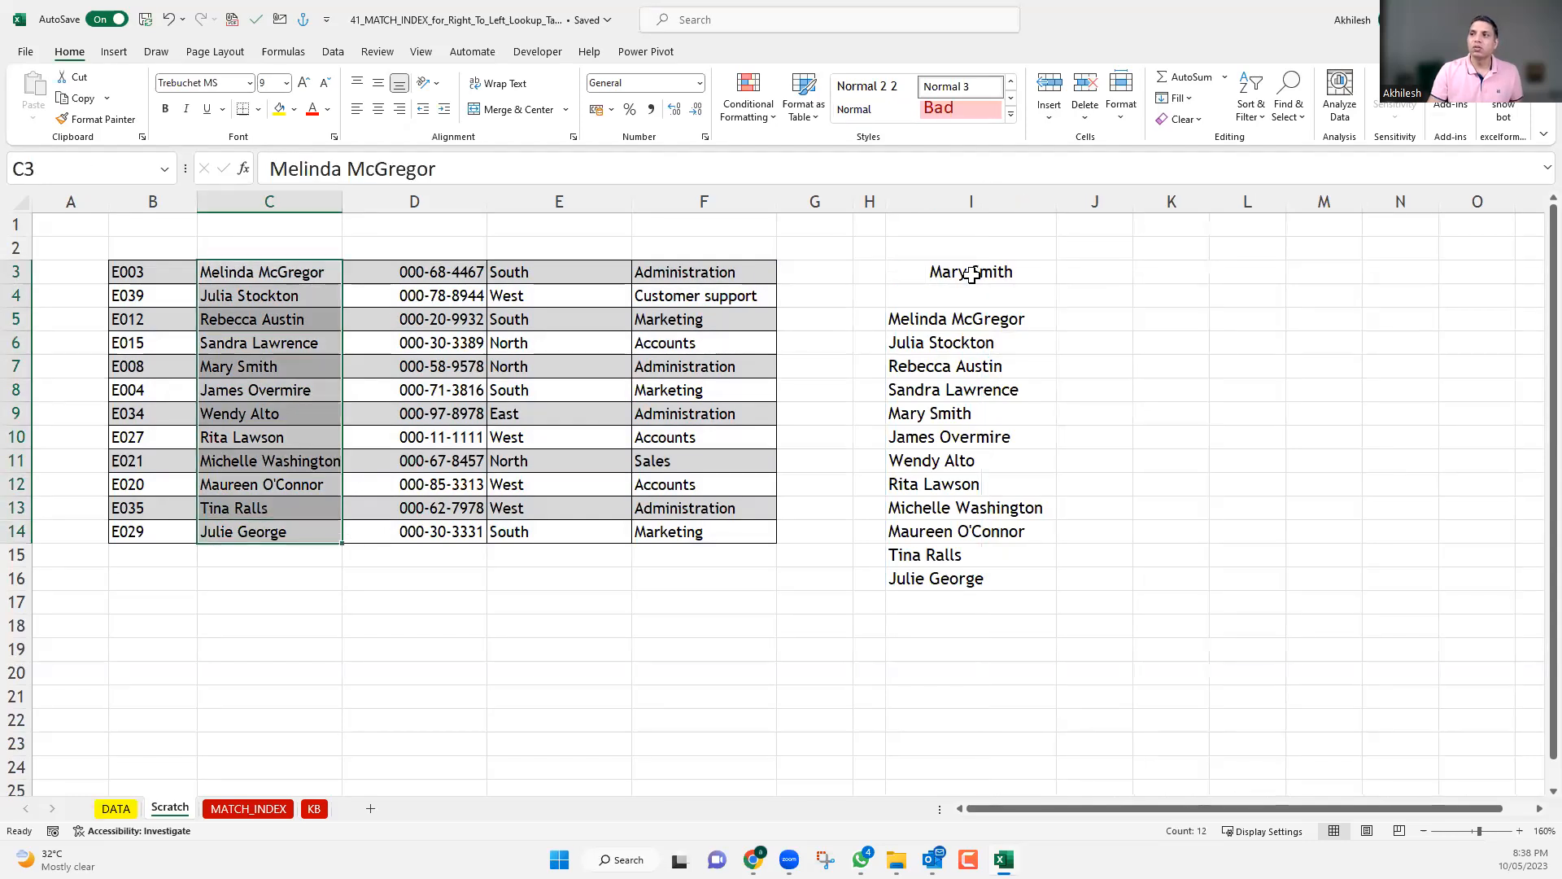
Clear the INDEX formula in I3 and the spilled INDEX results in I5:I16, and undo both deletions.
left_click(985, 271)
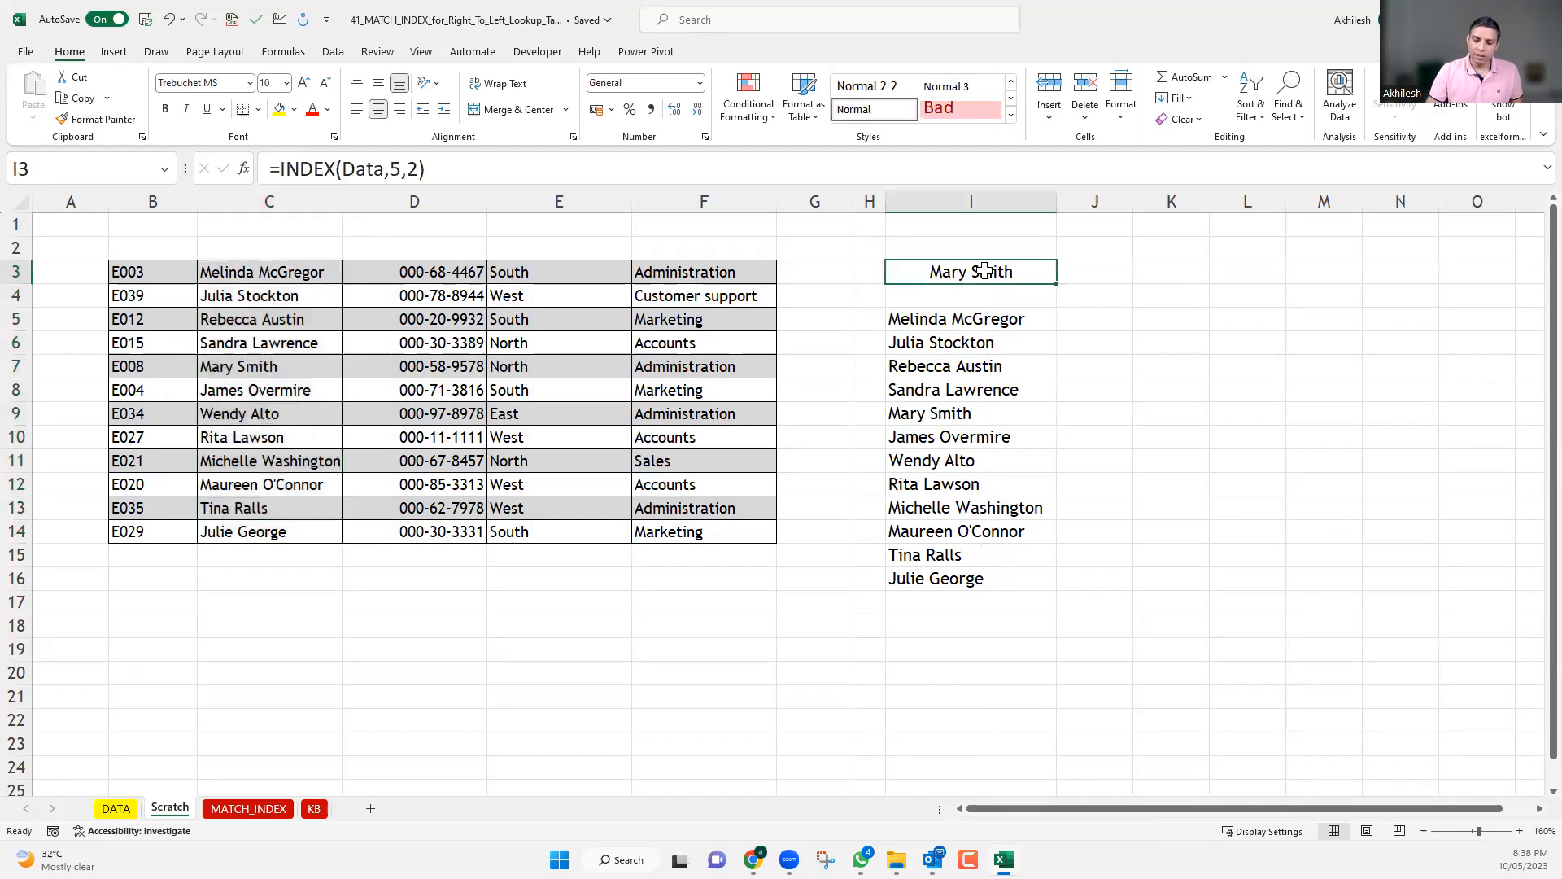
key("Delete")
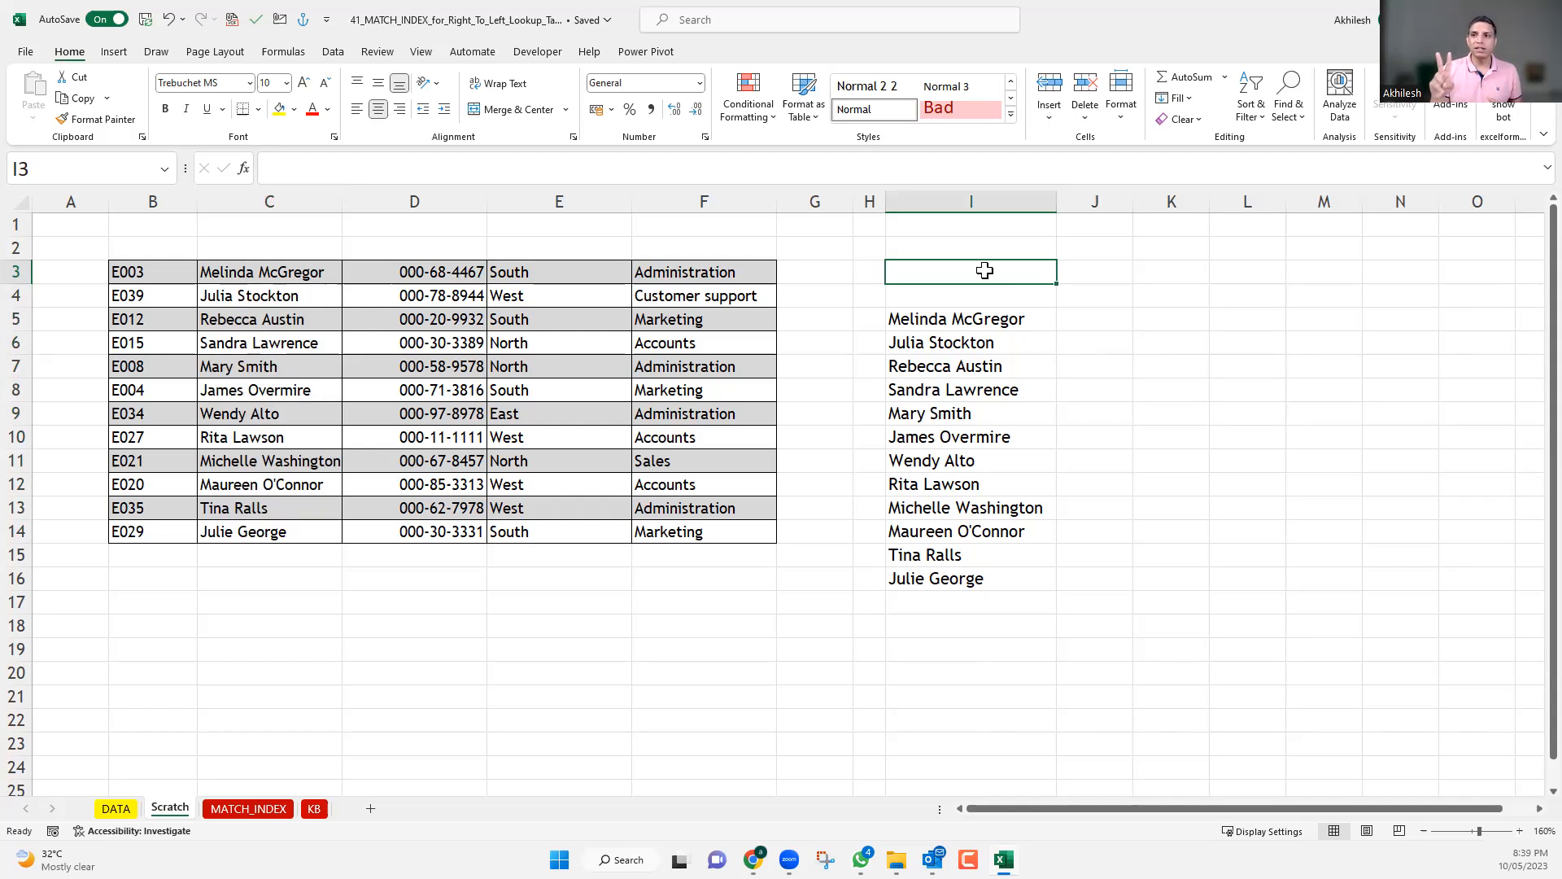
left_click_drag(154, 385, 672, 379)
left_click_drag(426, 267, 432, 553)
left_click(441, 394)
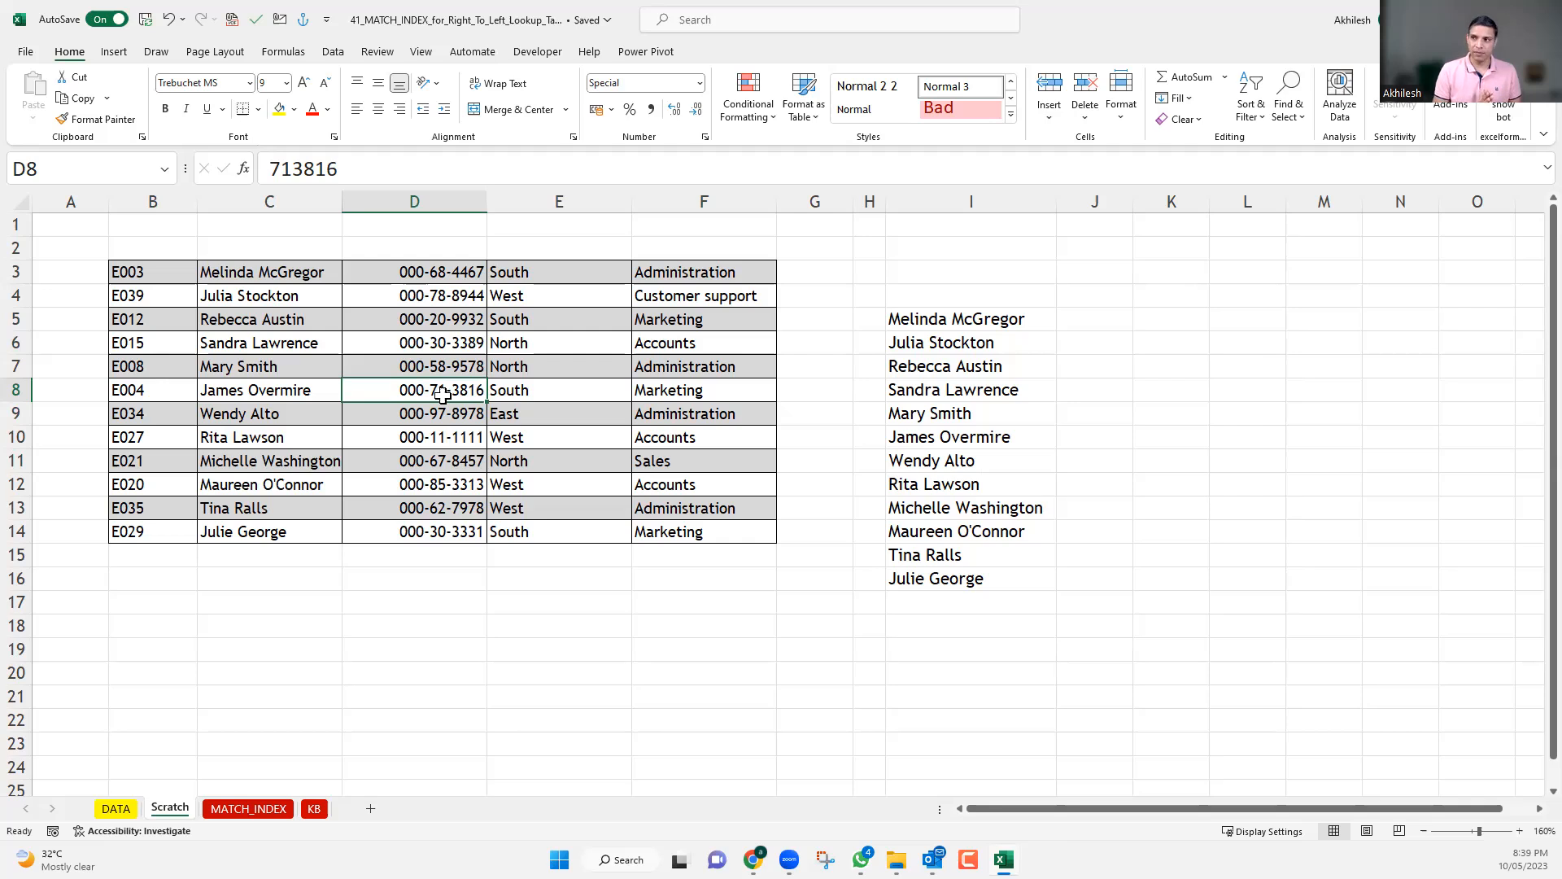
left_click_drag(937, 321, 949, 580)
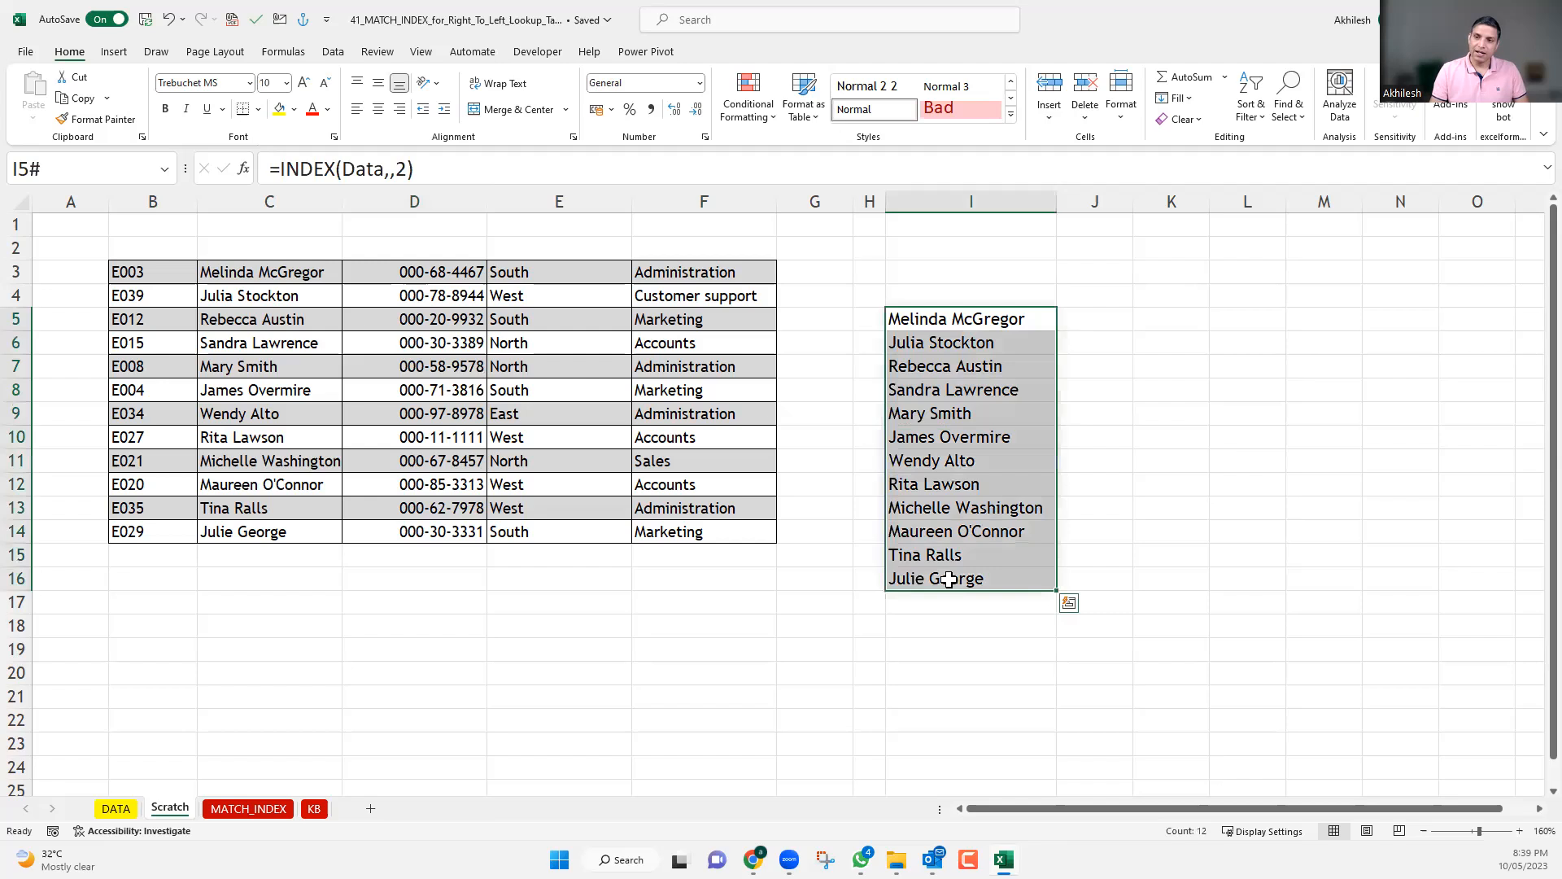
key("Delete")
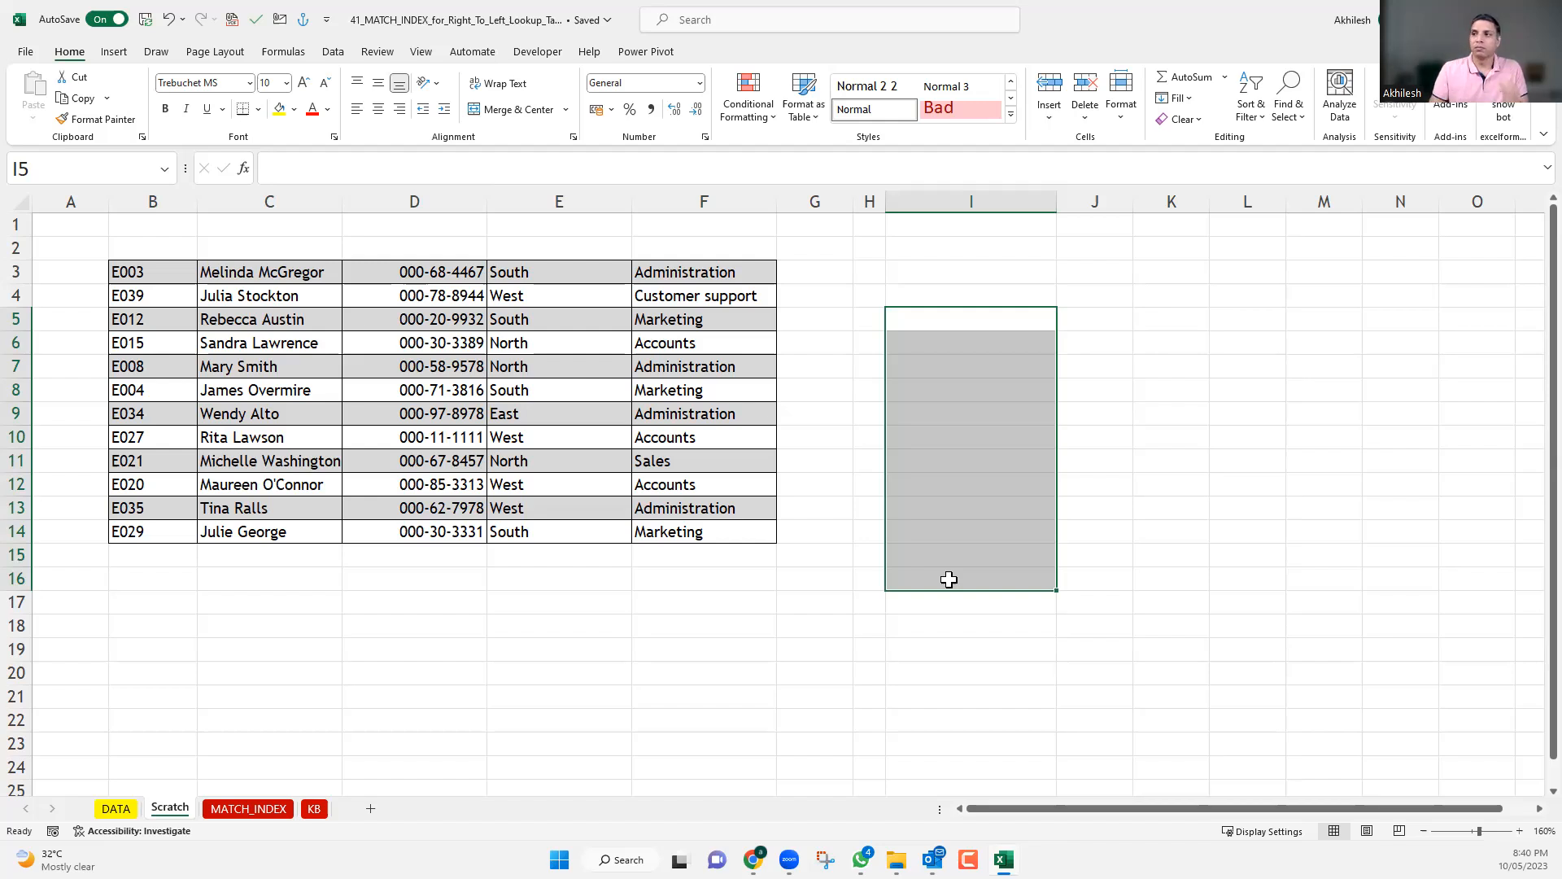
key("ctrl+z")
key("ctrl+z")
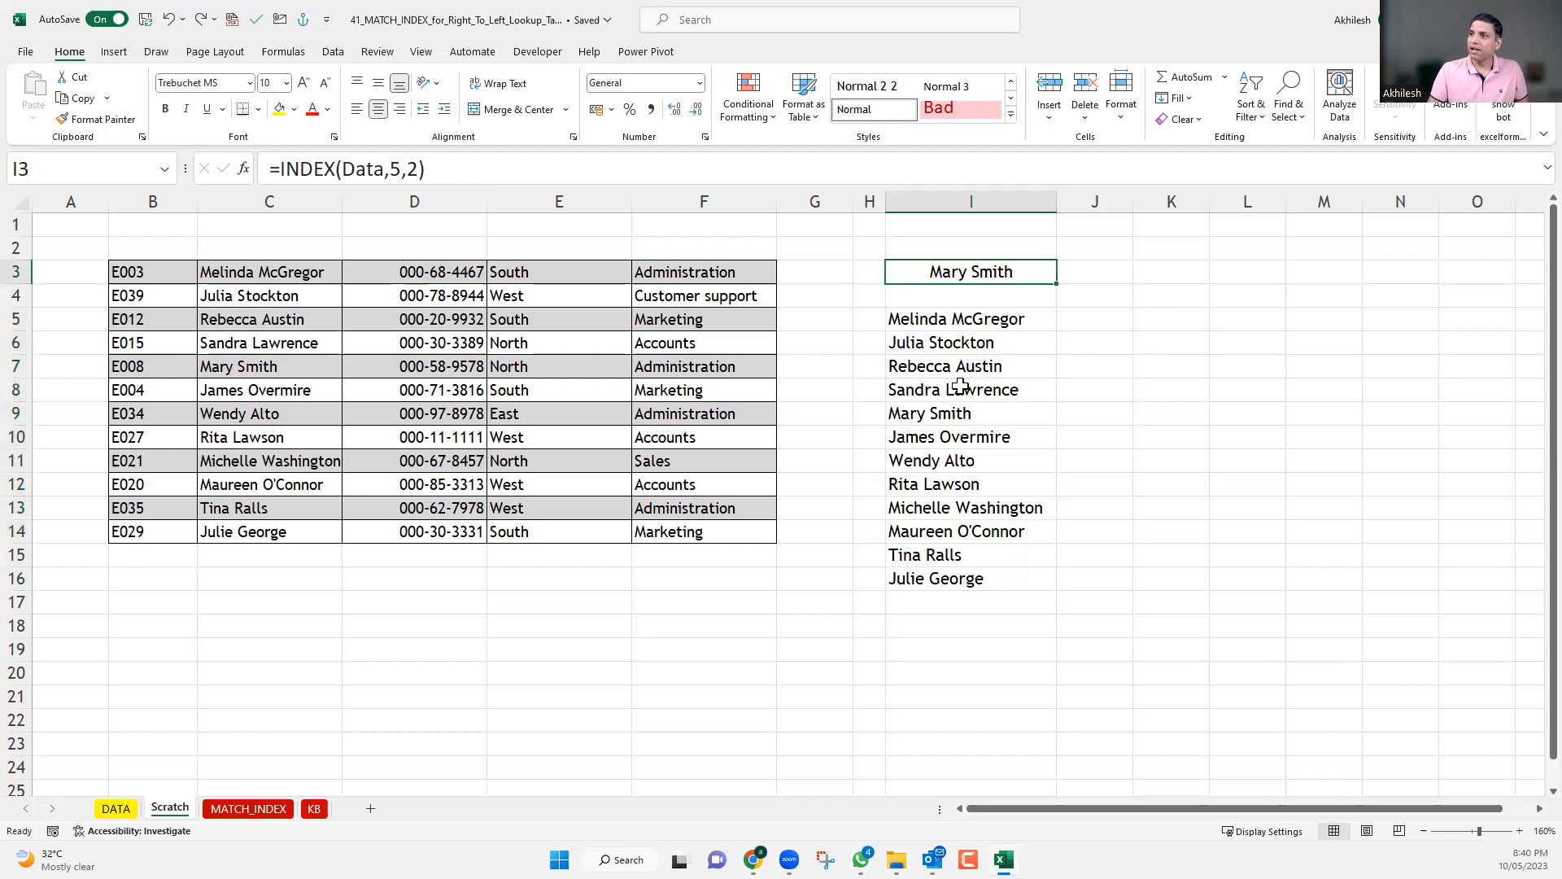
Examine the row number and column number arguments of the INDEX formula in I3, leaving the formula as it is.
double_click(402, 168)
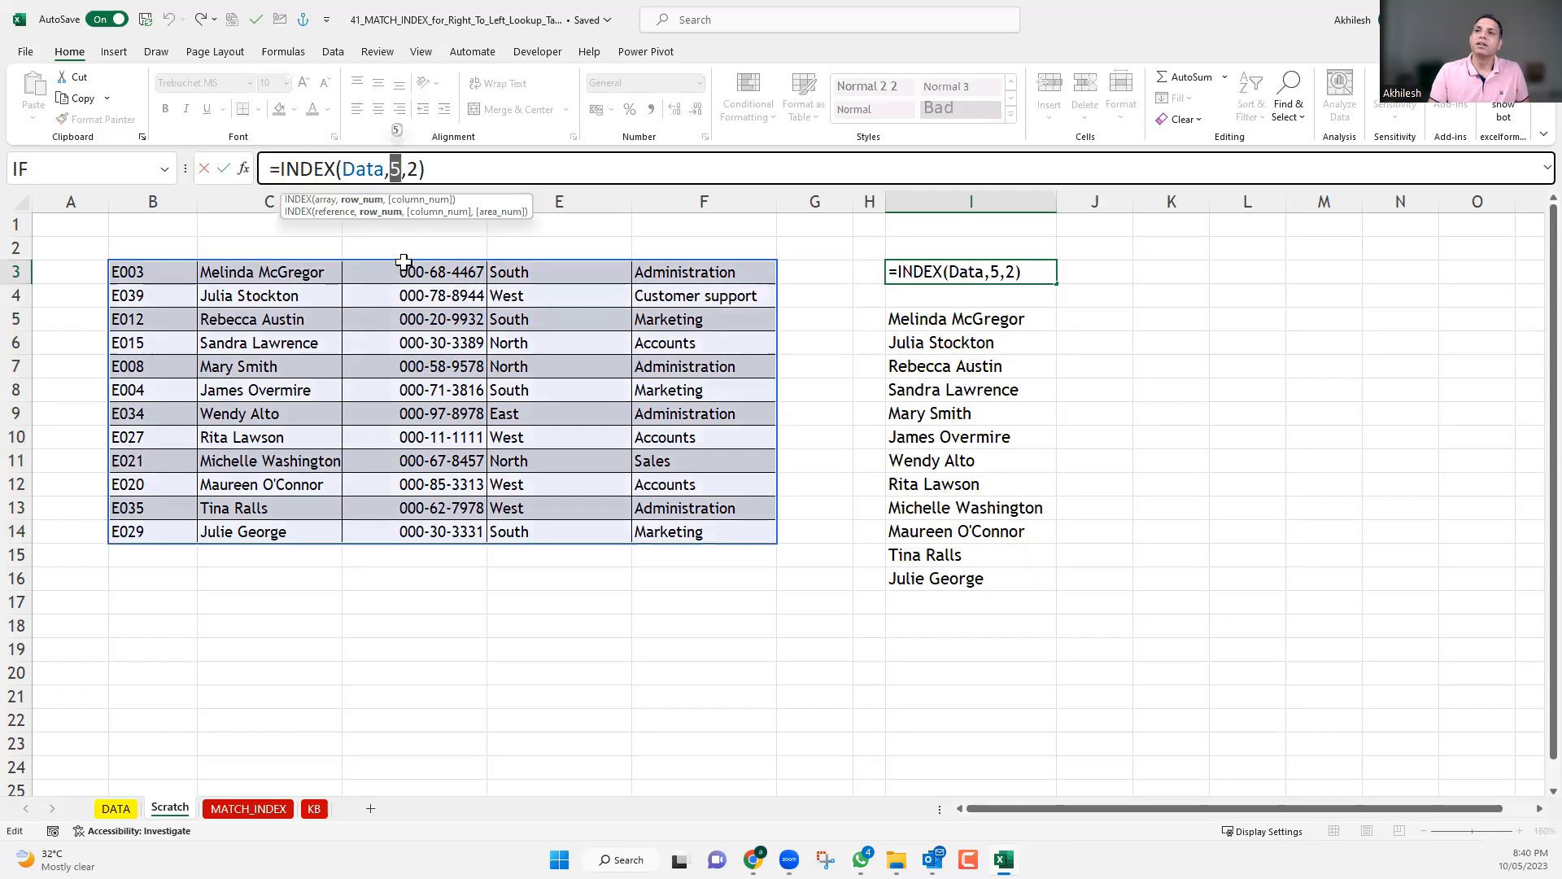
key("Right")
key("Right")
key("shift+Right")
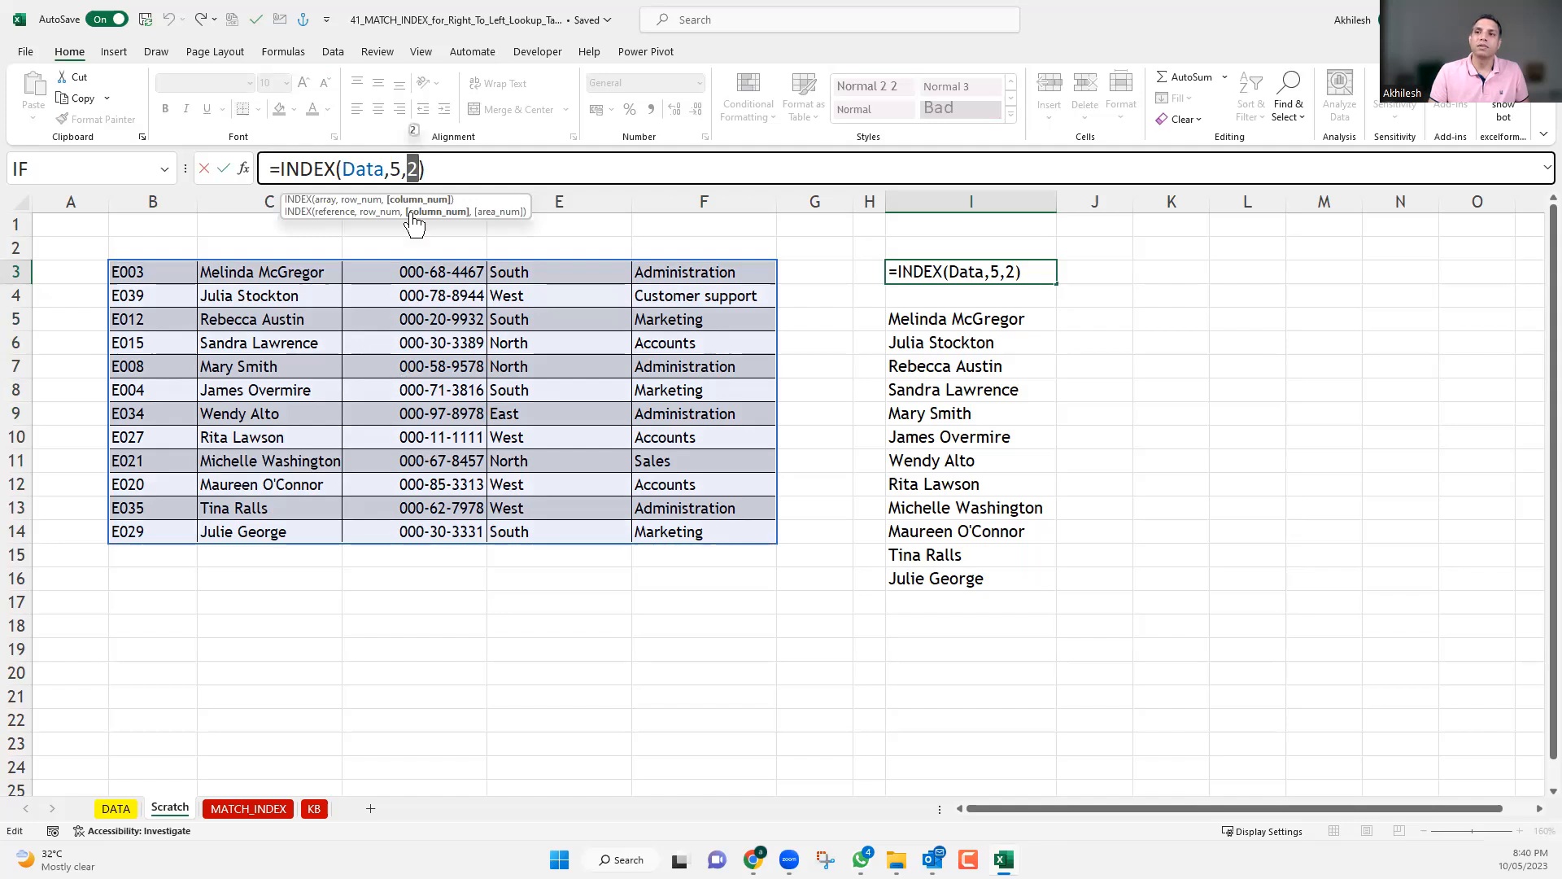
left_click_drag(391, 169, 418, 345)
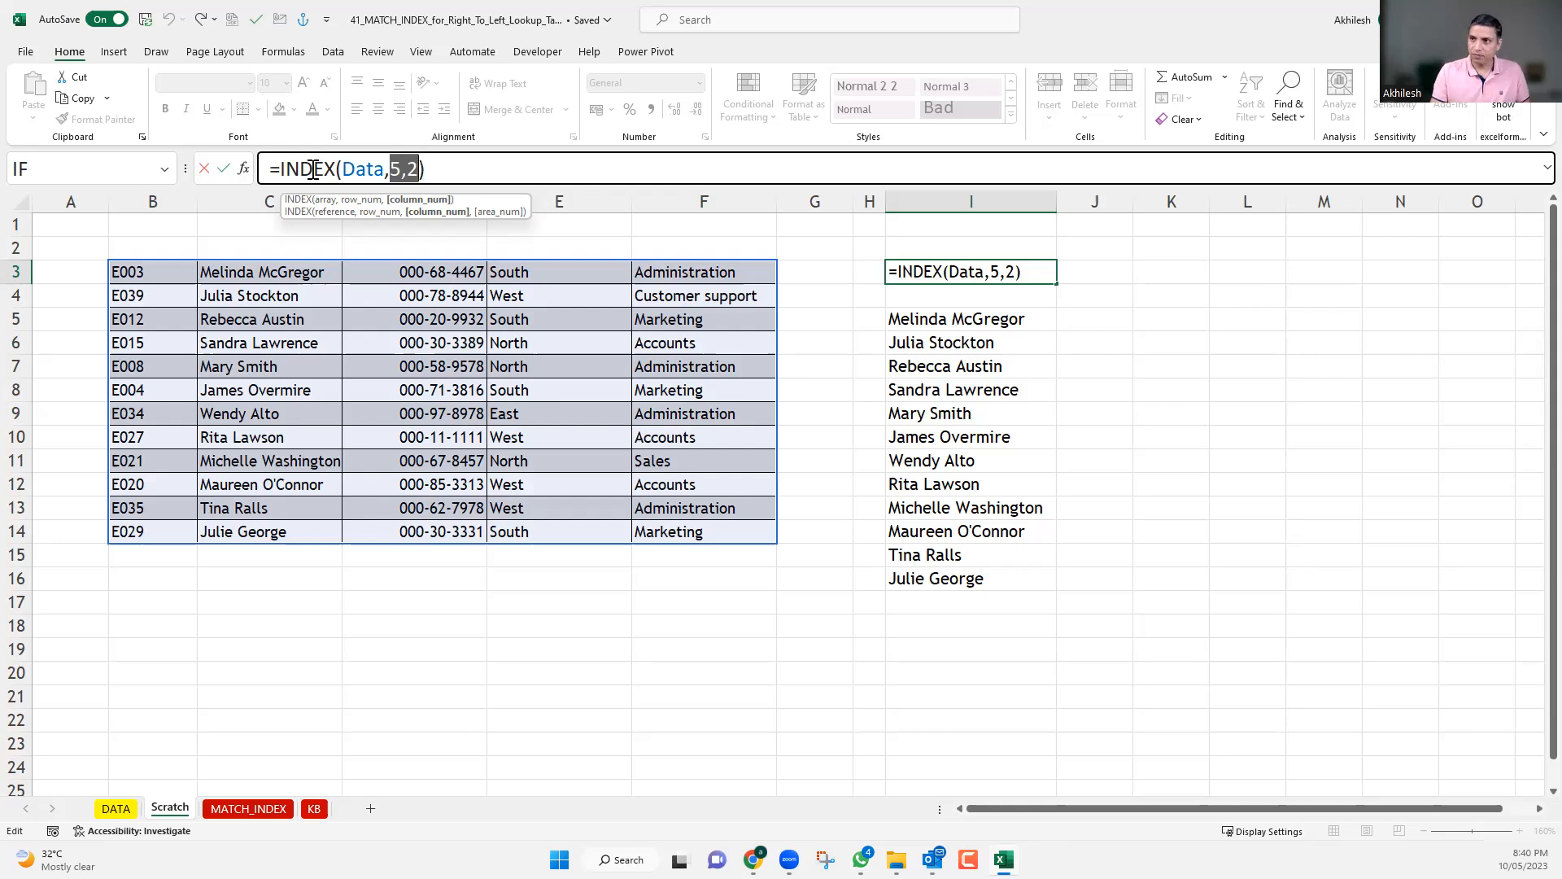
key("ctrl+Return")
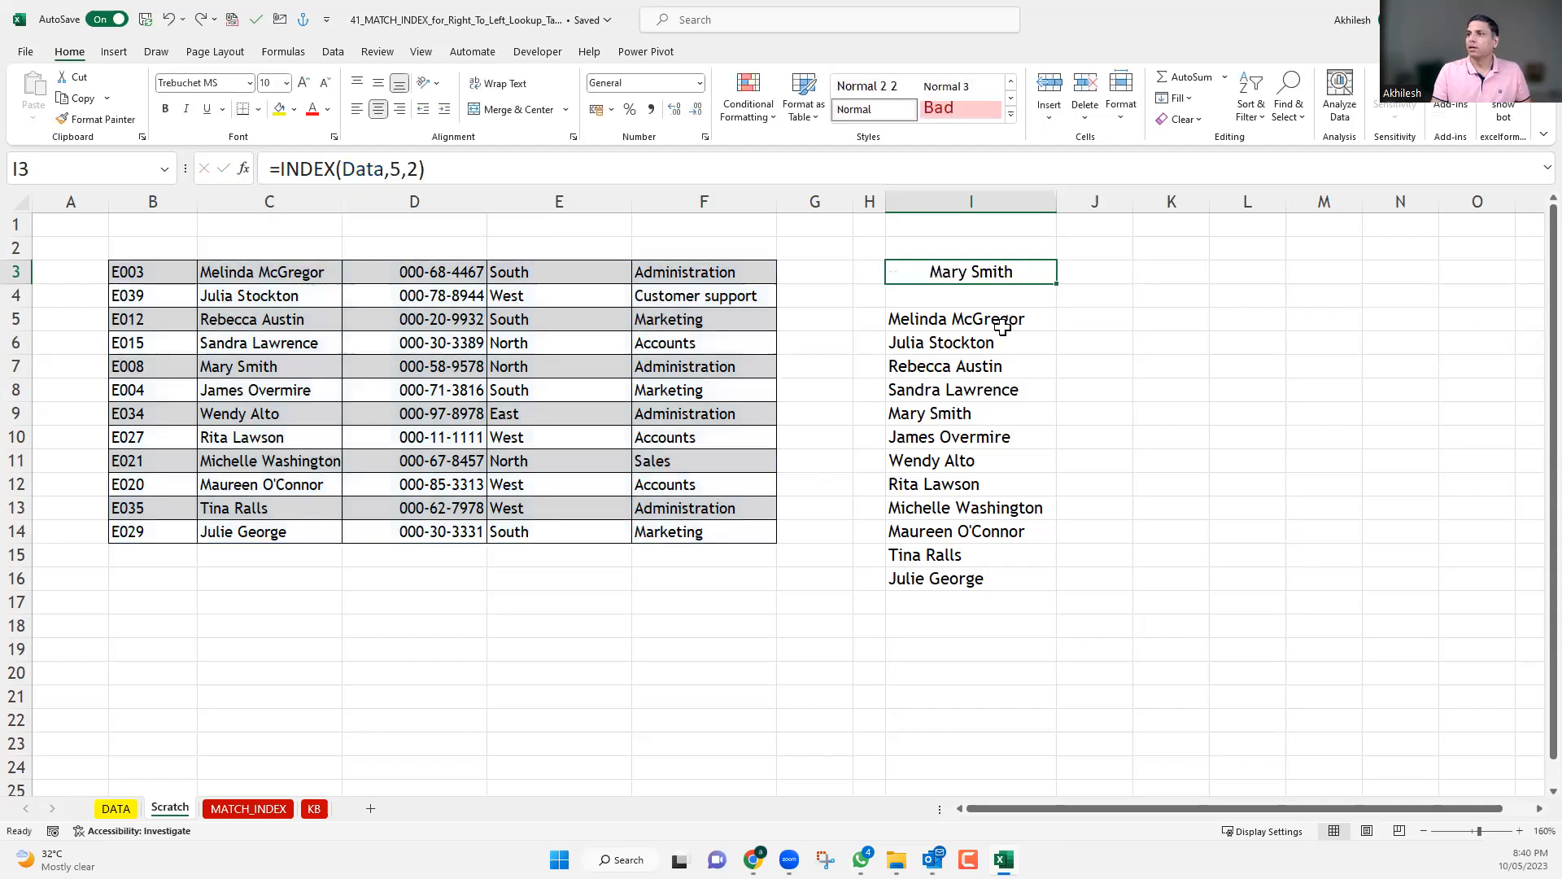
Clear the INDEX results in I3:I16 on the Scratch sheet.
left_click(1005, 573, "shift")
key("Delete")
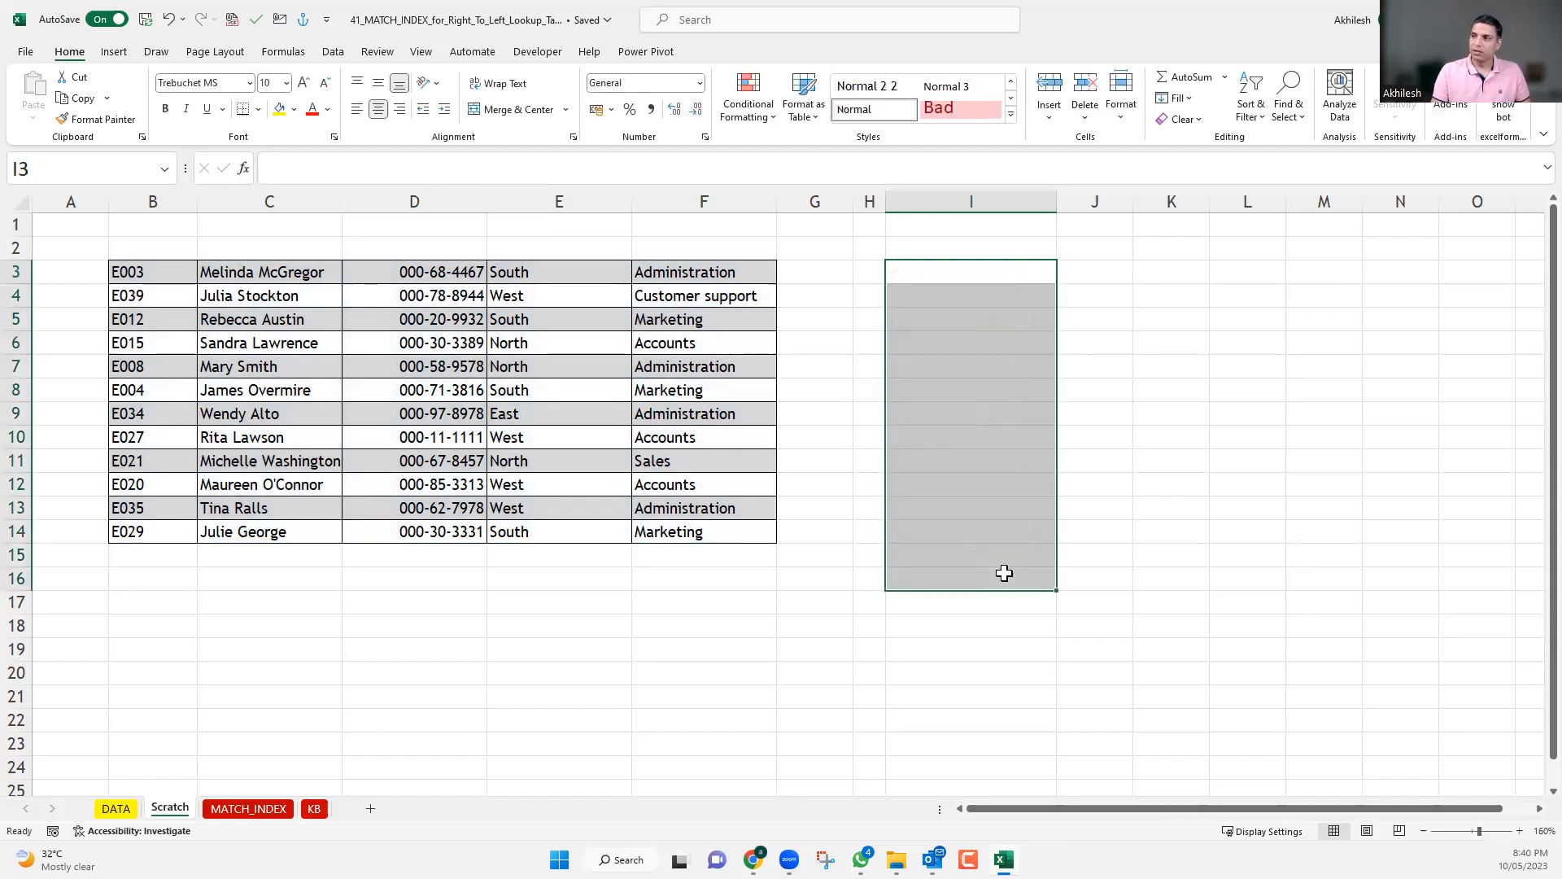
Move the DATA sheet between the Scratch and MATCH_INDEX sheets.
left_click(286, 805)
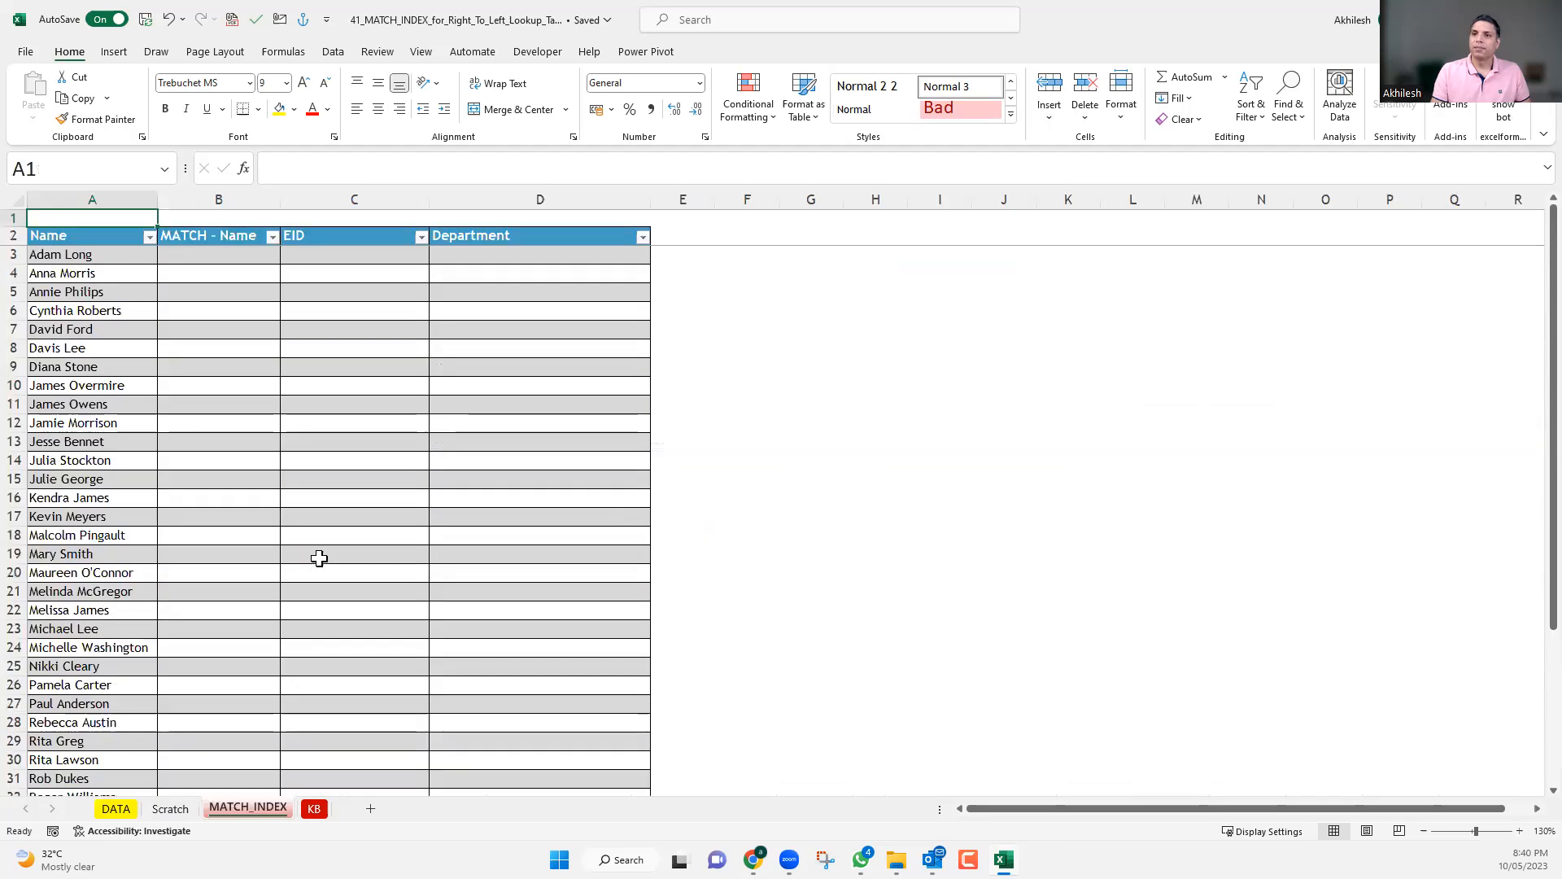
left_click(120, 809)
left_click_drag(195, 822, 193, 814)
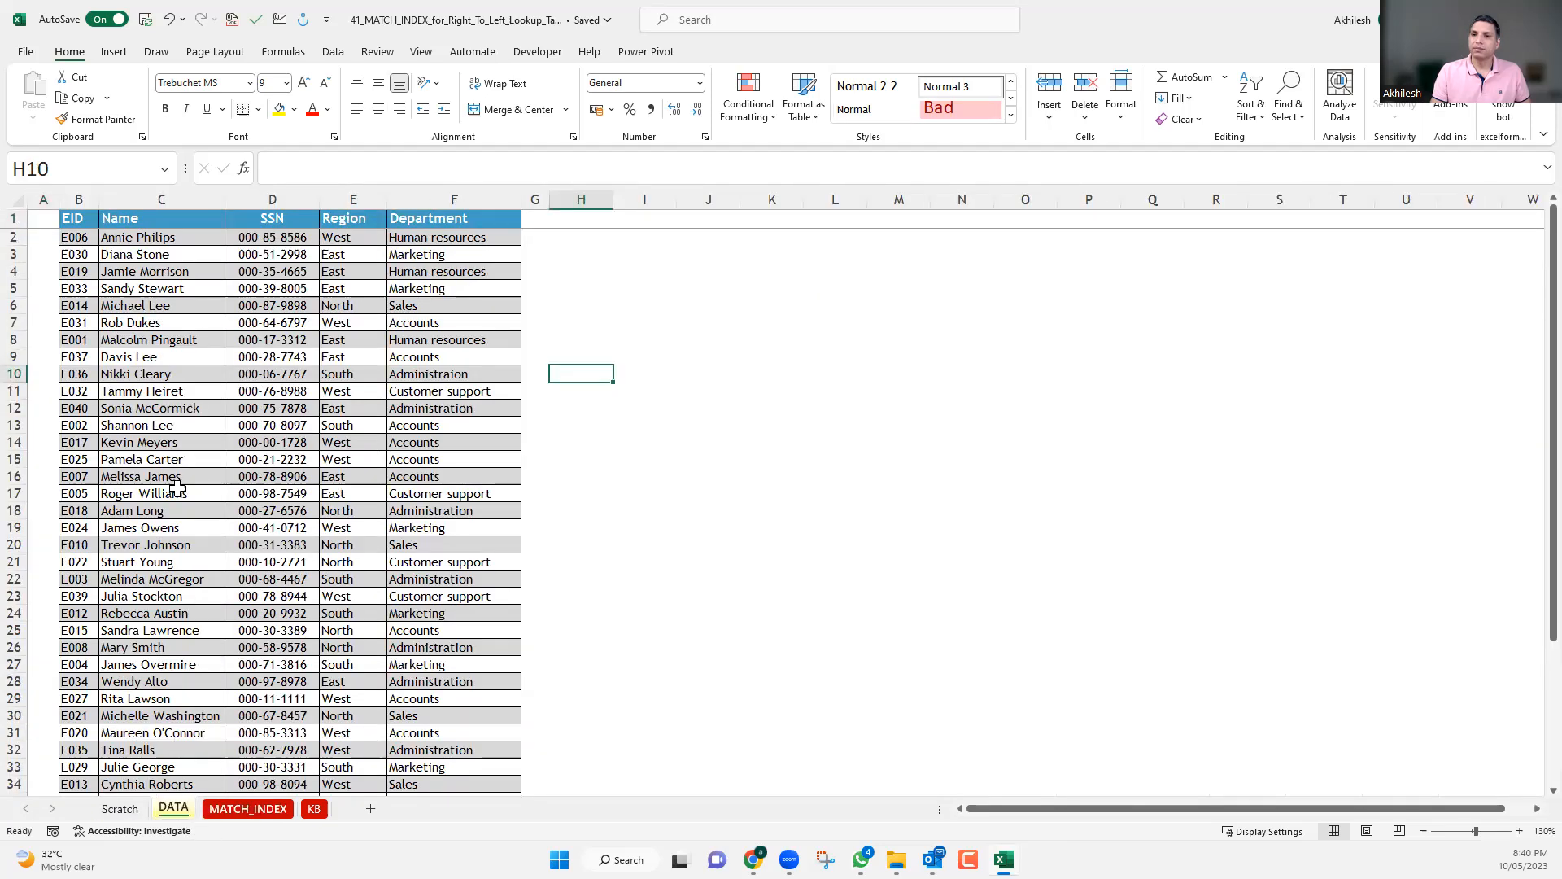
Review the employee table on the DATA sheet: its headers, its table name, and the EID and Name columns.
left_click(176, 342)
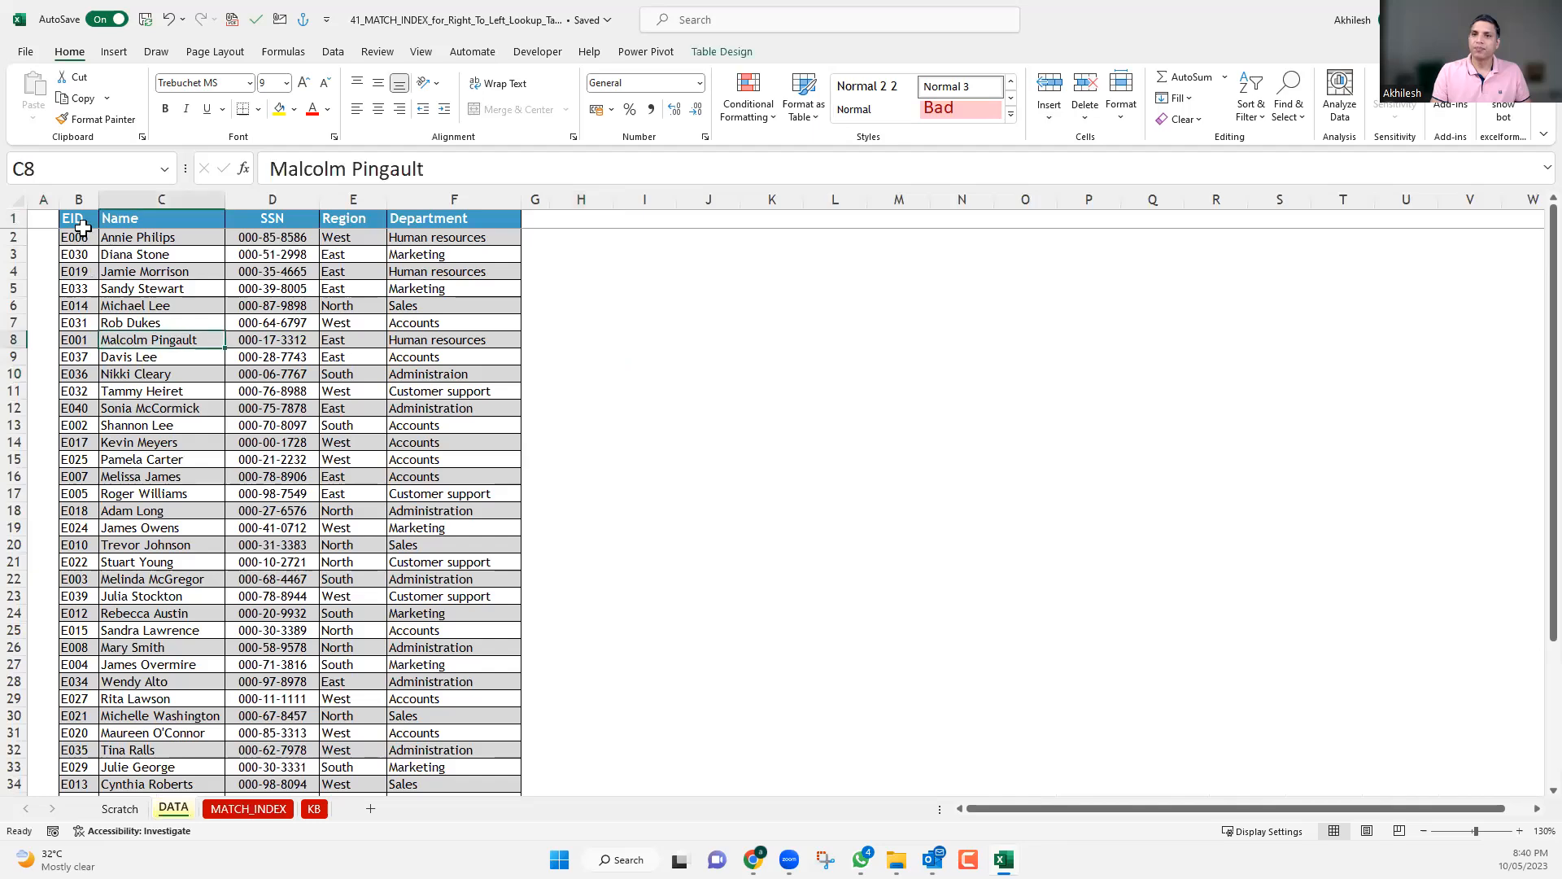
left_click_drag(81, 221, 374, 228)
left_click(374, 290)
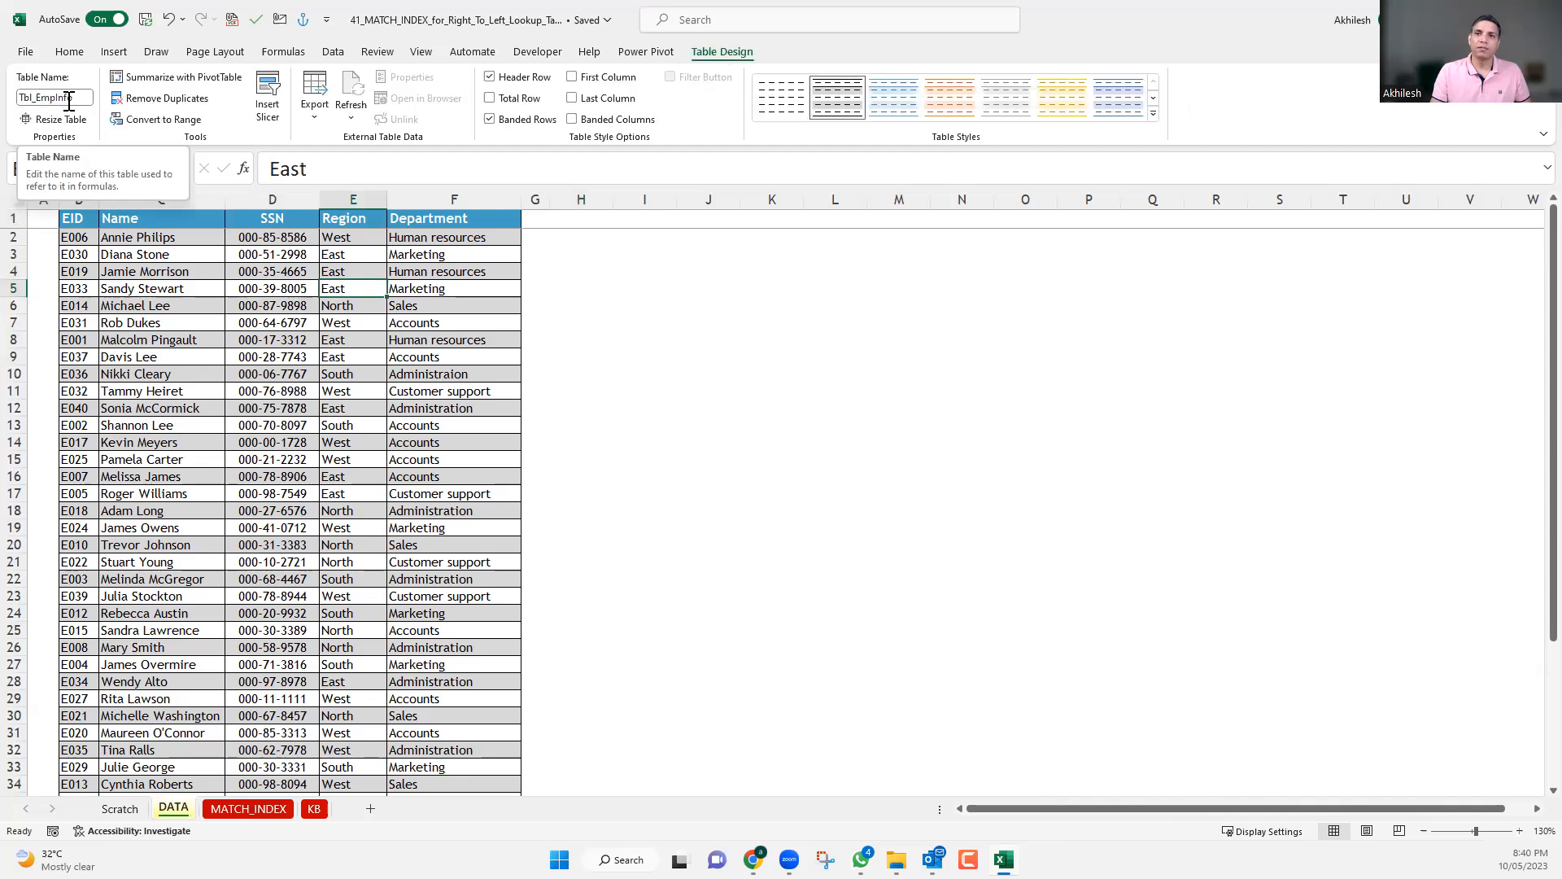
left_click(159, 253)
left_click_drag(76, 219, 78, 472)
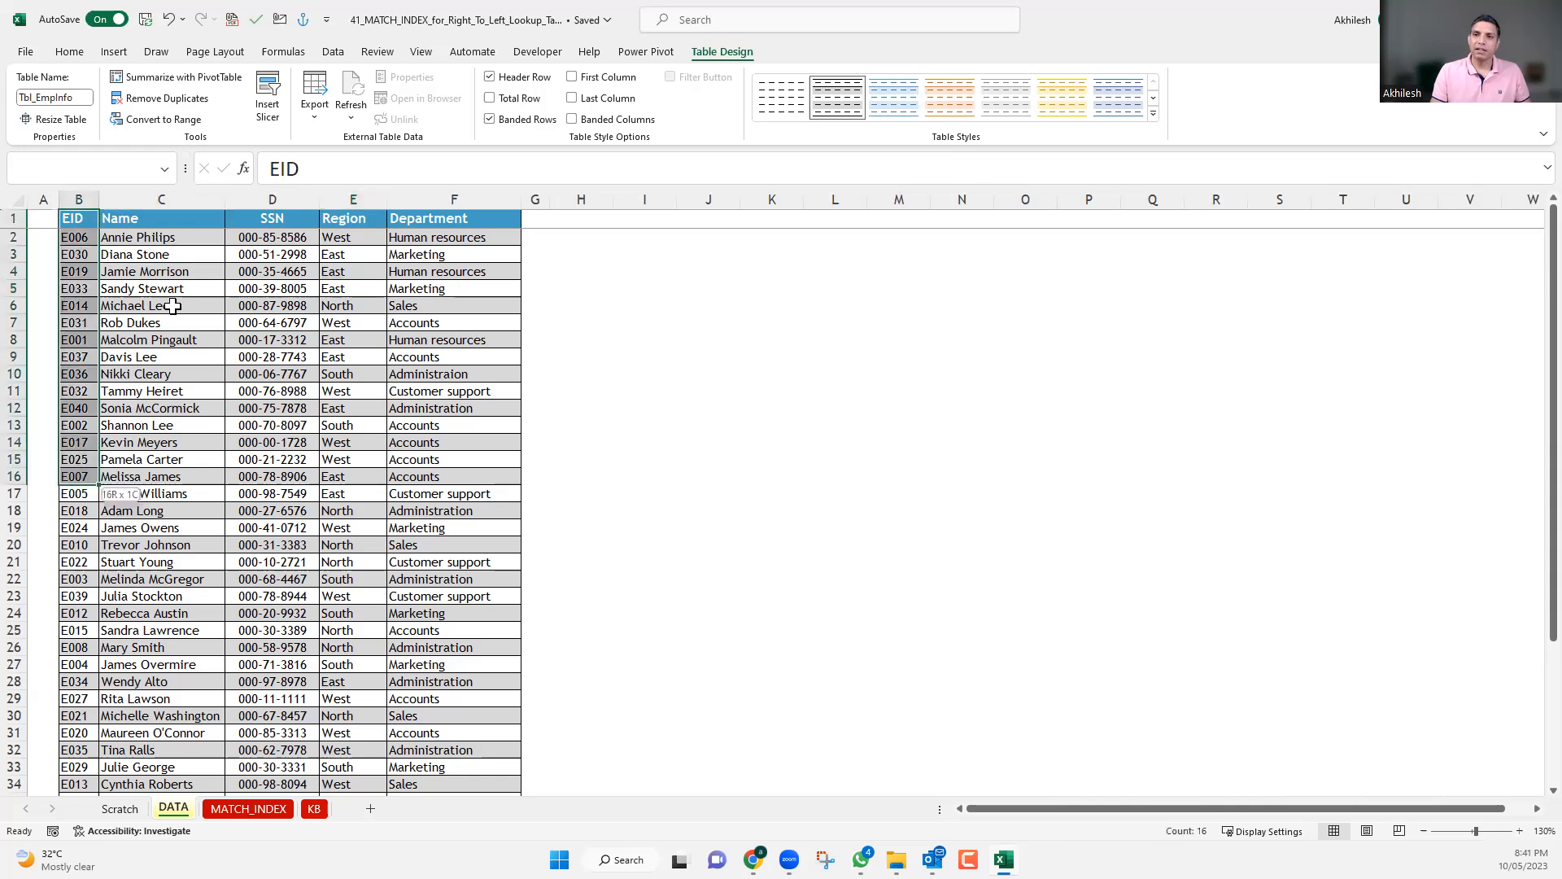
left_click(180, 273)
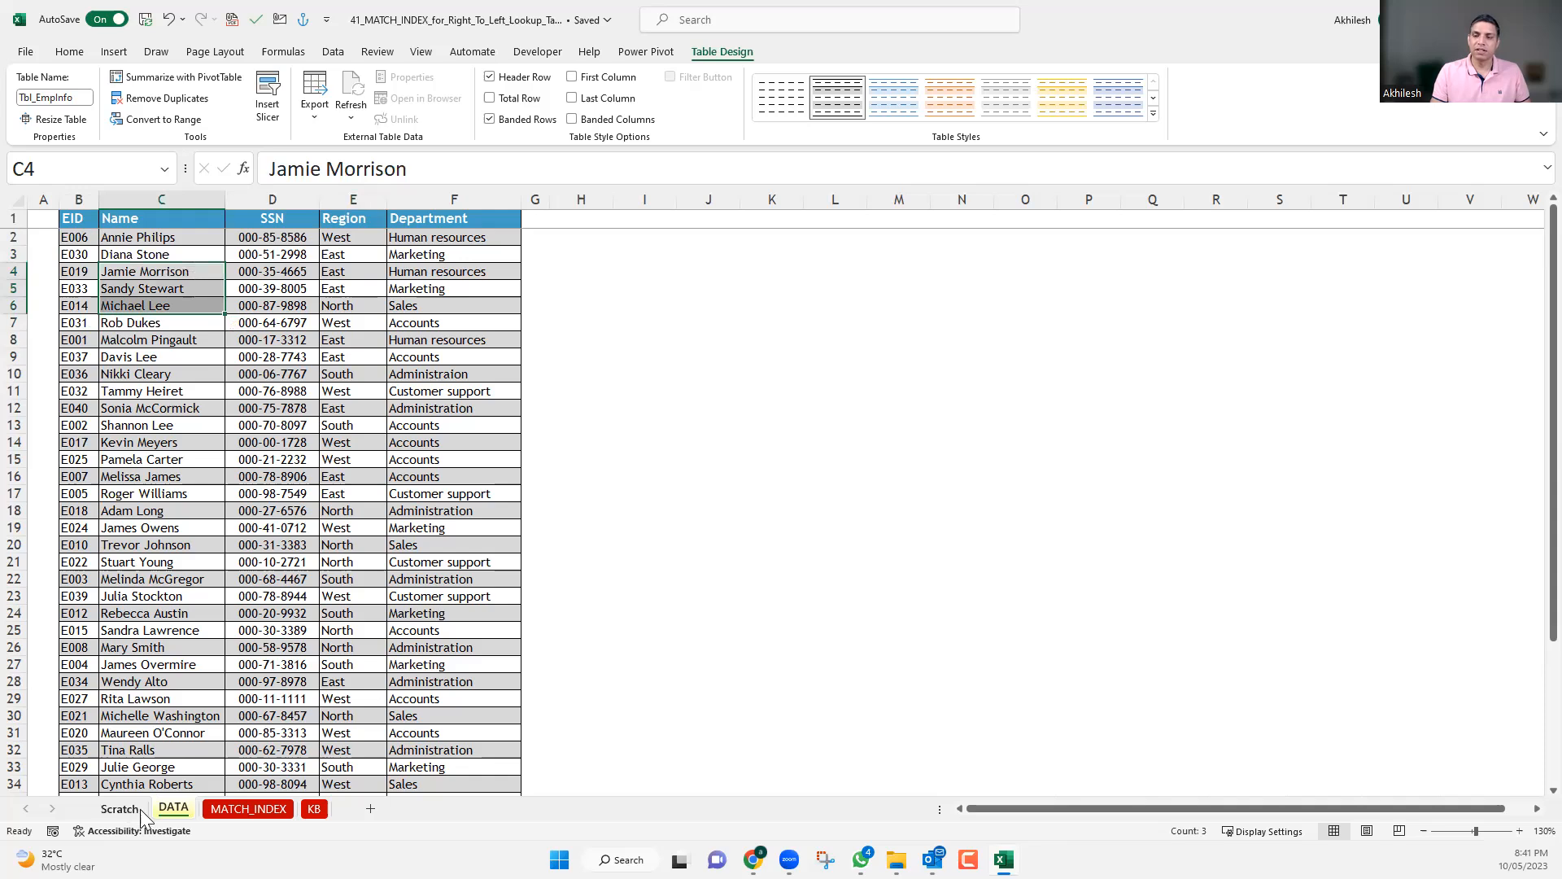
Compare the Name and EID columns on the MATCH_INDEX sheet with their order in the DATA sheet's table.
left_click(237, 809)
scroll(567, 450, "up", 1)
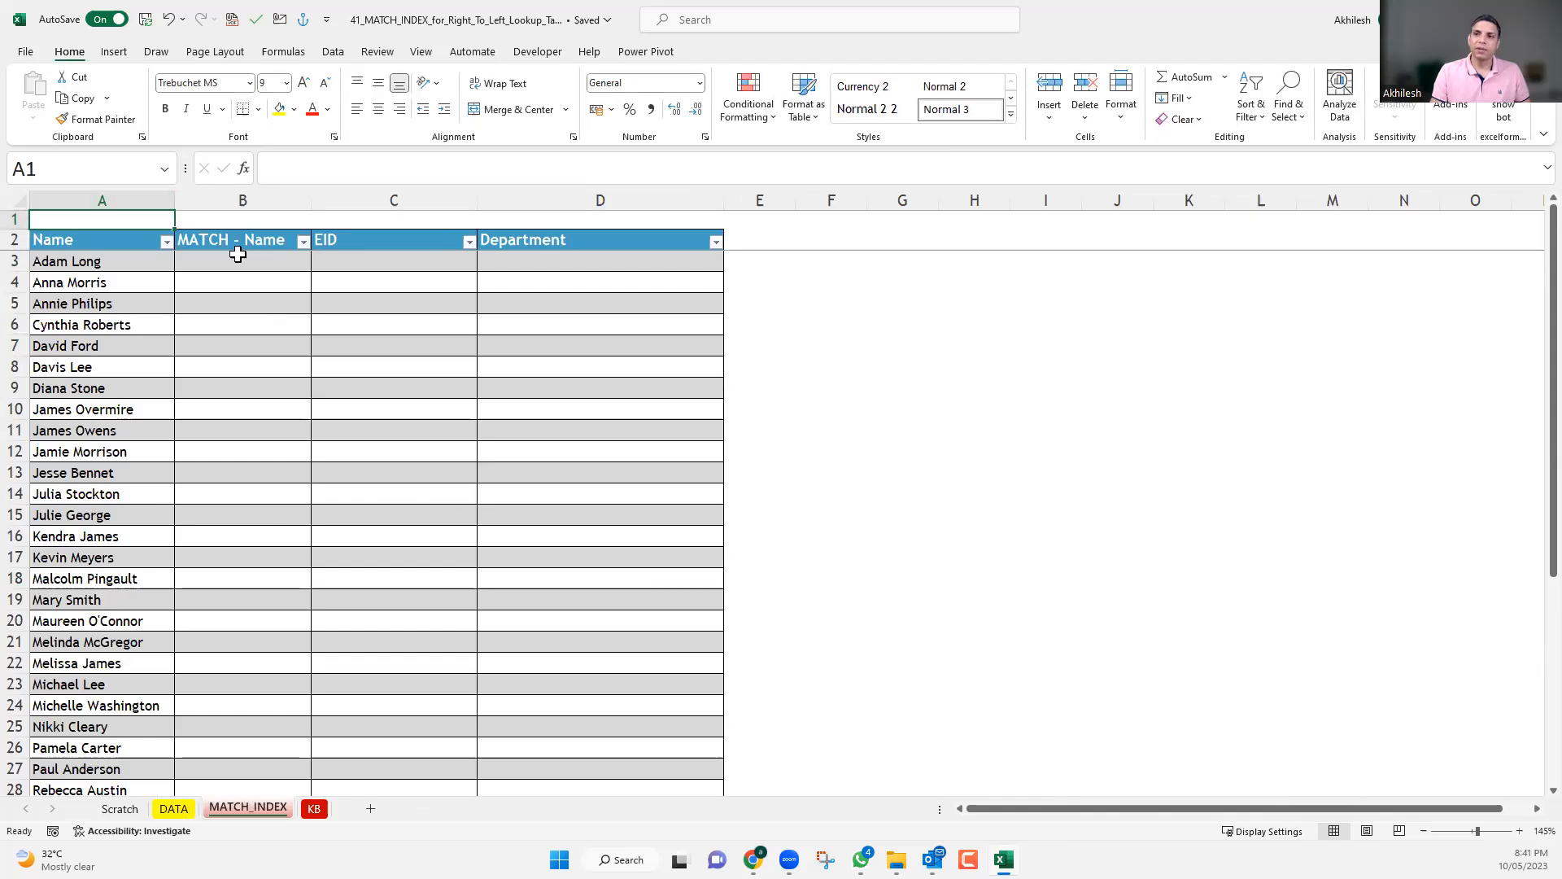
left_click(356, 258)
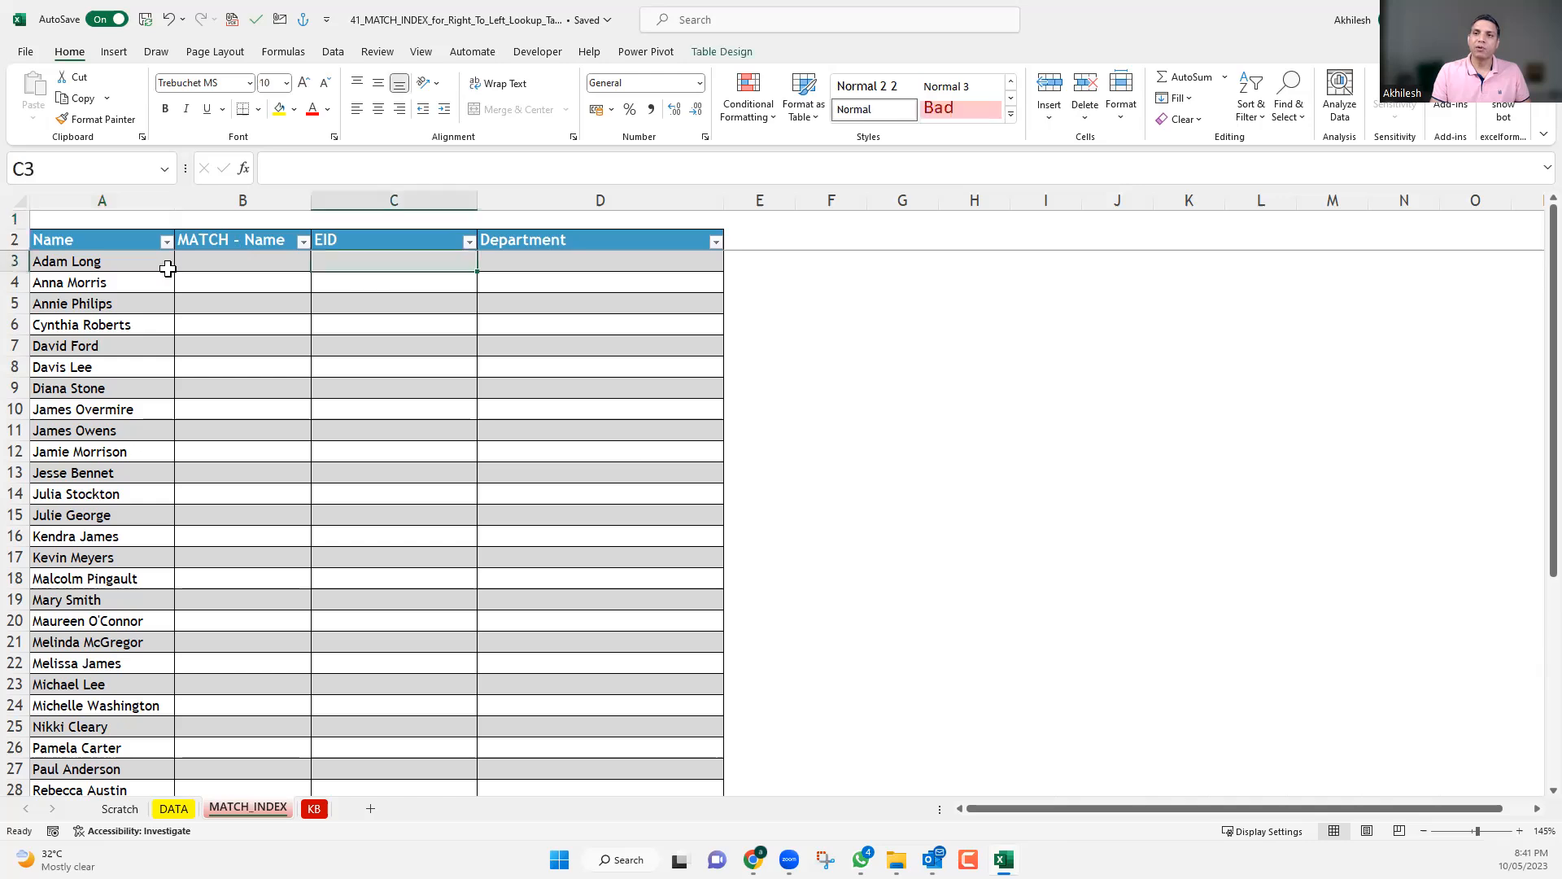
left_click_drag(107, 384, 109, 261)
left_click(109, 261)
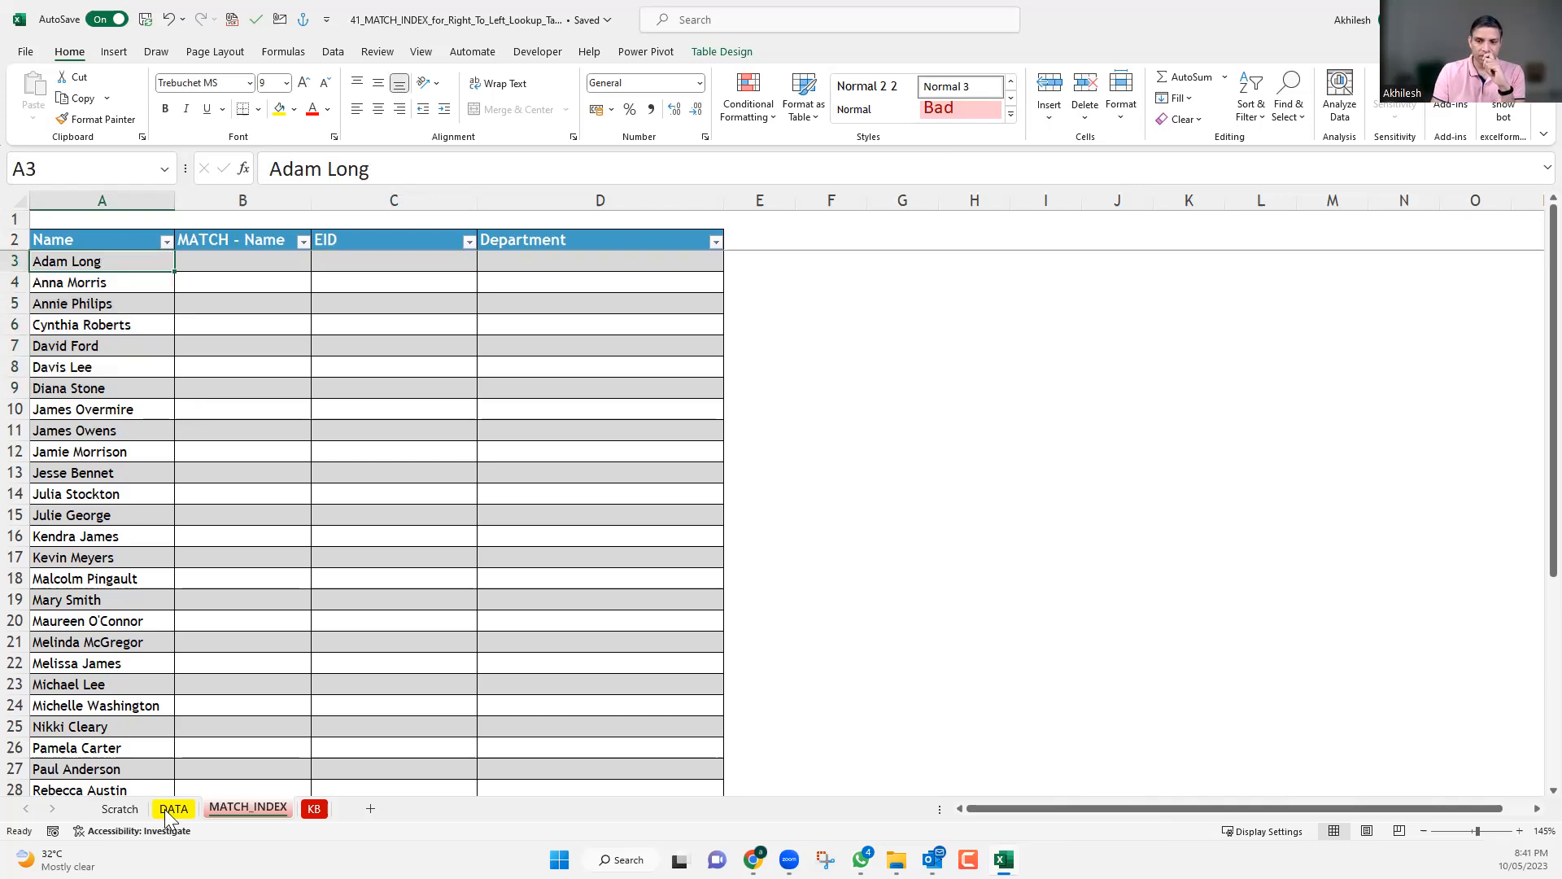
key("ctrl+Page_Up")
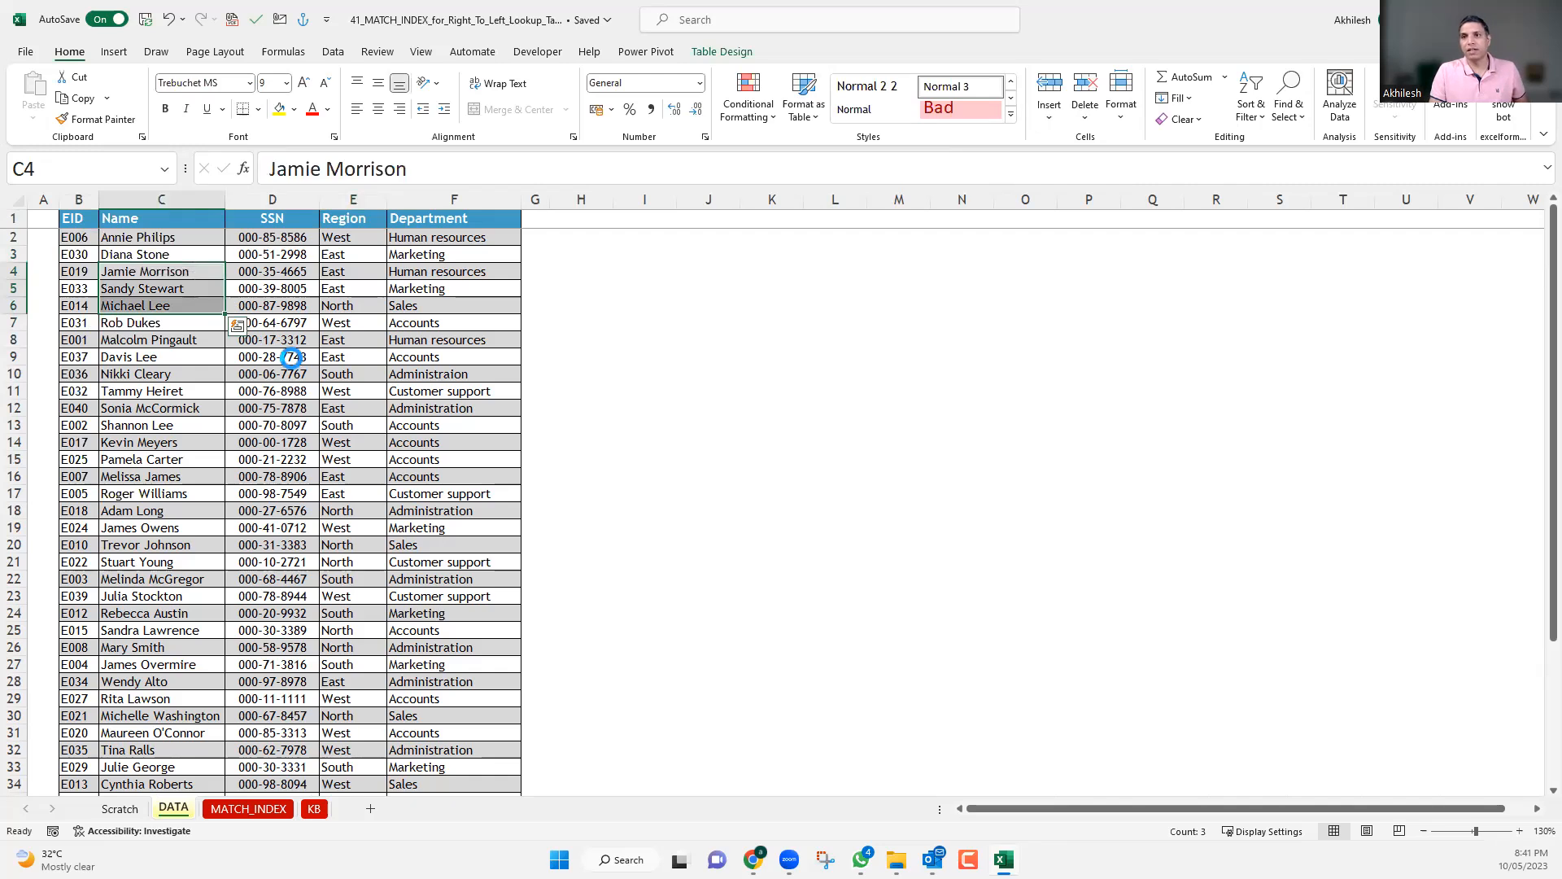
scroll(331, 391, "up", 2)
scroll(279, 304, "up", 2)
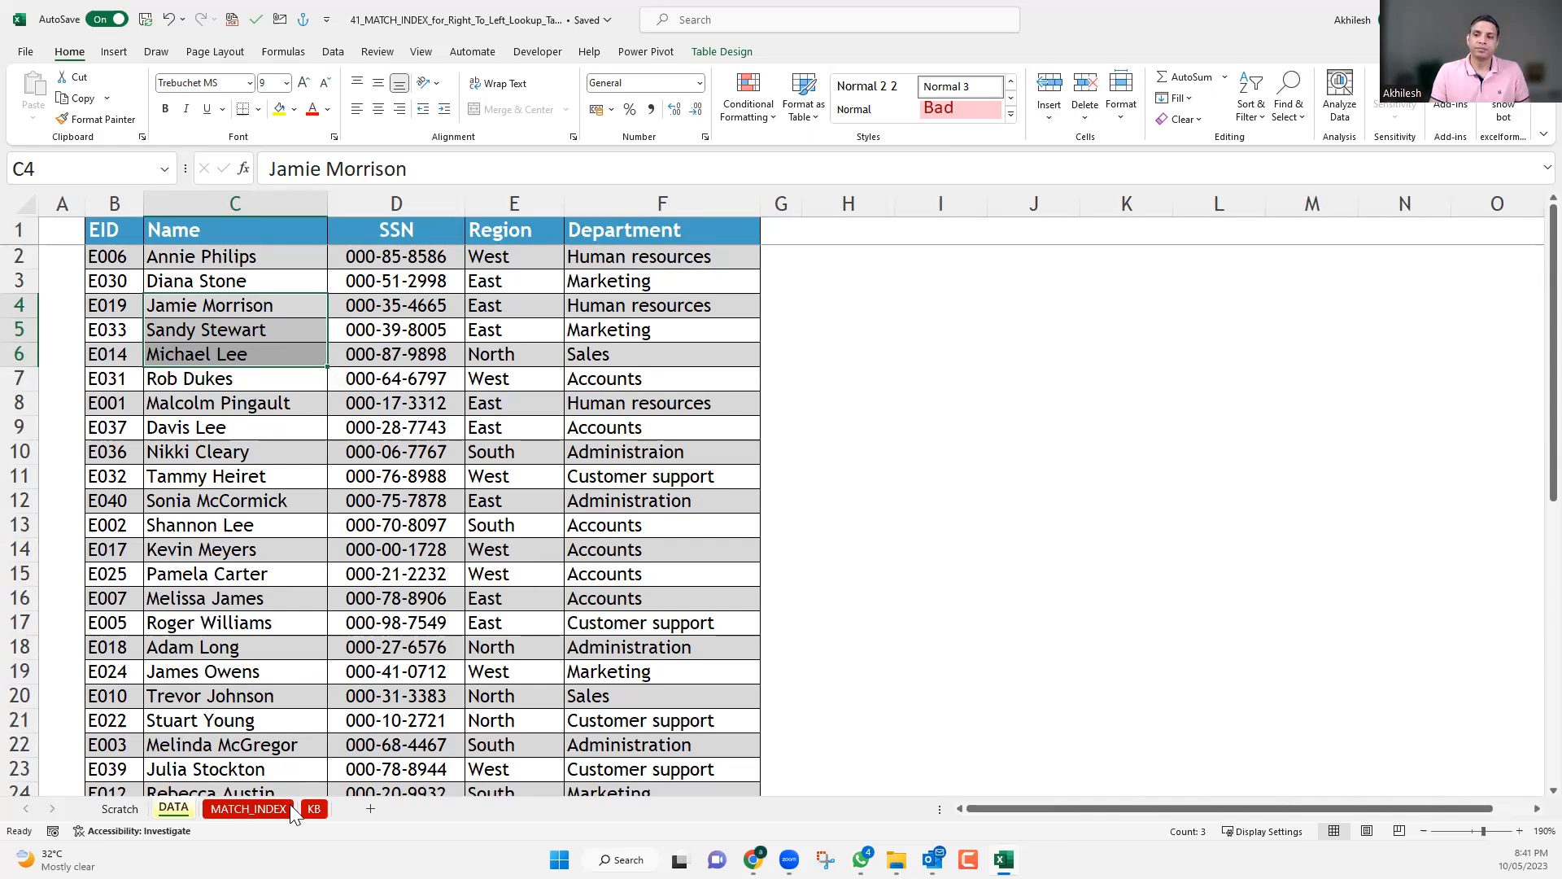
key("ctrl+Page_Down")
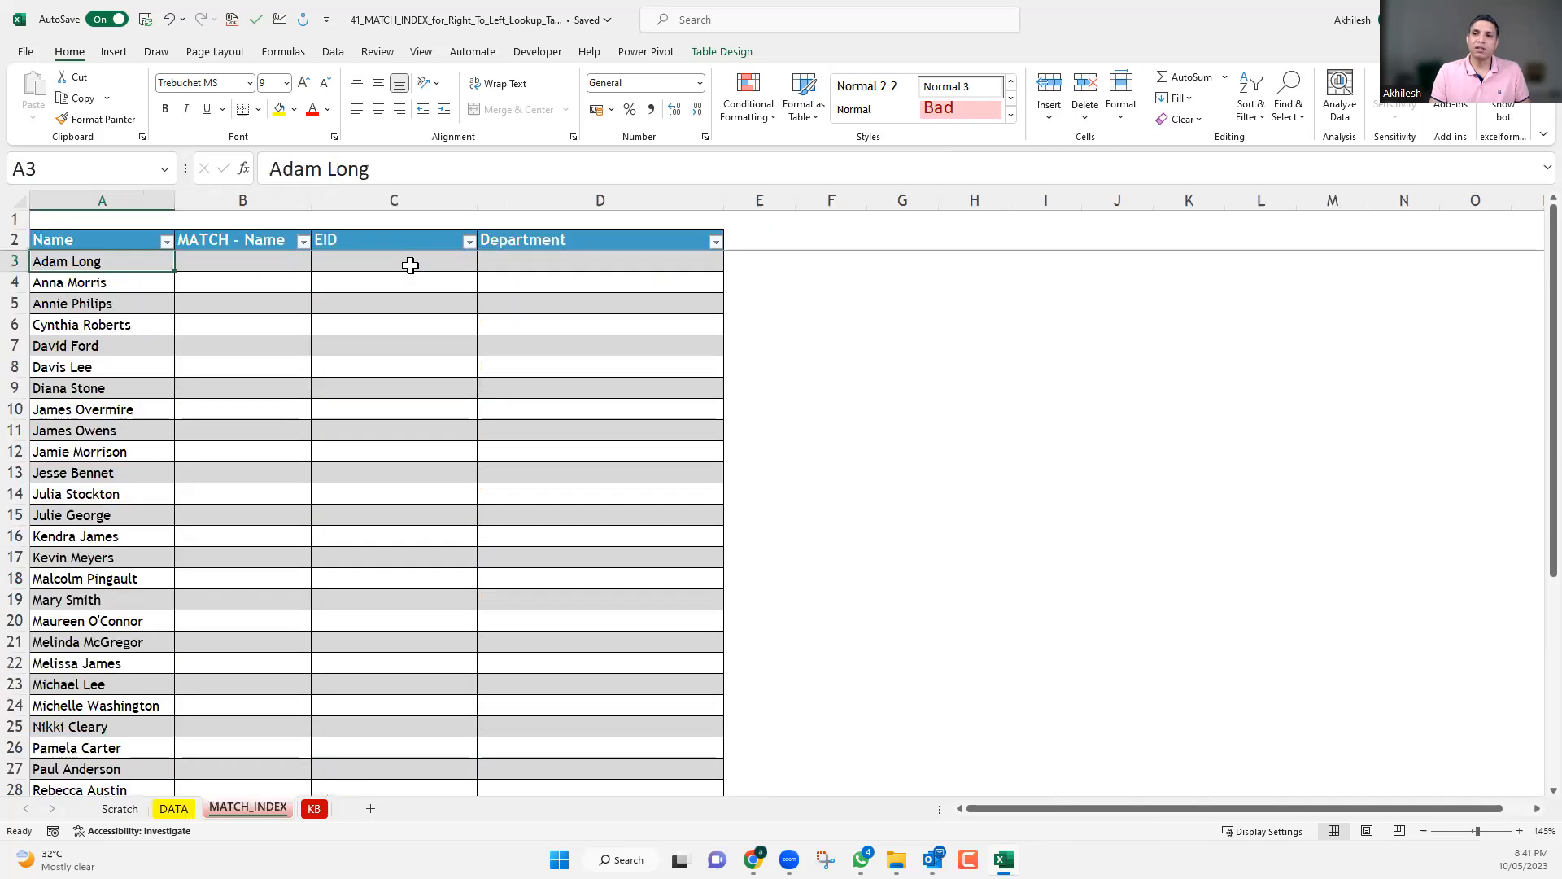
Start a VLOOKUP formula in C3 of the MATCH_INDEX sheet's EID column, with A3 as the lookup value.
left_click(410, 265)
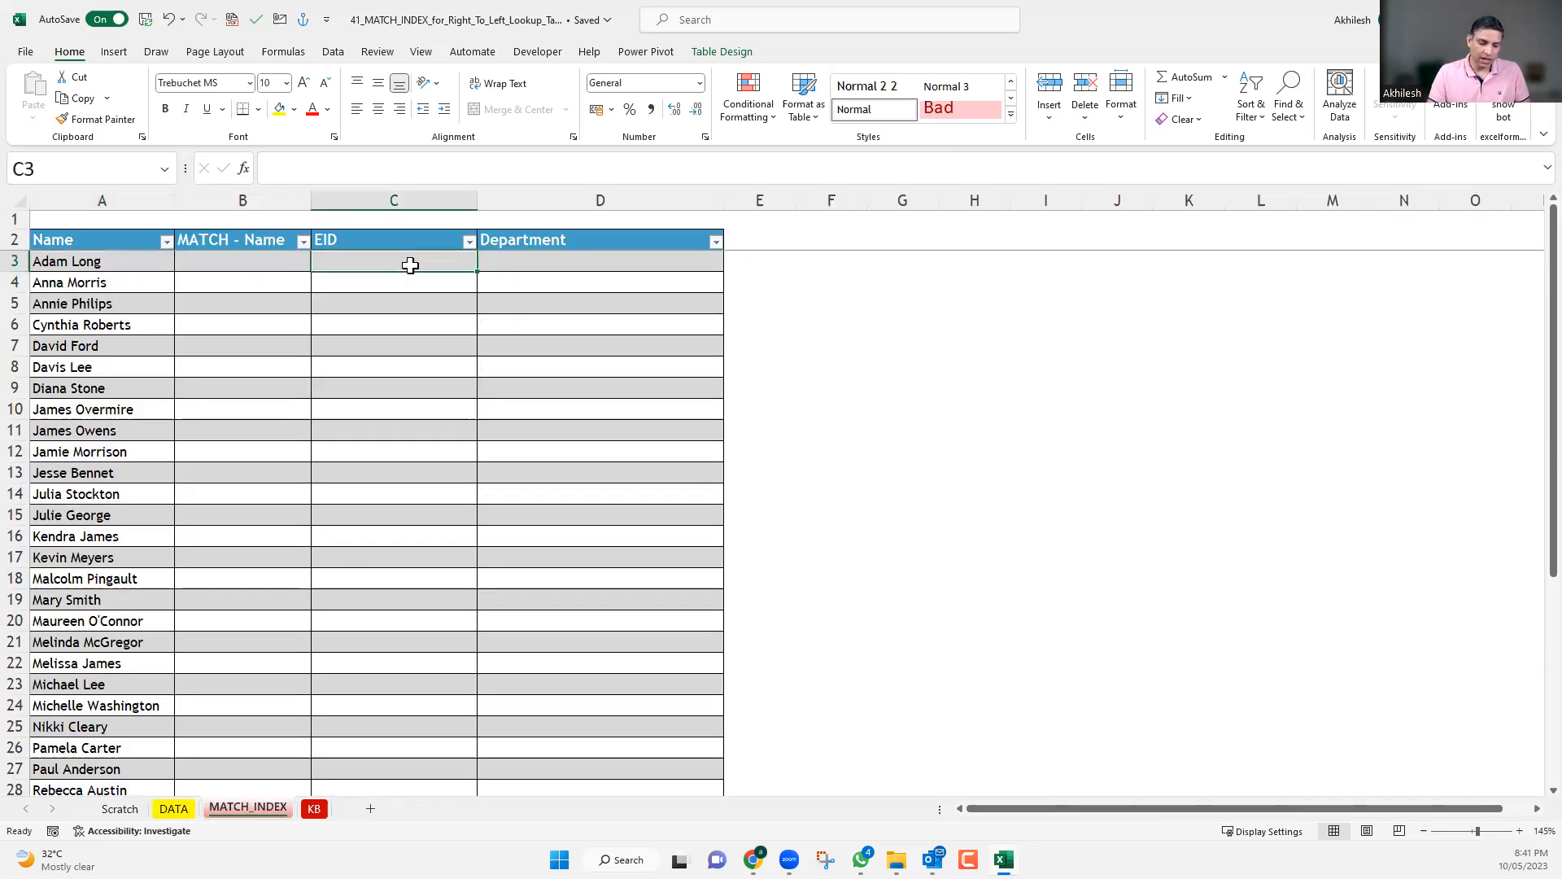
type("=vlo")
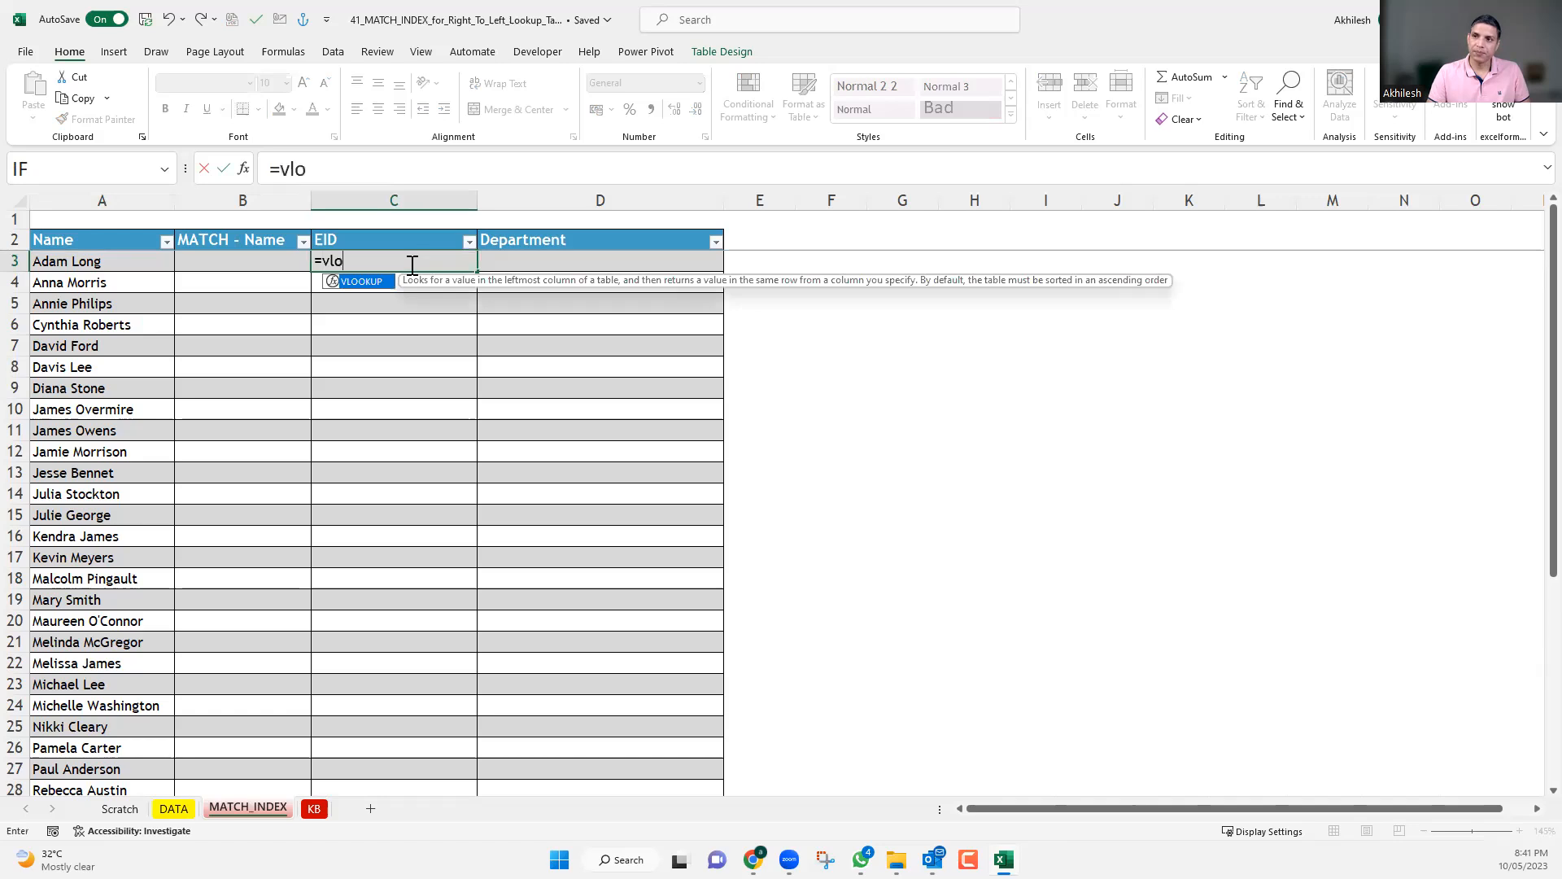
key("Tab")
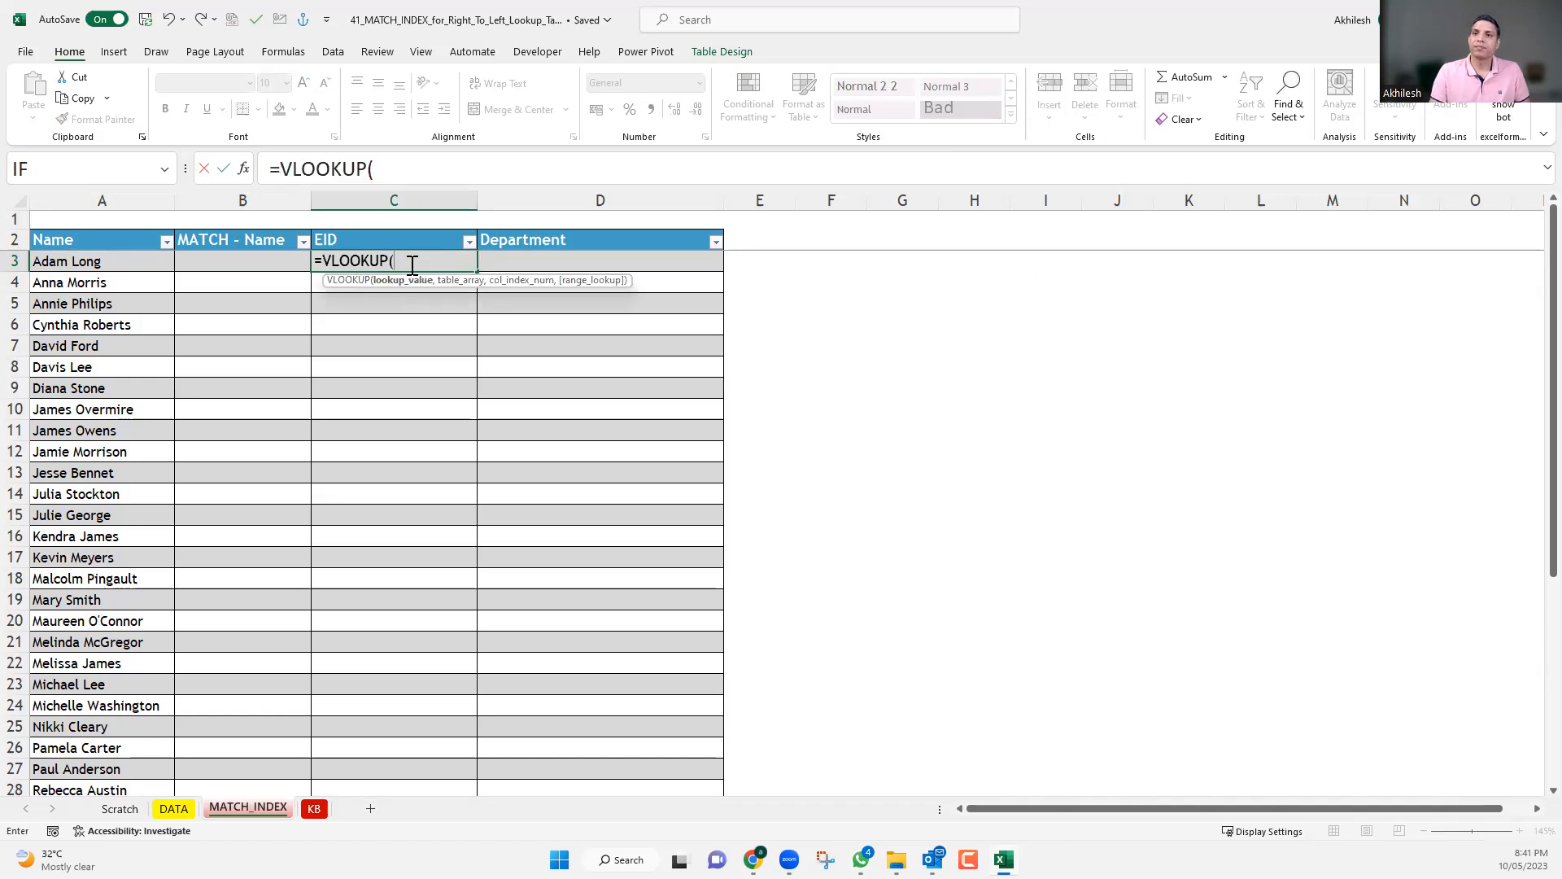
left_click(139, 261)
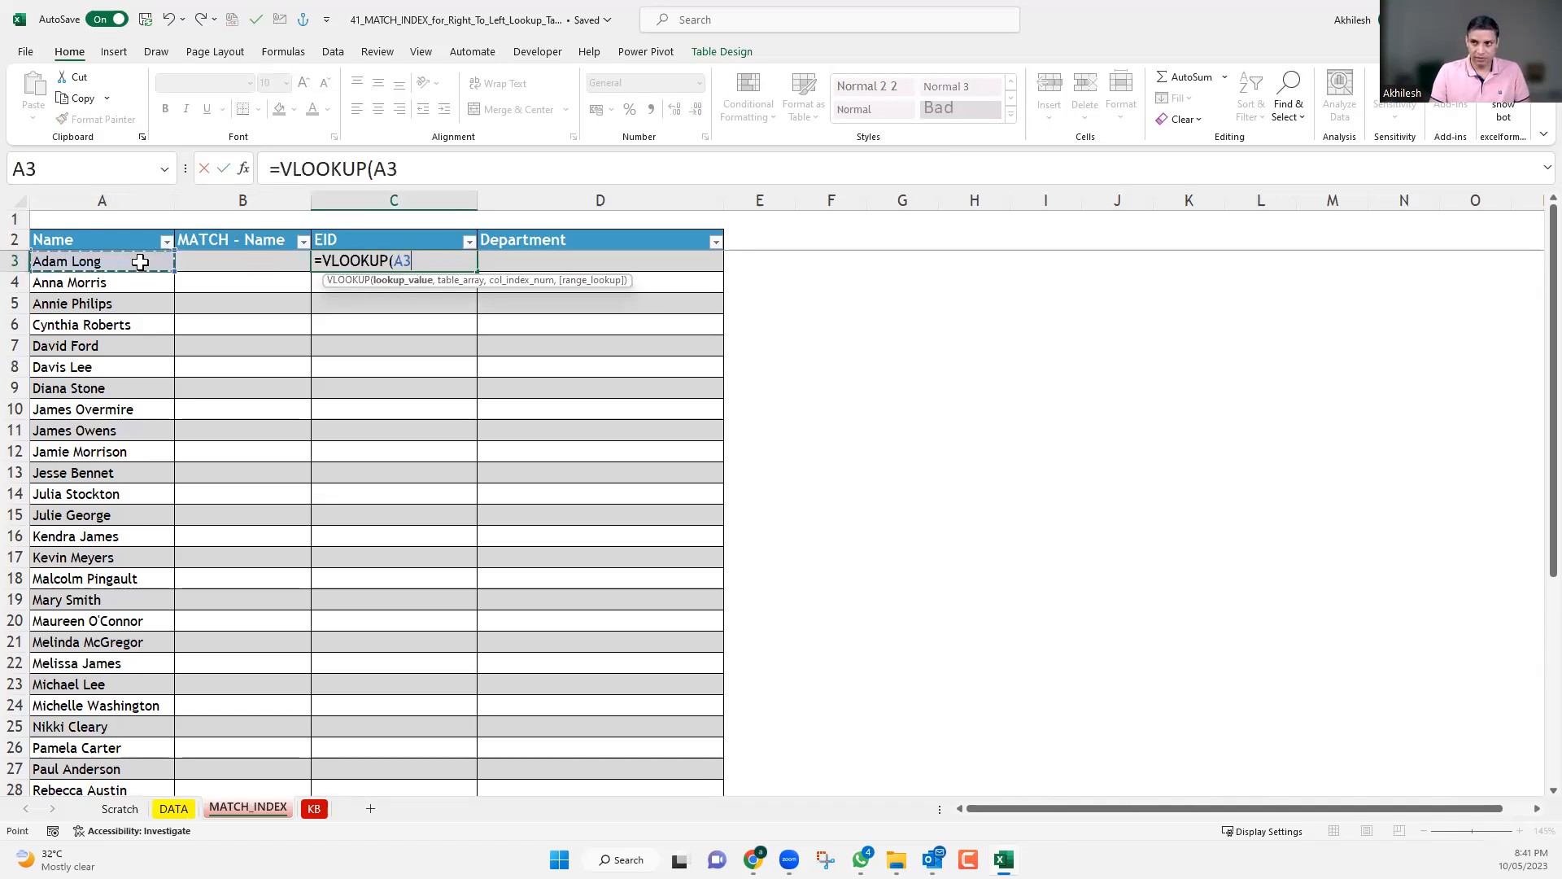
type(",")
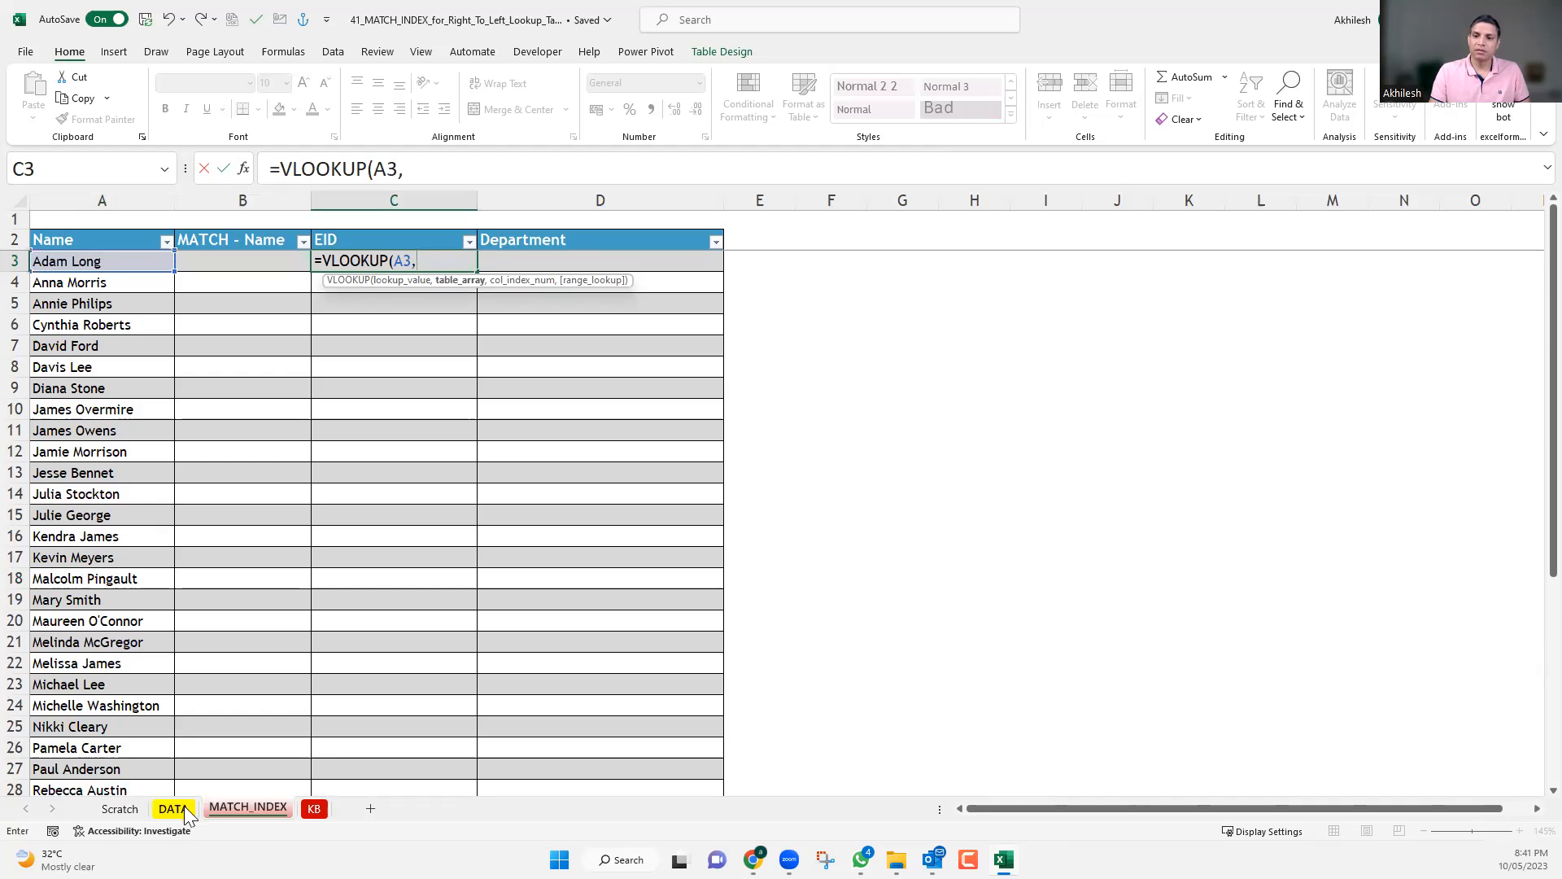
Select the DATA sheet's columns B:F as the VLOOKUP's table array, and replace that reference with the table Tbl_EmpInfo.
key("ctrl+Page_Up")
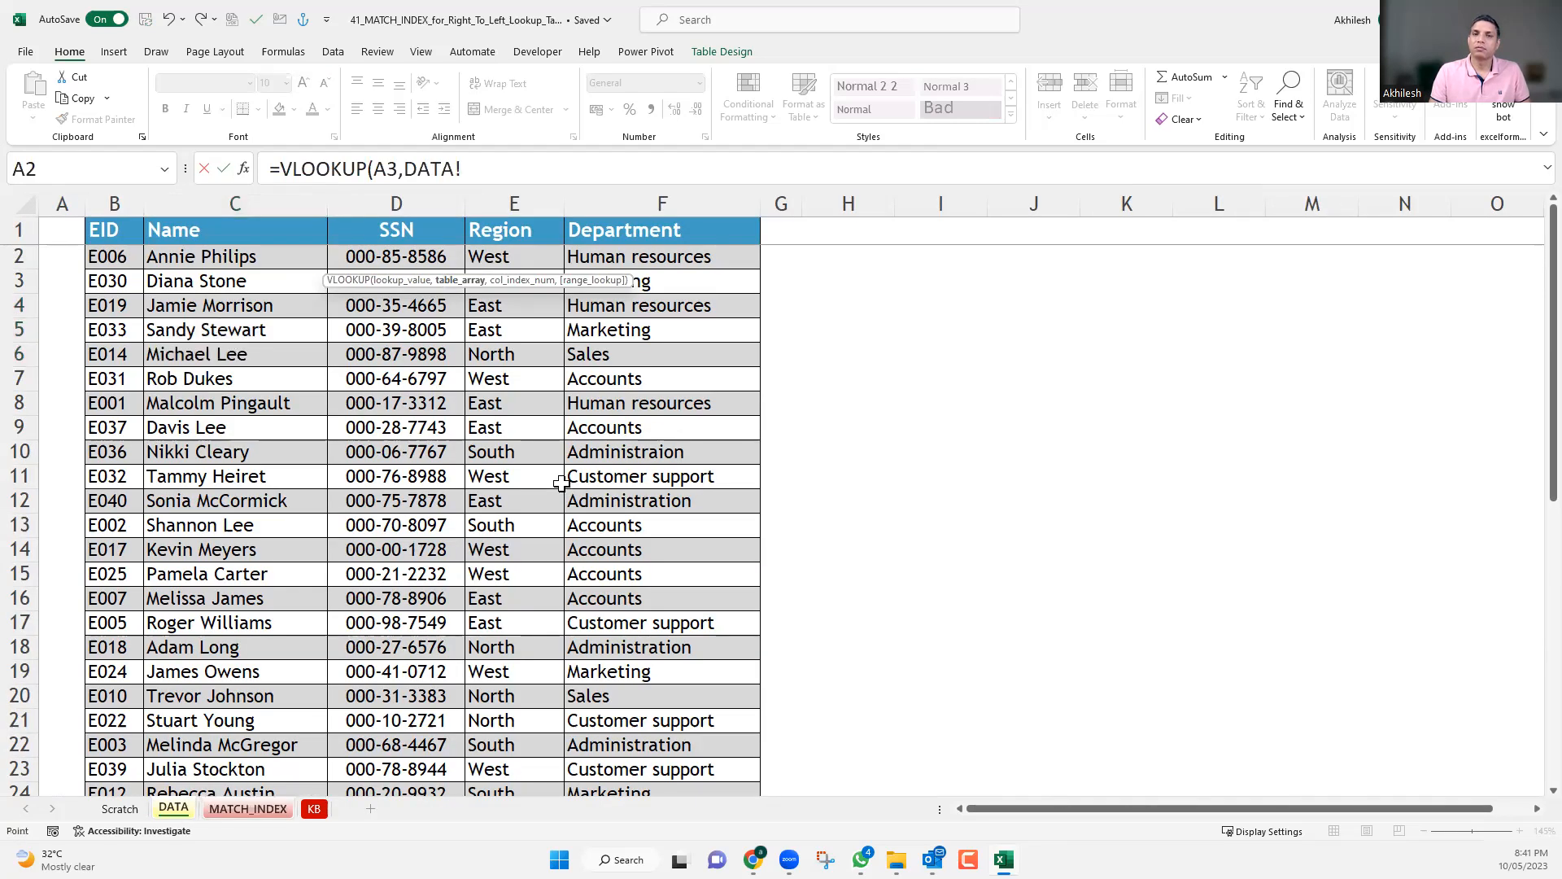
left_click_drag(113, 199, 738, 240)
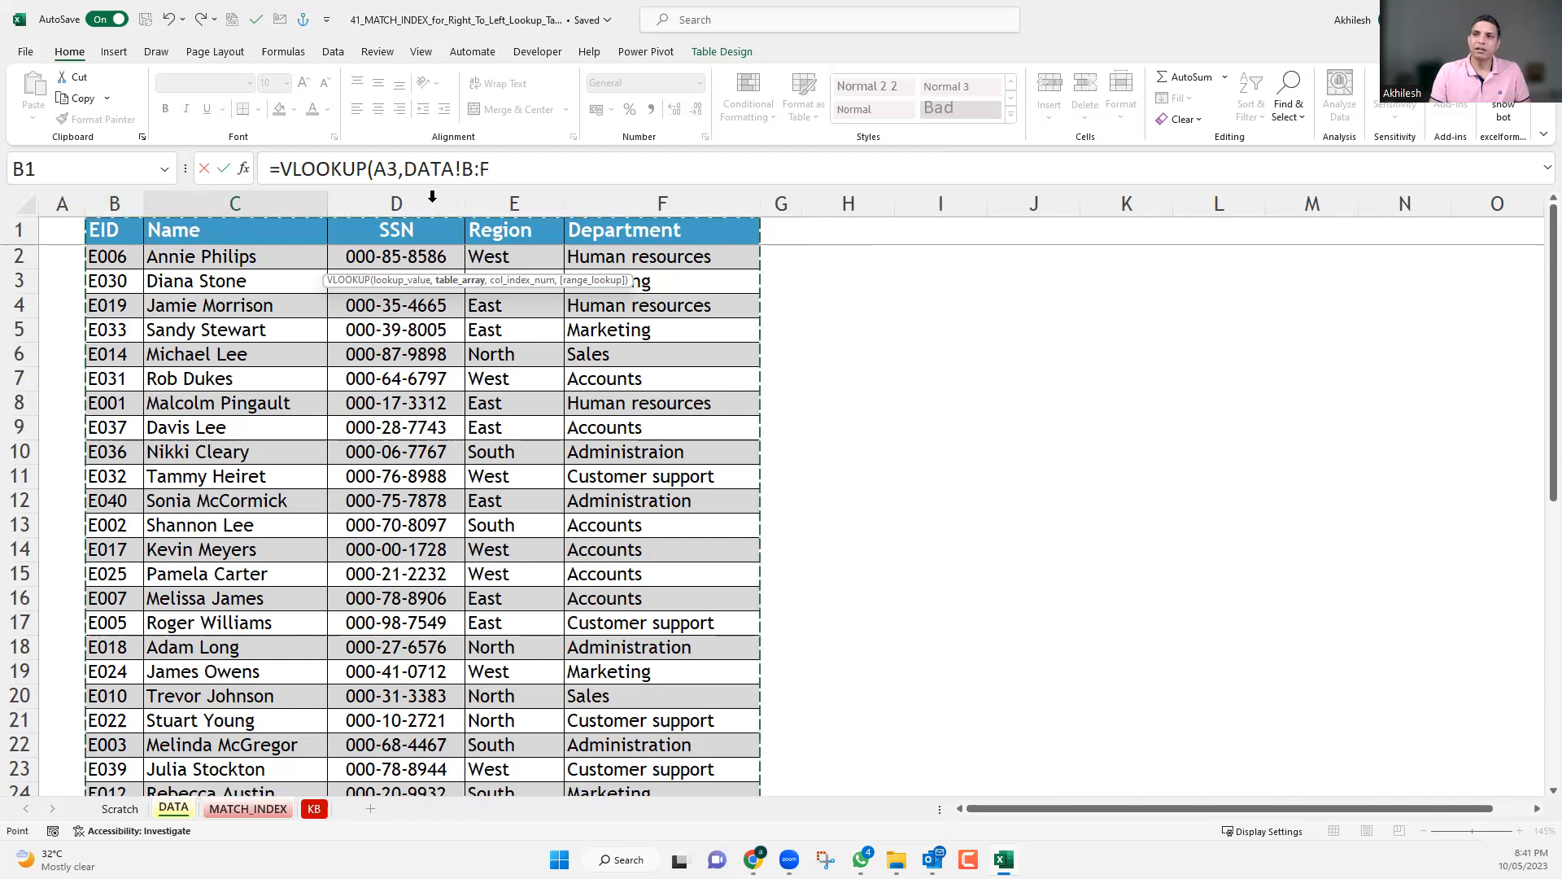
left_click_drag(494, 169, 404, 170)
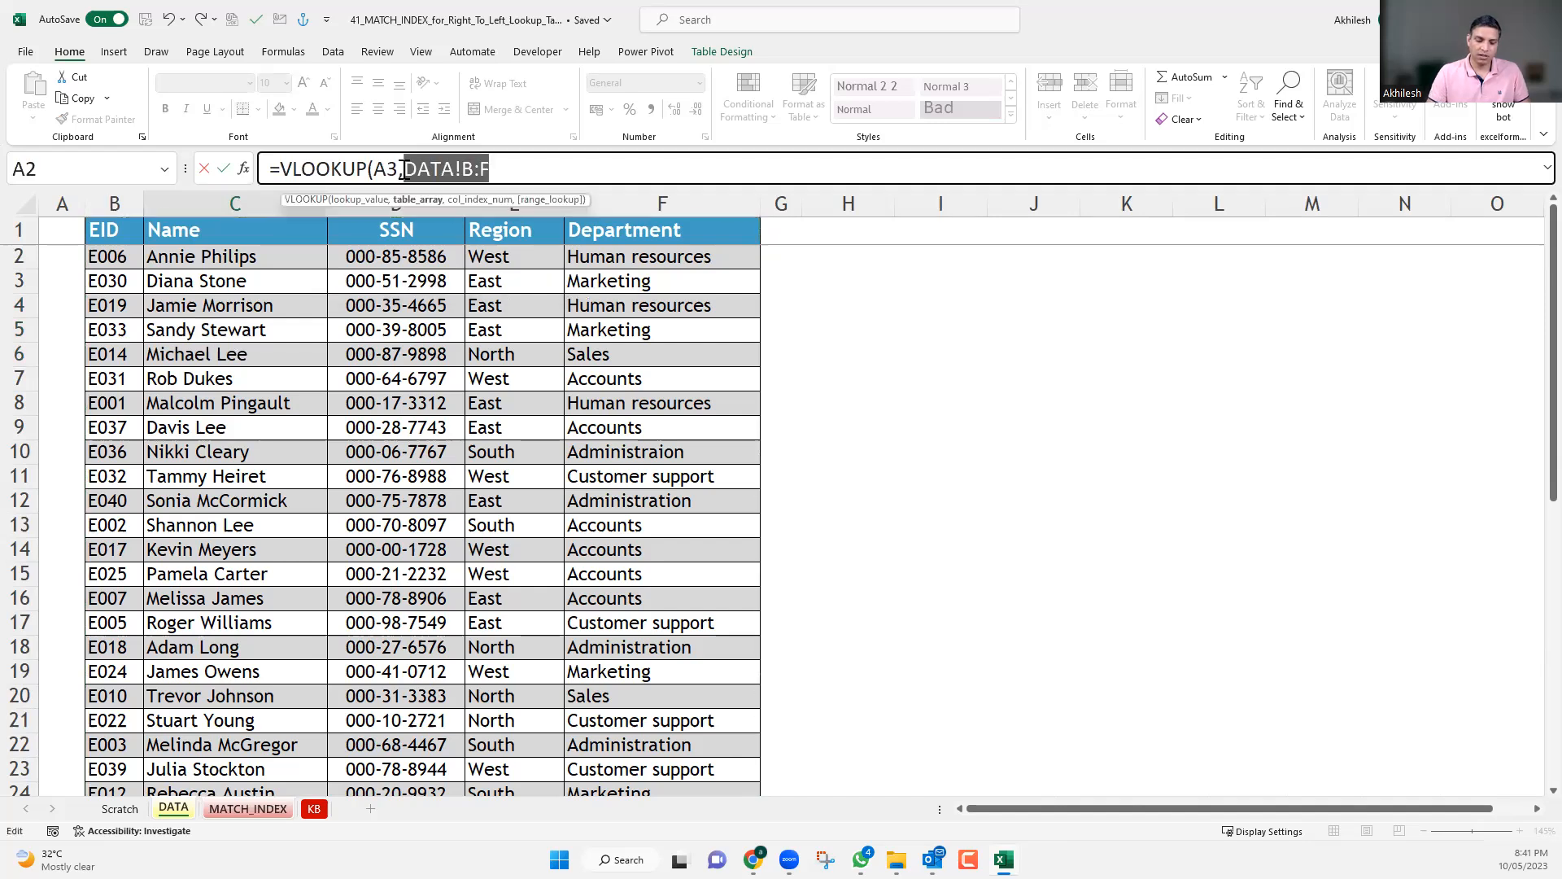
type("t")
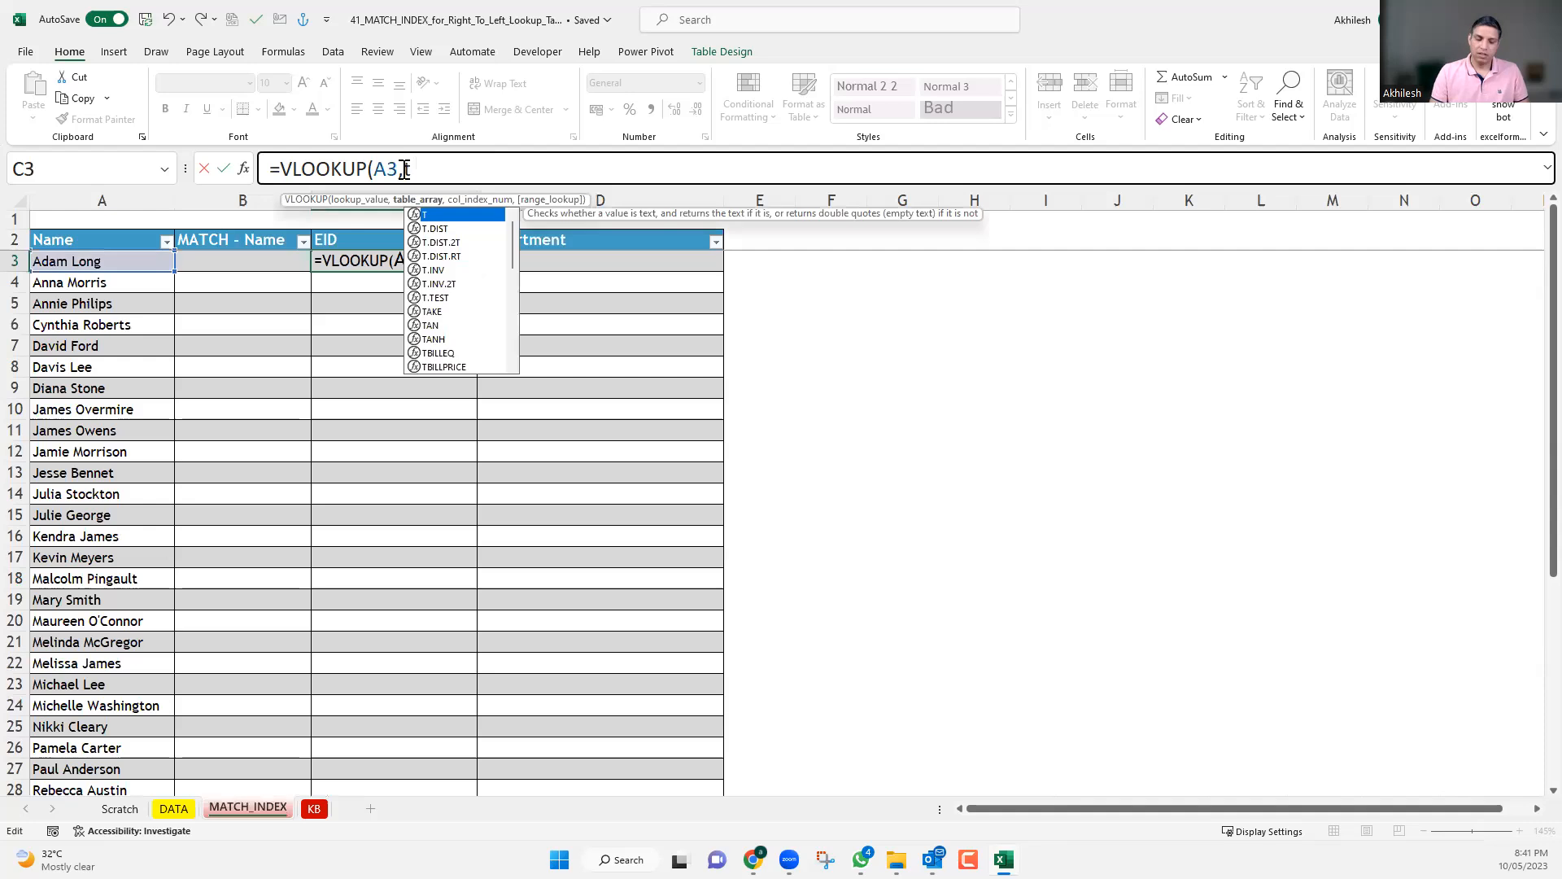
type("bl")
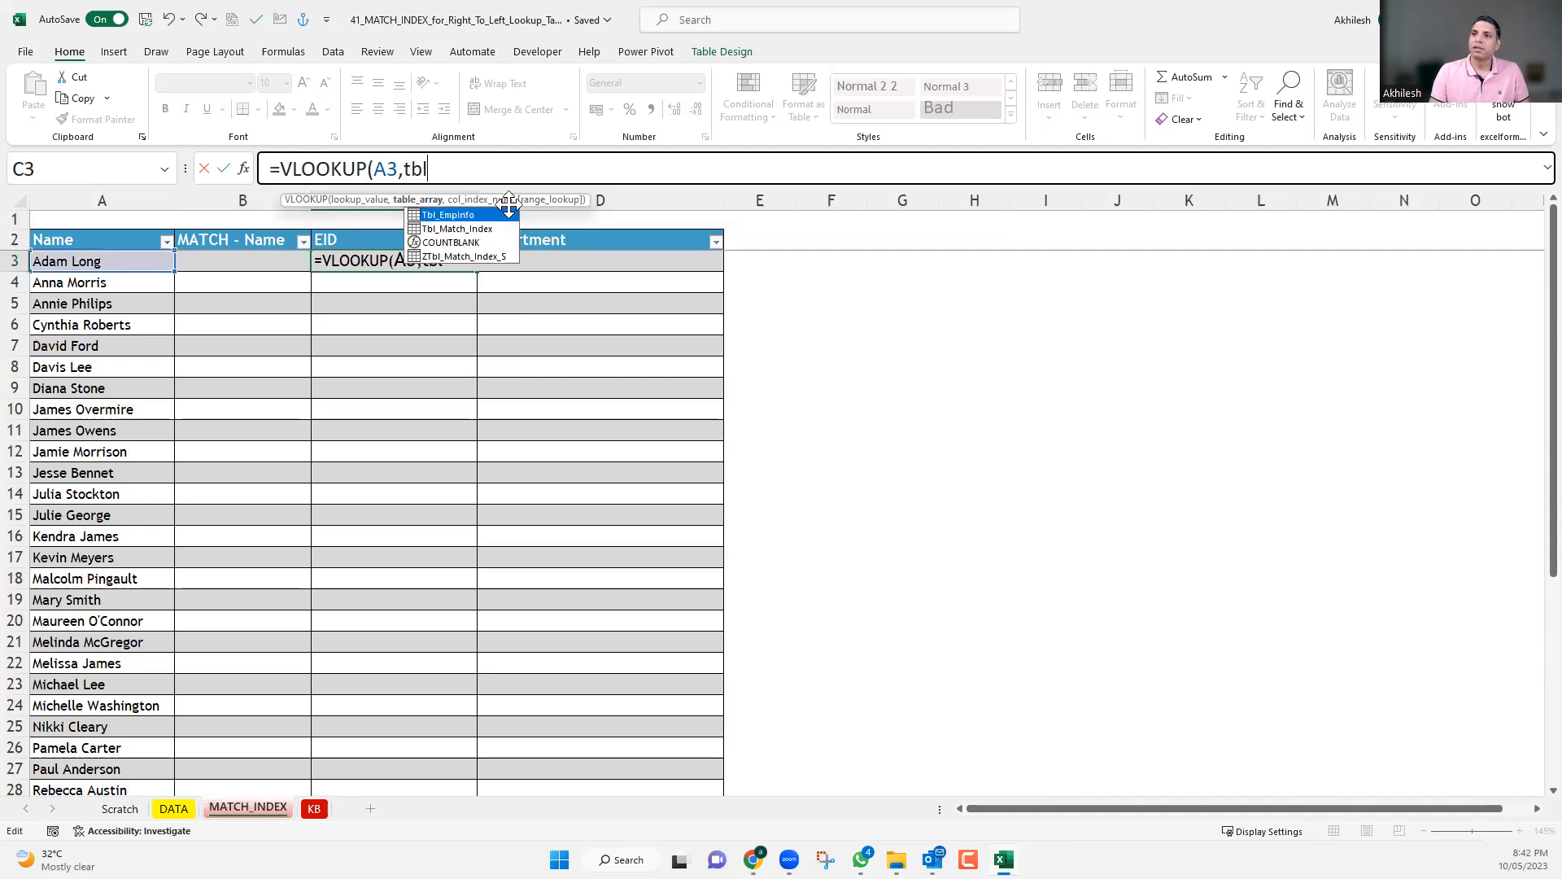
key("Tab")
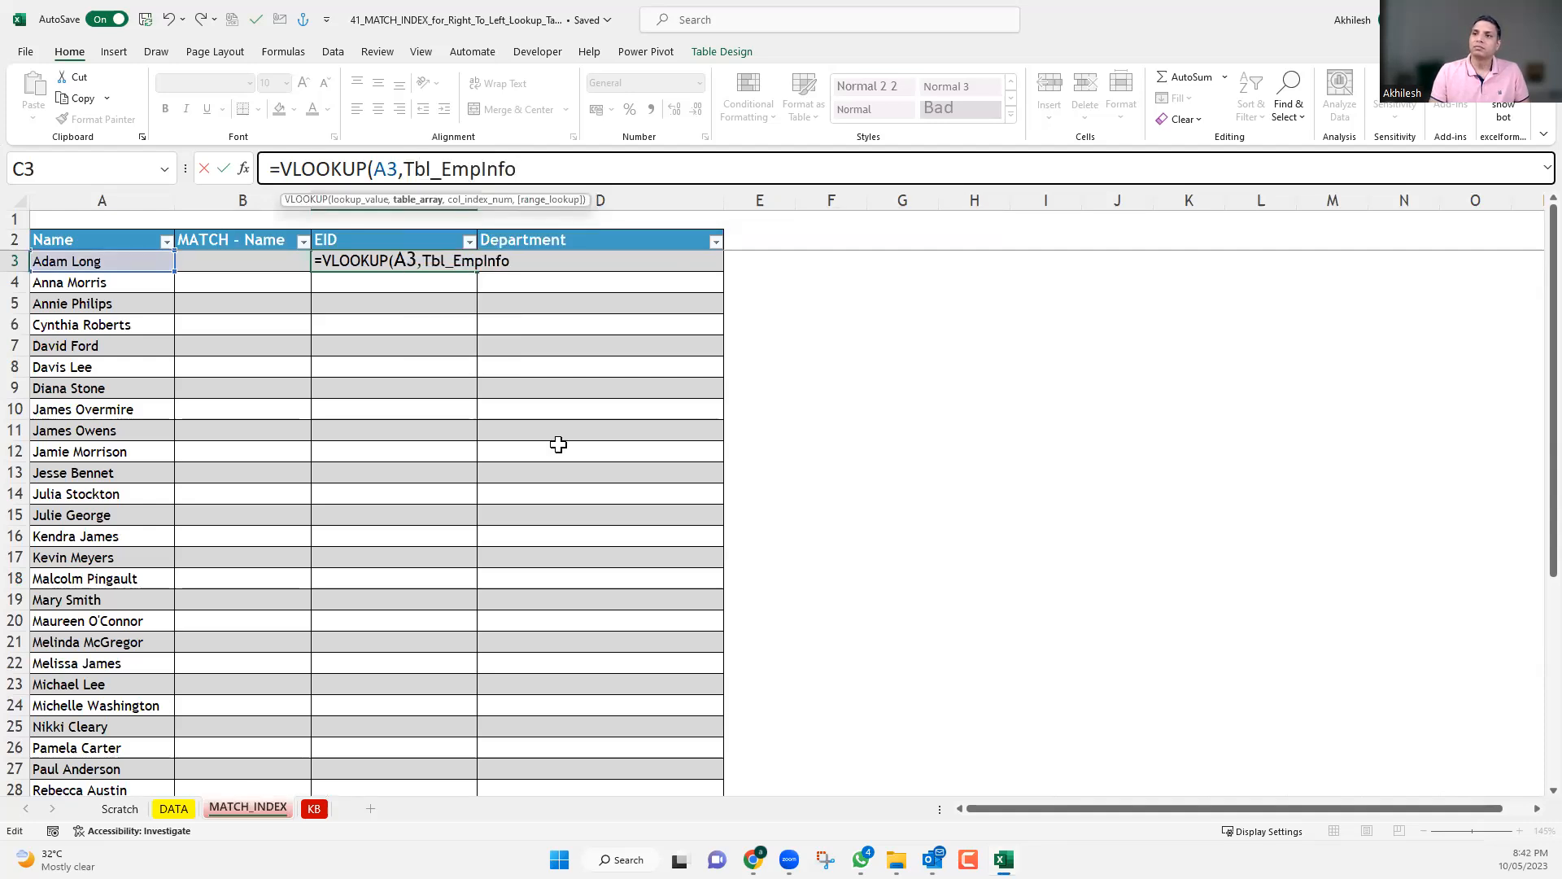
type(",")
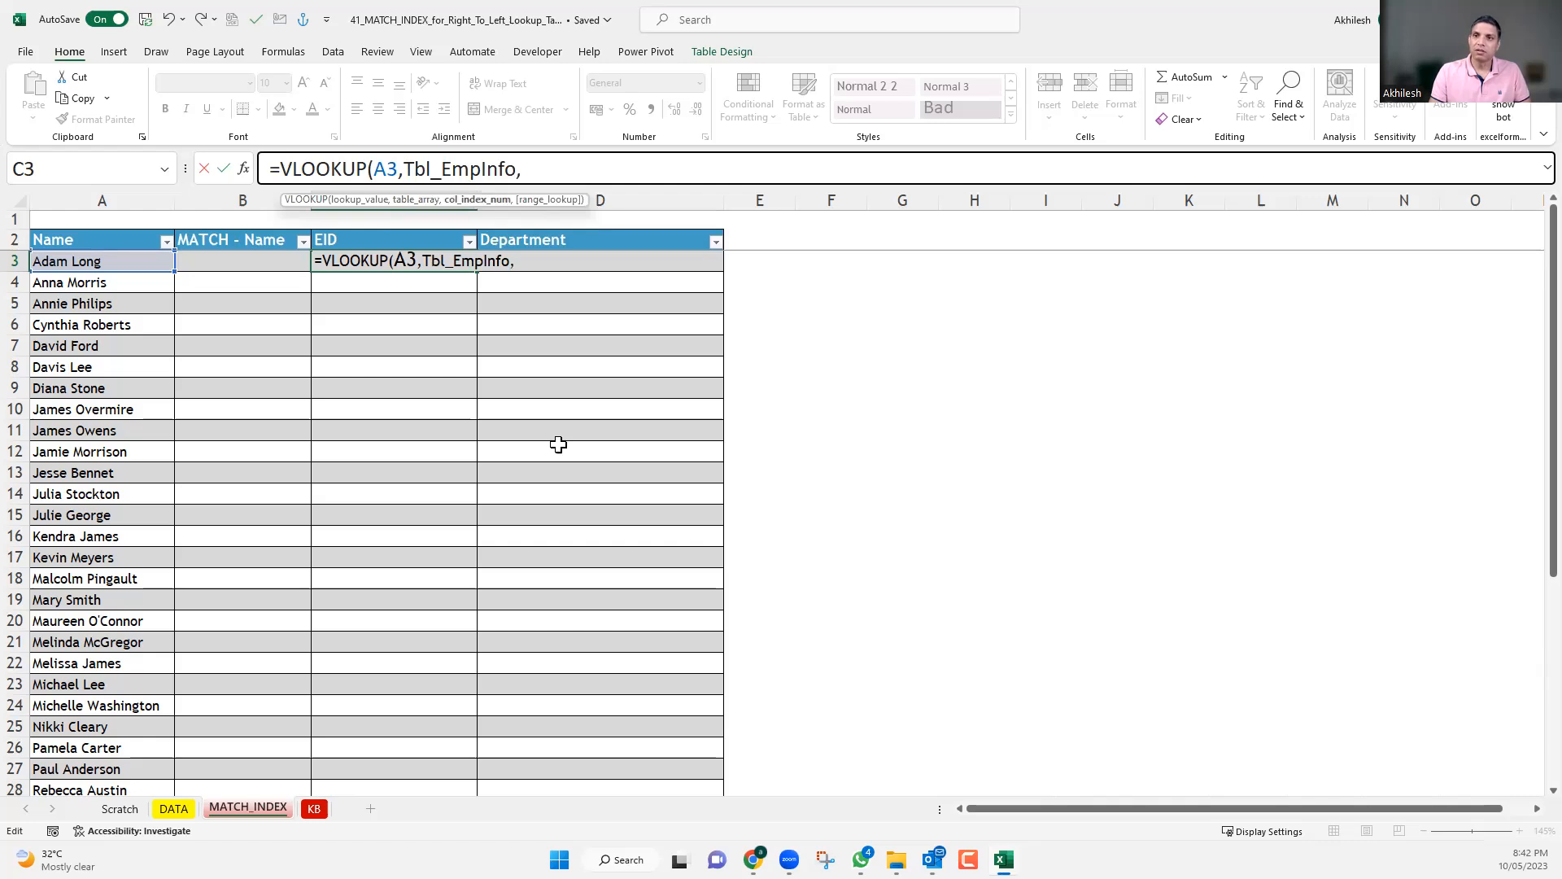
Complete the C3 formula with column index 1 and range lookup 0, and enter it as plain text.
left_click(172, 809)
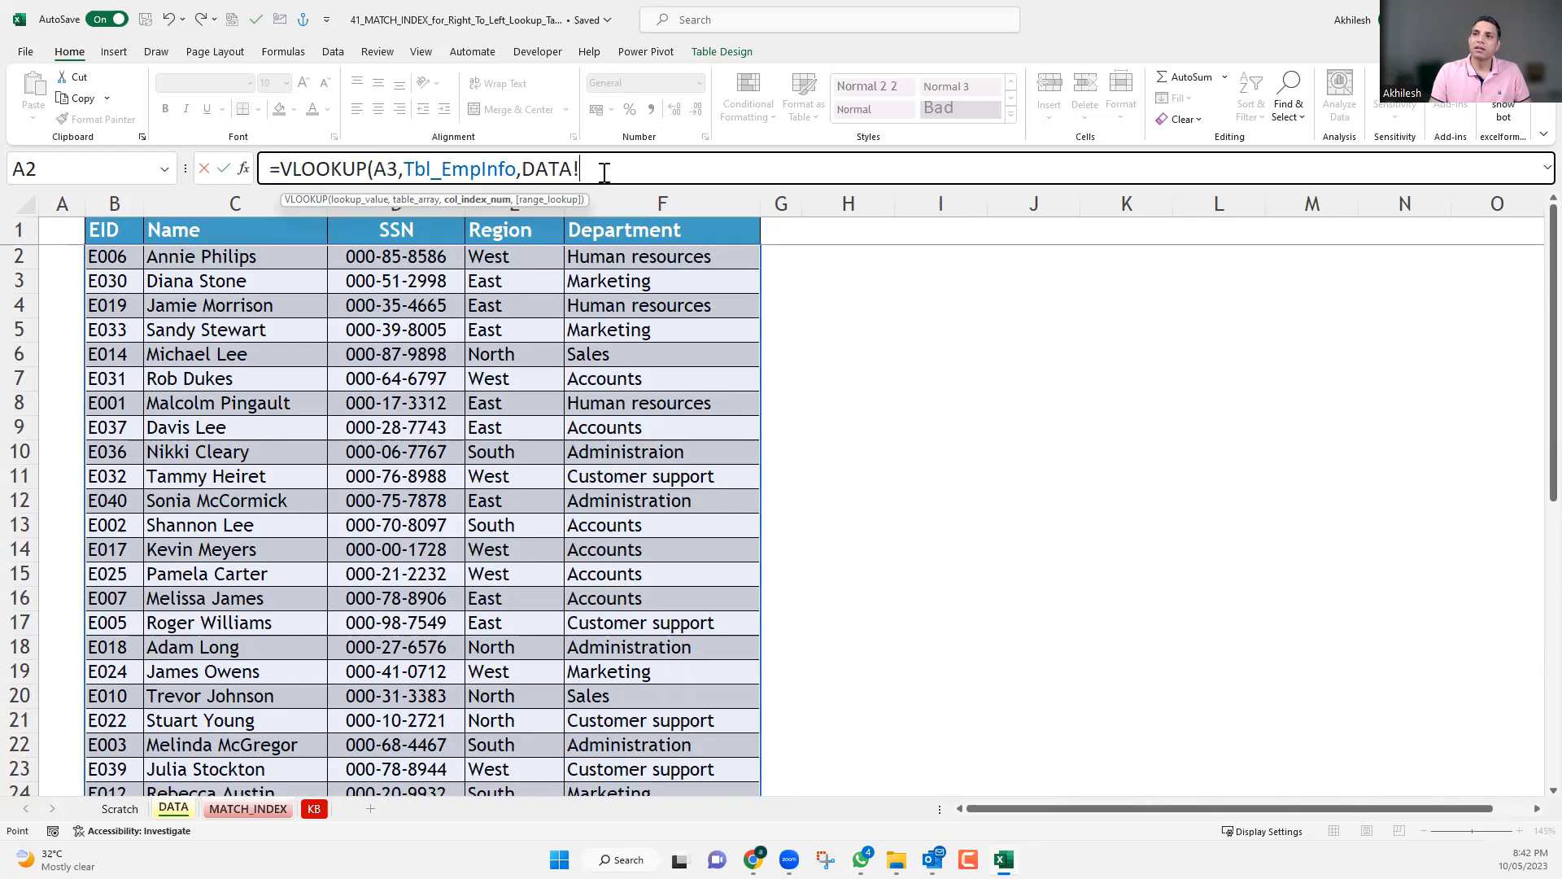
double_click(529, 169)
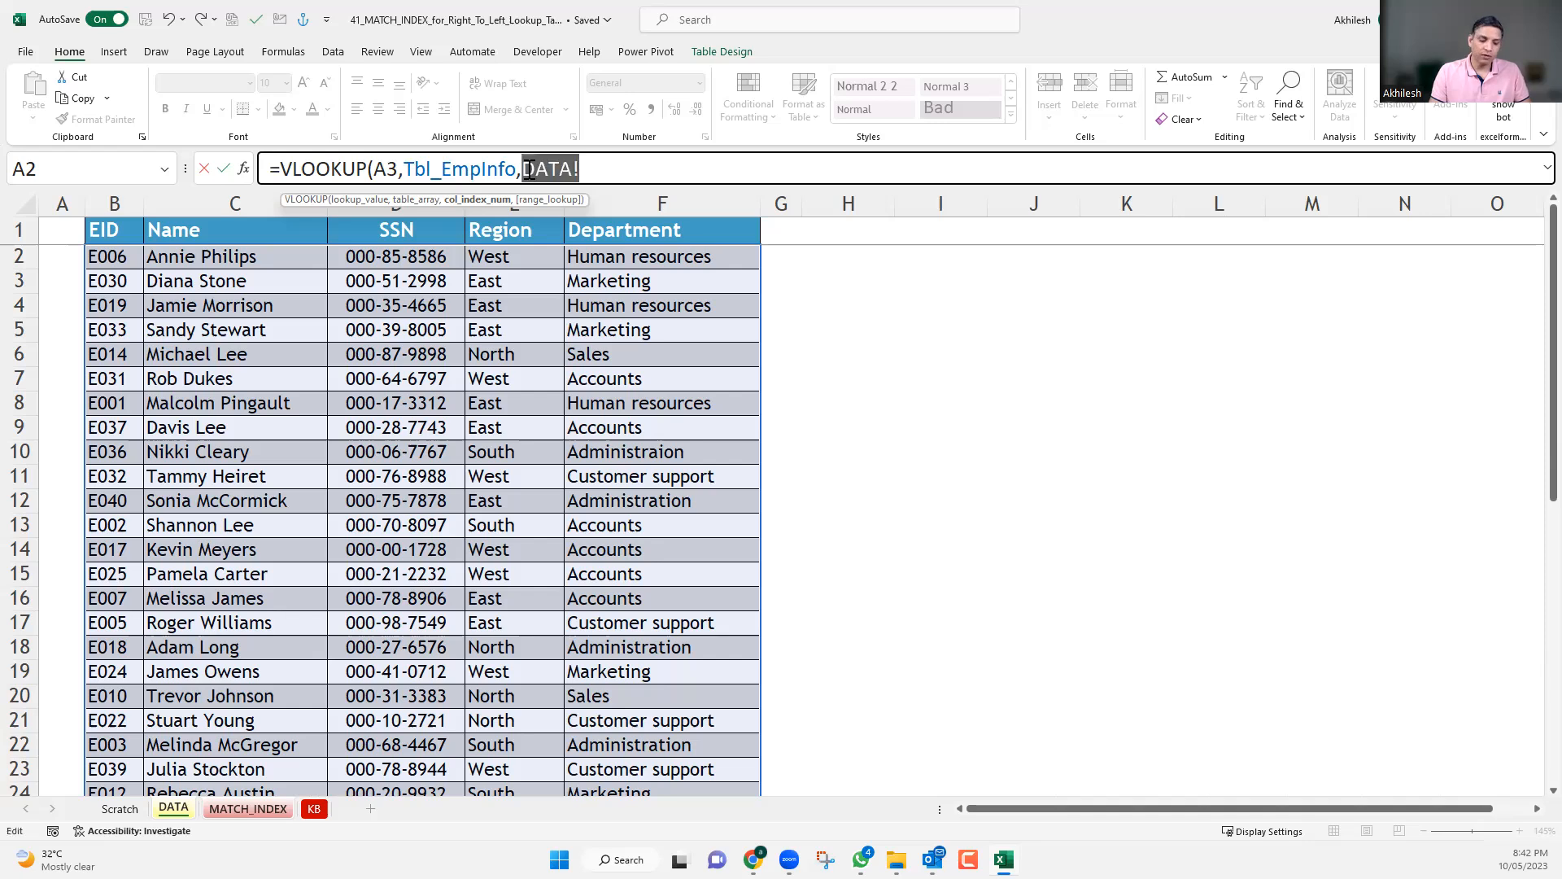
type("1,")
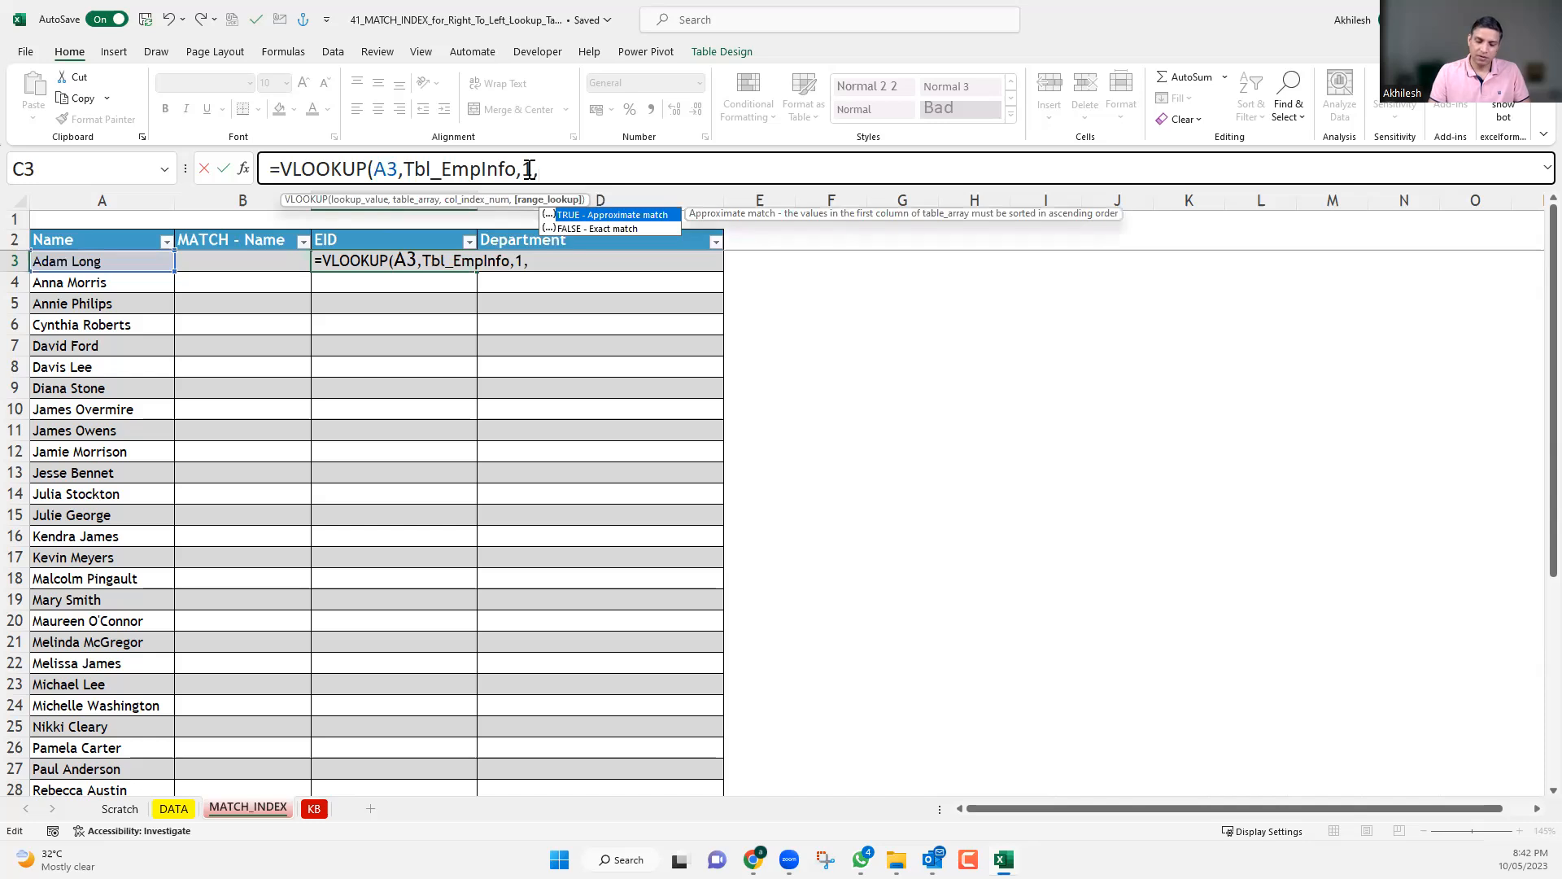
type("0)")
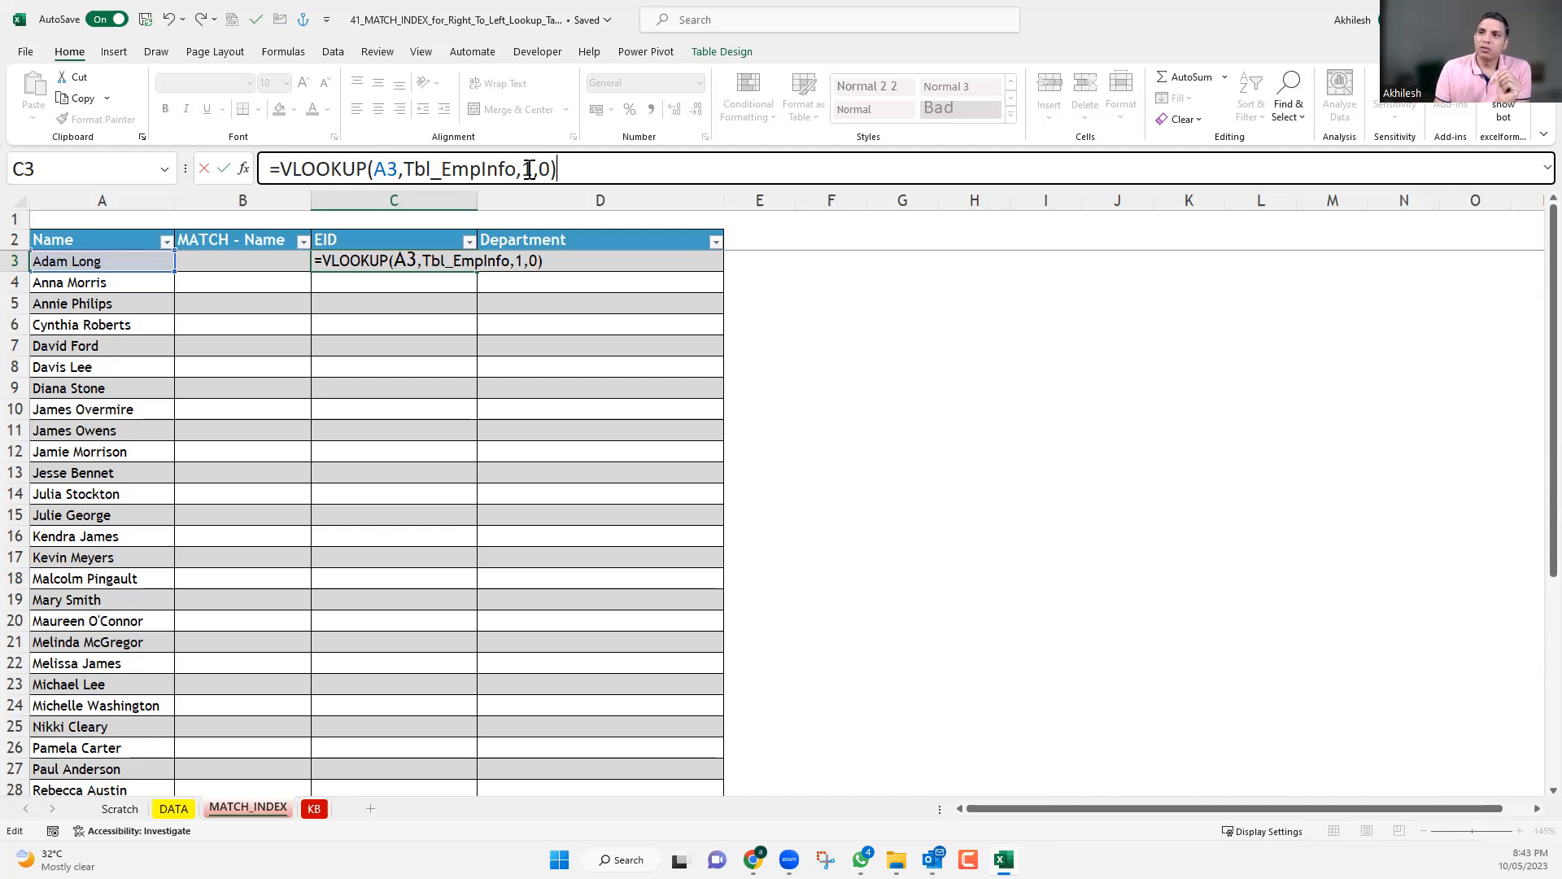
left_click(270, 168)
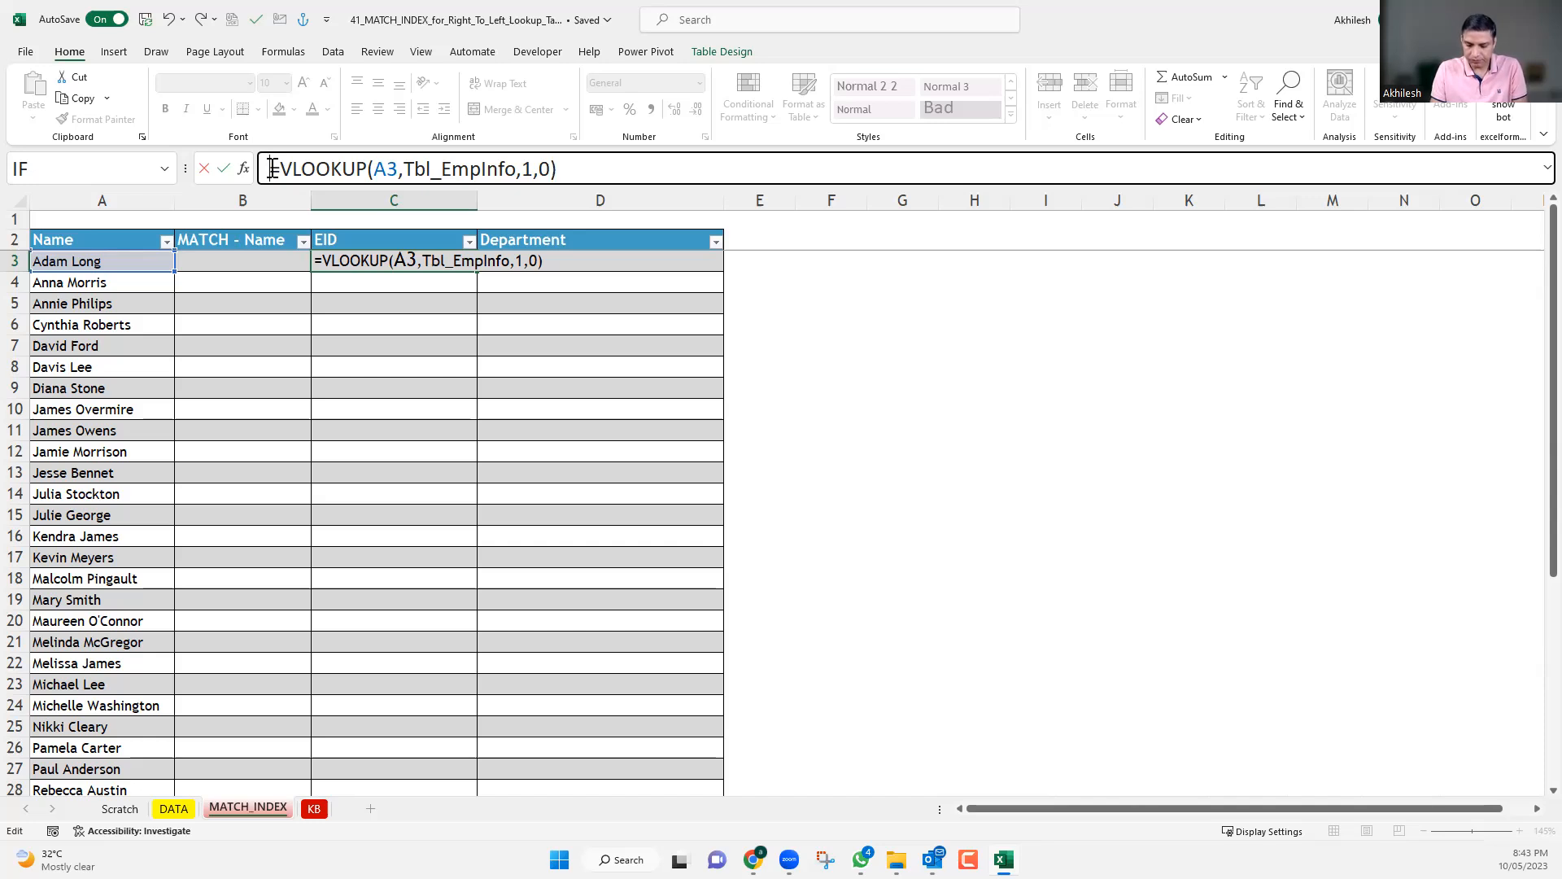
key("Return")
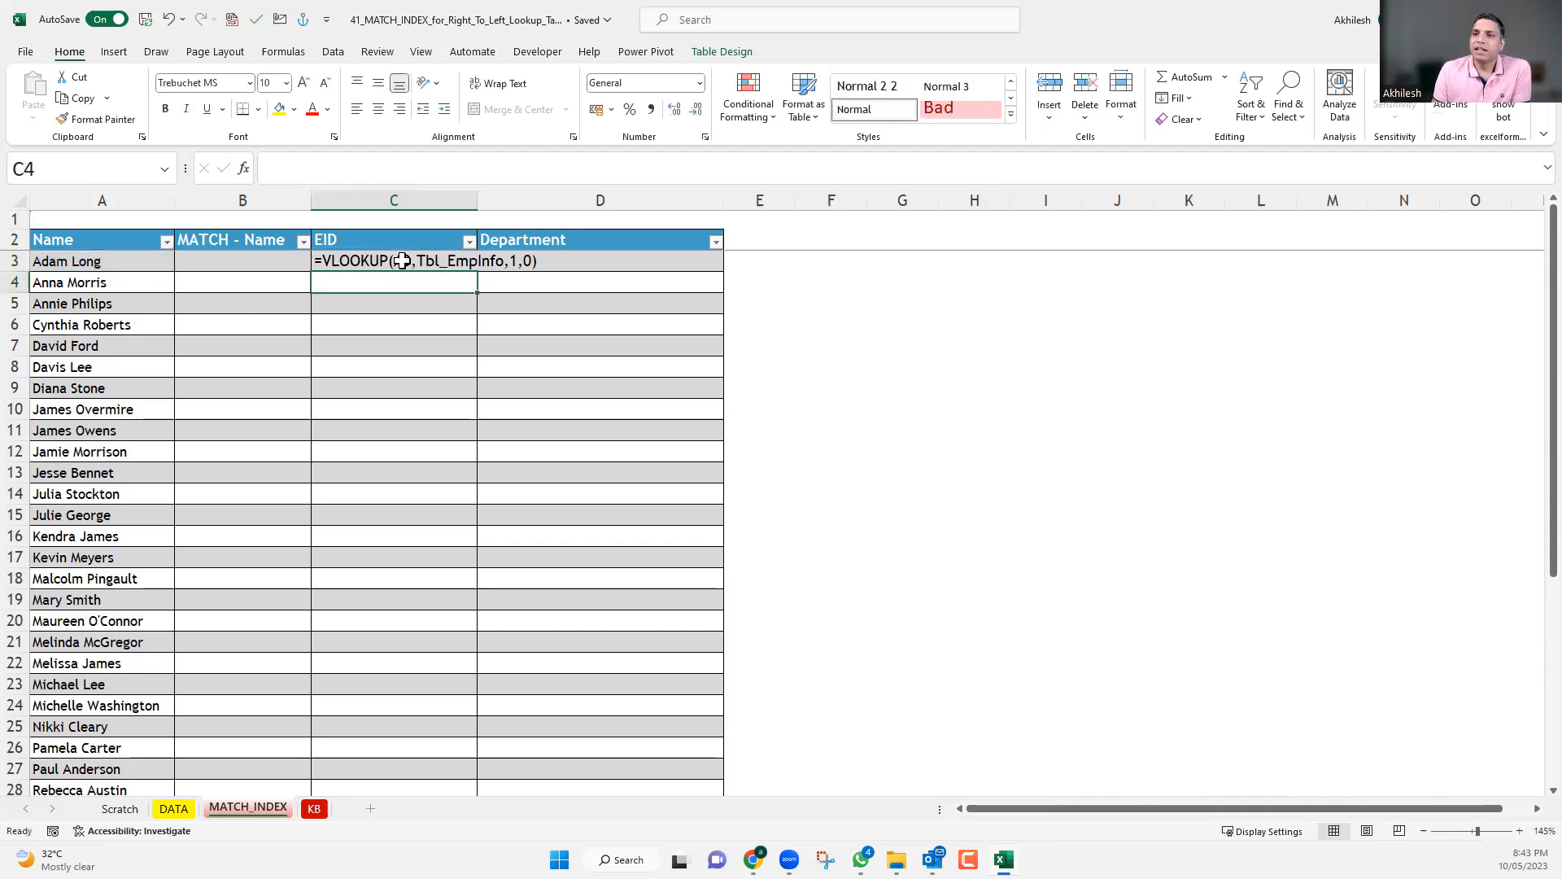
Compare the lookup name in A3 and the VLOOKUP arguments in C3 with the DATA sheet's employee table.
left_click(91, 260)
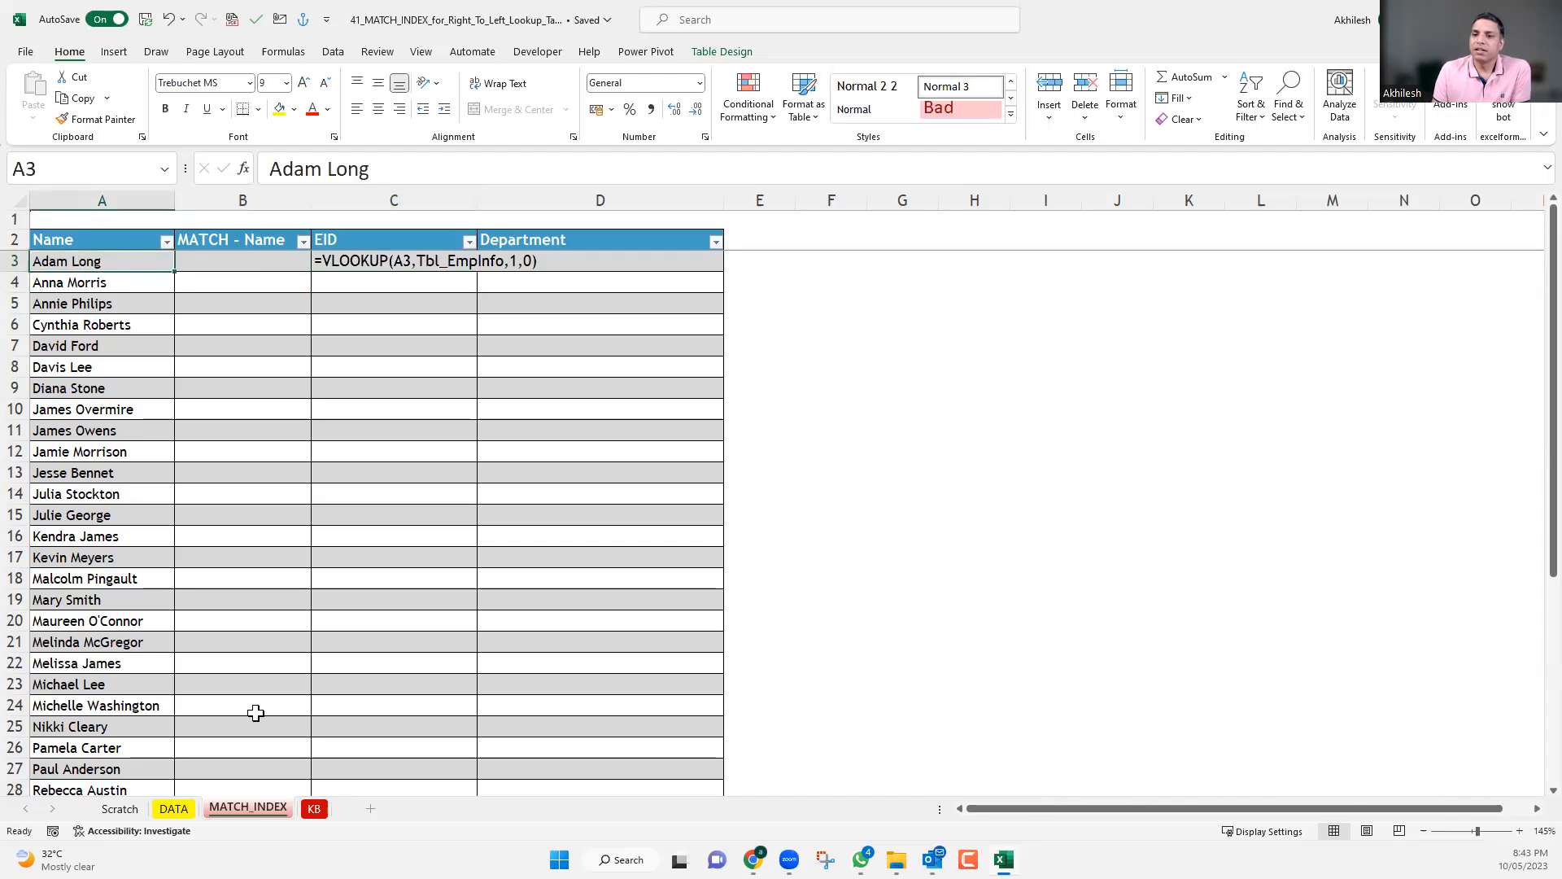
left_click(172, 809)
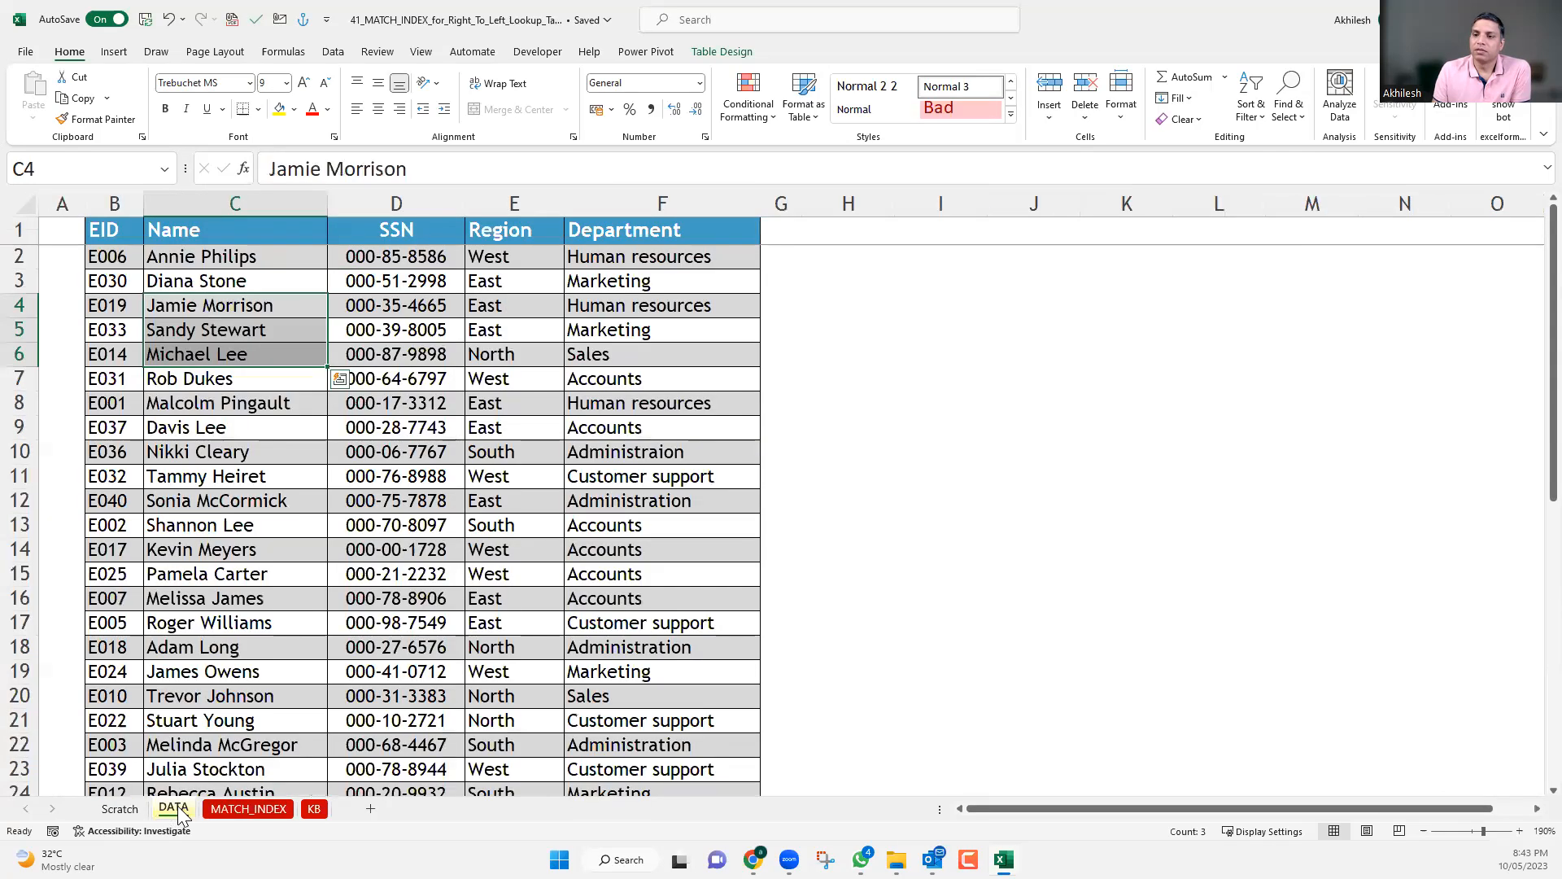
key("ctrl+Page_Down")
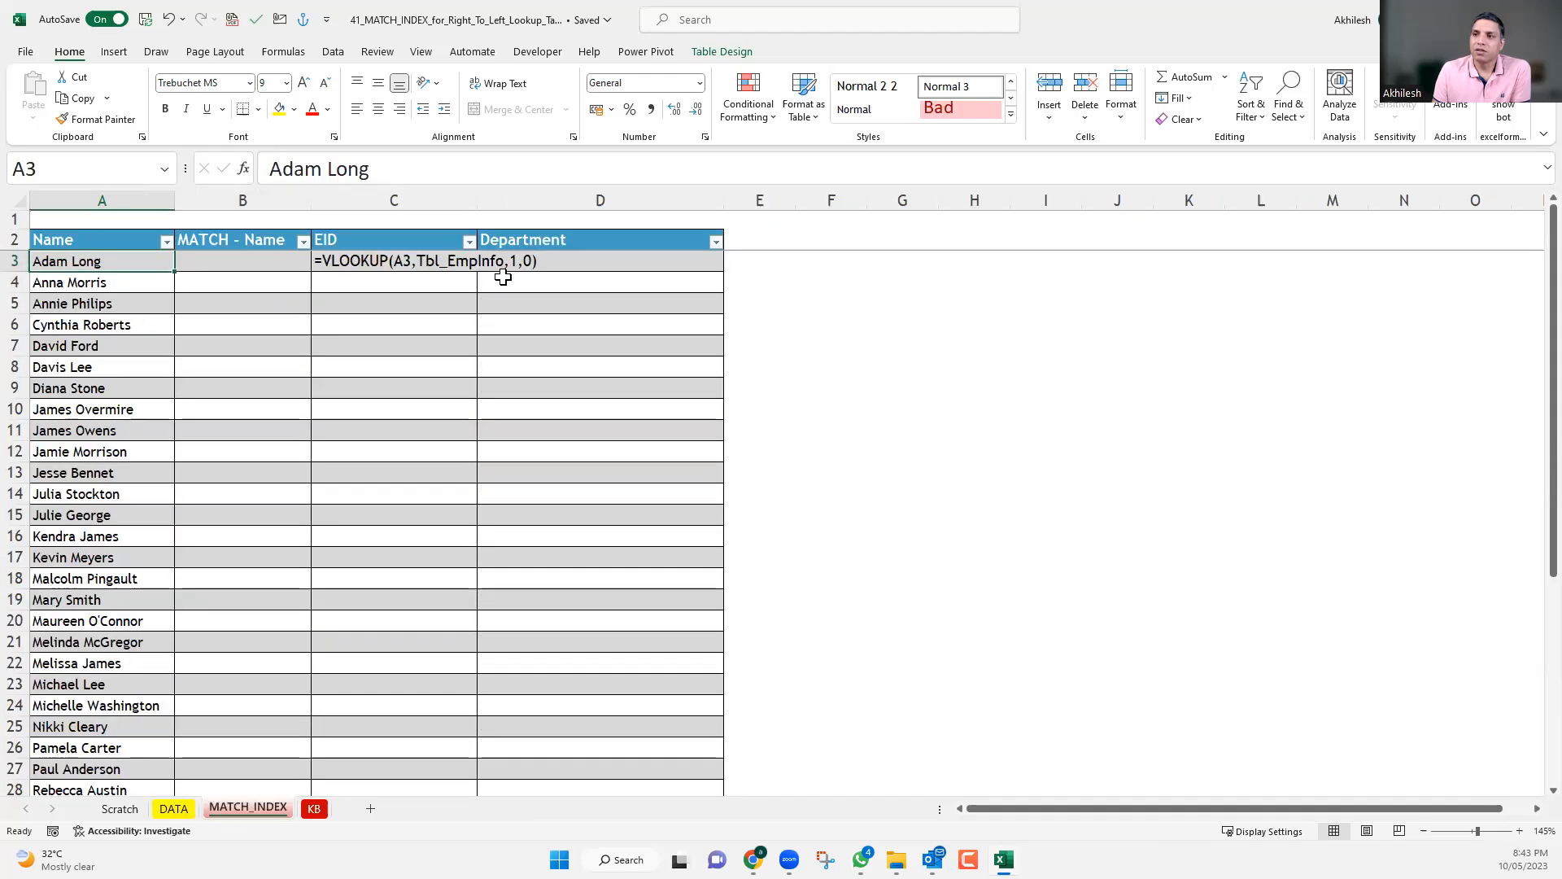
key("ctrl+Page_Up")
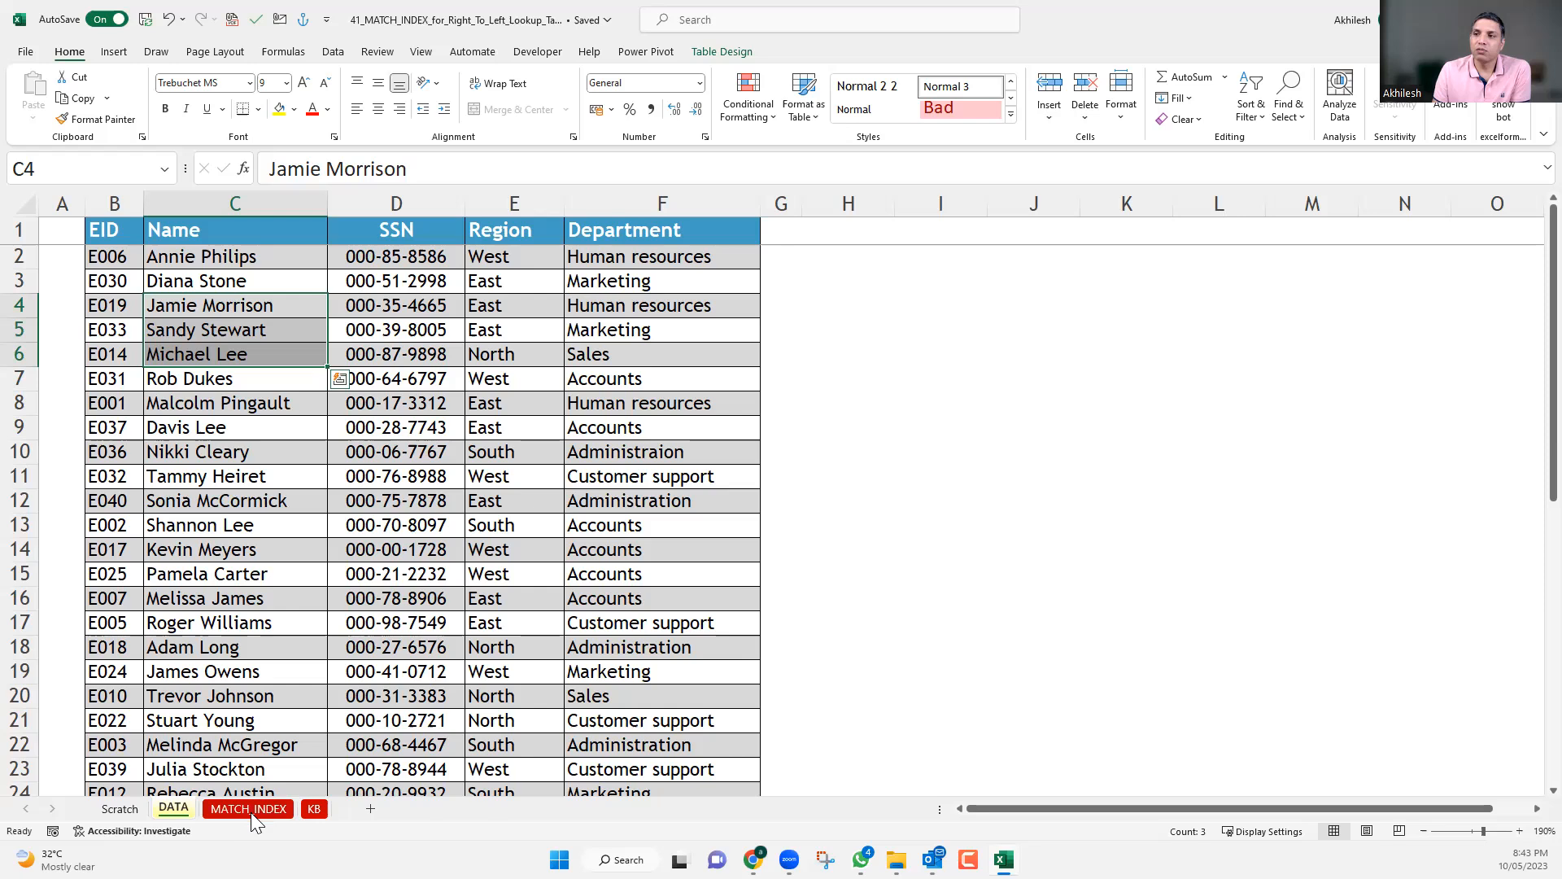
key("ctrl+Page_Down")
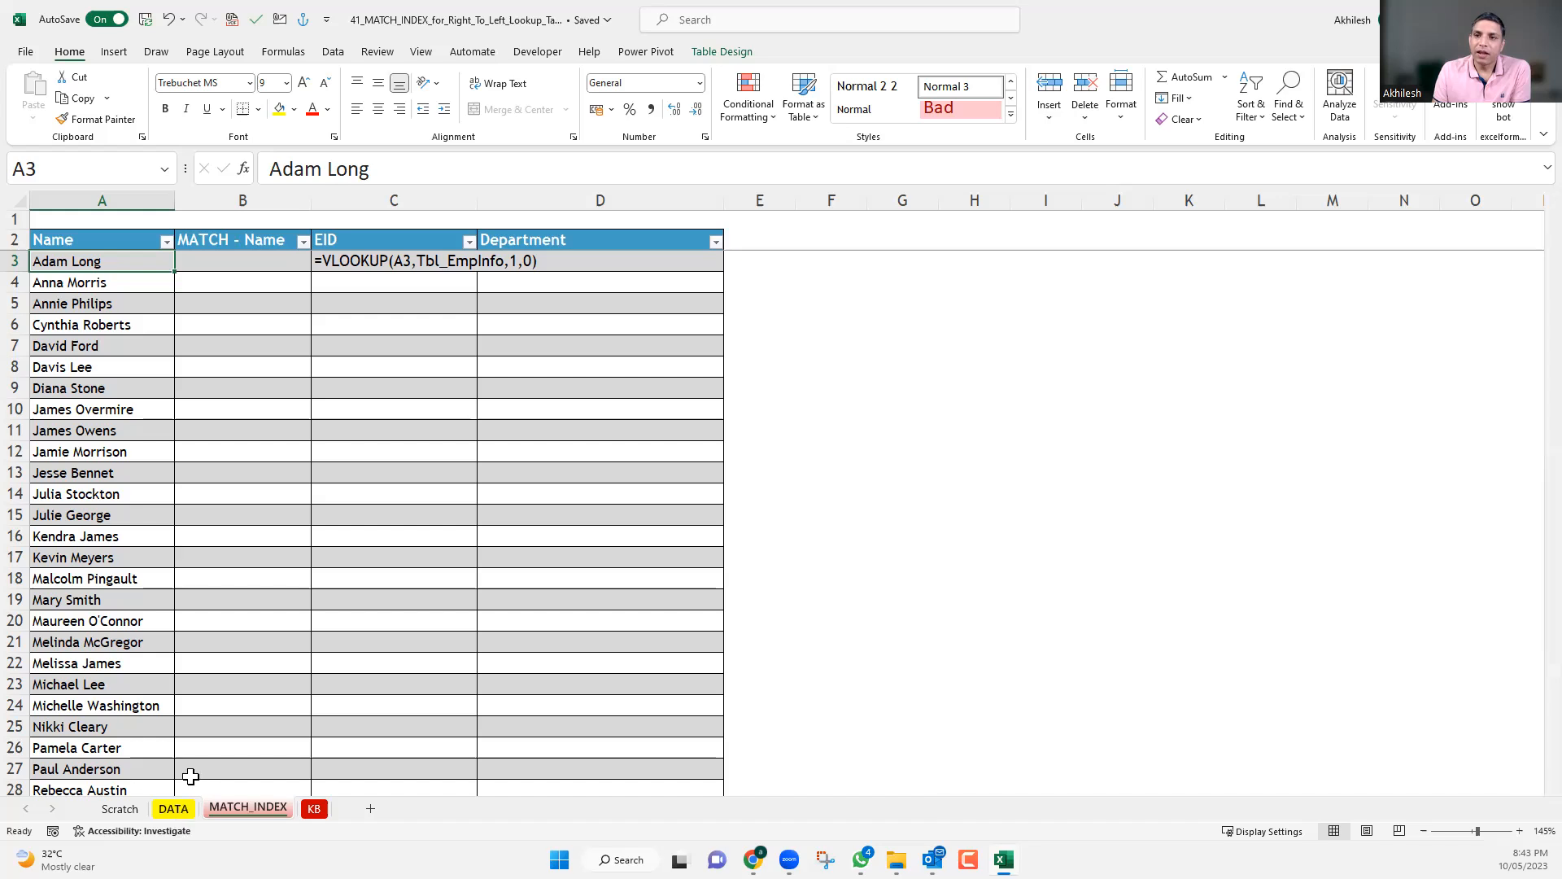
Examine the DATA sheet's columns B:F as the lookup range, with EID as the first column.
key("ctrl+Page_Up")
left_click_drag(113, 201, 686, 234)
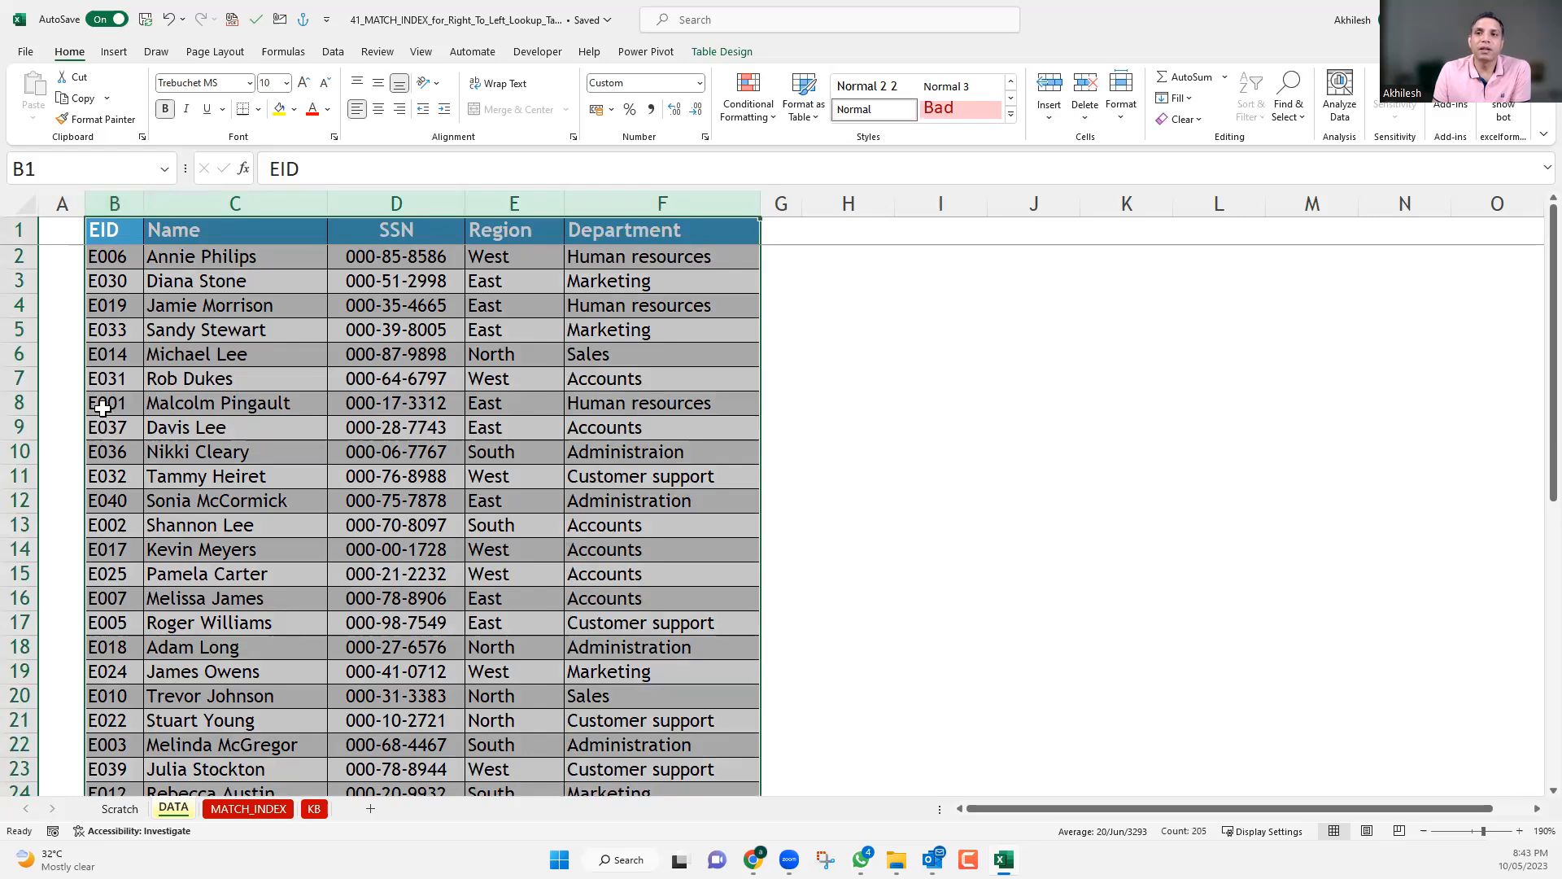
key("ctrl+space")
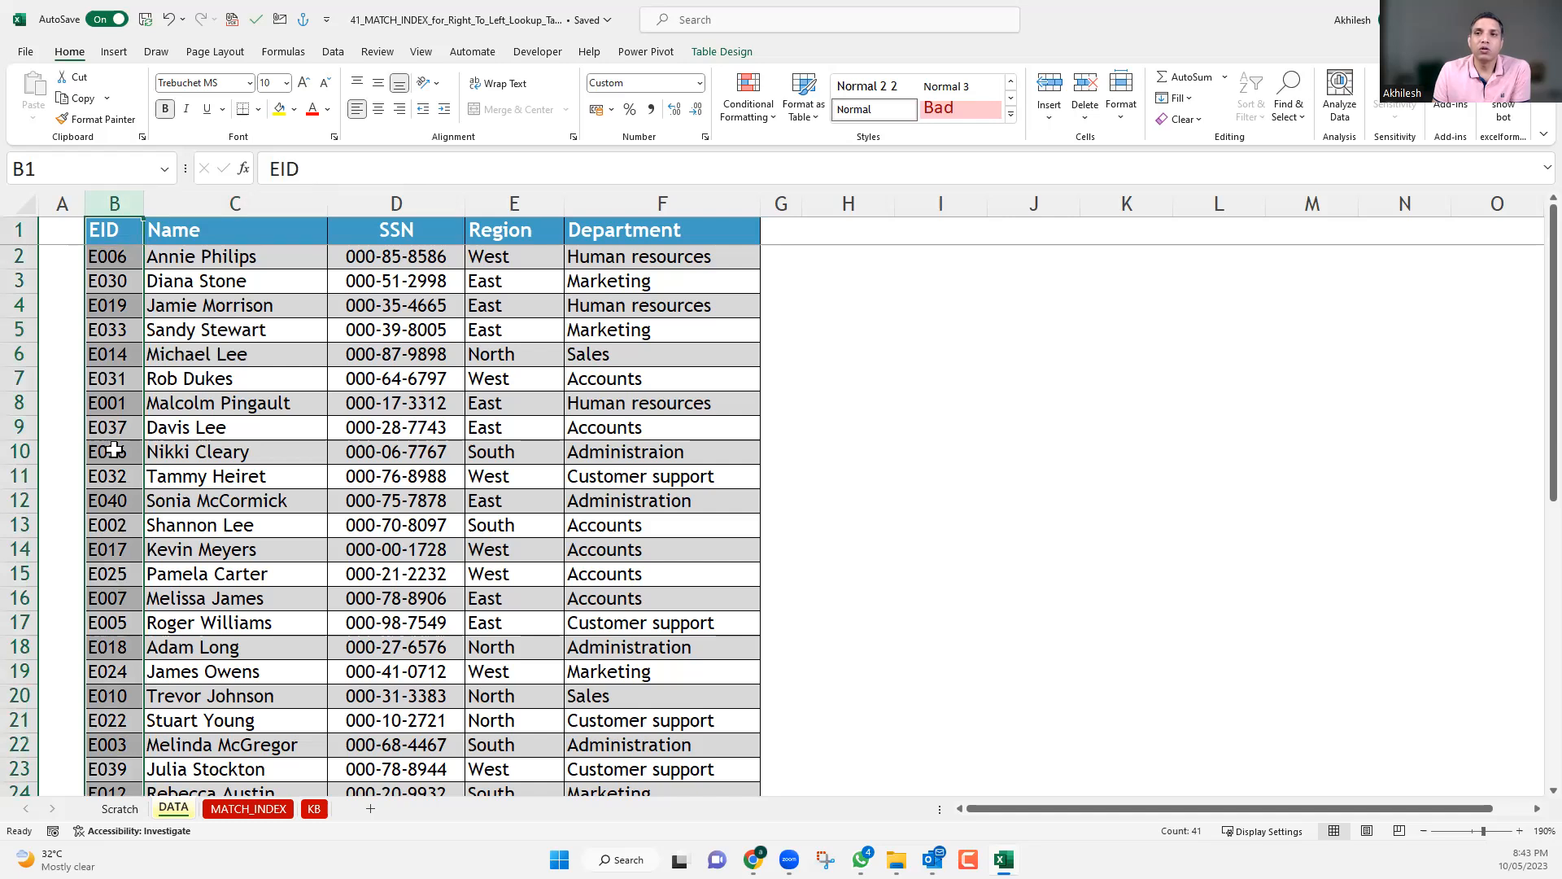
left_click_drag(128, 202, 666, 250)
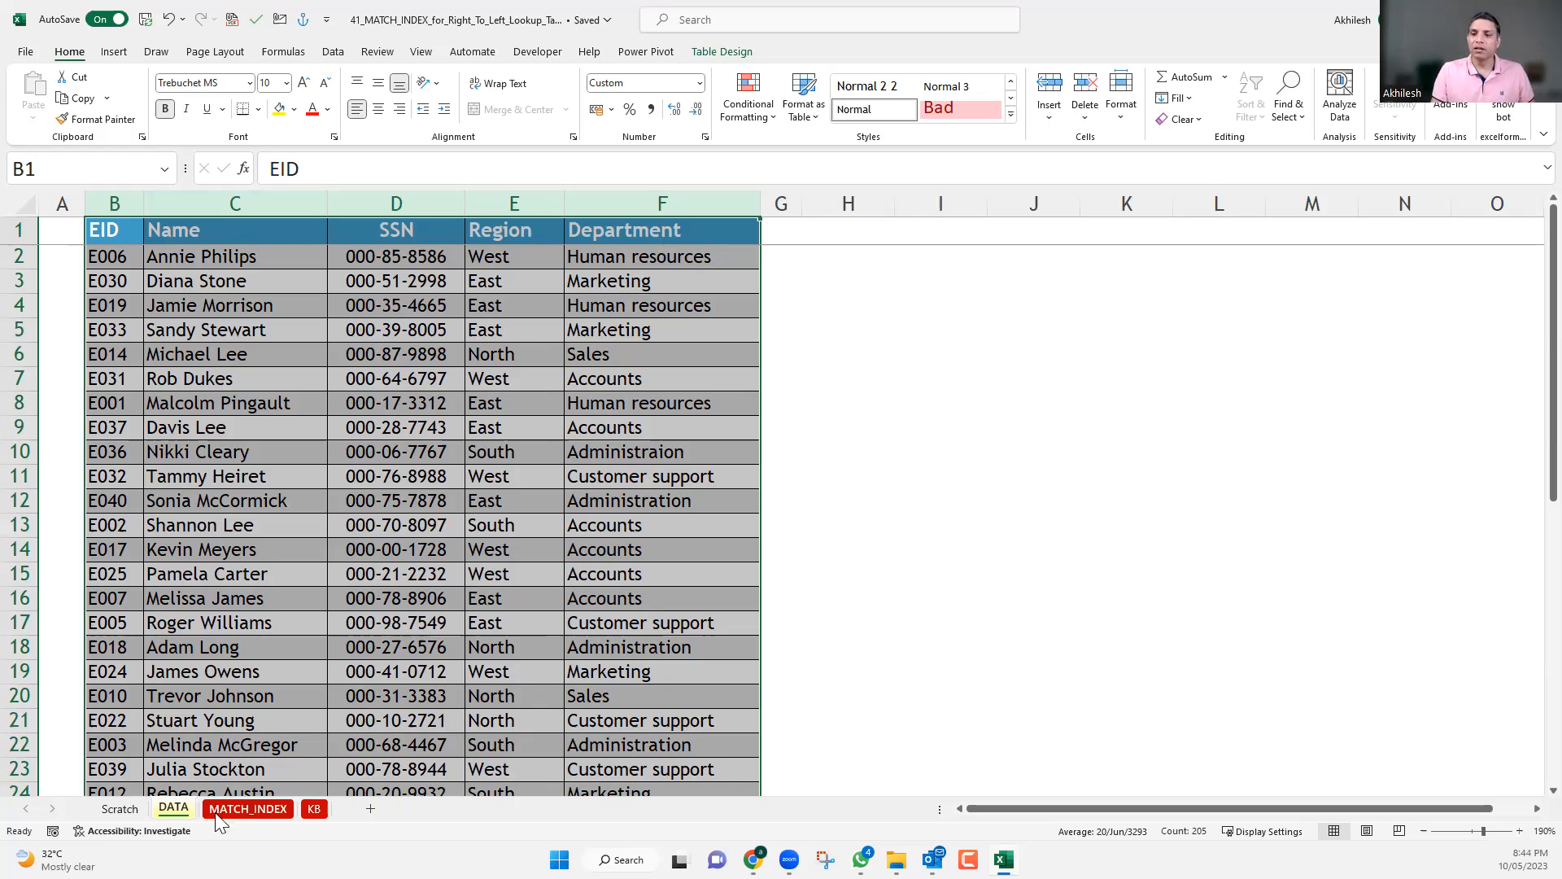
Turn the VLOOKUP text in C3 of the MATCH_INDEX sheet back into a live formula.
key("ctrl+Page_Down")
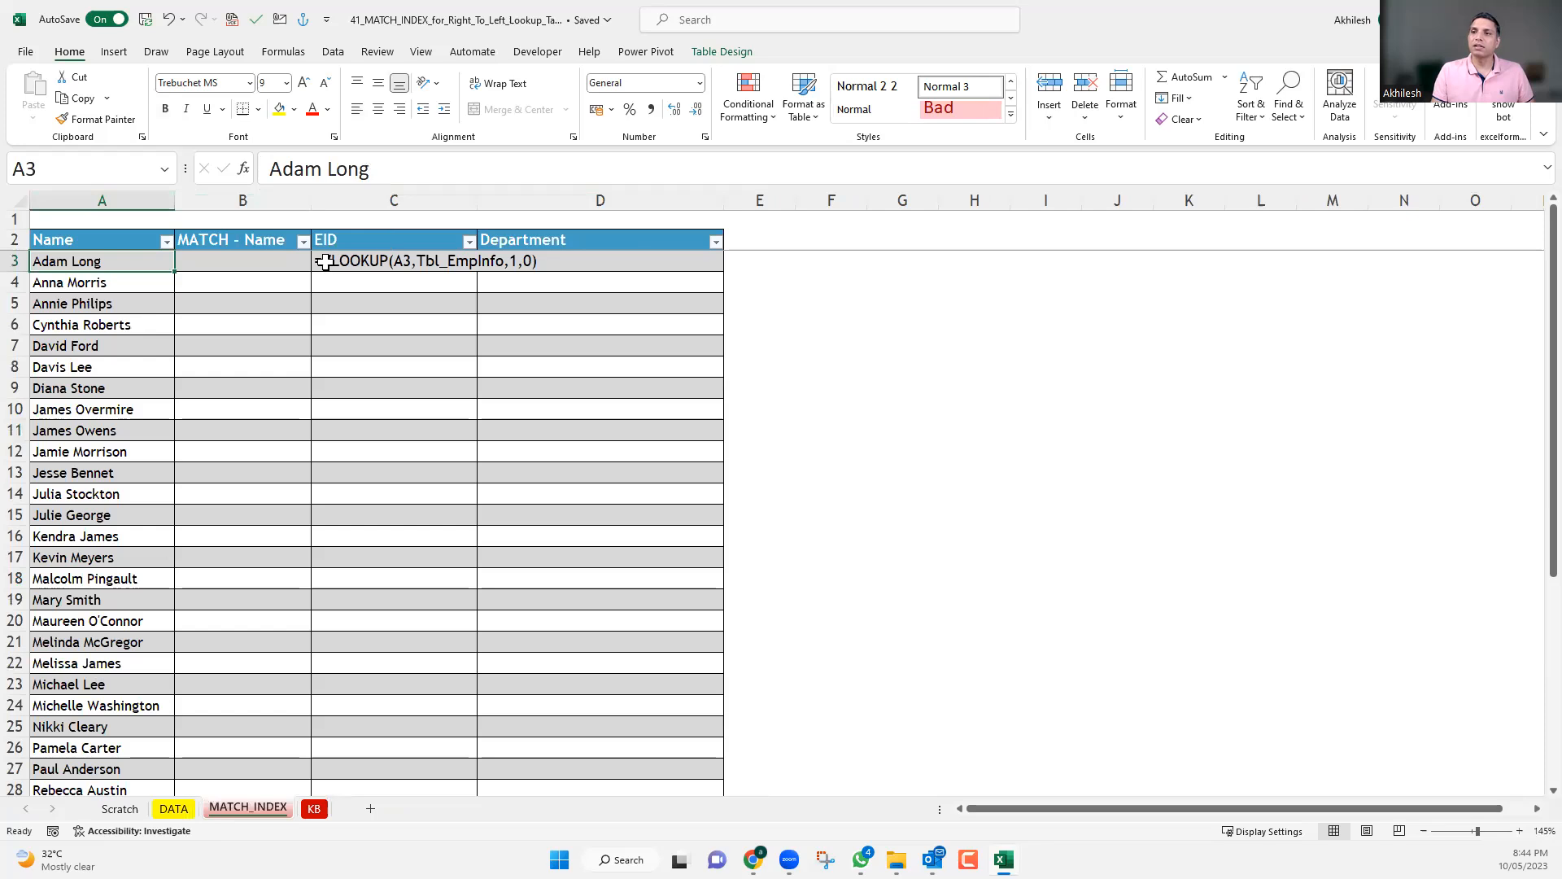
key("Right")
key("Right")
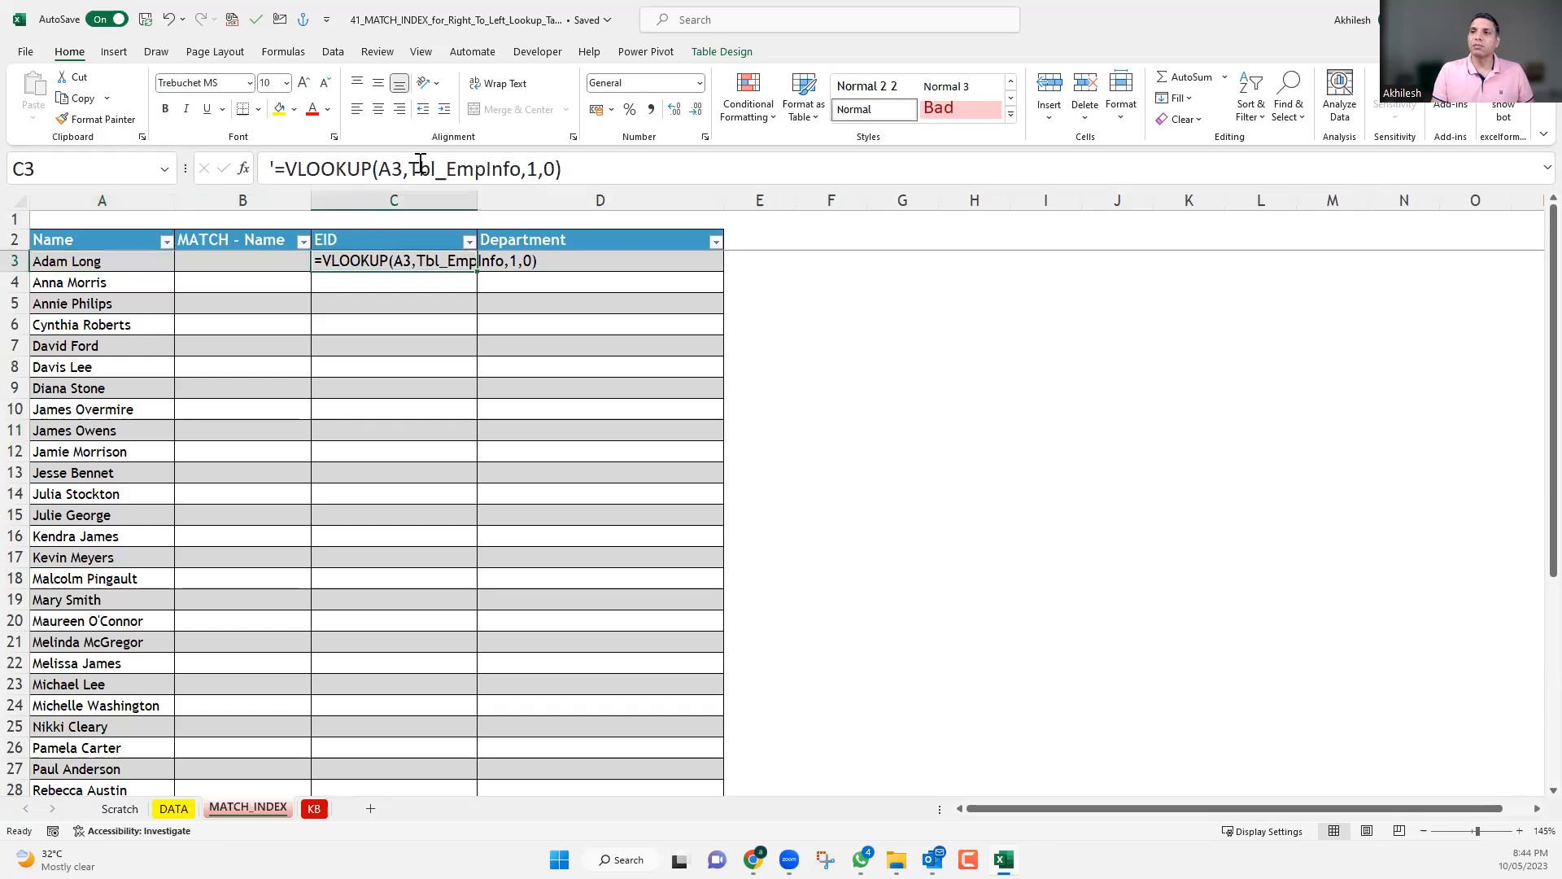
left_click(264, 165)
key("Delete")
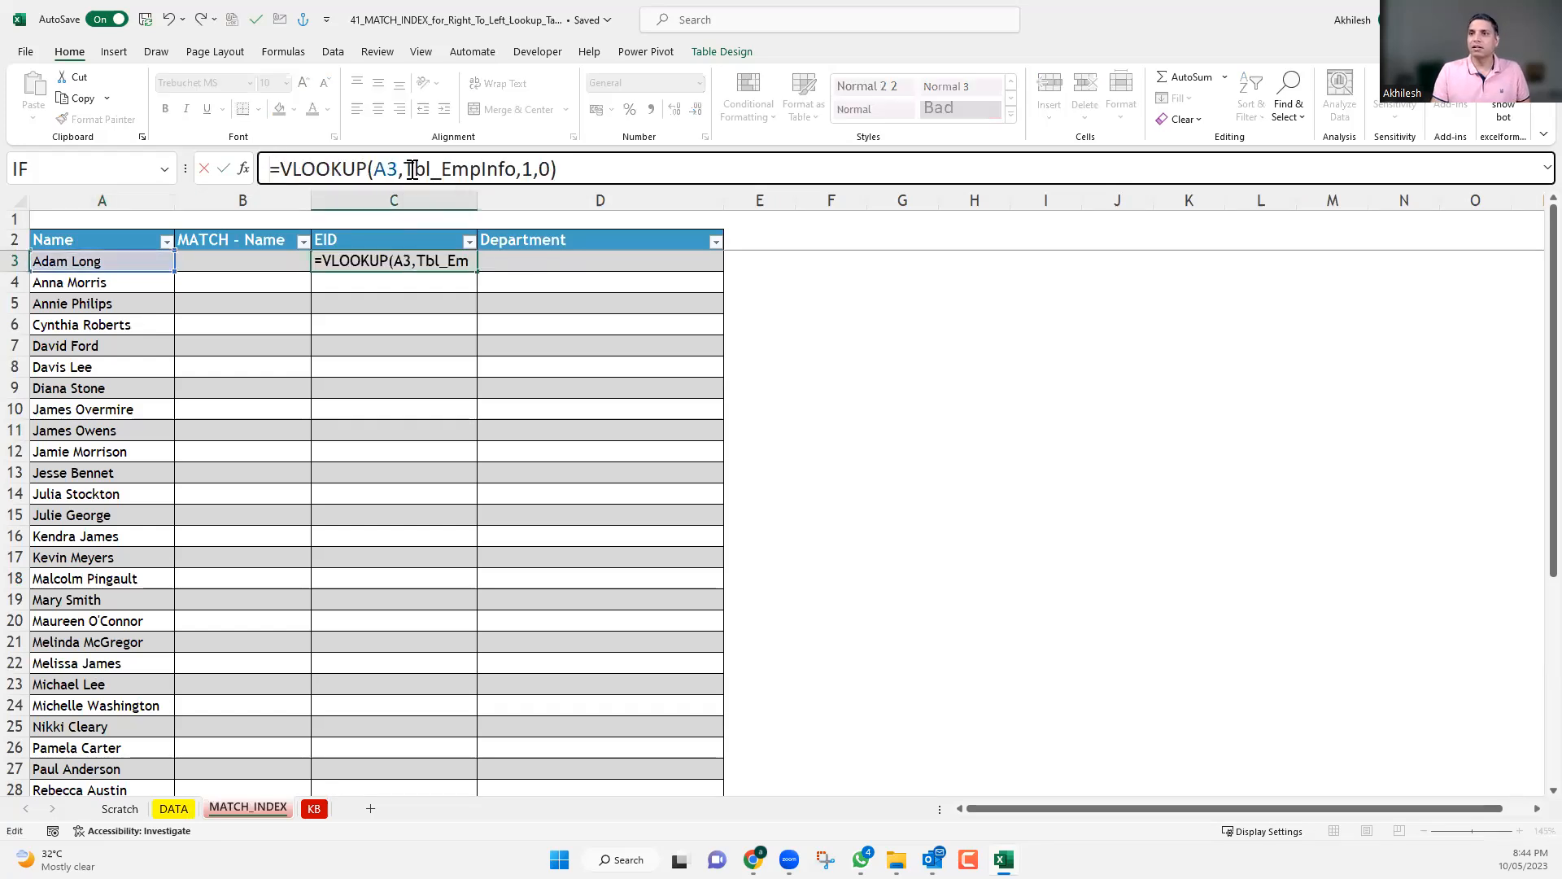
Replace Tbl_EmpInfo in the C3 formula with the DATA sheet's columns C:F and enter the formula.
double_click(512, 168)
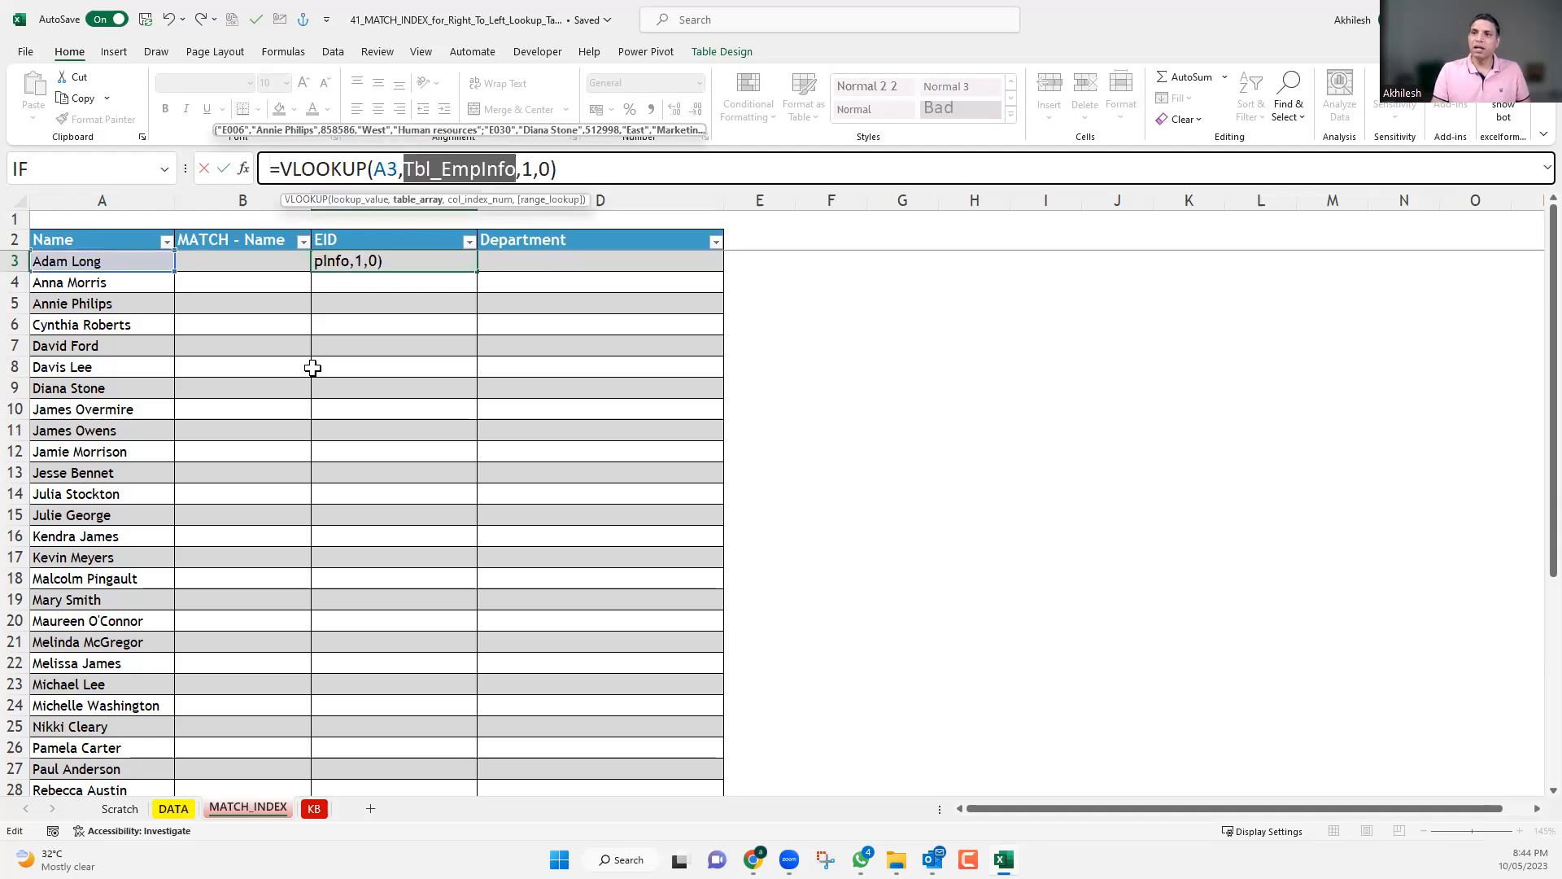
key("ctrl+Page_Up")
left_click_drag(236, 204, 698, 200)
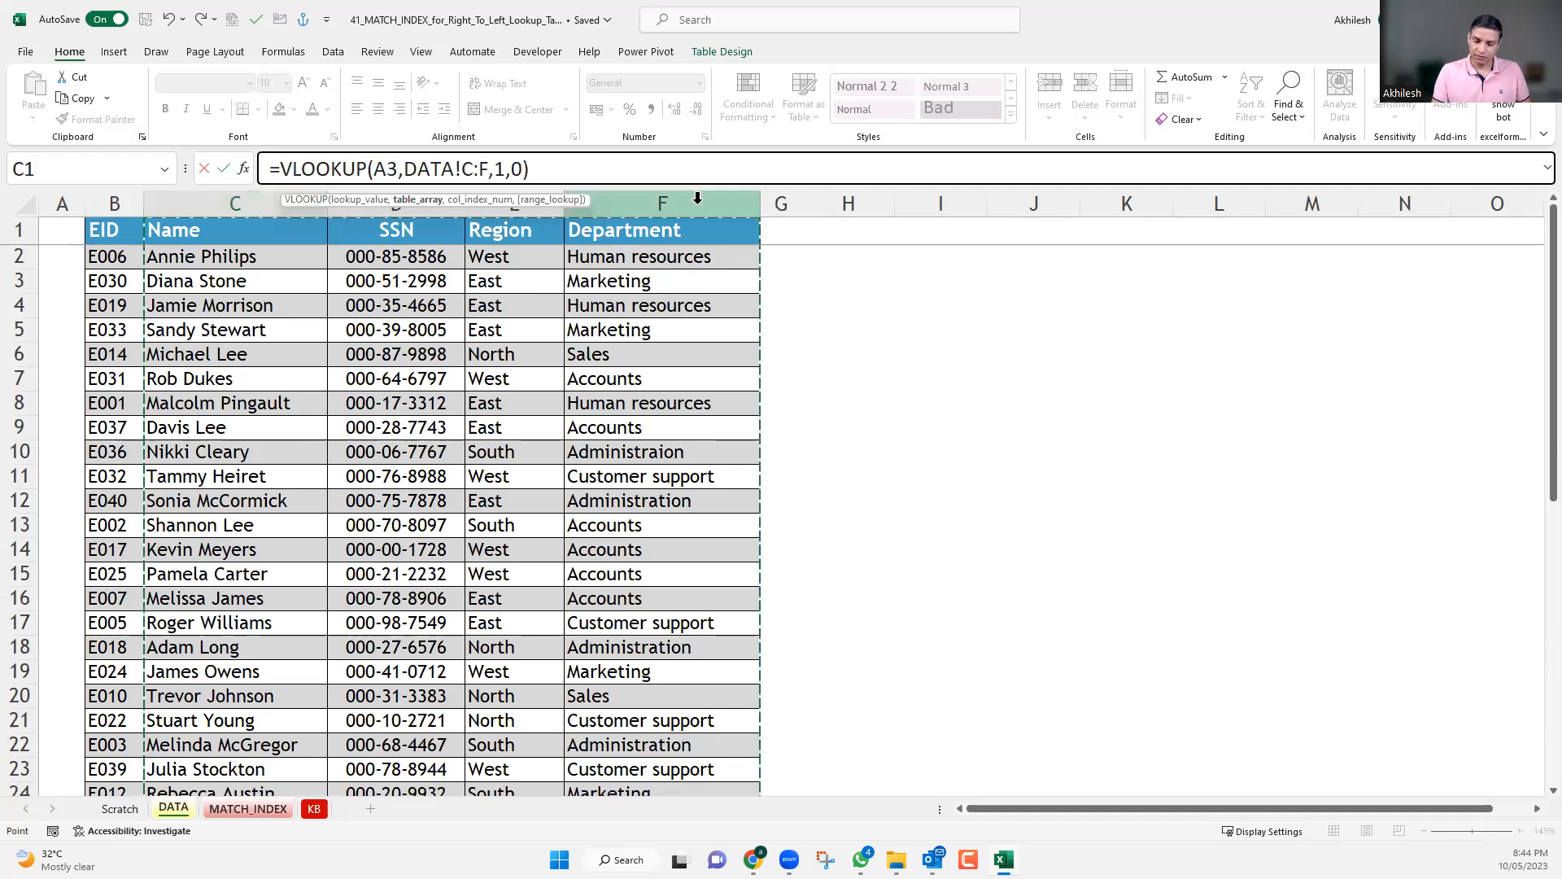
key("Return")
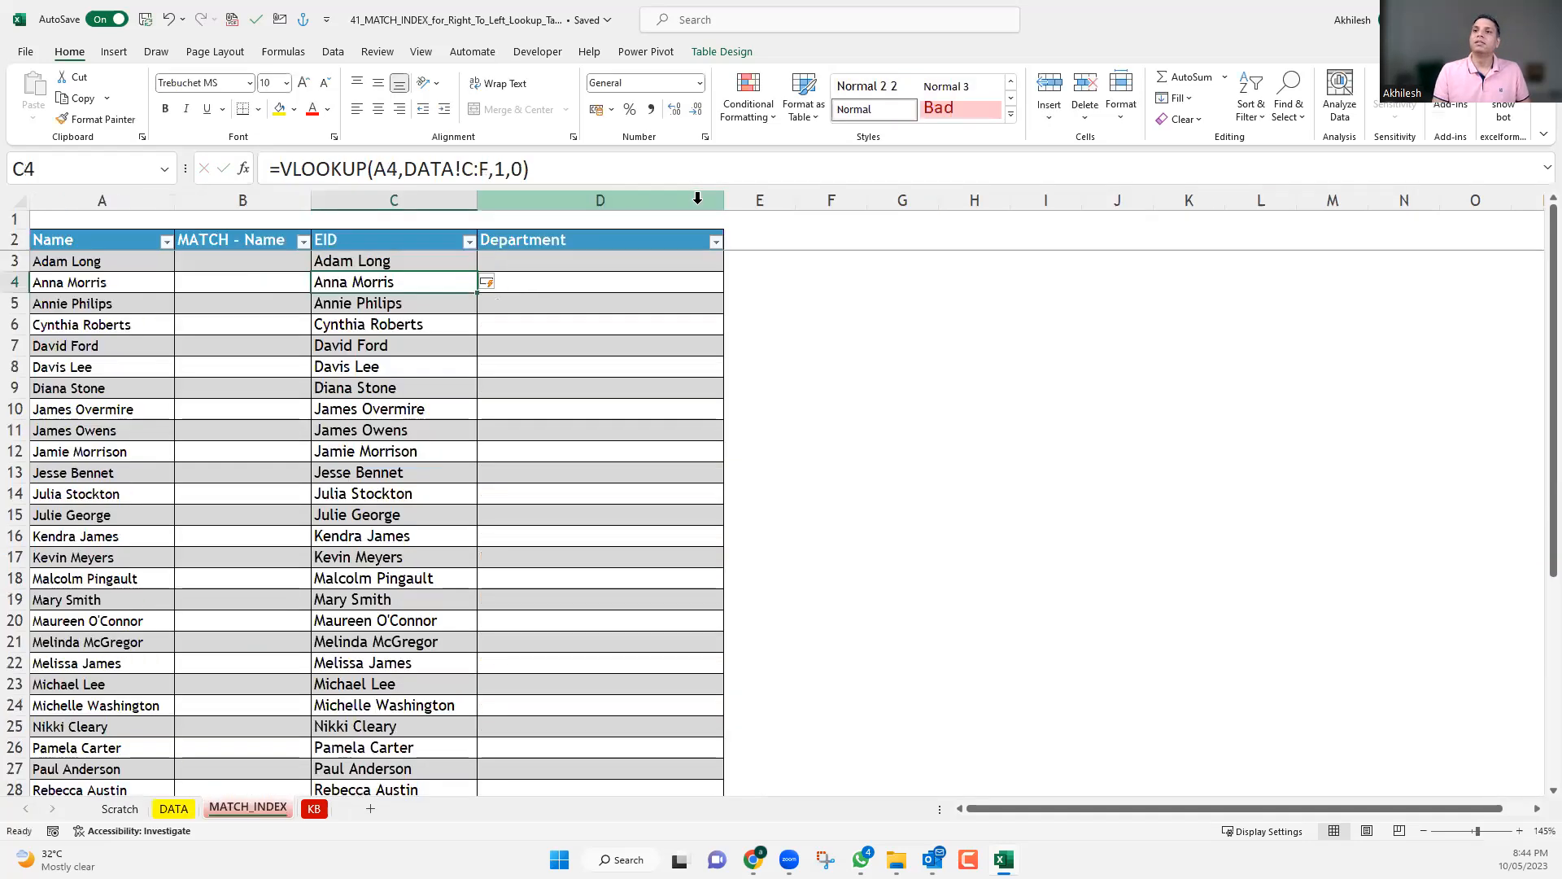
Set the column index of the VLOOKUP in C3 to 2.
left_click(371, 262)
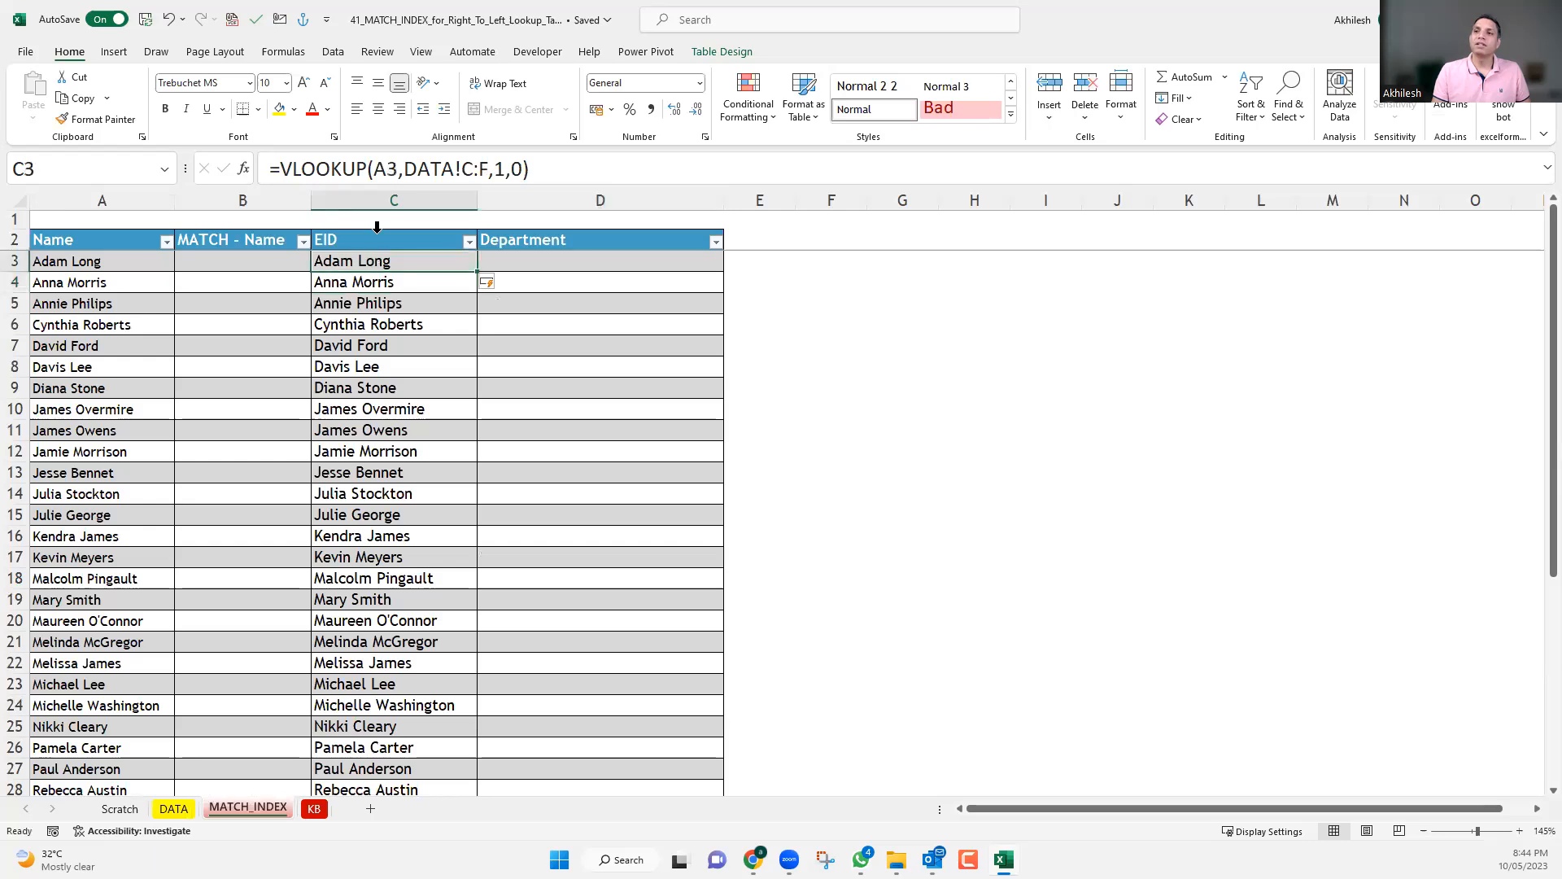
double_click(499, 169)
type("2")
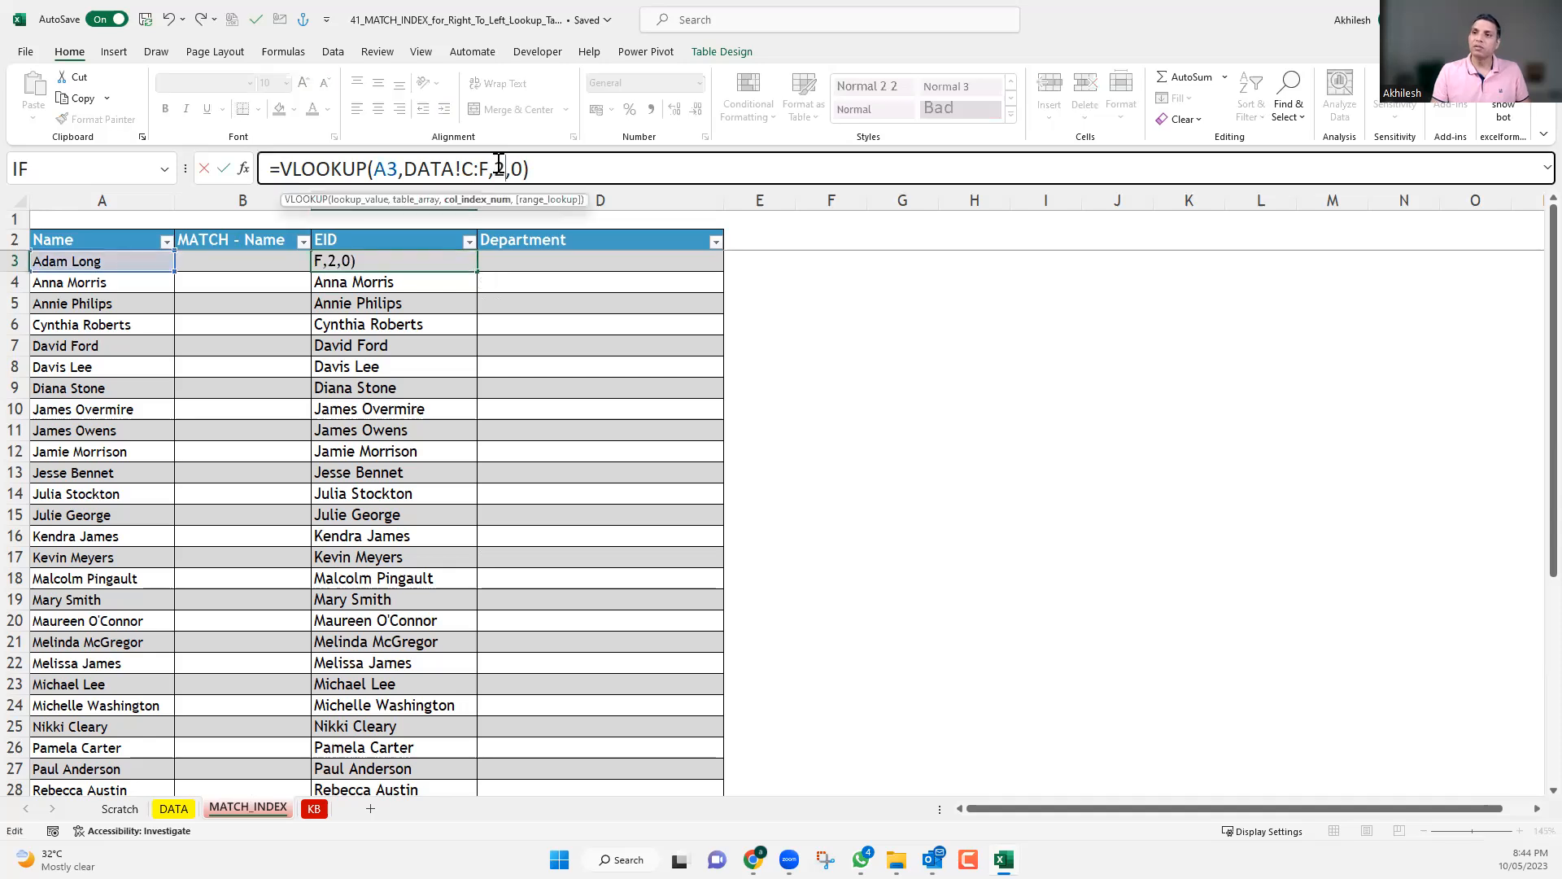
key("Return")
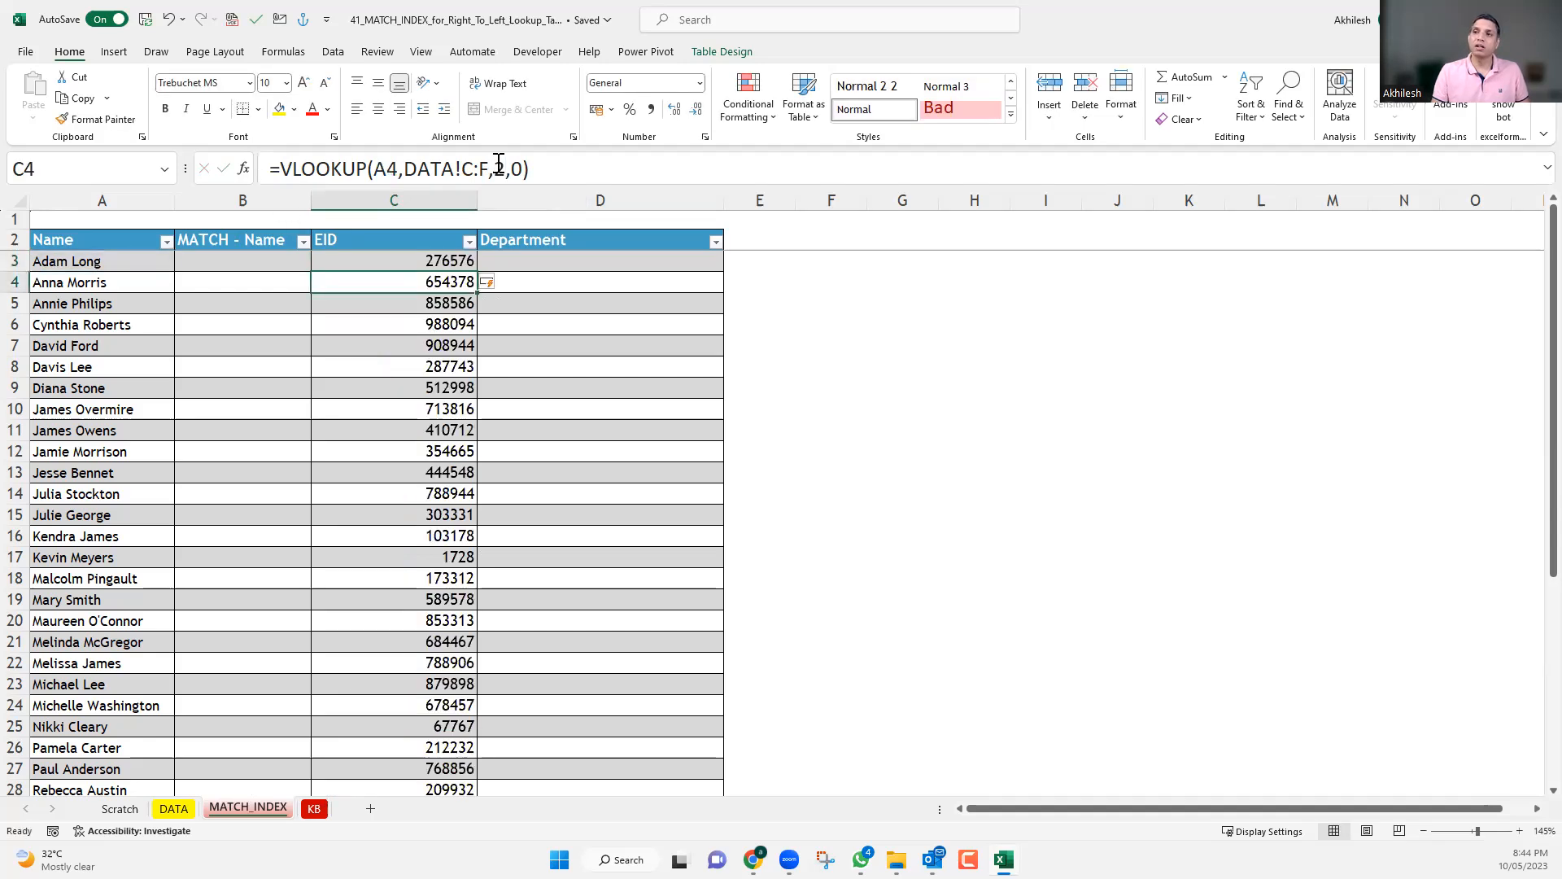
Set the column index of the VLOOKUP in C4 to 3.
double_click(505, 168)
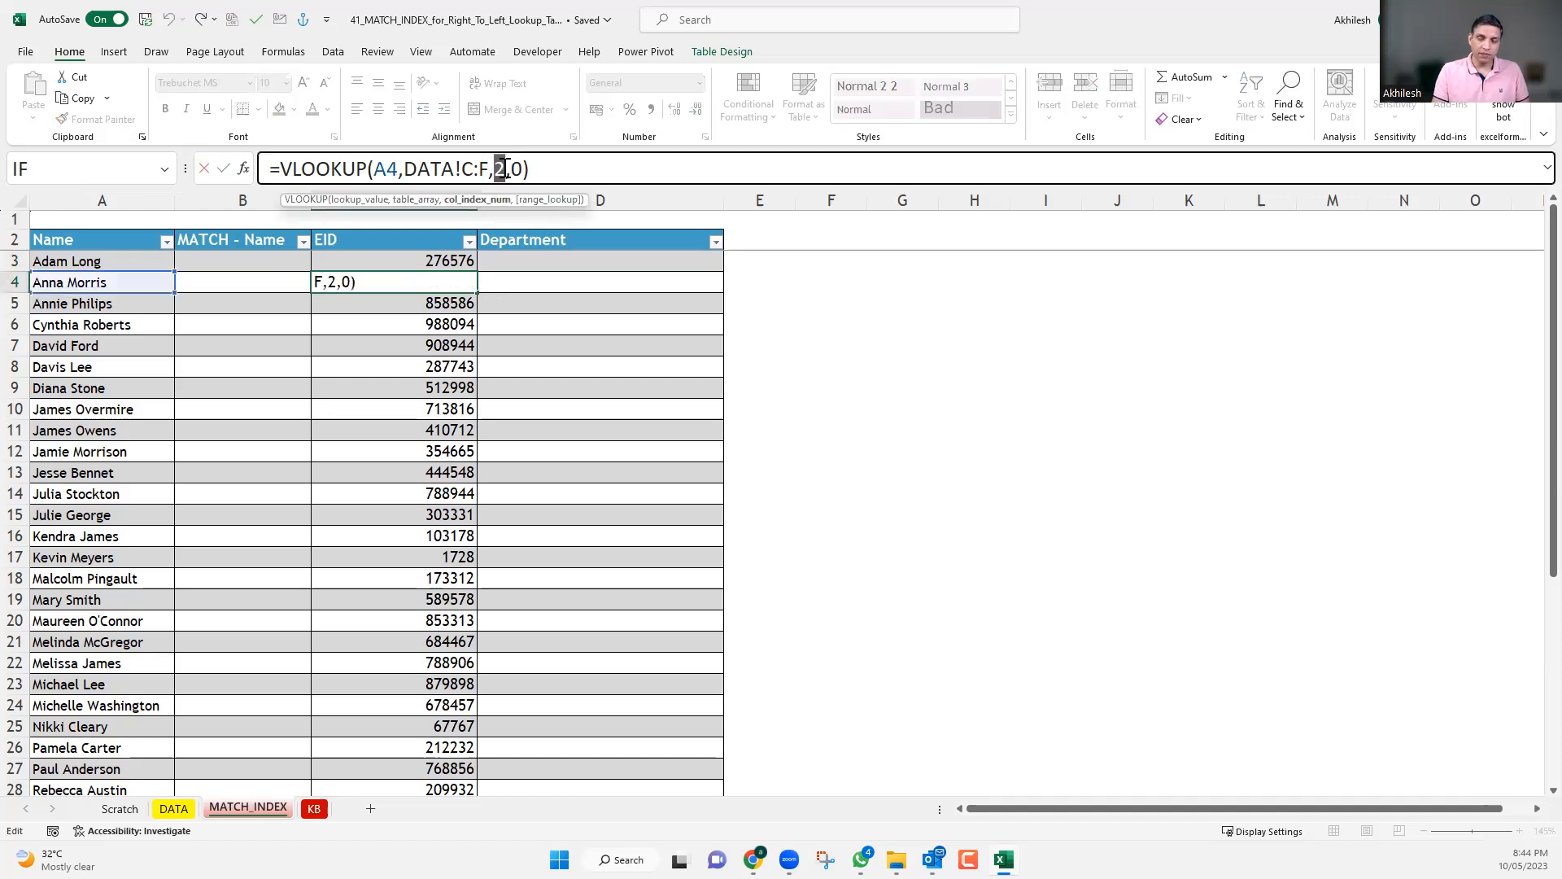
type("3")
key("Return")
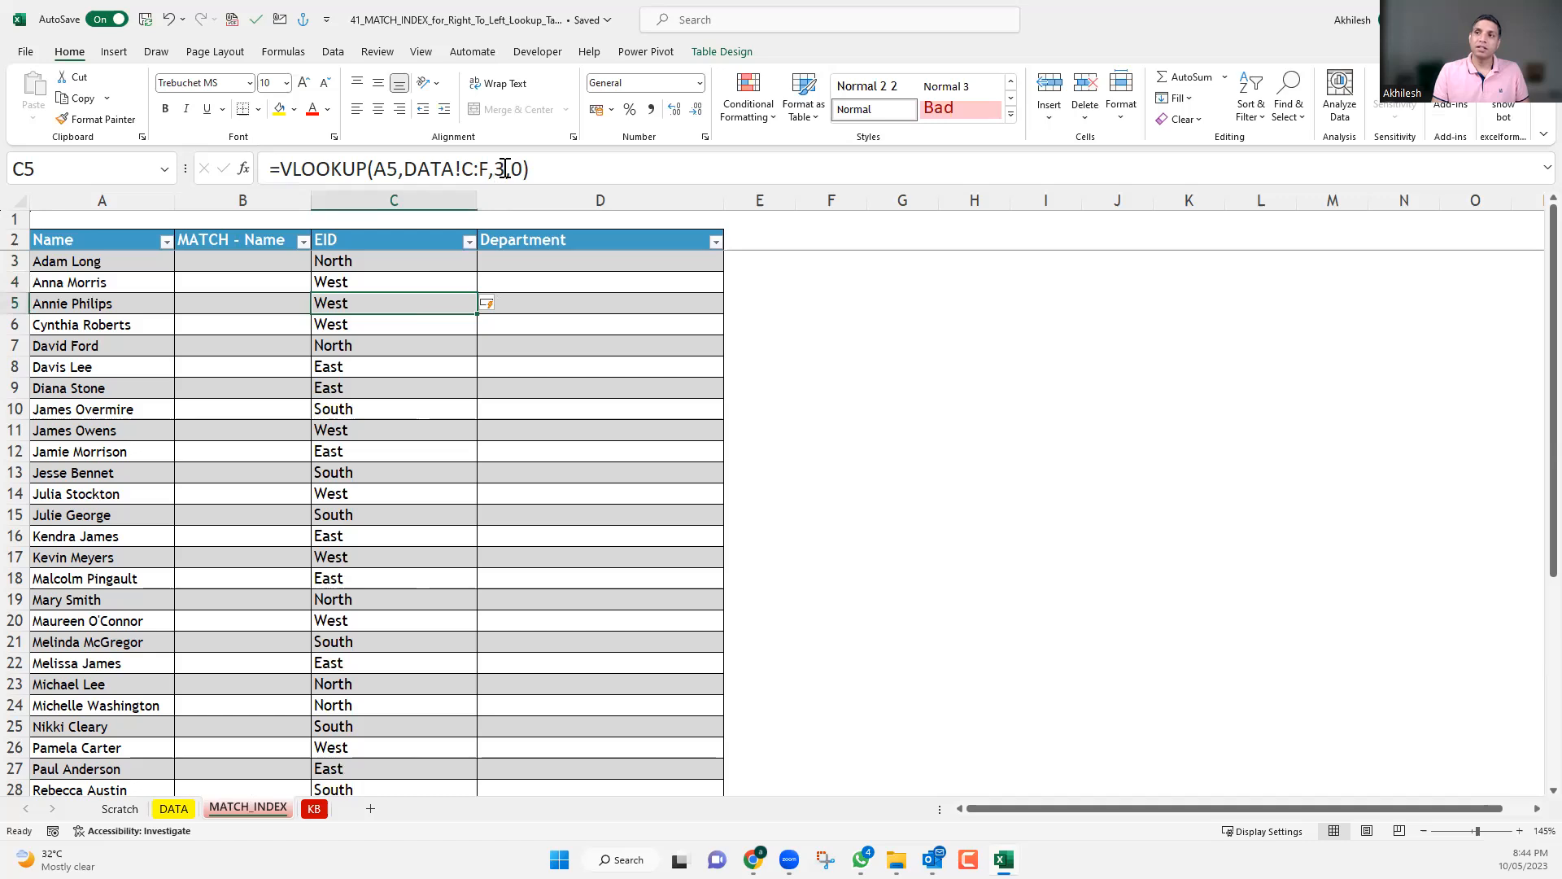
Set the column index of the VLOOKUP in C5 to 4.
double_click(495, 168)
type("4")
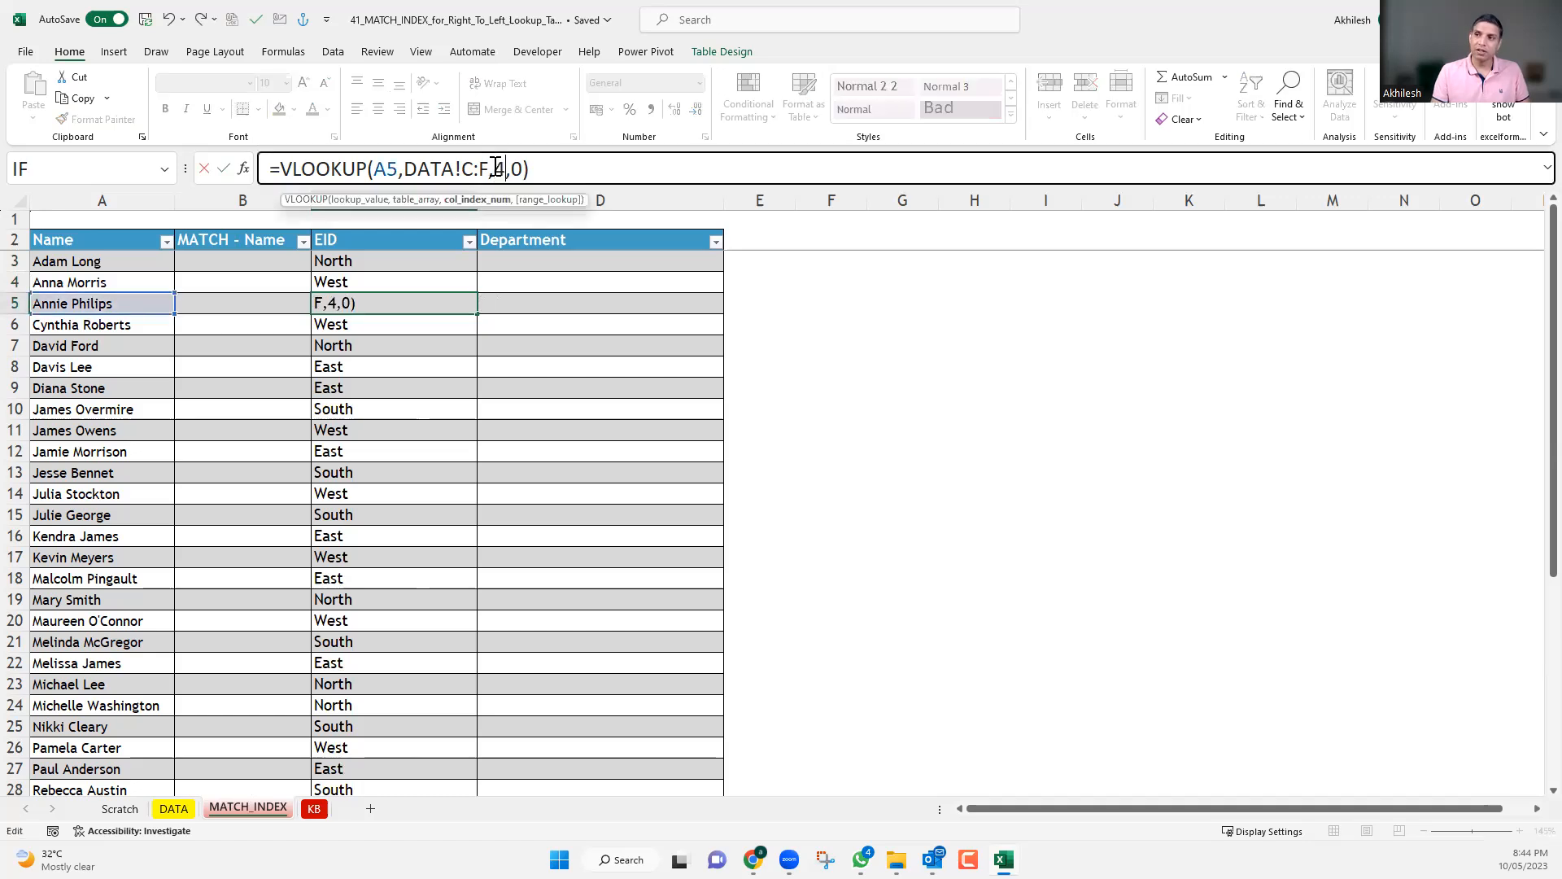
key("Return")
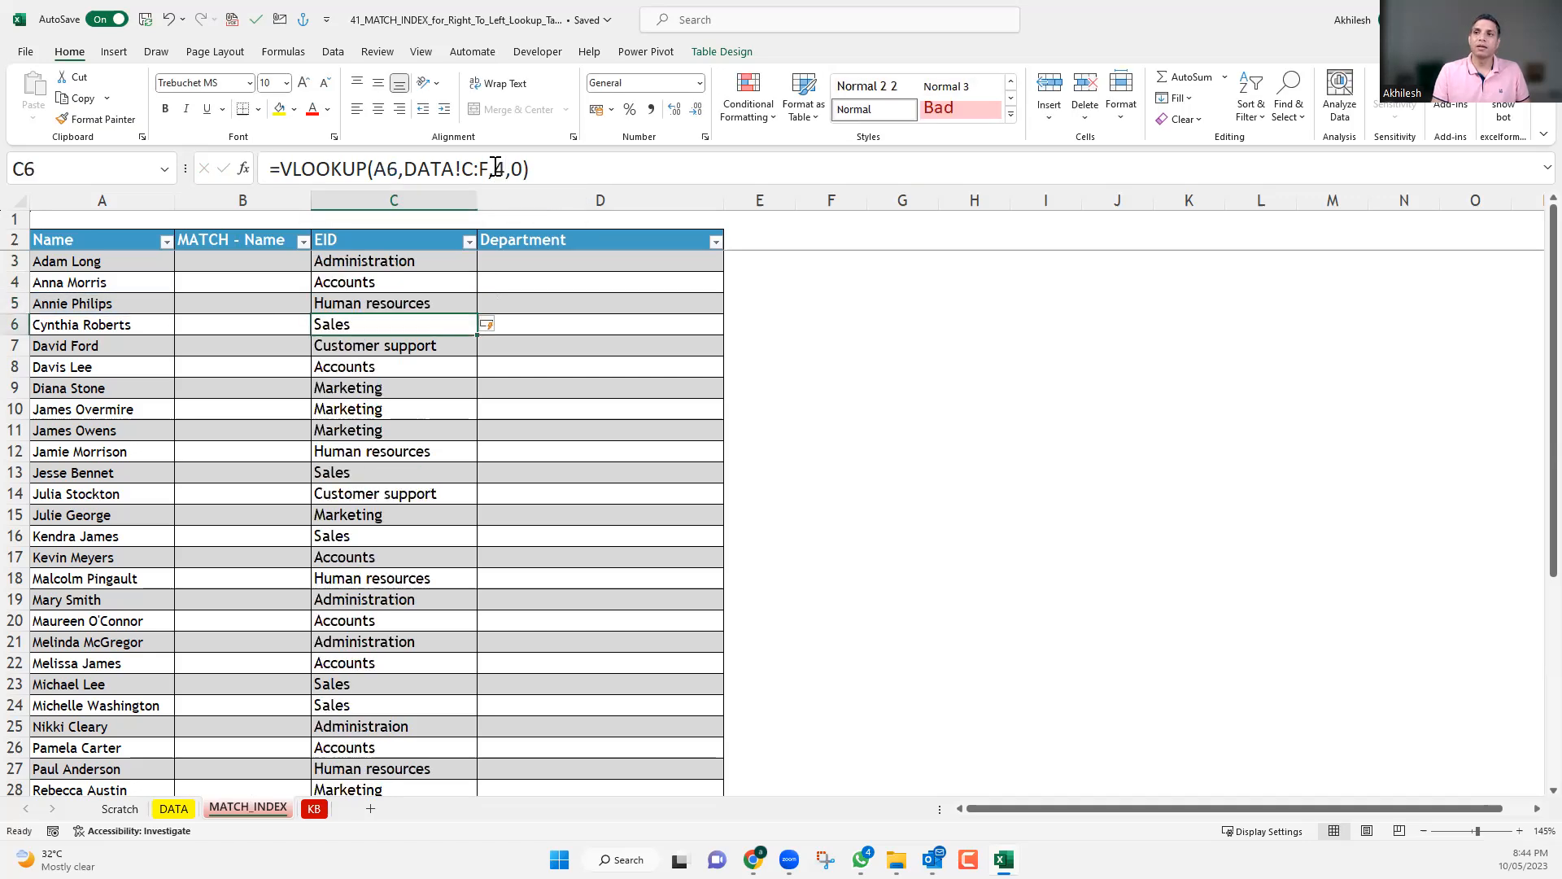
Try a column index of 5 in the VLOOKUP in C6 and undo the change.
double_click(503, 169)
type("5")
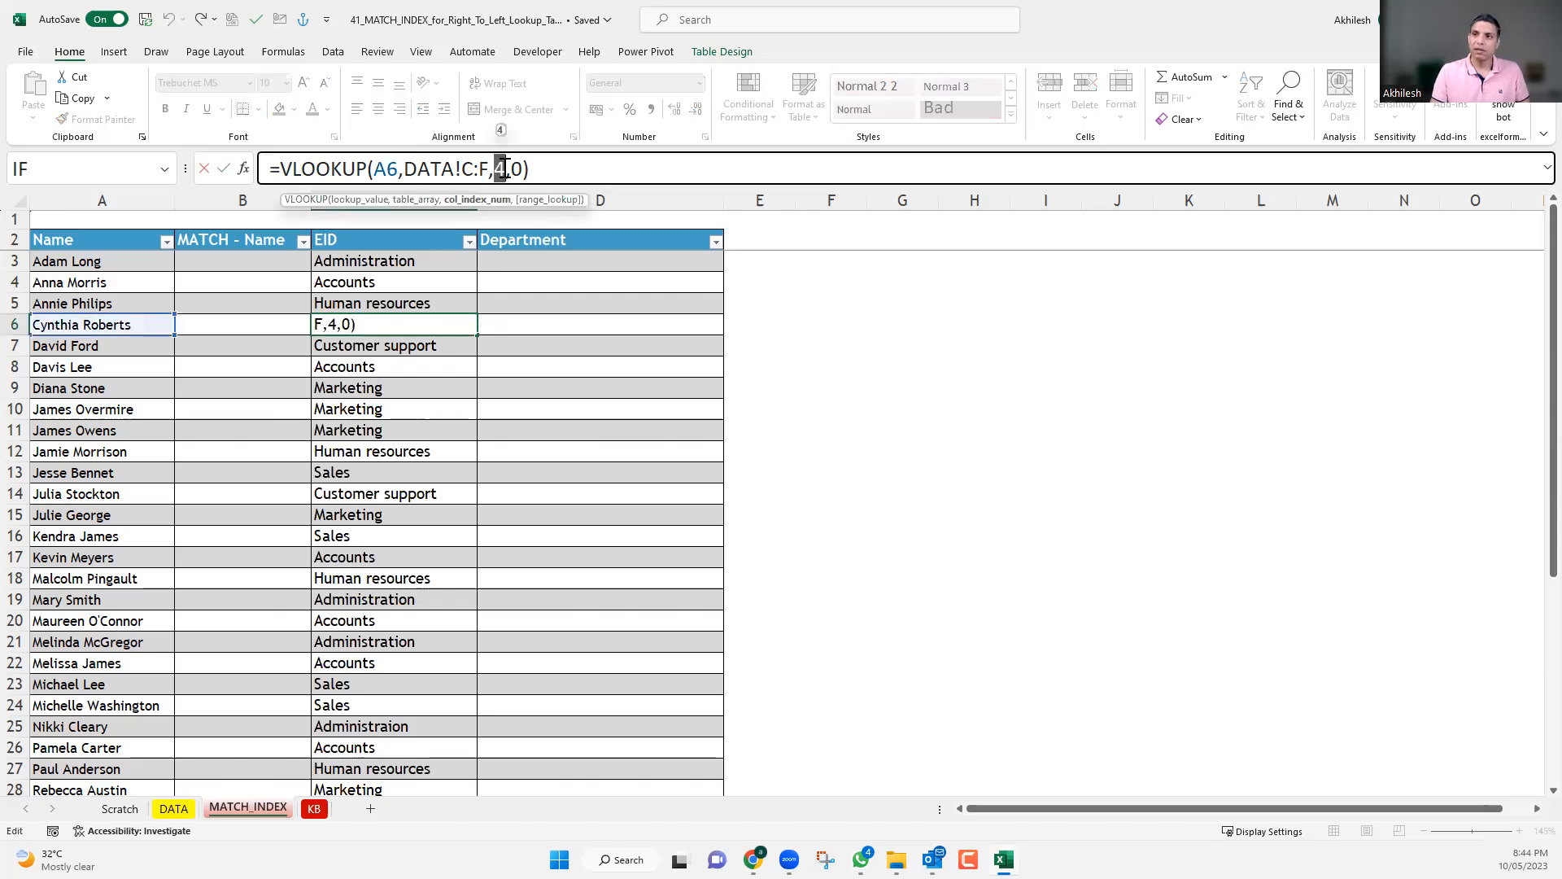
key("Return")
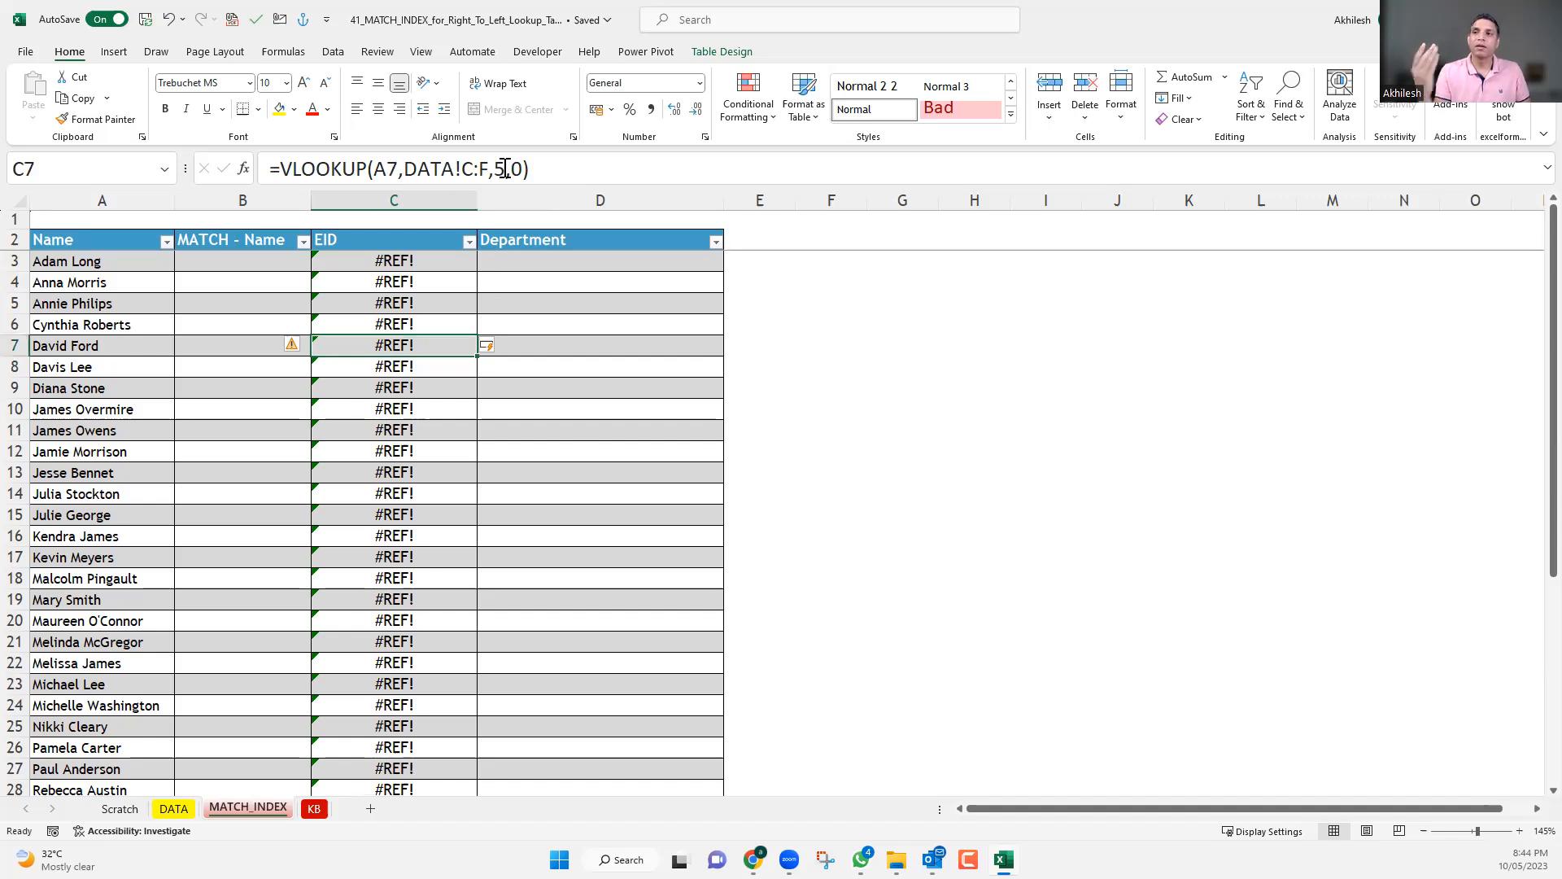
key("ctrl+z")
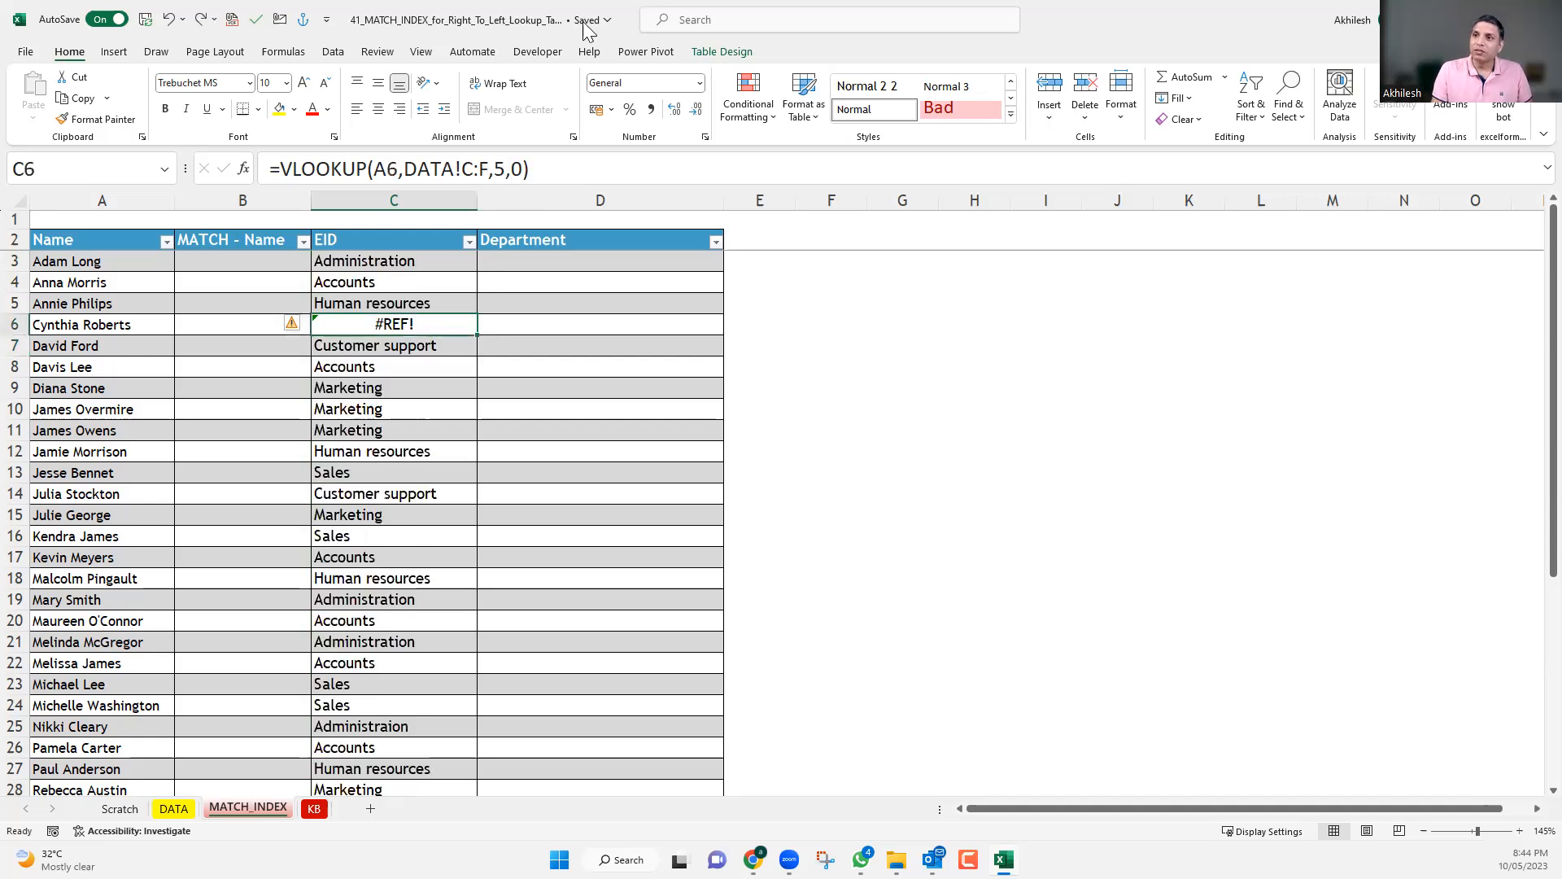
Review the VLOOKUP lookup range by selecting columns C:F on the DATA sheet.
left_click(413, 265)
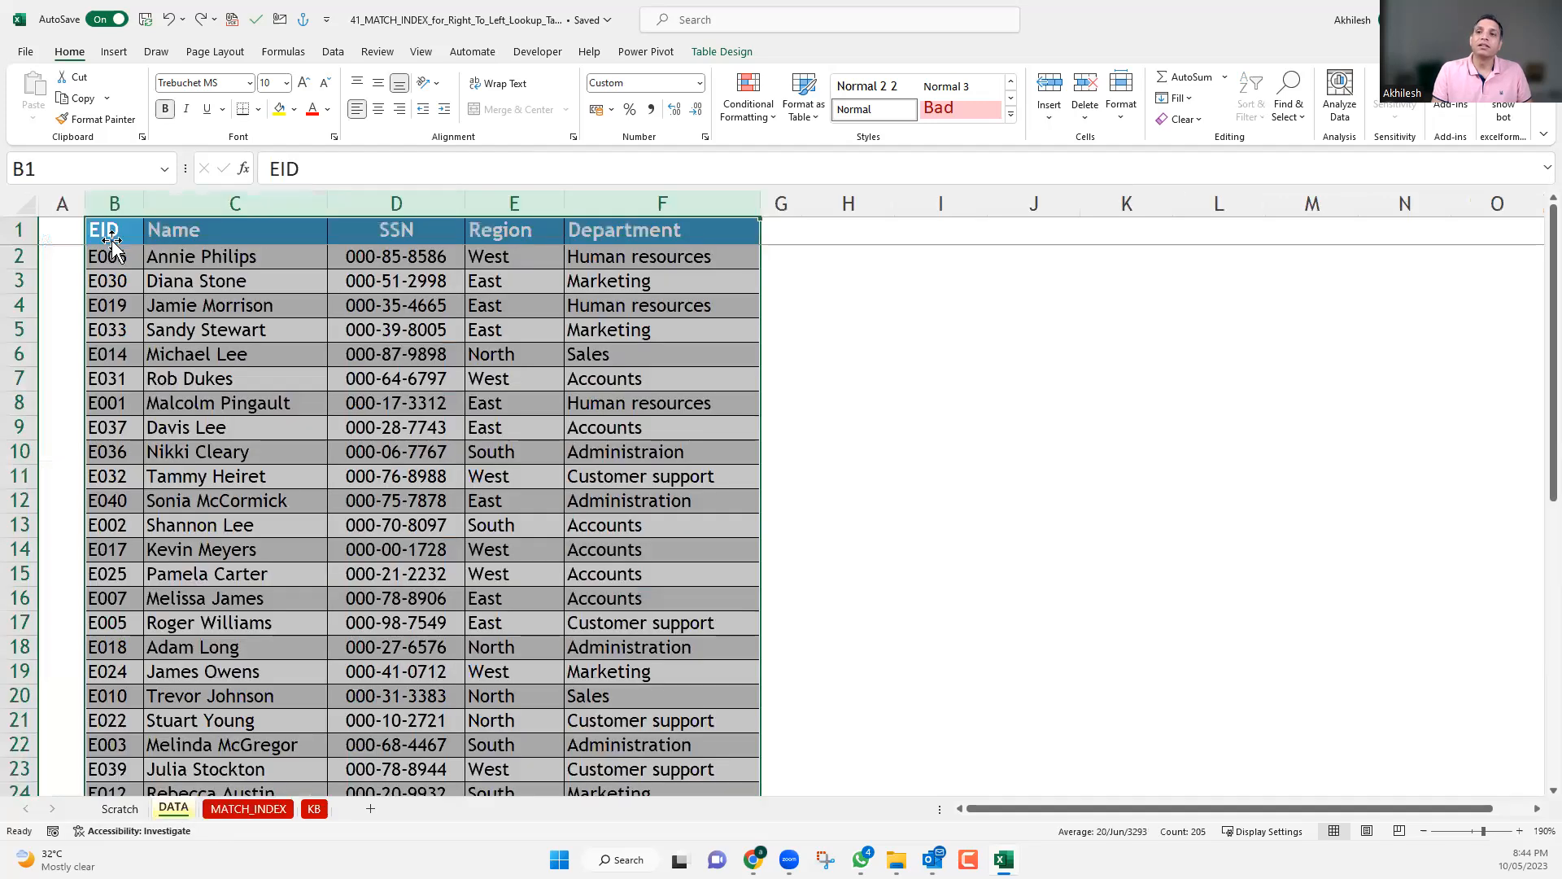
key("ctrl+Page_Up")
left_click_drag(244, 202, 694, 186)
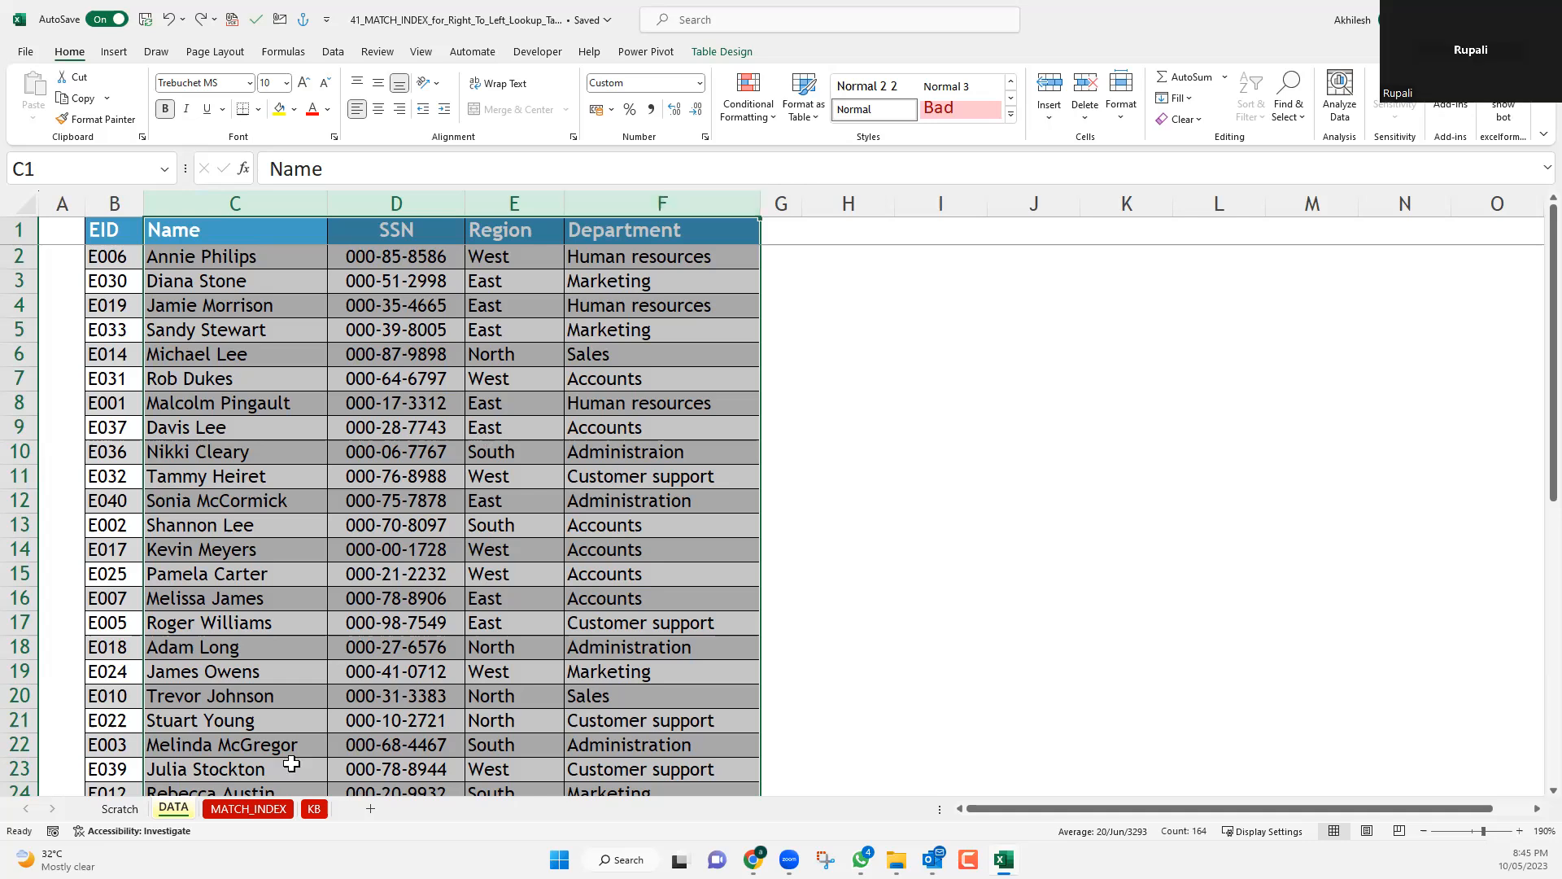
Clear all the VLOOKUP formulas from the EID column, C3:C42, on the MATCH_INDEX sheet.
left_click(236, 807)
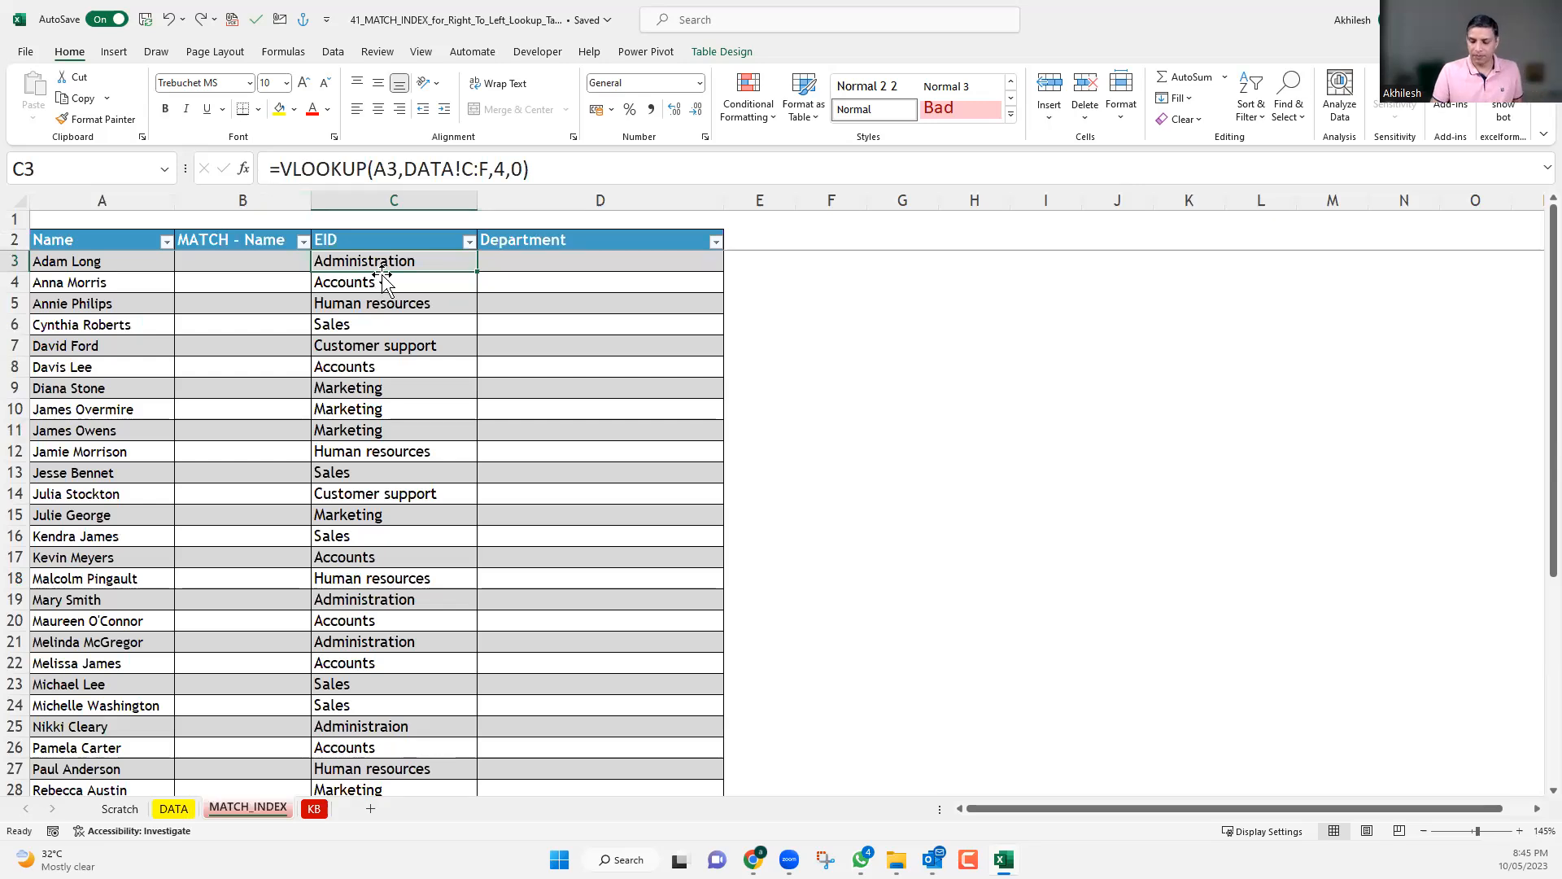
key("ctrl+shift+Down")
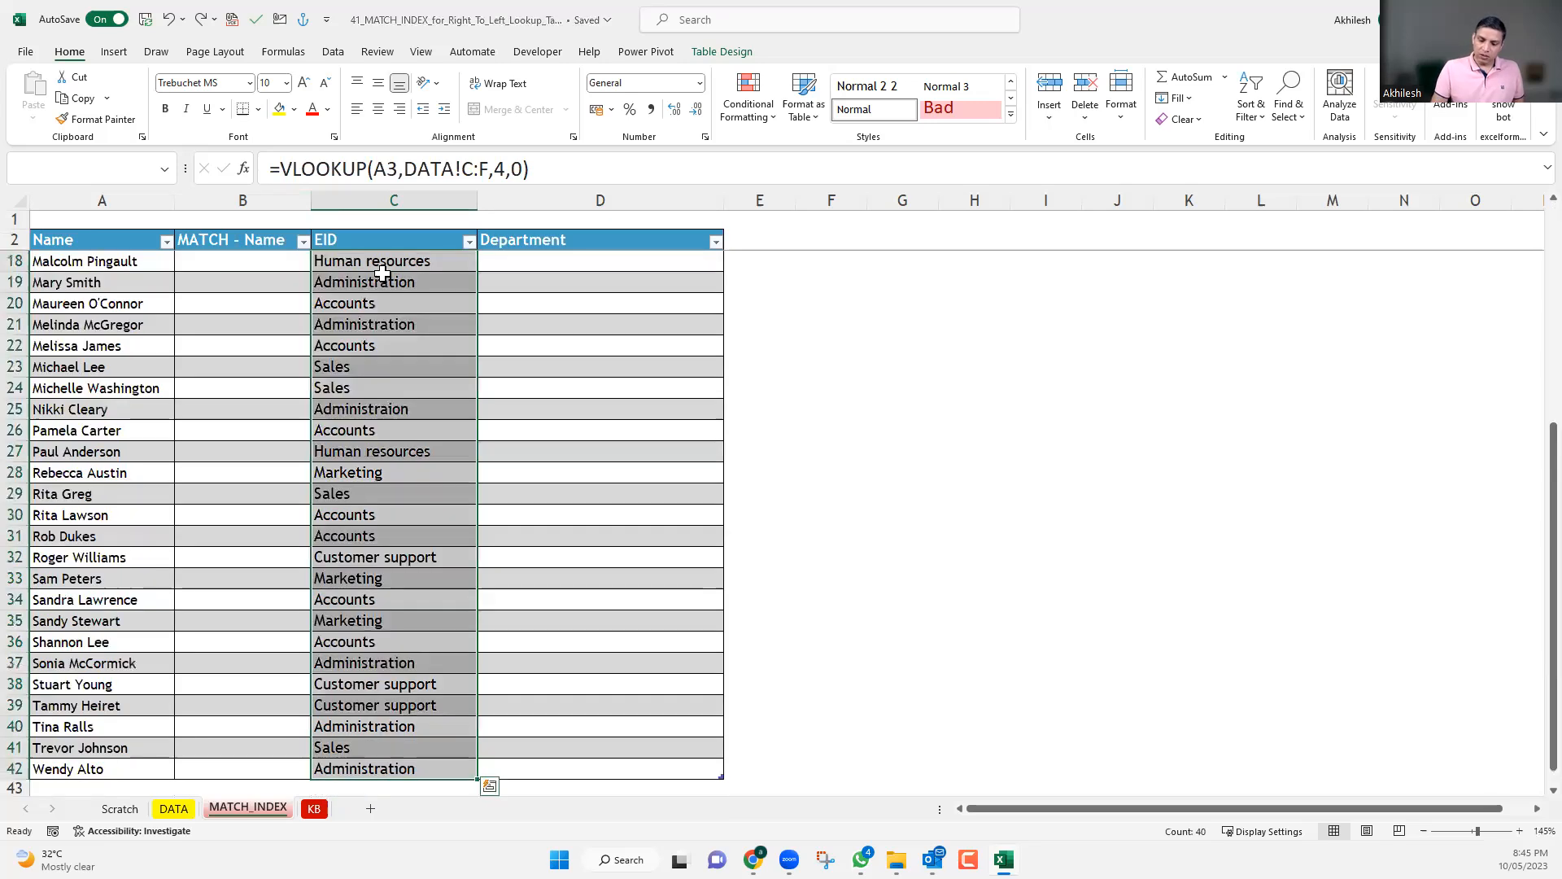
key("Delete")
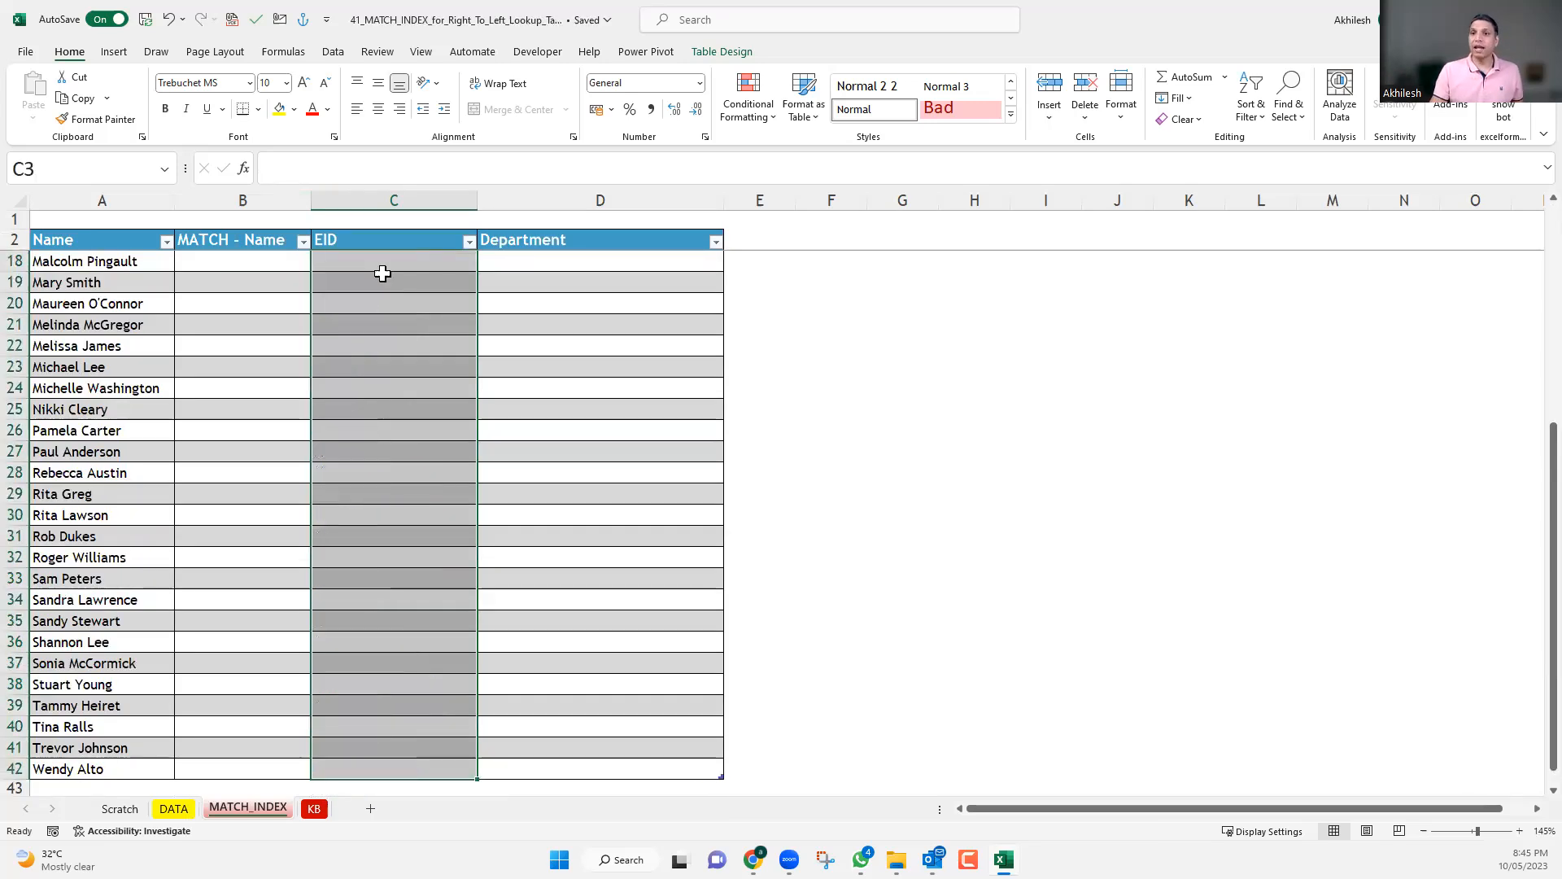
scroll(409, 311, "up", 5)
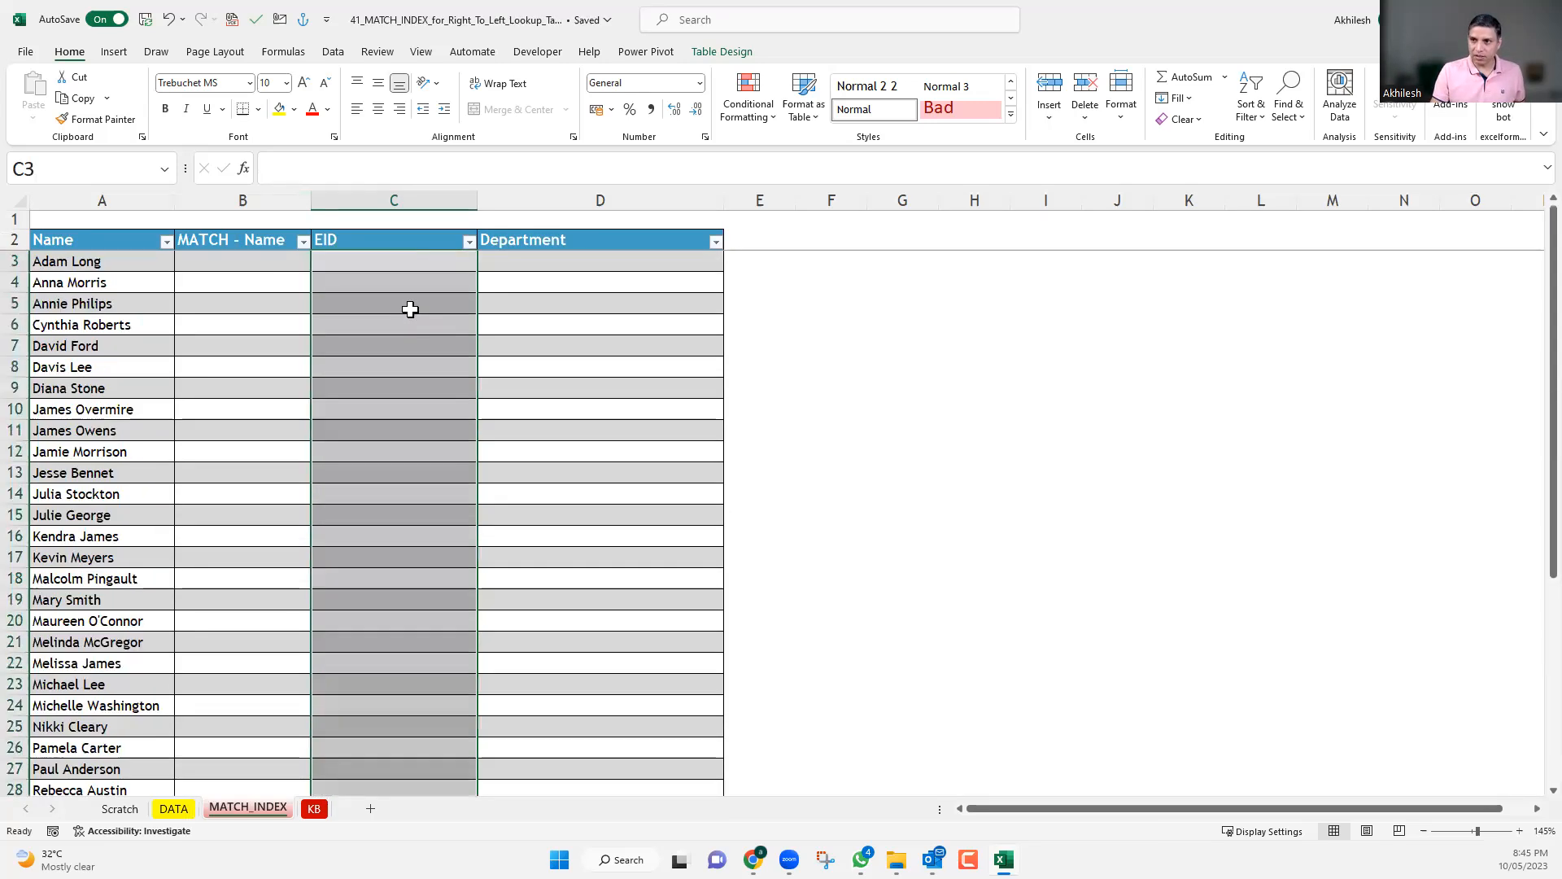
left_click(411, 256)
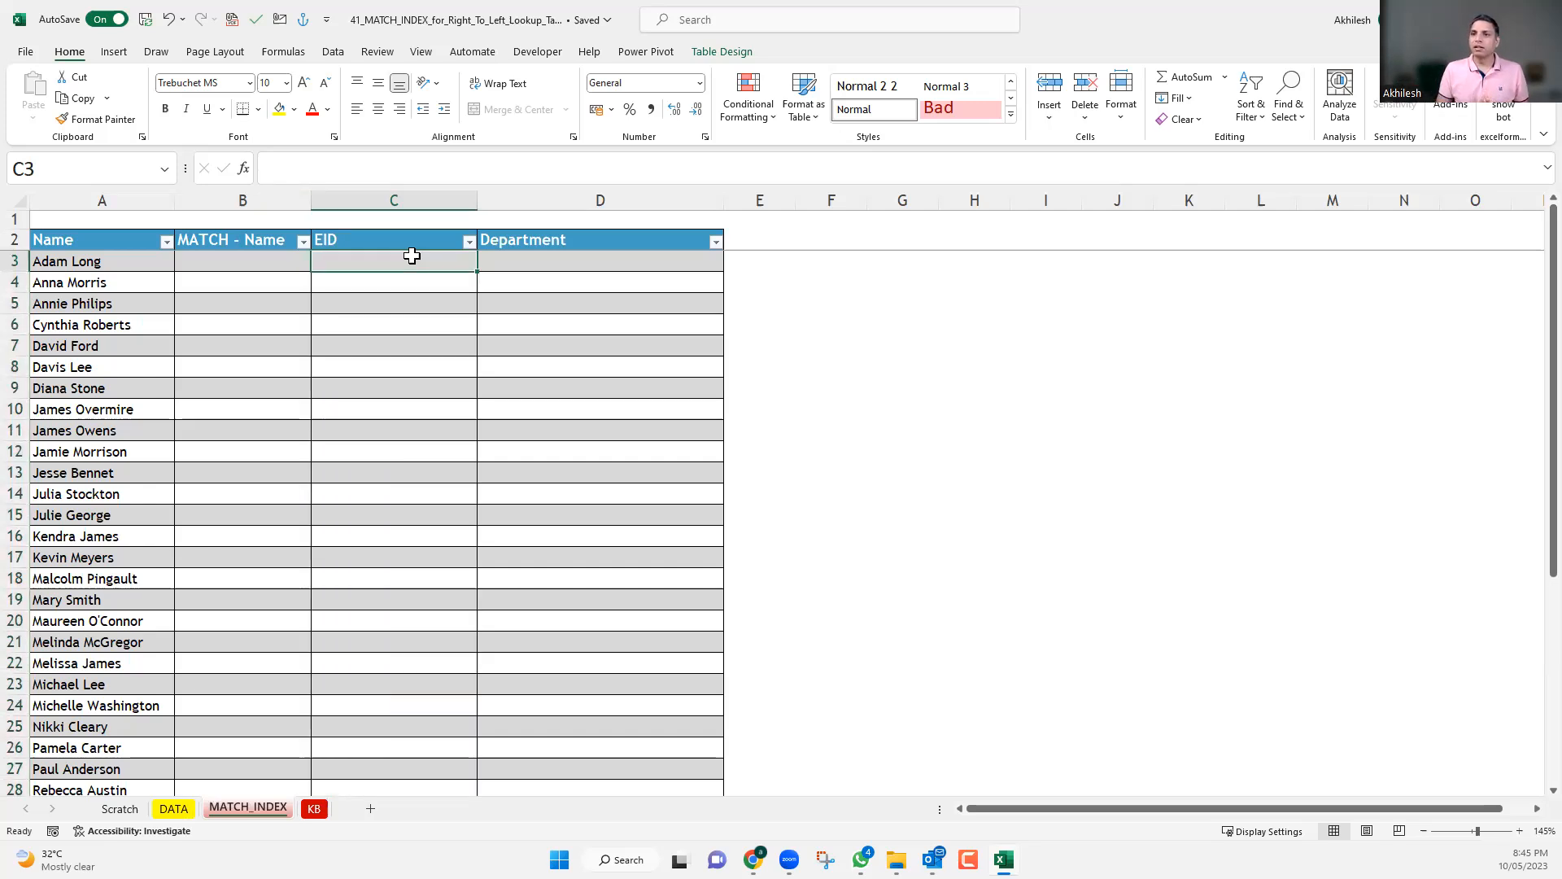
Examine the Emp_Name range on the DATA sheet by selecting all names from C2 to C41.
left_click(99, 259)
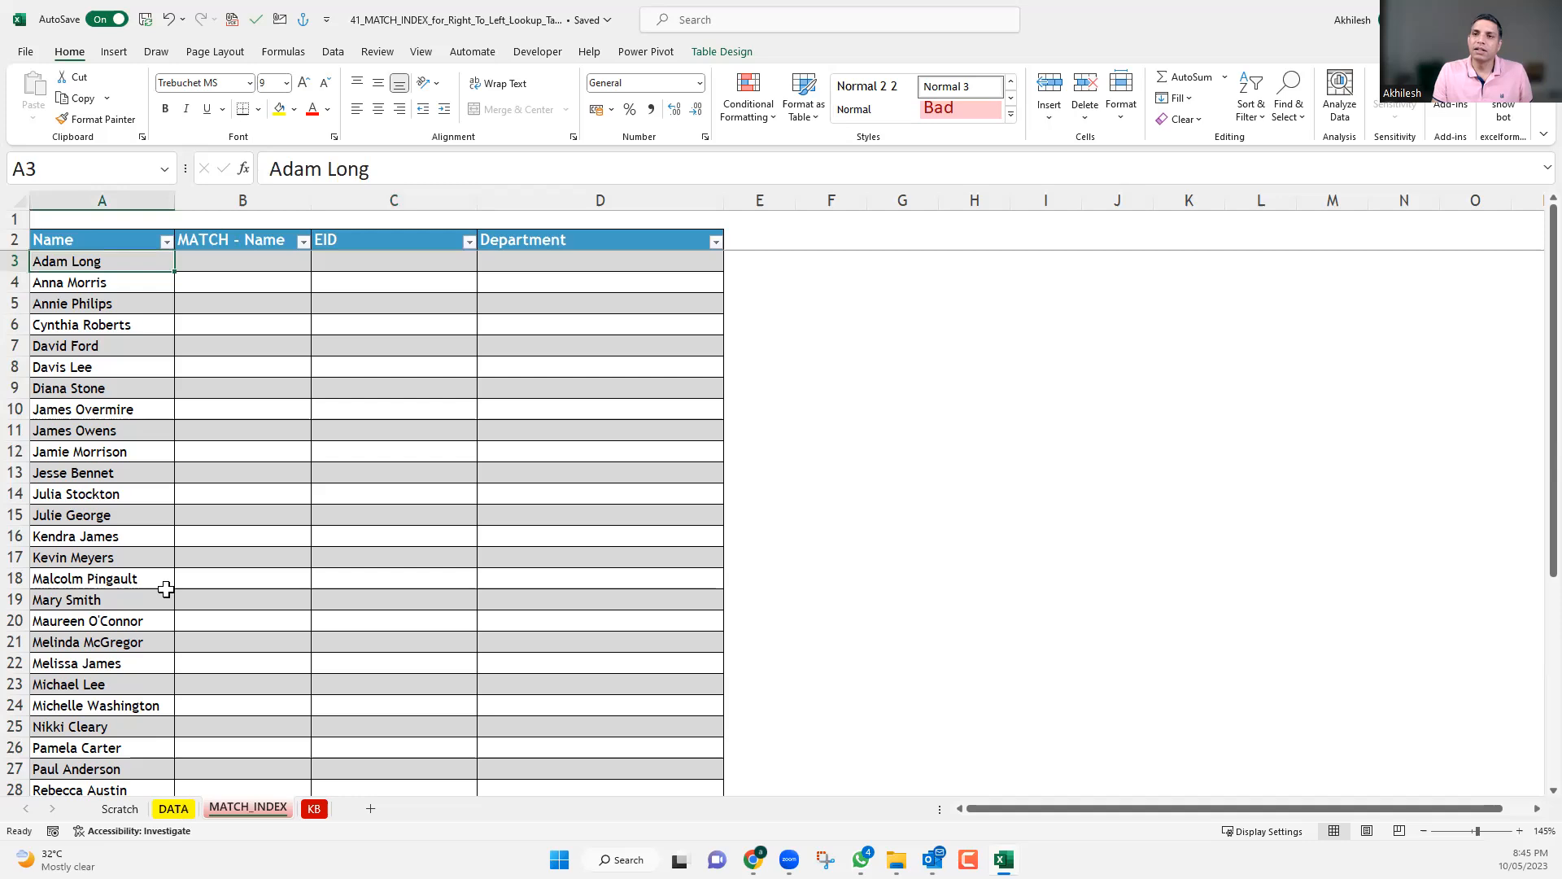
key("ctrl+Page_Up")
left_click(215, 248)
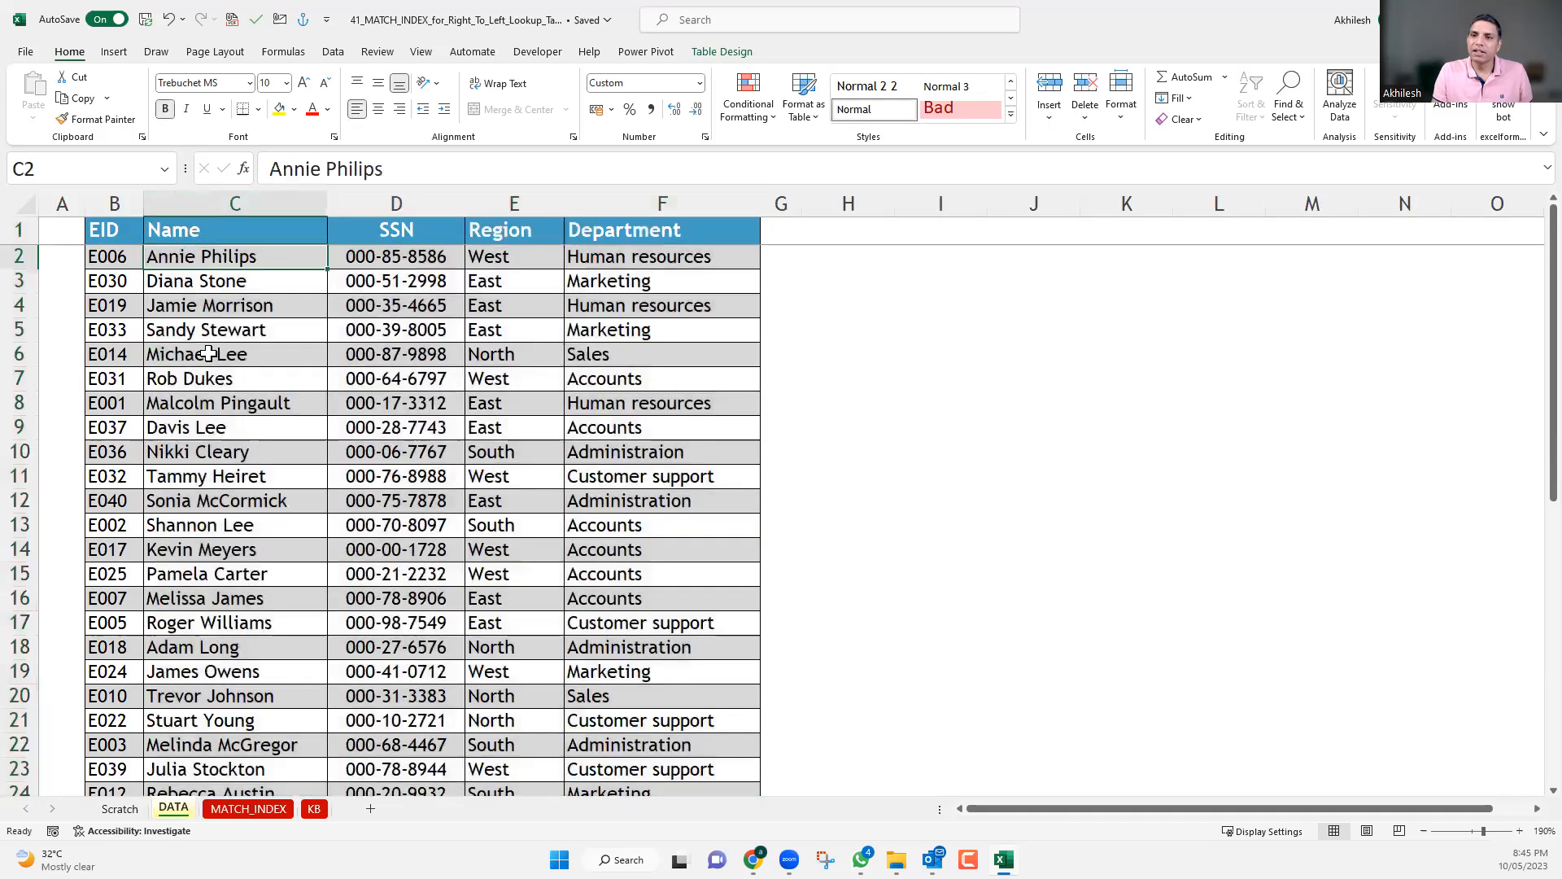
key("shift+Down")
key("shift+Down")
key("shift+Down")
key("shift+Down")
key("shift+Down")
key("shift+Down")
key("shift+Down")
key("shift+Down")
key("shift+Down")
key("shift+Down")
left_click_drag(228, 500, 242, 734)
left_click_drag(261, 473, 259, 433)
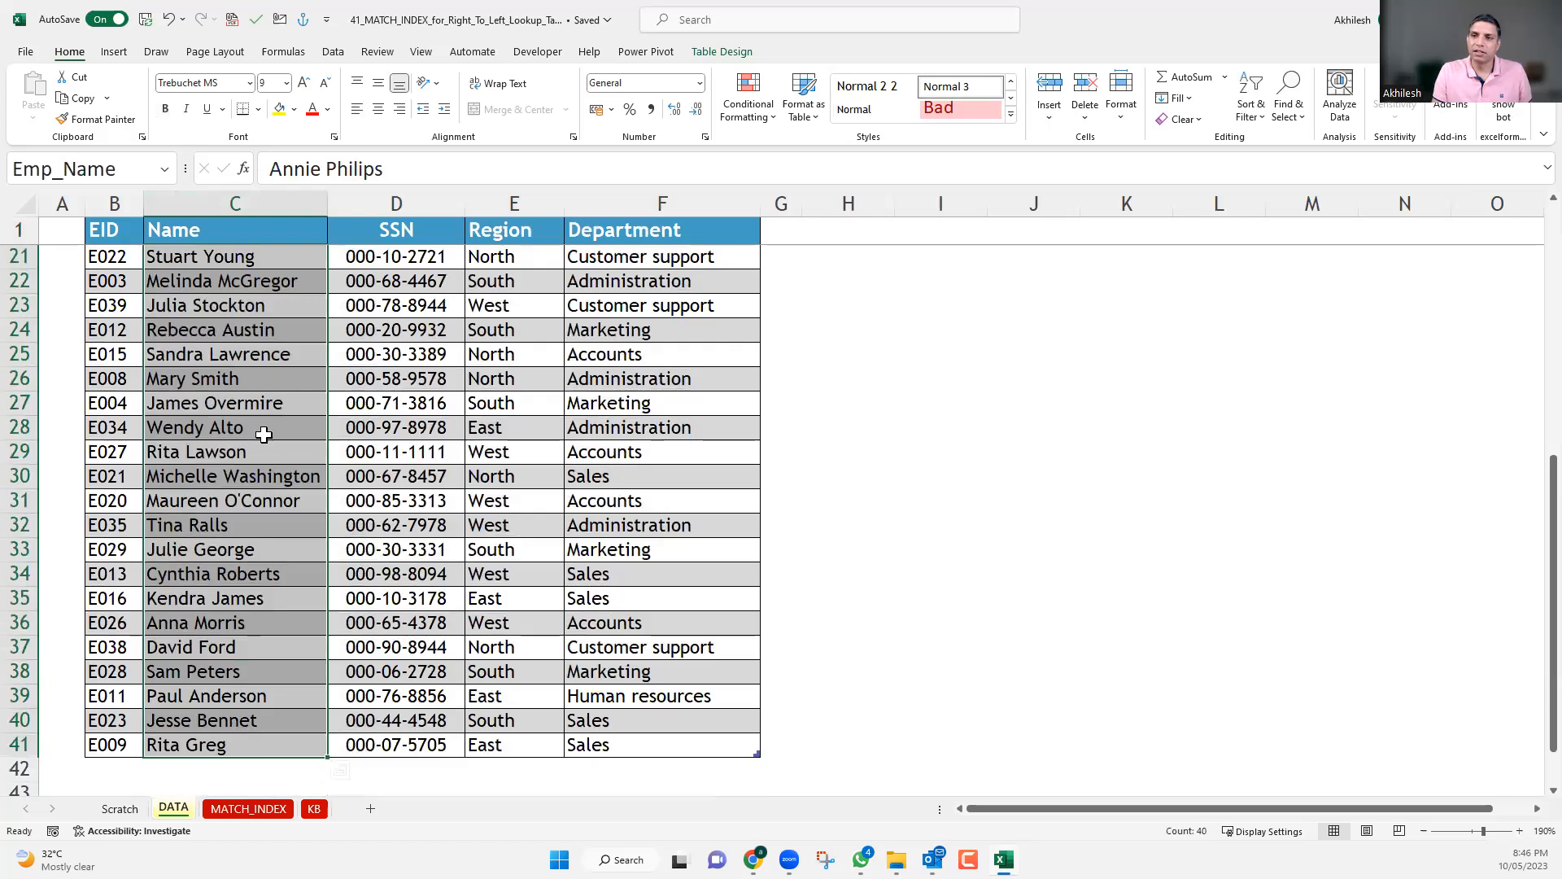
scroll(262, 417, "down", 1)
scroll(262, 418, "down", 4)
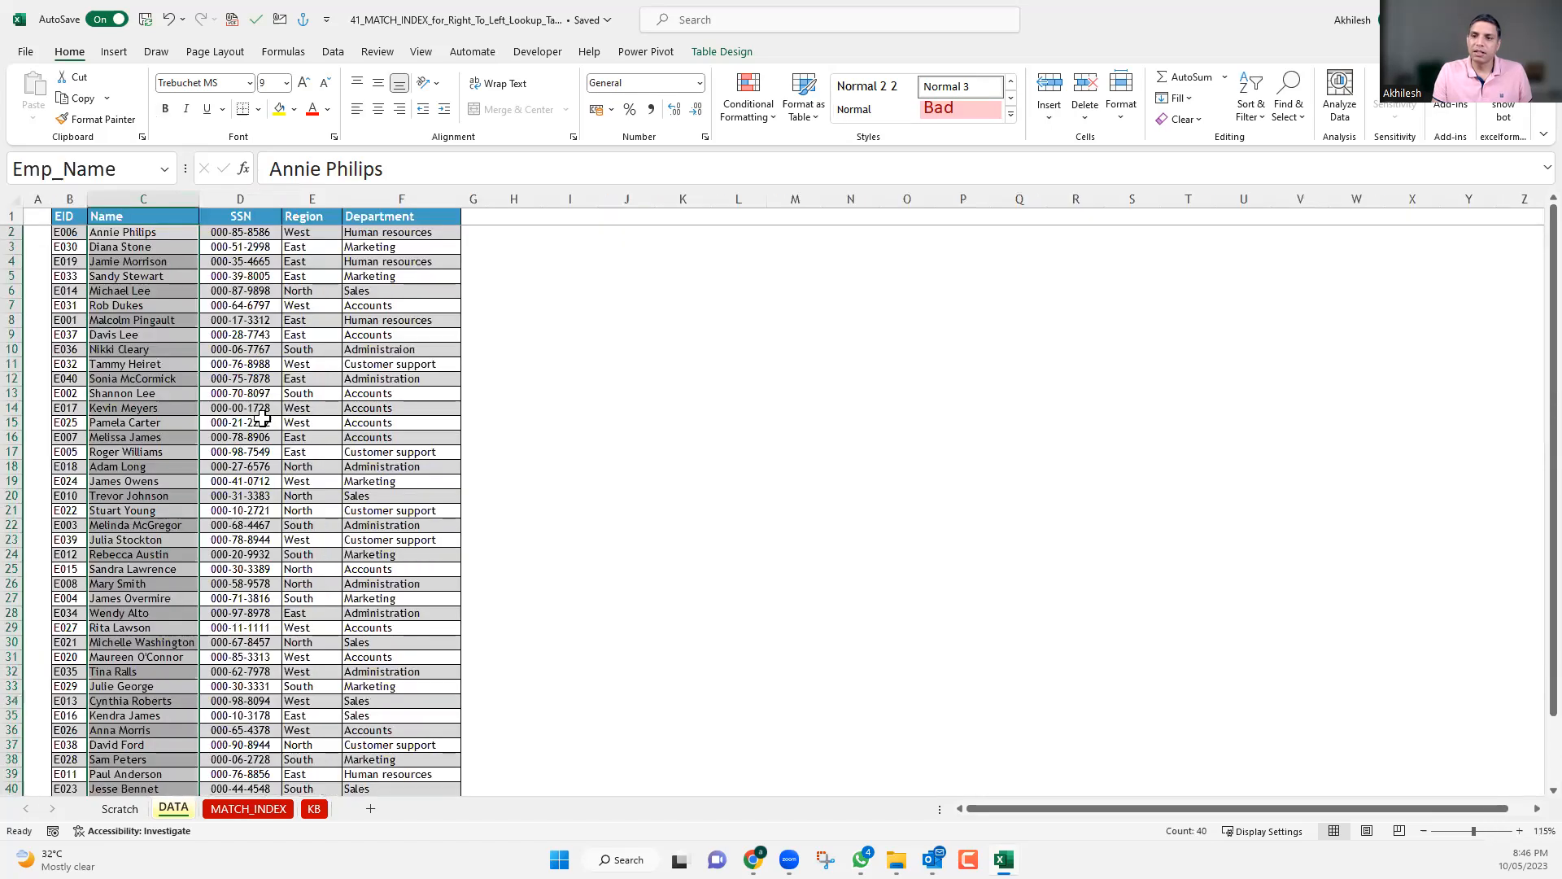
scroll(262, 417, "down", 1)
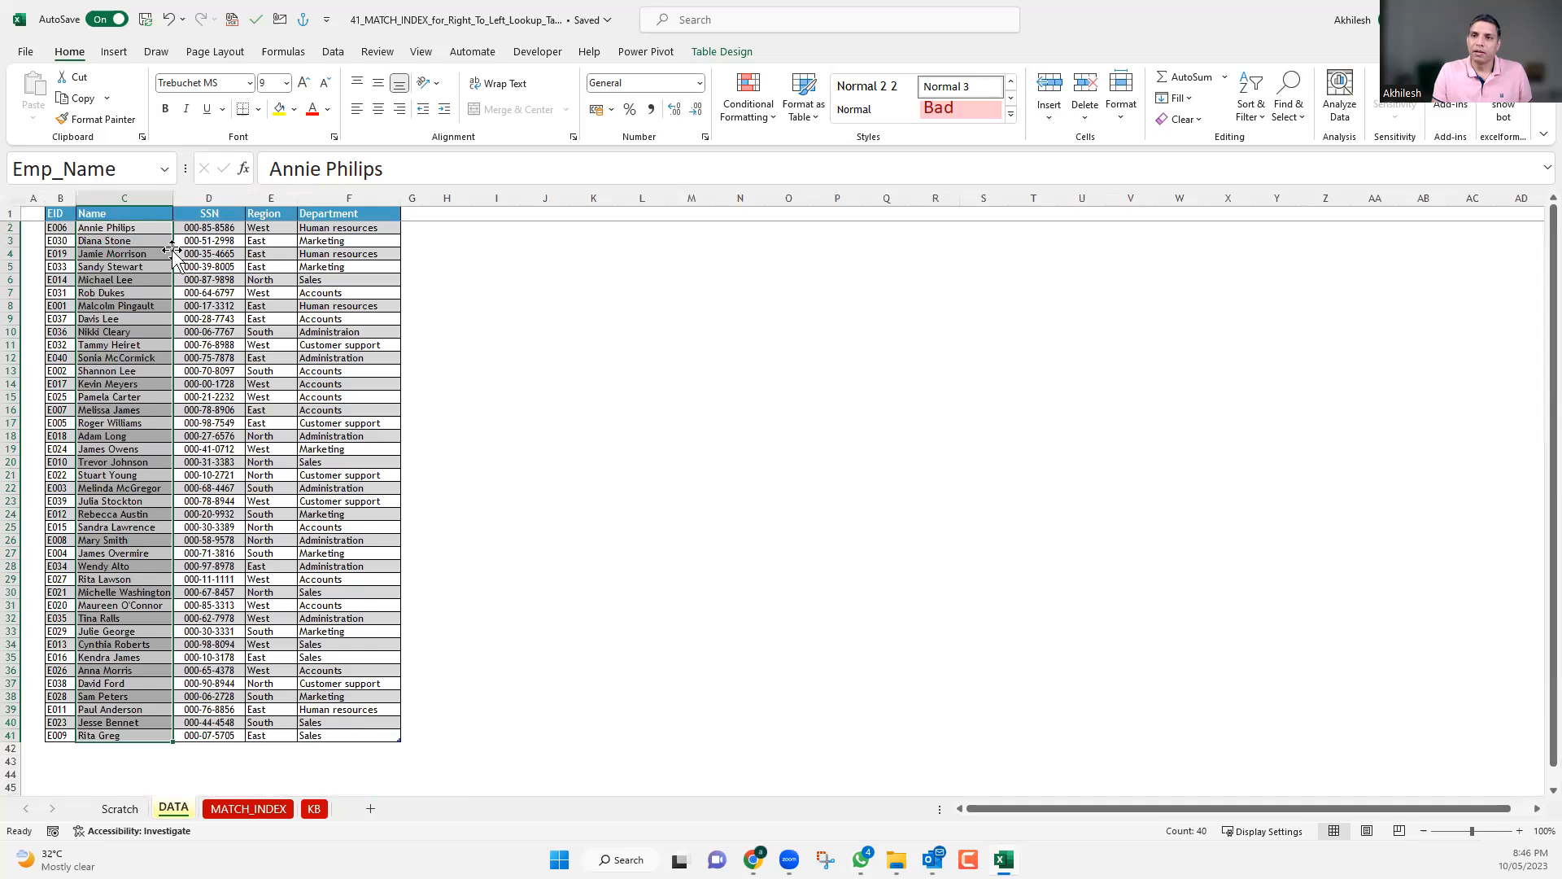
left_click(150, 229)
left_click_drag(149, 263, 155, 735)
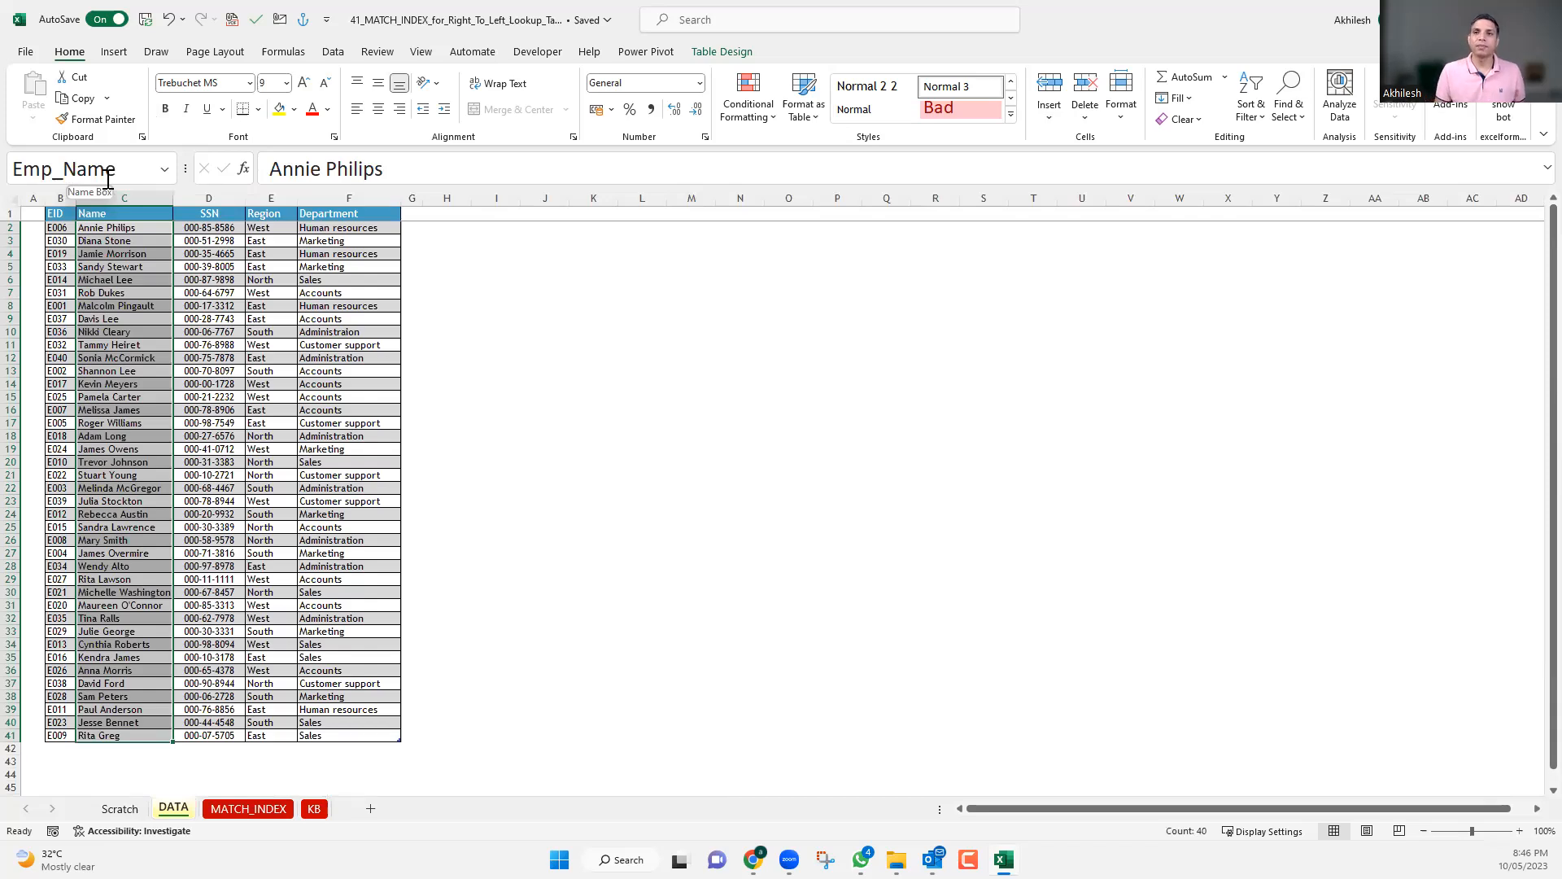
Start a MATCH formula in B3 of the MATCH_INDEX sheet with A3 as the lookup value.
left_click(271, 811)
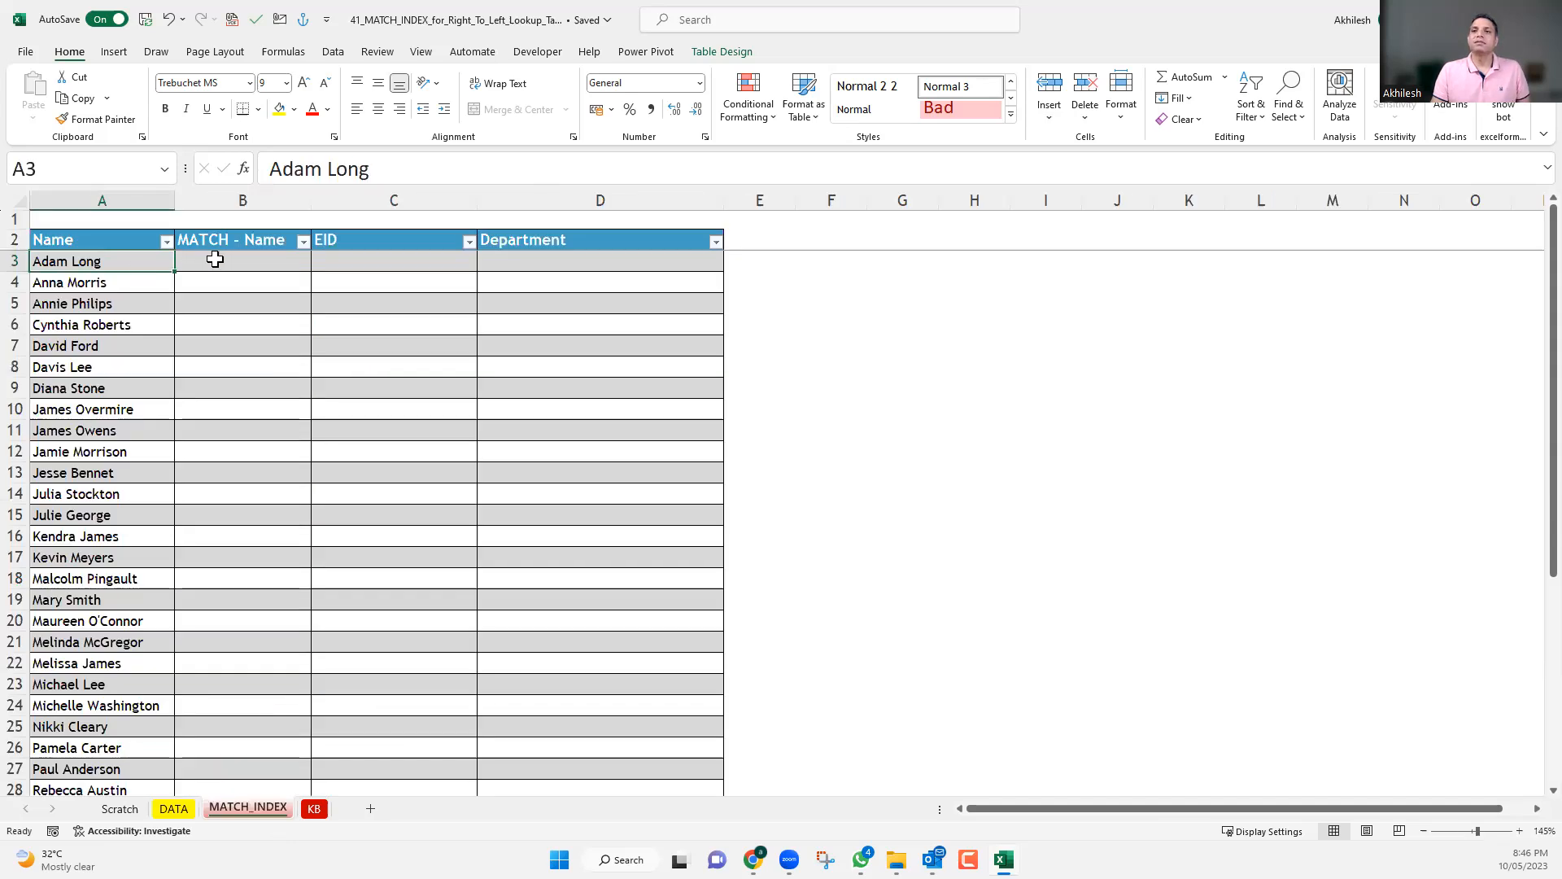
left_click(213, 262)
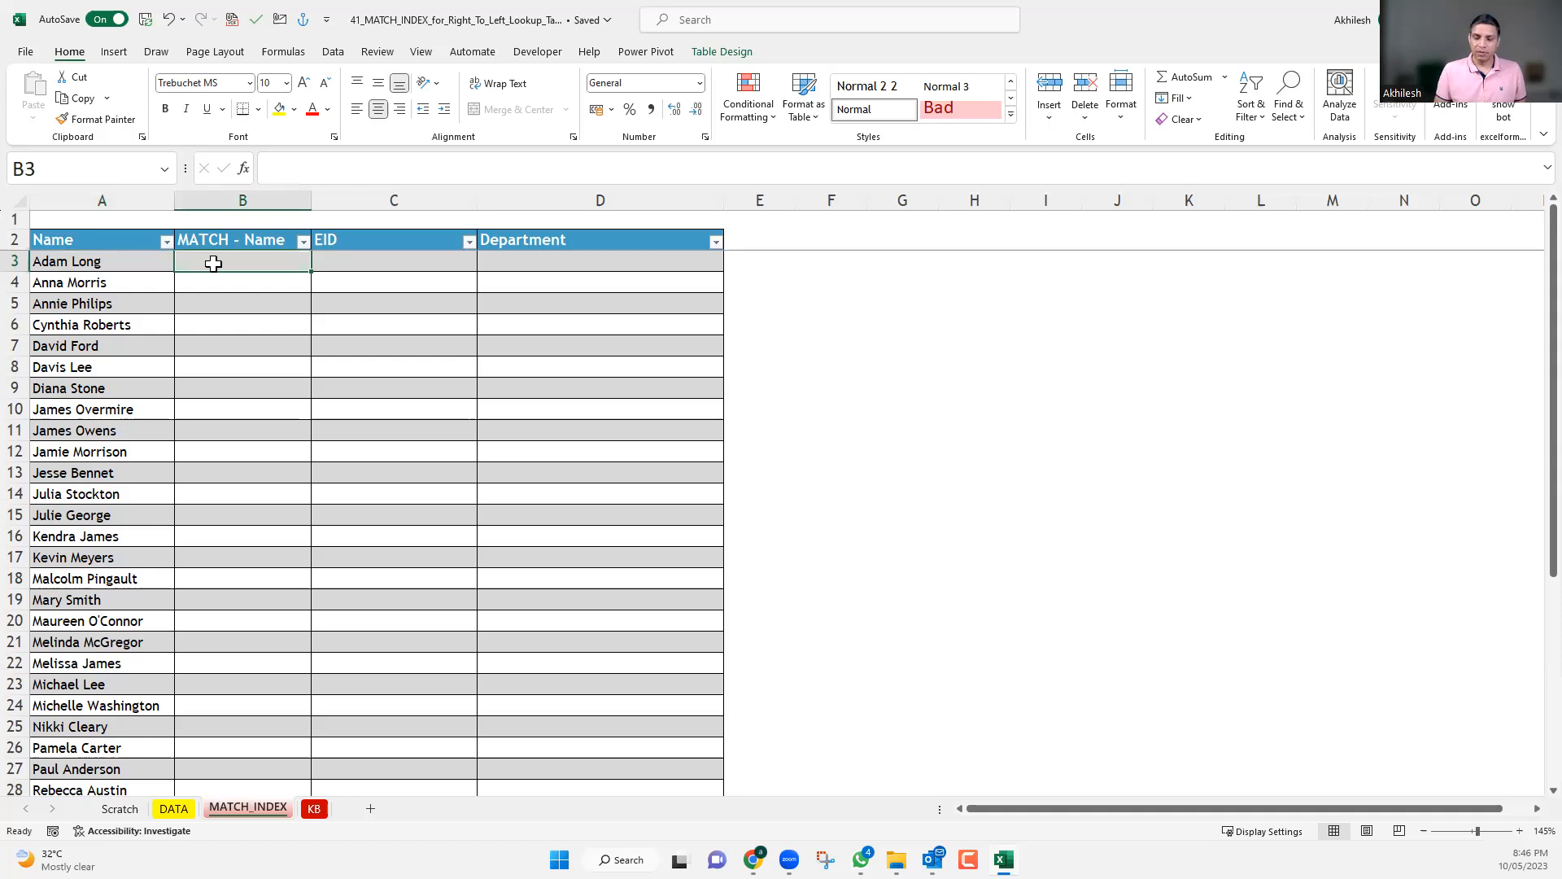
type("=")
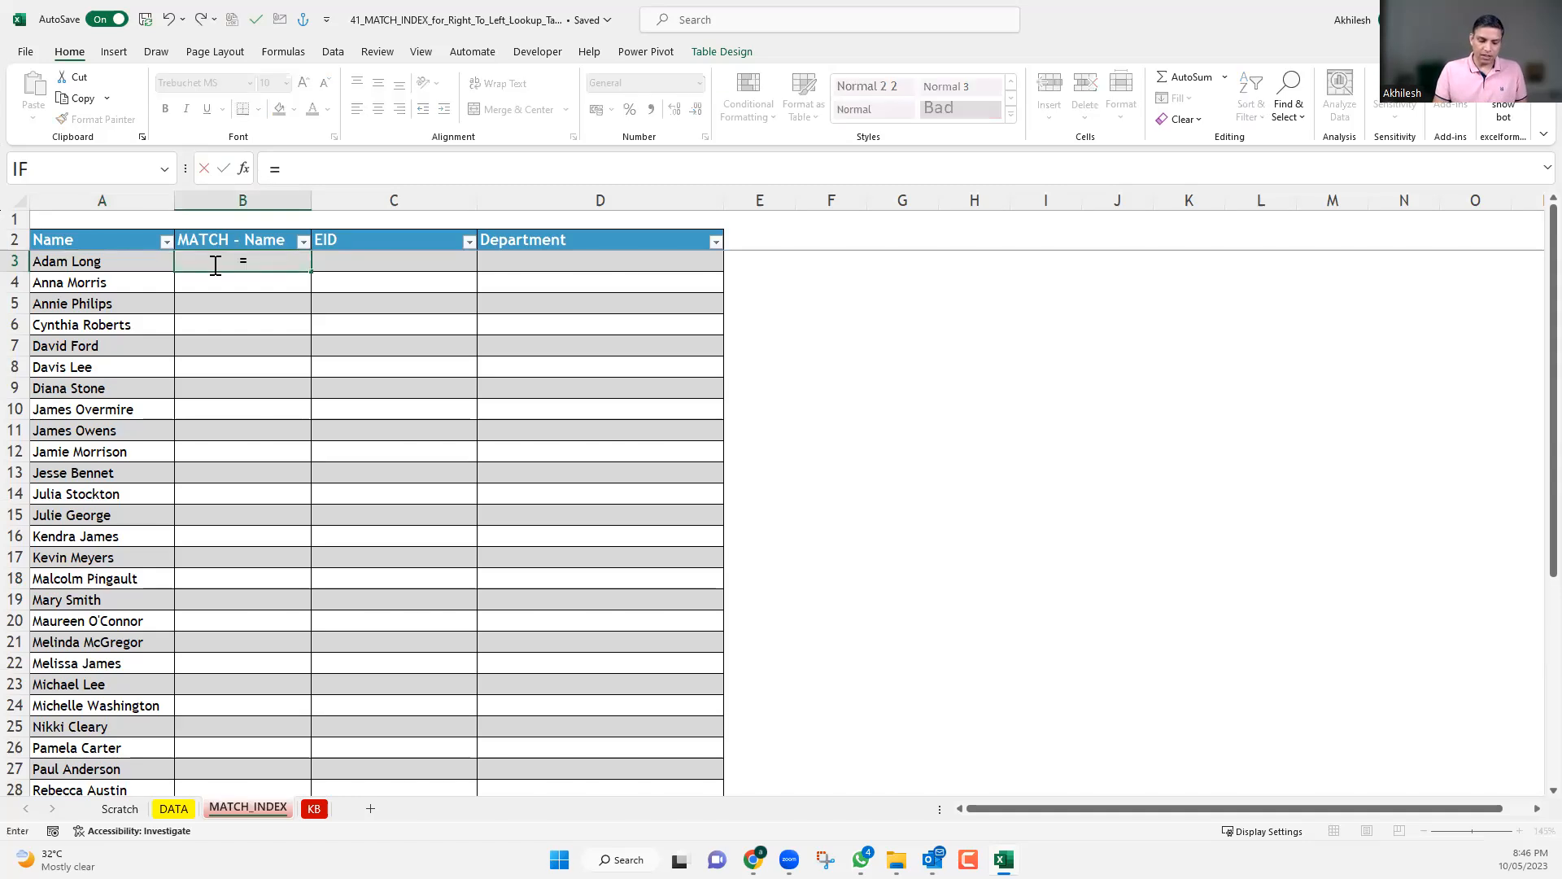
type("match")
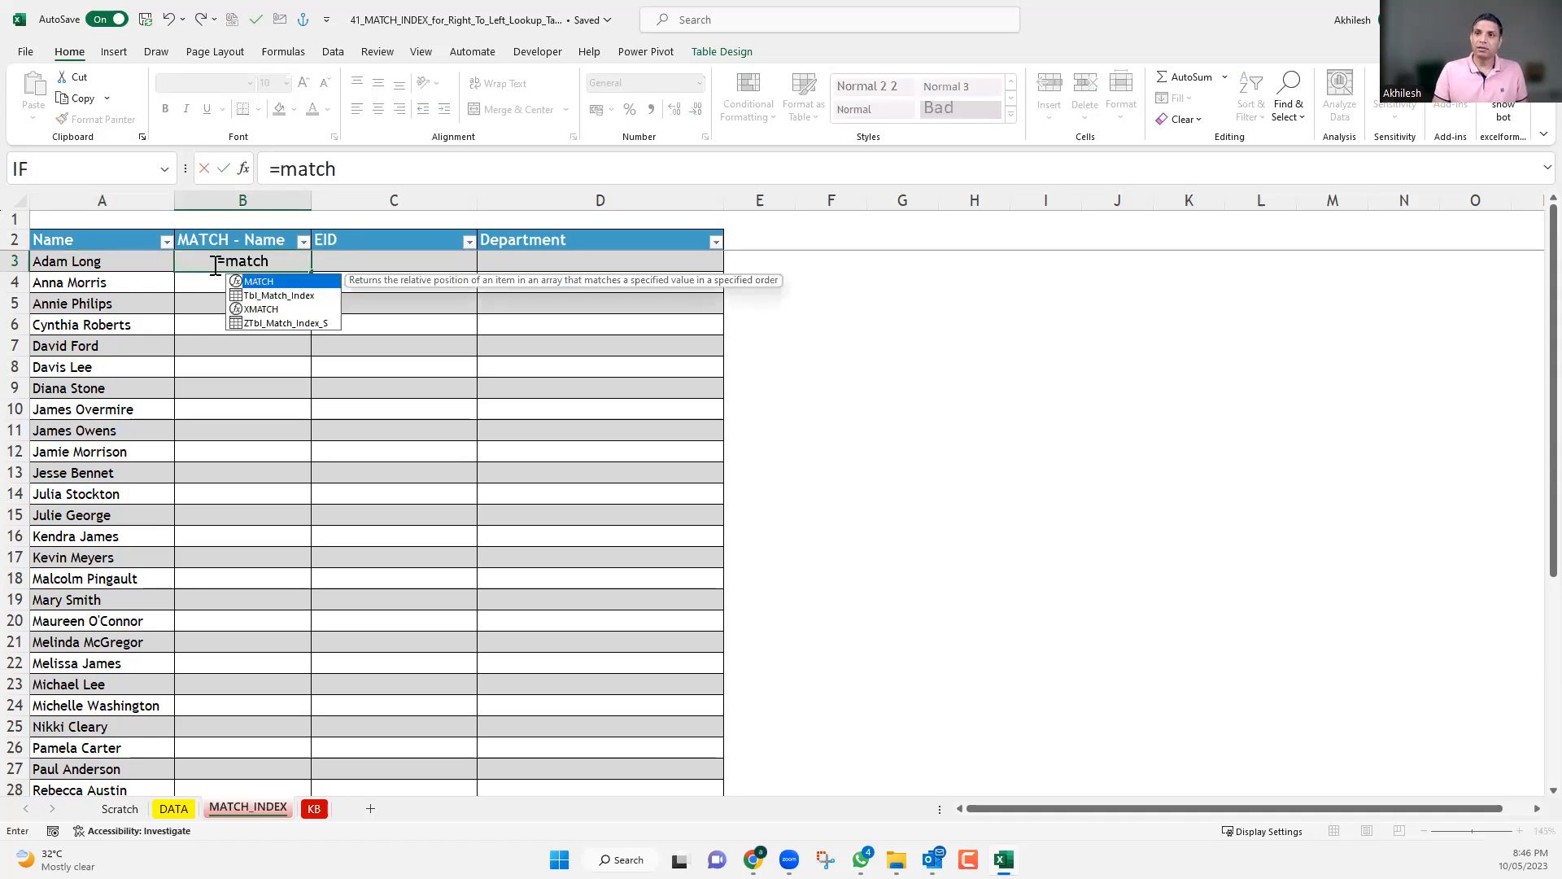
key("Tab")
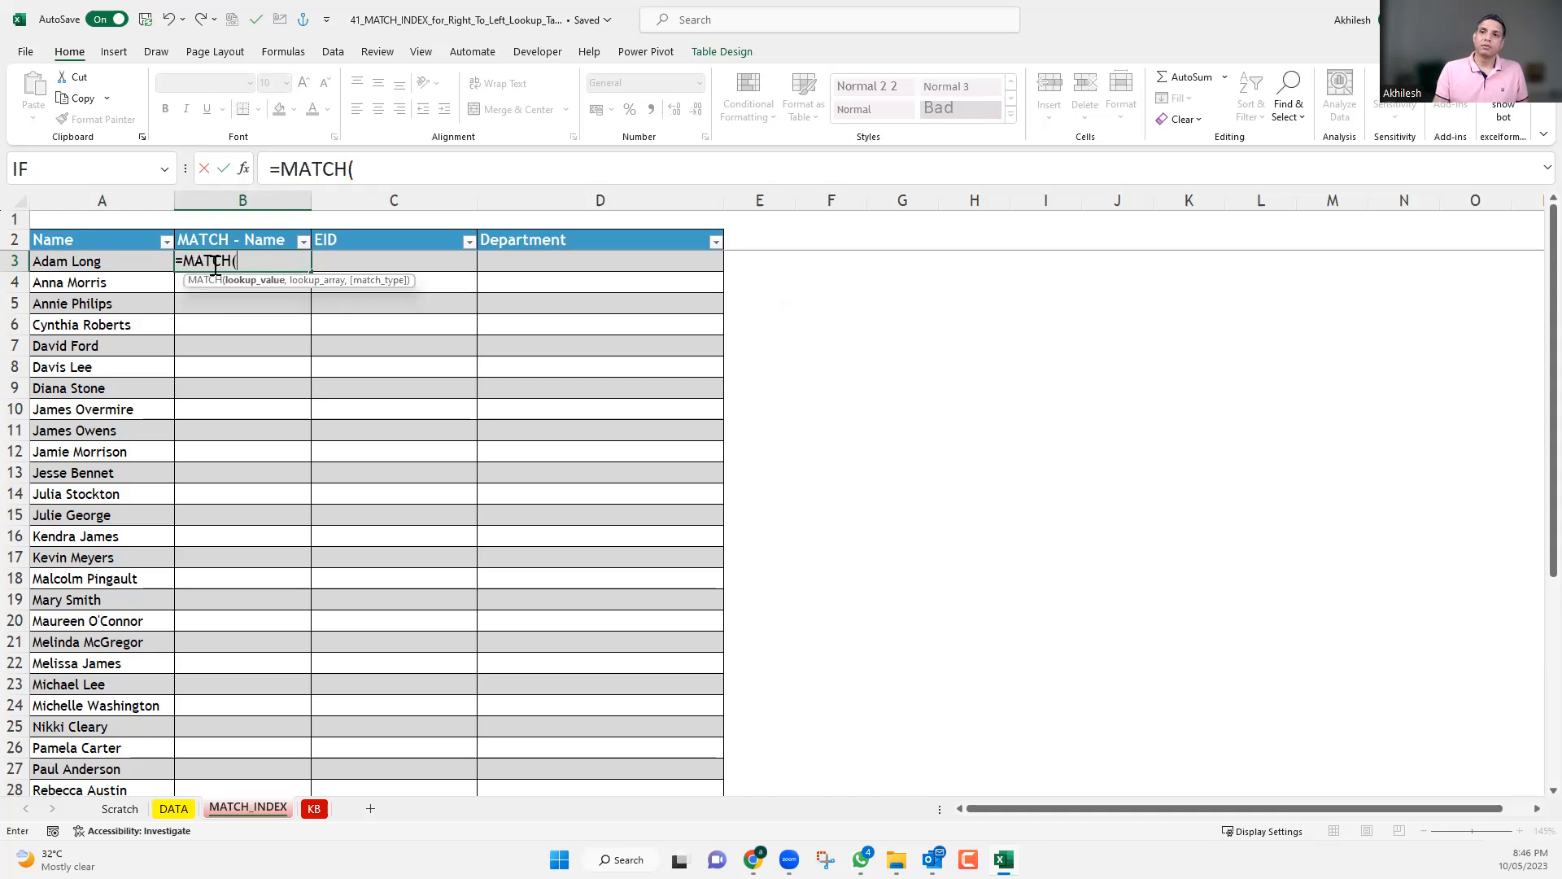
left_click(131, 261)
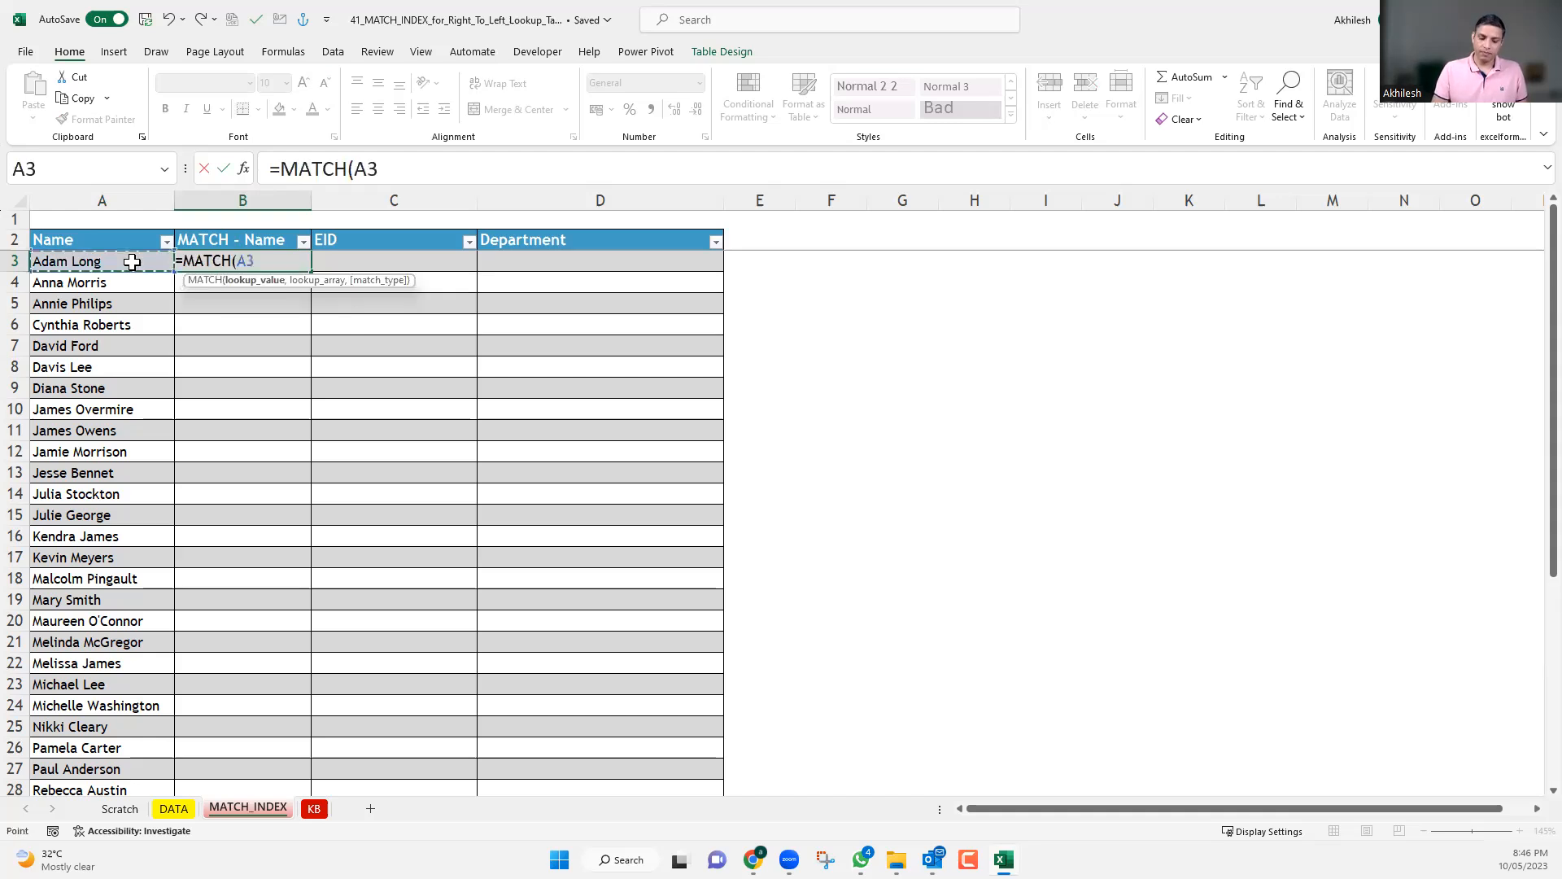
type(",")
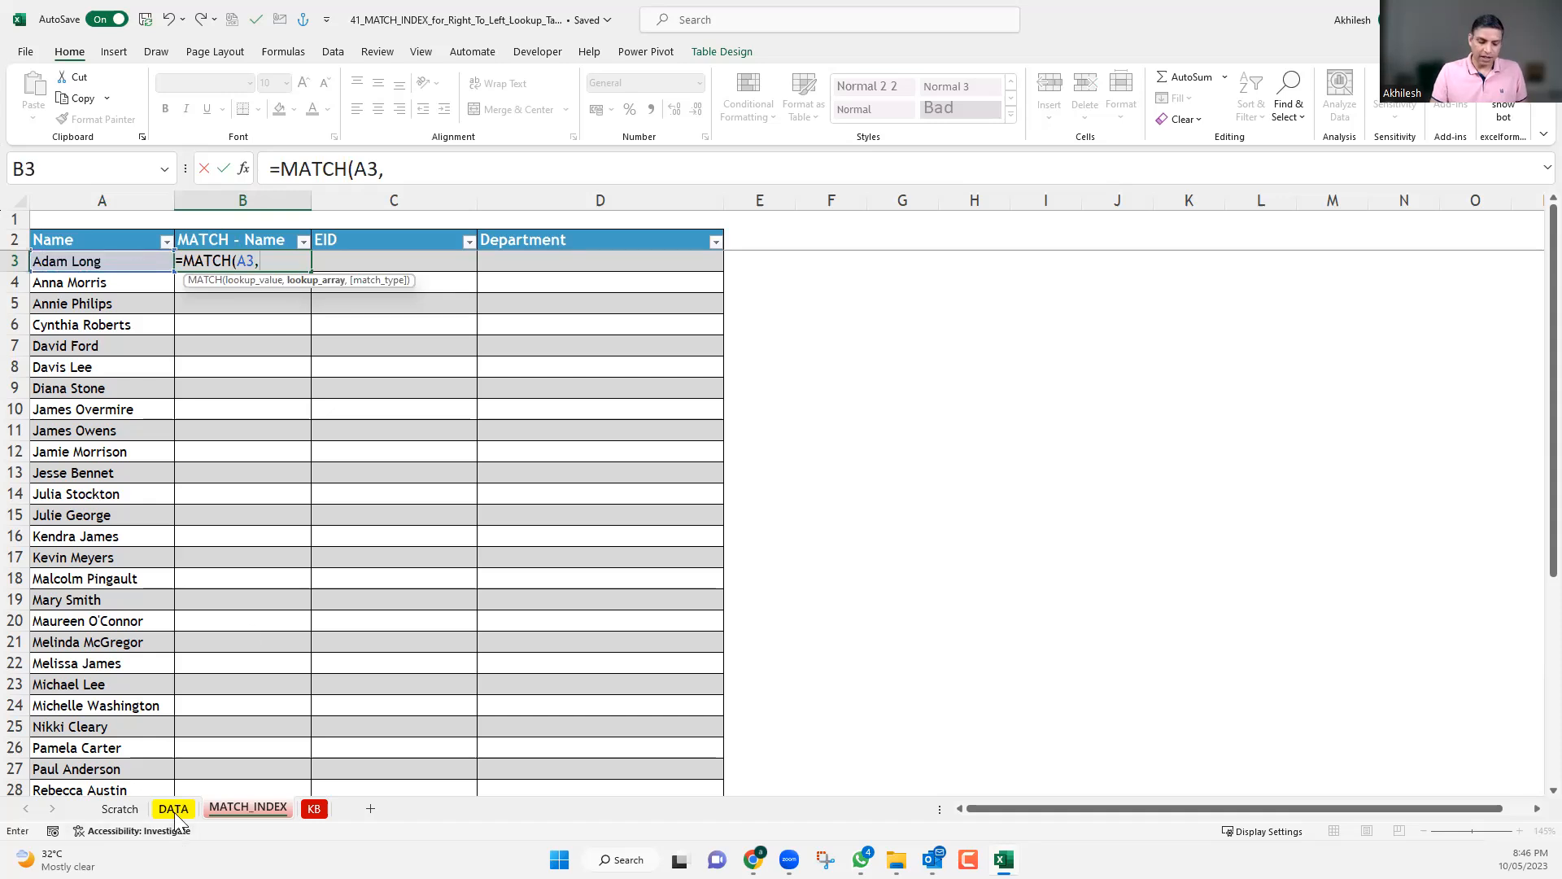
type("emp")
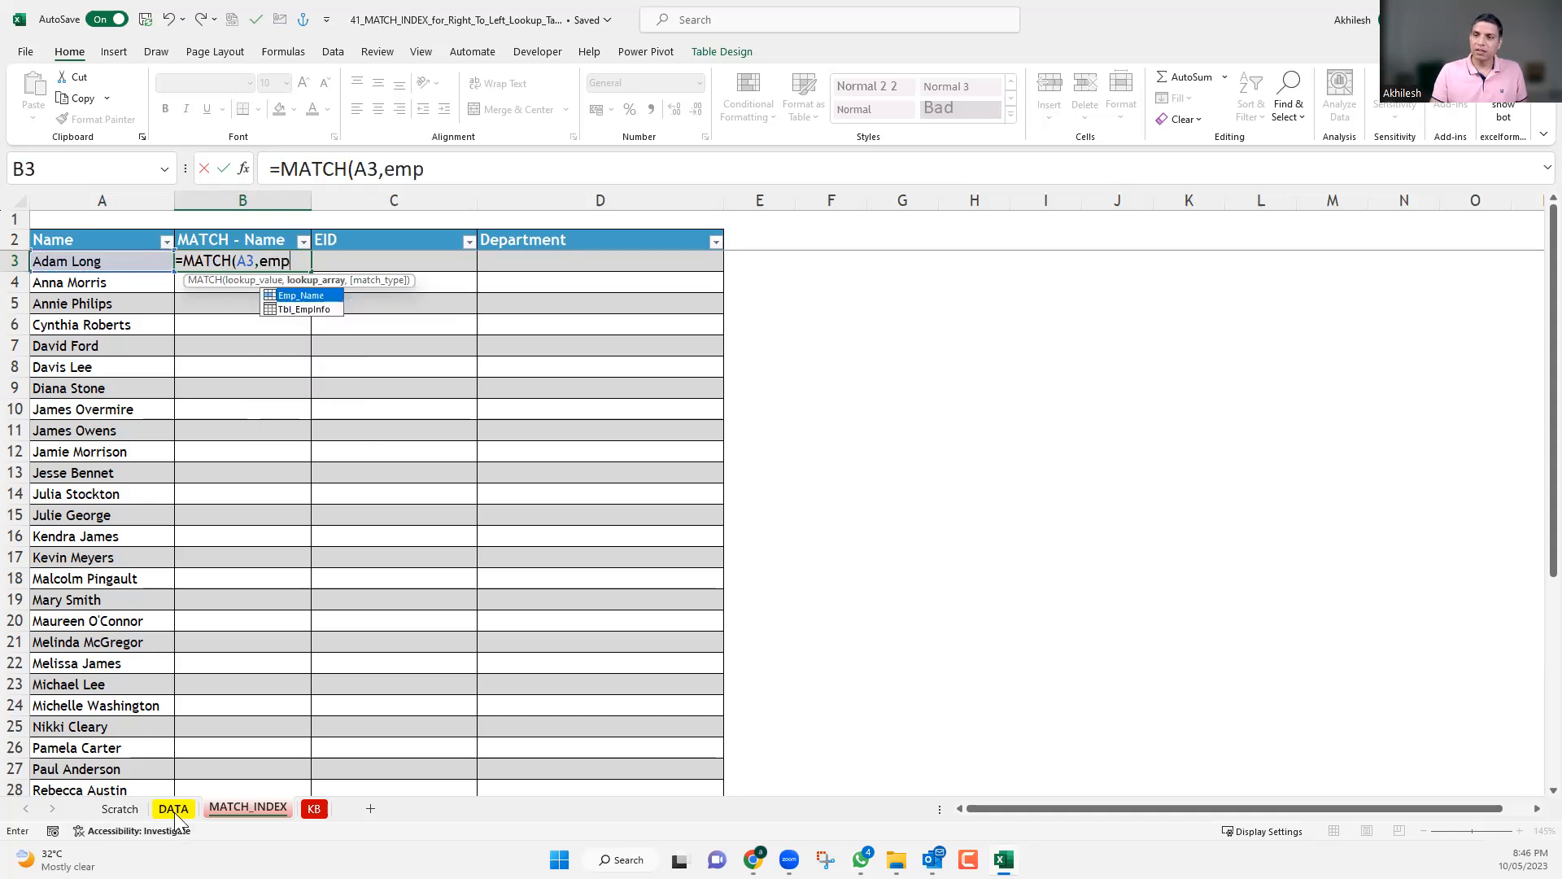
Complete the MATCH formula in B3 with Emp_Name as the lookup array and match type 0, and enter it.
double_click(306, 294)
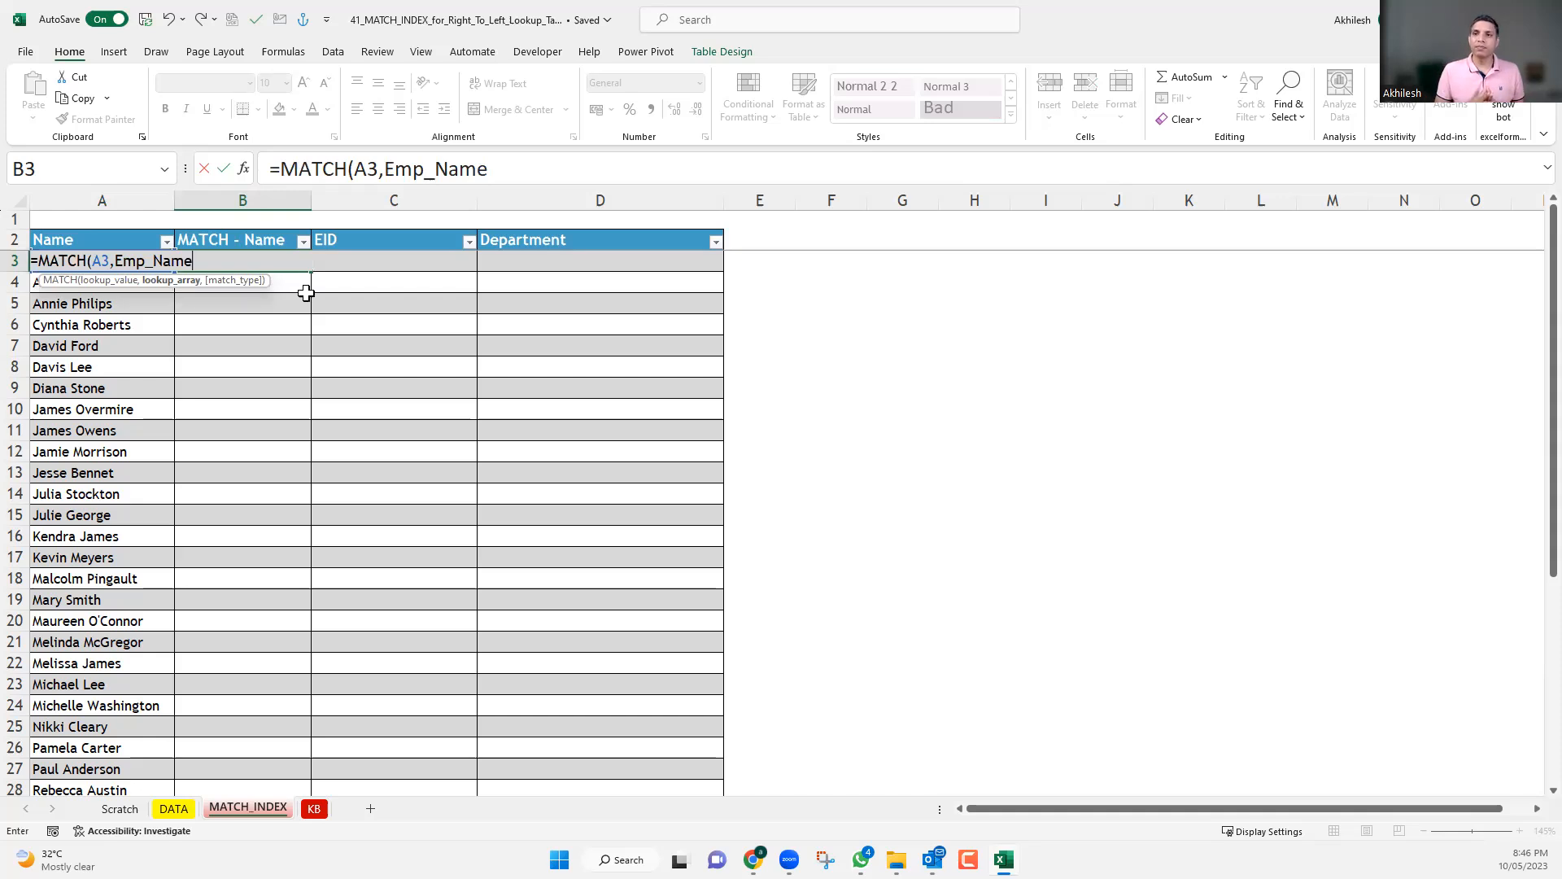
type(",")
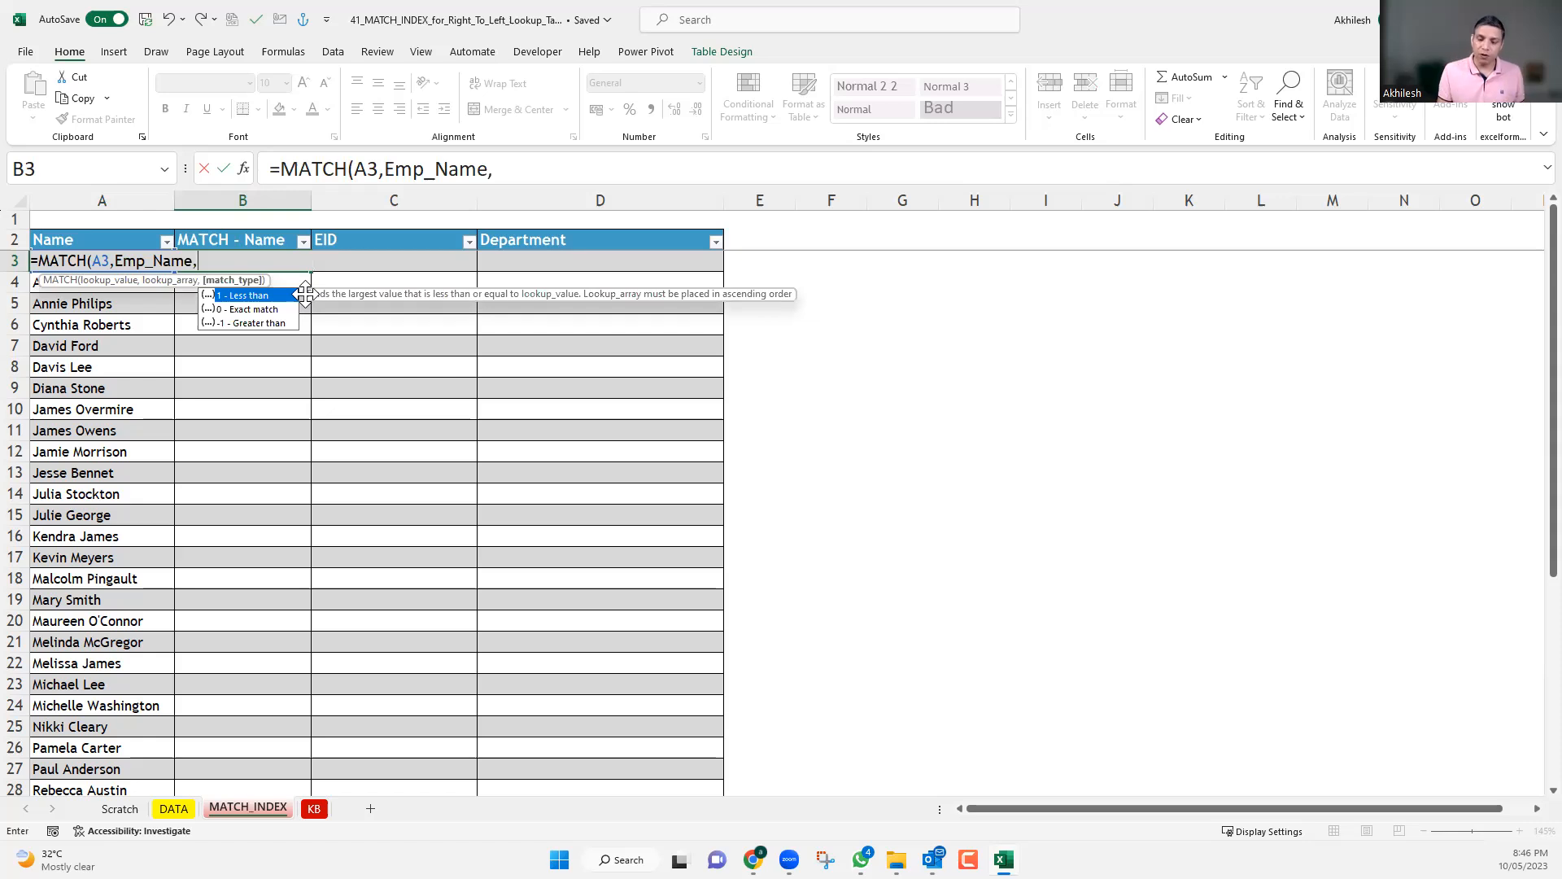
type("0")
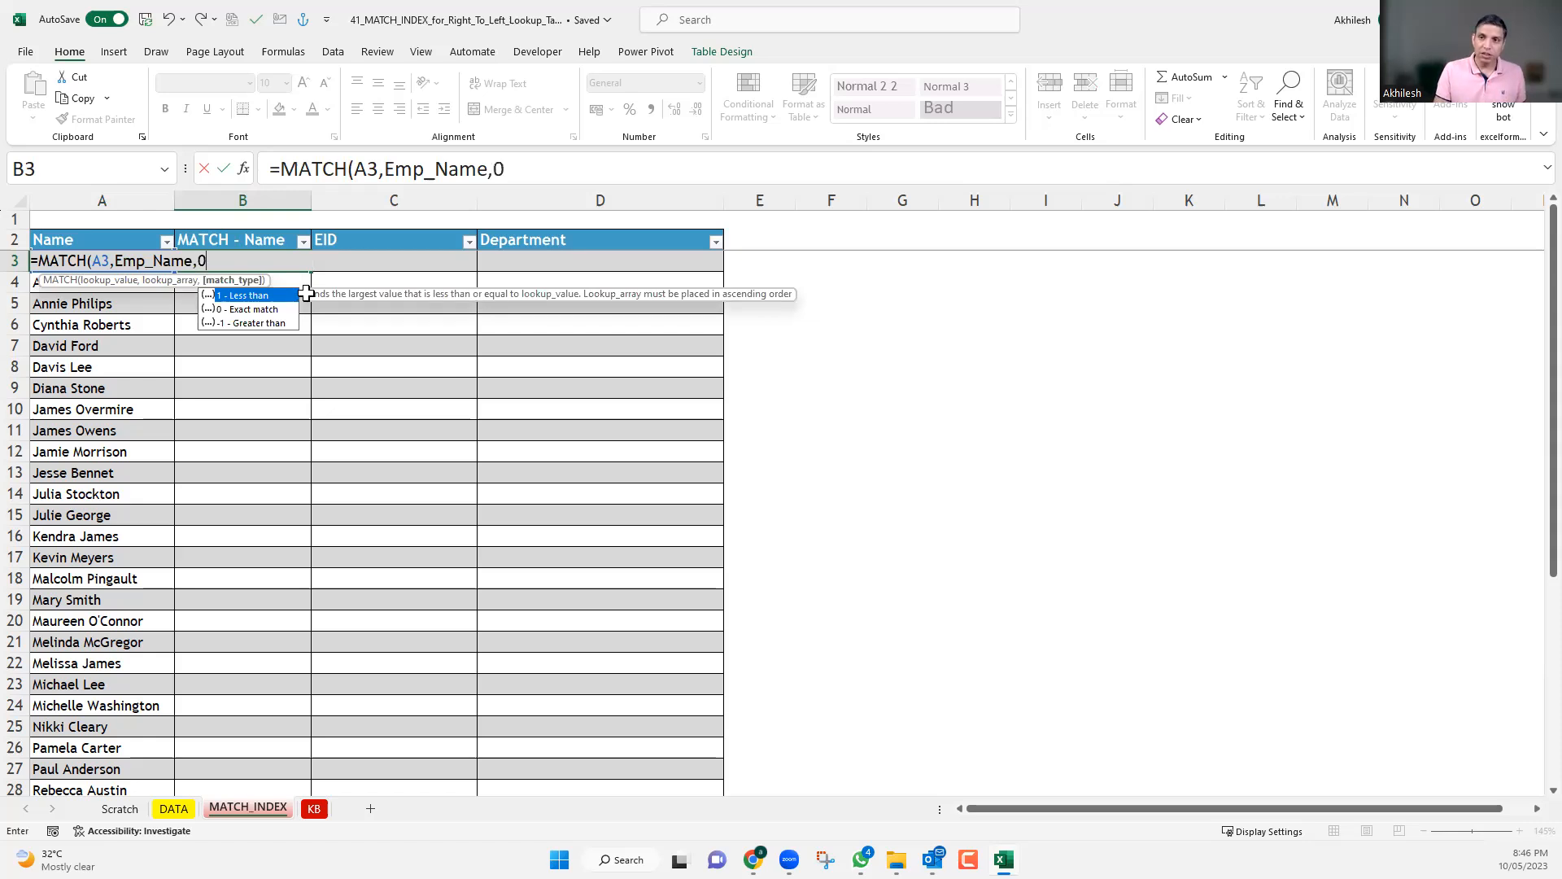
type(")")
key("Return")
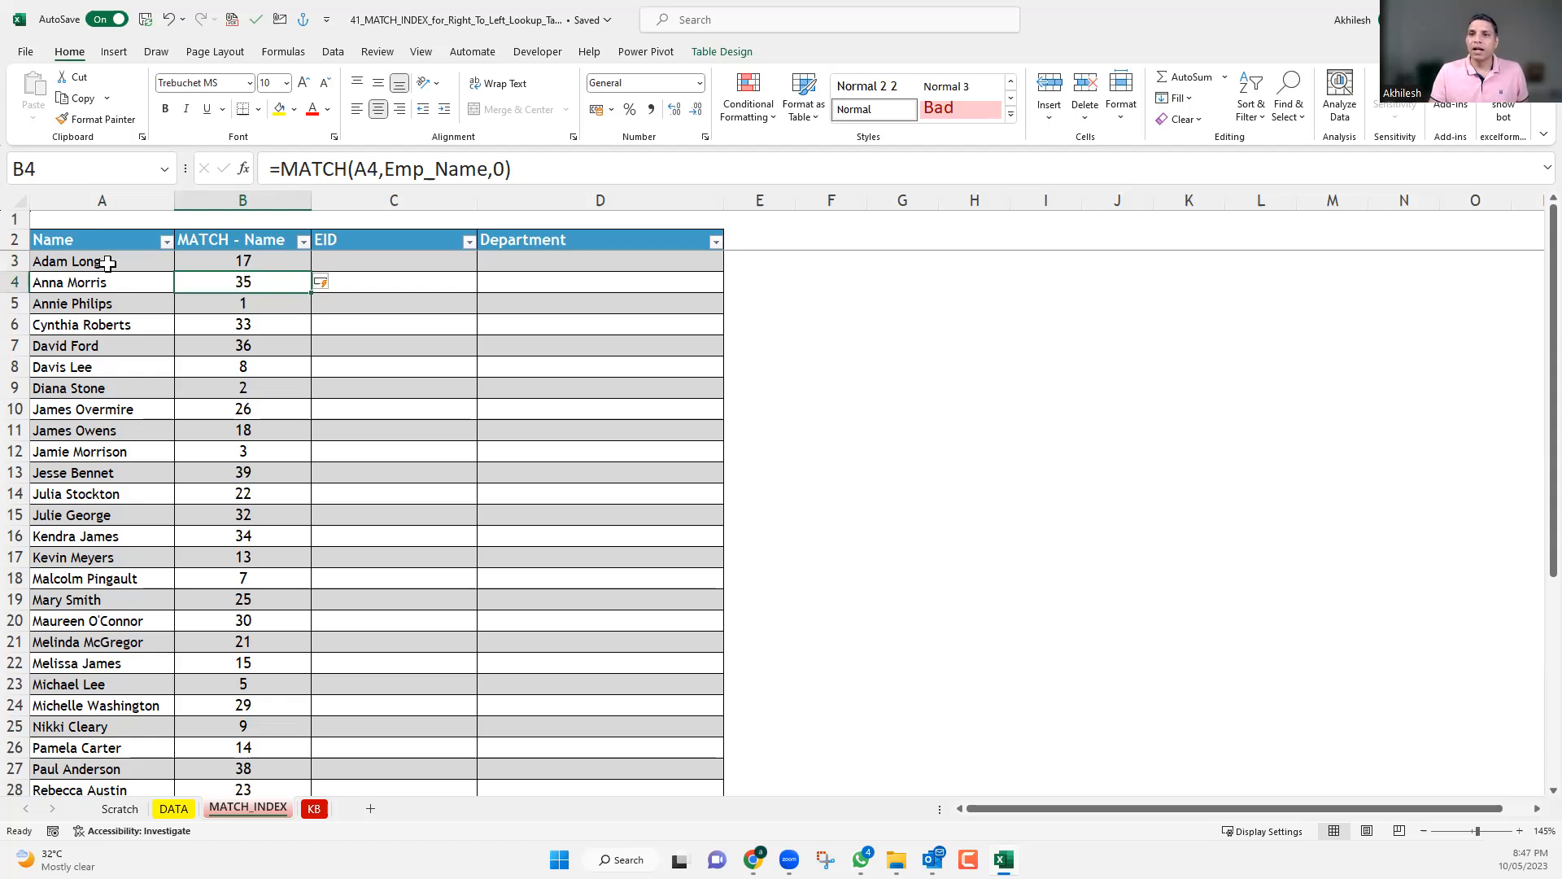
Check the match position in B3 against the DATA sheet by selecting the names from C2 through C18.
key("Up")
key("Left")
key("Right")
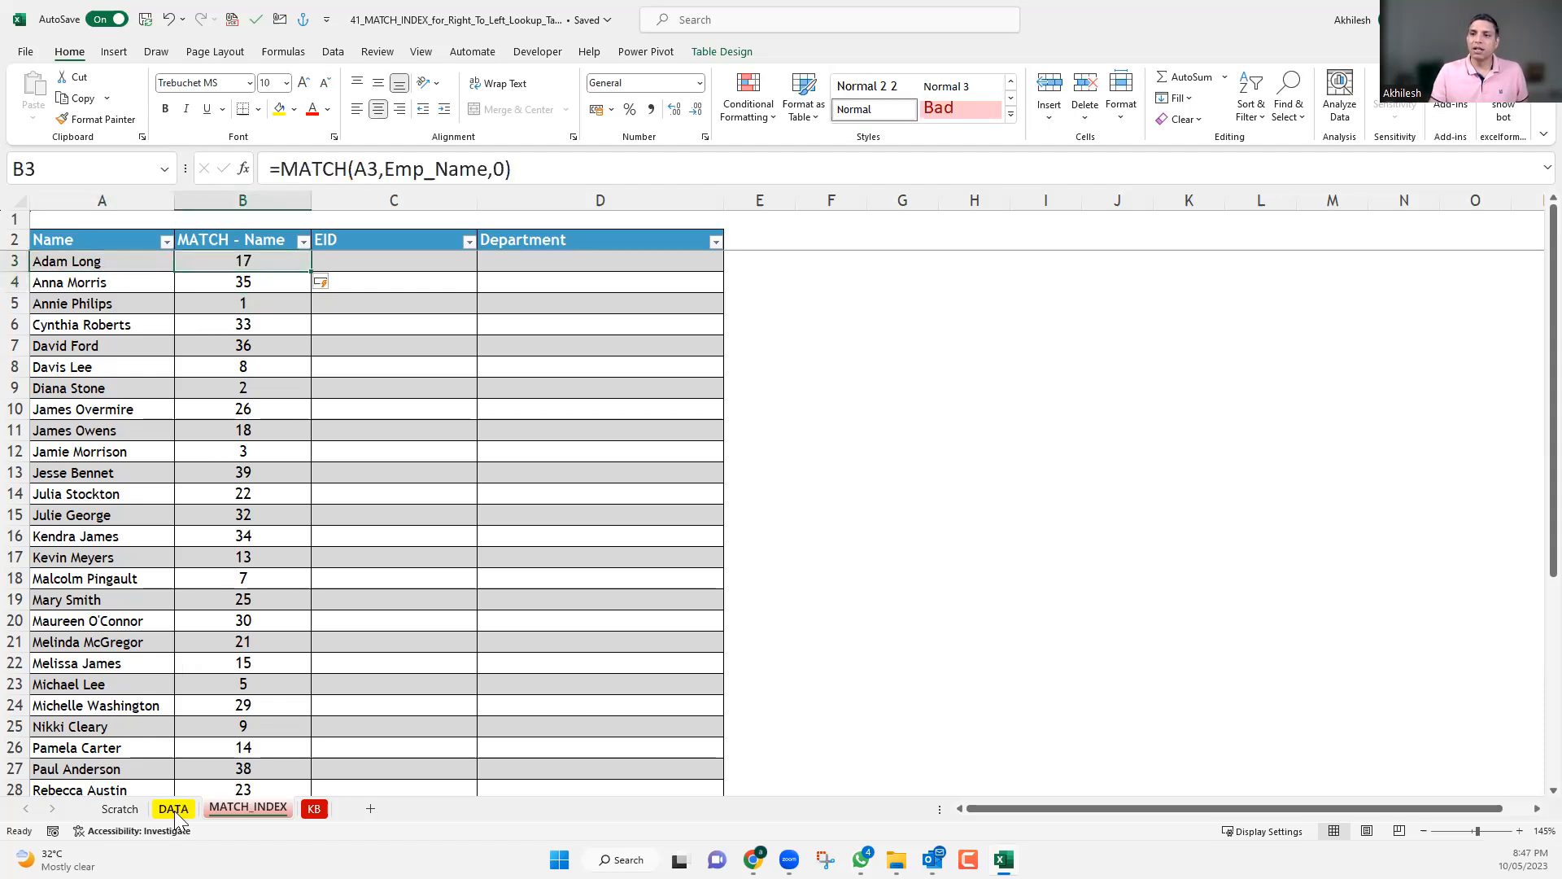
left_click(174, 809)
left_click(101, 265)
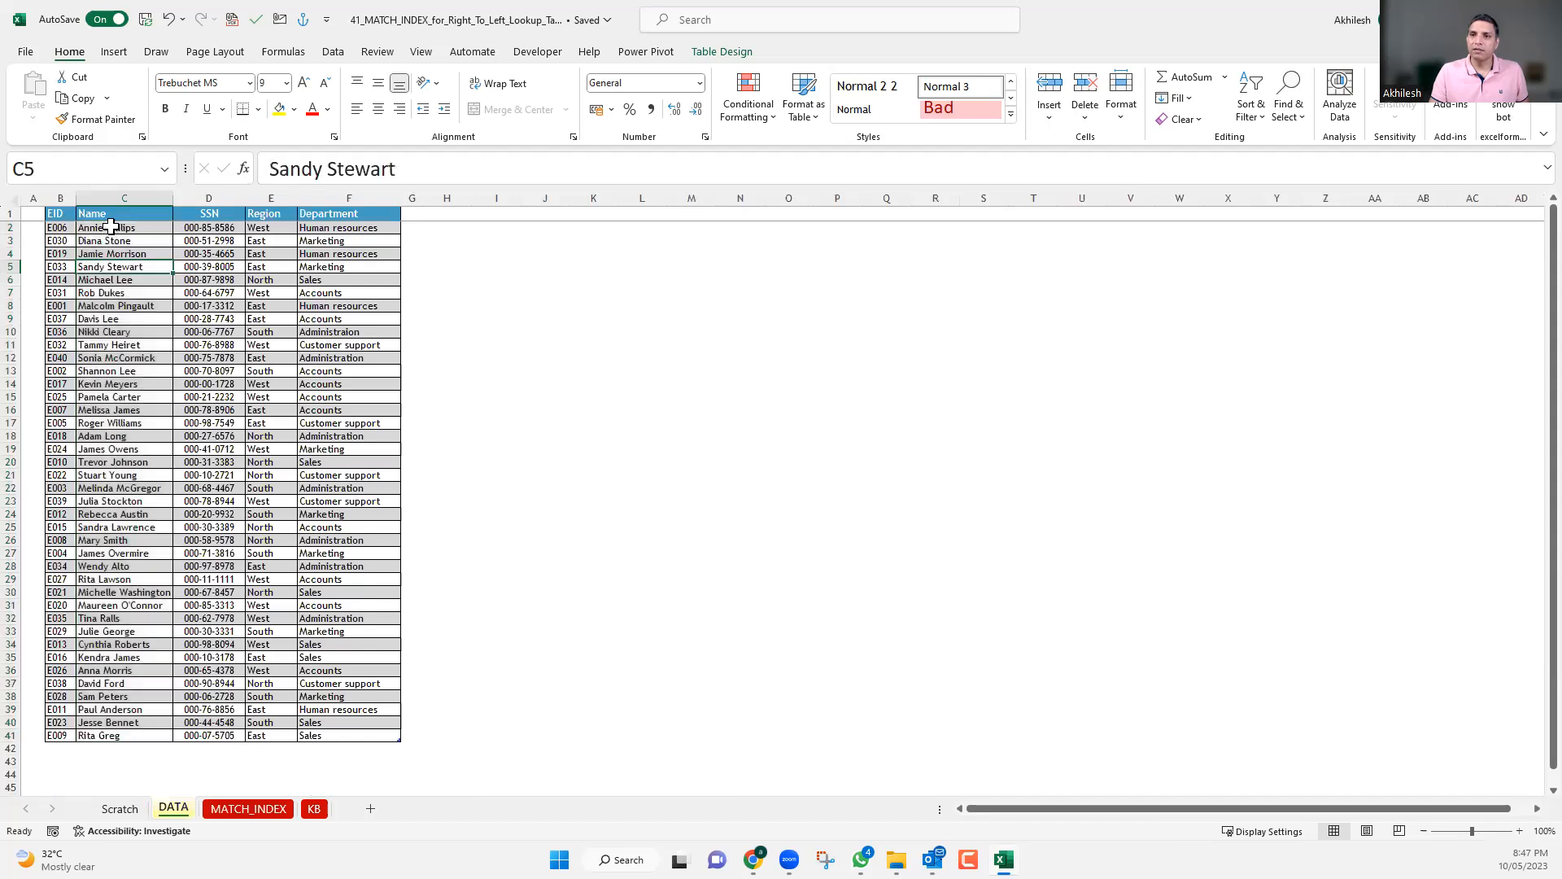
left_click(111, 226)
key("shift+Down")
key("shift+Down")
key("shift+Down")
key("shift+Down")
key("shift+Down")
key("shift+Down")
key("shift+Down")
key("shift+Down")
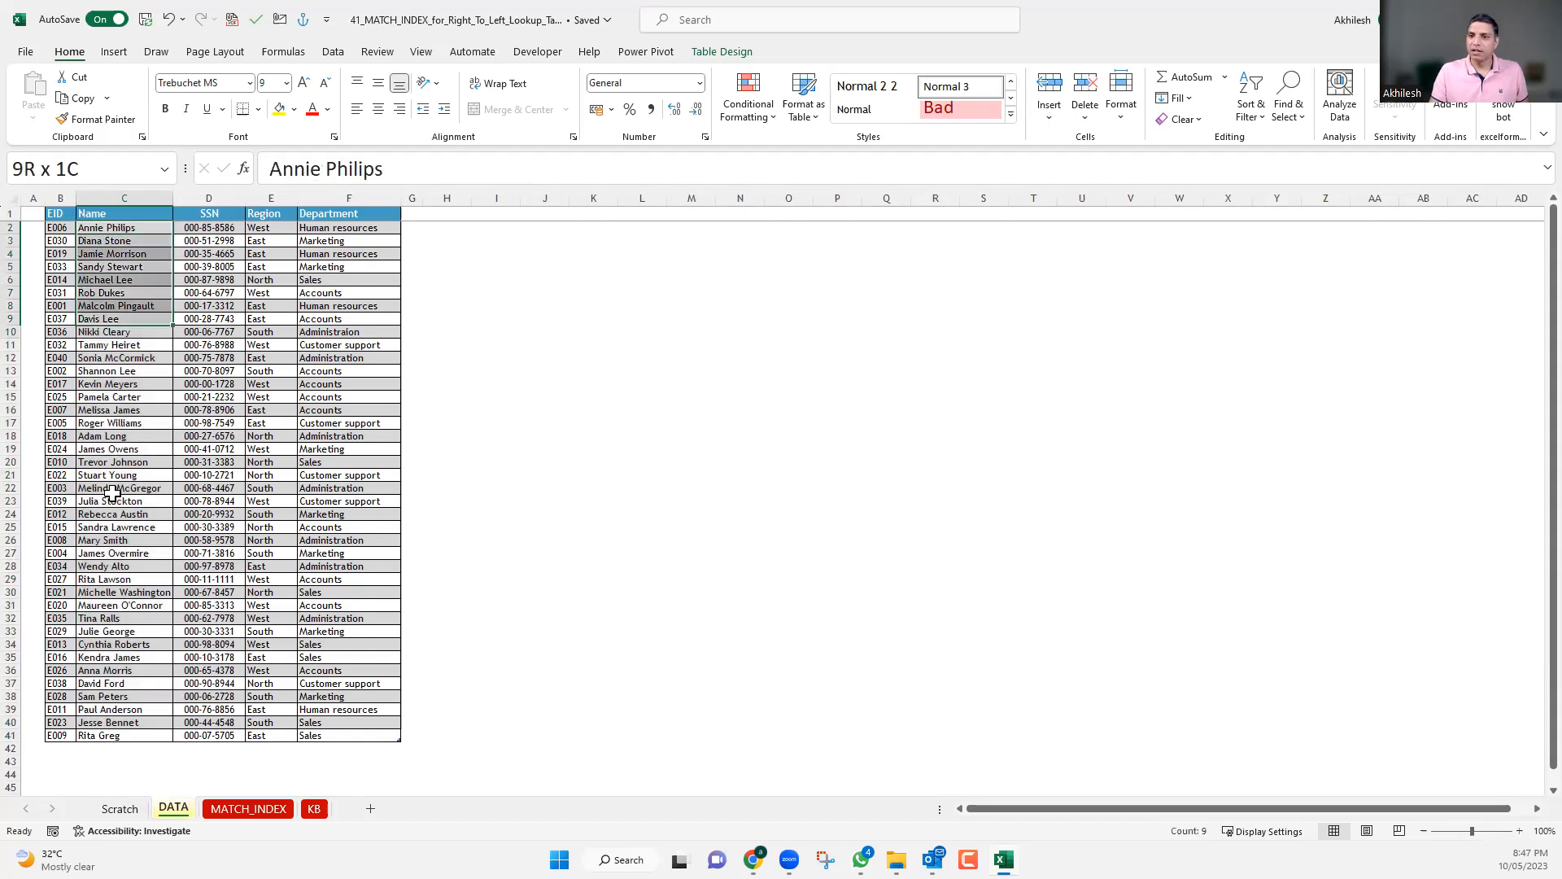
left_click(114, 508, "shift")
left_click(114, 449, "shift")
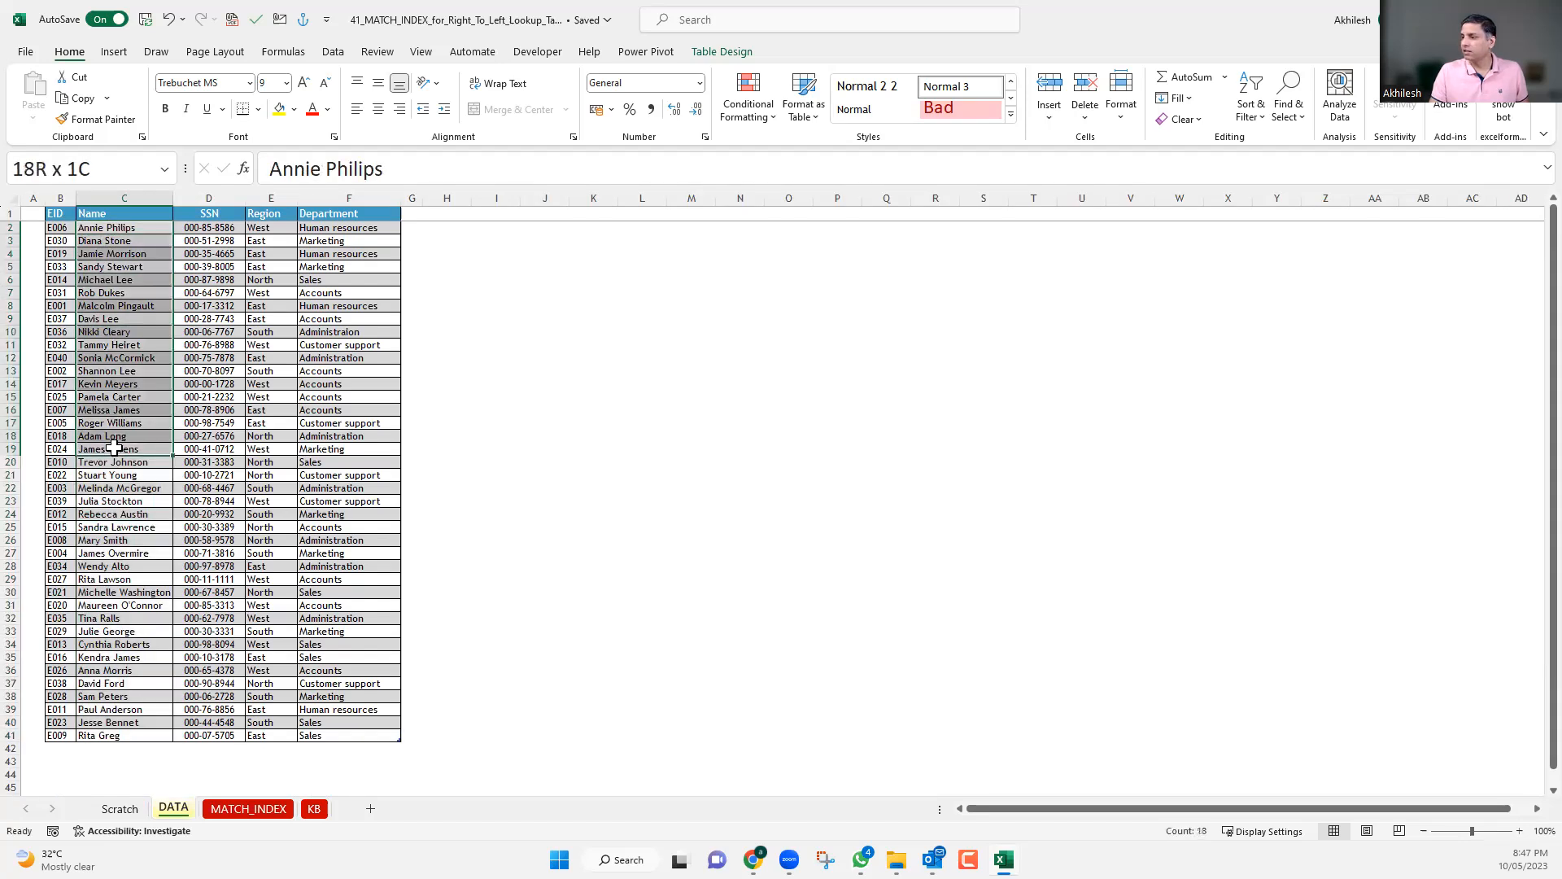
left_click_drag(110, 437, 106, 436)
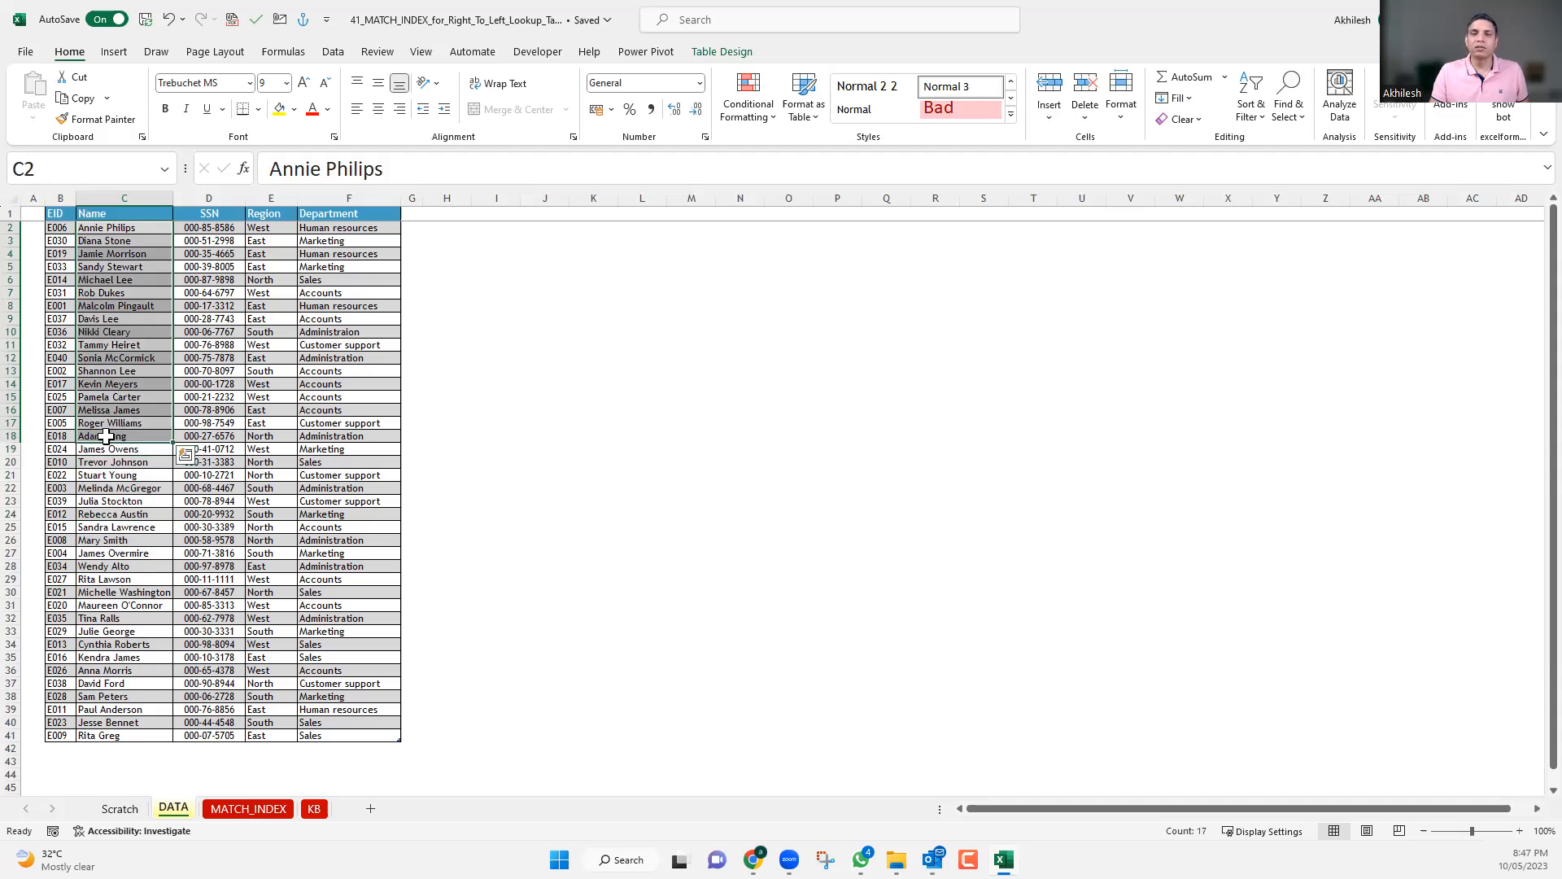
scroll(148, 482, "up", 3, "ctrl")
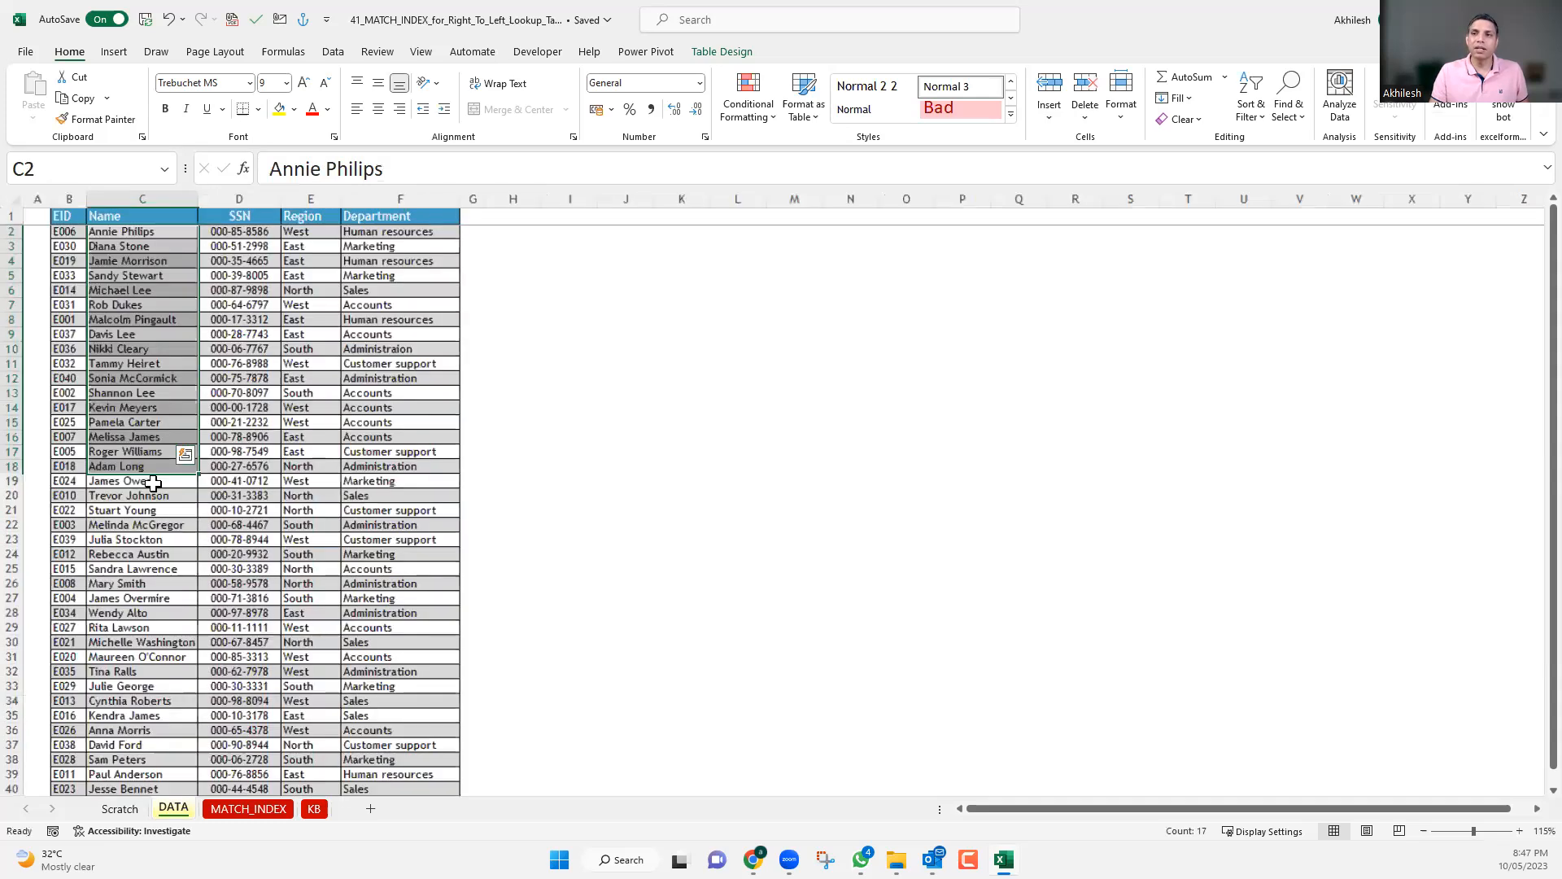
left_click(175, 353)
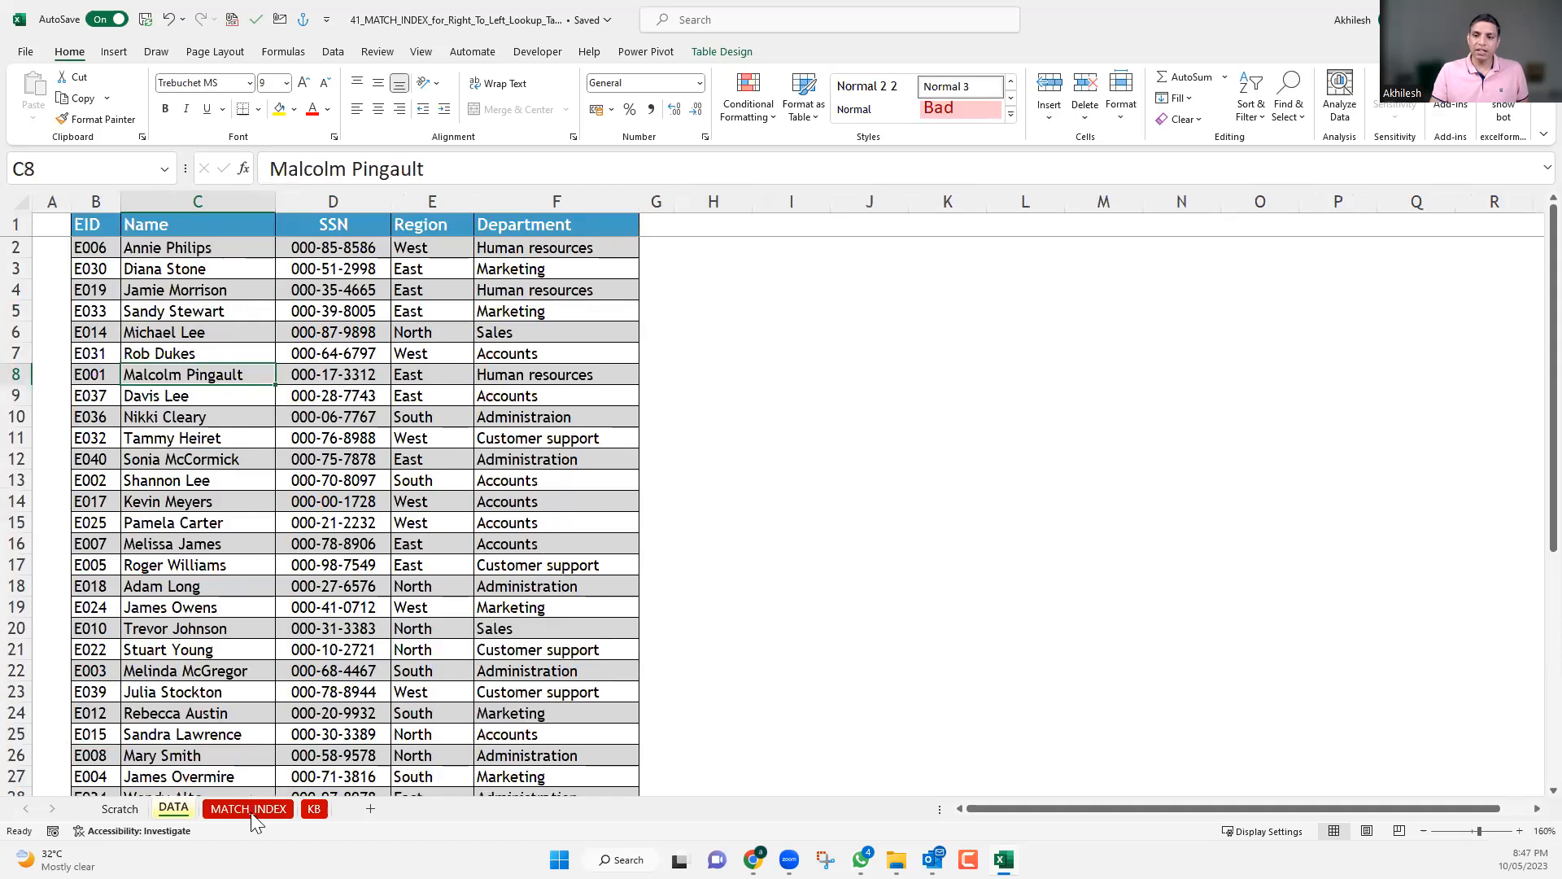
Check the table name of the employee data on the DATA sheet for use in an INDEX formula.
left_click(248, 805)
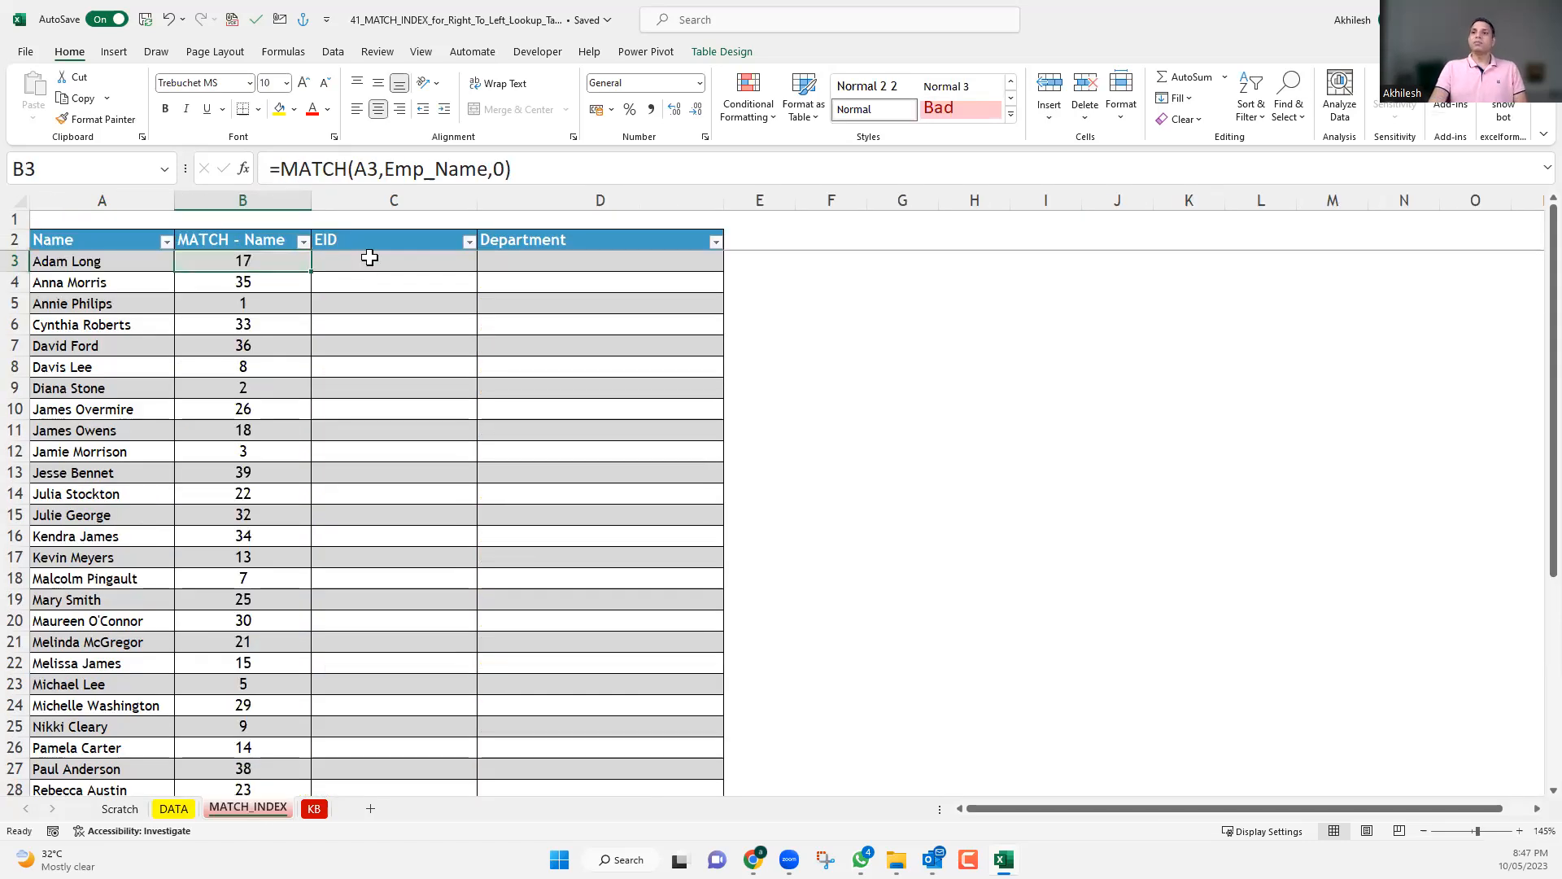
left_click(370, 257)
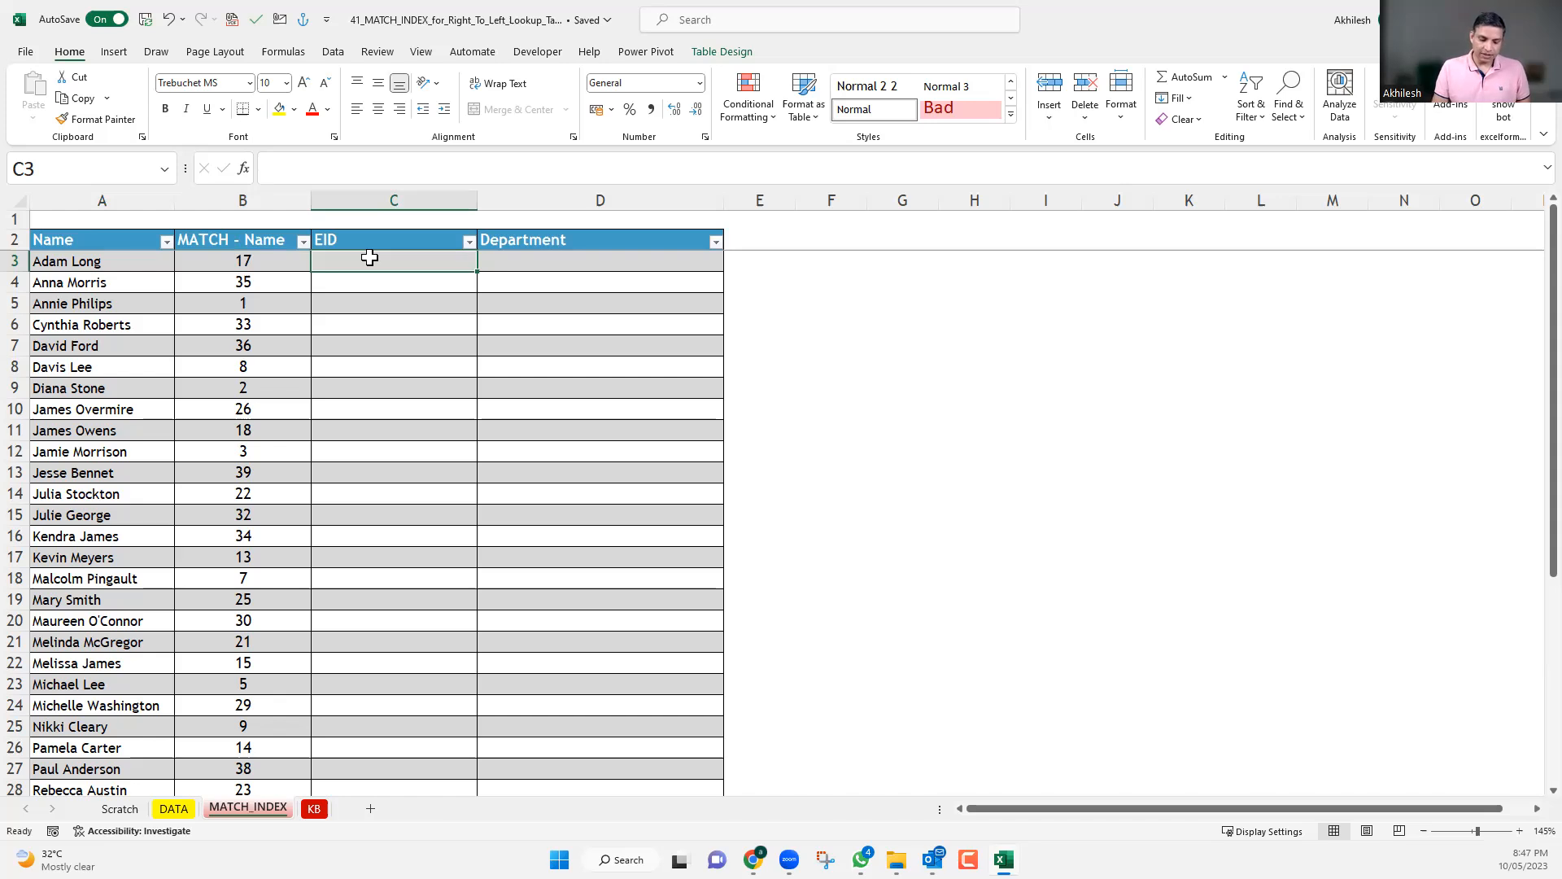
left_click(173, 808)
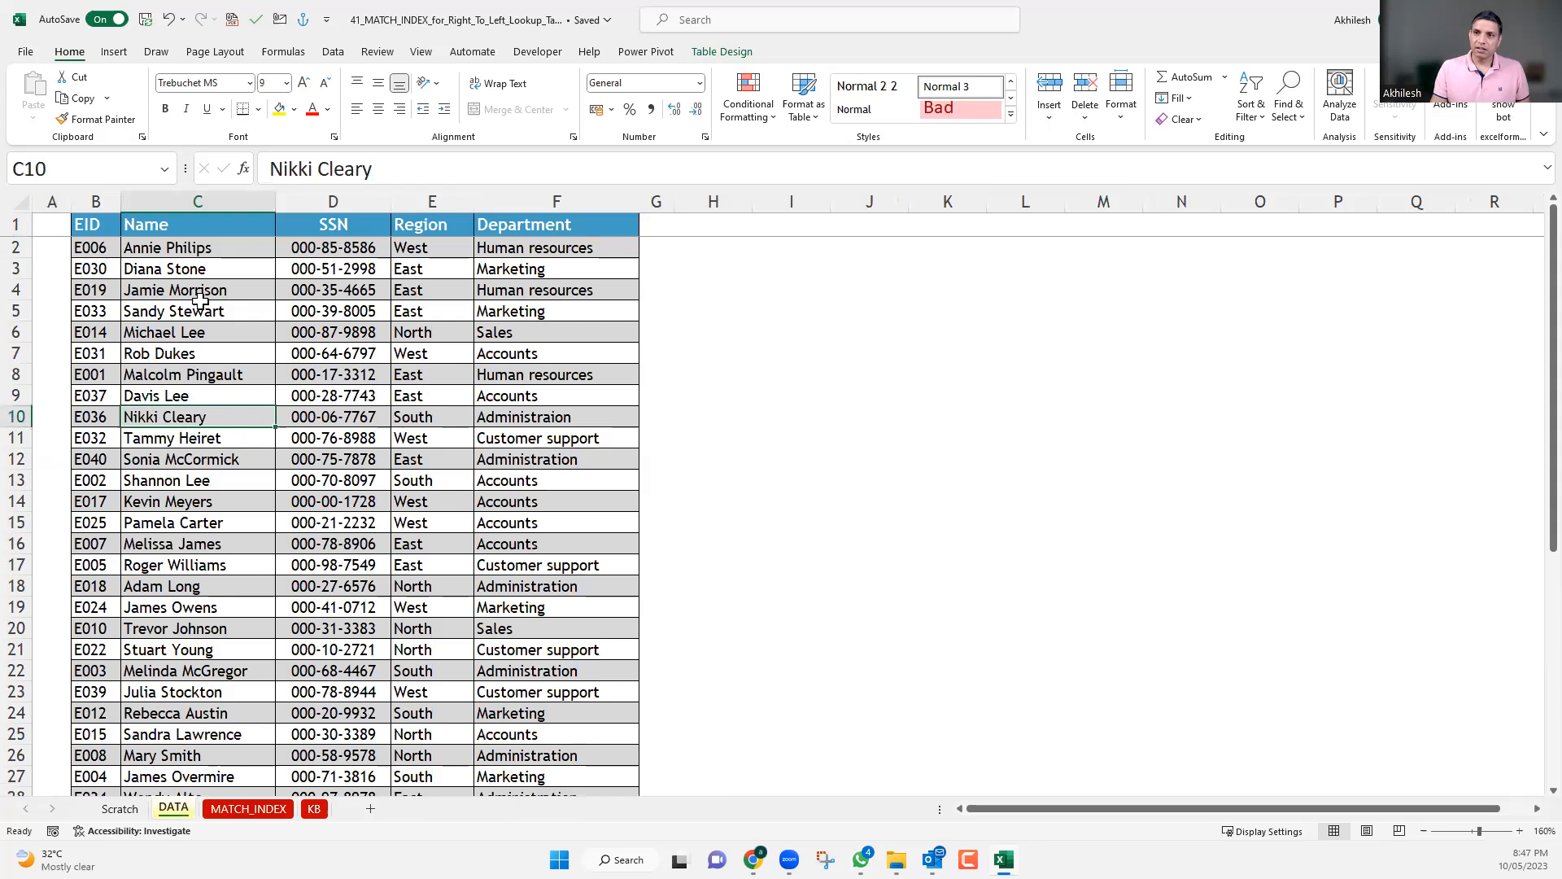
left_click(180, 291)
left_click(724, 53)
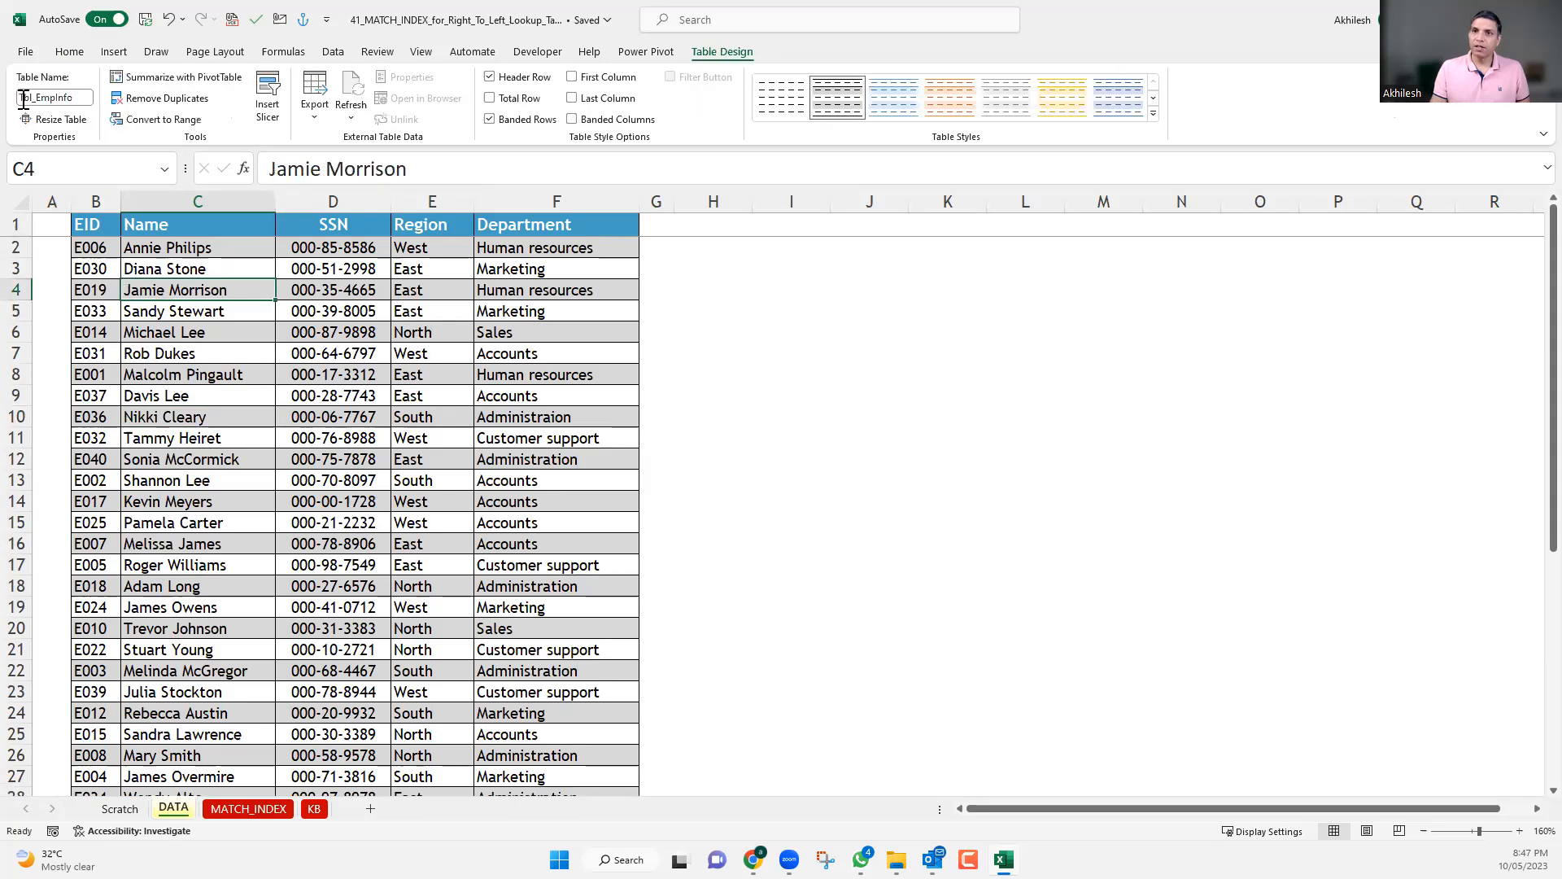
left_click(76, 98)
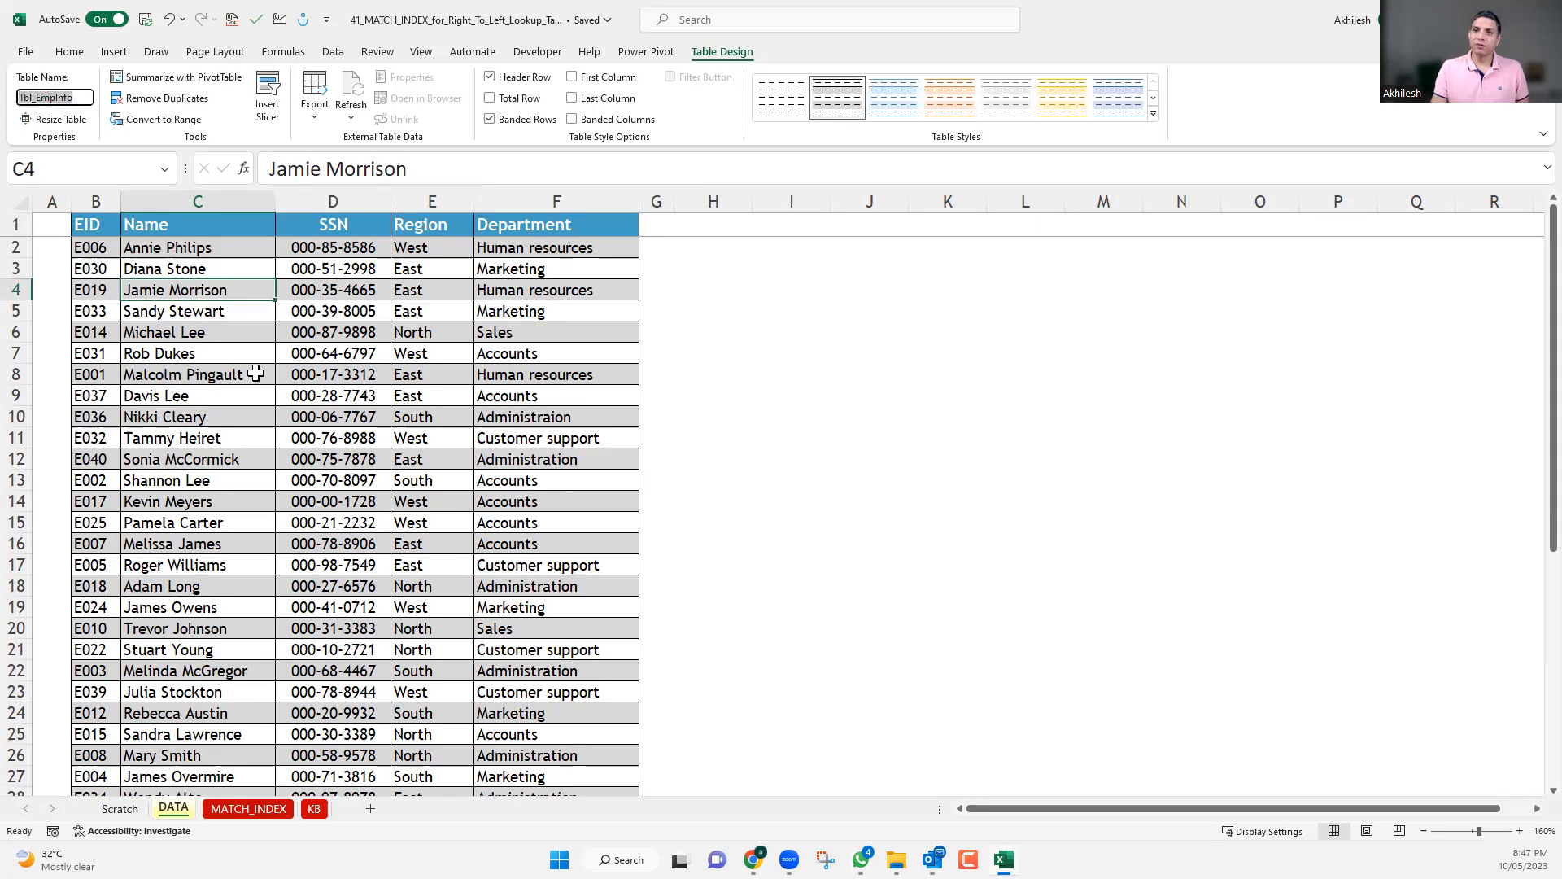
key("Escape")
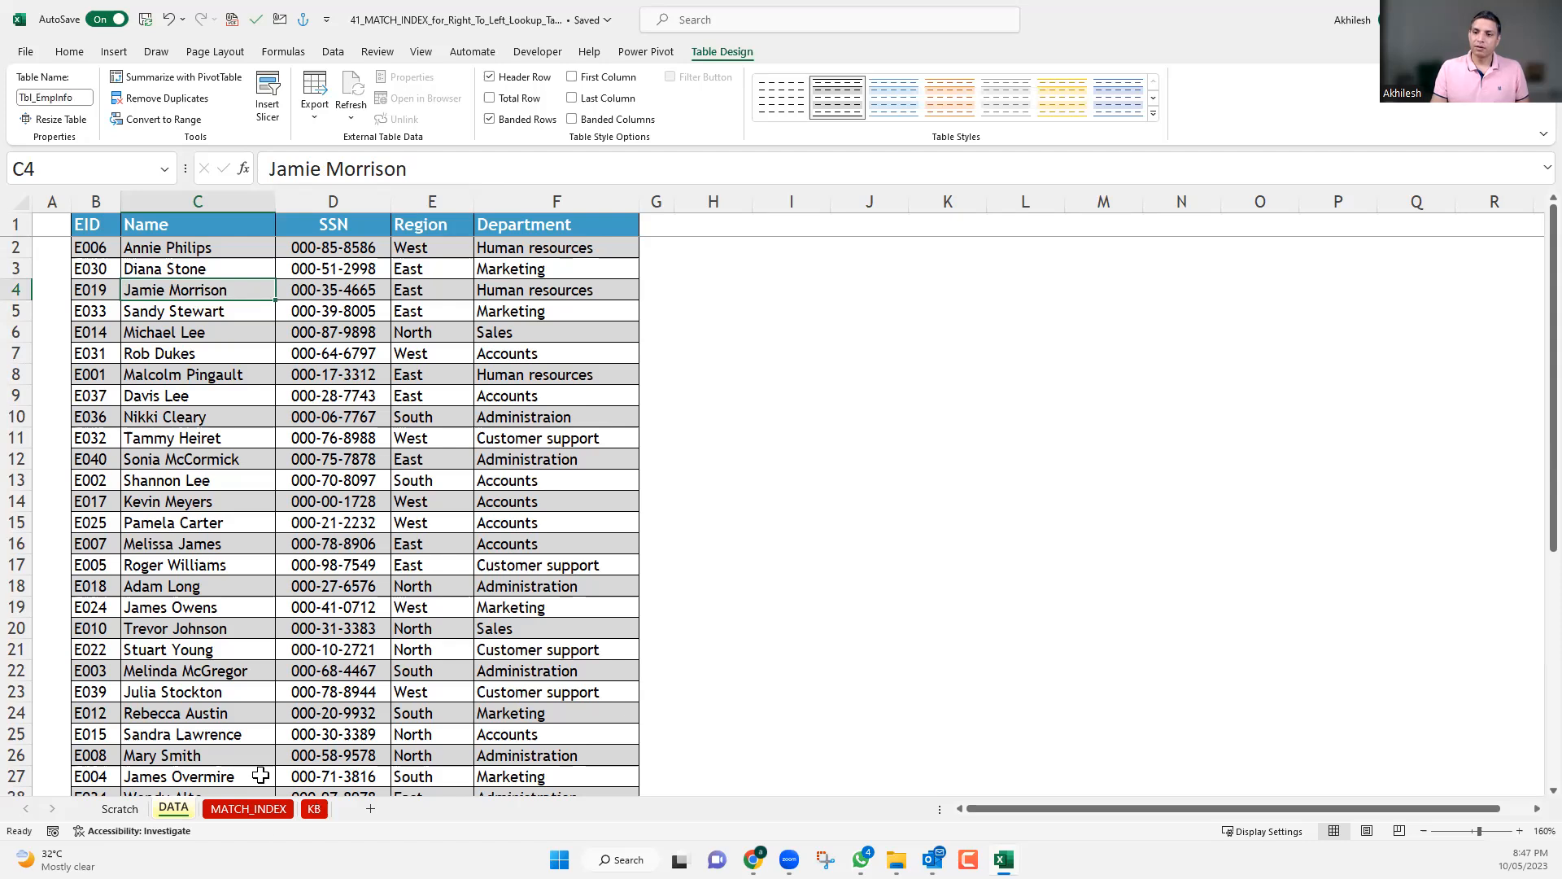
Start an INDEX formula in C3 of the MATCH_INDEX sheet with Tbl_EmpInfo as the array.
key("ctrl+Page_Down")
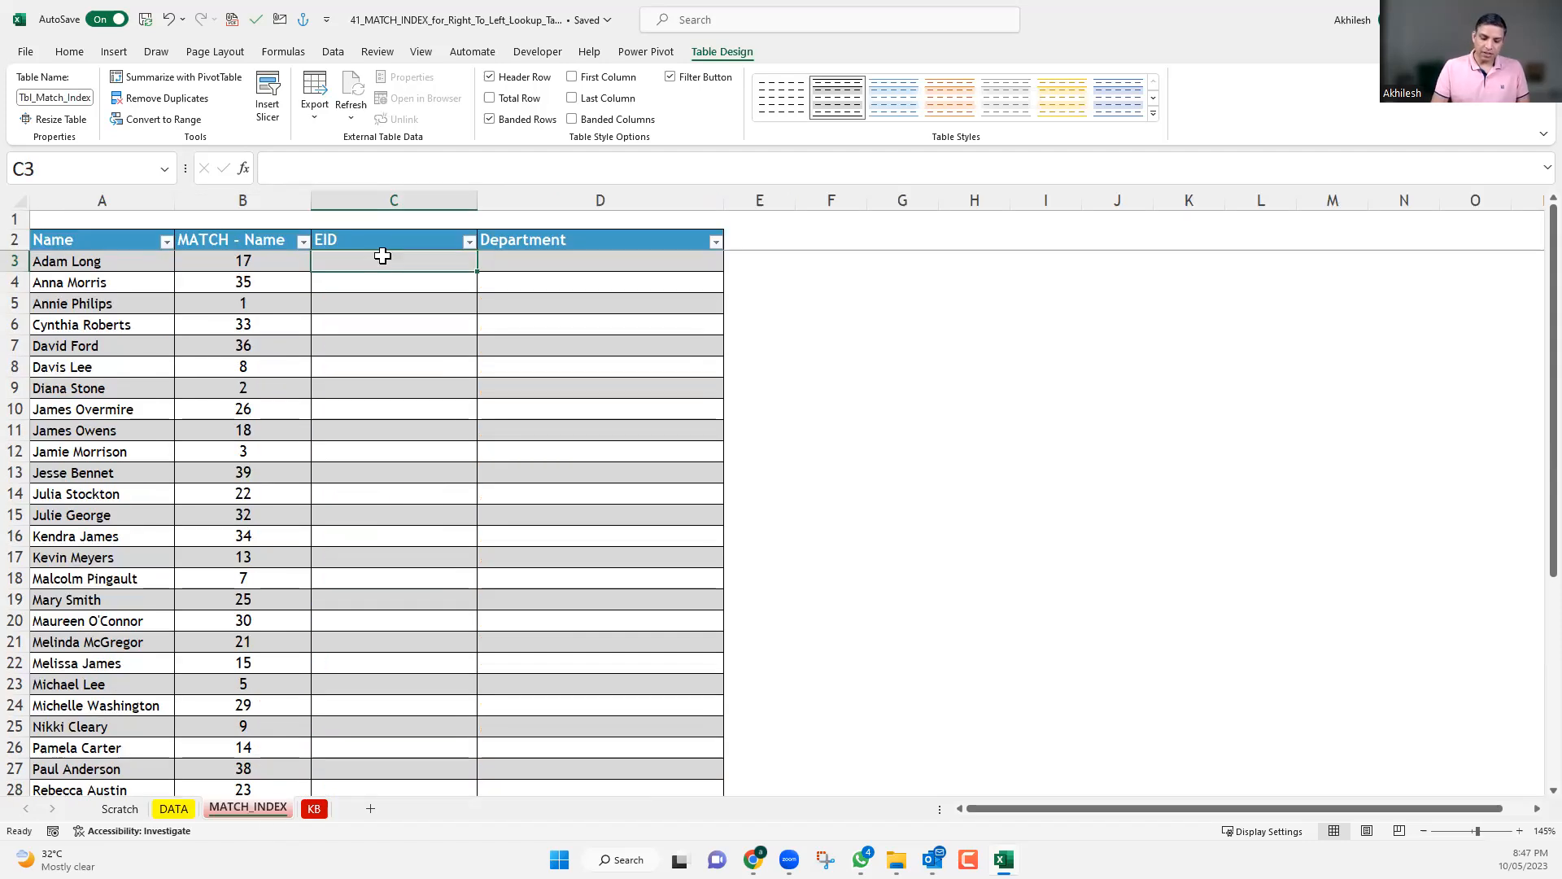
type("=ind")
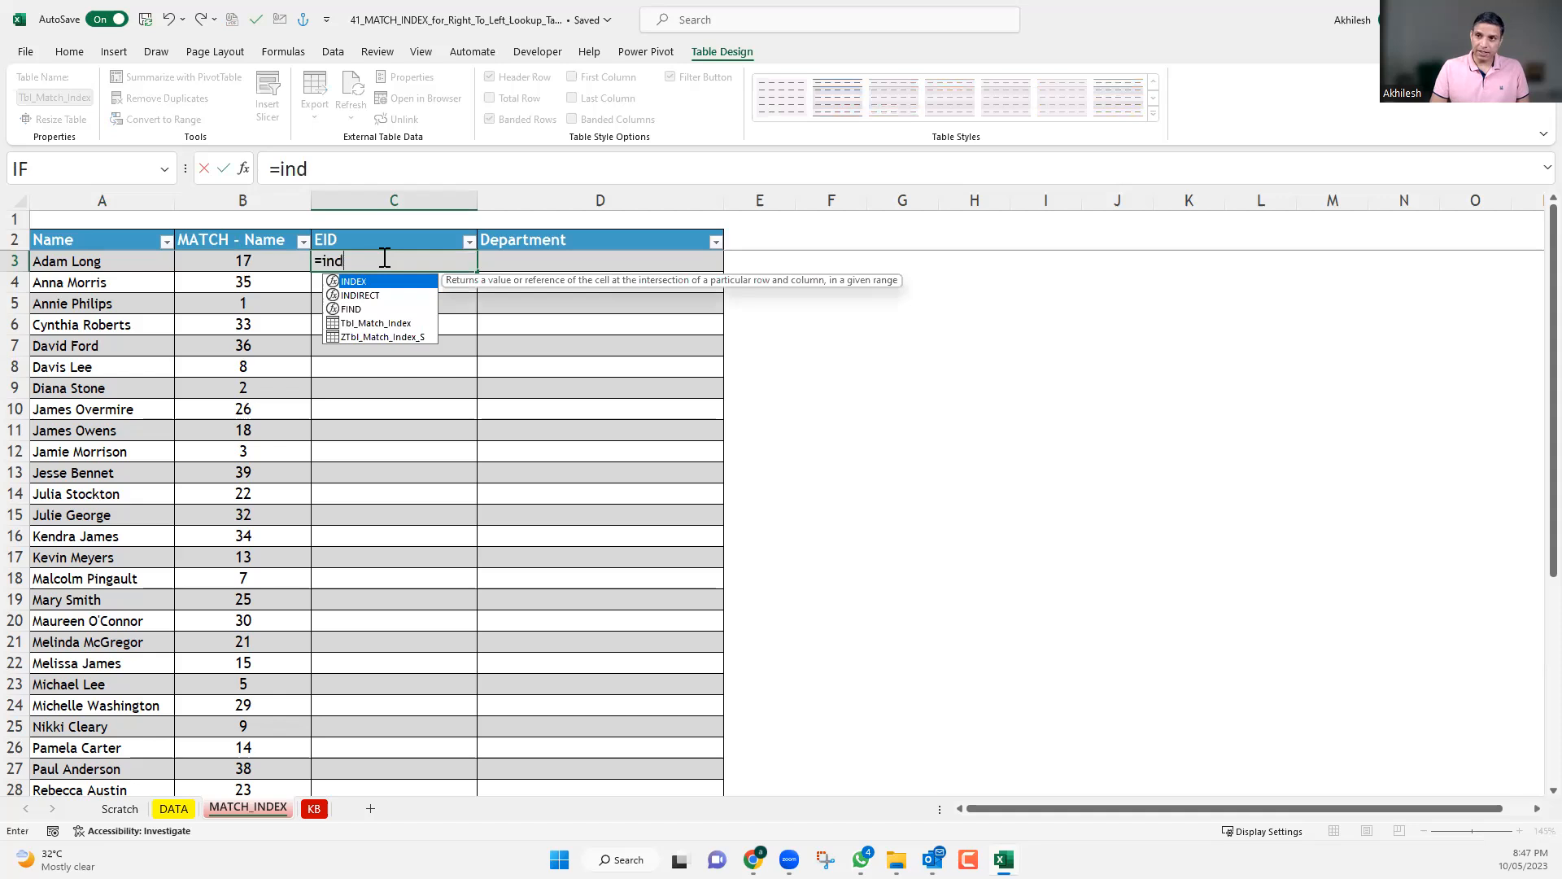
type("ex")
key("Tab")
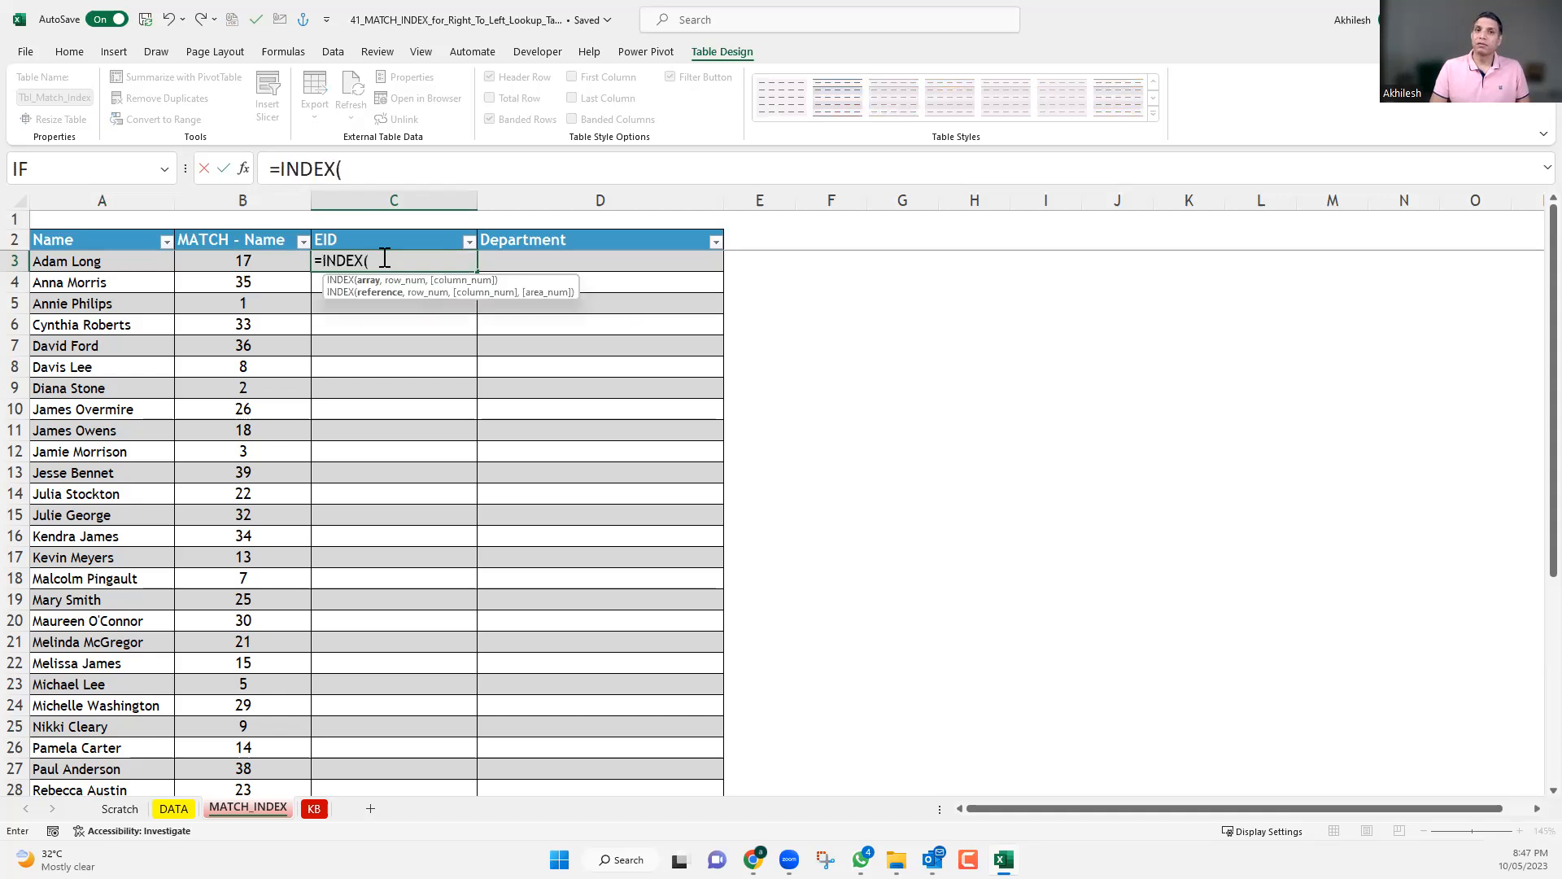
type("tb")
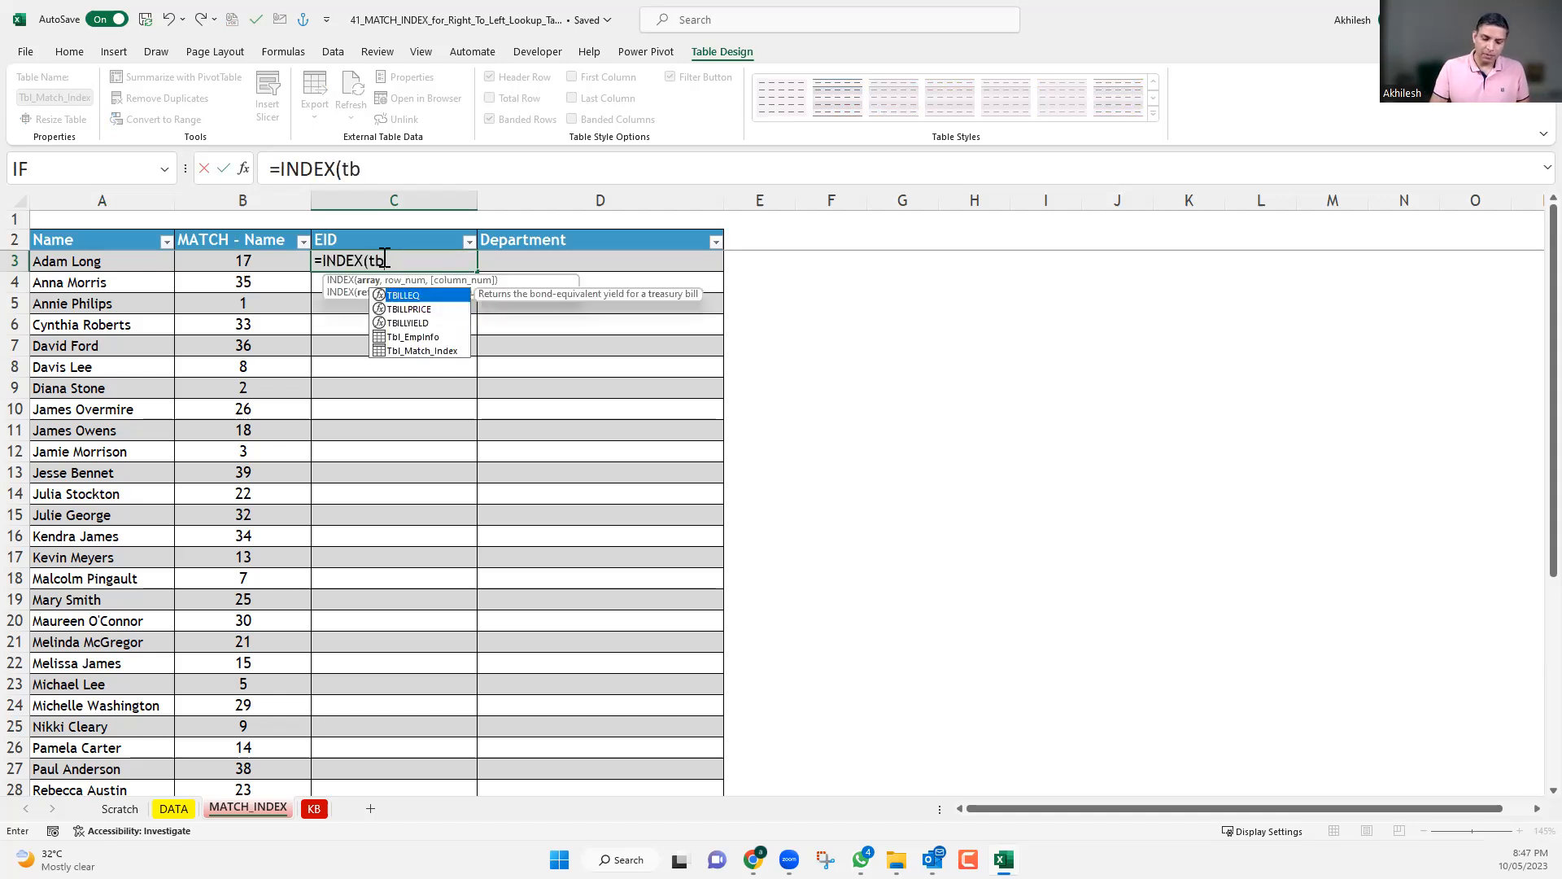
type("l_")
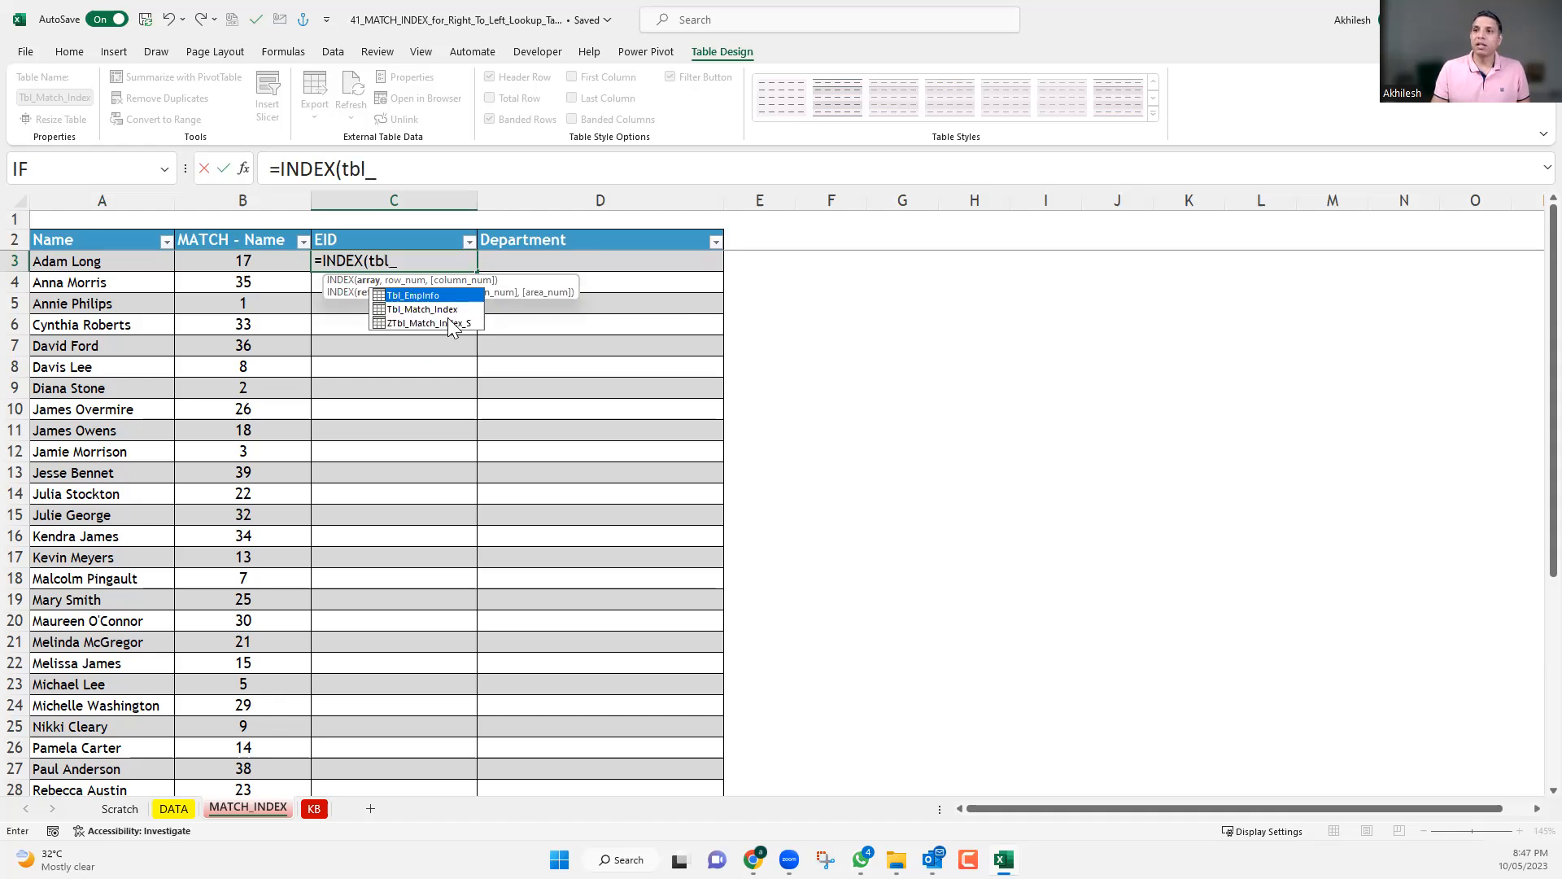
key("Tab")
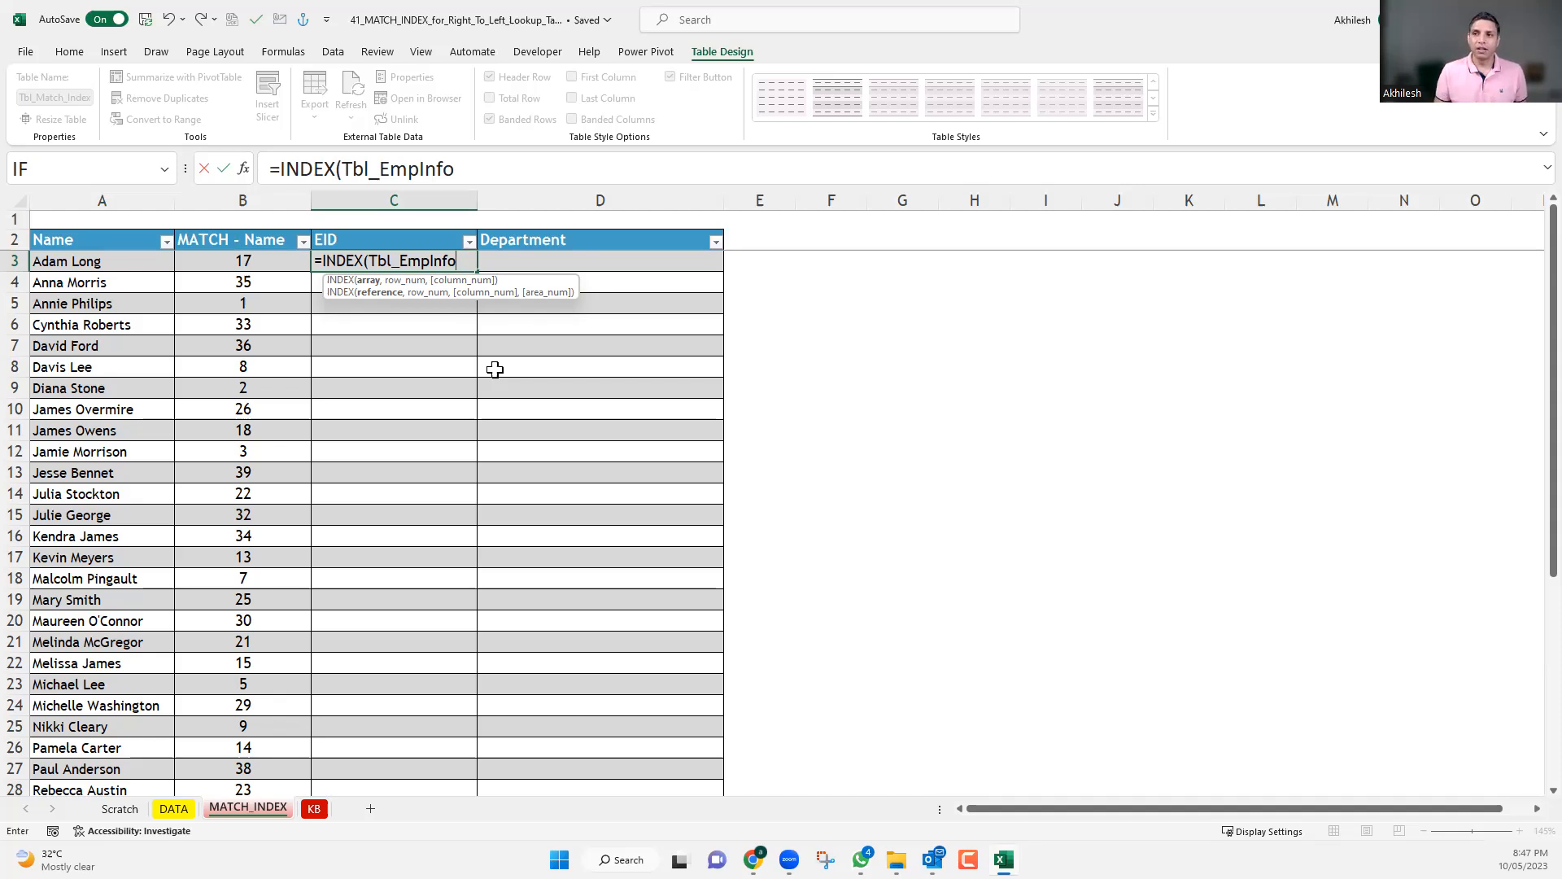
Complete the INDEX formula in C3 with row number 17 and column number 1, and enter it.
type(",")
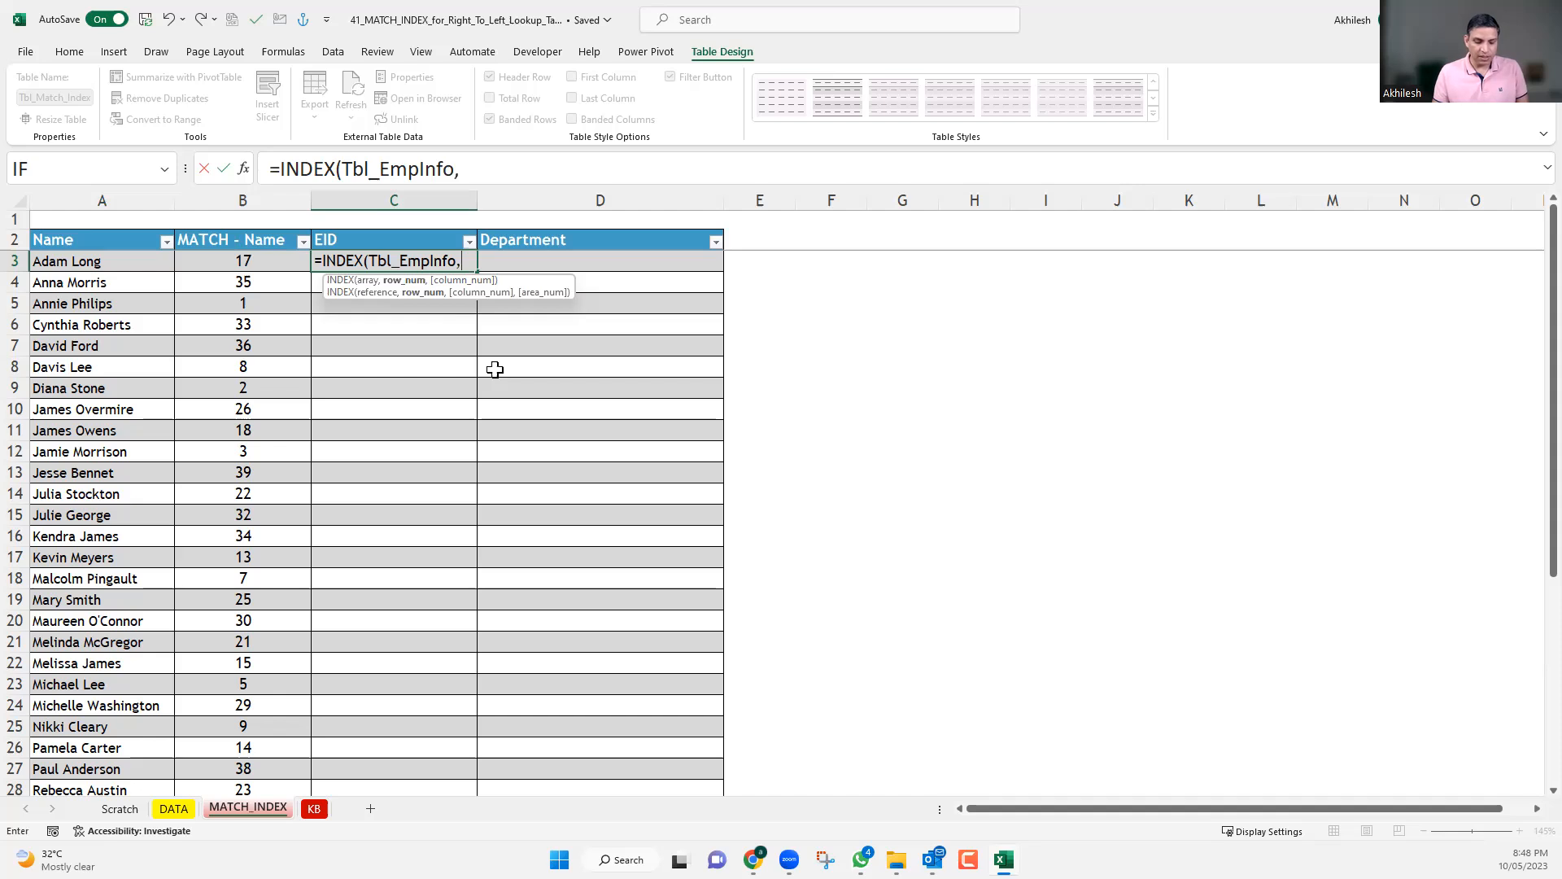
type("17")
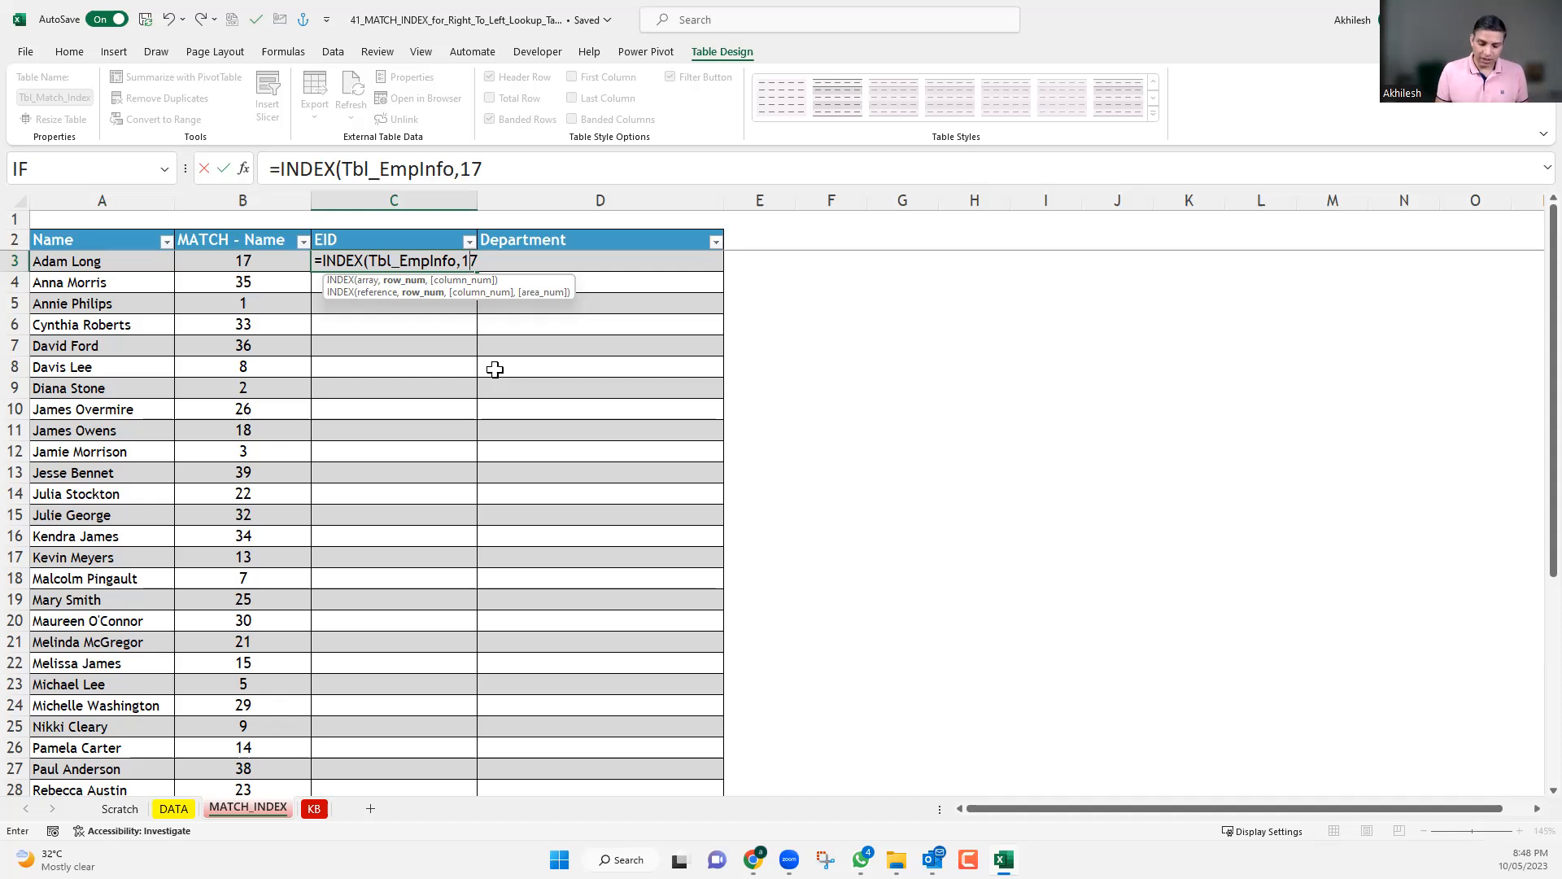
type(",")
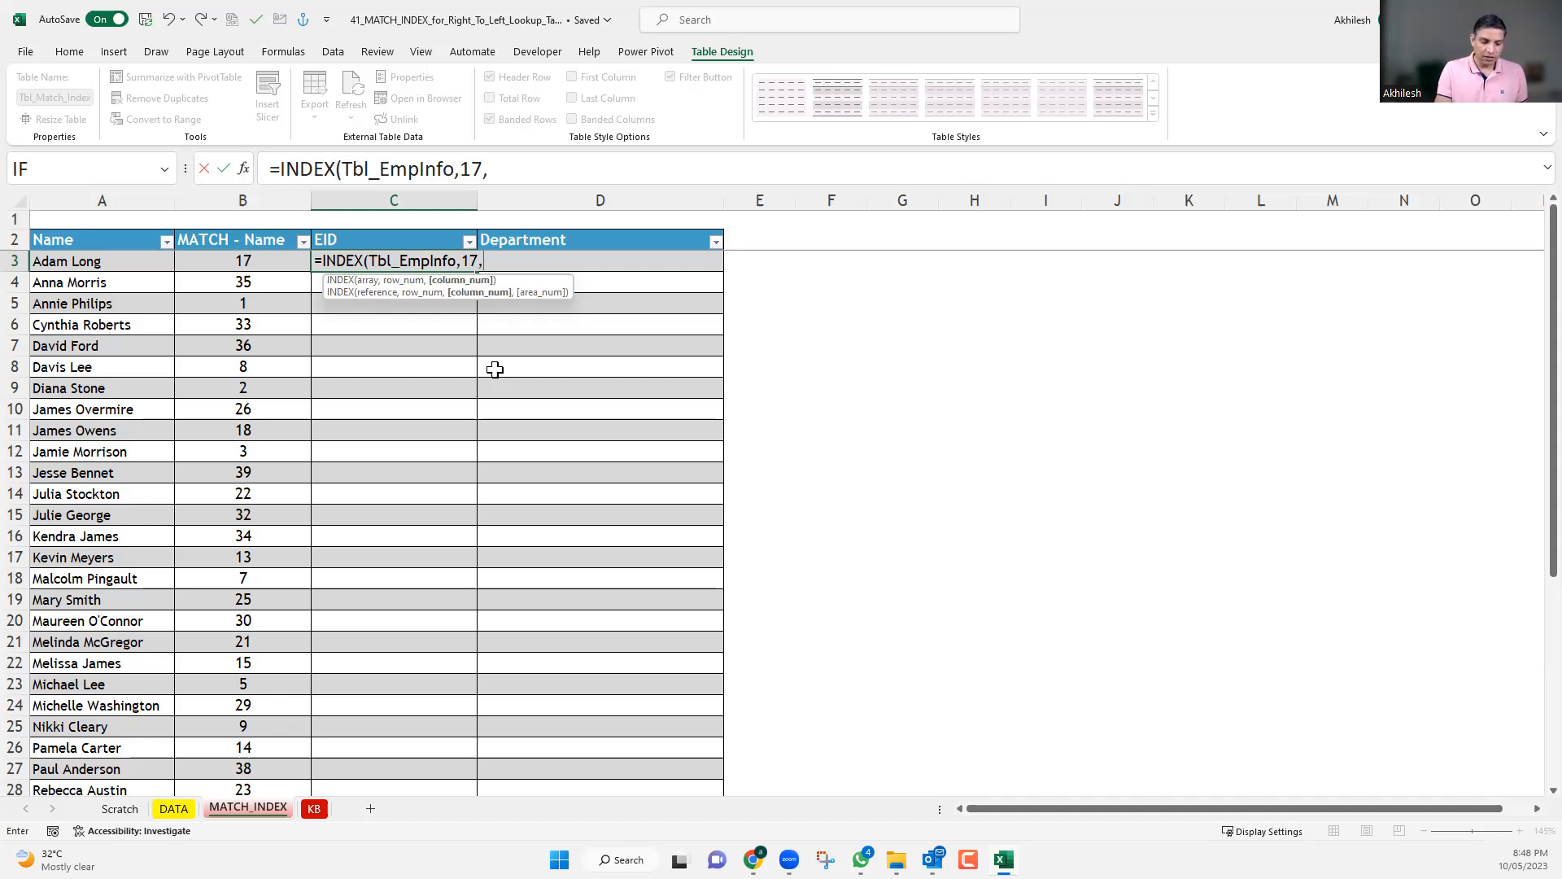
type("1")
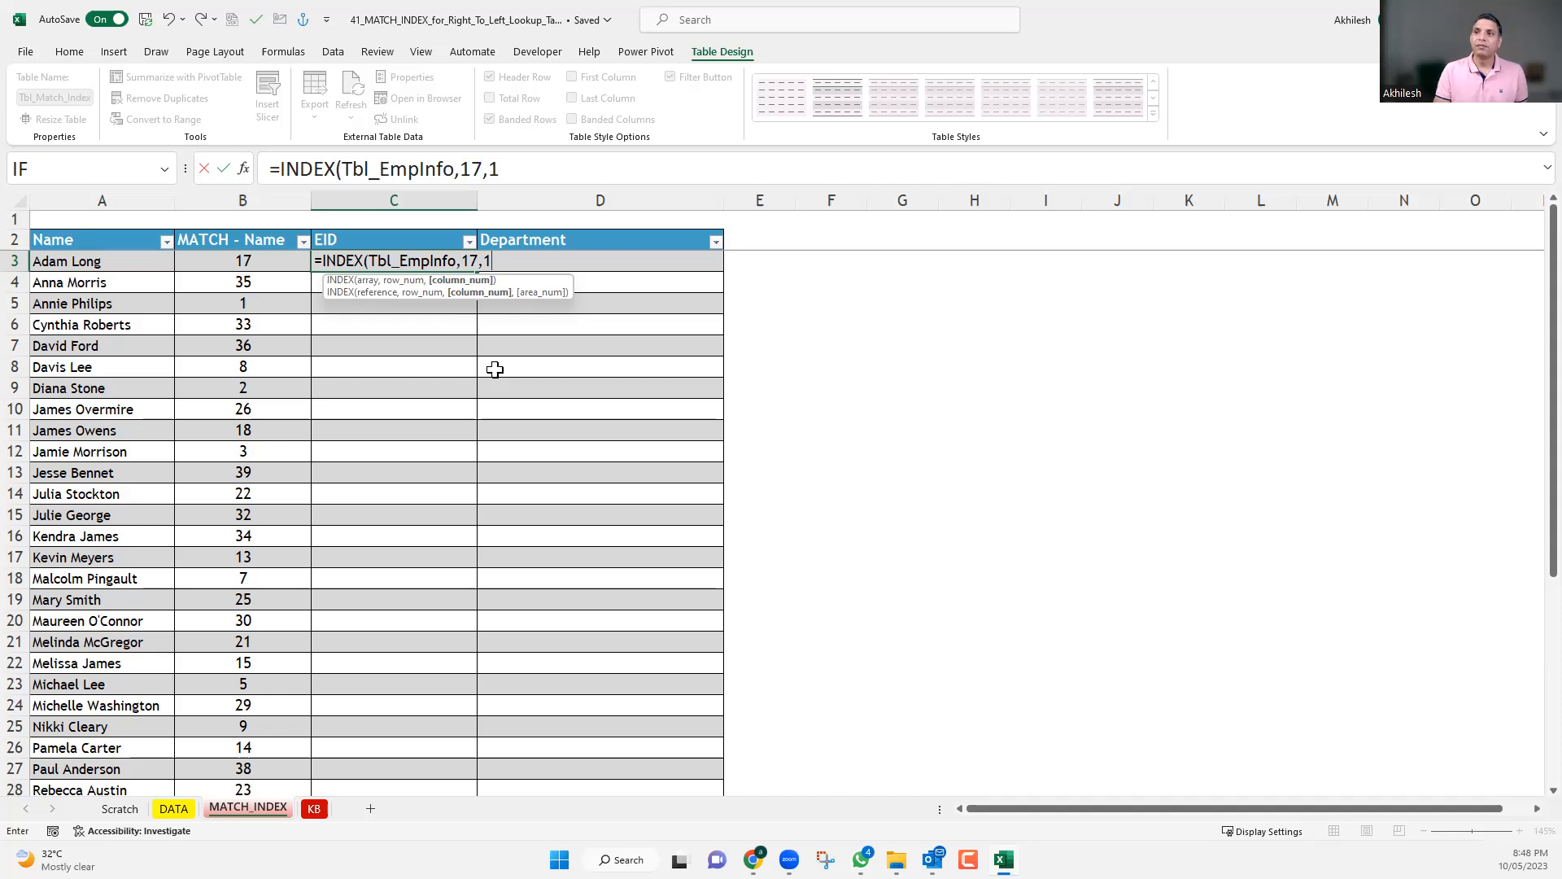
type(")")
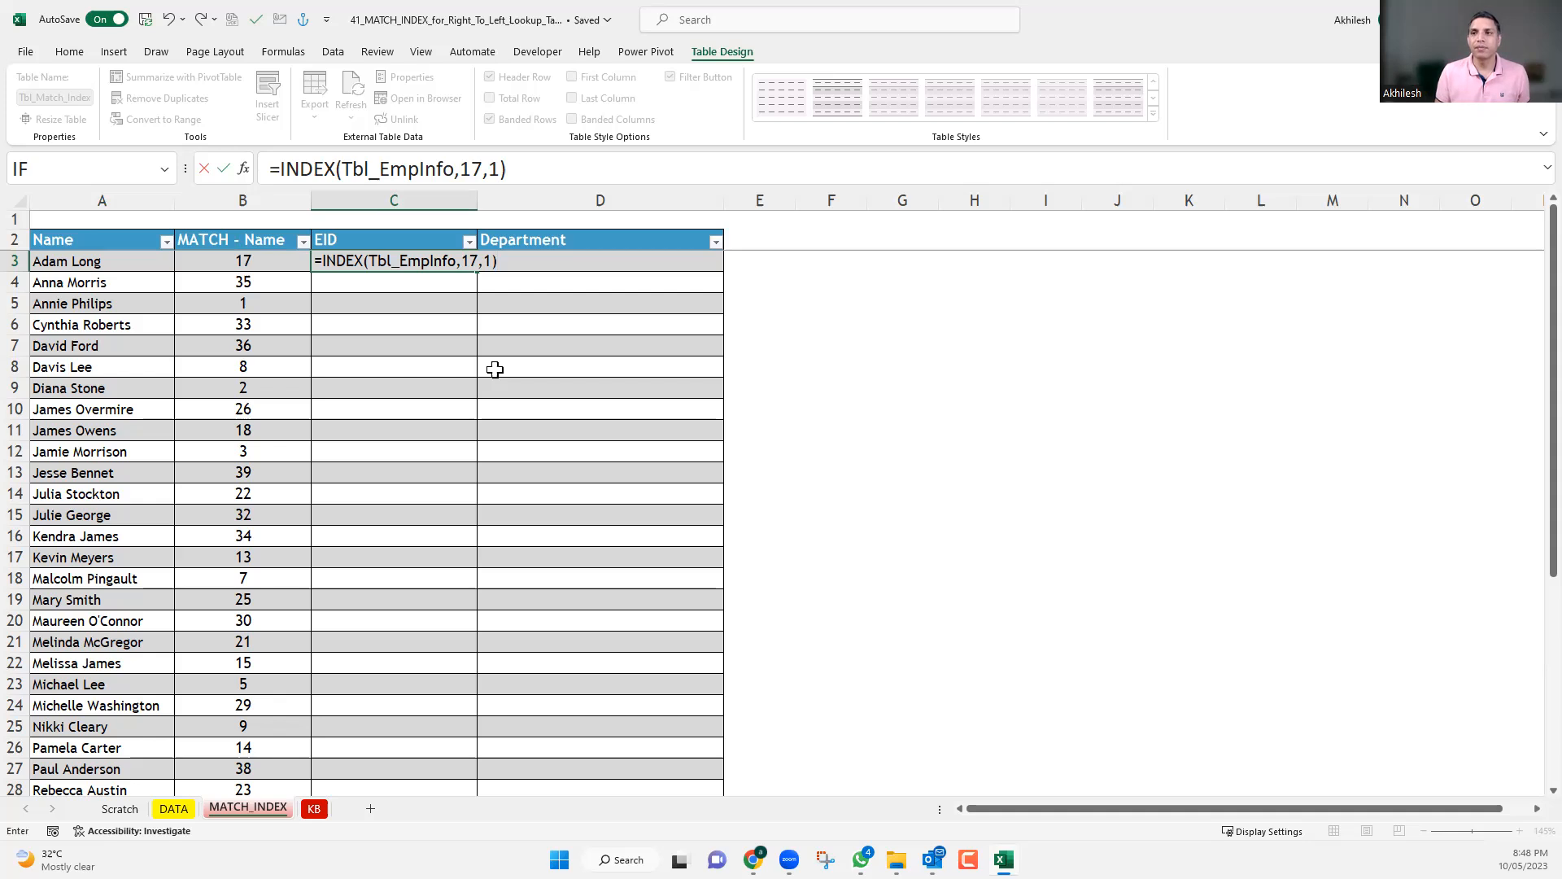
key("Return")
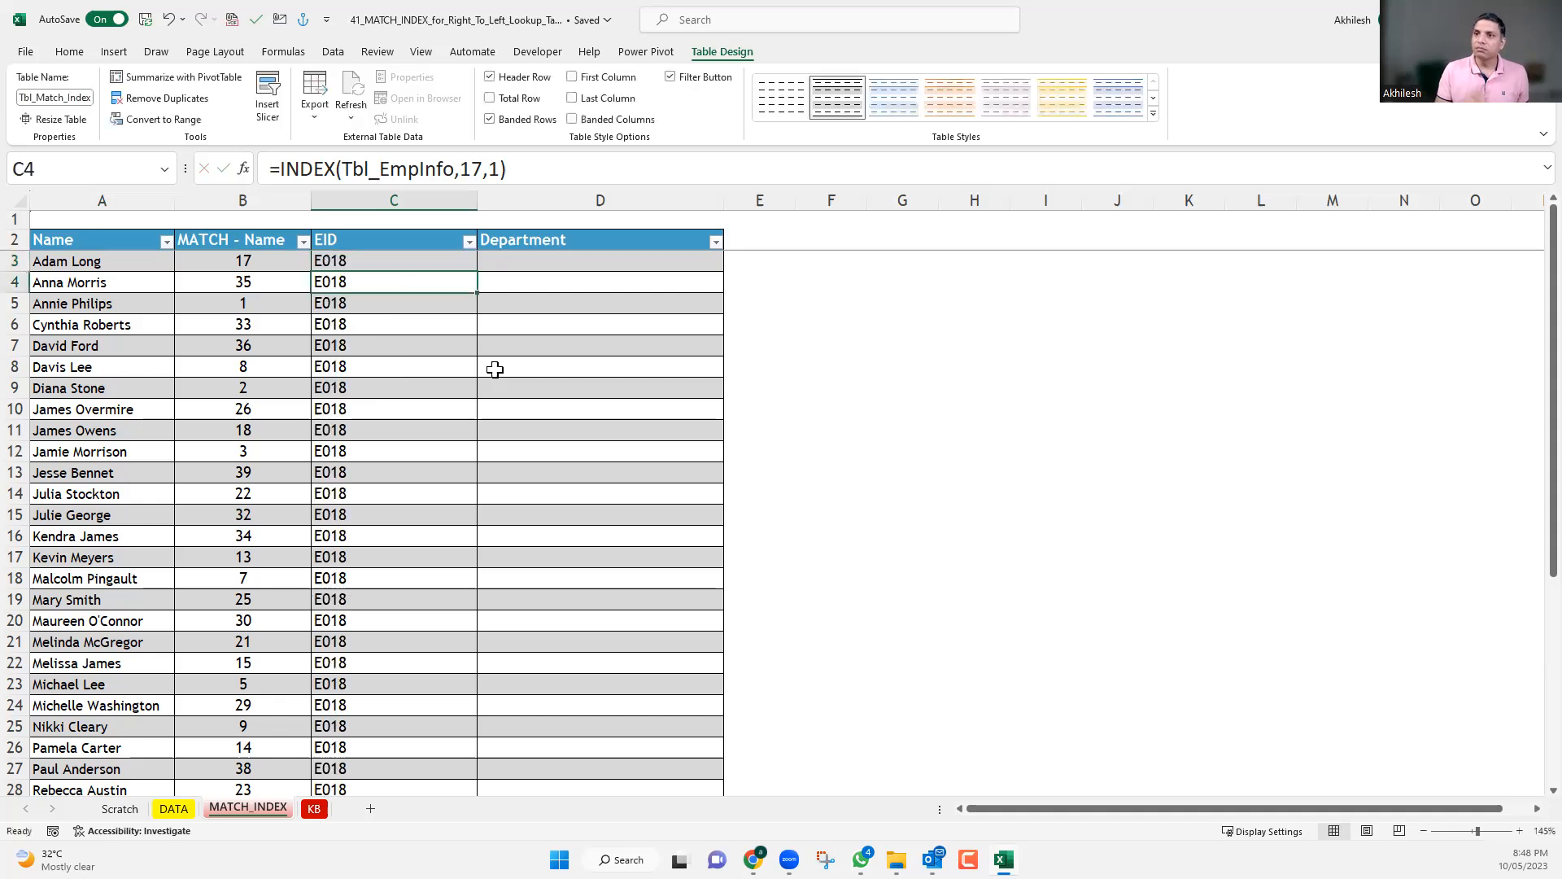
Replace the hard-coded row number in C3's INDEX formula with B3, and inspect the row reference in C4's formula.
double_click(401, 260)
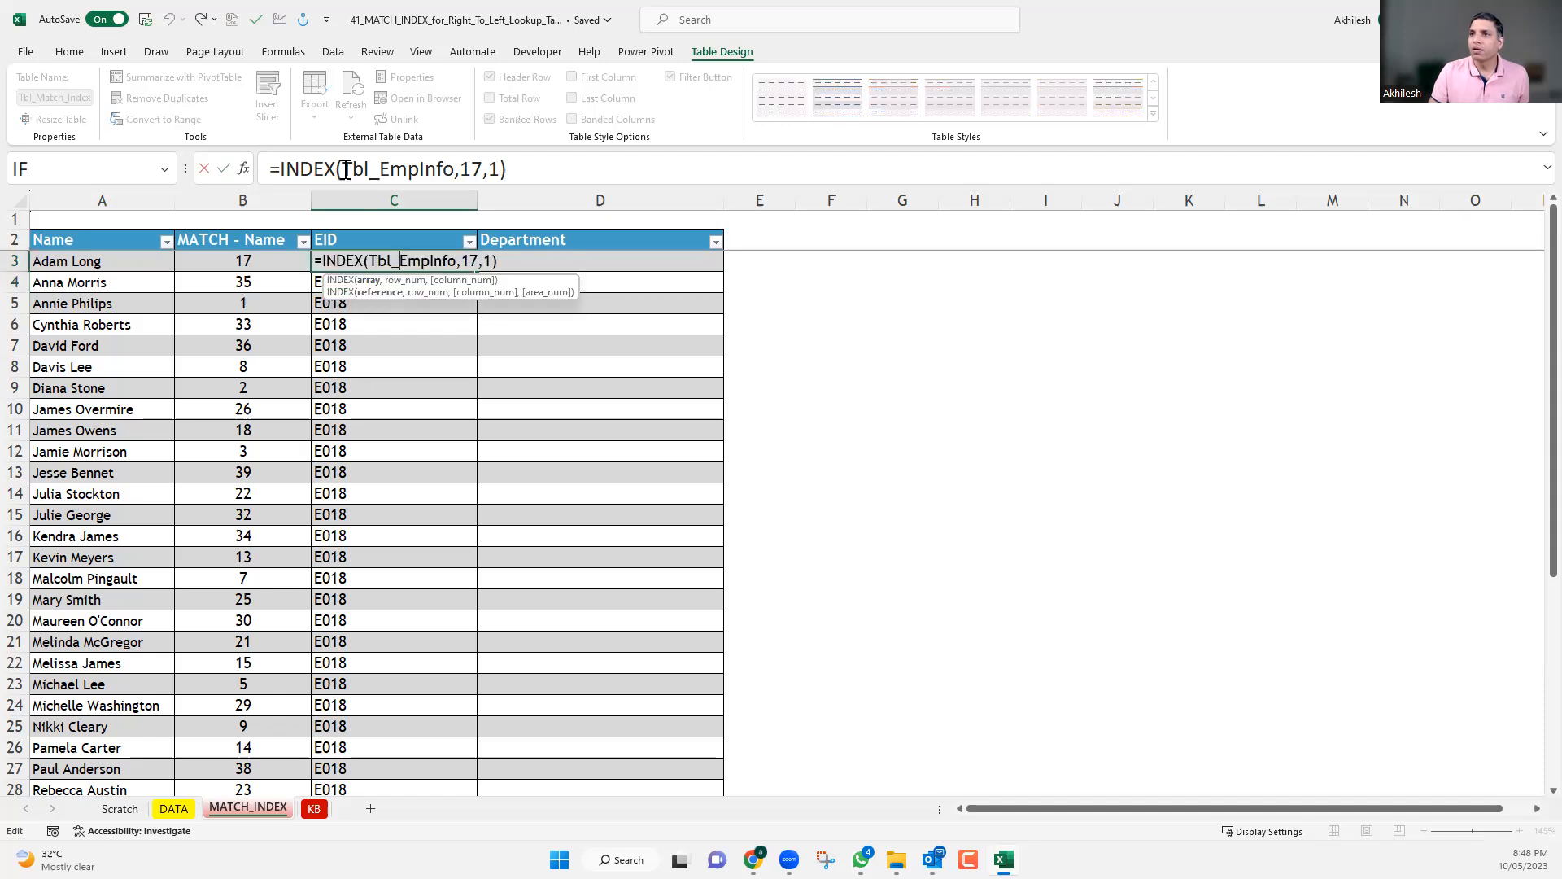
double_click(476, 168)
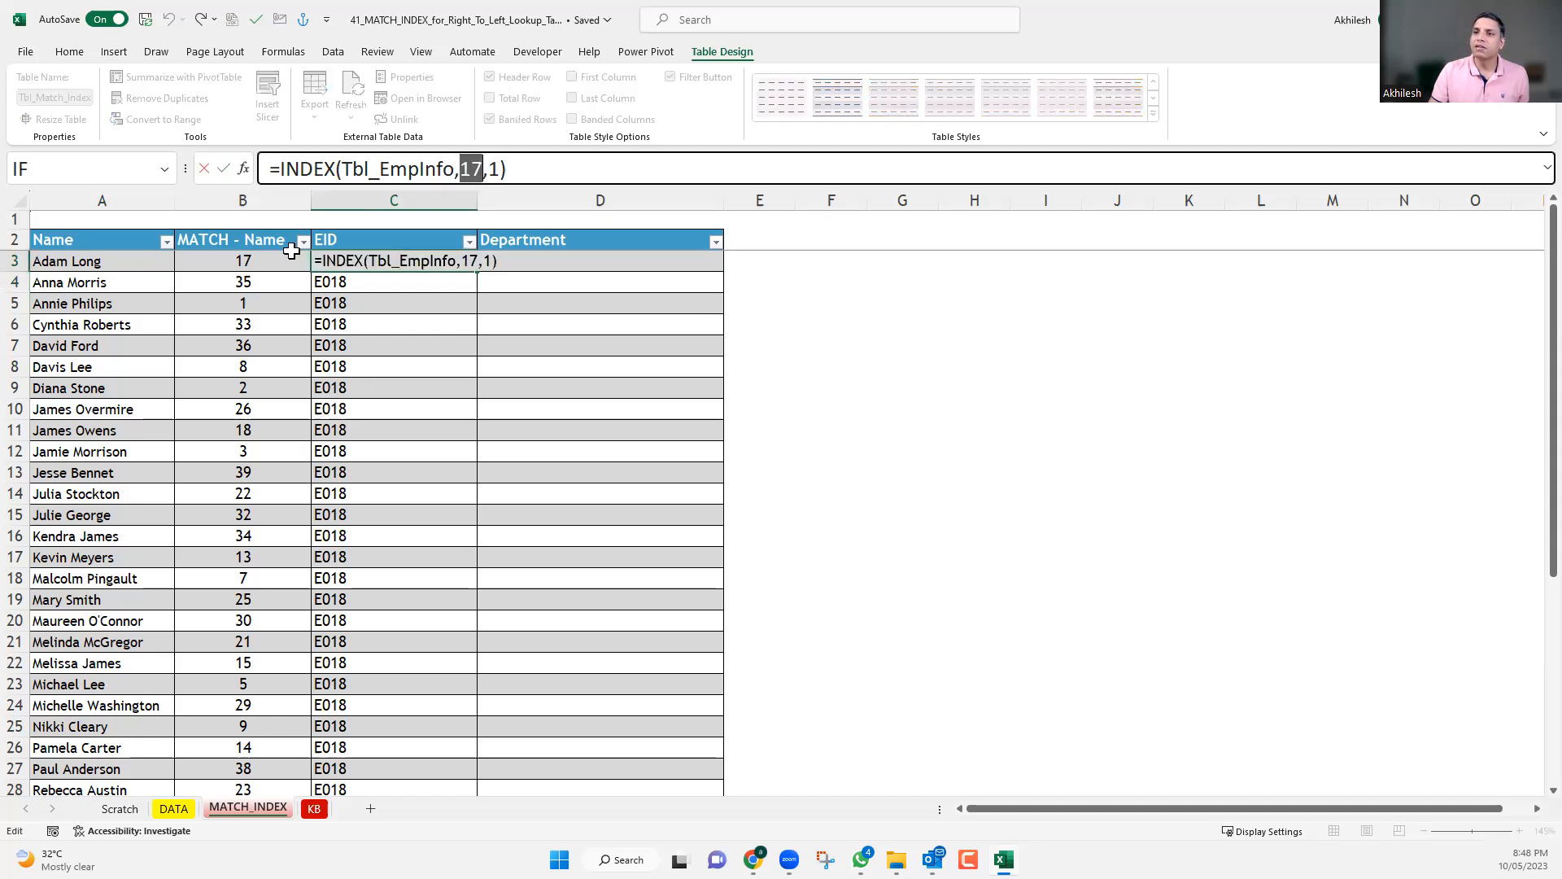
left_click(272, 257)
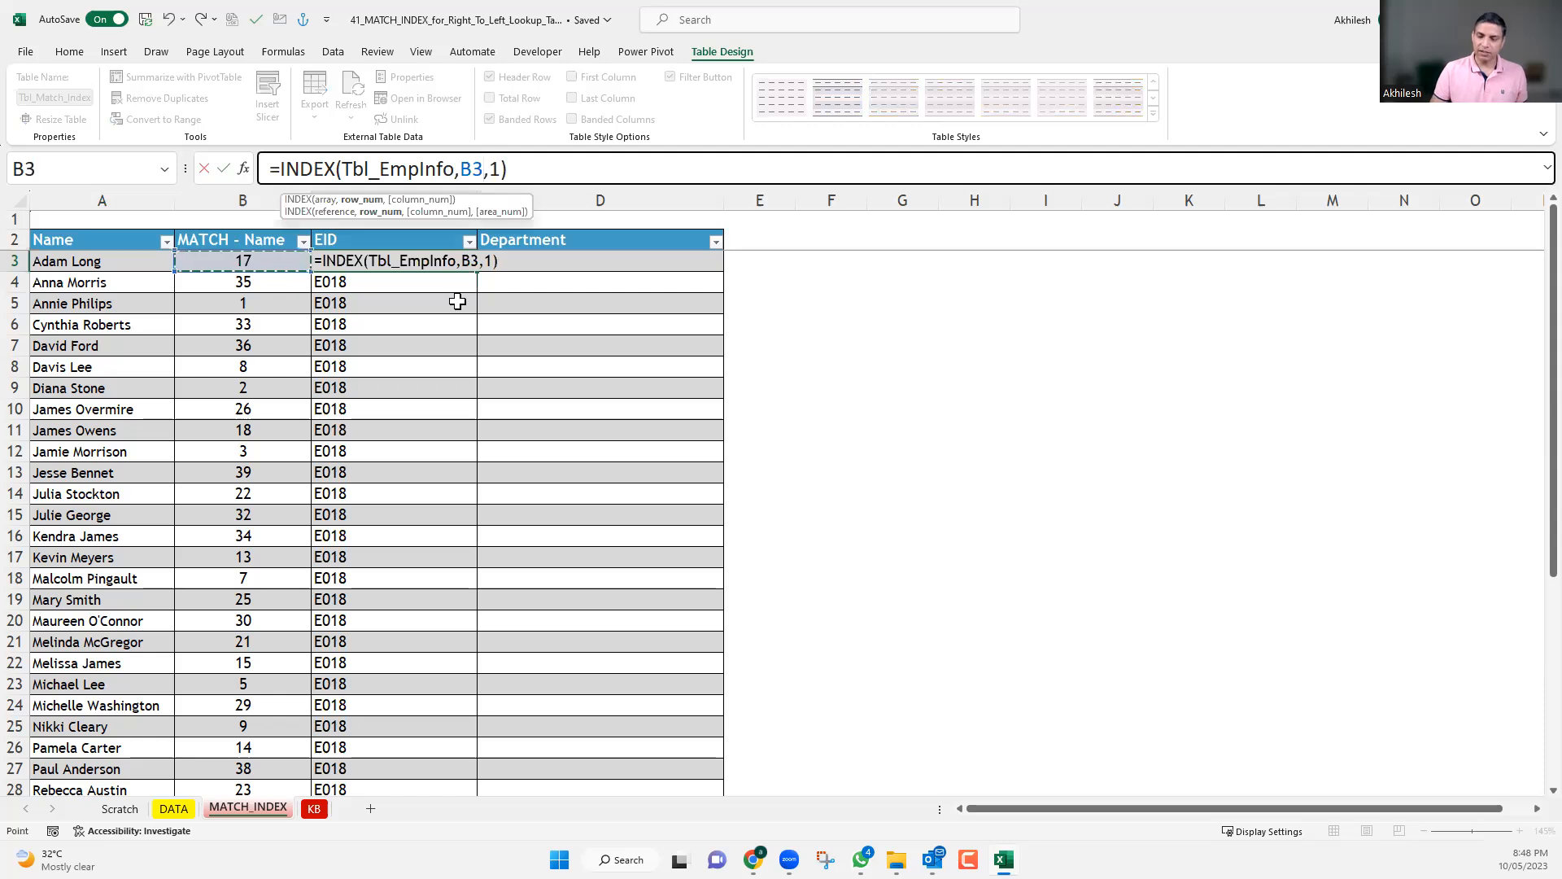
key("Return")
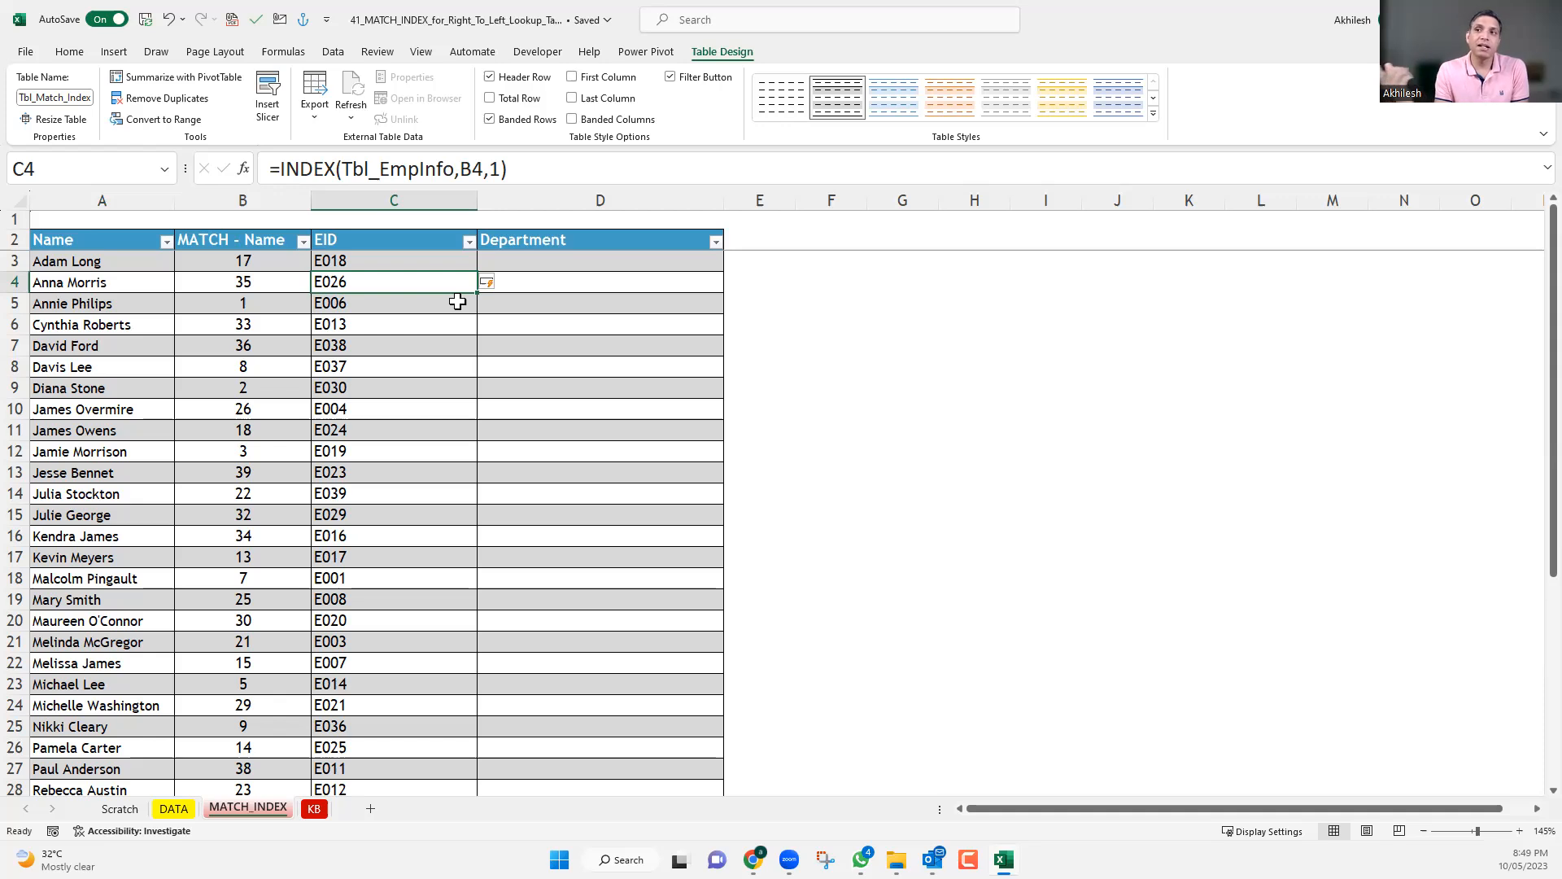
double_click(484, 167)
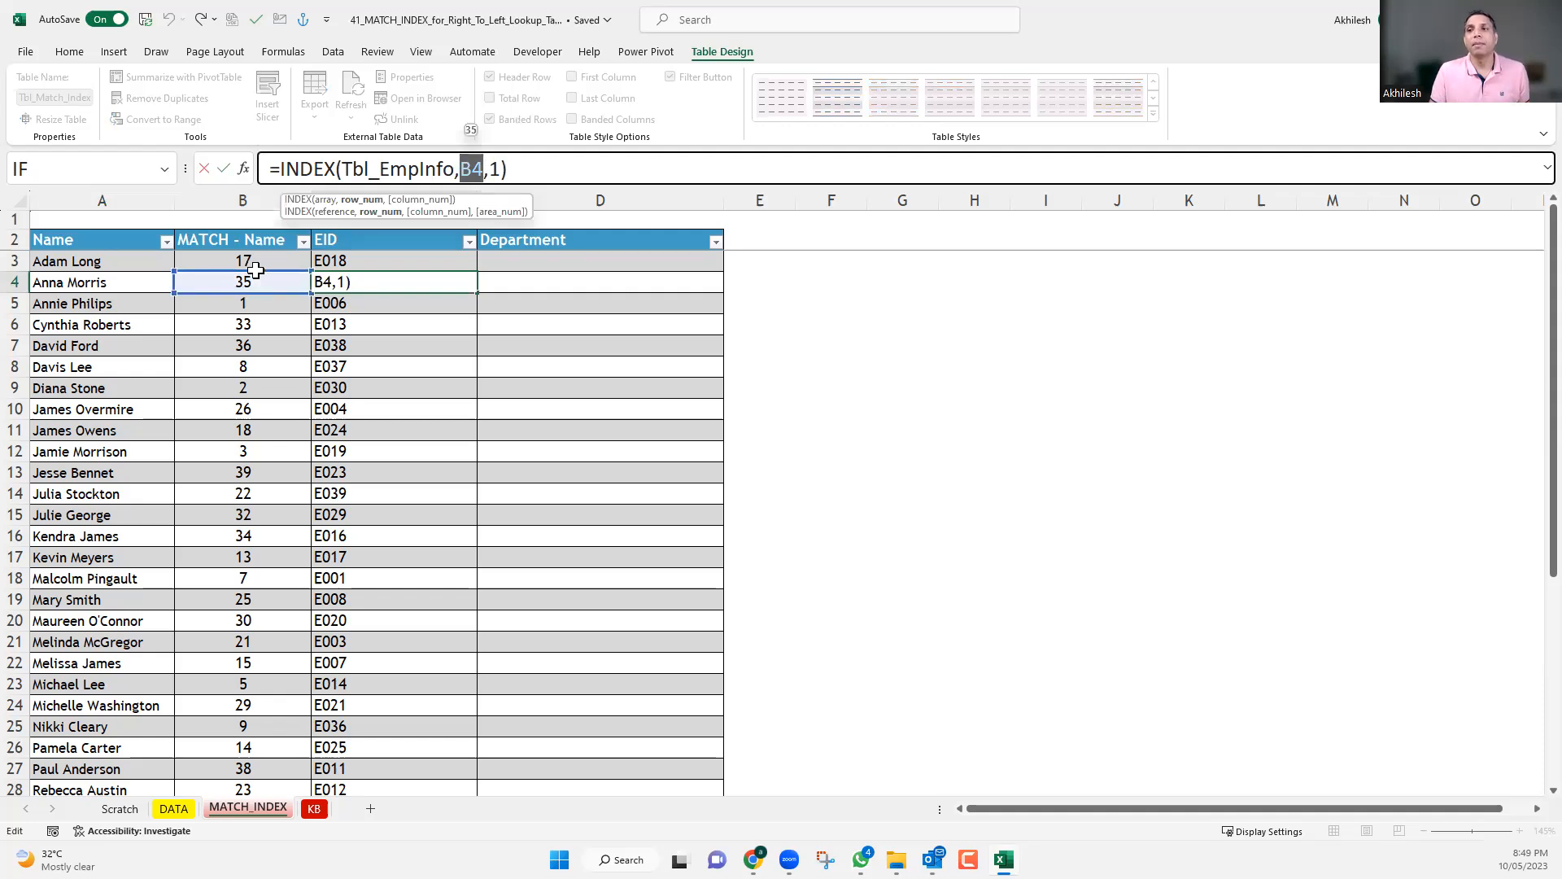
key("ctrl+Return")
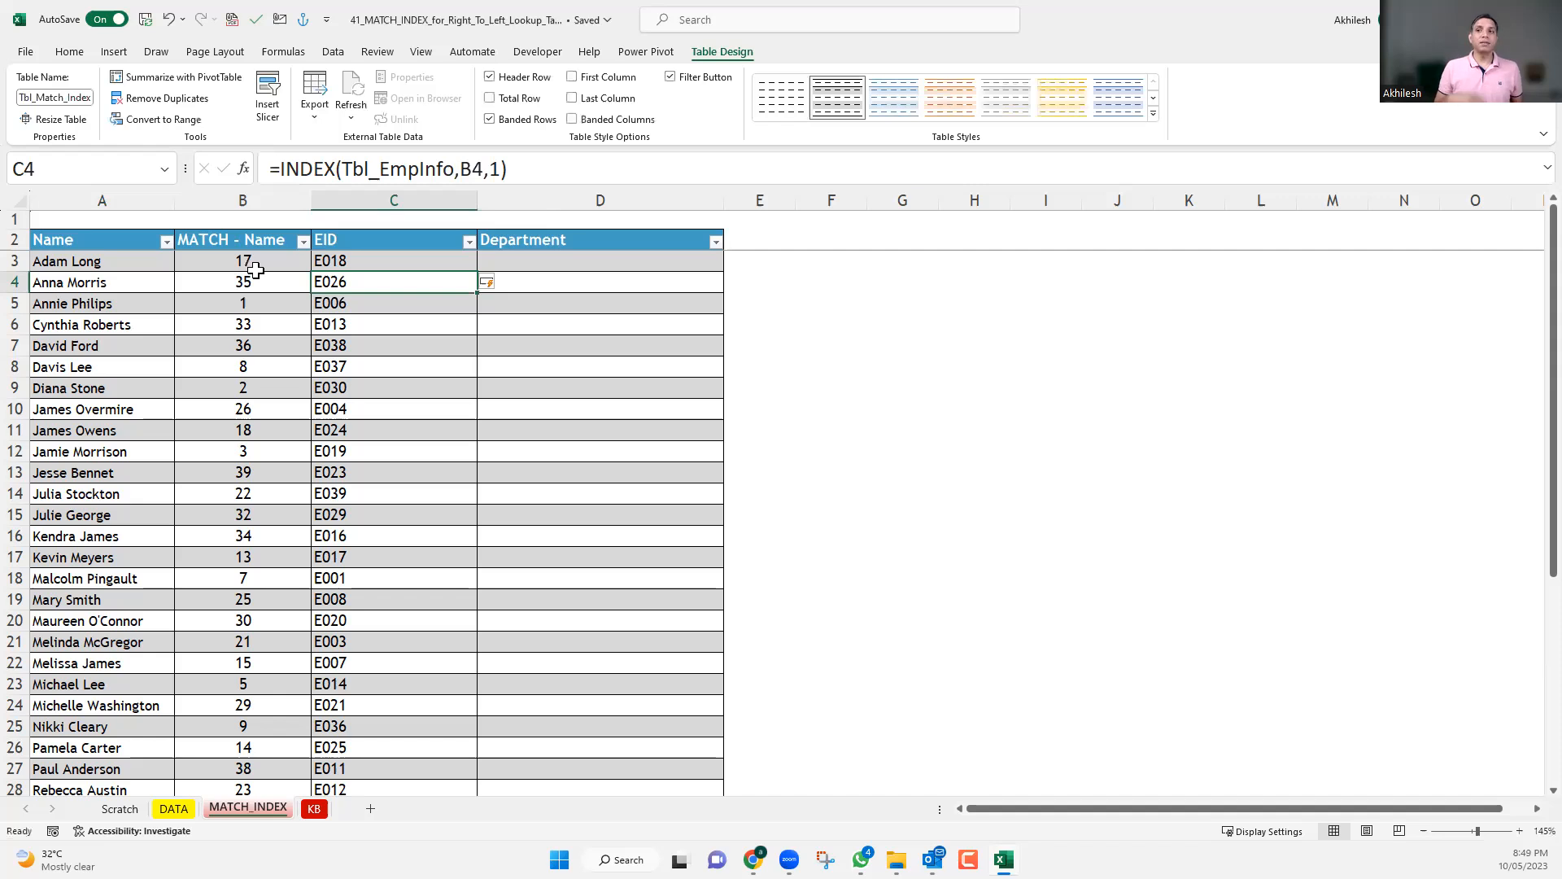
Delete the Department column from the MATCH_INDEX sheet and inspect the column number argument in C3's INDEX formula.
left_click(584, 193)
key("ctrl+minus")
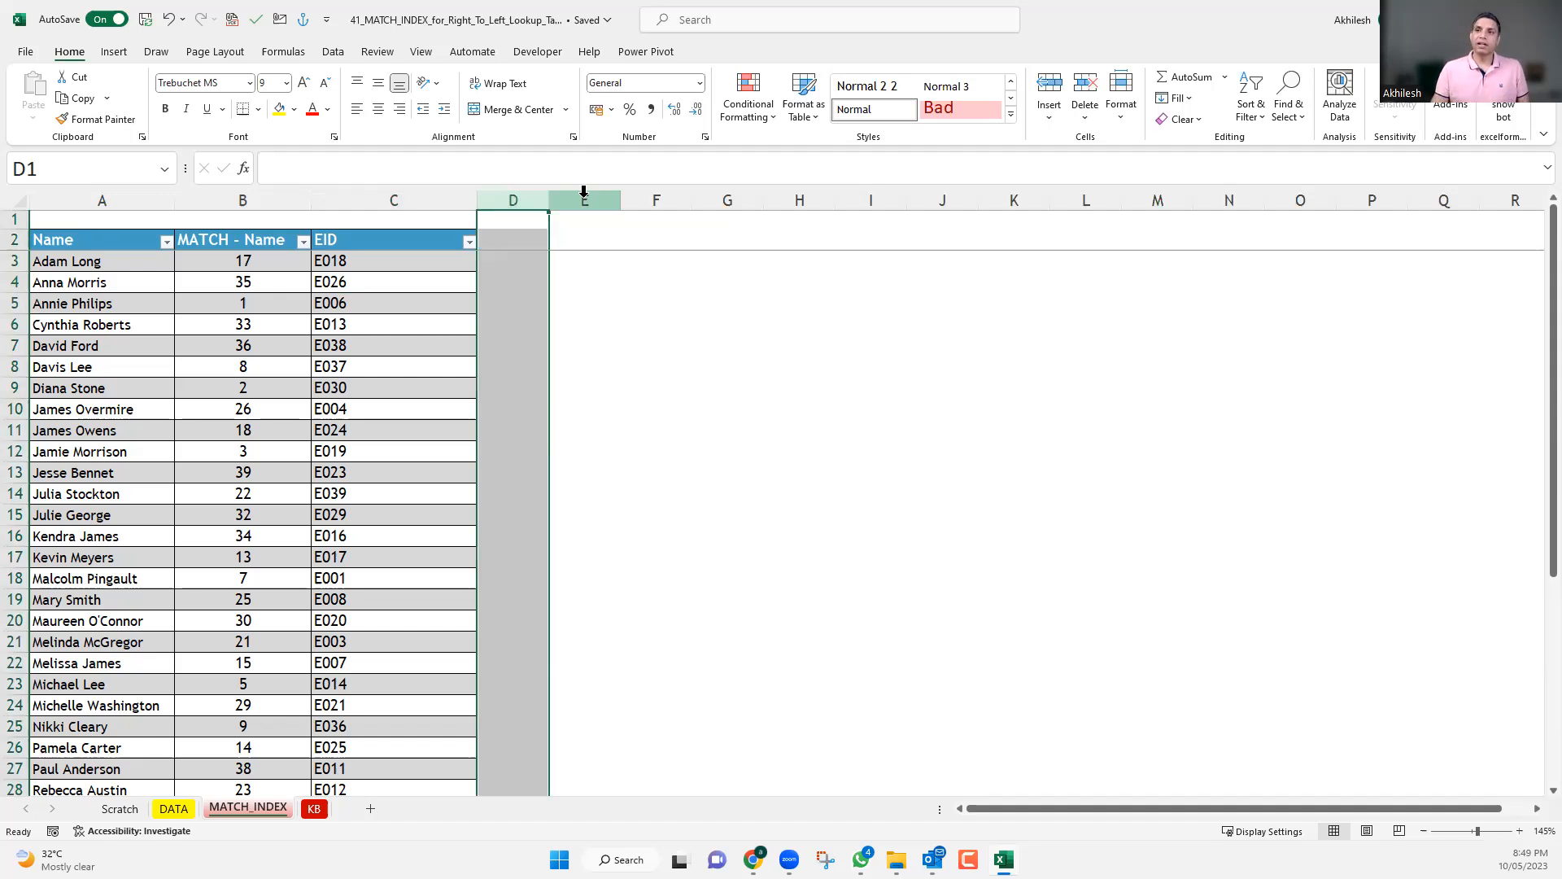
left_click(417, 261)
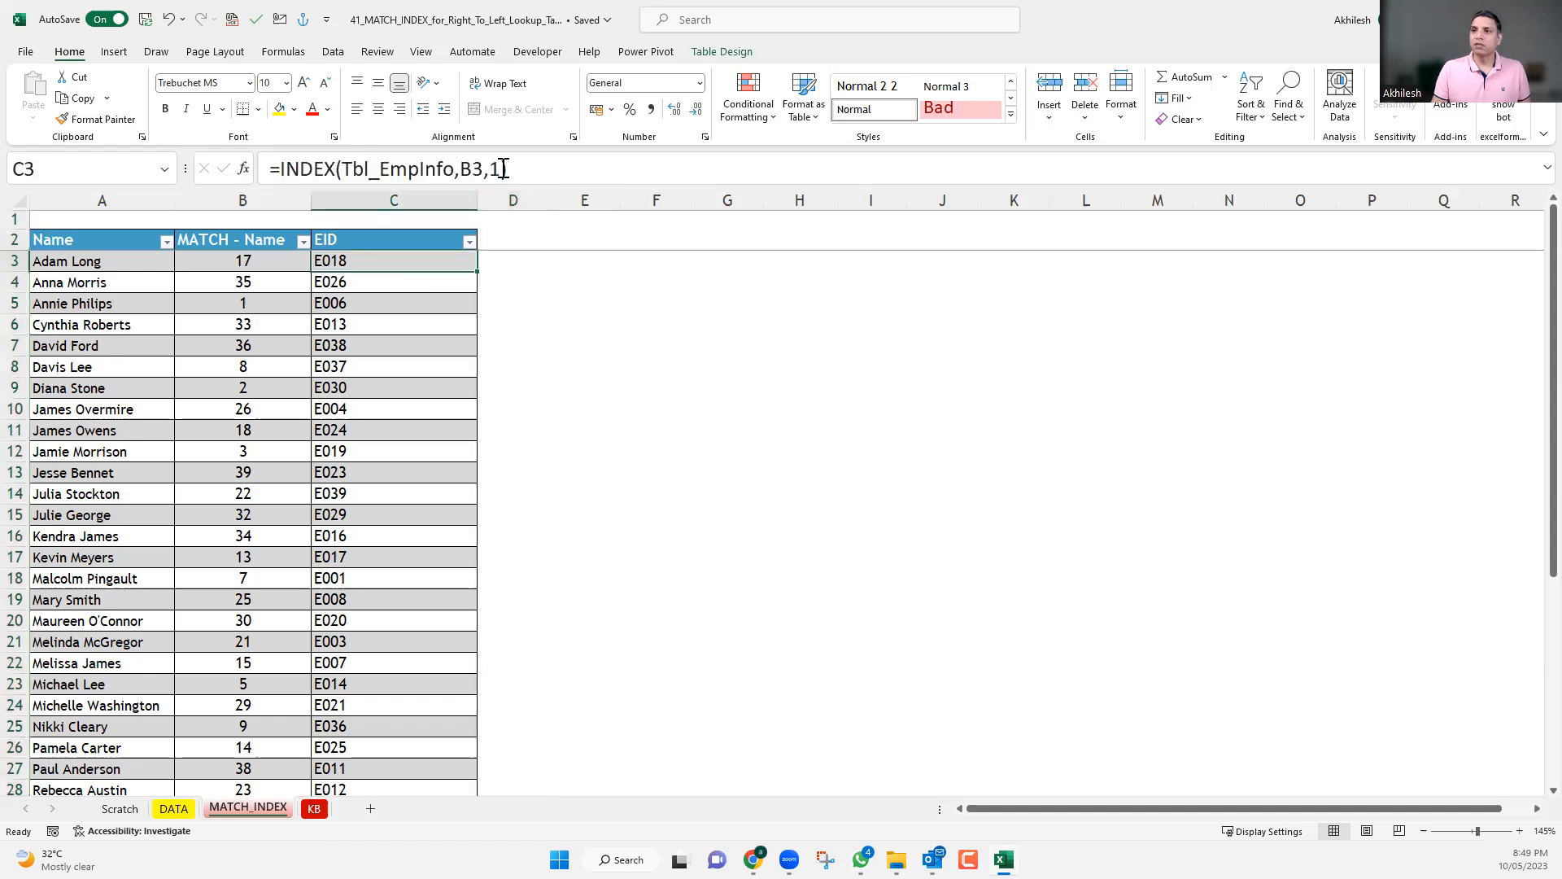
left_click(498, 169)
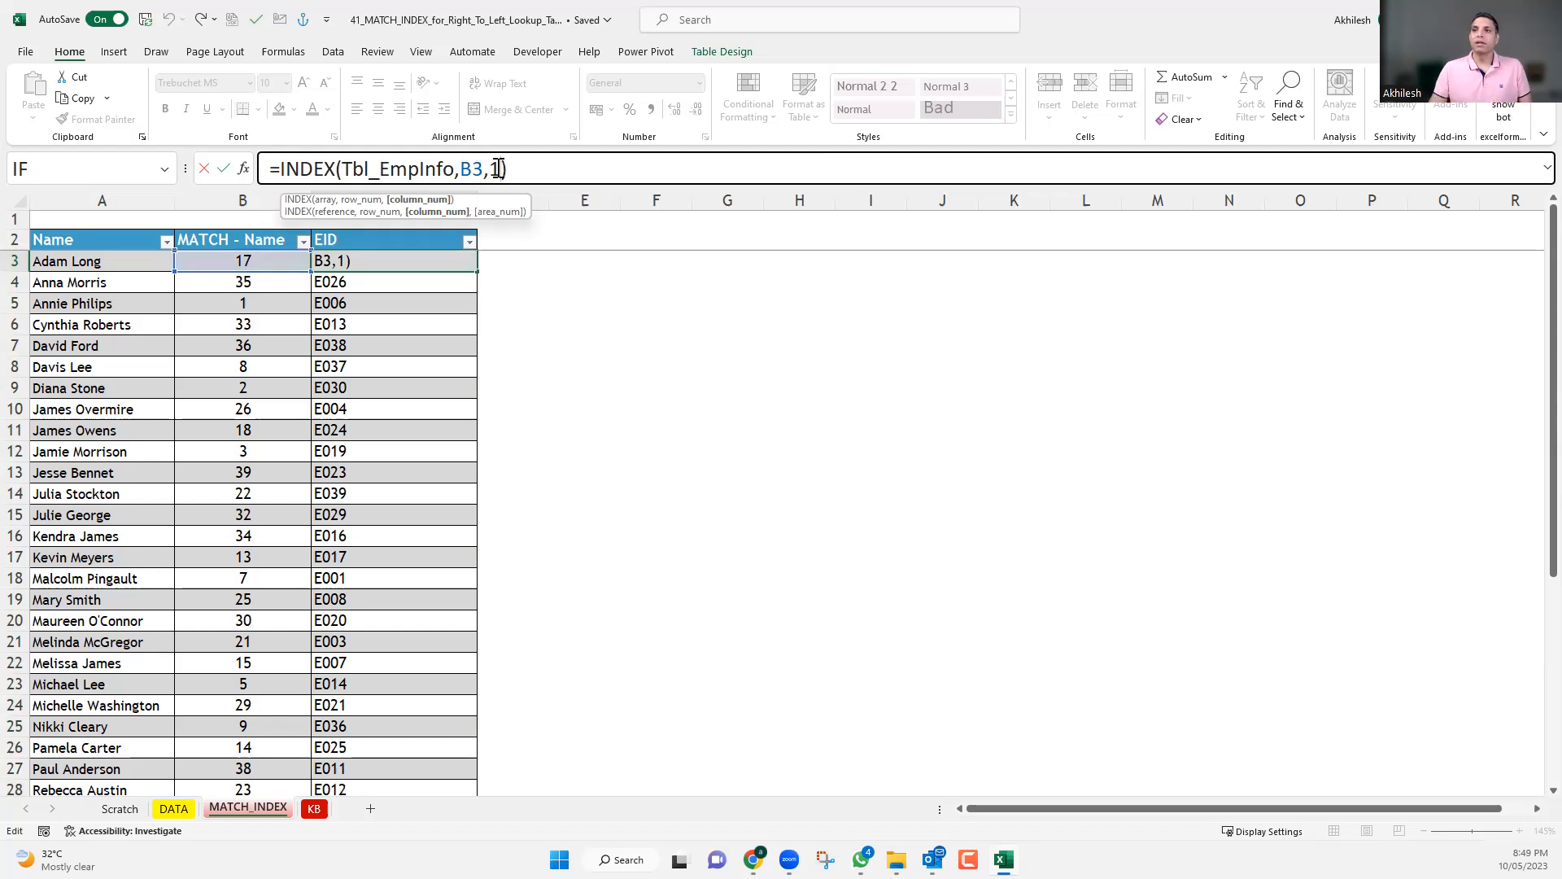
Start a MATCH formula in C1, above the EID header, with C2 as the lookup value.
left_click(389, 221)
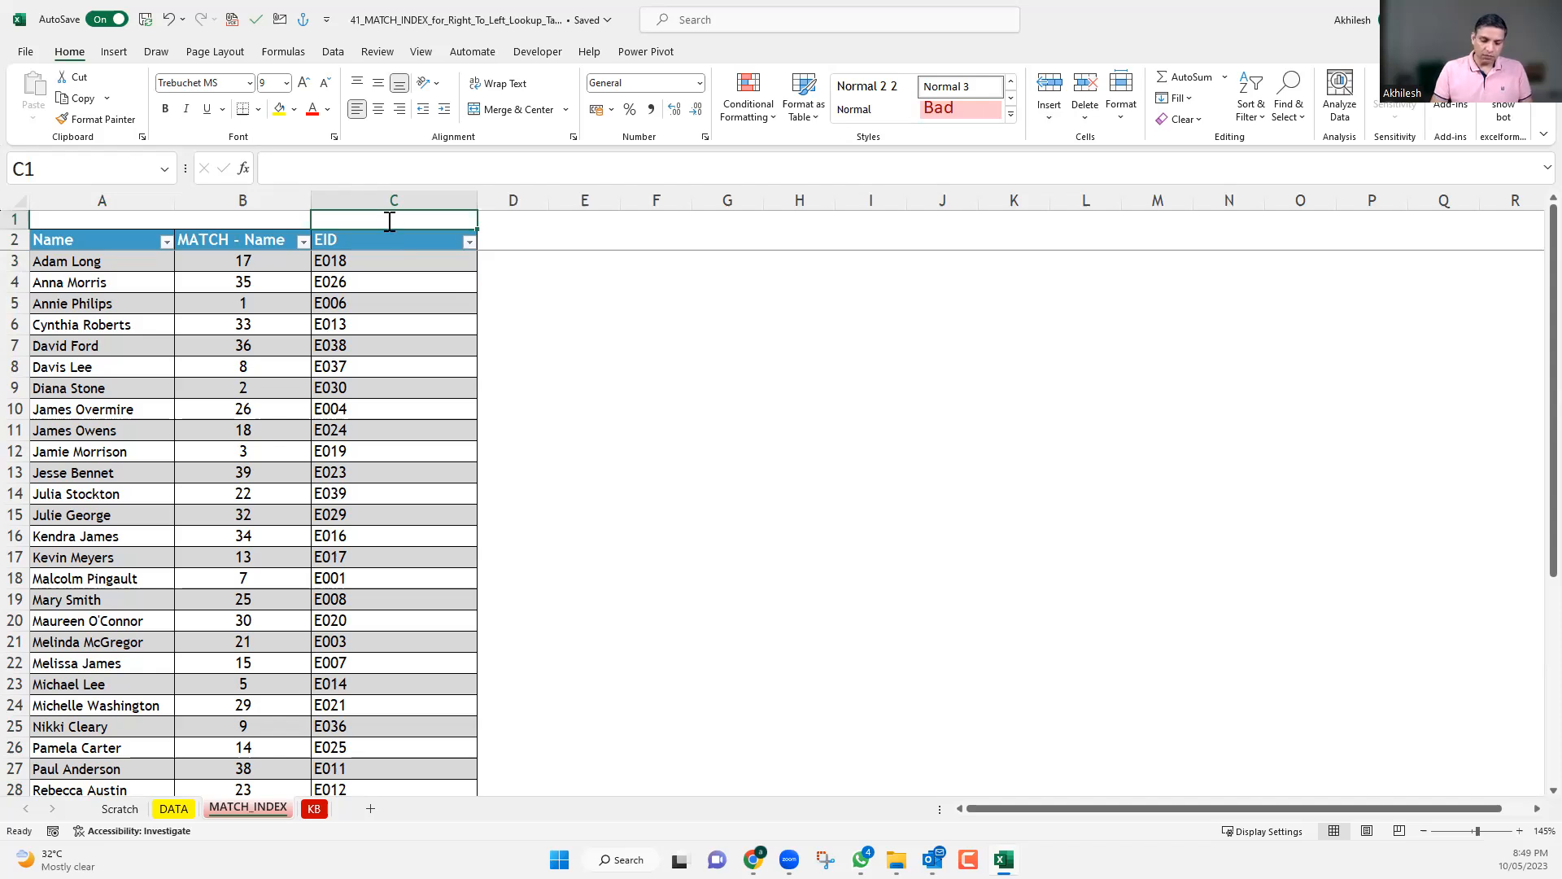
type("=mat")
key("Tab")
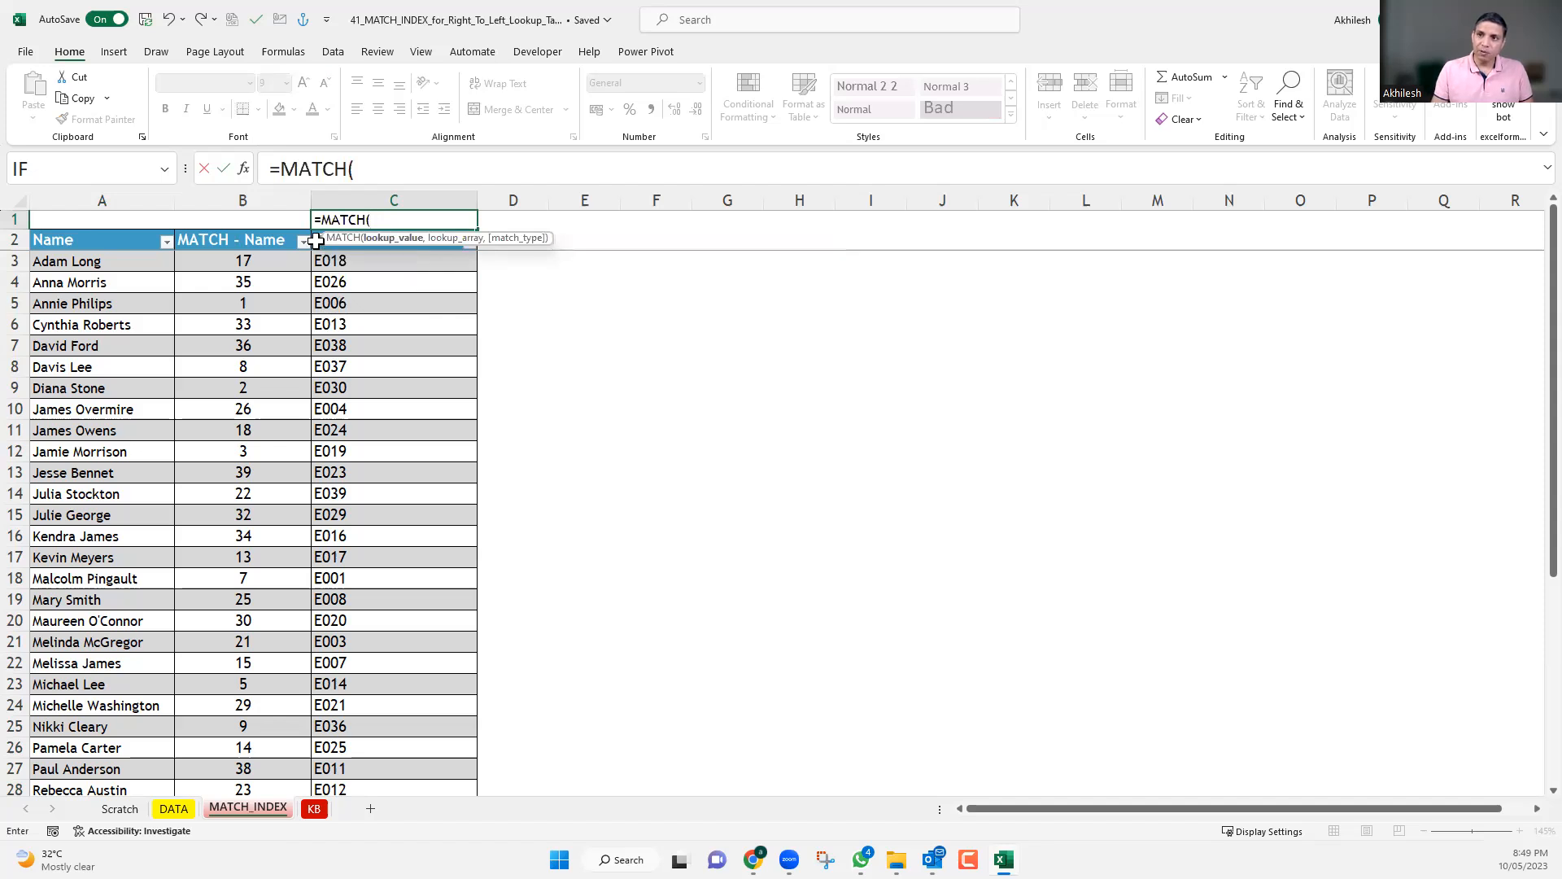
key("Down")
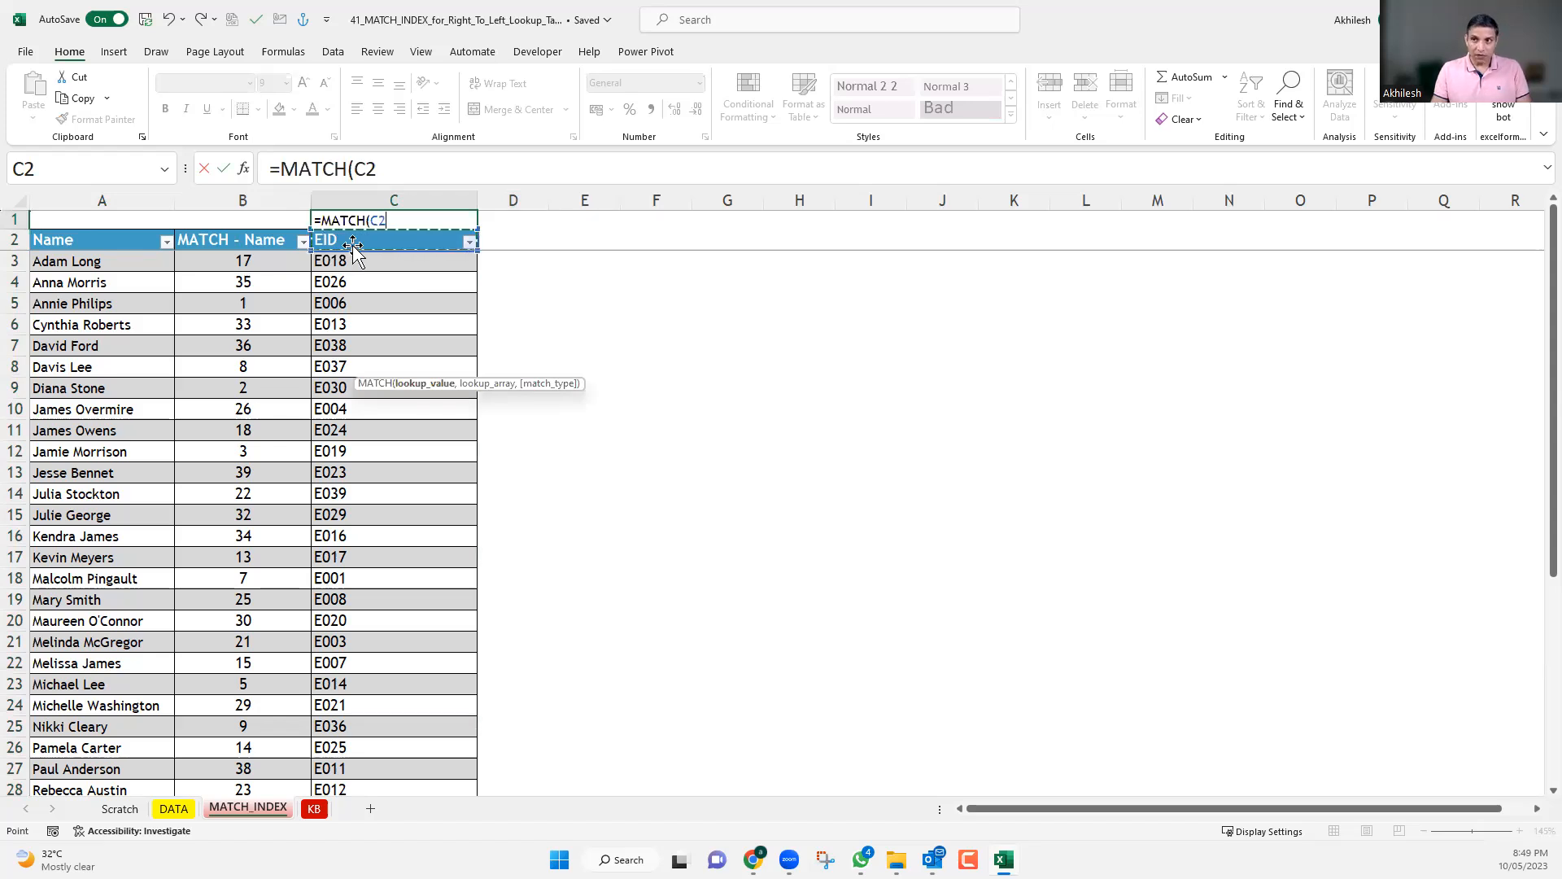
type(",")
Complete the MATCH formula in C1 with DATA!B1:F1 as the lookup array and match type 0, and enter it.
left_click(175, 809)
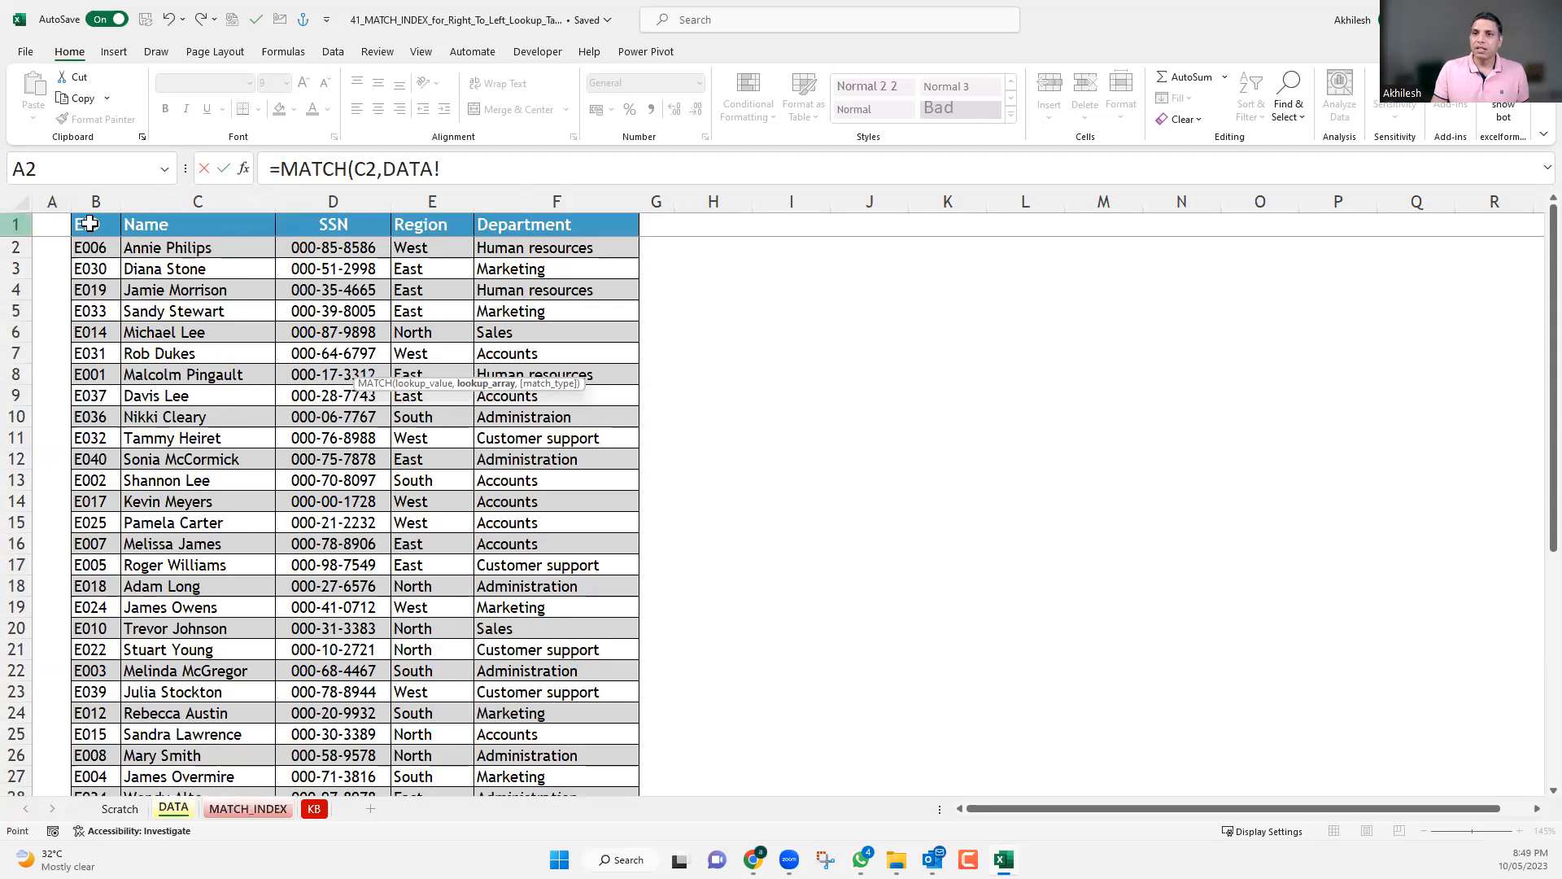
left_click_drag(89, 224, 566, 227)
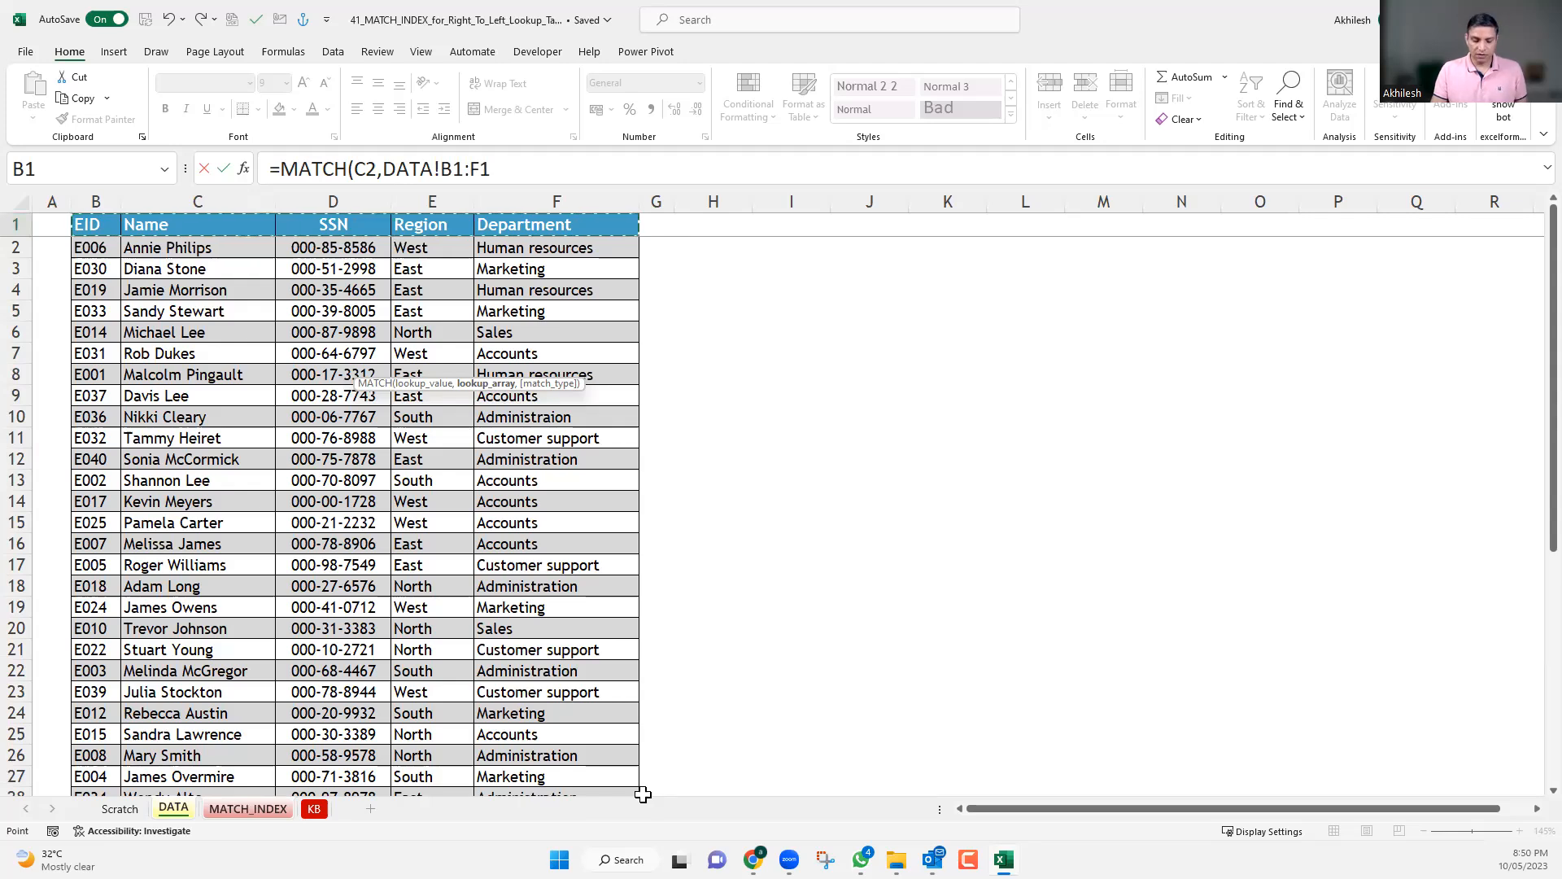
type(",0")
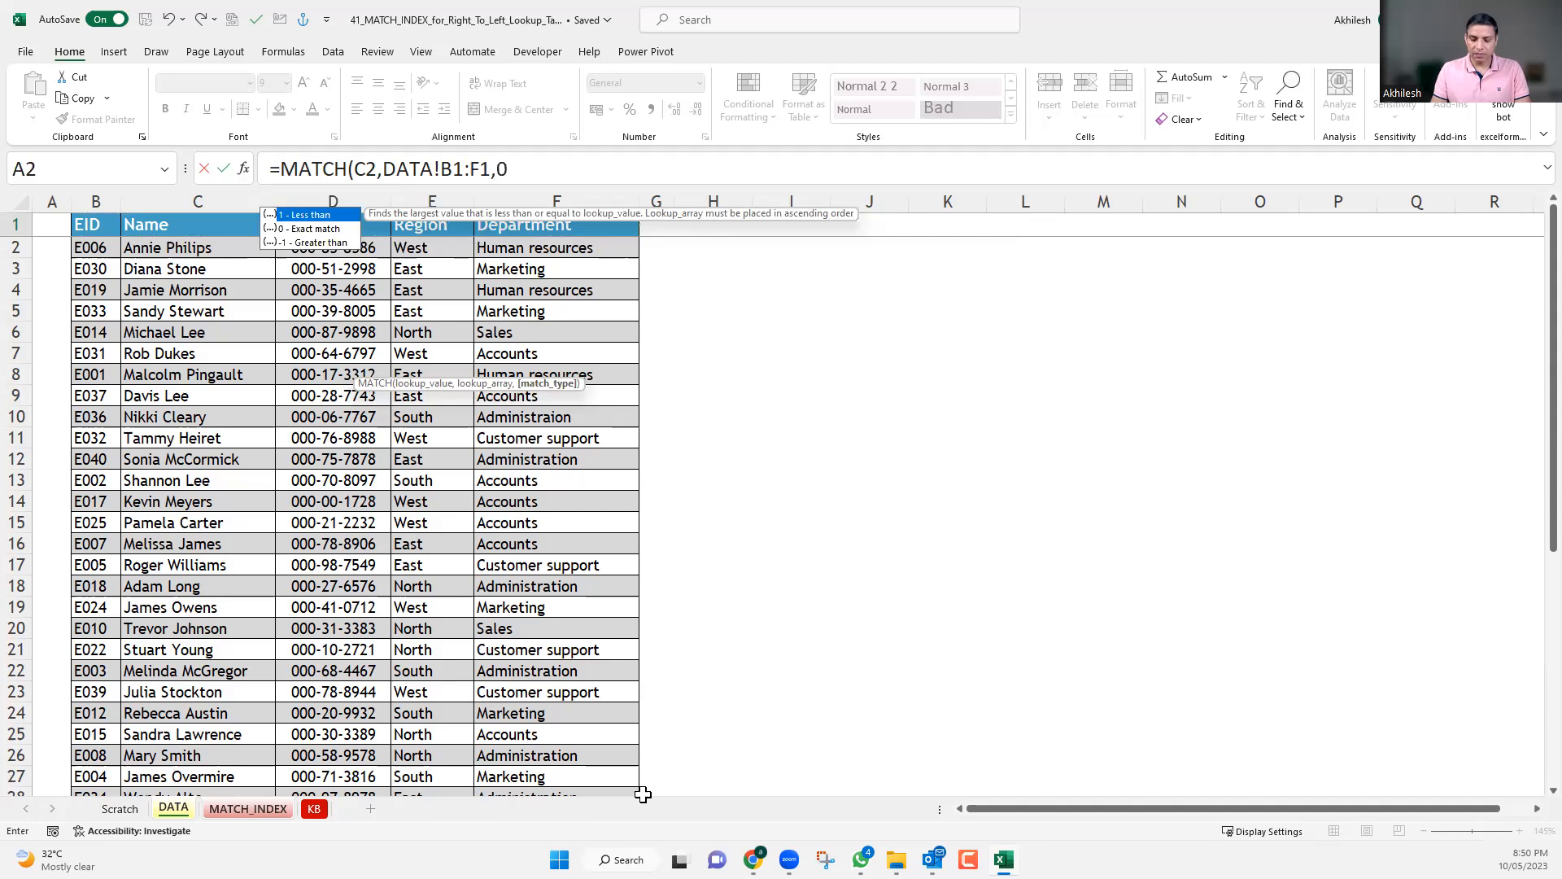
type(")")
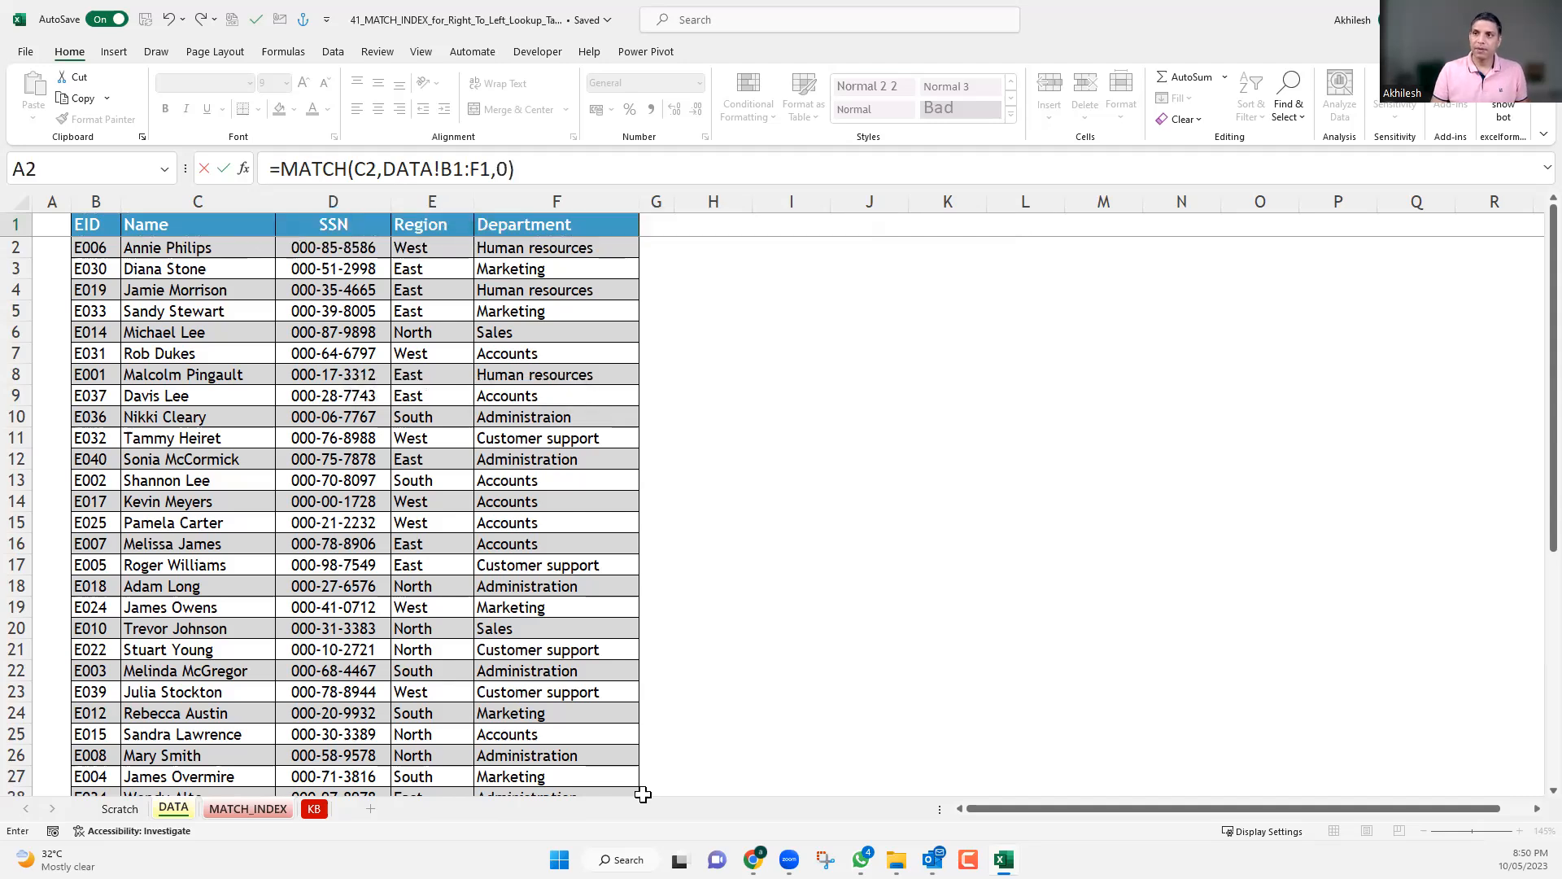
key("Return")
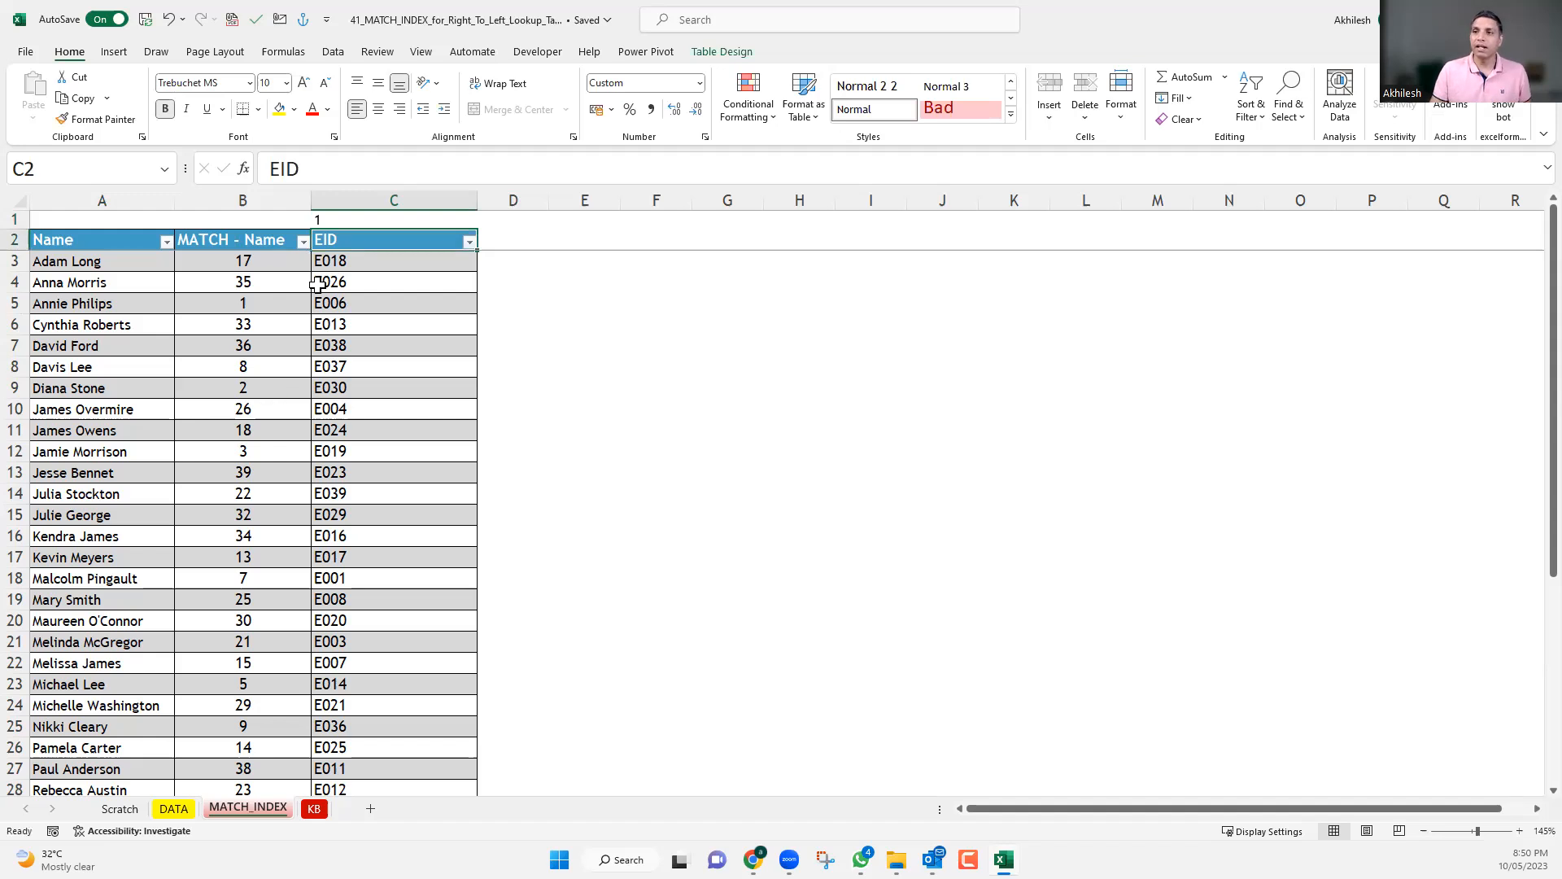
Replace the hard-coded column number in C3's INDEX formula with the absolute reference $C$1 and enter the formula.
left_click(344, 219)
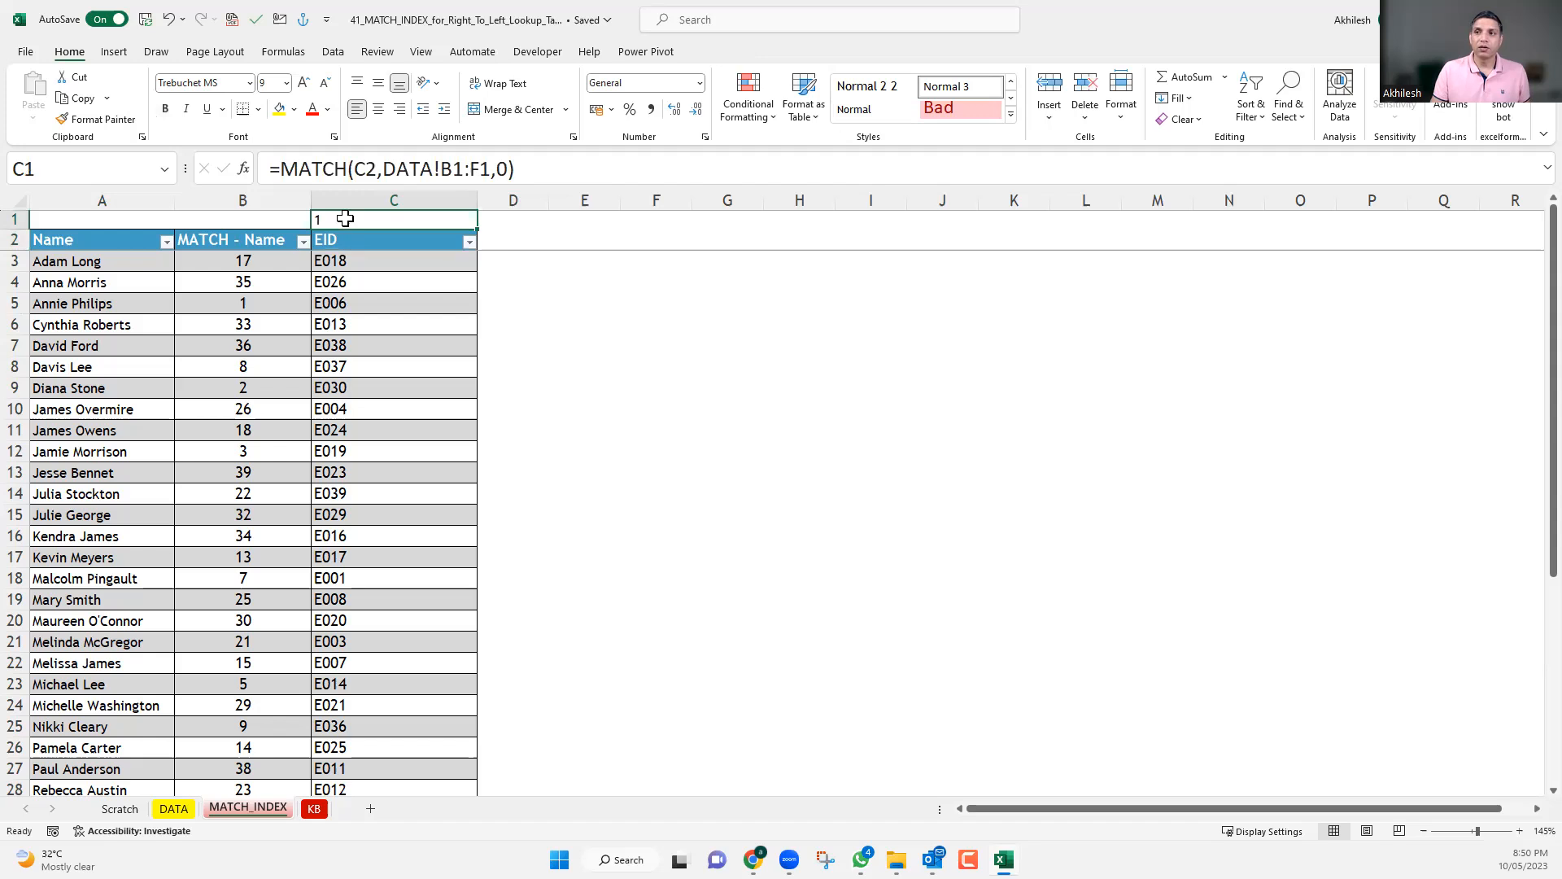
left_click(350, 241)
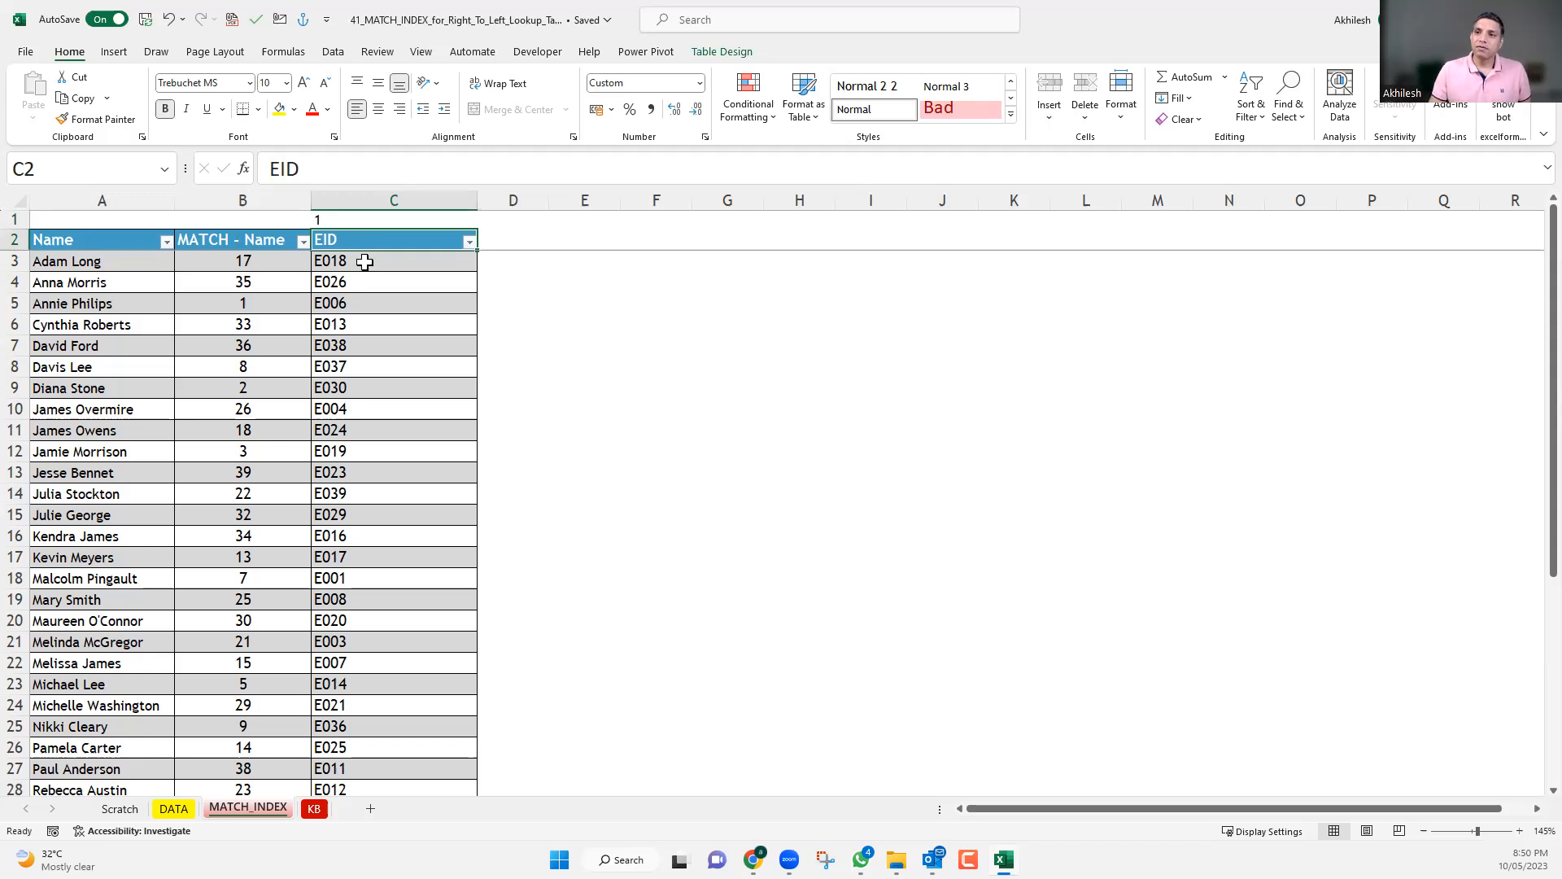
double_click(374, 261)
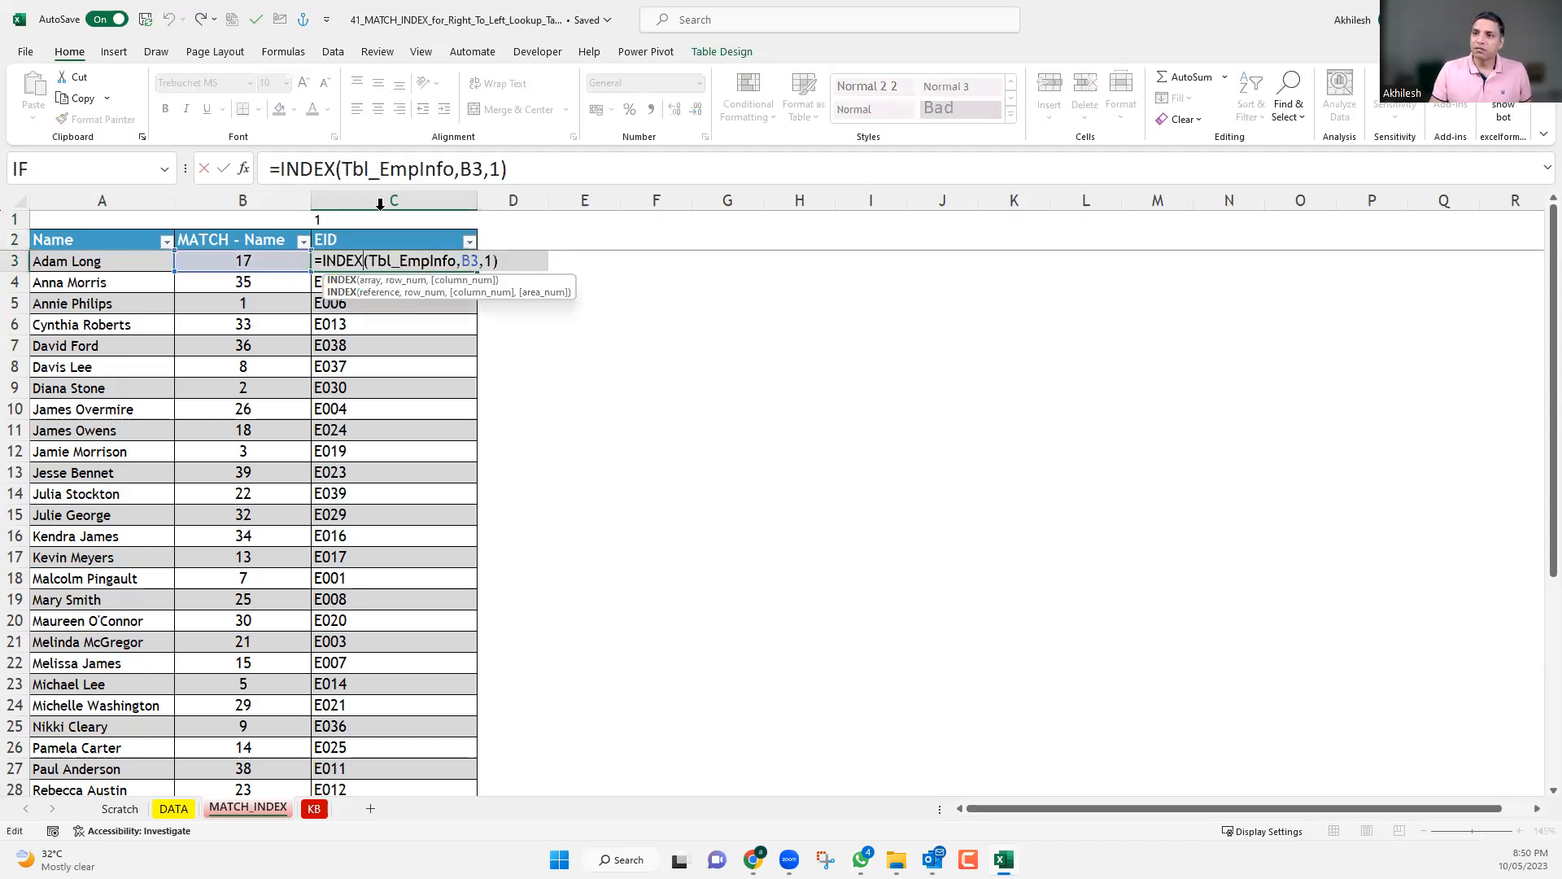
key("End")
key("Left")
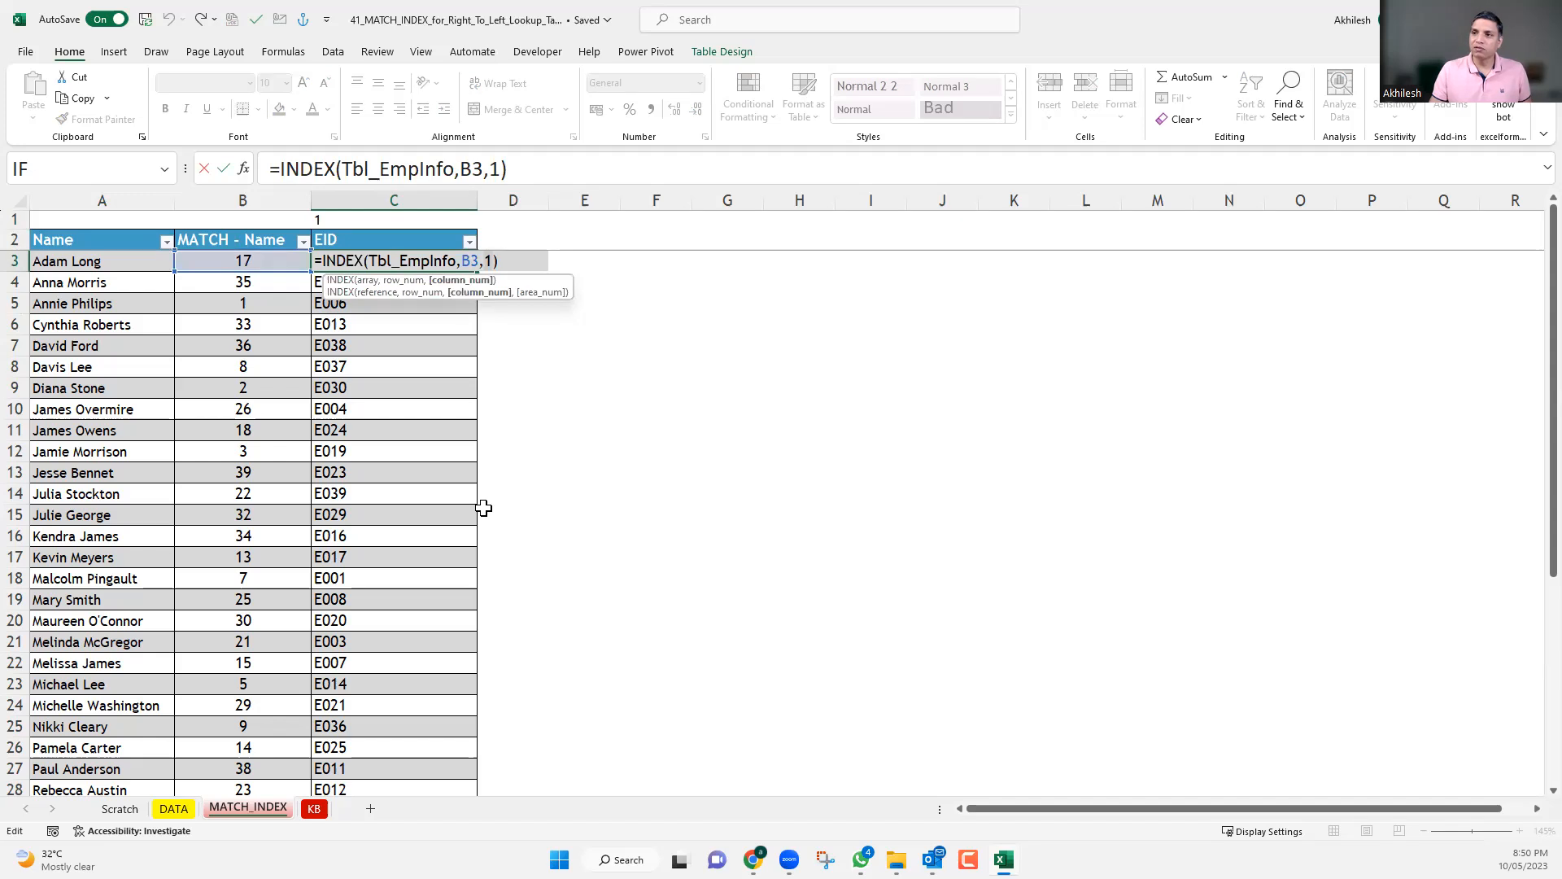
key("shift+Left")
left_click(366, 221)
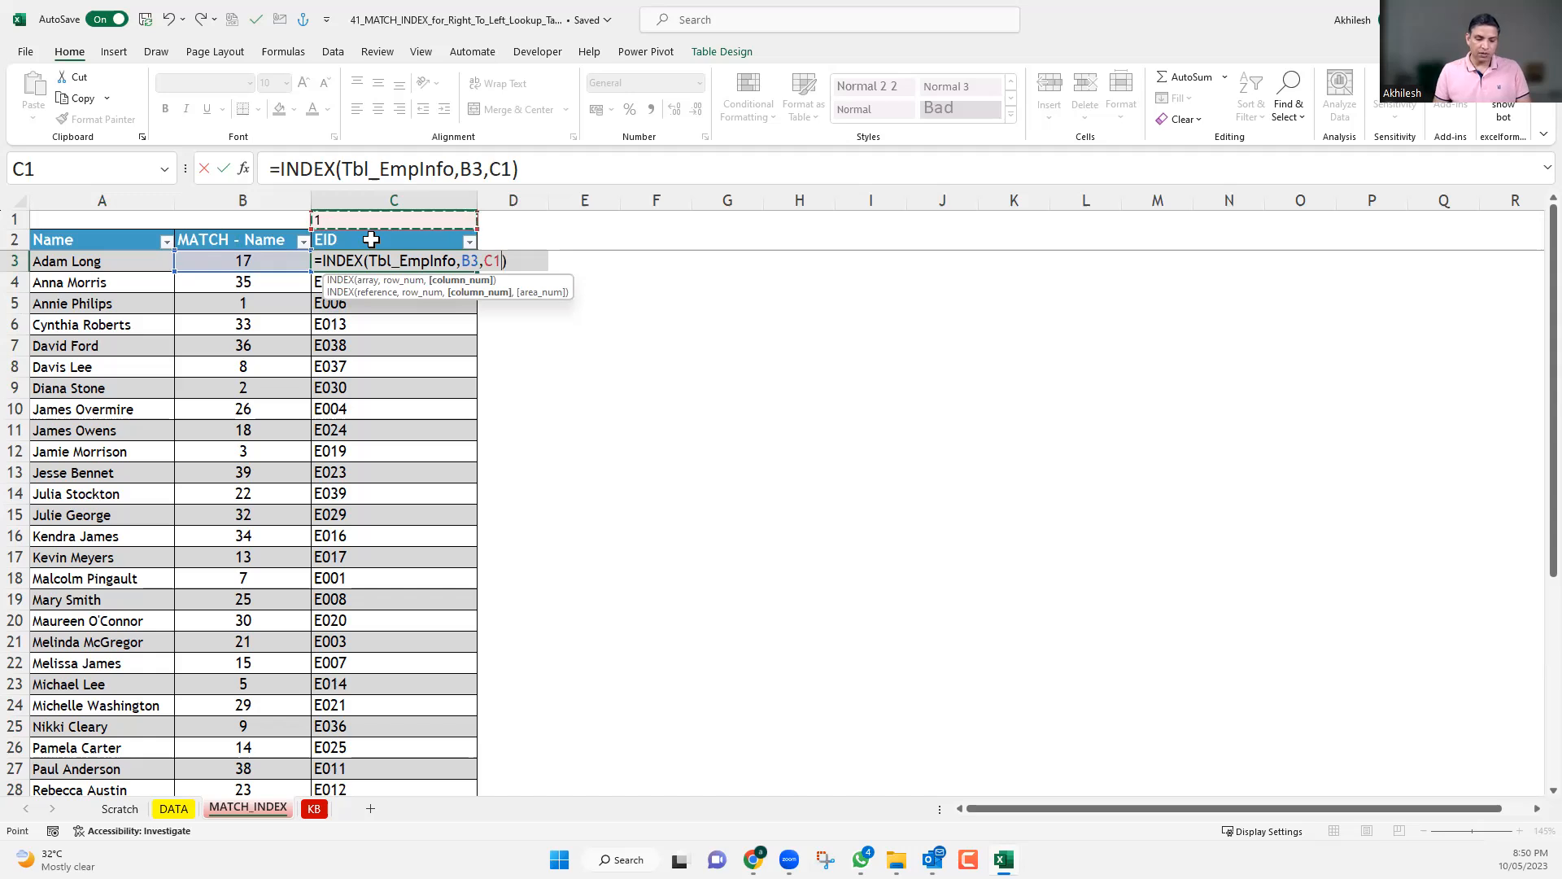
key("F4")
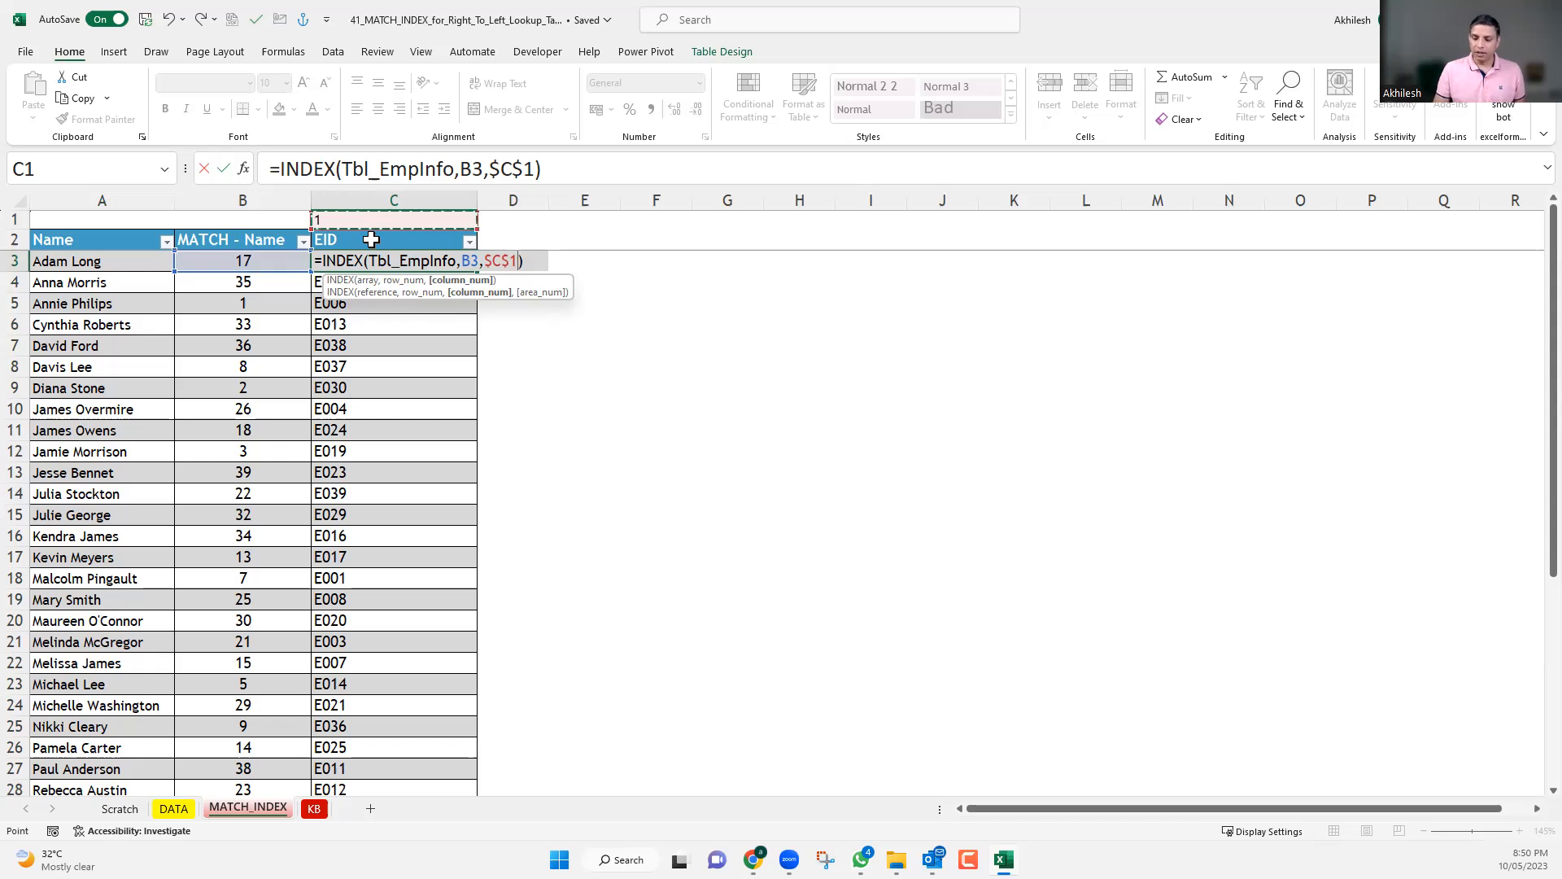
key("Return")
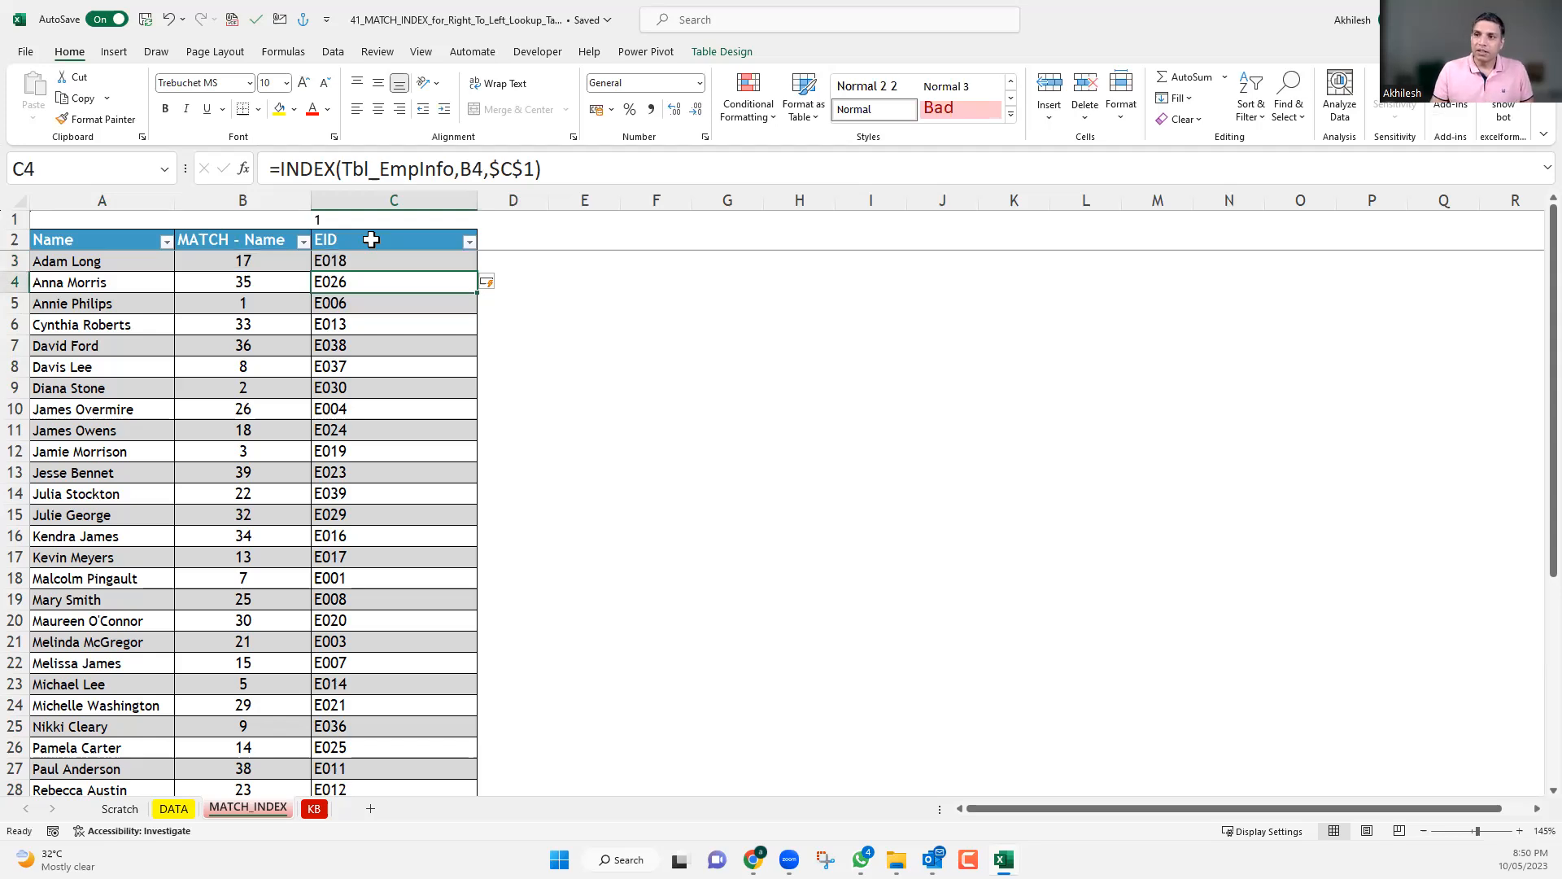
Change the header in C2 from EID to Department, and check the column position in C1 and the looked-up values below.
left_click(371, 239)
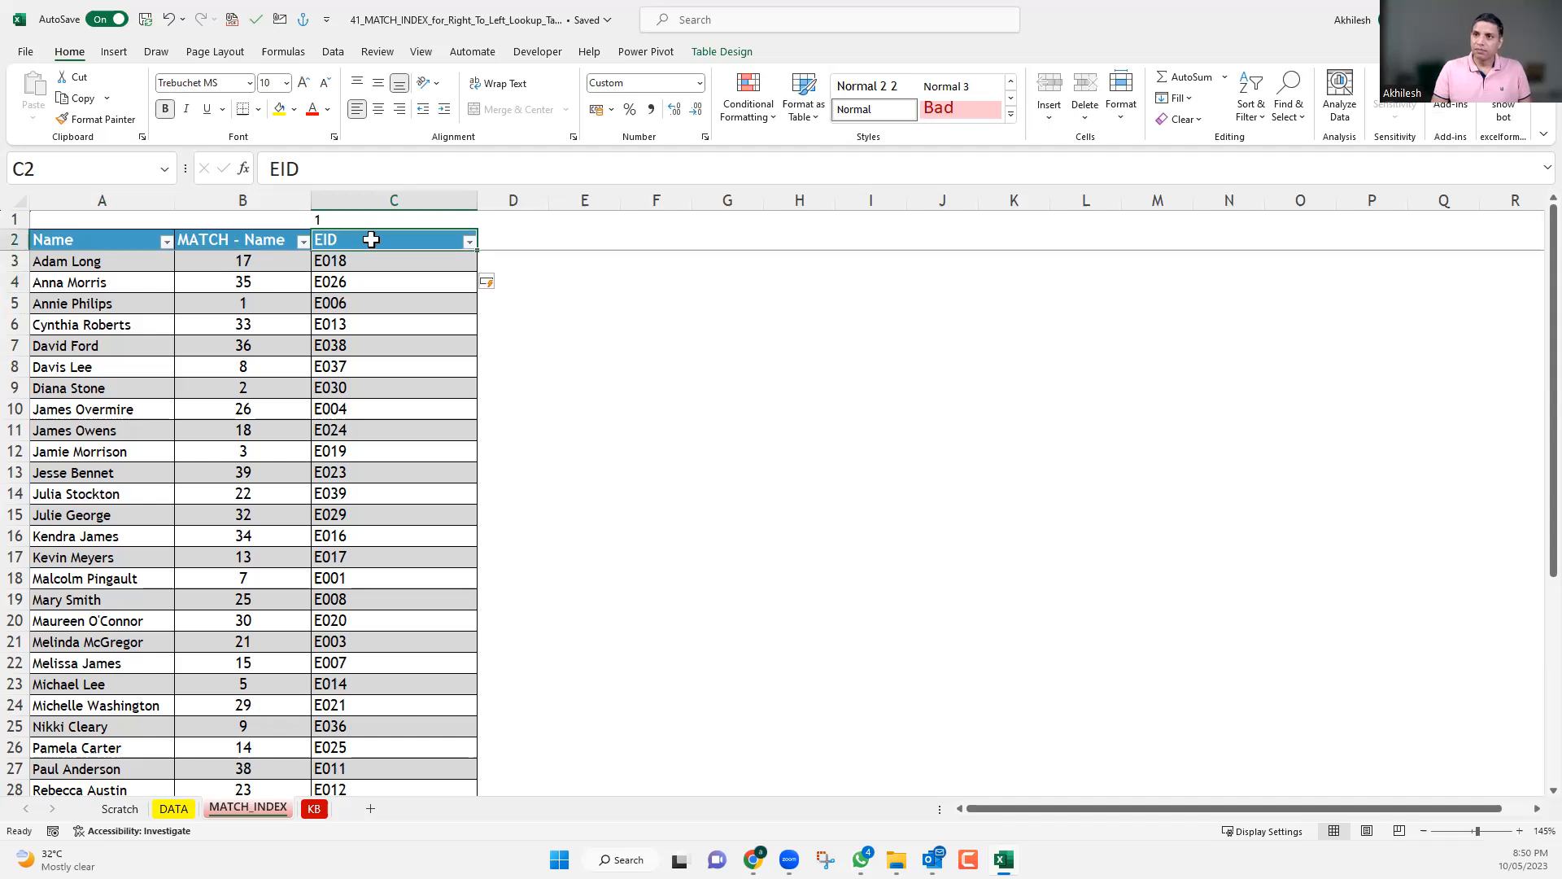
type("Dep")
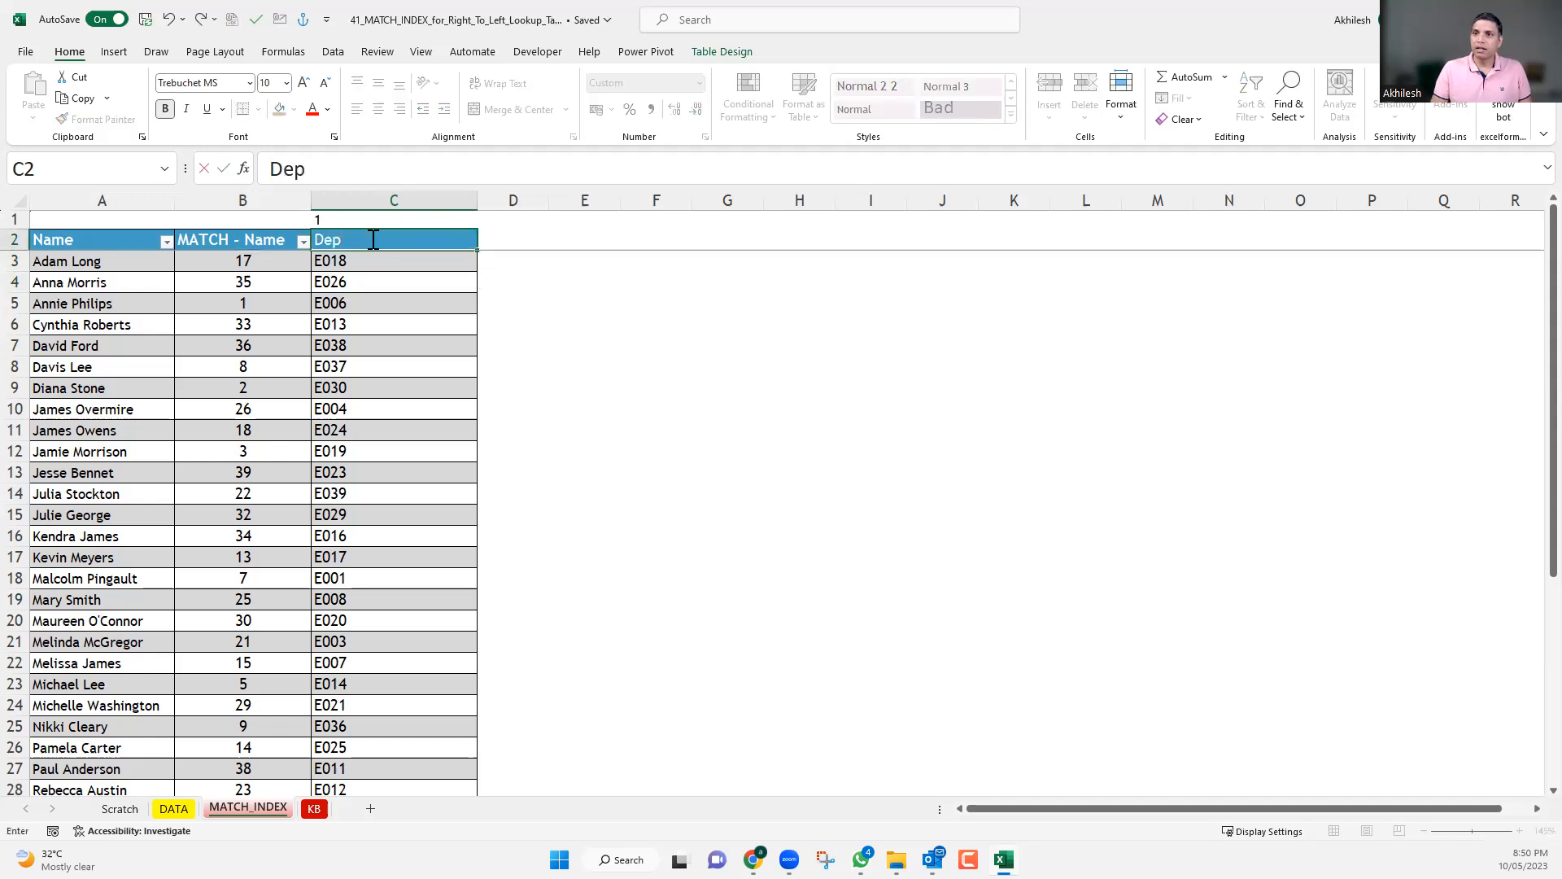
type("artment")
key("Return")
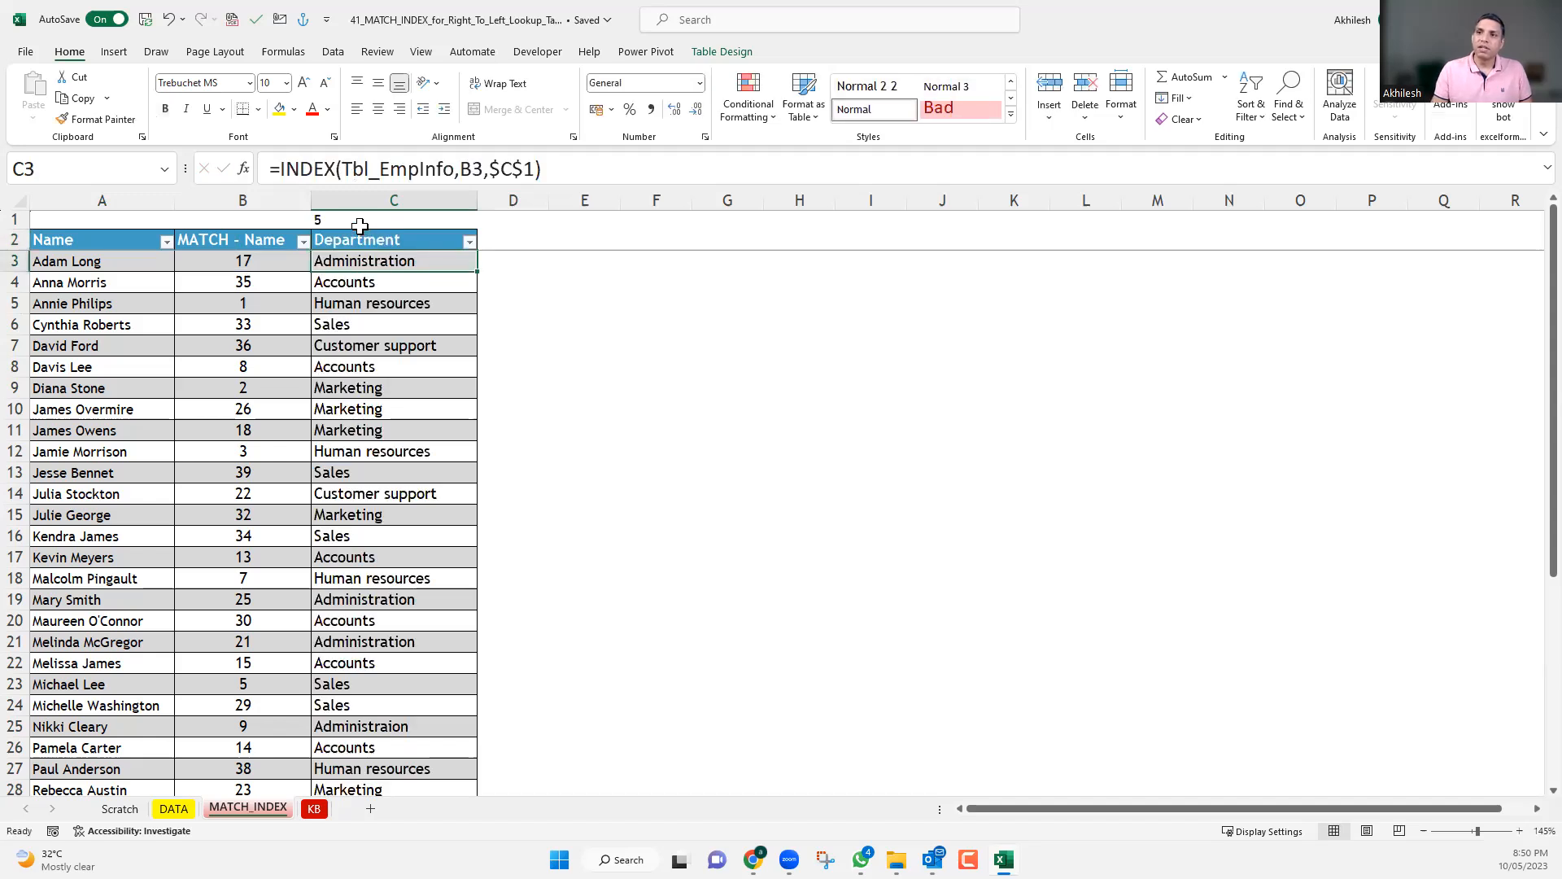
left_click(358, 220)
left_click_drag(379, 264, 376, 698)
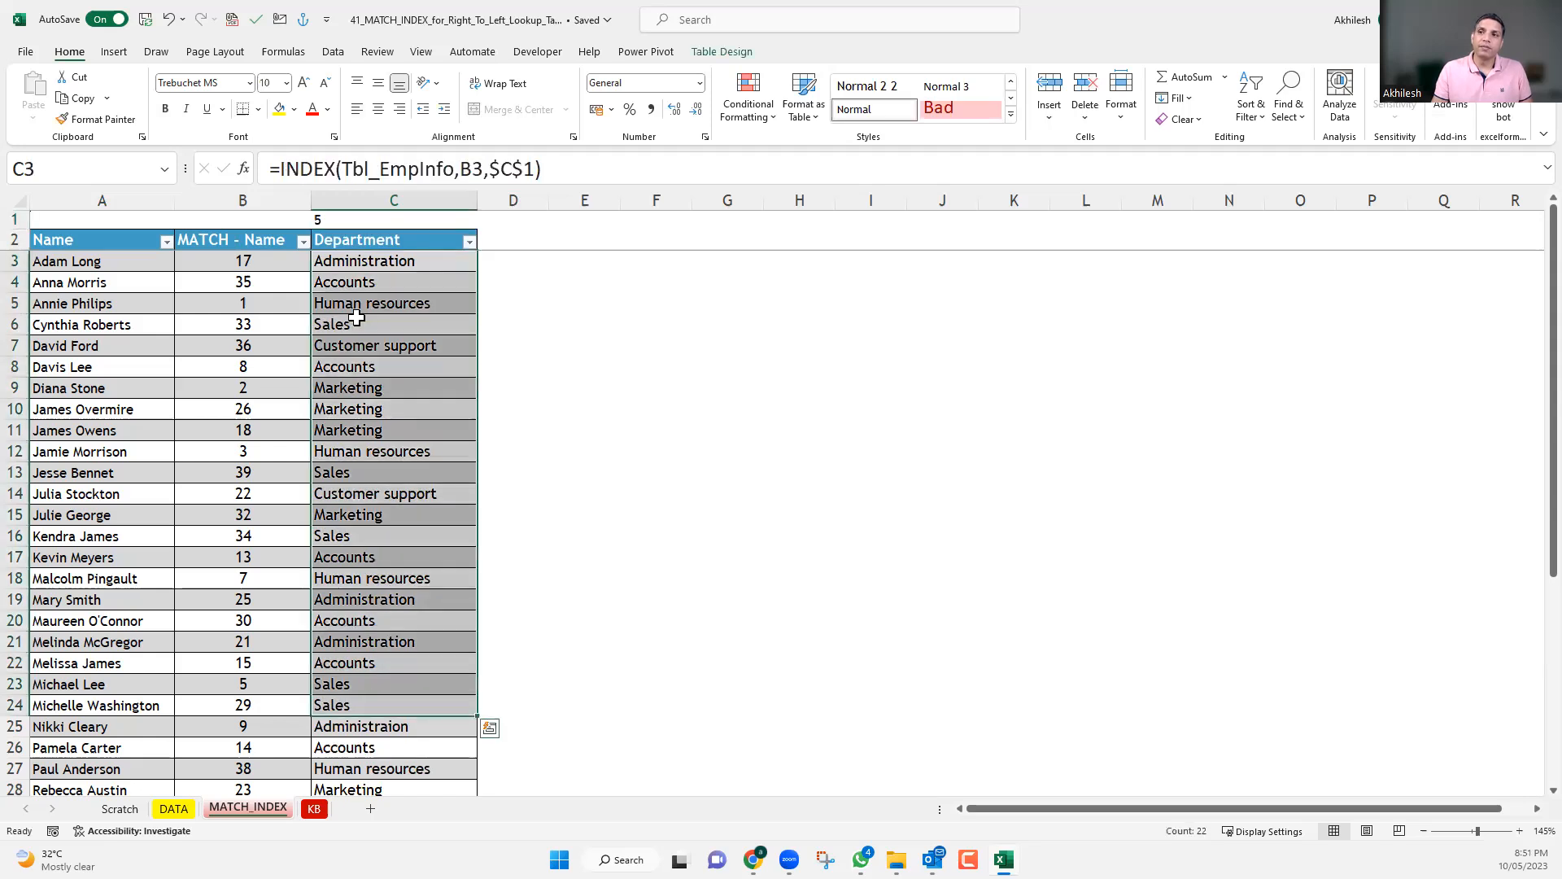
Change the header in C2 to SSN, and check the column position in C1 and the looked-up values below.
left_click(366, 244)
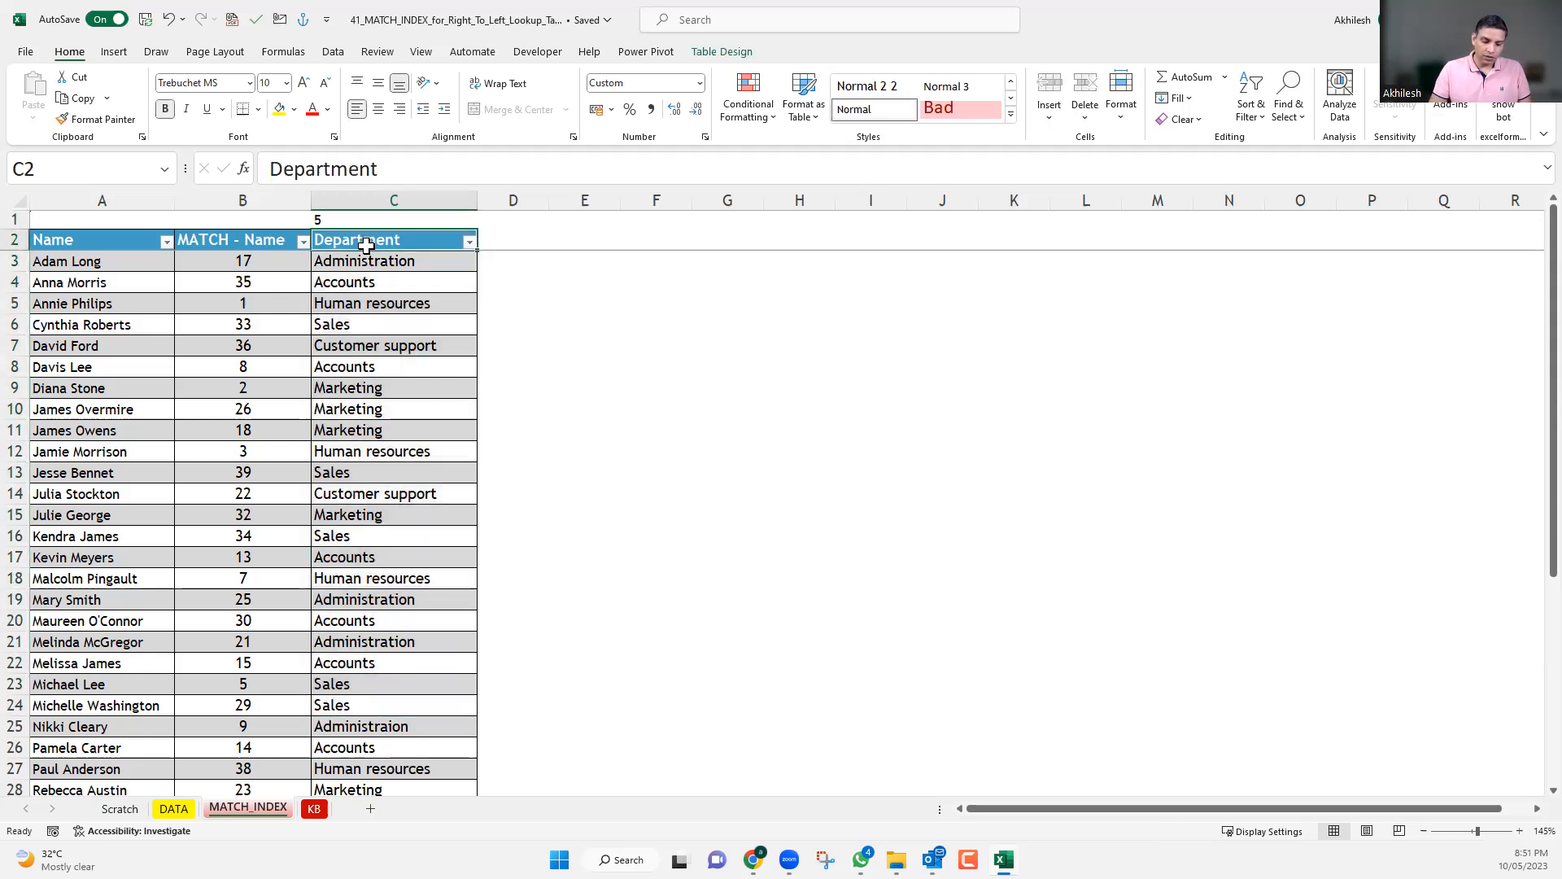
type("SN")
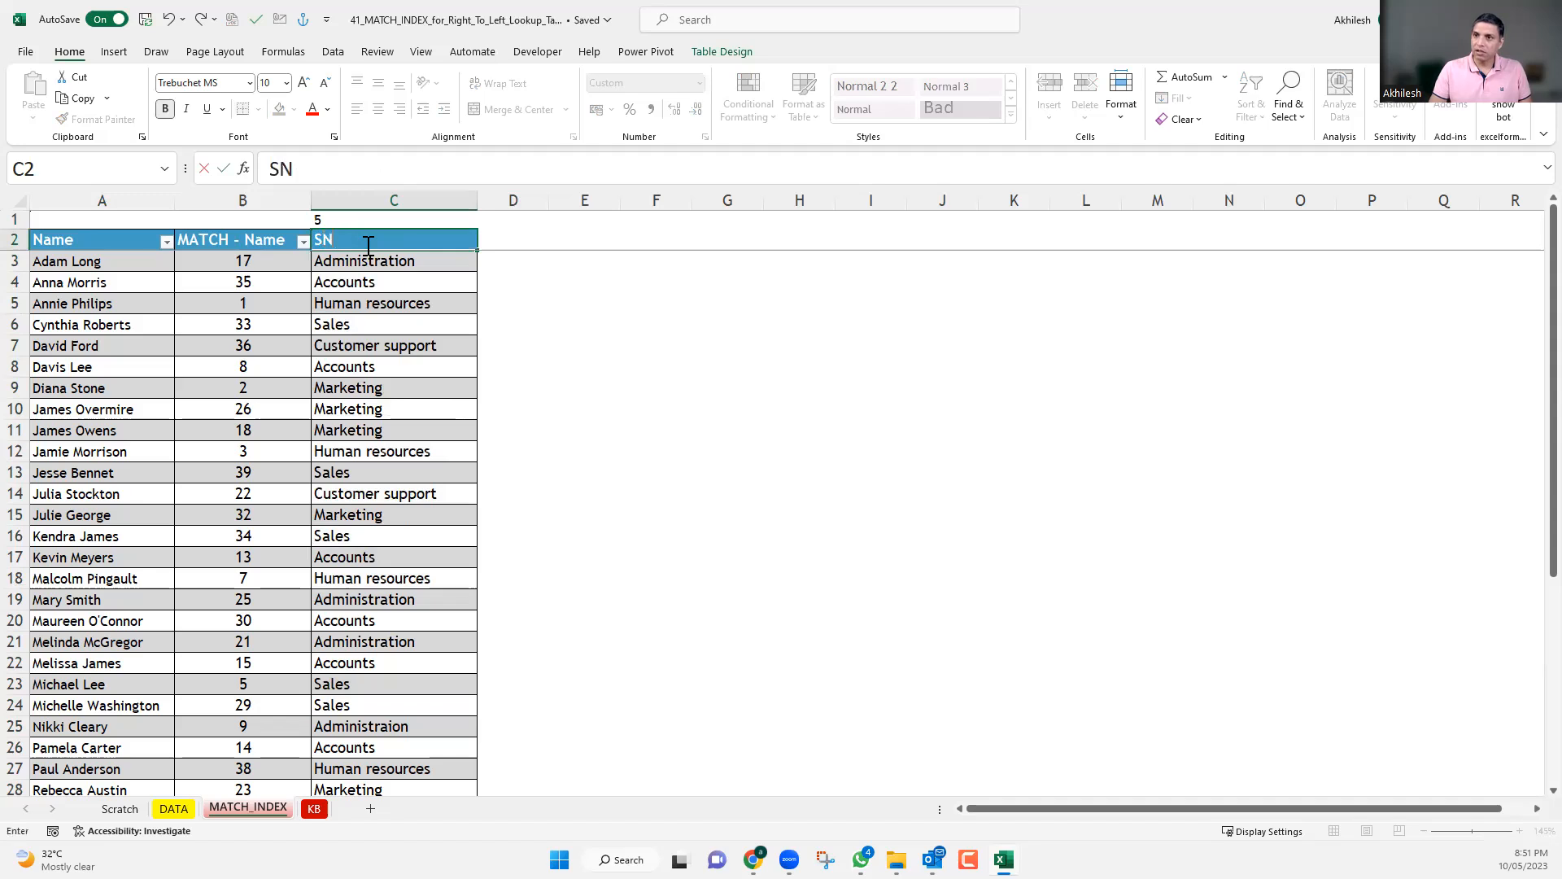
key("BackSpace")
type("SN")
key("Return")
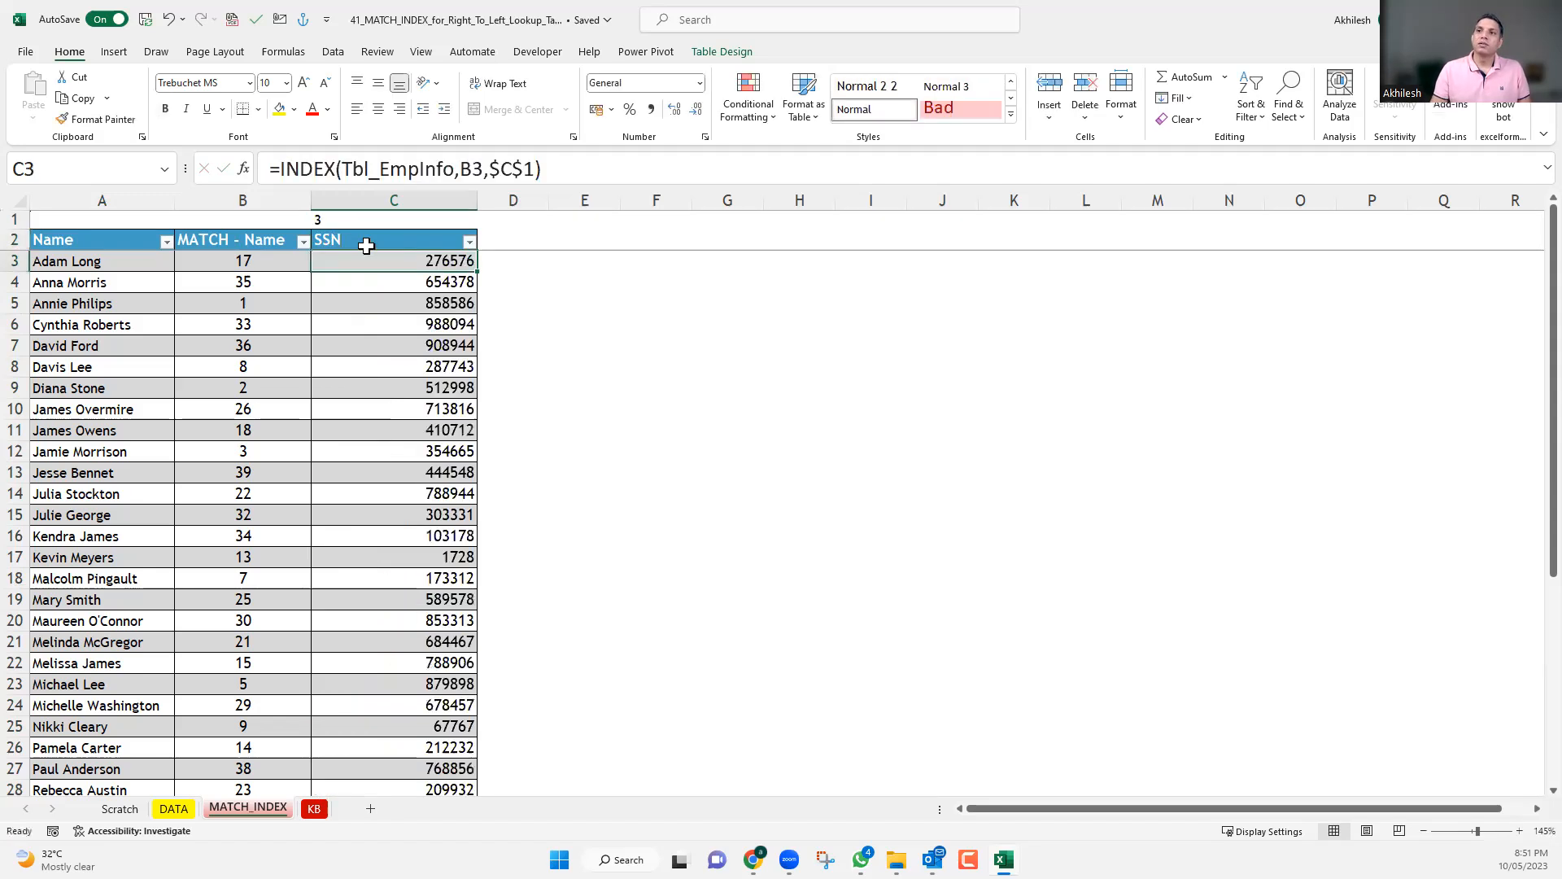
left_click(358, 213)
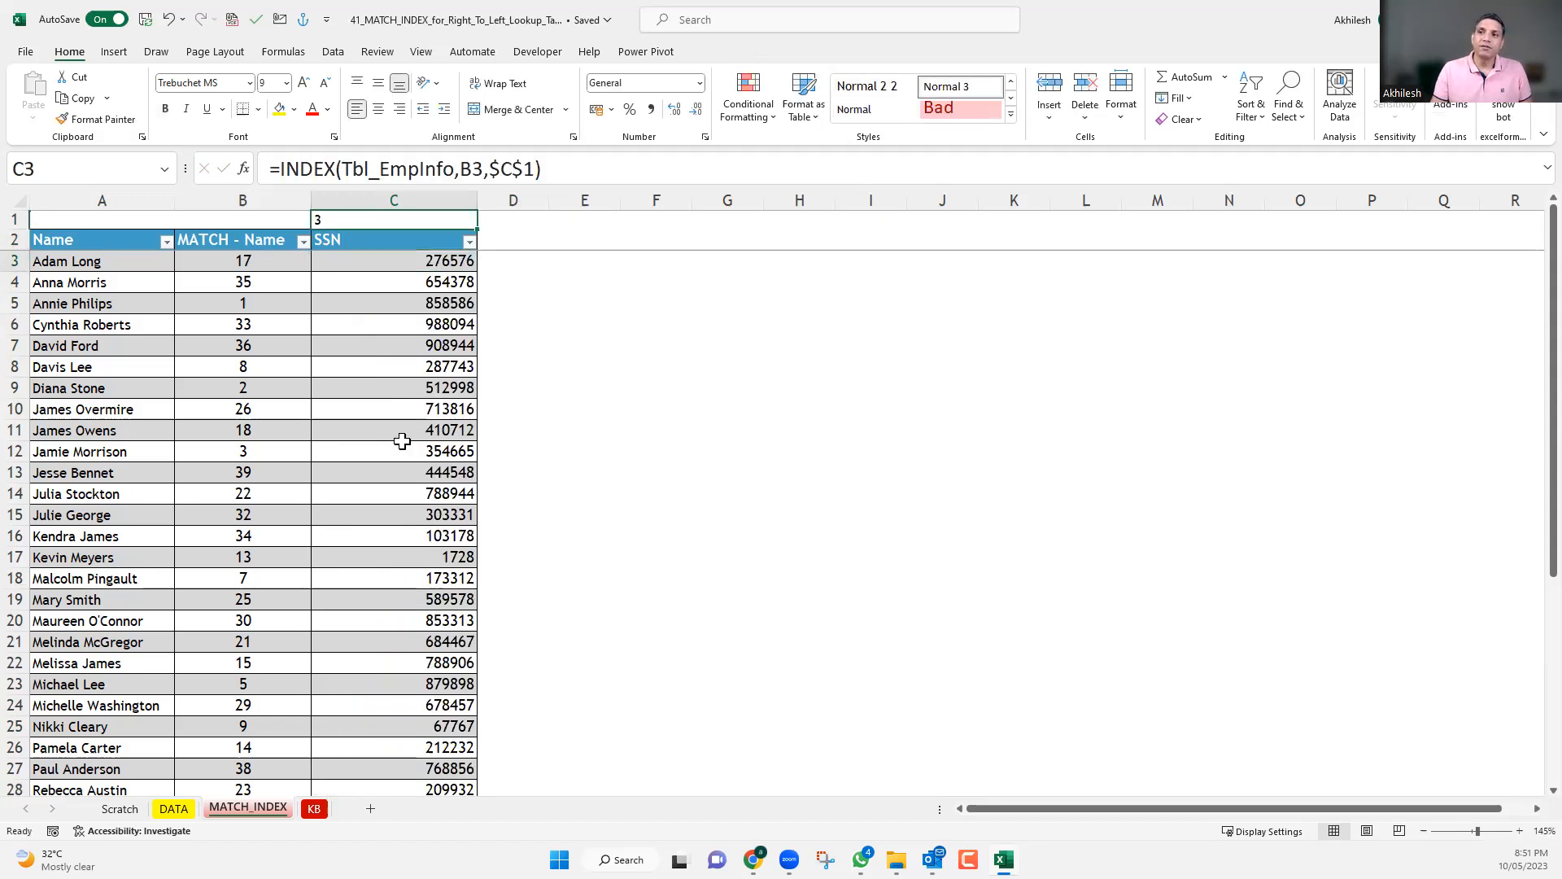
left_click(401, 474, "shift")
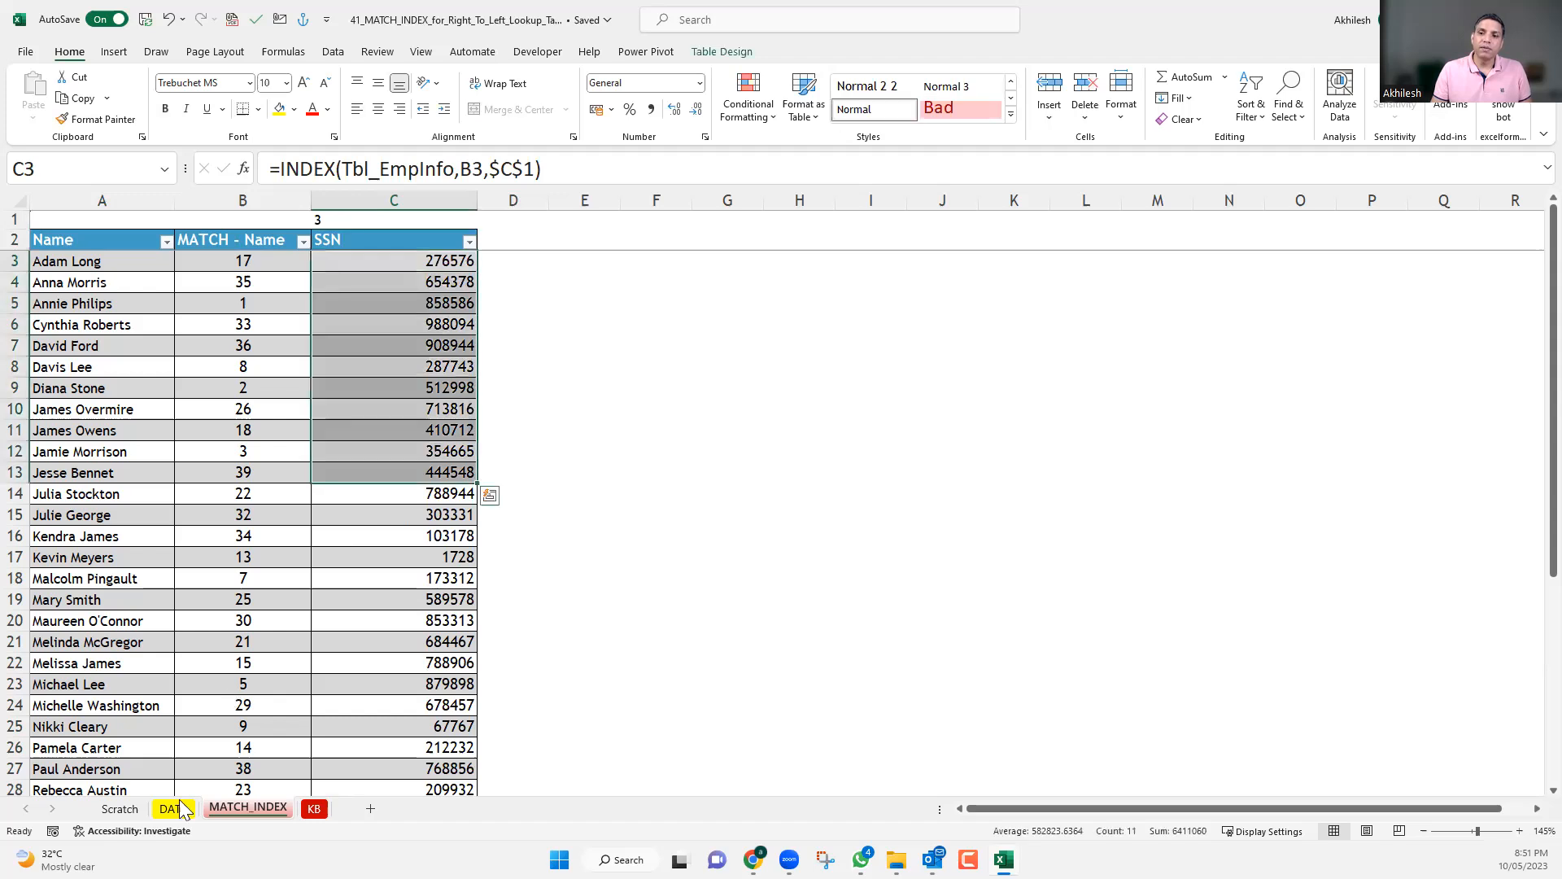
Examine how C3's INDEX formula takes its row number from column B's MATCH and its column number from C1.
left_click(277, 259)
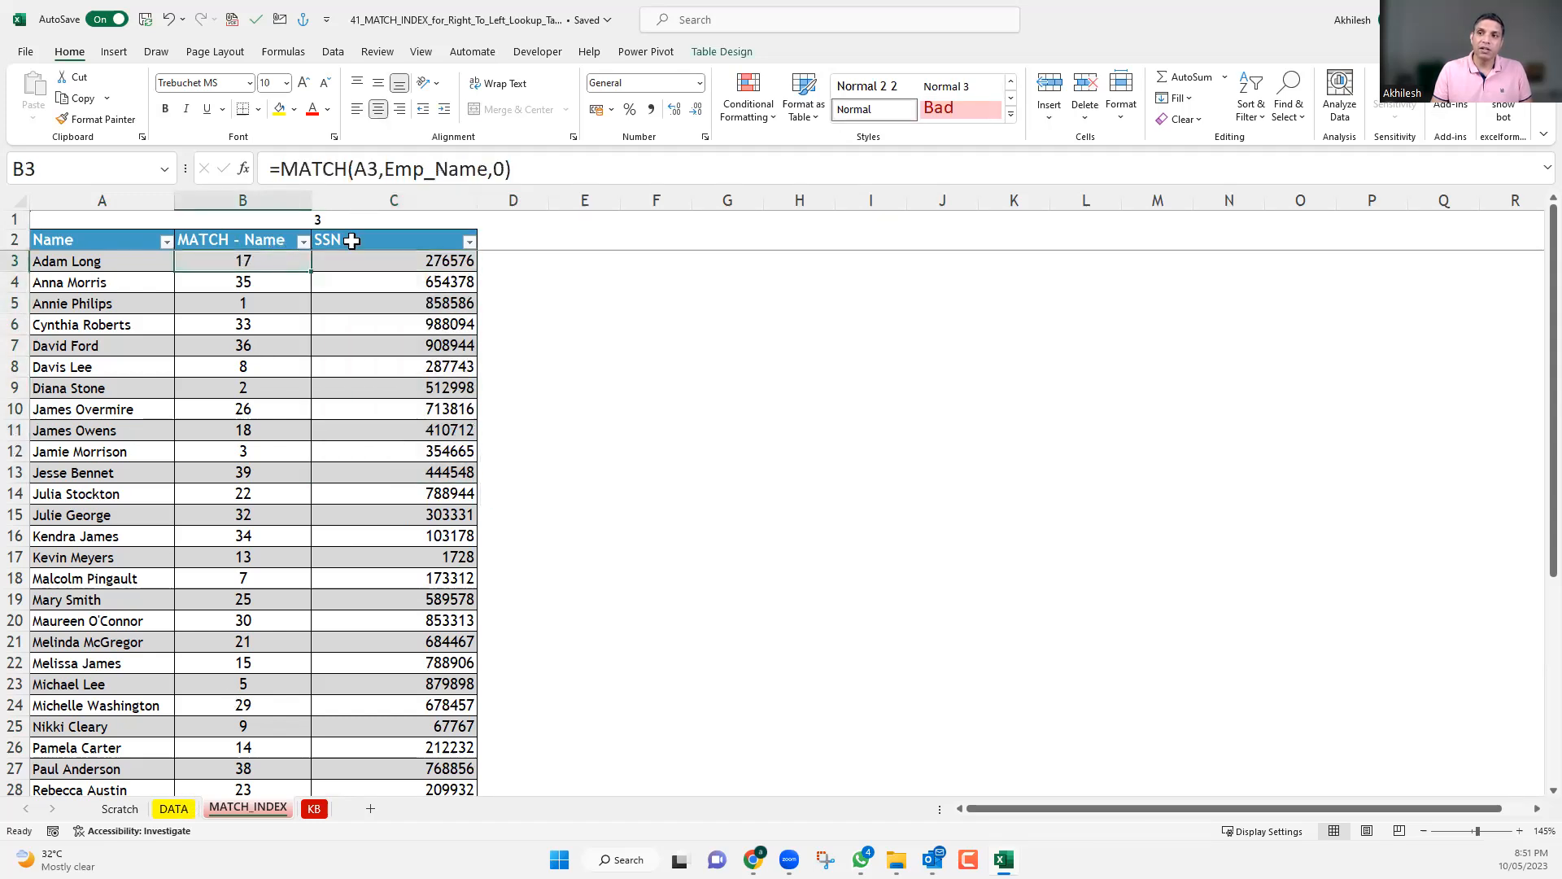
left_click(389, 219)
left_click(394, 262)
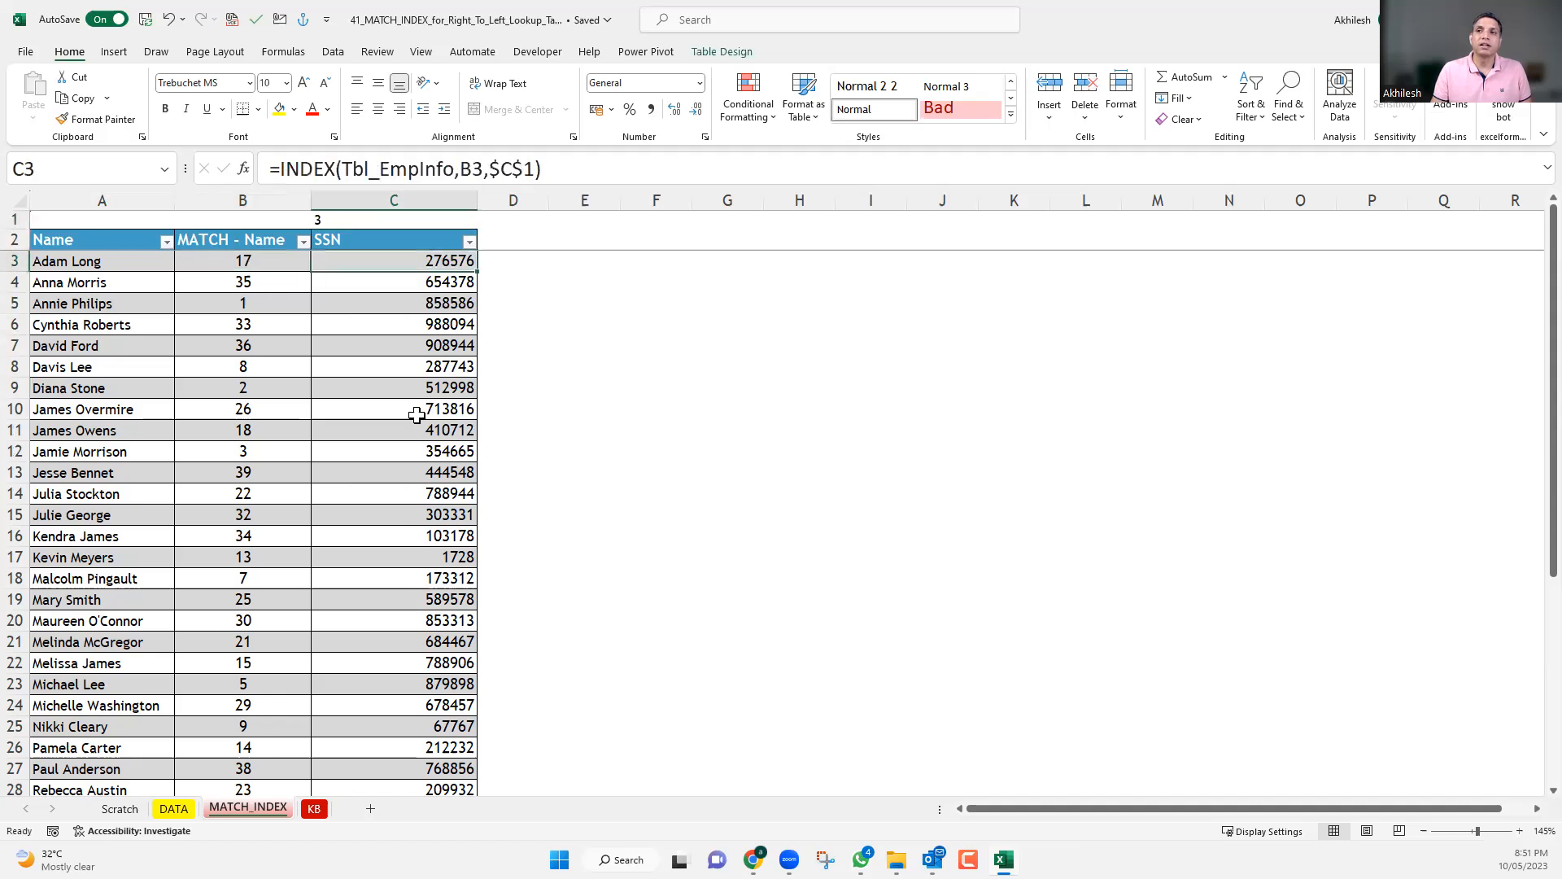
left_click(346, 169)
left_click_drag(342, 168, 525, 169)
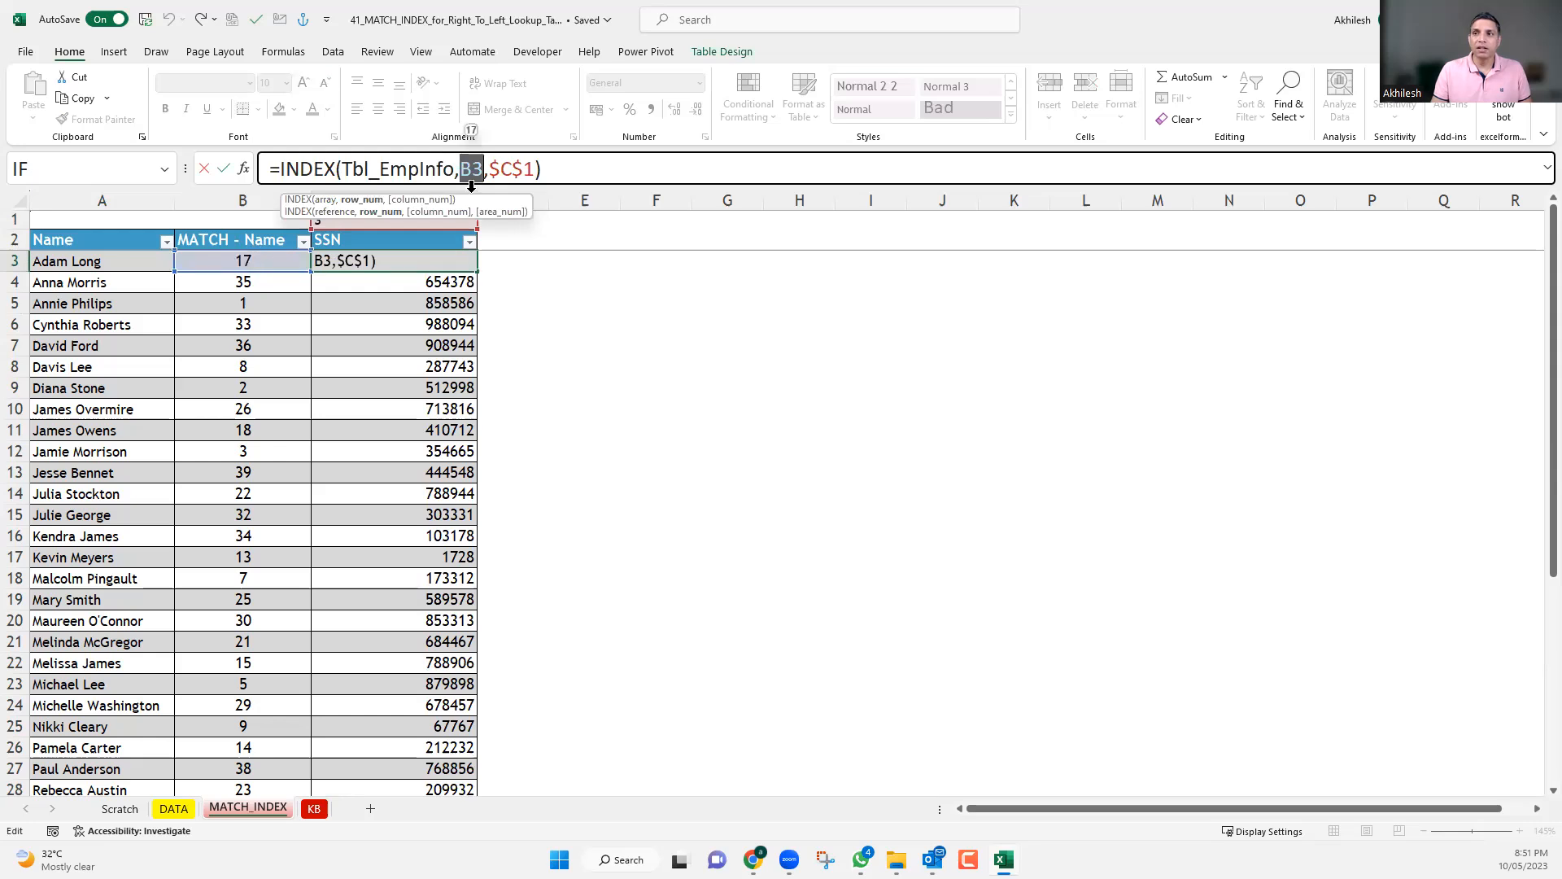
left_click(505, 169)
double_click(514, 168)
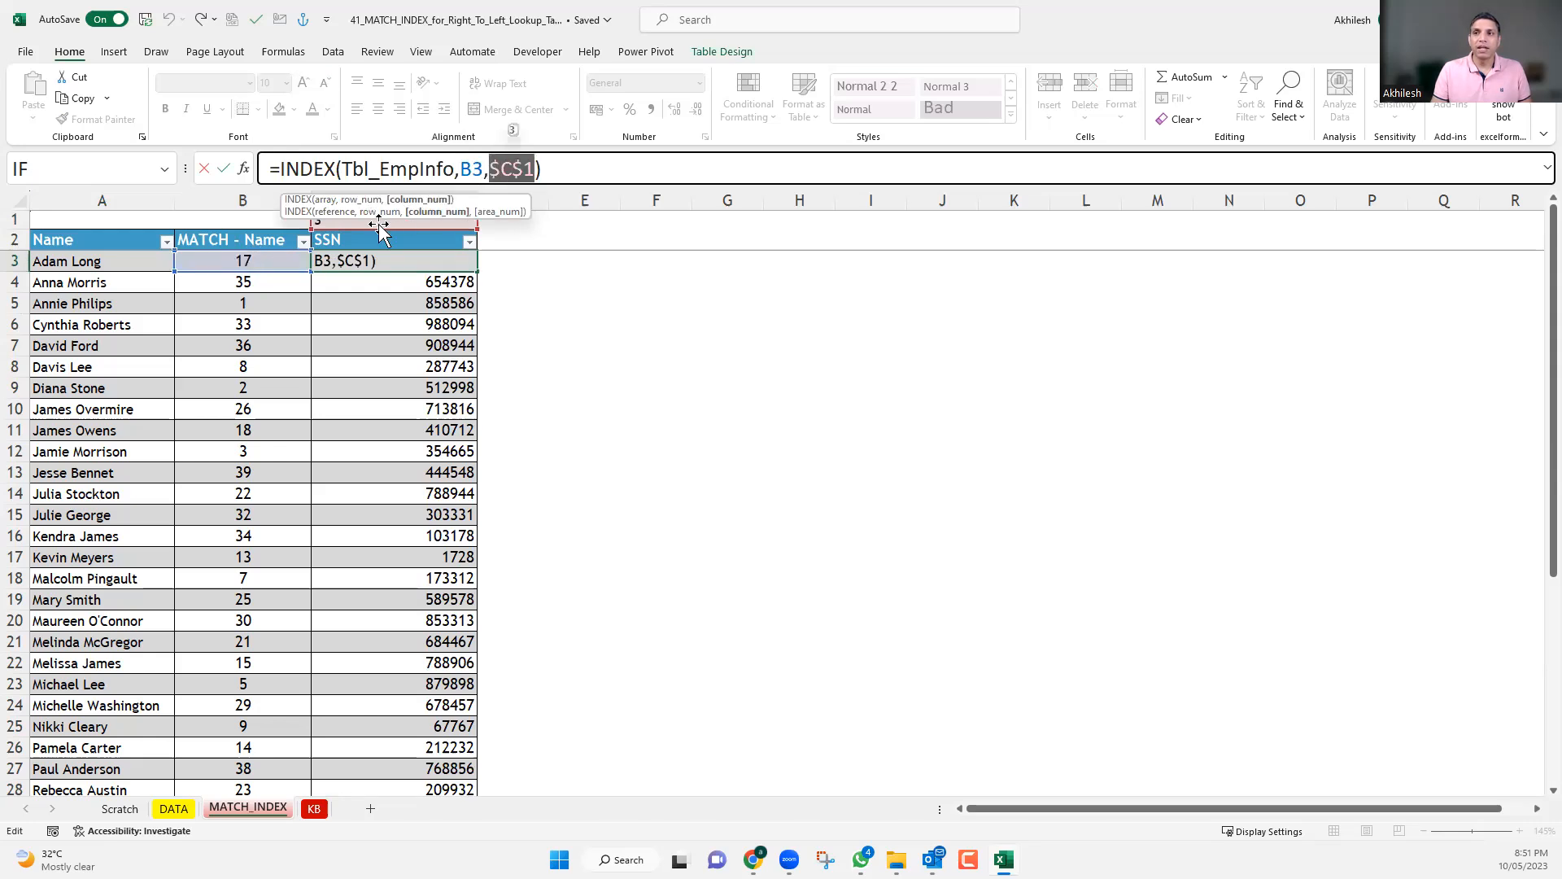
key("ctrl+Return")
left_click(359, 200)
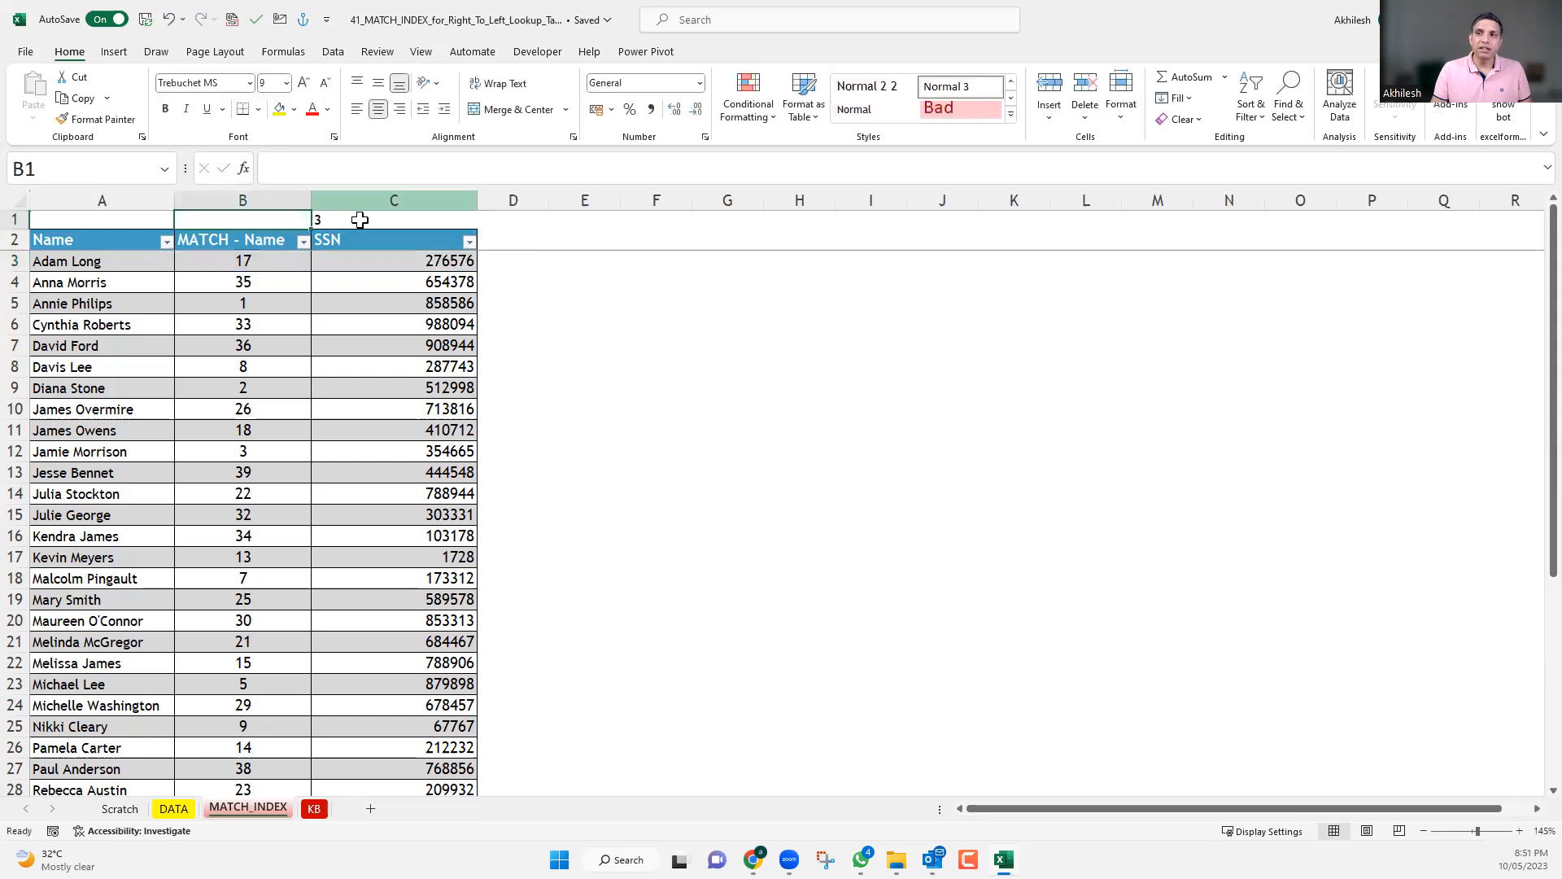
left_click(261, 260)
left_click(274, 342)
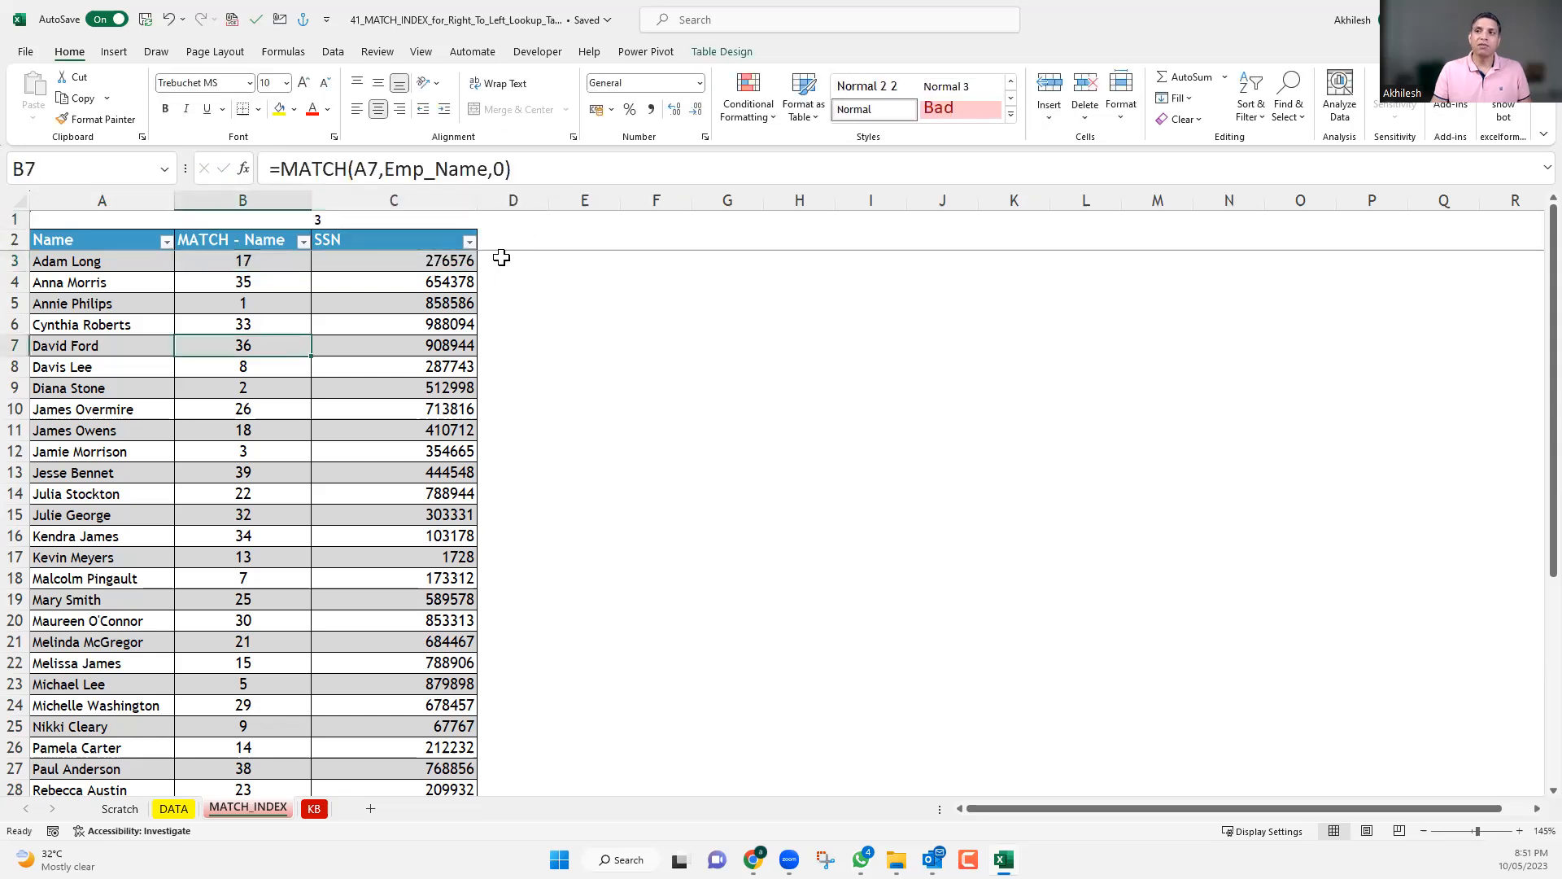
Start an INDEX formula in D3 with Tbl_EmpInfo as the array.
left_click(501, 257)
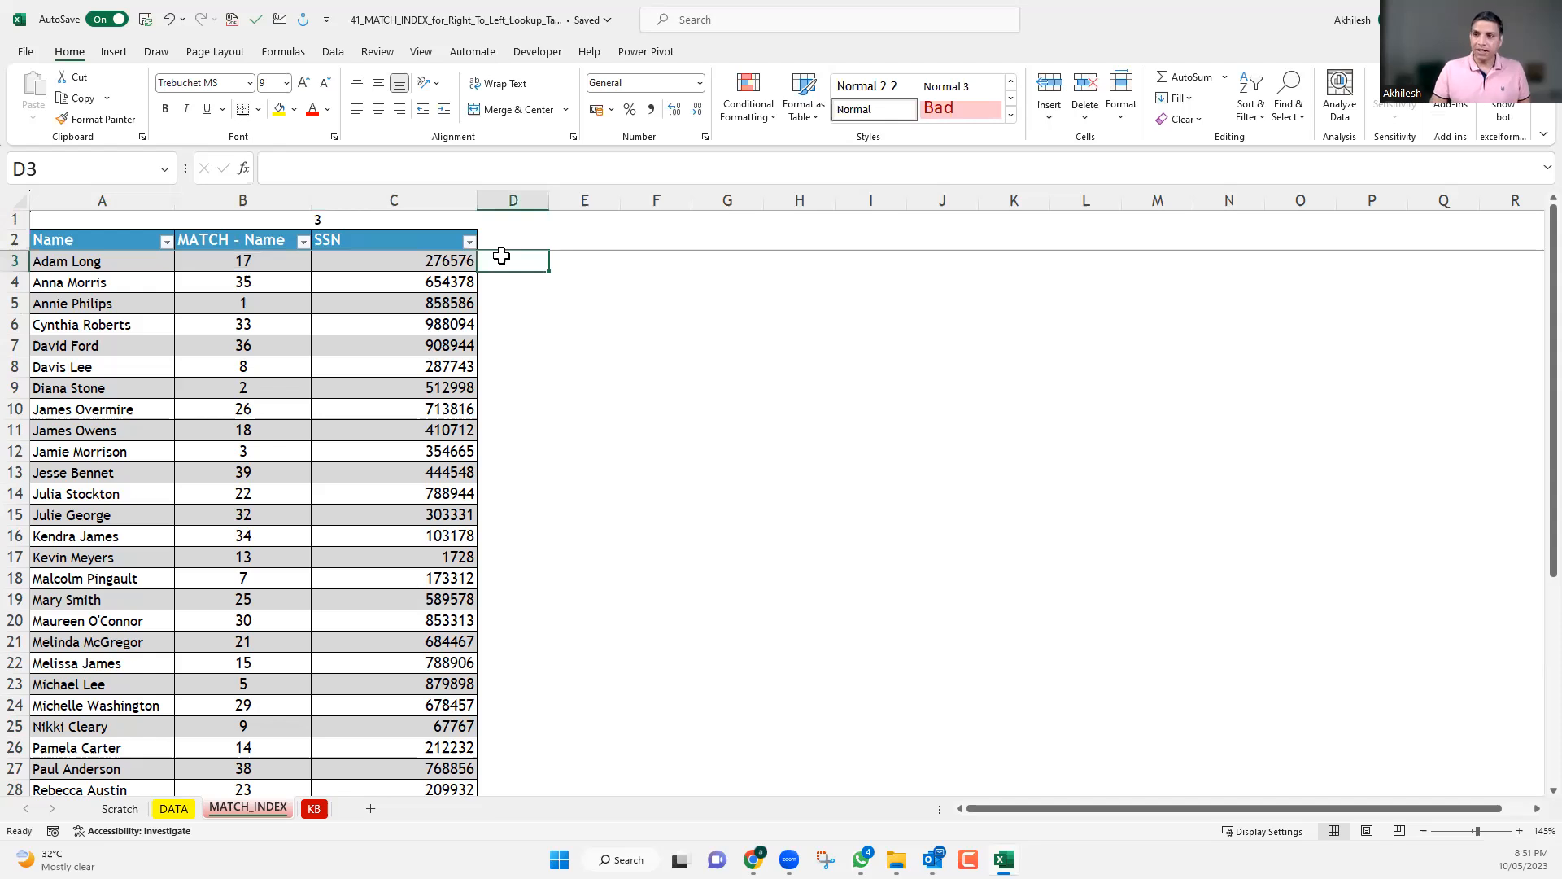
type("=")
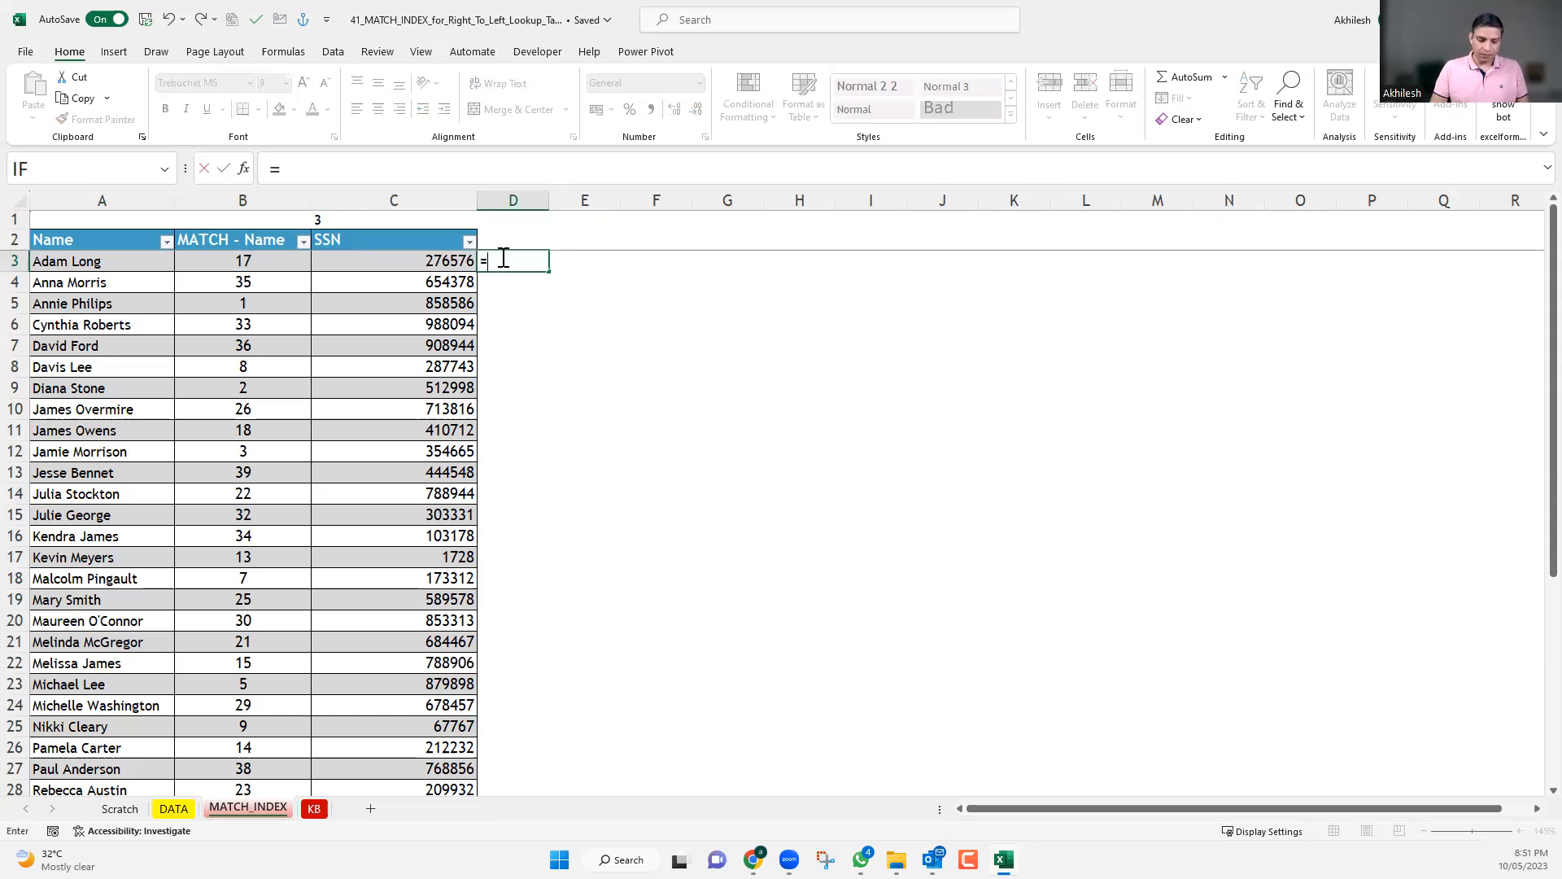
type("ind")
key("Tab")
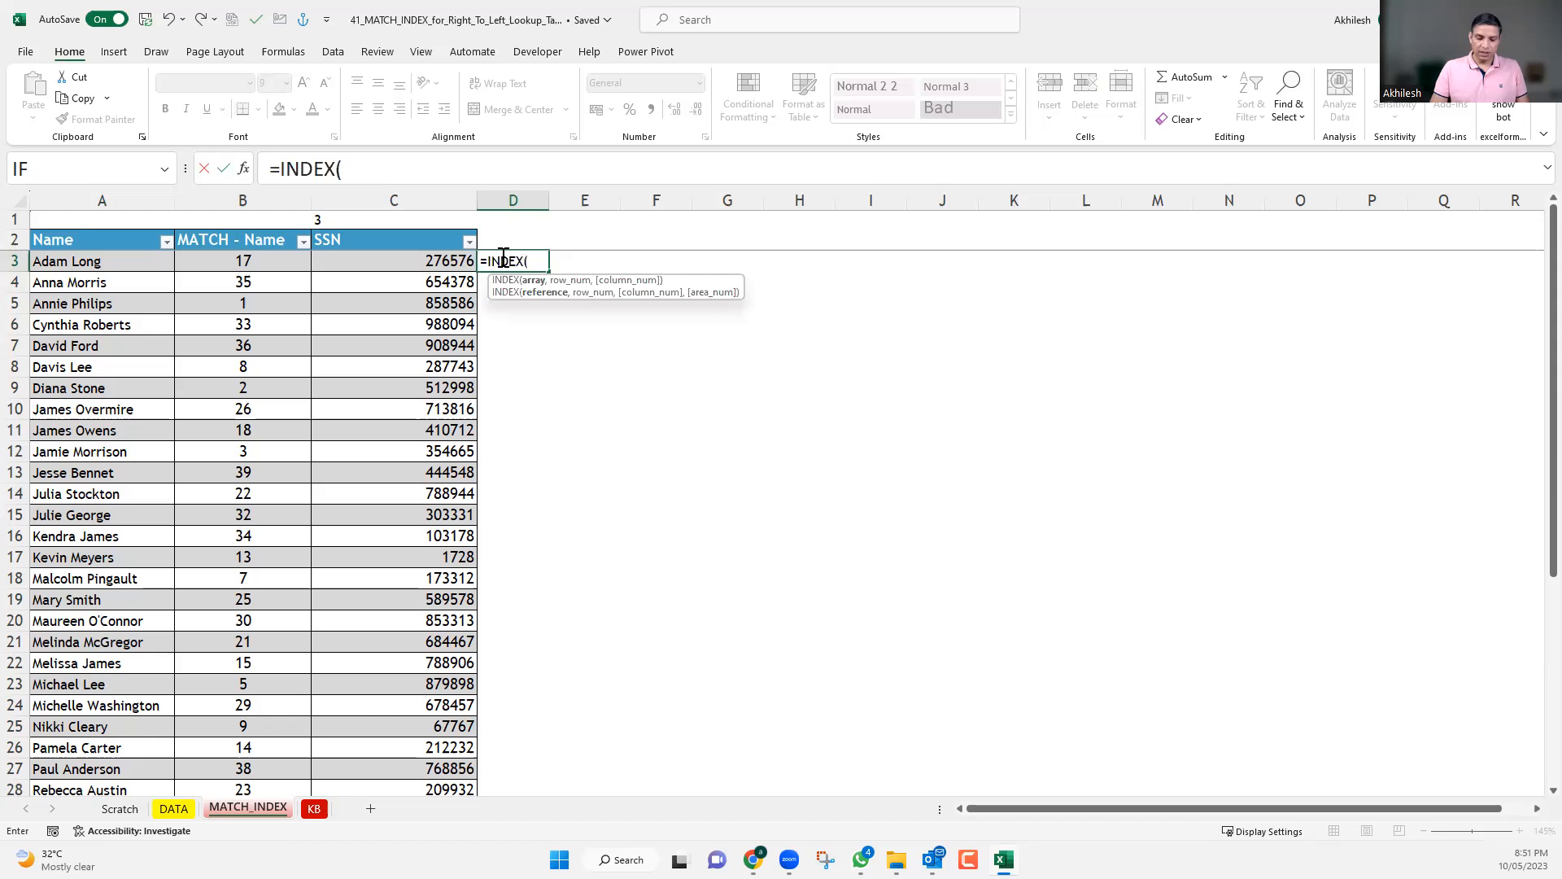
type("tbl")
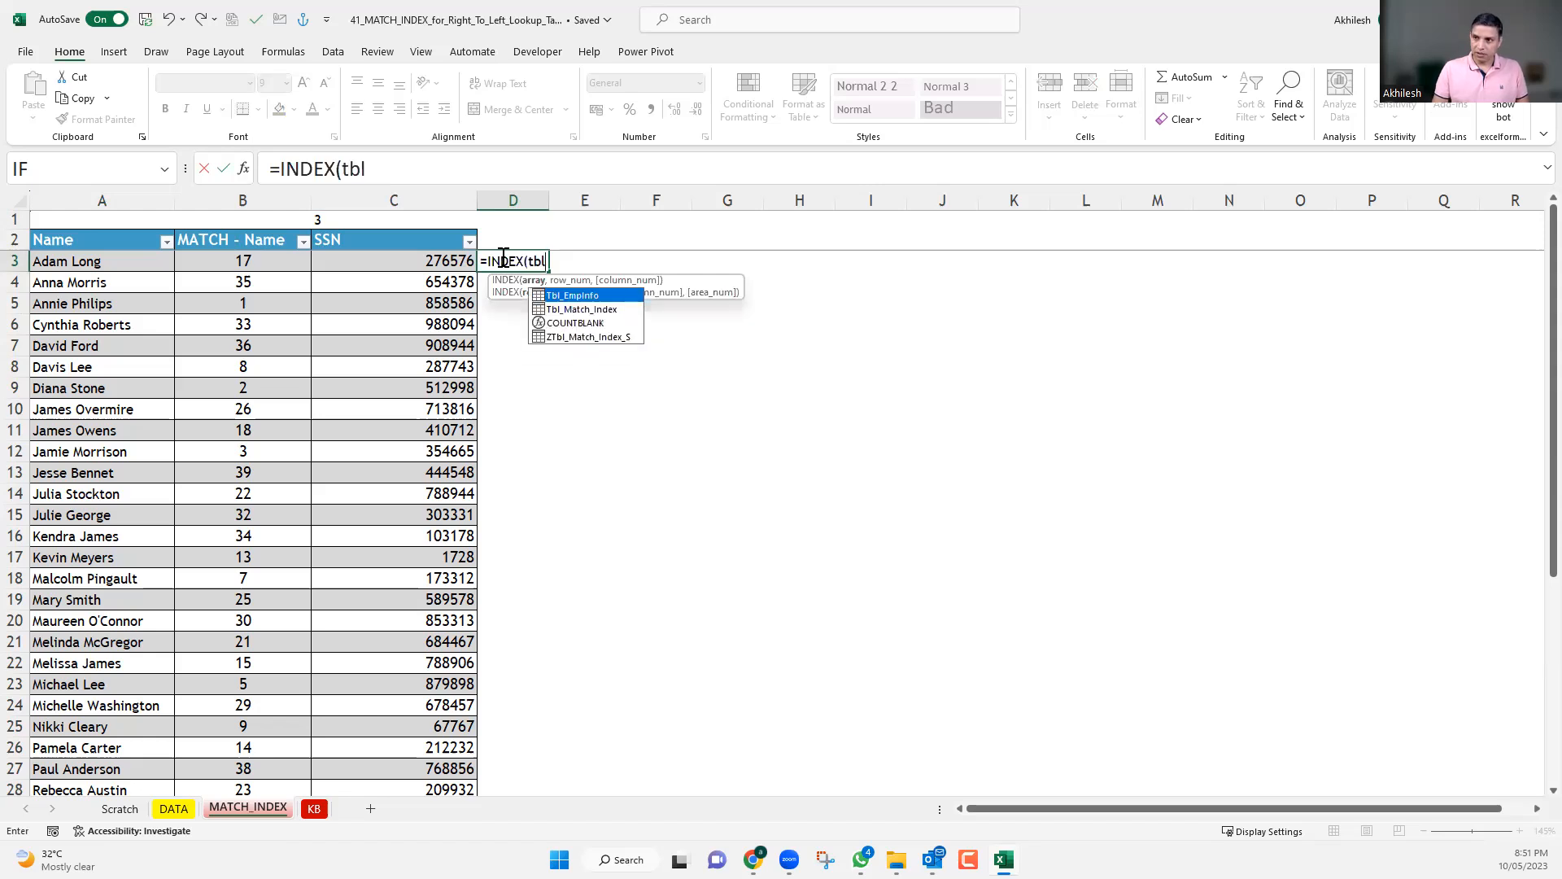
key("Tab")
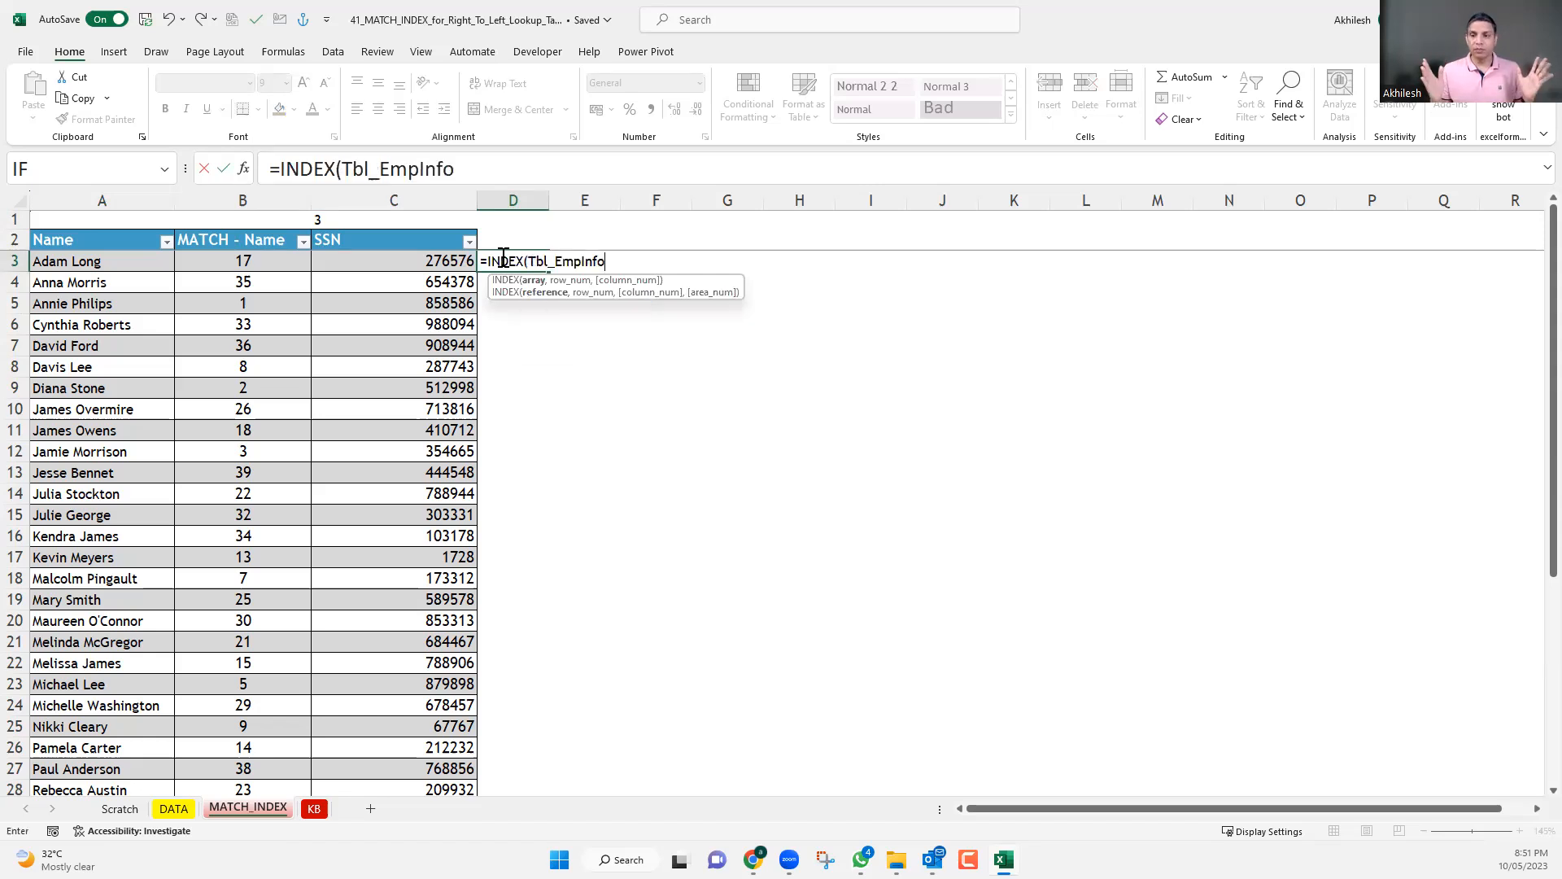
type(",")
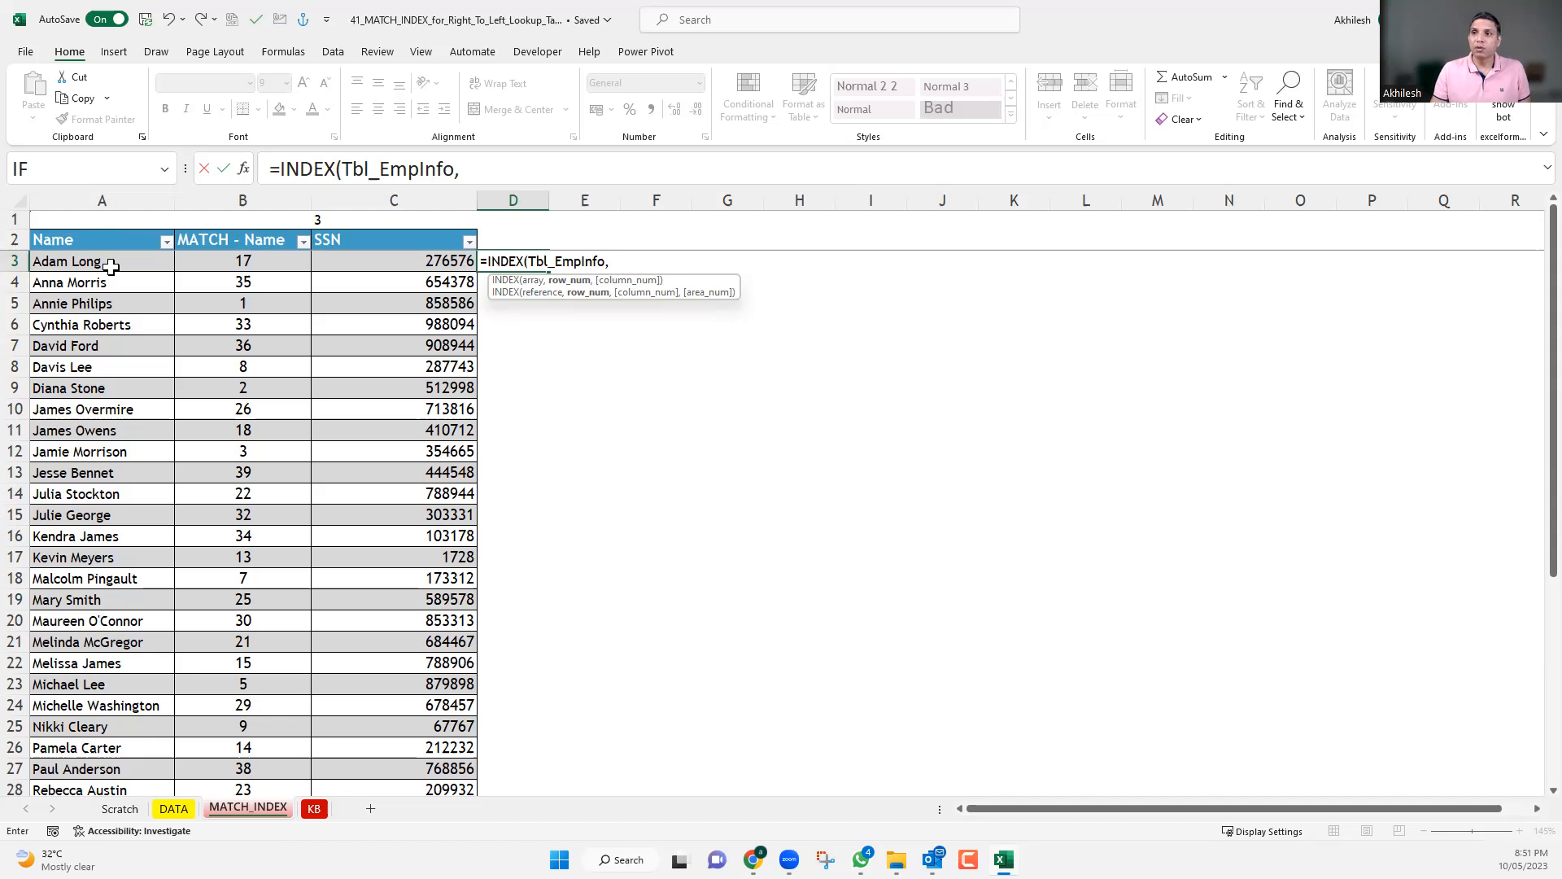
Nest MATCH(A3,Emp_Name,0) as the row number of the INDEX formula in D3.
type("ma")
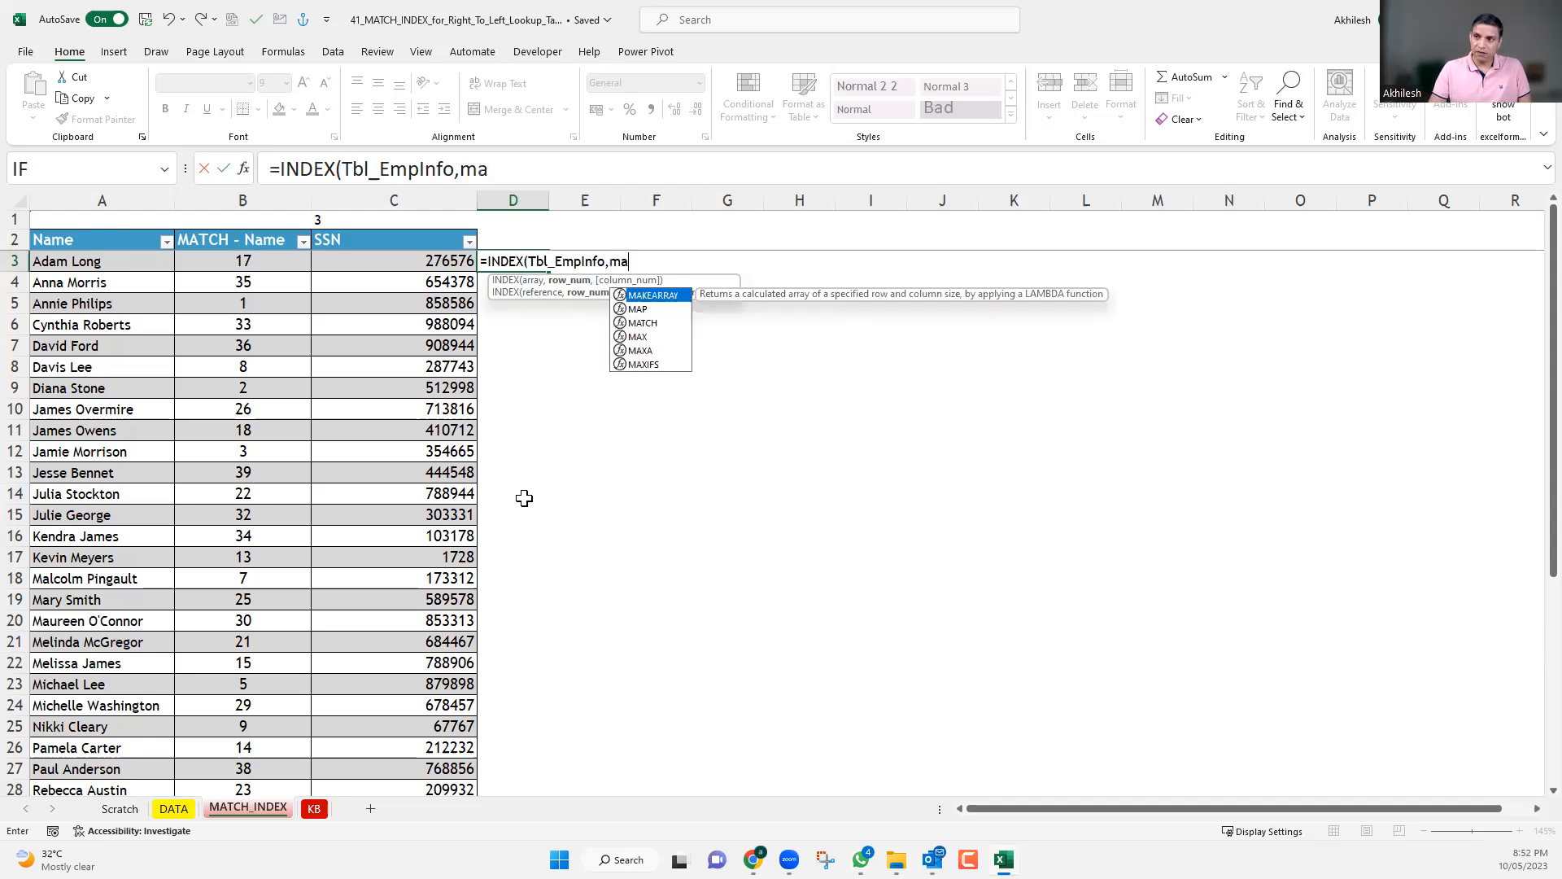
type("t")
key("Tab")
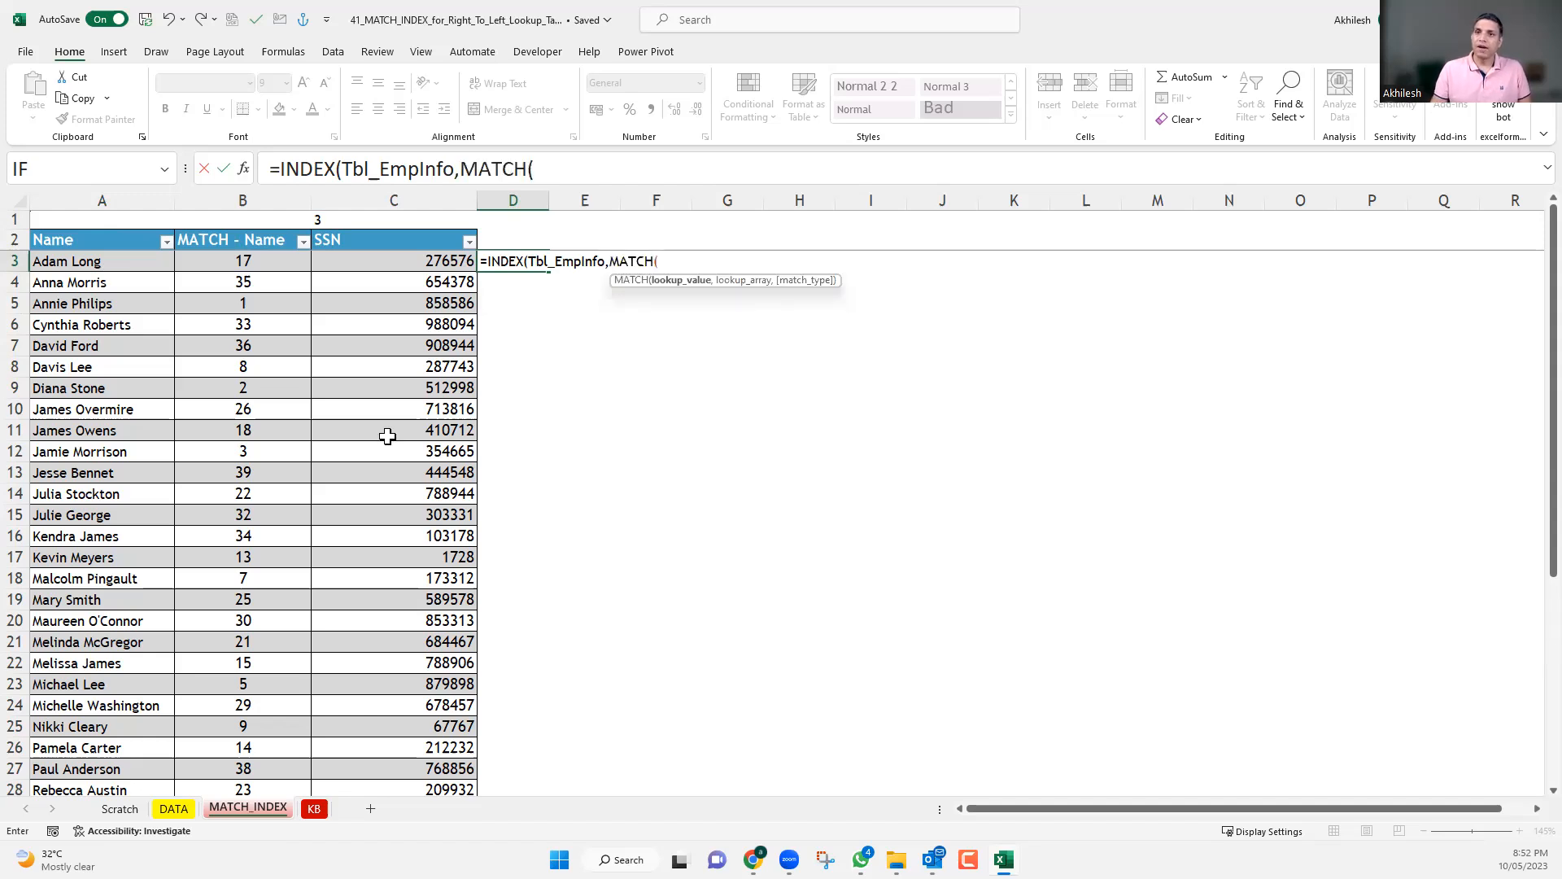
left_click(112, 260)
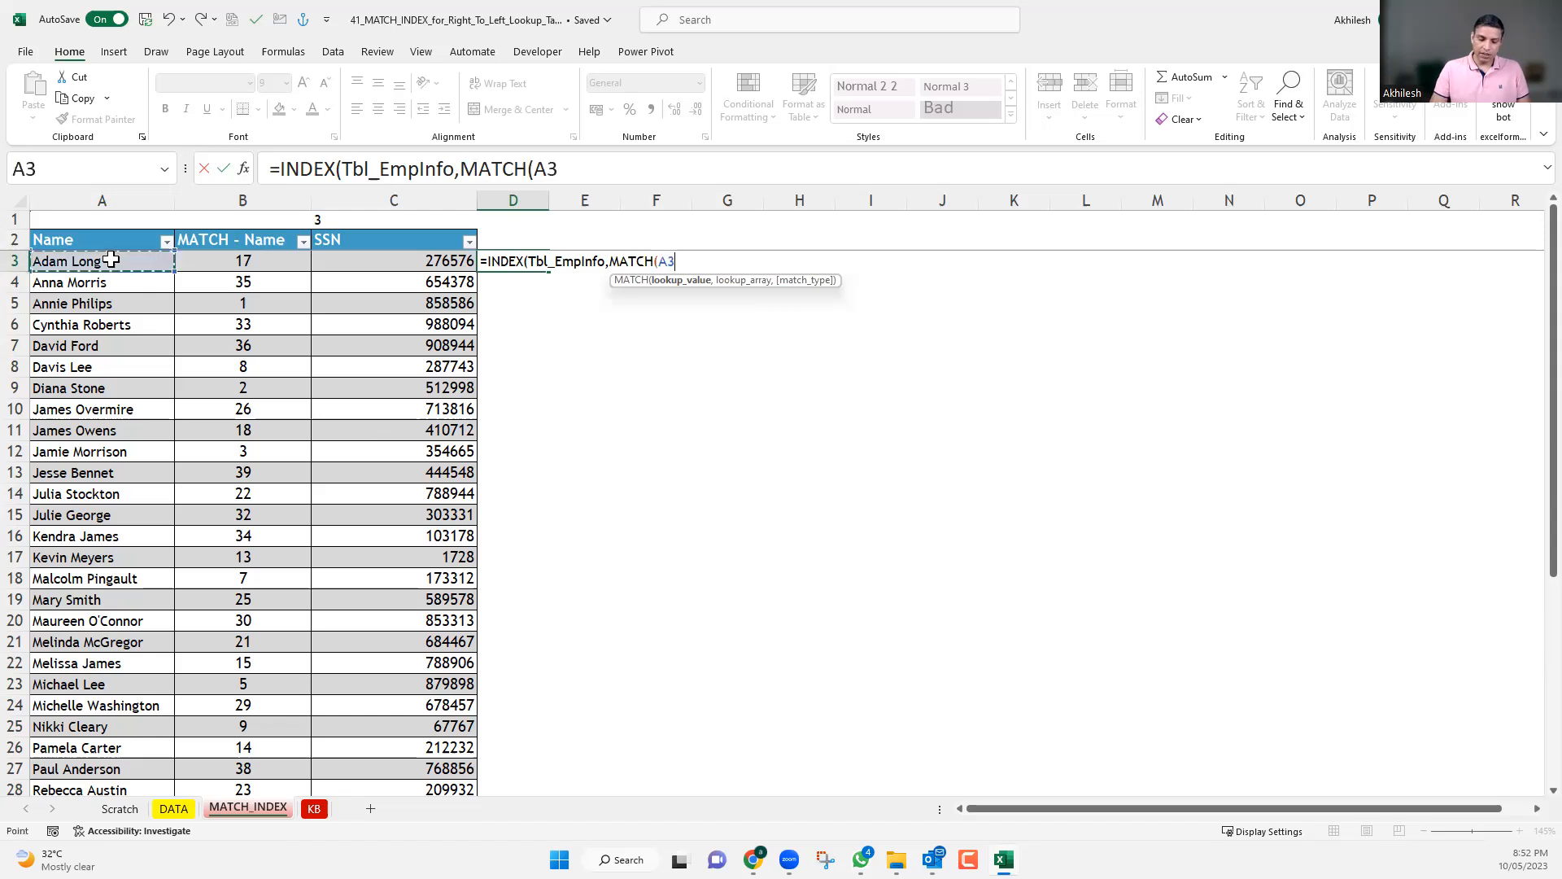
type(",")
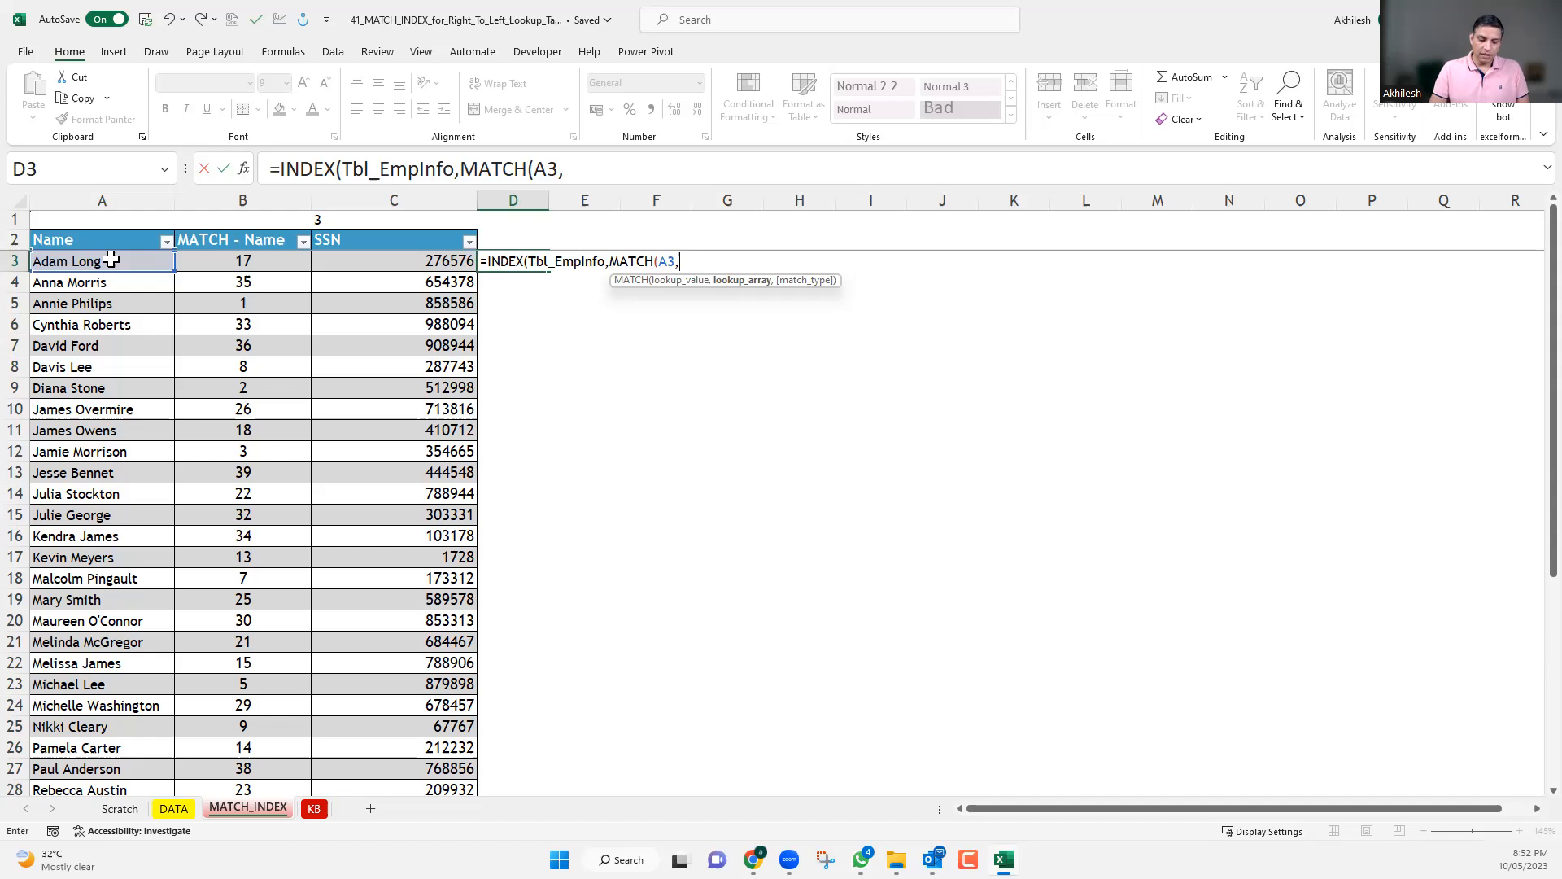
type("emp")
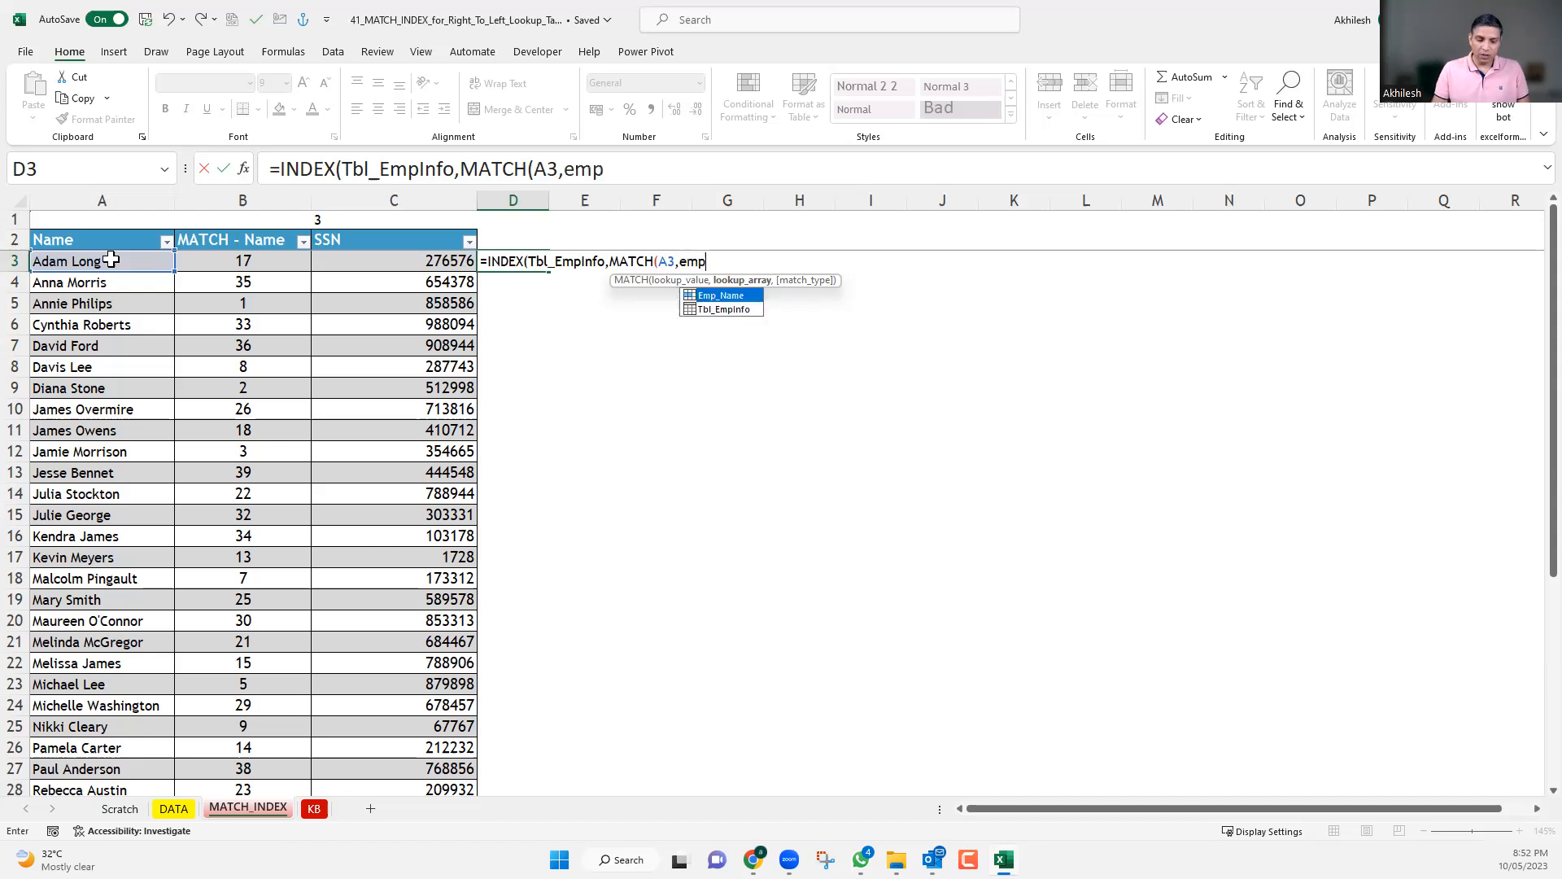
key("Tab")
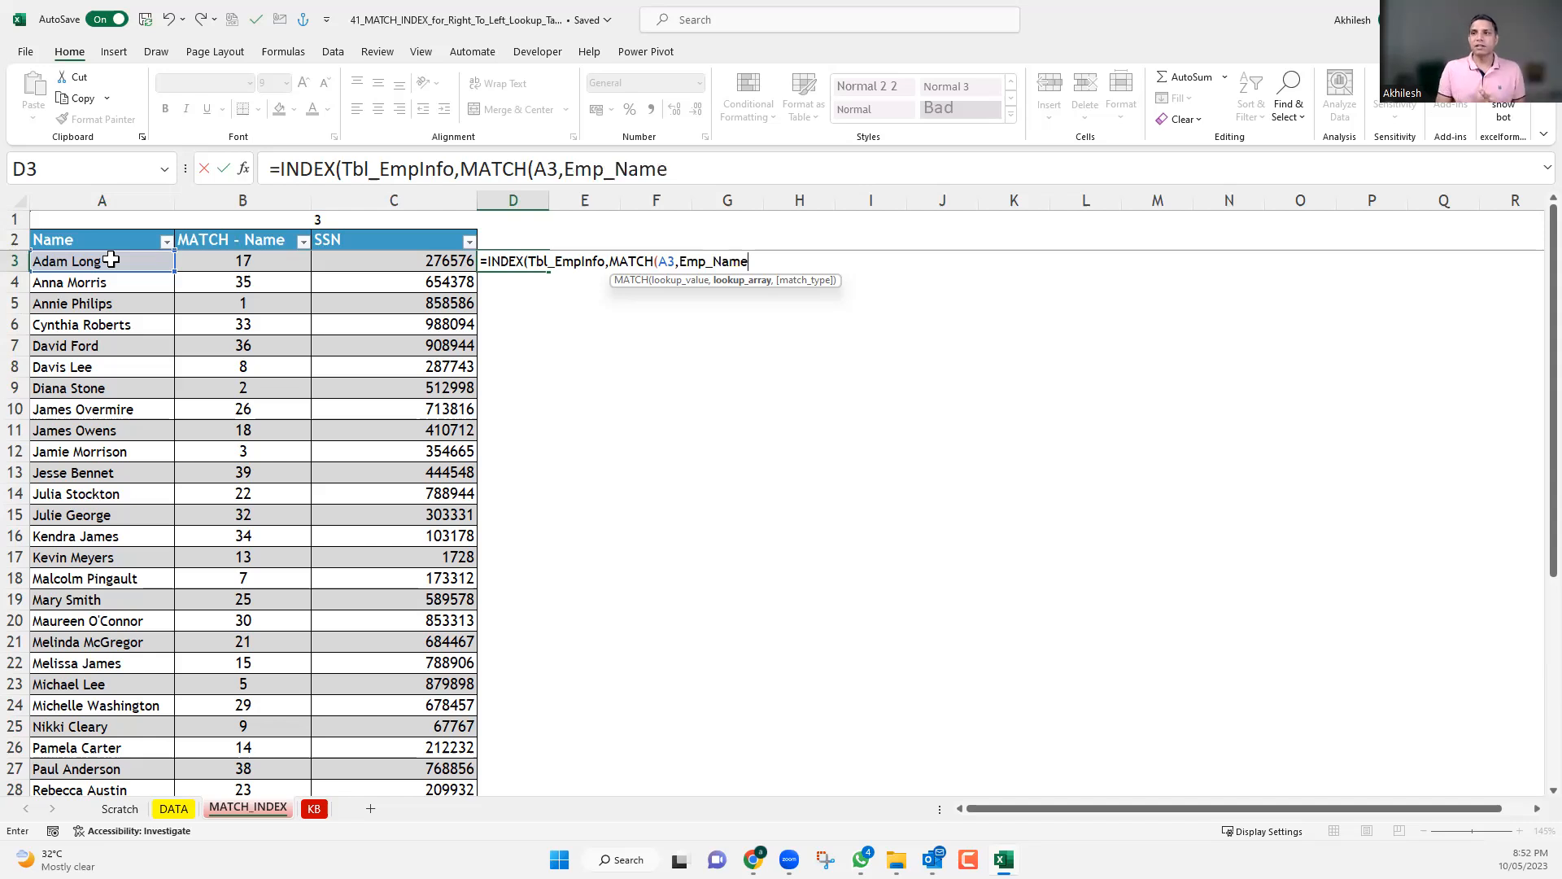
type(",")
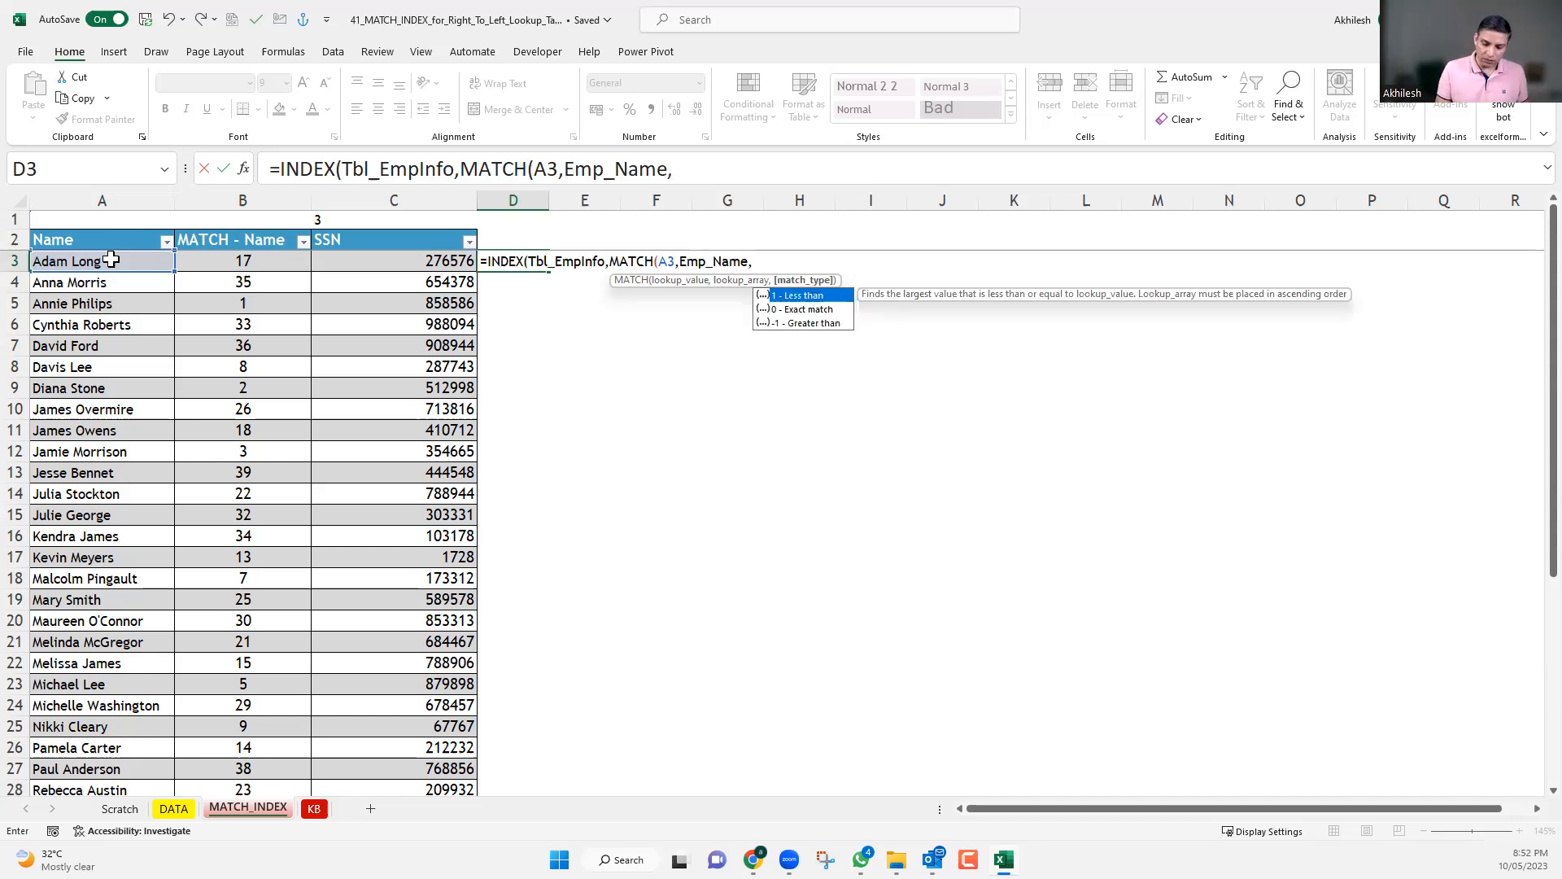
type("0)")
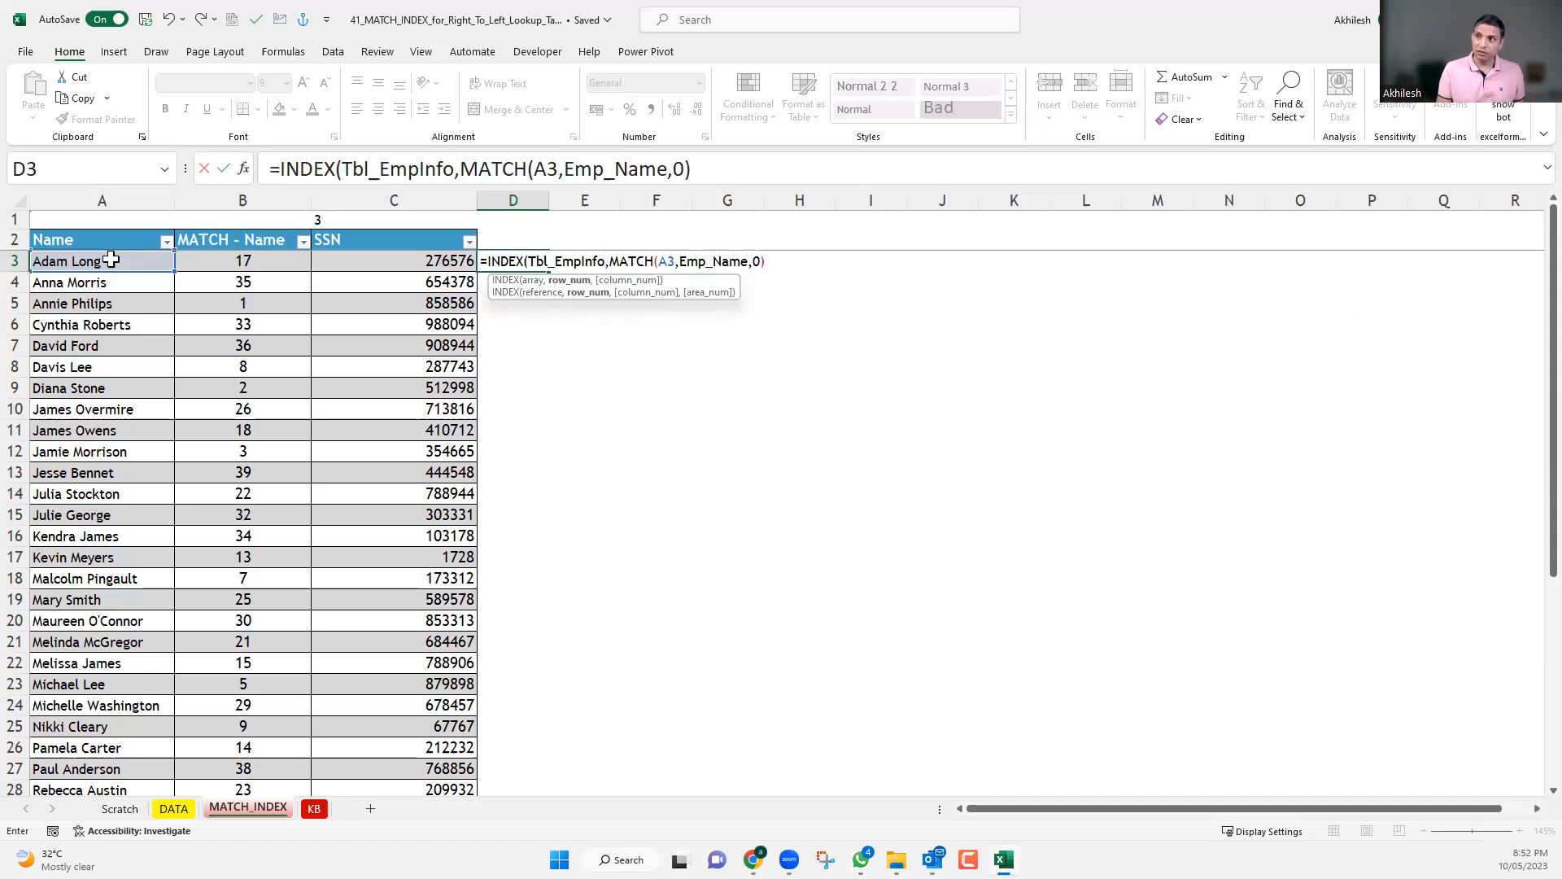
type(",")
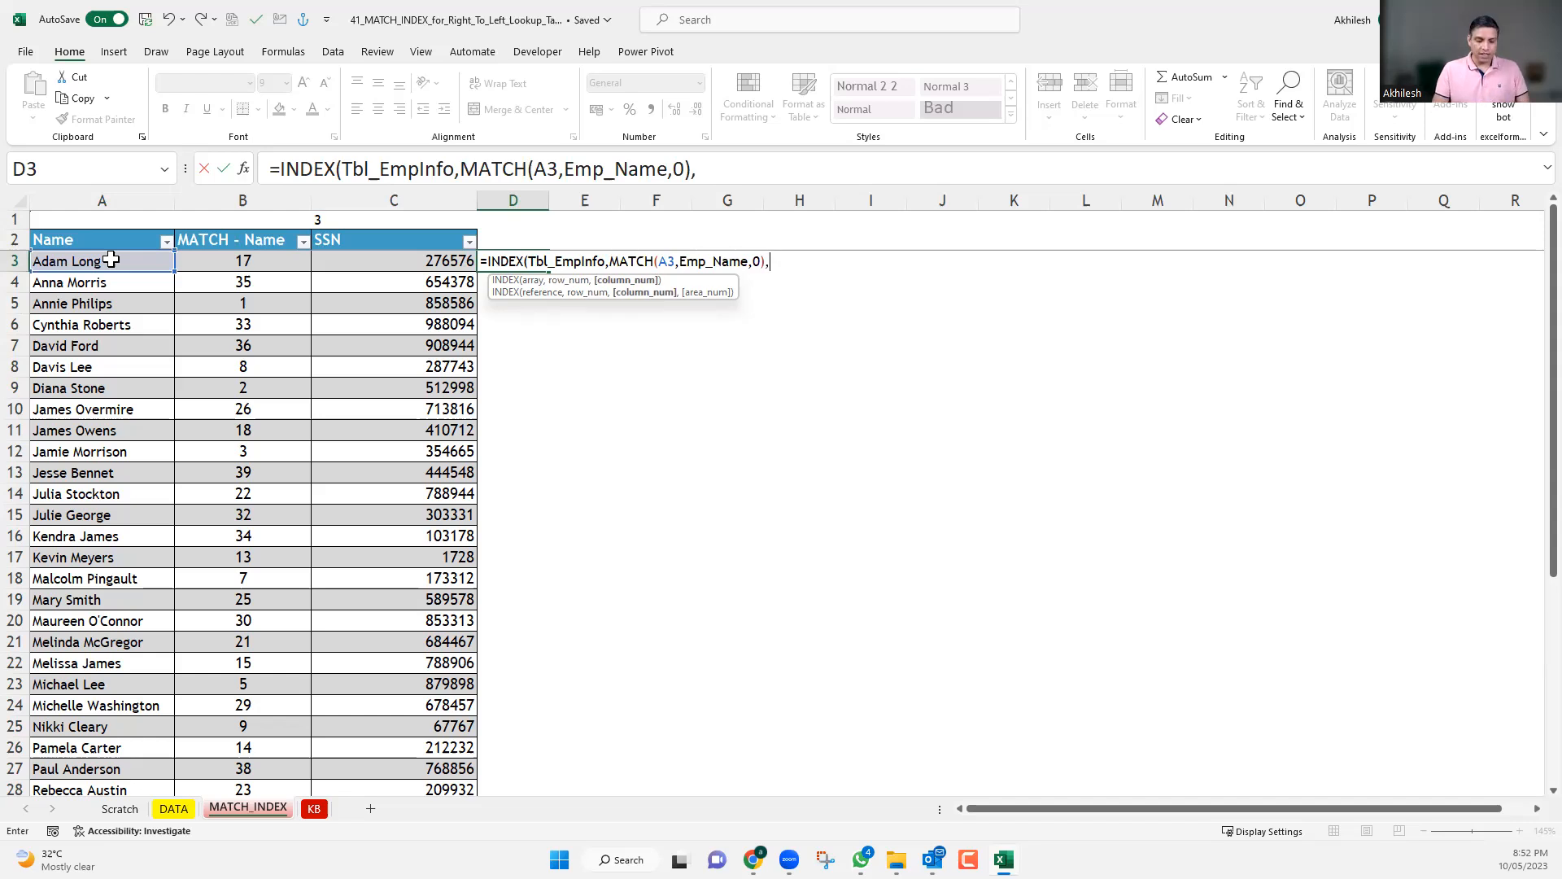
type("mat")
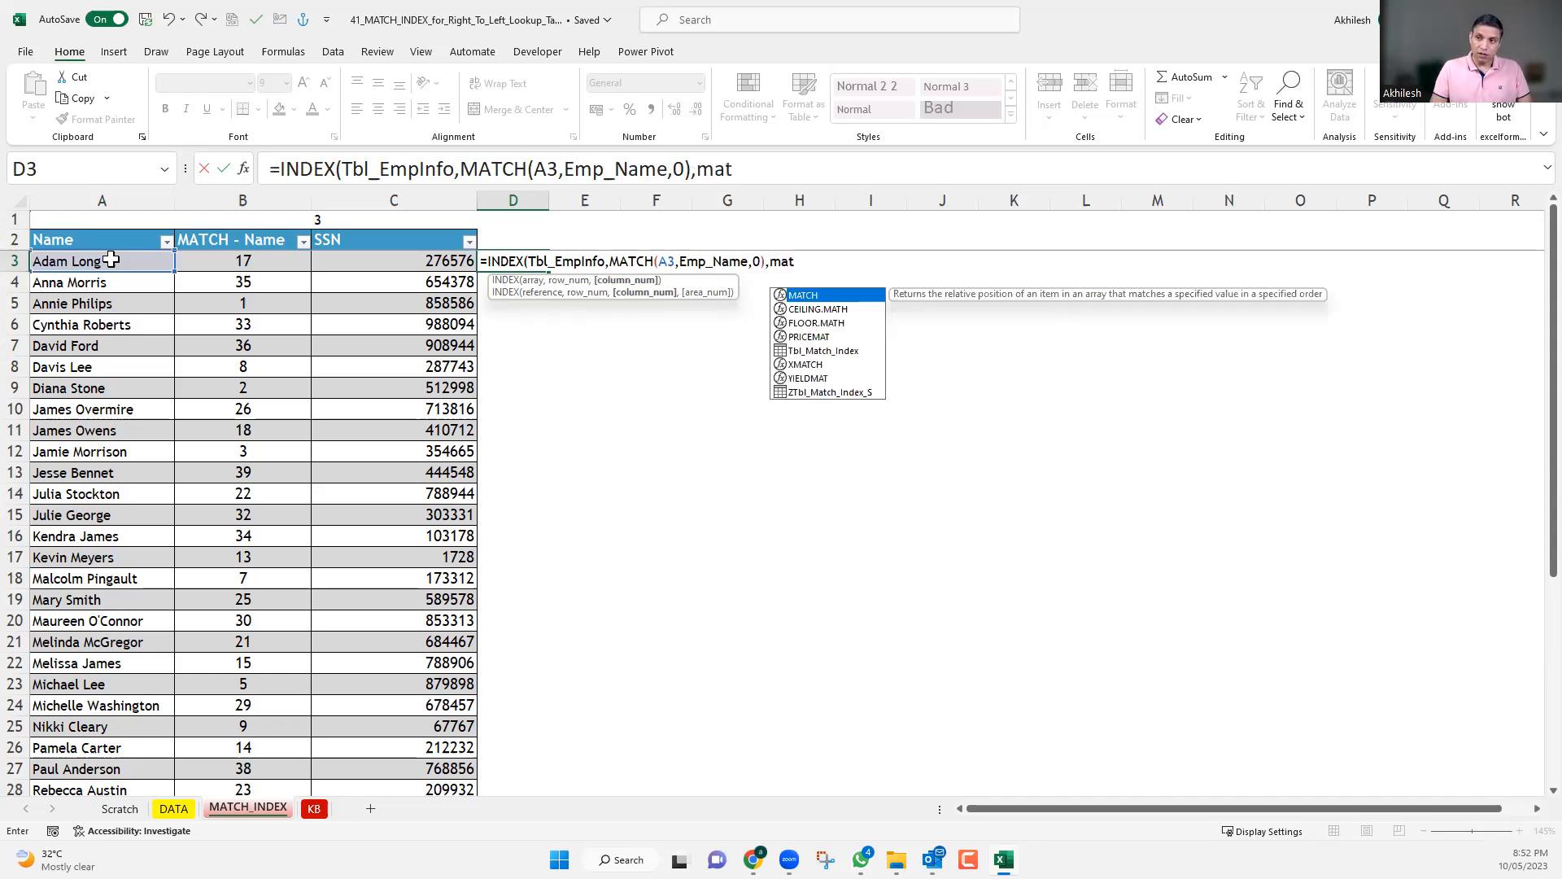
Add a second MATCH as the INDEX column number, with the absolute reference $C$2 as its lookup value.
key("Tab")
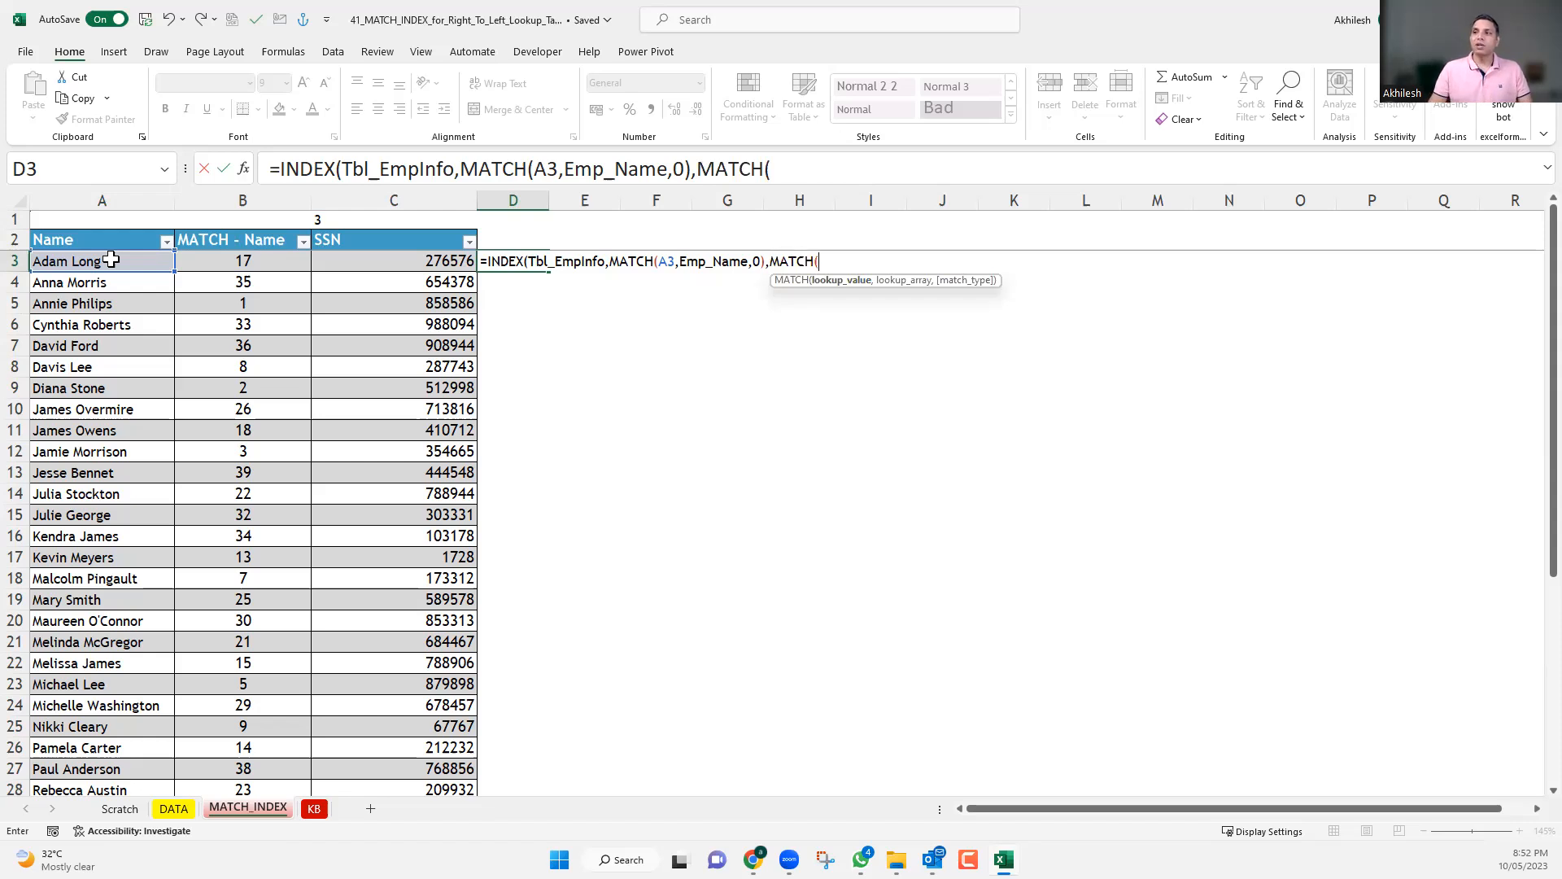
left_click(410, 242)
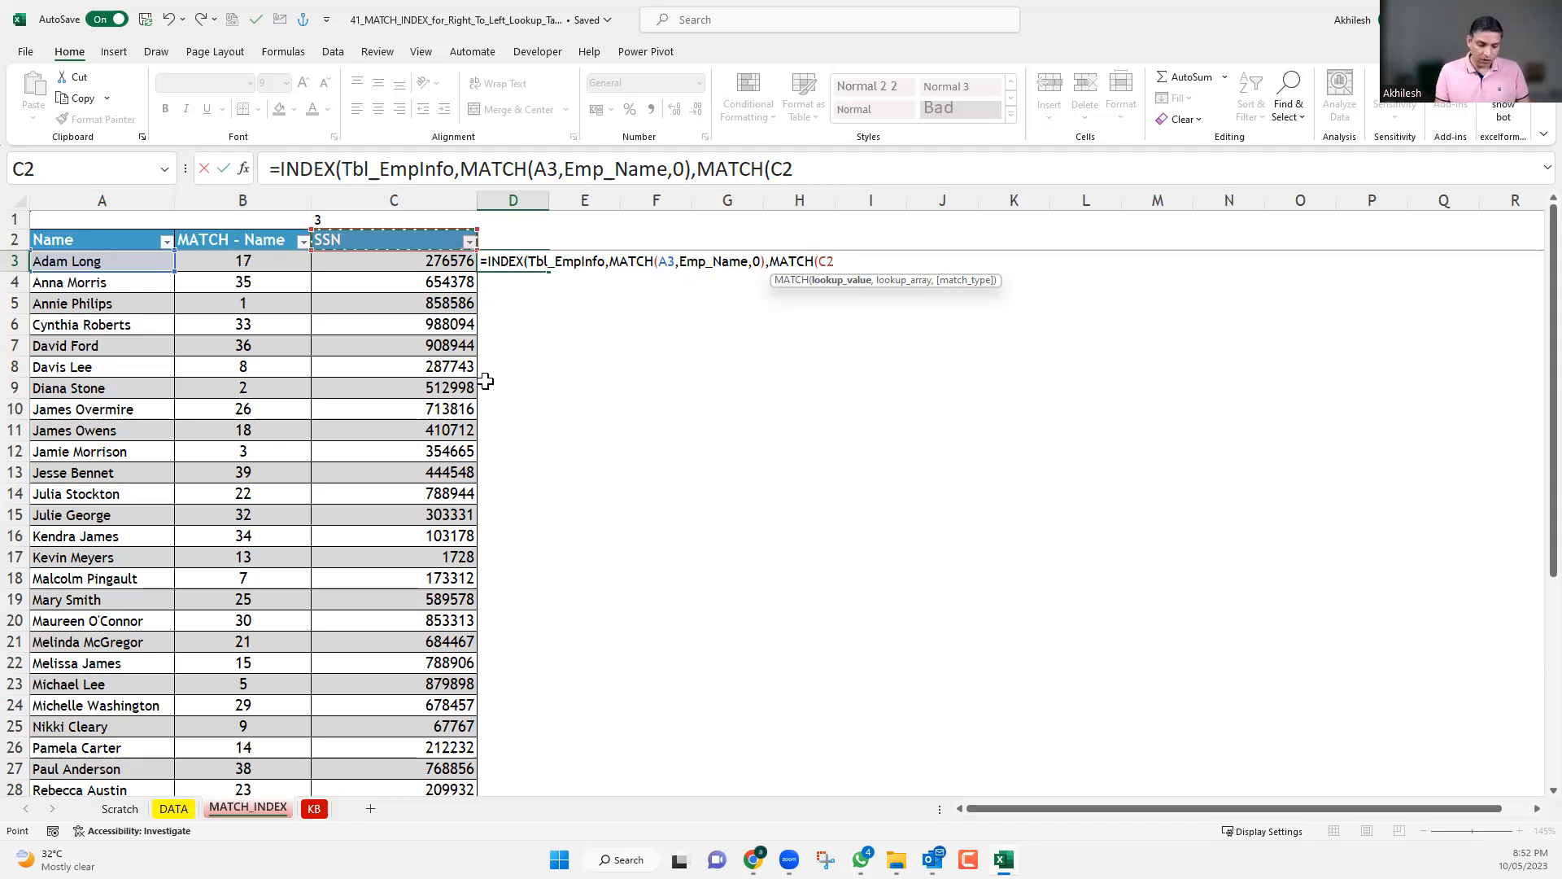
key("F4")
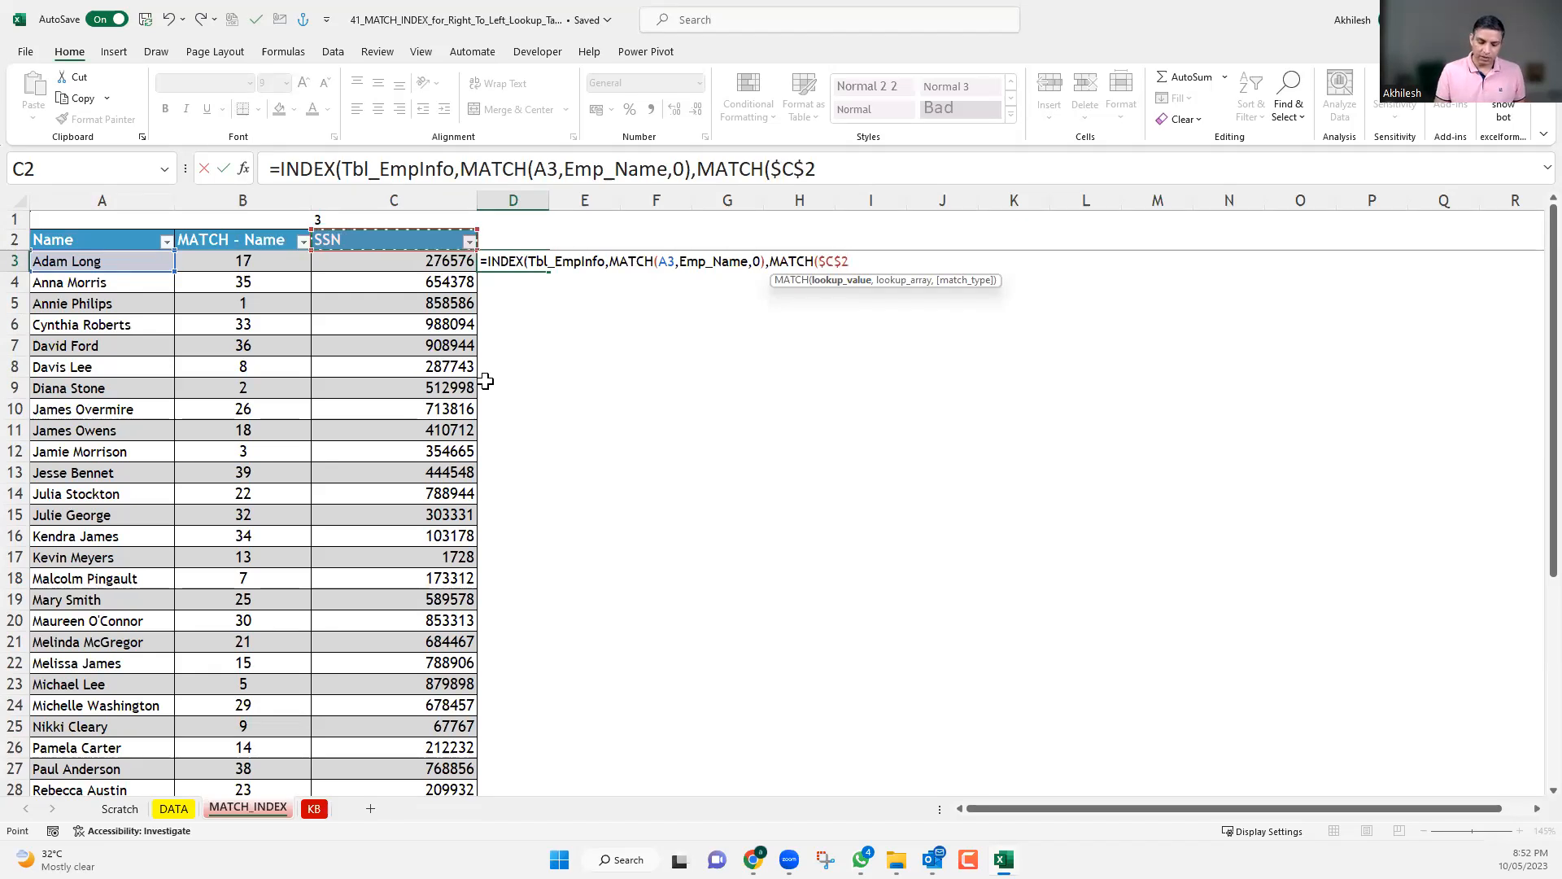
type(",")
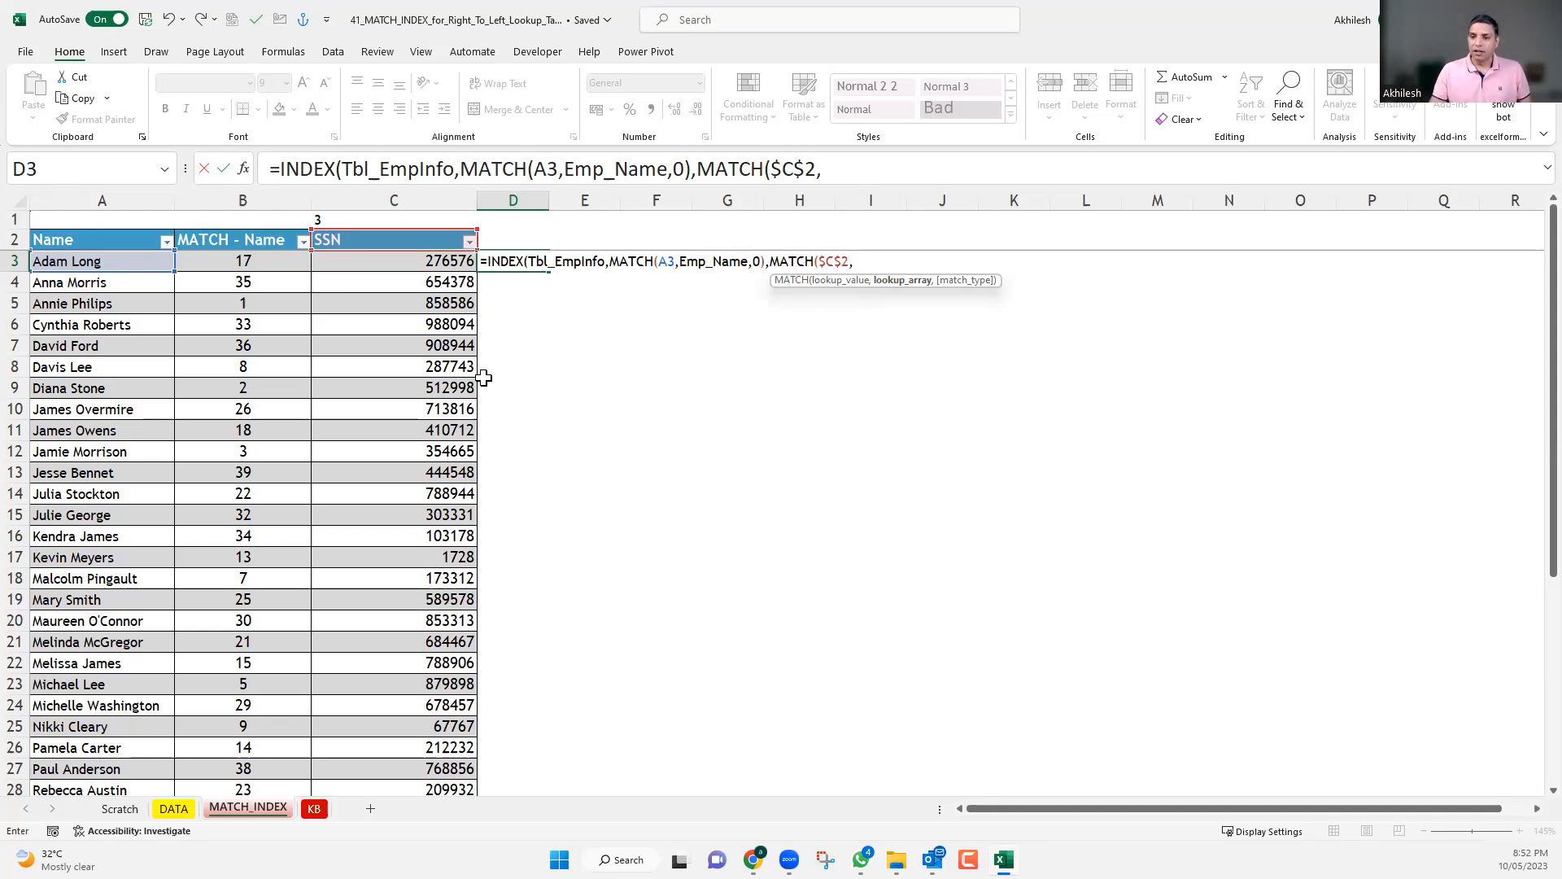
Complete the second MATCH with lookup array DATA!$B$1:$F$1 and match type 0, and enter the closed INDEX formula.
left_click(173, 810)
left_click(103, 222)
left_click_drag(257, 222, 577, 211)
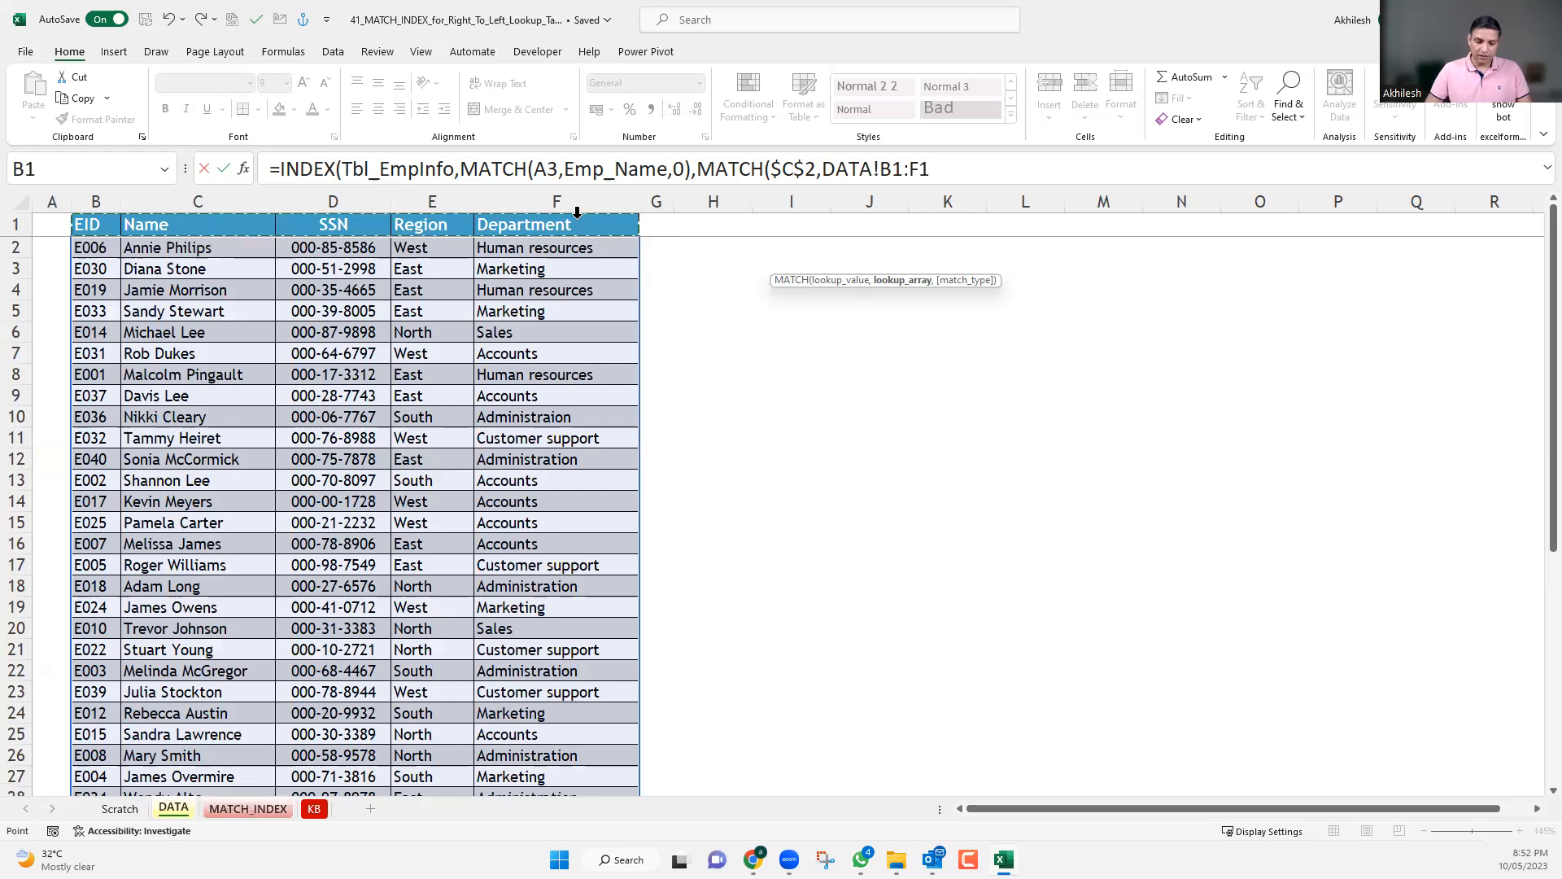
key("F4")
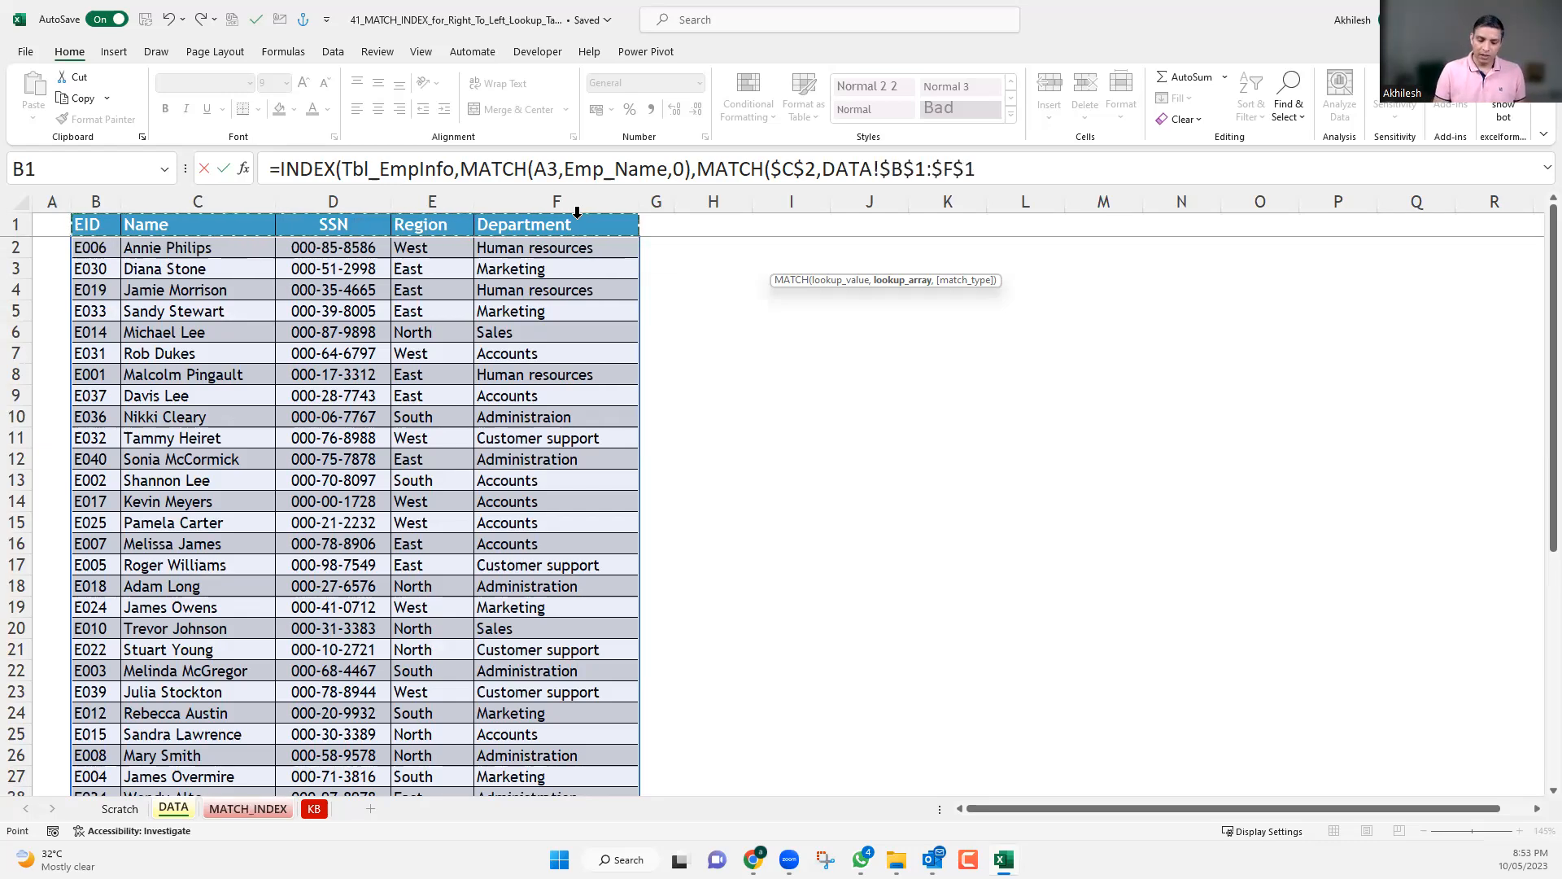
type(",")
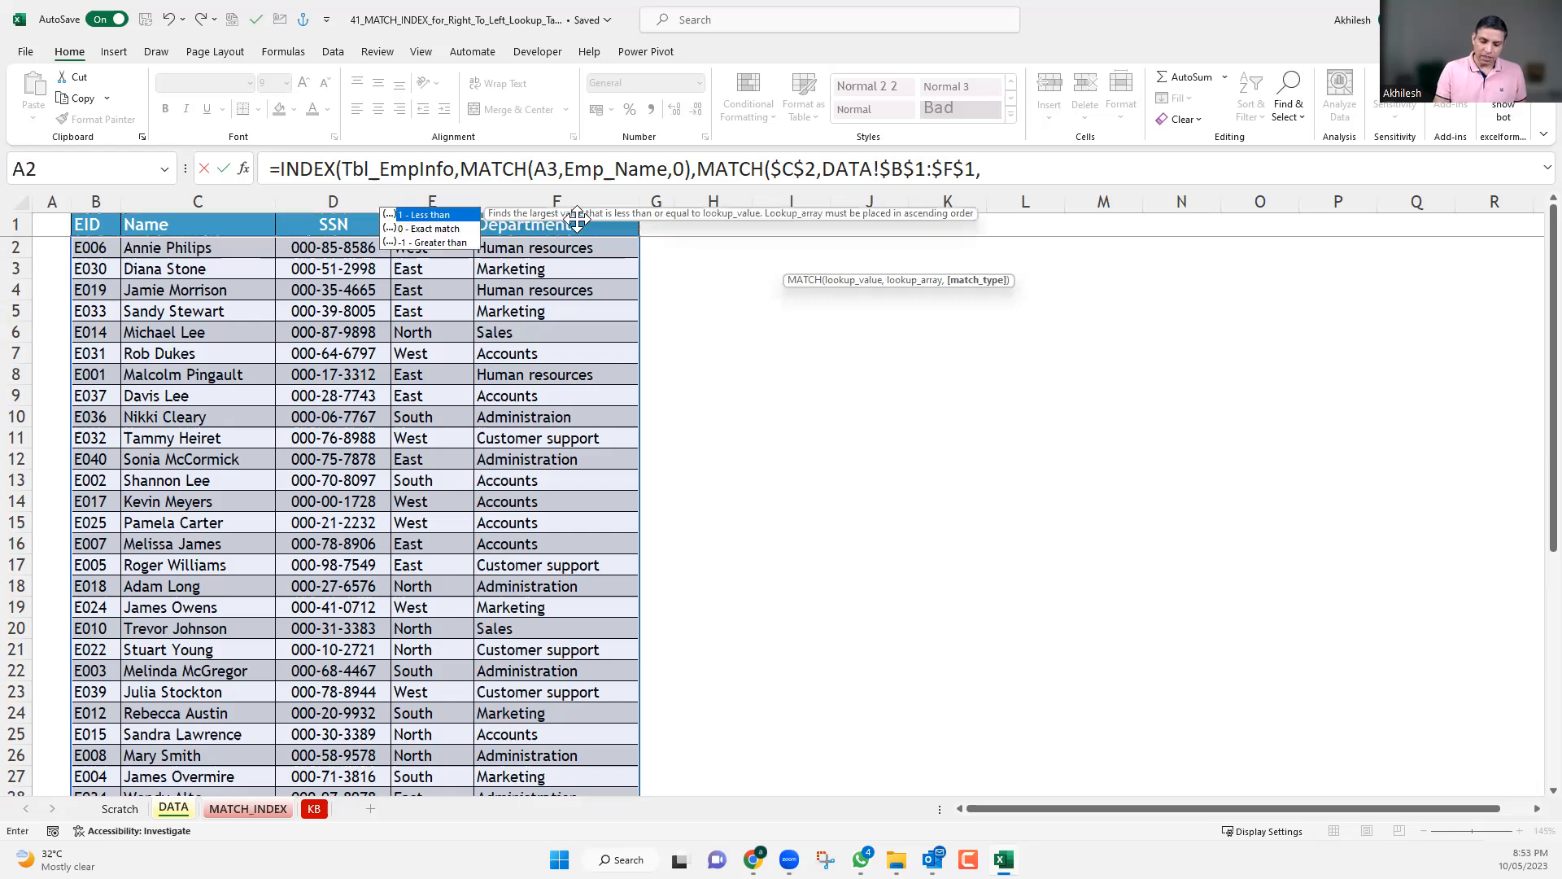
type("0")
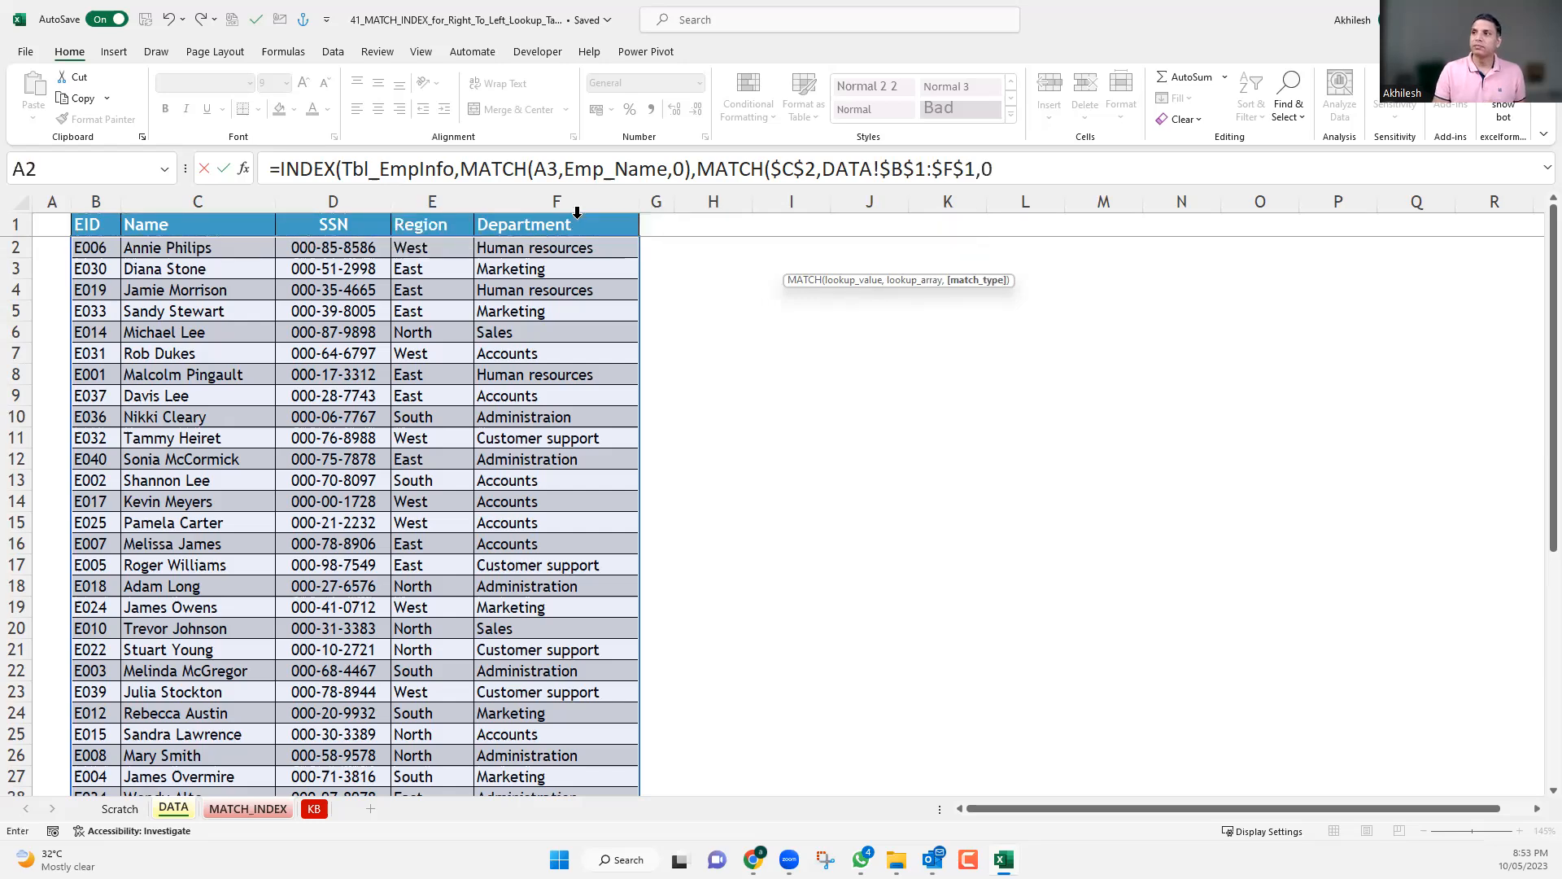
type(")")
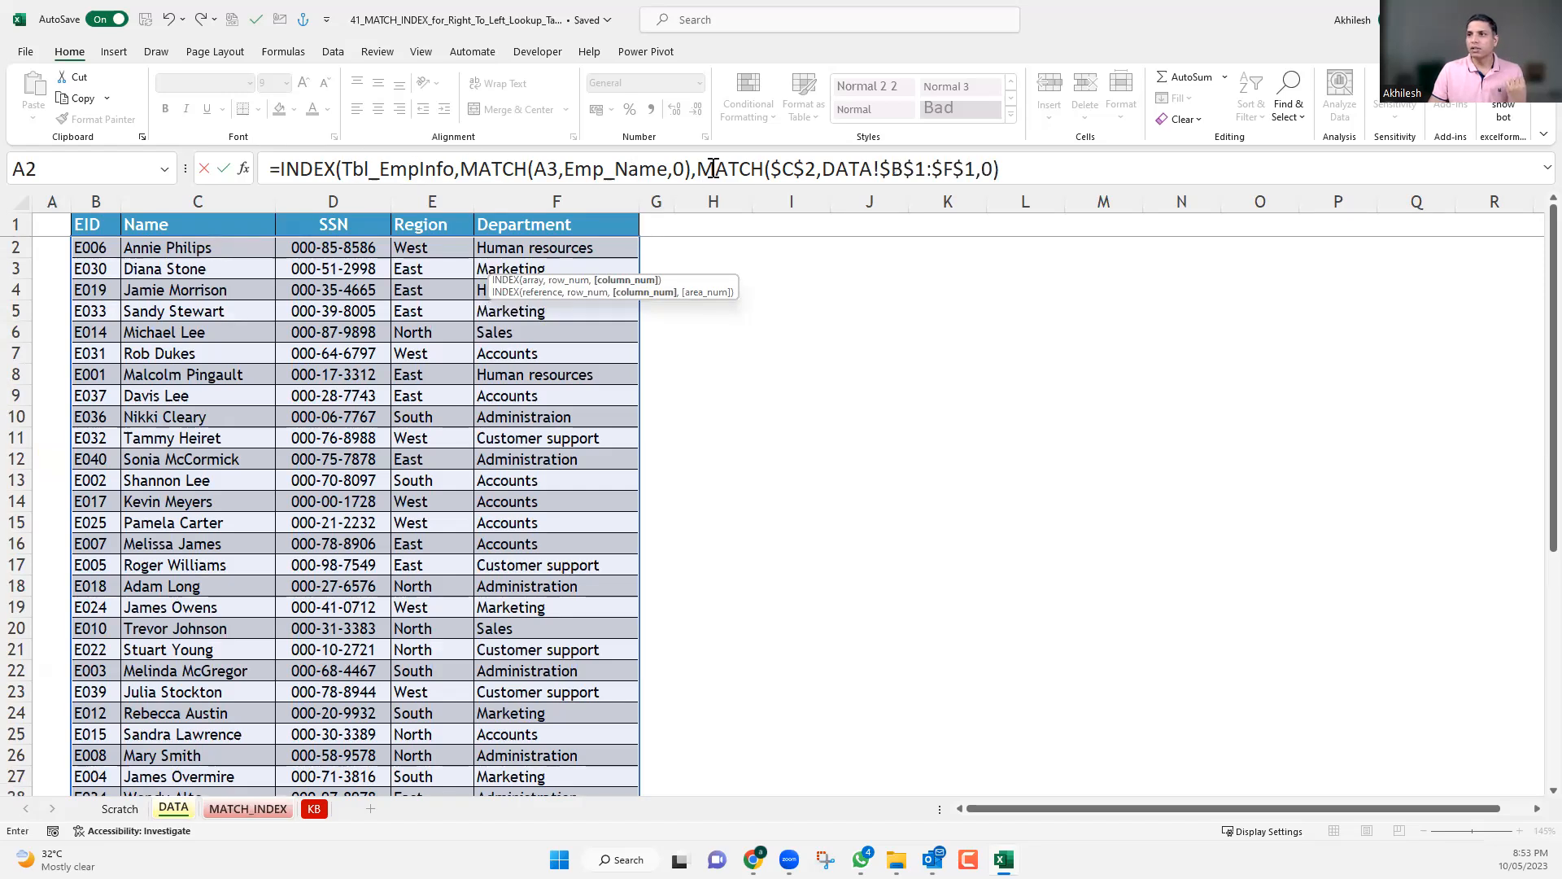
left_click(1029, 169)
type(")")
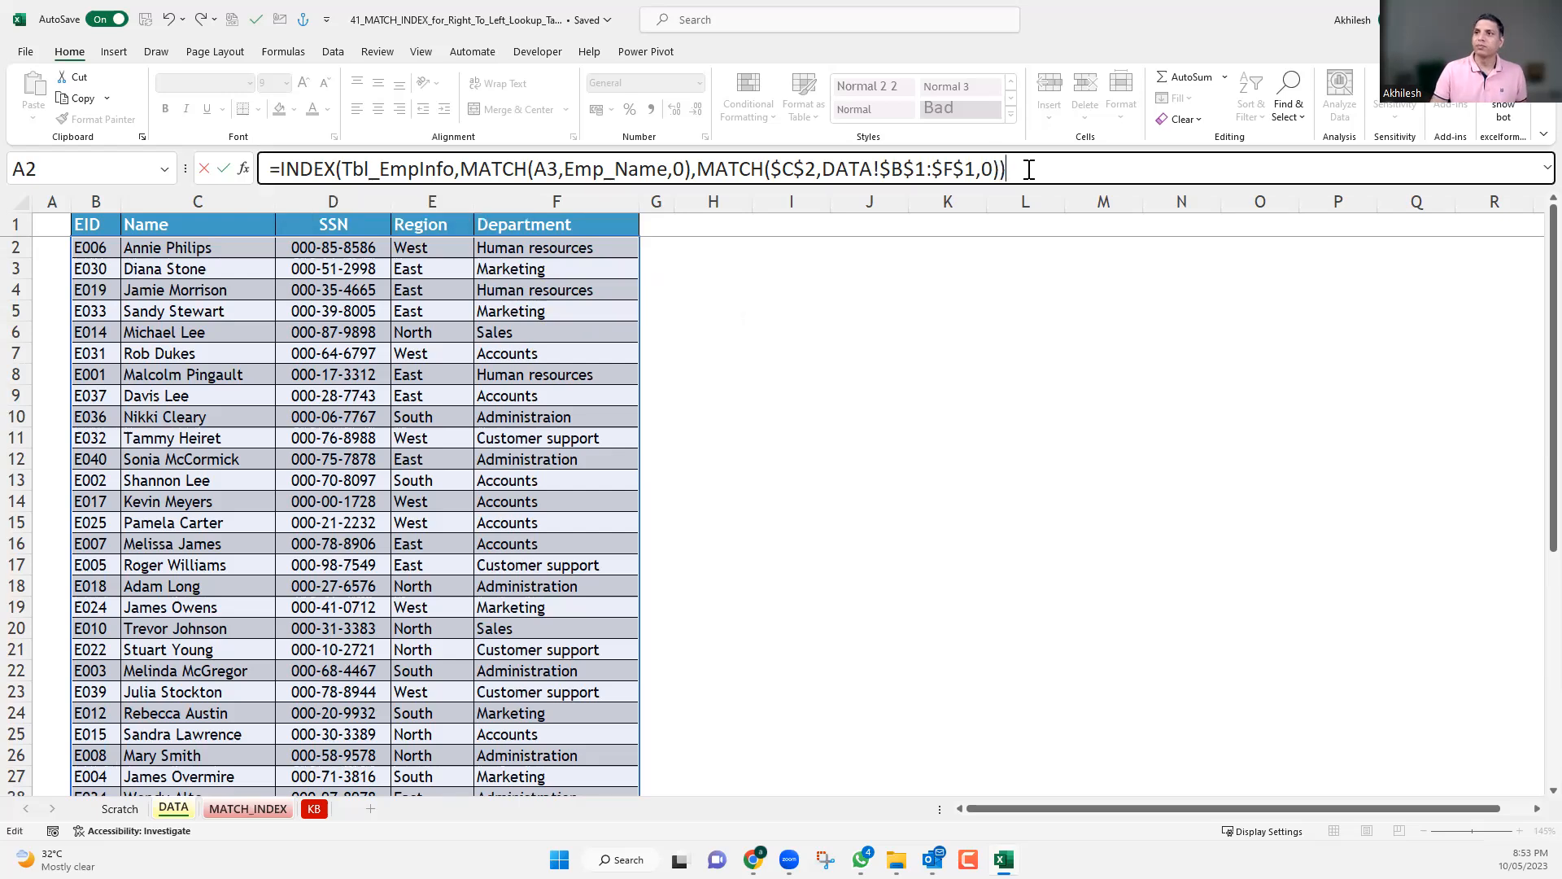
left_click(462, 169)
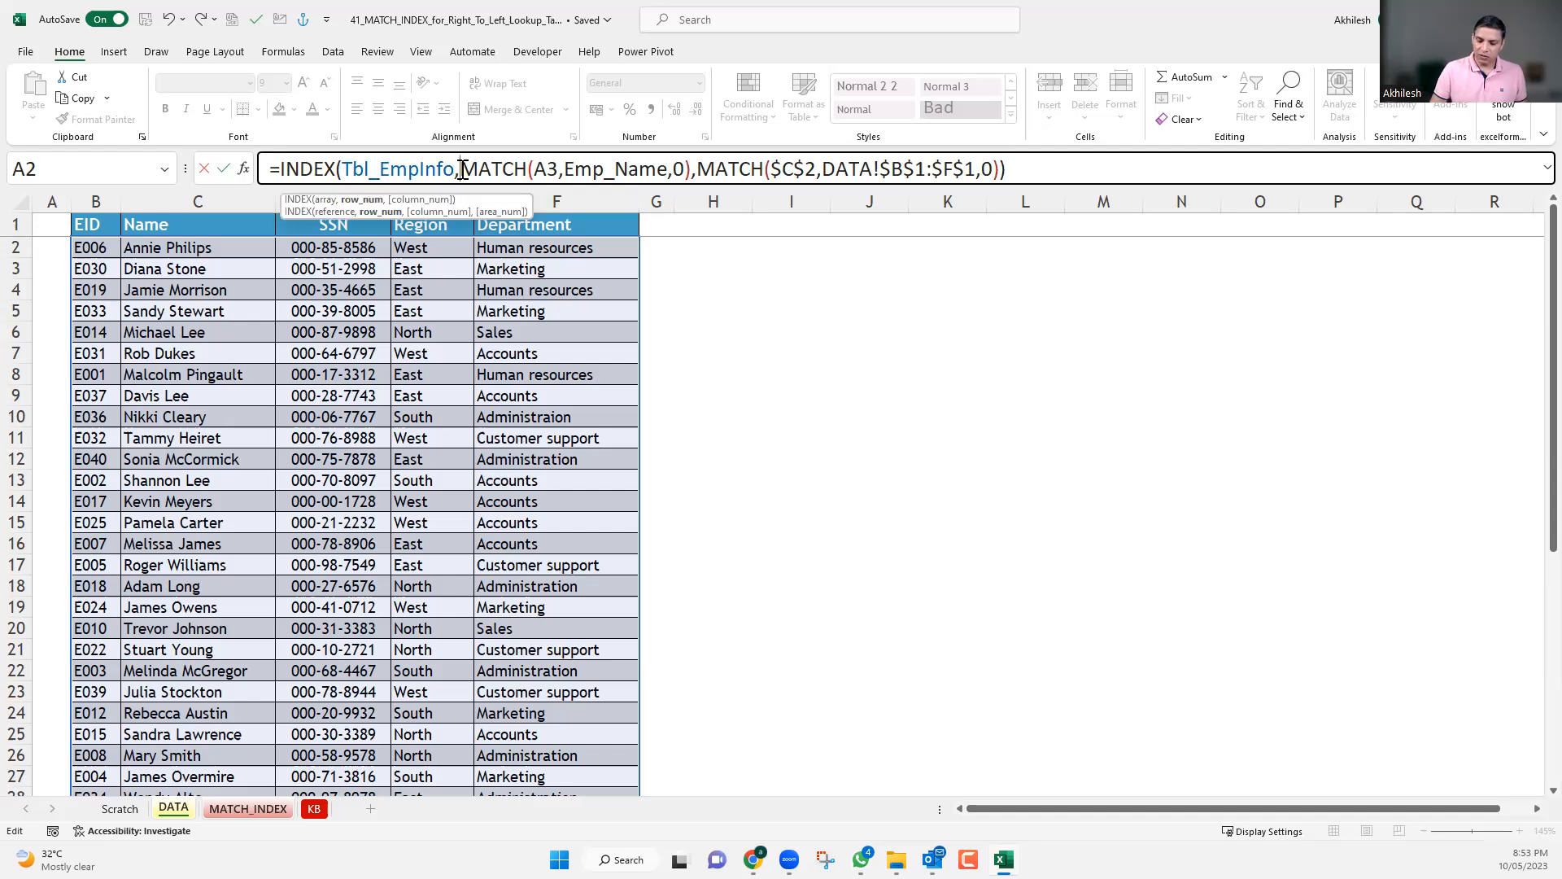
key("Return")
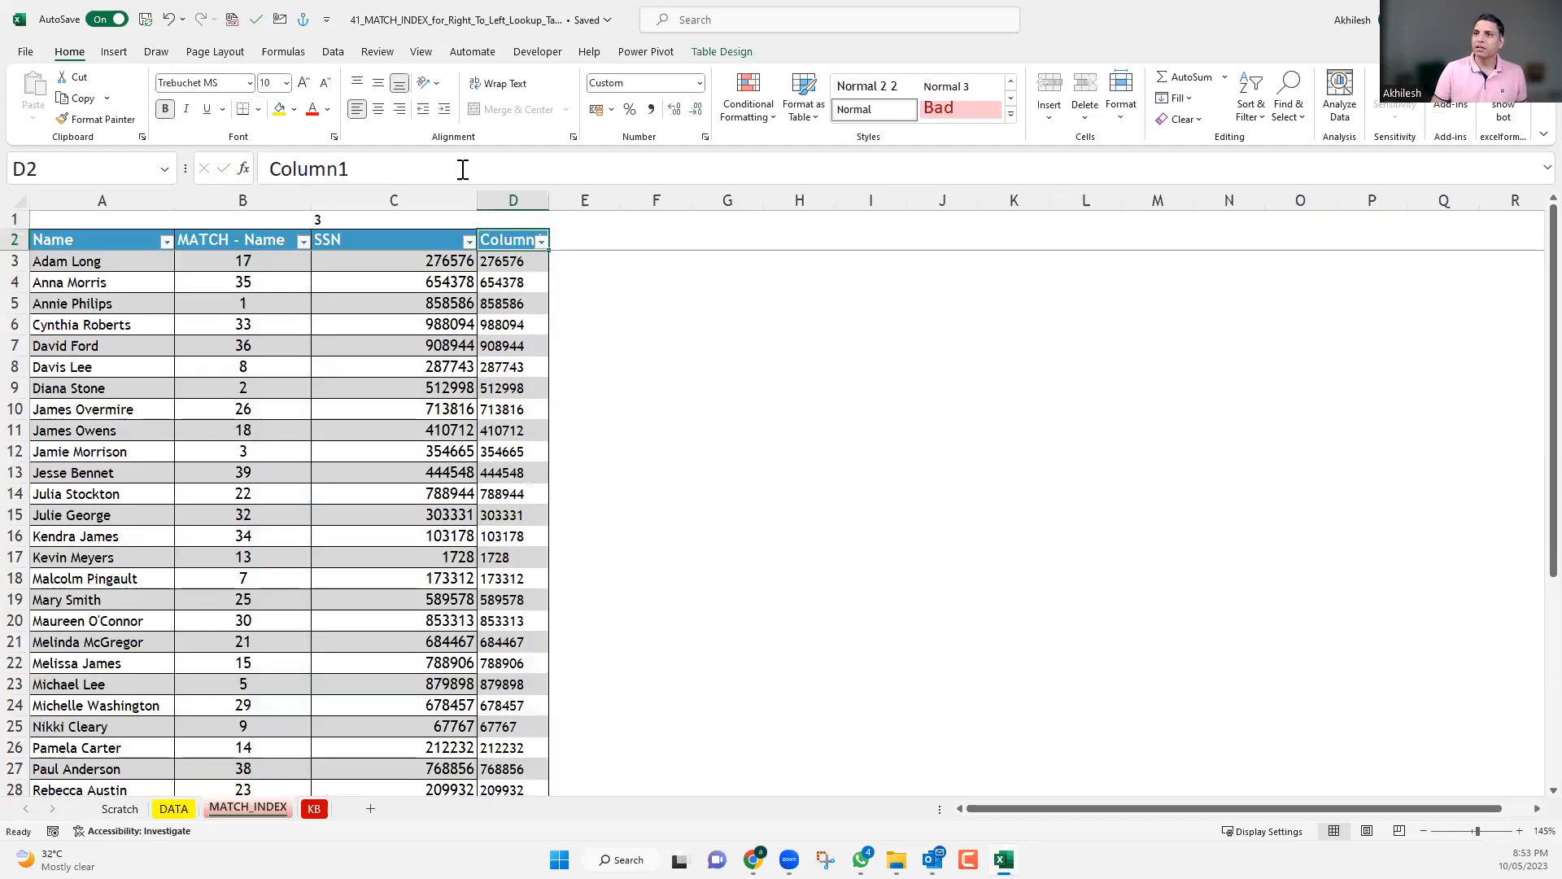
Break D3's formula into three lines, starting a new line before each MATCH, and expand the formula bar to show them all.
key("Down")
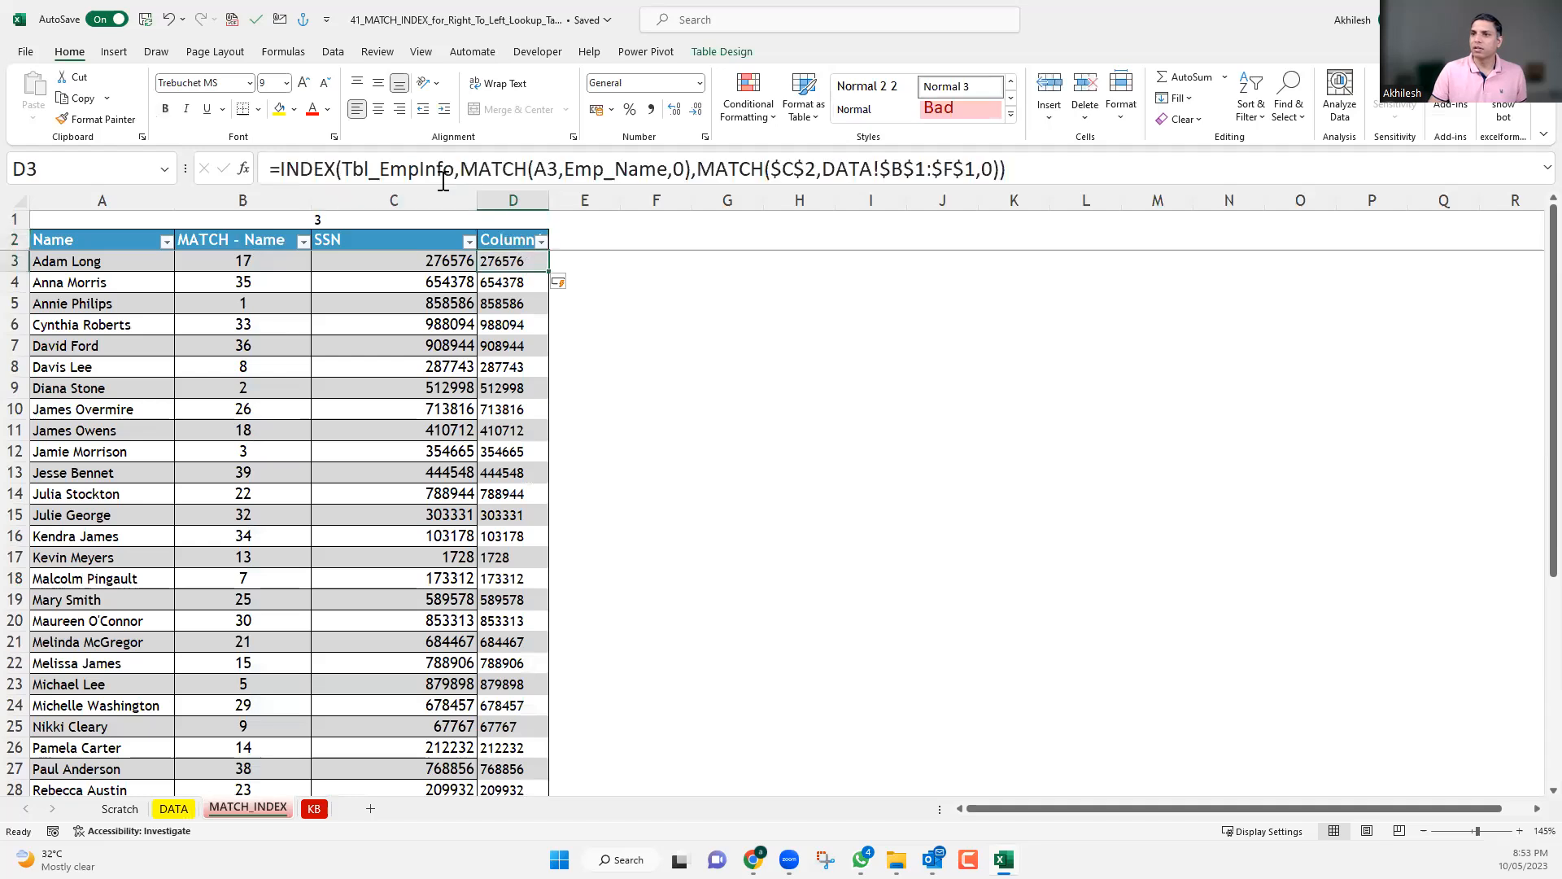
left_click(462, 169)
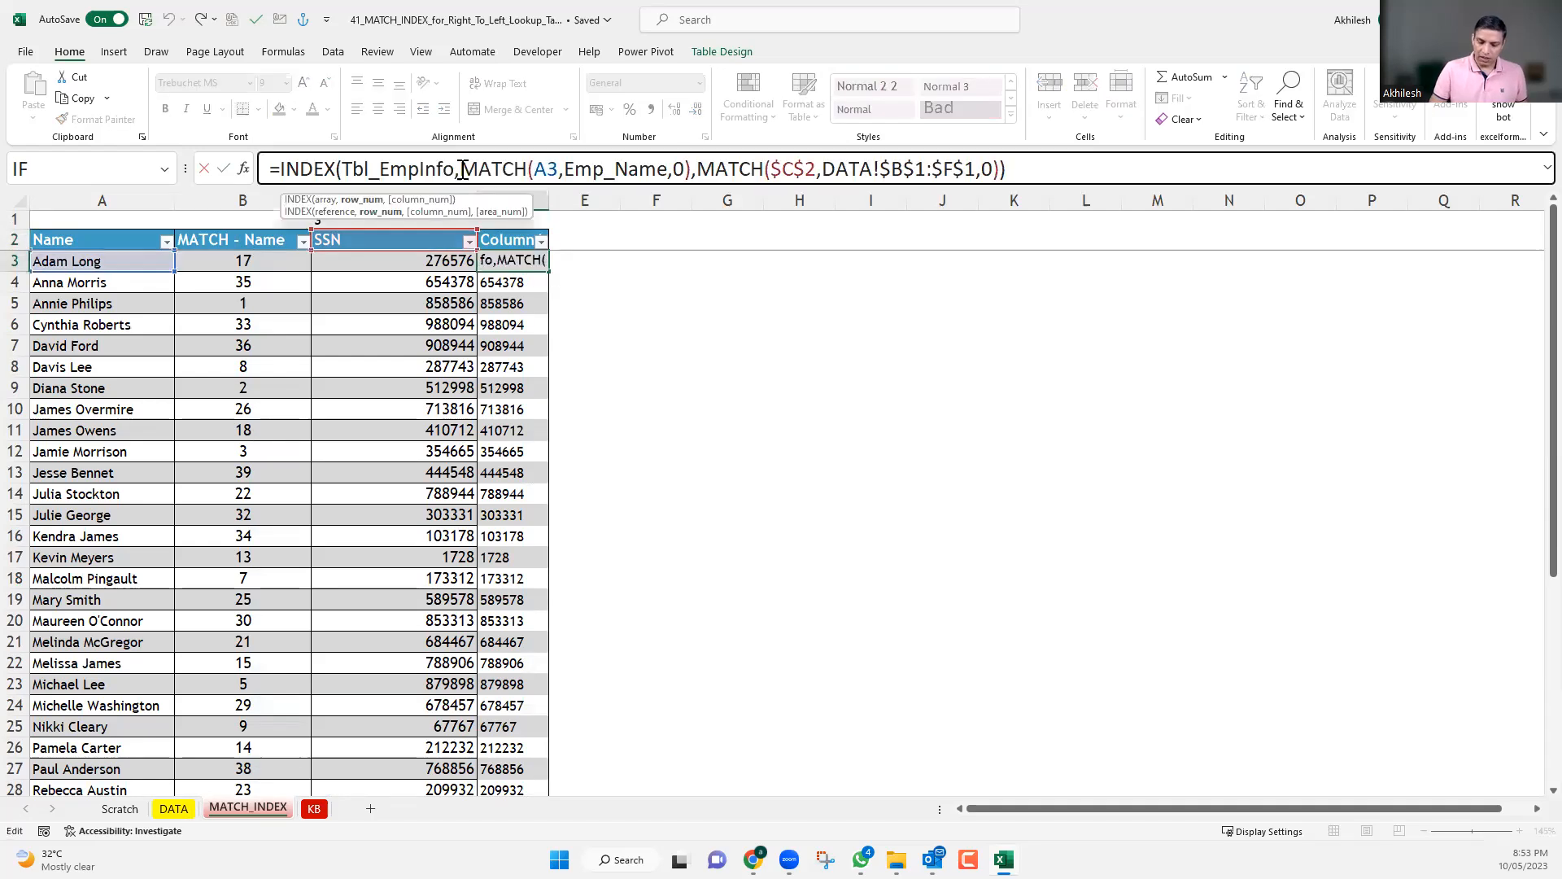
key("shift+Home")
key("BackSpace")
left_click(502, 171)
key("Right")
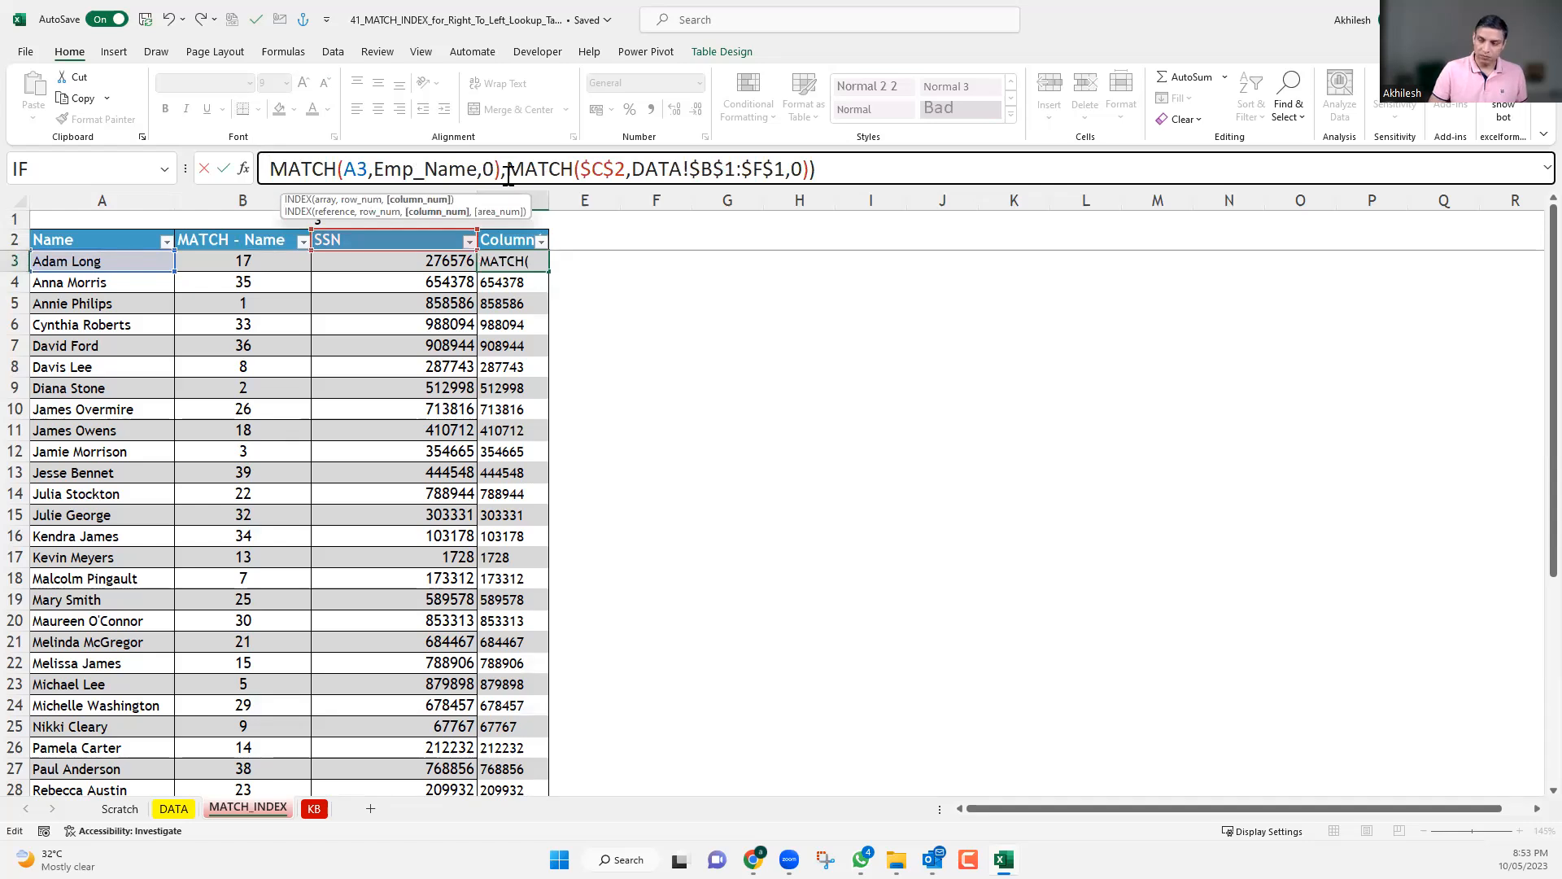
key("shift+Home")
key("BackSpace")
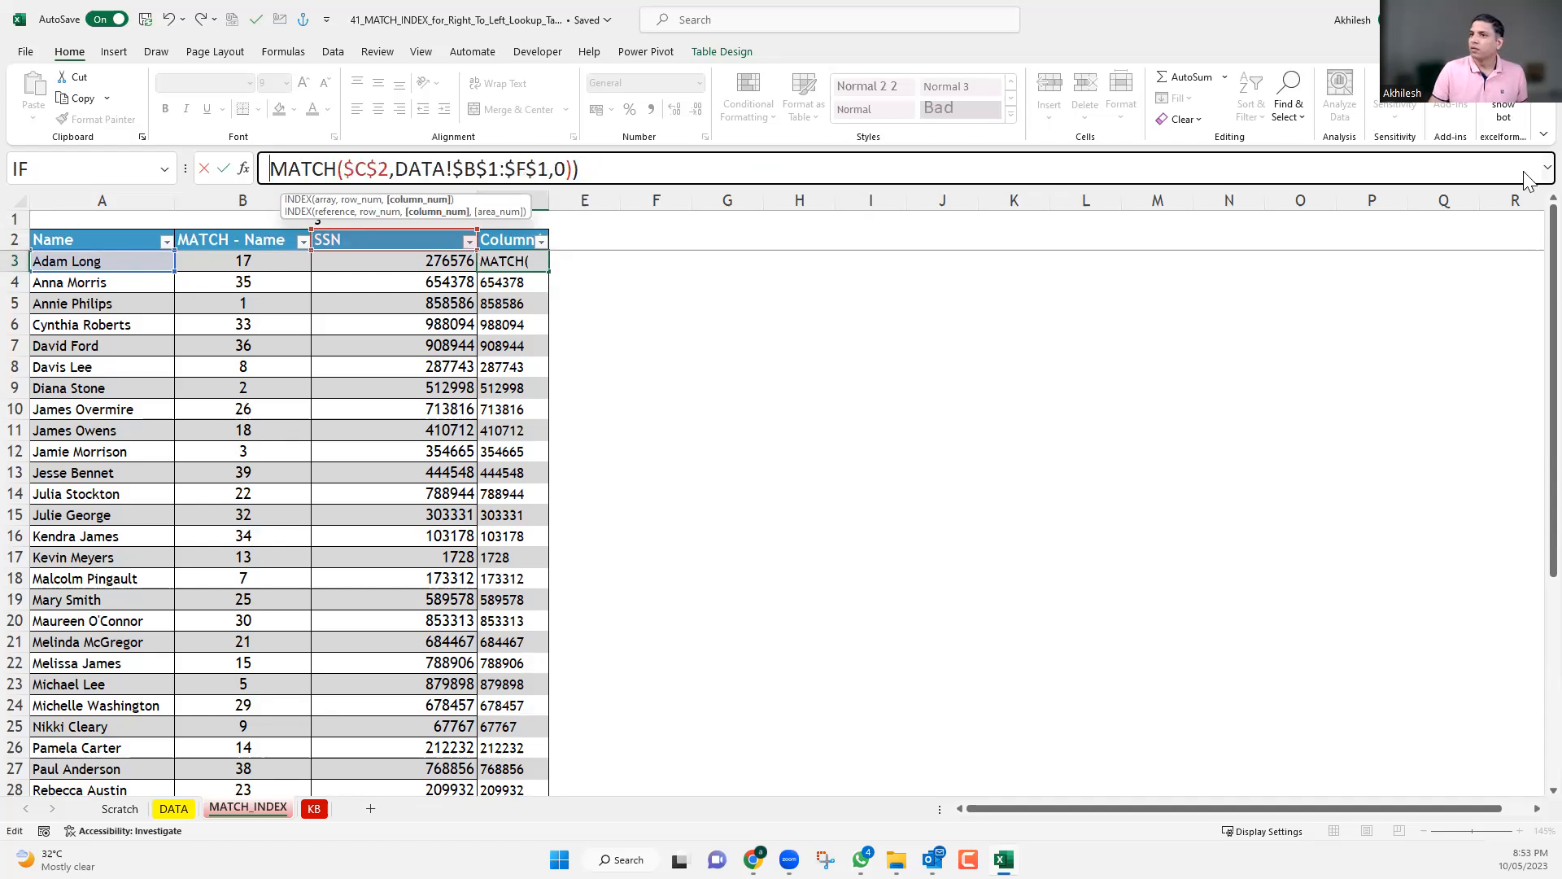
key("ctrl+shift+u")
left_click(724, 226)
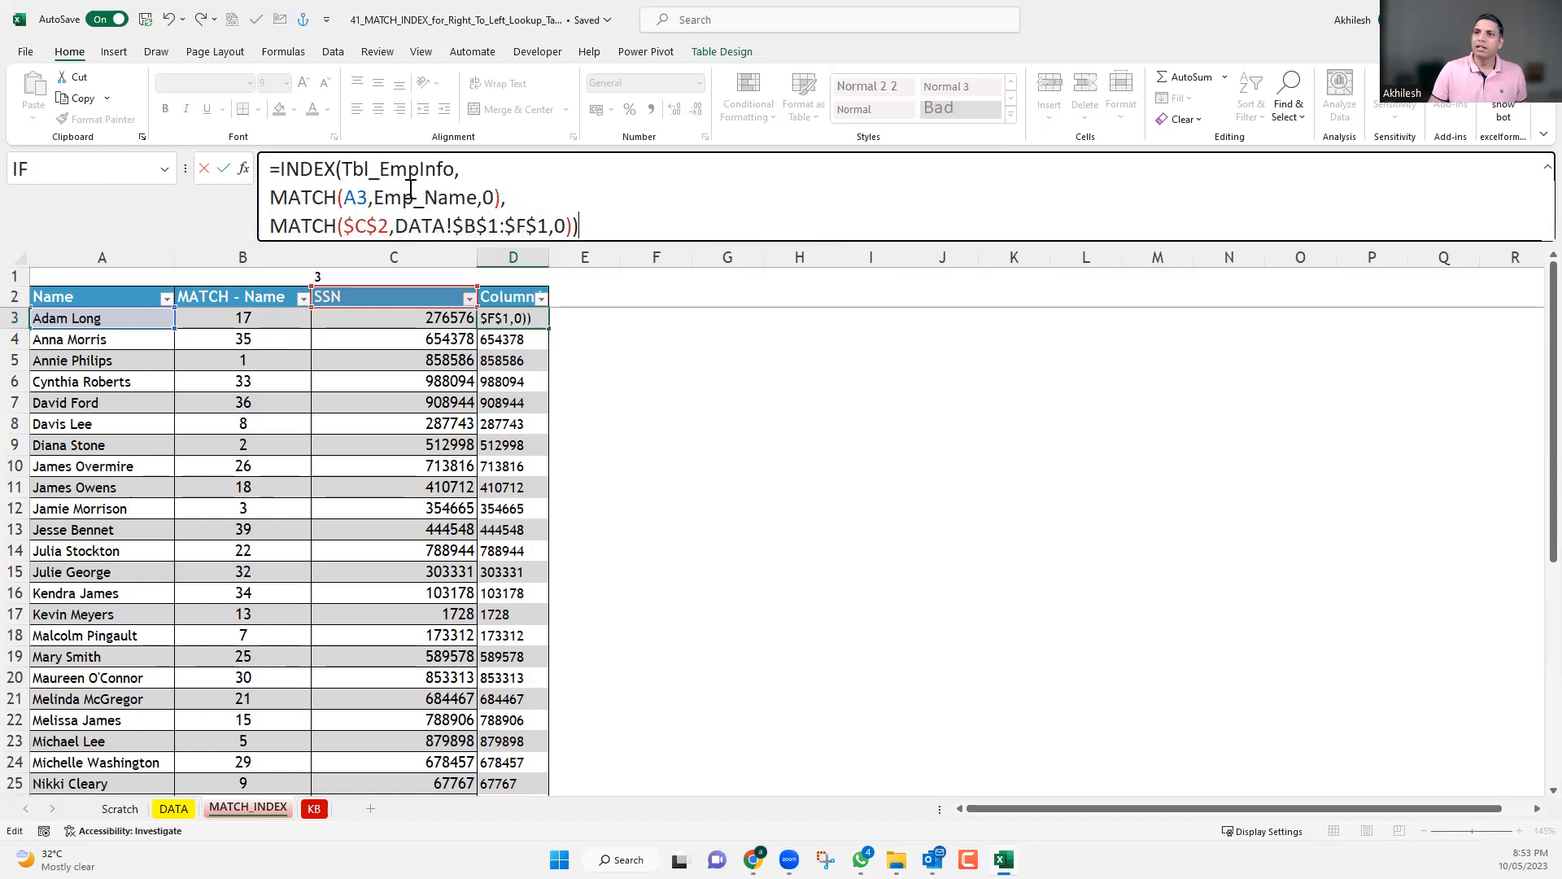
Highlight the formula's table array, row MATCH and column MATCH in turn, and commit the three-line formula in D3.
left_click_drag(455, 171, 351, 174)
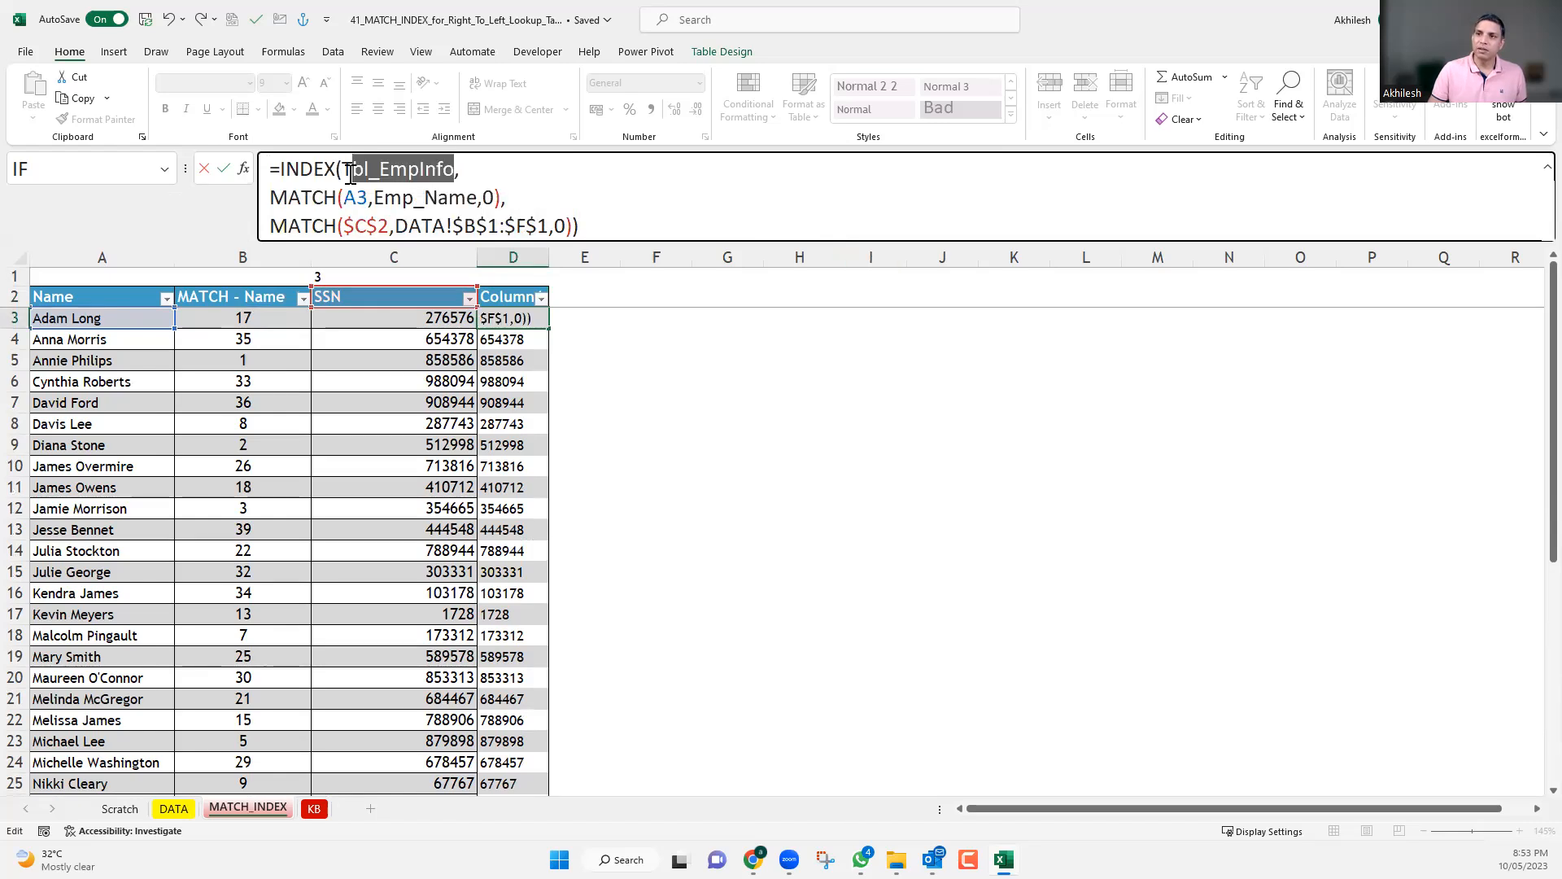
left_click_drag(506, 198, 275, 199)
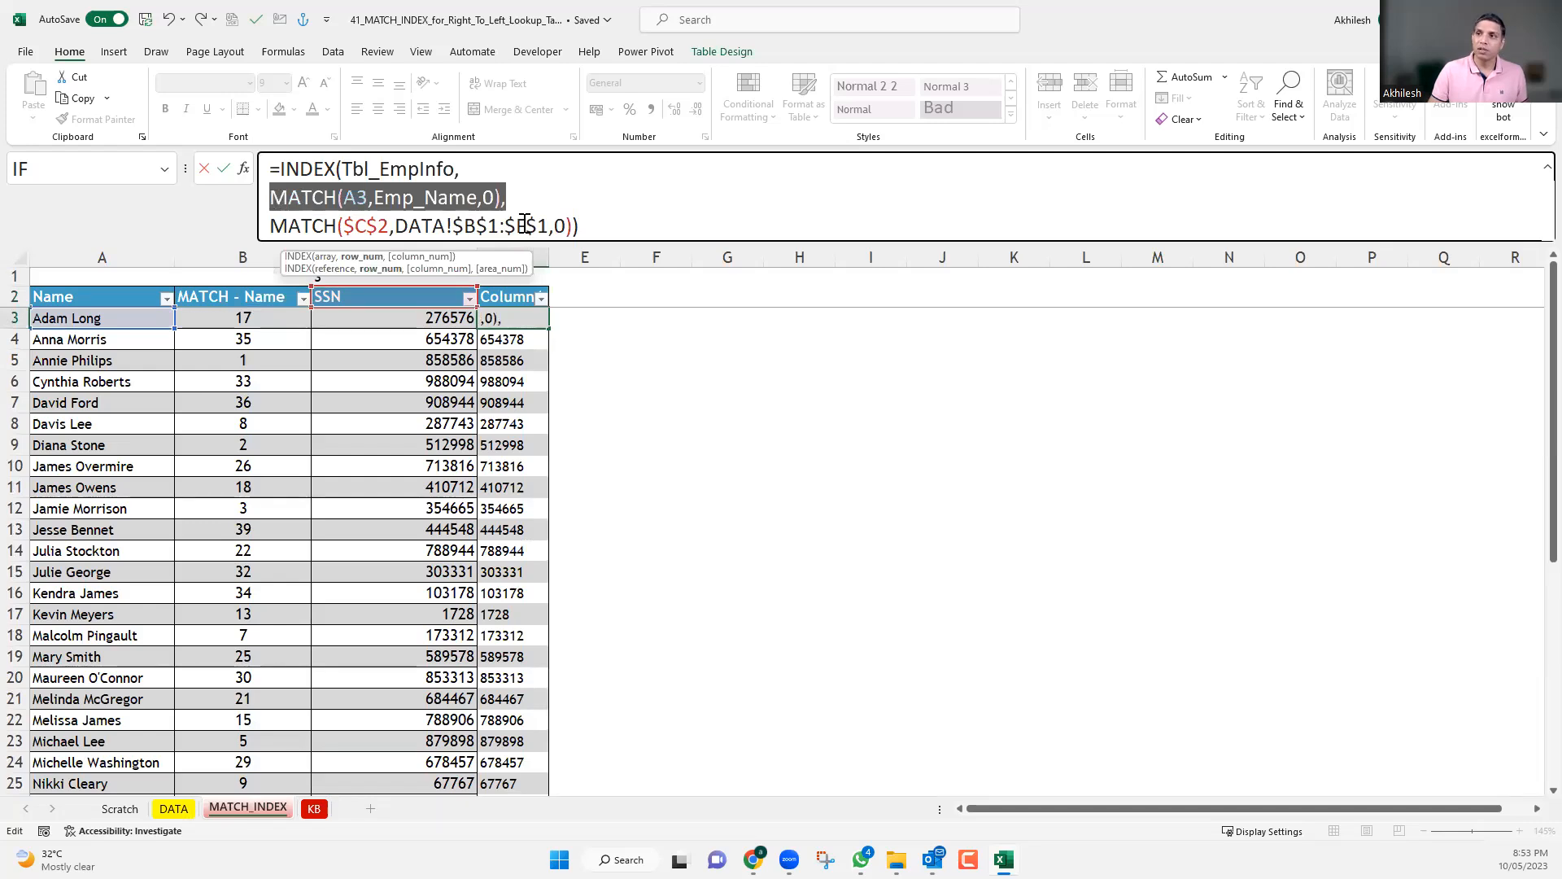
left_click_drag(572, 226, 270, 226)
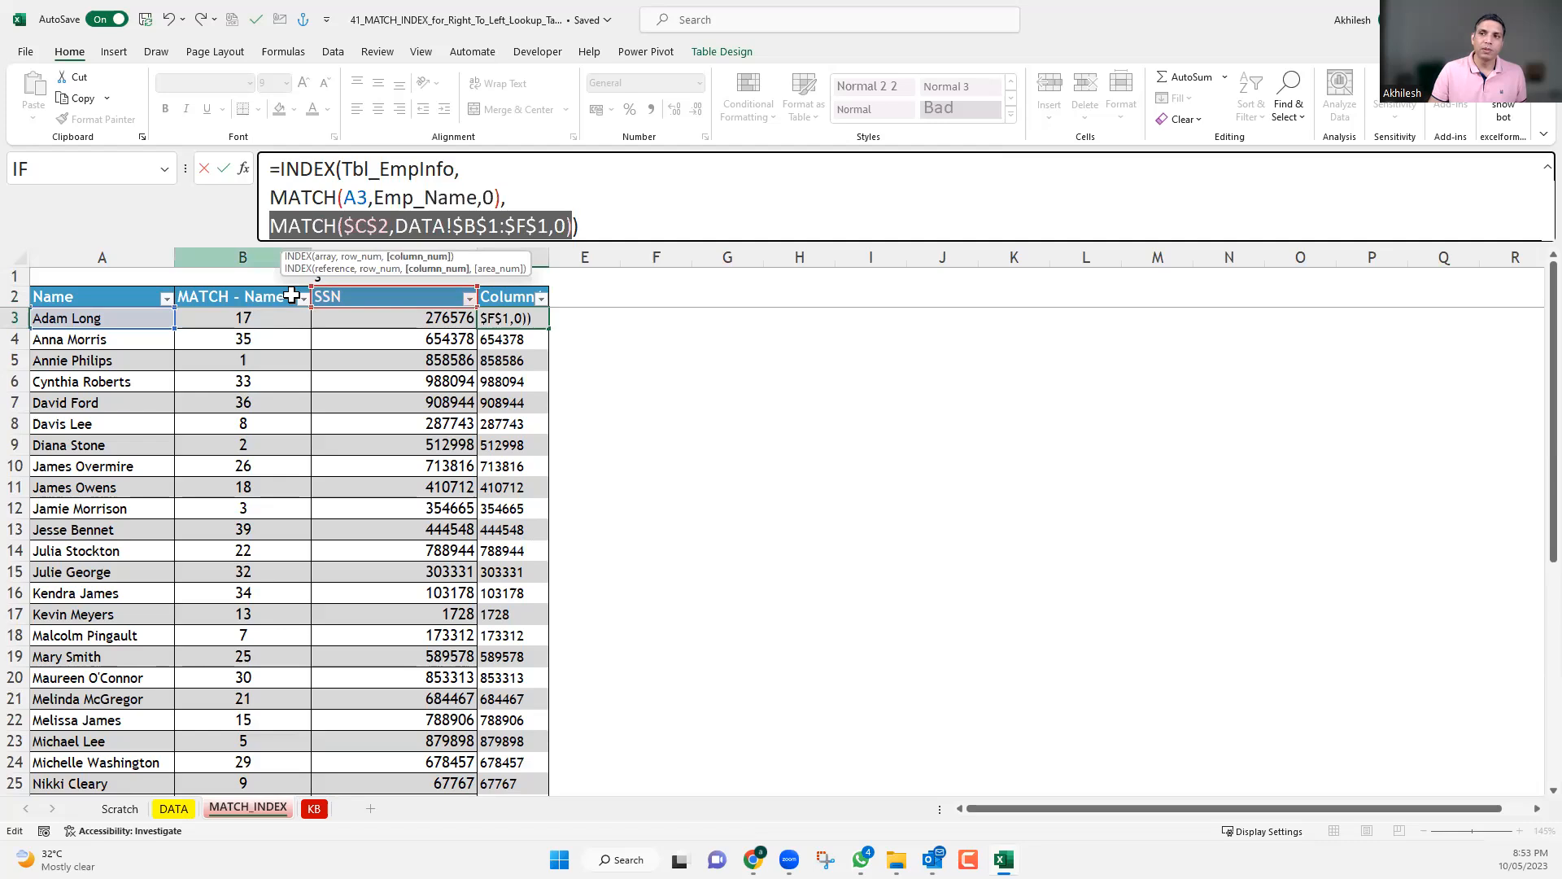
left_click(612, 229)
key("Return")
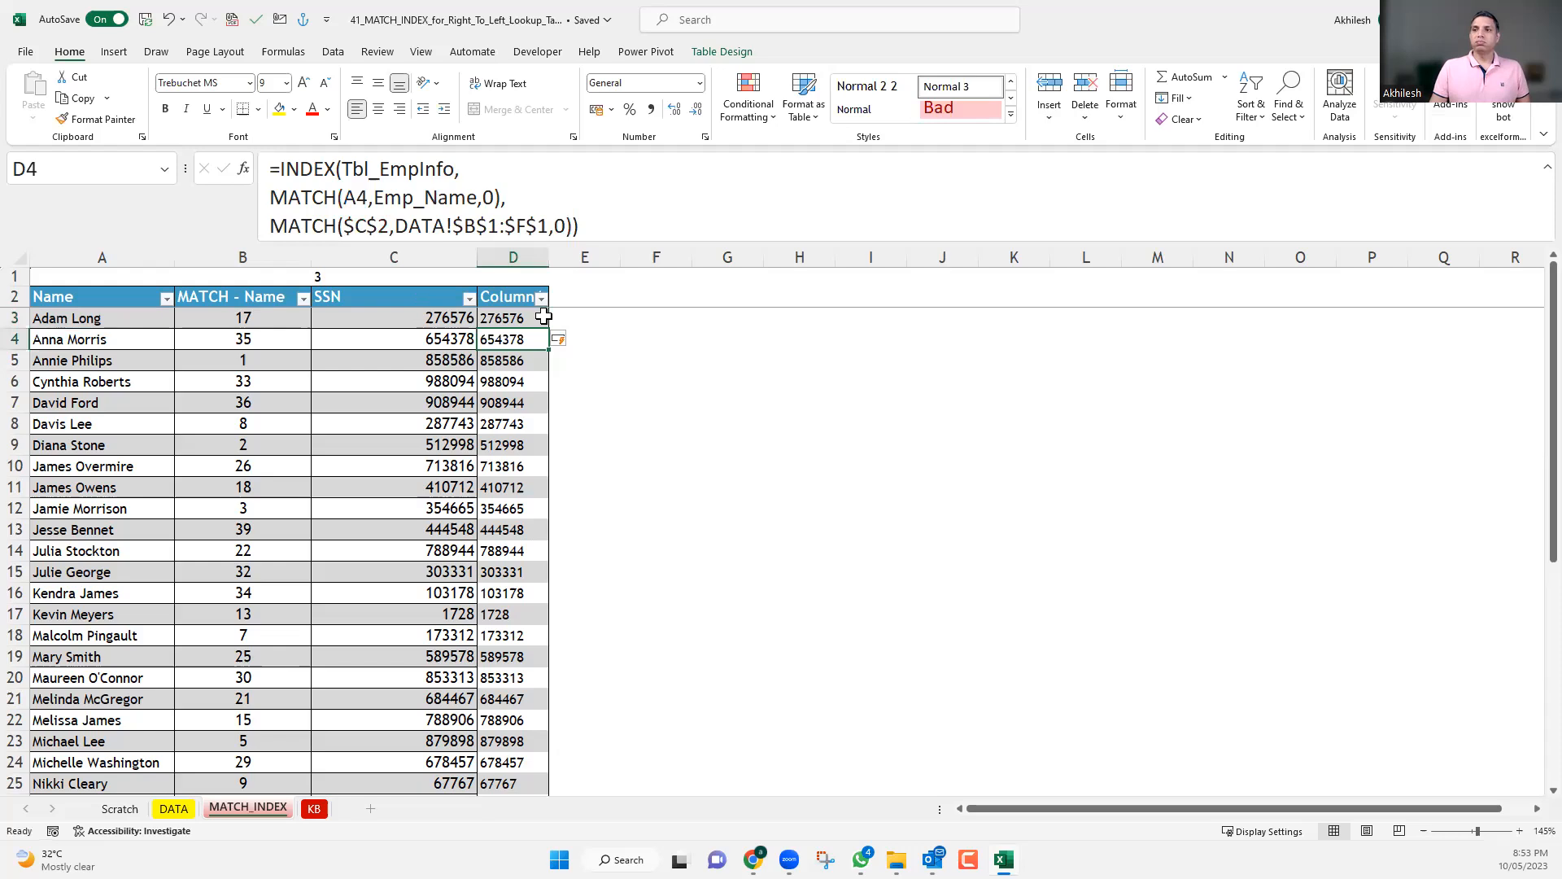
Widen column D to fit its header, and select D3 to display its nested INDEX-MATCH formula.
left_click(399, 297)
left_click_drag(550, 257, 600, 259)
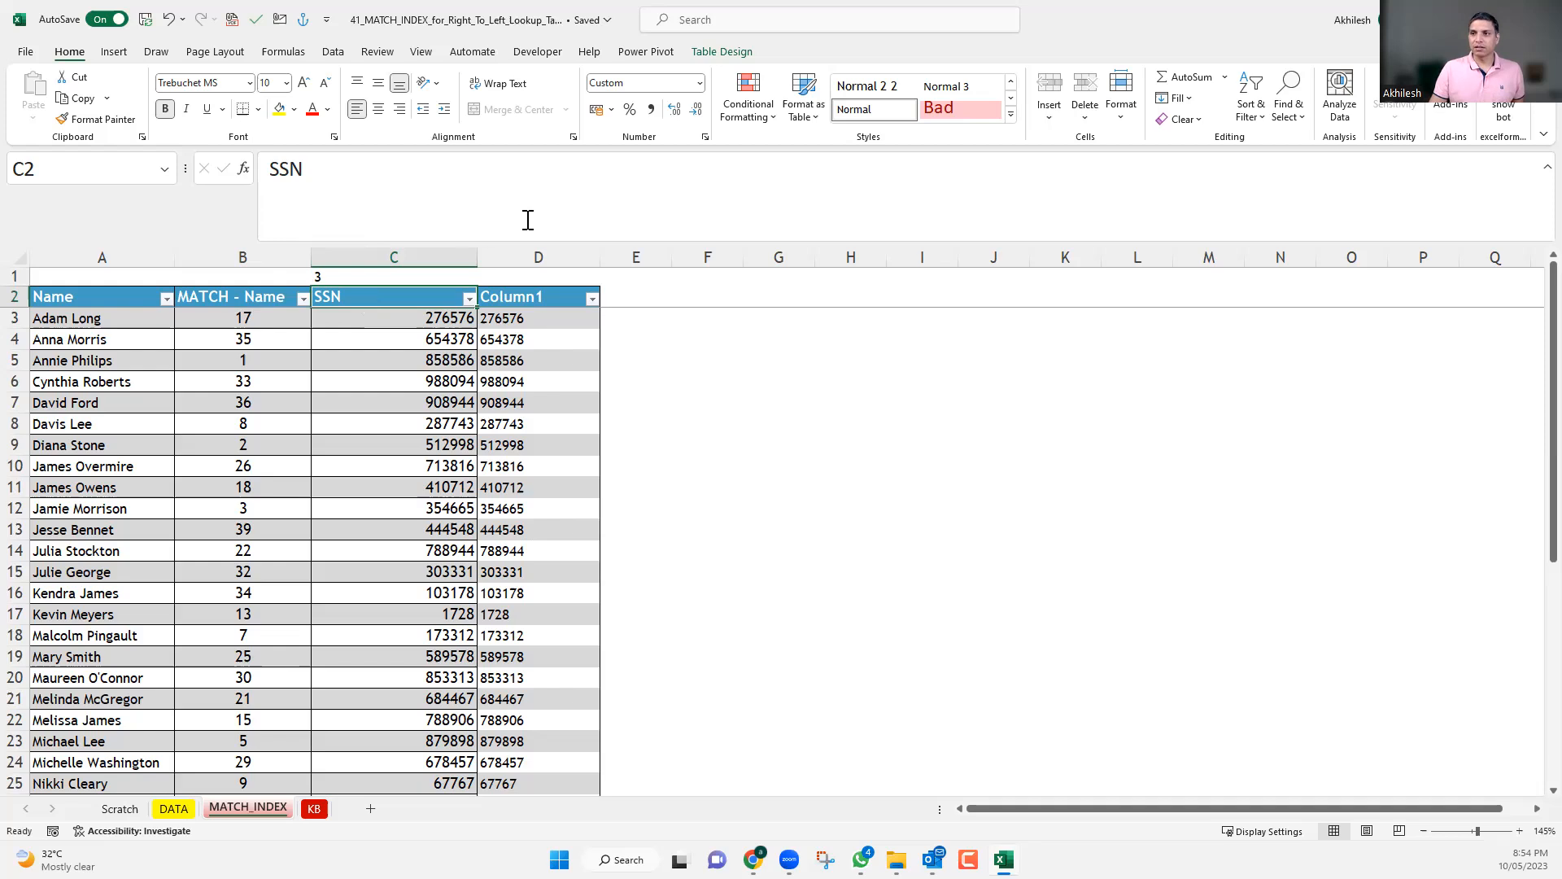
key("Down")
key("Right")
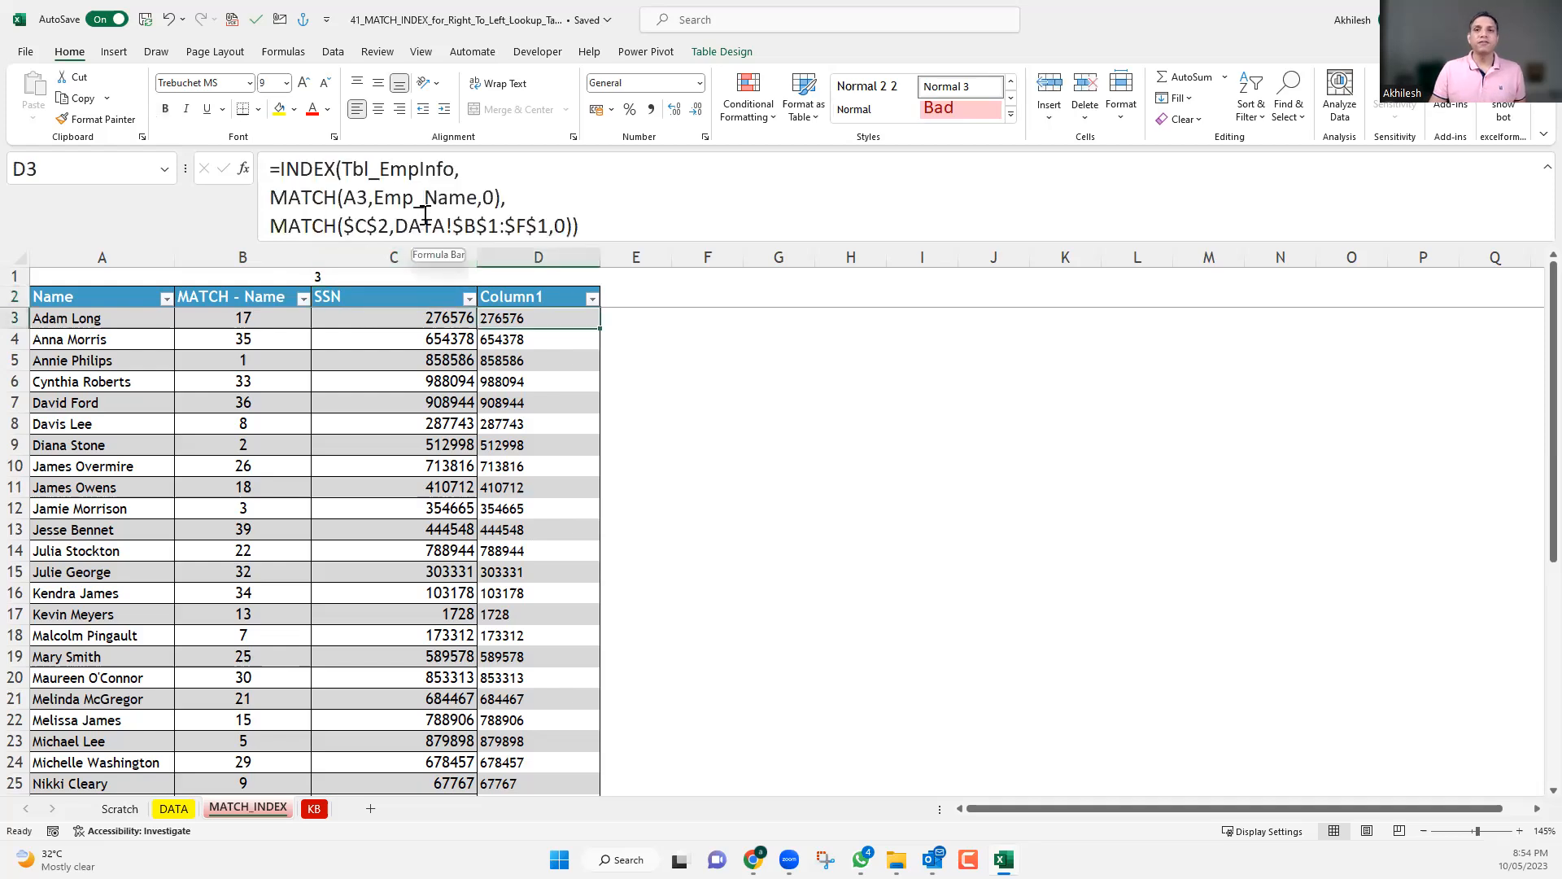
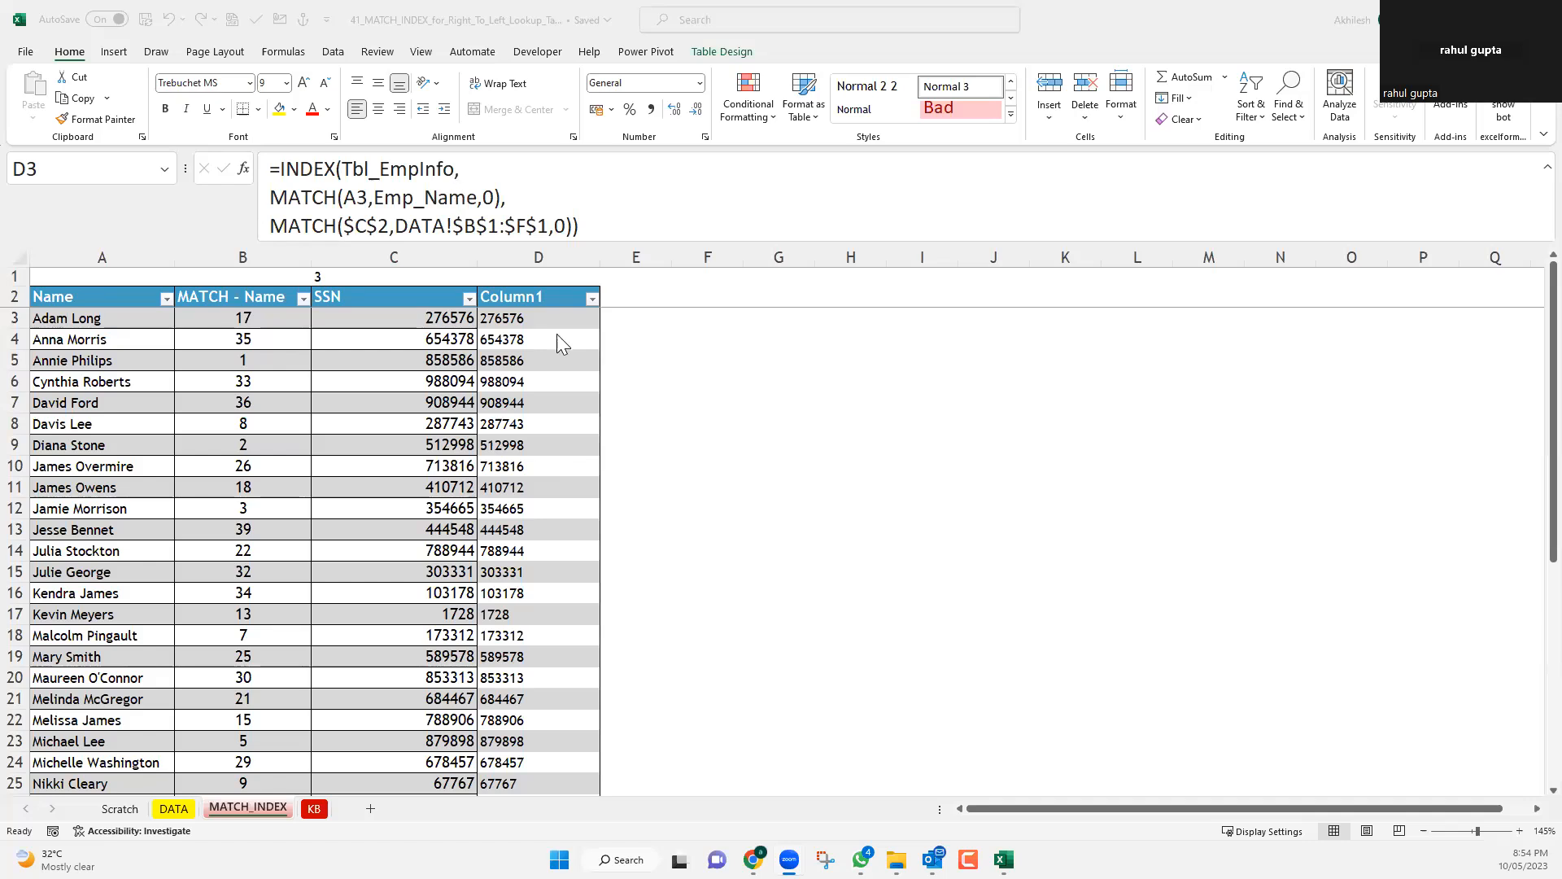
Compare the helper-based INDEX formula in C3 with the nested INDEX-MATCH formula in D3, highlighting column D.
left_click(547, 315)
left_click(547, 254)
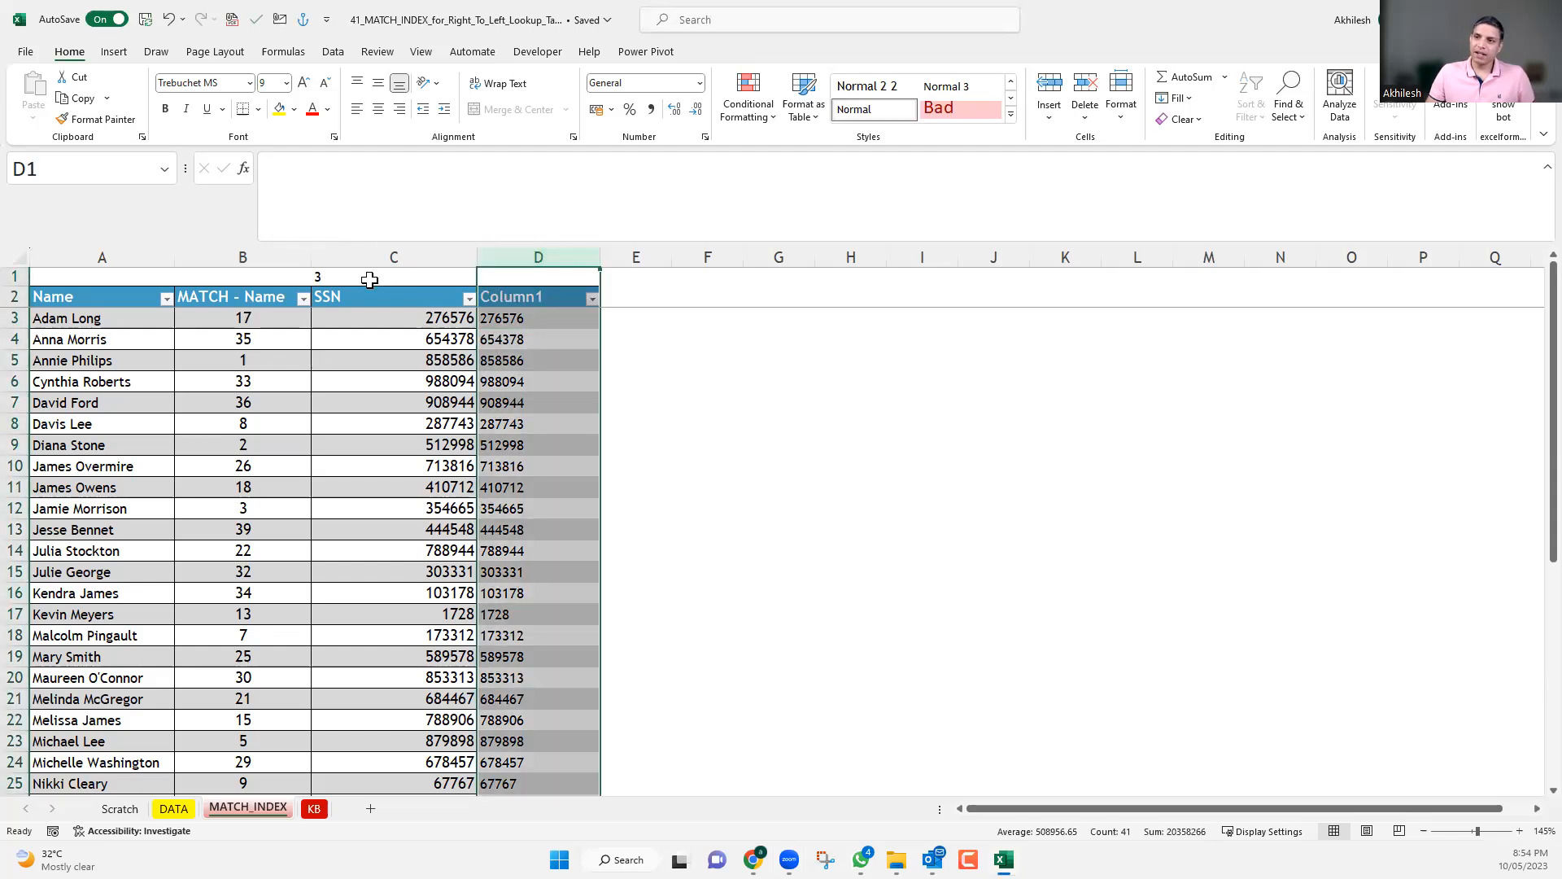
left_click(370, 279)
left_click(381, 320)
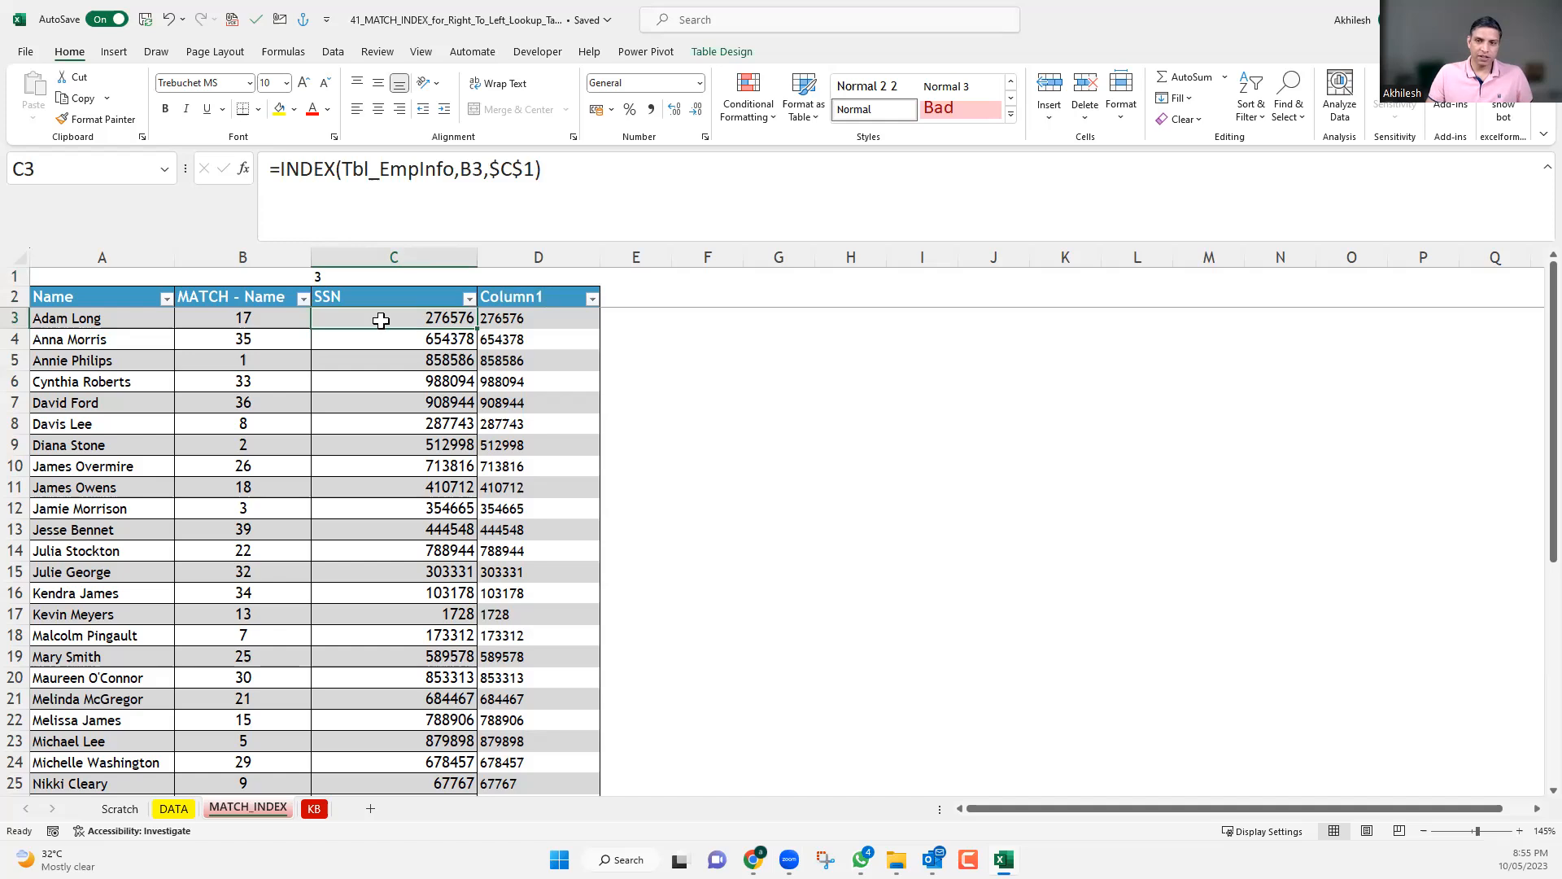
left_click(515, 318)
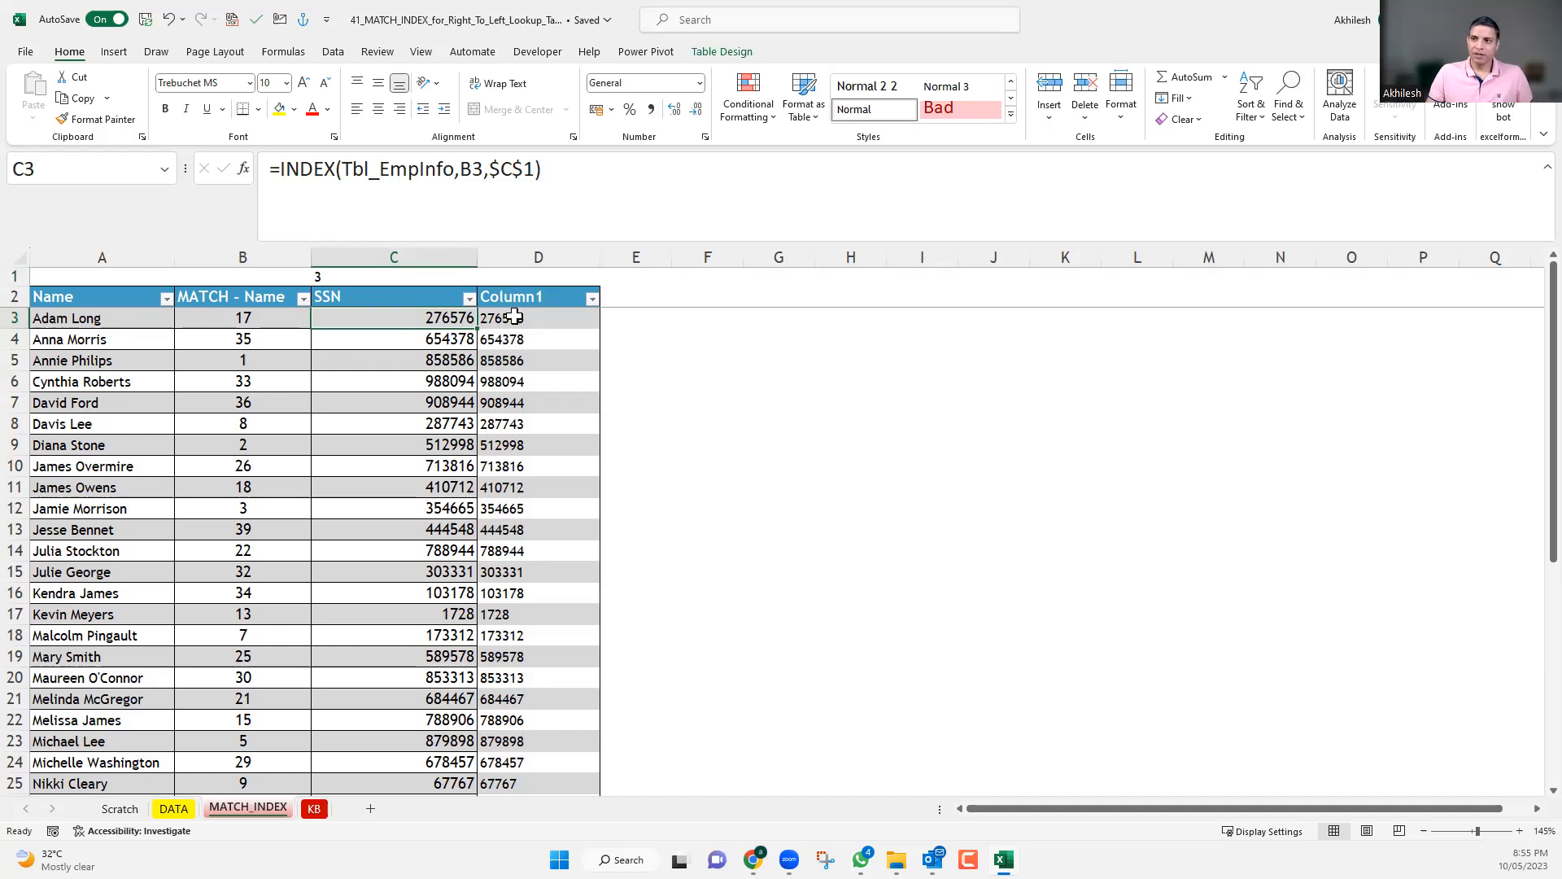
left_click(527, 252)
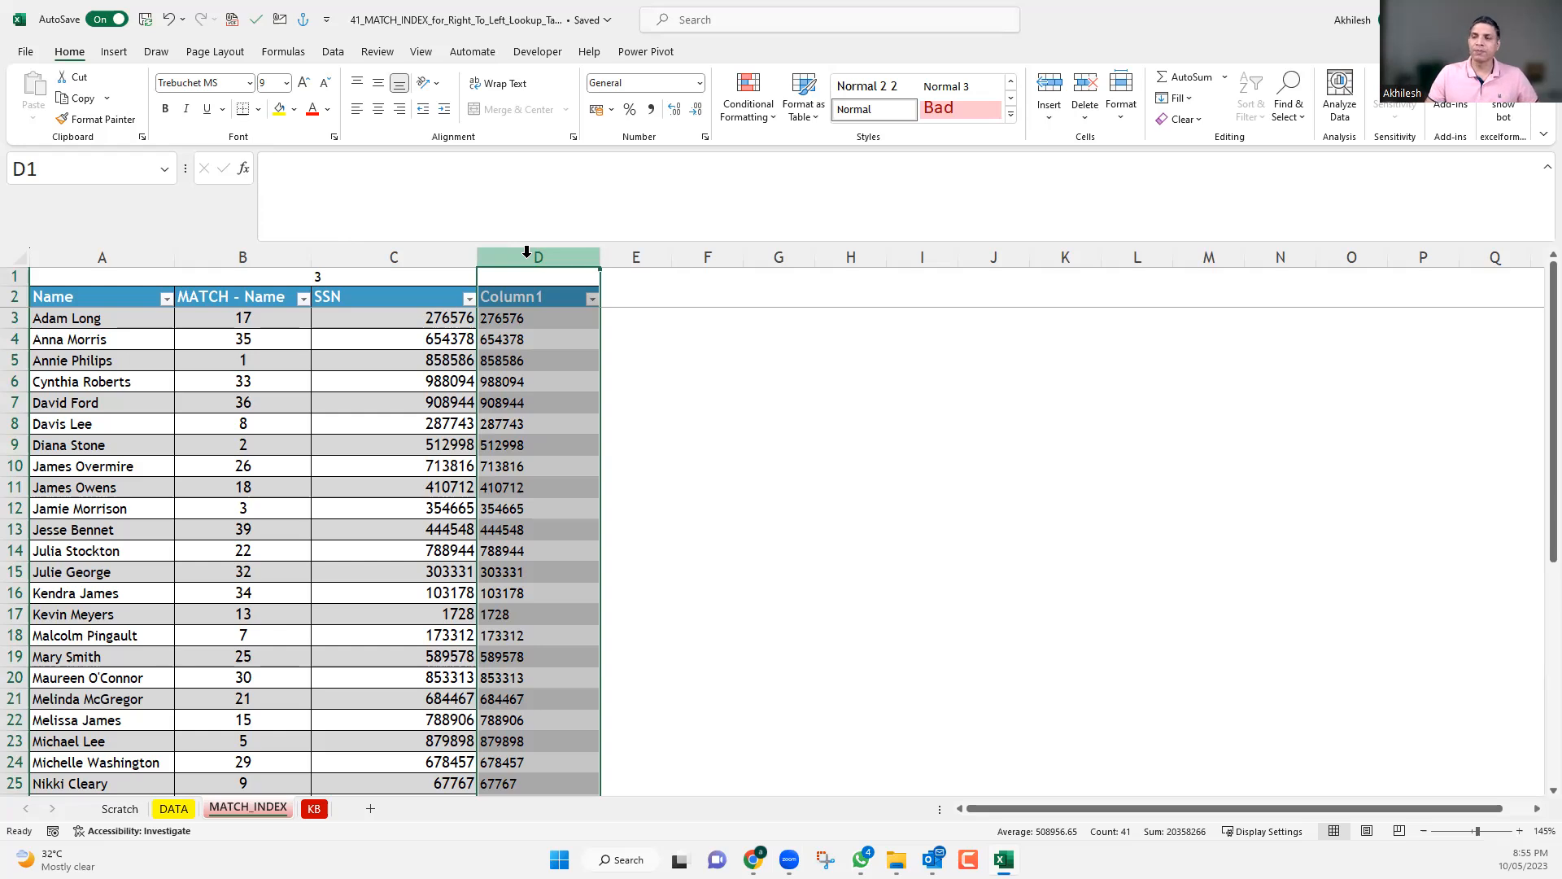
left_click(544, 314)
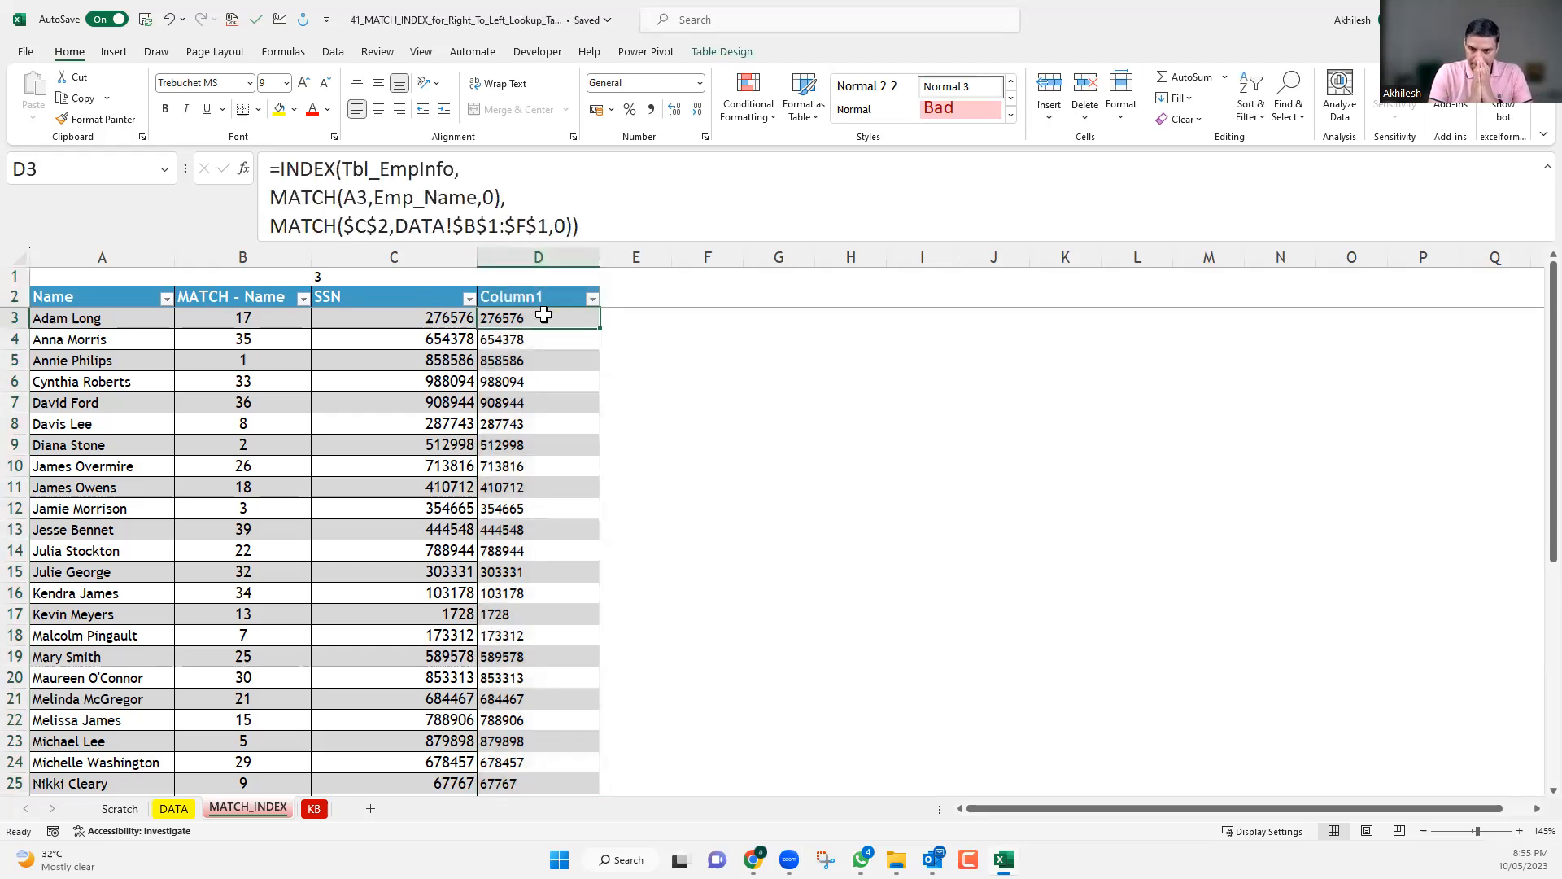
Start a list of lookup functions beside the table, entering Vlookup in G4 and Match in G5.
left_click(778, 340)
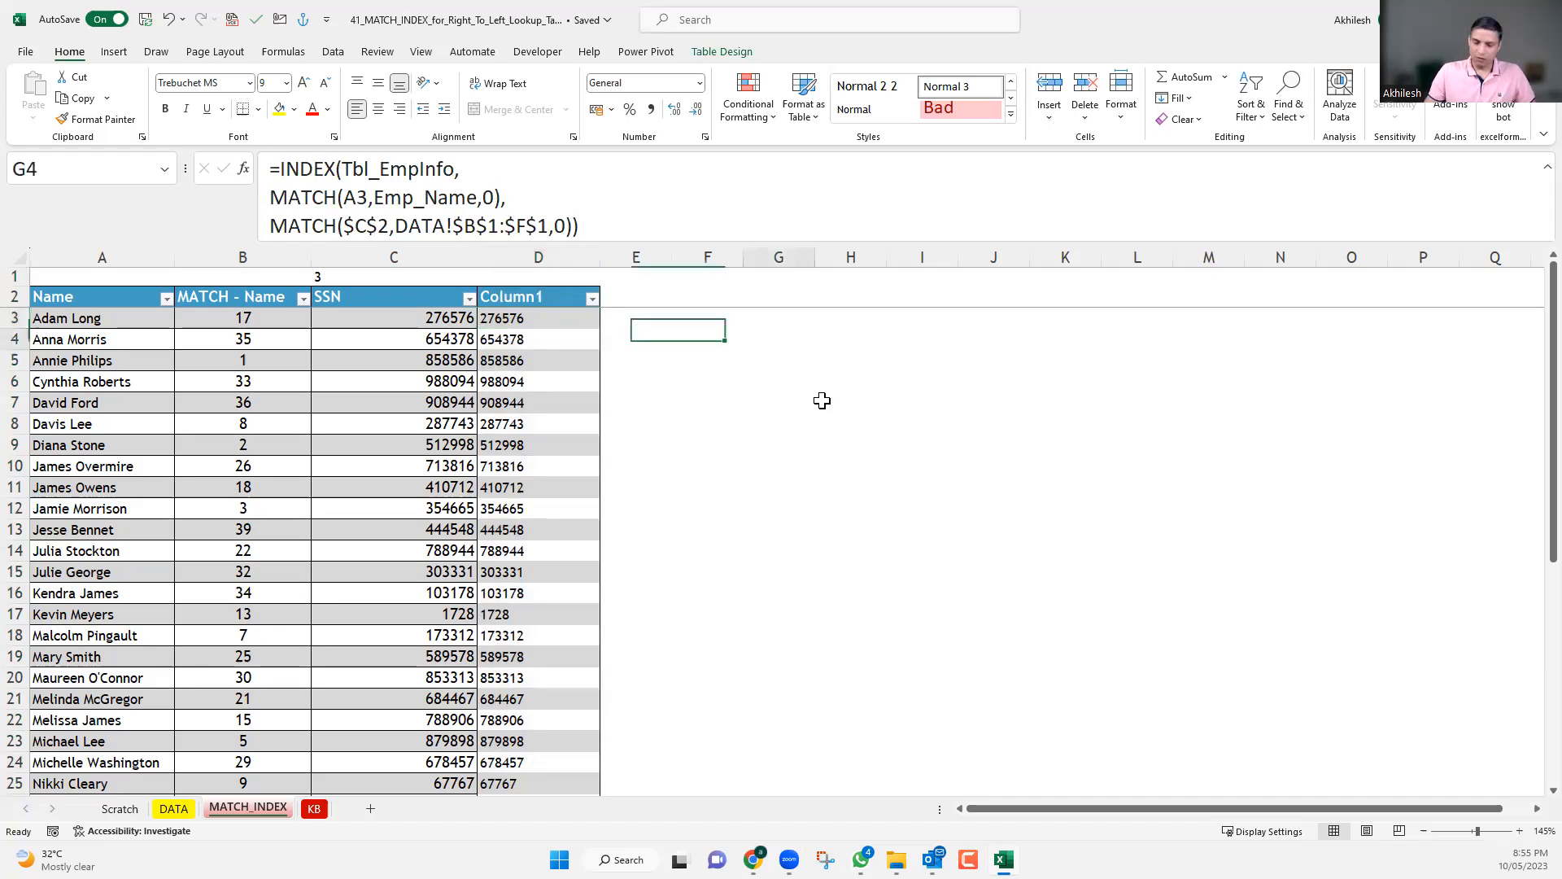
key("BackSpace")
type("Vl")
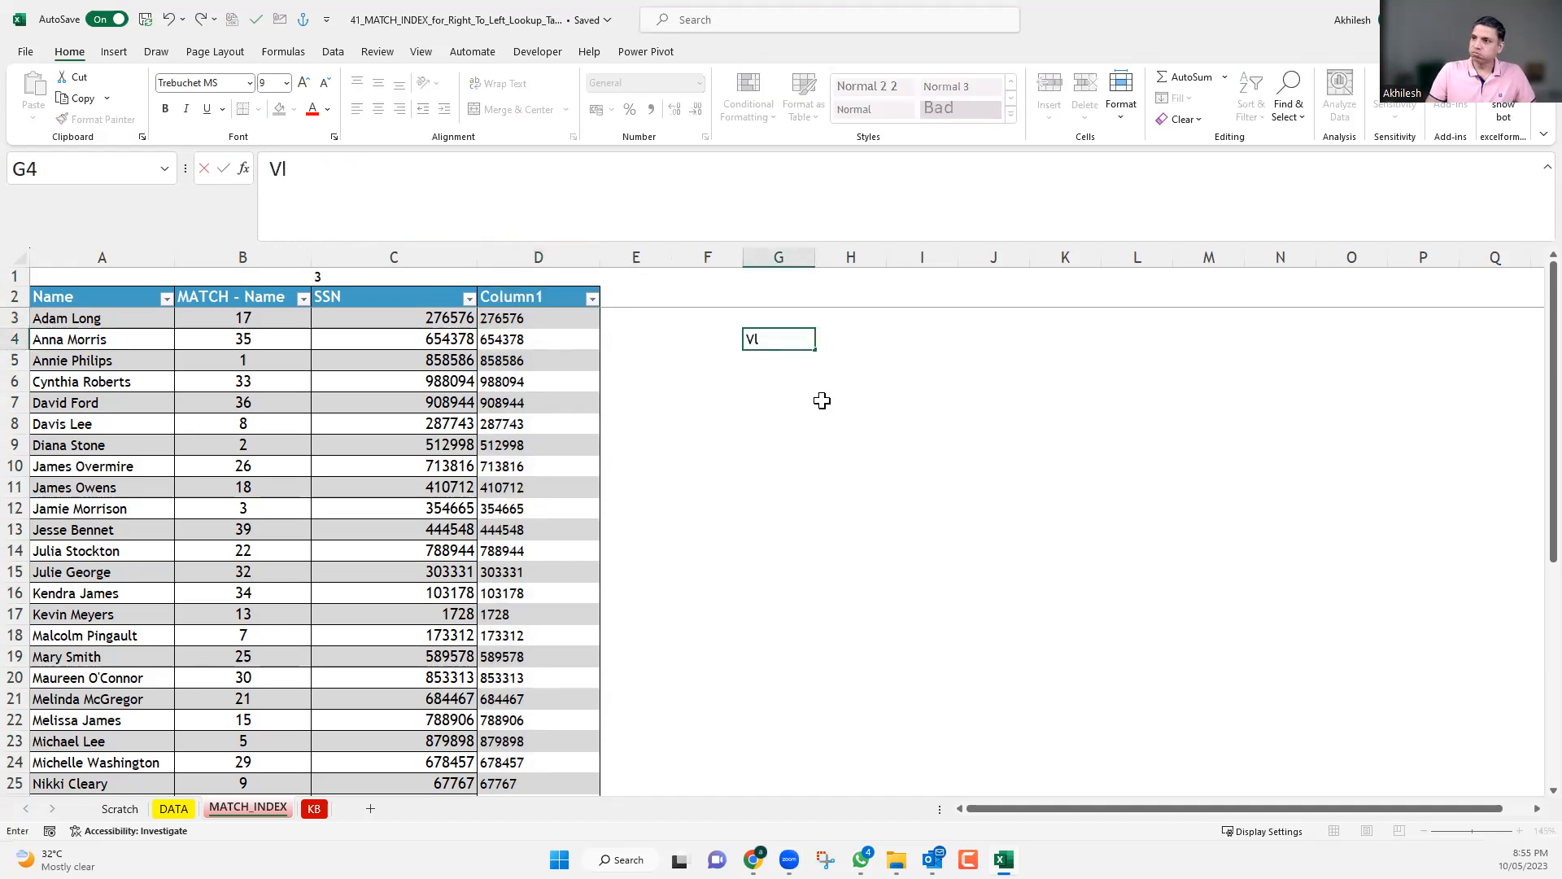
type("ookup")
key("Return")
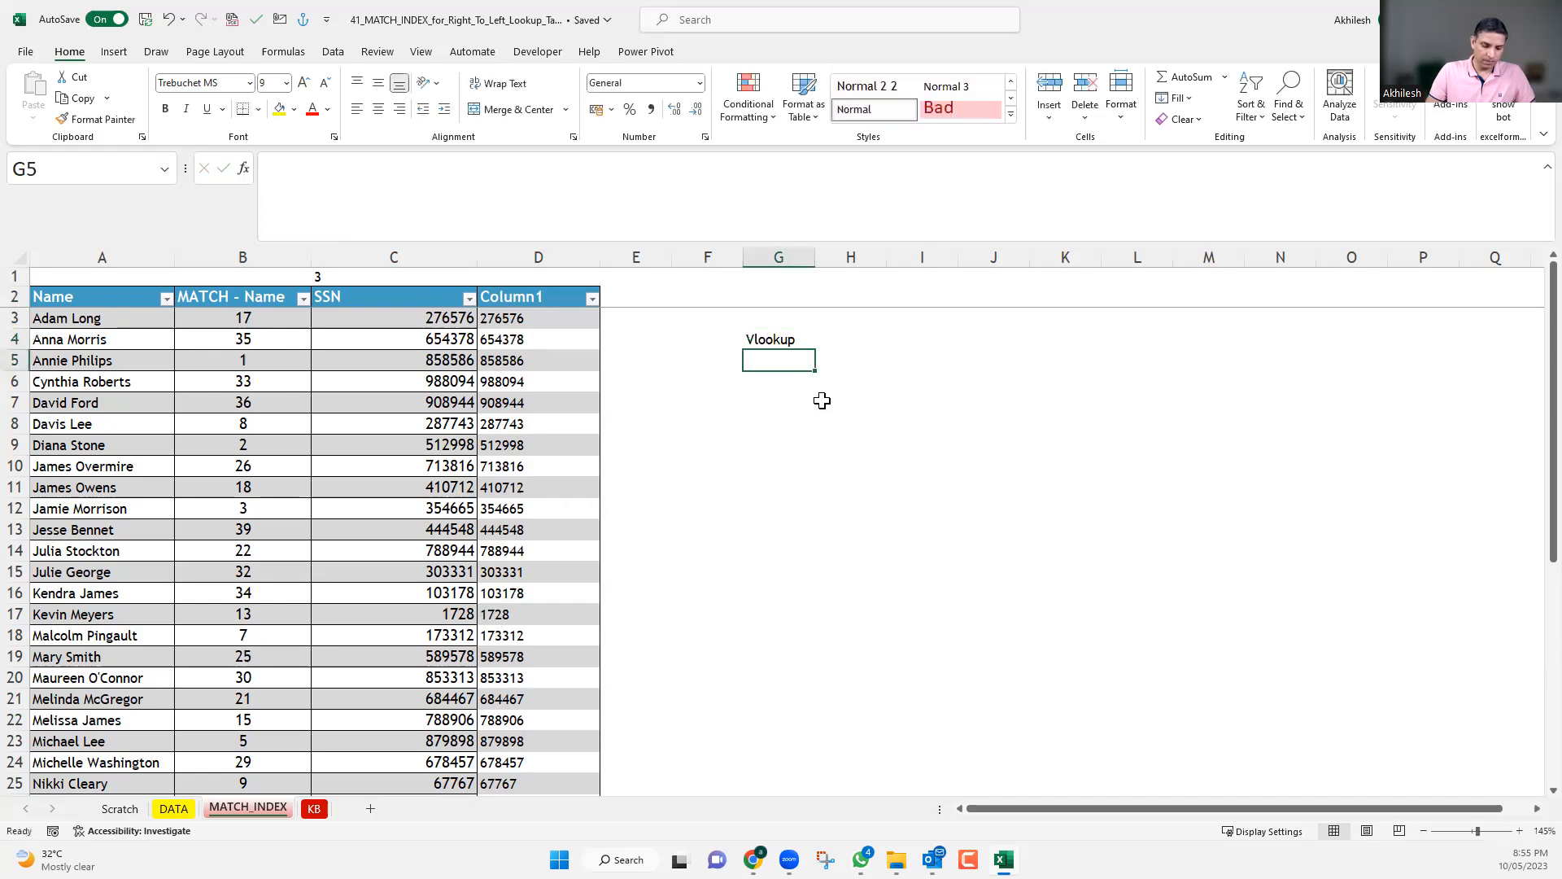
type("Match")
key("Return")
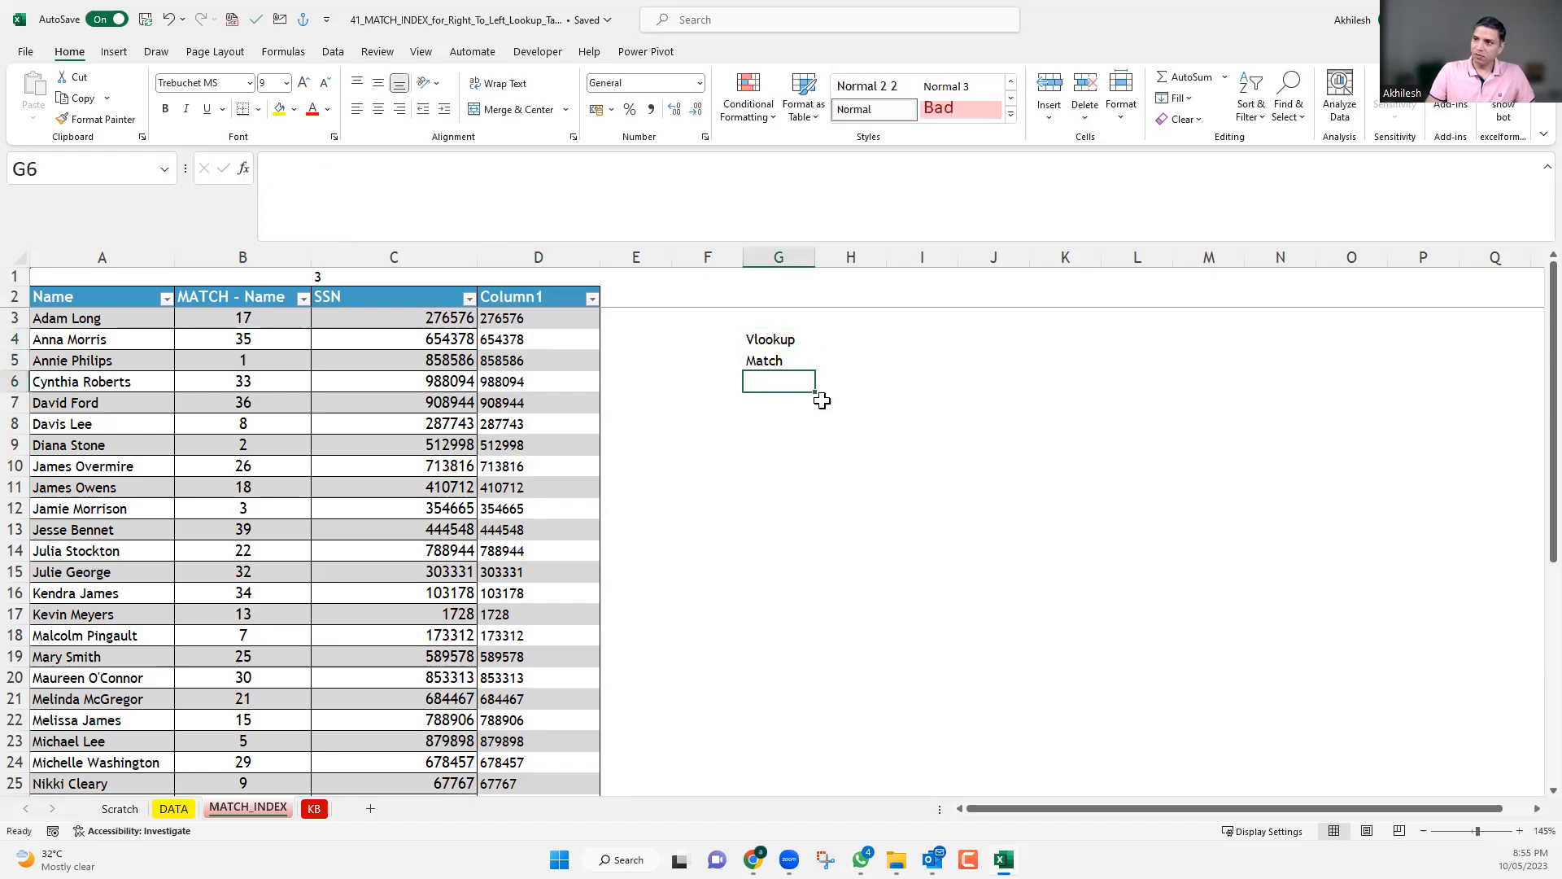
Add Index in G6 and Xlookup in G7, and widen column G slightly.
type("Index")
key("Return")
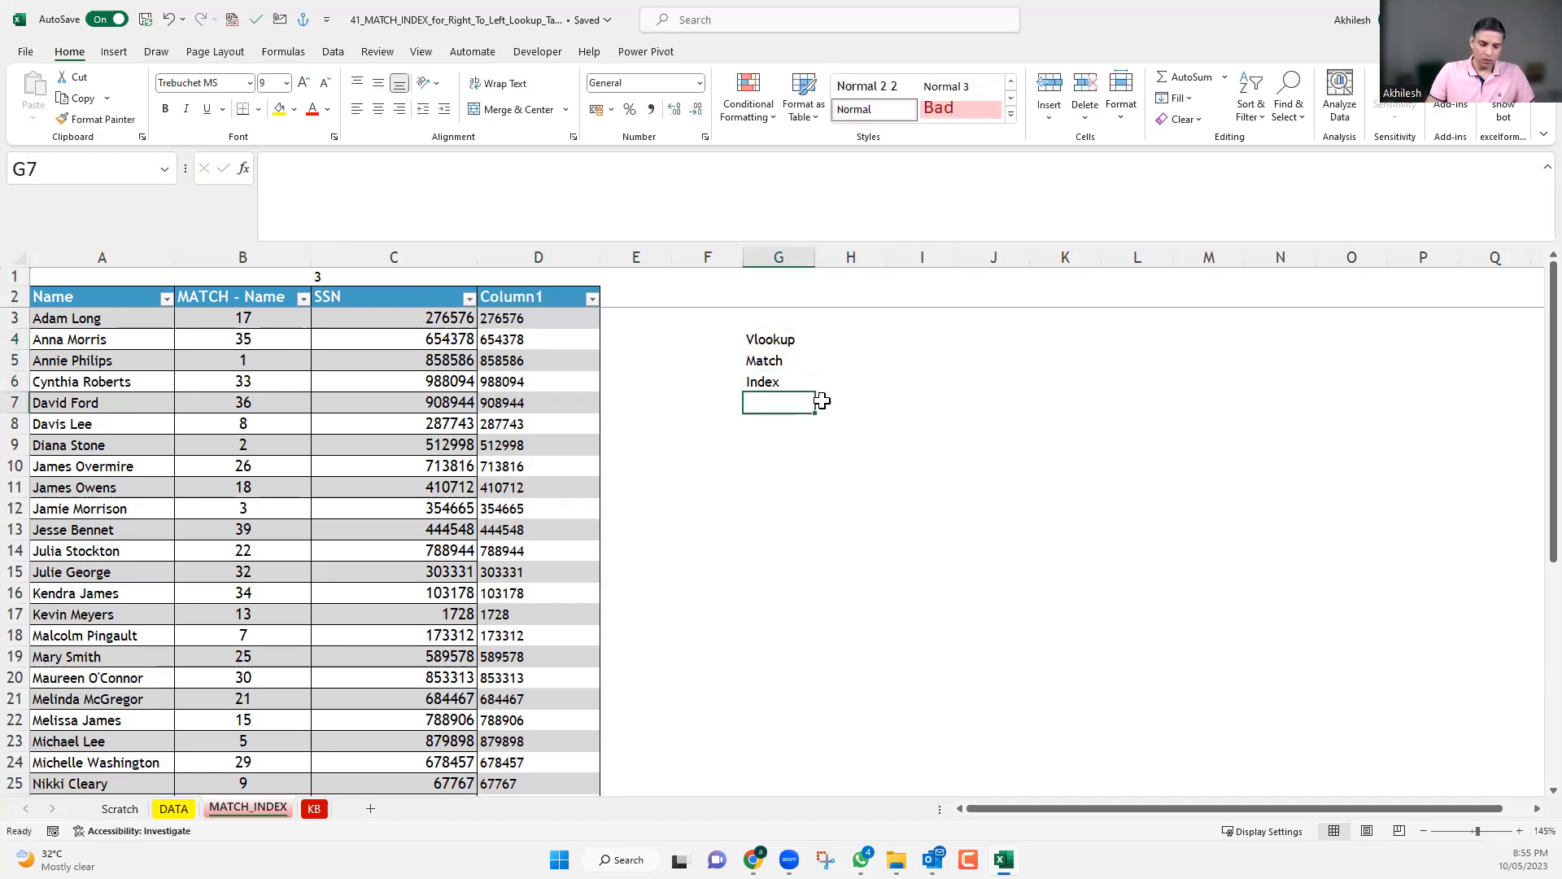
type("Xloo")
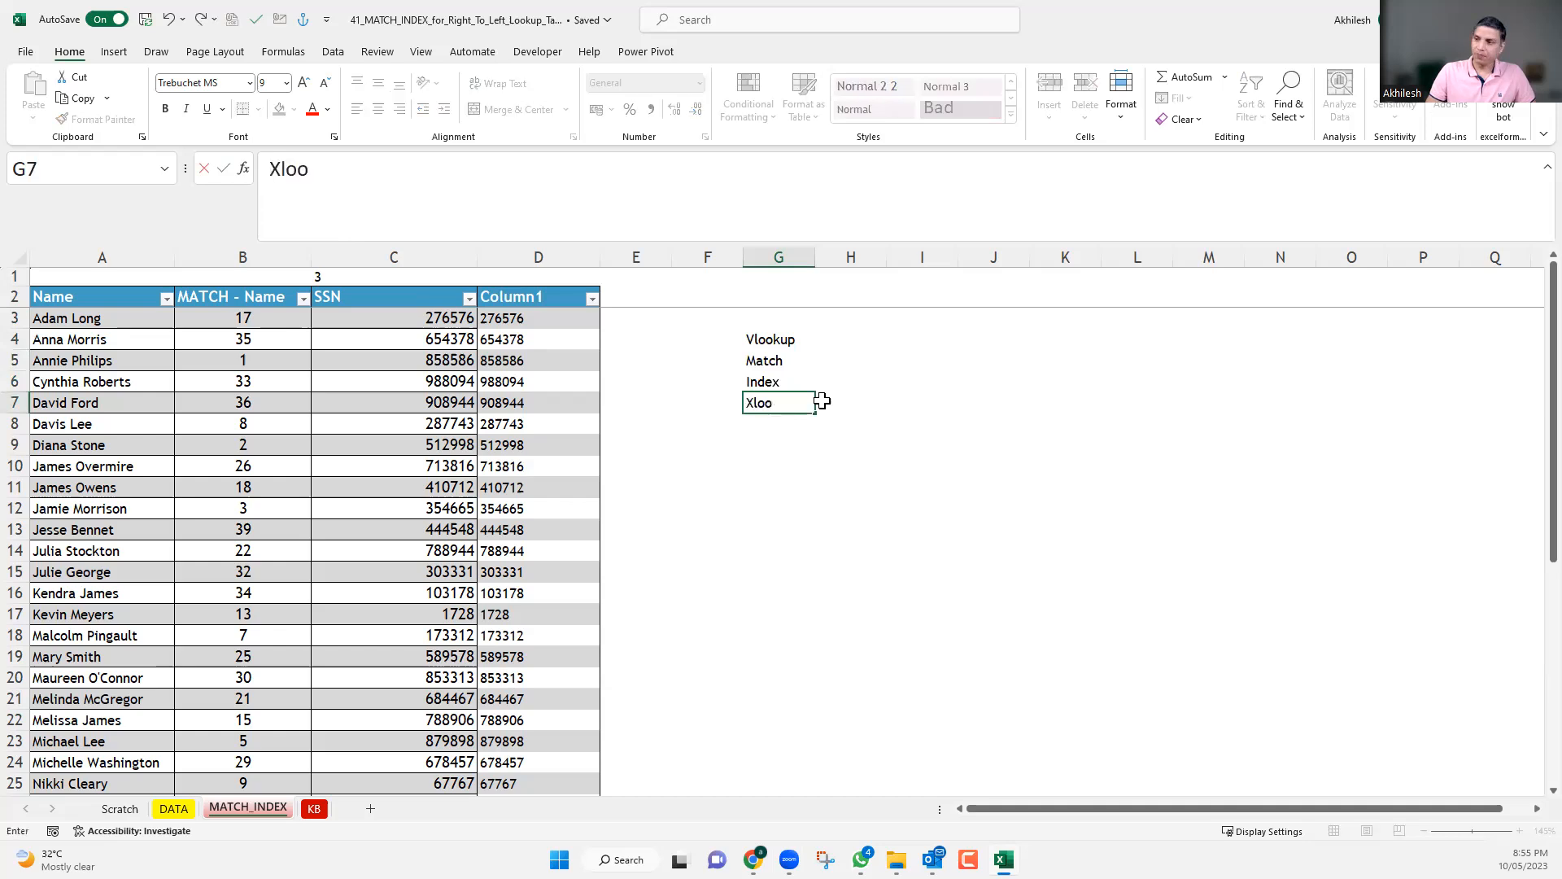
type("kup")
key("Return")
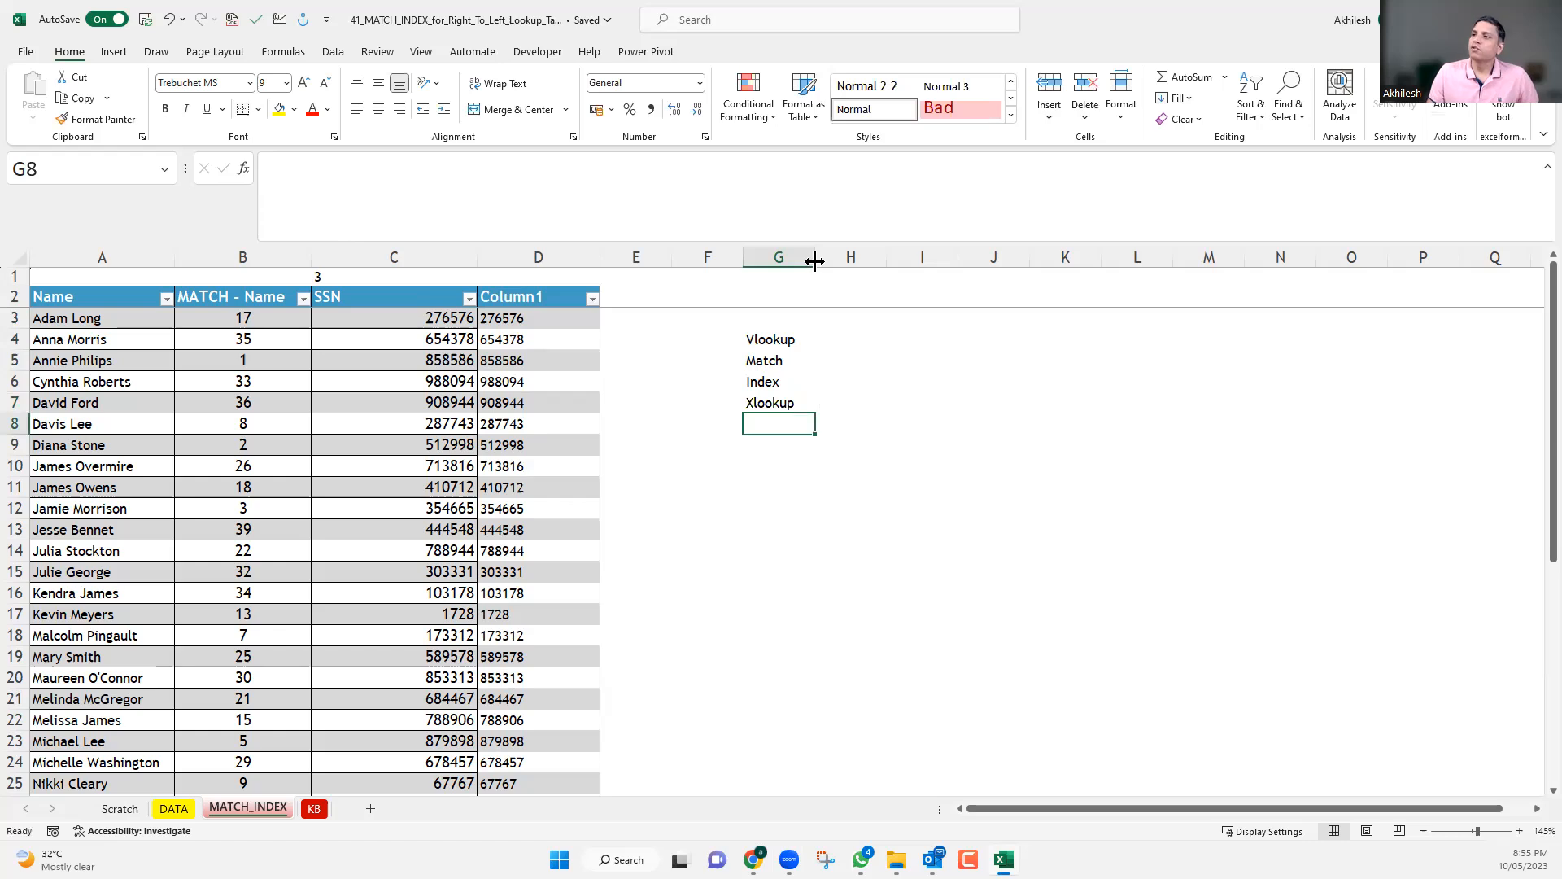
left_click_drag(826, 265, 851, 340)
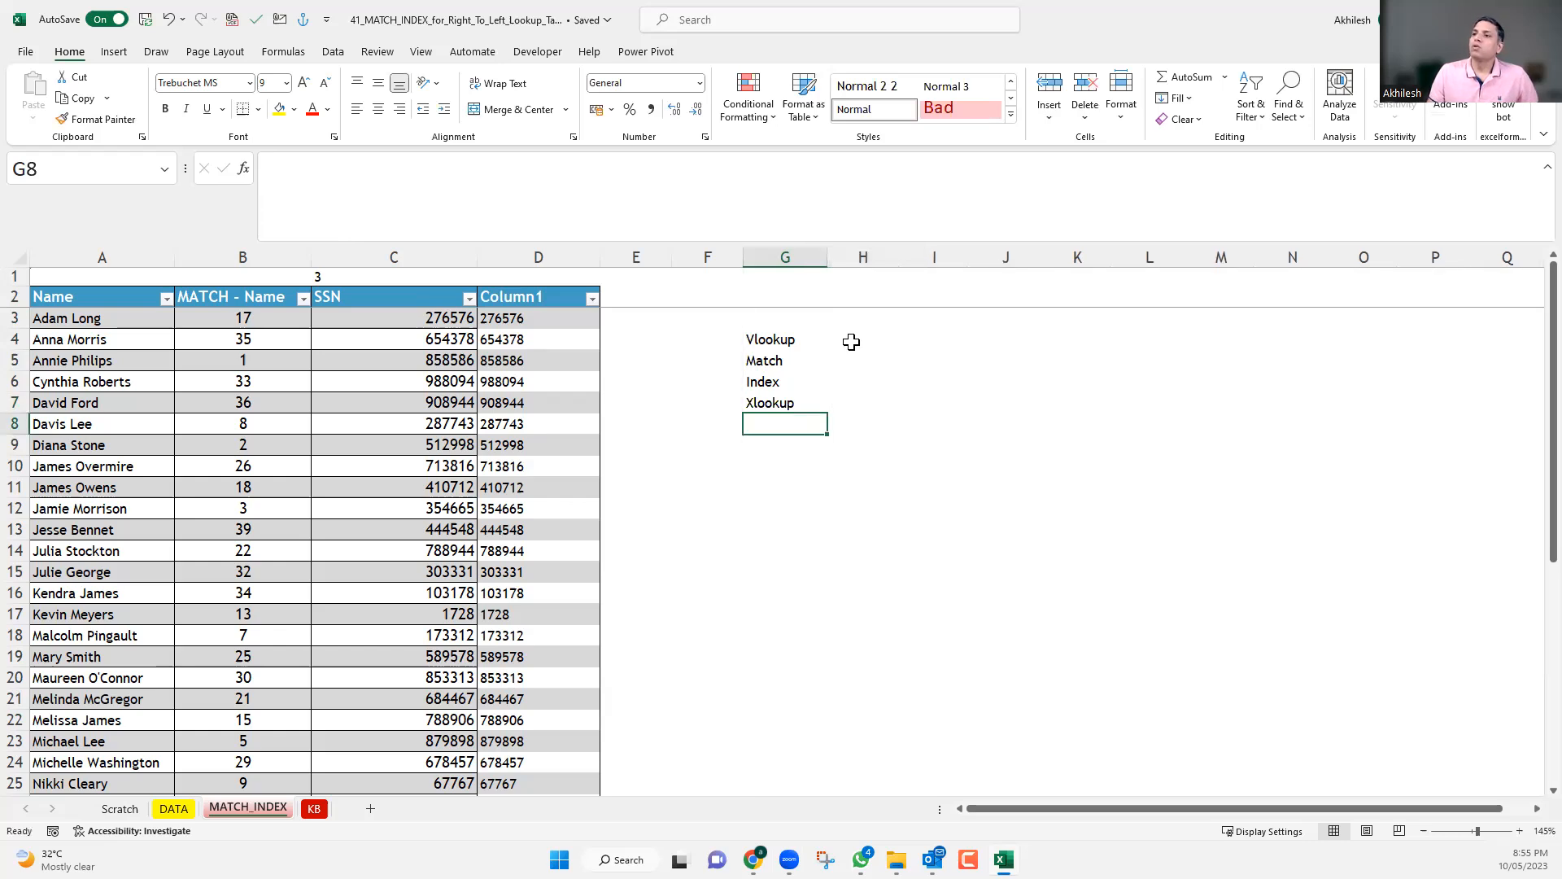
Enter the Vlookup argument summary "what, where, related, match type" as text in H4.
left_click(851, 342)
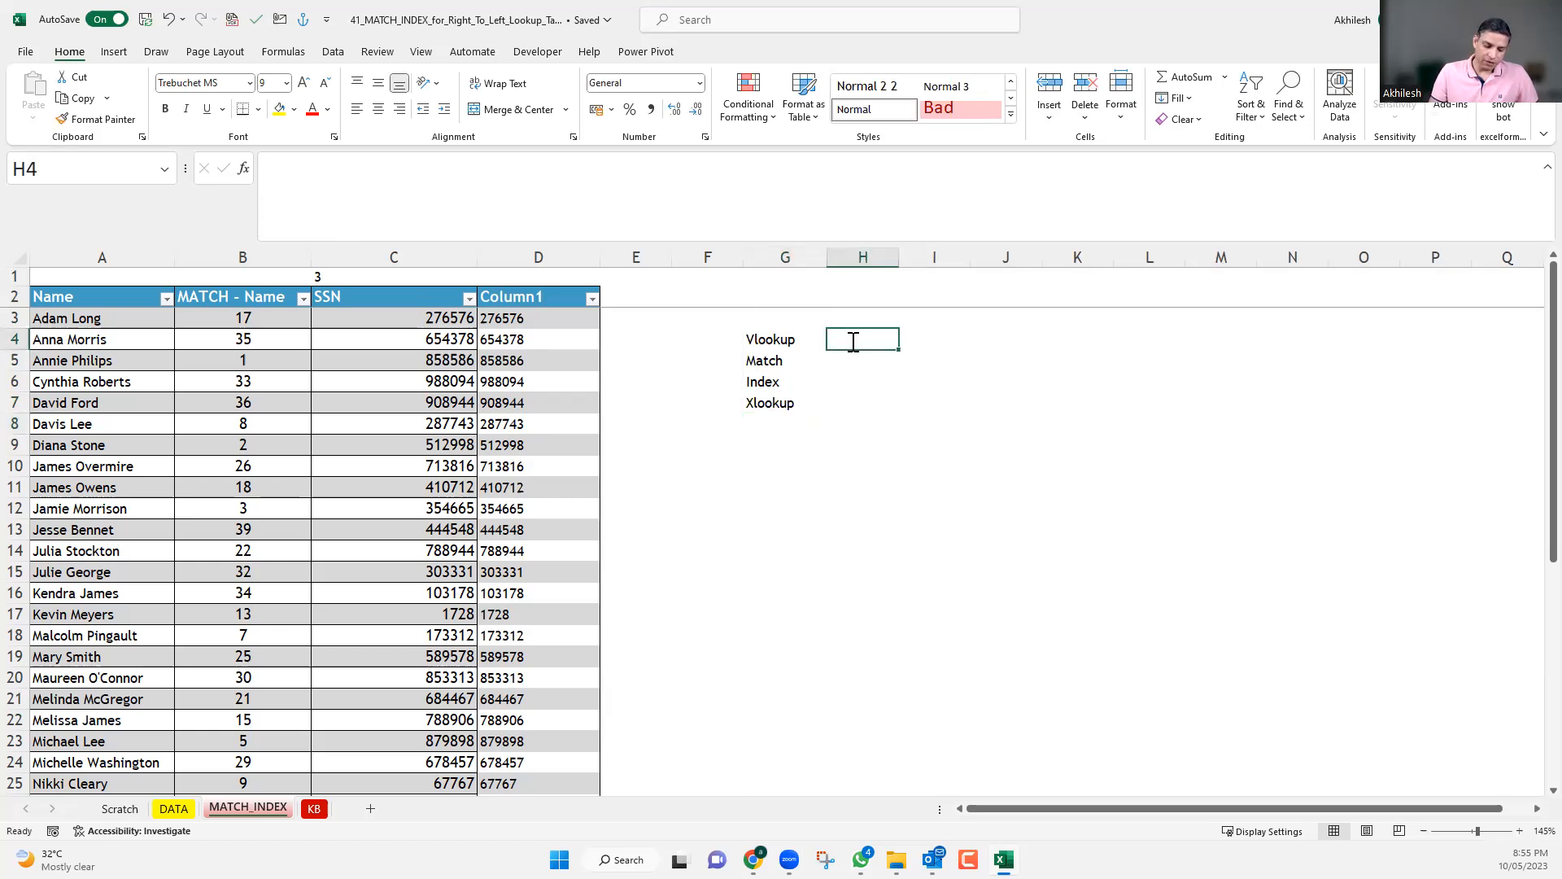
type("=")
key("BackSpace")
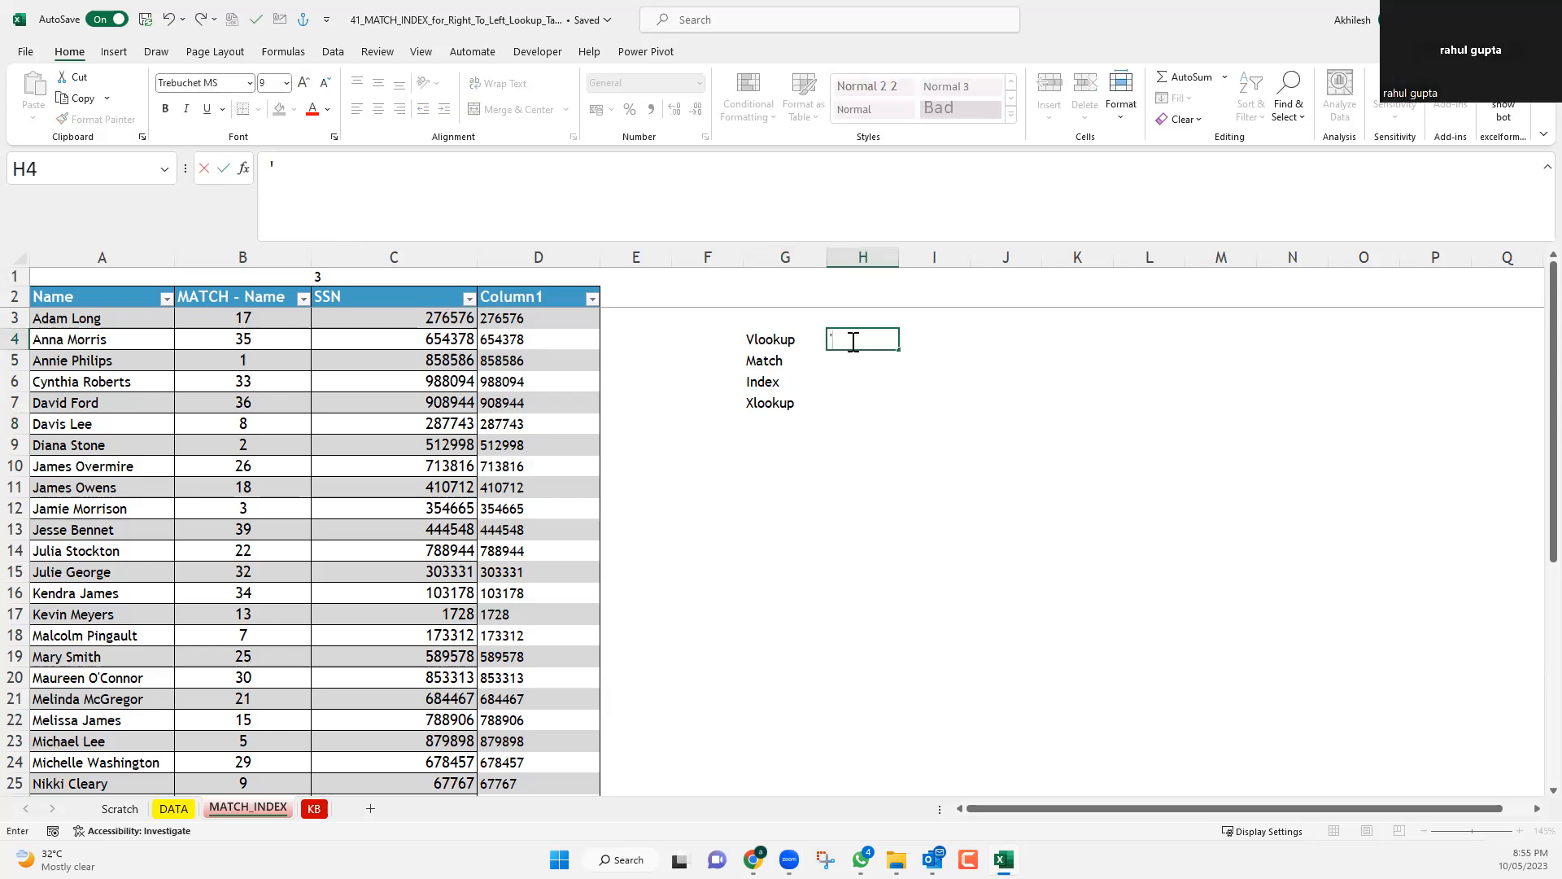
type("'what,")
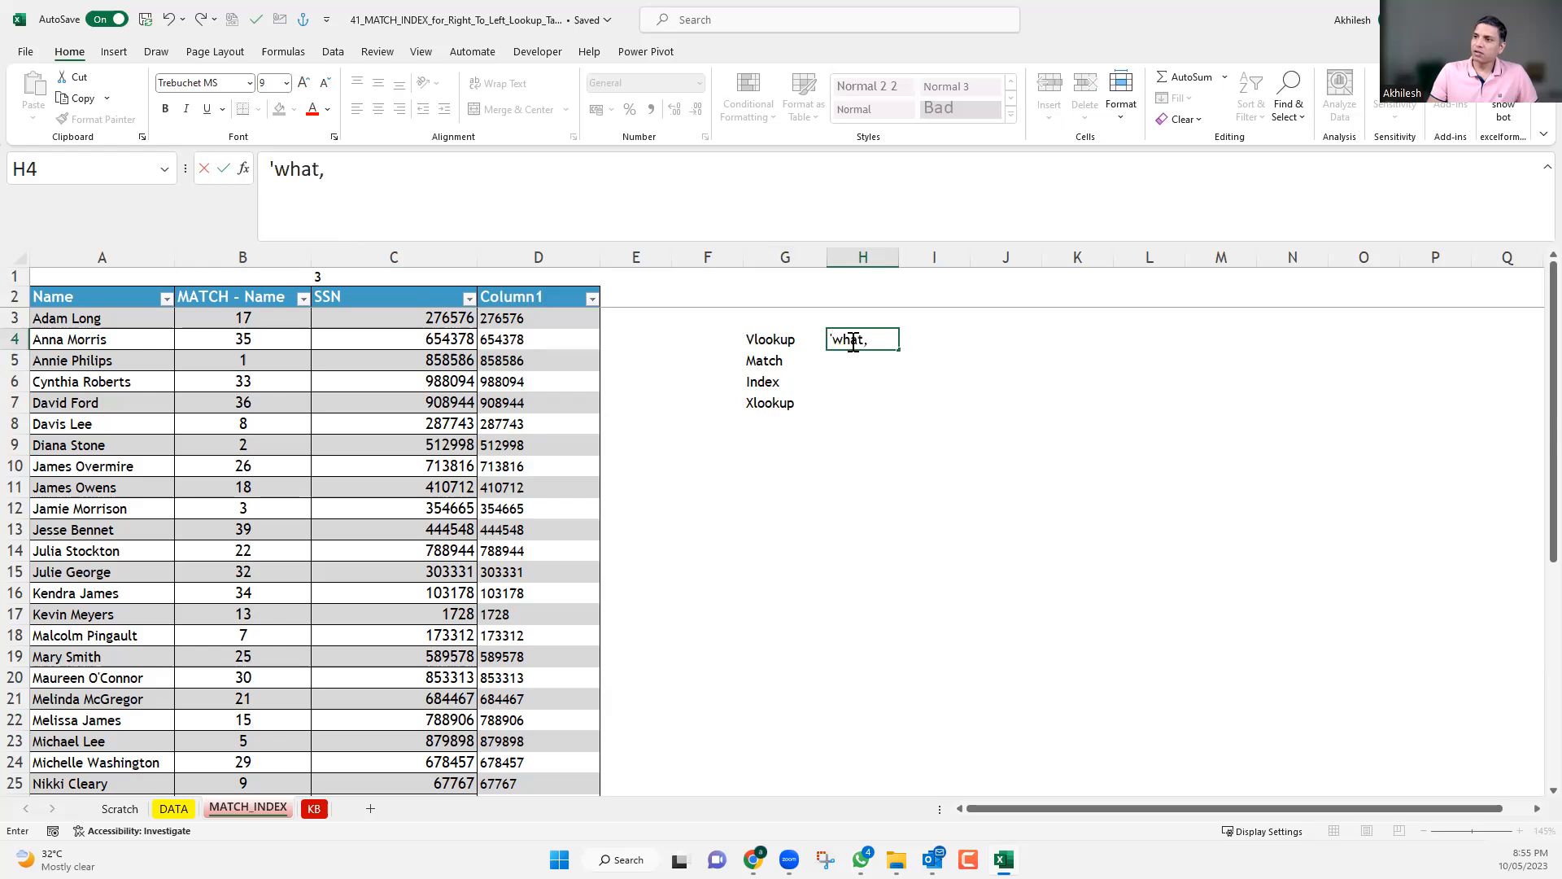
type(" where, ")
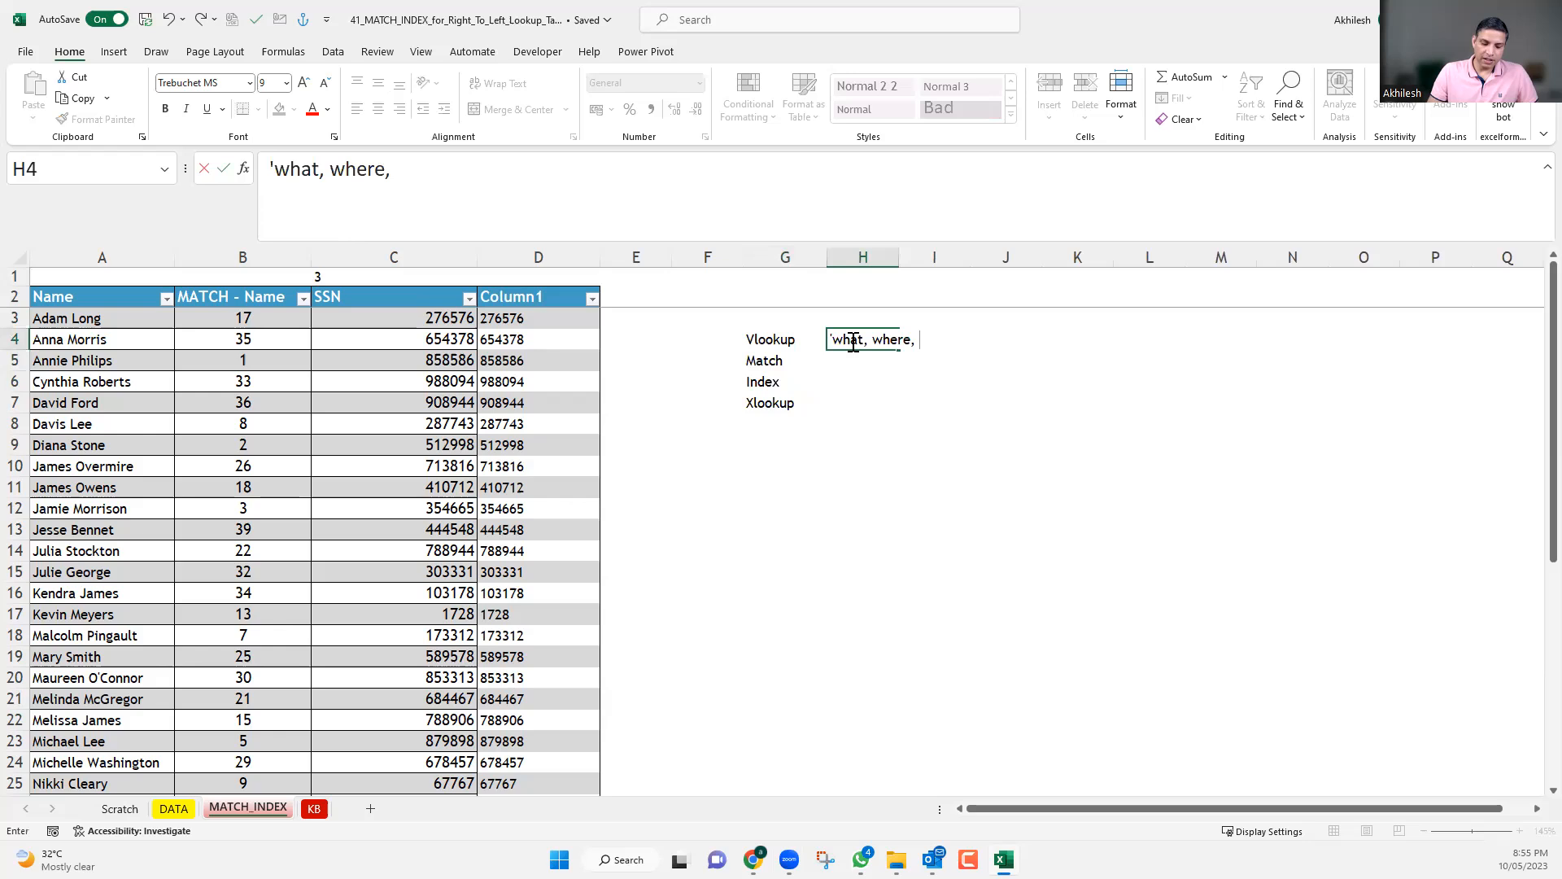
type("rec")
key("BackSpace")
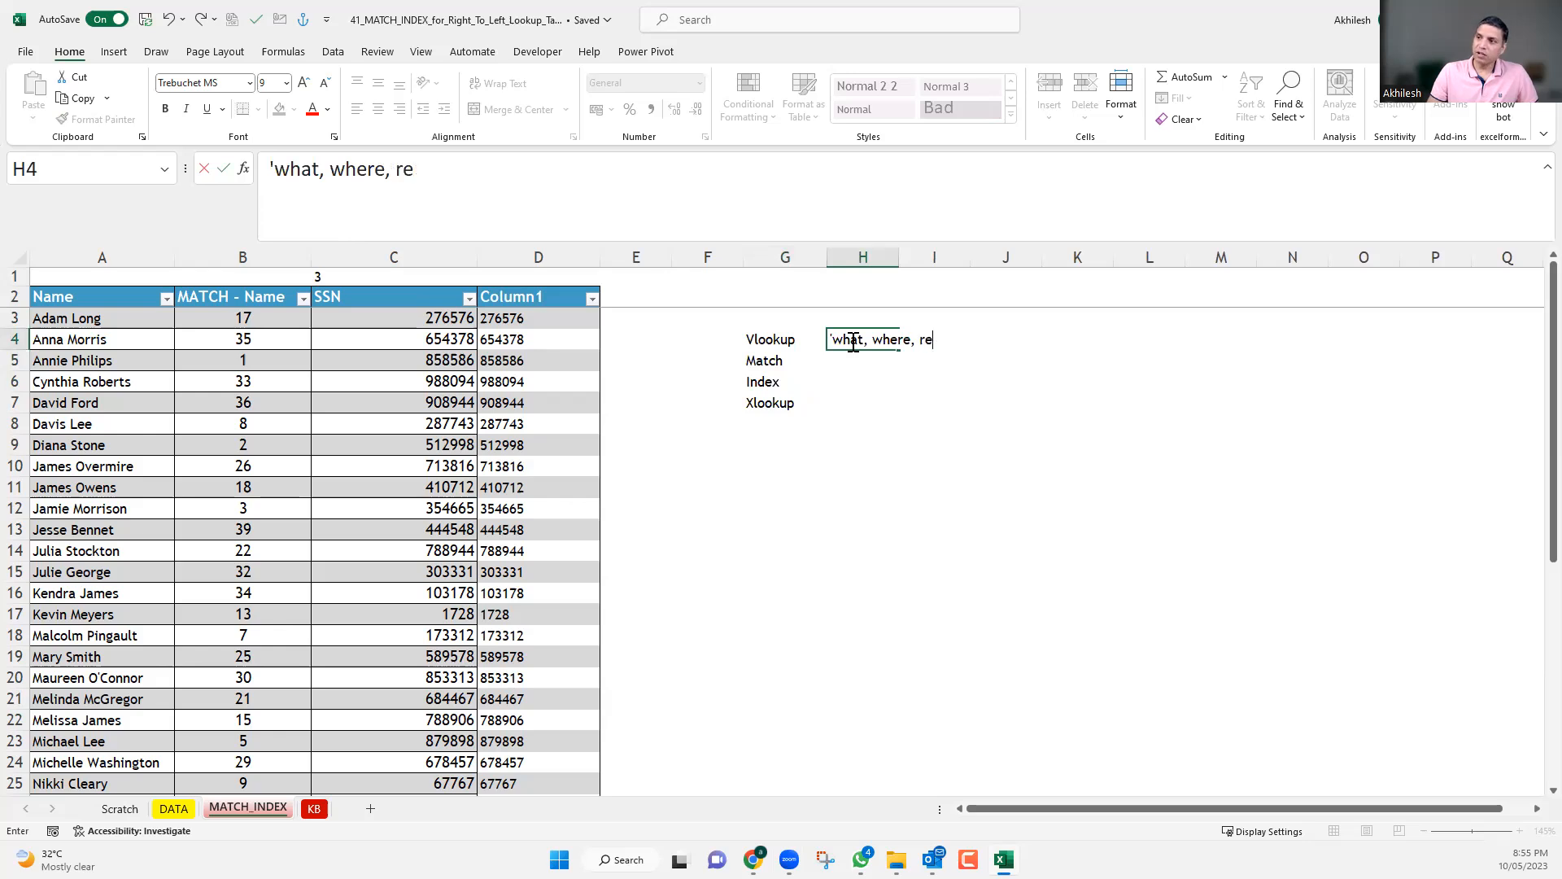
type("lated, match t")
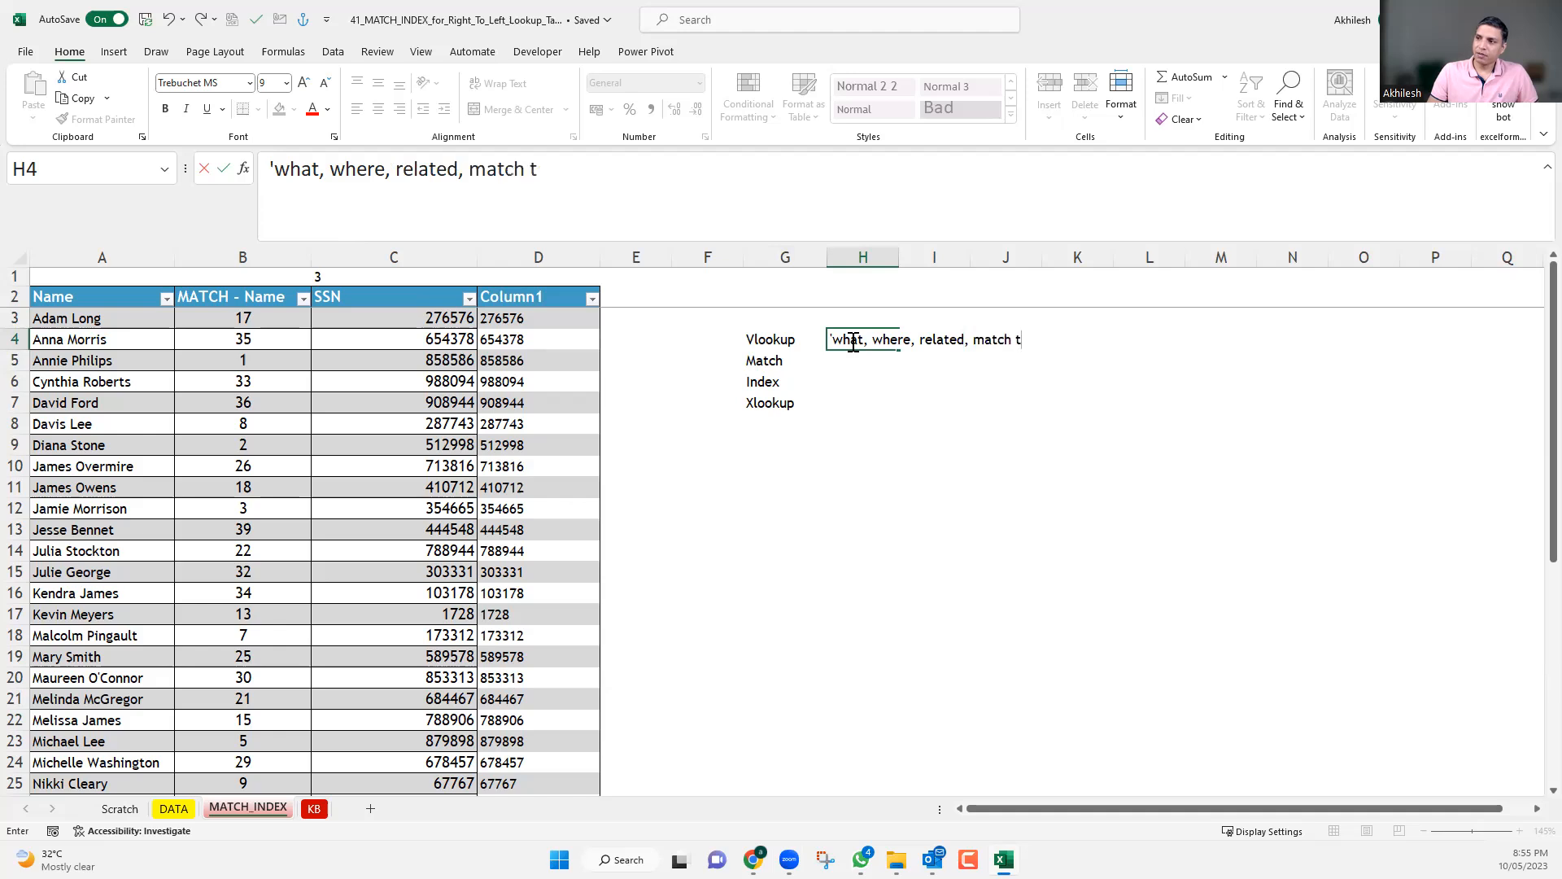
type("ypo")
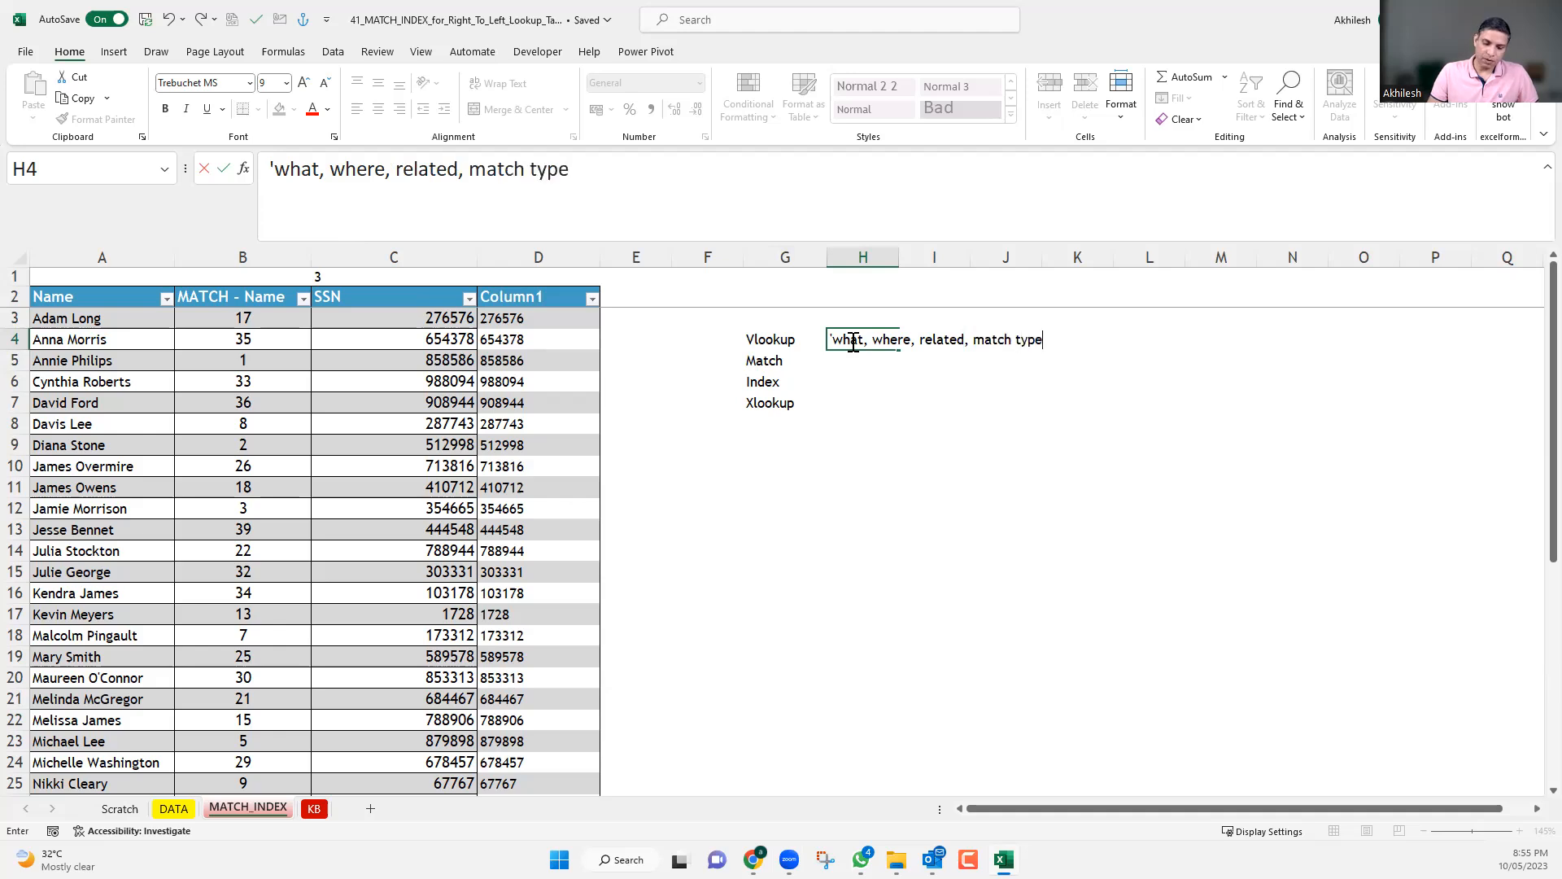
key("Return")
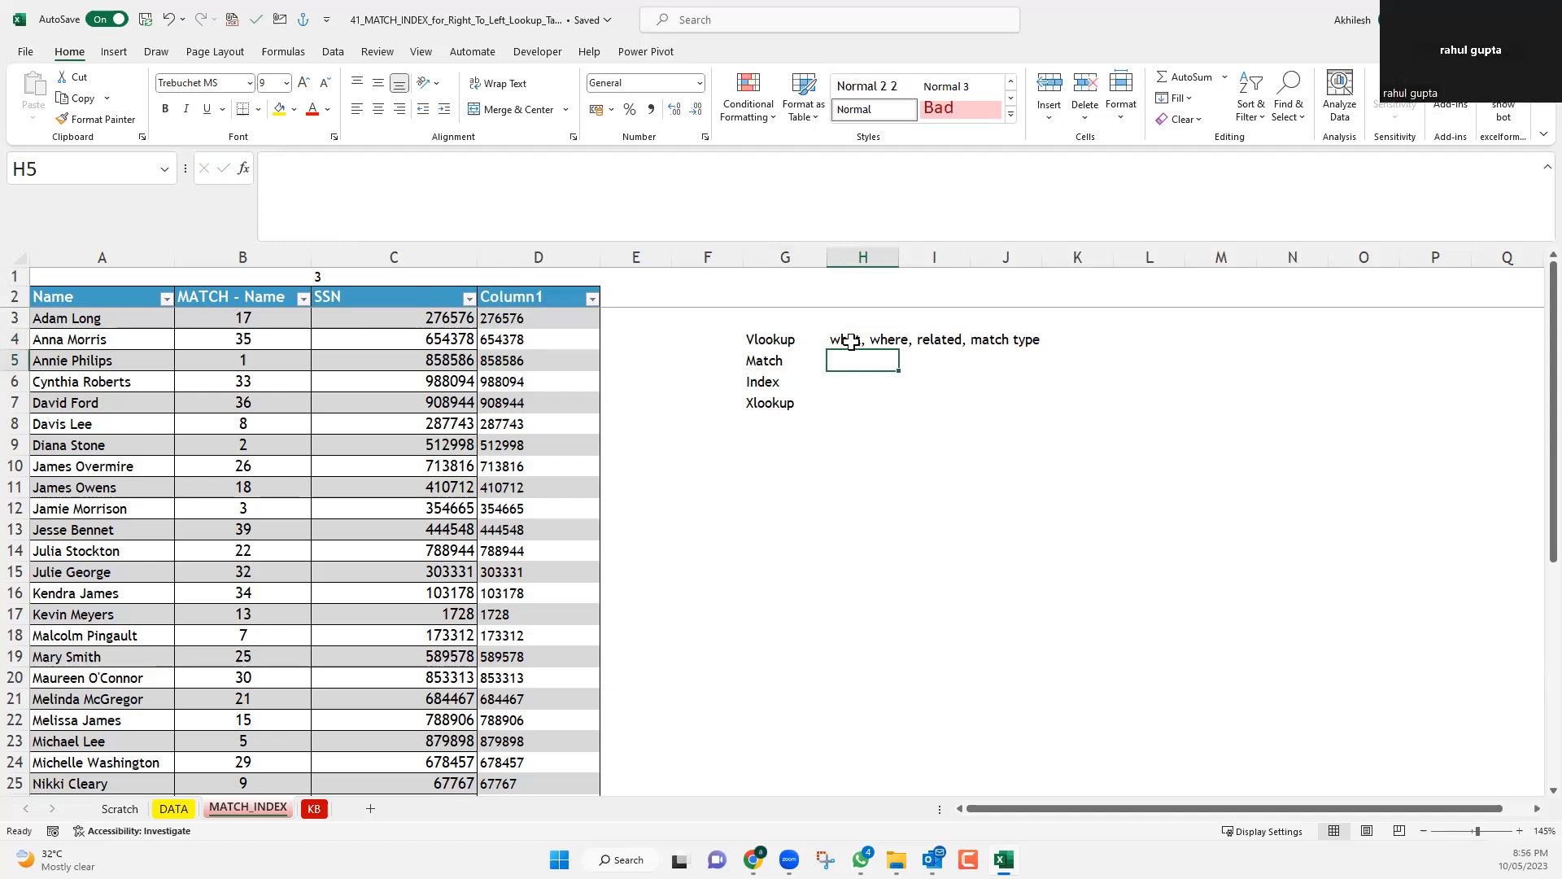
key("Up")
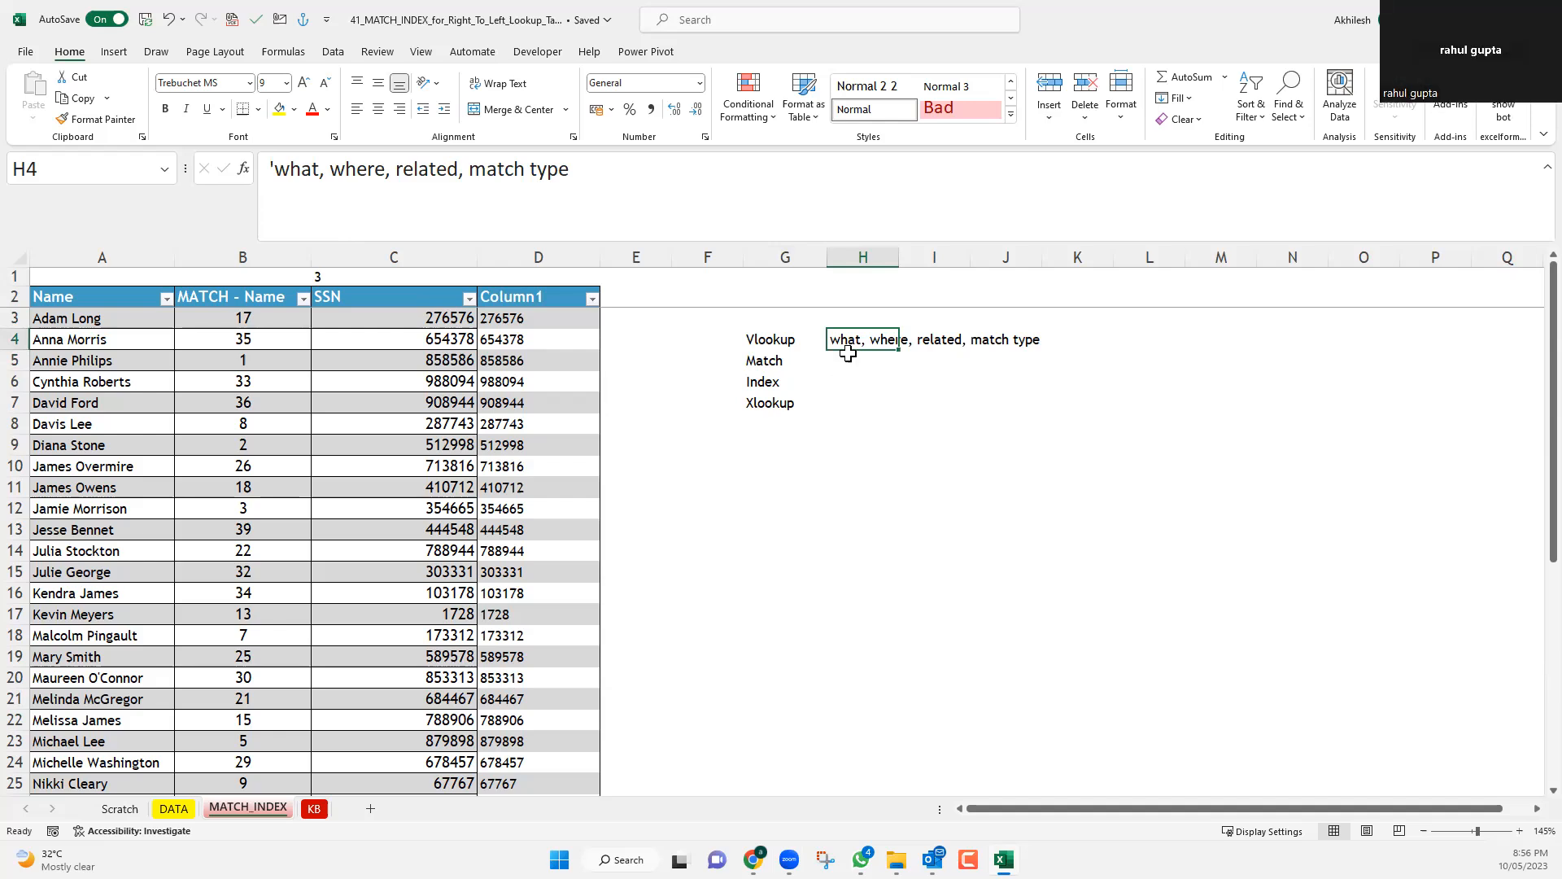
Enter the Match argument summary "What, where,match type" in H5, replacing the autocompleted wording.
left_click(888, 360)
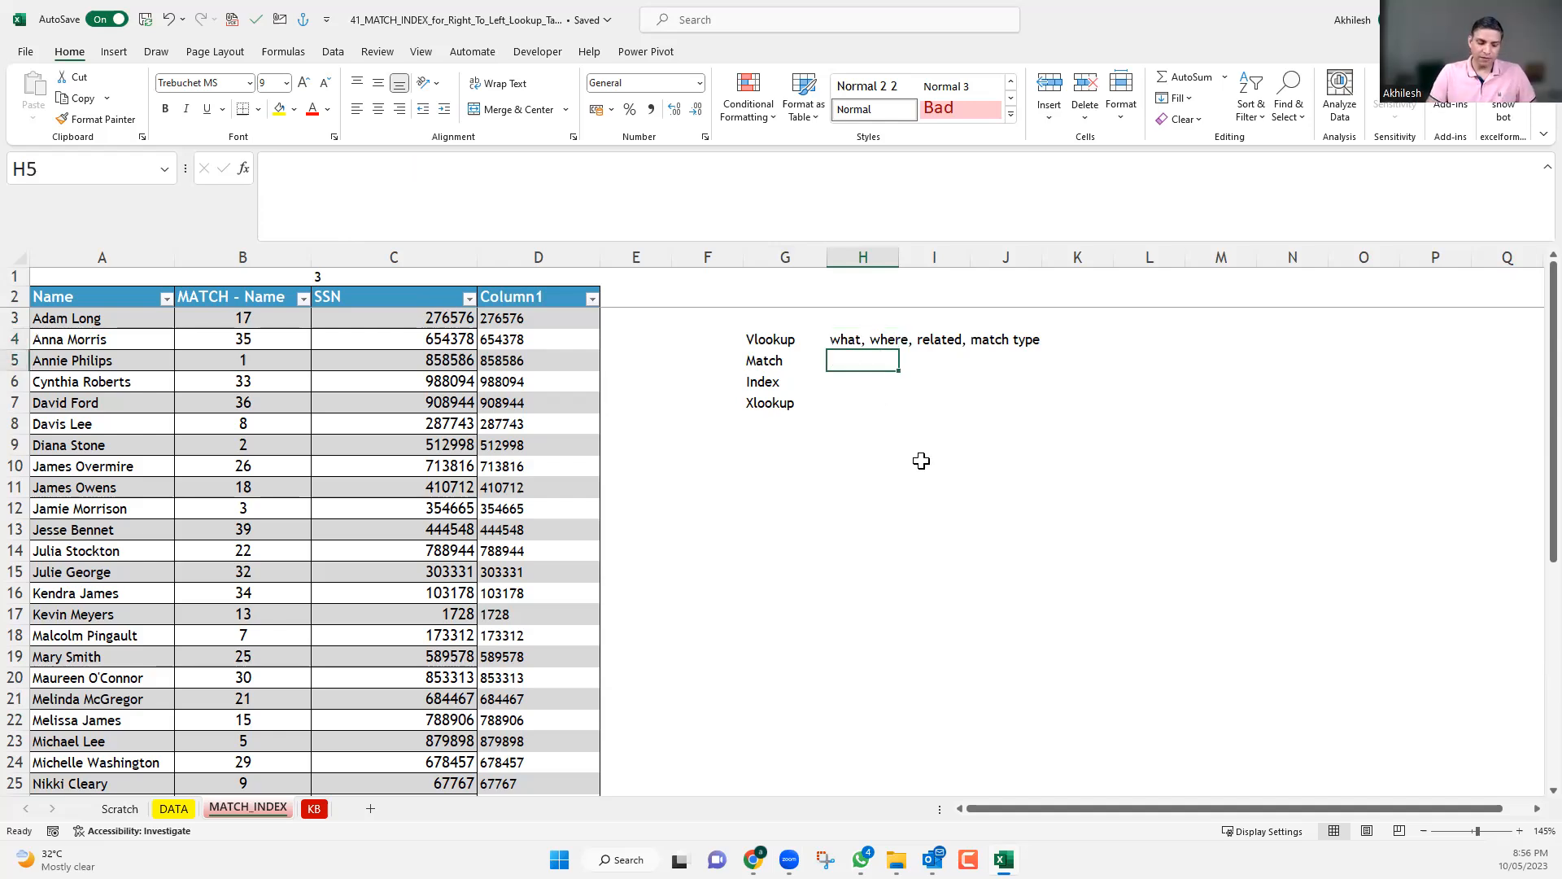
type("What")
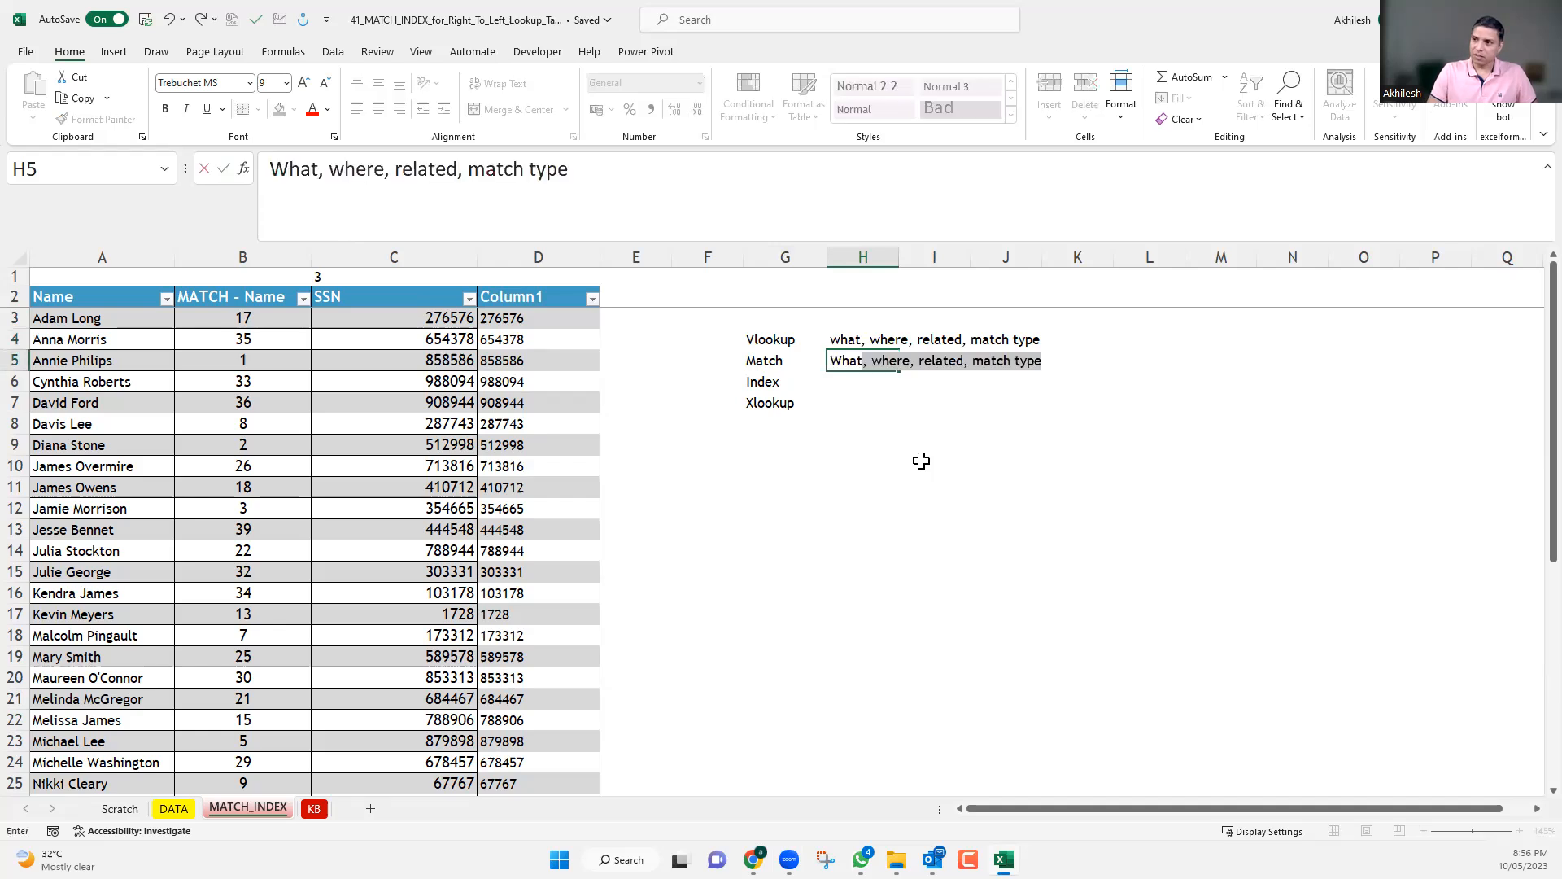
type(",  wha")
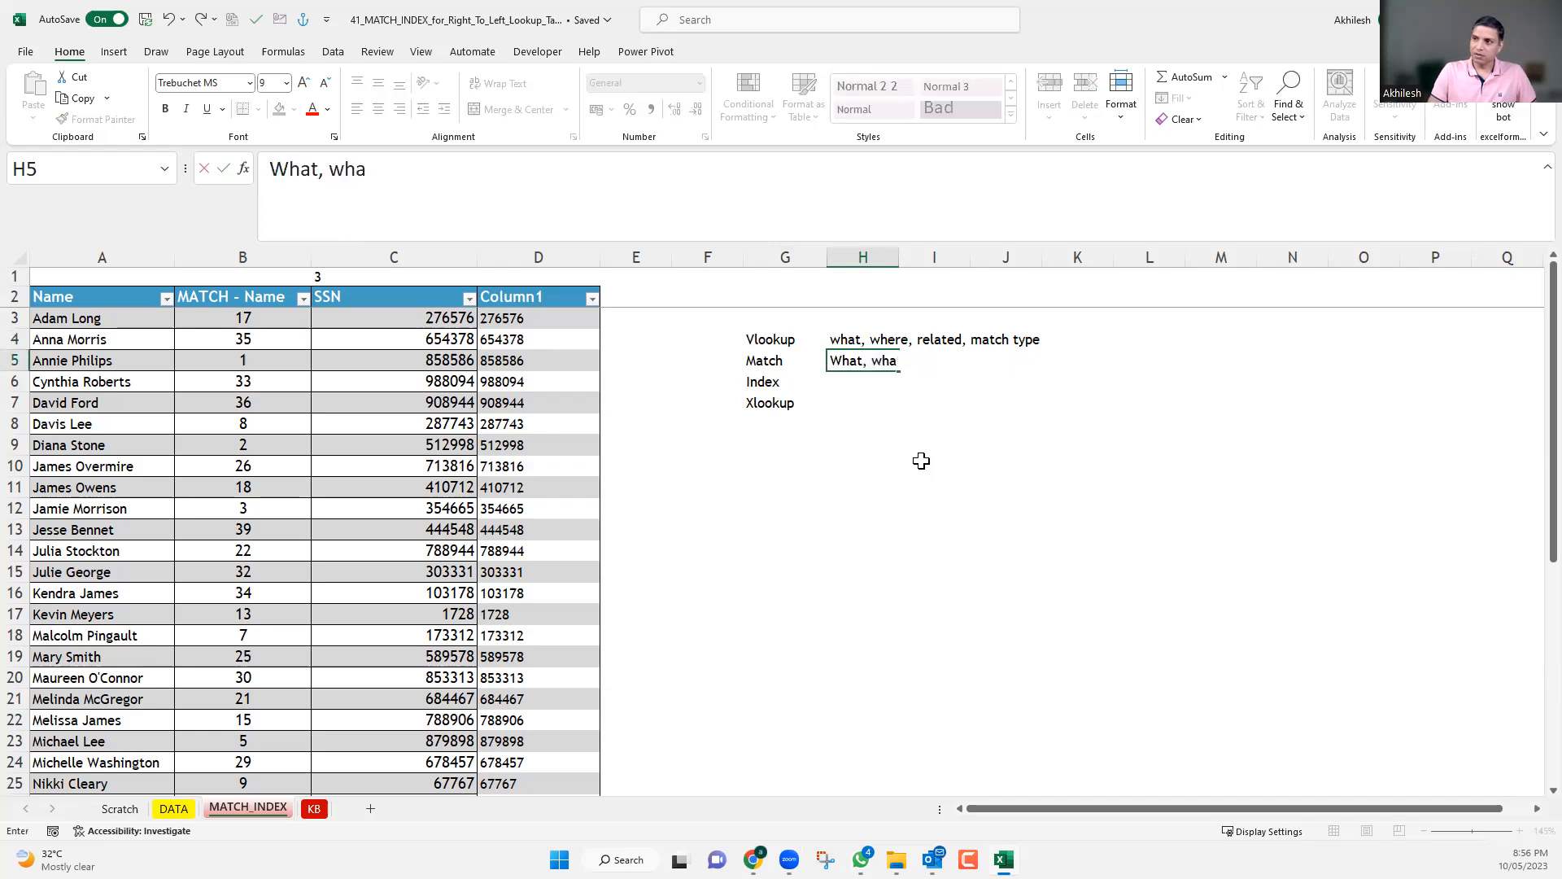
key("BackSpace")
type("ere,")
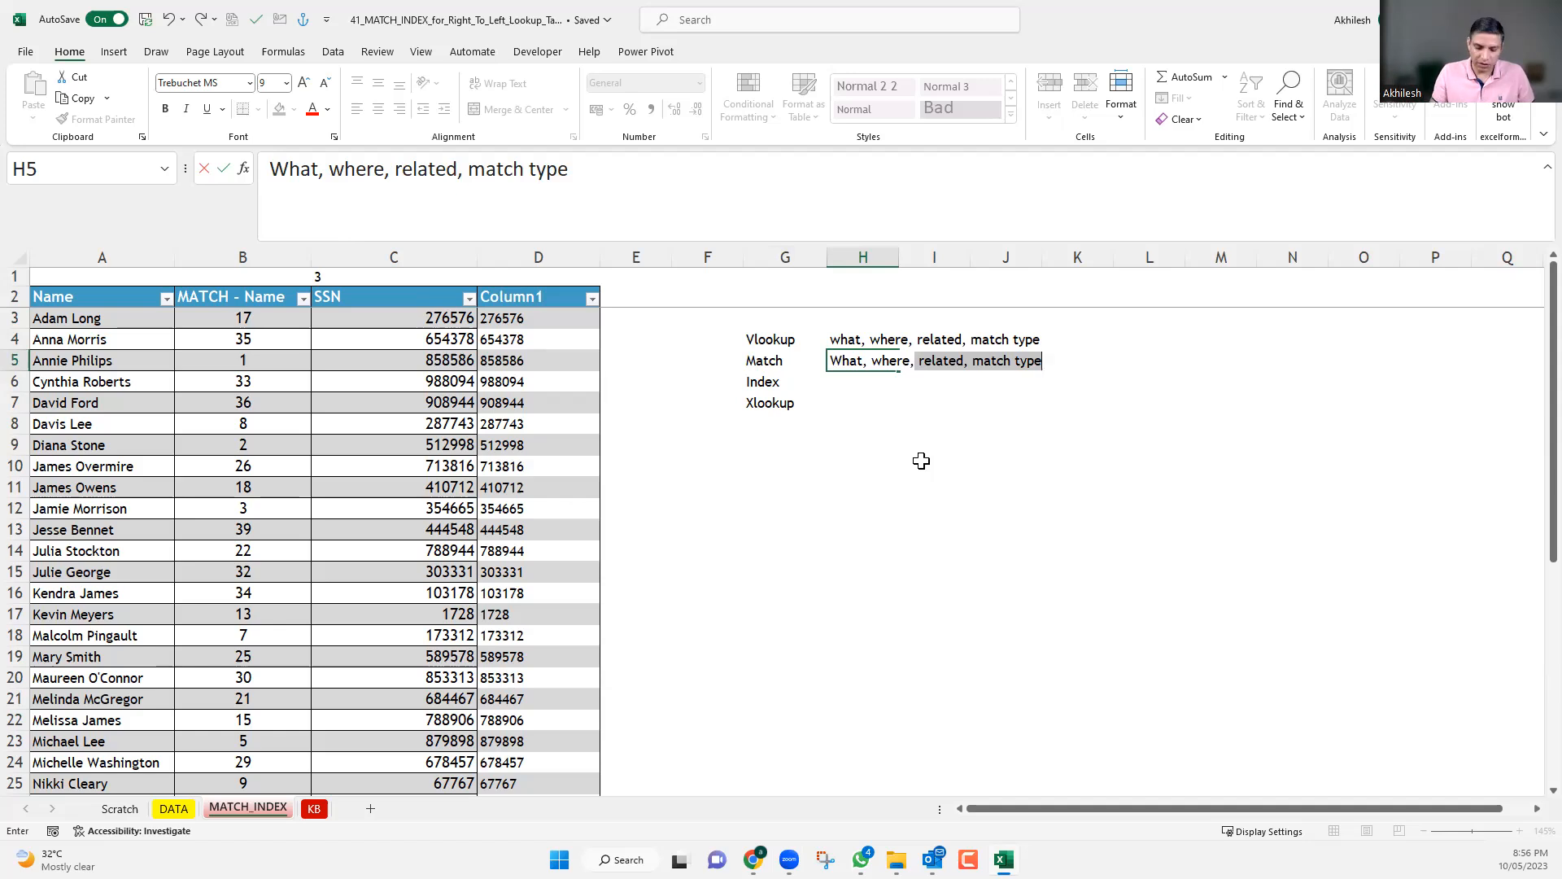
key("BackSpace")
key("BackSpace")
type("matc")
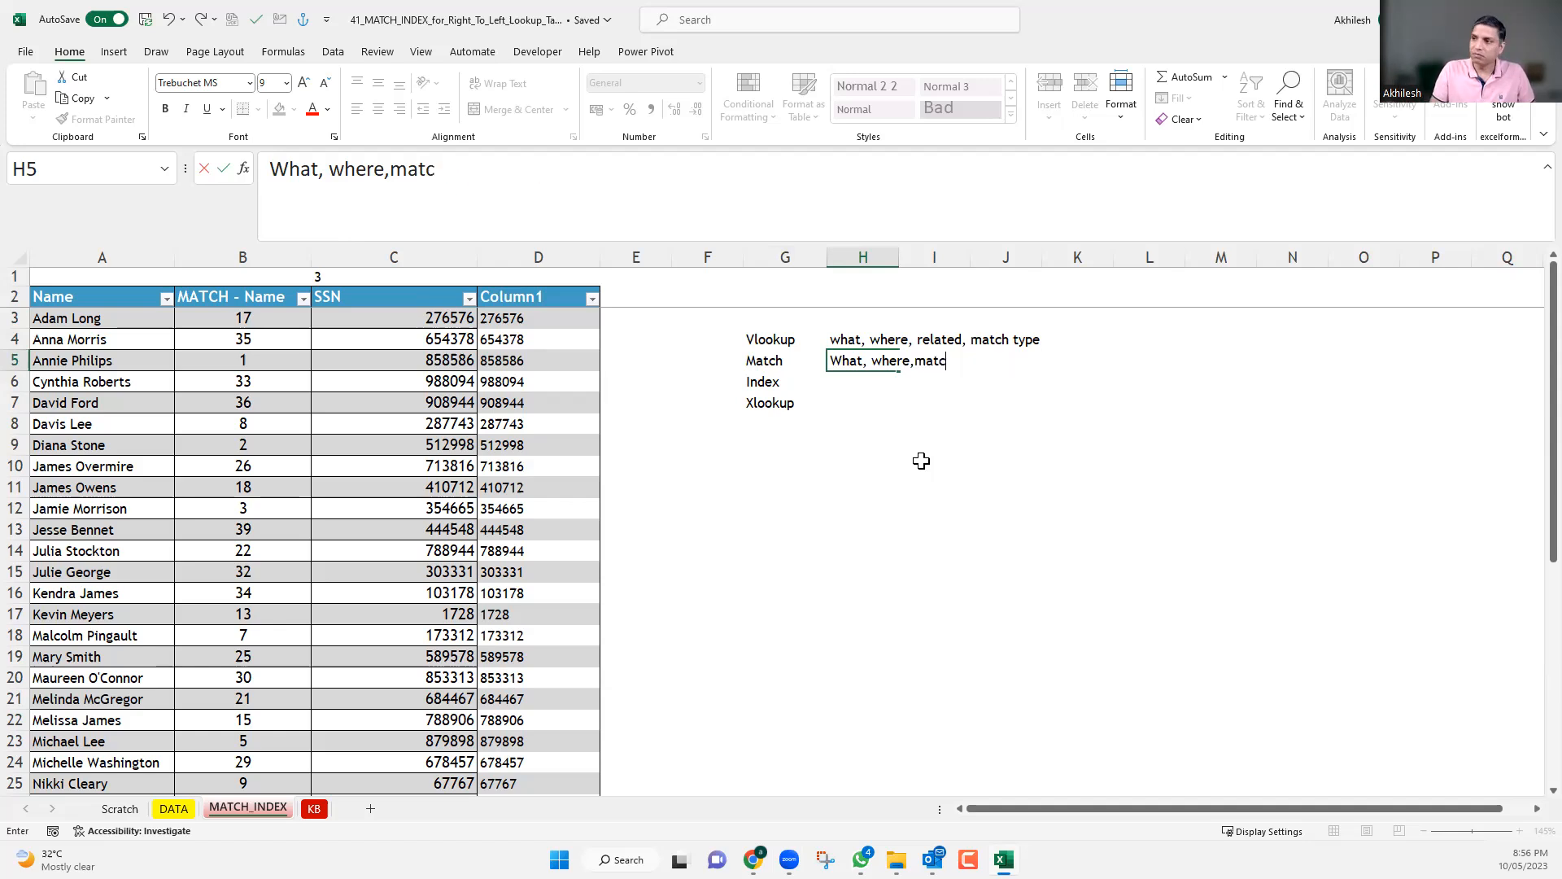
type("h ty")
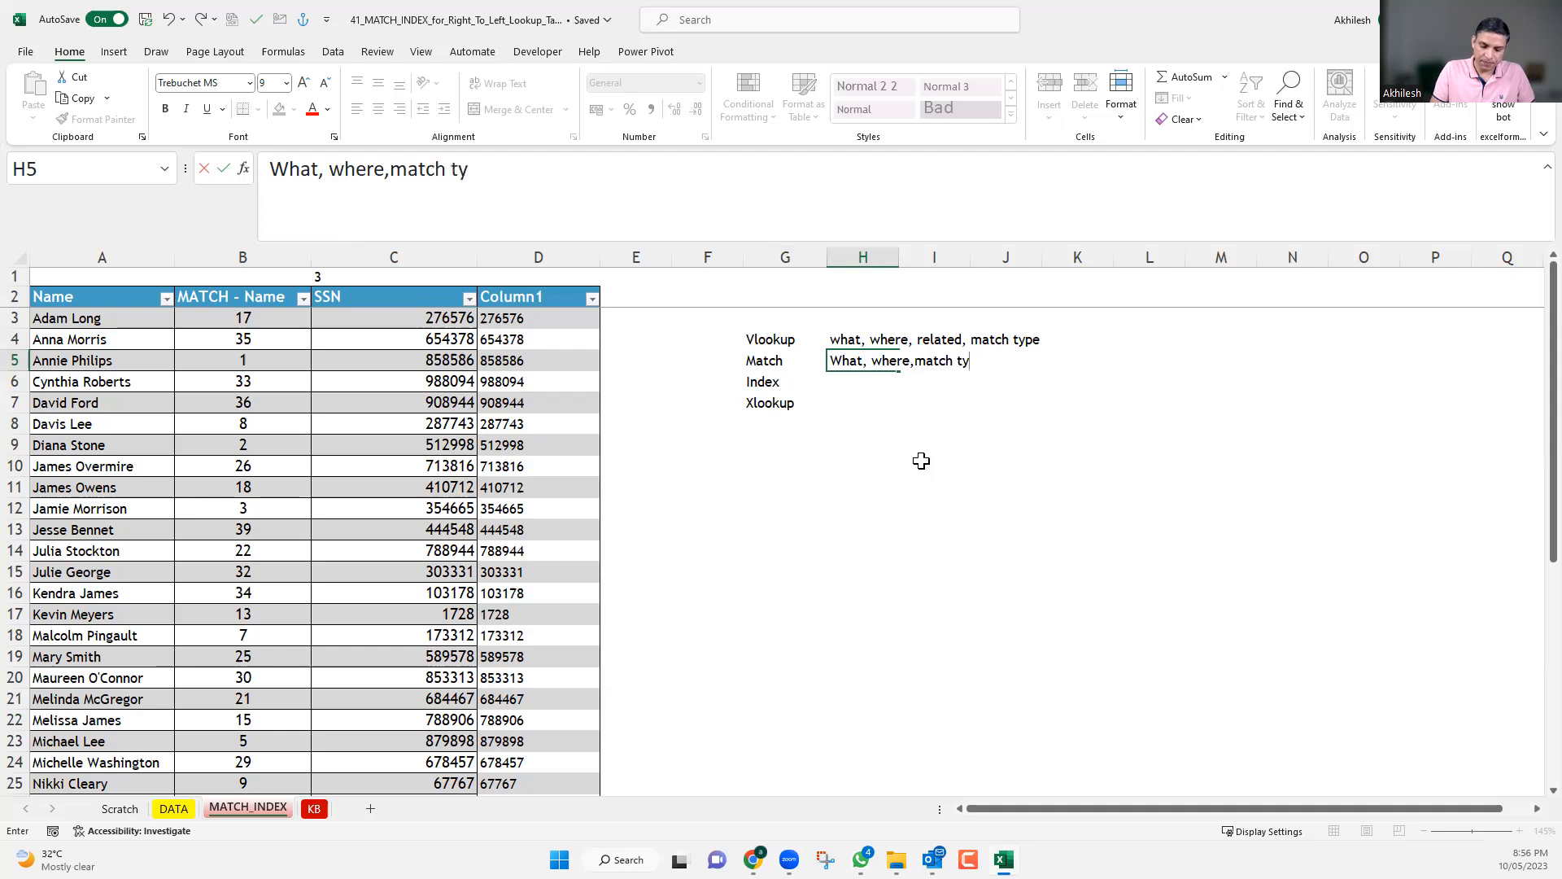
type("pe")
key("Return")
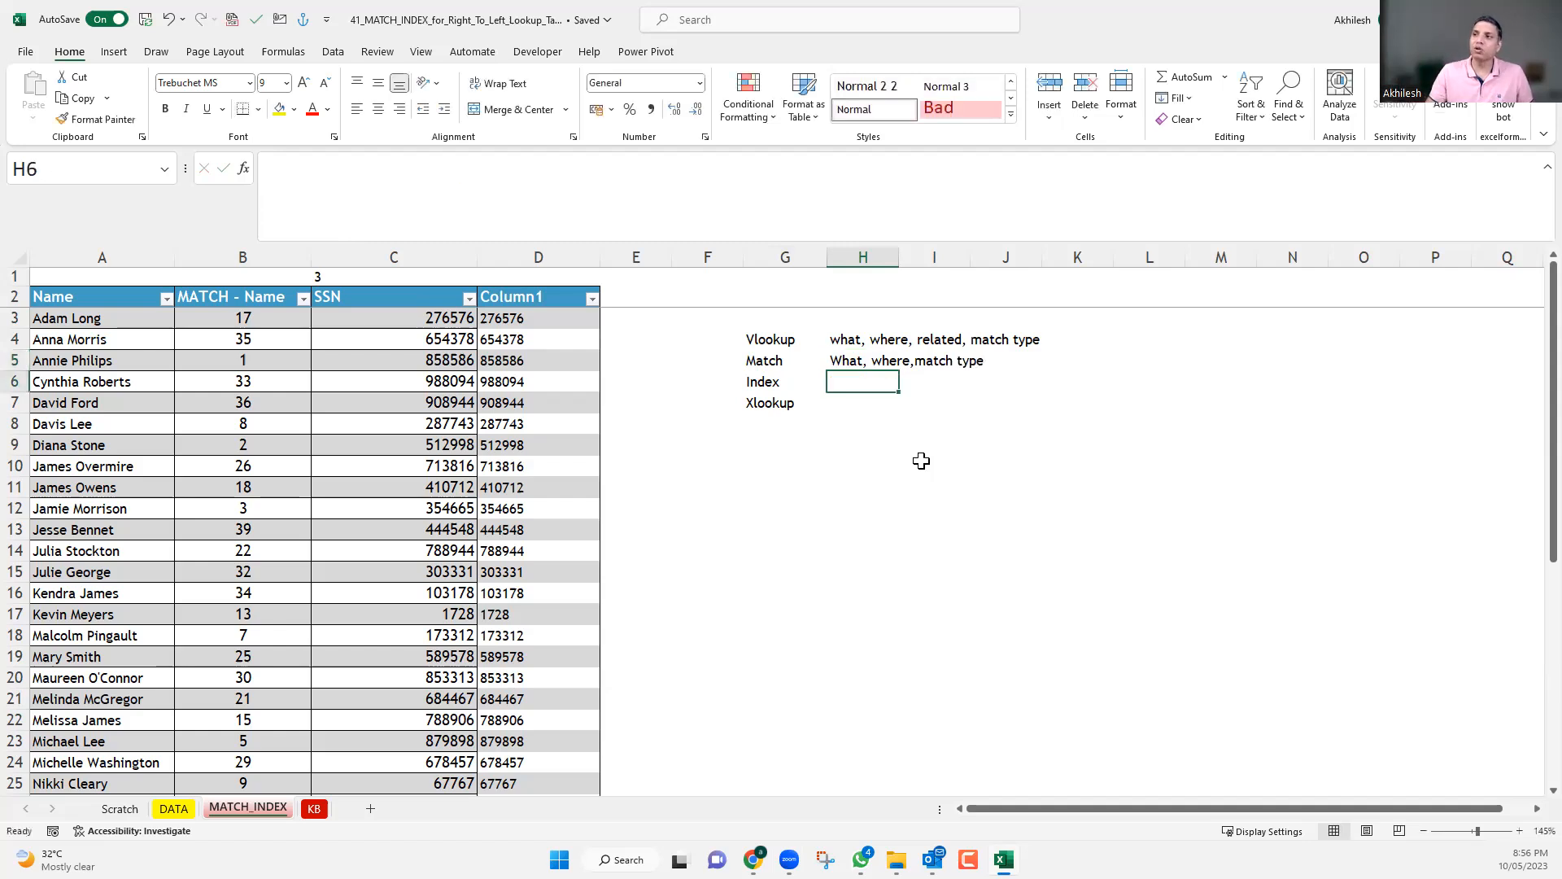
Extend "related" in the Vlookup summary in H4 to "related Col Index".
key("Up")
key("Up")
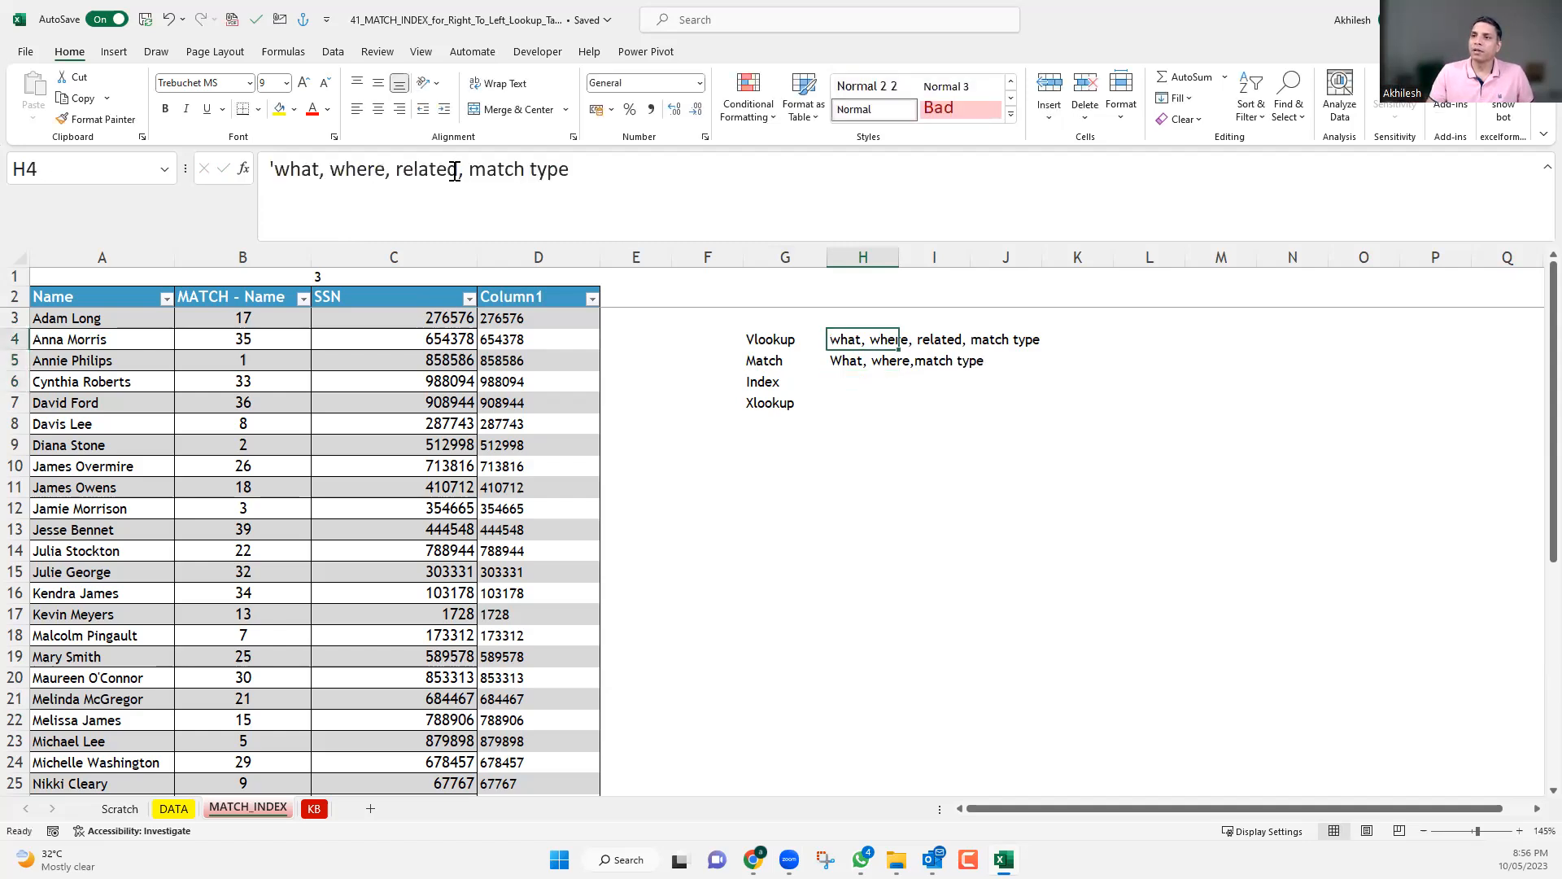
left_click(482, 232)
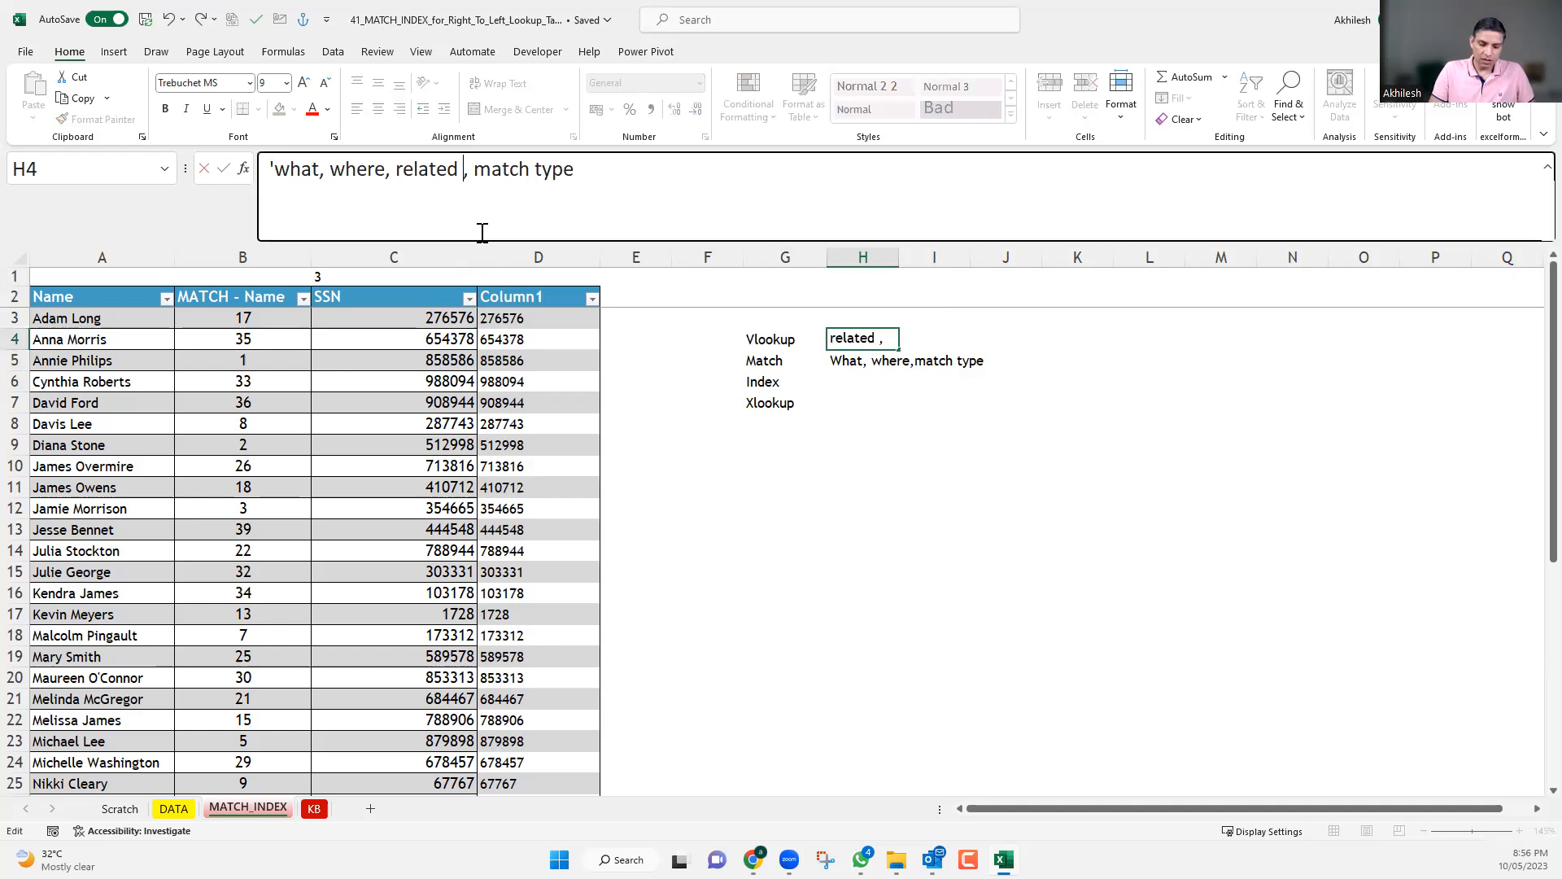
type("Col I")
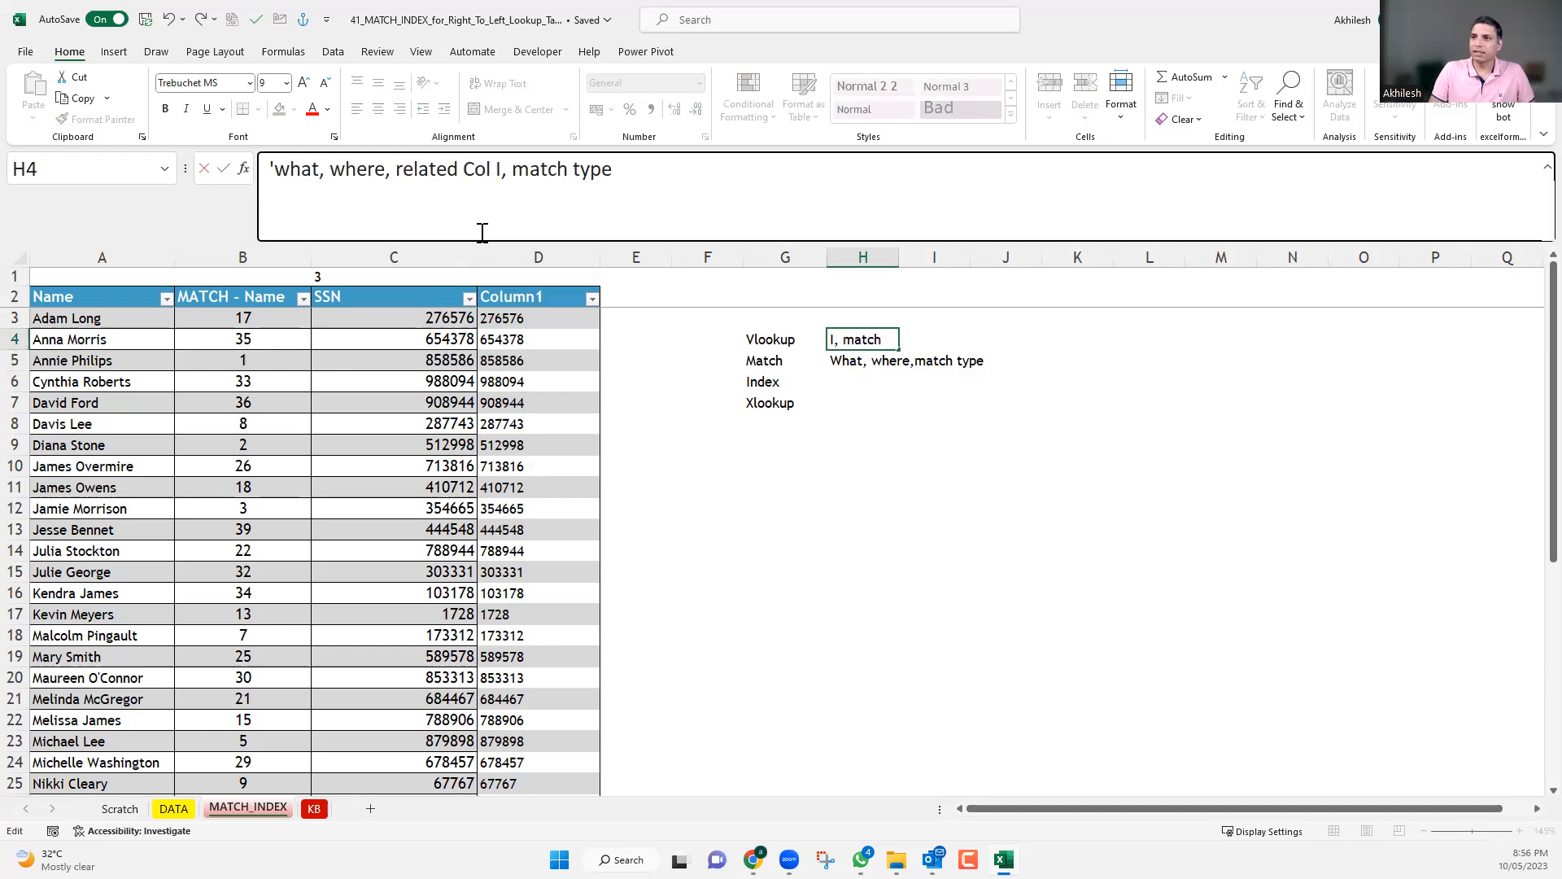
type("ndex")
key("Return")
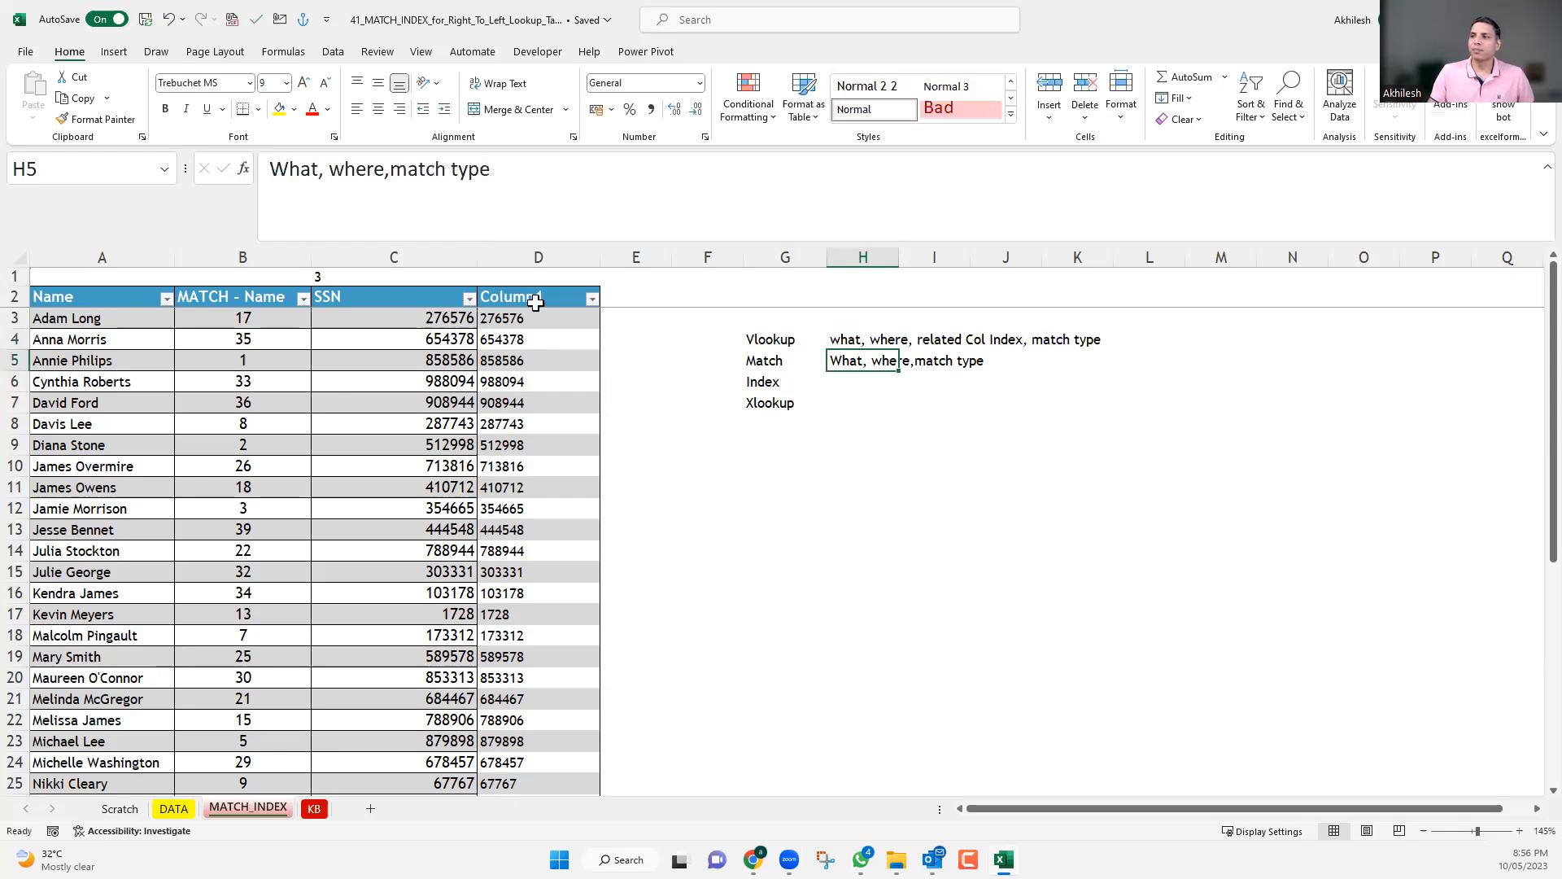
Enter the Index argument summary "index(where, RN, CN)" as text in H6.
left_click(856, 386)
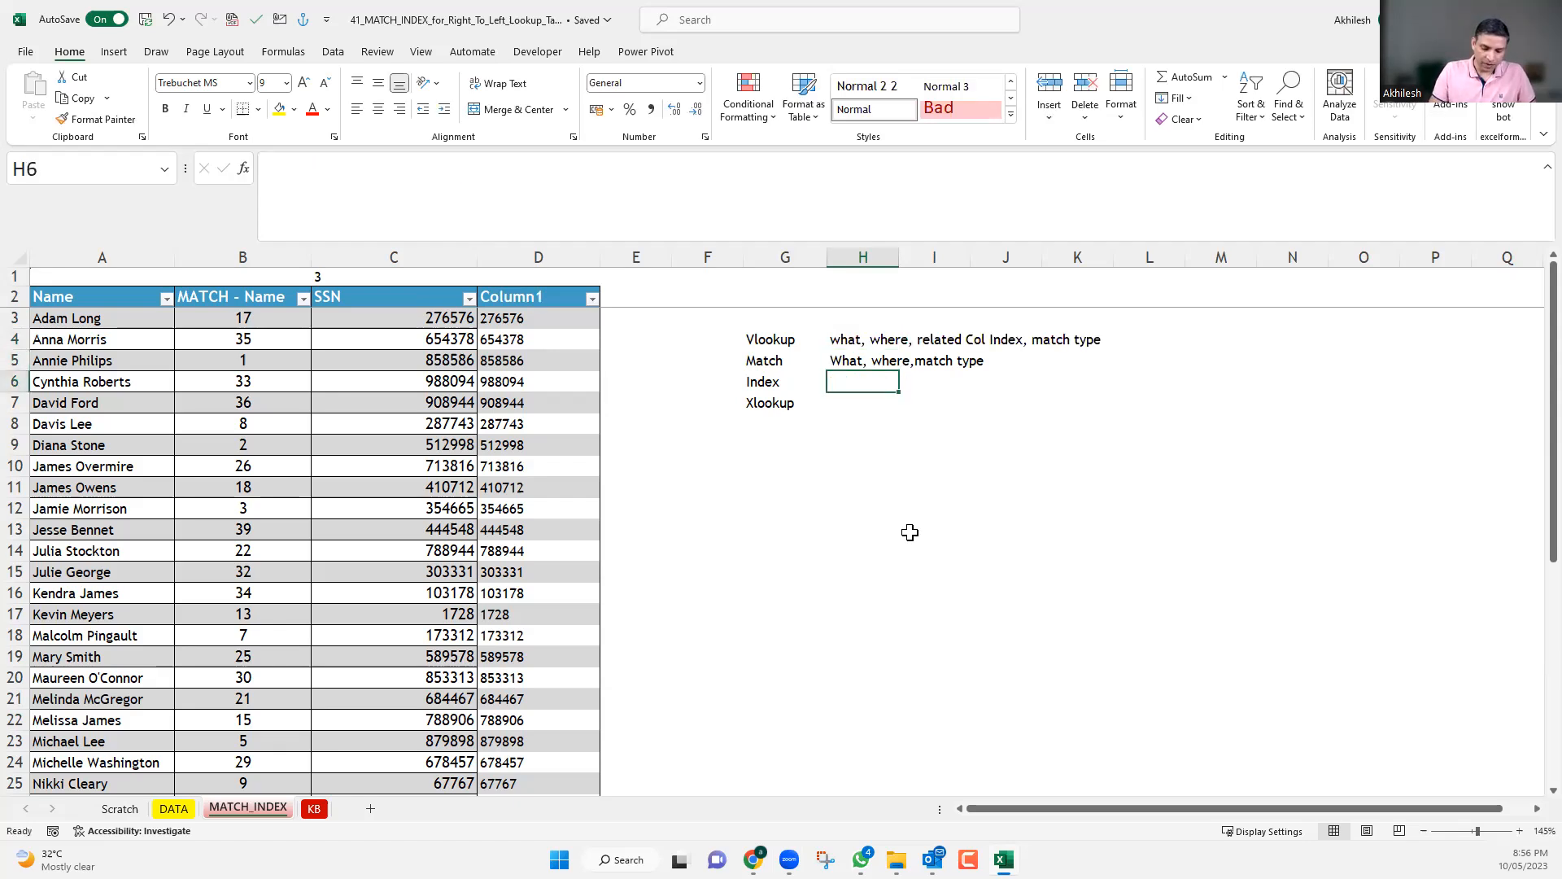
type("inde")
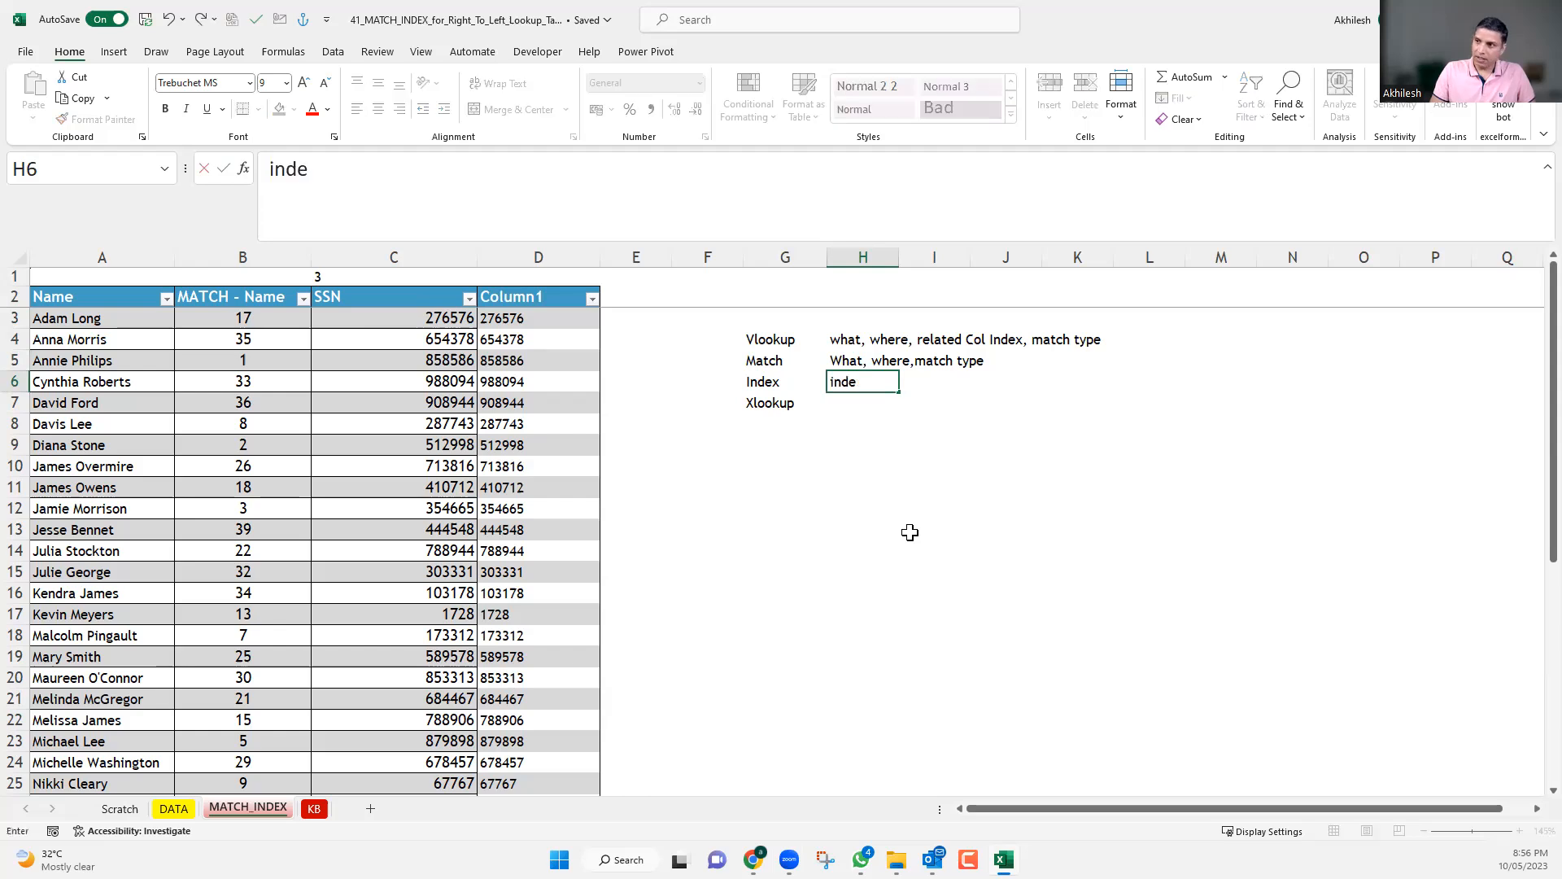
type("x")
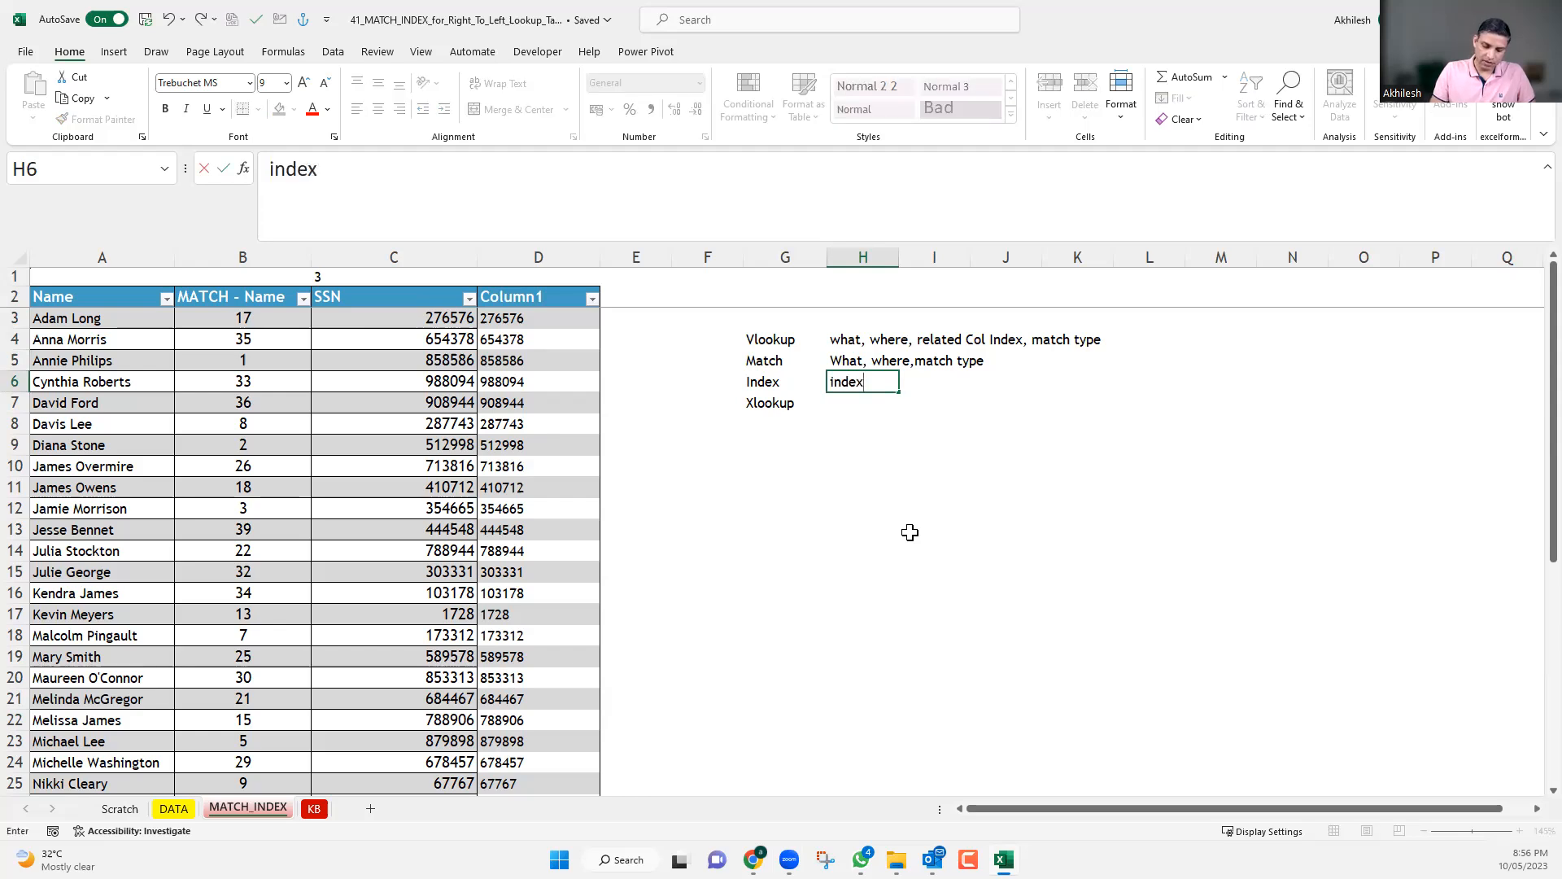
type("(where")
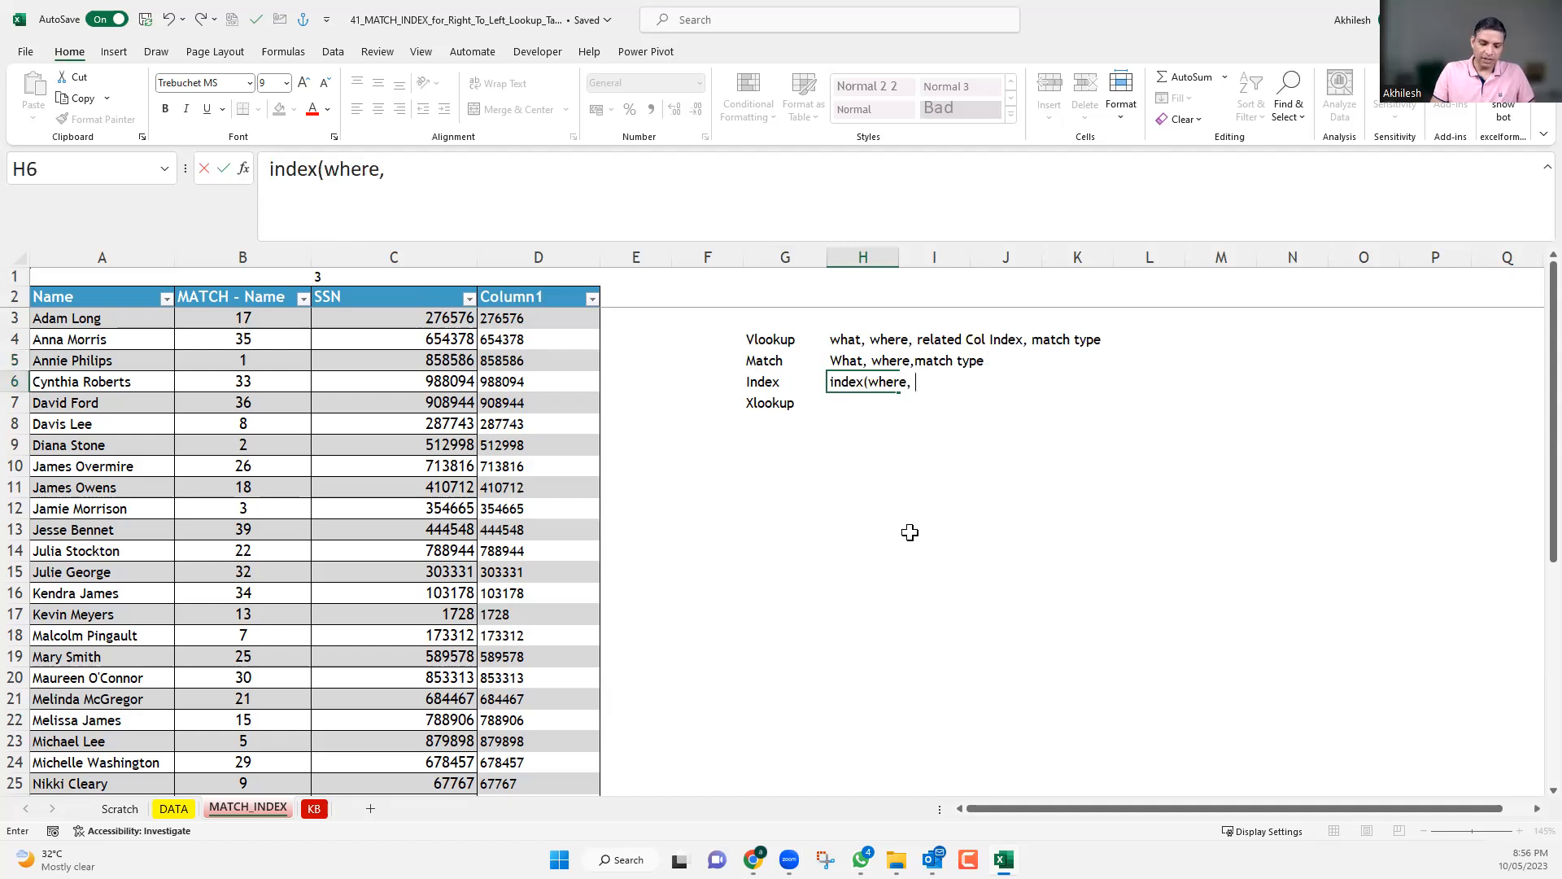
type(", rn")
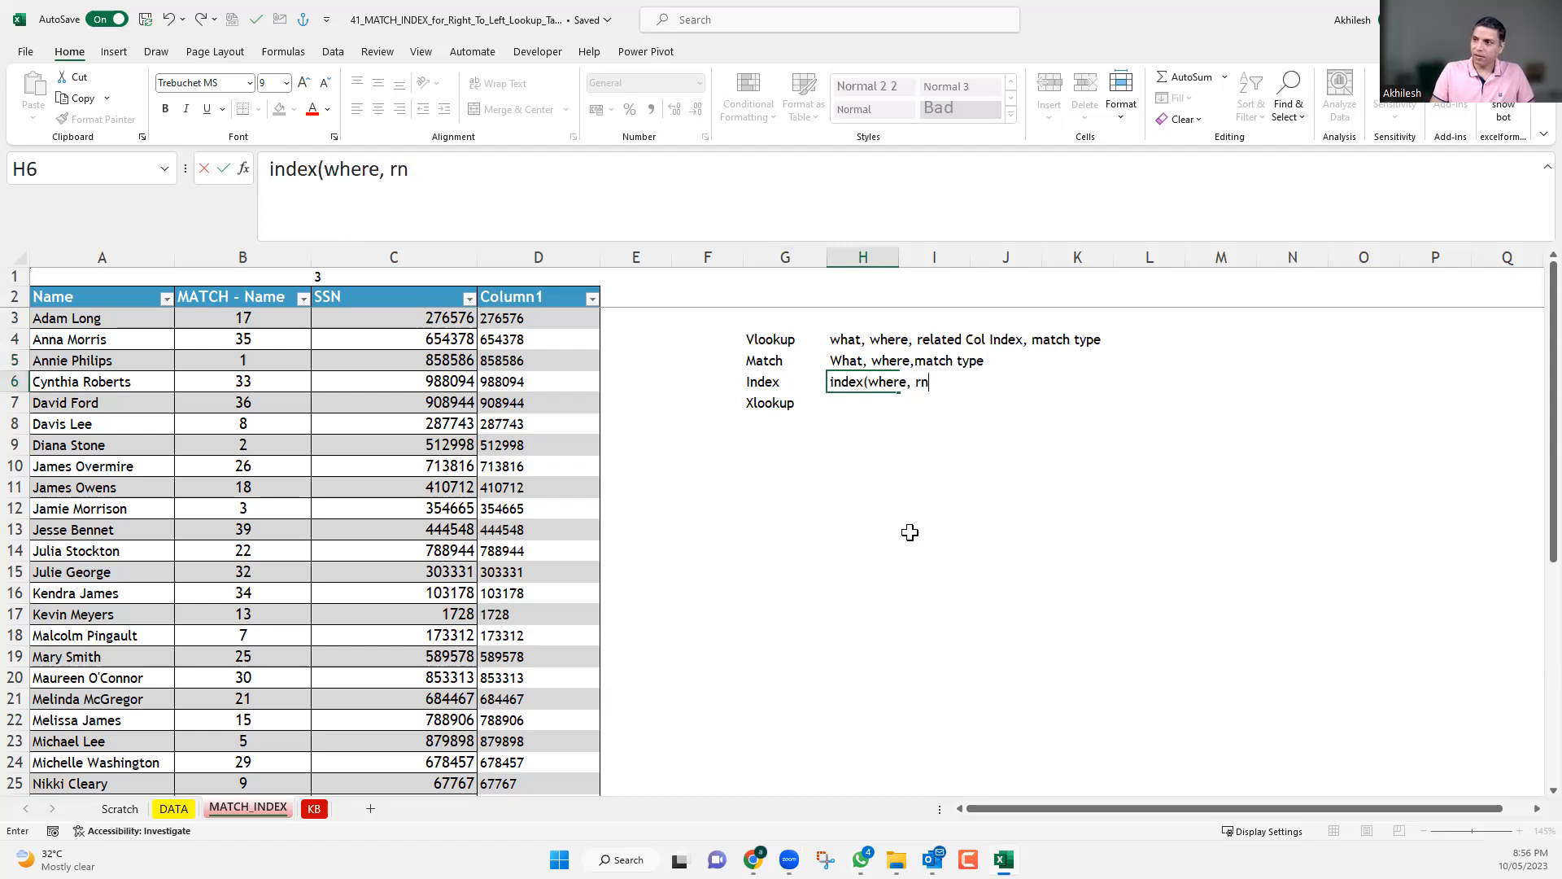
key("BackSpace")
key("BackSpace")
type("RN, CN)")
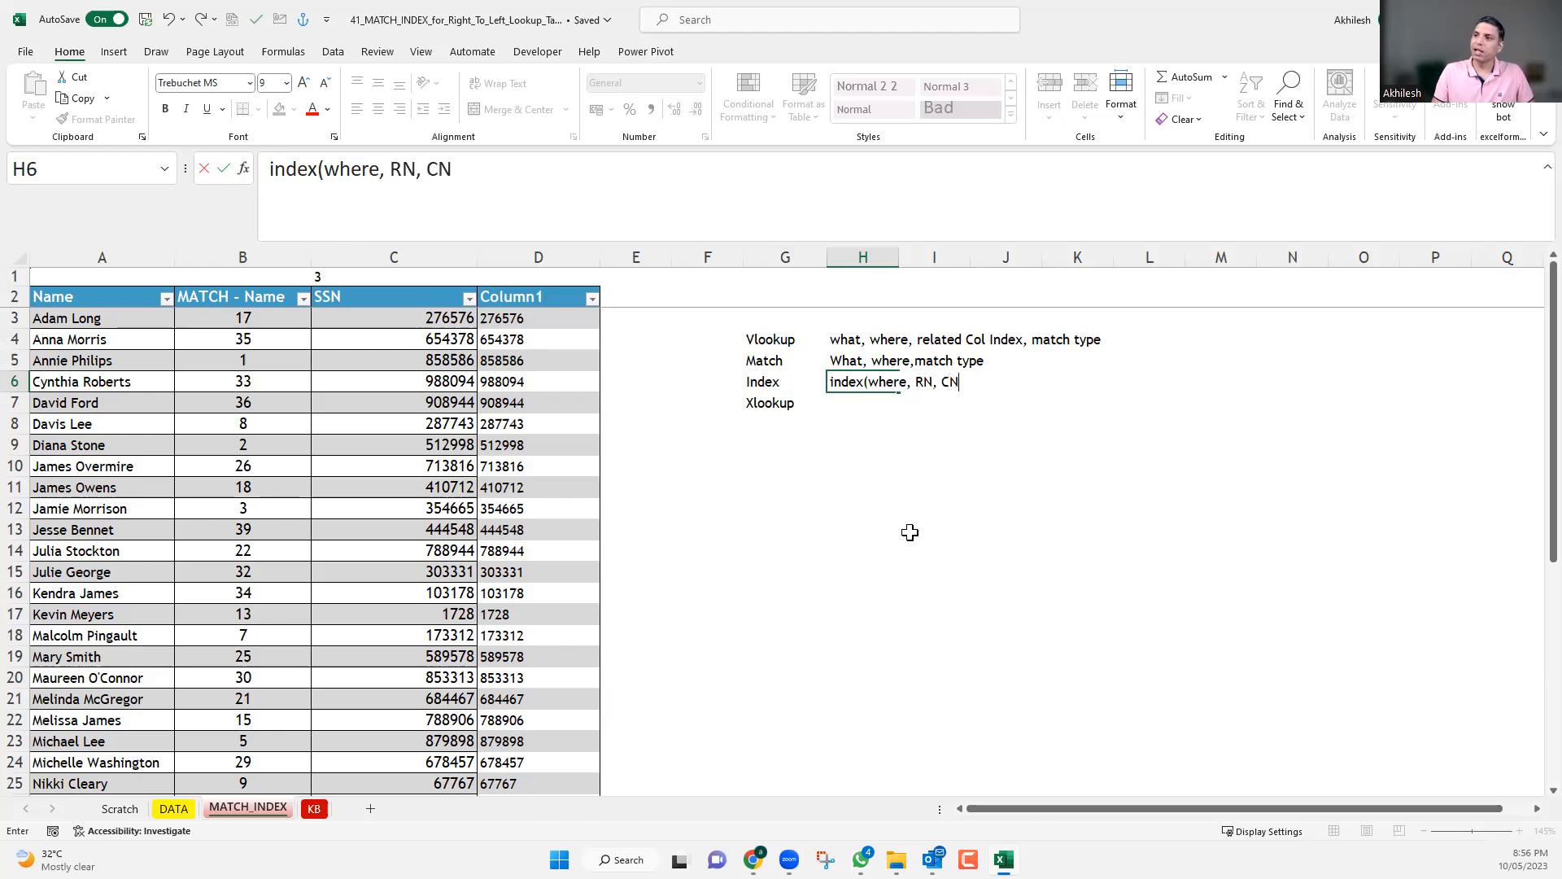
key("Return")
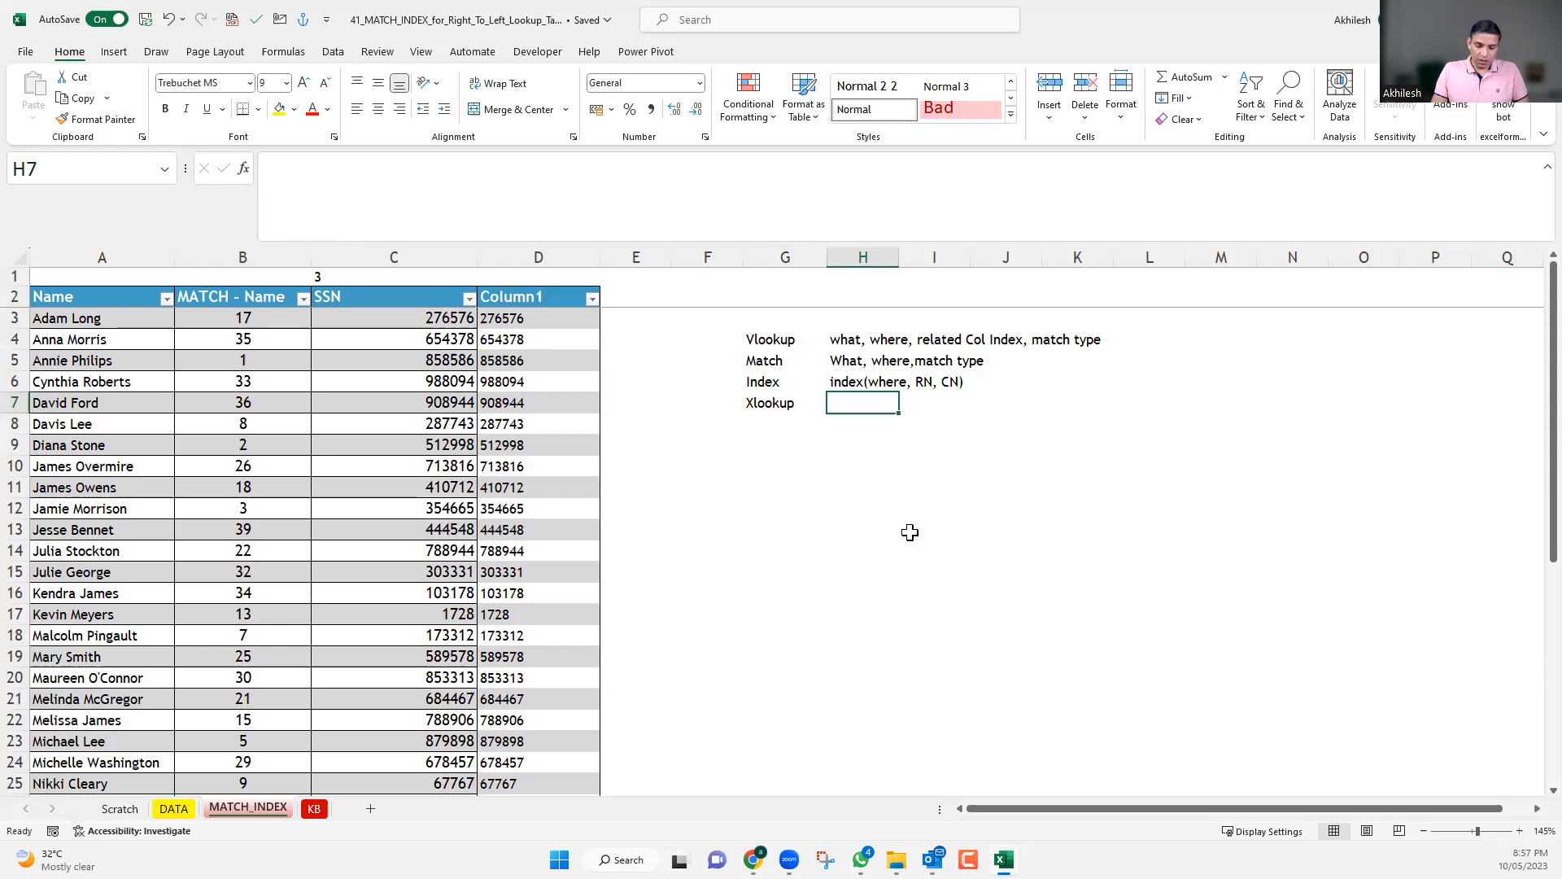
Enter the Xlookup argument summary "What, where, resulting column" in H7, replacing the autocompleted wording.
type("WHat,")
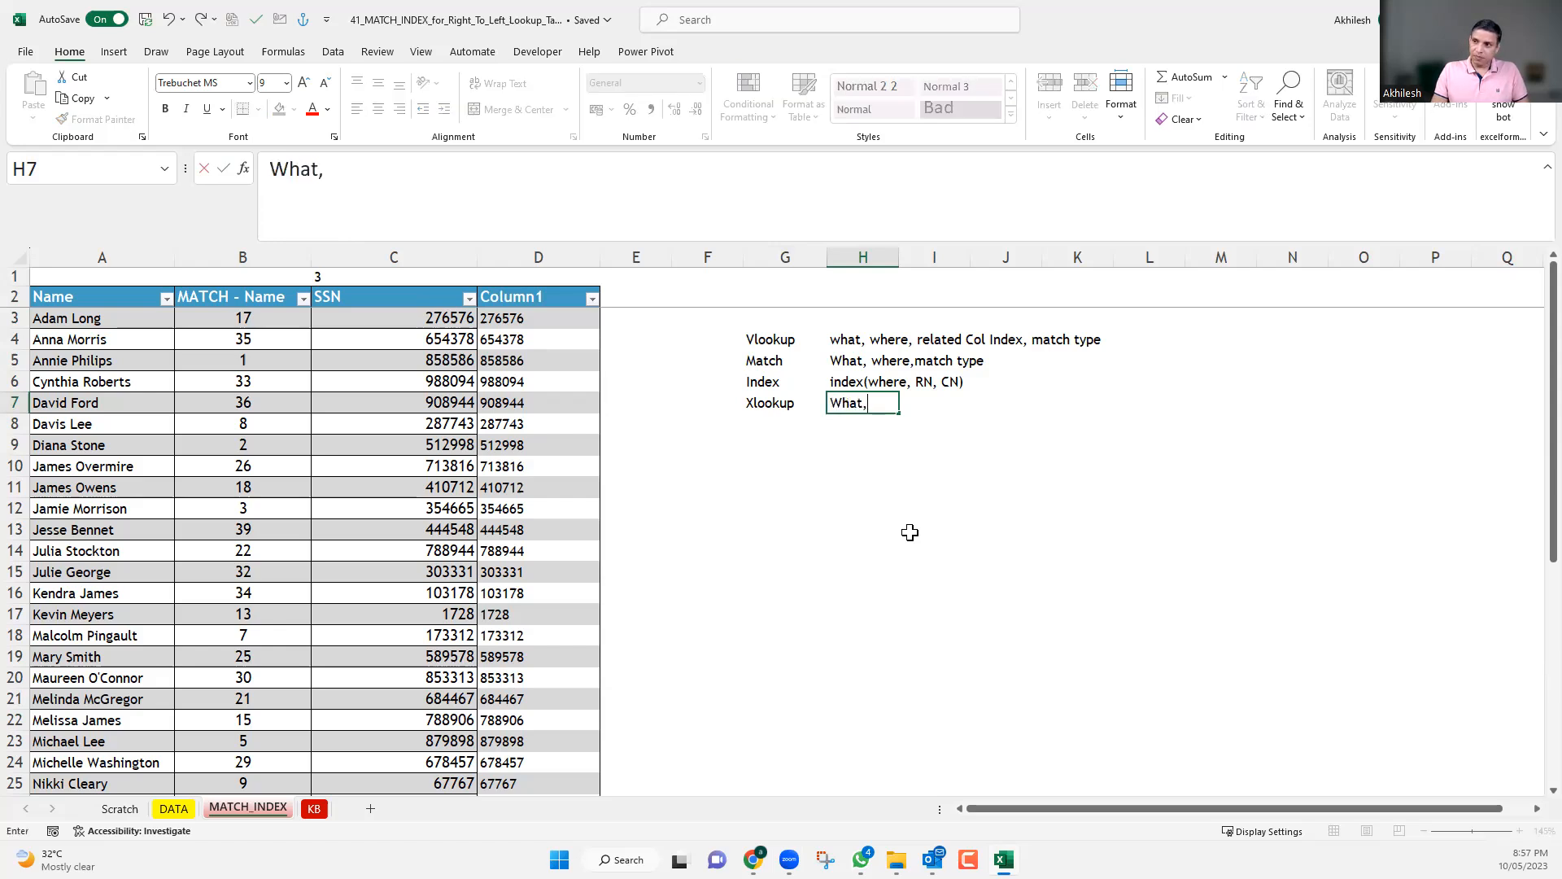
type(" where")
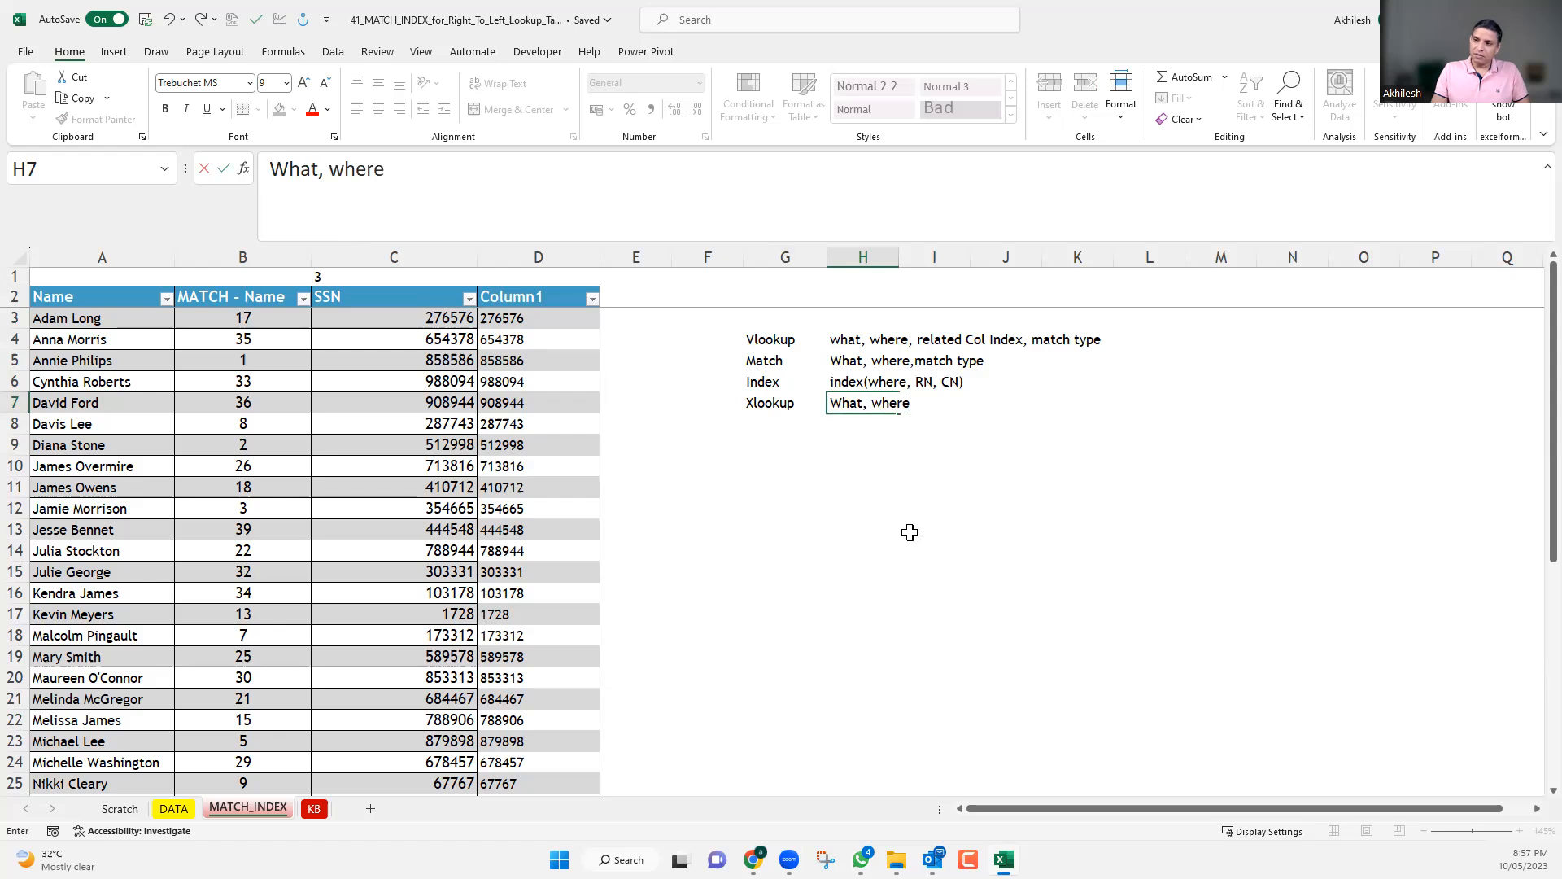
key("BackSpace")
key("BackSpace")
key("BackSpace")
key("BackSpace")
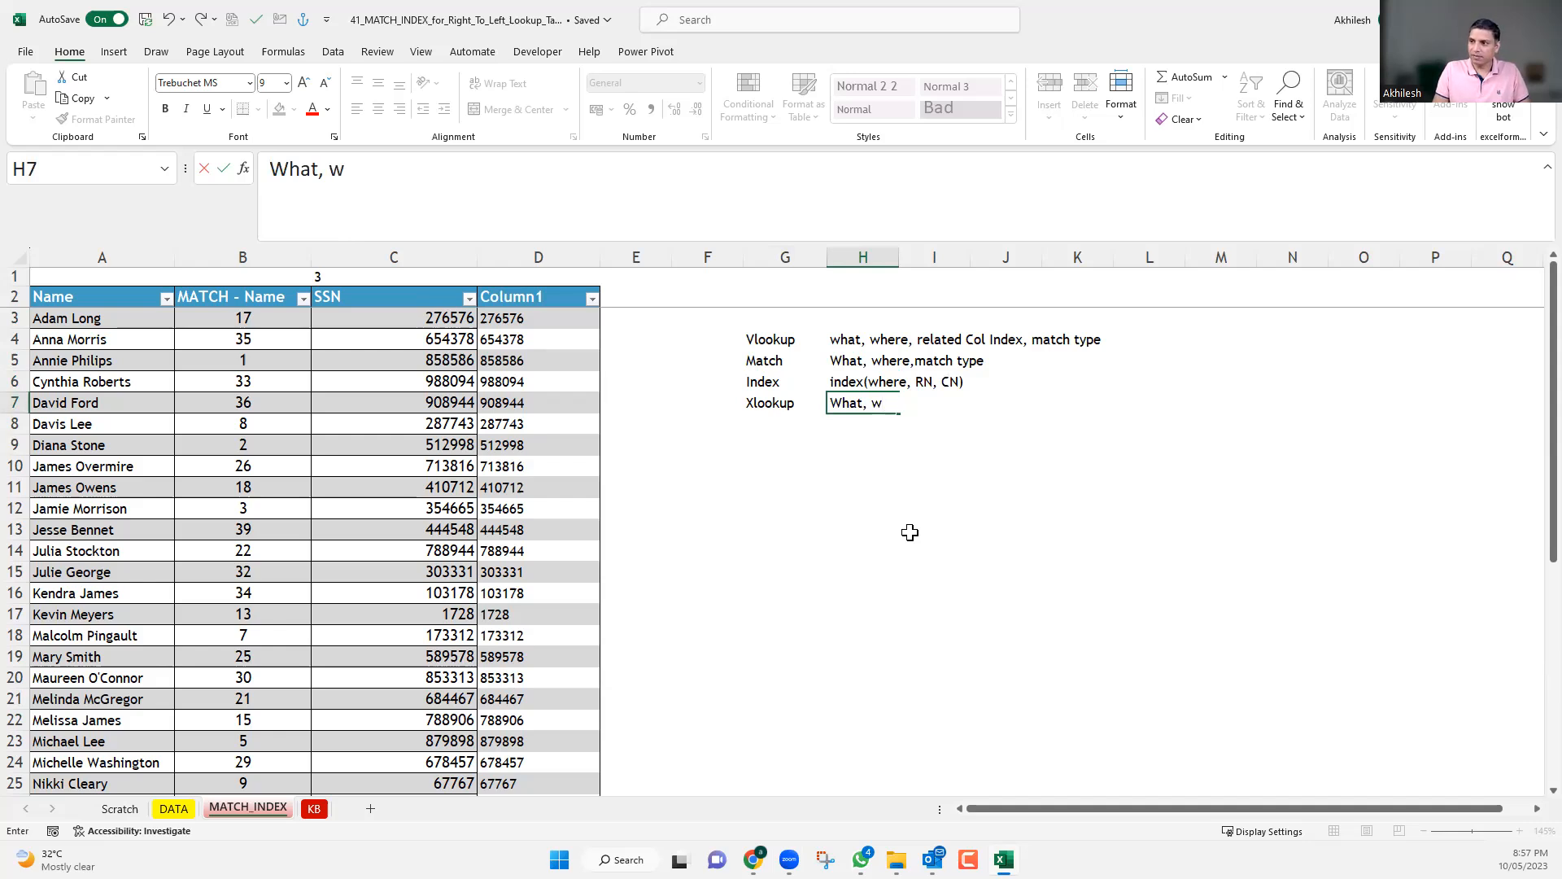
type("here, ")
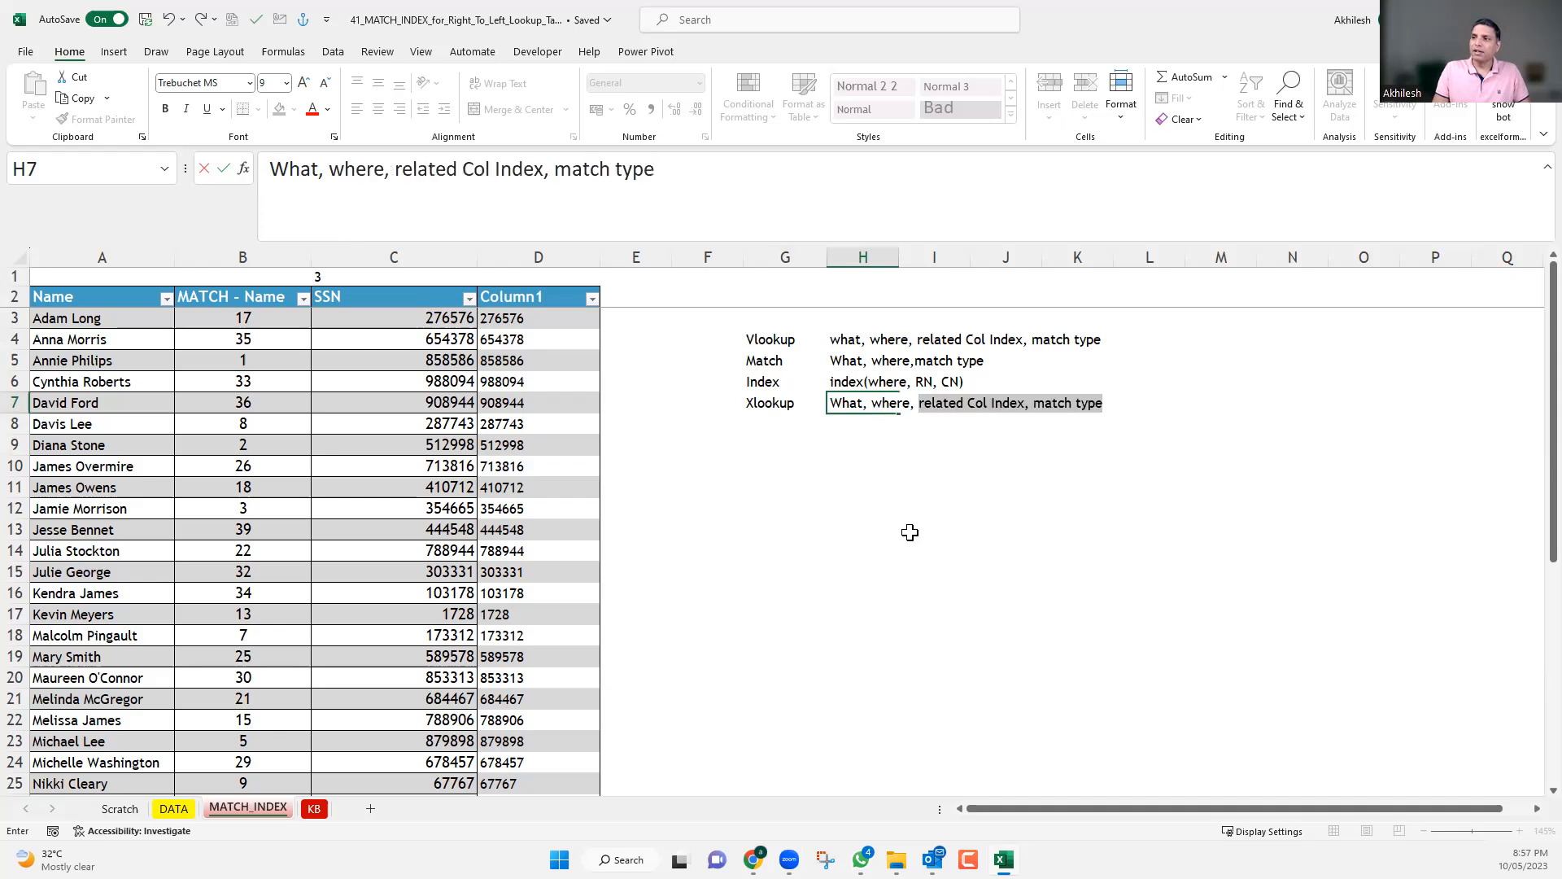
type("resulting")
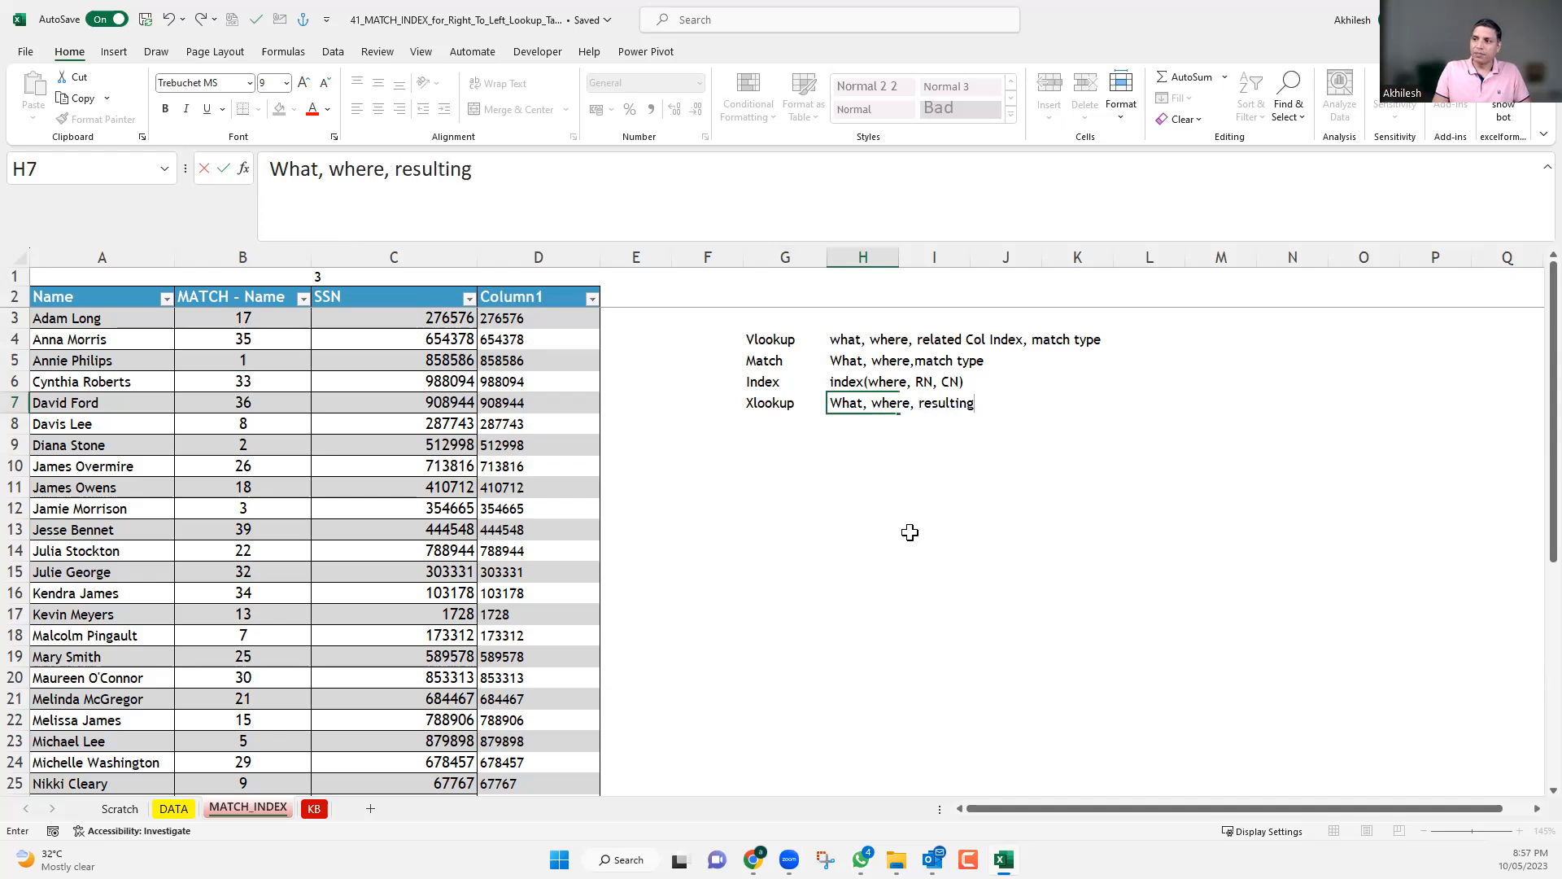
type(" column")
key("Return")
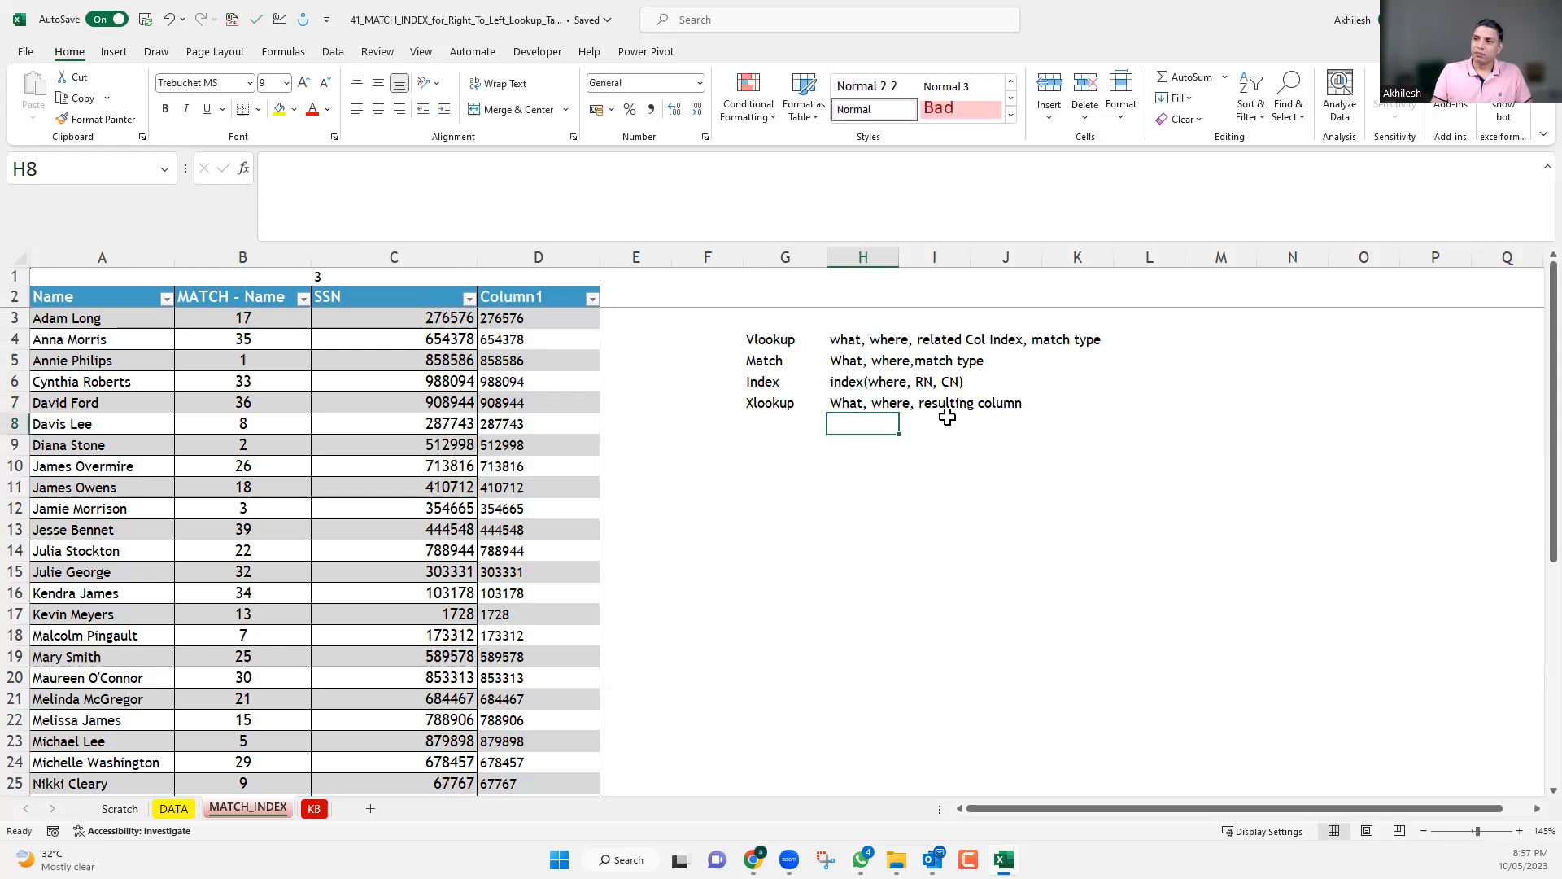
Add the note "Match, Xlookup , where is generally a single col or row" in G12 below the argument summaries.
left_click(880, 359)
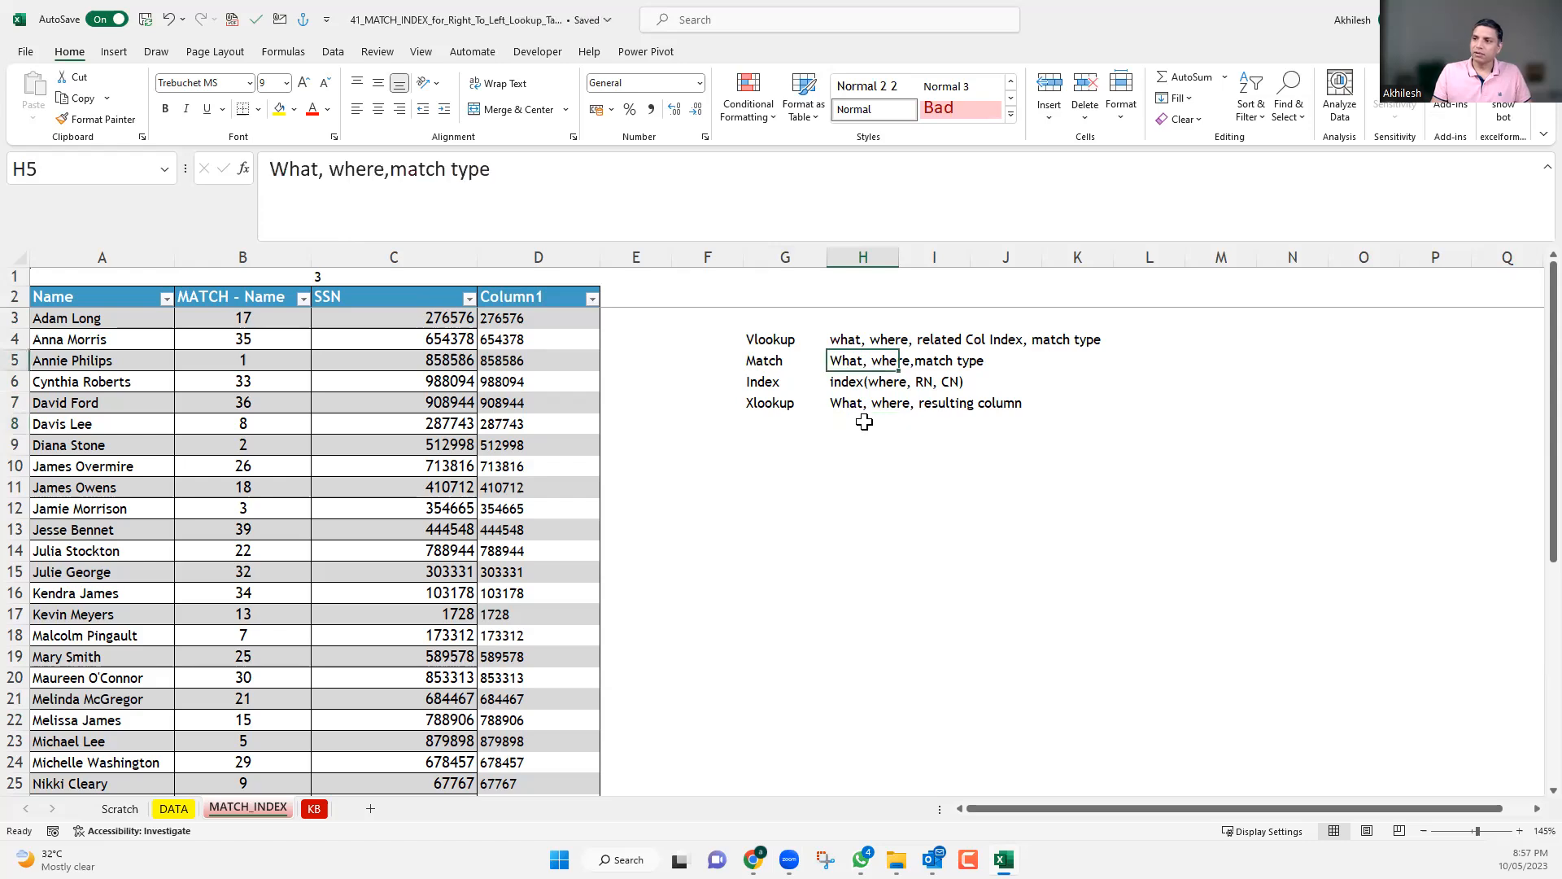
left_click(801, 506)
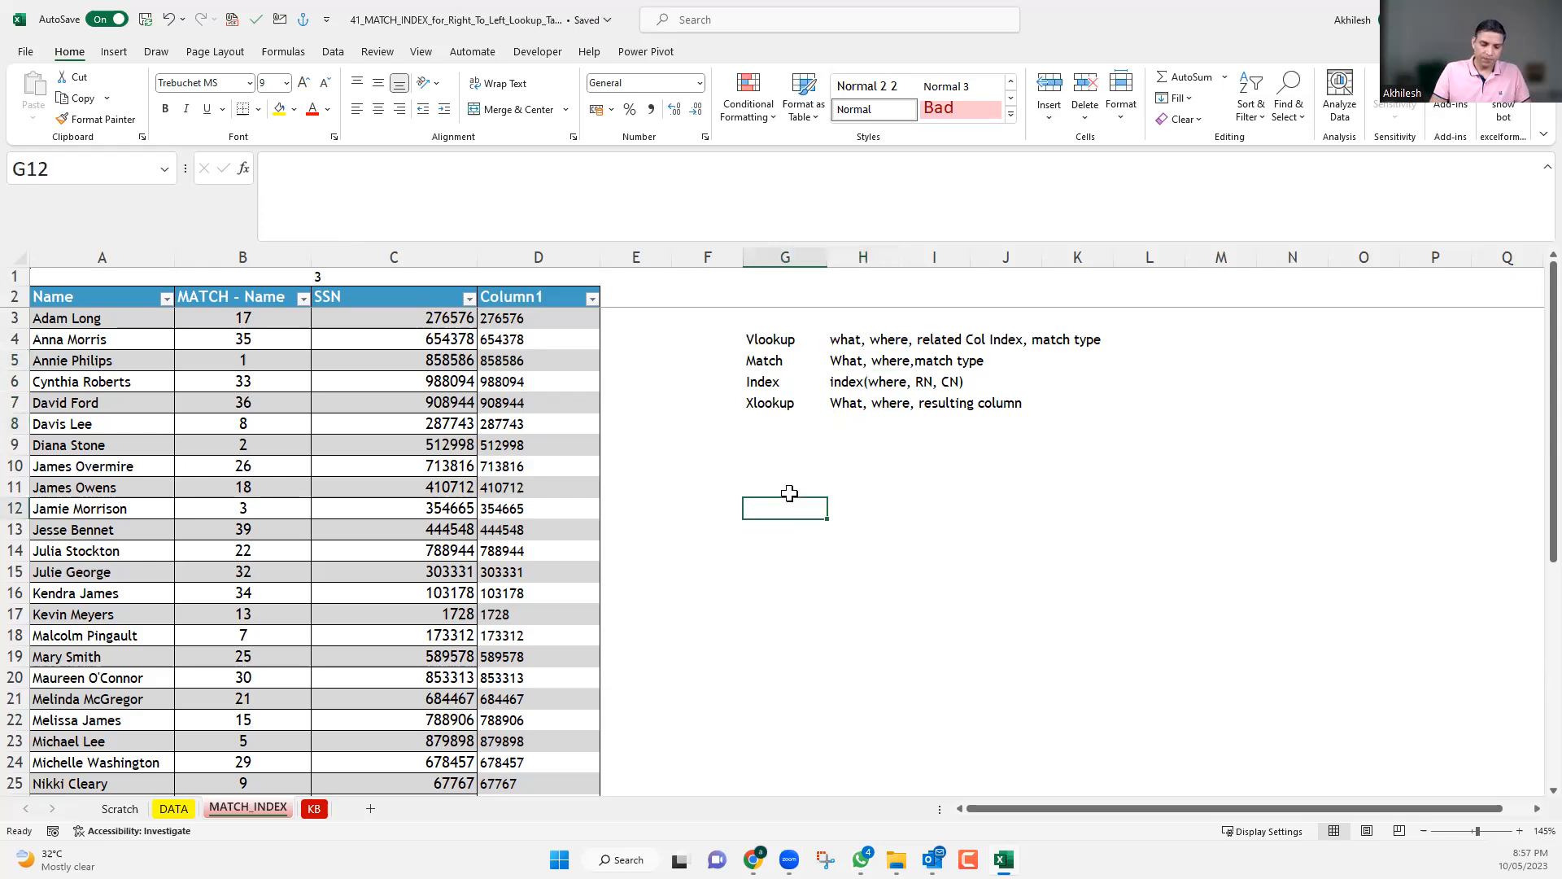
type("MAtch")
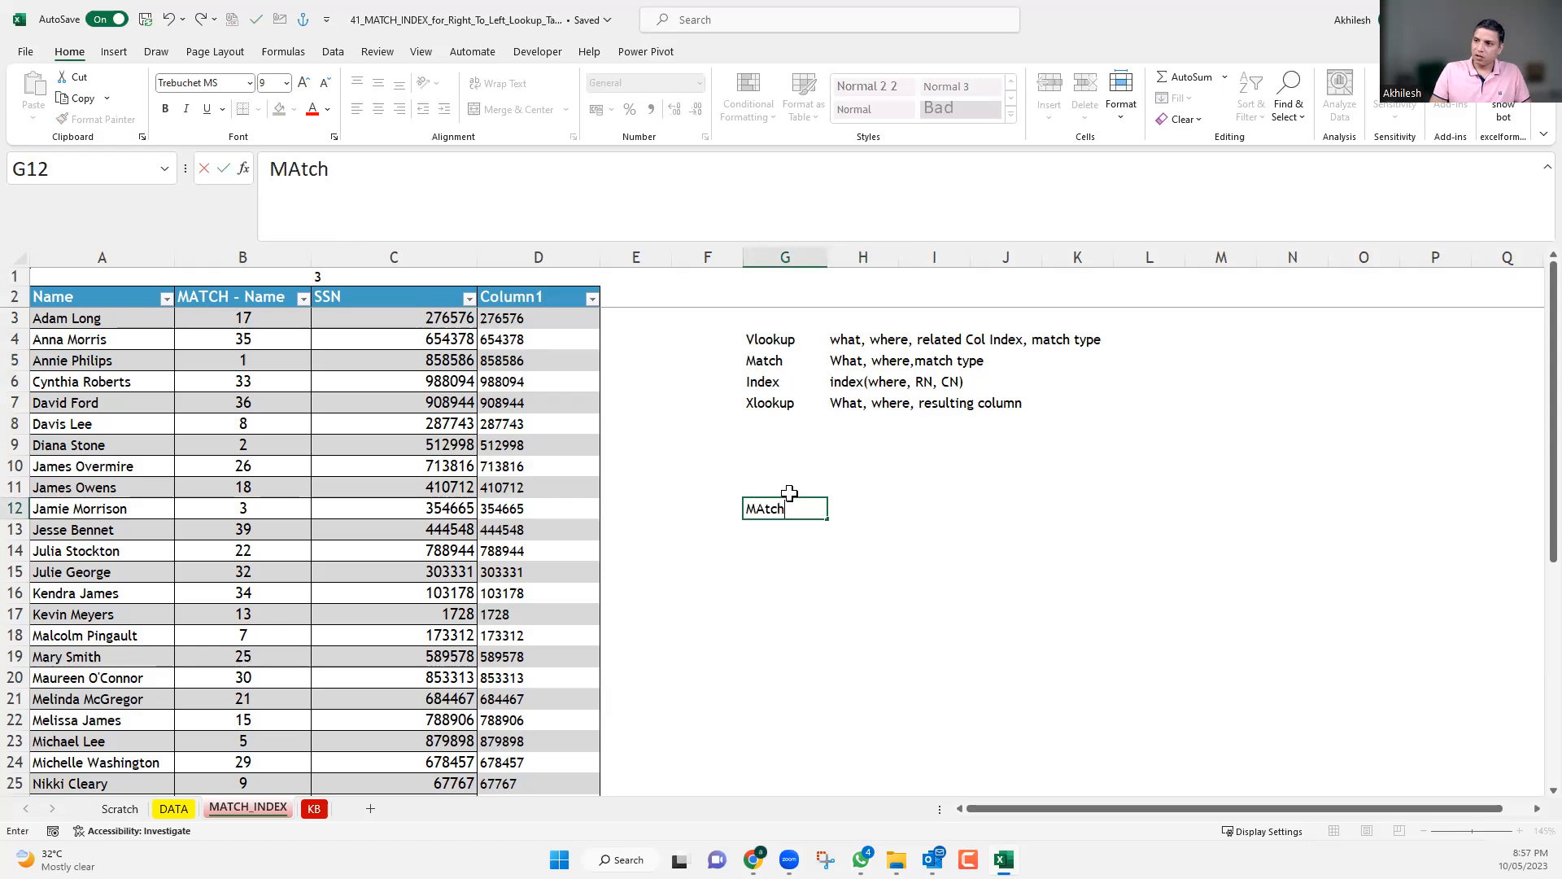
type(",")
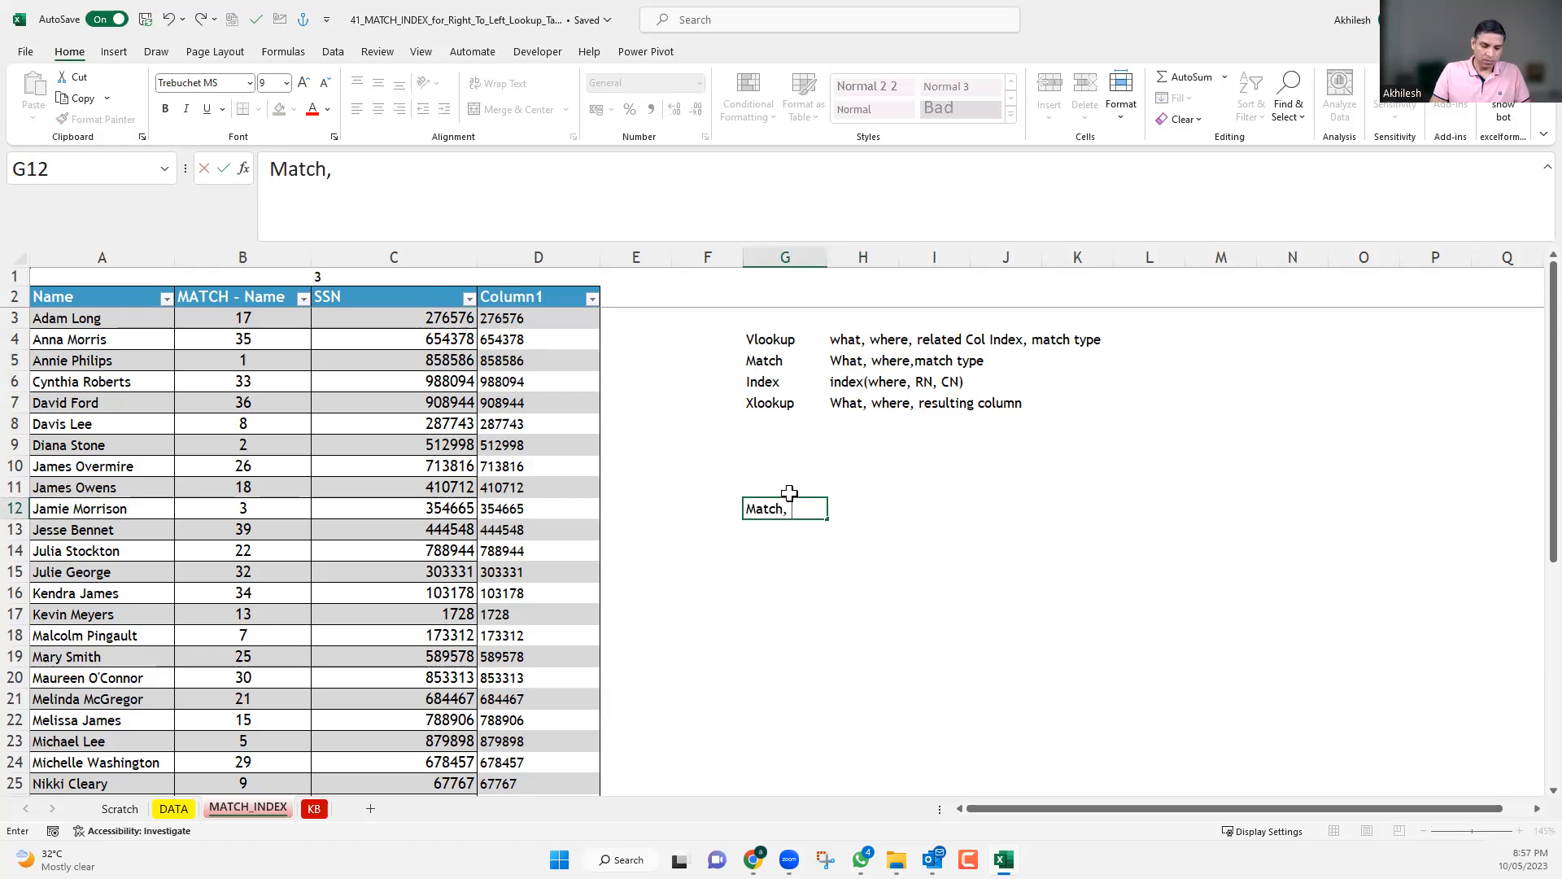
type("Xlooku")
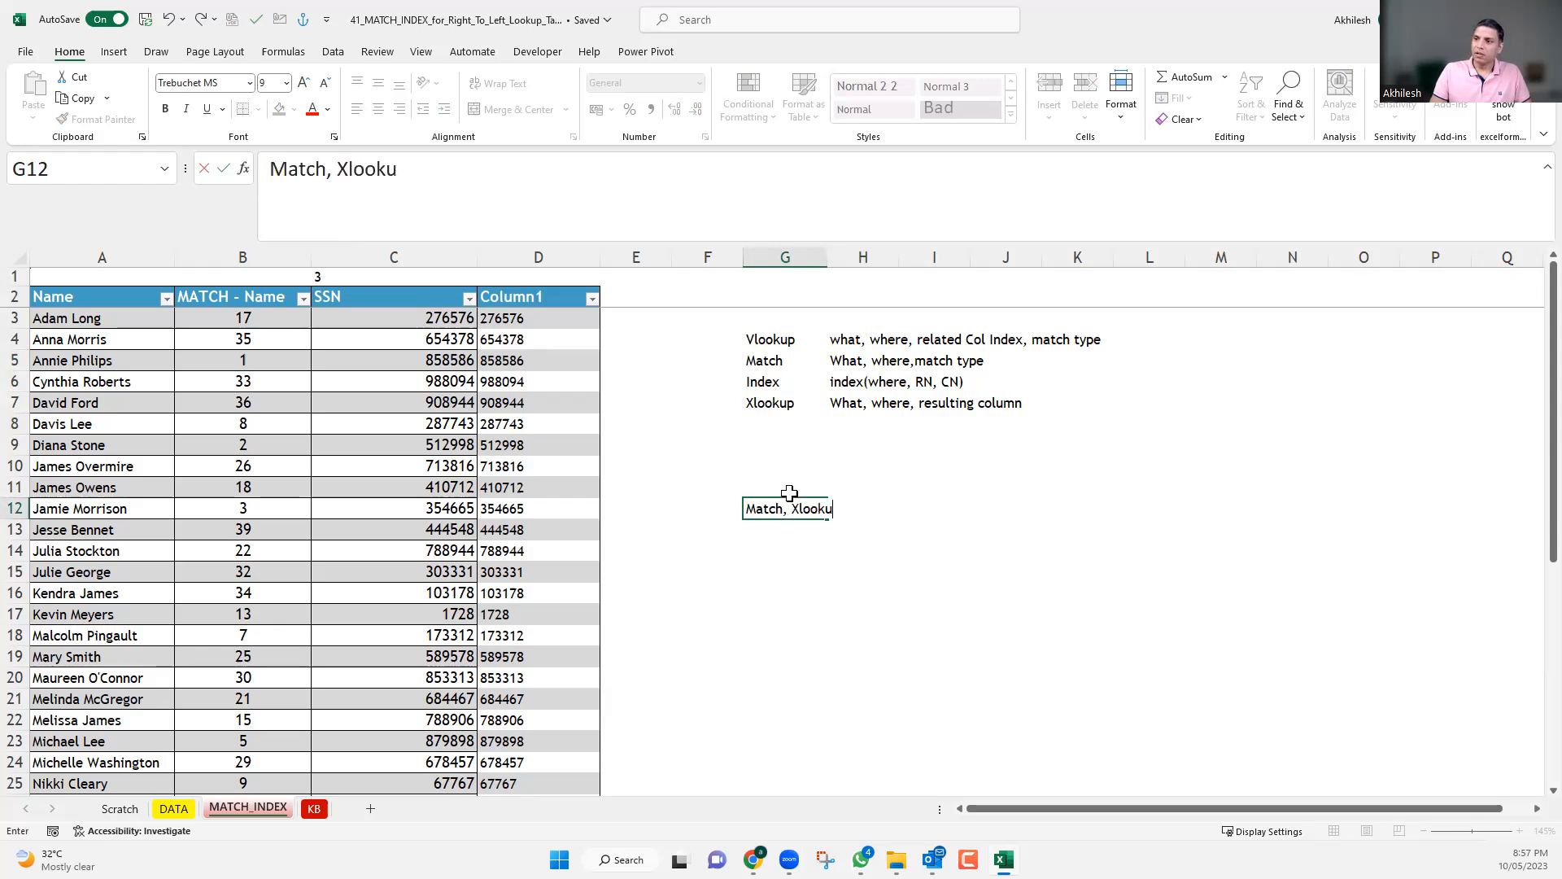
type("p , ")
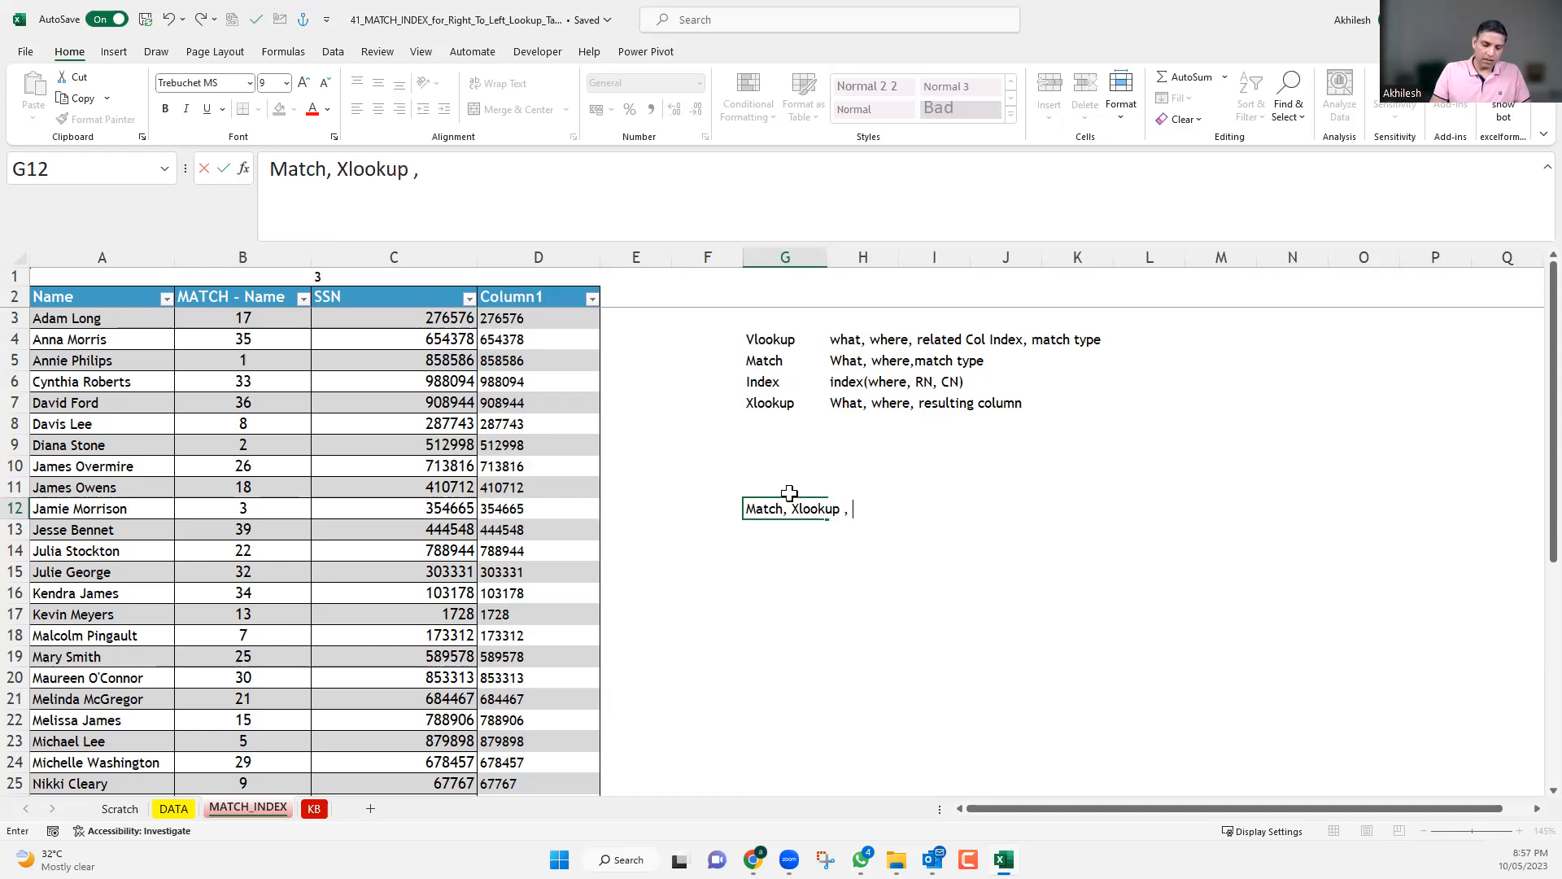
type("where is g")
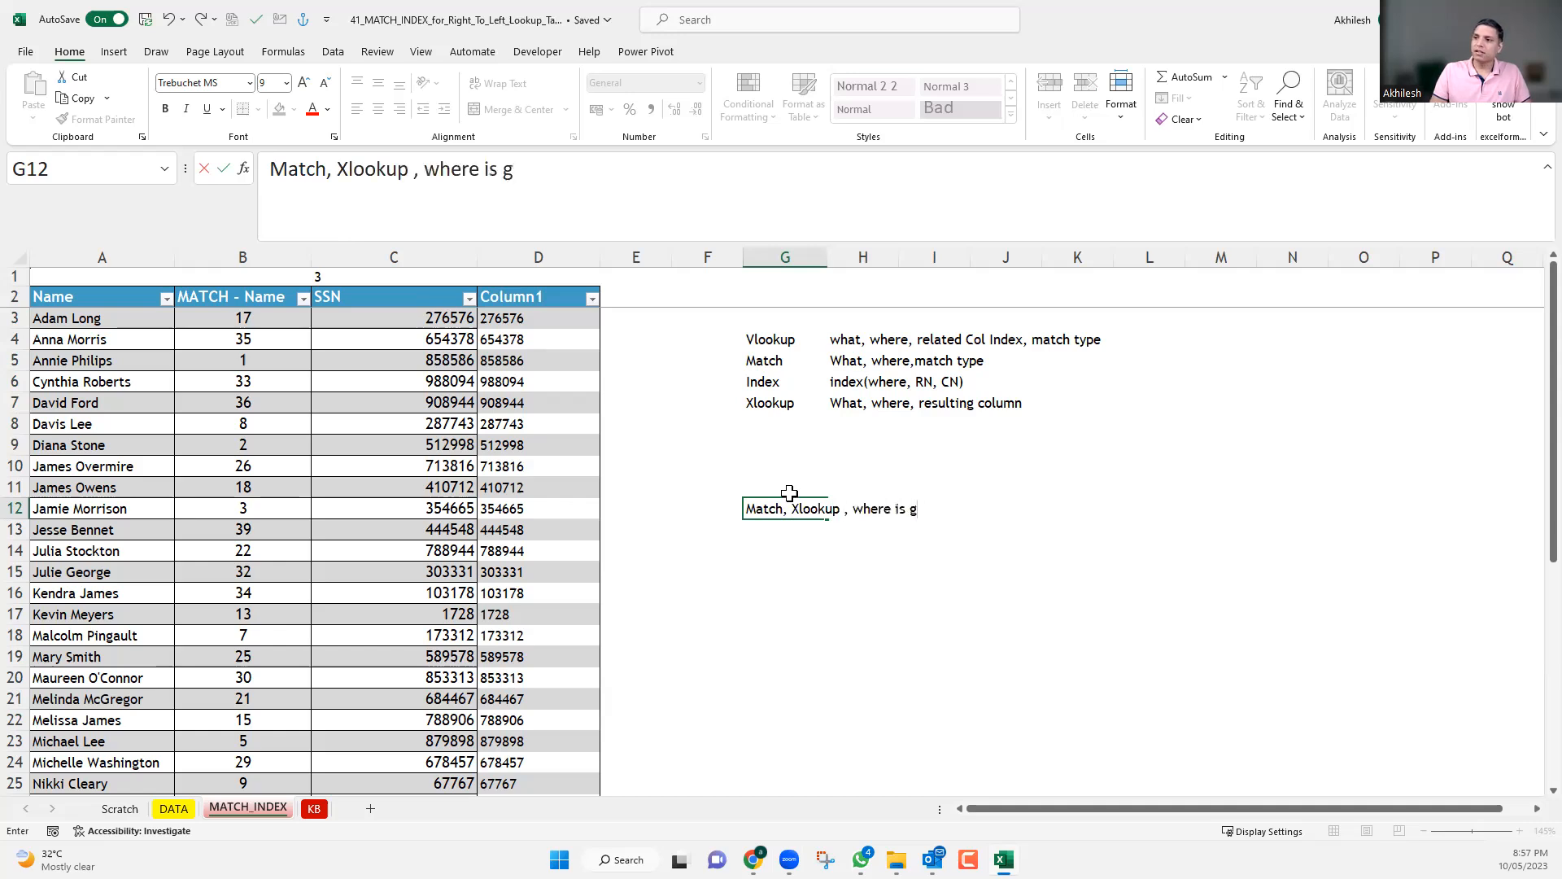
type("enerall")
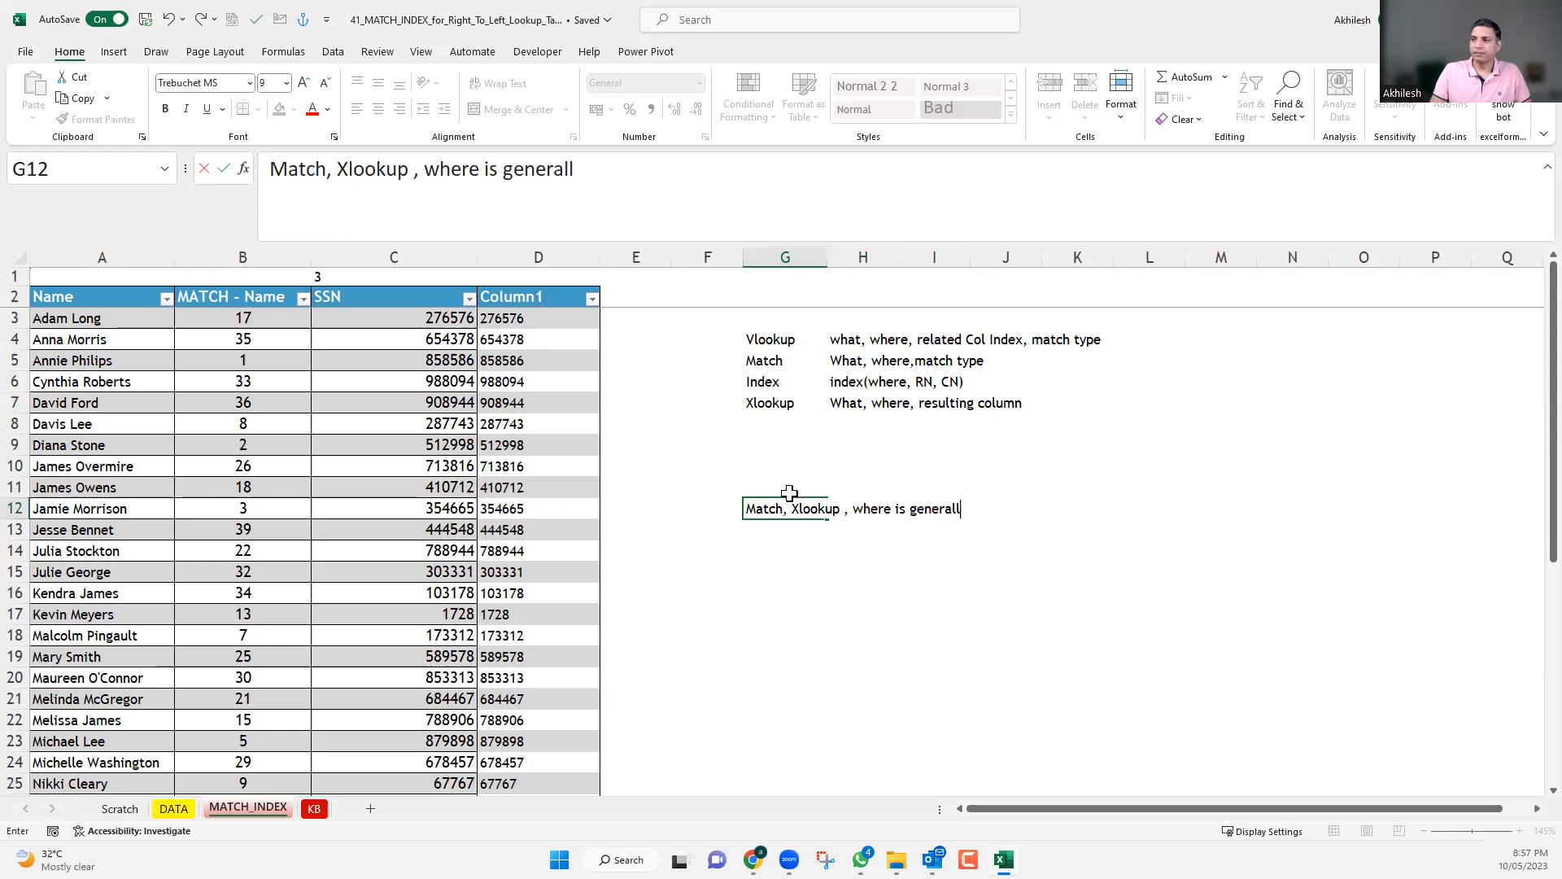
type("y a single colu")
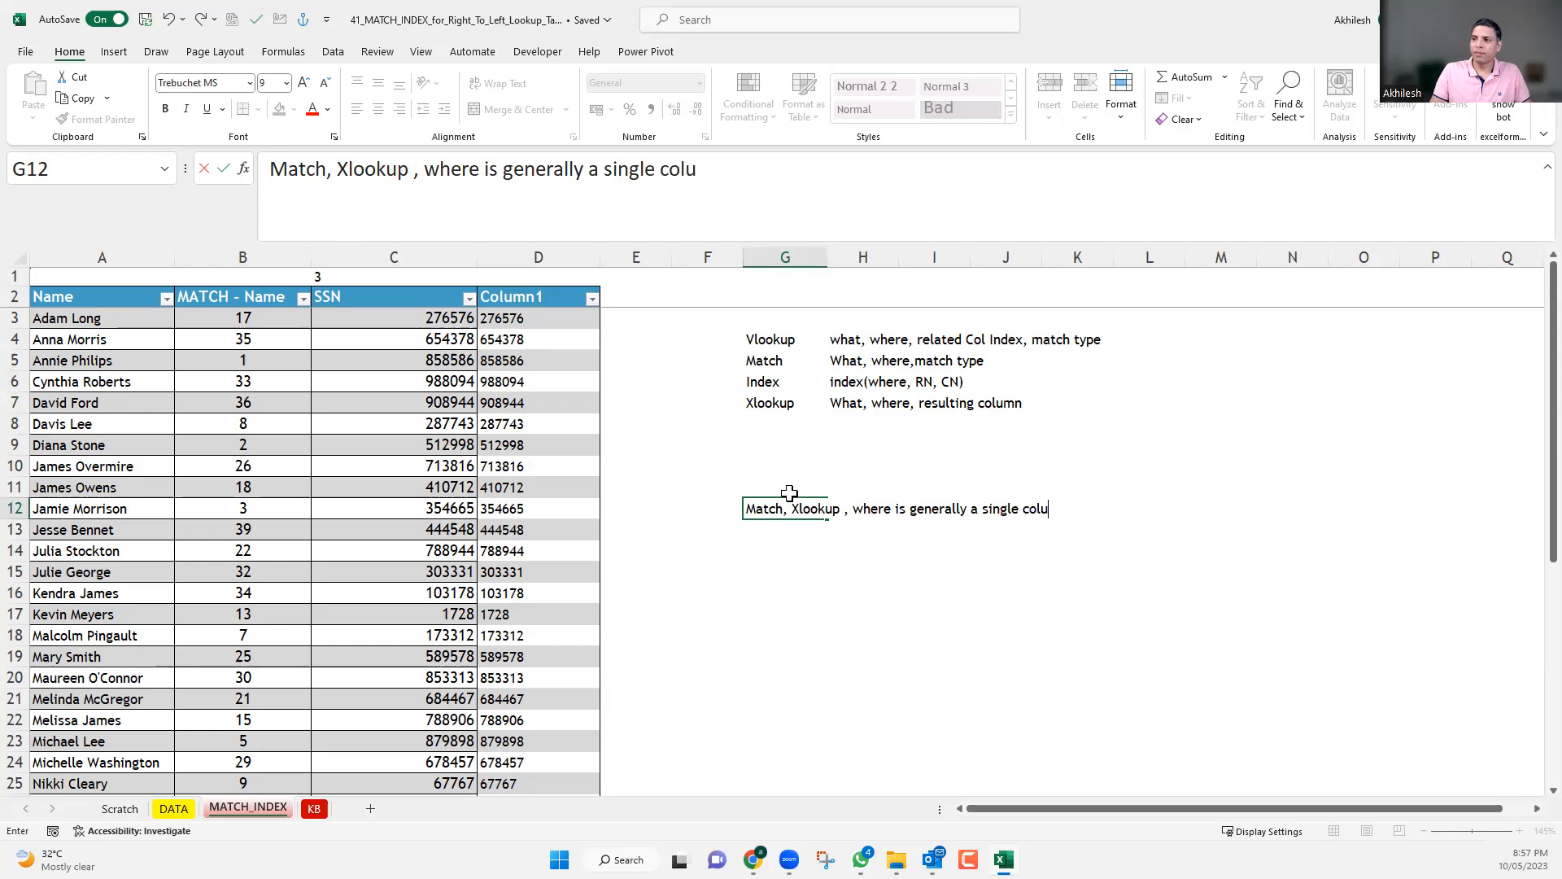
key("BackSpace")
type("or row")
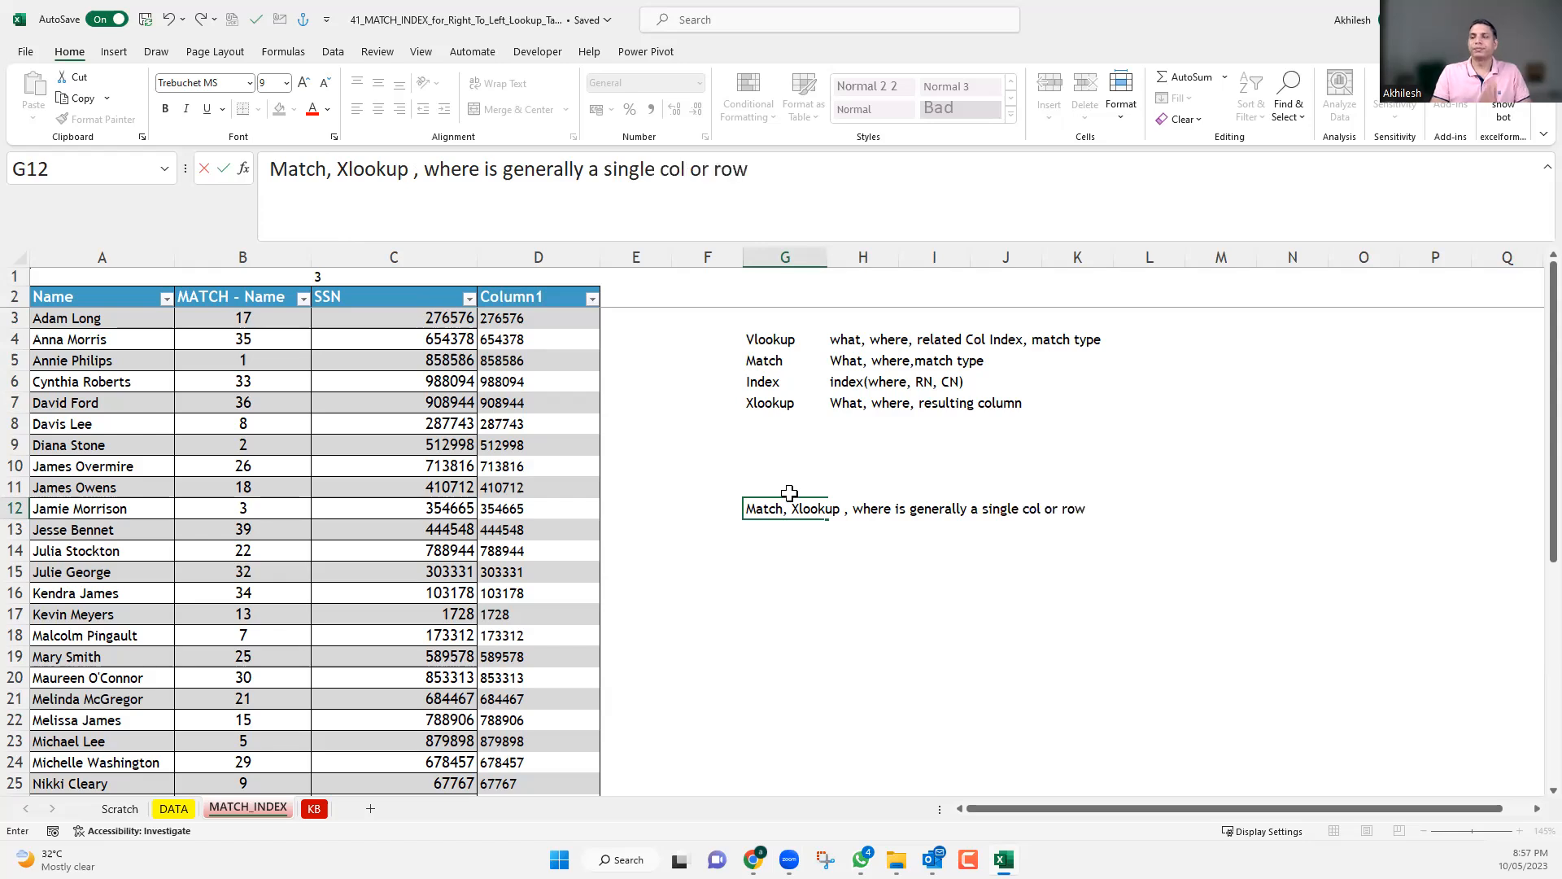
key("Return")
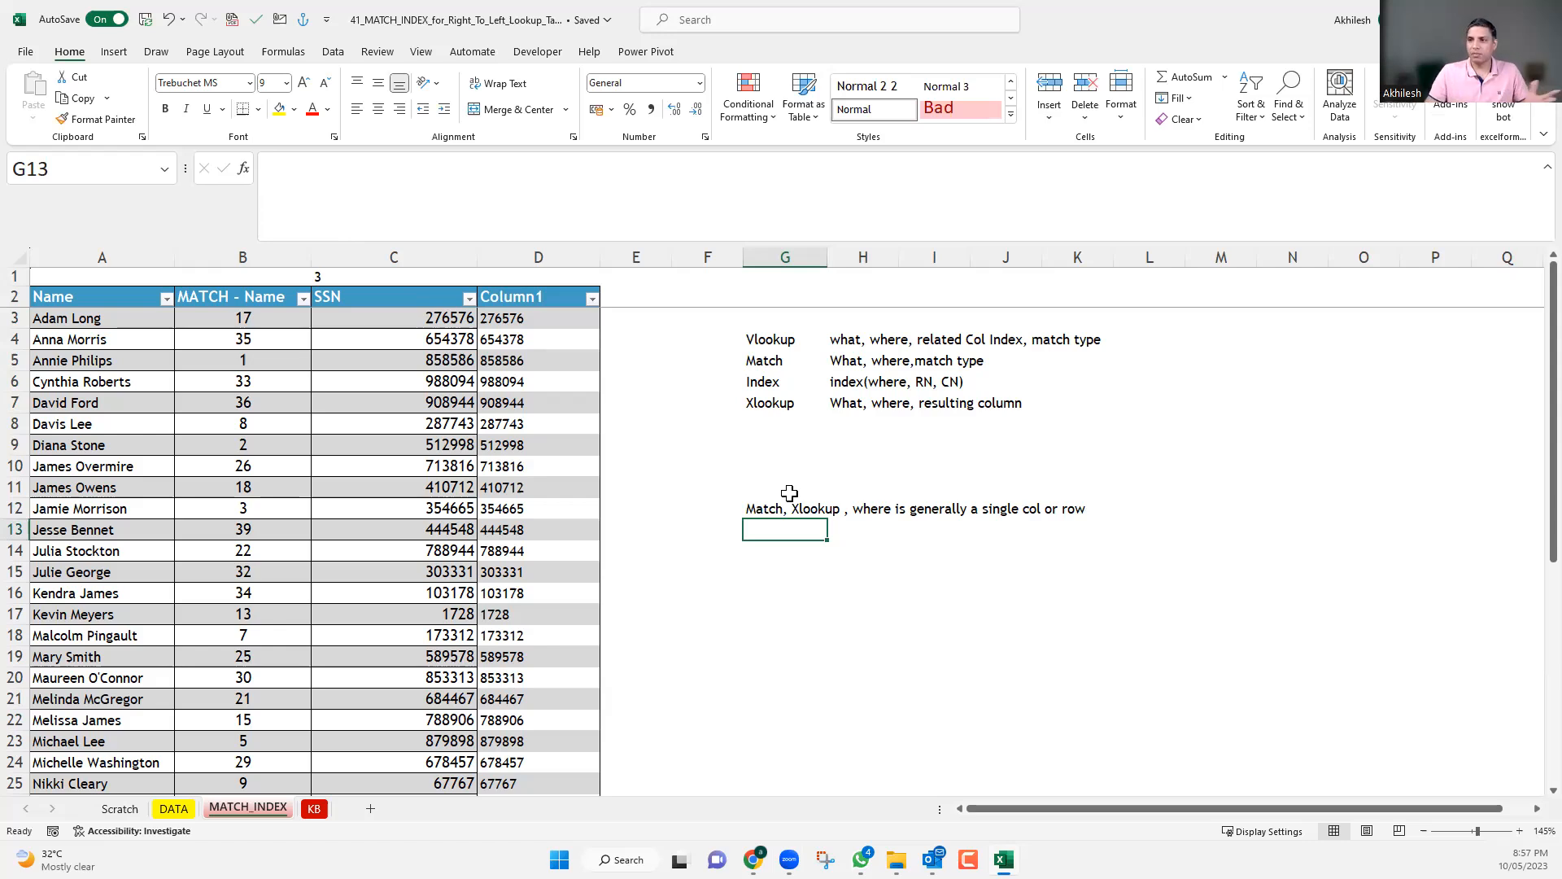
Widen column E and begin an XLOOKUP formula in E3 with the name in A3 as the lookup value.
left_click_drag(679, 264, 711, 259)
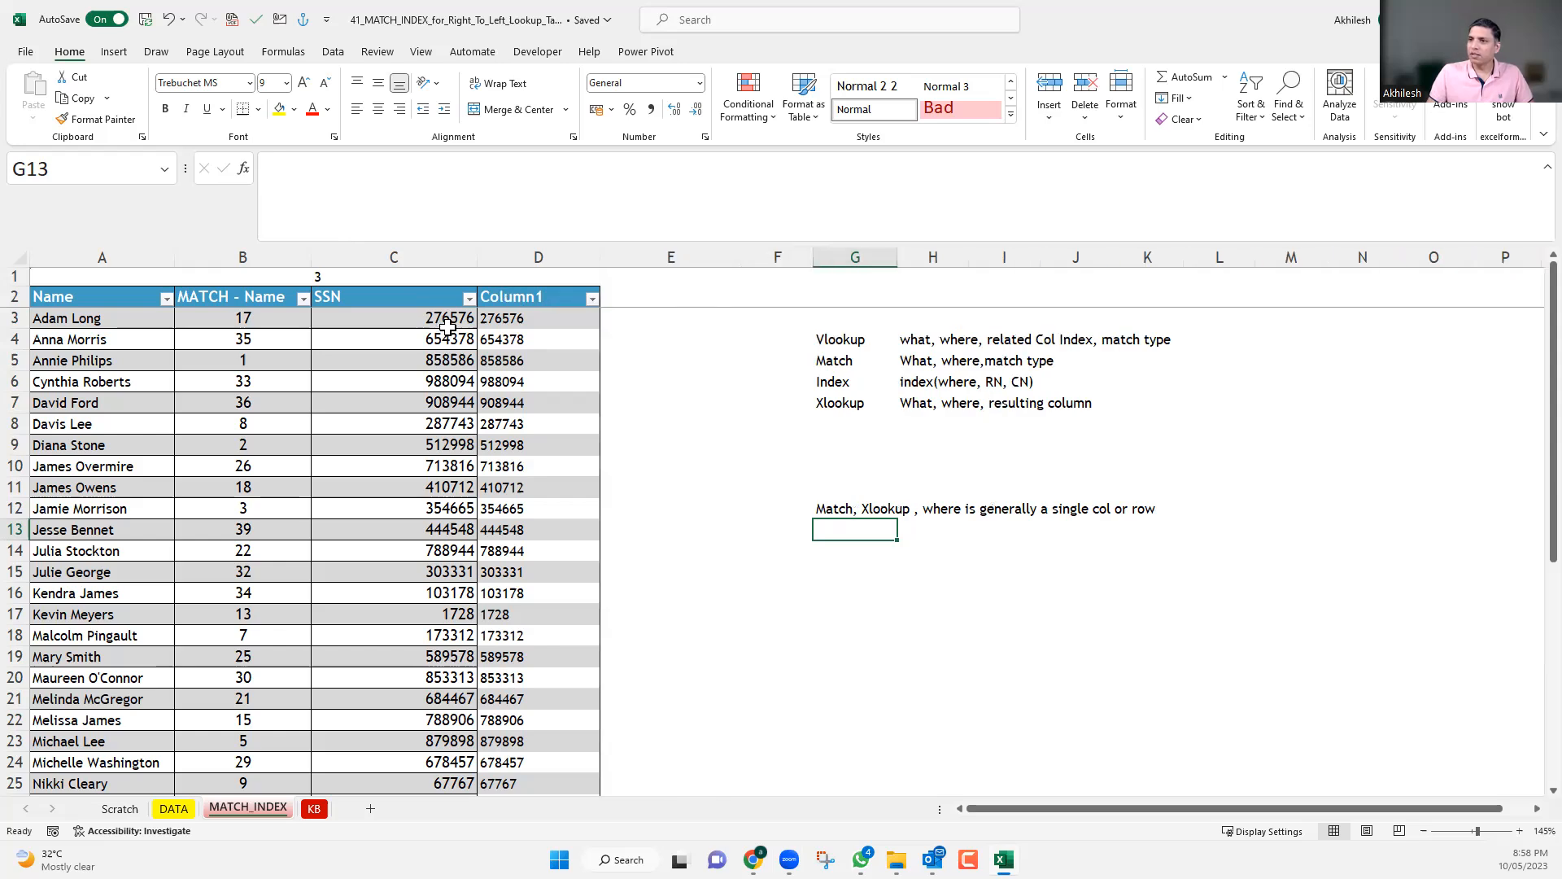
left_click(631, 317)
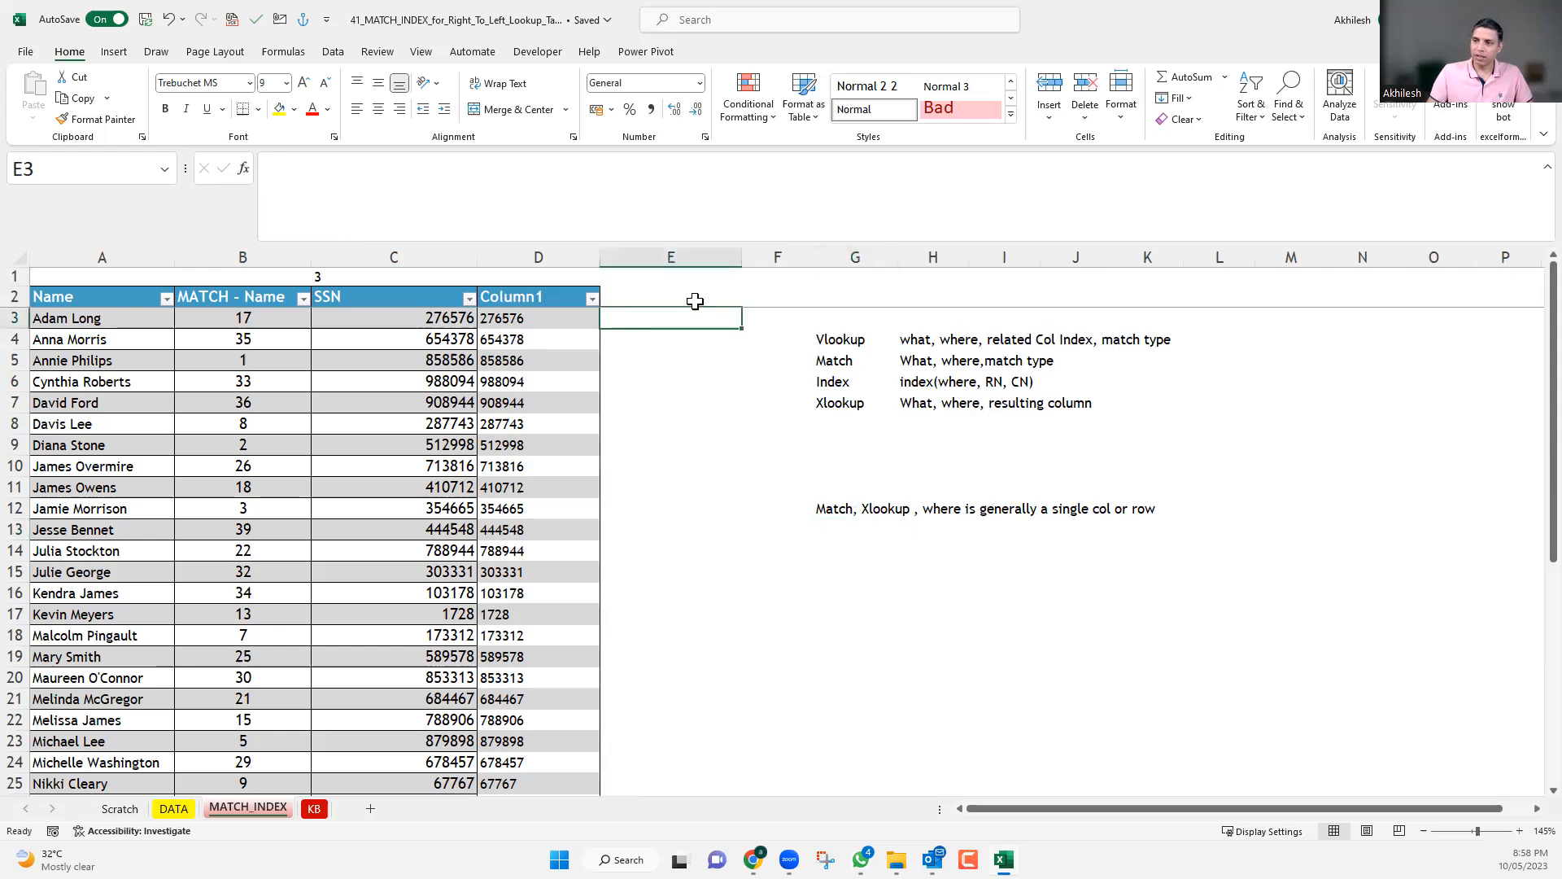
type("=xl")
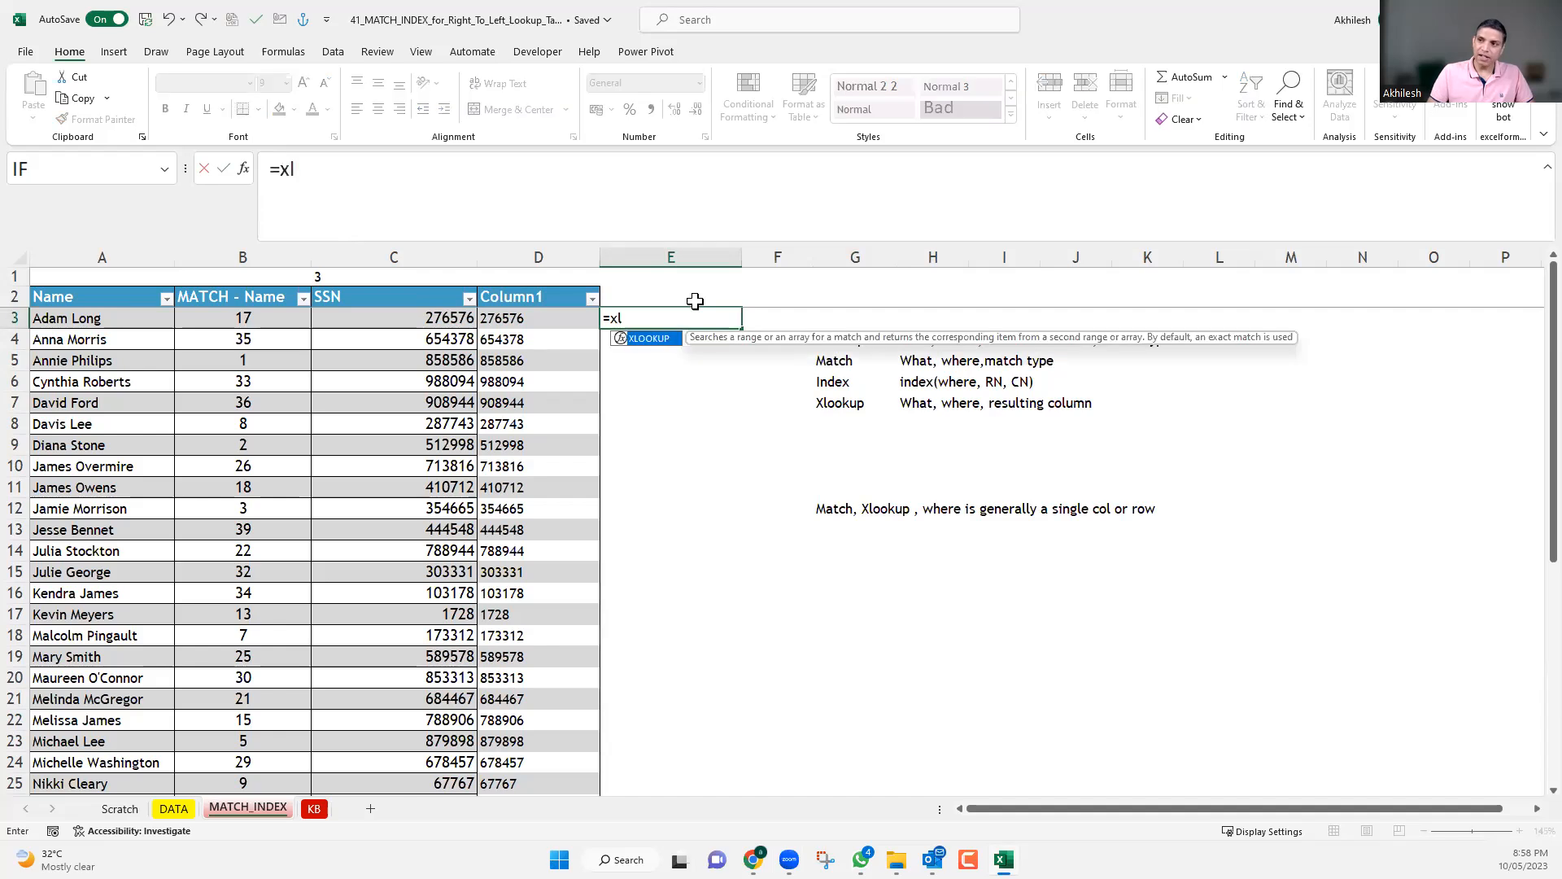
key("Tab")
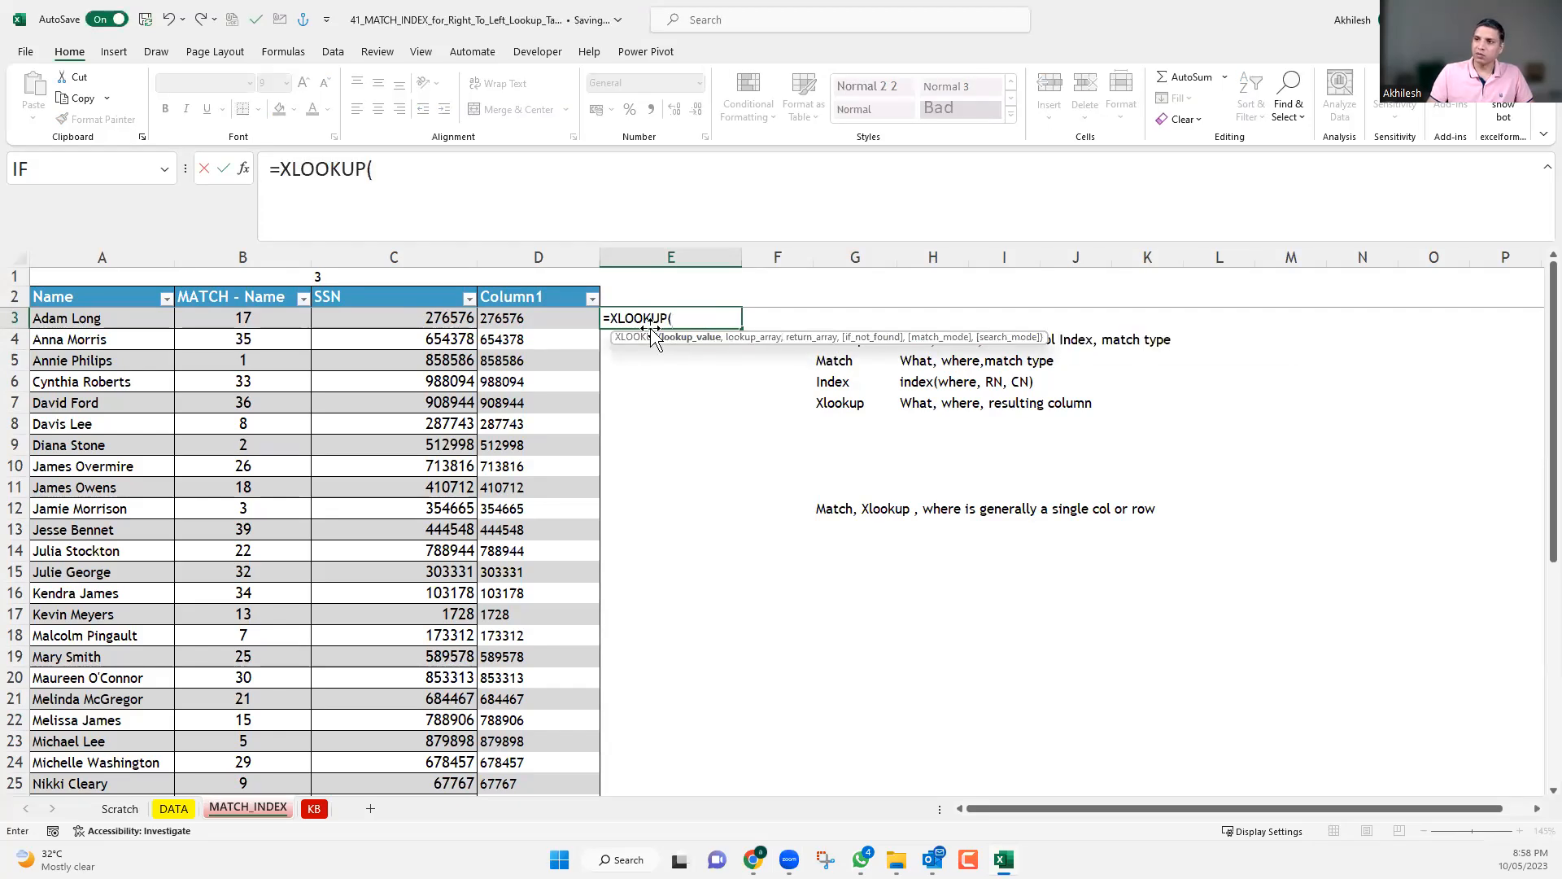
left_click(122, 318)
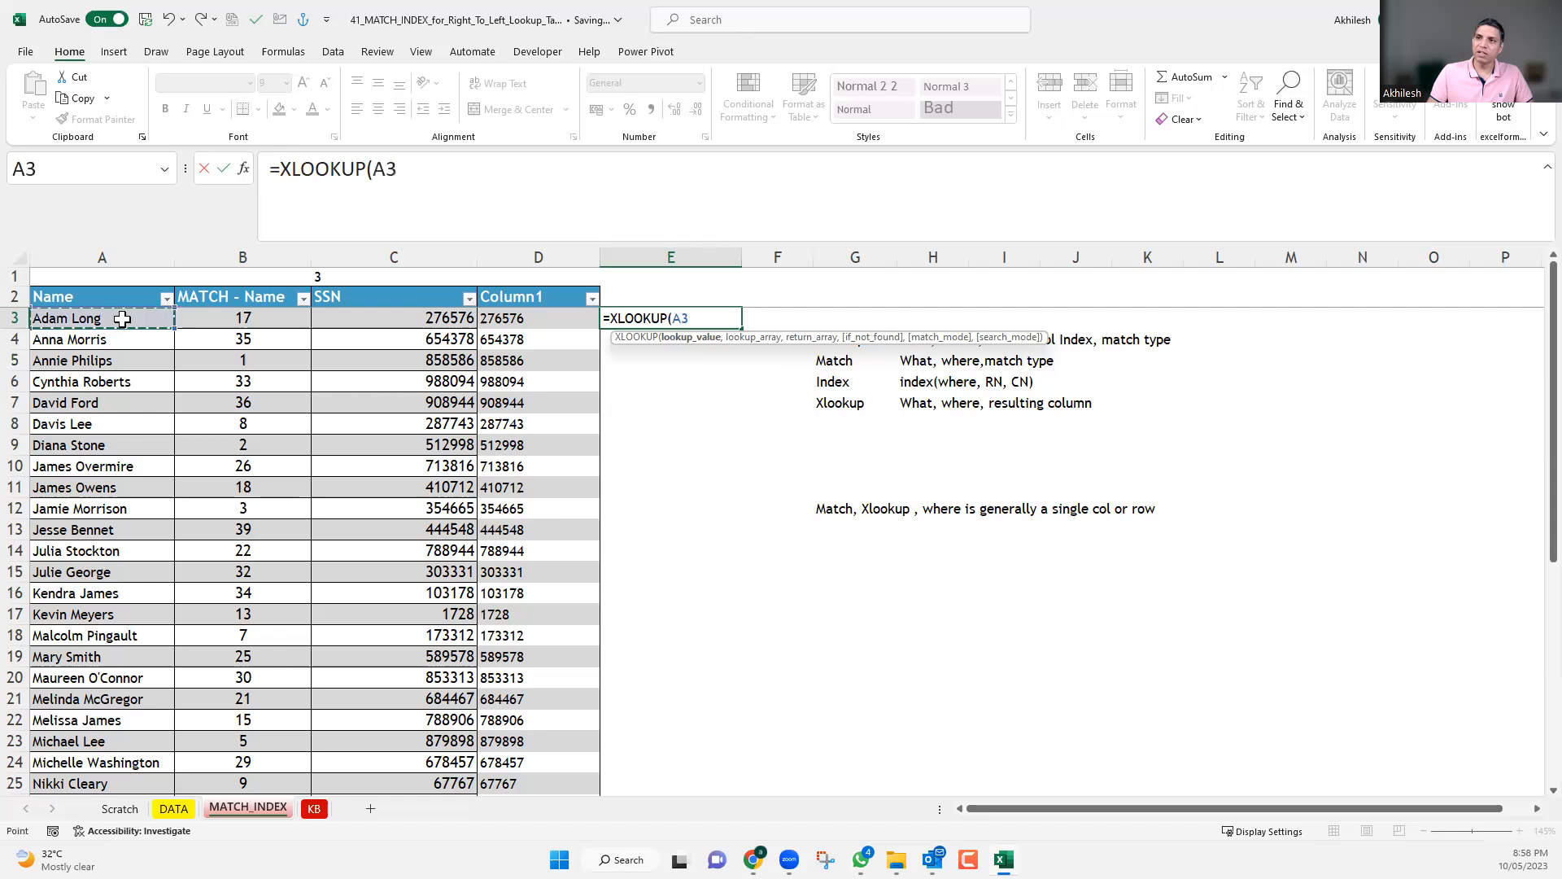
type(",")
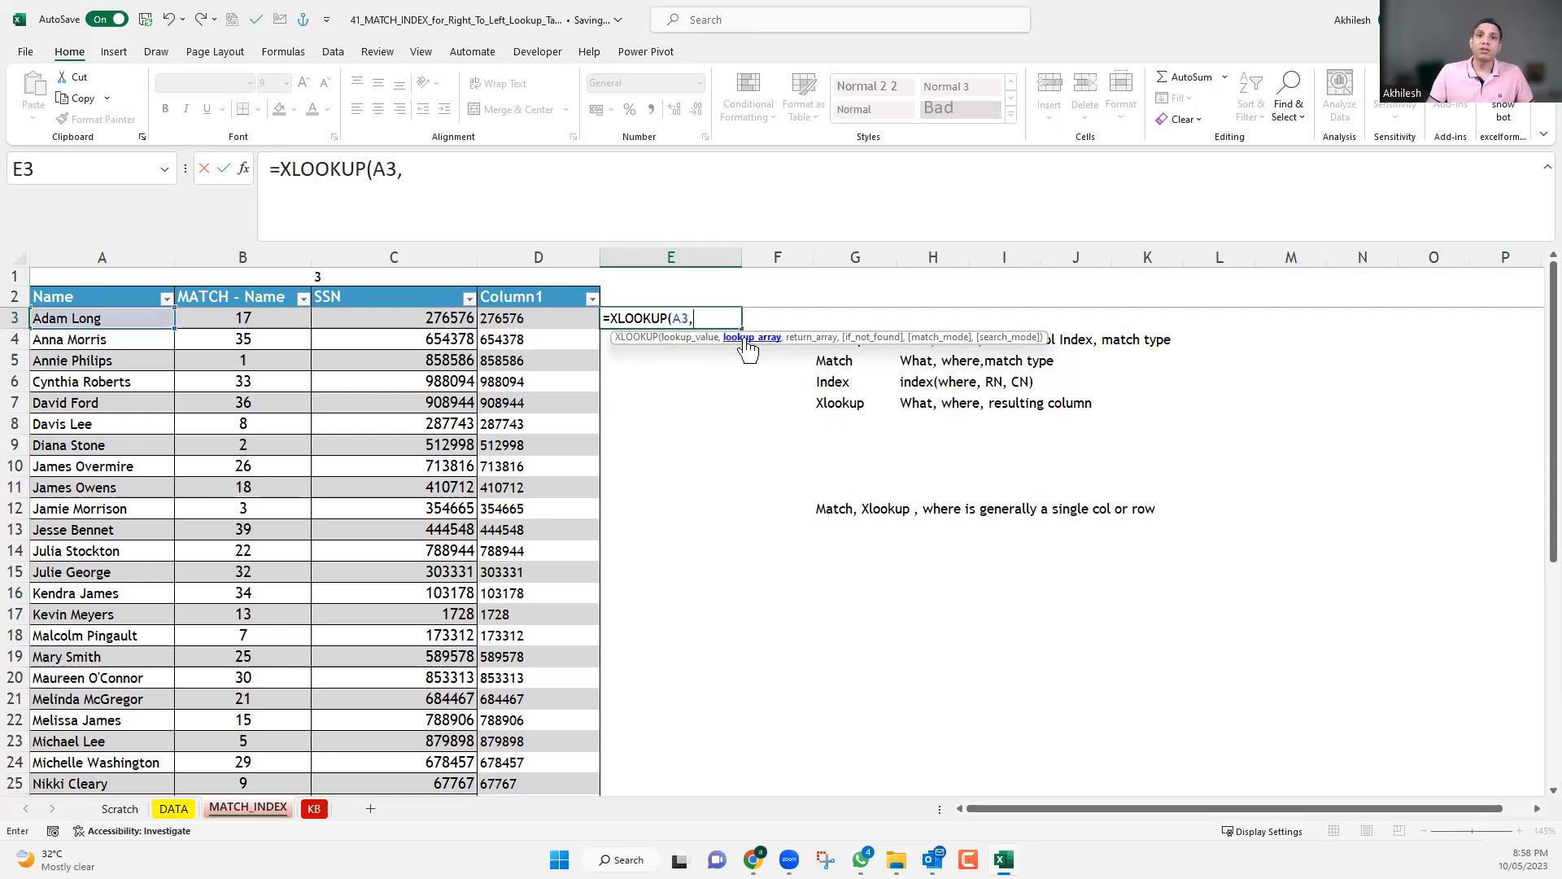
Complete the XLOOKUP with DATA column C as the lookup array and DATA column B as the return array, and enter it.
left_click(167, 809)
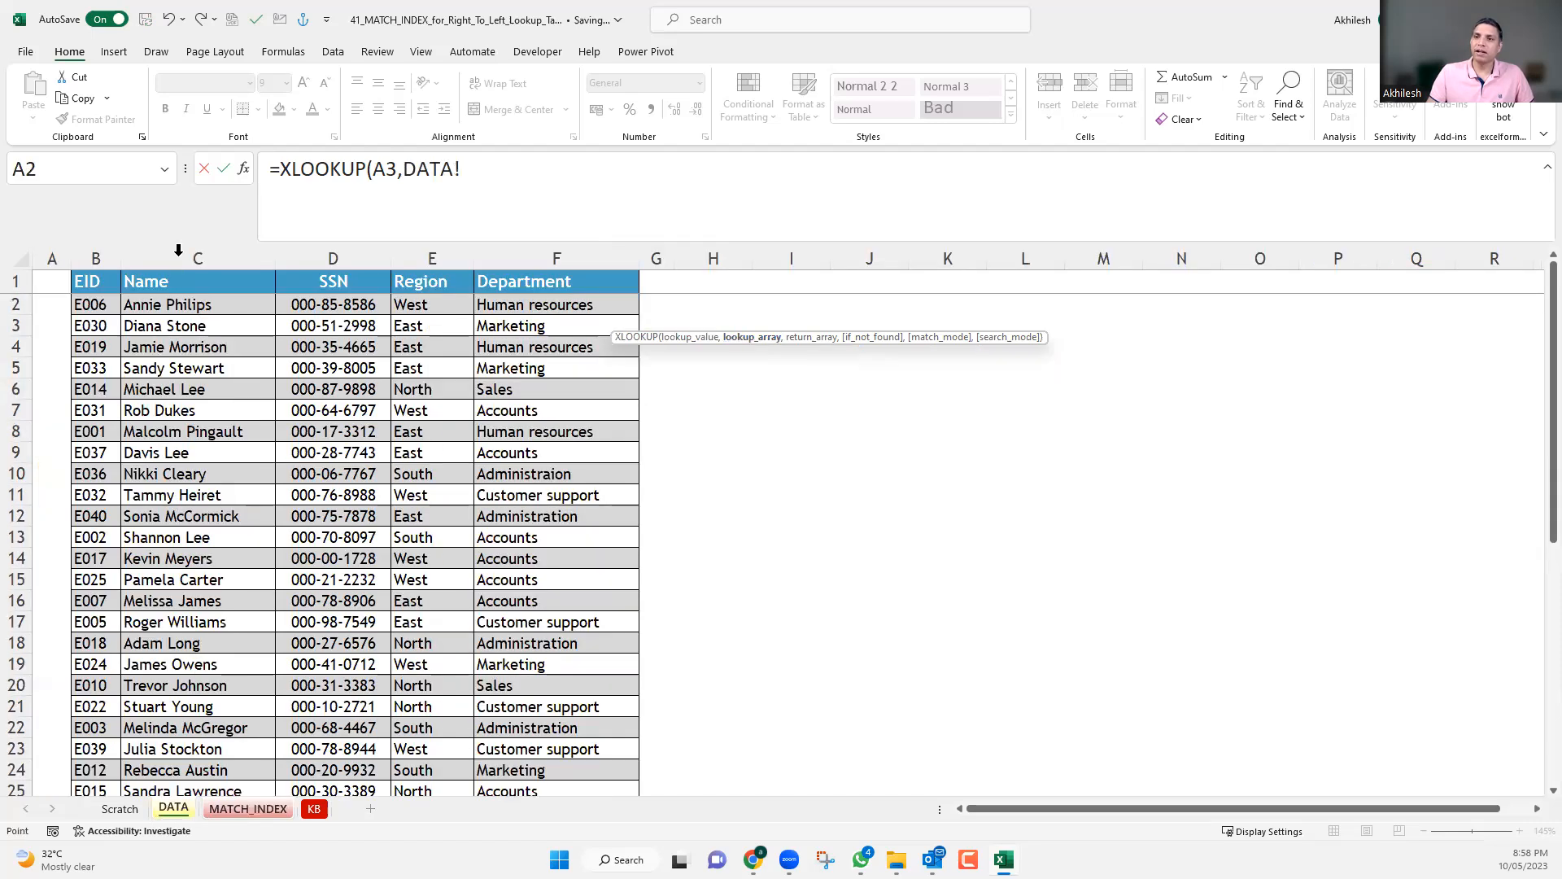
left_click(178, 250)
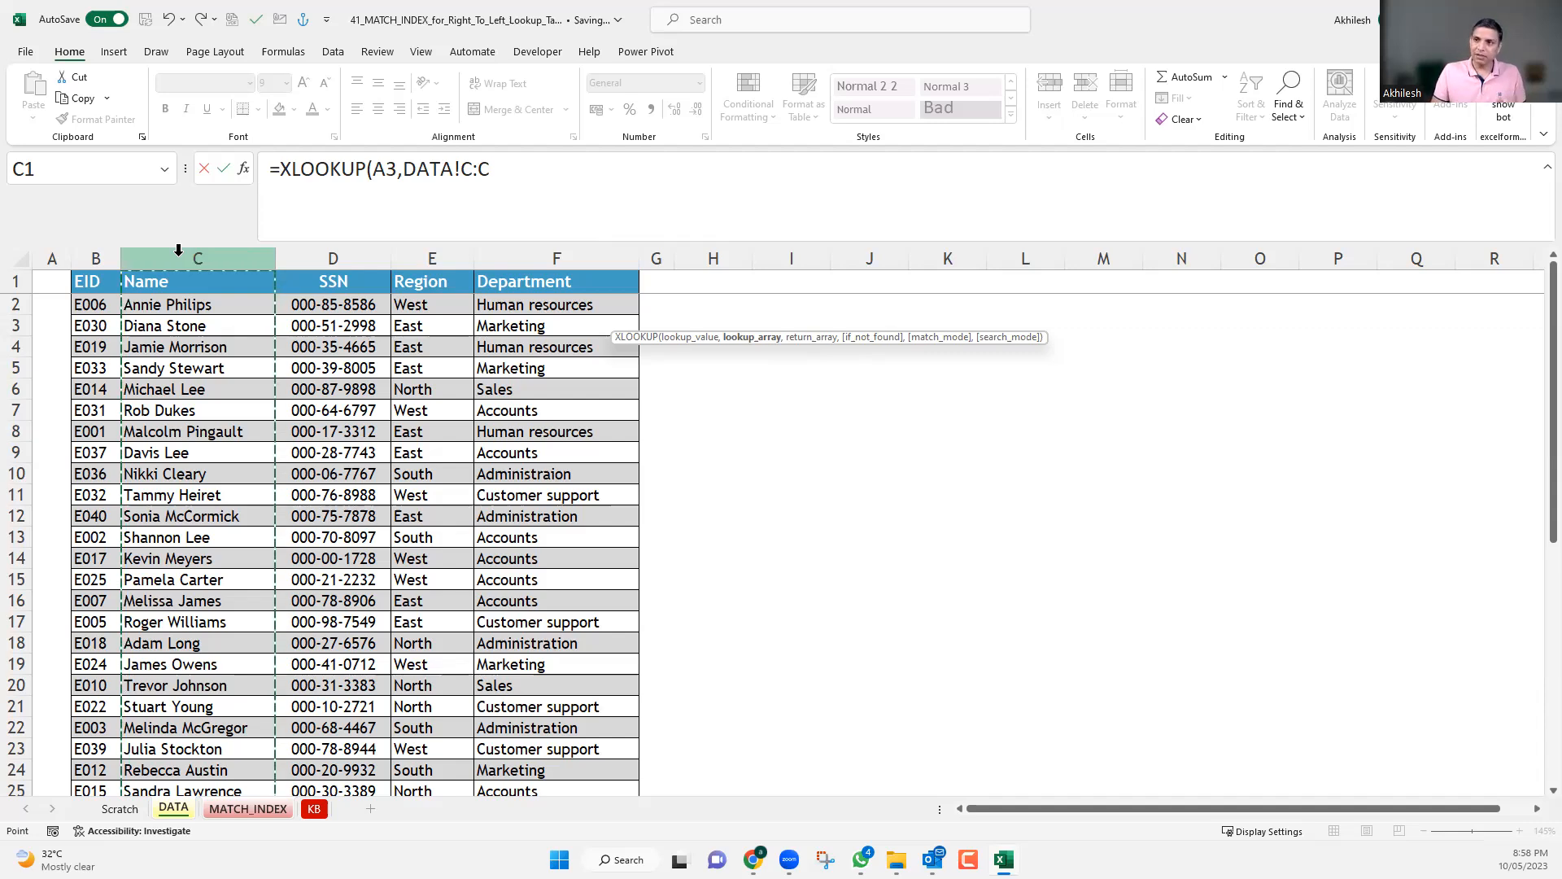
type(",")
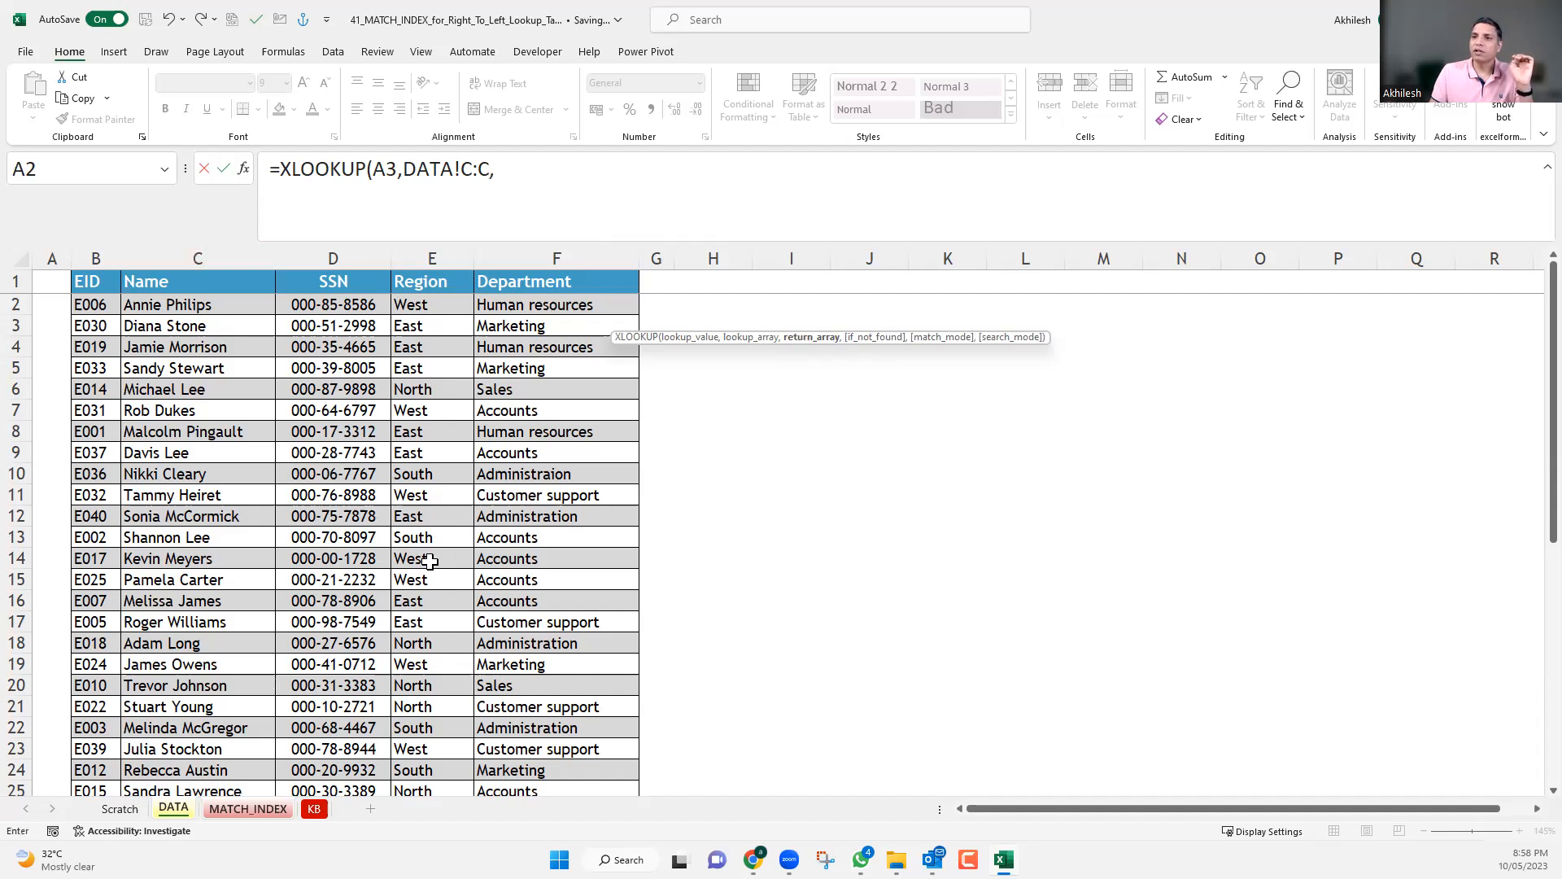
left_click(89, 245)
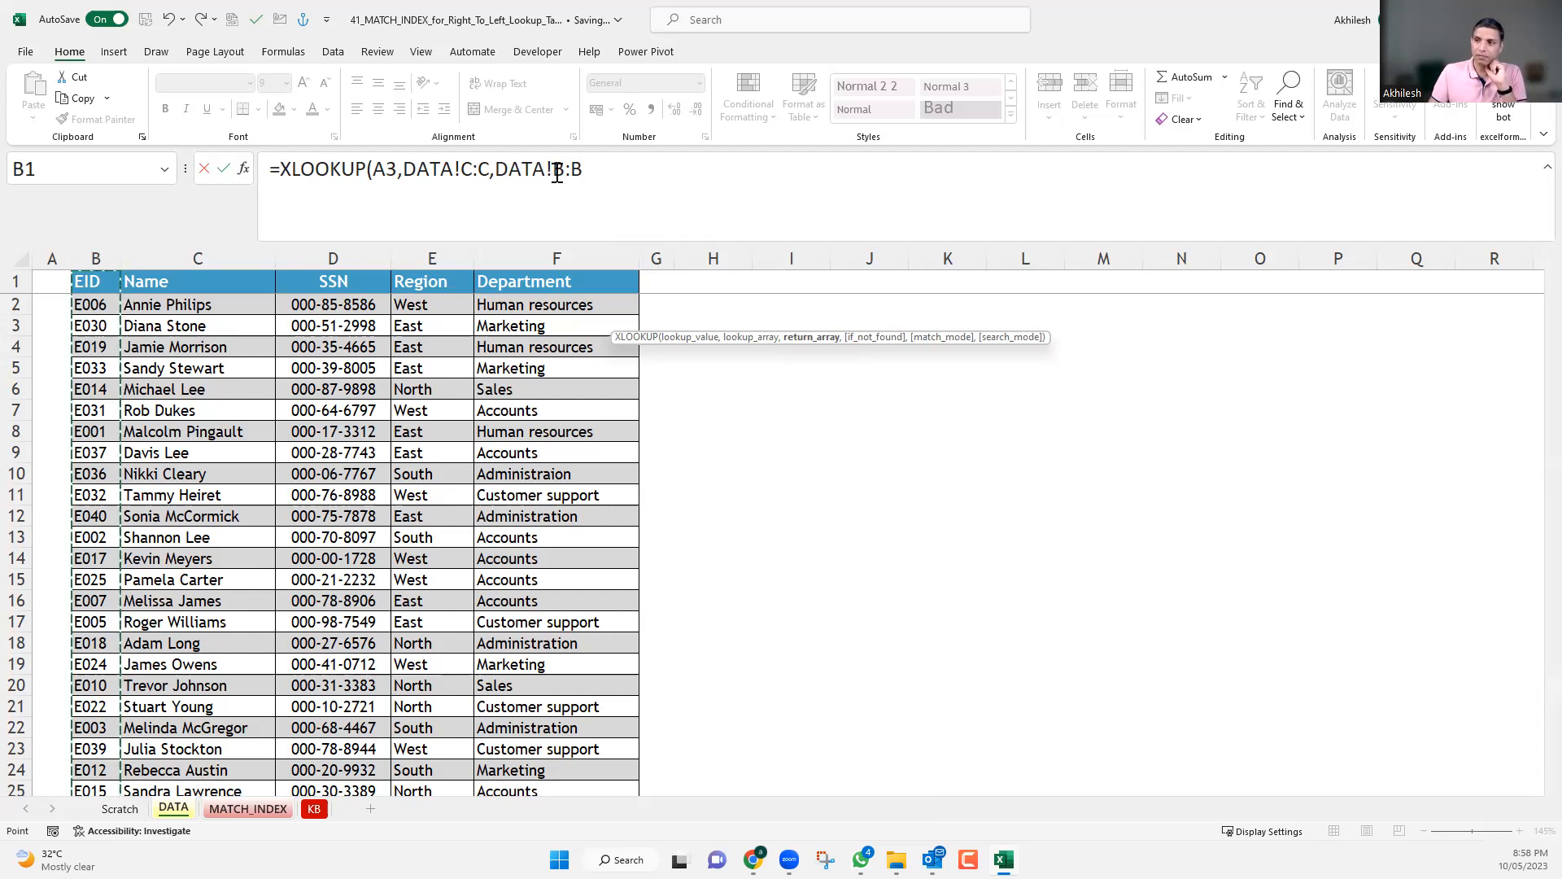
key("Return")
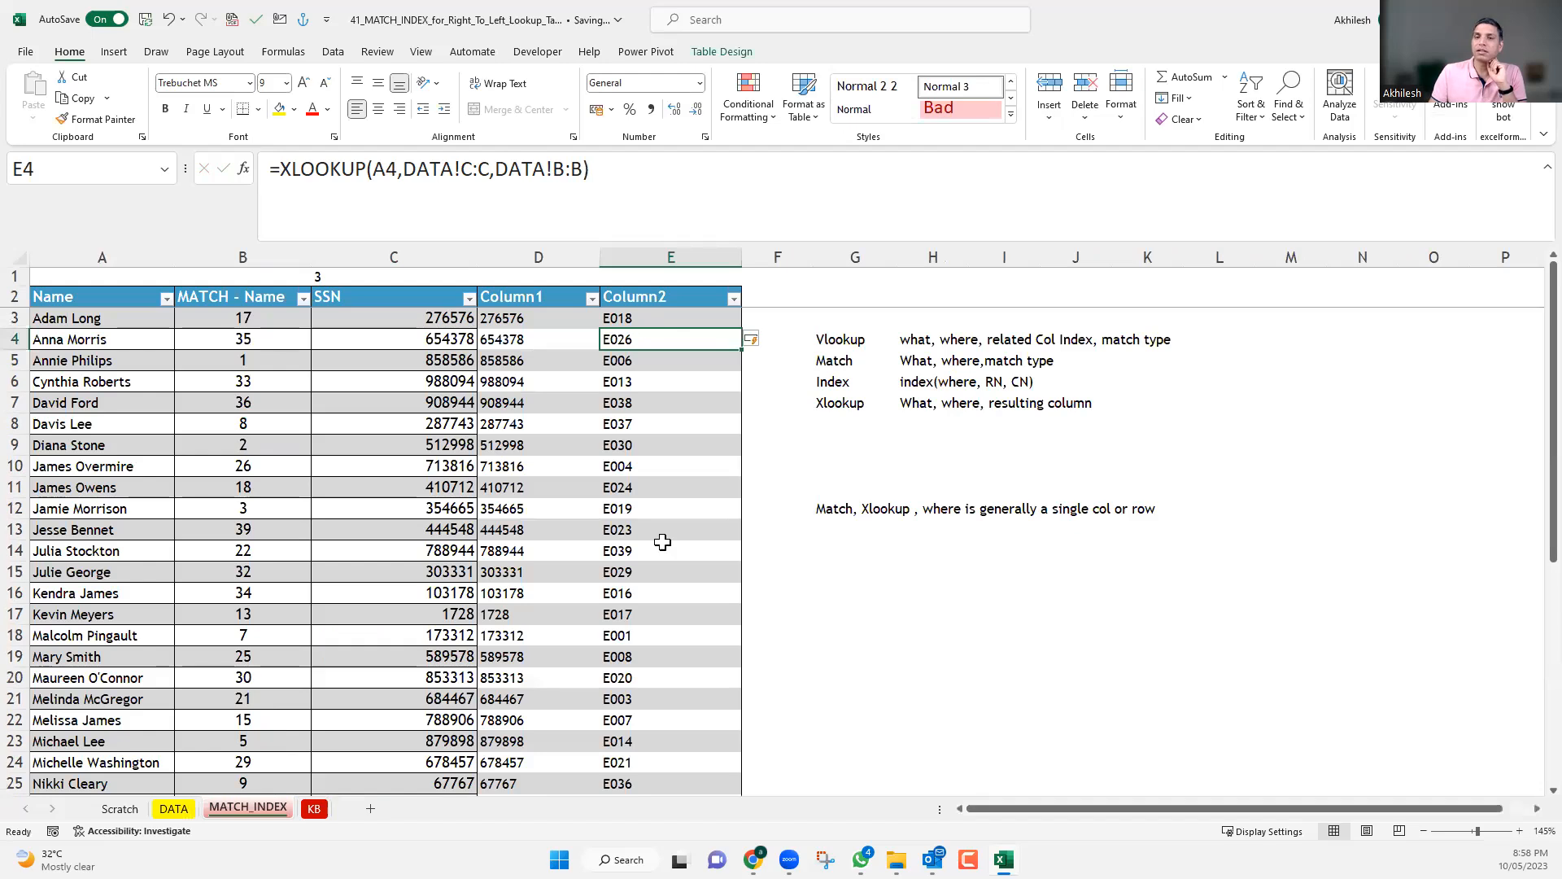
Examine the note in G12, the Index argument summary, and the lookup and return arrays of the XLOOKUP formula in E3.
left_click(883, 512)
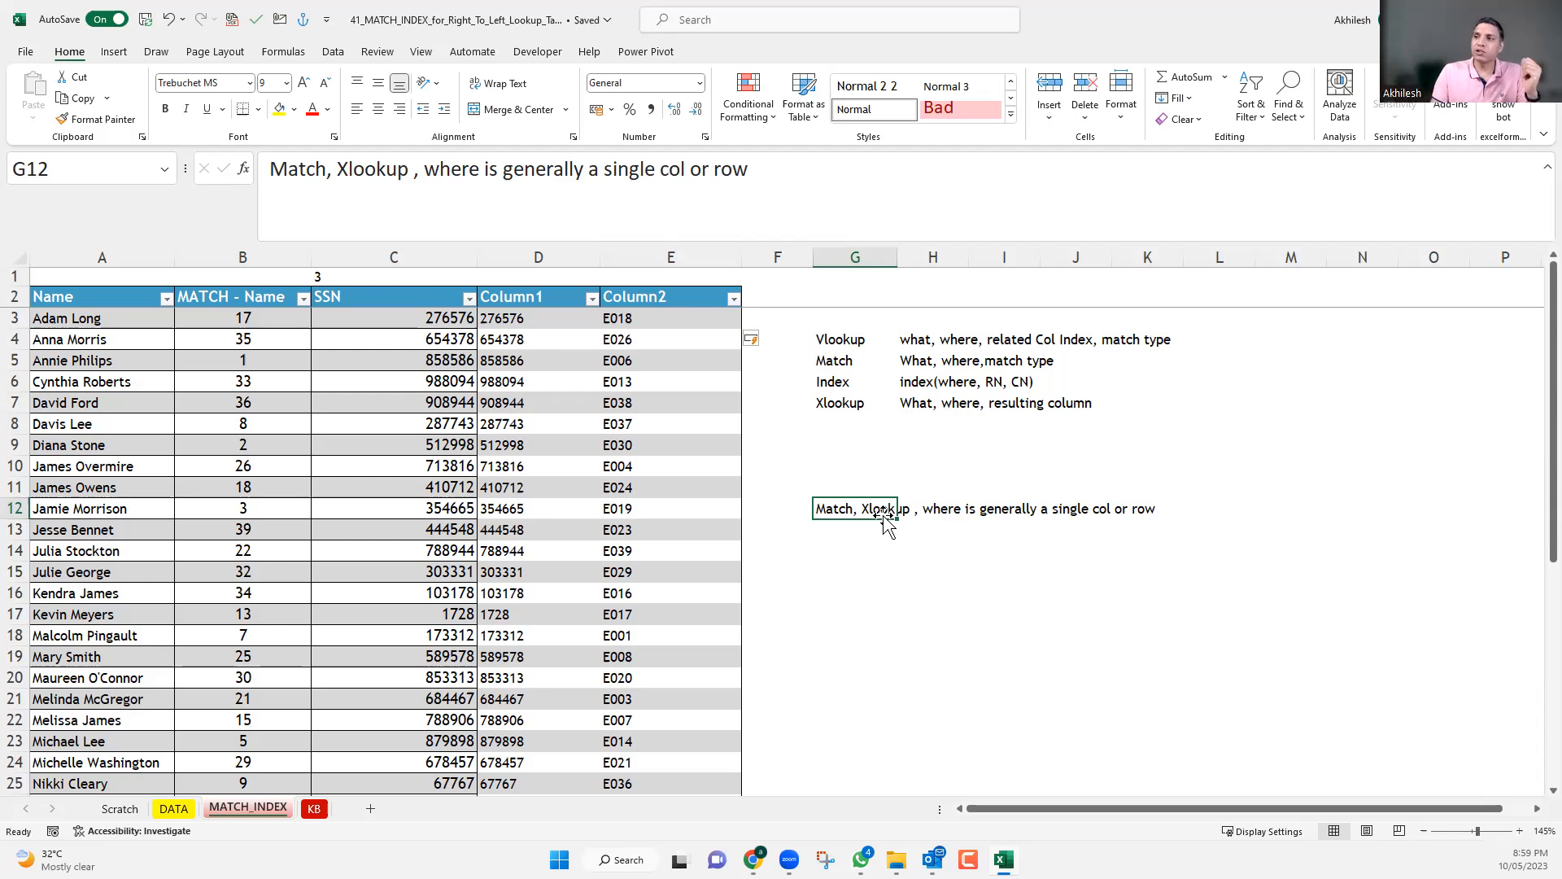
left_click(1011, 387)
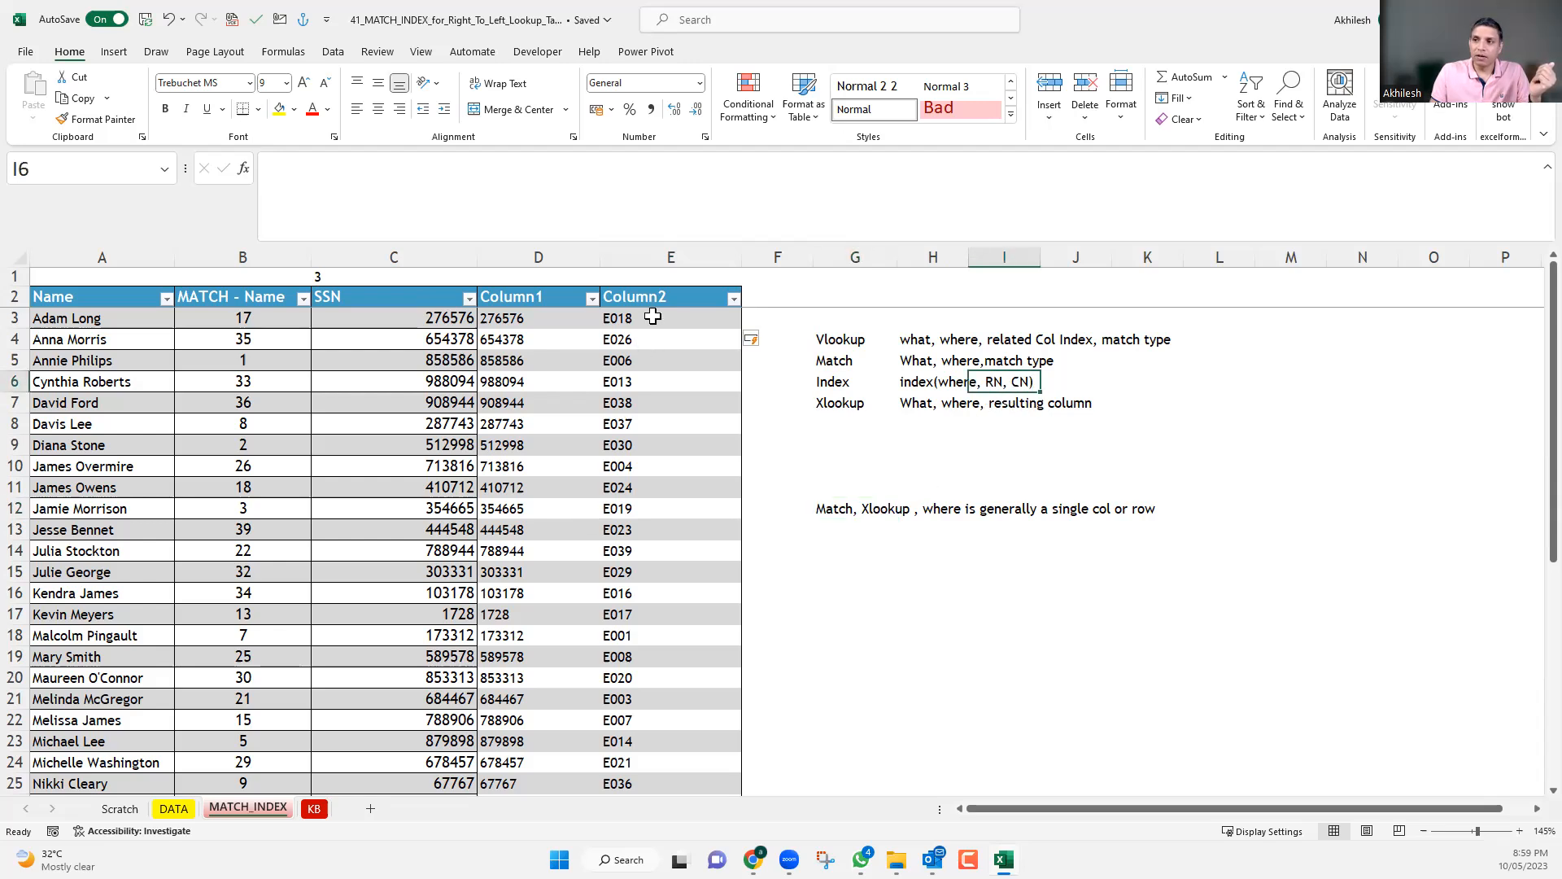
left_click(651, 317)
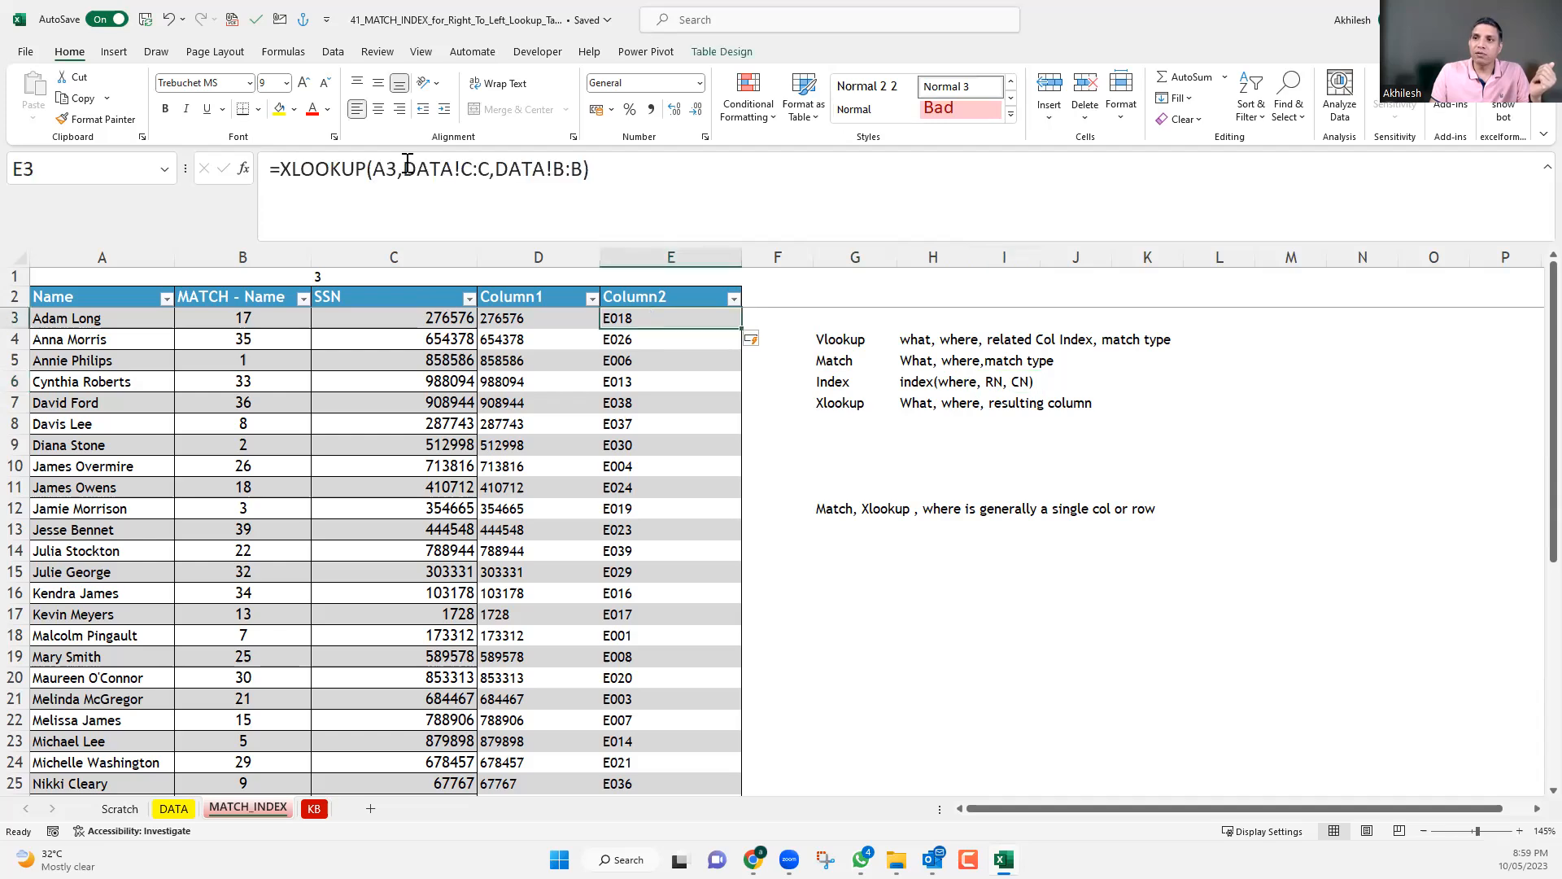
left_click(463, 169)
double_click(488, 169)
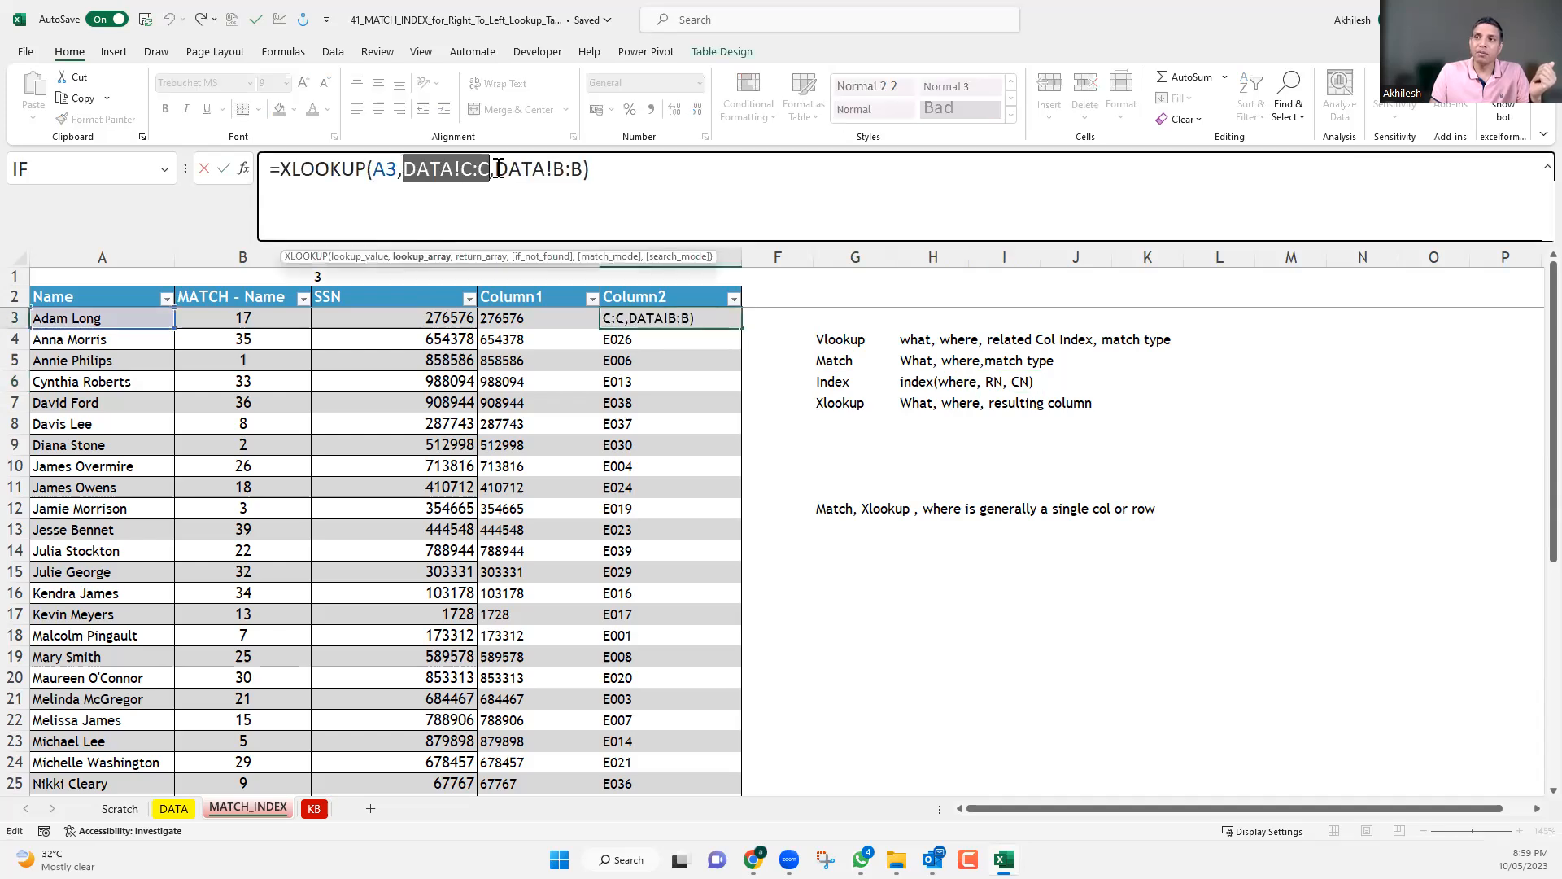
double_click(546, 169)
left_click_drag(581, 168, 583, 168)
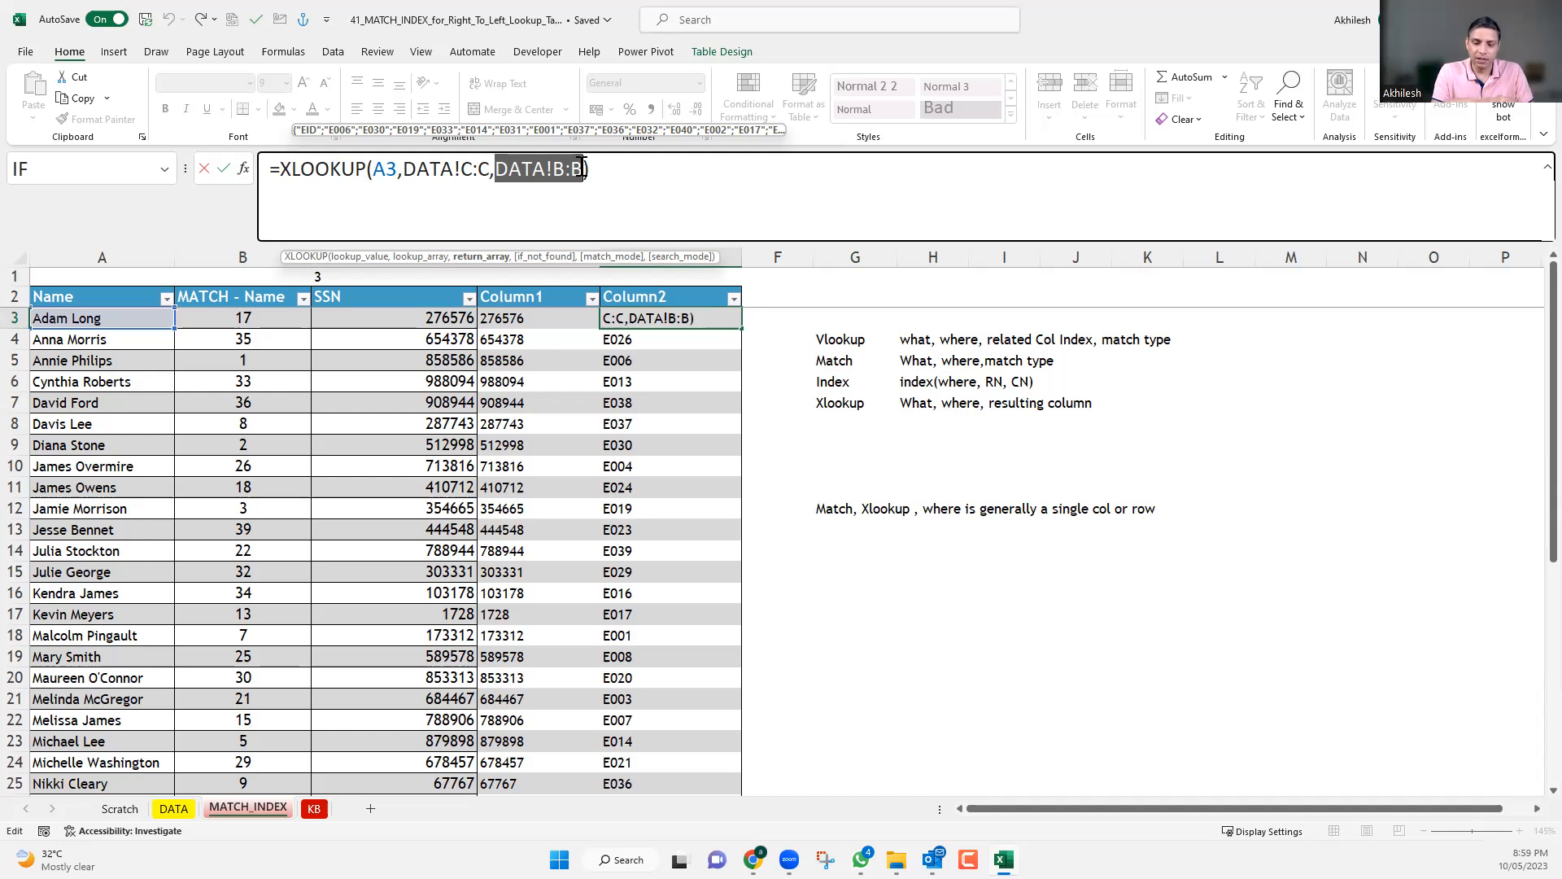
key("Return")
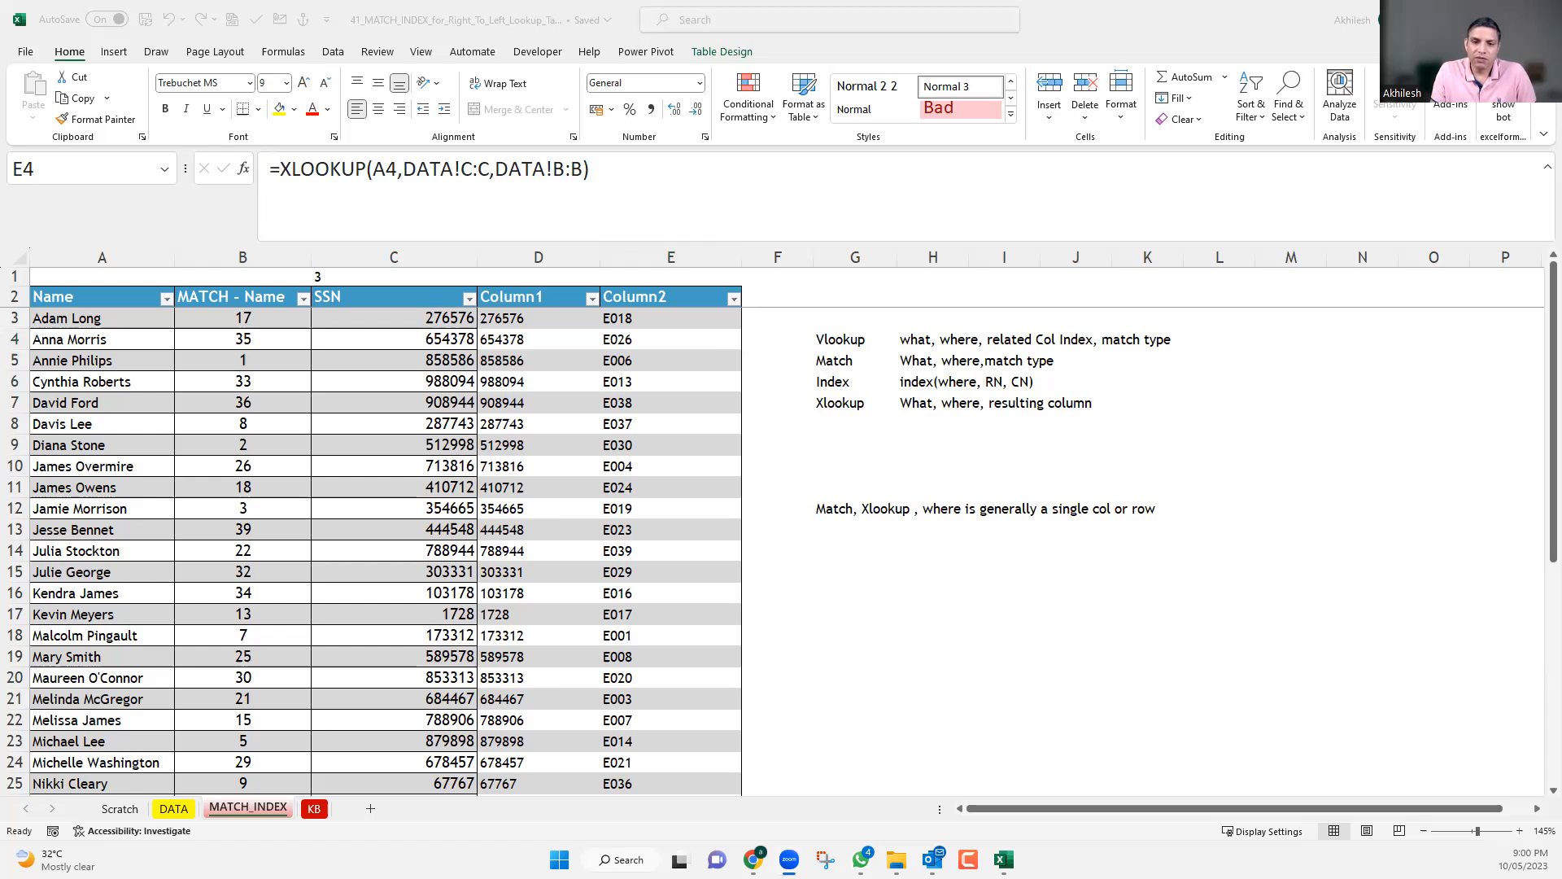
left_click(392, 451)
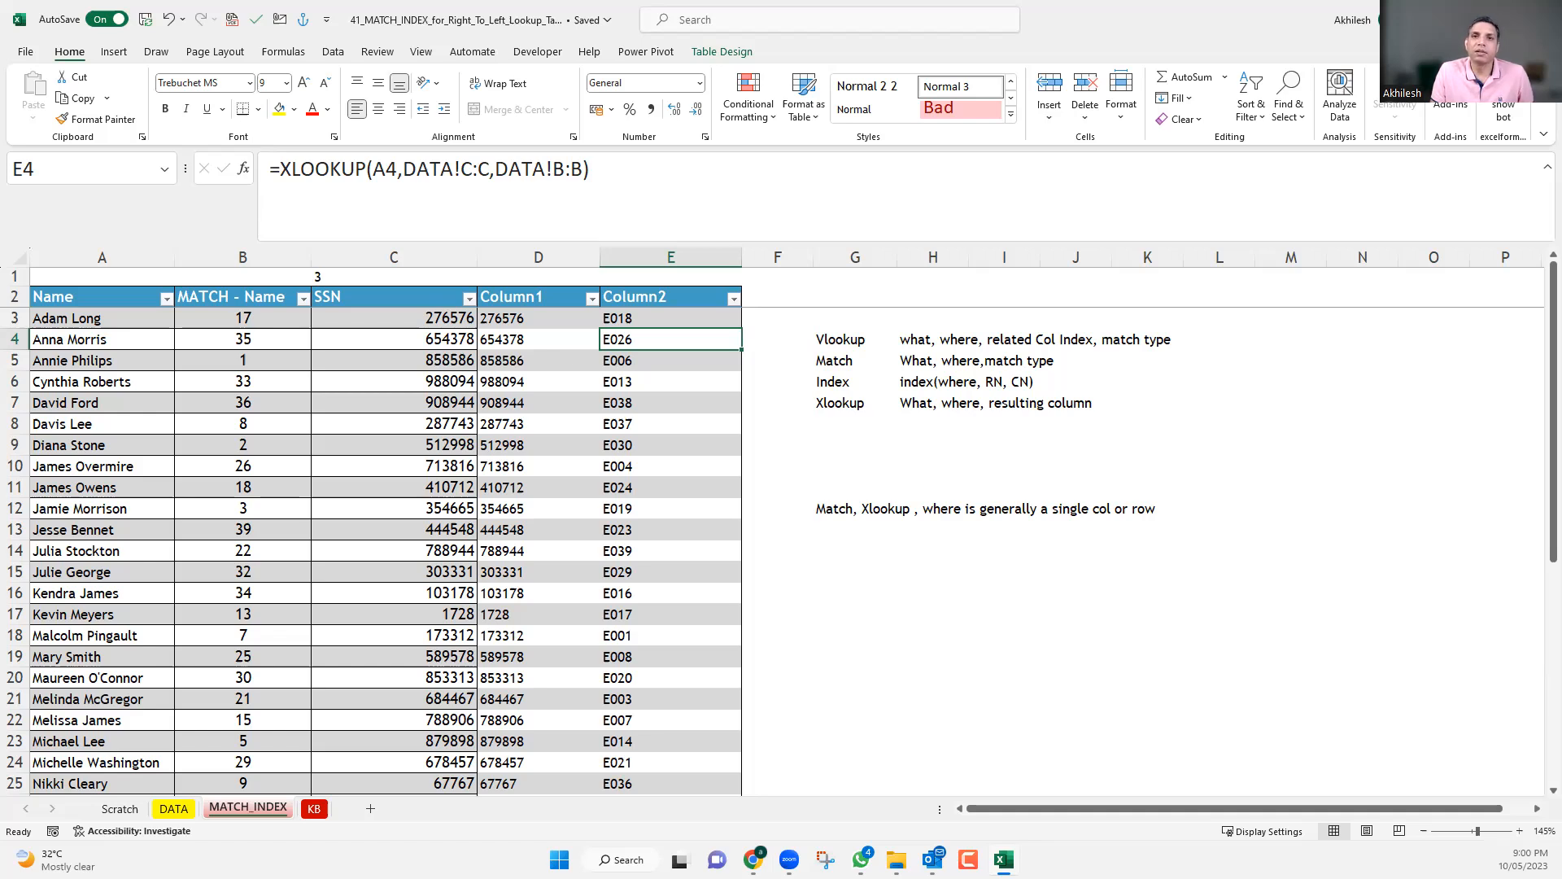
Remove the two closing parentheses of the INDEX-MATCH formula in D3, put them back and re-enter the formula.
left_click(515, 316)
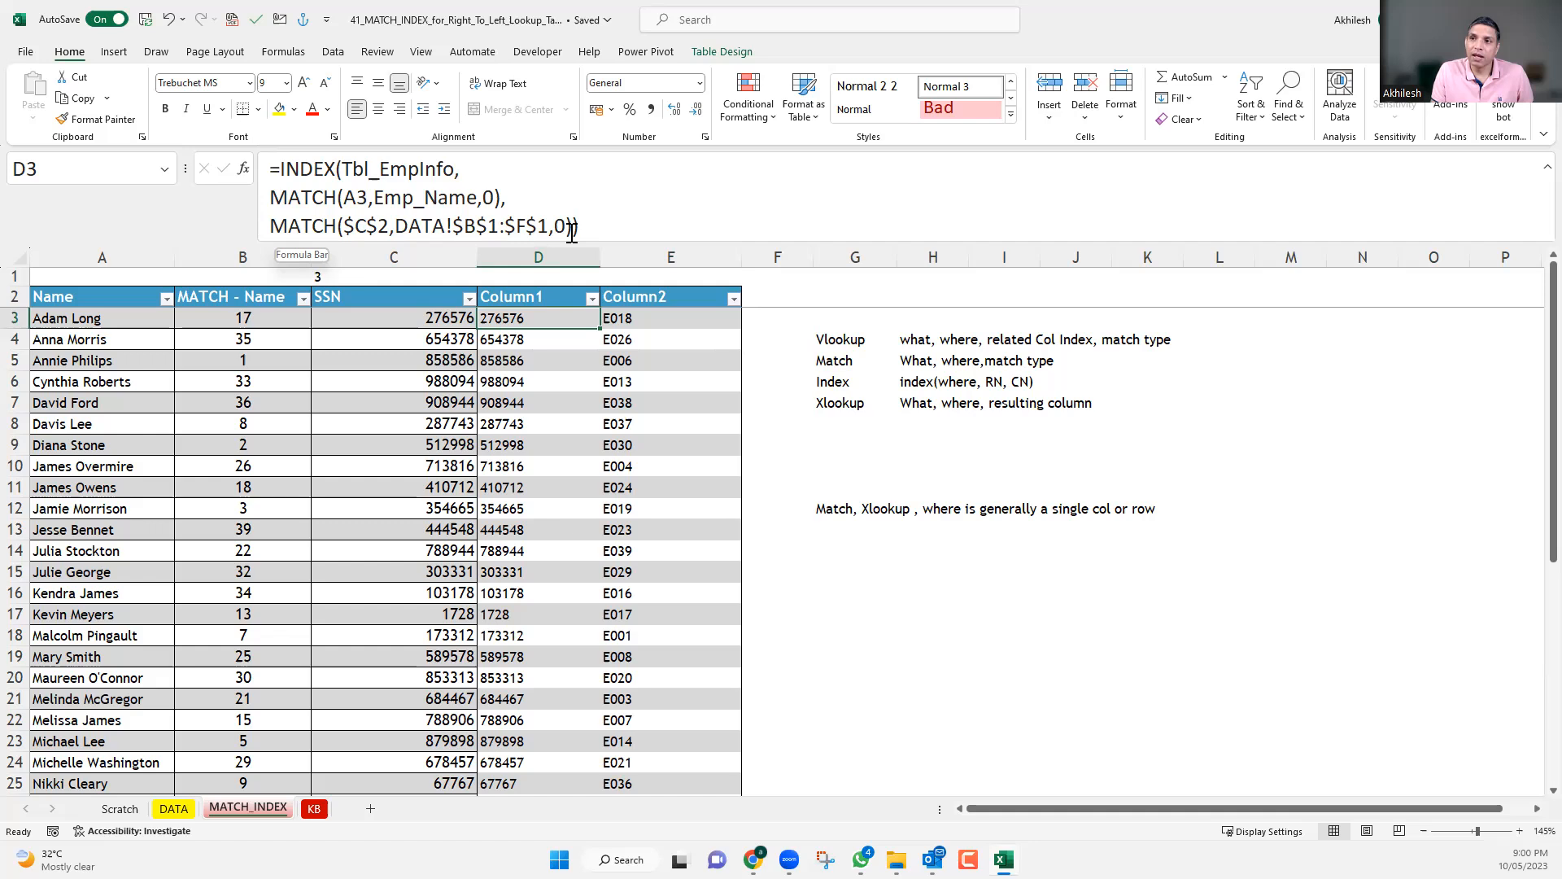
left_click(341, 168)
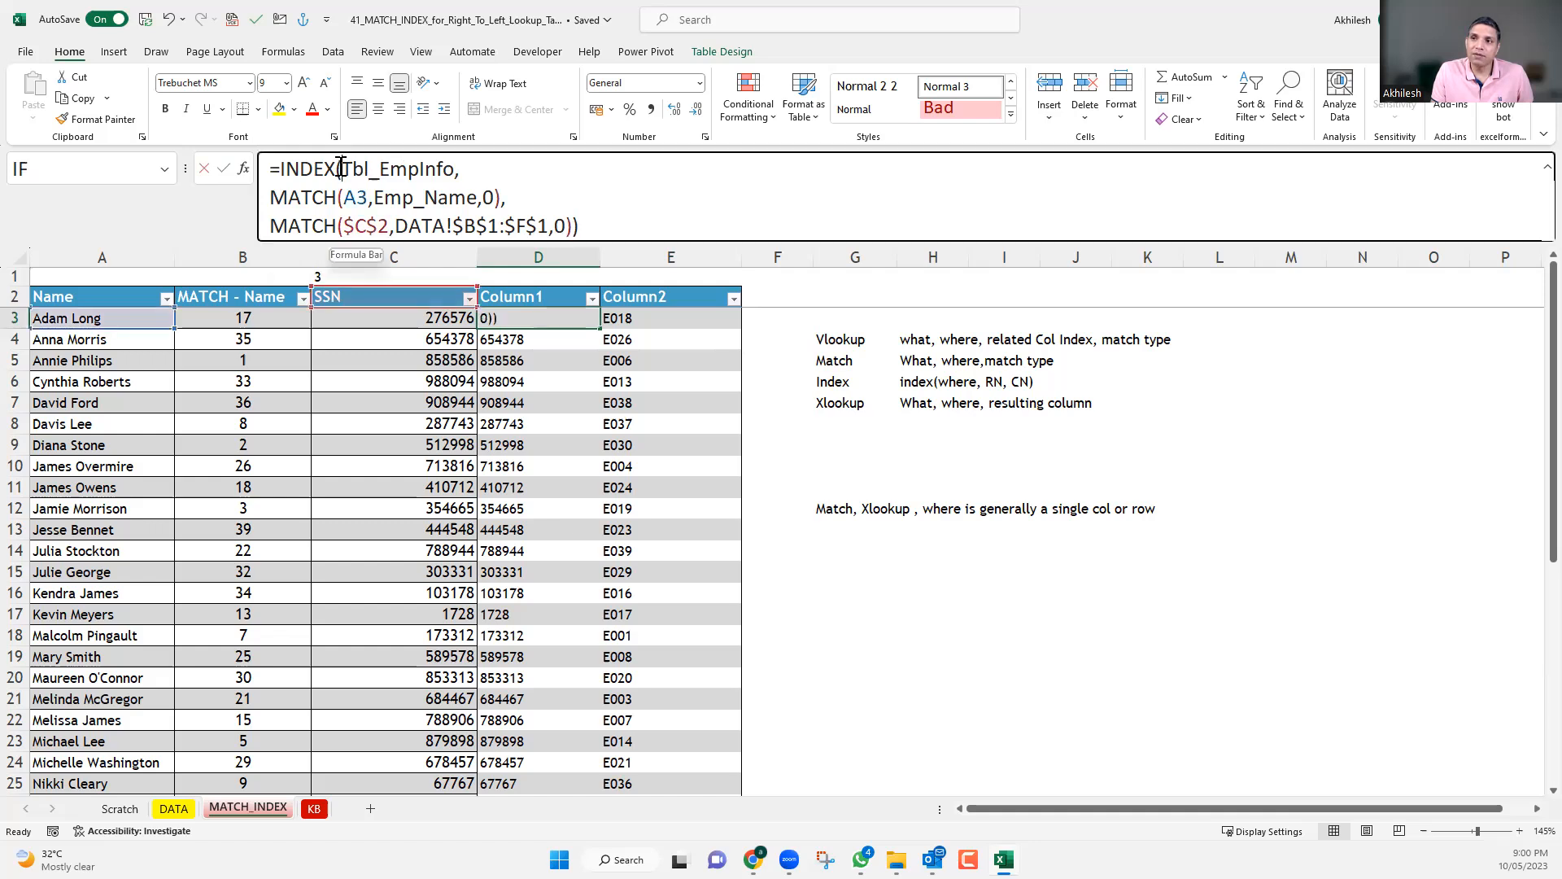
left_click_drag(578, 226, 573, 226)
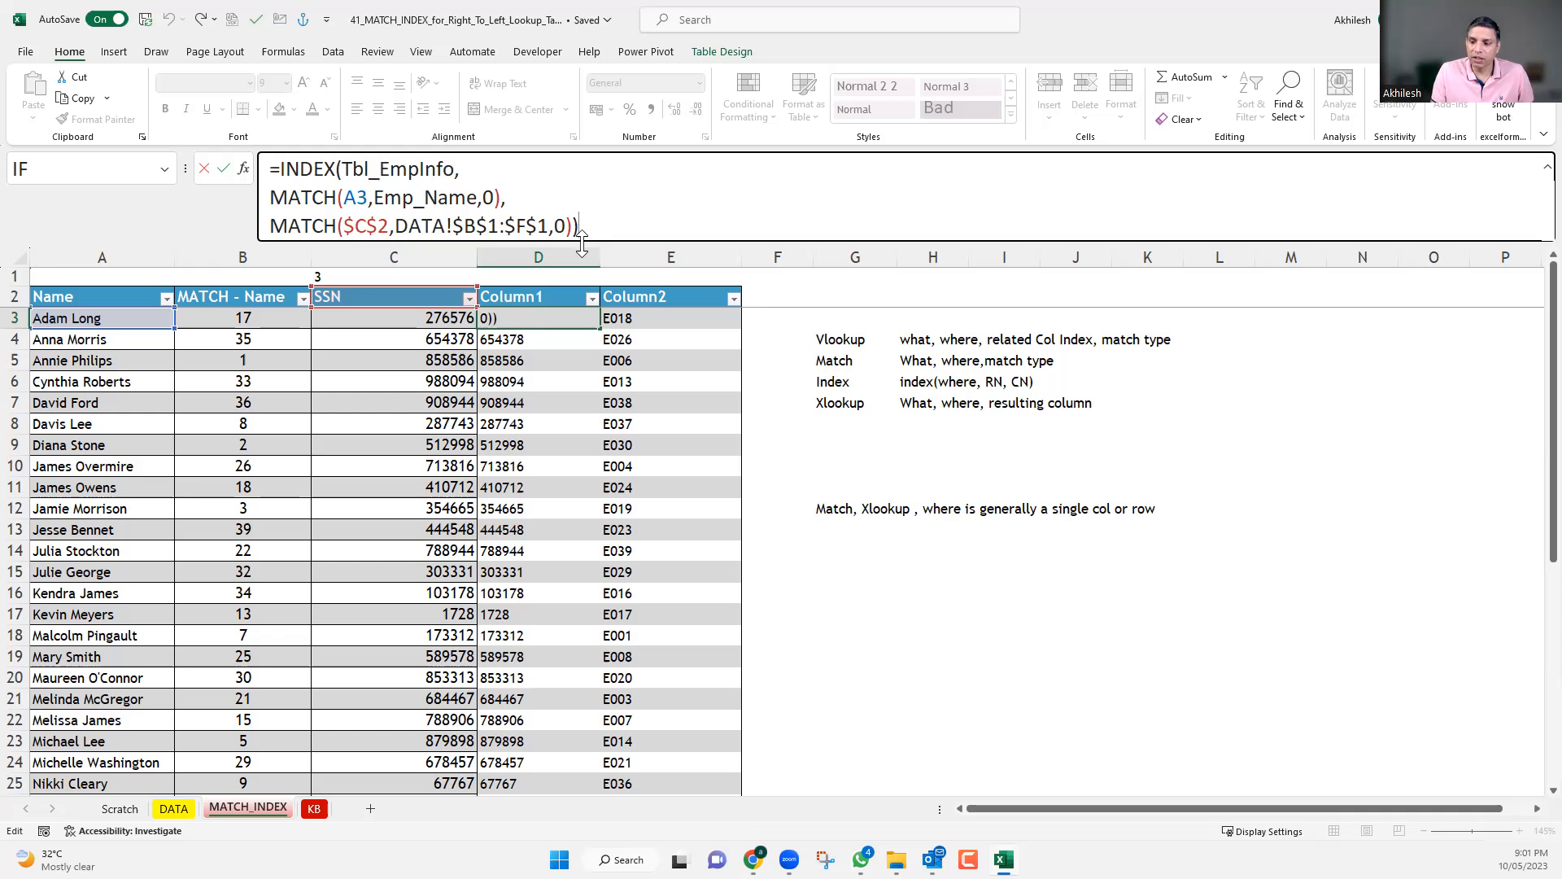
key("BackSpace")
key("BackSpace")
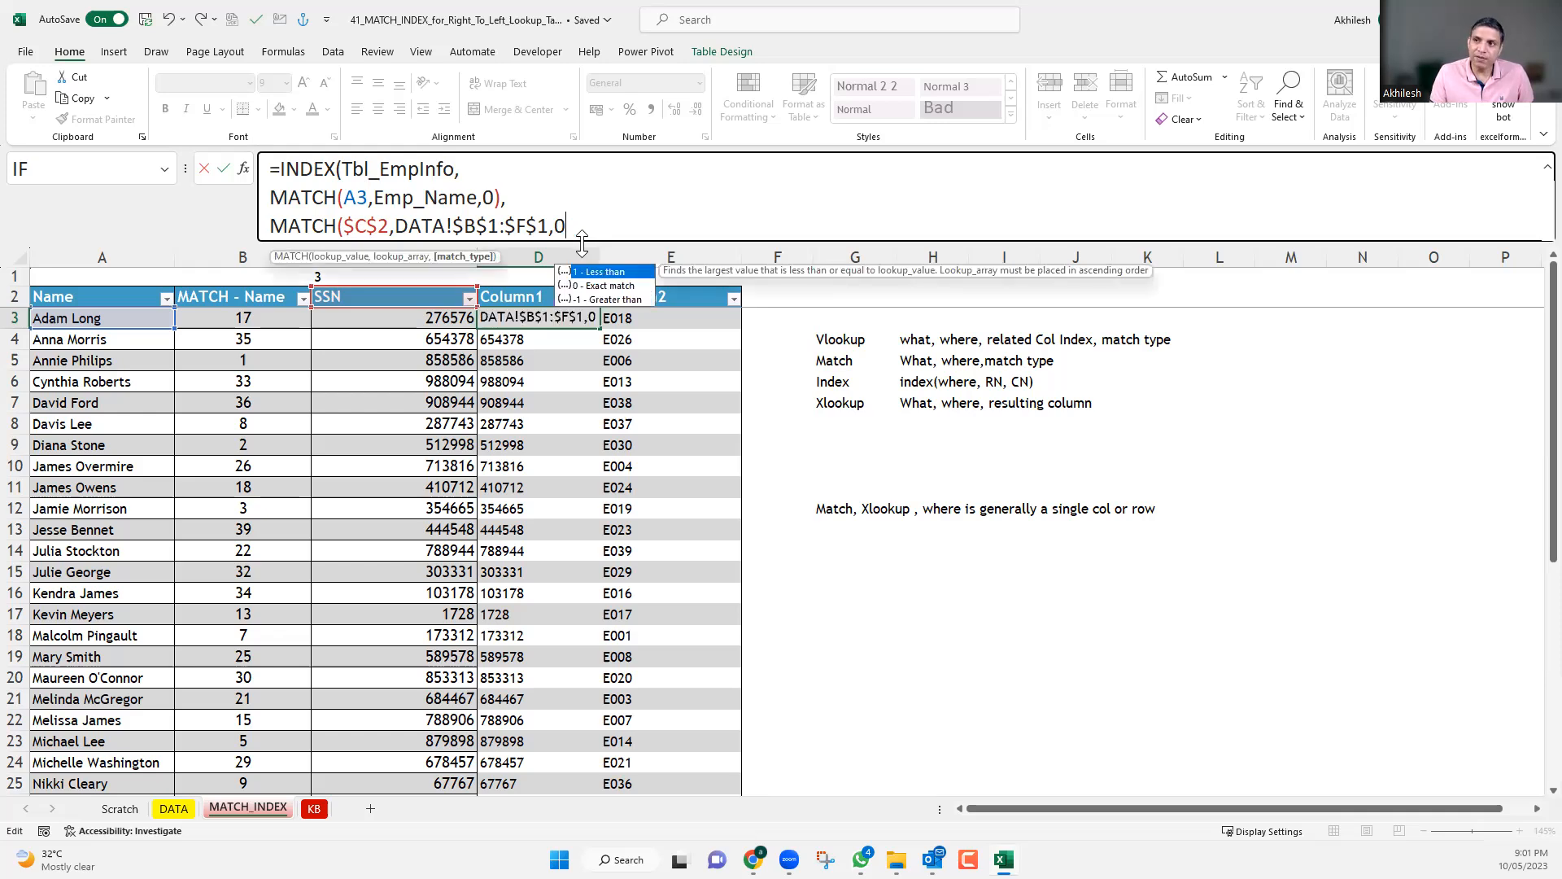
type(")")
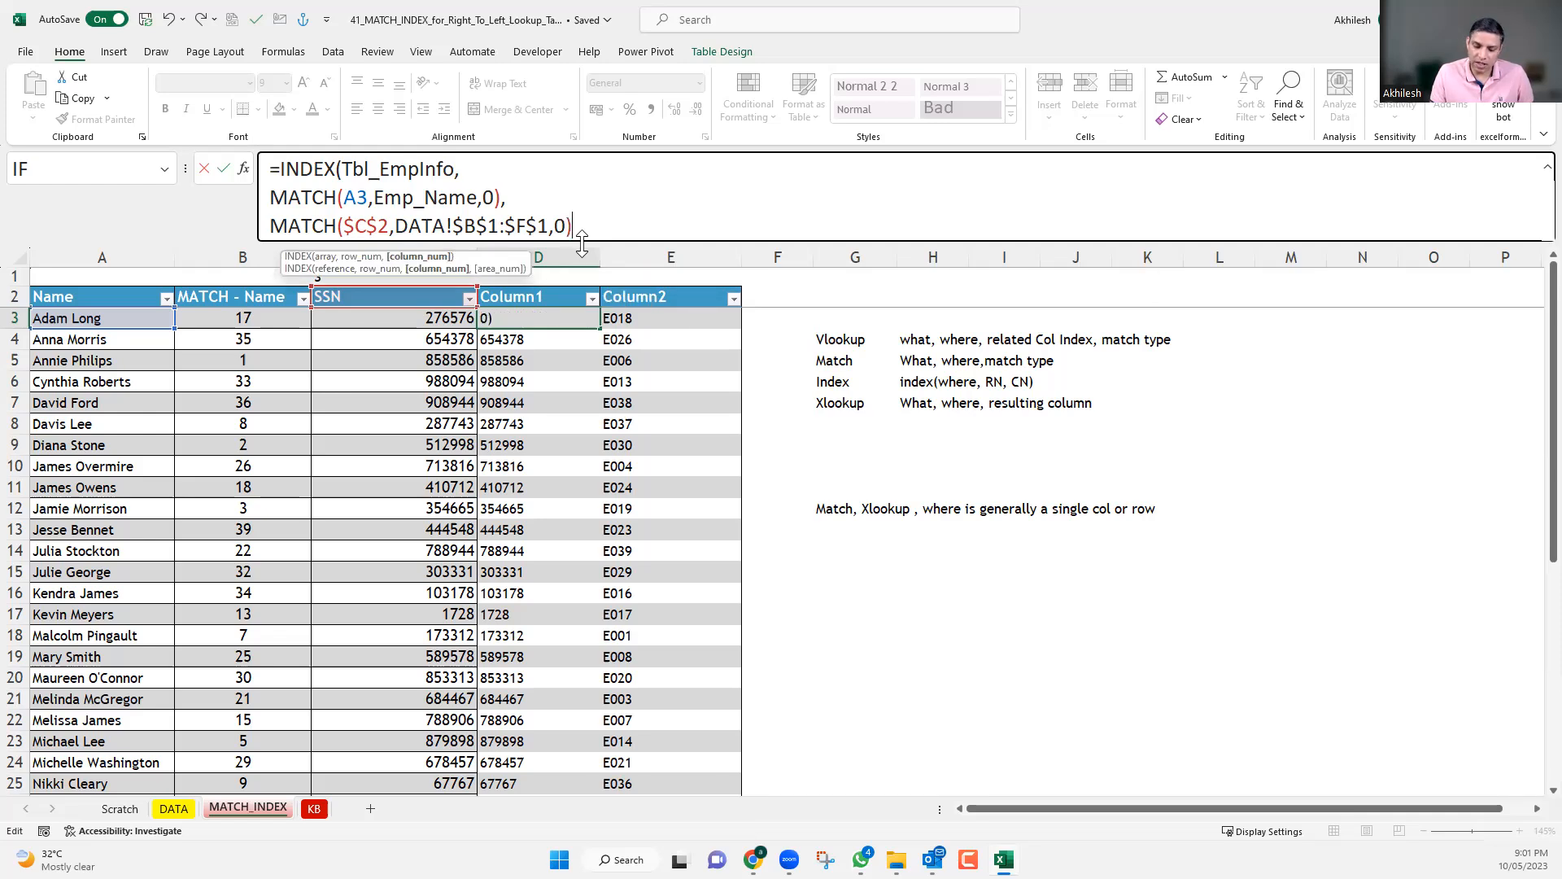
type(")")
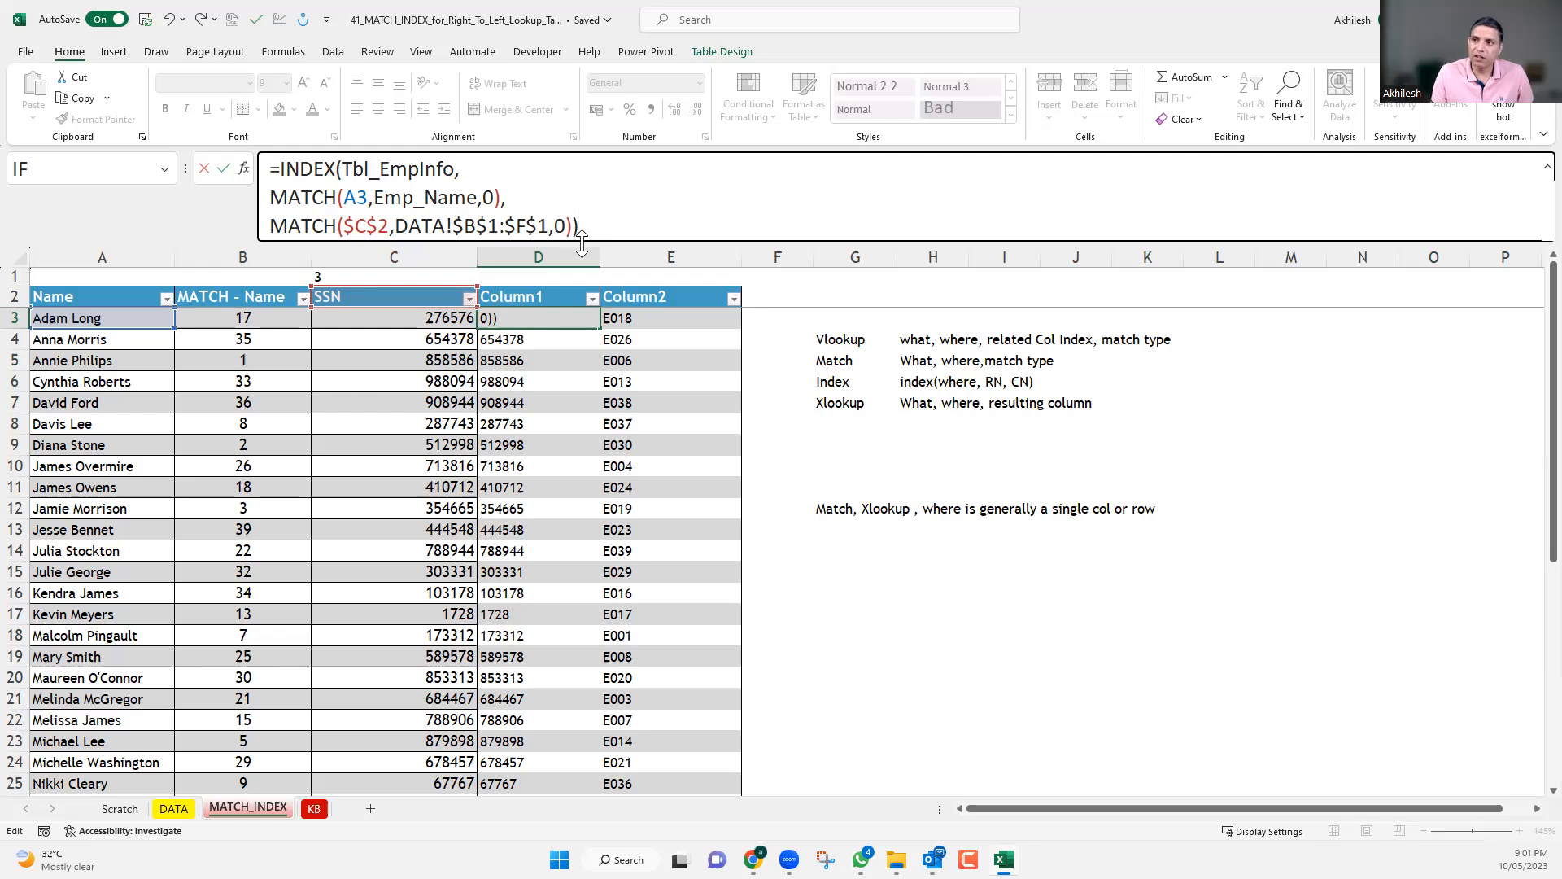
key("Return")
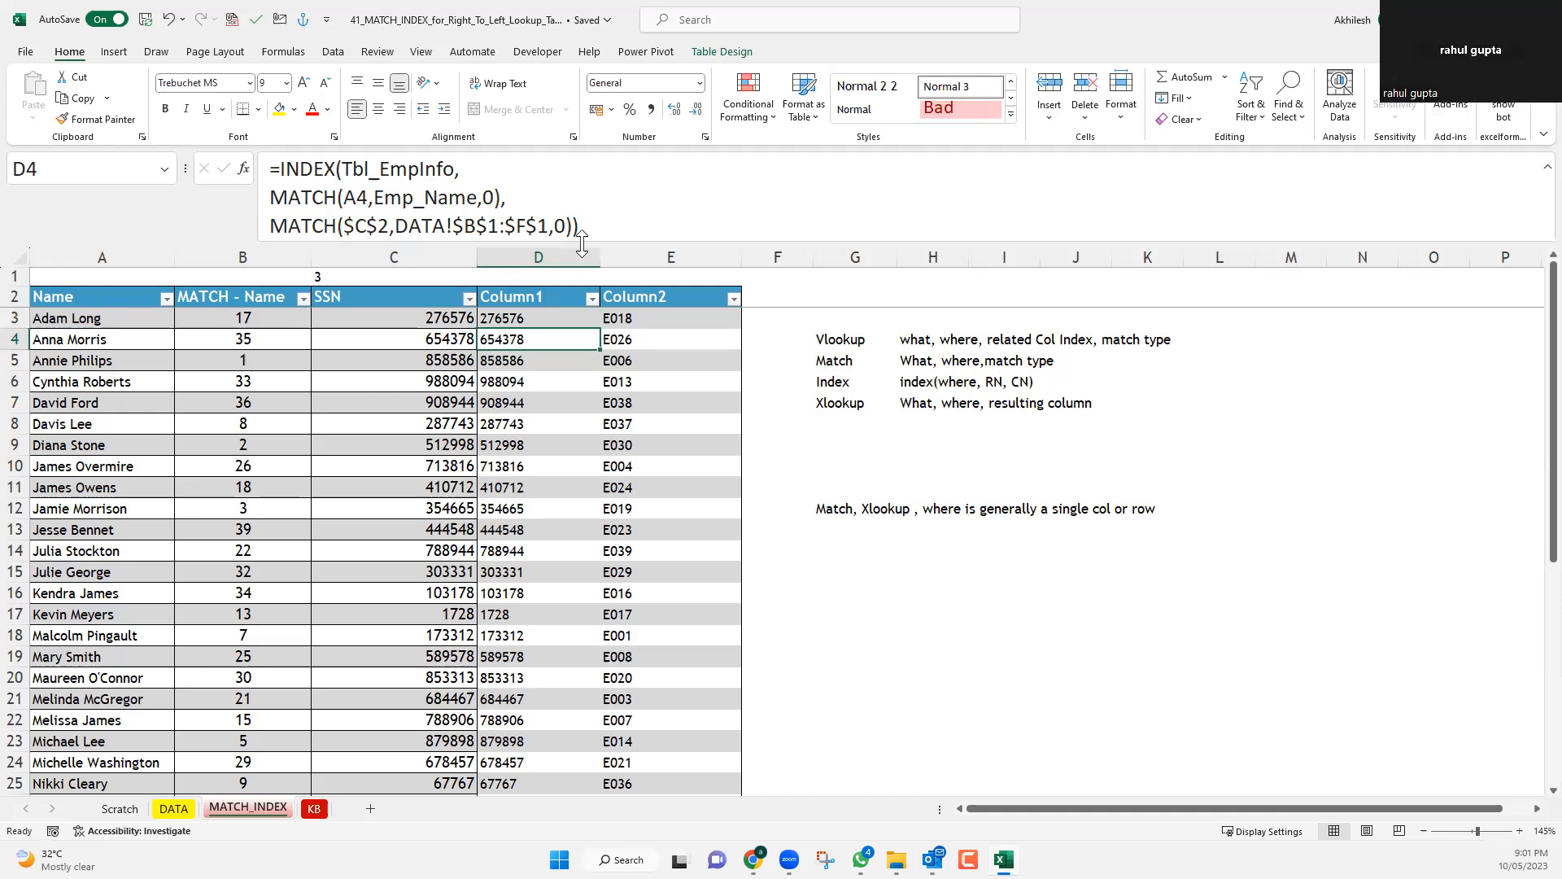
Enter the INDEX-MATCH formula in D4 with one surplus closing parenthesis and accept the proposed correction.
left_click(586, 224)
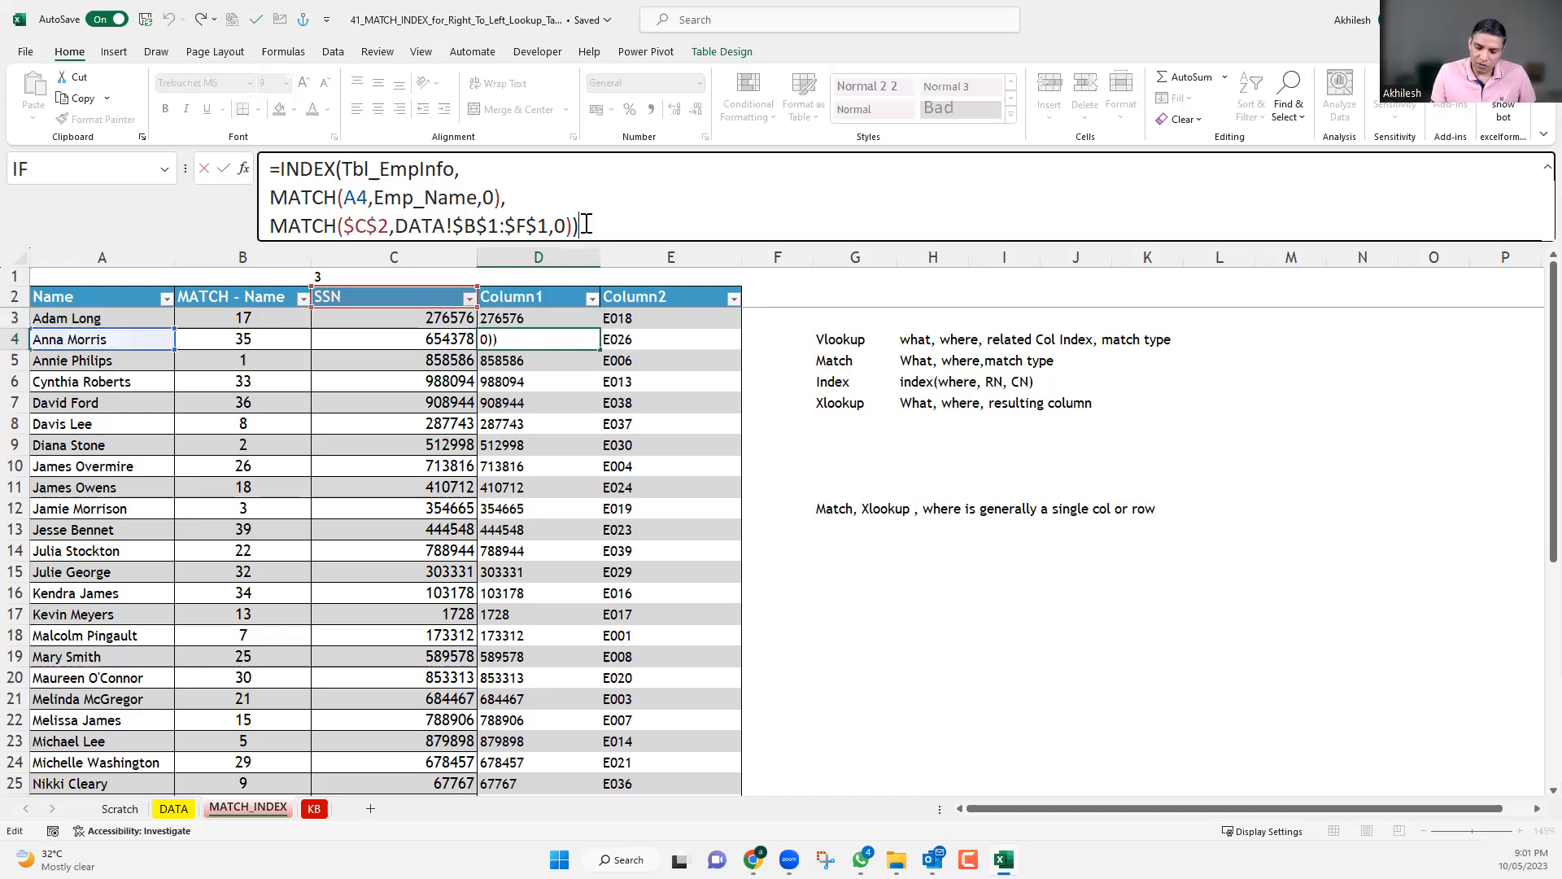
type(")")
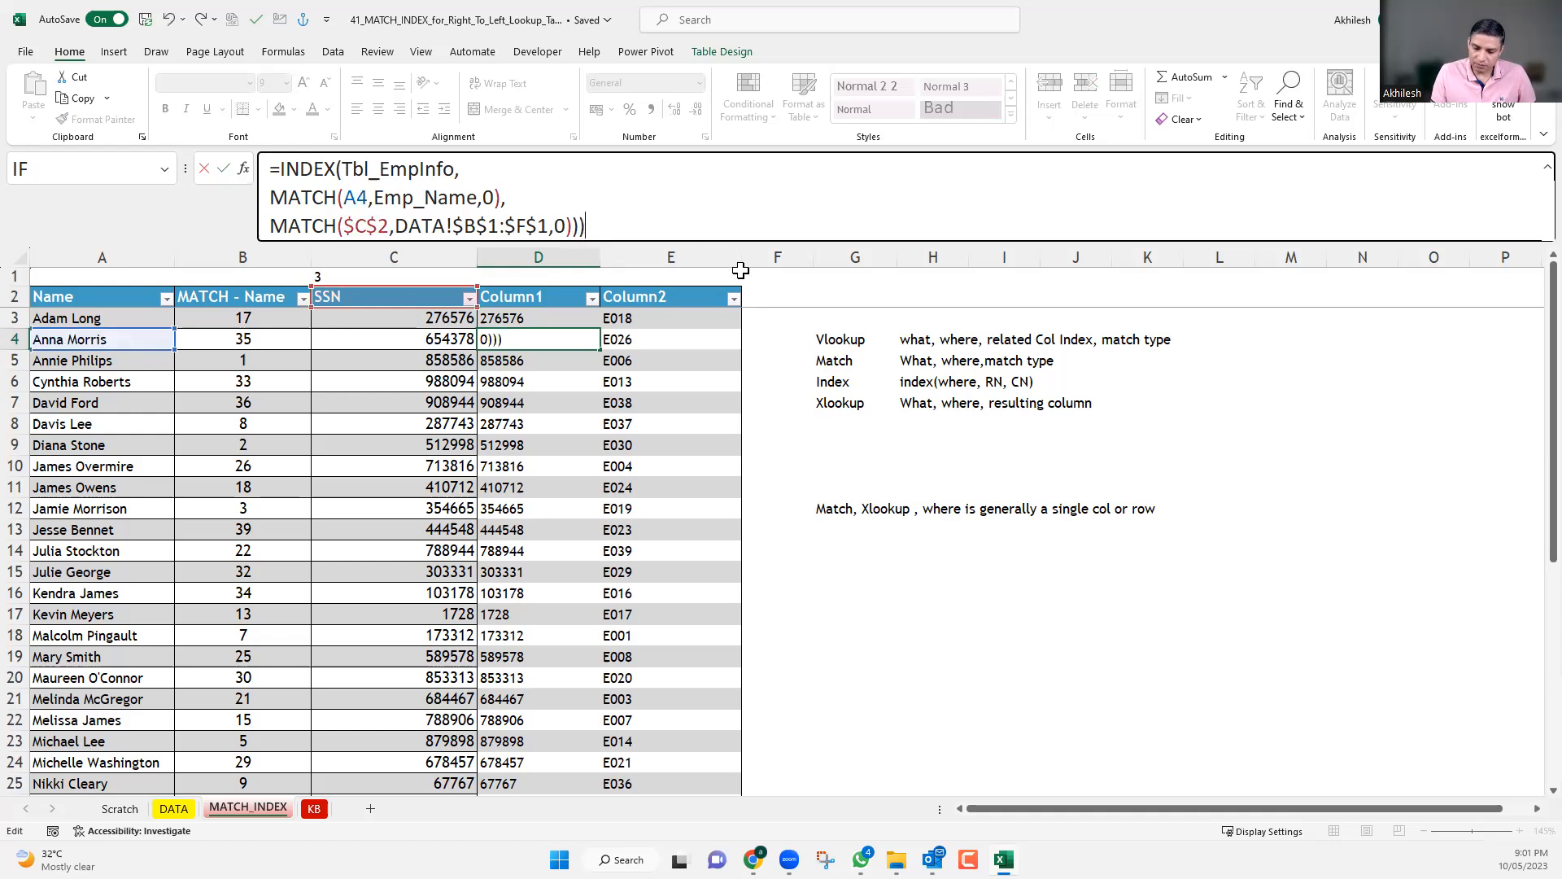
key("Return")
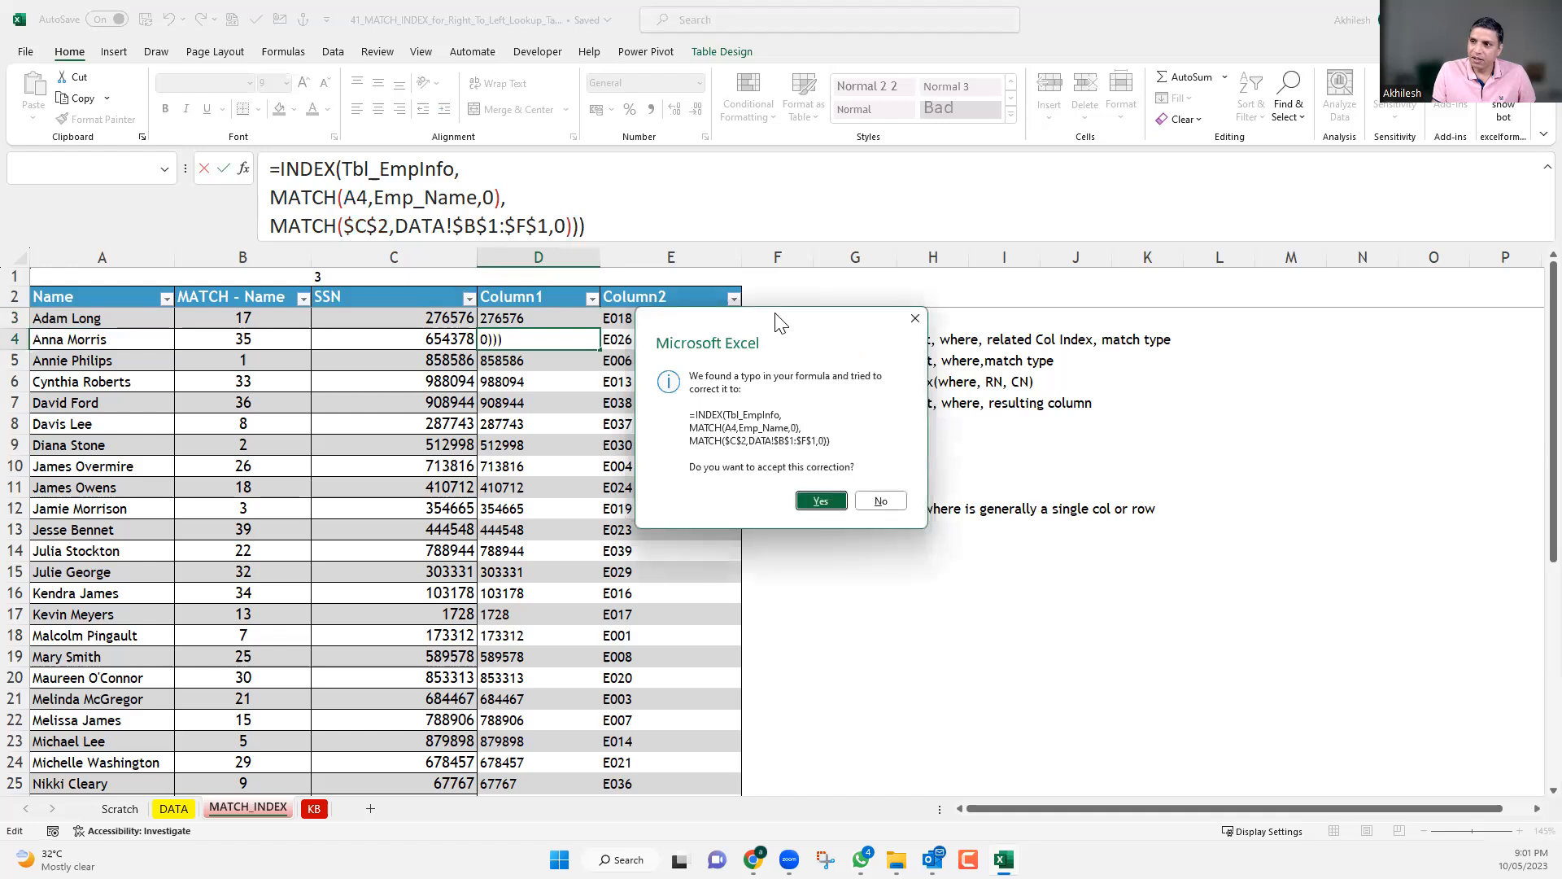
left_click_drag(775, 313, 393, 314)
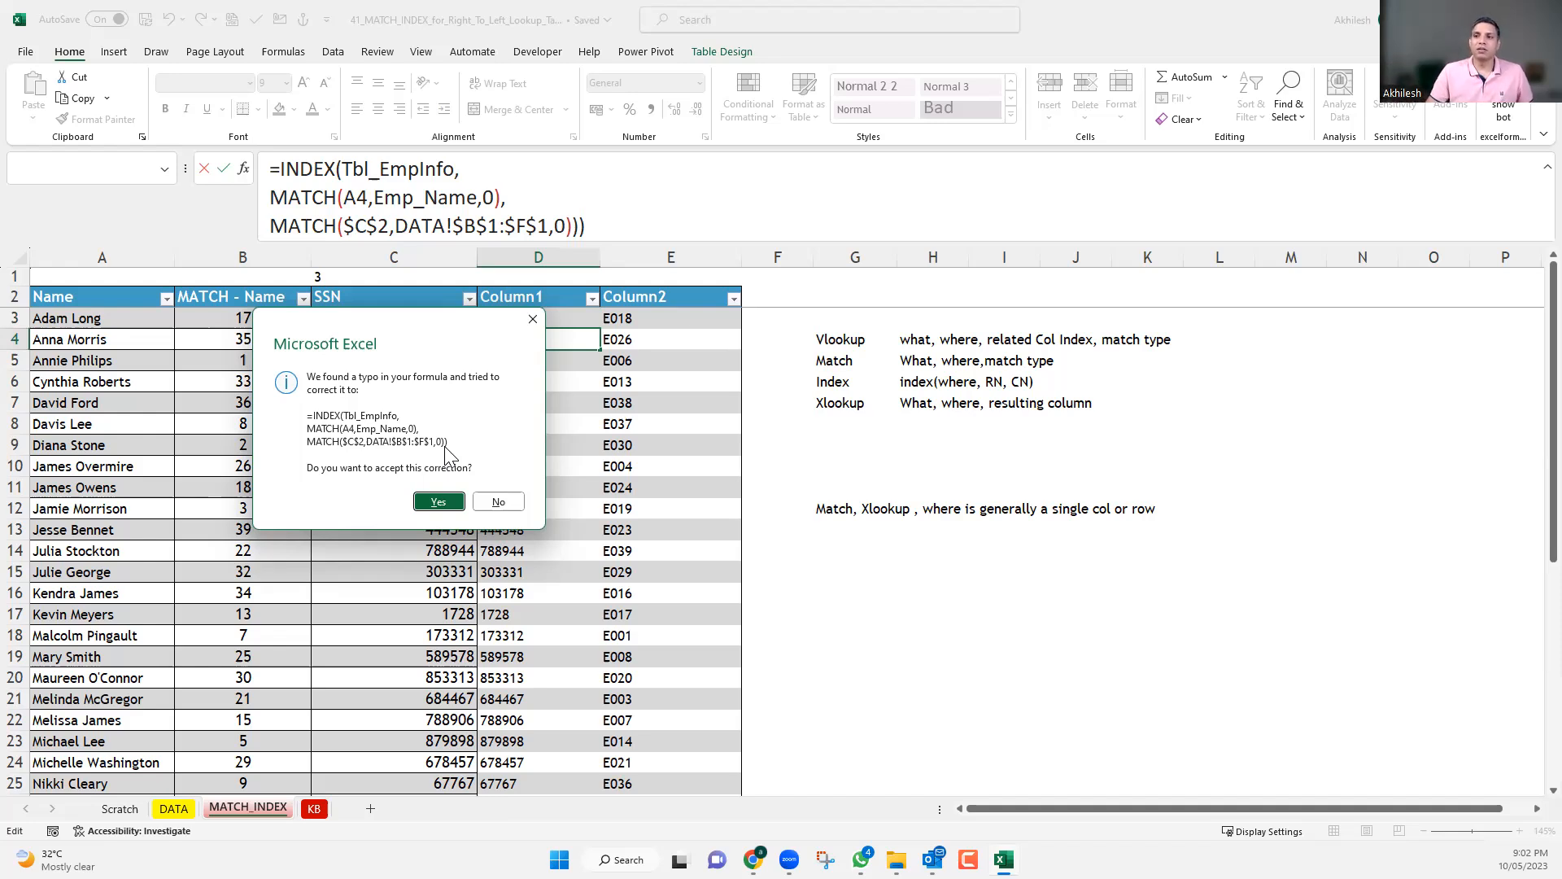
left_click(439, 501)
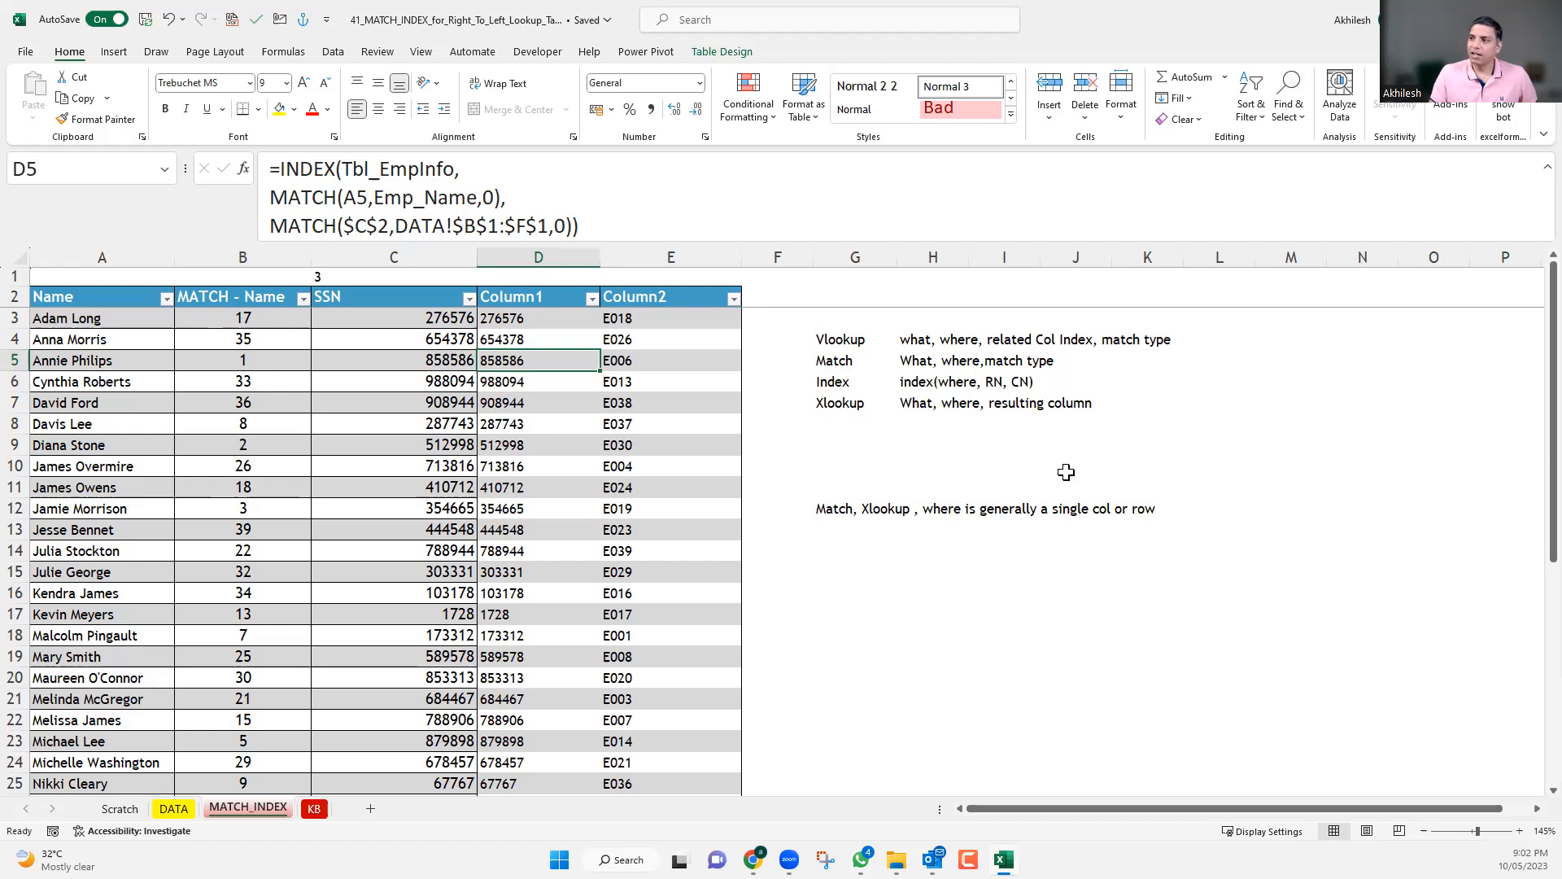
Enter the time 1:20:30 in H16 below the lookup notes.
left_click(957, 594)
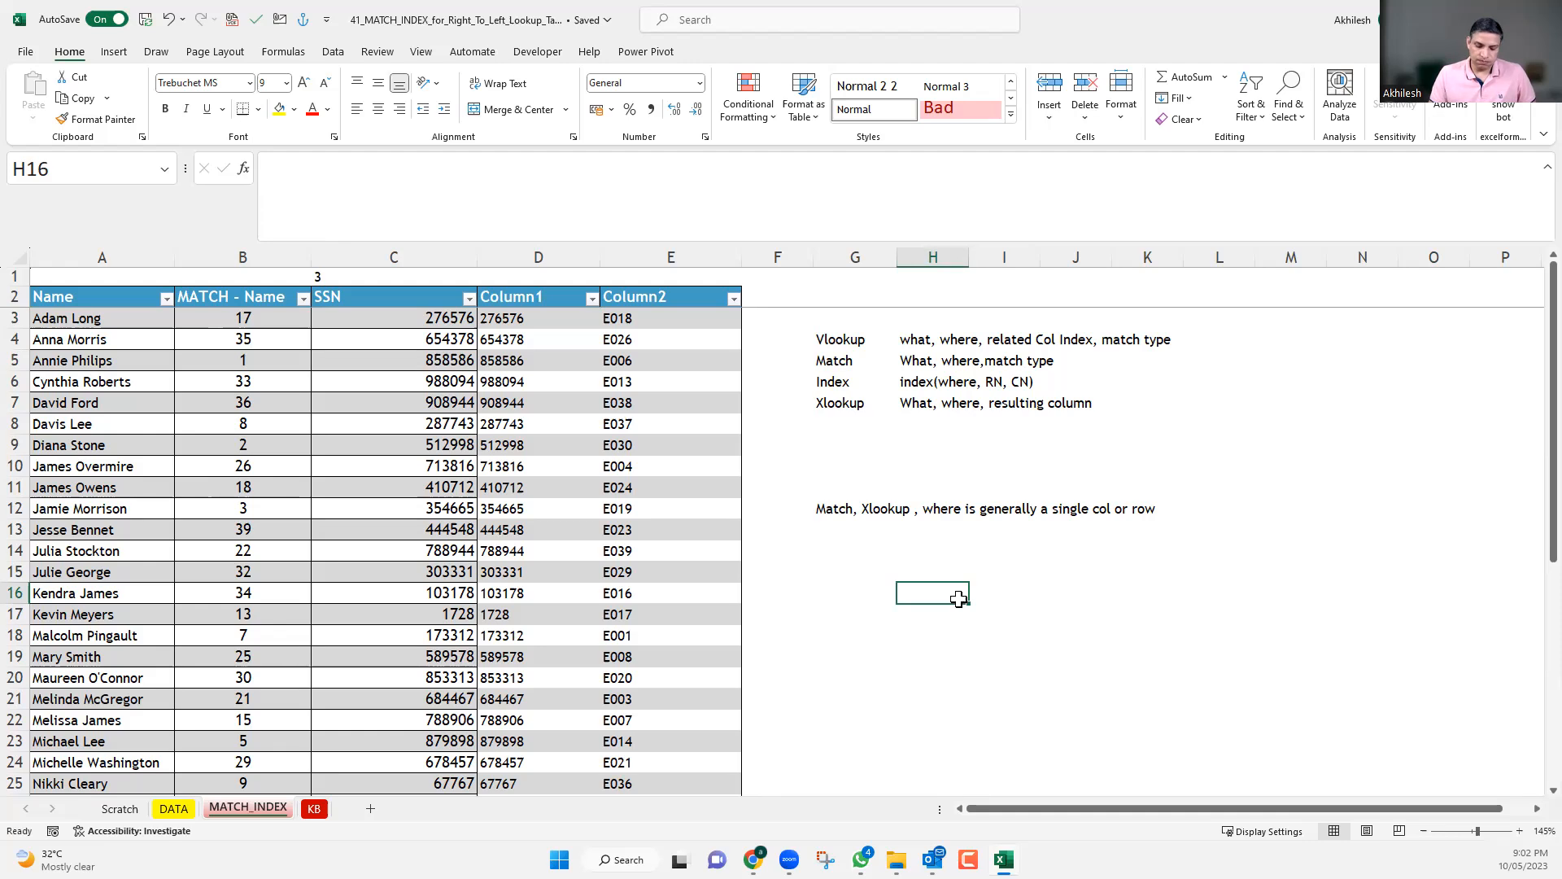
type("1")
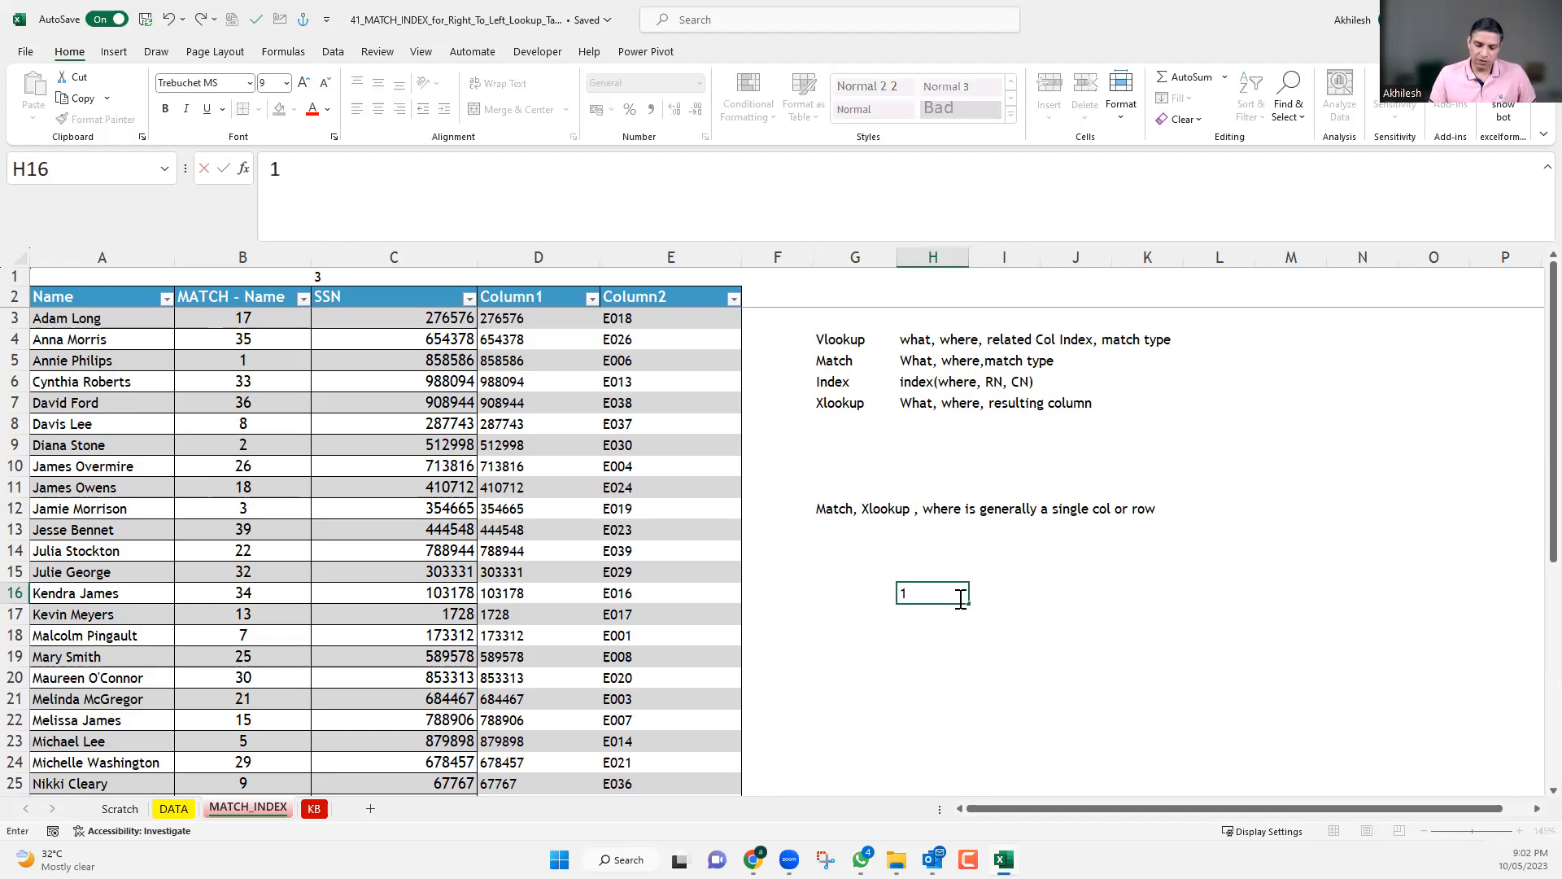
type(":20")
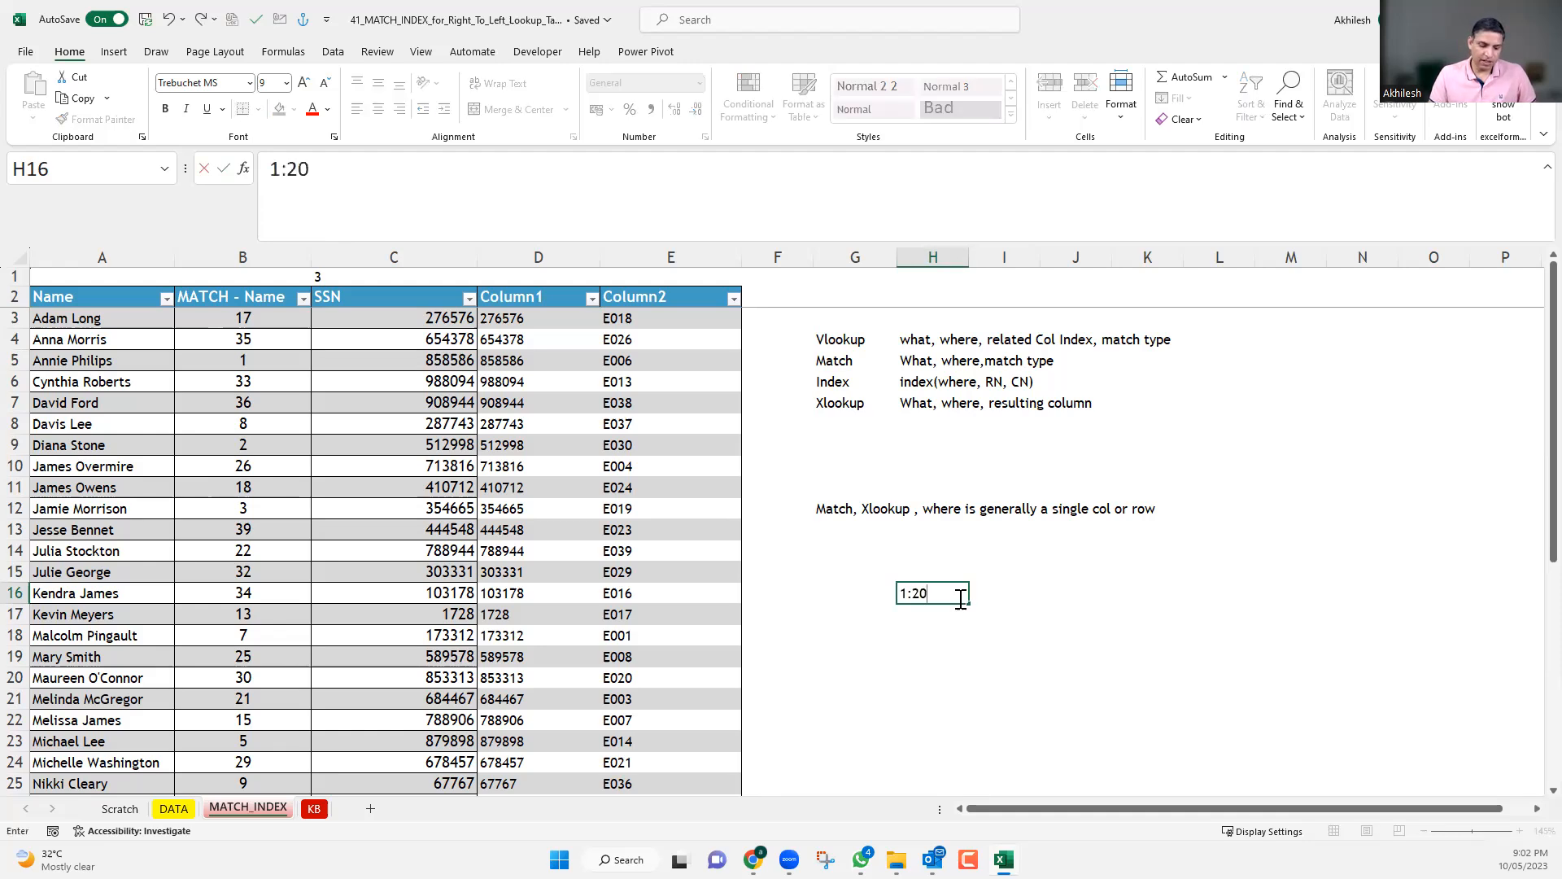
type(":30")
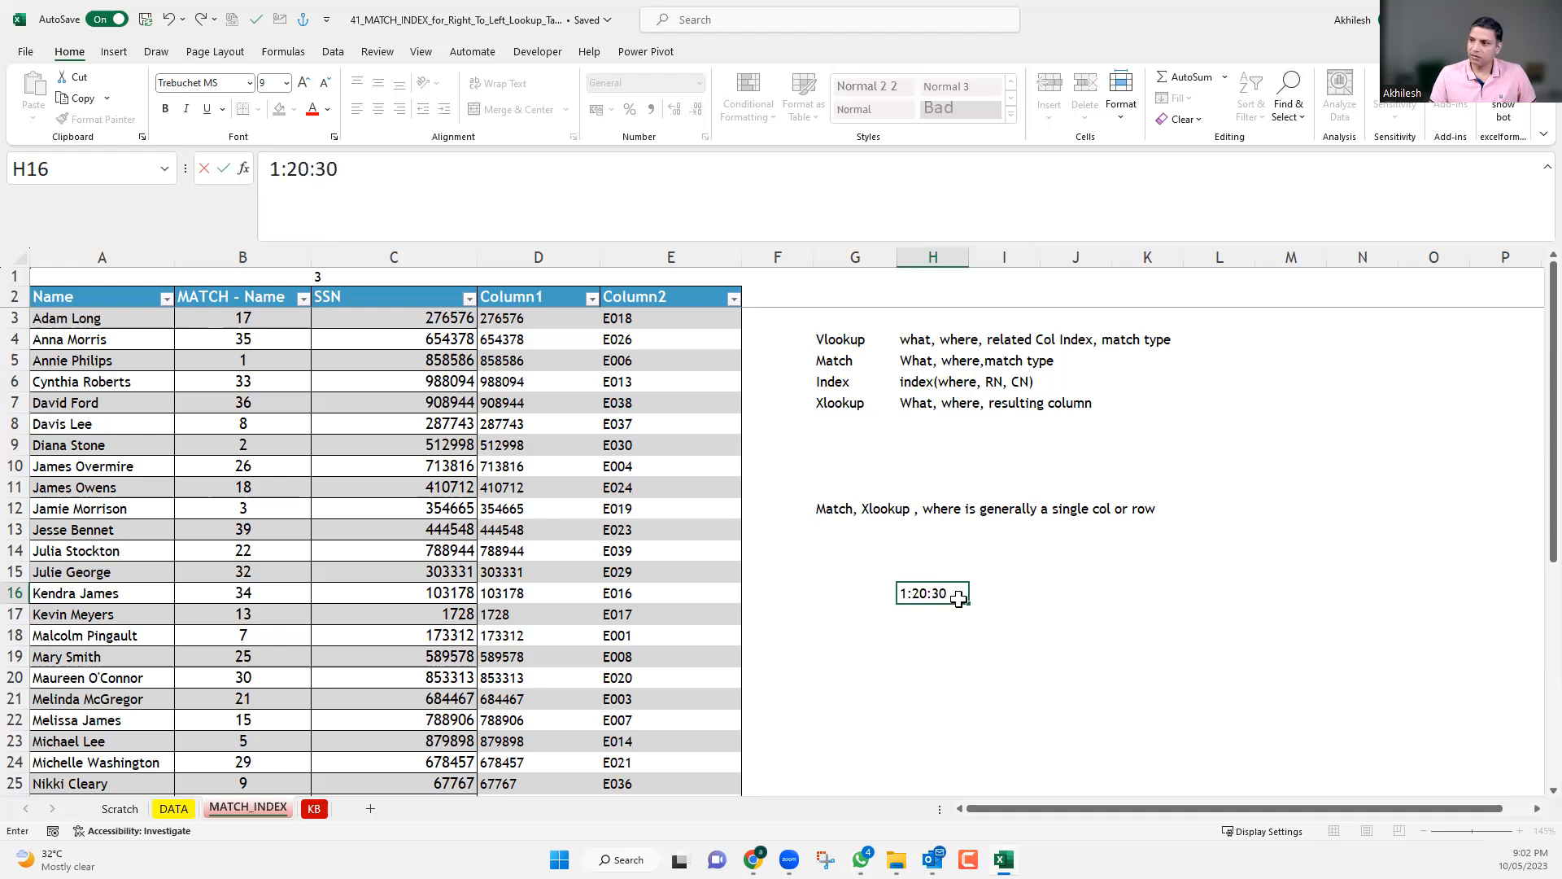
key("Return")
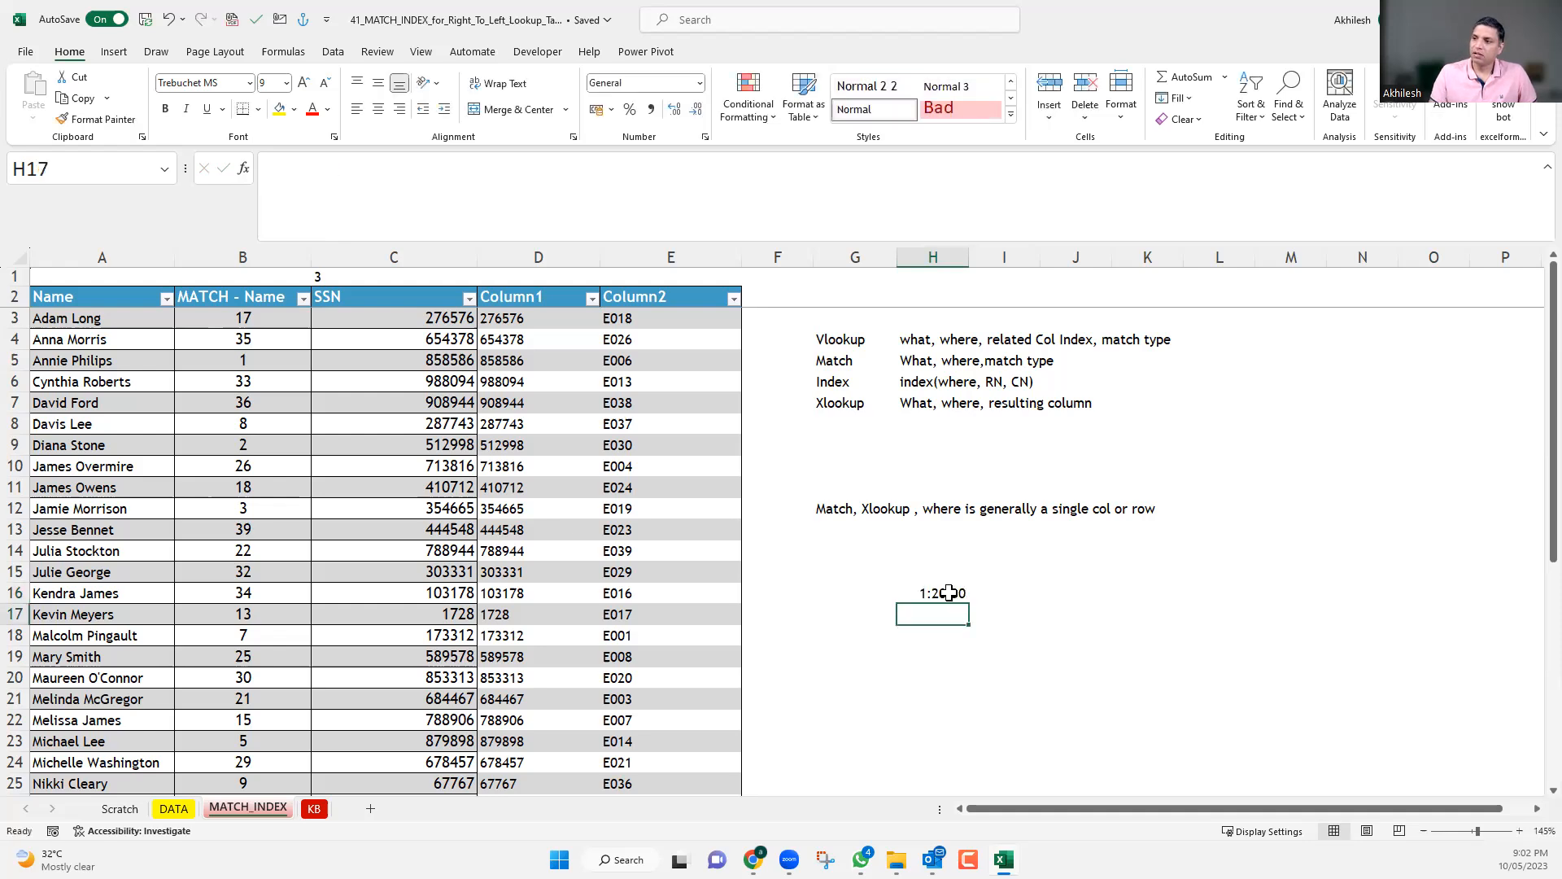
Apply the custom number format h:mm to the time in H16.
left_click(949, 593)
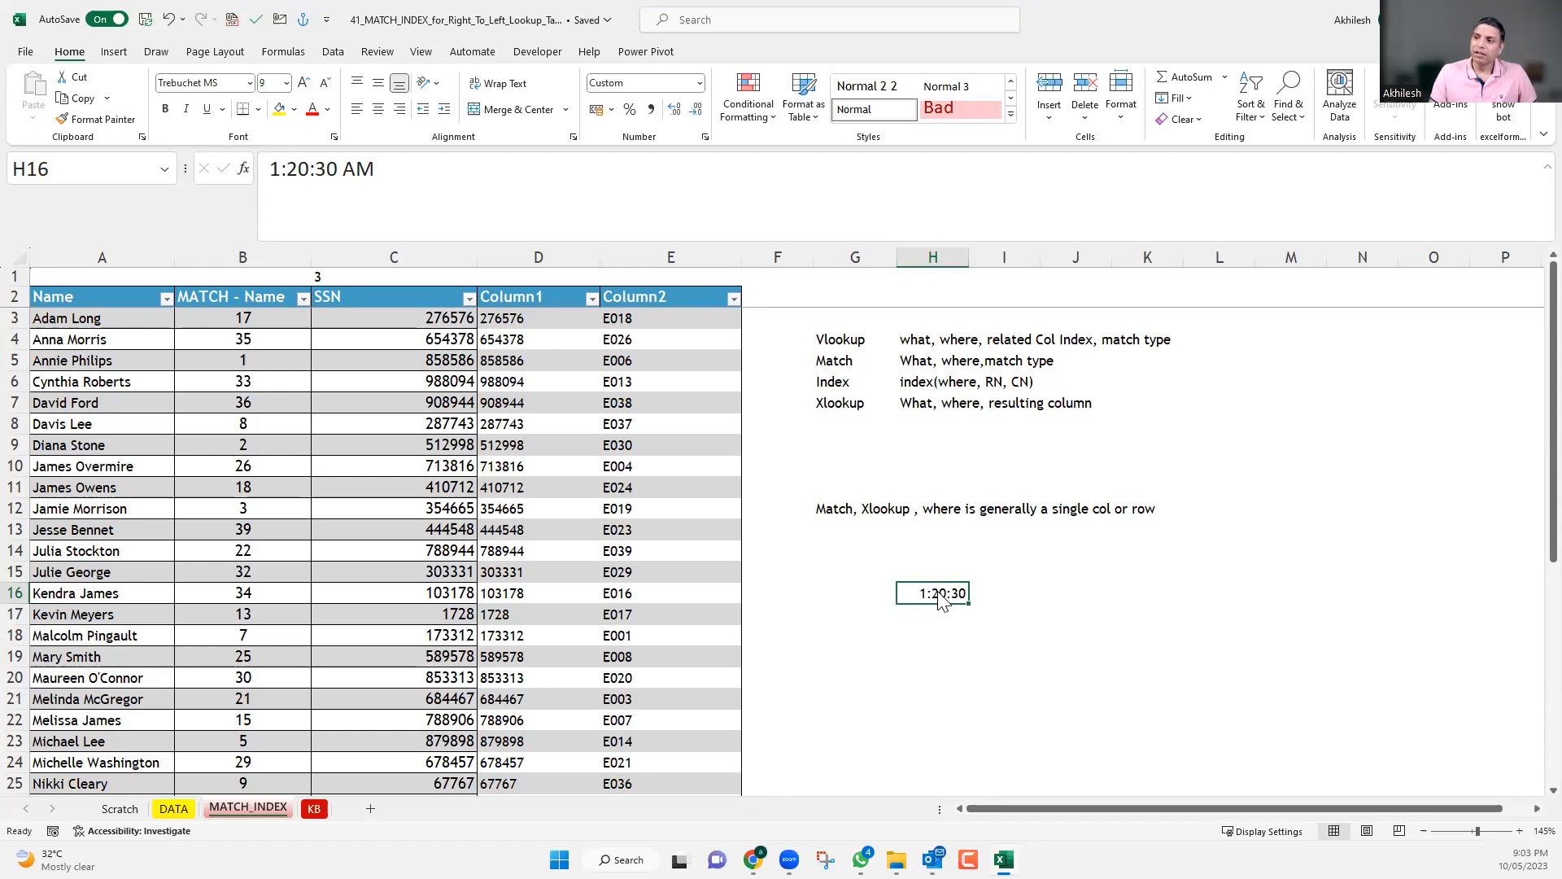
key("ctrl+1")
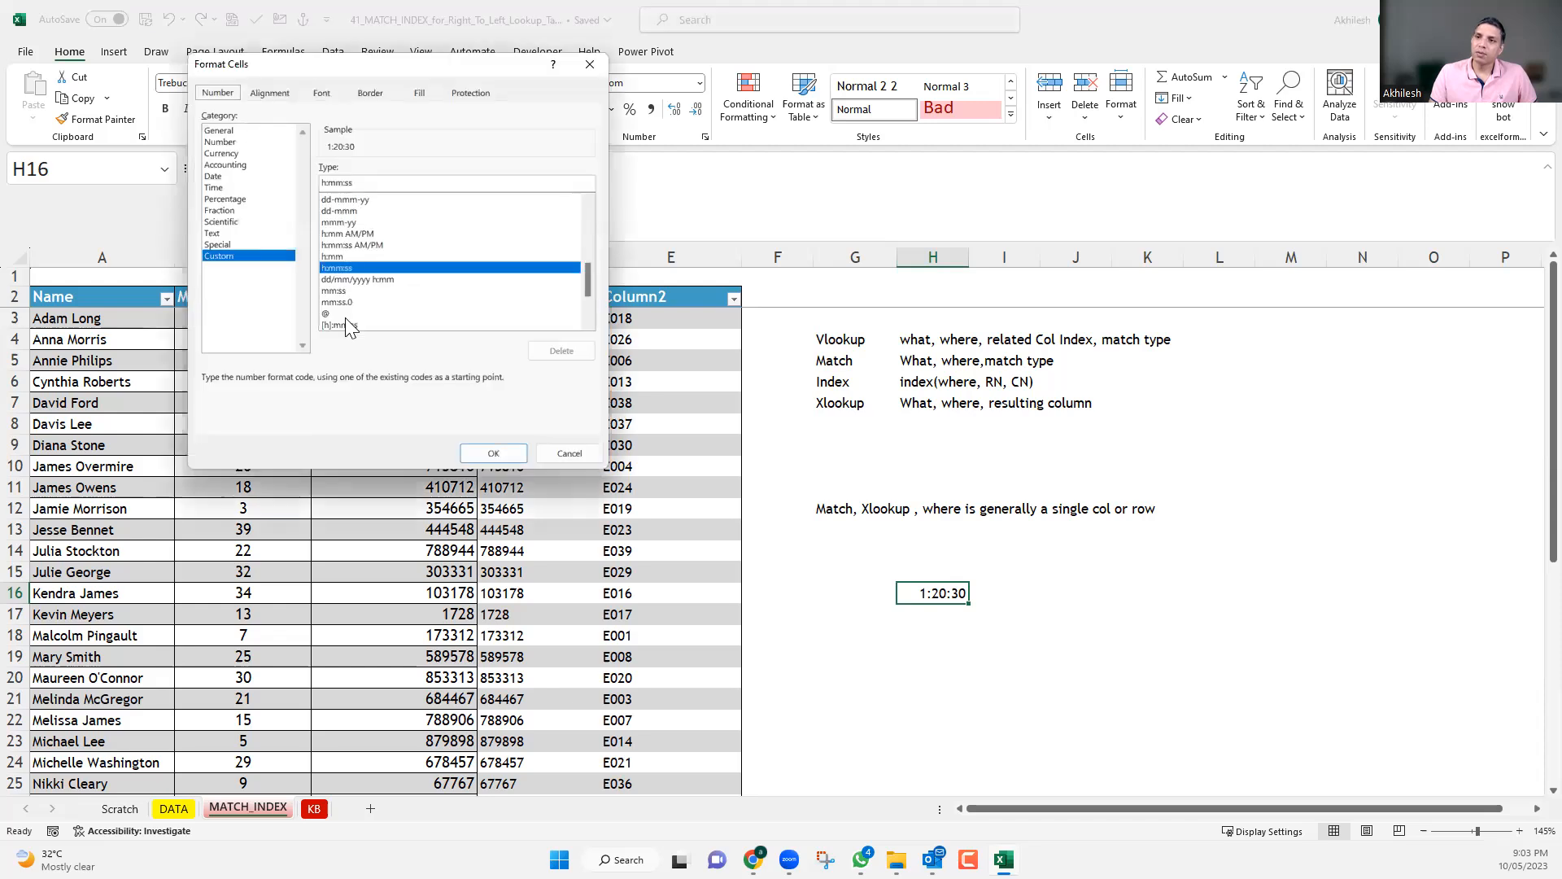
left_click(330, 256)
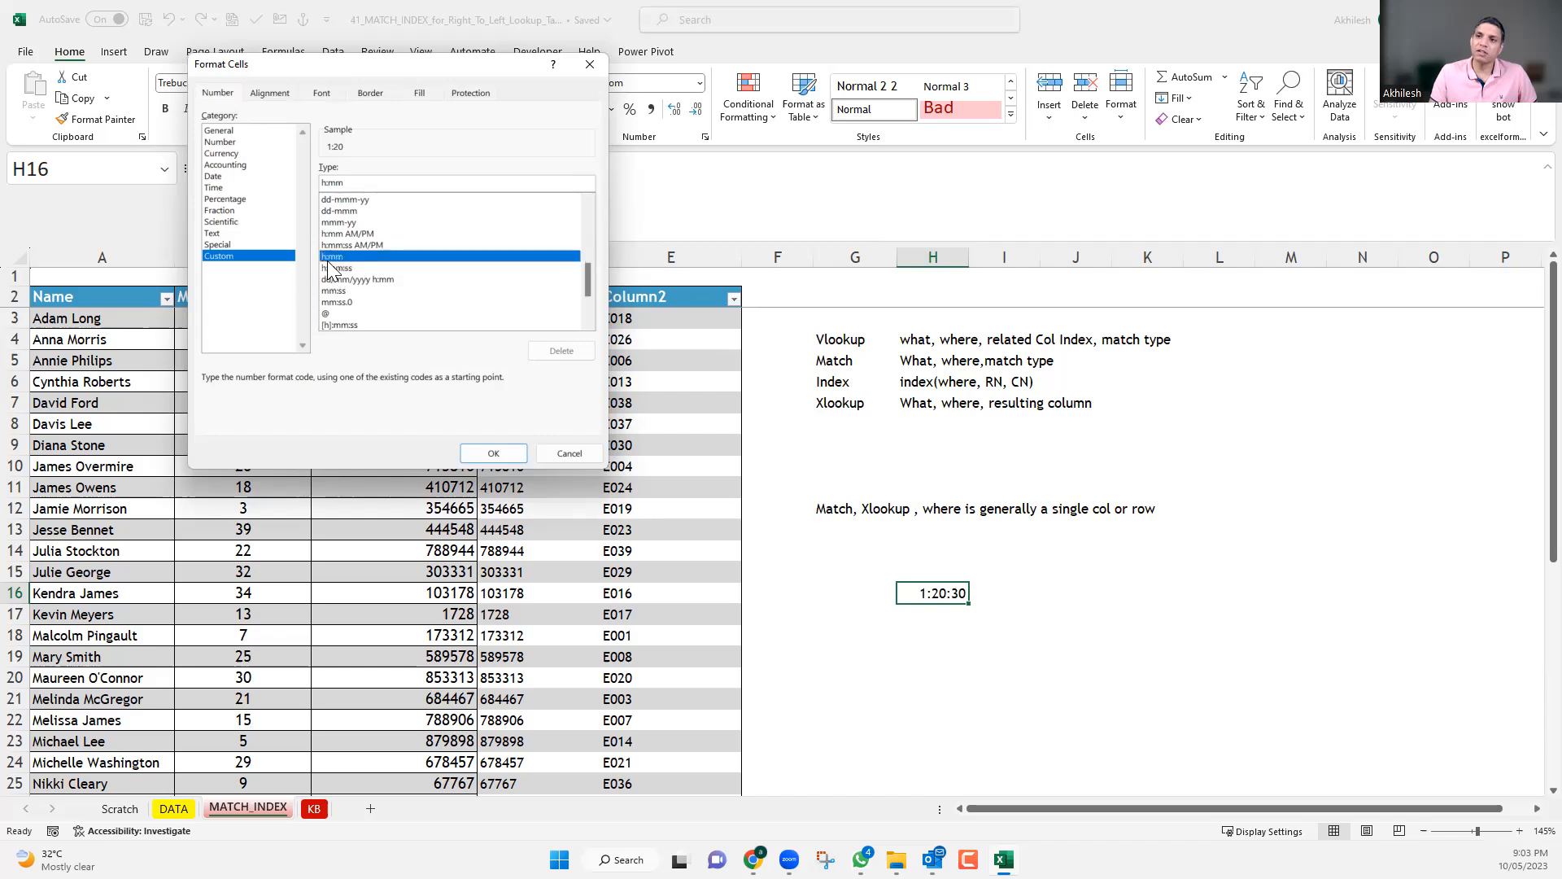
left_click(491, 453)
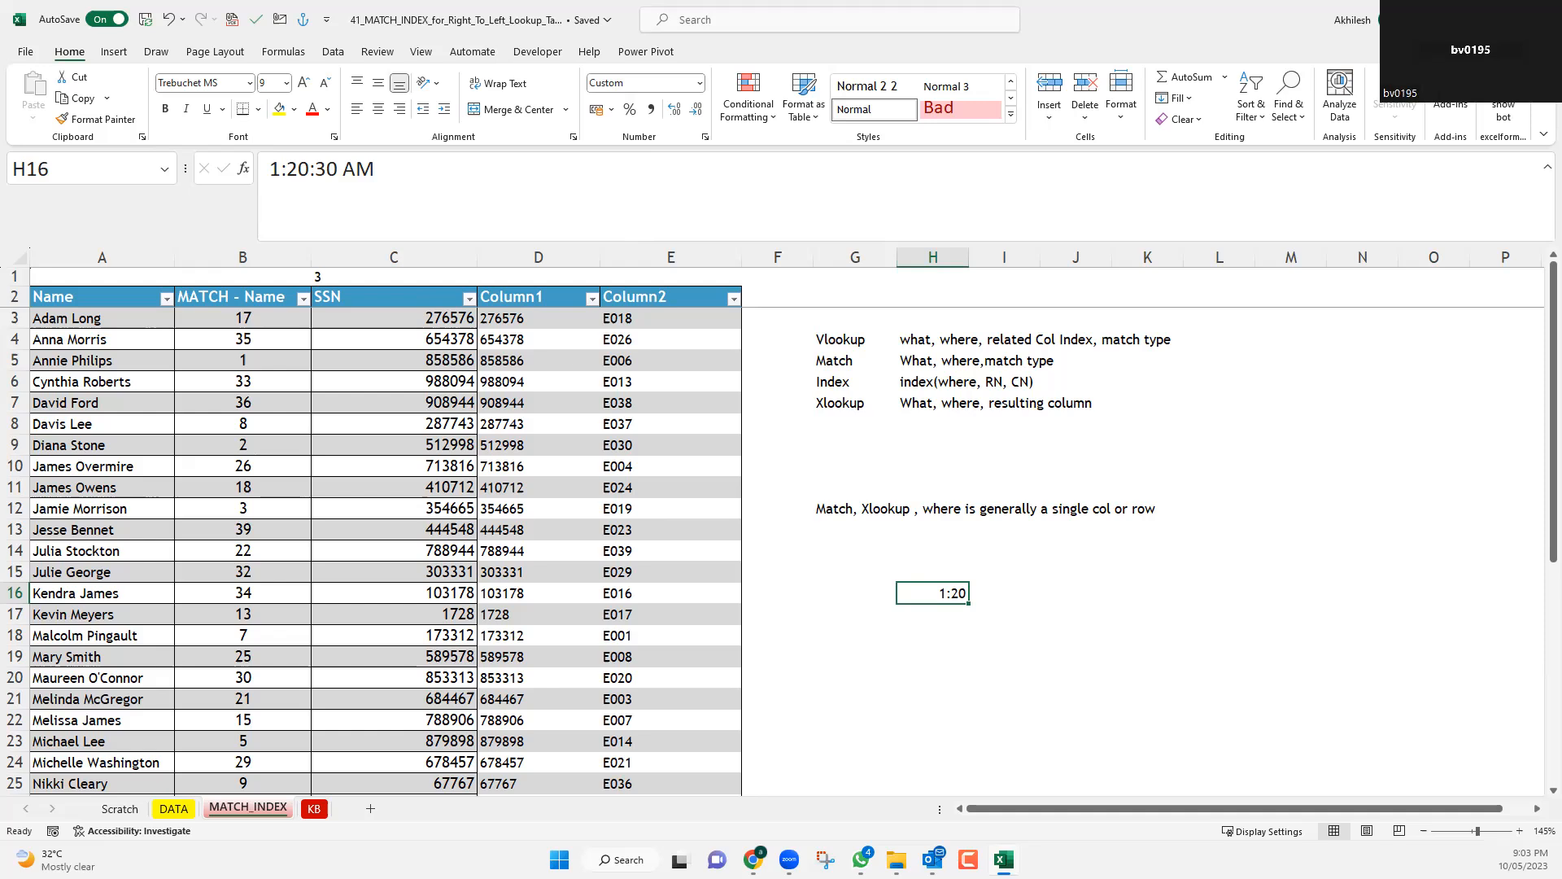
Restore the hours, minutes and seconds display of the time in H16.
left_click(952, 613)
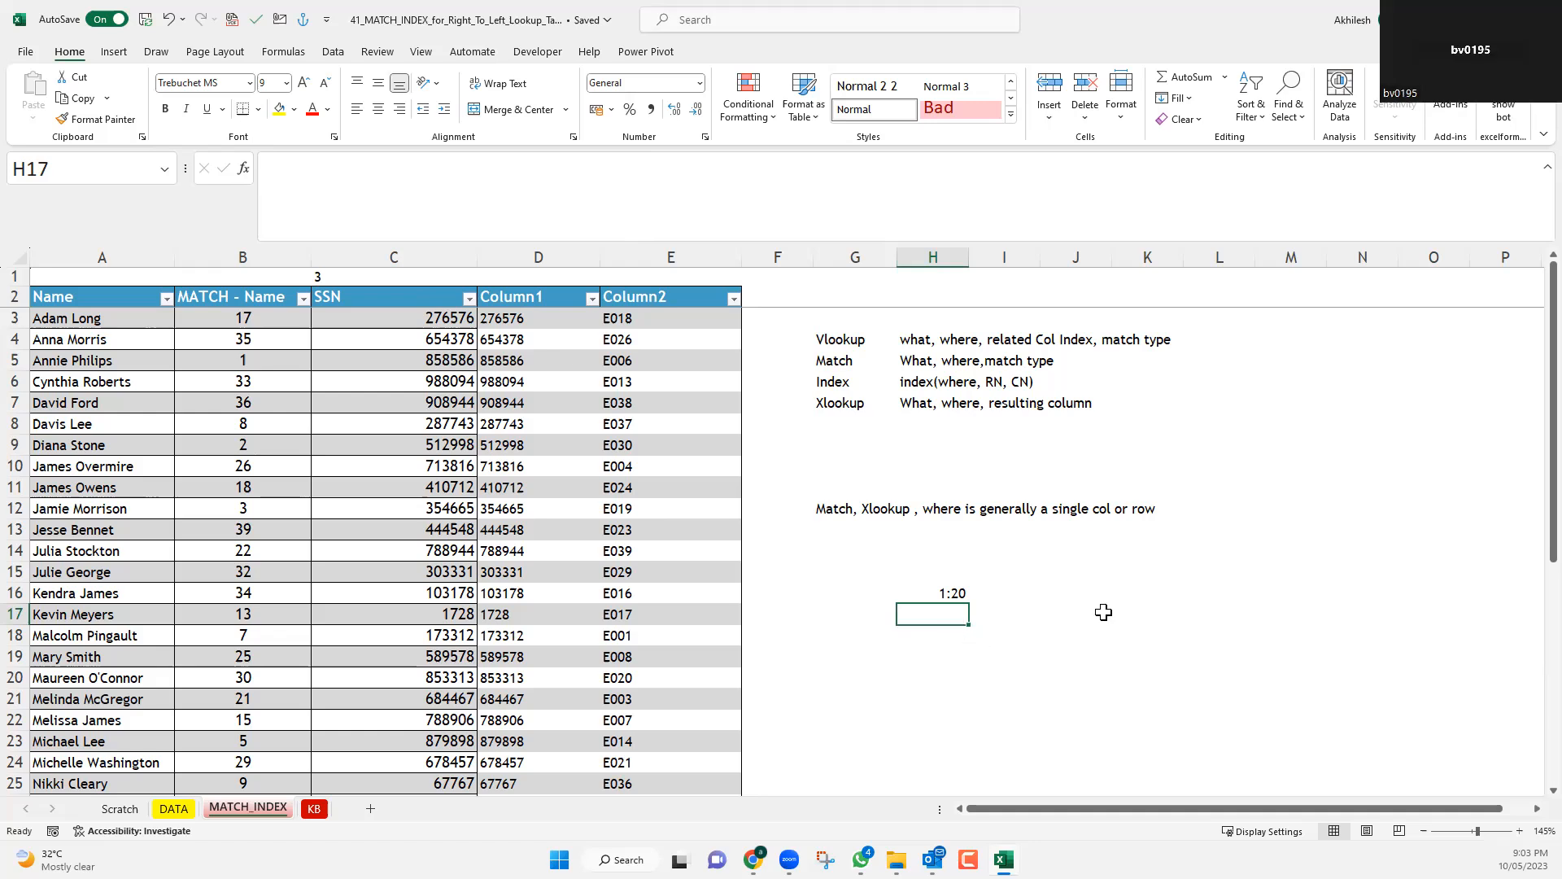
double_click(956, 594)
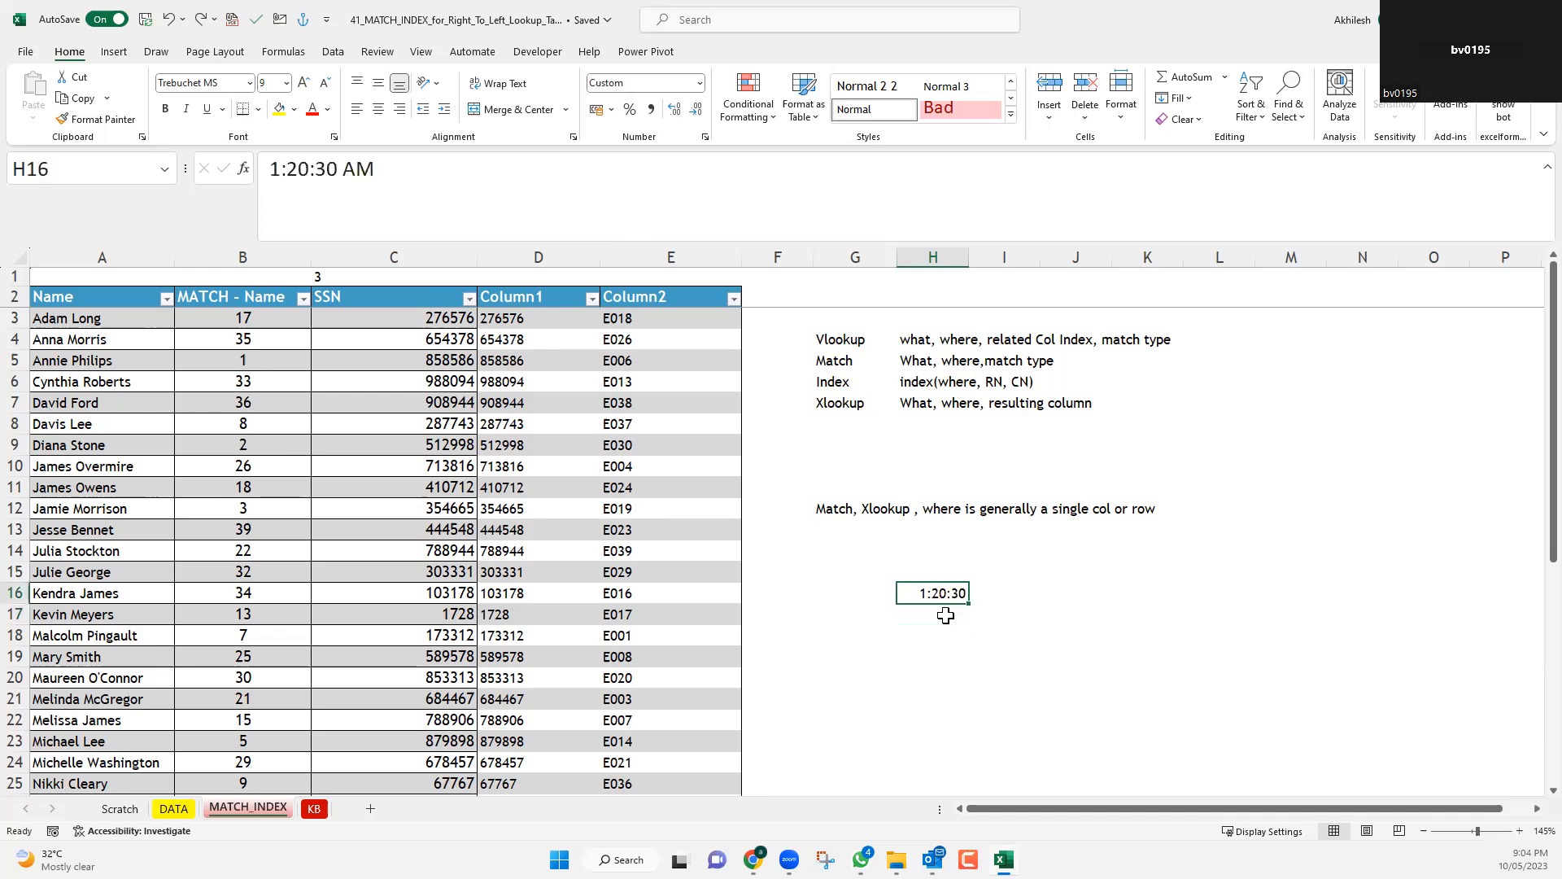
key("Return")
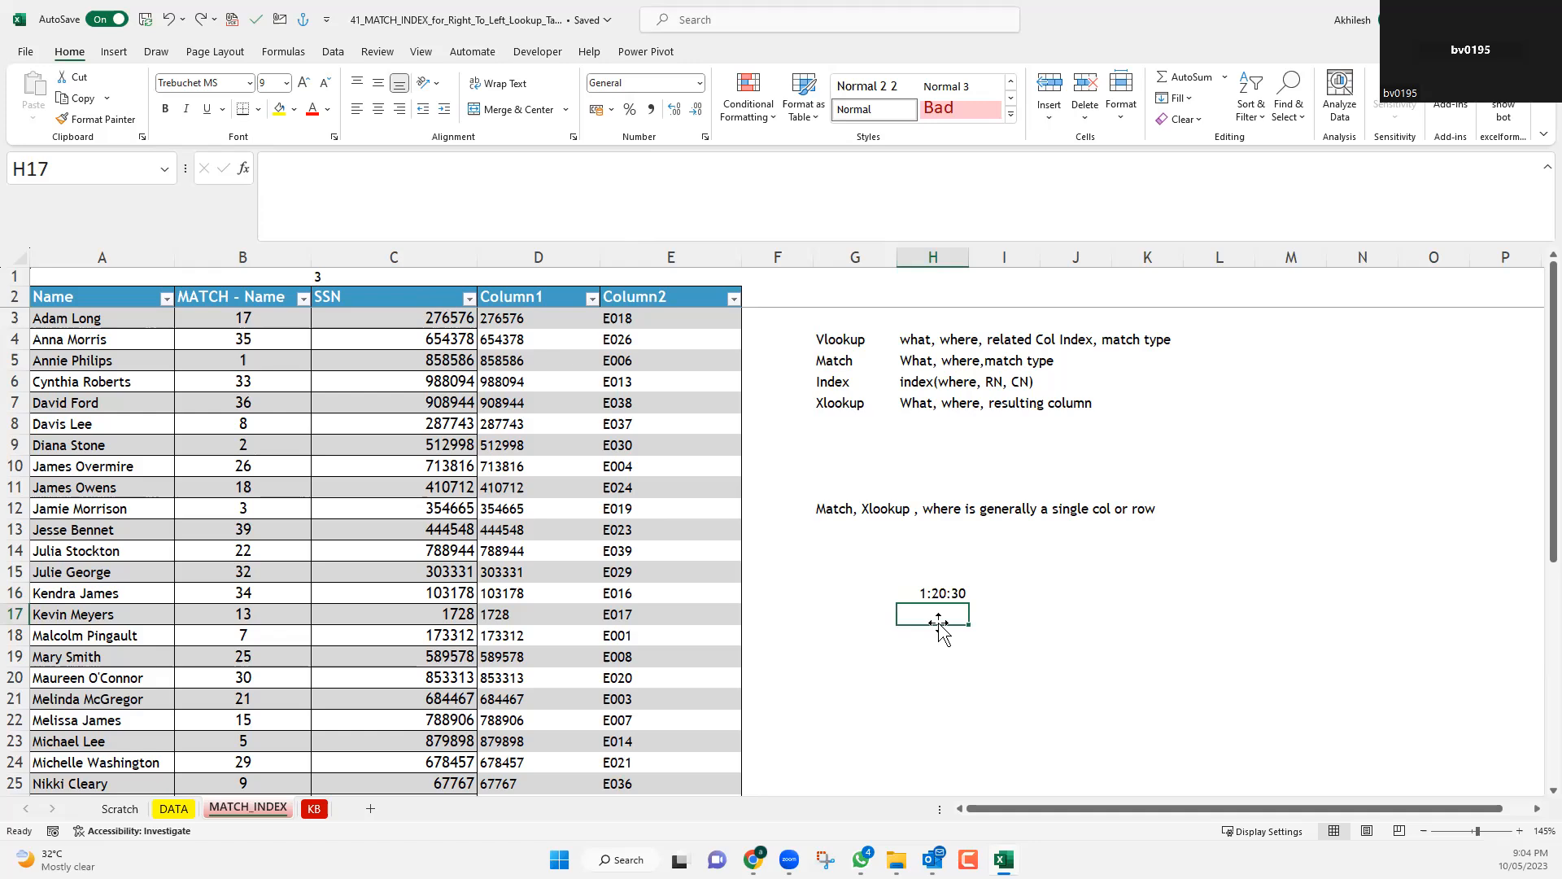
Enter the time 5:30:00 in H17 and select H16:H17 to check their sum.
scroll(938, 624, "down", 2)
scroll(935, 617, "down", 1, "ctrl")
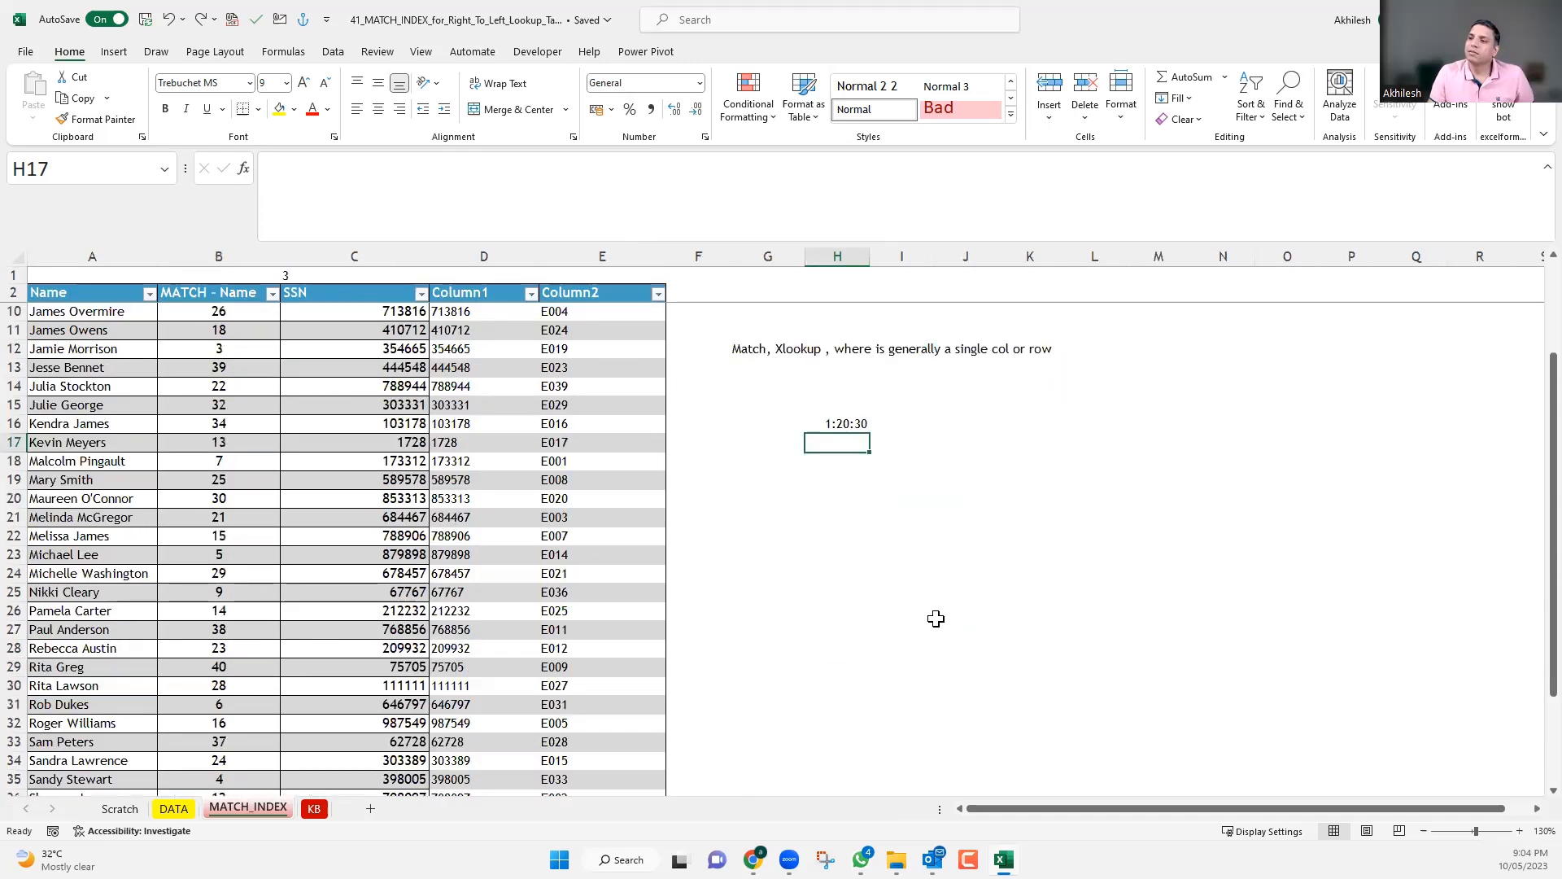
scroll(932, 613, "up", 1)
scroll(933, 614, "up", 1, "ctrl")
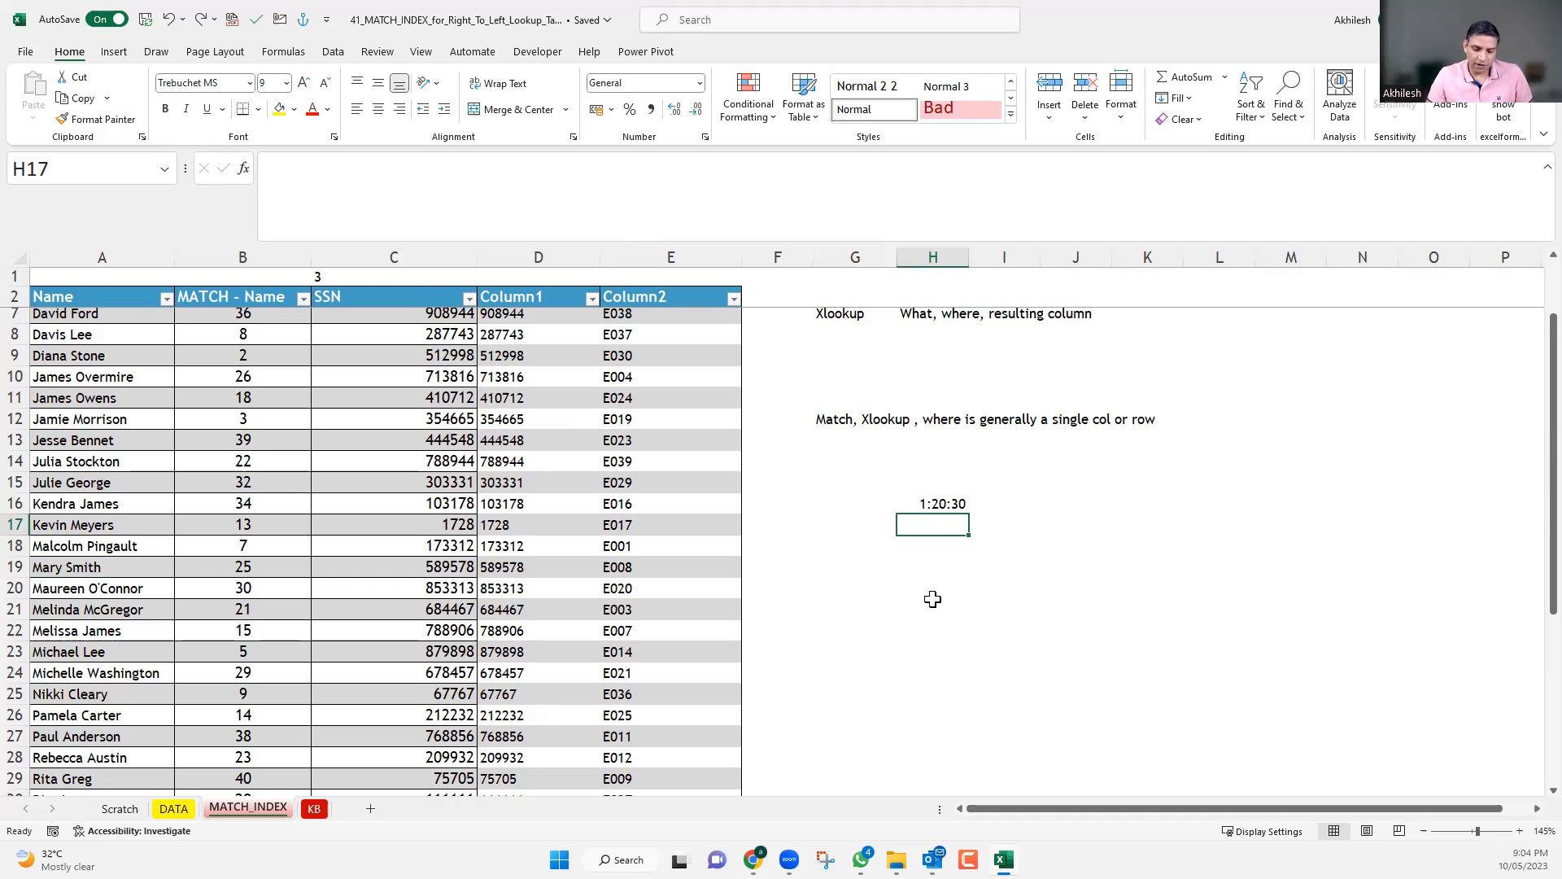
type("5:")
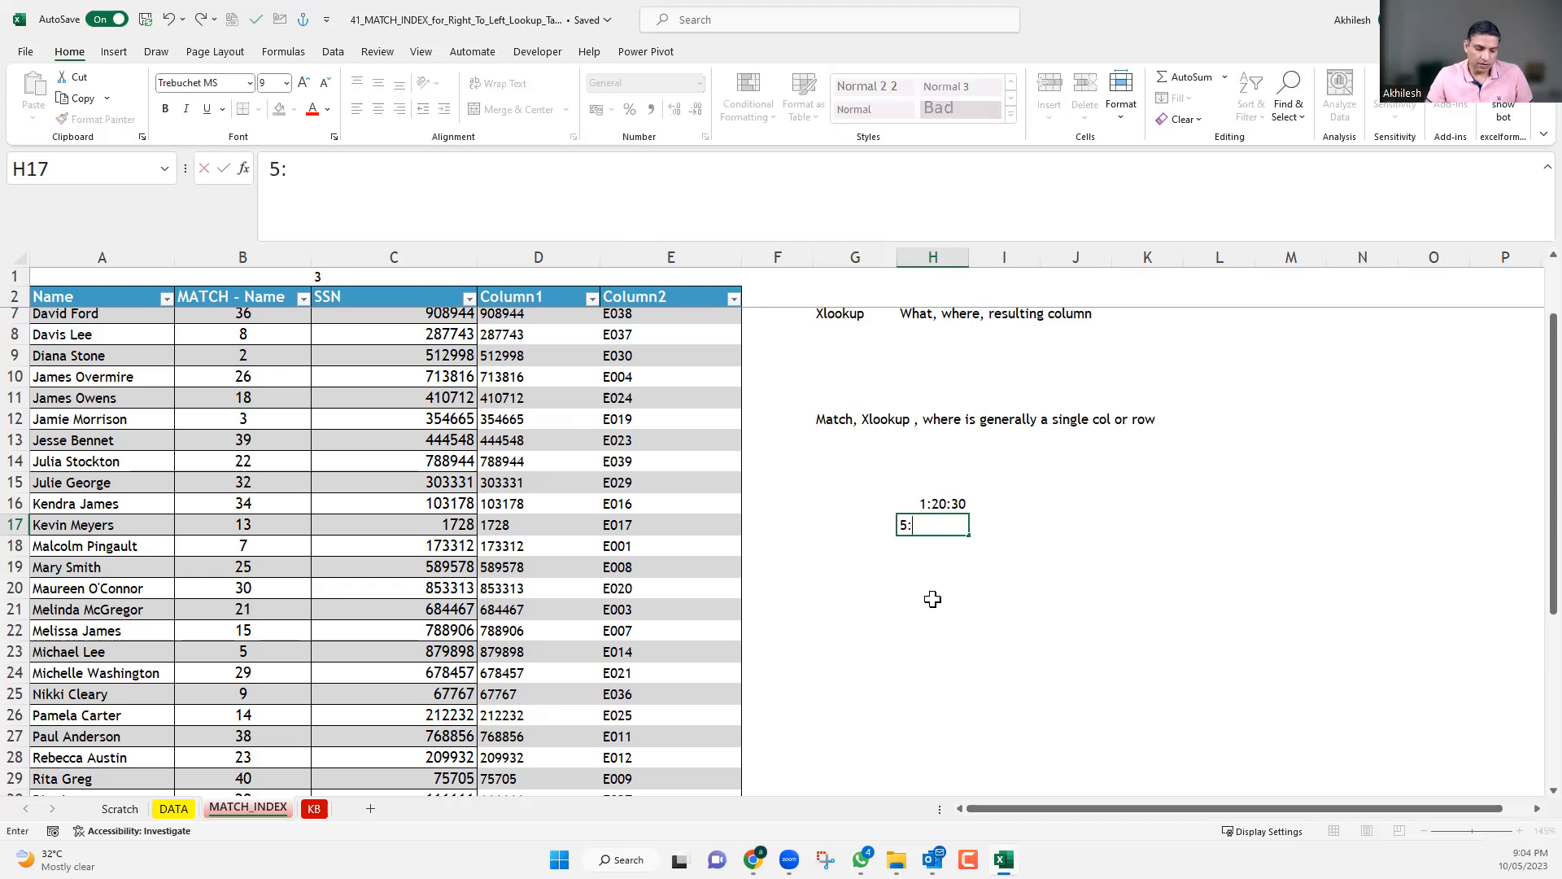
type("30")
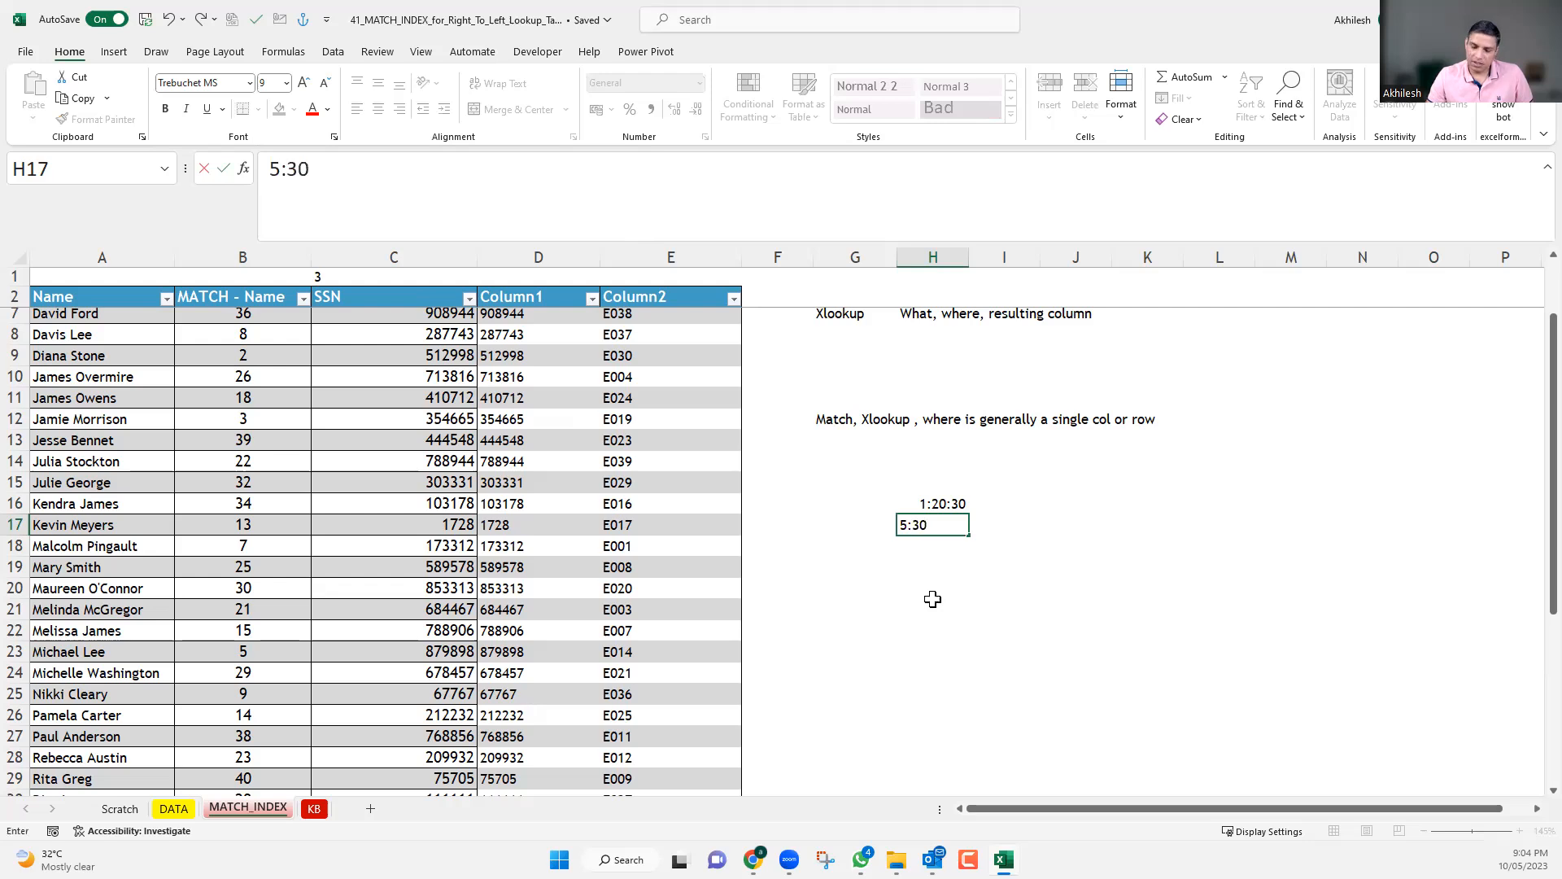
type(":00")
key("Return")
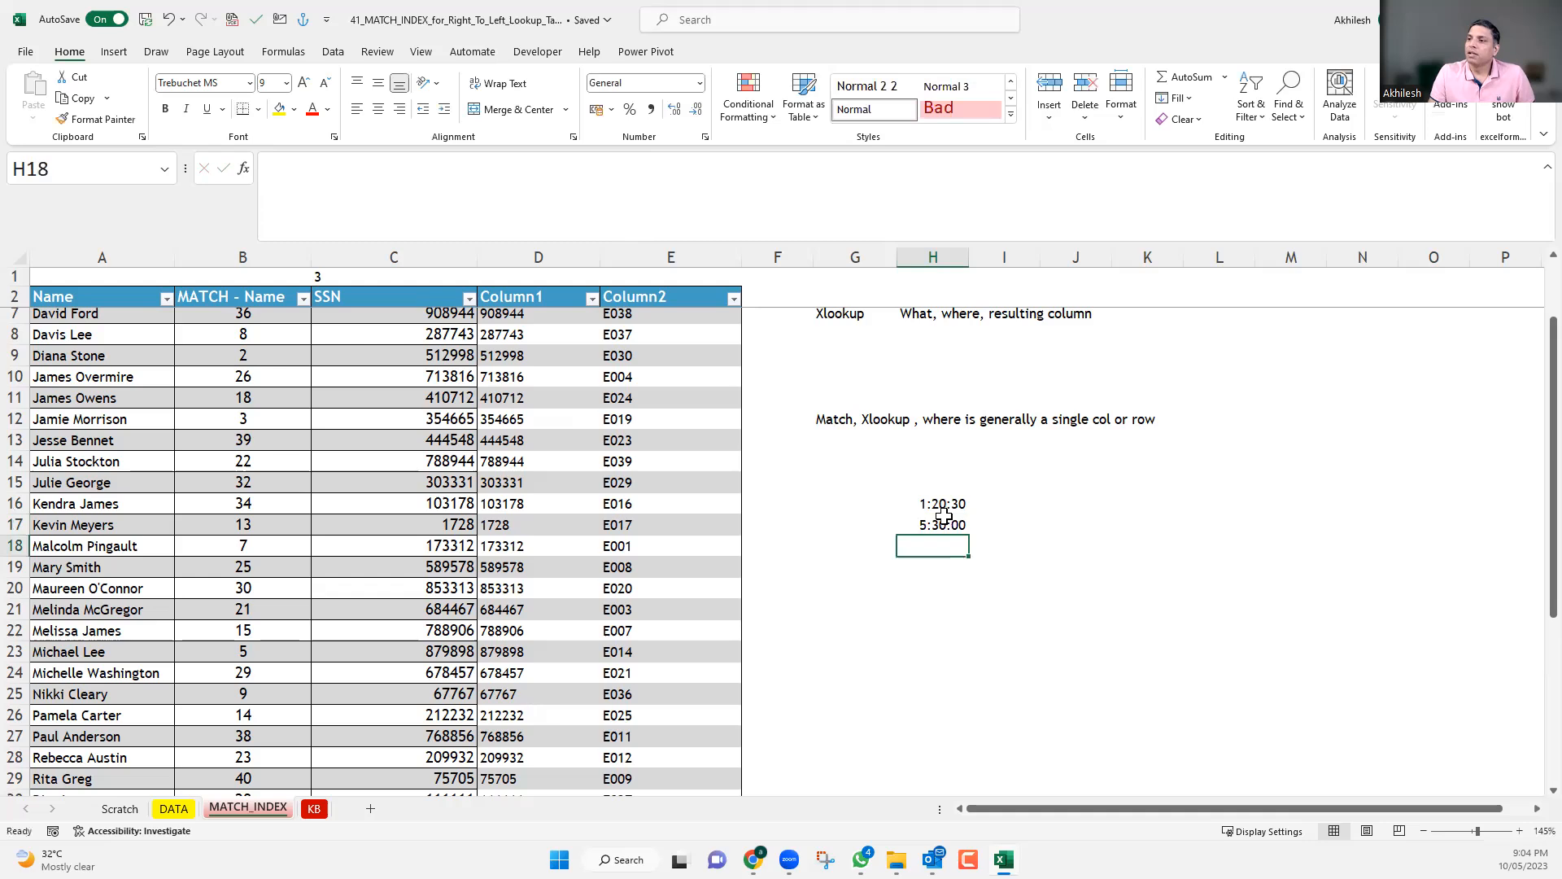
left_click(941, 503)
left_click_drag(940, 523, 940, 525)
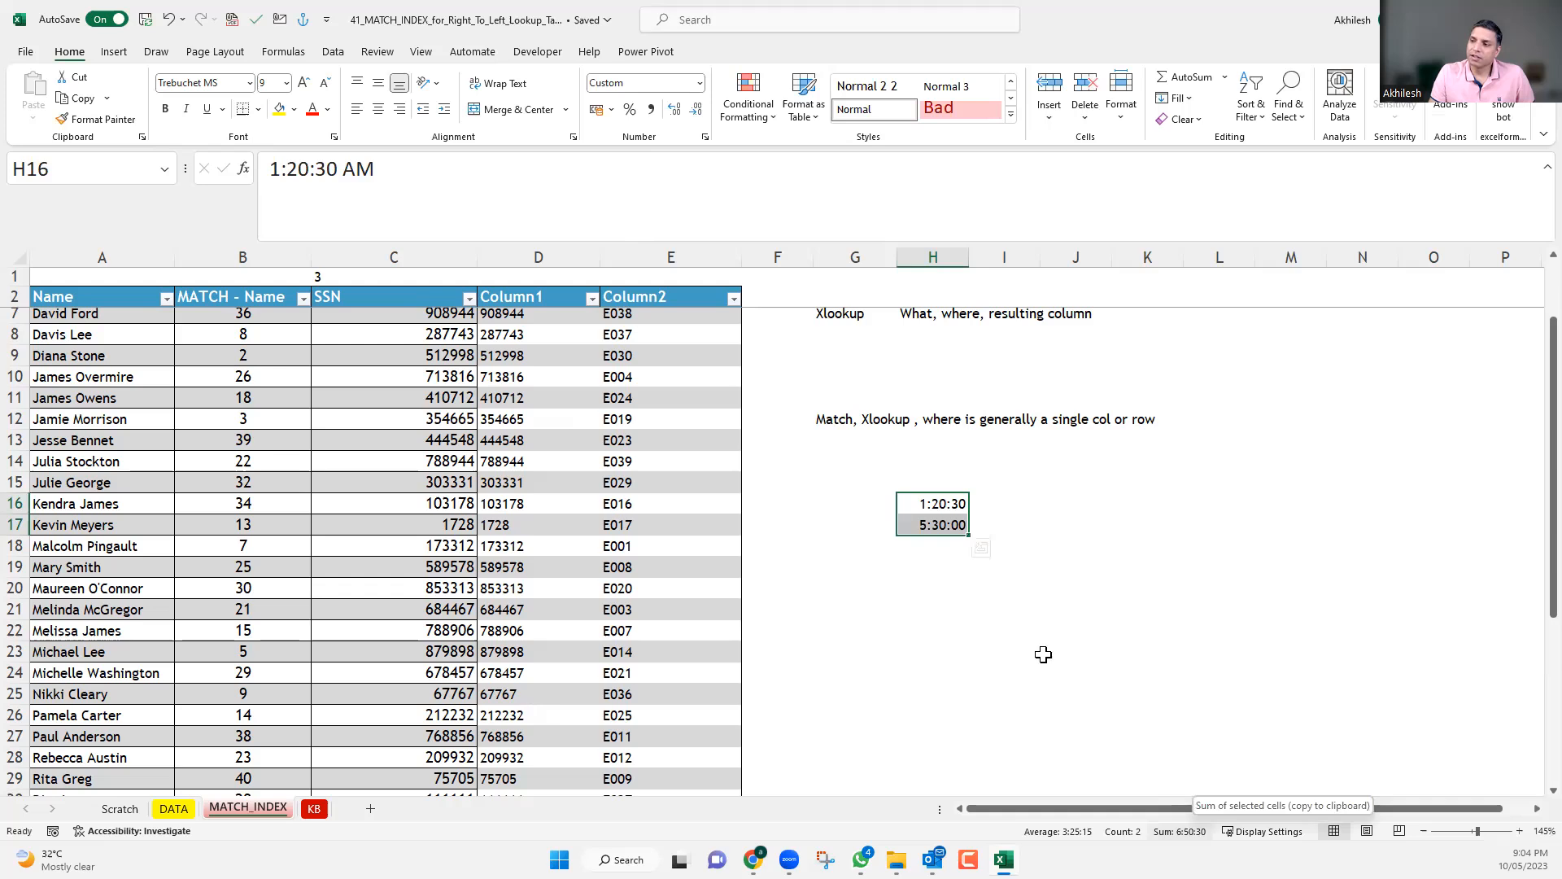
Try to change the time in H17 to 25:30:00 AM.
key("Down")
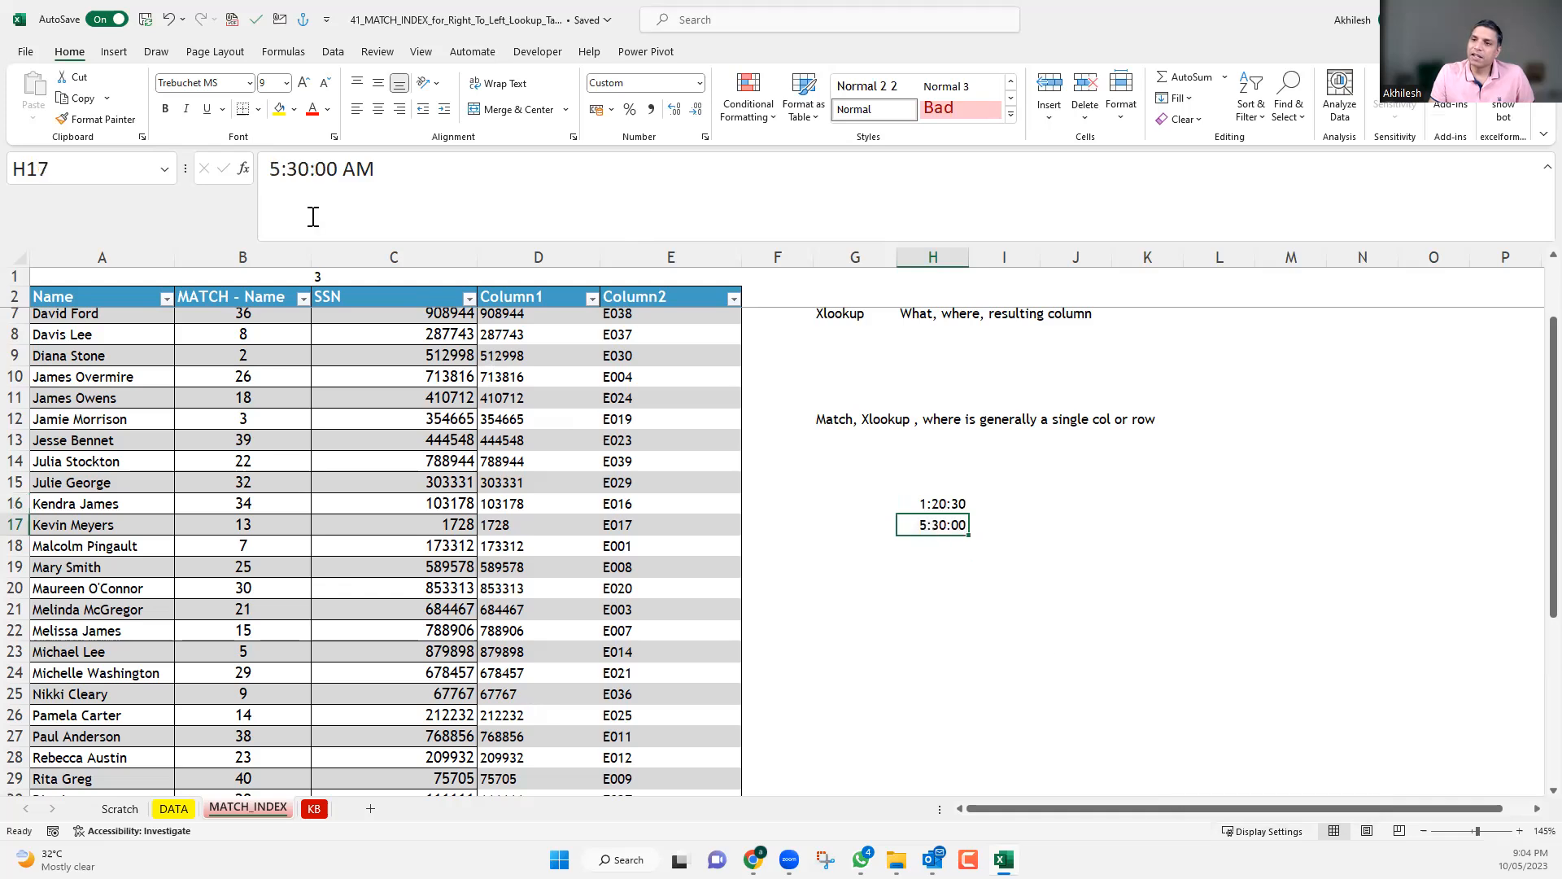
left_click(271, 169)
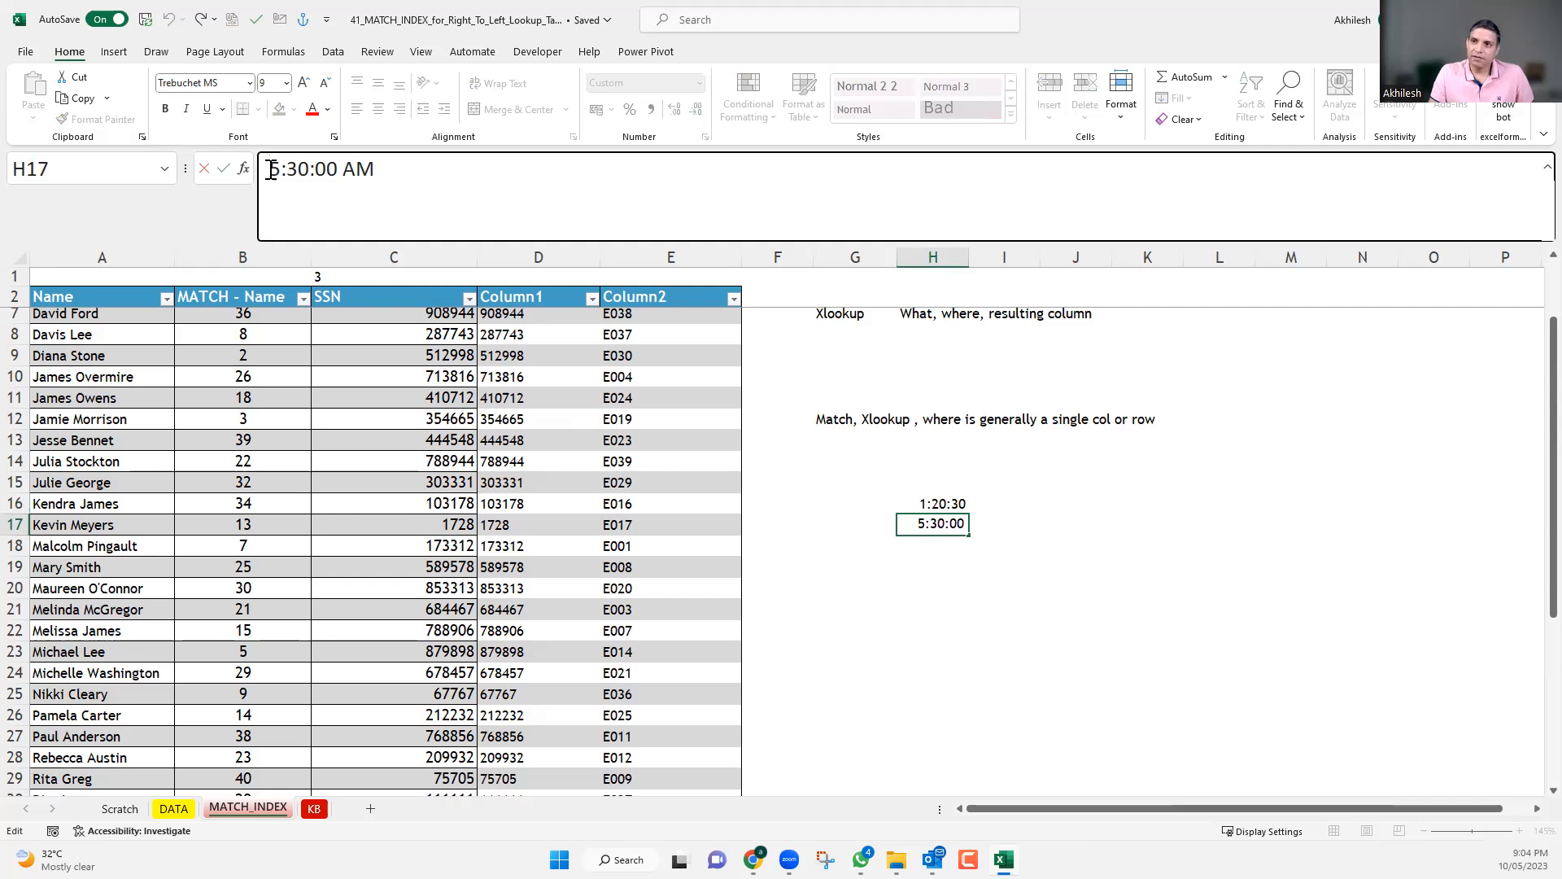
type("2")
key("Return")
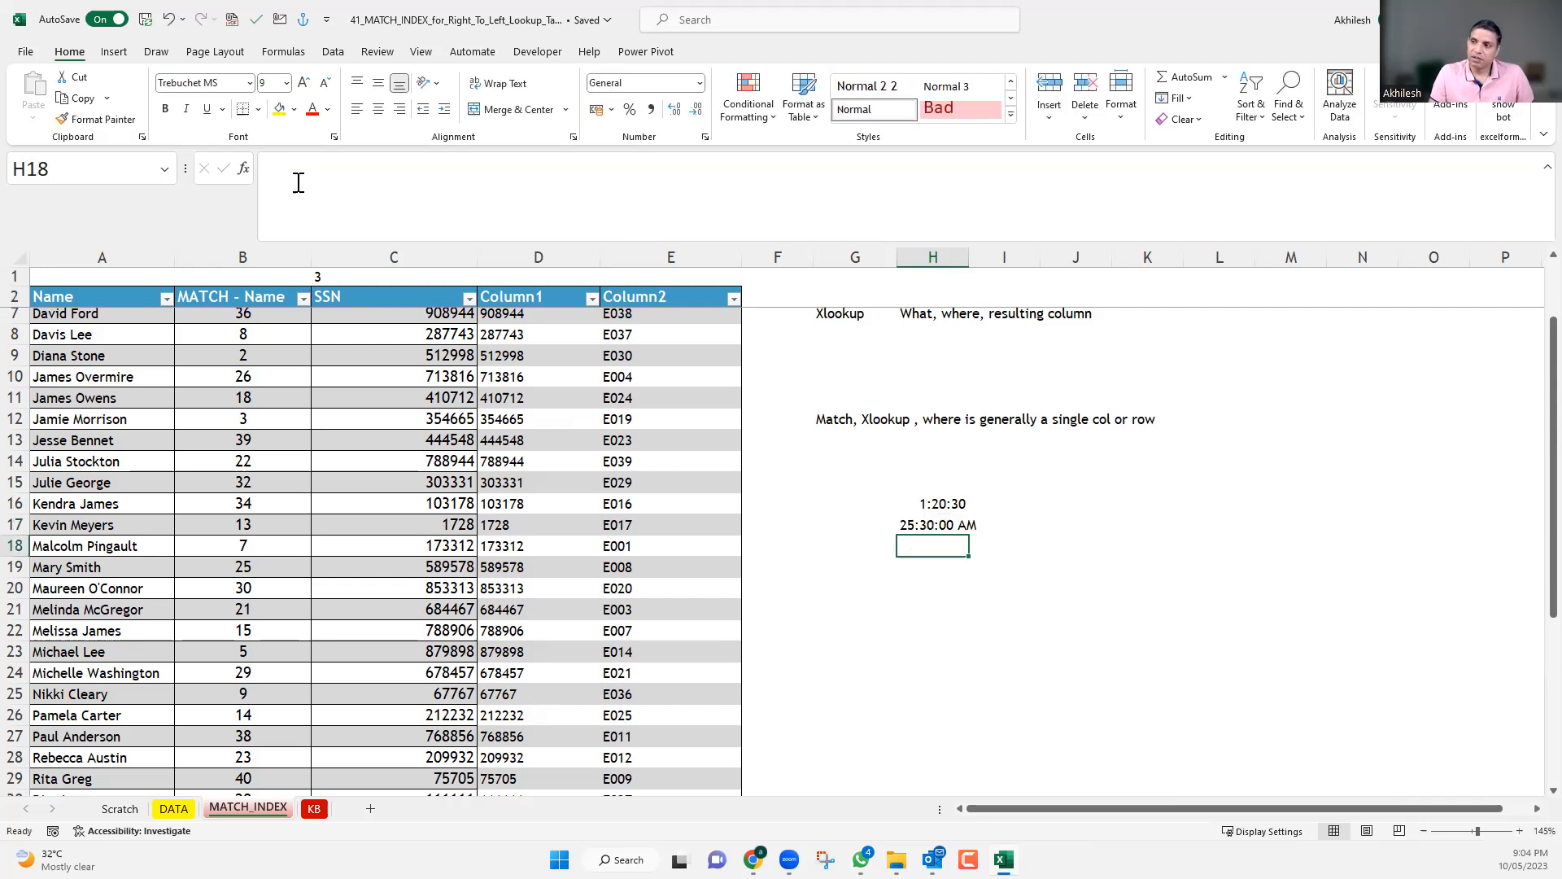
Inspect the leading 2 and the AM suffix of the entry in H17, and undo the last change to that cell.
key("Up")
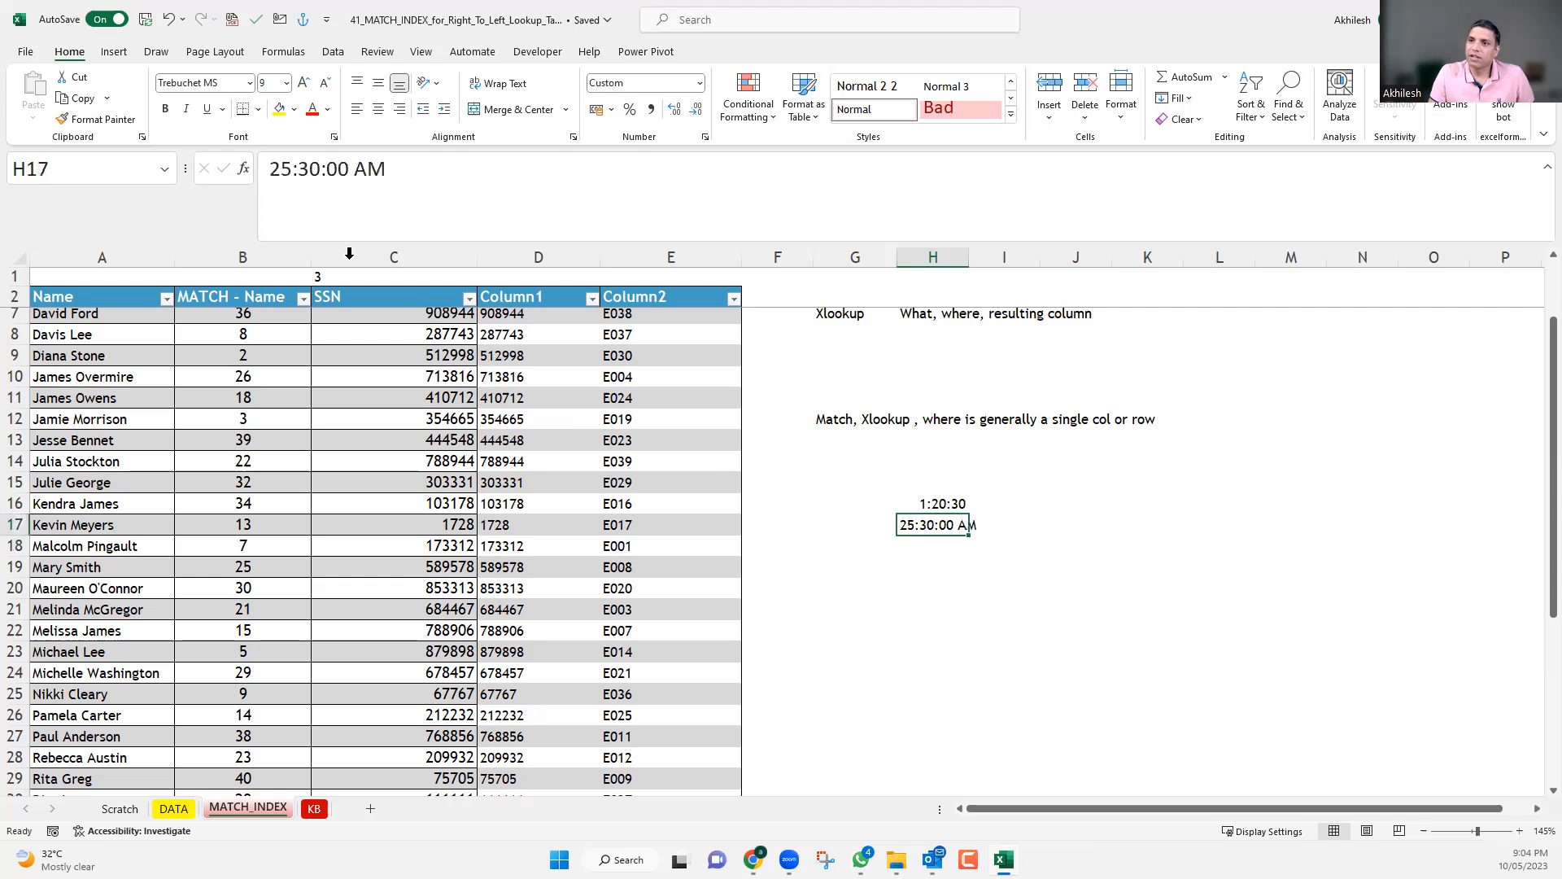
left_click(273, 167)
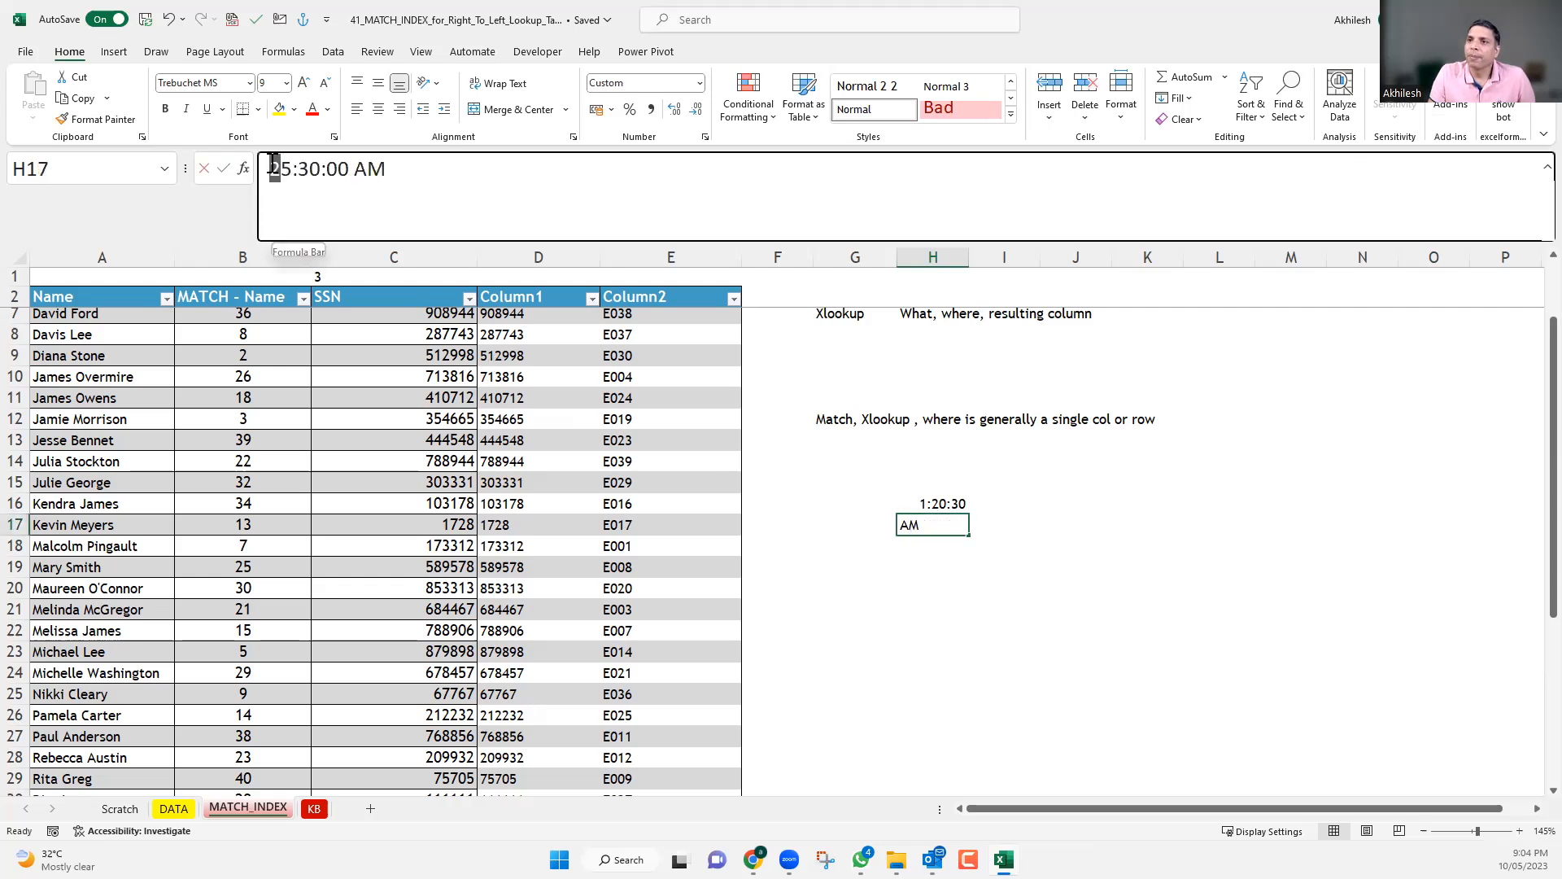
left_click_drag(271, 168, 281, 168)
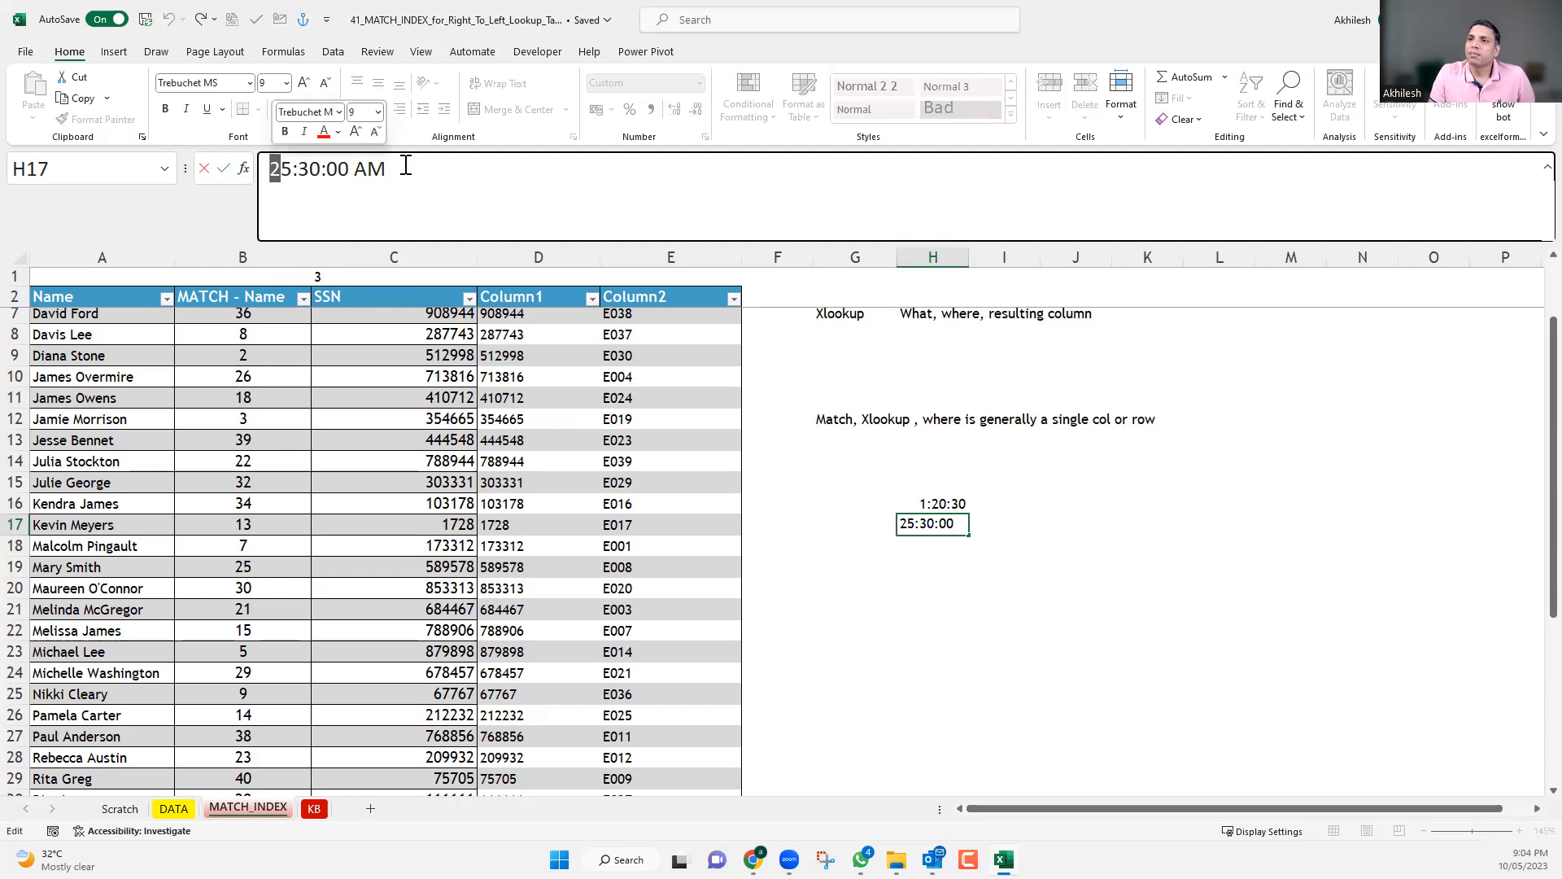
double_click(352, 168)
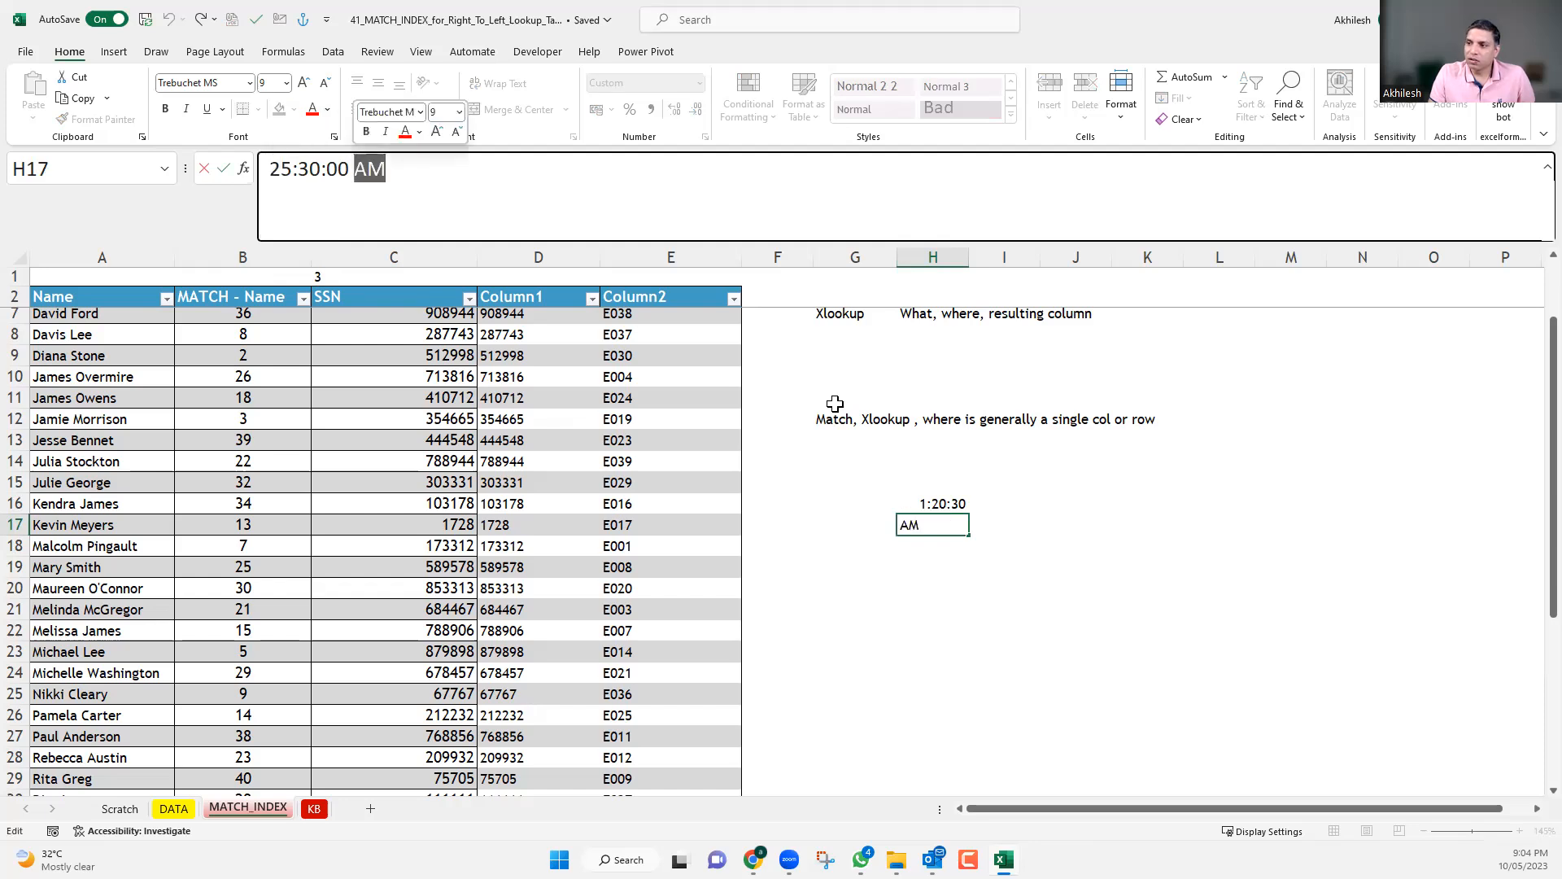
key("Escape")
key("Down")
key("Down")
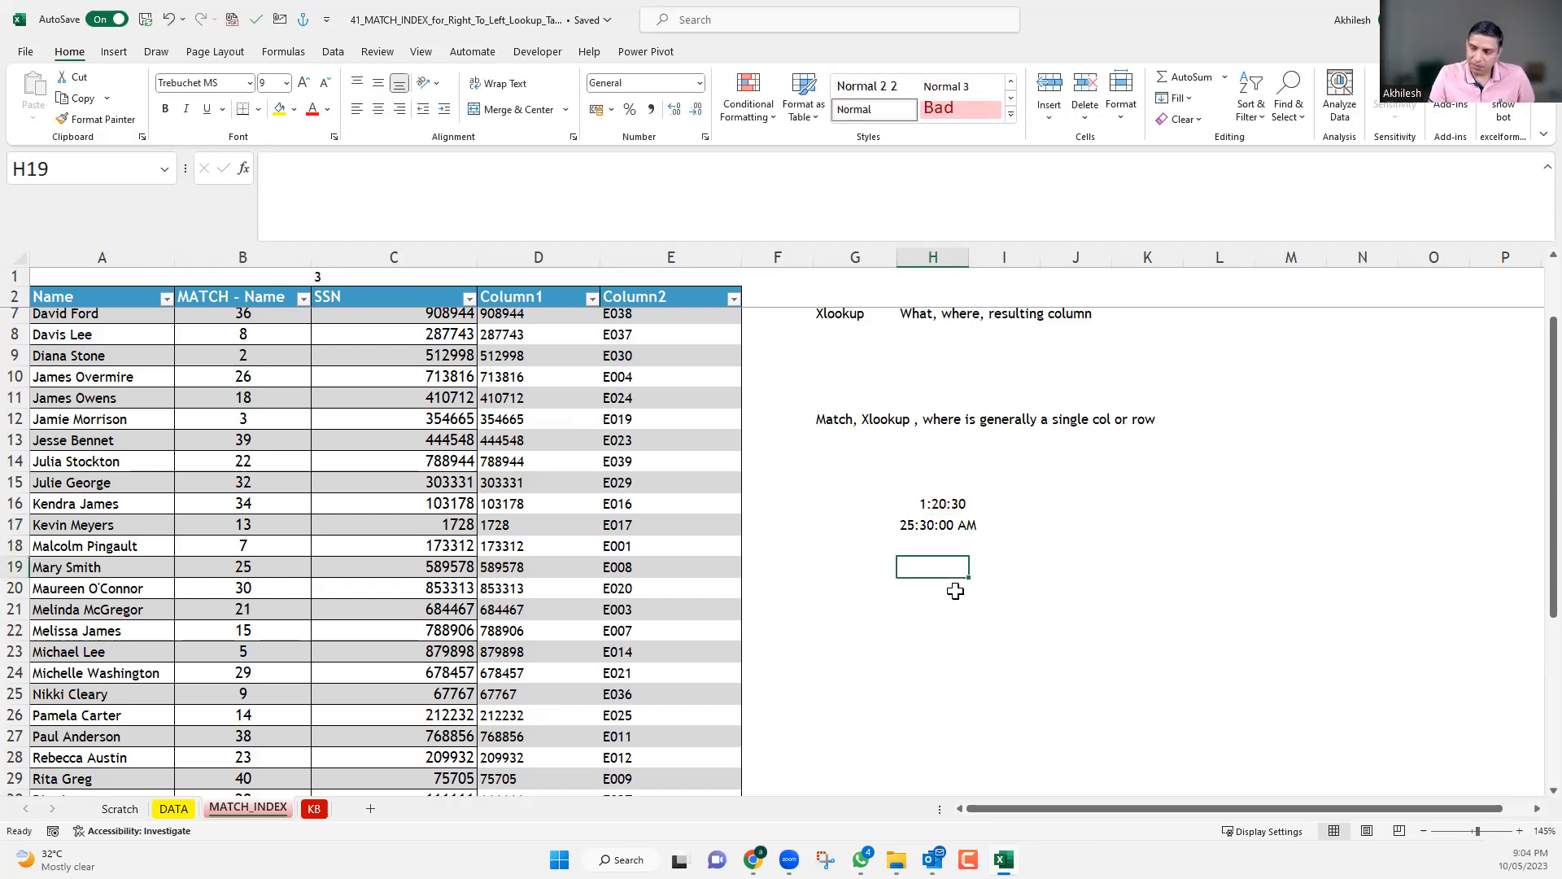
key("ctrl+z")
Examine the AM suffix in H17 and compare the stored time values of H16 and H17.
left_click(373, 173)
double_click(350, 177)
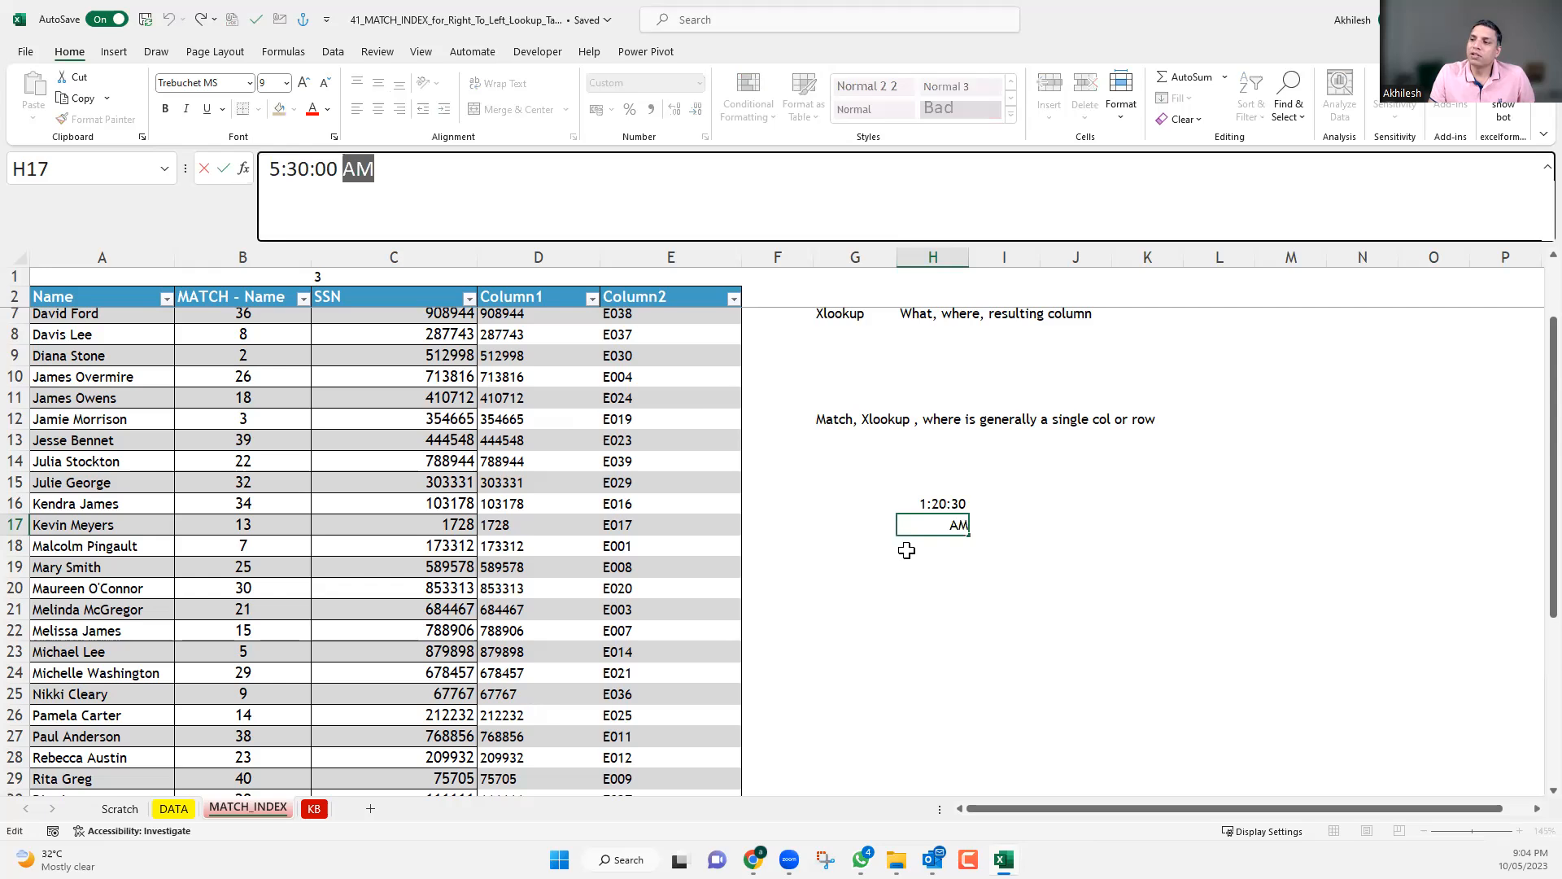
left_click(928, 568)
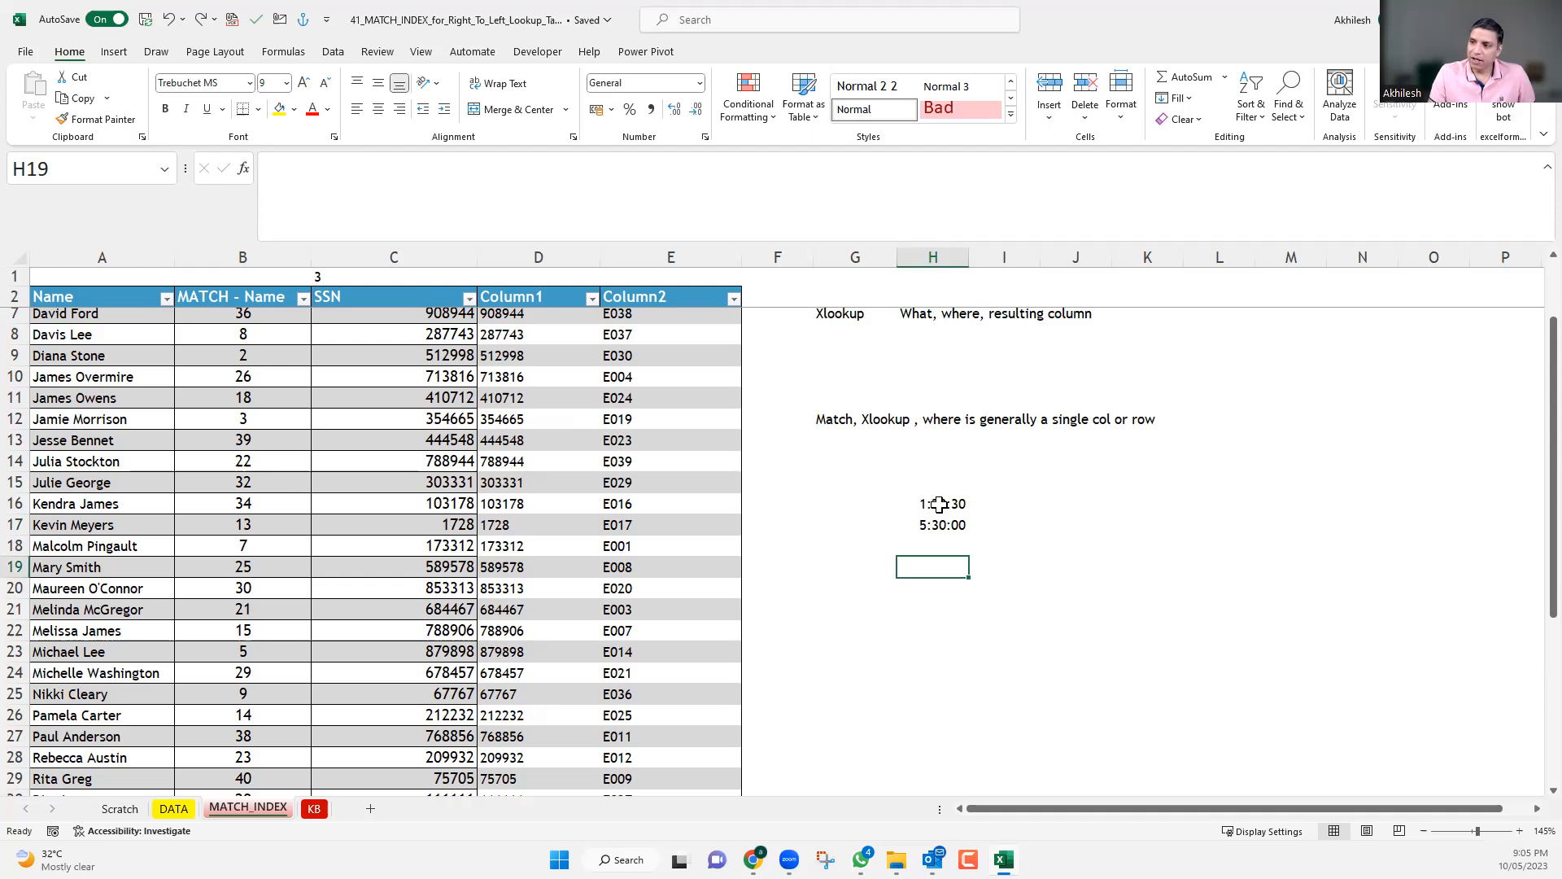
left_click_drag(938, 505, 944, 530)
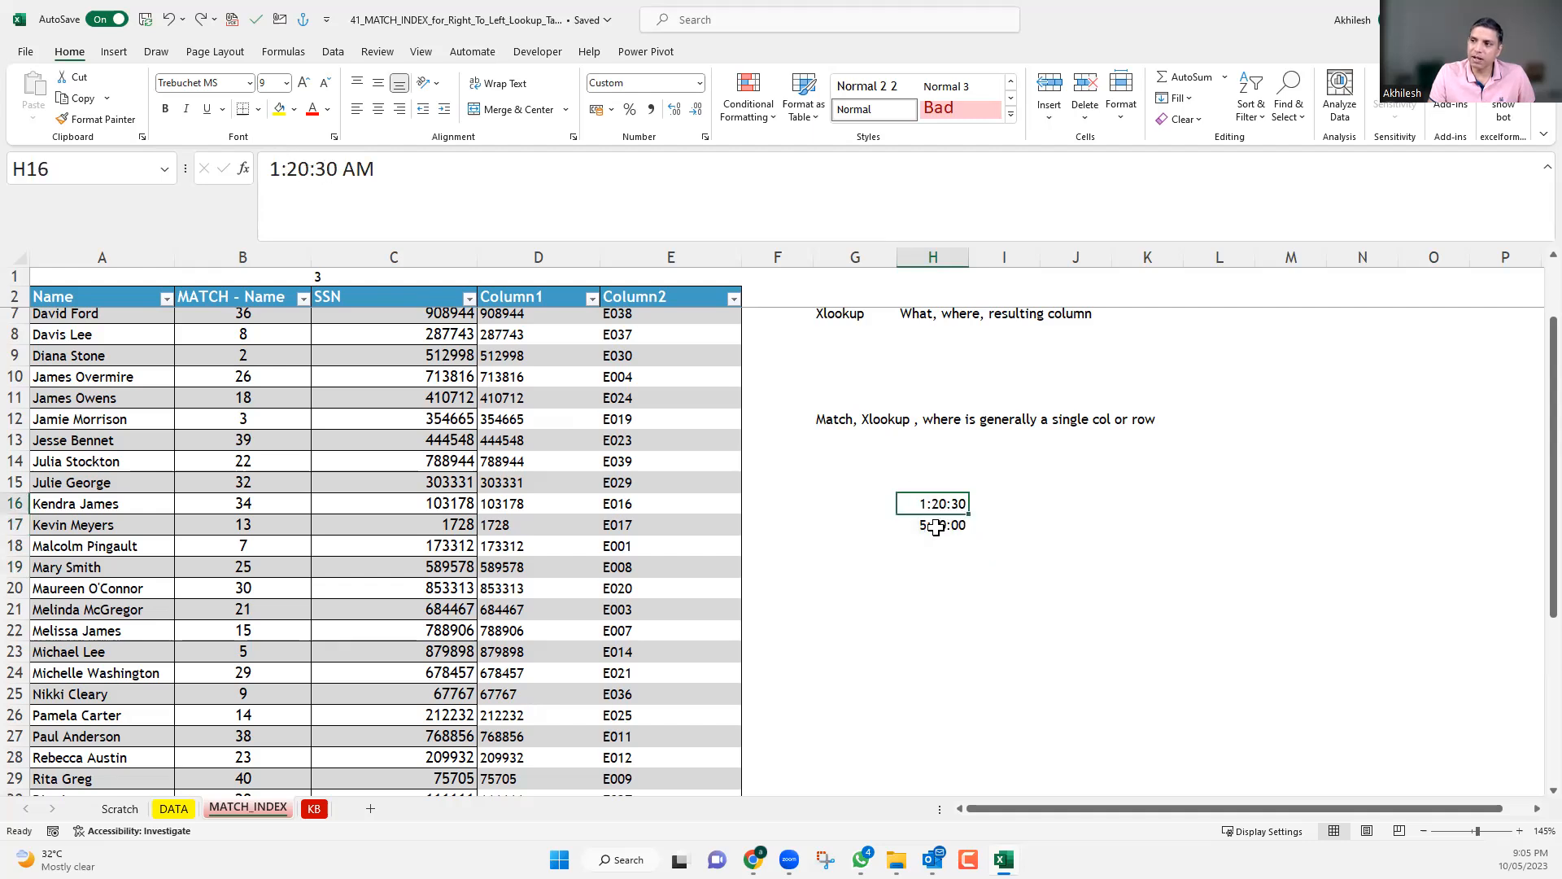
key("Down")
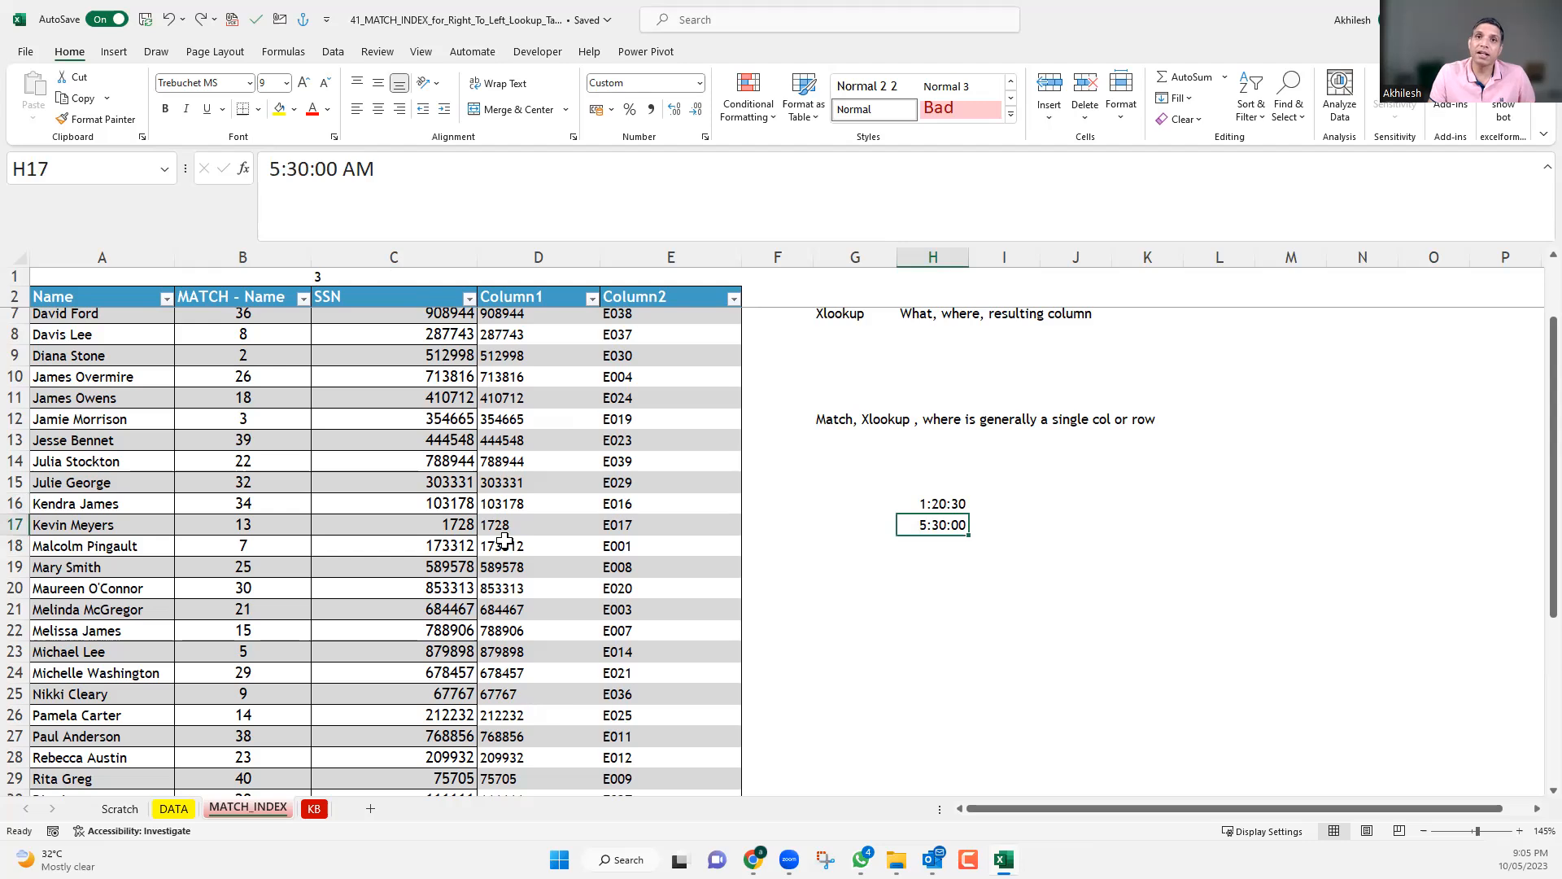
left_click(1006, 602)
Total the times in H16:H17 with a SUM formula in H18.
left_click(943, 548)
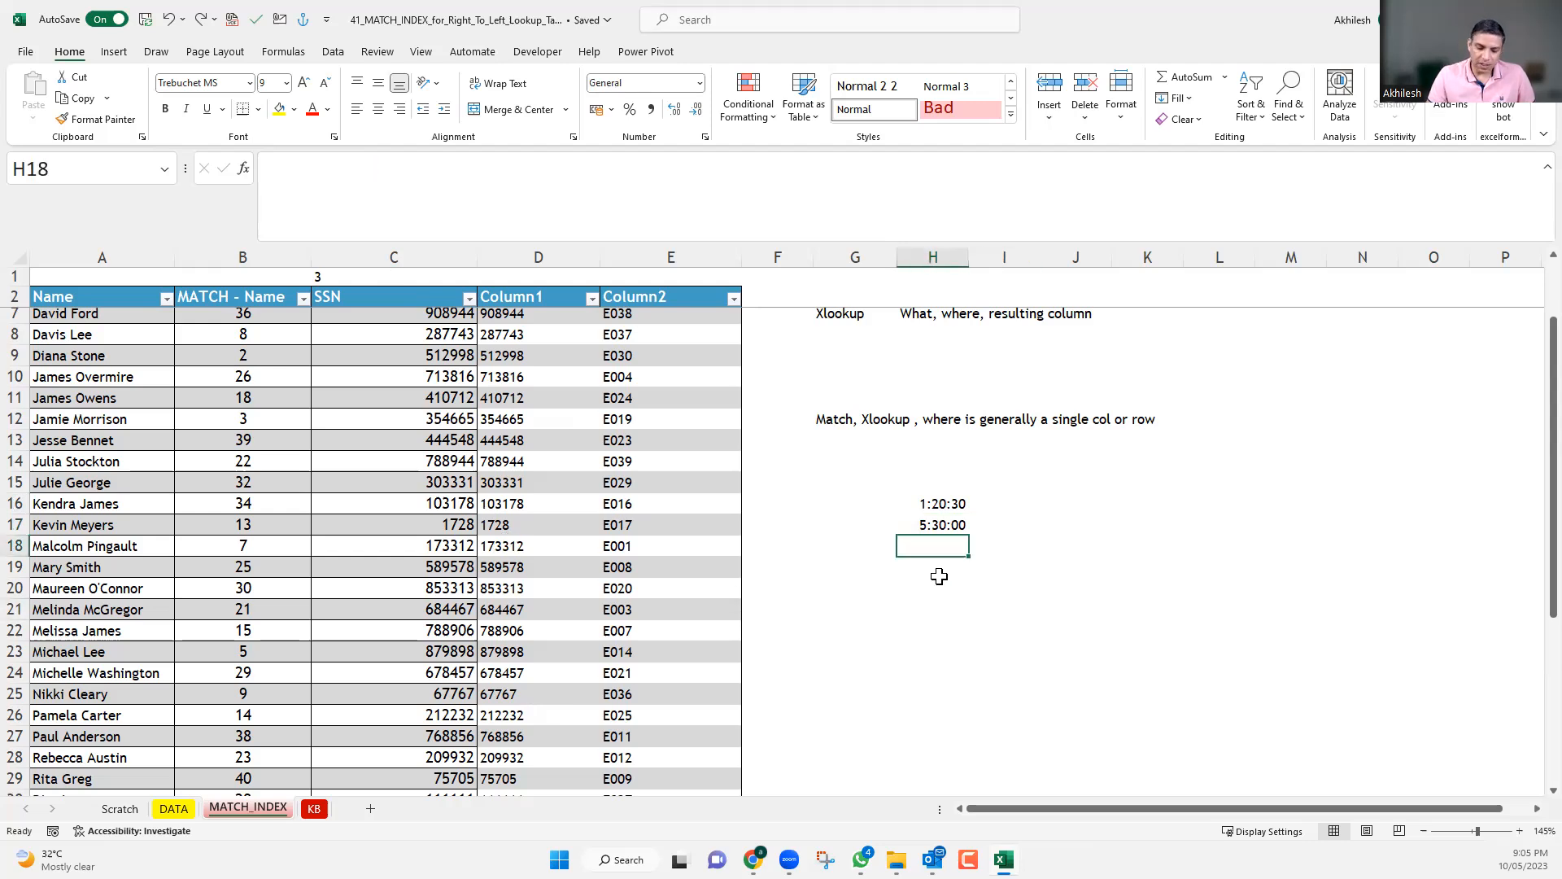
type("=SUM(")
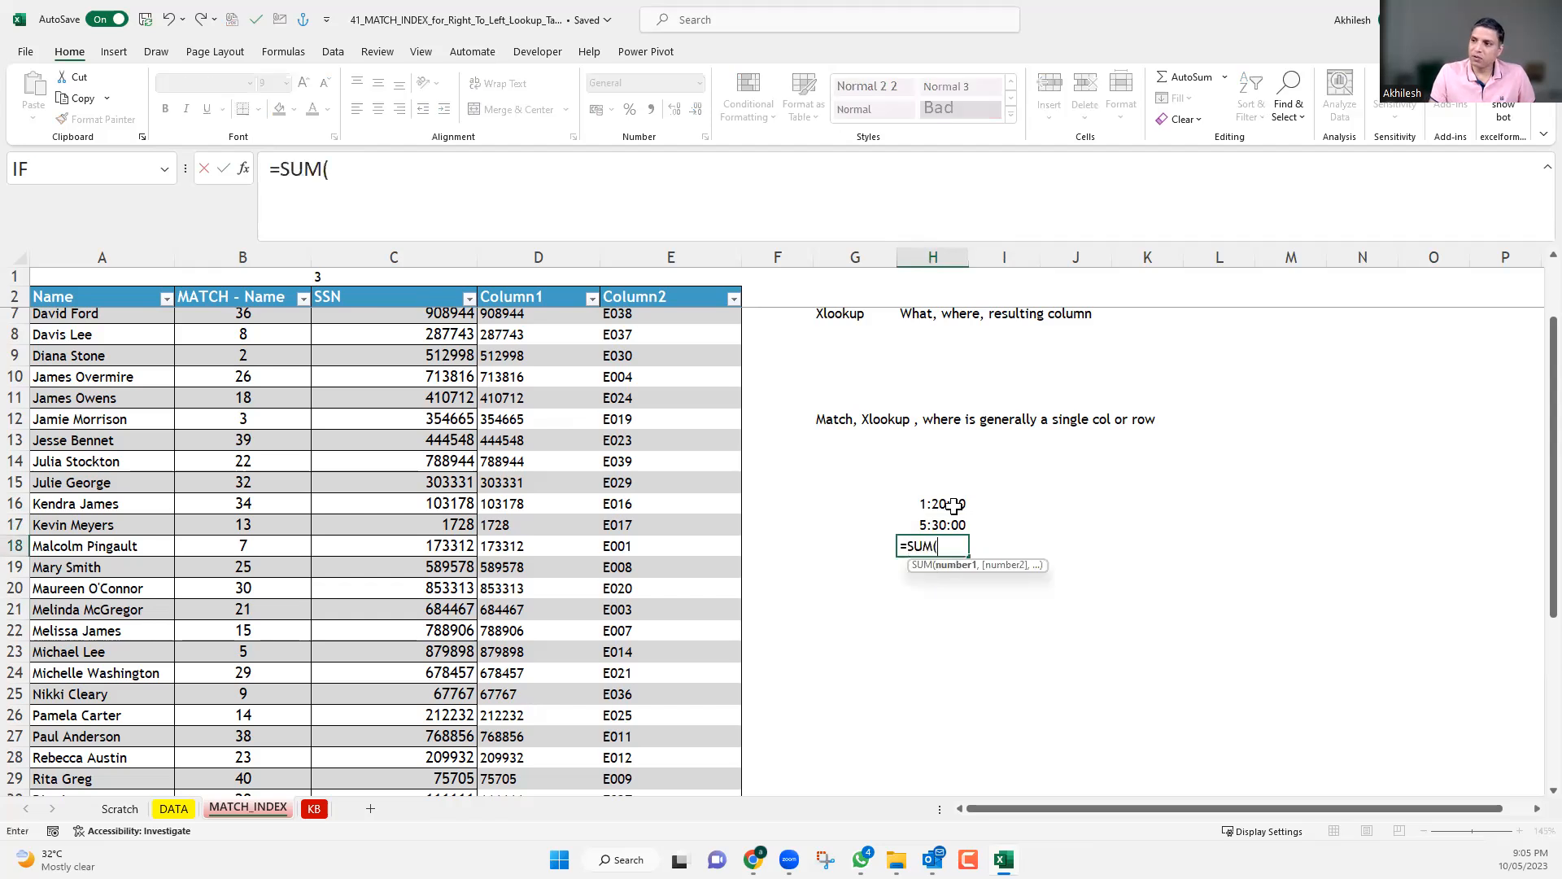
left_click_drag(952, 506, 952, 521)
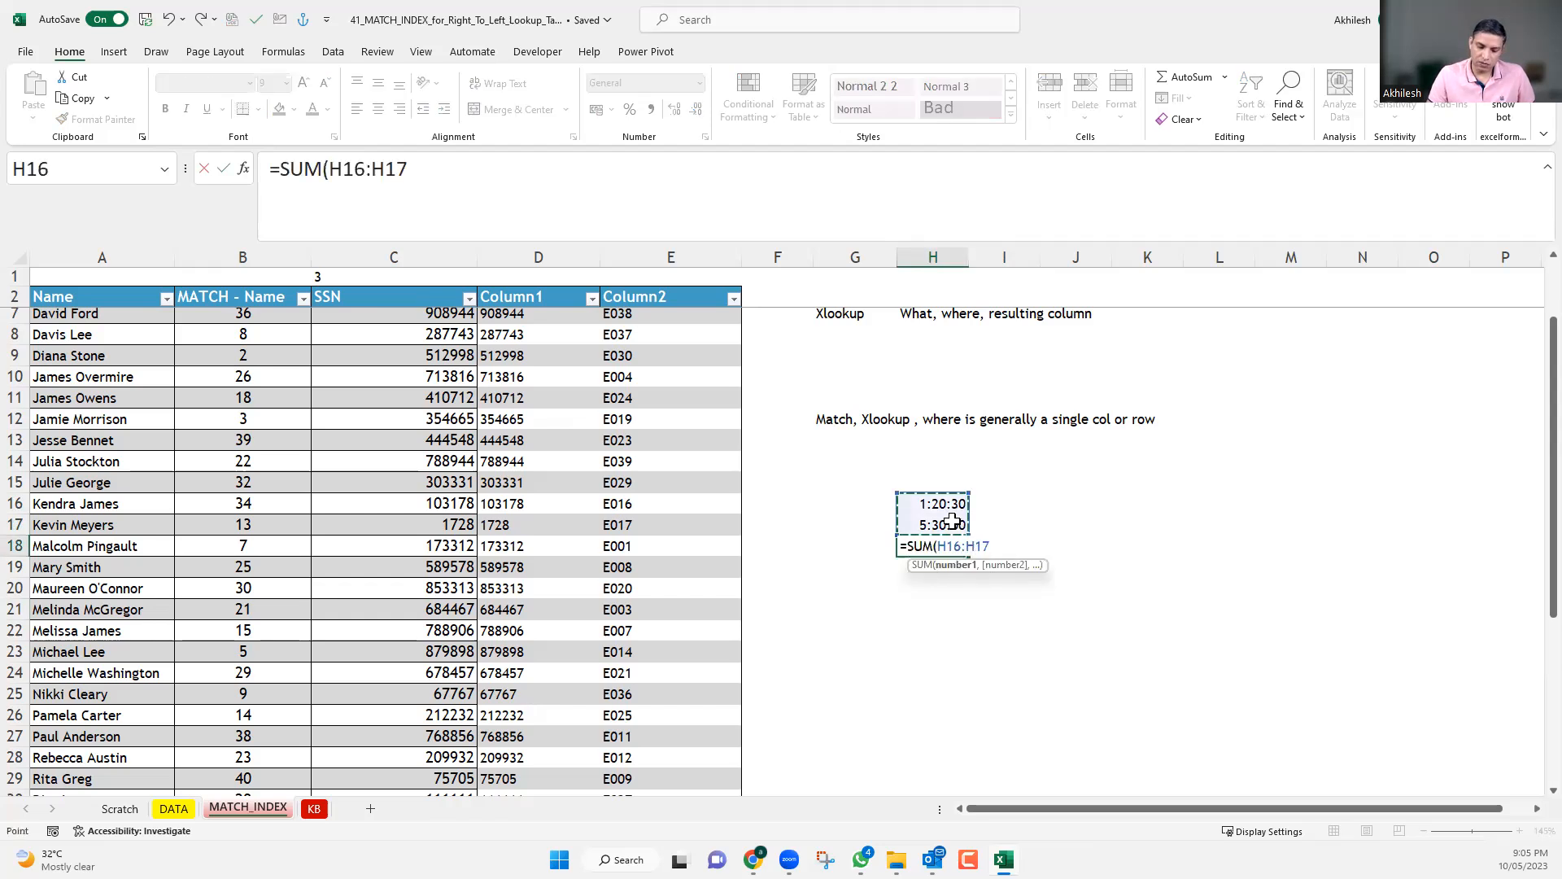
key("Return")
Review the custom number format [h]:mm:ss of the total in H18.
left_click(944, 544)
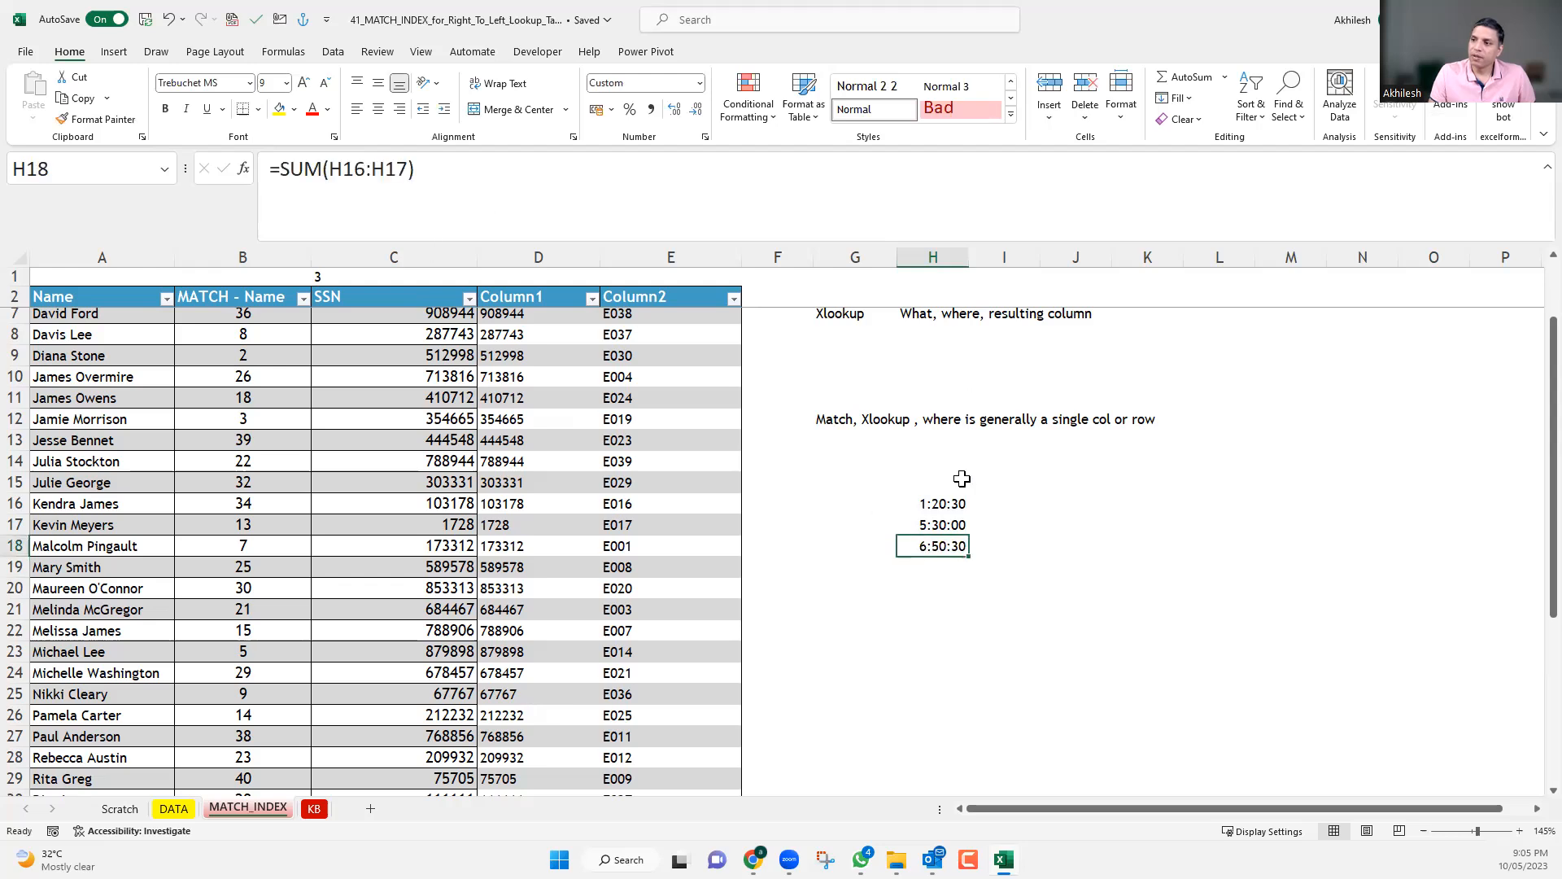
key("ctrl+1")
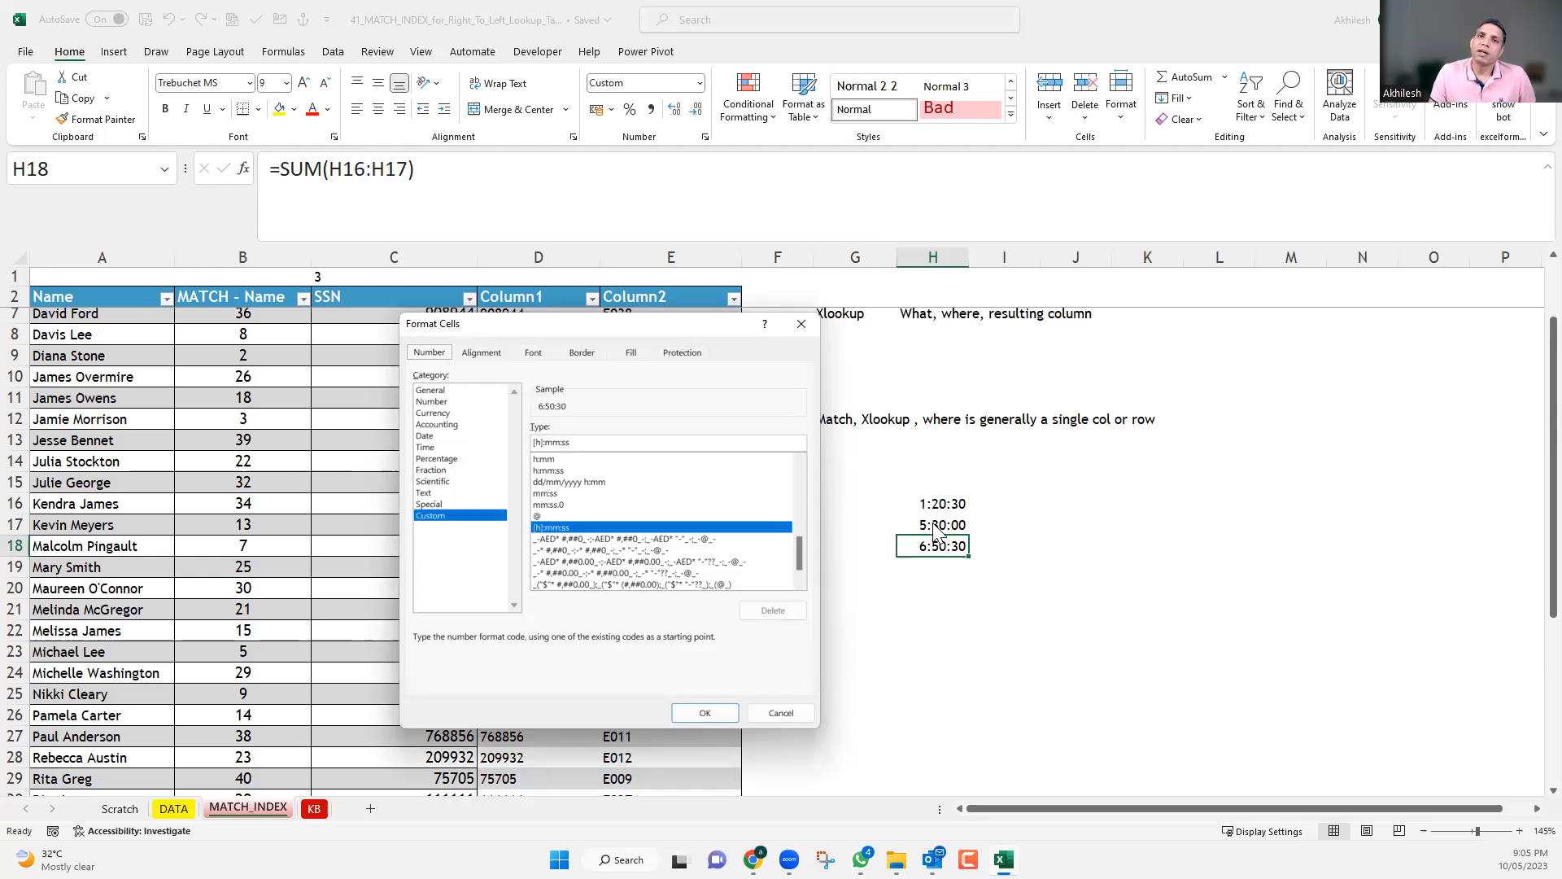
key("Return")
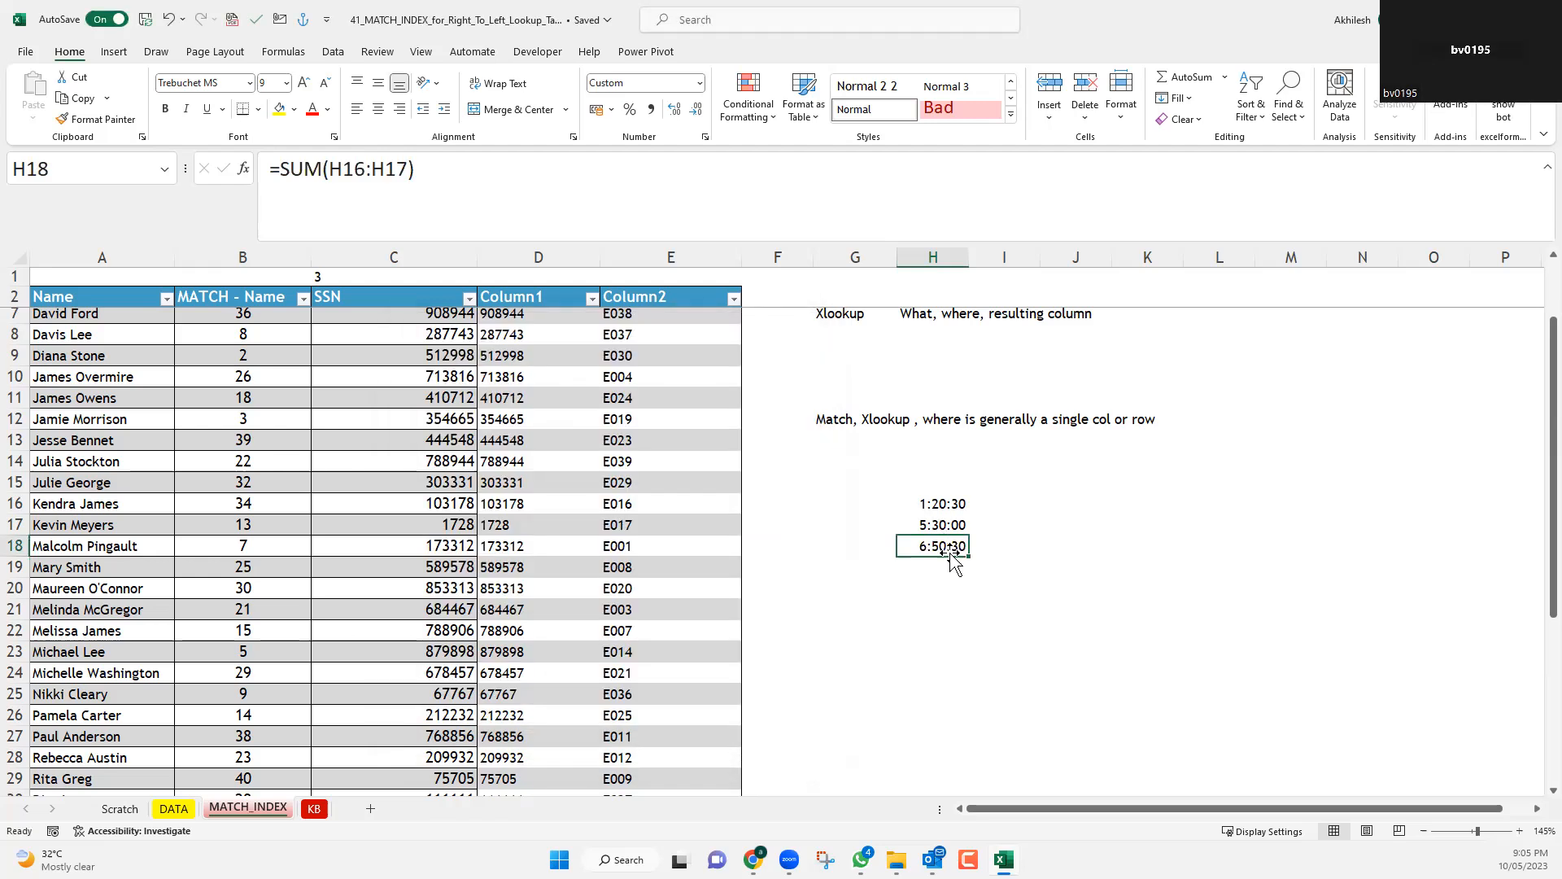
Move the SUM total from H18 to H23 and enter the time 16:25:00 in H18.
left_click_drag(956, 630, 955, 648)
left_click(941, 551)
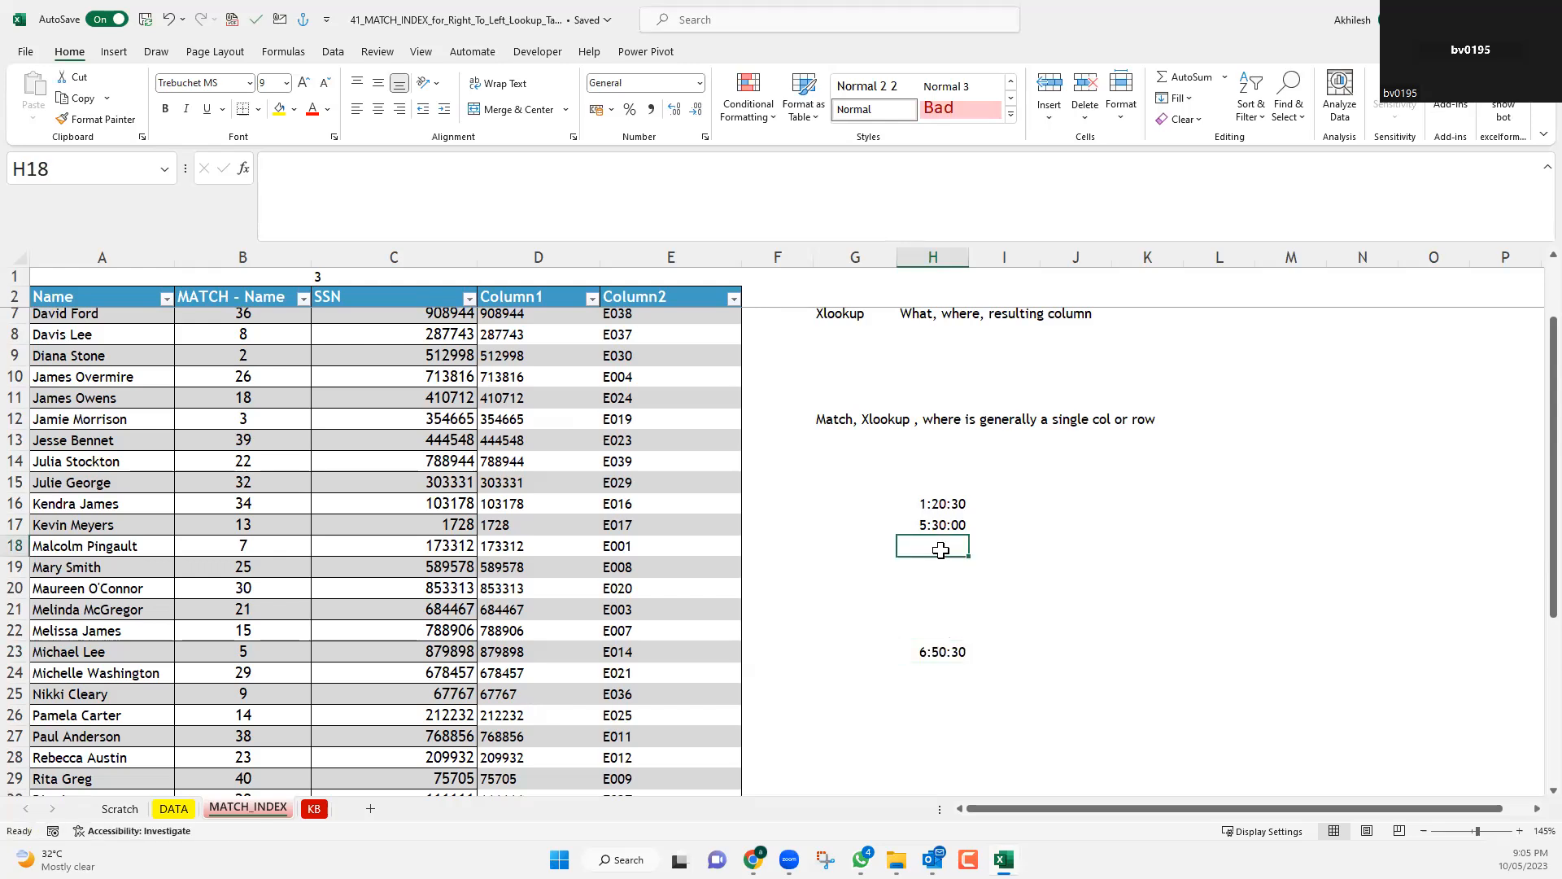
type("16")
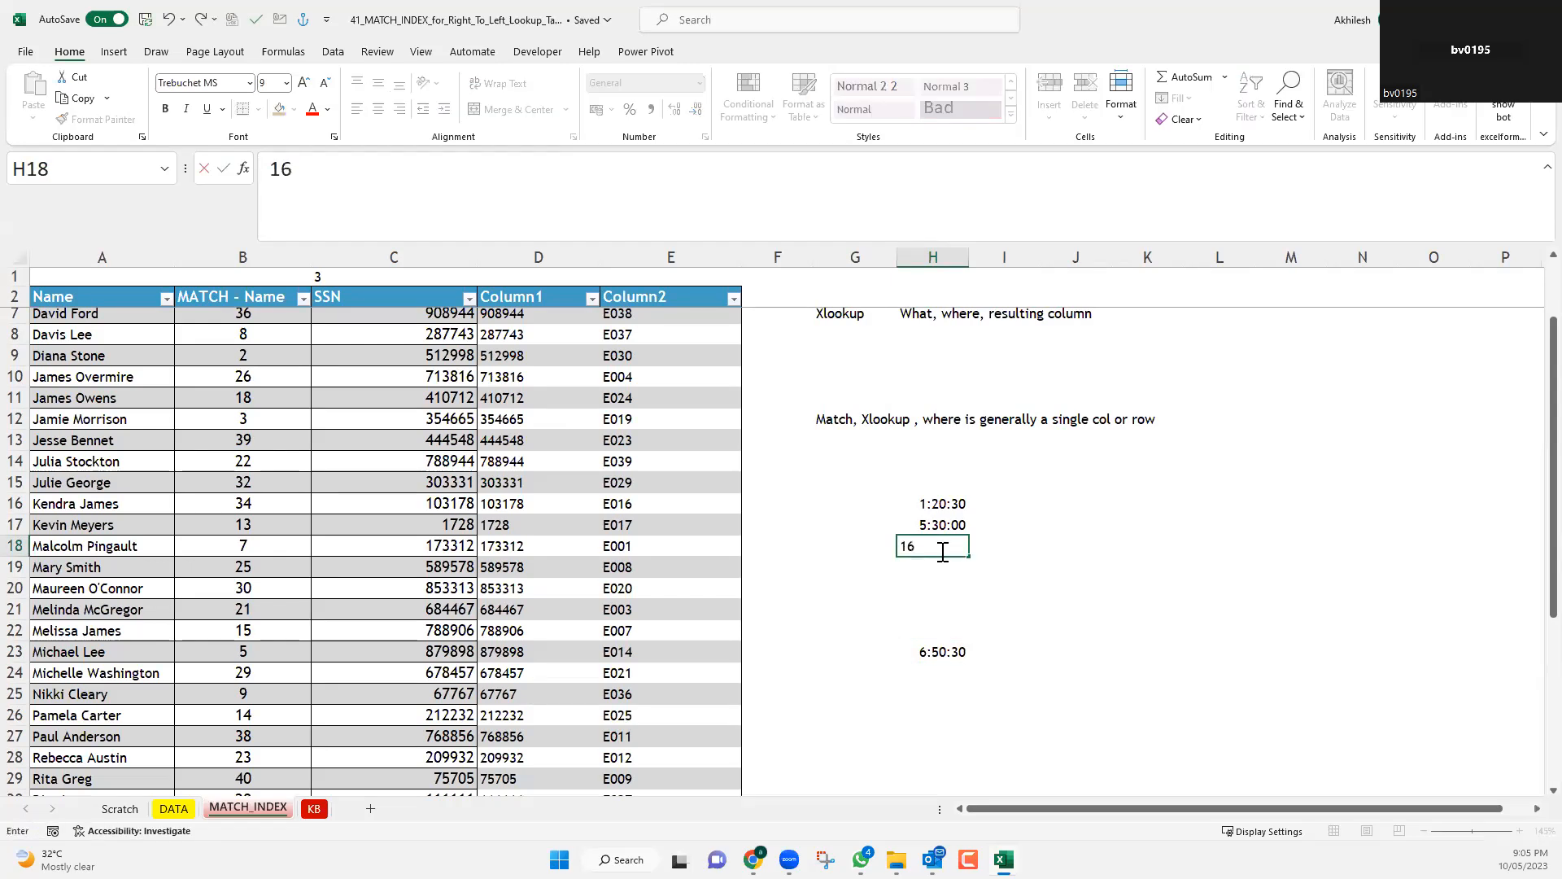
type(":")
type("2")
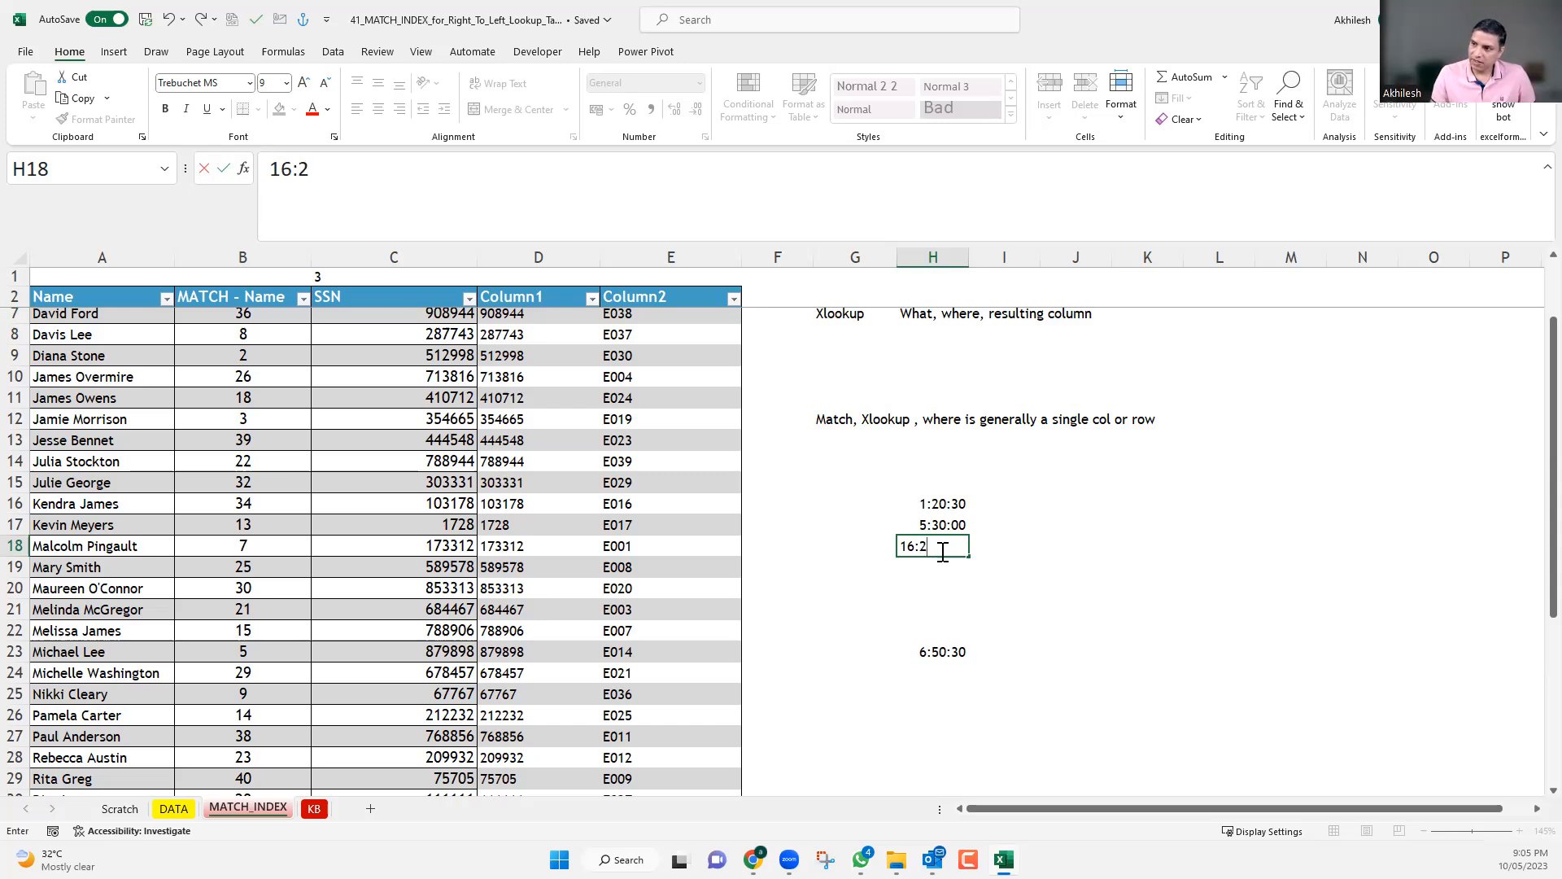
type("5:0")
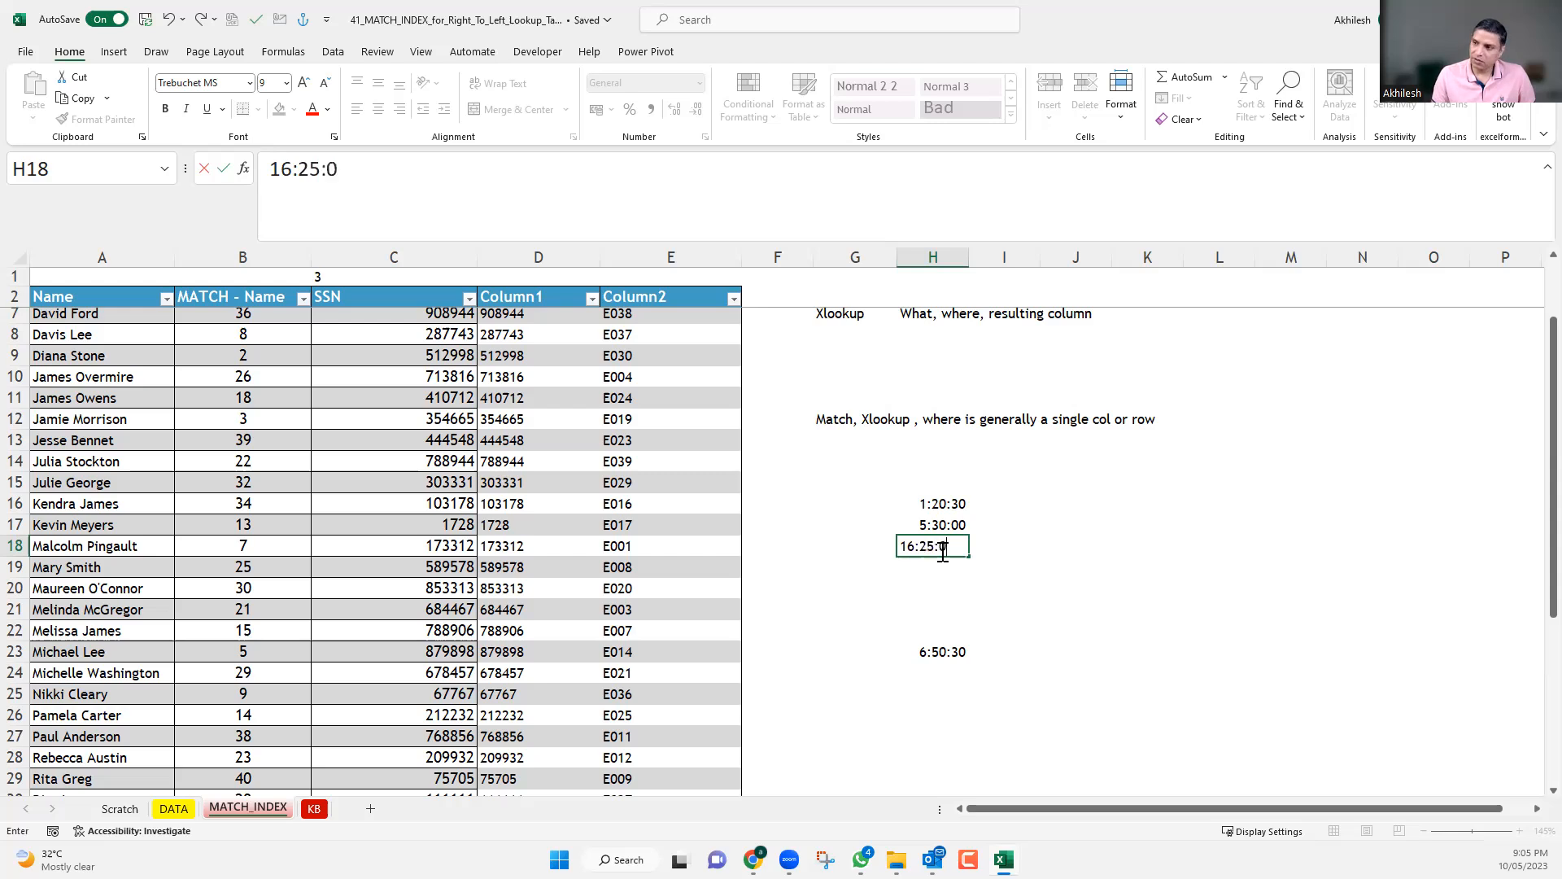
key("Return")
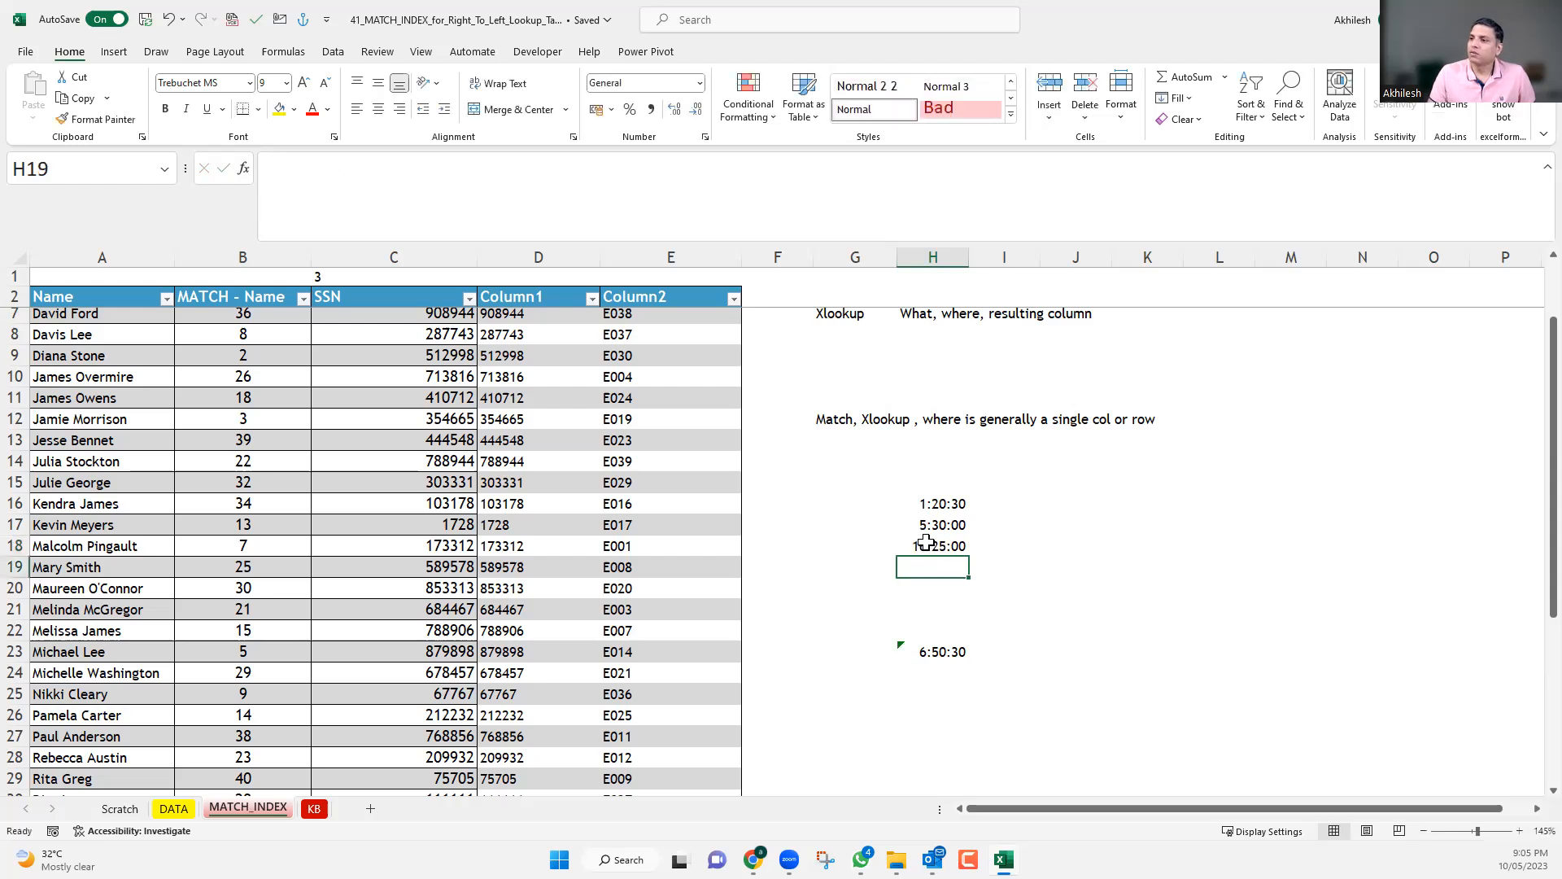
Check the times in H17 and H18 and extend the SUM formula in H23 to cover H16:H18.
key("Up")
key("Up")
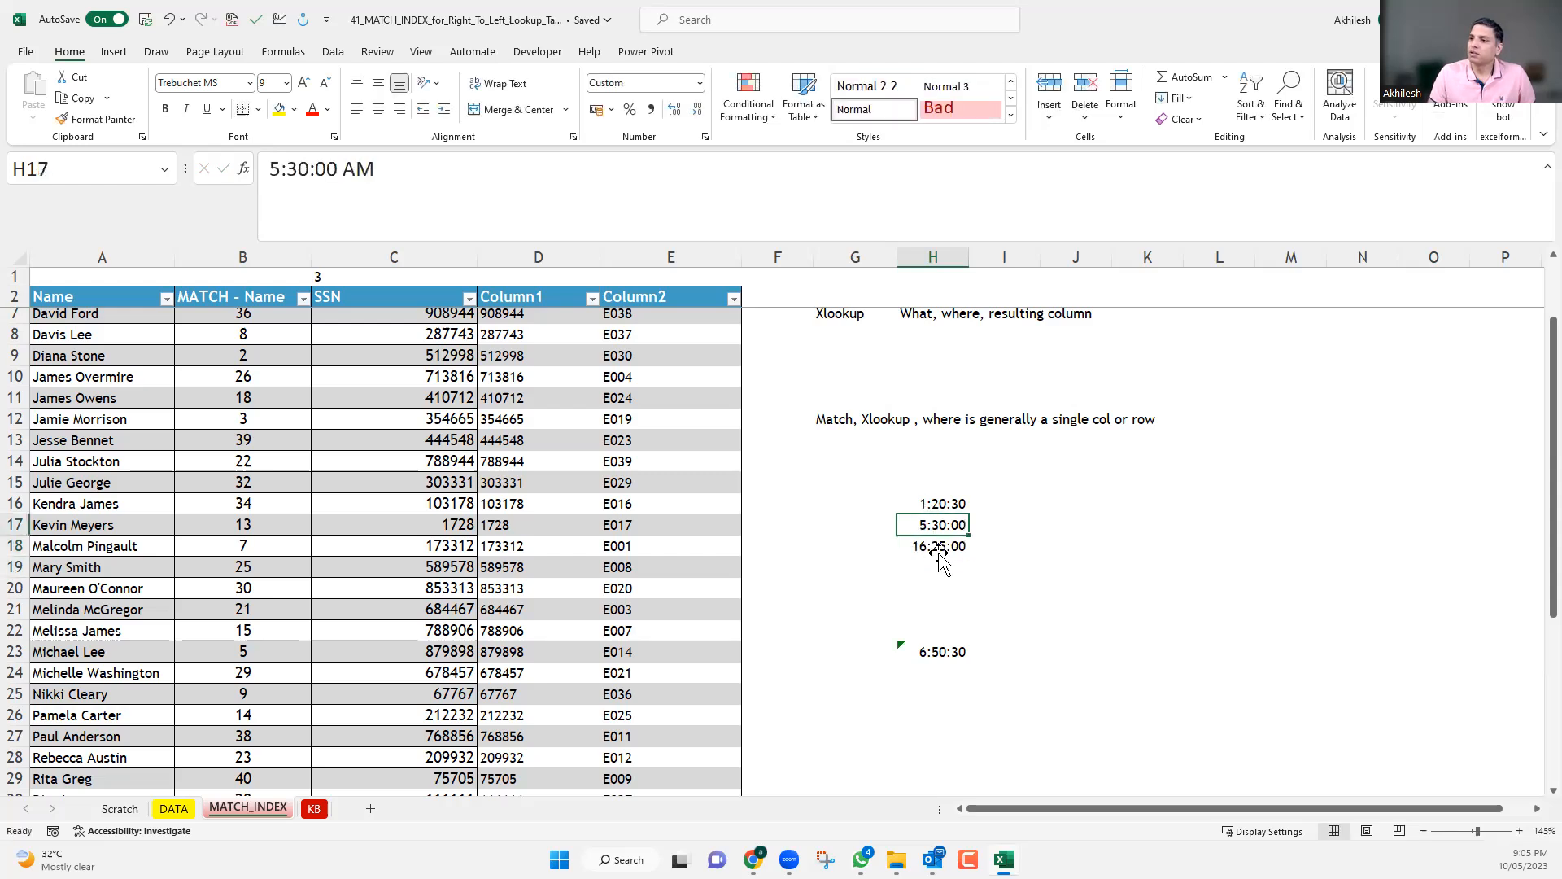
left_click(939, 551)
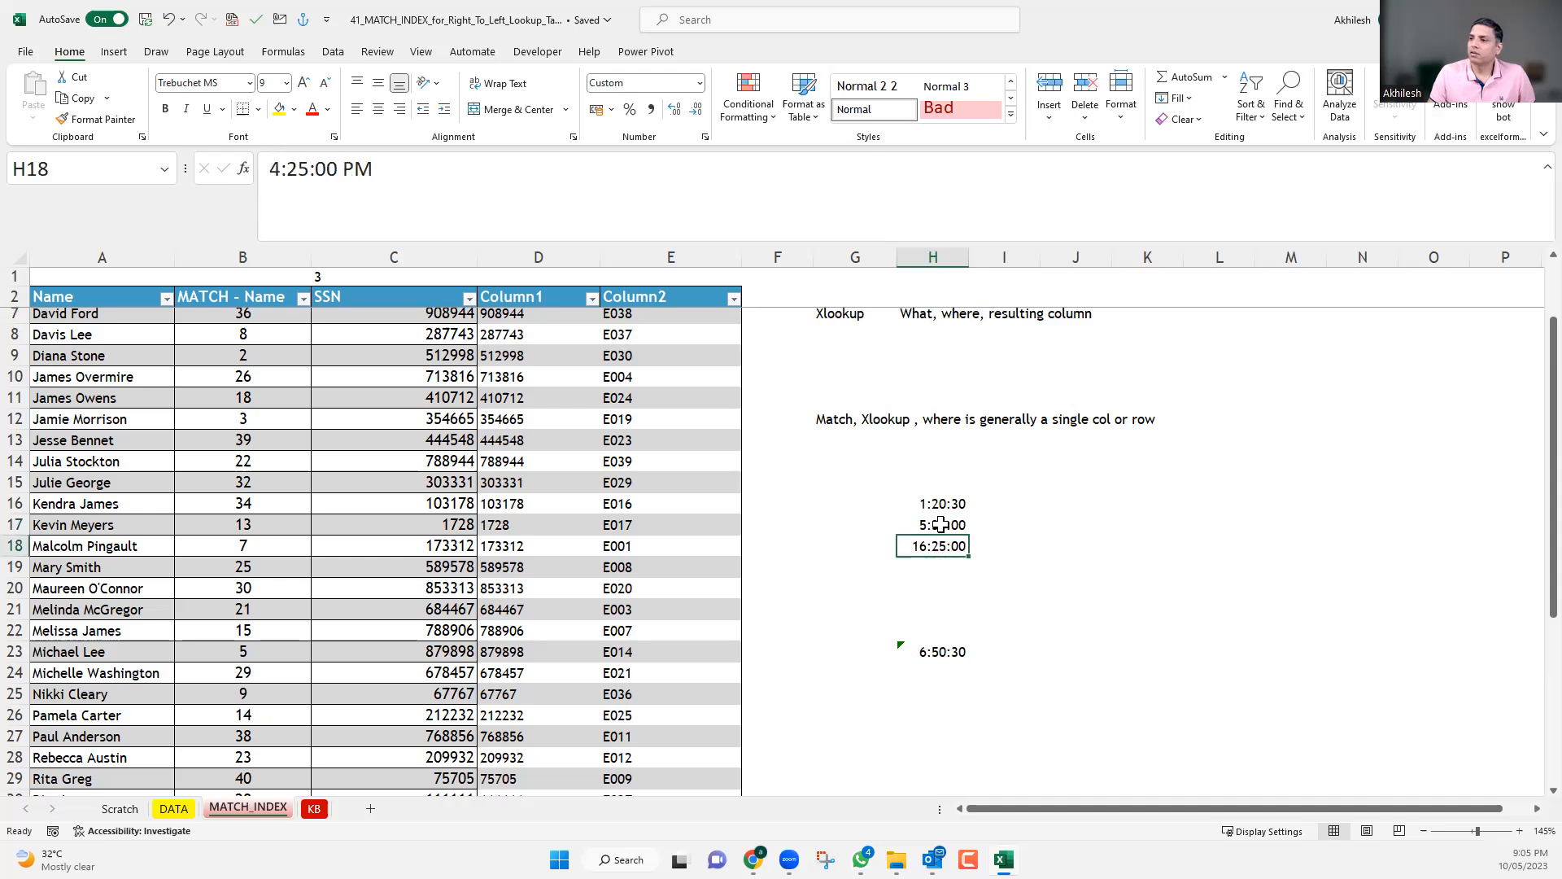
double_click(946, 651)
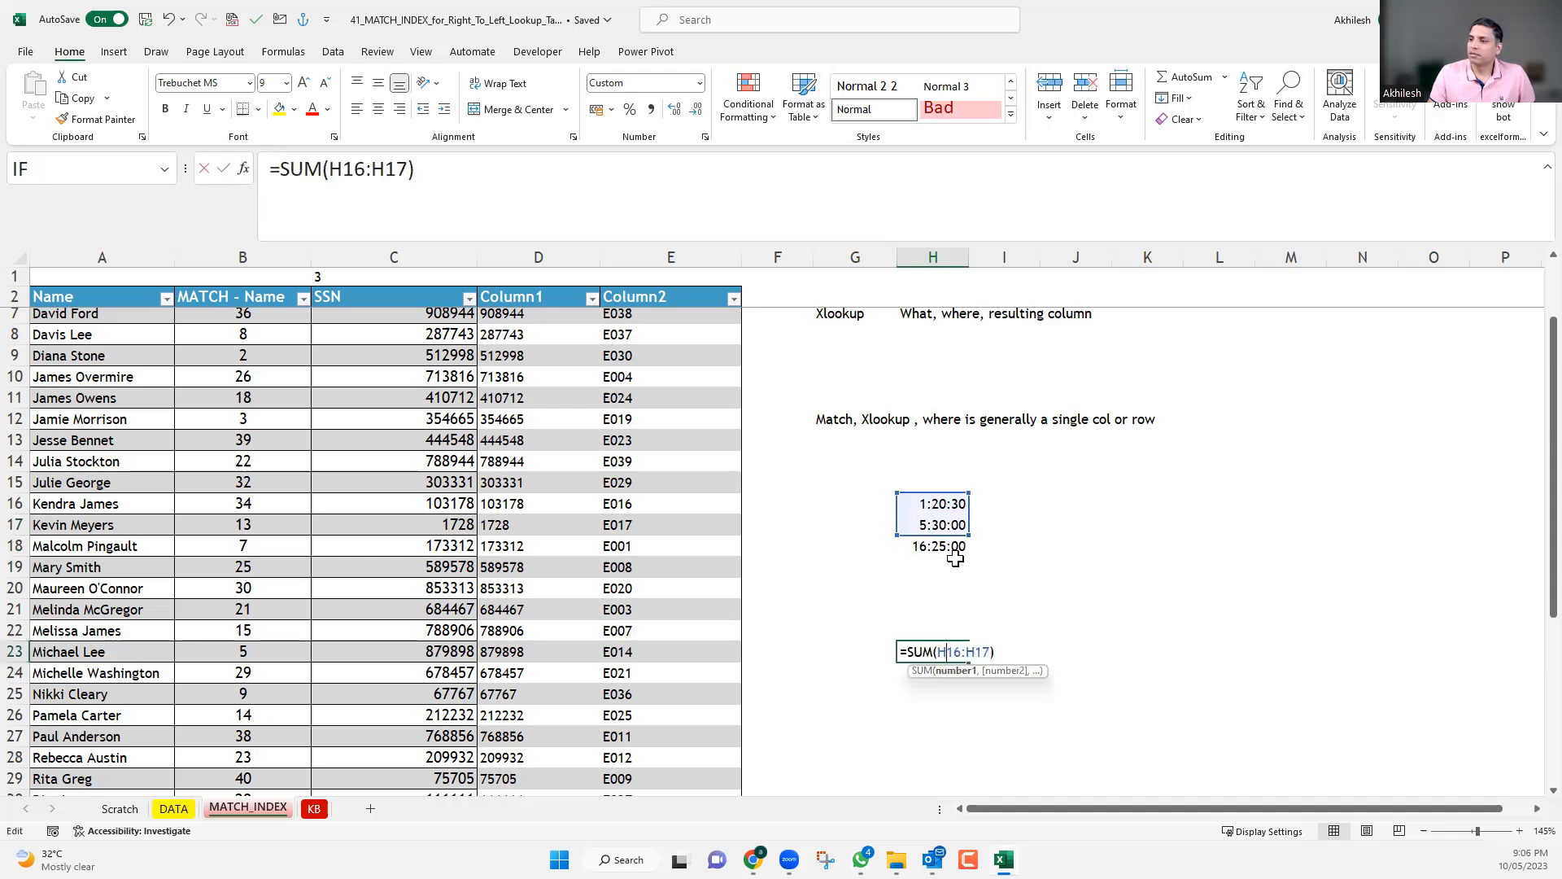
left_click_drag(966, 529, 965, 555)
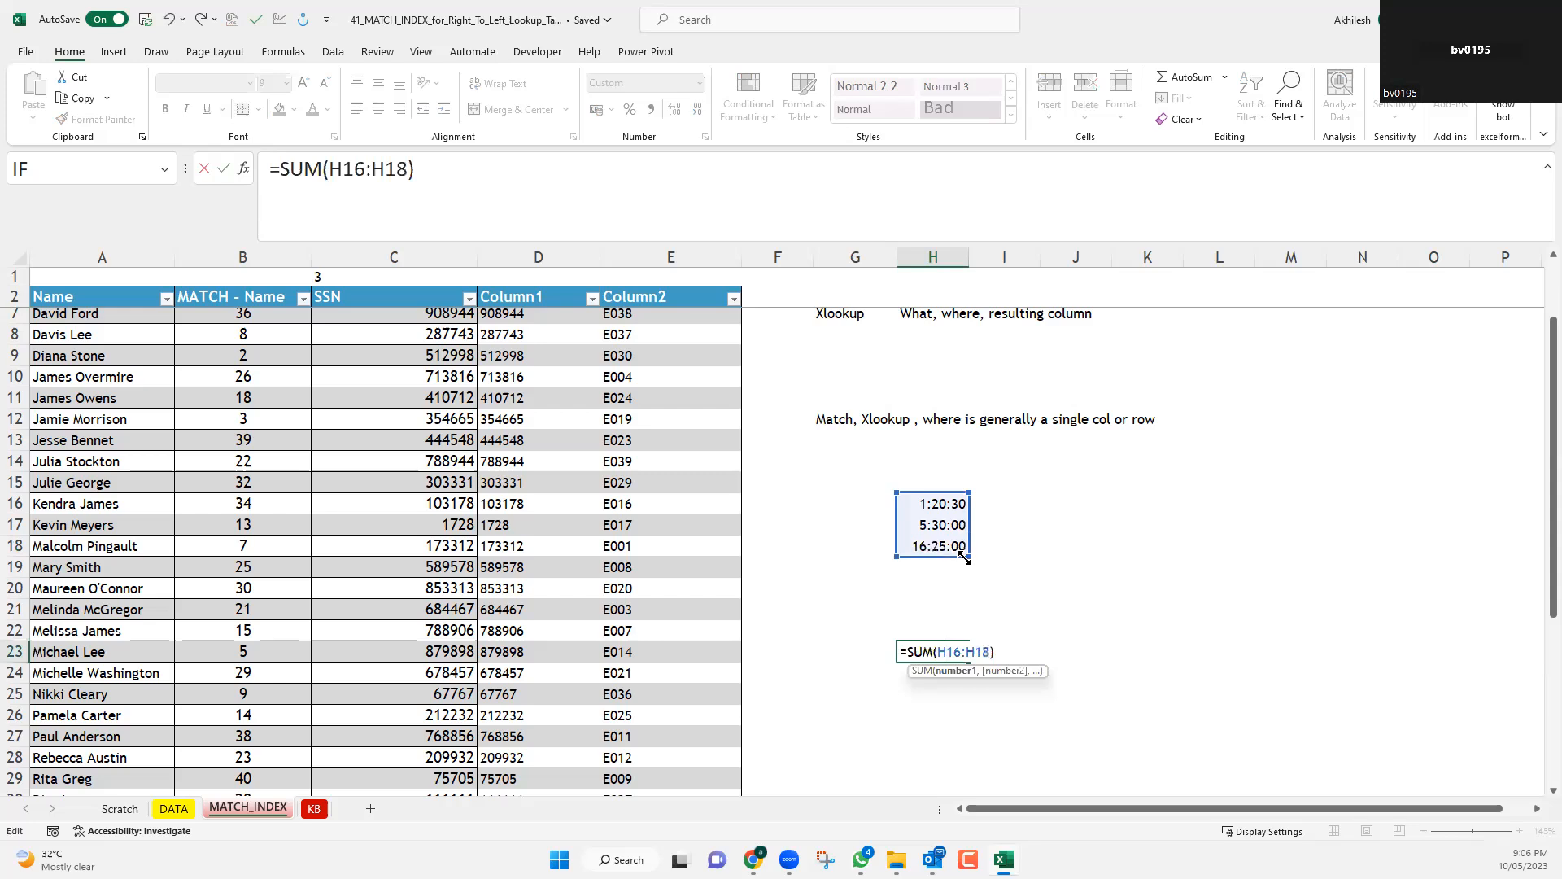
key("Return")
Confirm the SUM formula in H23 and set the time in H16 to 3:20:30.
left_click(946, 529)
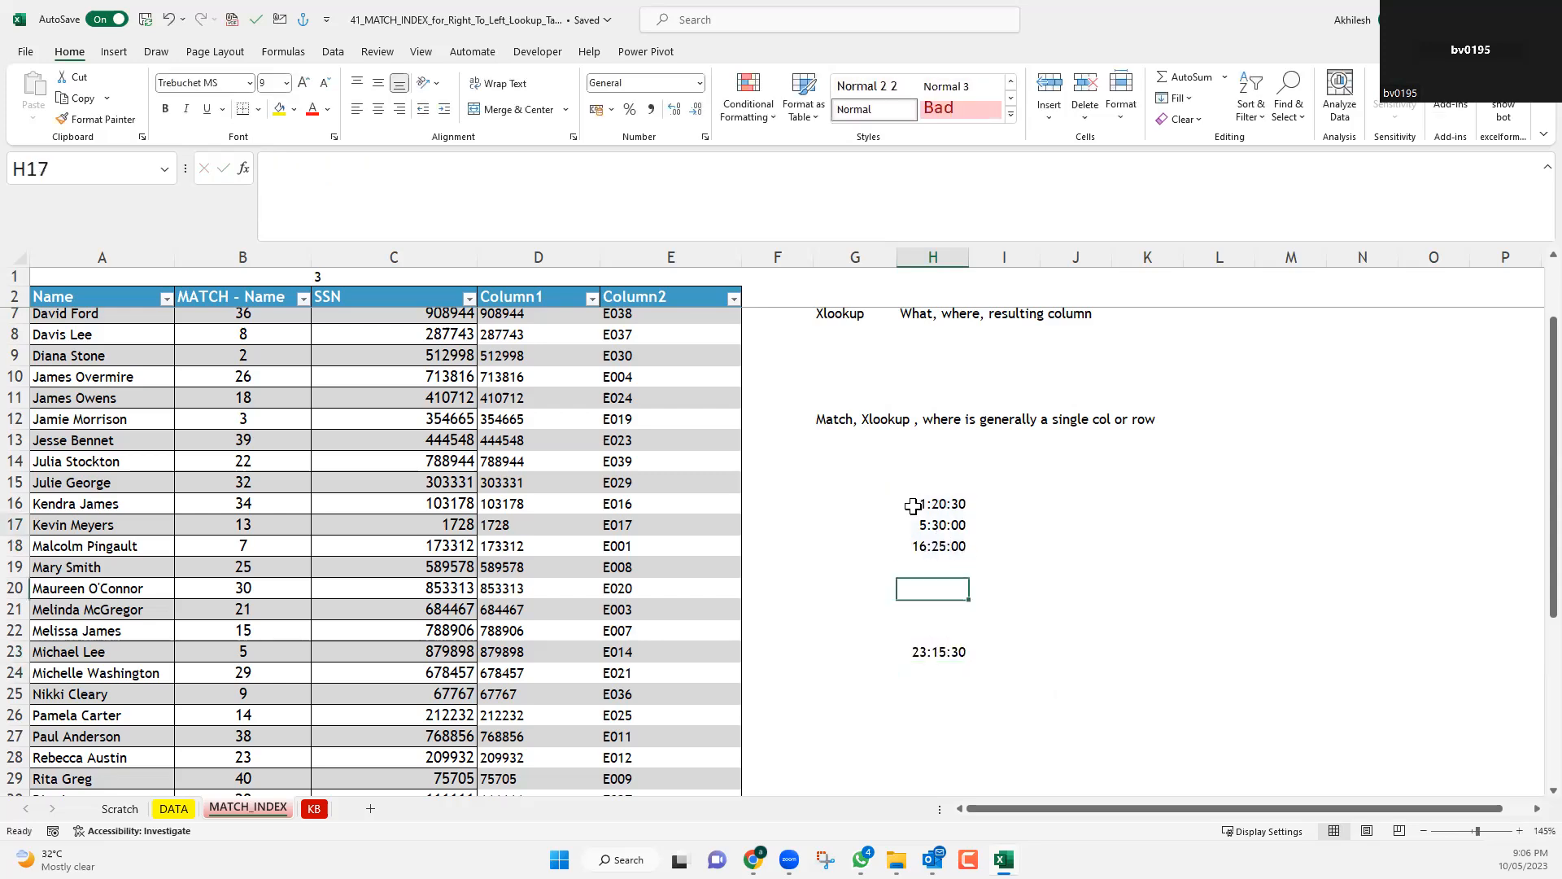
key("Up")
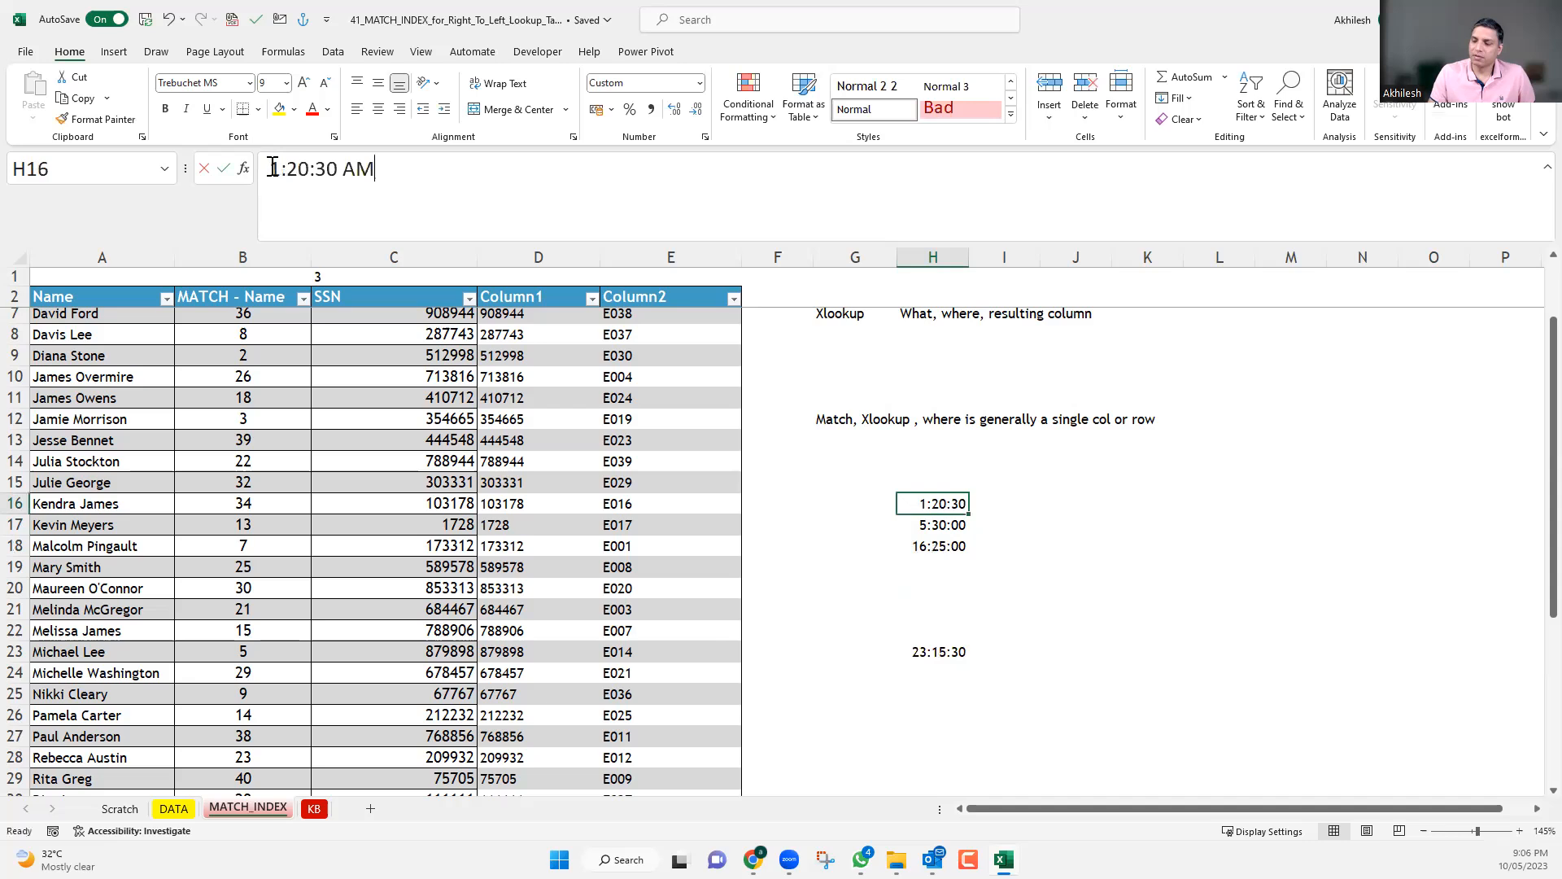
double_click(274, 167)
type("3")
key("Return")
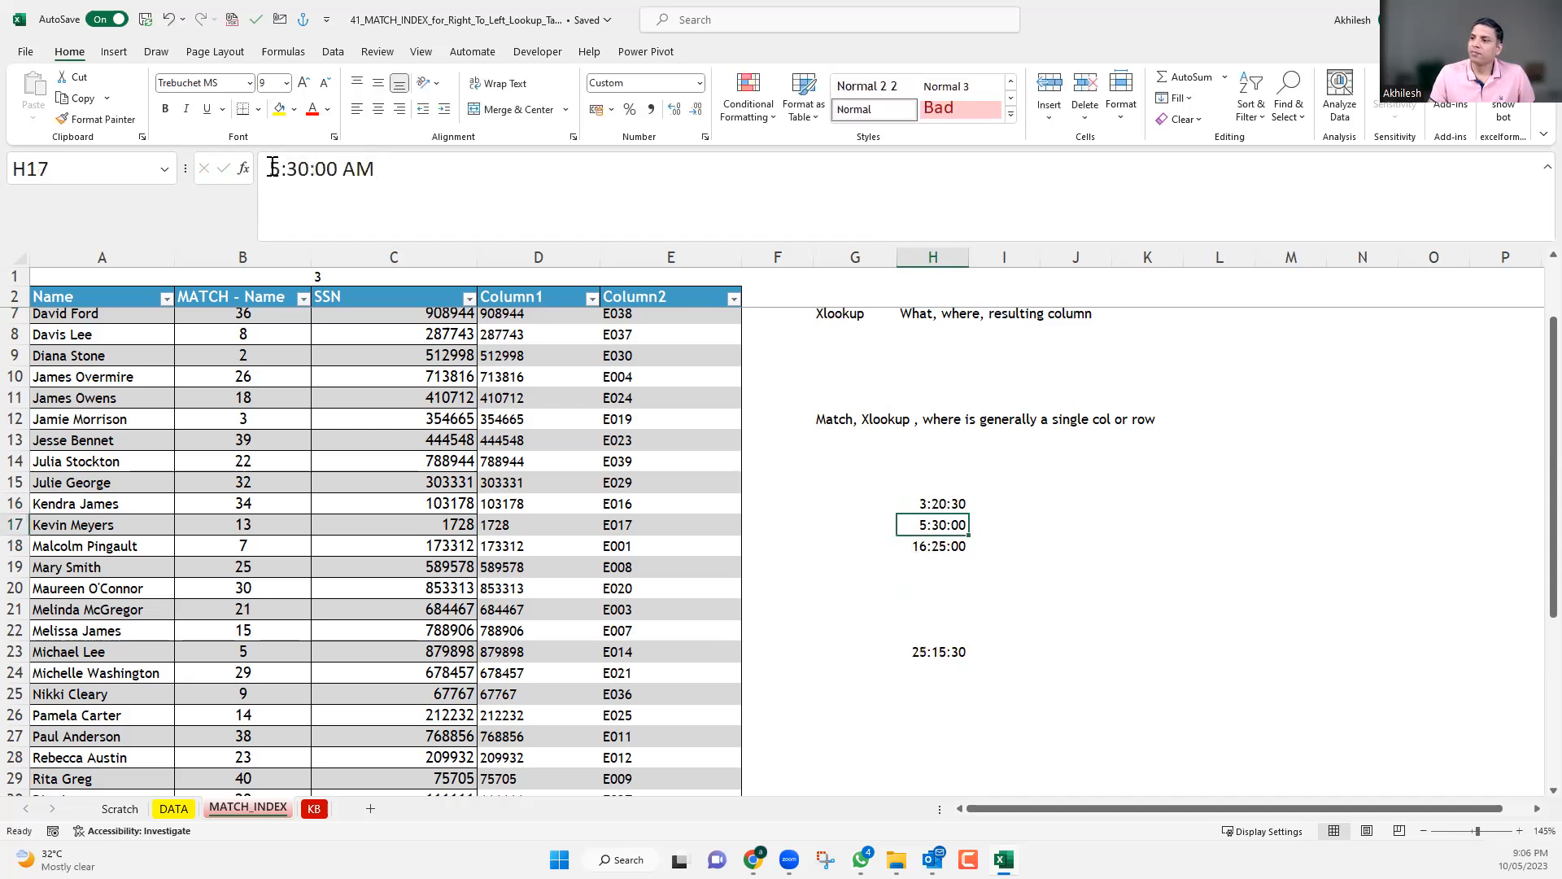
Copy the custom number format code [h]:mm:ss from H23's cell format into K17 as a text note.
left_click(946, 653)
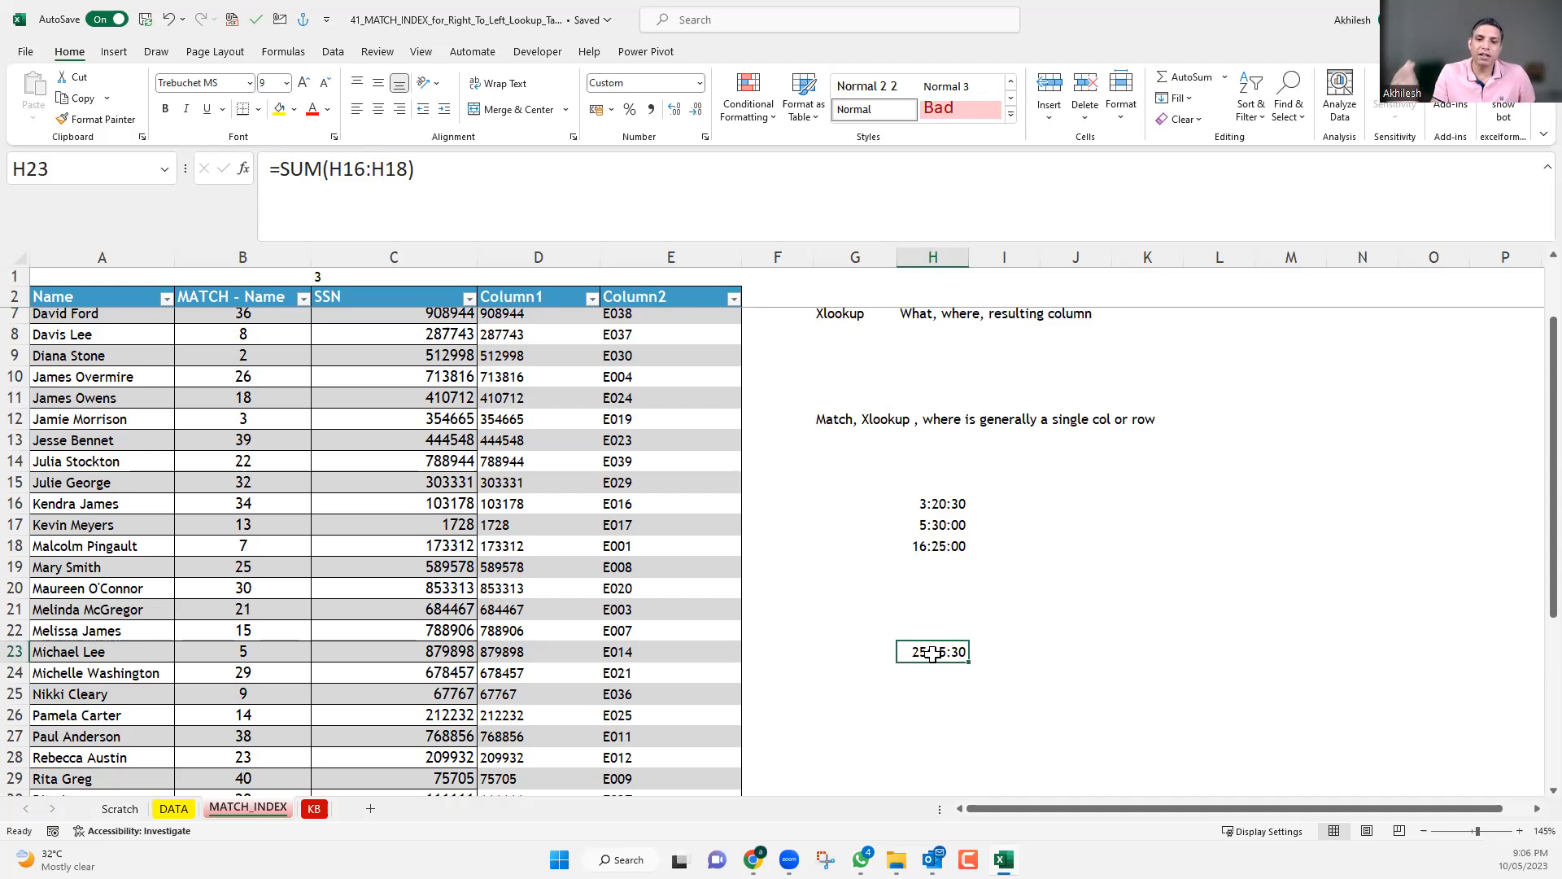
key("ctrl+1")
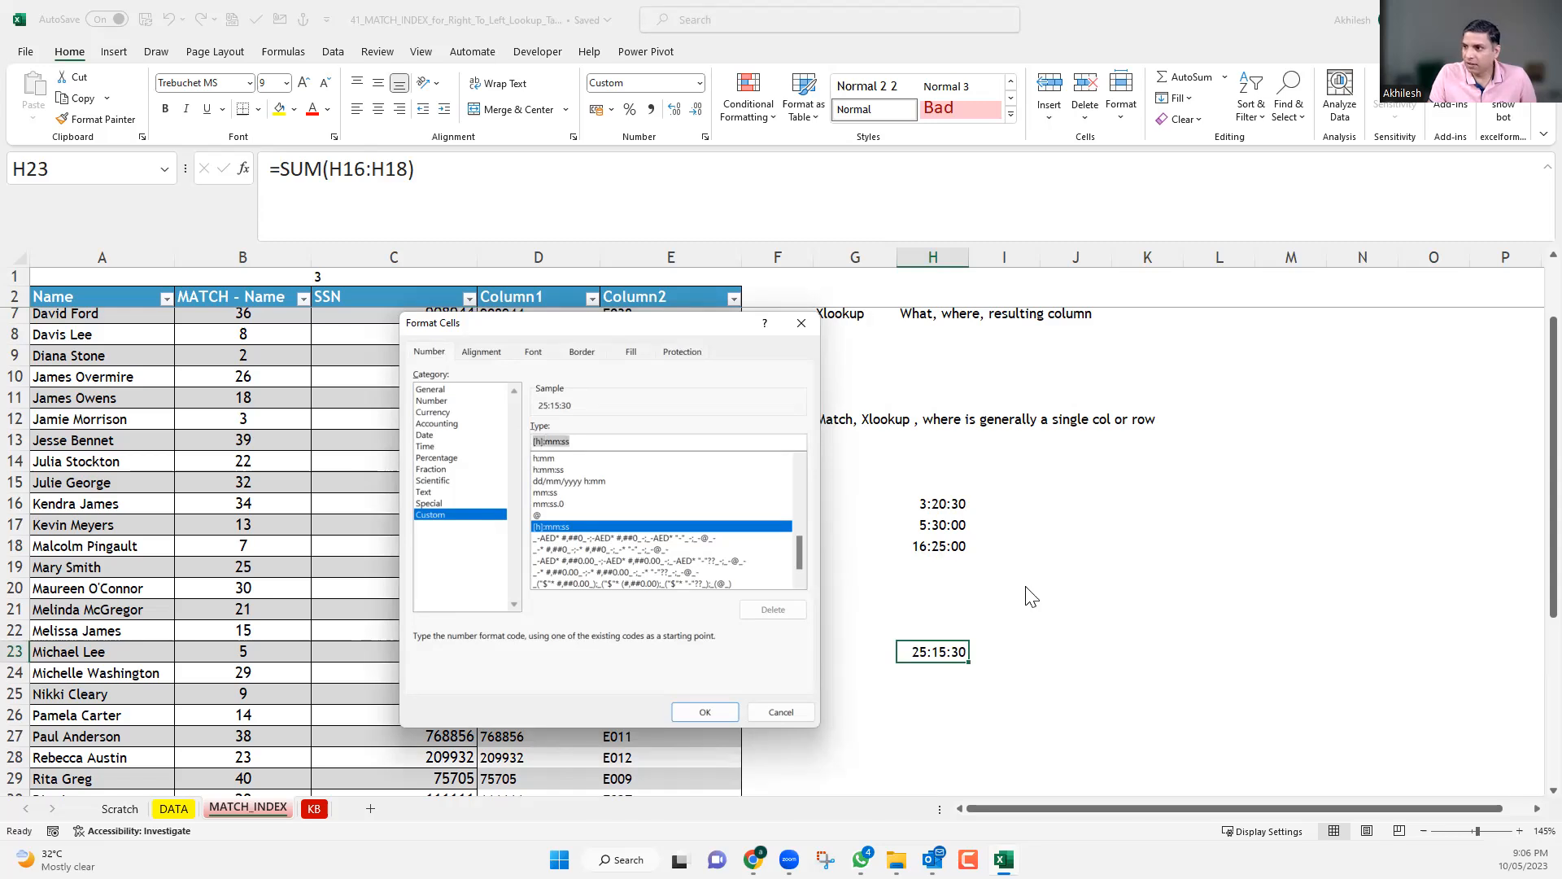
key("Escape")
left_click(1118, 528)
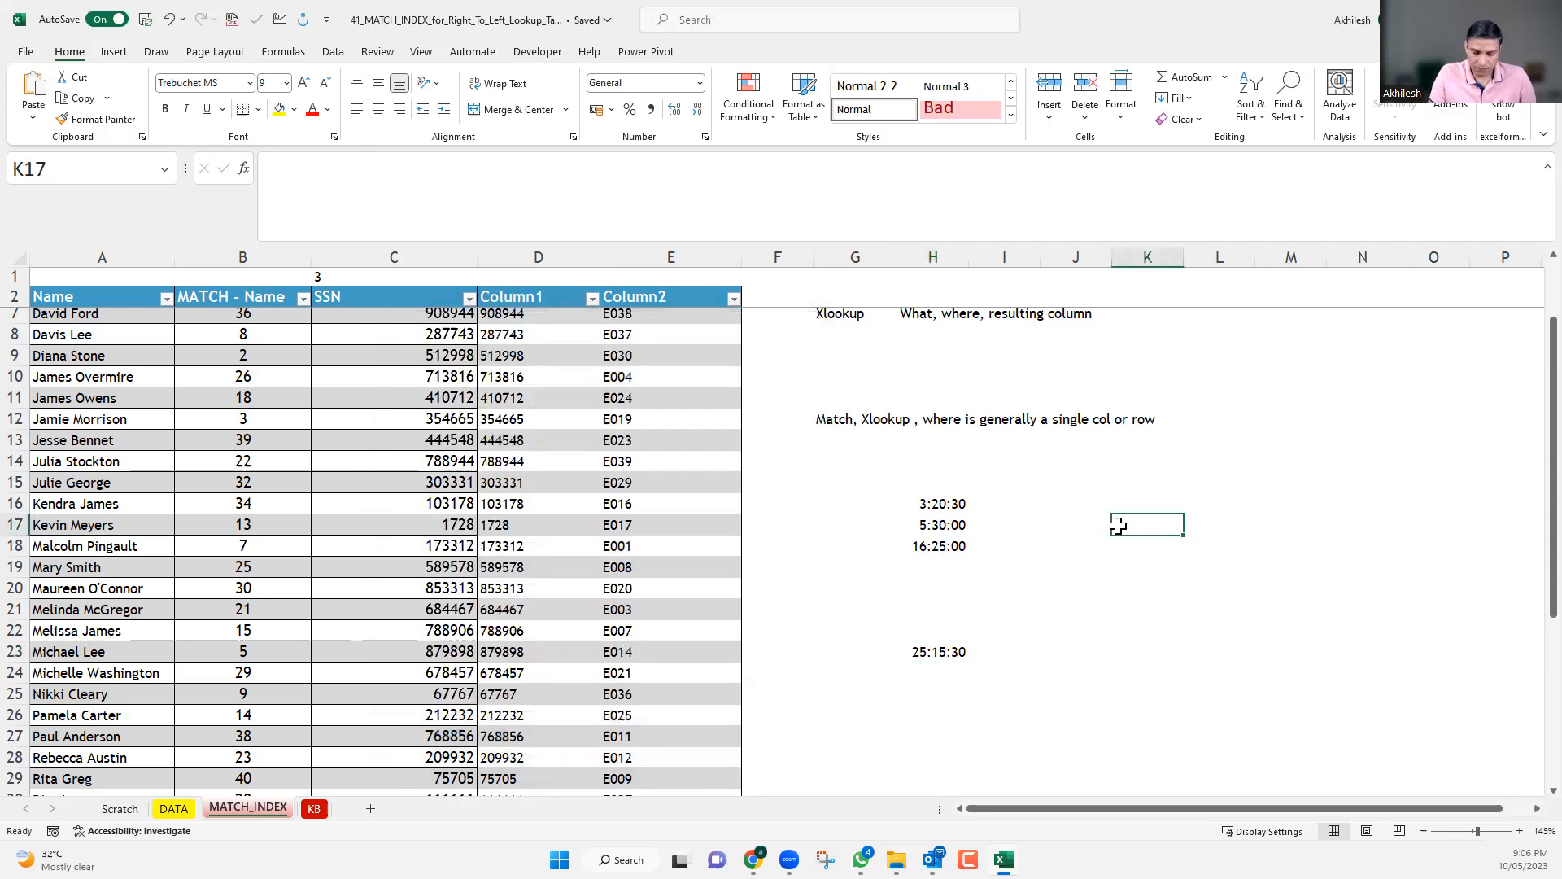
type("[h]:mm:ss")
left_click(1159, 585)
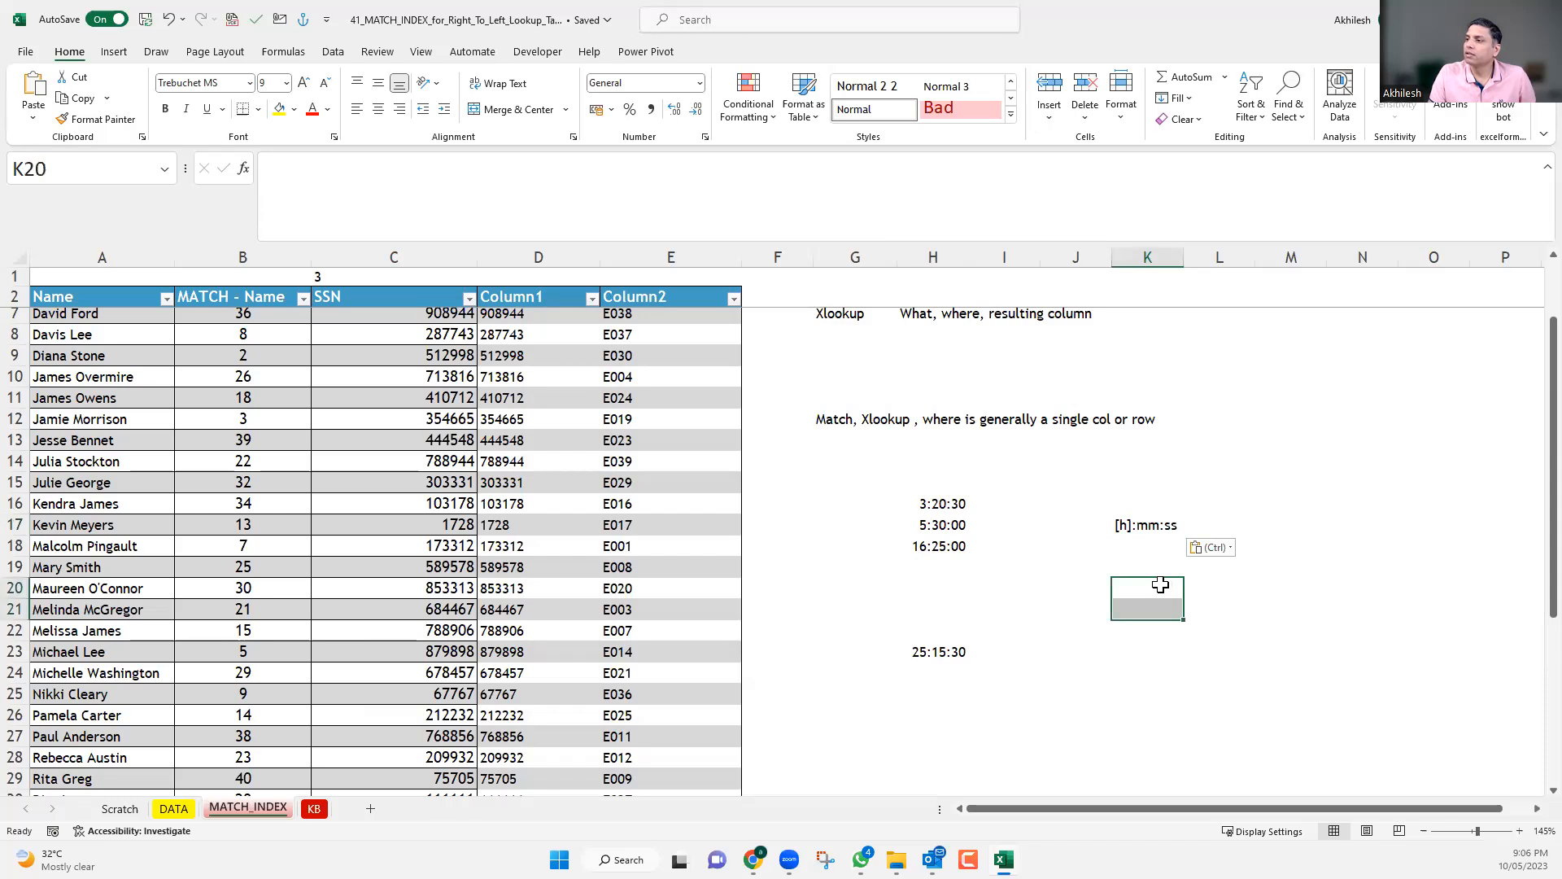
Examine the summed time in H23 alongside the format code noted in K17.
scroll(1316, 814, "up", 4)
scroll(1523, 807, "right", 1)
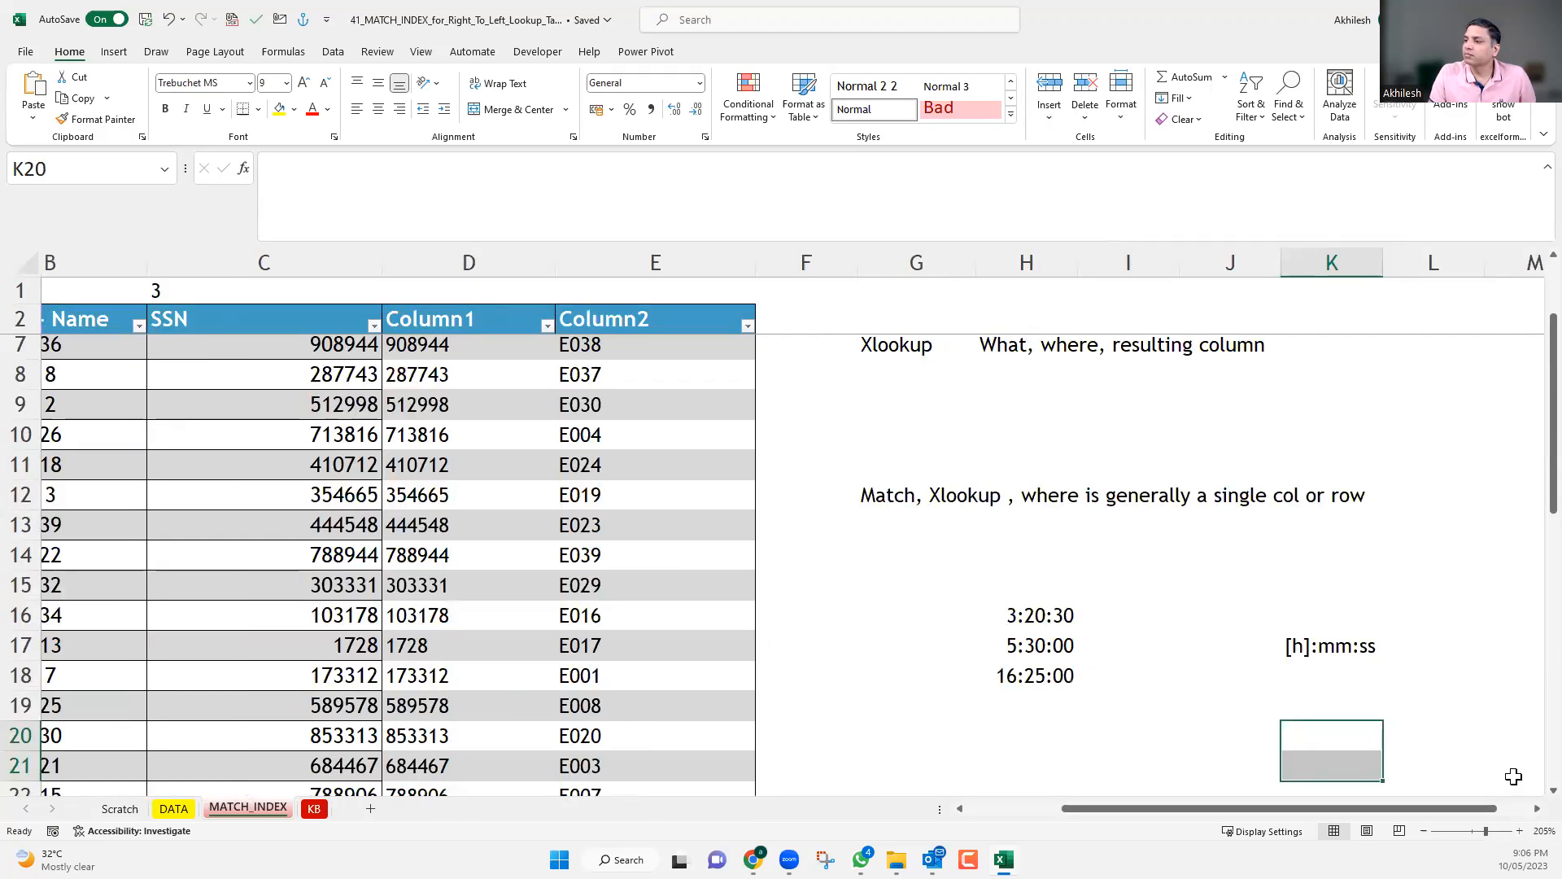
scroll(1525, 793, "down", 4)
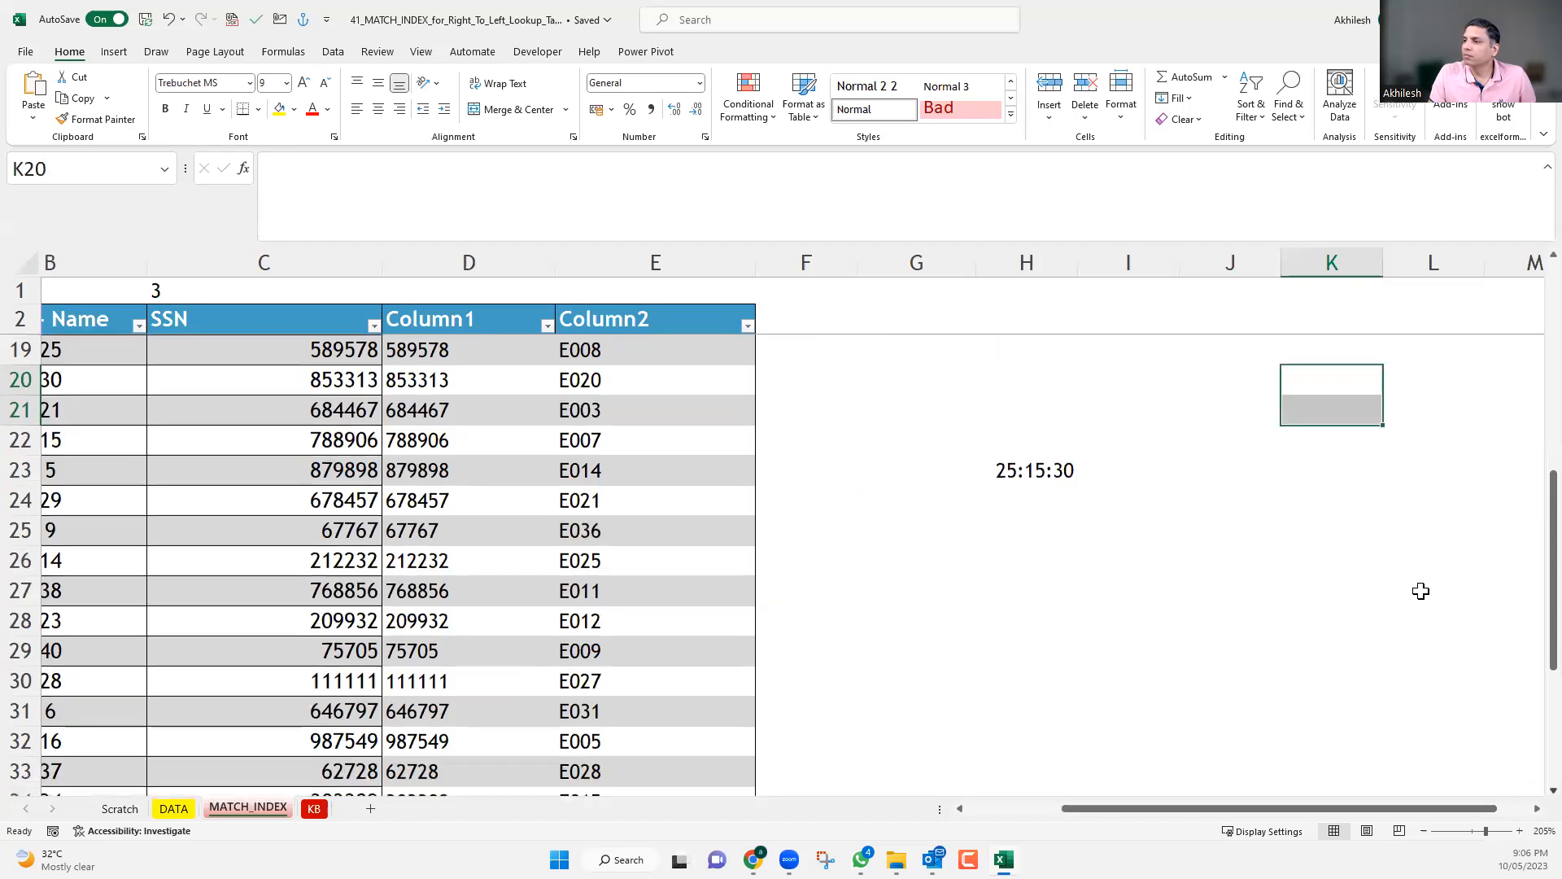
scroll(1416, 589, "up", 3)
left_click(1298, 555)
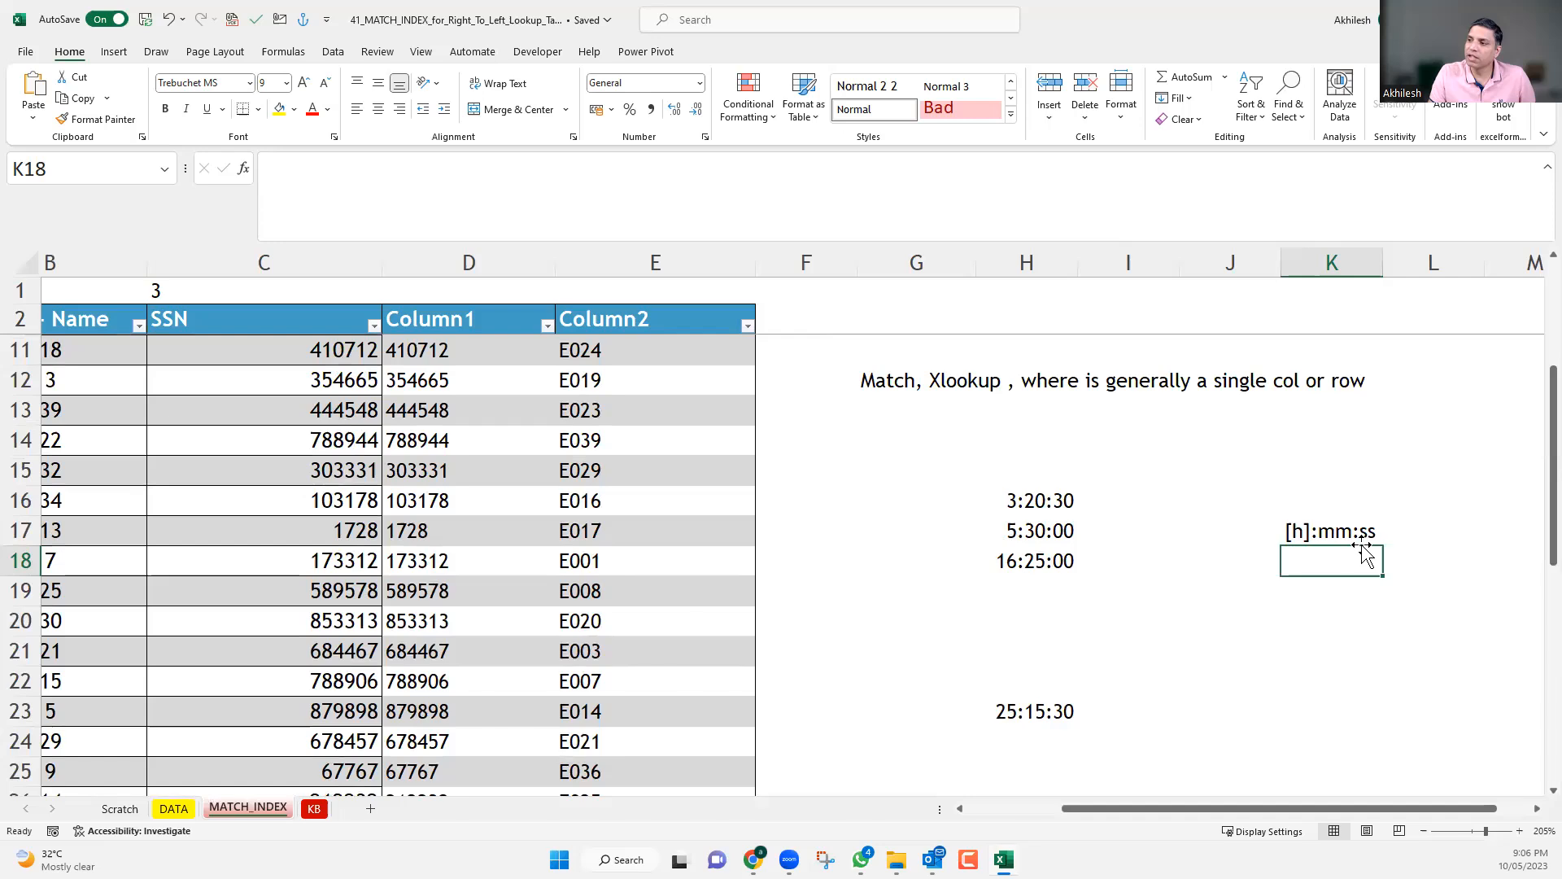
left_click(1021, 729)
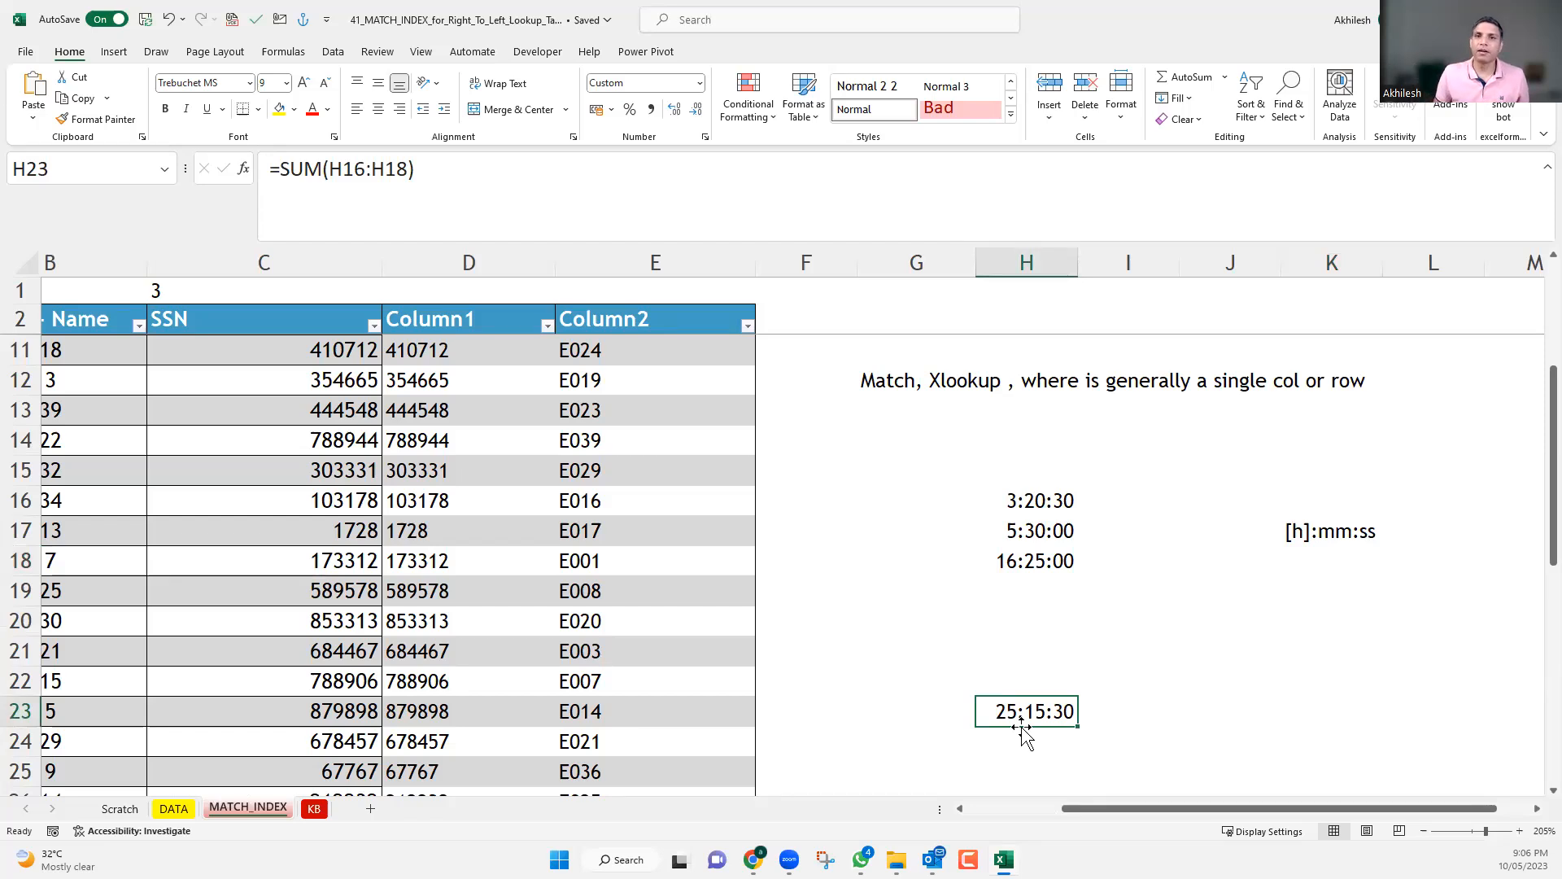
left_click(1307, 543)
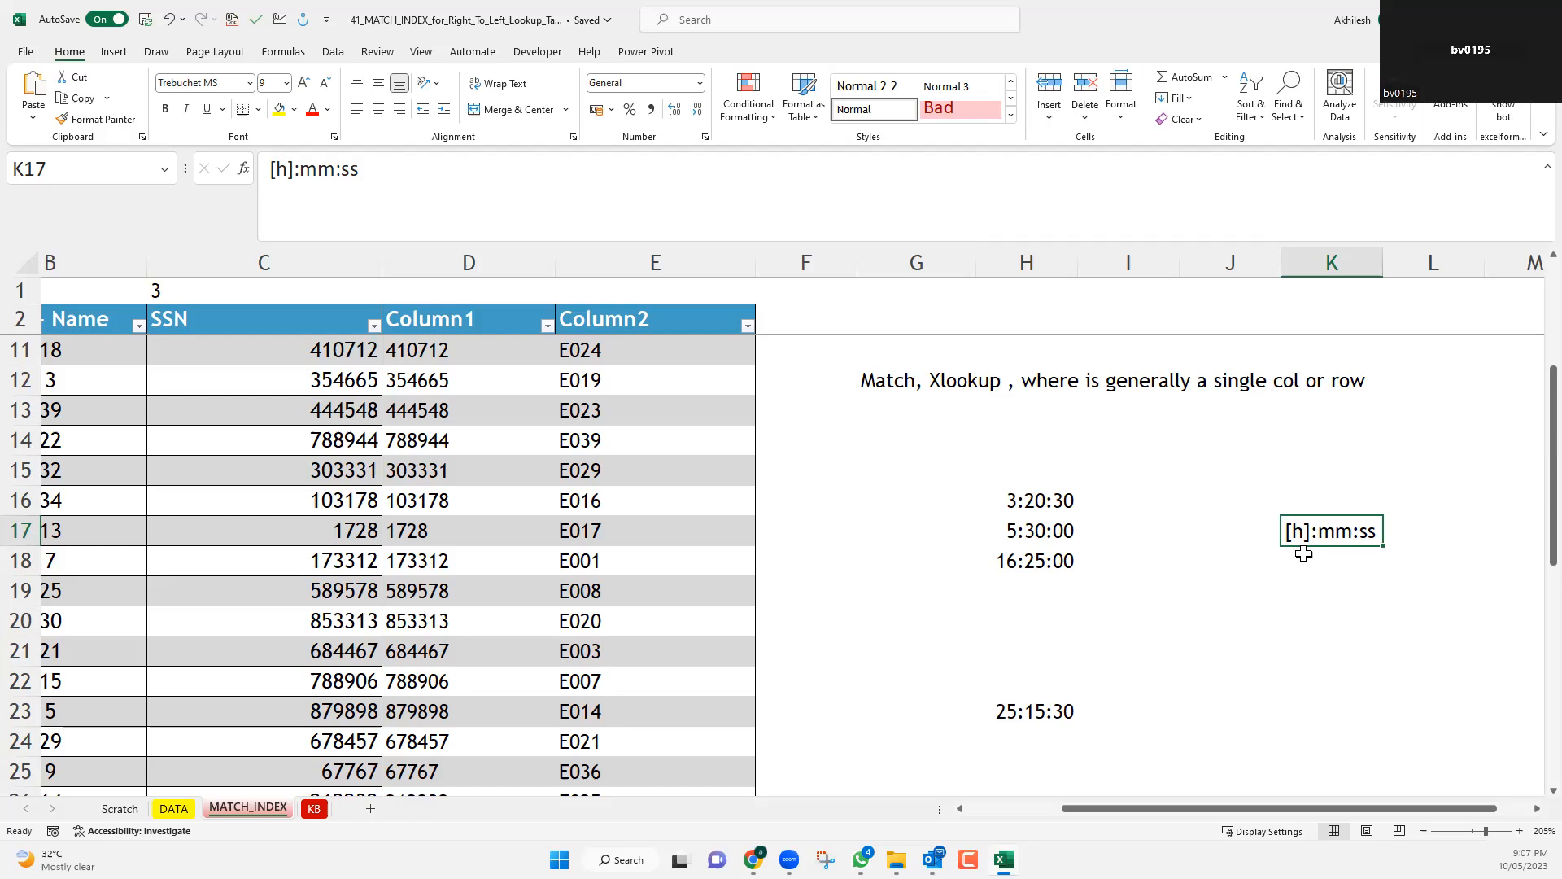
left_click(1030, 713)
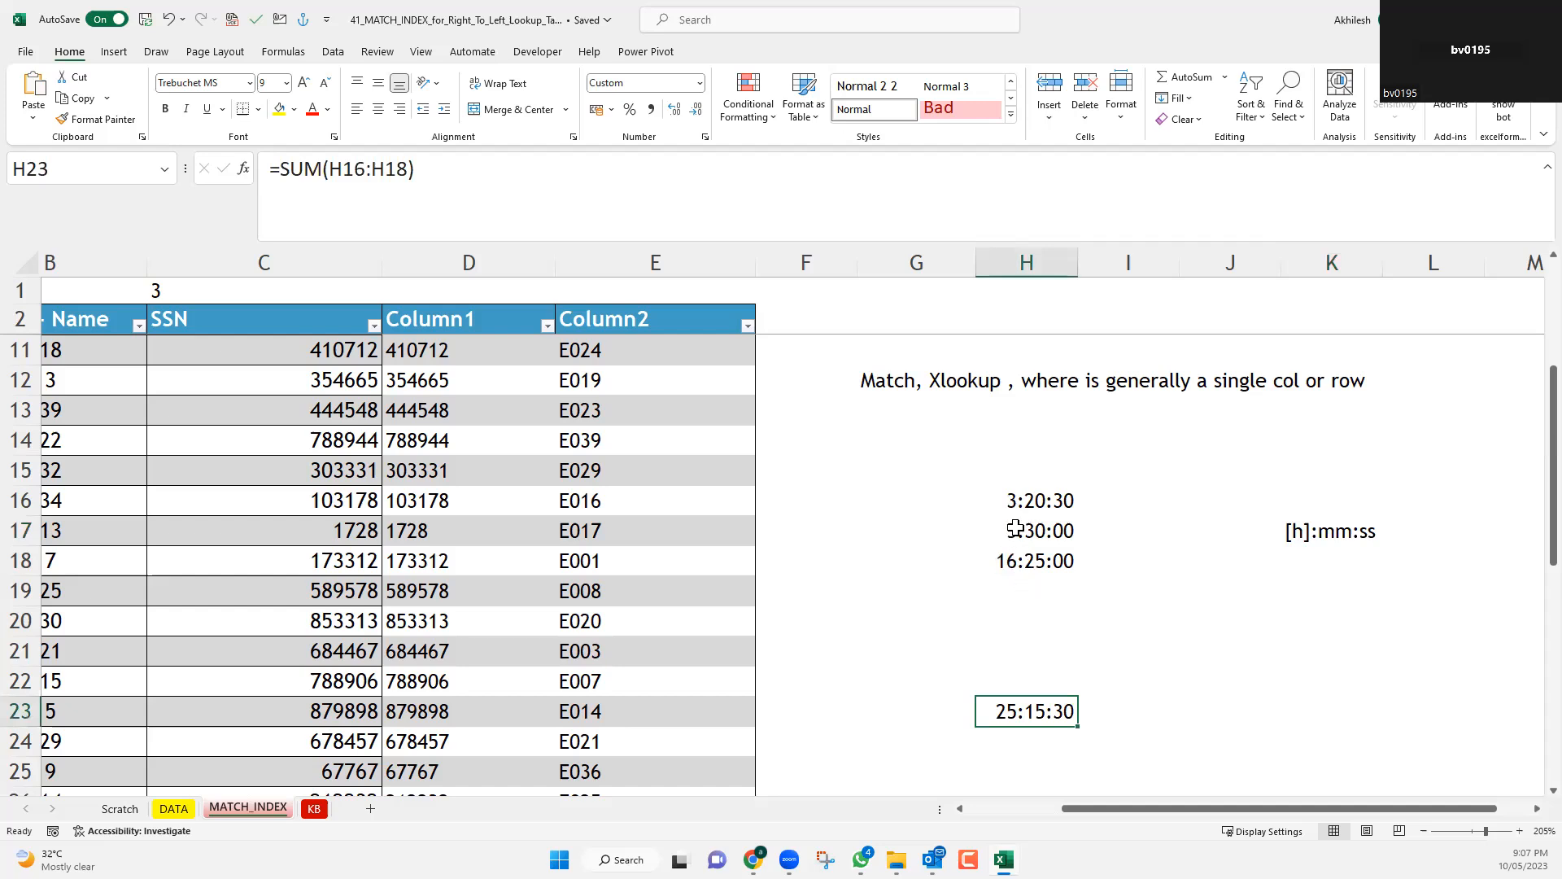
Set the times in H16, H17 and H18 to 0:20:30, 0:30:00 and 12:25:00 PM.
left_click(1014, 498)
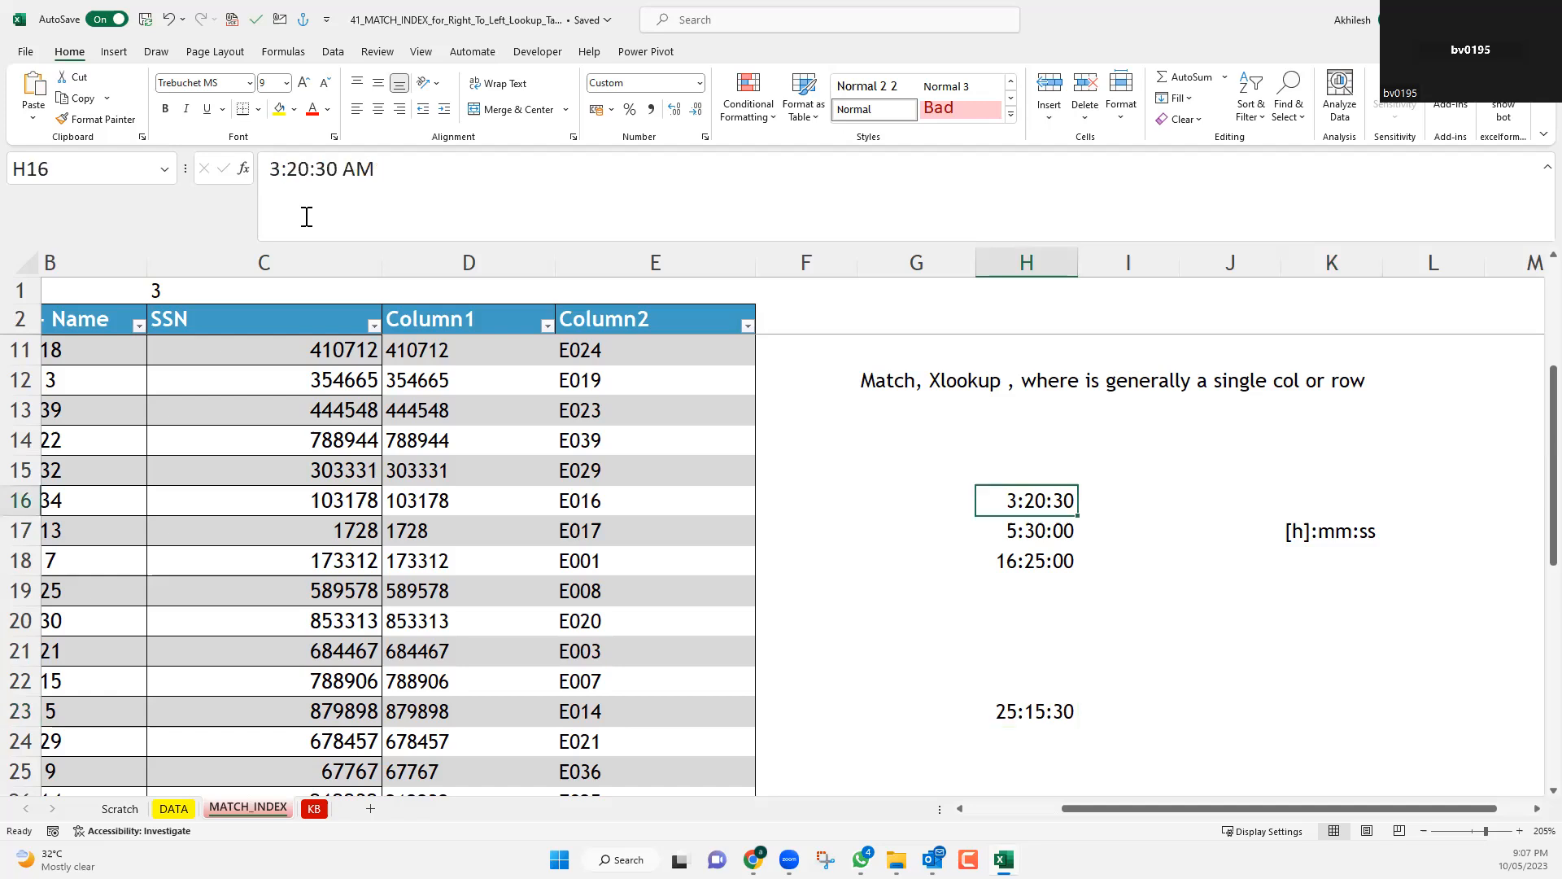
left_click_drag(280, 170, 271, 181)
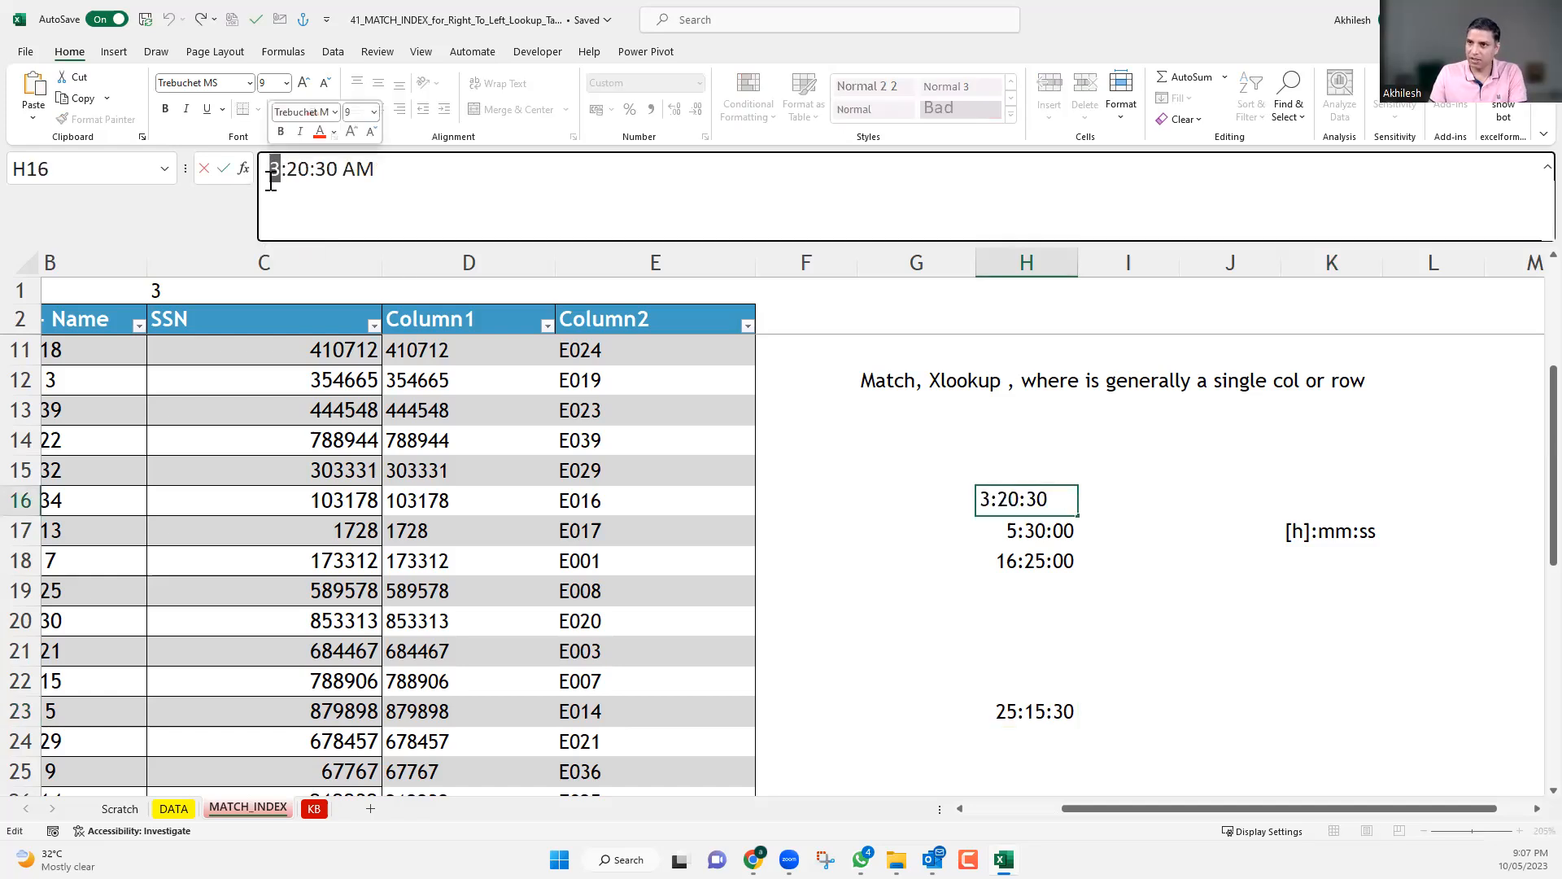
type("0")
key("Return")
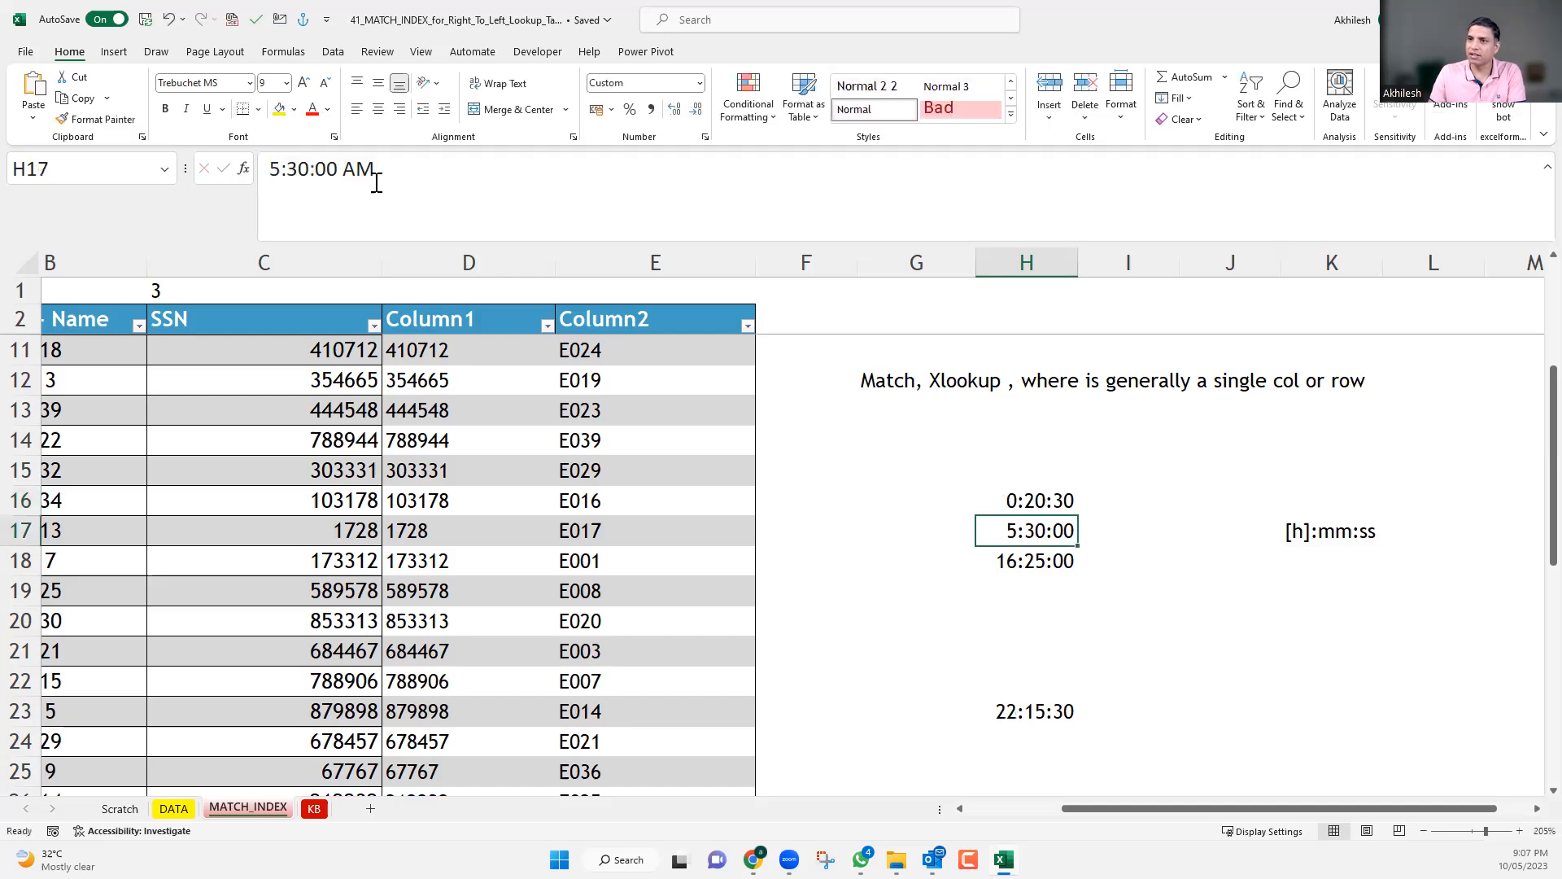
left_click_drag(261, 169, 278, 169)
type("0")
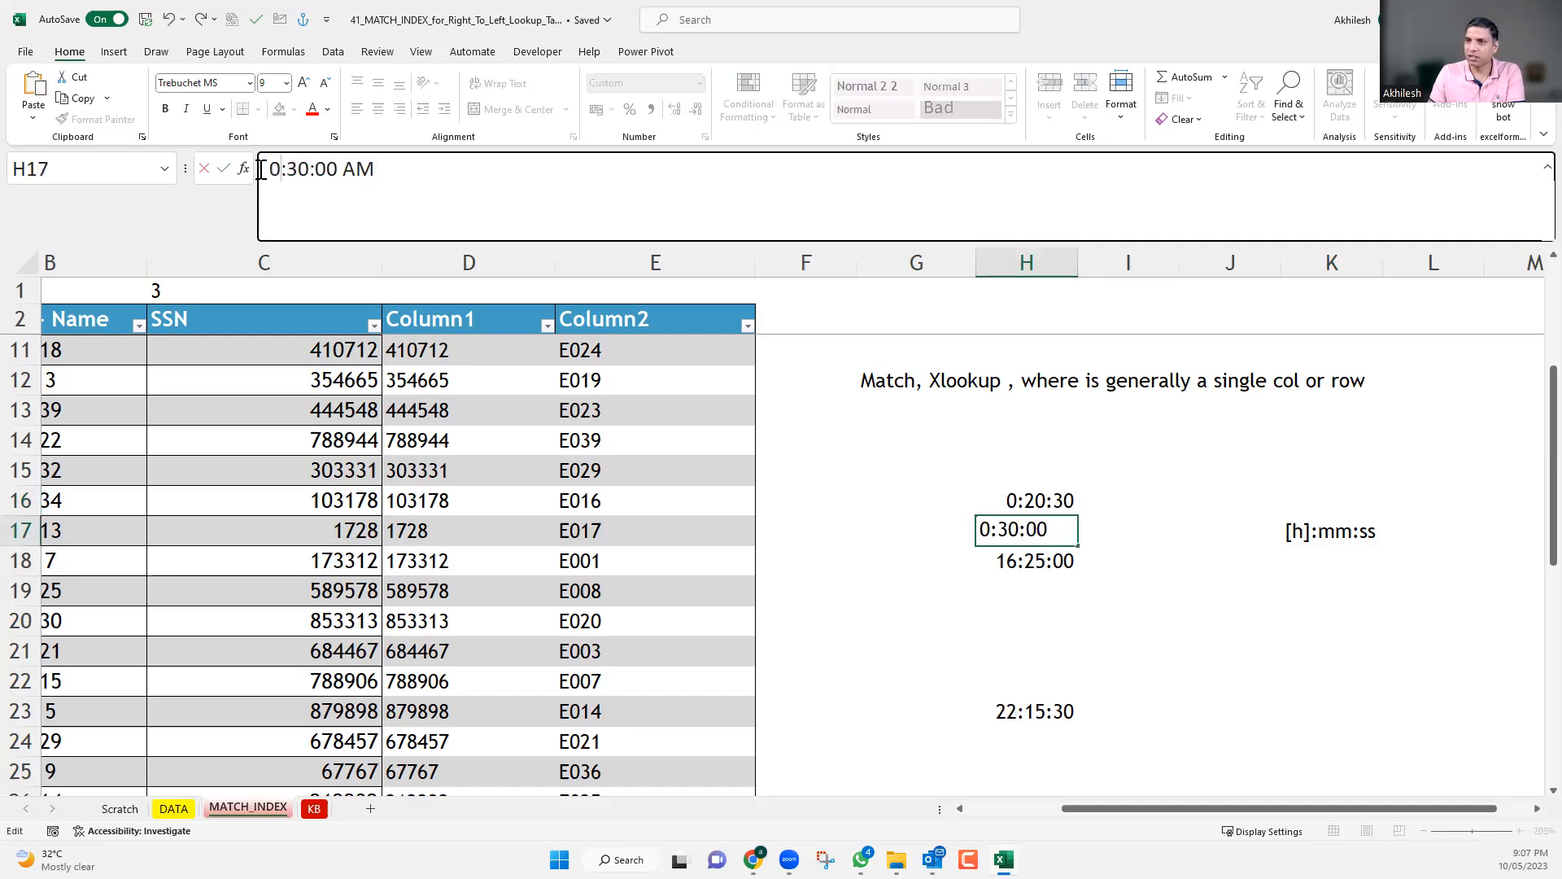
key("Return")
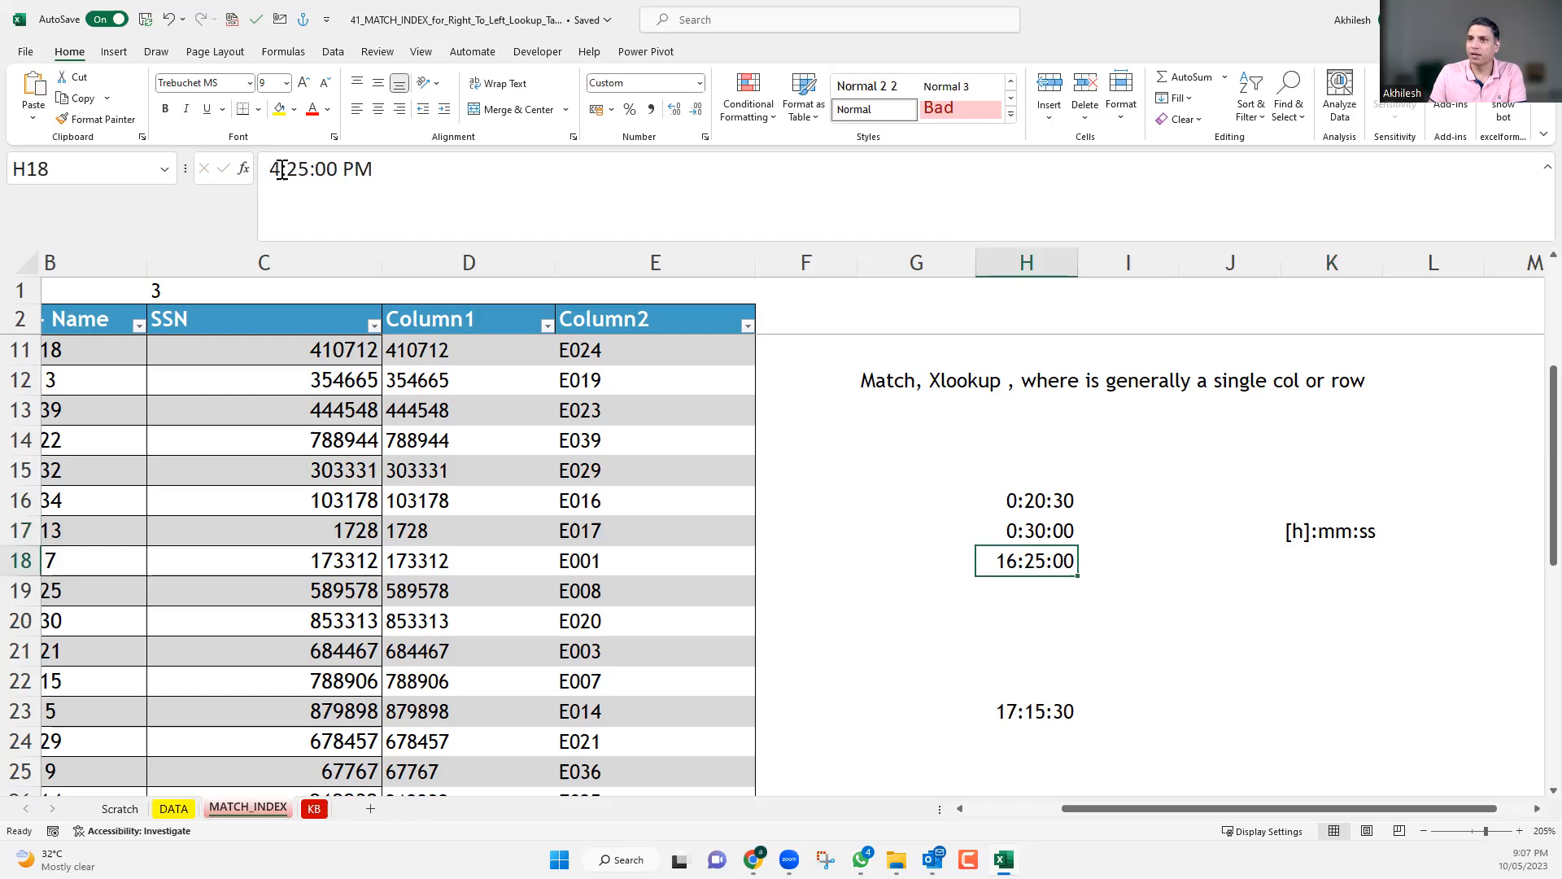
left_click_drag(255, 170, 278, 169)
type("12")
key("Return")
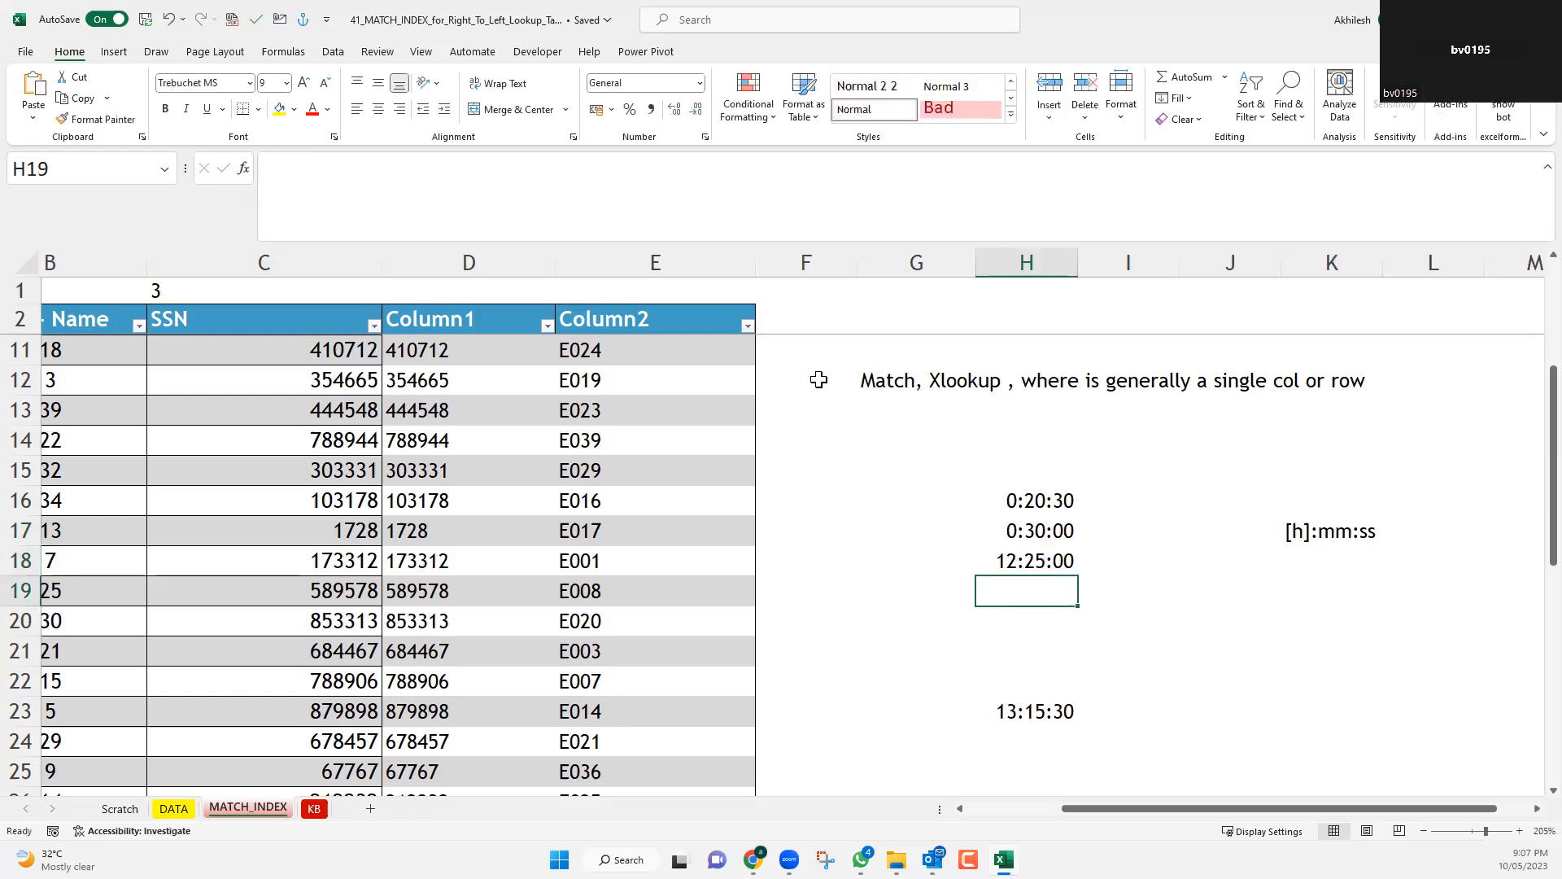
Try to change the hour of the PM time in H18 to 00.
key("Up")
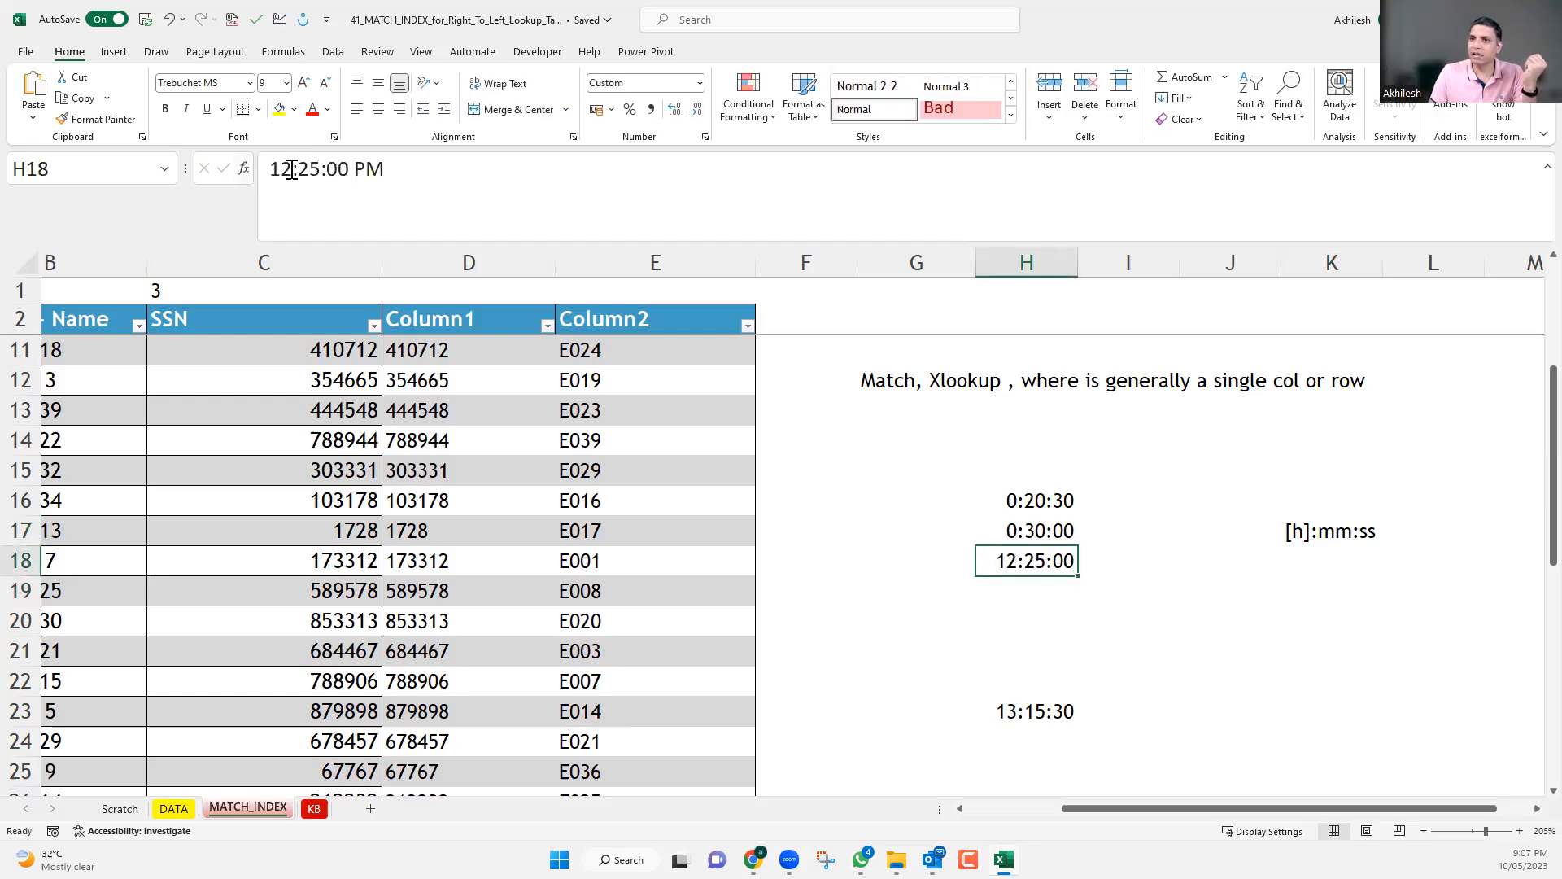
left_click(266, 169)
double_click(266, 169)
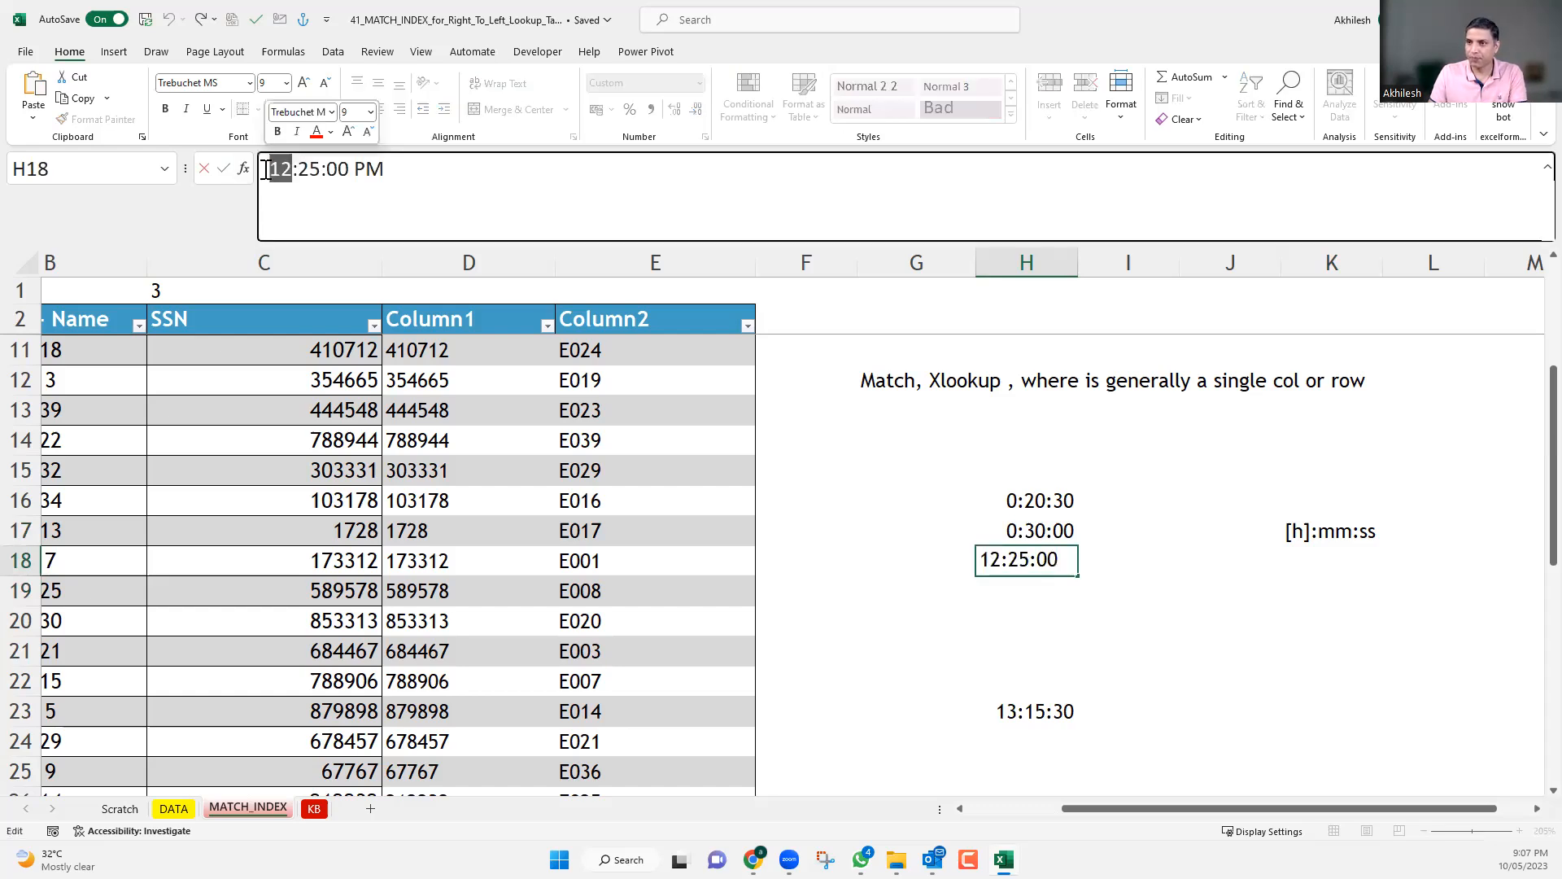
type("00")
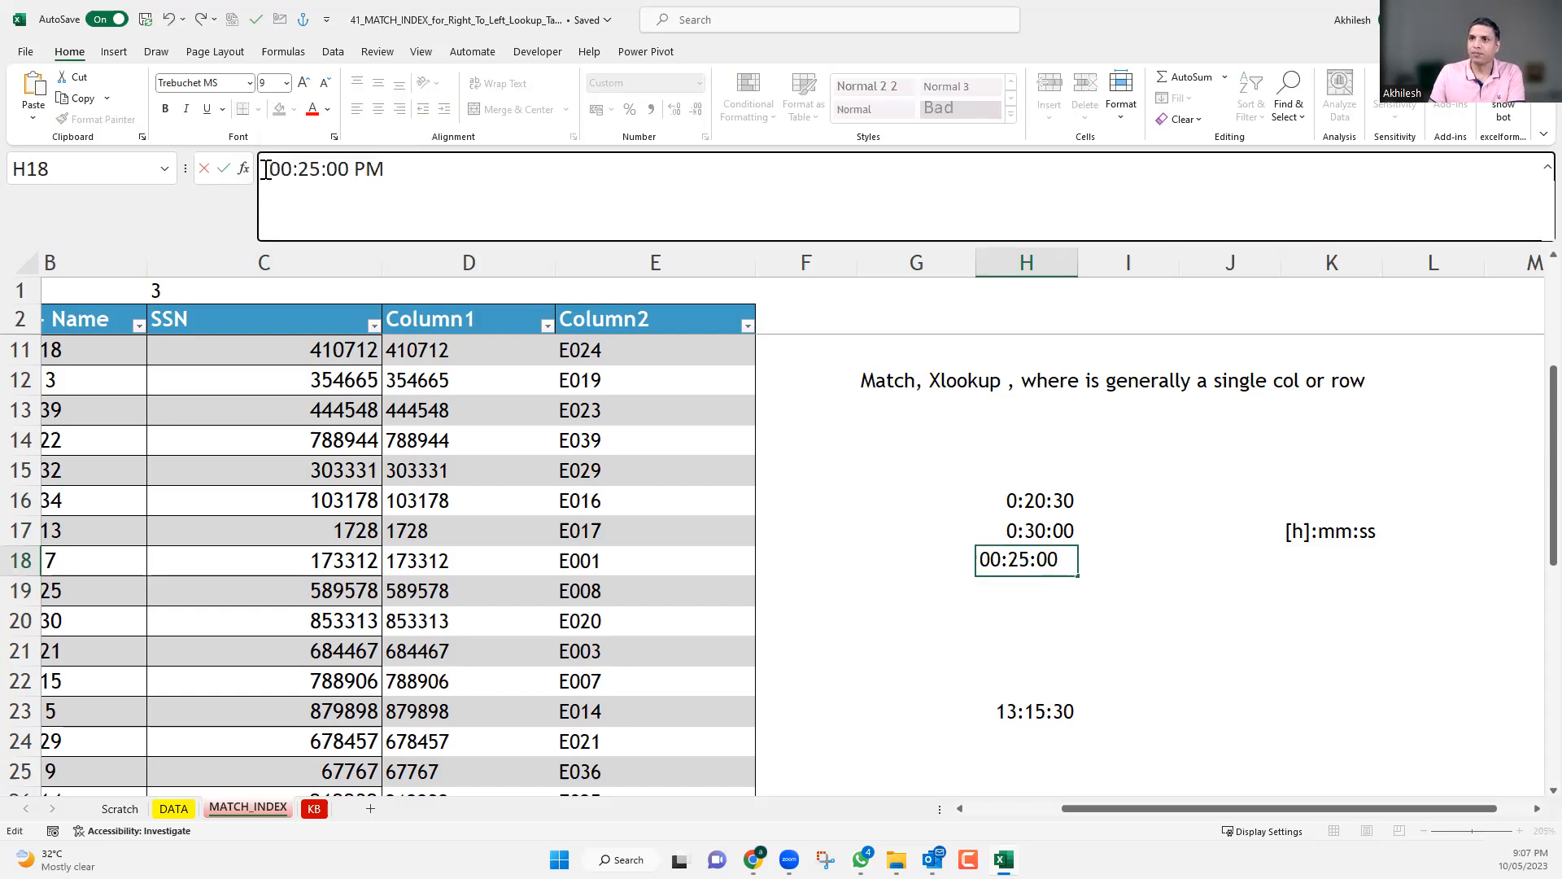
key("Return")
key("Up")
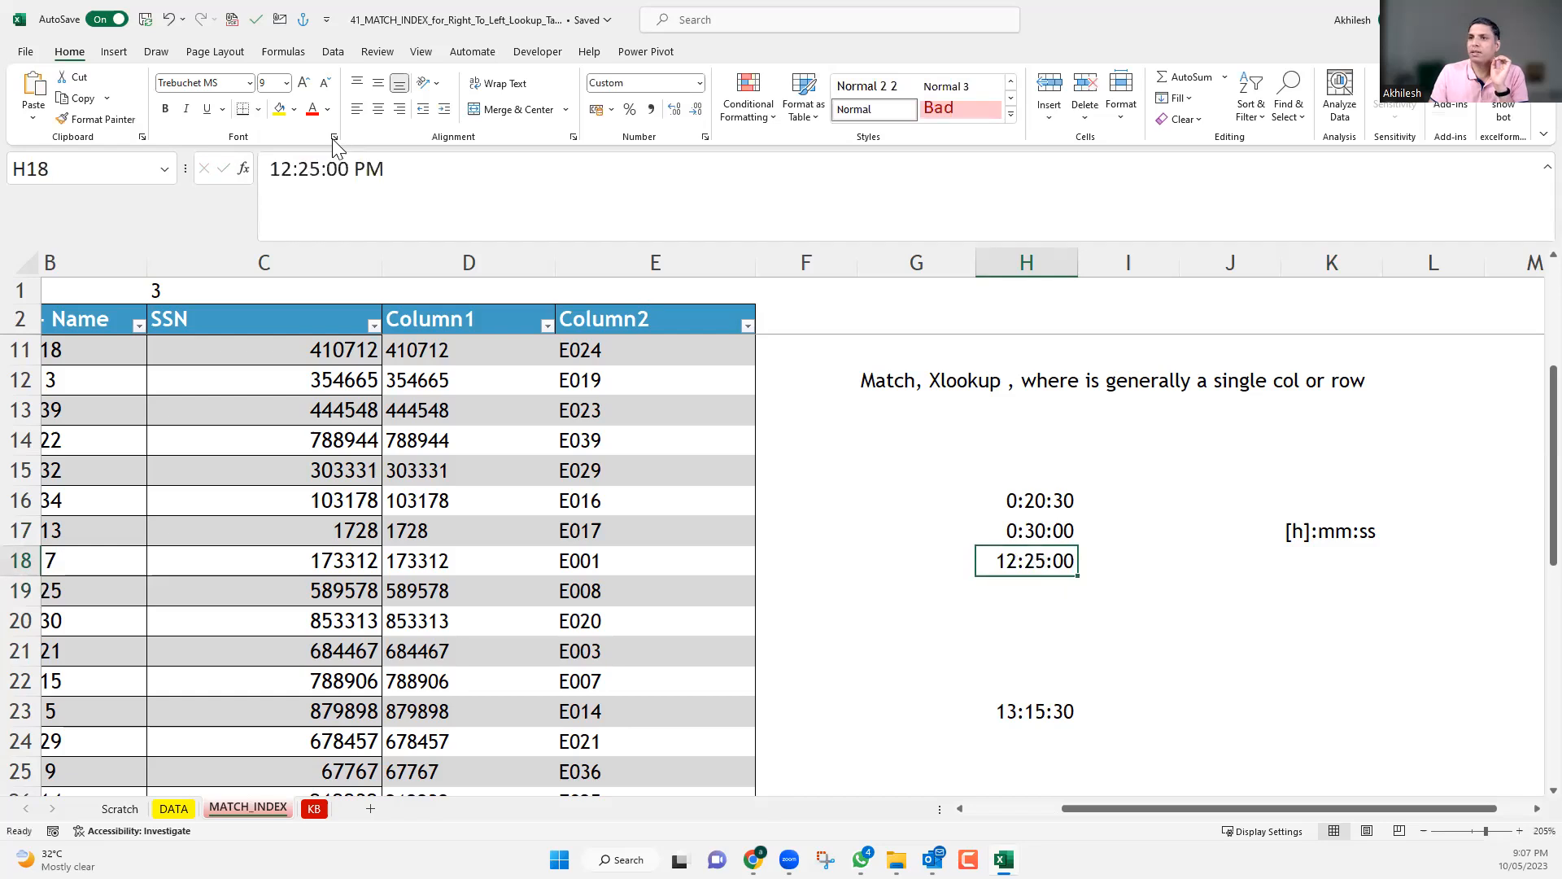
Change the time in H18 to 12:25:00 AM.
left_click_drag(354, 168, 364, 168)
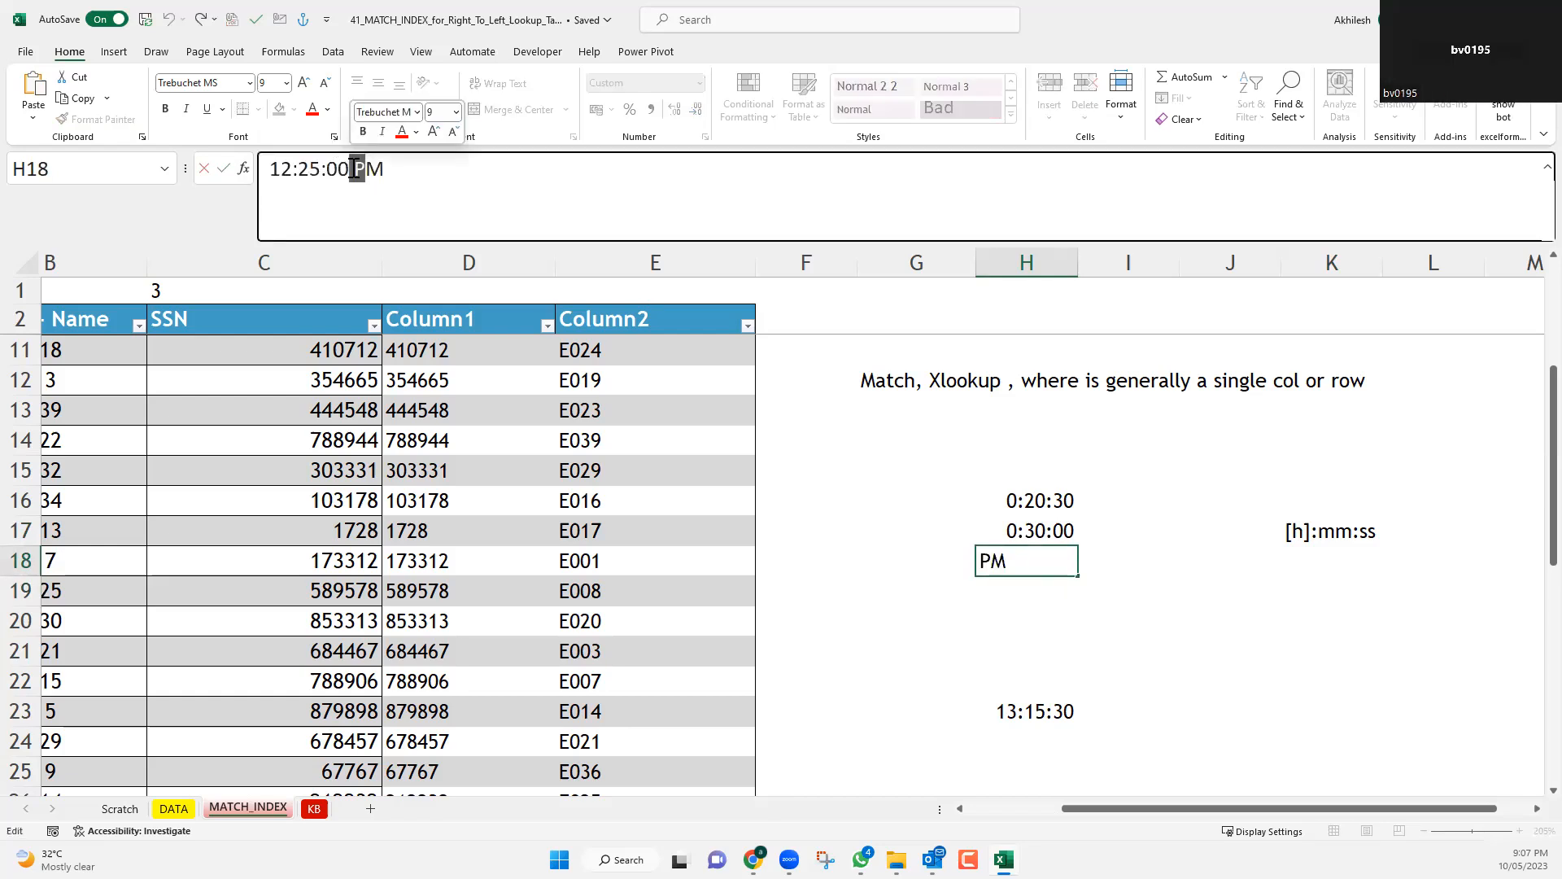
key("BackSpace")
type("A")
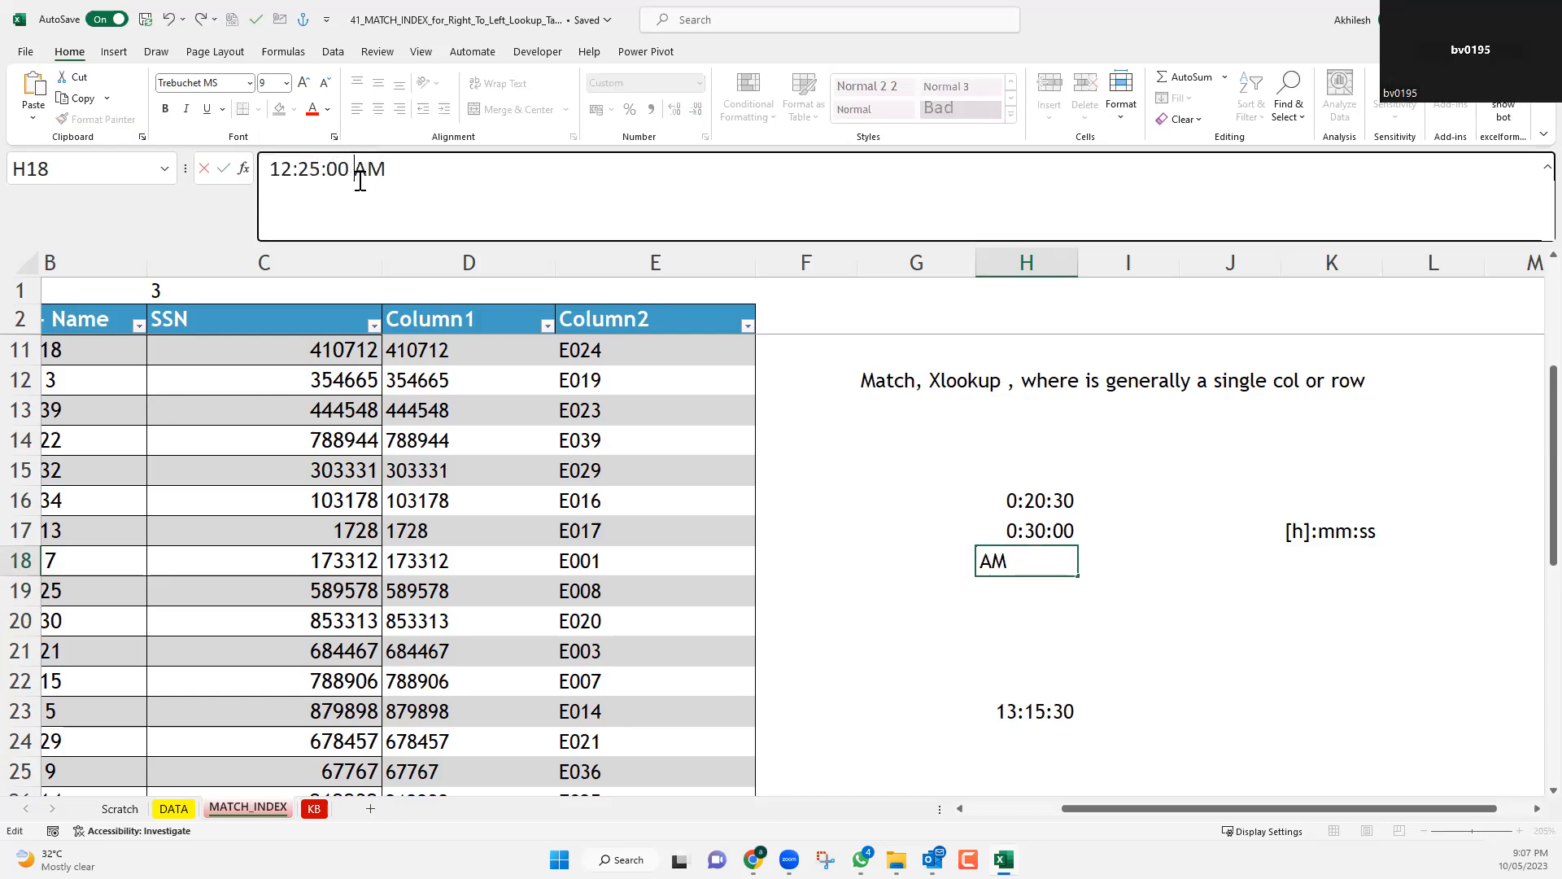
key("Return")
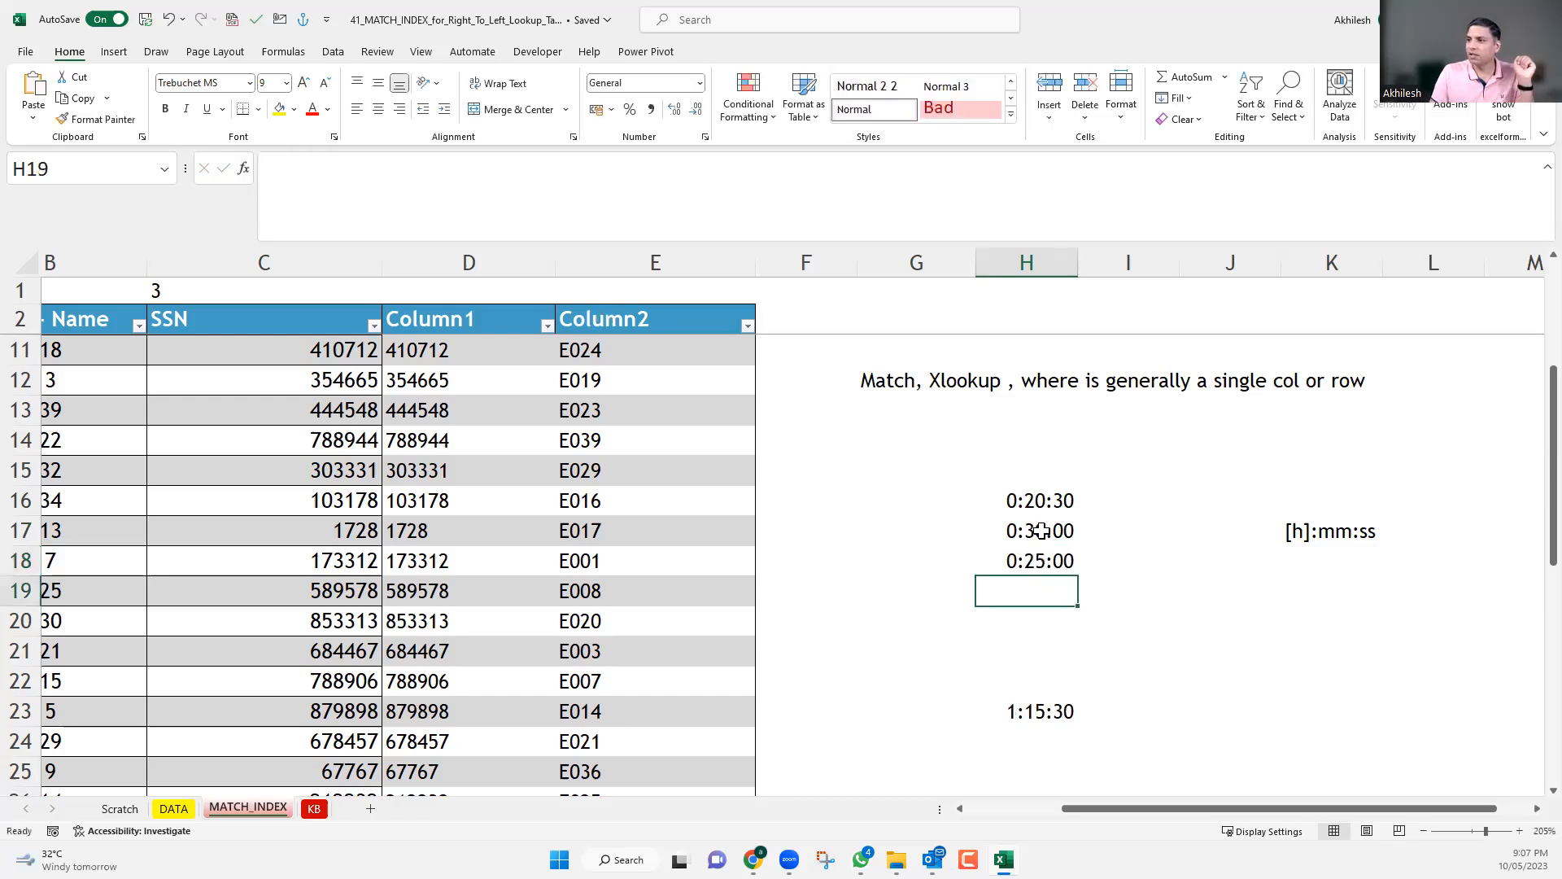
Check the three times in H16:H18 against the SUM total in H23.
left_click(1059, 570)
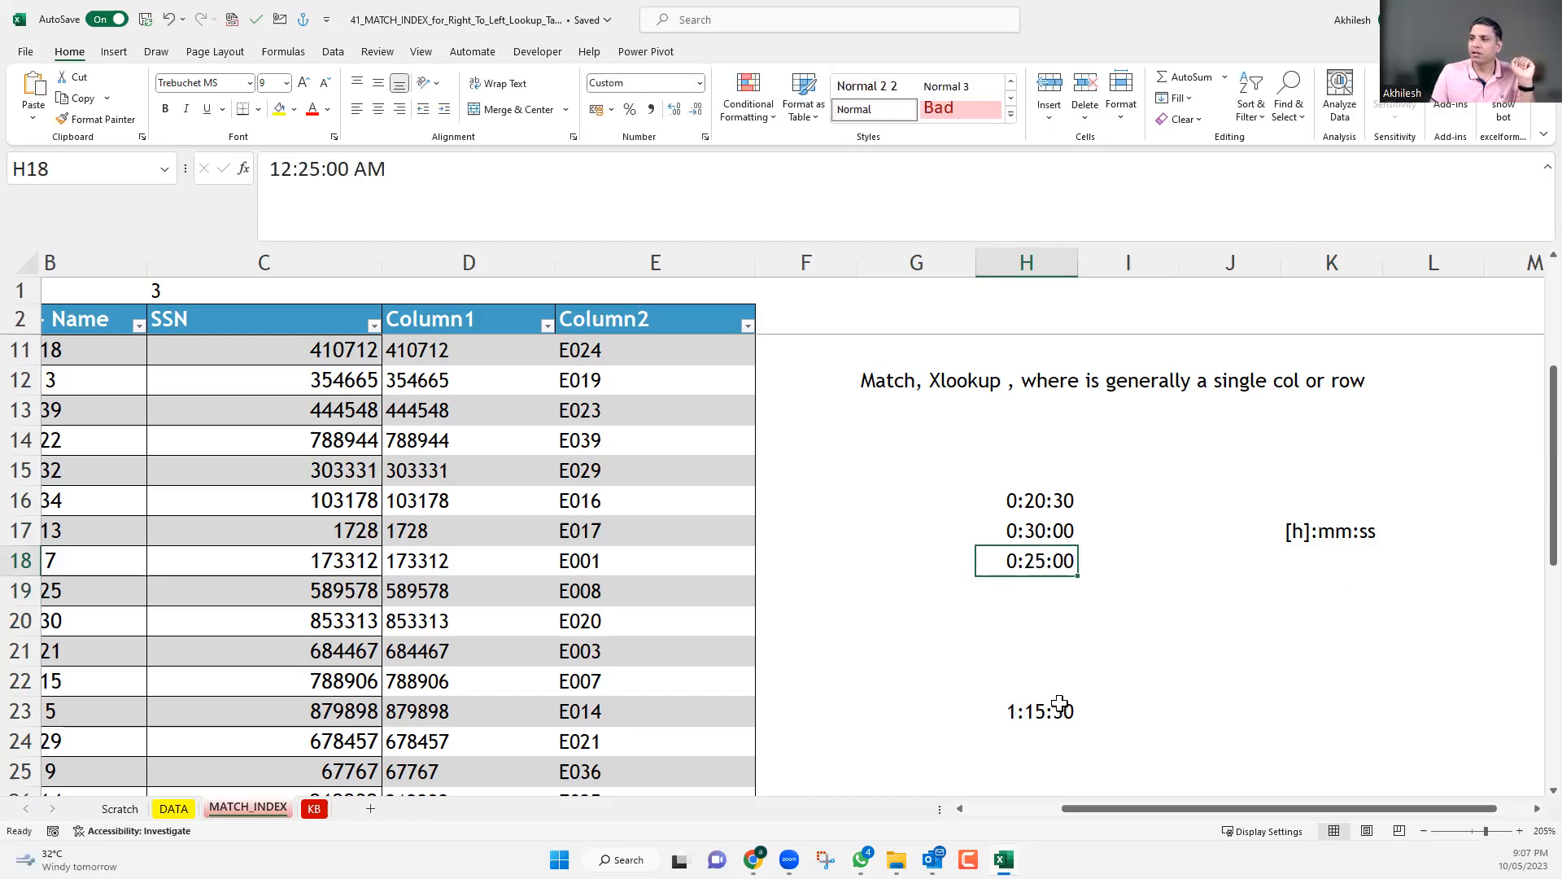
key("ctrl+Down")
left_click_drag(1035, 490, 1037, 563)
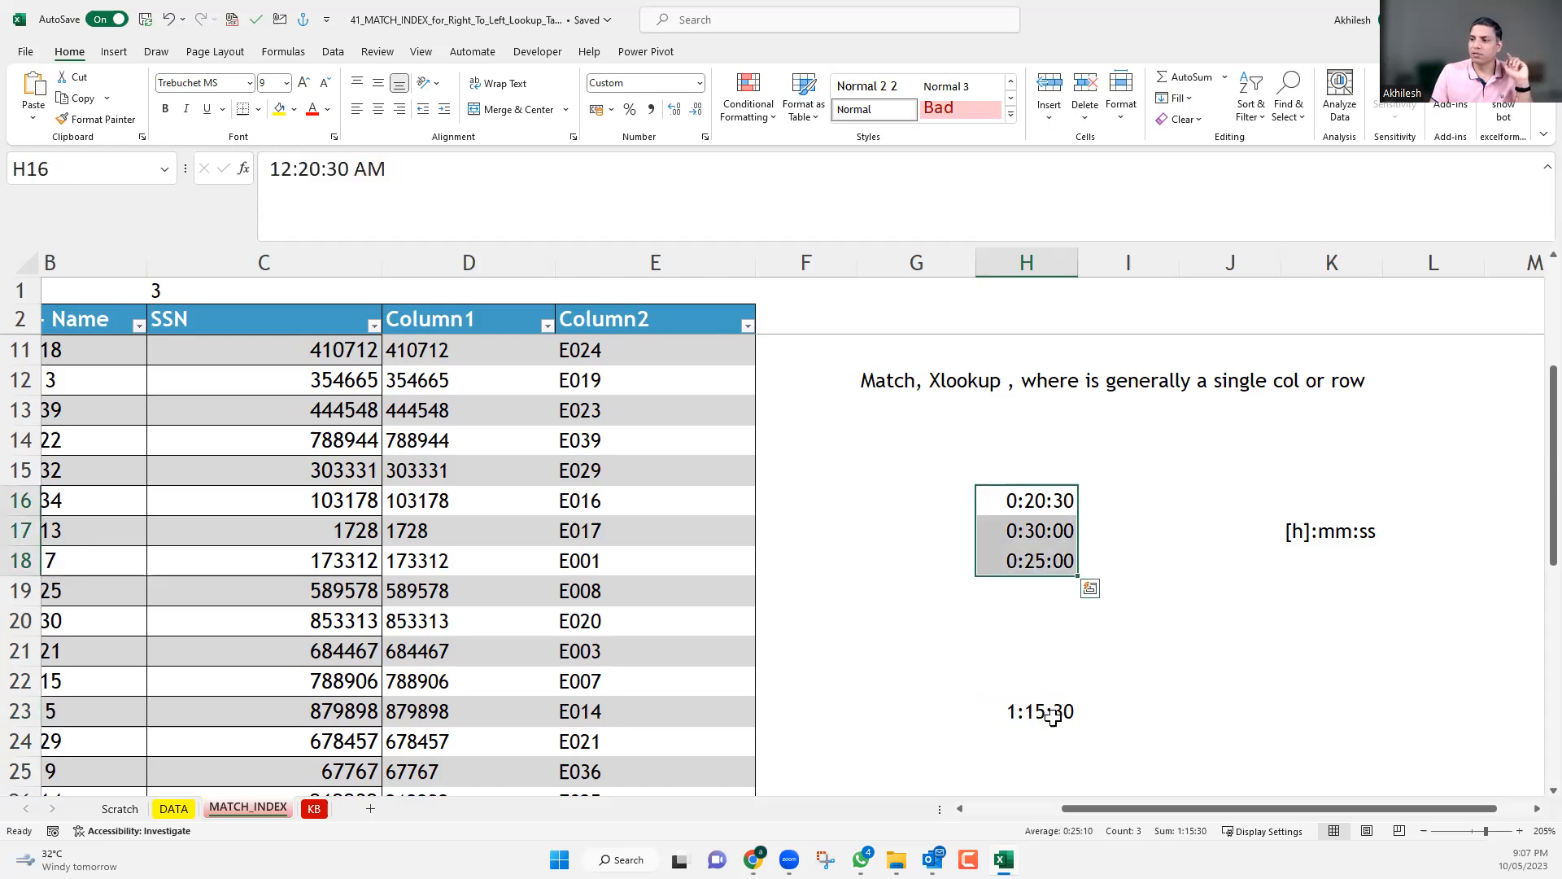
key("ctrl+Down")
key("ctrl+Down")
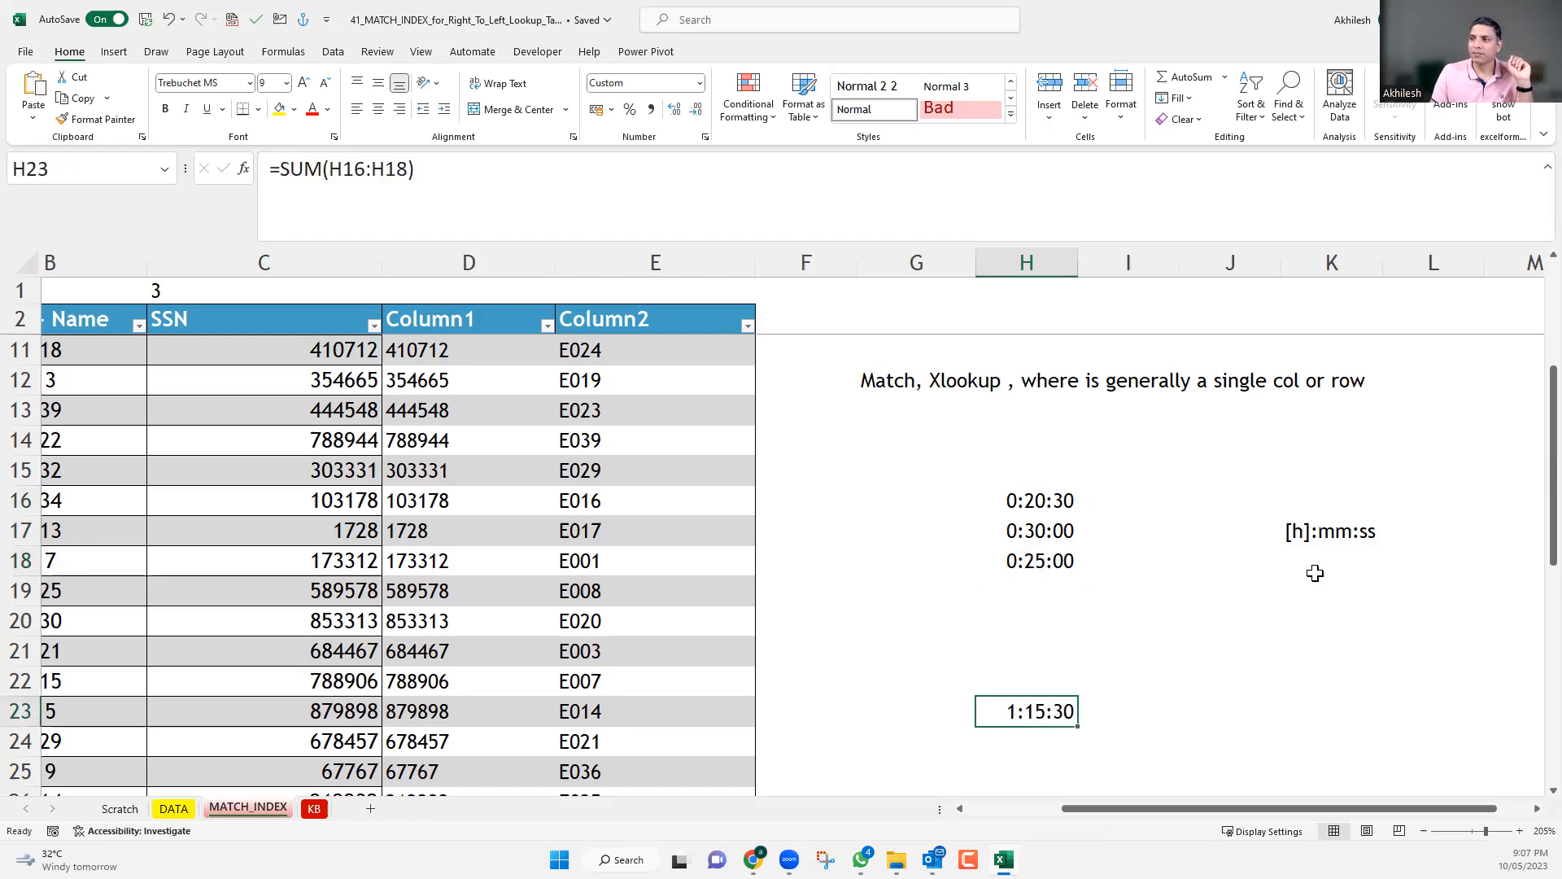